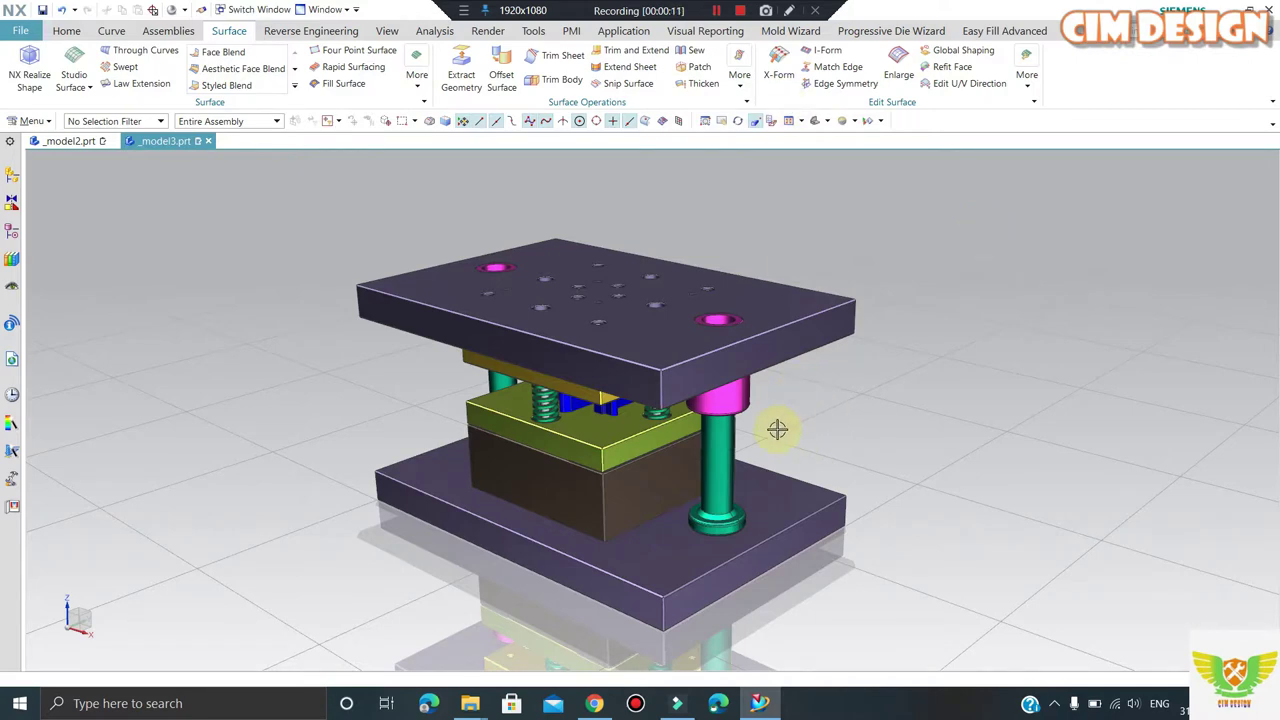
- Orbit and zoom the die set assembly to inspect it from a new angle
scroll(777, 429, down, 2)
mouse_move(771, 426)
middle_down()
mouse_move(782, 432)
mouse_move(740, 524)
middle_up()
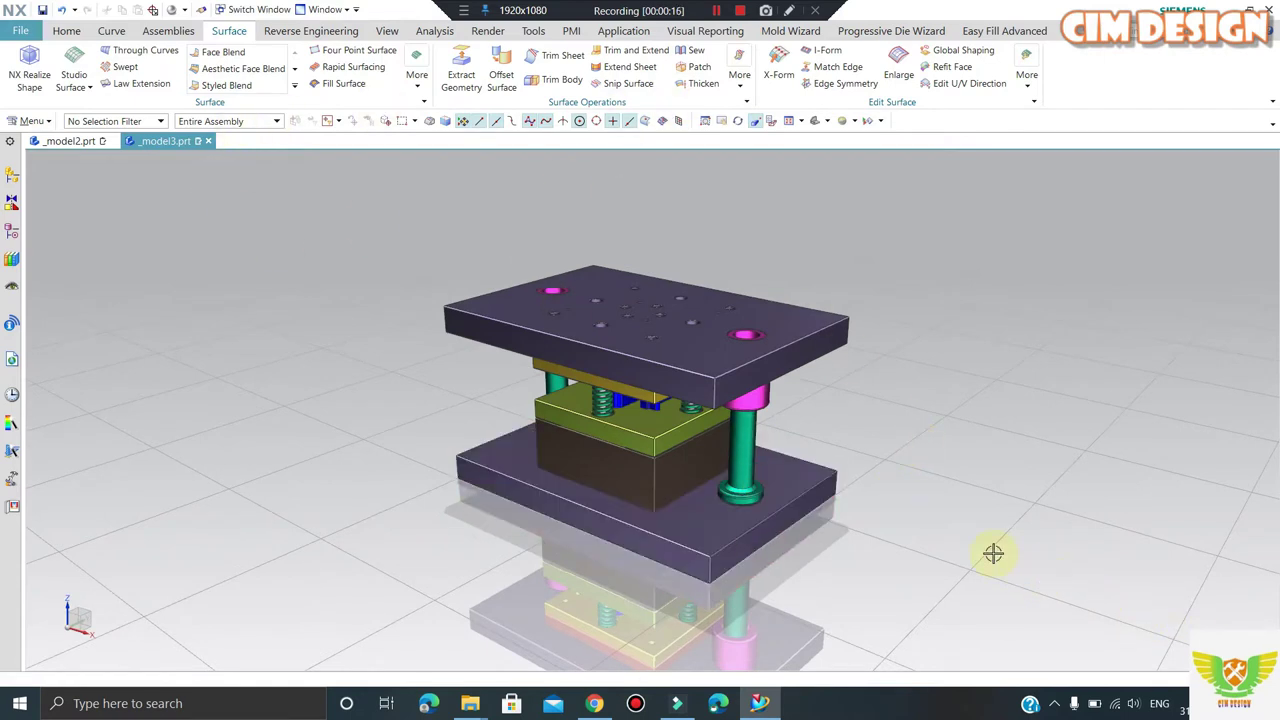
scroll(901, 516, up, 2)
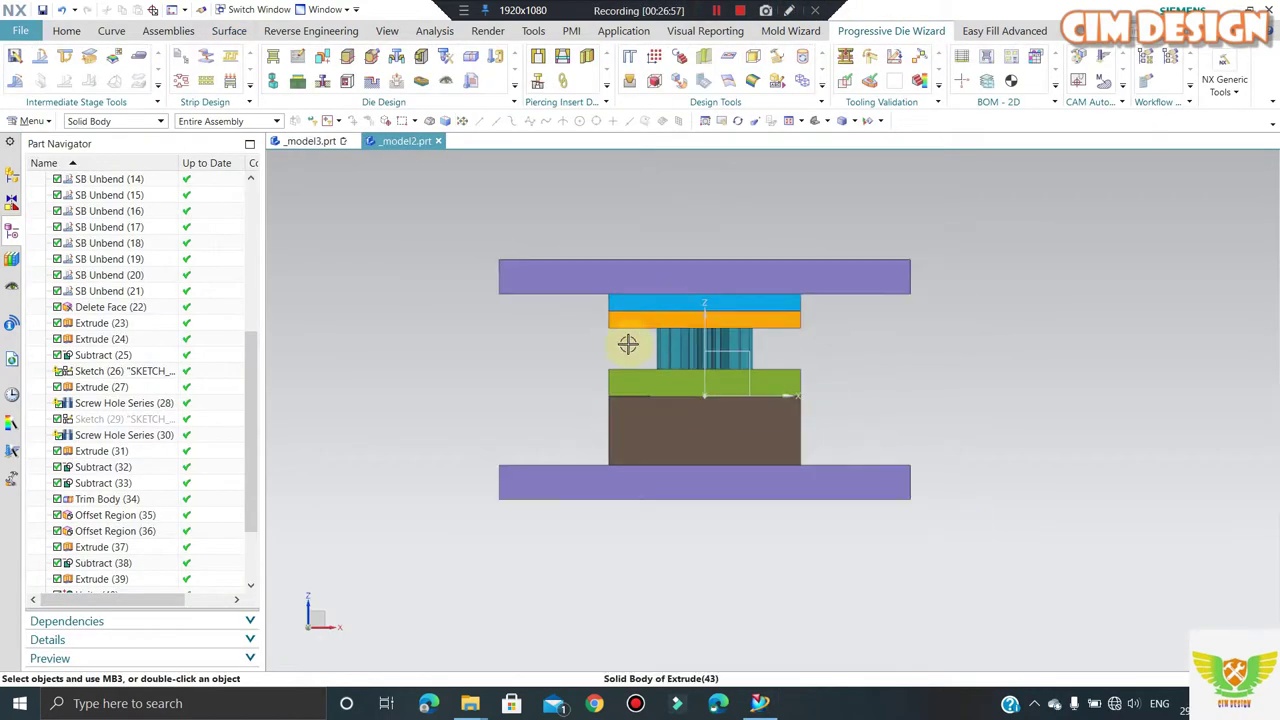
- Hide the orange, red, green and brown middle plates with Ctrl+B and set a front view
middle_drag(647, 339, 652, 323)
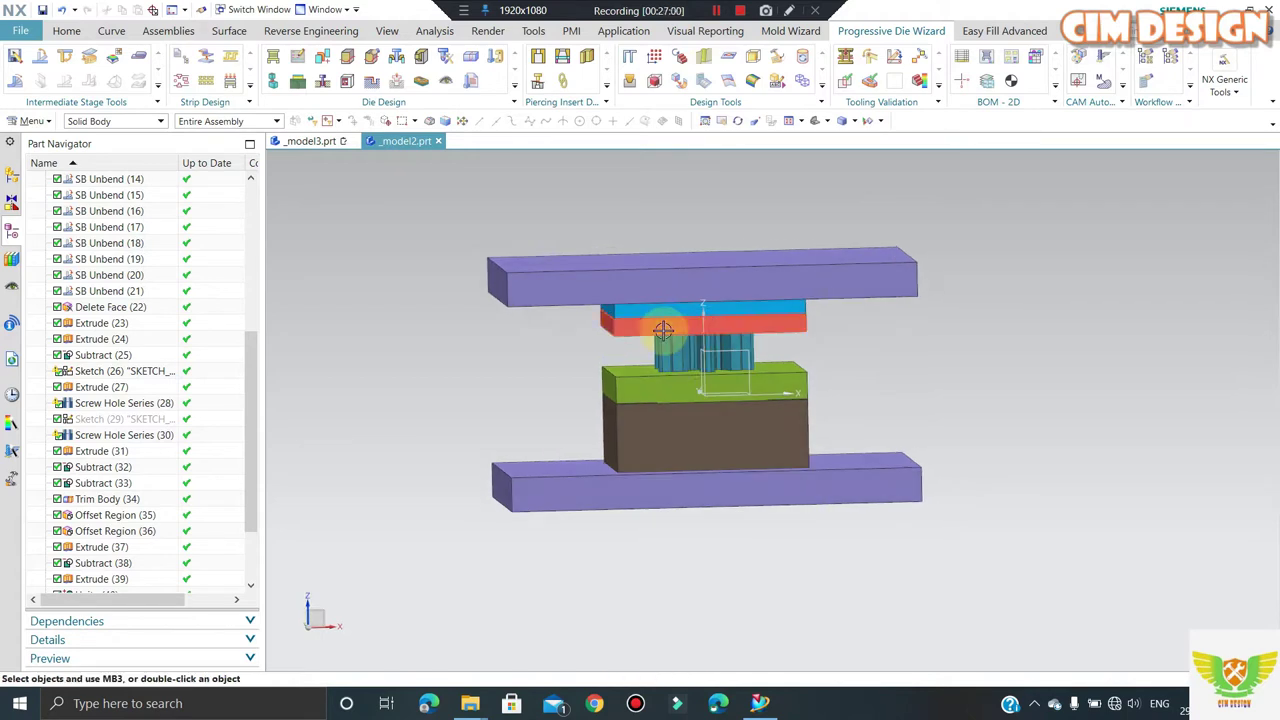
scroll(652, 323, up, 2)
click(652, 323)
key(ctrl+b)
click(651, 305)
key(ctrl+b)
click(640, 414)
key(ctrl+b)
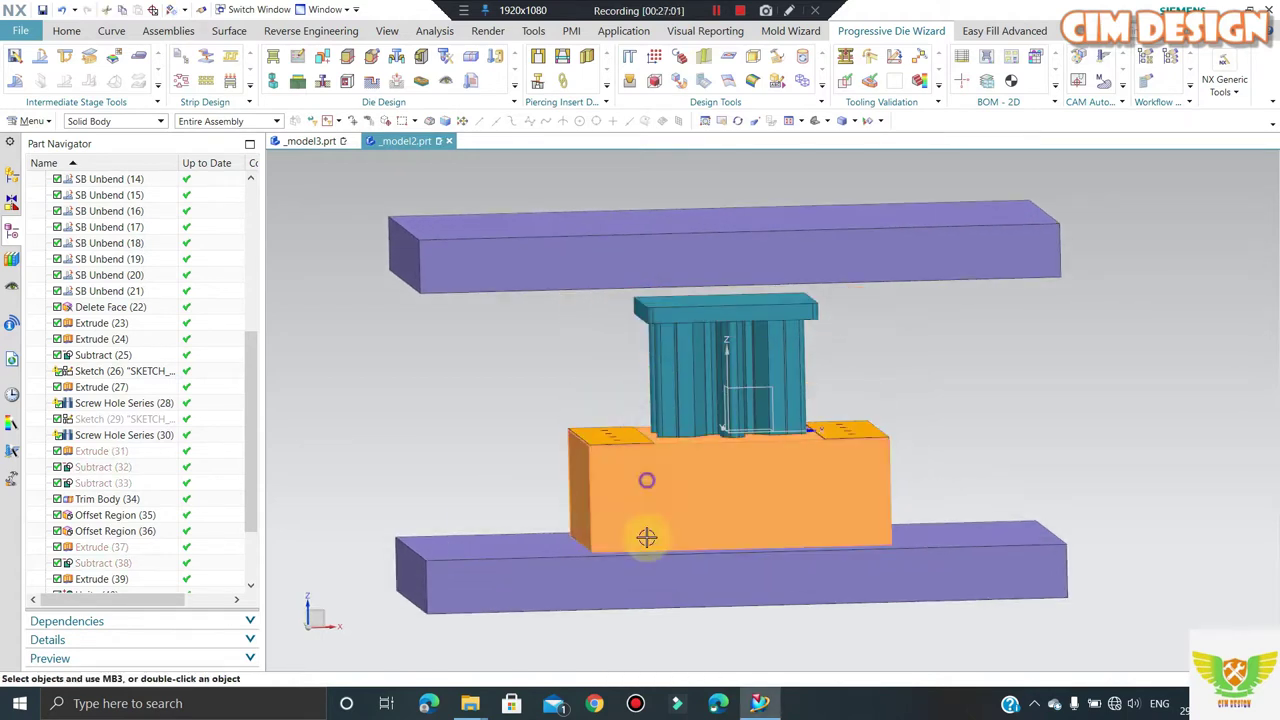
key(ctrl+alt+f)
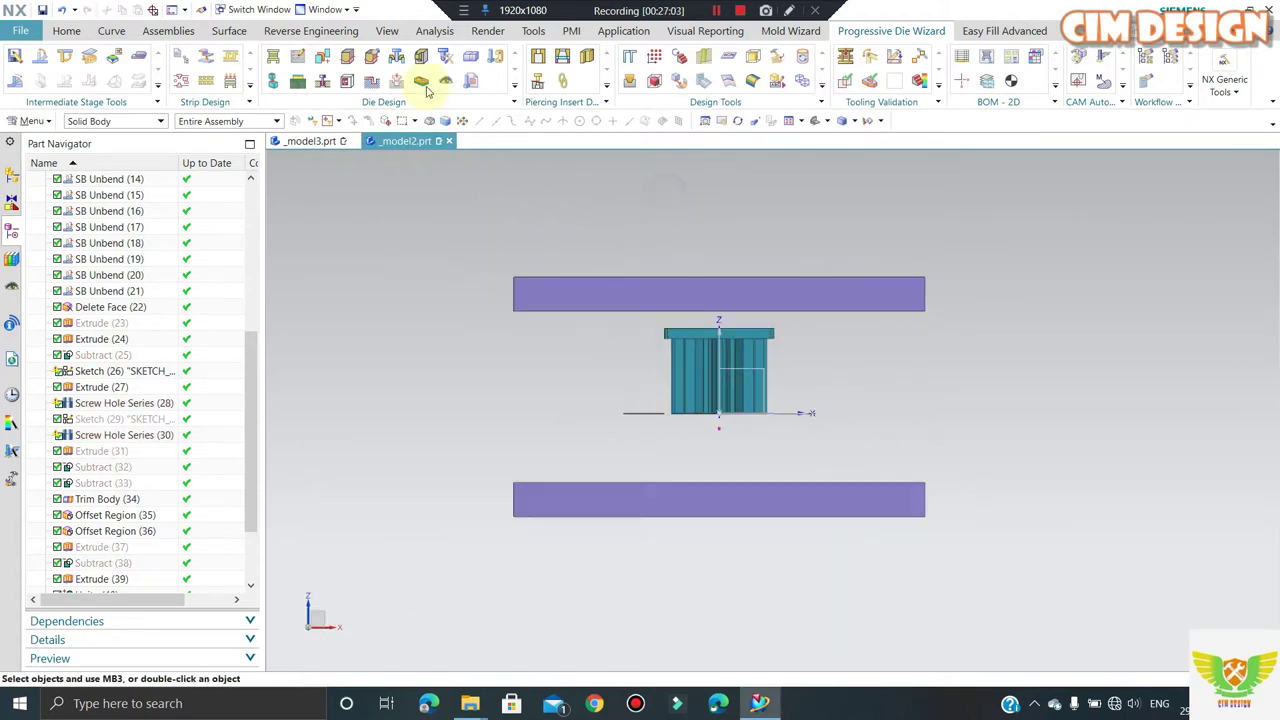
- Chamfer all edges of the top die shoe with a 2 mm symmetric chamfer
click(66, 31)
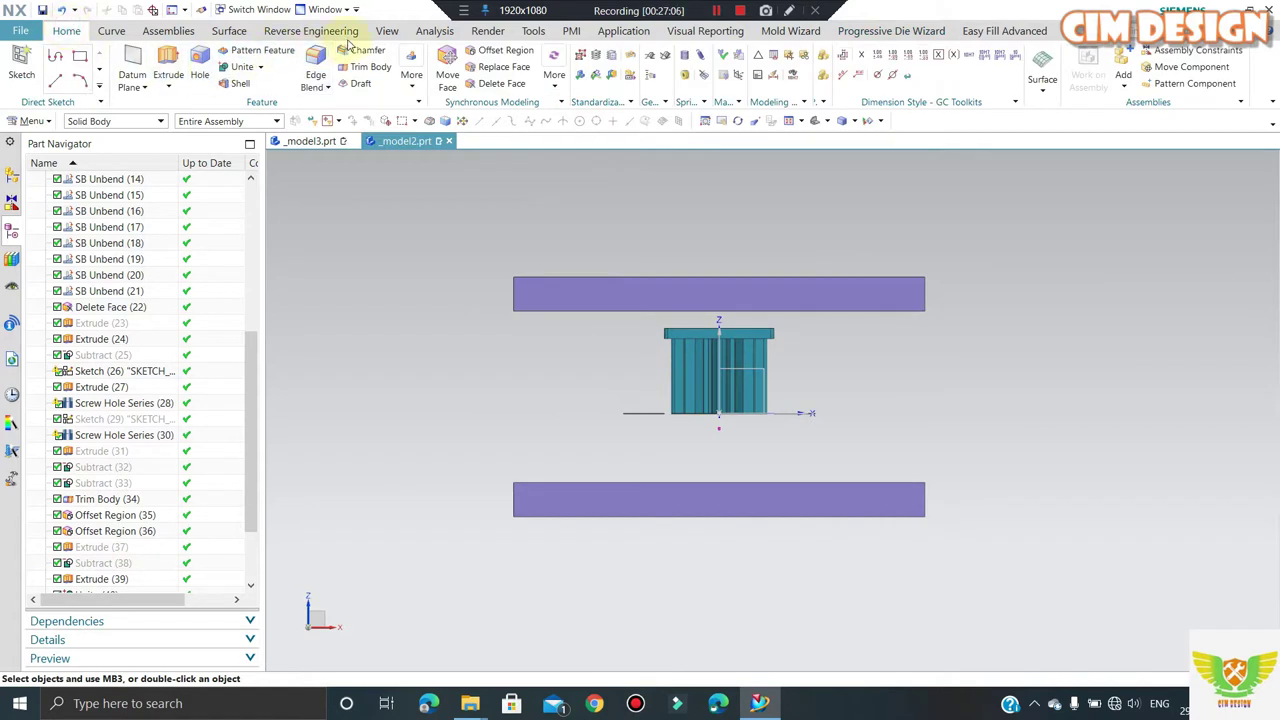
drag(1042, 236, 450, 327)
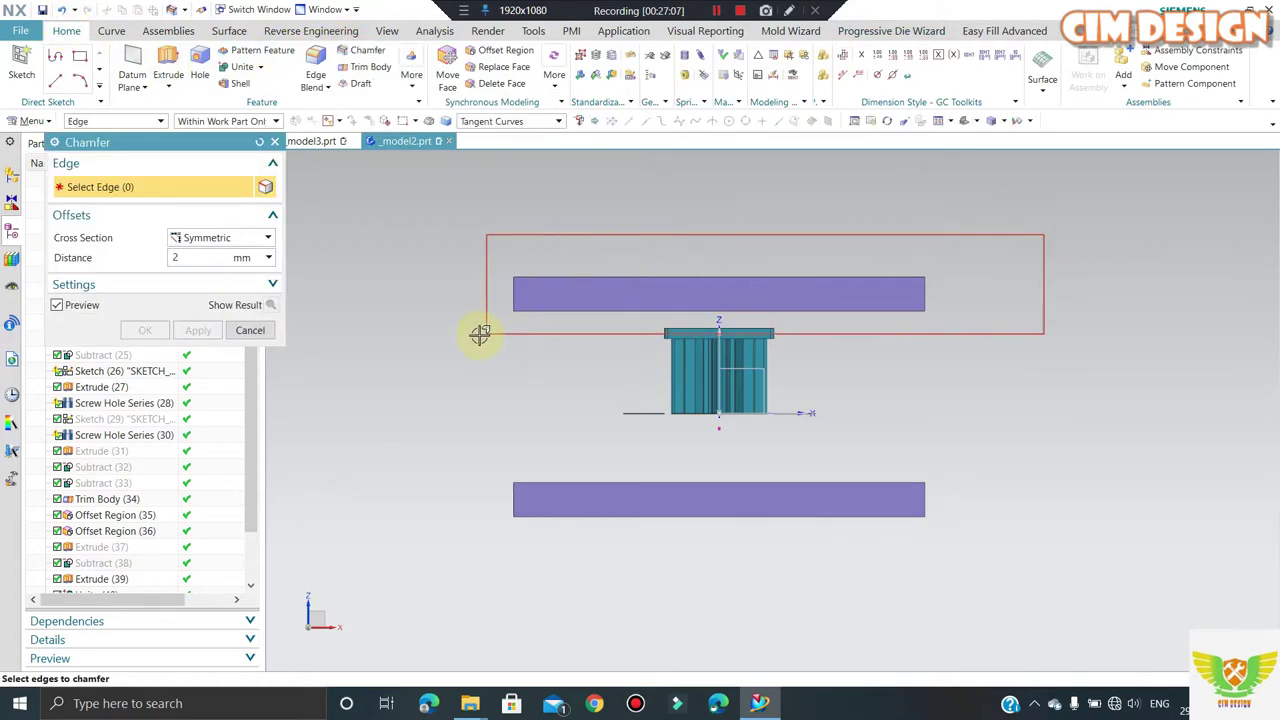
scroll(714, 320, up, 2)
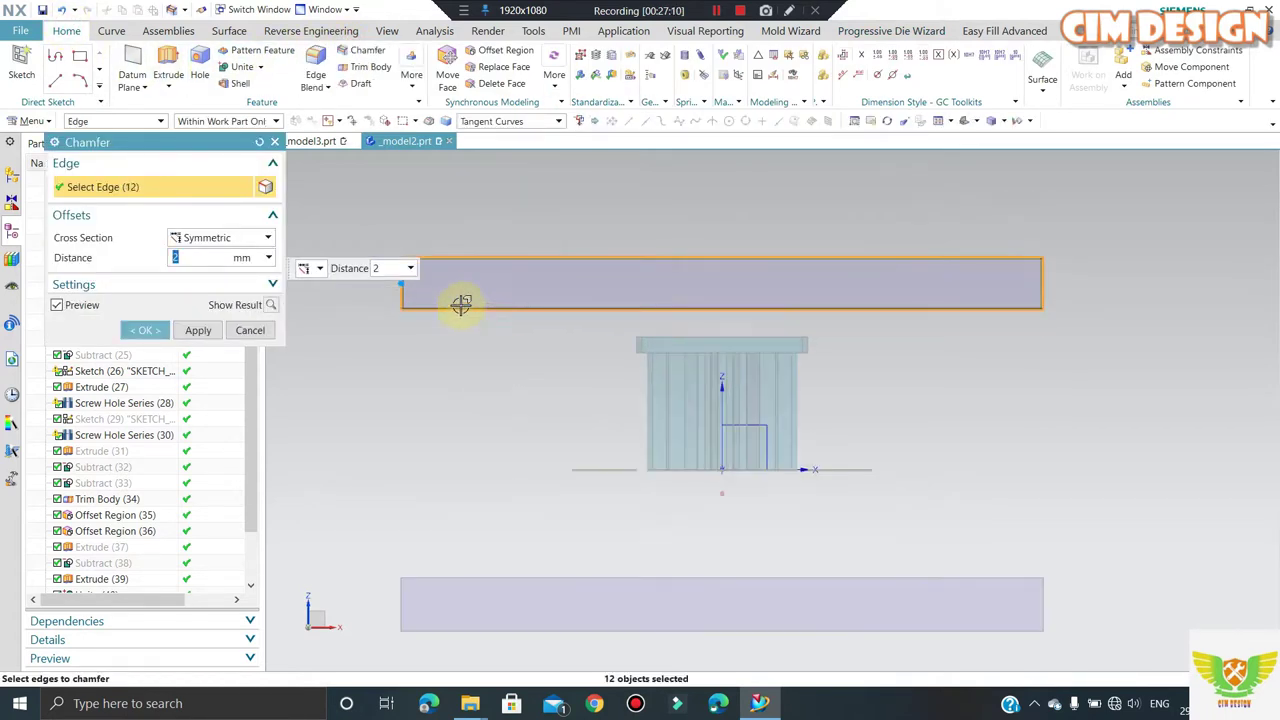
middle_drag(450, 296, 486, 323)
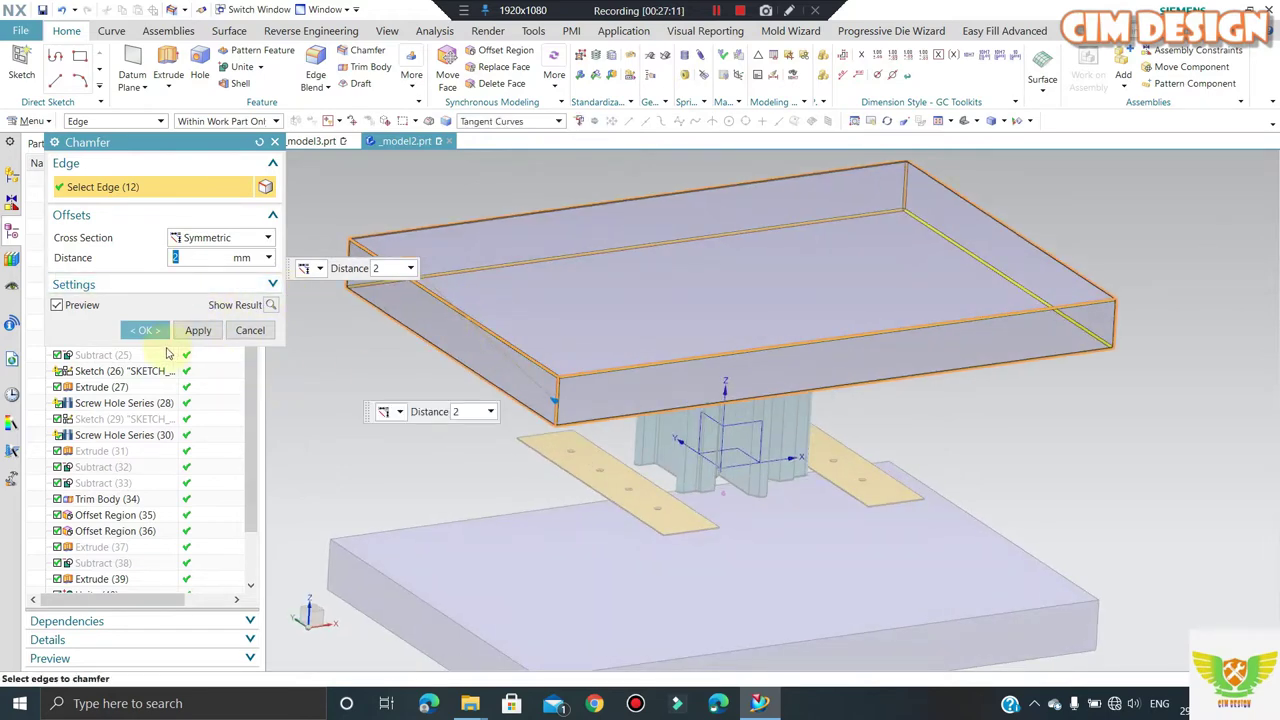
click(198, 330)
- Apply the 2 mm chamfer to the teal core cap's perimeter edges and close the Chamfer tool
key(ctrl+alt+f)
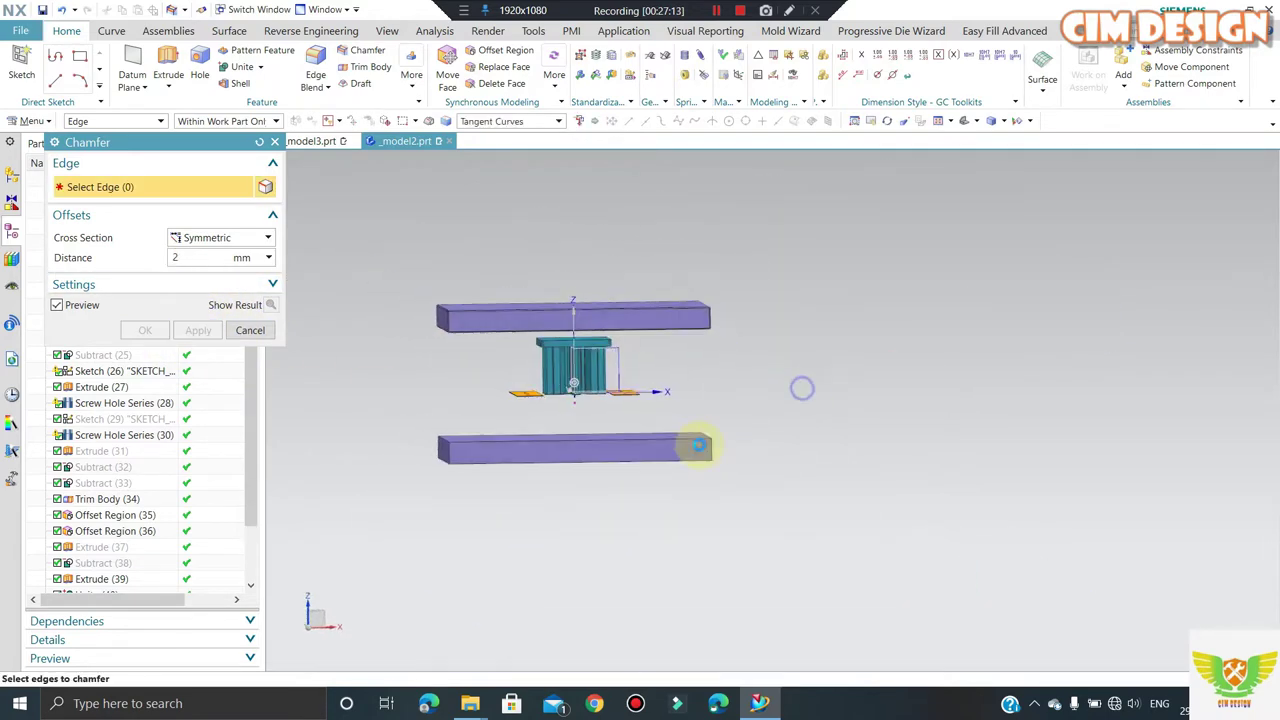
mouse_move(745, 413)
mouse_down()
mouse_move(397, 523)
mouse_move(423, 529)
mouse_up()
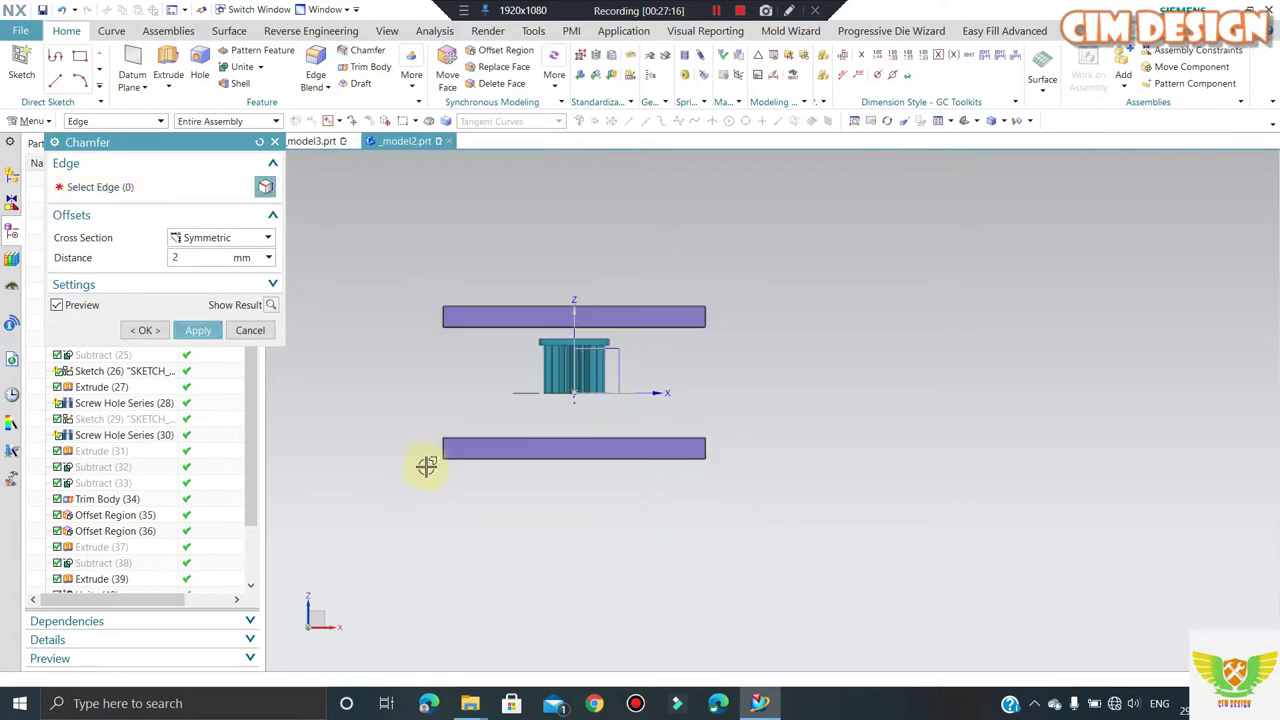
middle_drag(428, 463, 457, 491)
scroll(572, 328, up, 3)
middle_drag(572, 328, 486, 357)
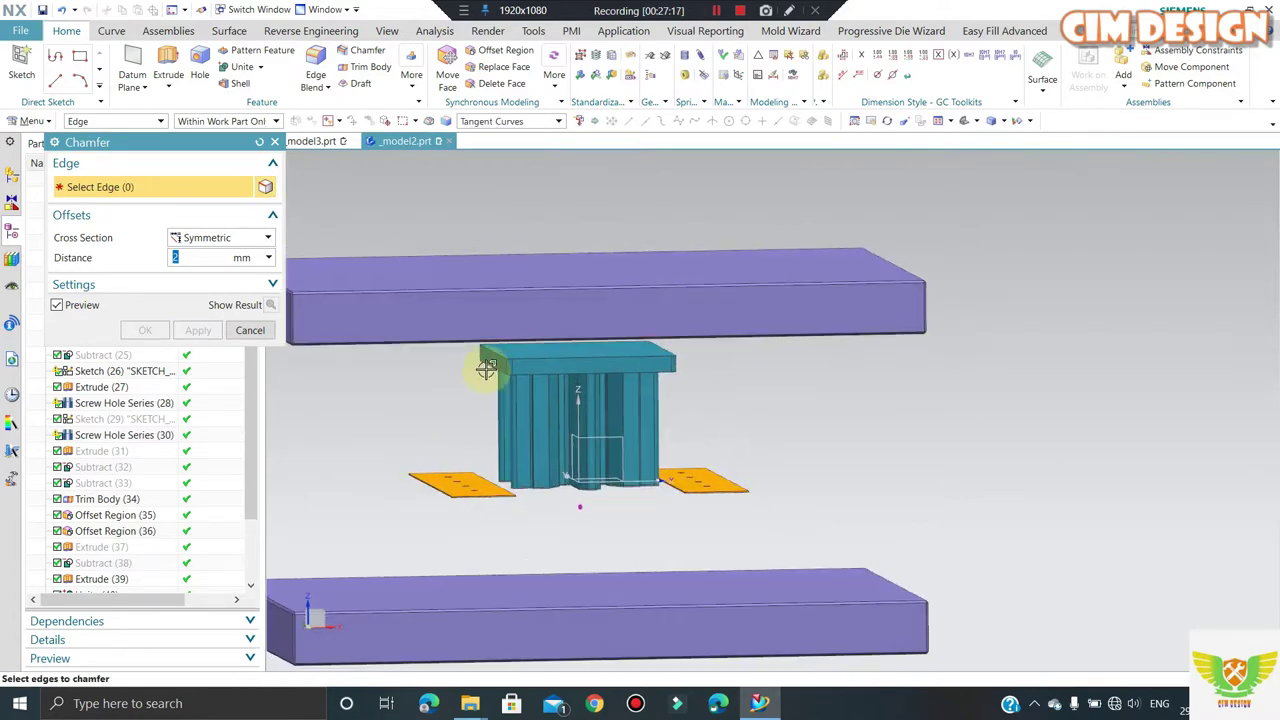
scroll(491, 331, up, 5)
click(500, 318)
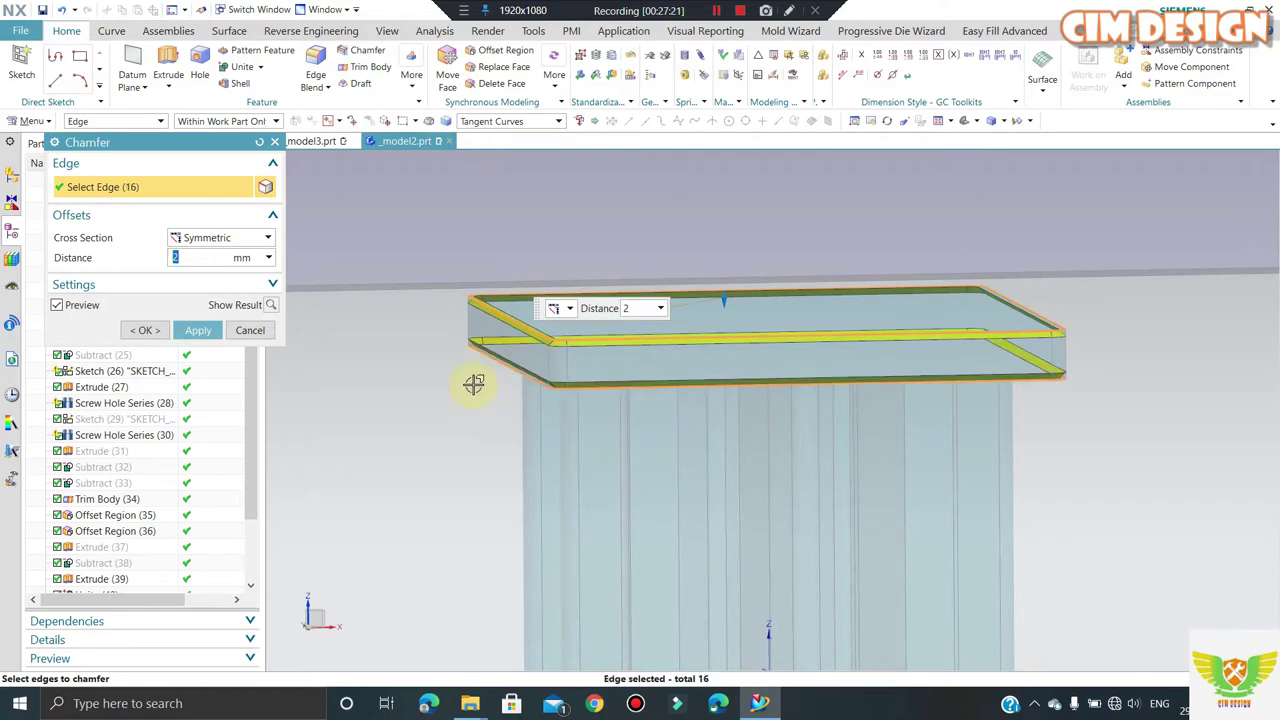
click(198, 330)
scroll(803, 340, down, 1)
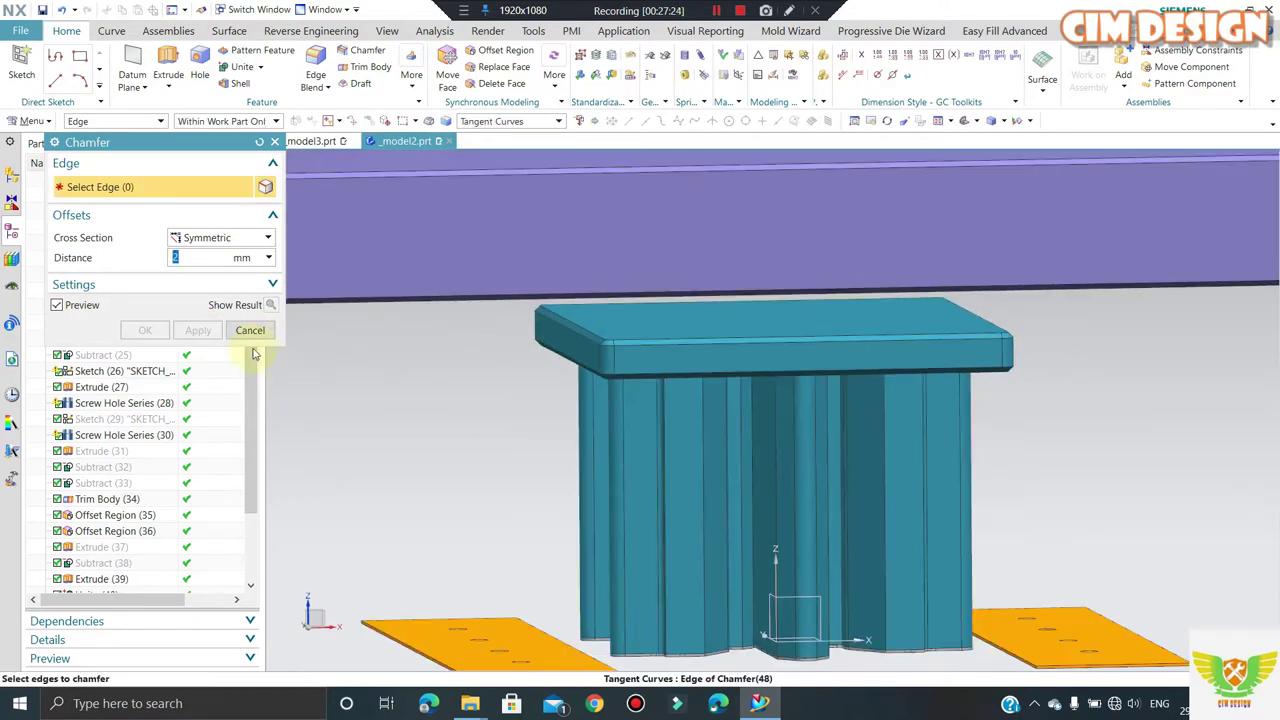
click(250, 330)
scroll(576, 360, down, 2)
- Show the blue plate and chamfer its 12 edges by 2 mm
key(ctrl+shift+k)
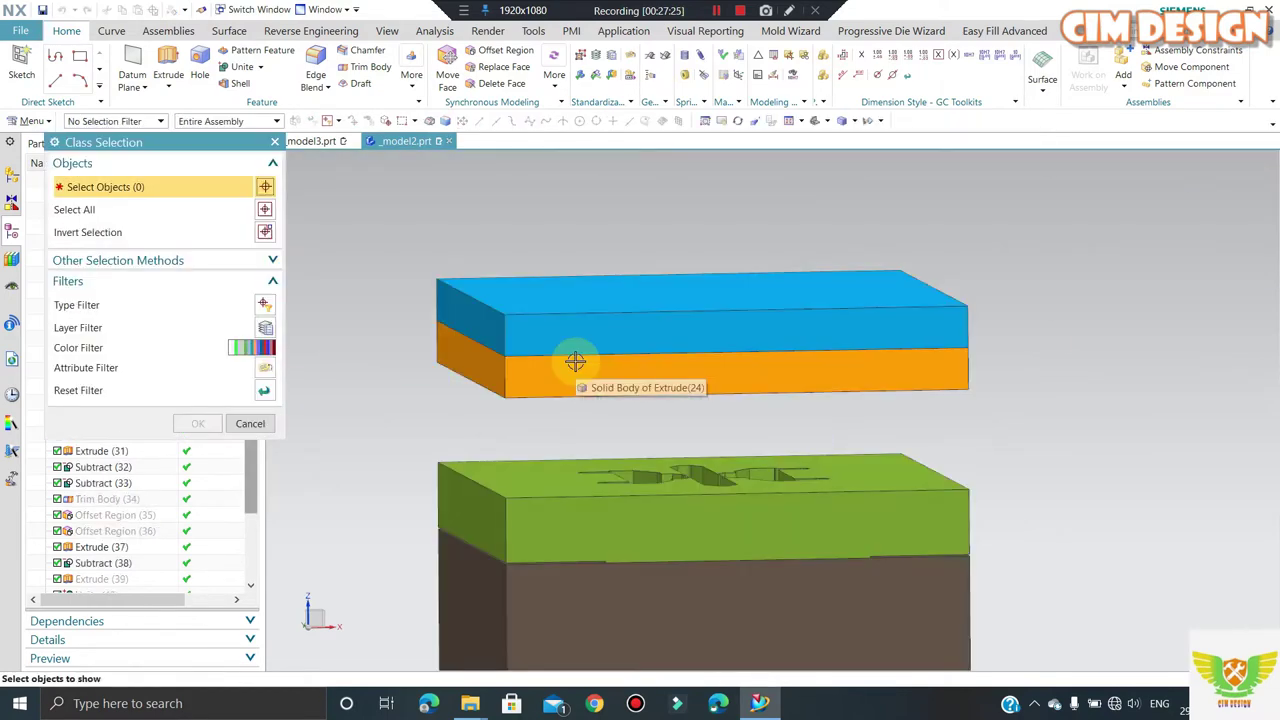
click(590, 342)
middle_click(590, 342)
key(ctrl+shift+b)
mouse_move(594, 286)
middle_down()
mouse_move(629, 337)
mouse_move(612, 366)
mouse_move(634, 357)
middle_up()
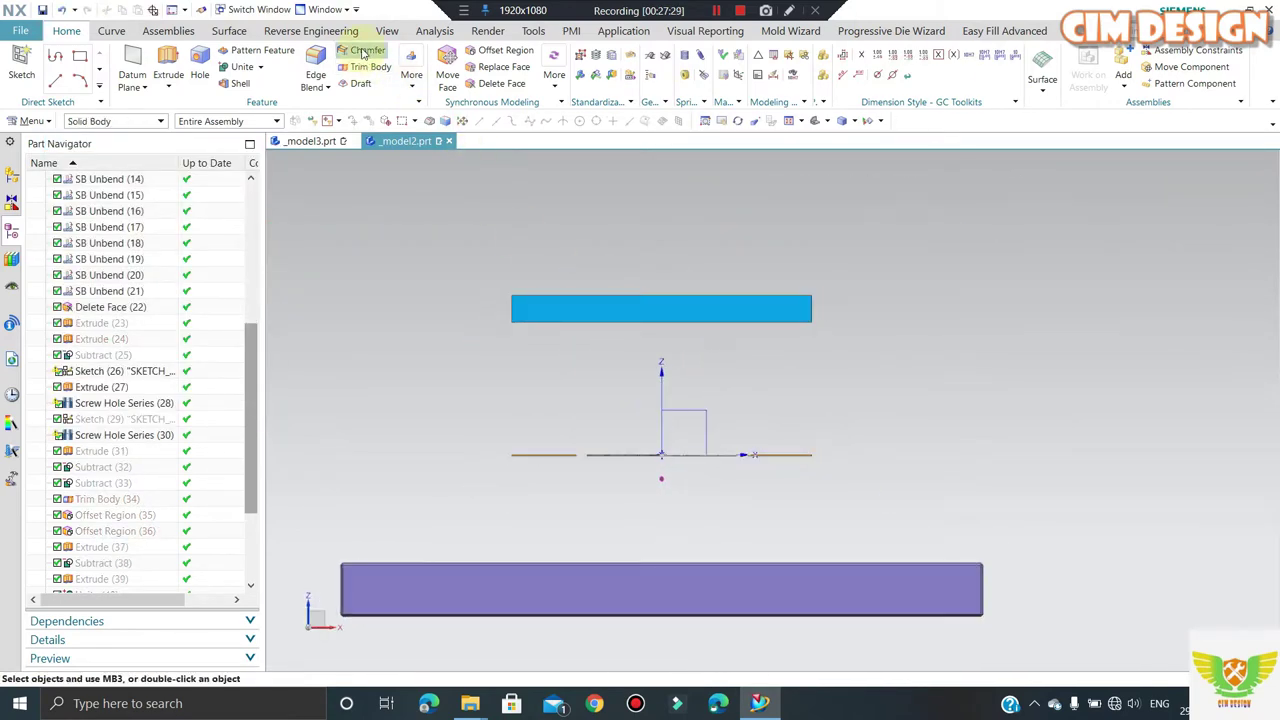
drag(908, 268, 460, 373)
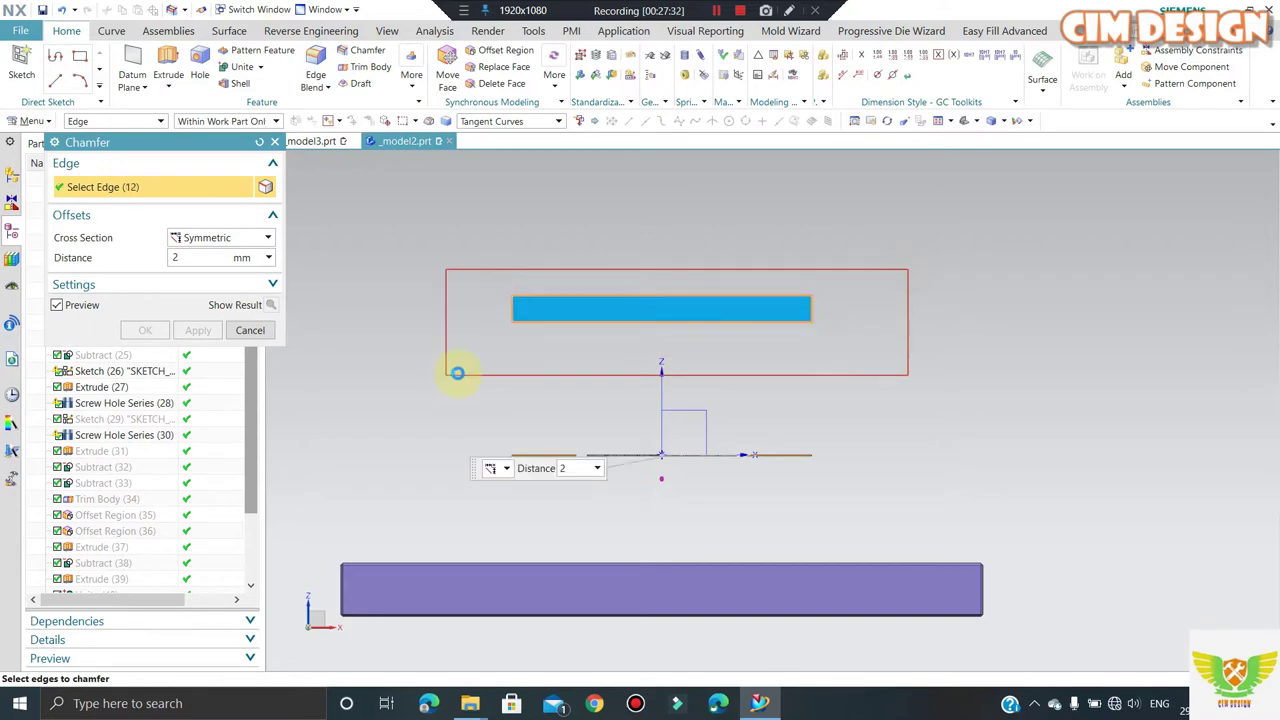
key(Home)
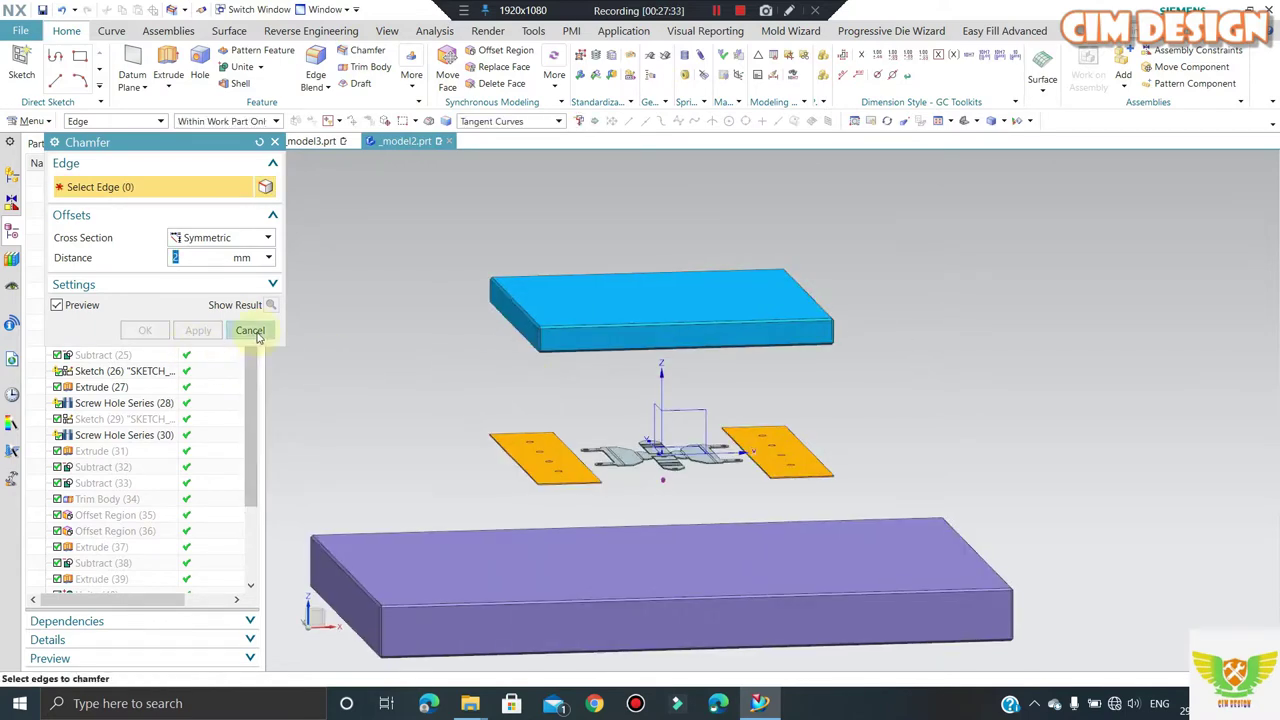
click(250, 330)
- Swap shown and hidden bodies to display the orange plate at an angled view
key(ctrl+shift+b)
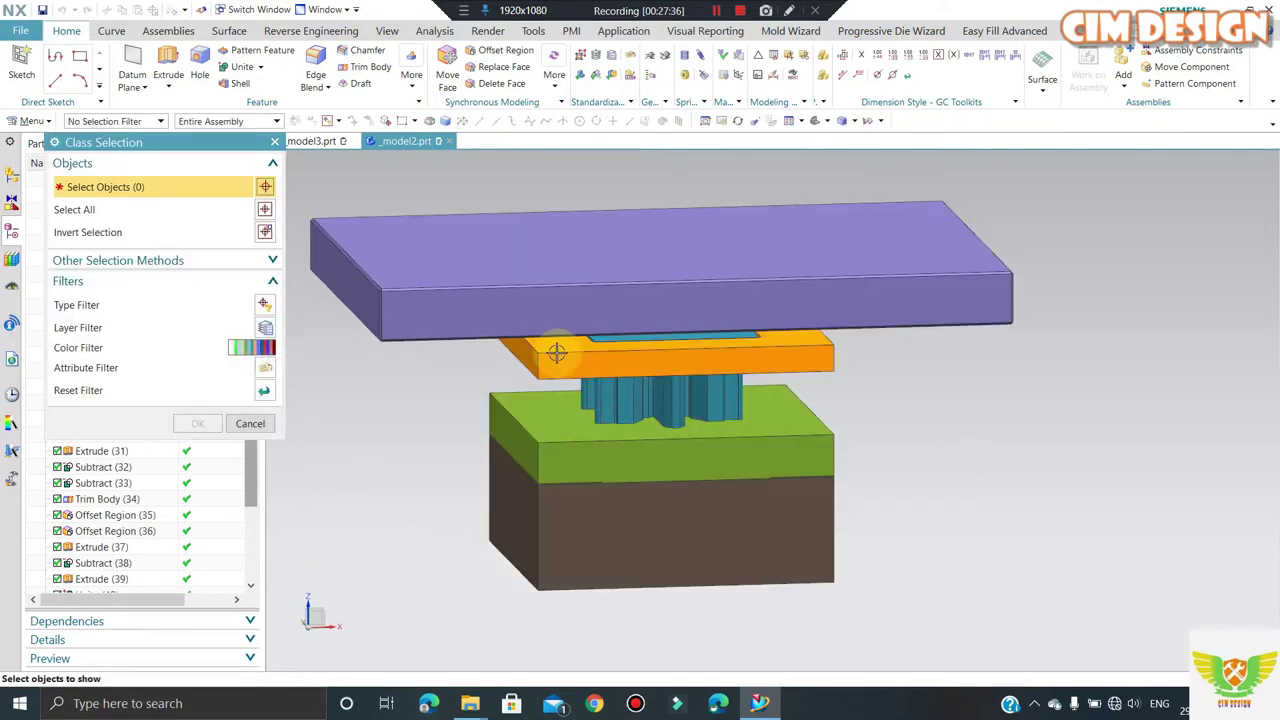
key(Escape)
key(ctrl+shift+b)
mouse_move(563, 378)
middle_down()
mouse_move(780, 399)
mouse_move(760, 400)
middle_up()
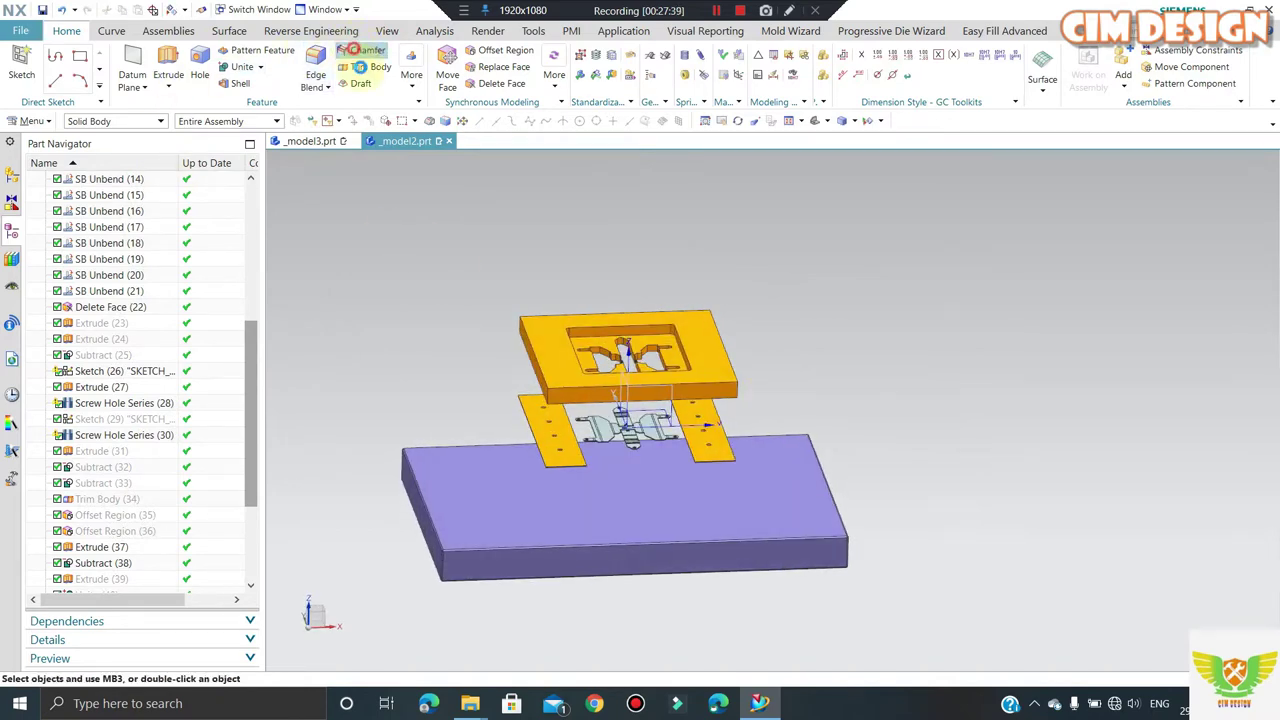
- Chamfer the orange plate's 12 edges with a 2 mm chamfer
click(362, 50)
click(541, 306)
click(590, 425)
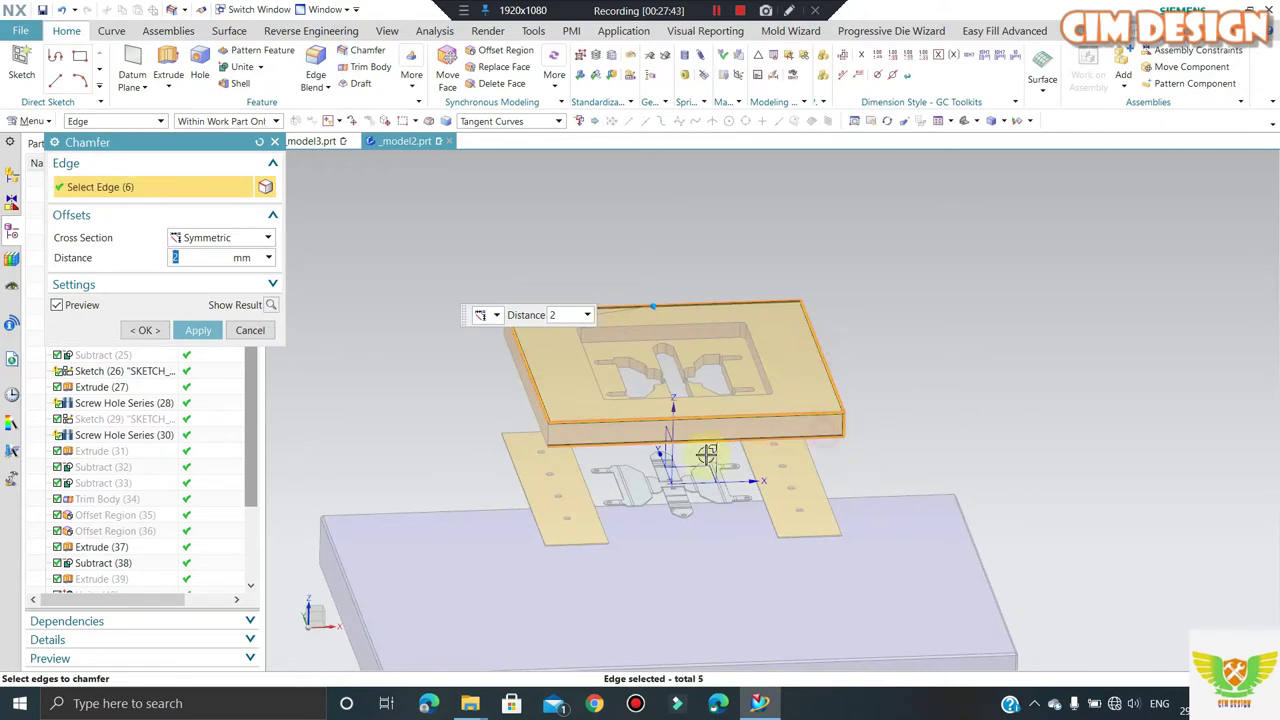
click(531, 396)
middle_drag(531, 396, 697, 511)
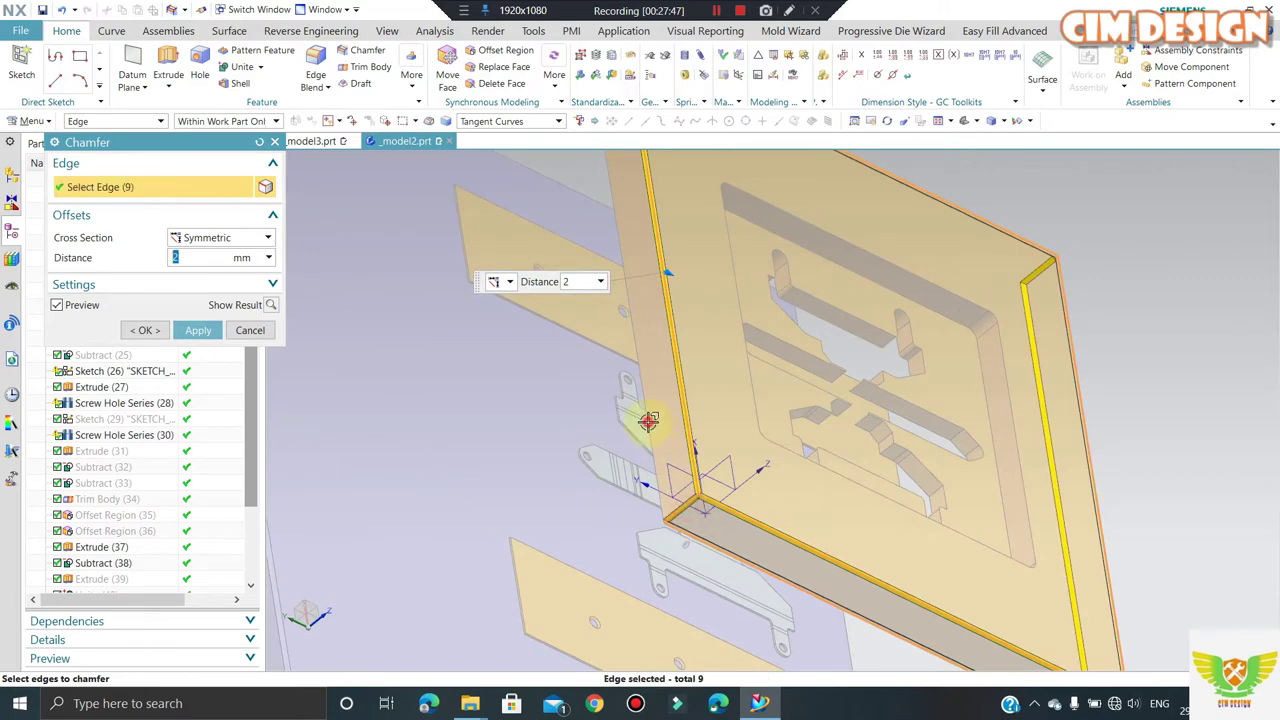
click(648, 420)
mouse_move(648, 420)
middle_down()
mouse_move(614, 257)
mouse_move(737, 303)
middle_up()
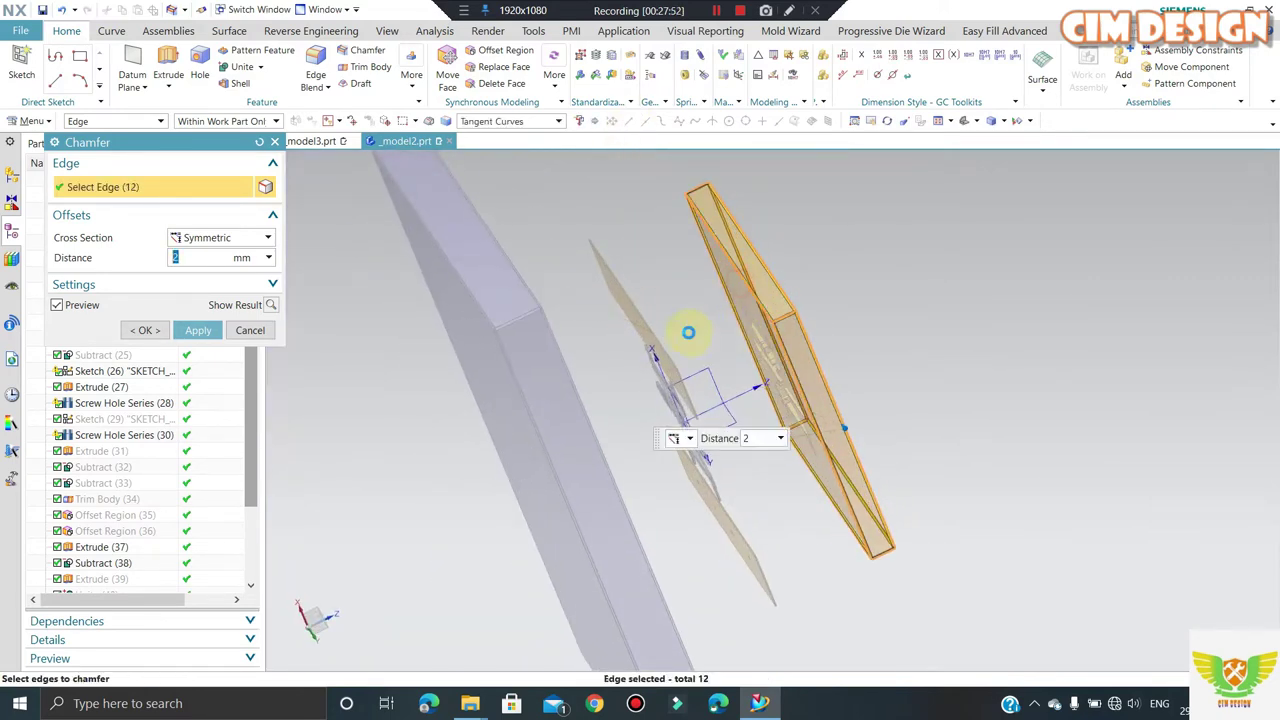
middle_click(688, 332)
mouse_move(623, 320)
middle_down()
mouse_move(543, 286)
mouse_move(480, 234)
mouse_move(571, 380)
mouse_move(660, 440)
middle_up()
- Show the green plate again from the hidden bodies list
key(Escape)
key(ctrl+shift+k)
click(594, 406)
middle_click(600, 408)
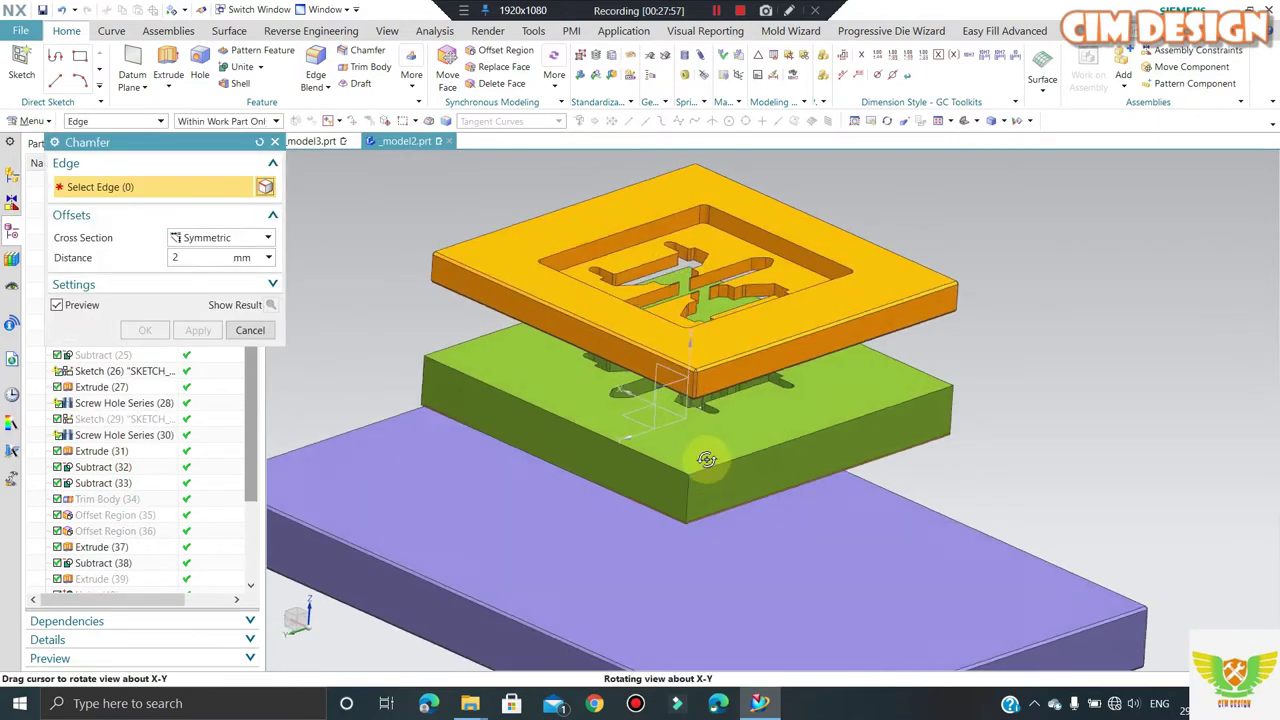
- Pick the green plate's front, corner and bottom edges for a 2 mm symmetric chamfer
click(518, 398)
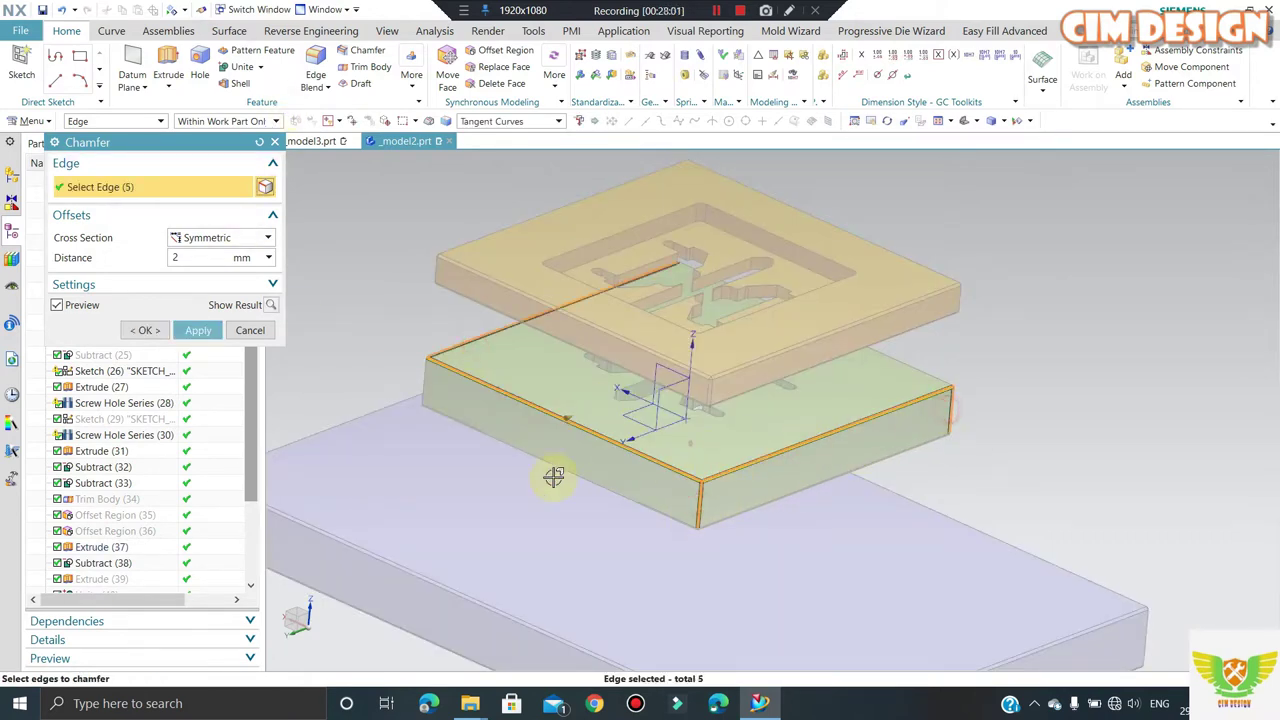
click(524, 450)
click(428, 392)
scroll(451, 423, up, 3)
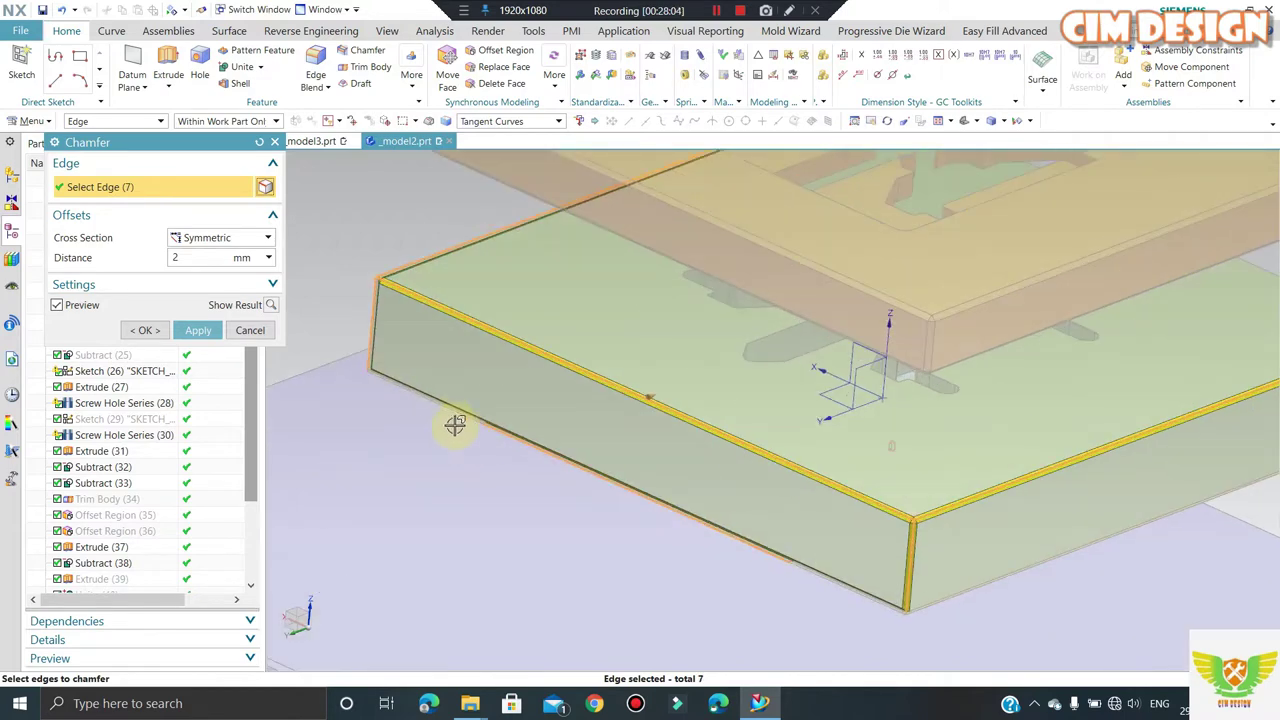
scroll(461, 417, up, 3)
scroll(461, 417, down, 1)
scroll(666, 420, down, 2)
scroll(714, 406, down, 3)
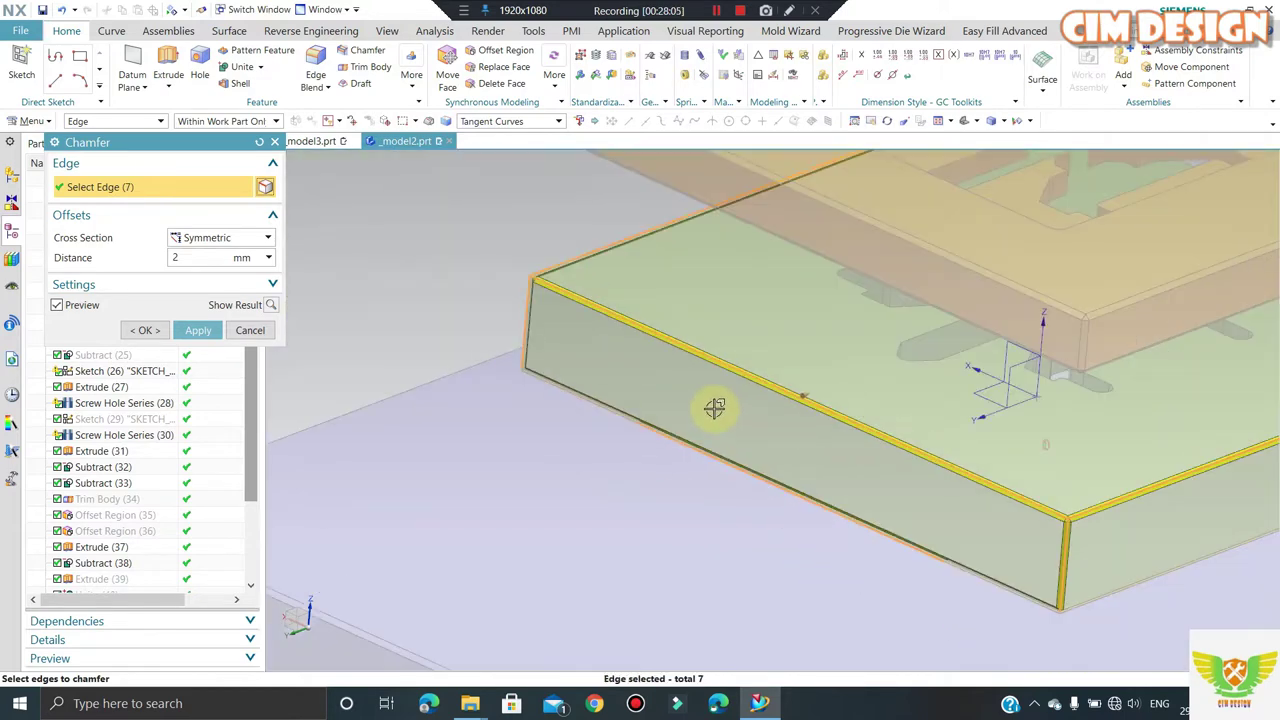
scroll(714, 406, down, 3)
scroll(987, 520, up, 3)
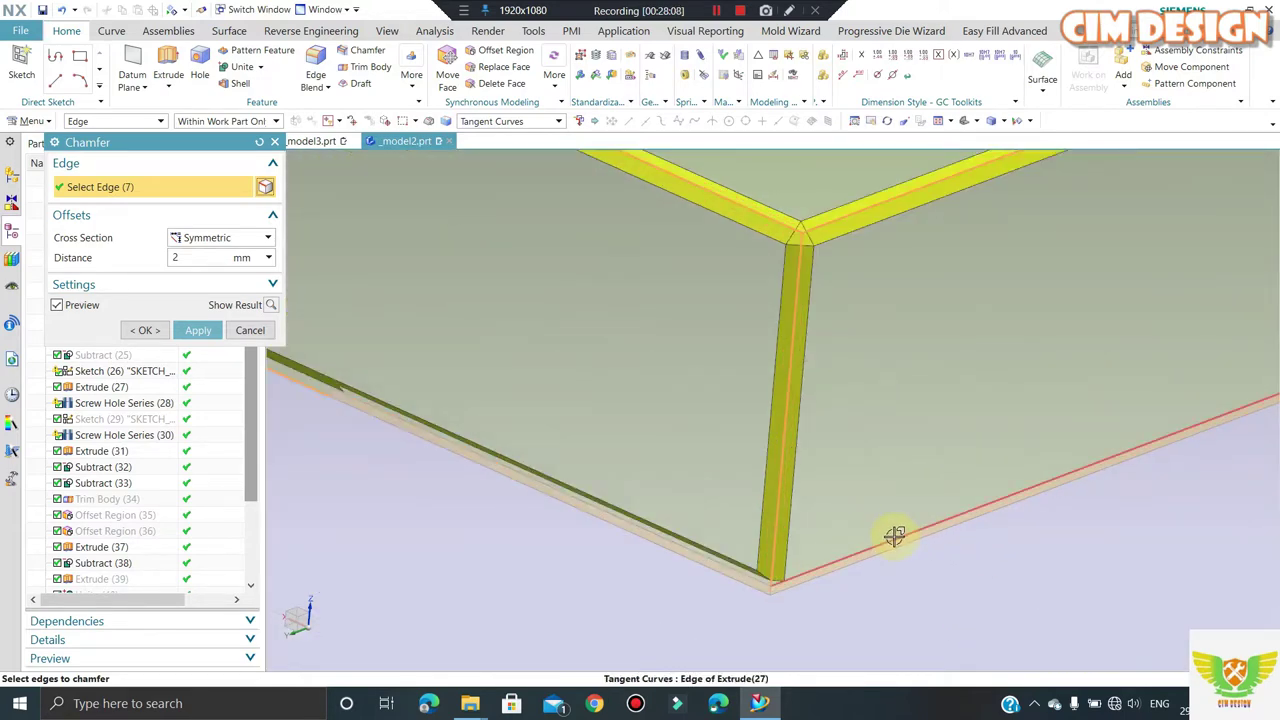
click(894, 536)
scroll(621, 560, down, 1)
scroll(776, 553, up, 1)
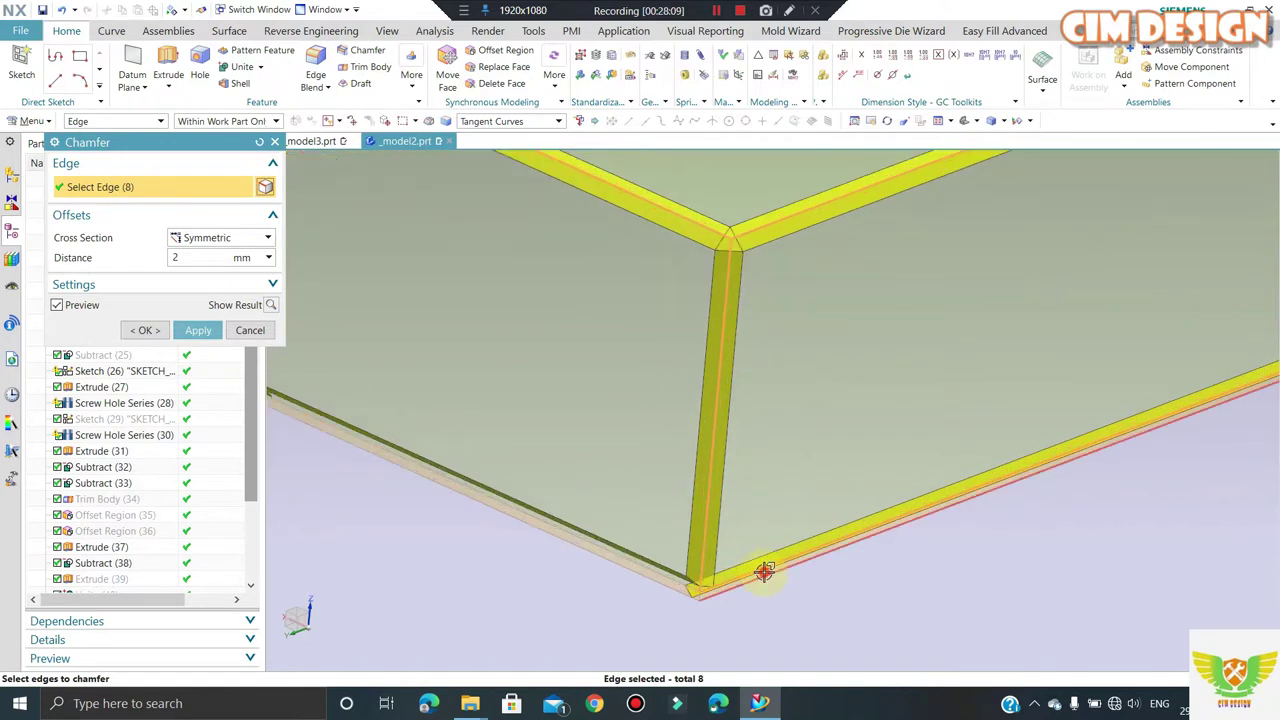
shift+click(764, 570)
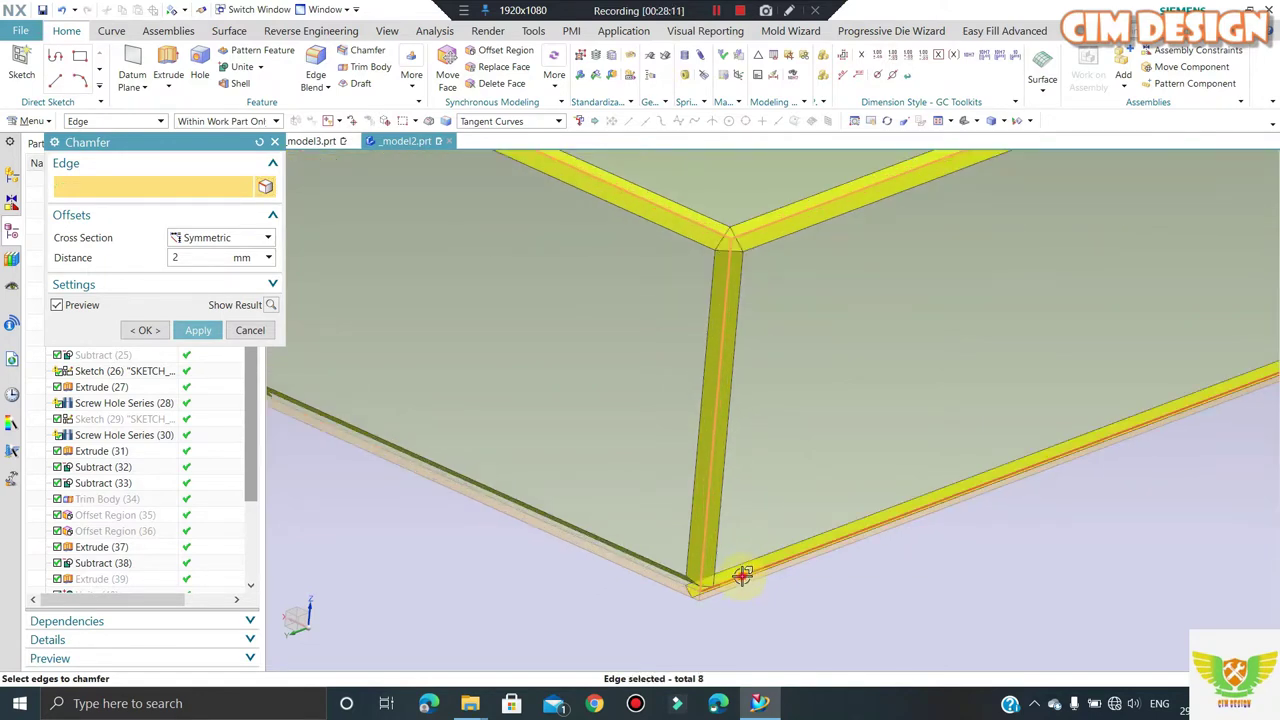
shift+click(742, 575)
click(746, 572)
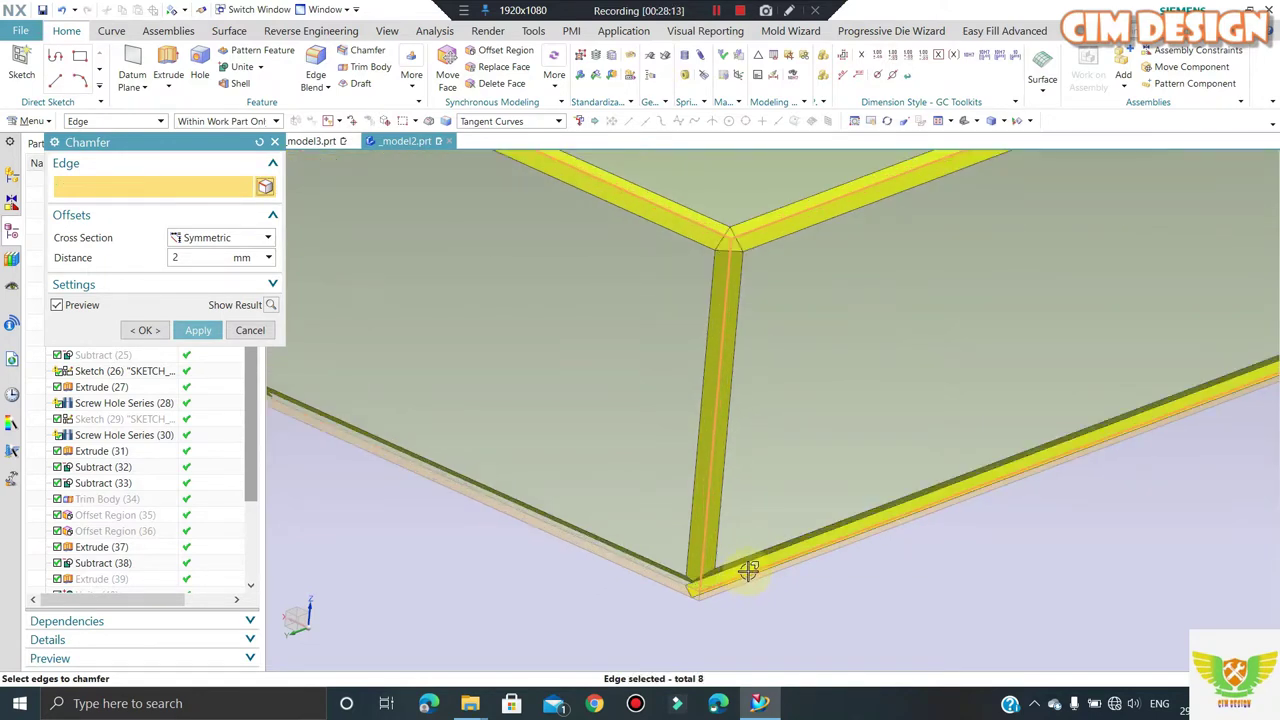
shift+click(749, 573)
- Add and remove the green plate's side and long edges until twelve edges preview
mouse_move(651, 543)
middle_down()
mouse_move(695, 503)
mouse_move(731, 400)
middle_up()
scroll(749, 387, up, 2)
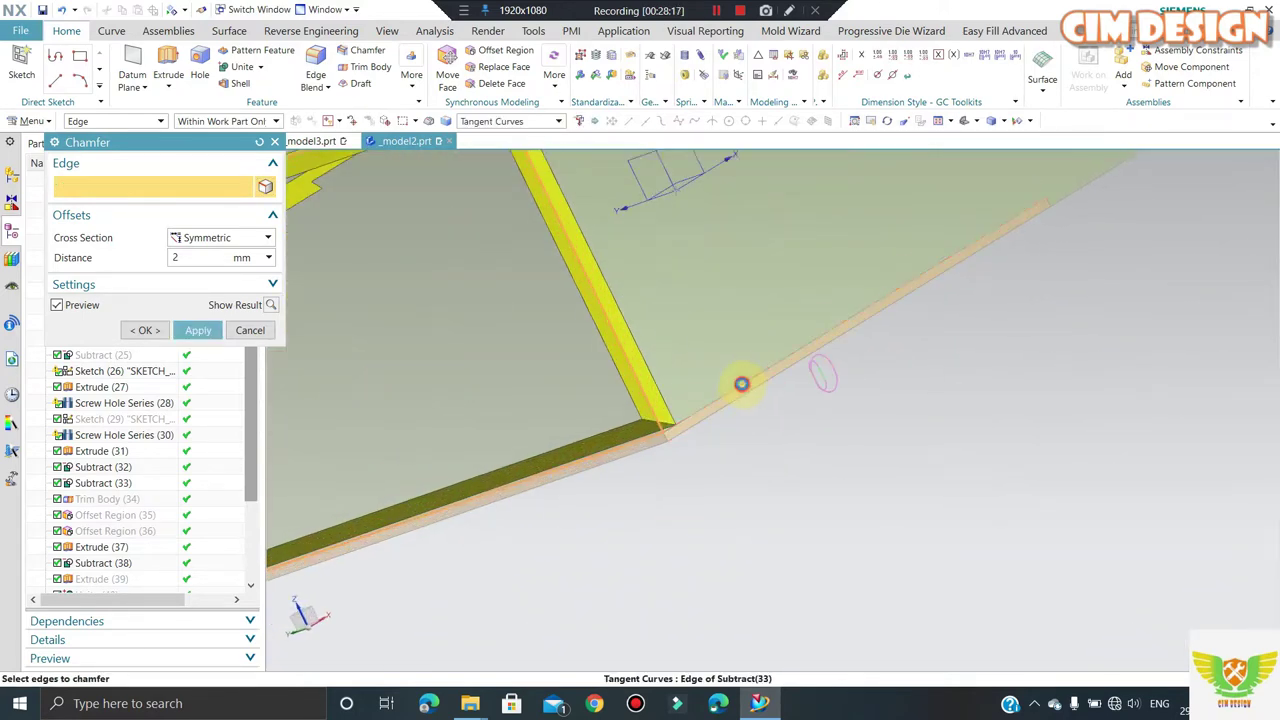
click(741, 384)
scroll(979, 244, down, 2)
click(962, 228)
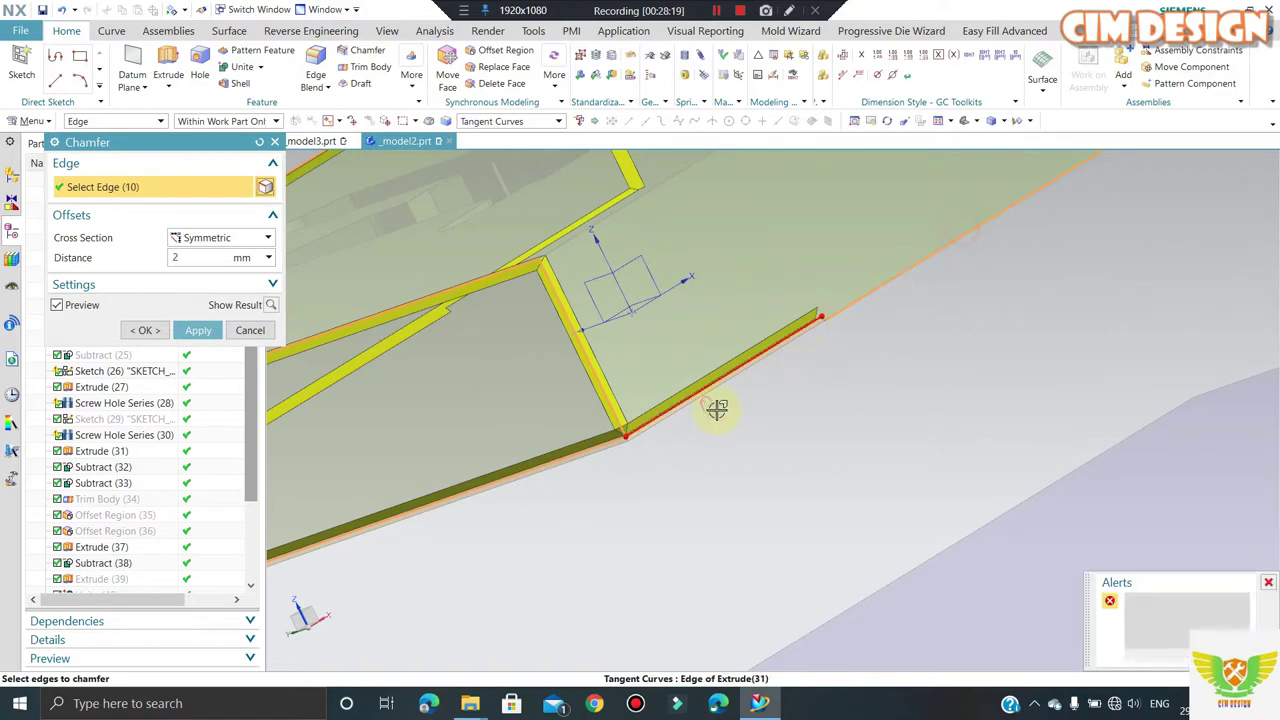
mouse_move(714, 409)
middle_down()
mouse_move(766, 354)
mouse_move(953, 245)
middle_up()
scroll(766, 354, up, 2)
scroll(953, 245, up, 2)
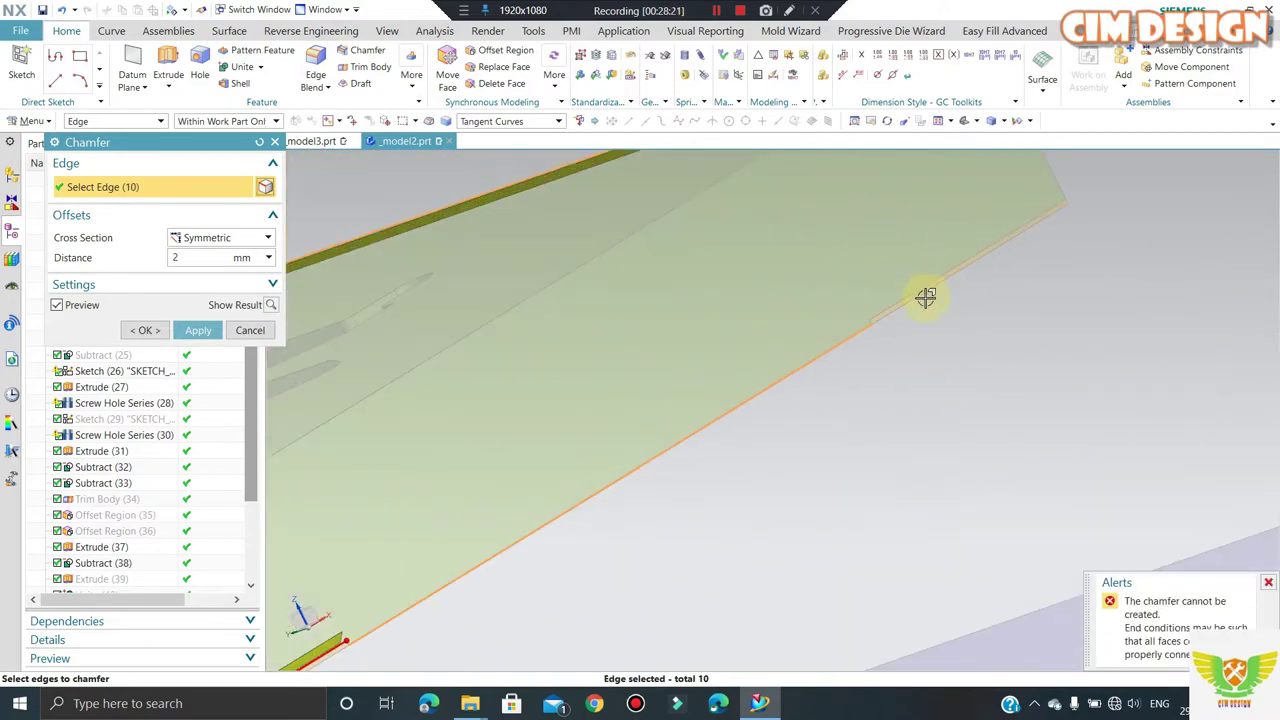
click(918, 288)
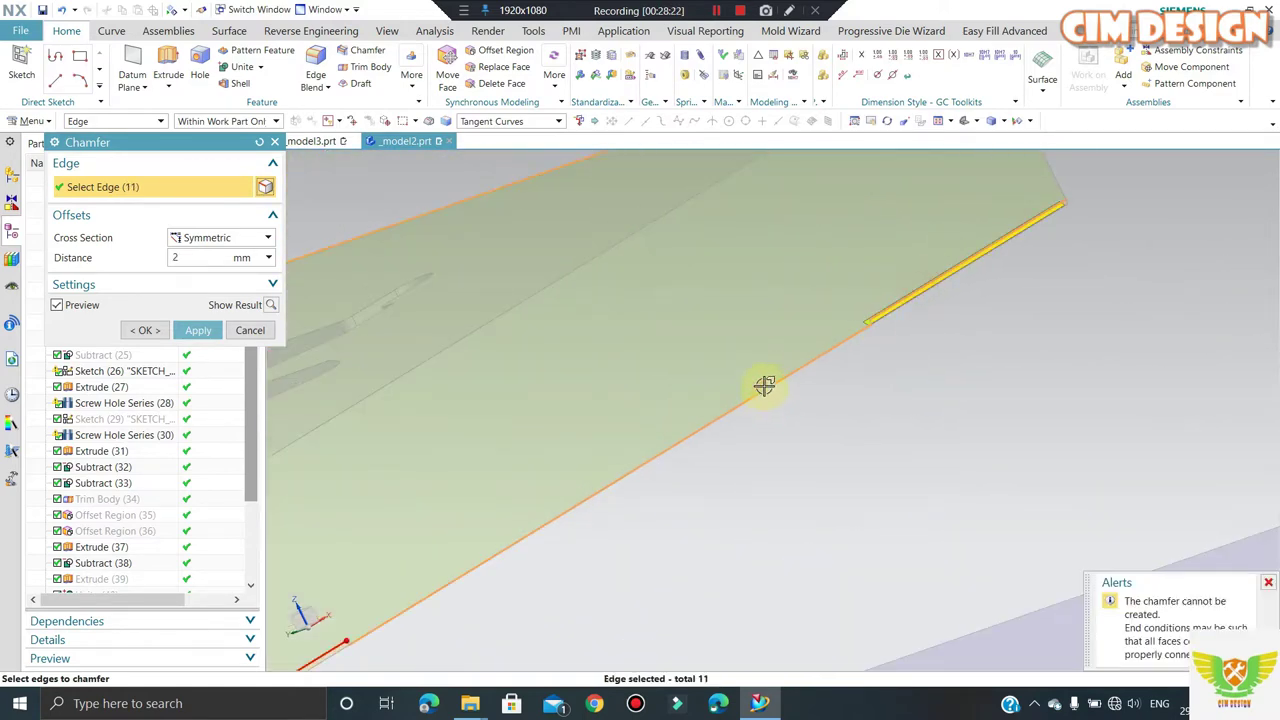
shift+click(895, 312)
scroll(886, 309, down, 3)
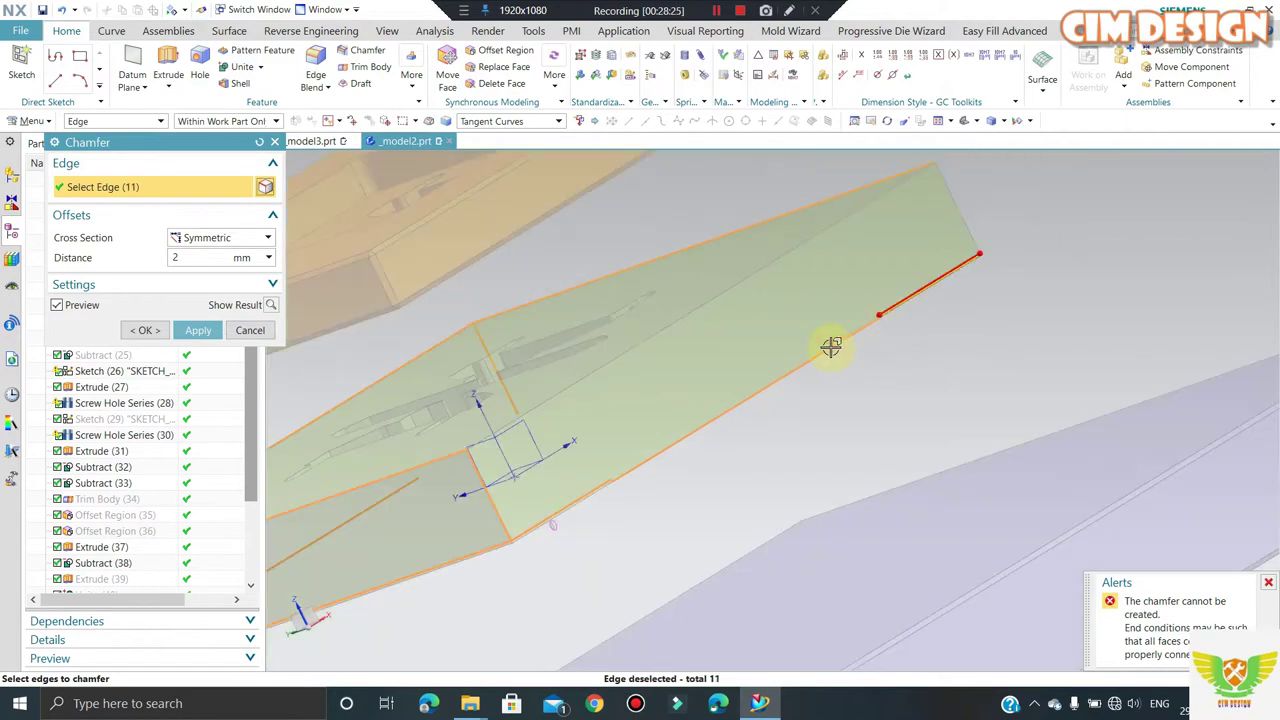
shift+click(829, 346)
middle_drag(864, 347, 617, 423)
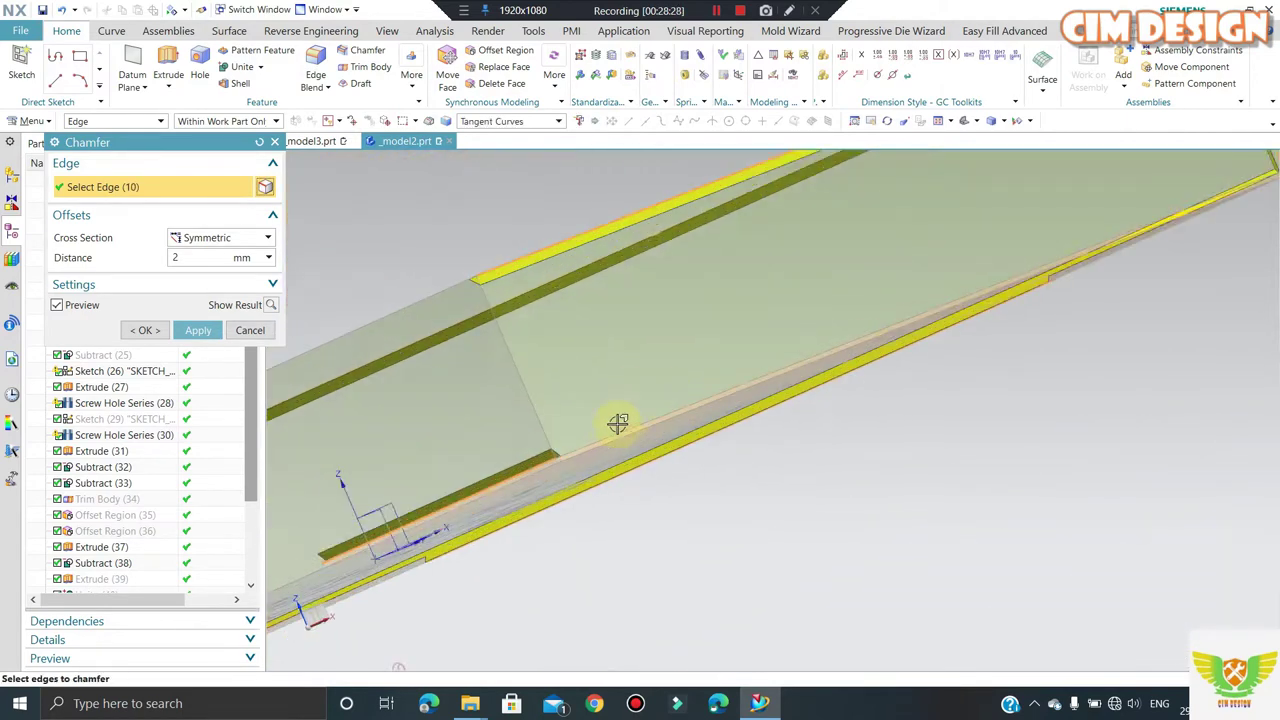
scroll(590, 445, up, 2)
click(566, 458)
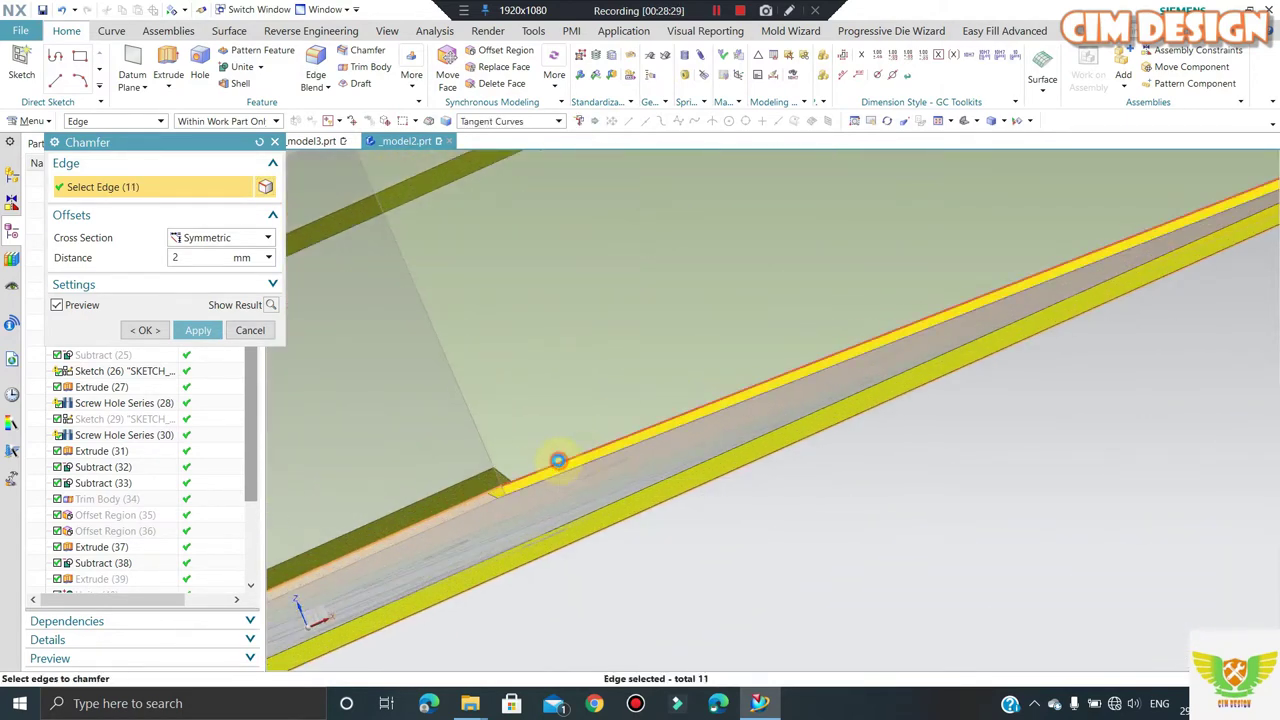
click(559, 464)
shift+click(560, 470)
mouse_move(560, 477)
middle_down()
mouse_move(862, 394)
mouse_move(839, 424)
middle_up()
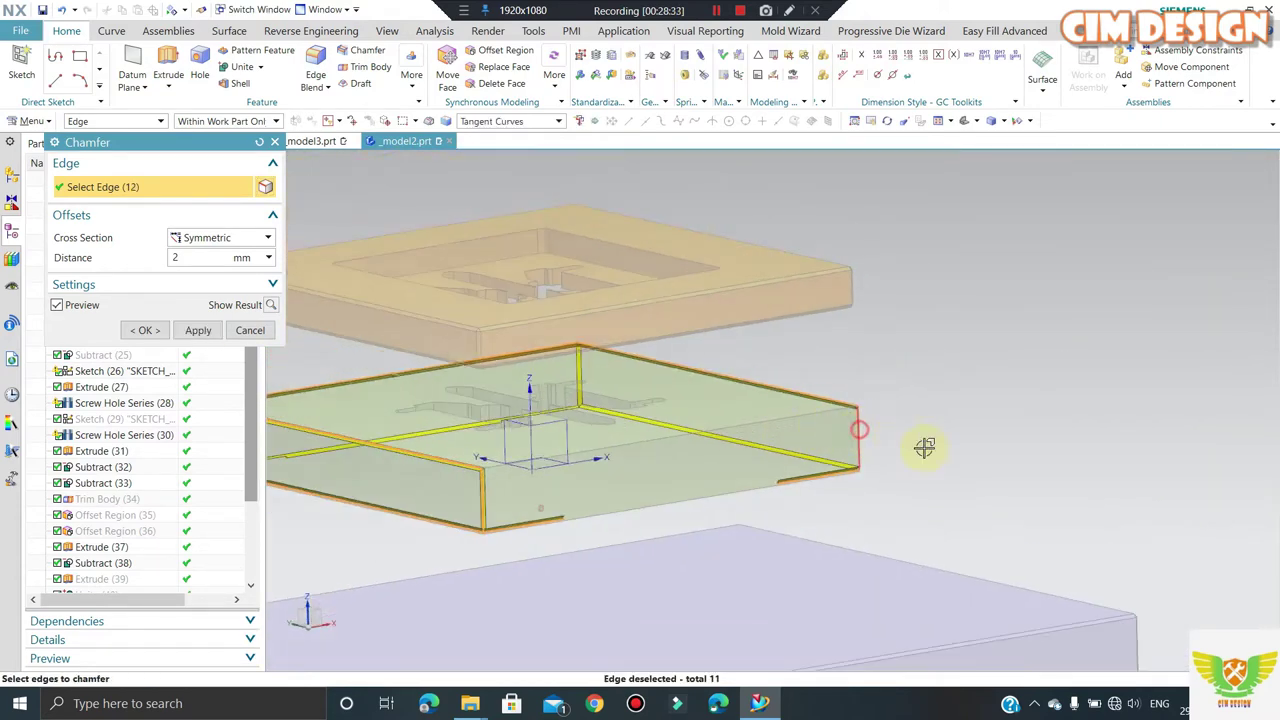
scroll(924, 448, down, 3)
mouse_move(943, 437)
middle_down()
mouse_move(994, 437)
mouse_move(829, 455)
middle_up()
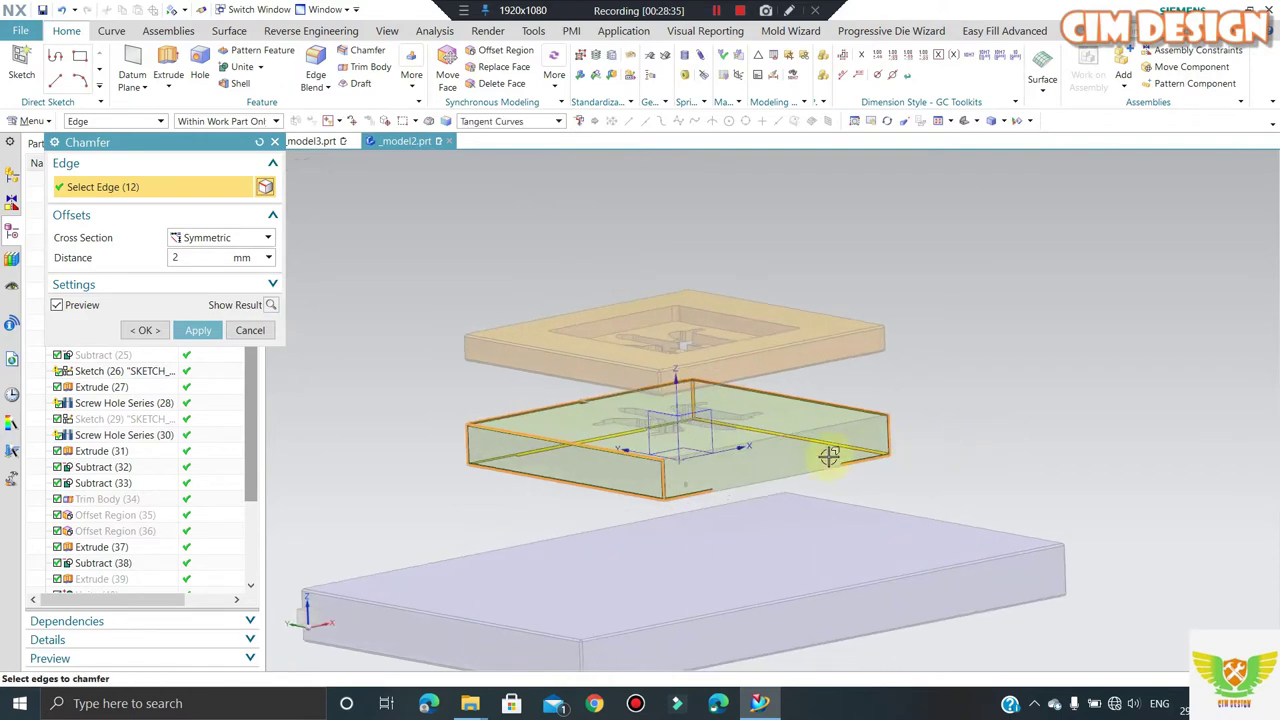
- Clear the edge selection and cancel the failed chamfer
key(Escape)
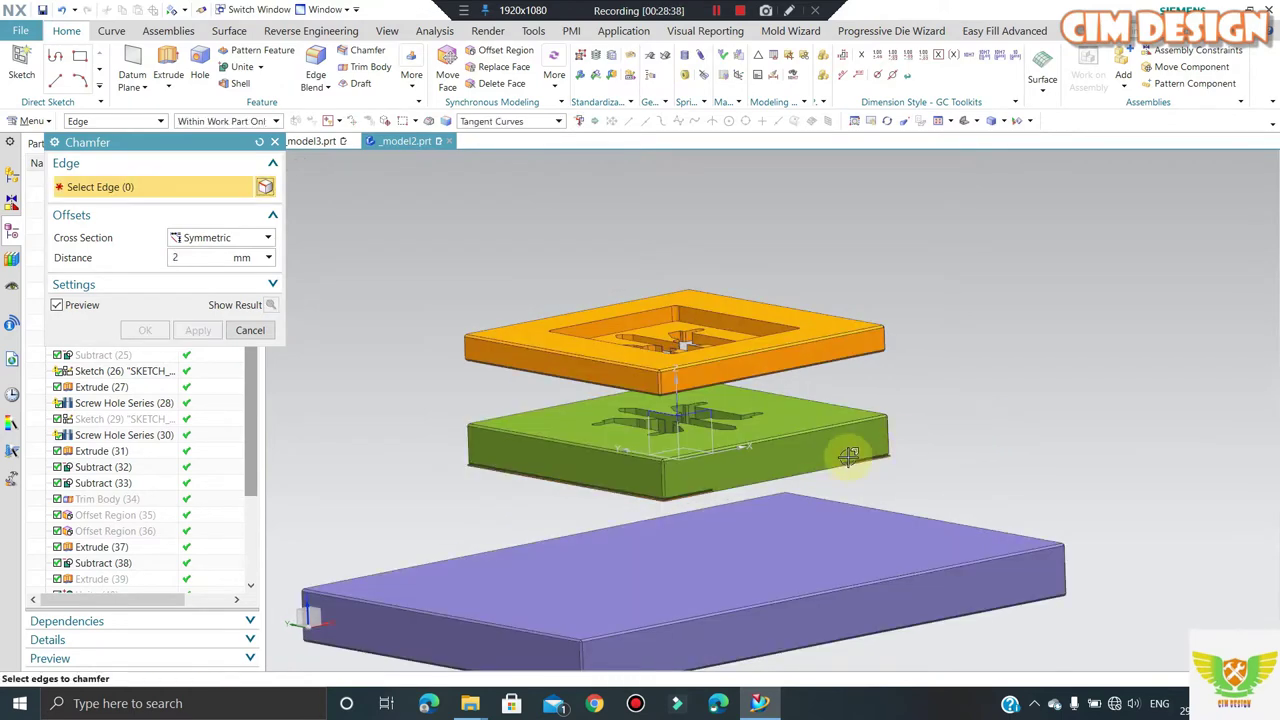
middle_drag(766, 460, 721, 485)
scroll(721, 485, up, 5)
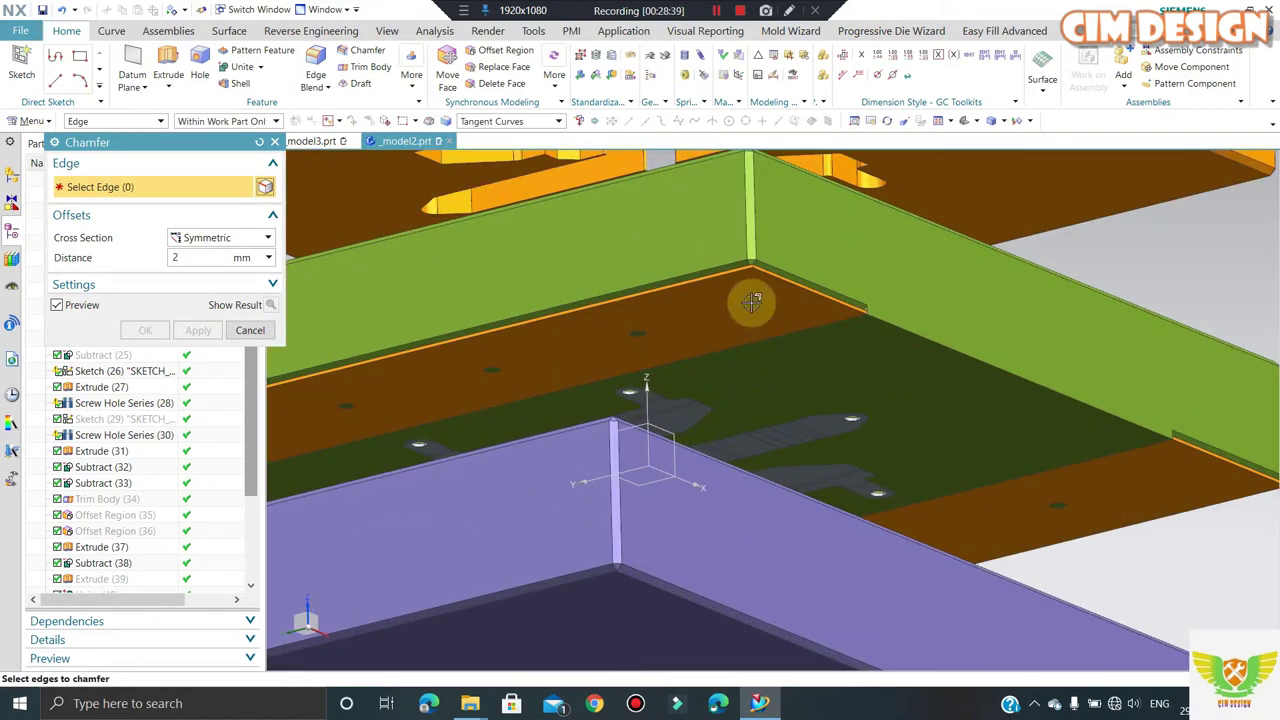
click(250, 329)
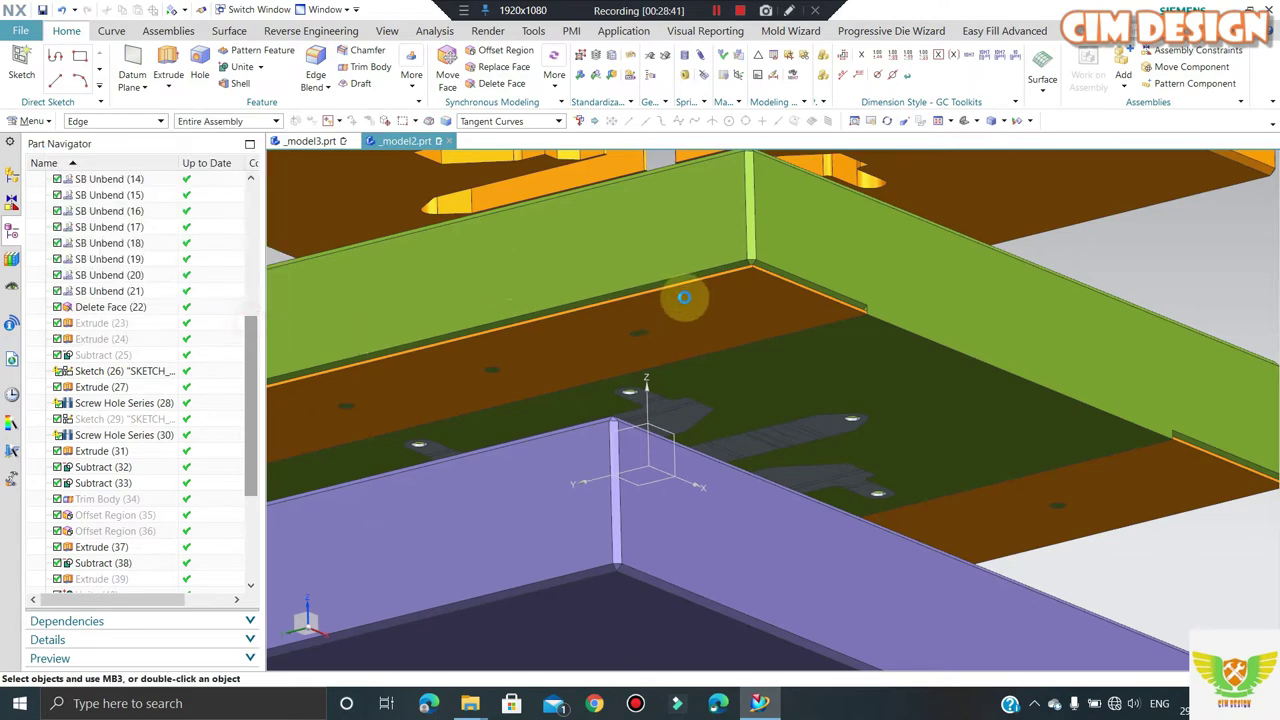
scroll(714, 294, down, 2)
scroll(889, 366, down, 2)
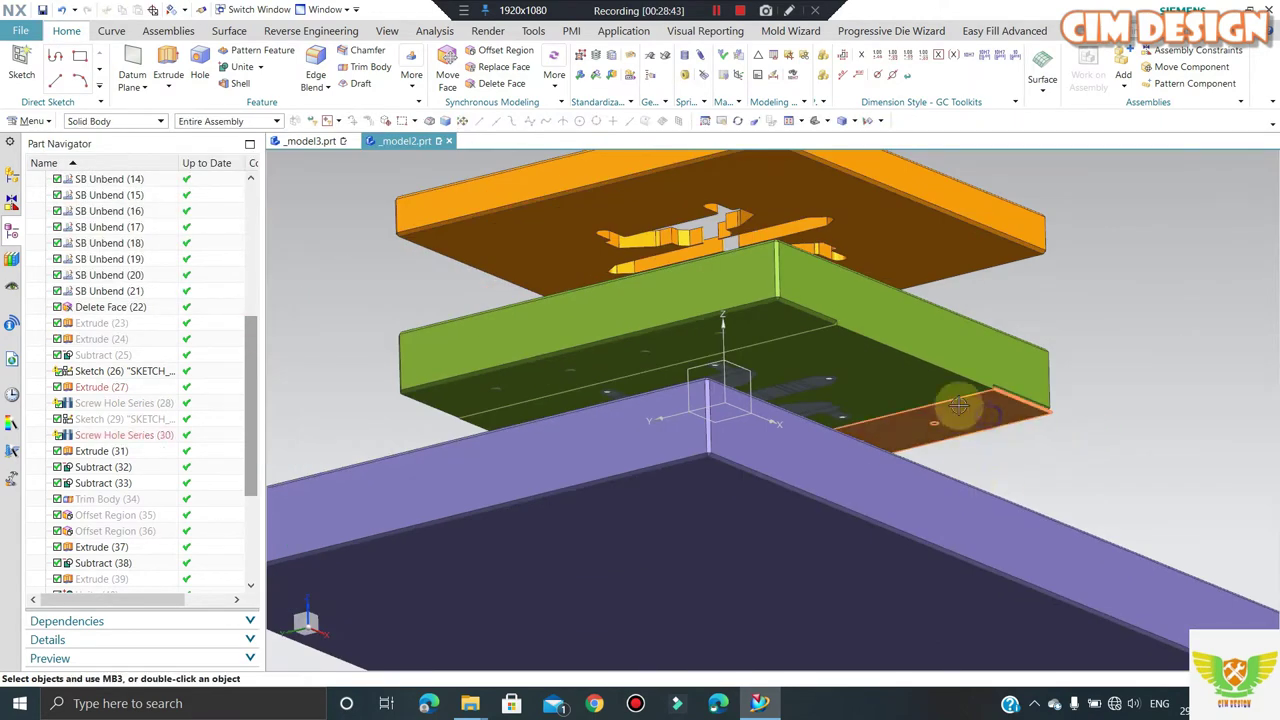
scroll(894, 371, up, 3)
scroll(894, 371, up, 2)
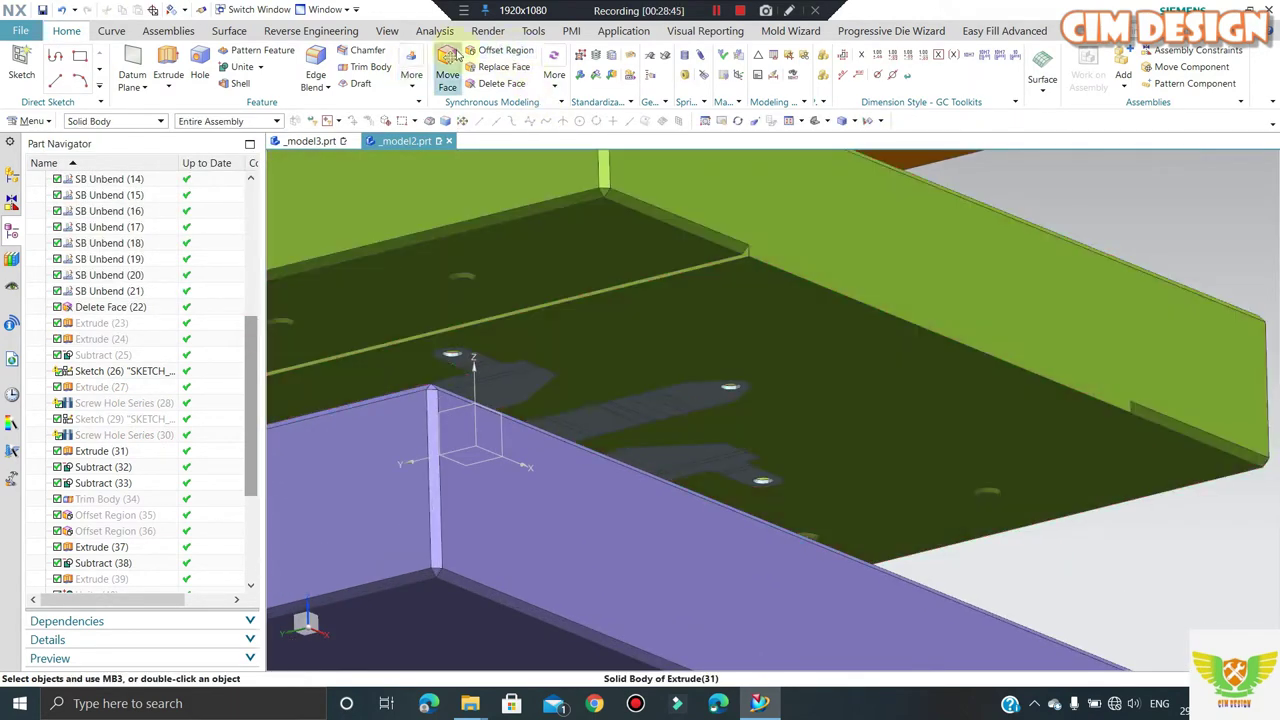
- Chamfer one green plate edge with a 2 mm chamfer
click(349, 58)
click(858, 301)
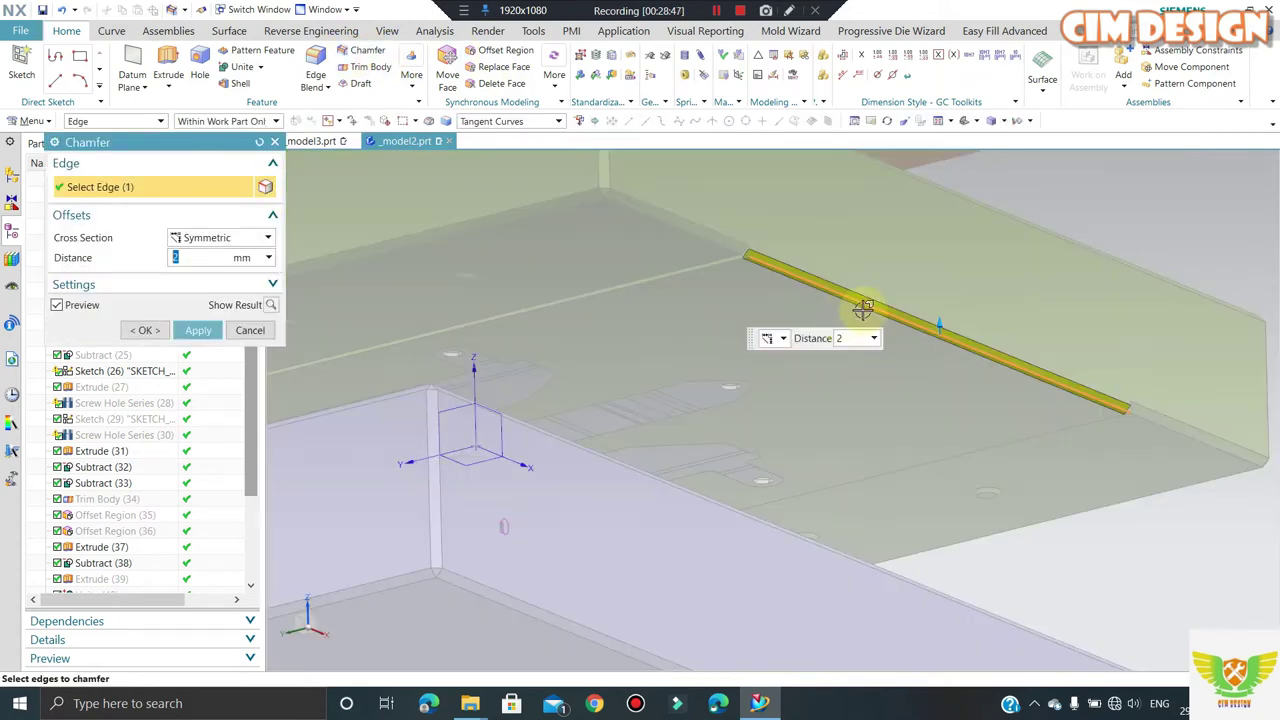
scroll(948, 229, down, 3)
middle_drag(886, 277, 989, 297)
scroll(680, 357, up, 2)
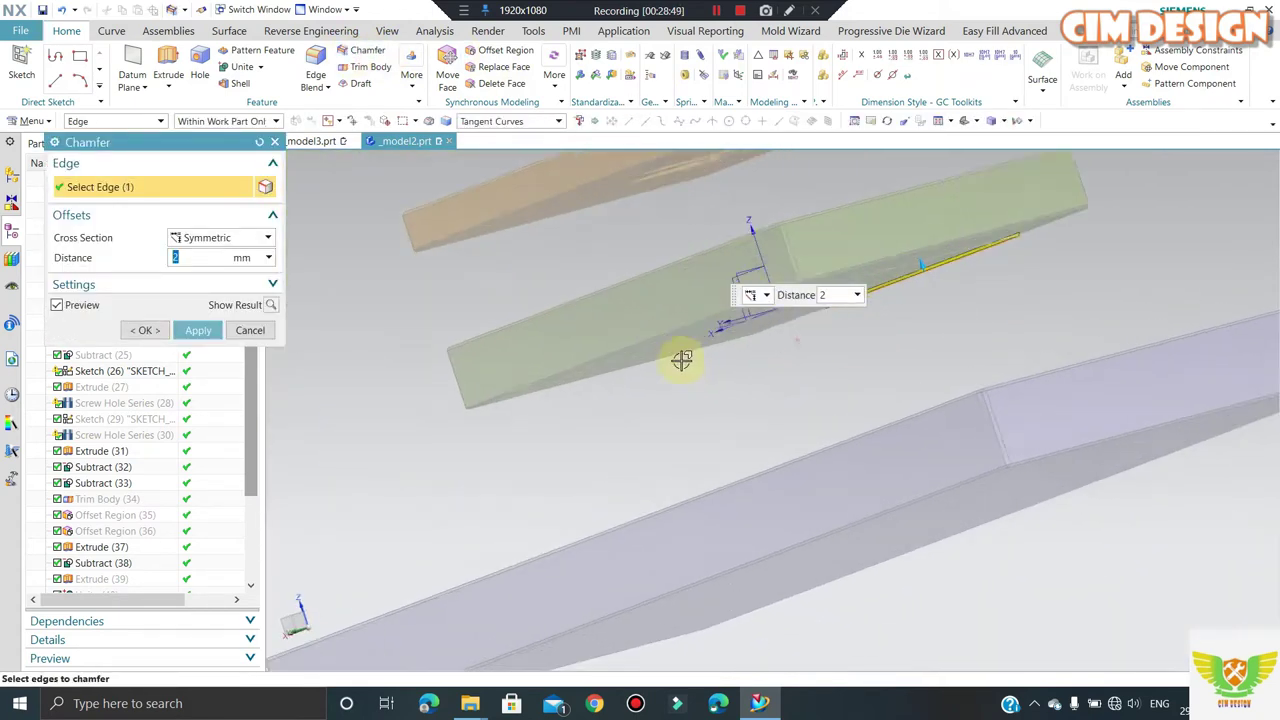
scroll(566, 313, up, 2)
middle_drag(749, 280, 754, 301)
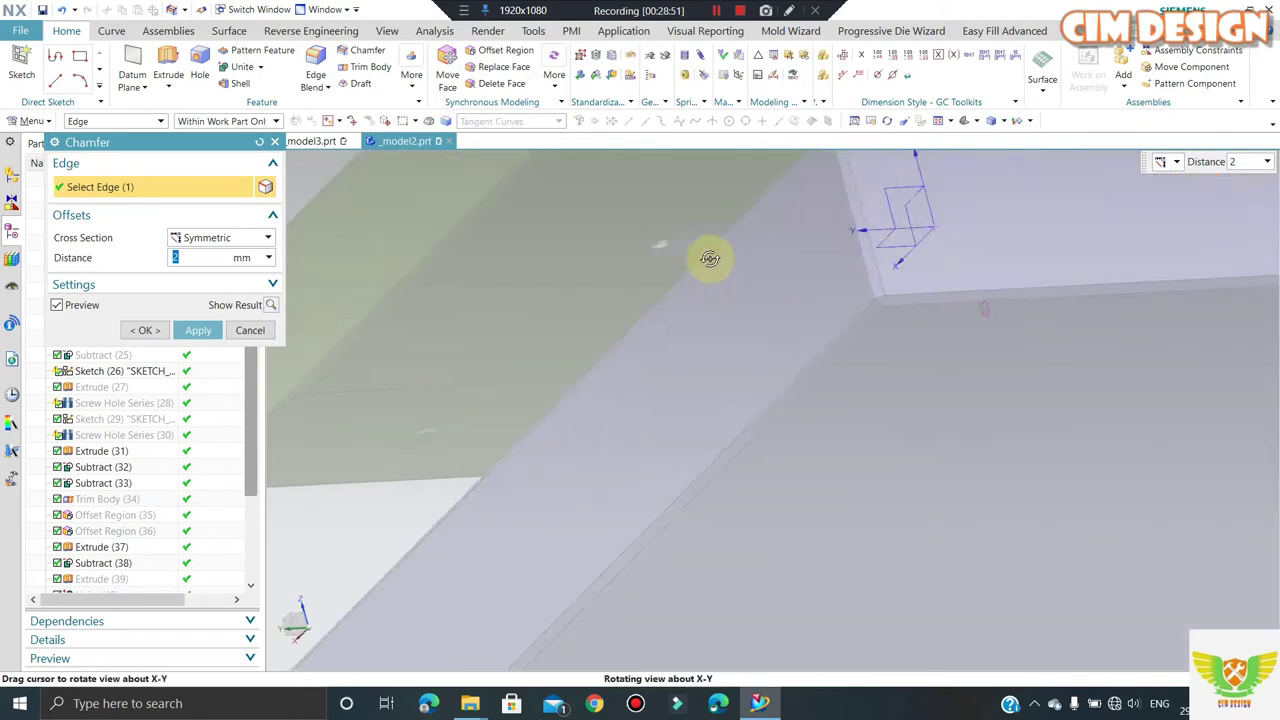
click(144, 330)
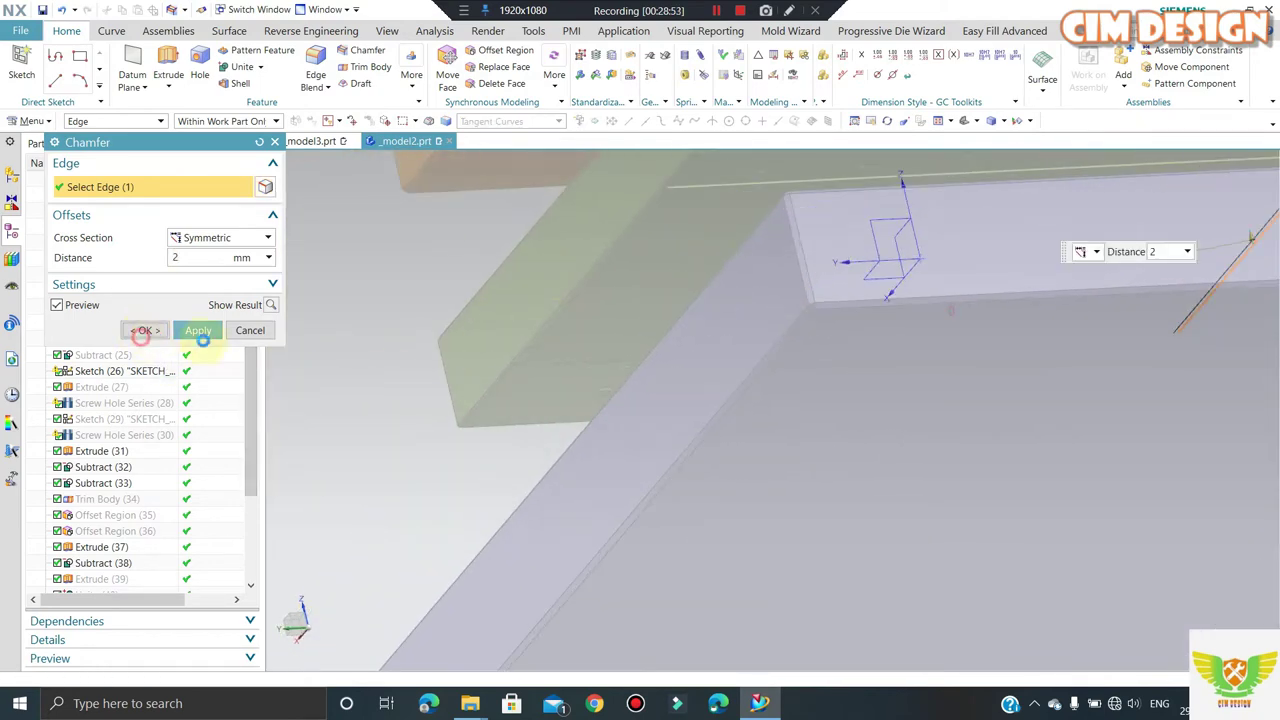
- Delete the narrow strip face along the green plate's side
click(501, 83)
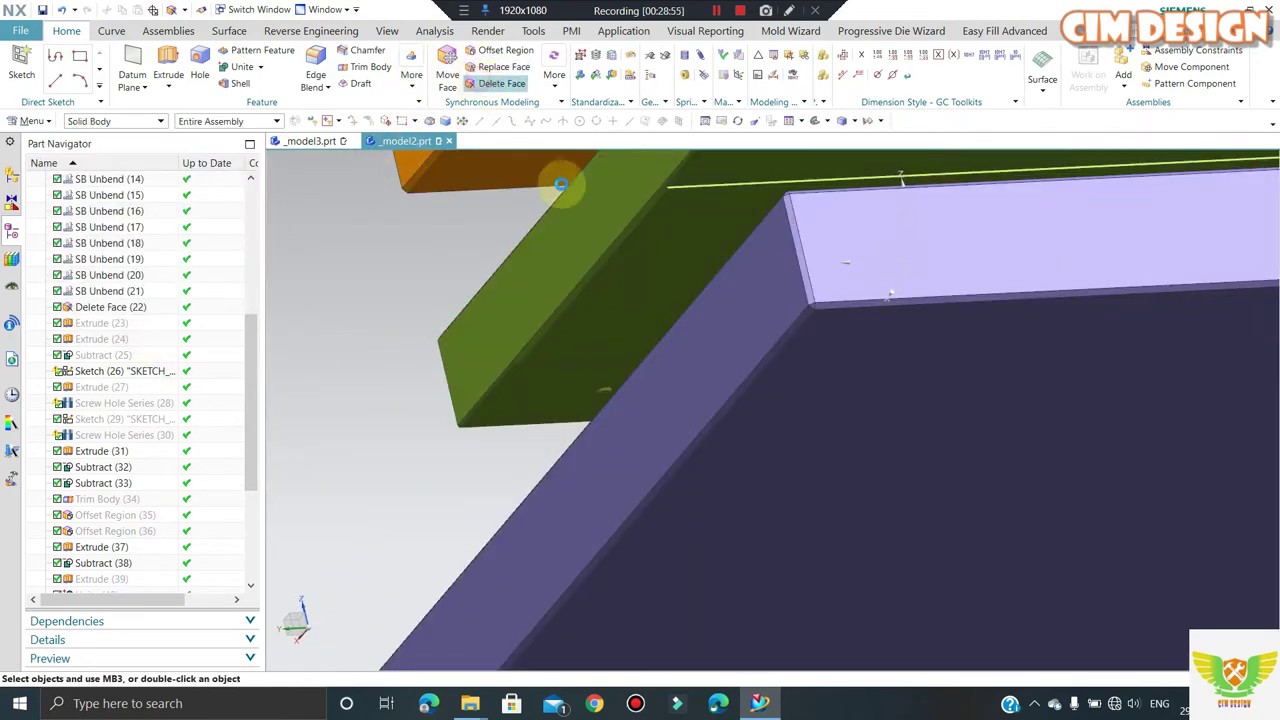
scroll(575, 330, up, 2)
click(558, 342)
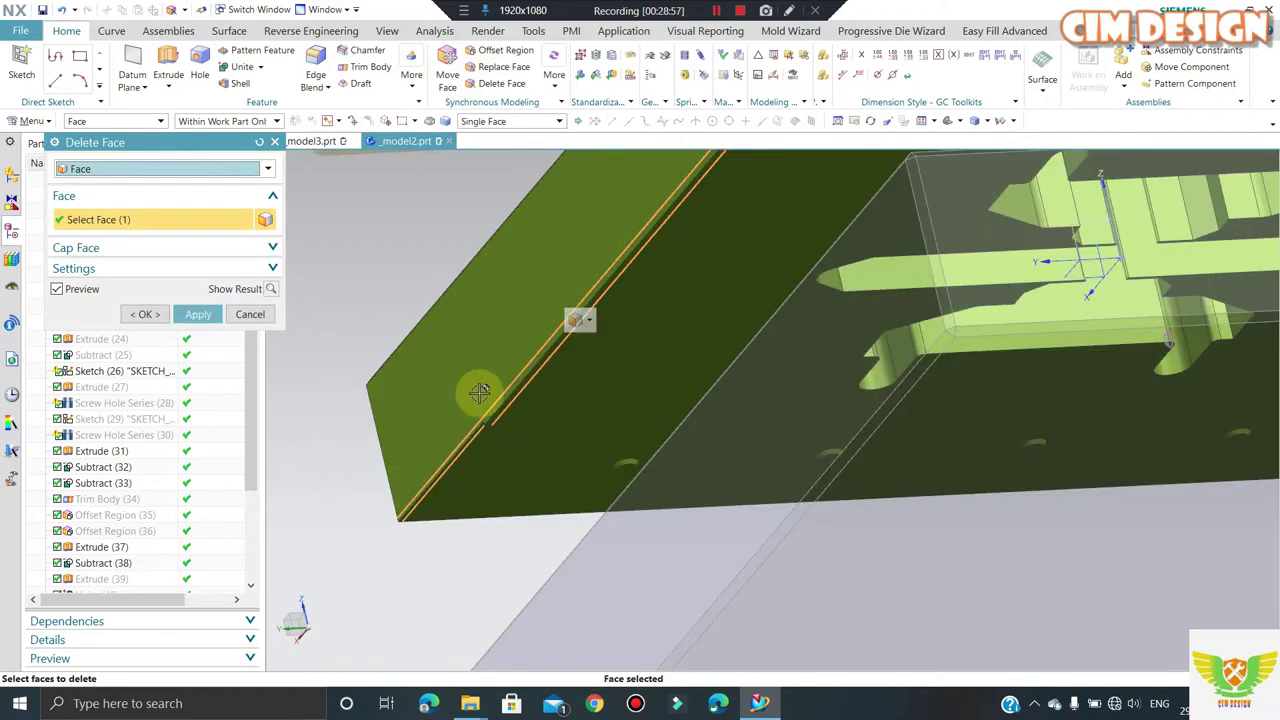
middle_click(316, 387)
click(250, 314)
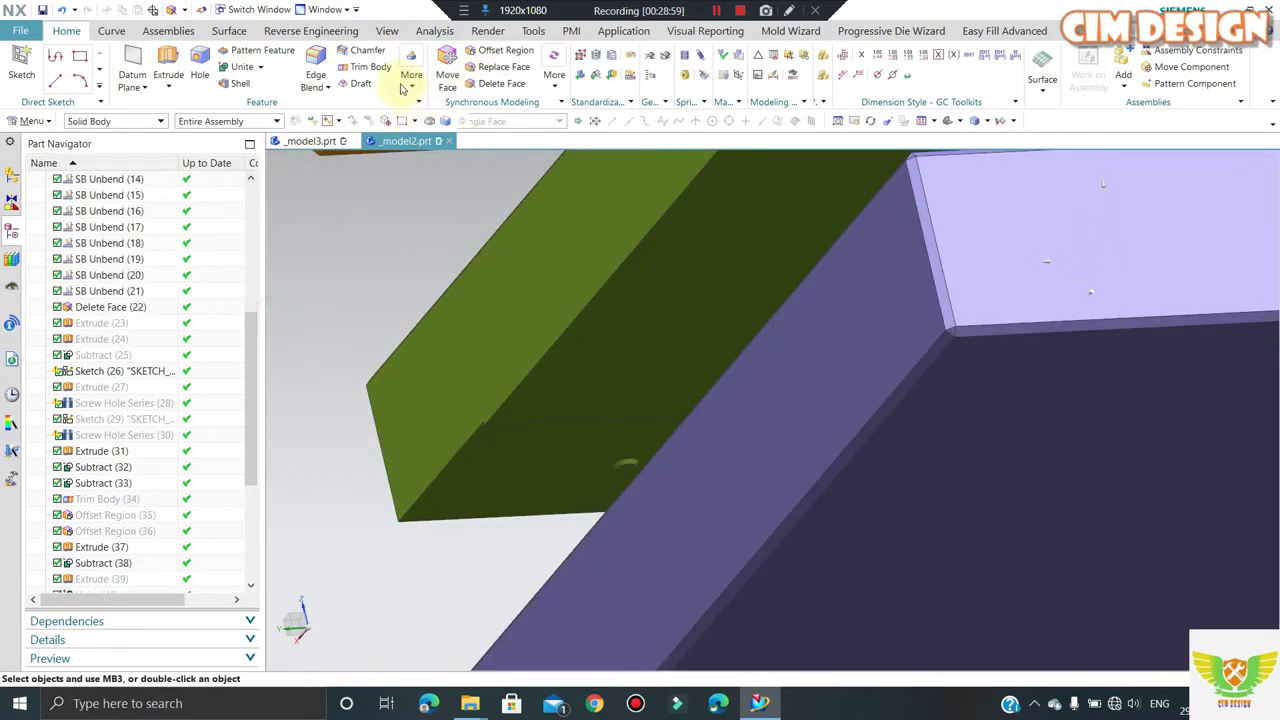
- Chamfer two more green plate edges by 2 mm
click(362, 50)
click(447, 455)
scroll(447, 455, down, 3)
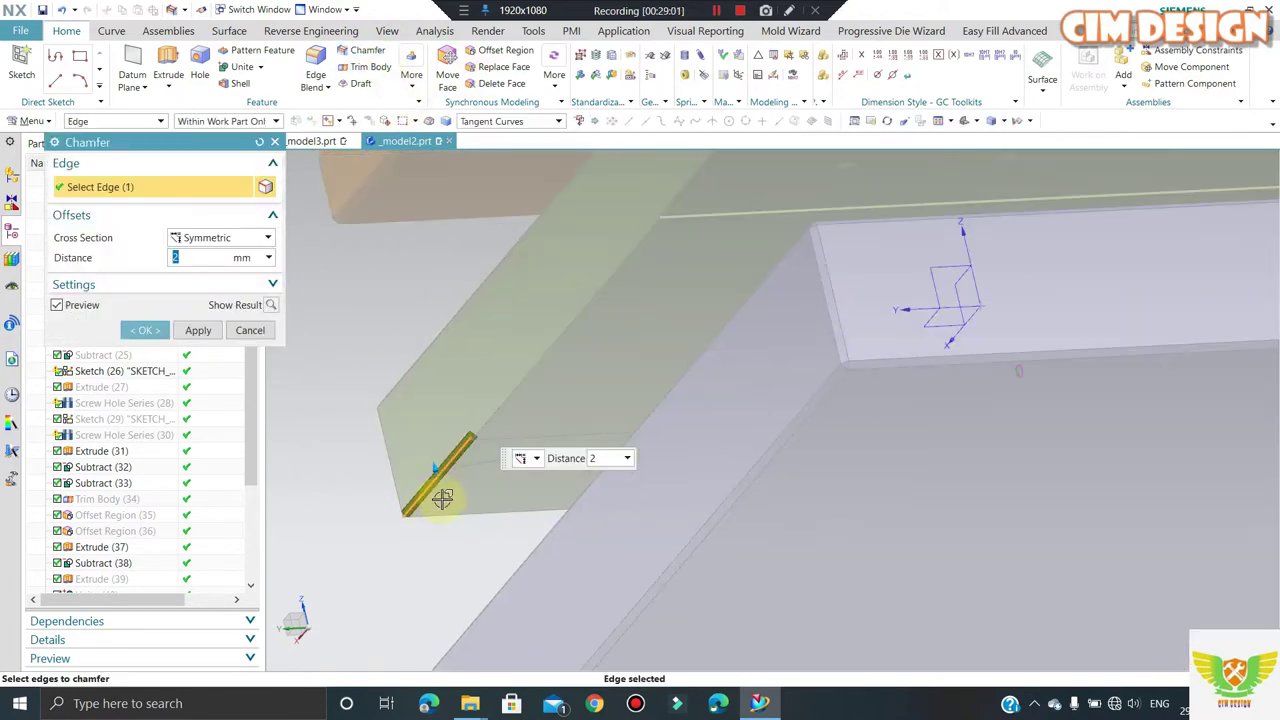
middle_click(530, 395)
scroll(494, 434, up, 3)
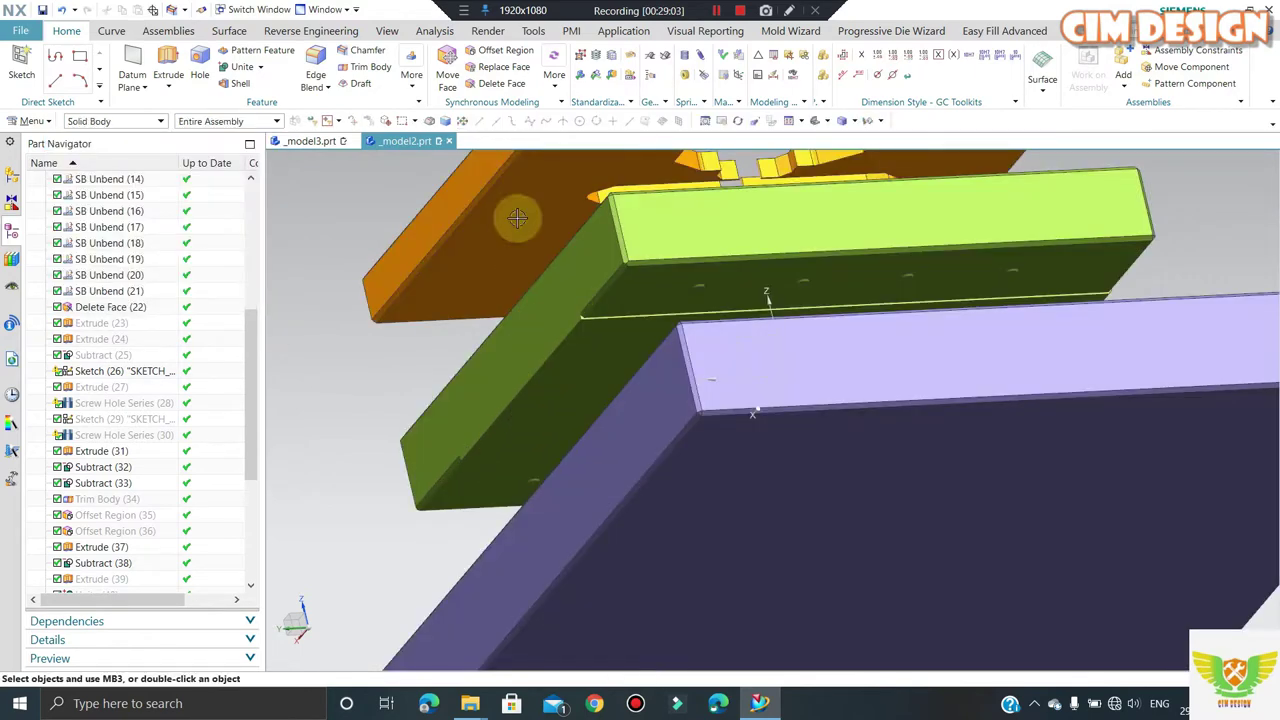
click(362, 50)
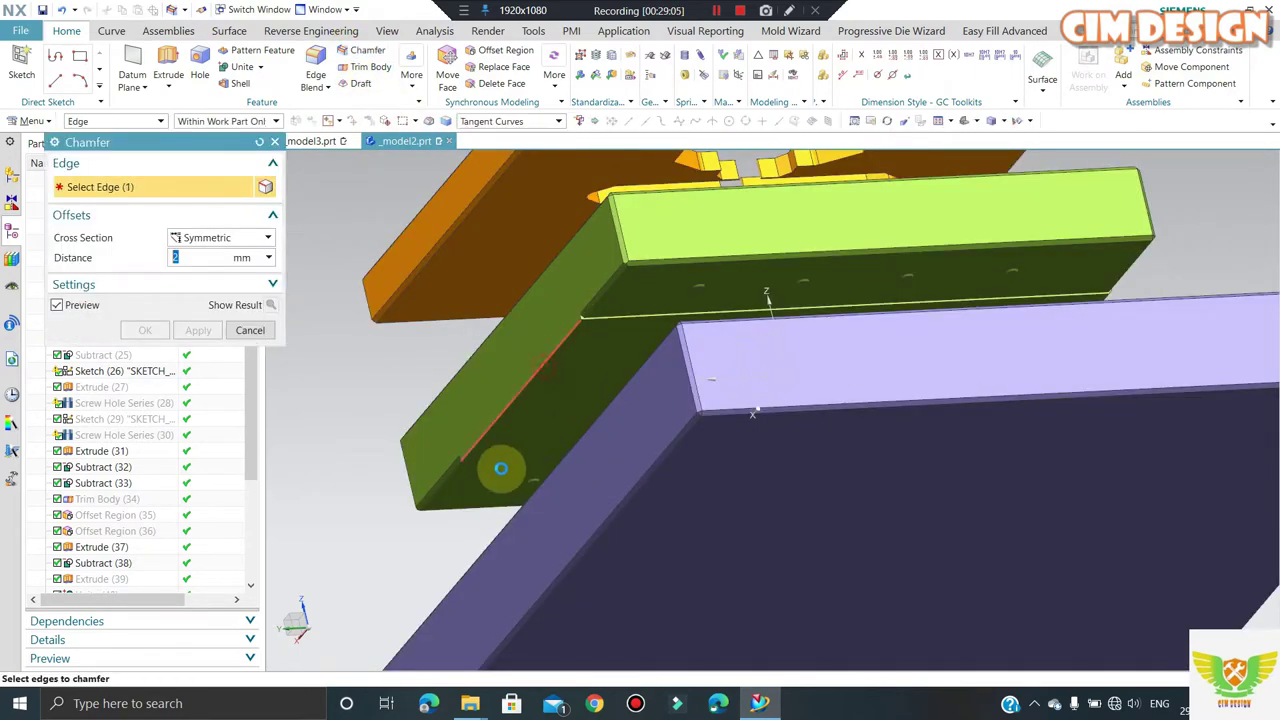
click(499, 460)
middle_click(474, 374)
scroll(451, 323, down, 2)
scroll(543, 314, down, 2)
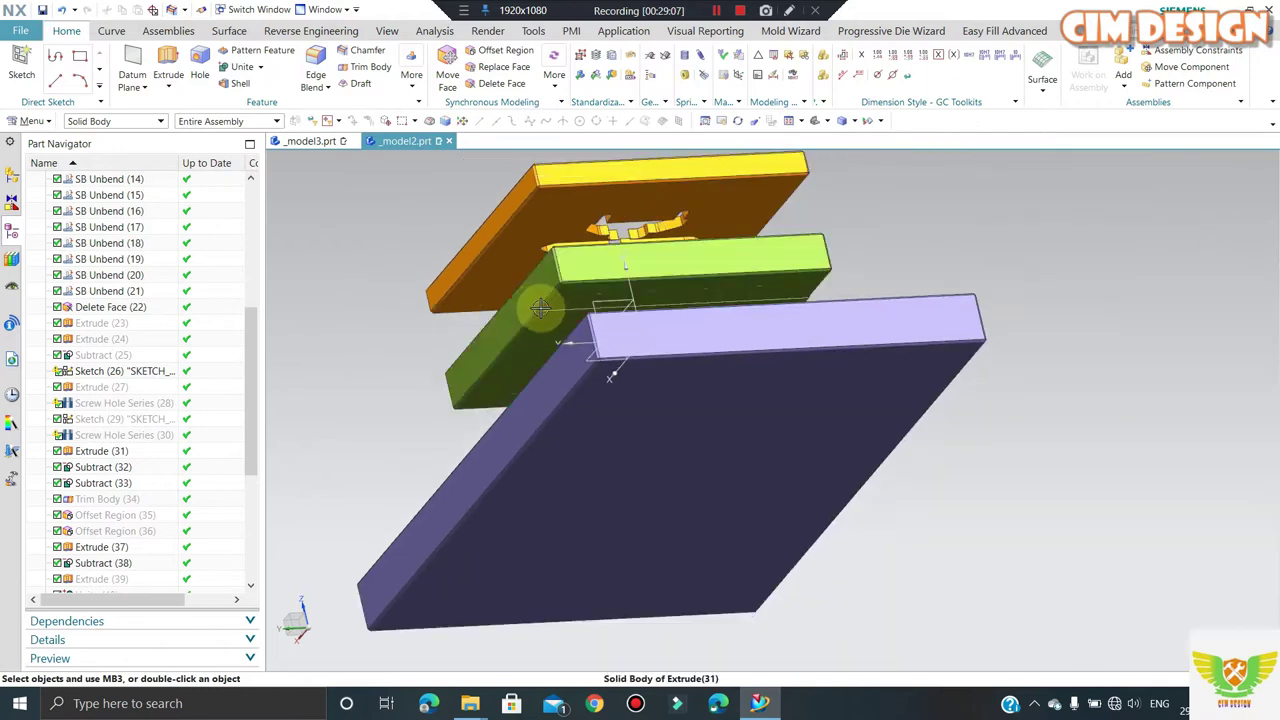
scroll(573, 336, down, 2)
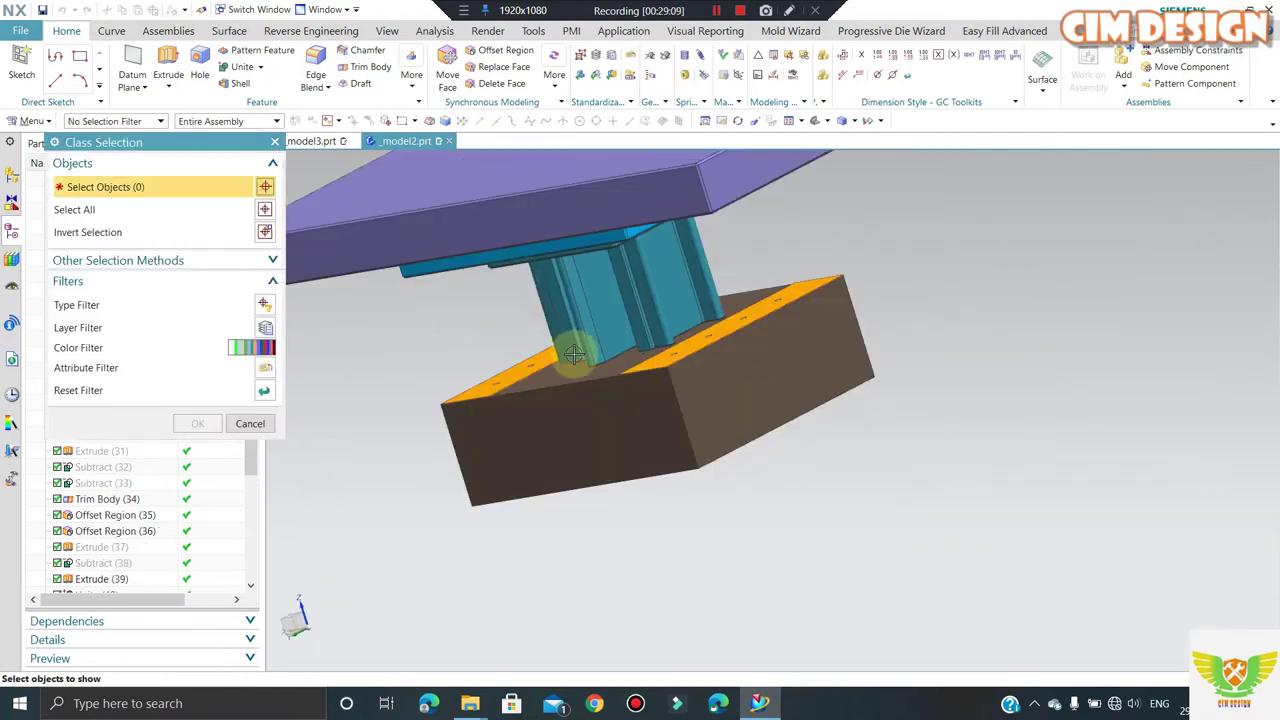
- Select the middle block, dismiss the material assignment and orbit the model
click(528, 449)
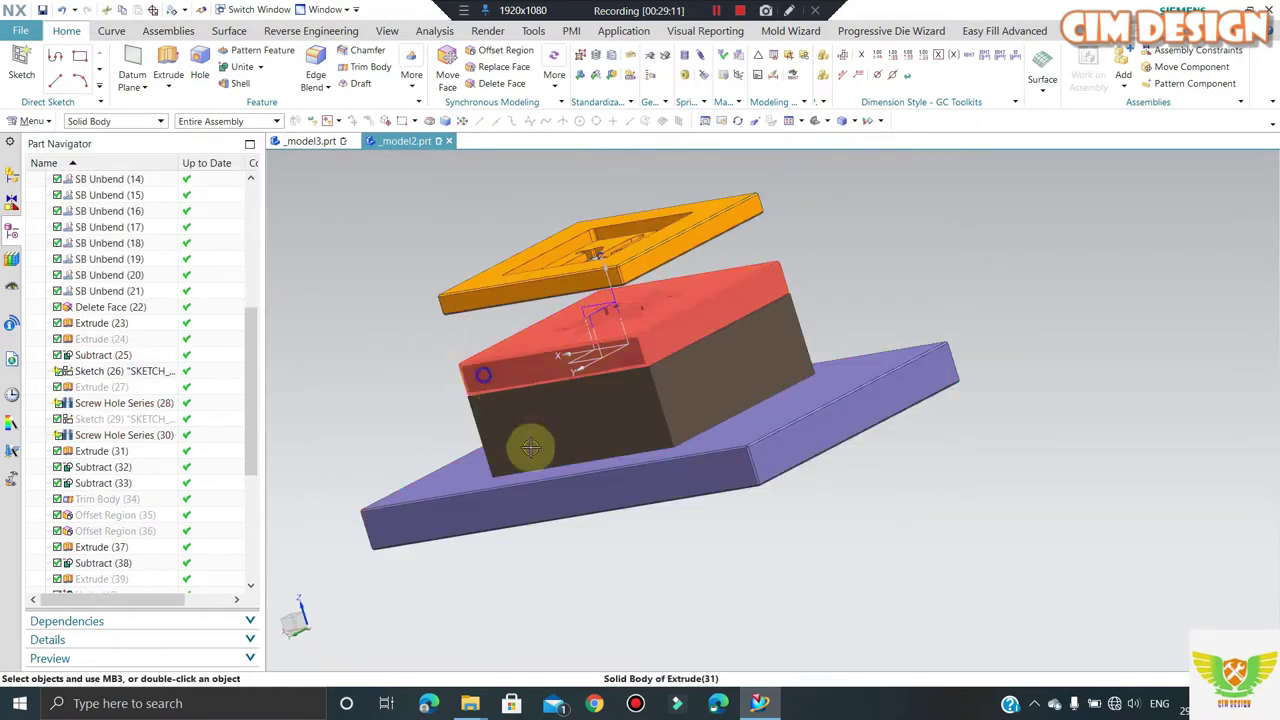
middle_click(528, 446)
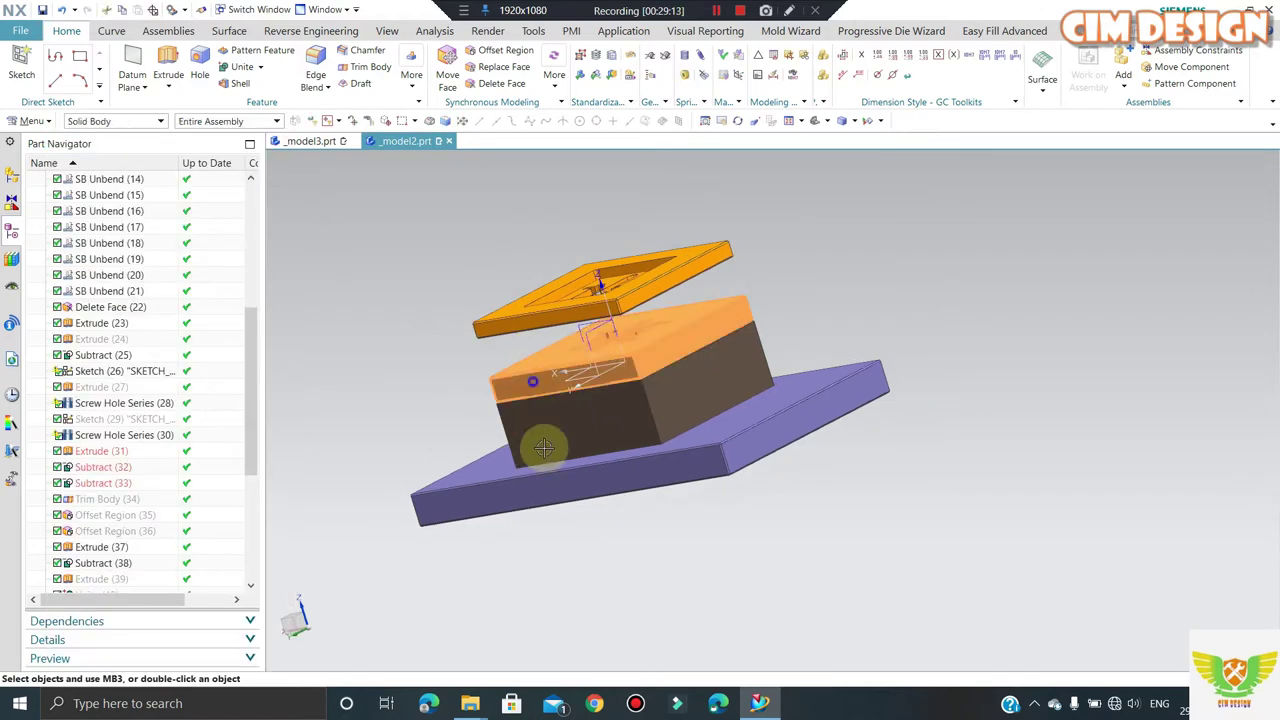
middle_drag(537, 443, 640, 385)
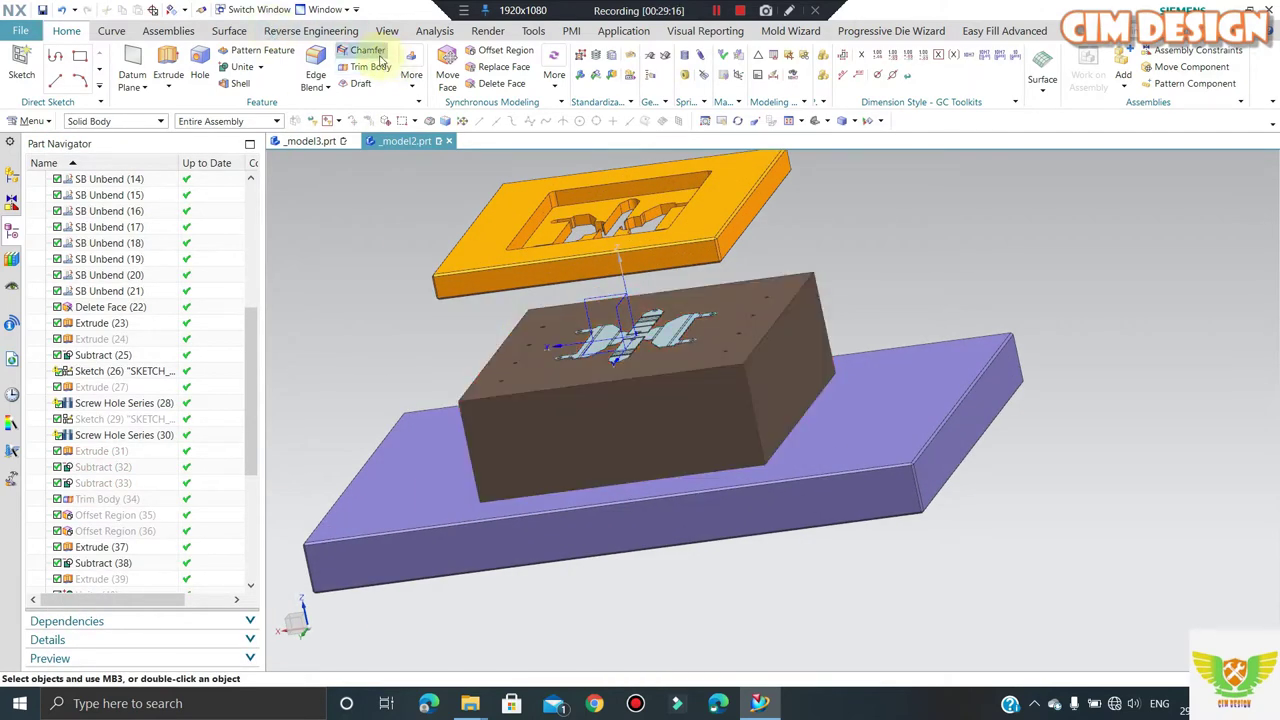
- Chamfer the brown block's top and vertical edges with a 2 mm symmetric chamfer
click(367, 50)
click(781, 311)
click(665, 378)
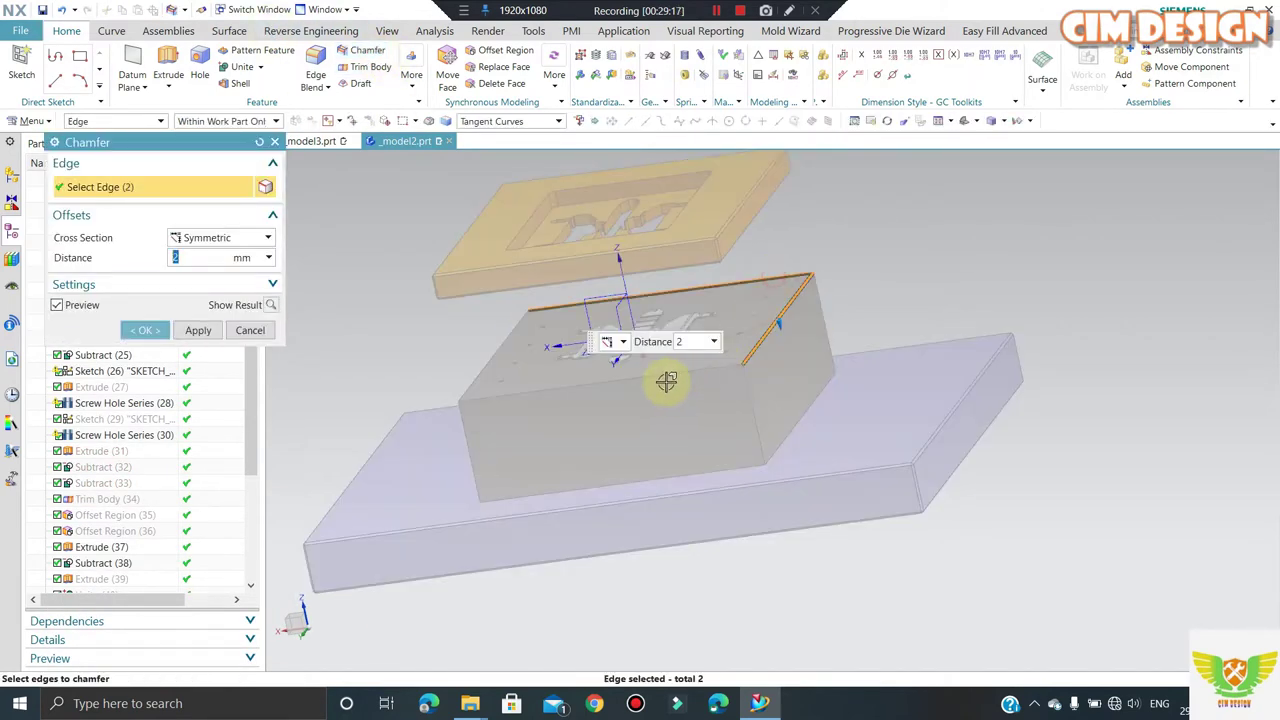
click(476, 467)
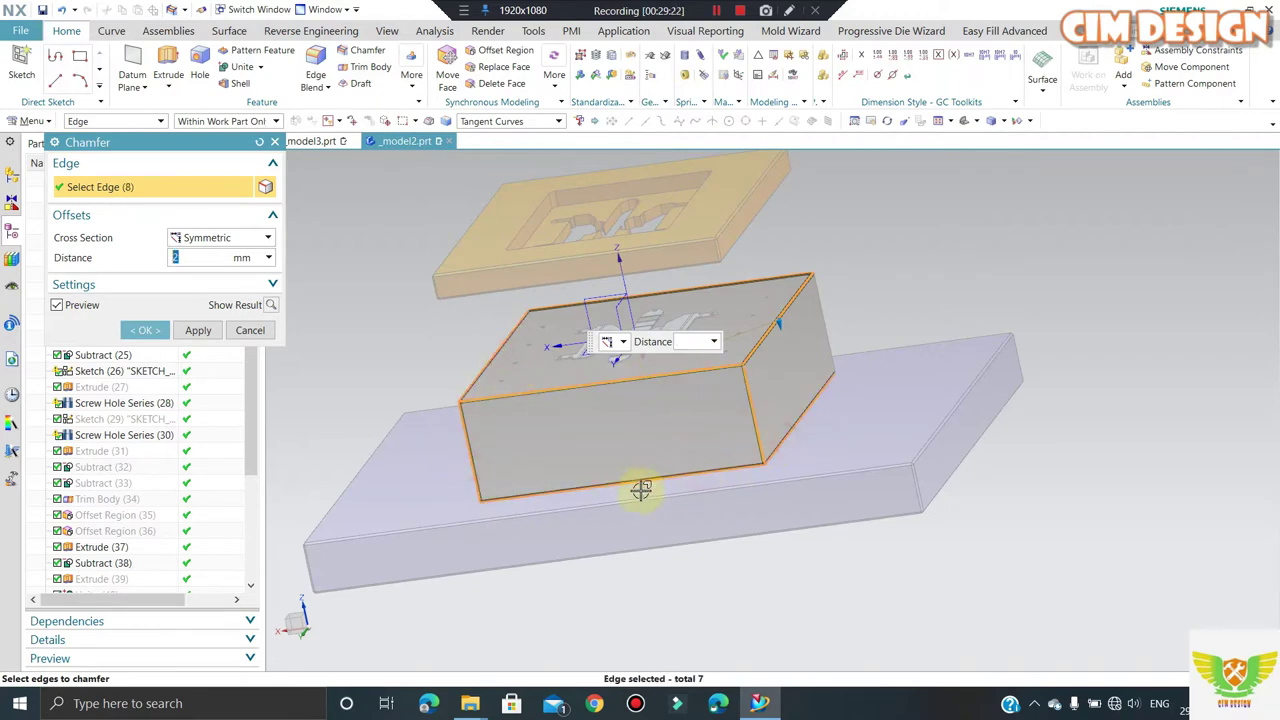
middle_drag(641, 489, 597, 500)
click(597, 500)
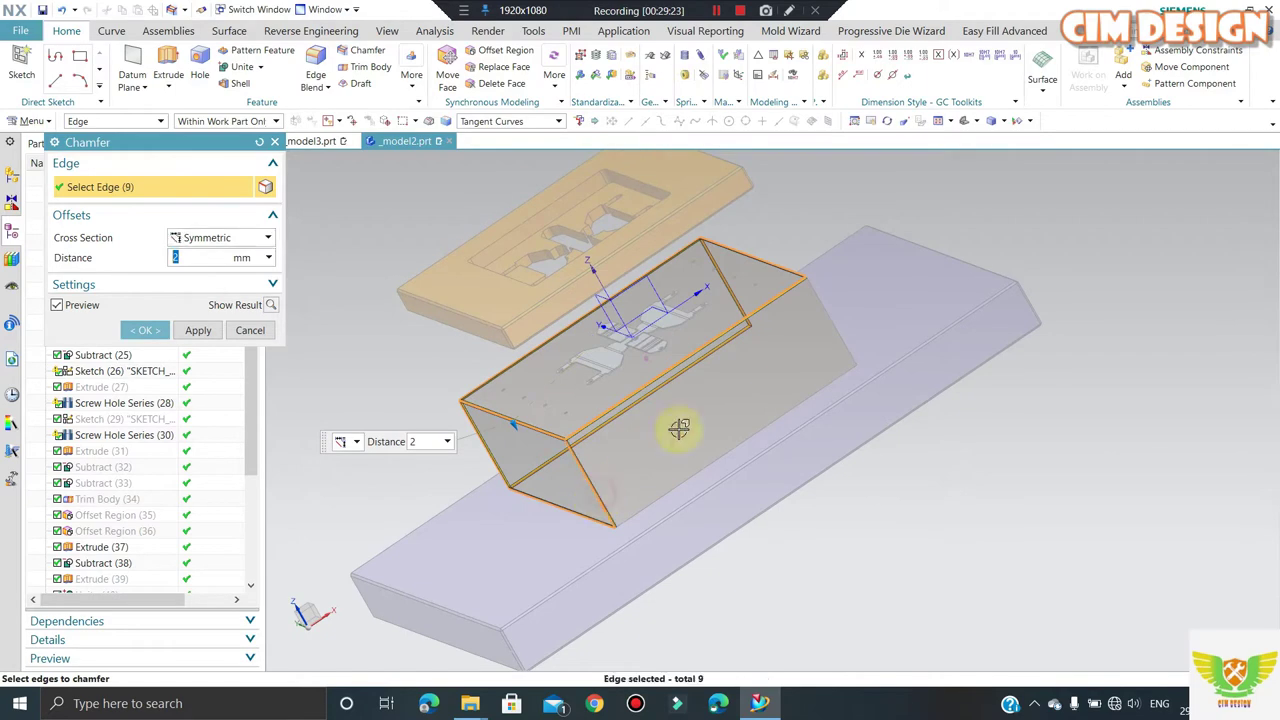
click(803, 400)
mouse_move(763, 408)
middle_down()
mouse_move(771, 374)
mouse_move(792, 360)
middle_up()
click(777, 441)
middle_click(714, 443)
- Show all the hidden die plates and save the part
key(ctrl+shift+k)
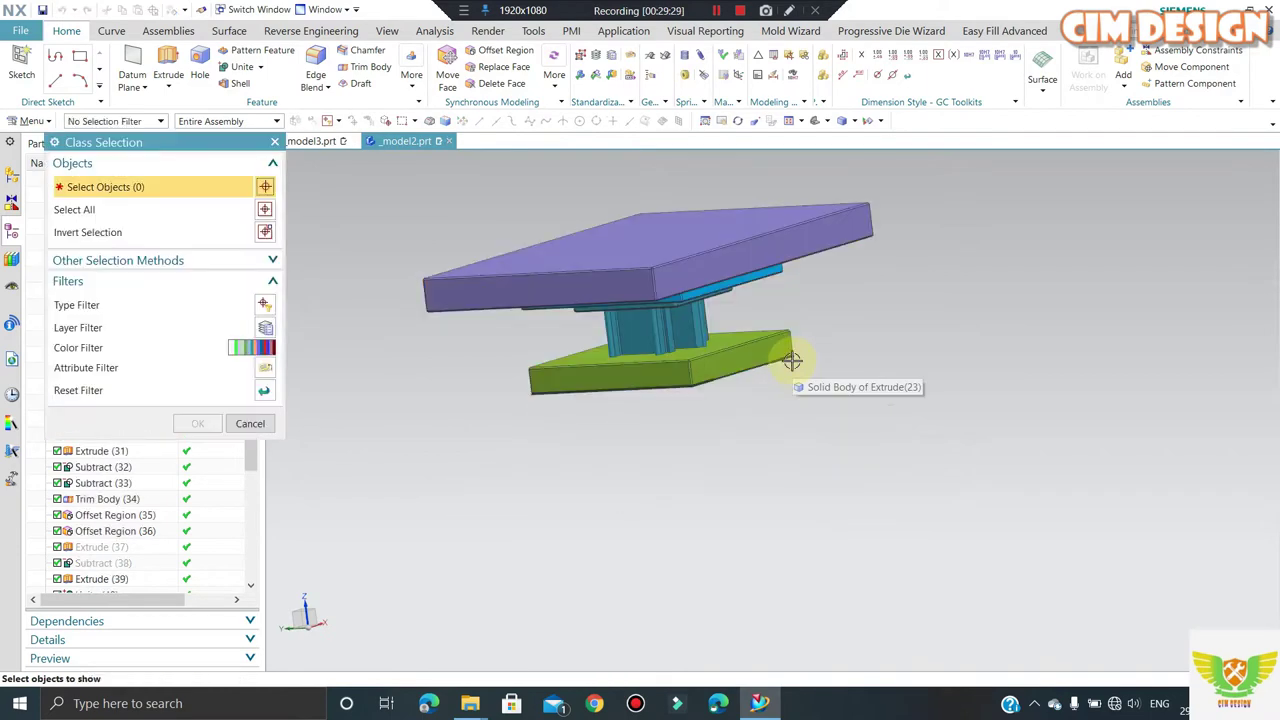
click(914, 168)
drag(343, 495, 345, 495)
middle_click(345, 495)
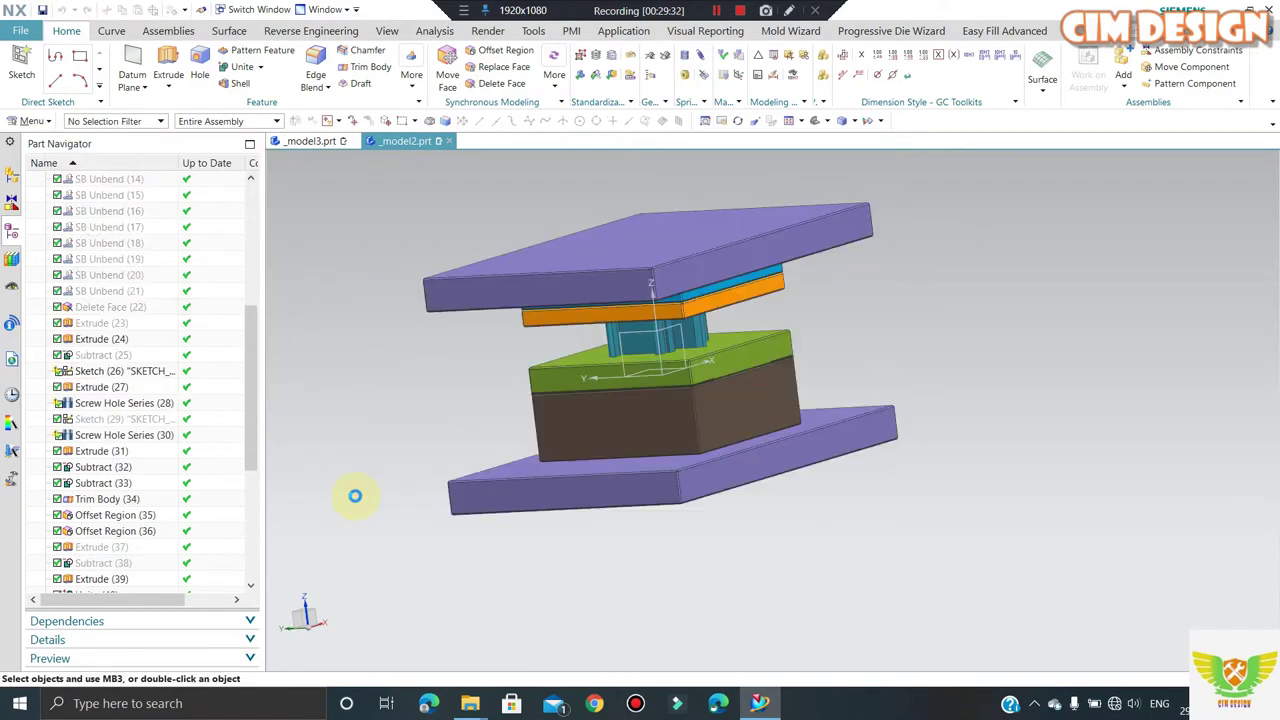
key(ctrl+s)
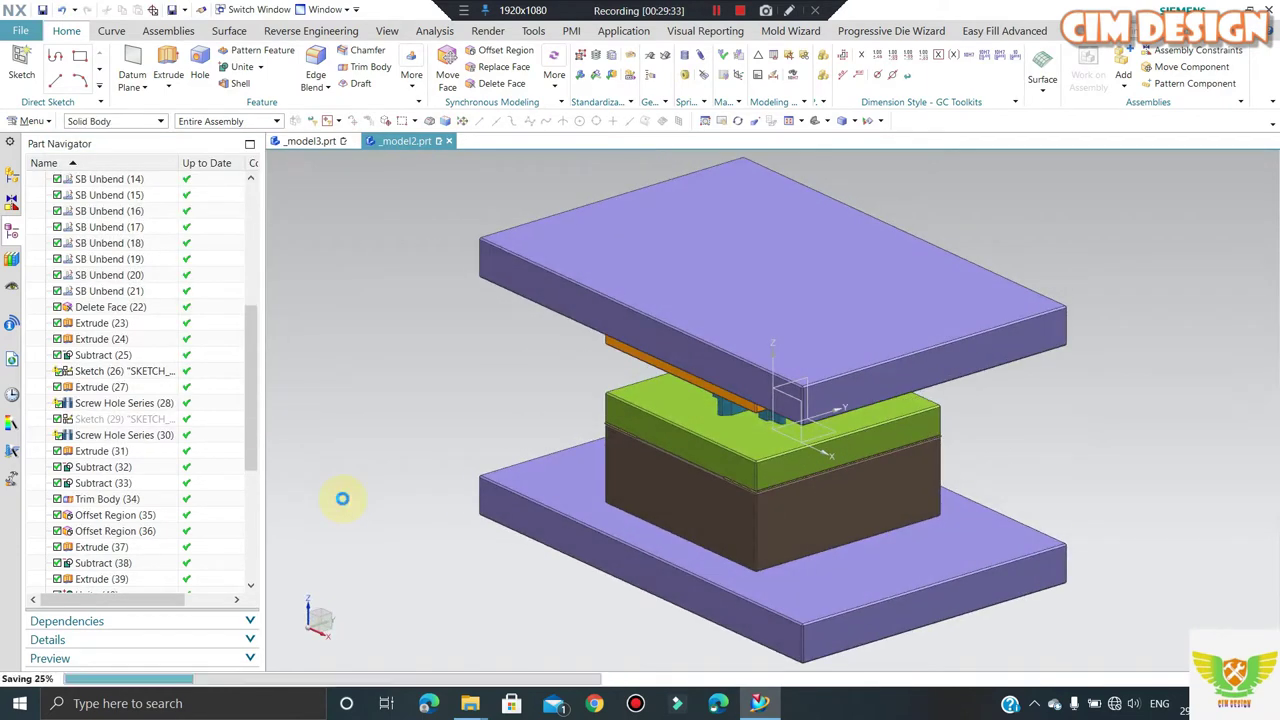
- Hide the top clamp plate, orange plate and blue core to expose the green plate
mouse_move(584, 466)
middle_down()
mouse_move(616, 417)
mouse_move(720, 425)
mouse_move(751, 400)
mouse_move(739, 432)
mouse_move(763, 371)
middle_up()
scroll(723, 429, up, 3)
scroll(739, 432, down, 3)
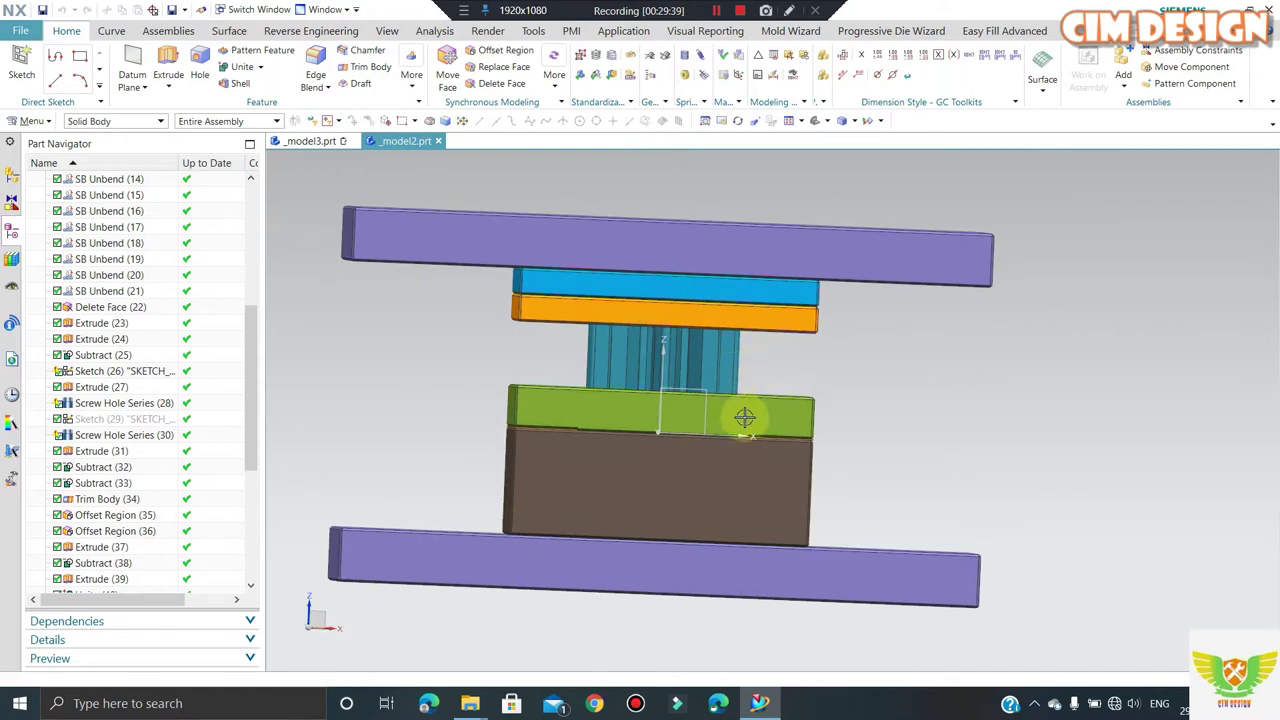
scroll(762, 450, up, 3)
mouse_move(749, 417)
middle_down()
mouse_move(762, 450)
mouse_move(688, 329)
middle_up()
scroll(762, 450, down, 3)
mouse_move(477, 257)
middle_down()
mouse_move(543, 320)
mouse_move(616, 311)
mouse_move(600, 350)
mouse_move(610, 315)
middle_up()
scroll(610, 315, up, 3)
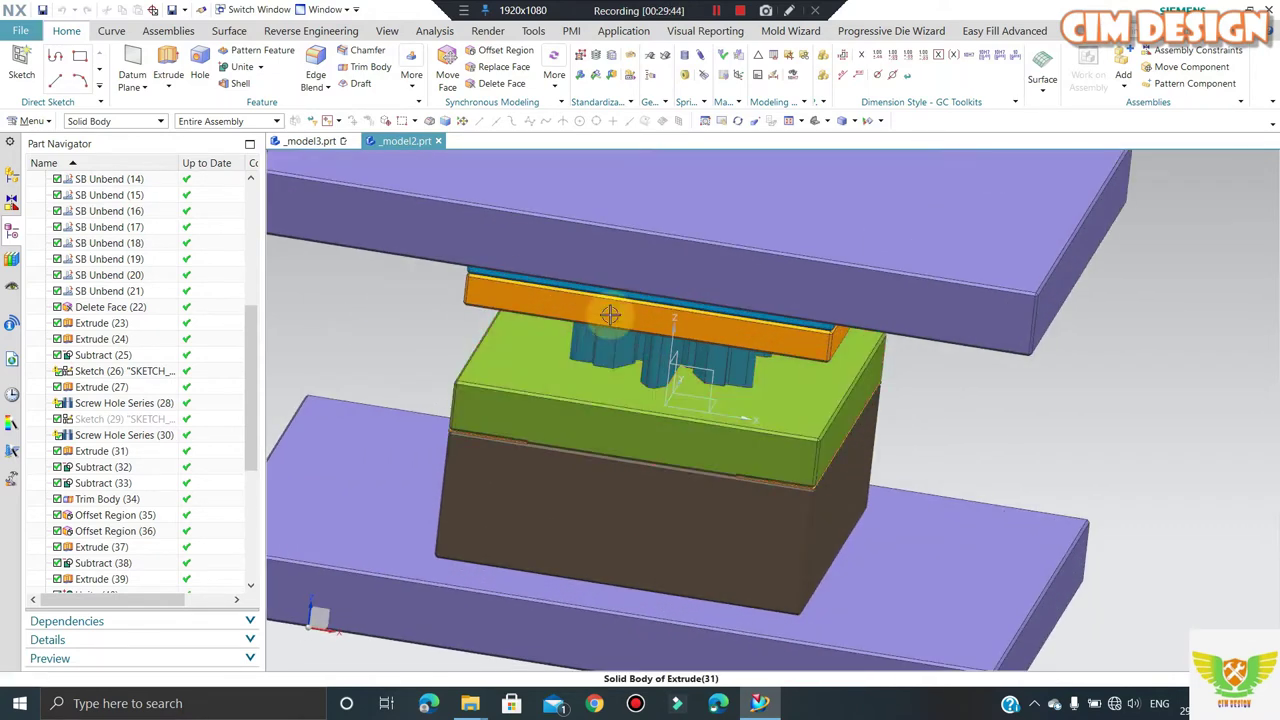
click(663, 245)
key(ctrl+b)
key(ctrl+b)
key(ctrl+b)
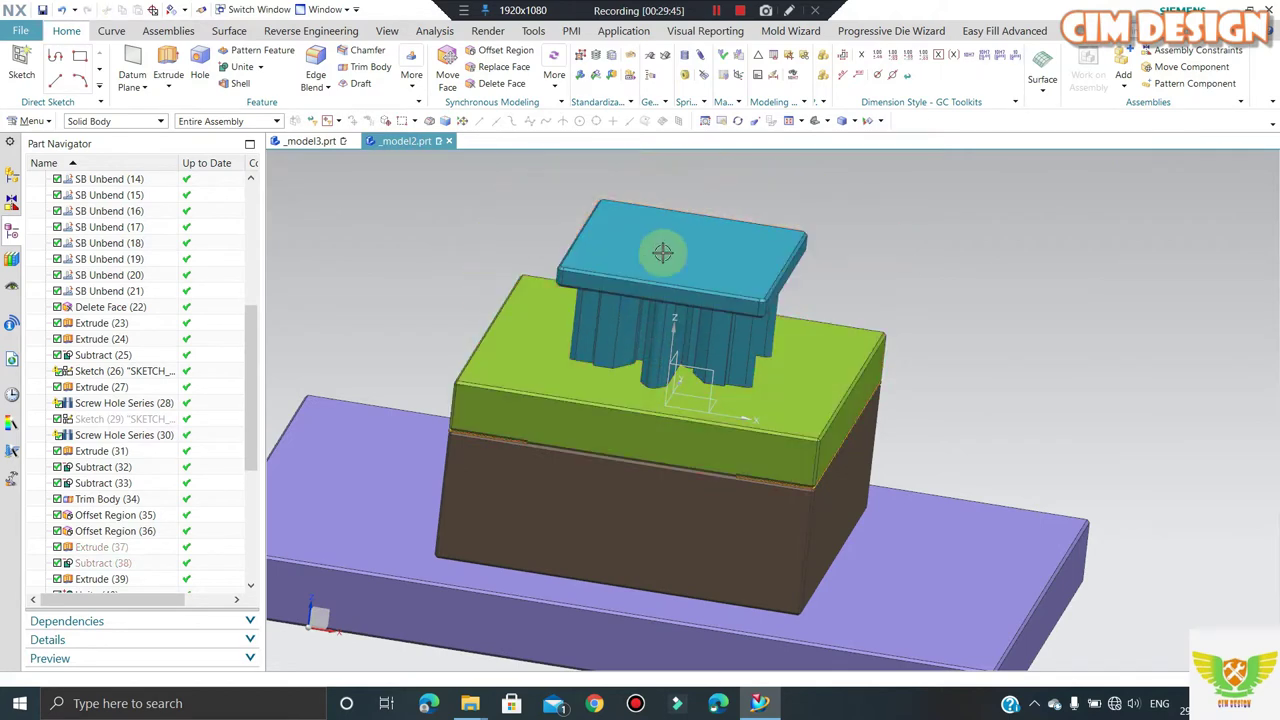
key(ctrl+b)
key(ctrl+b)
- View the green plate in Top view and start a sketch on its top face
middle_drag(654, 381, 1087, 402)
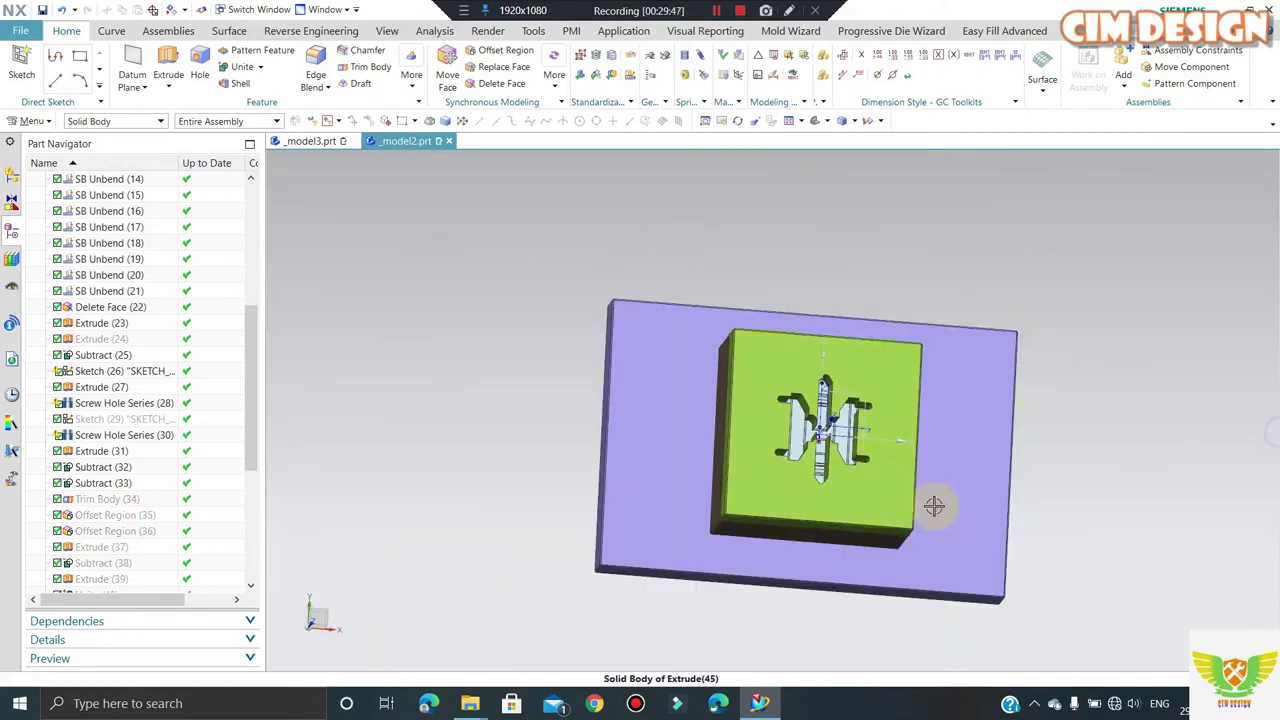
middle_drag(934, 506, 1114, 477)
key(F8)
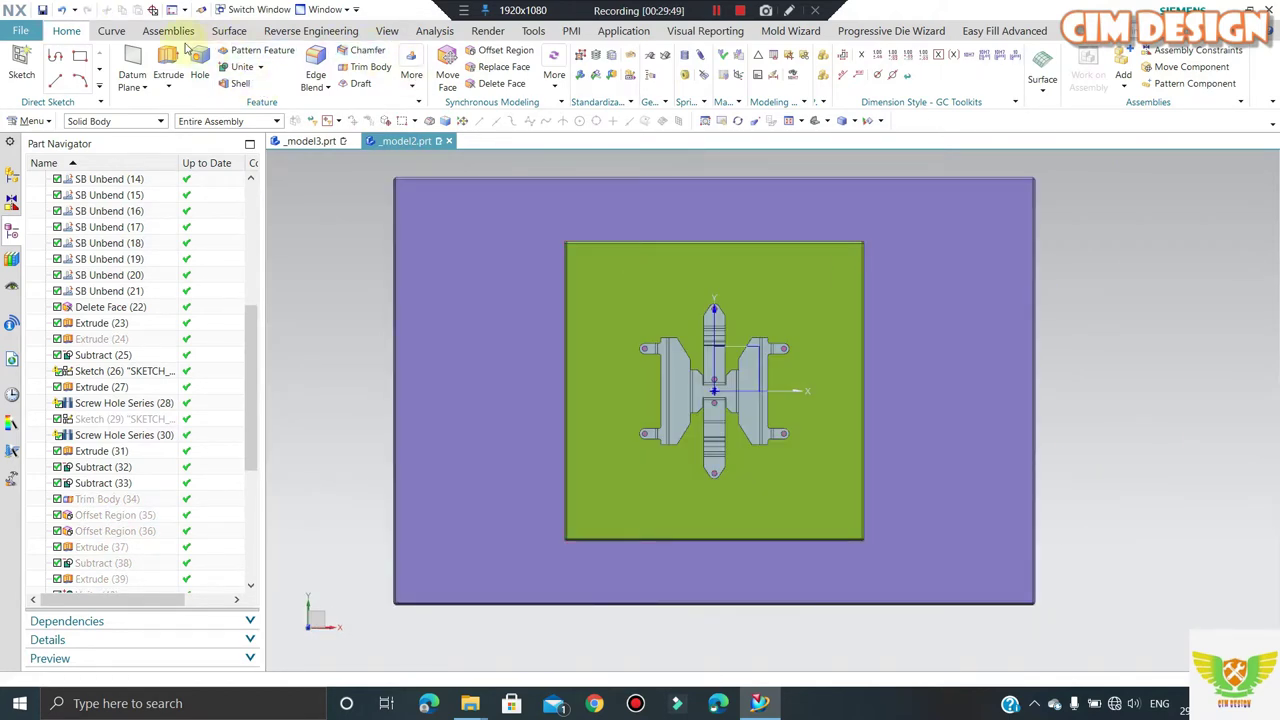
click(831, 437)
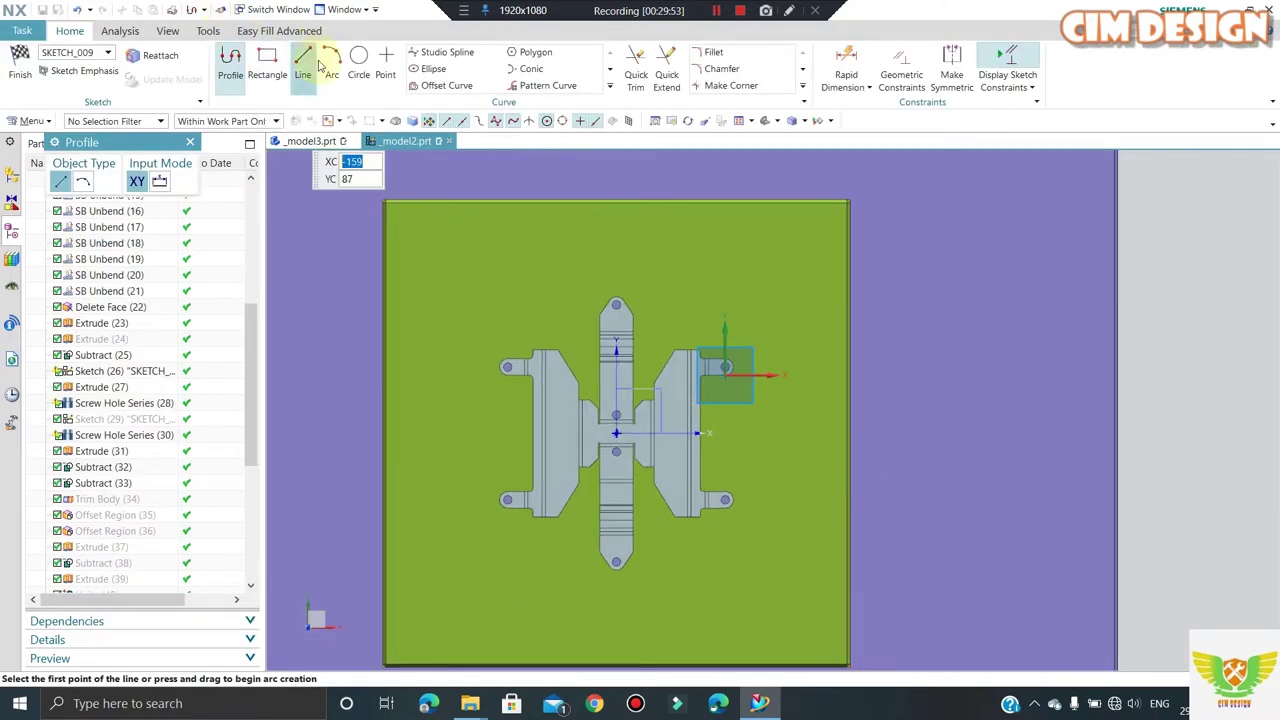
- Draw a horizontal line across the green plate with a circle centred on it at right
click(304, 62)
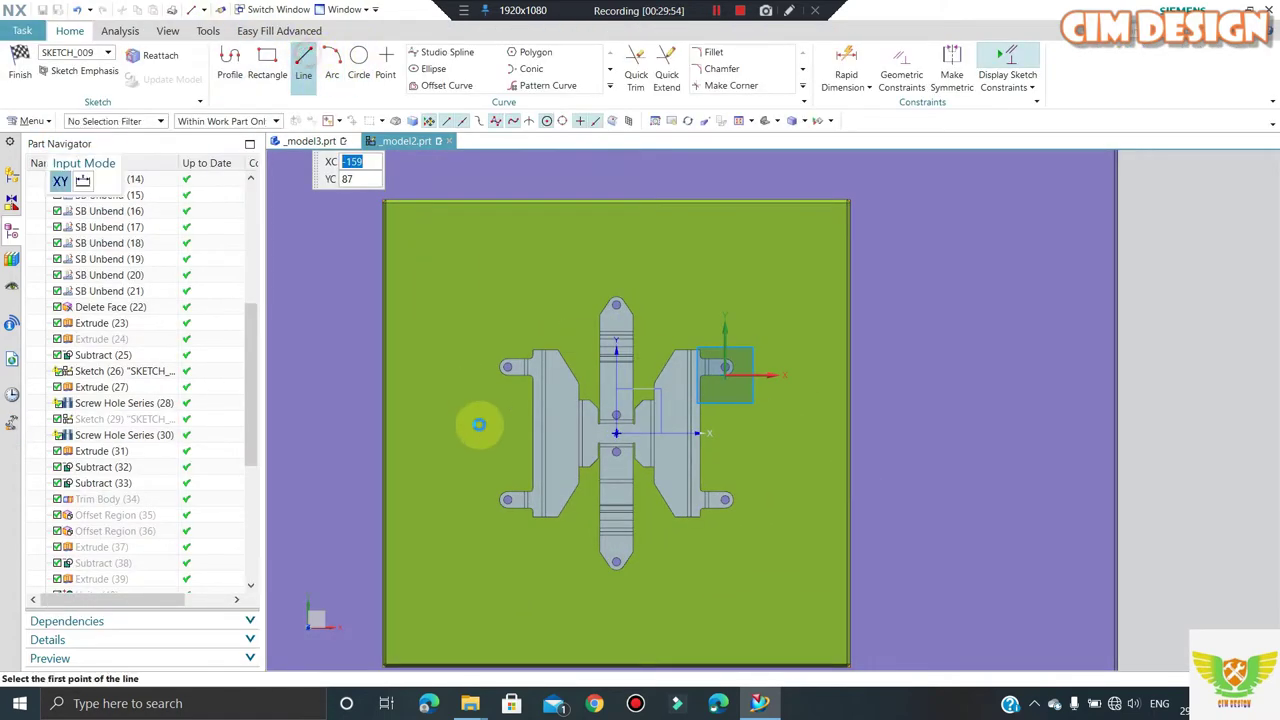
click(389, 435)
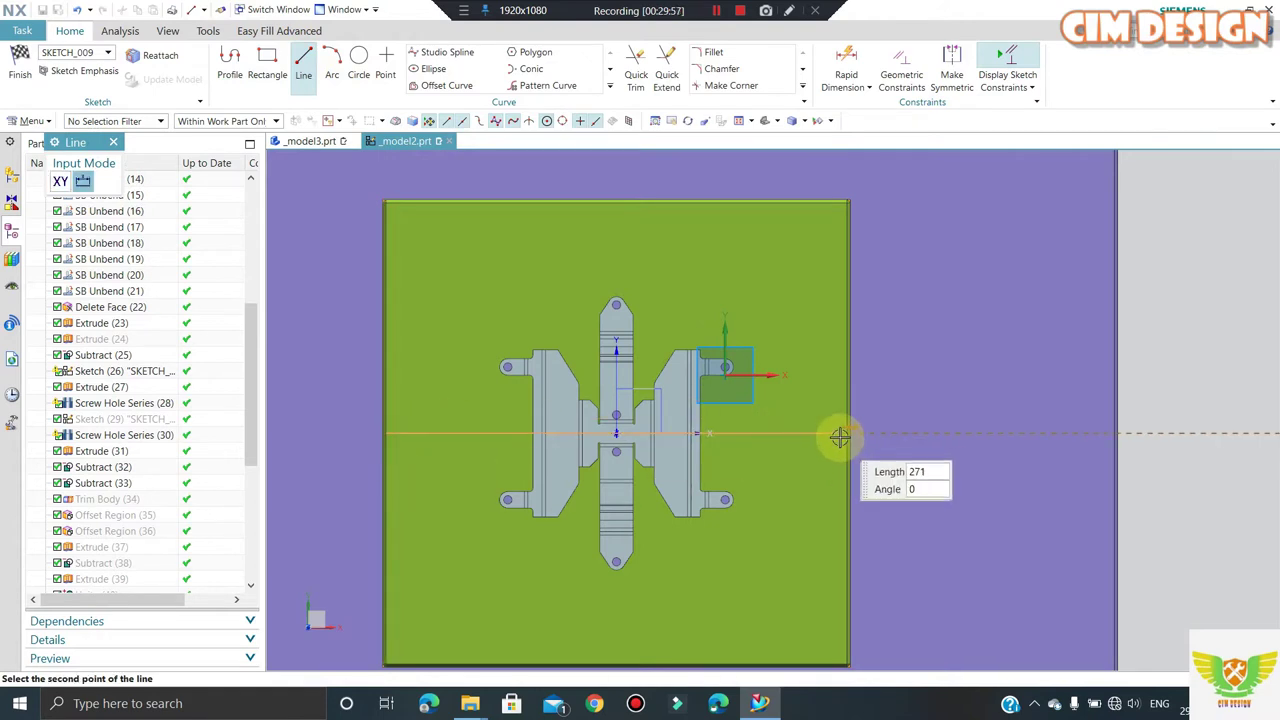
click(845, 433)
key(Escape)
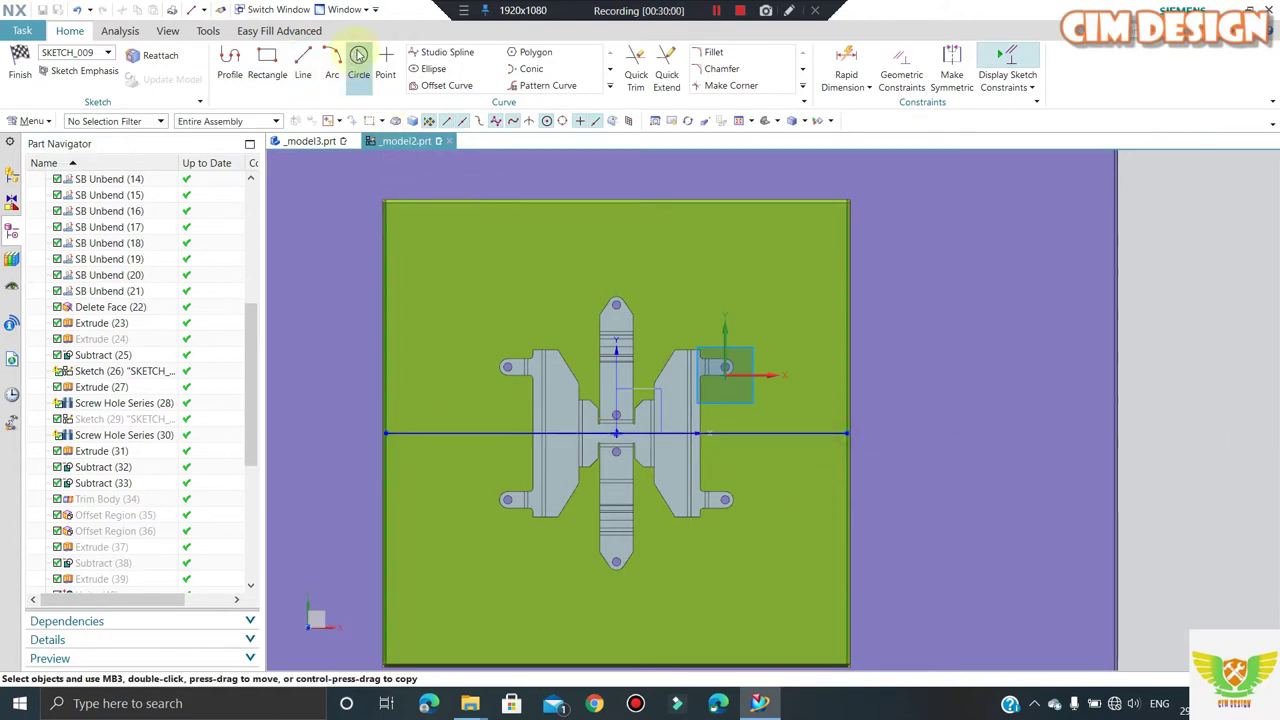
key(o)
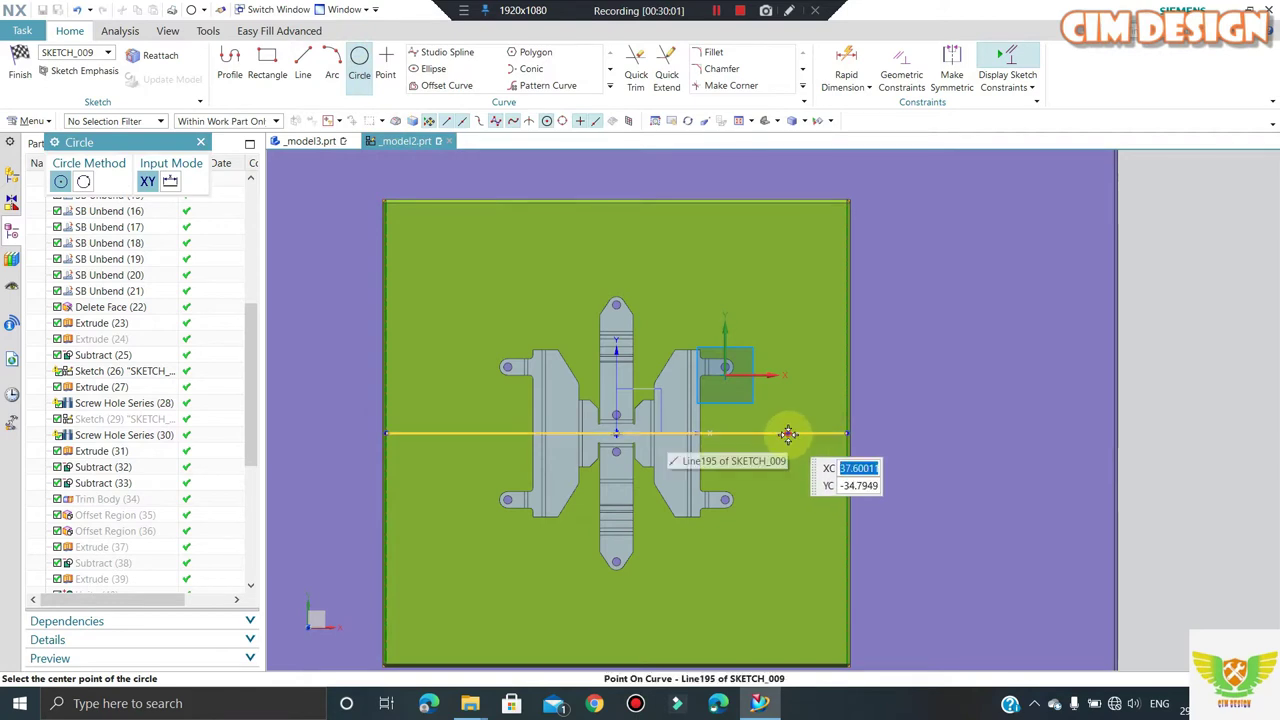
click(788, 434)
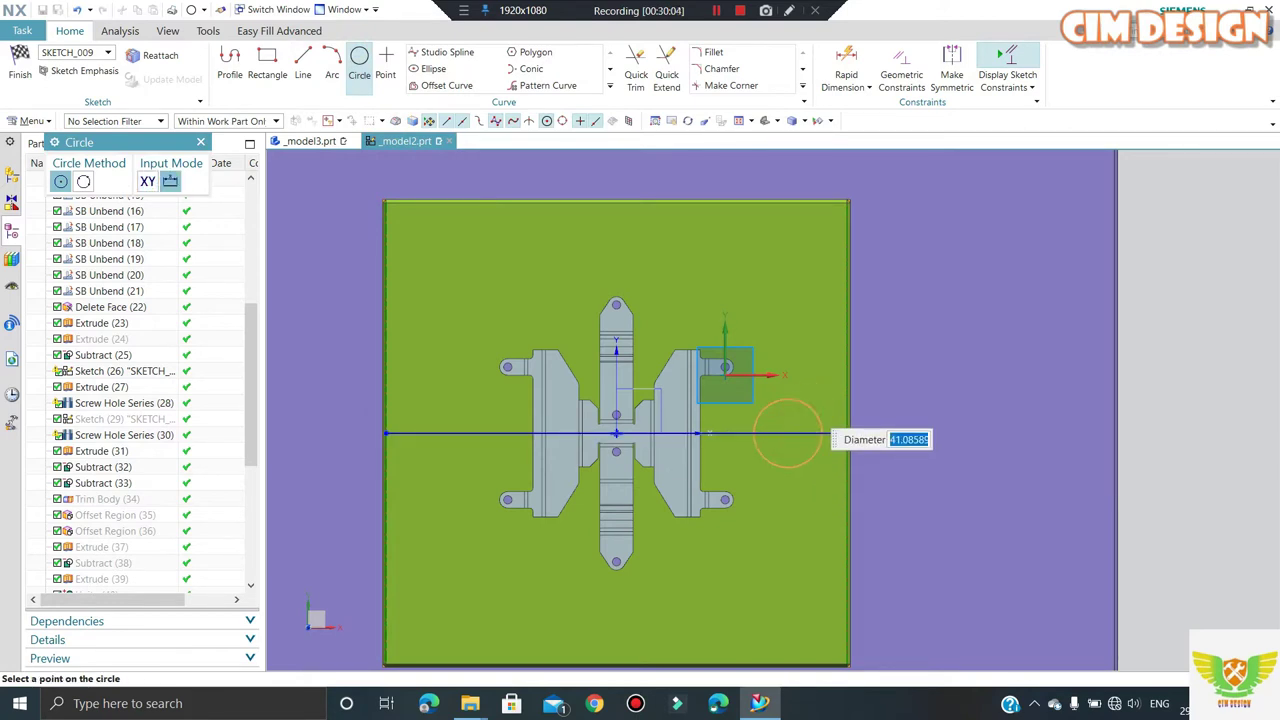
key(Escape)
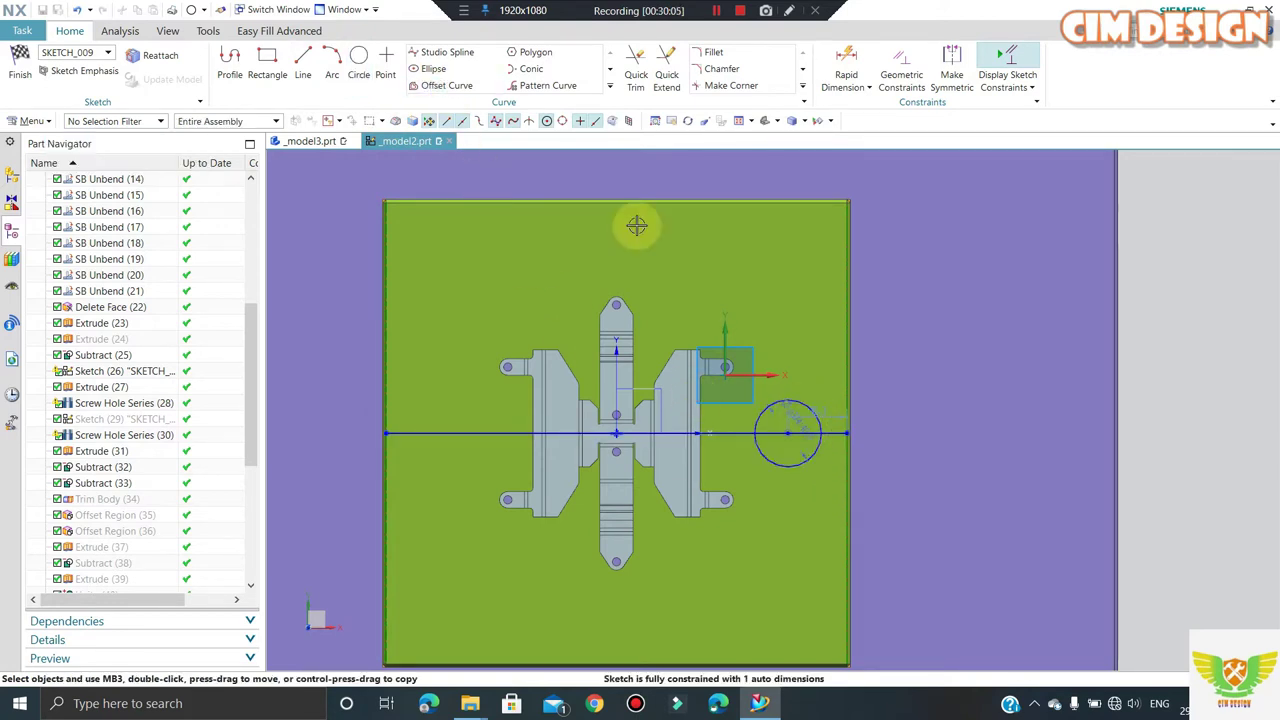
- Mirror the circle about the vertical YZ centre plane and finish the sketch
click(609, 87)
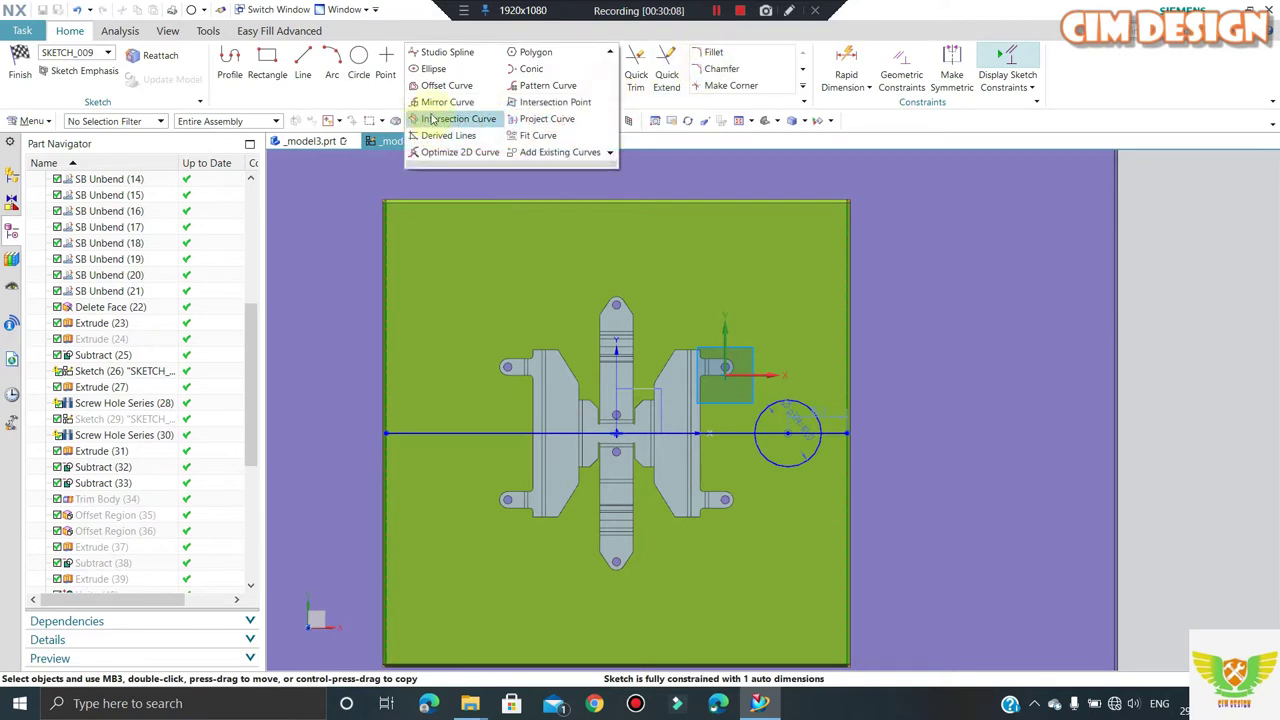
click(440, 102)
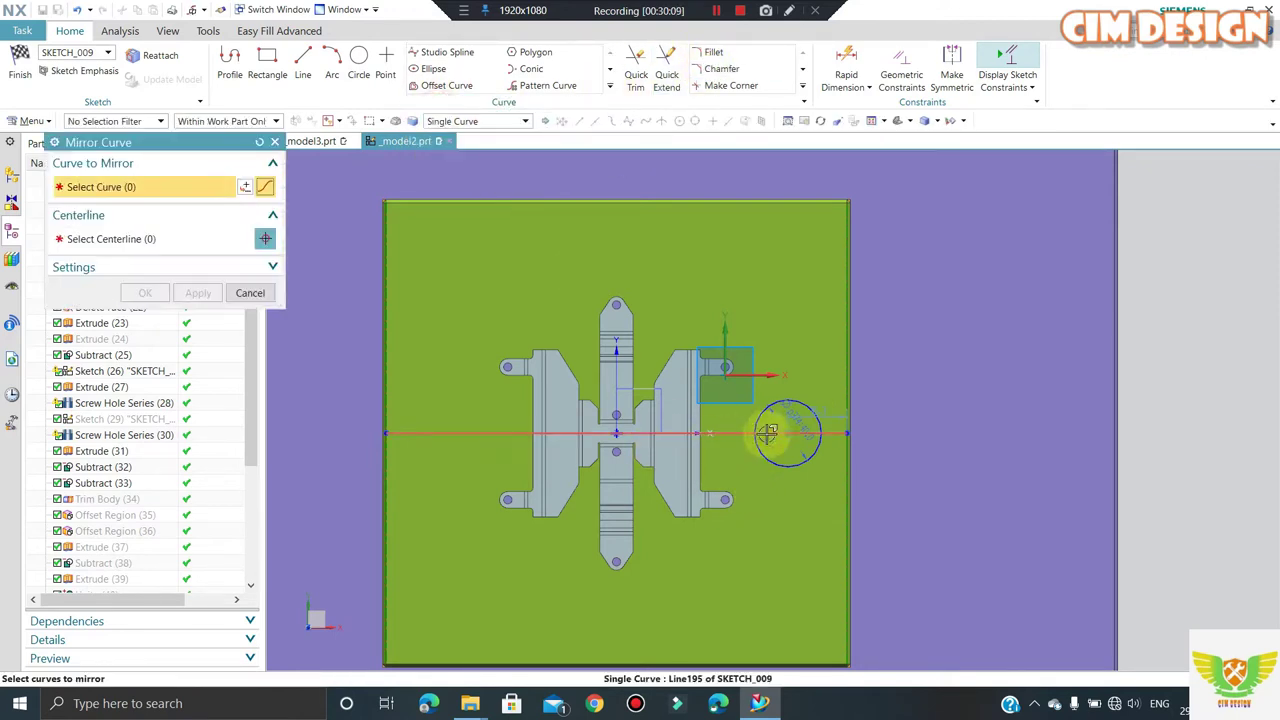
middle_click(610, 400)
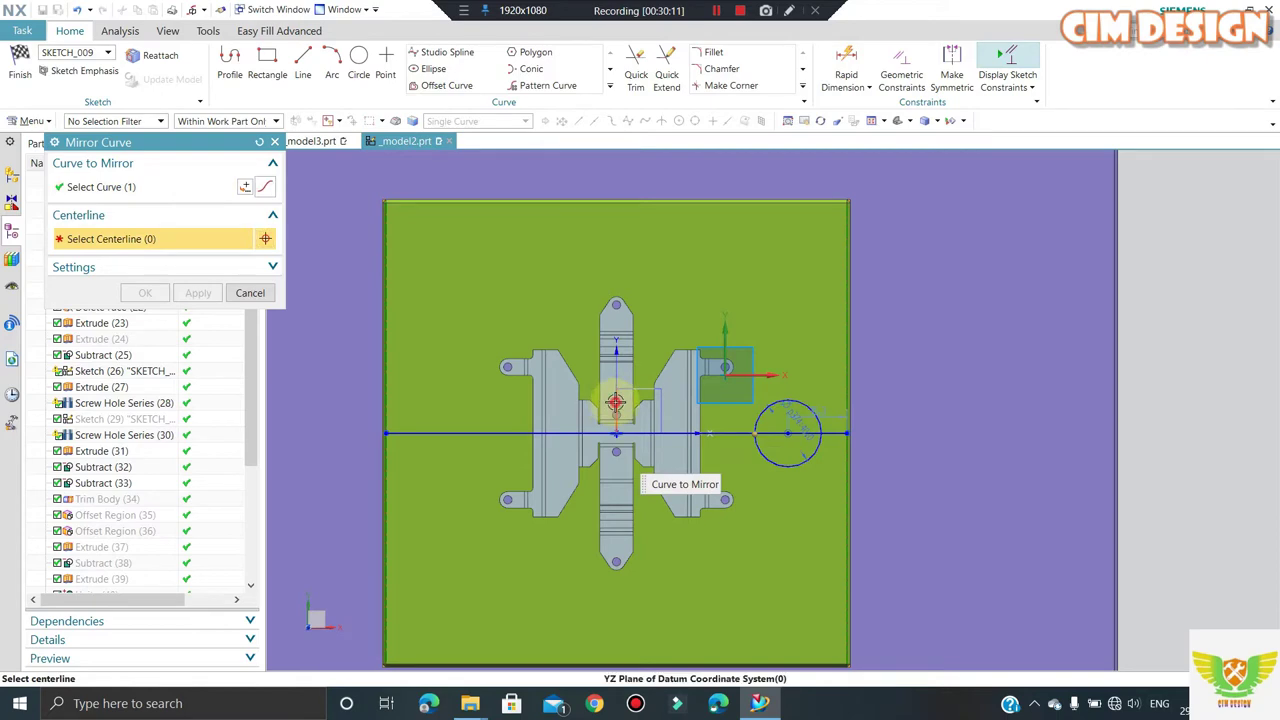
click(615, 402)
middle_click(609, 417)
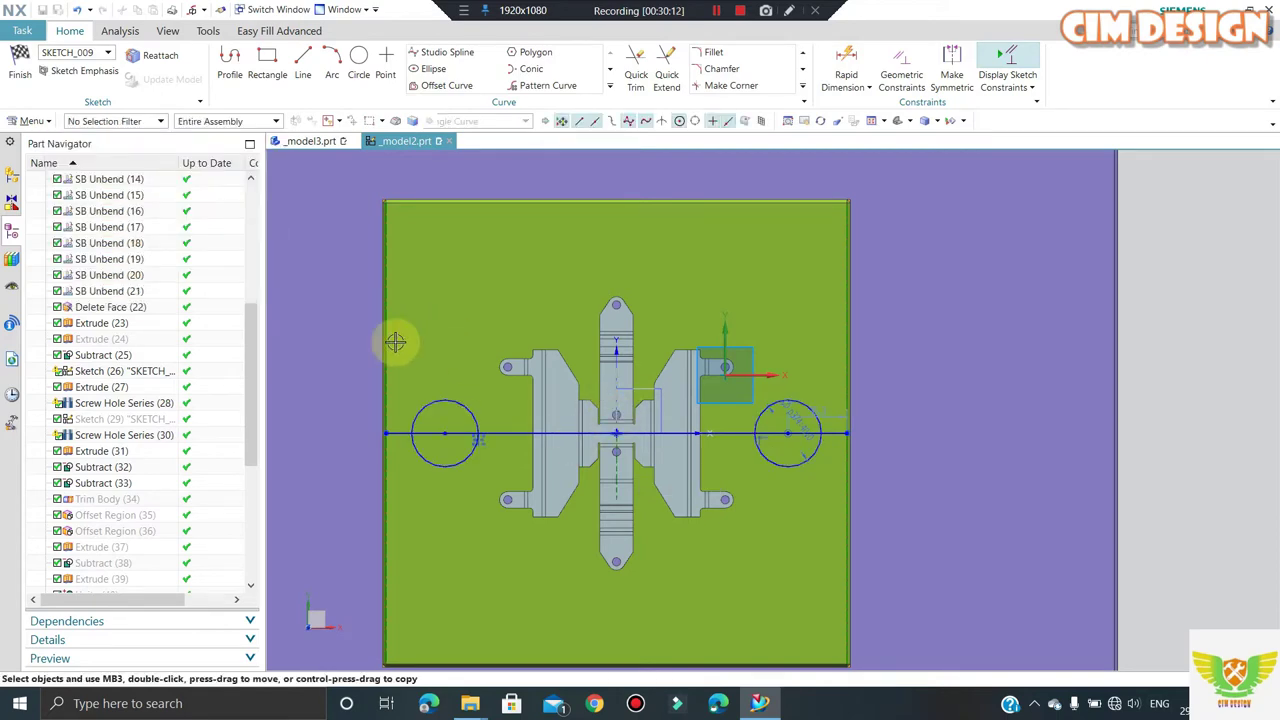
right_click(507, 430)
click(543, 466)
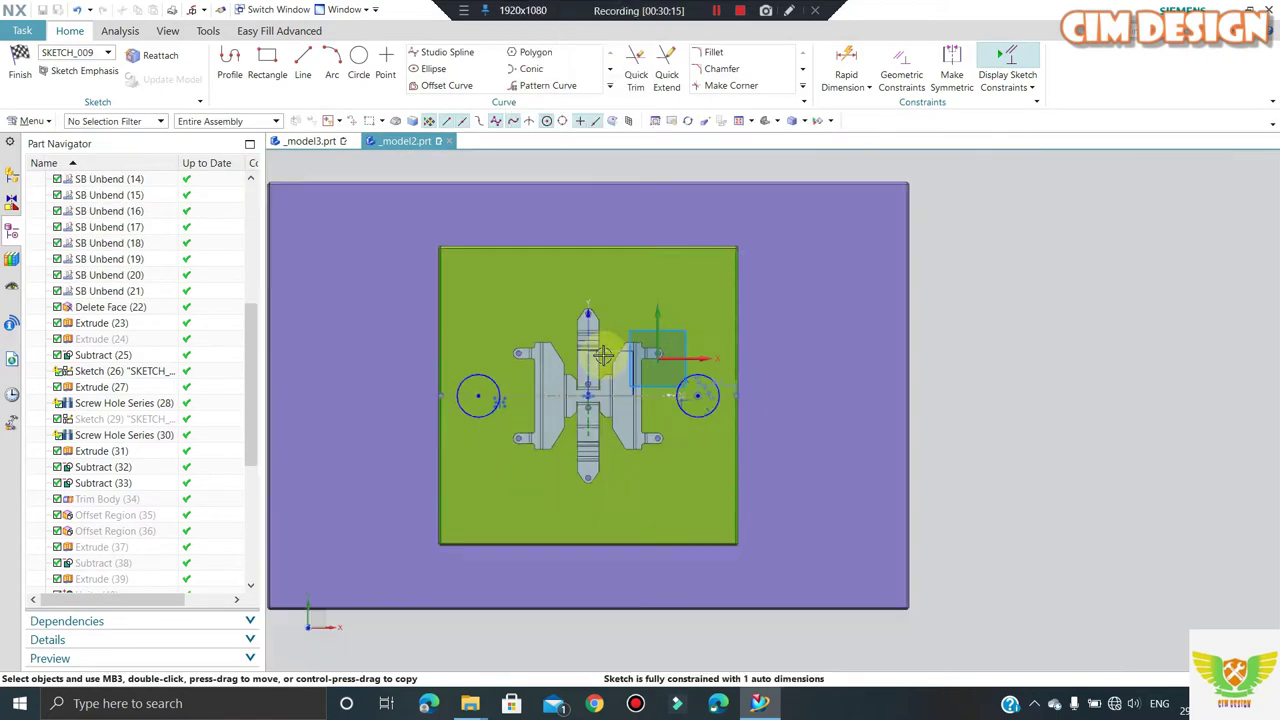
middle_drag(603, 355, 640, 250)
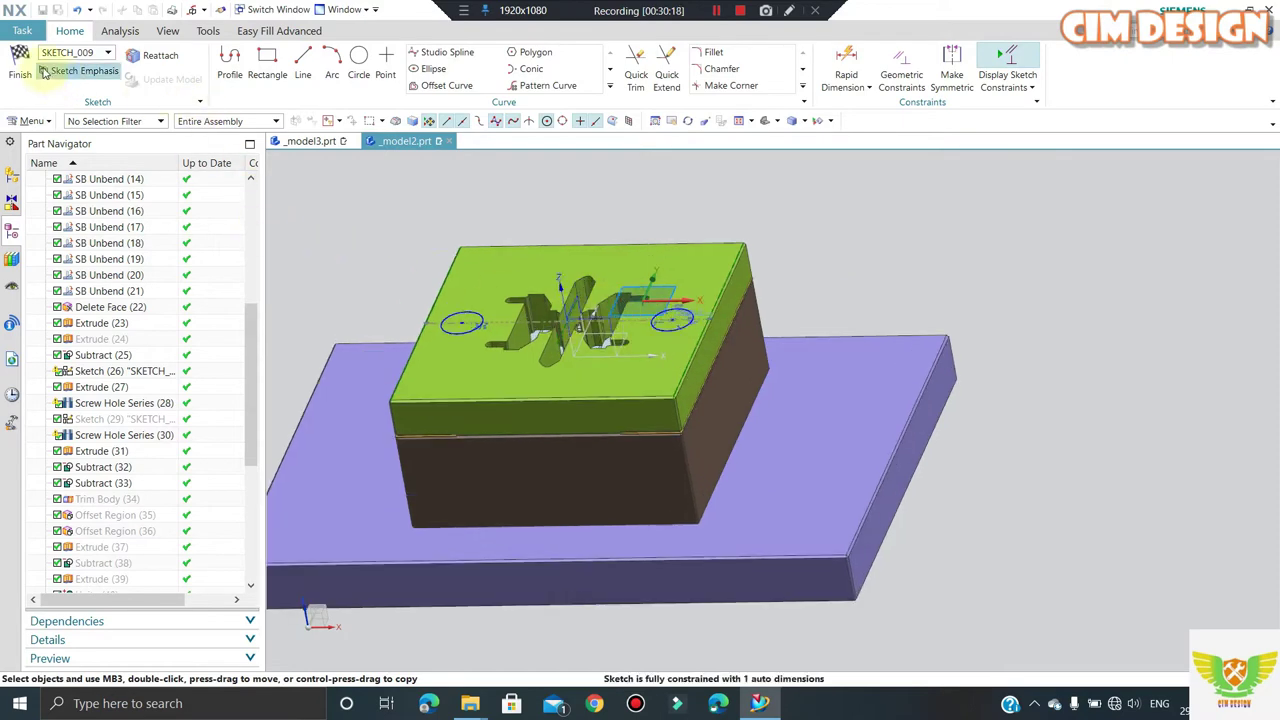
click(20, 64)
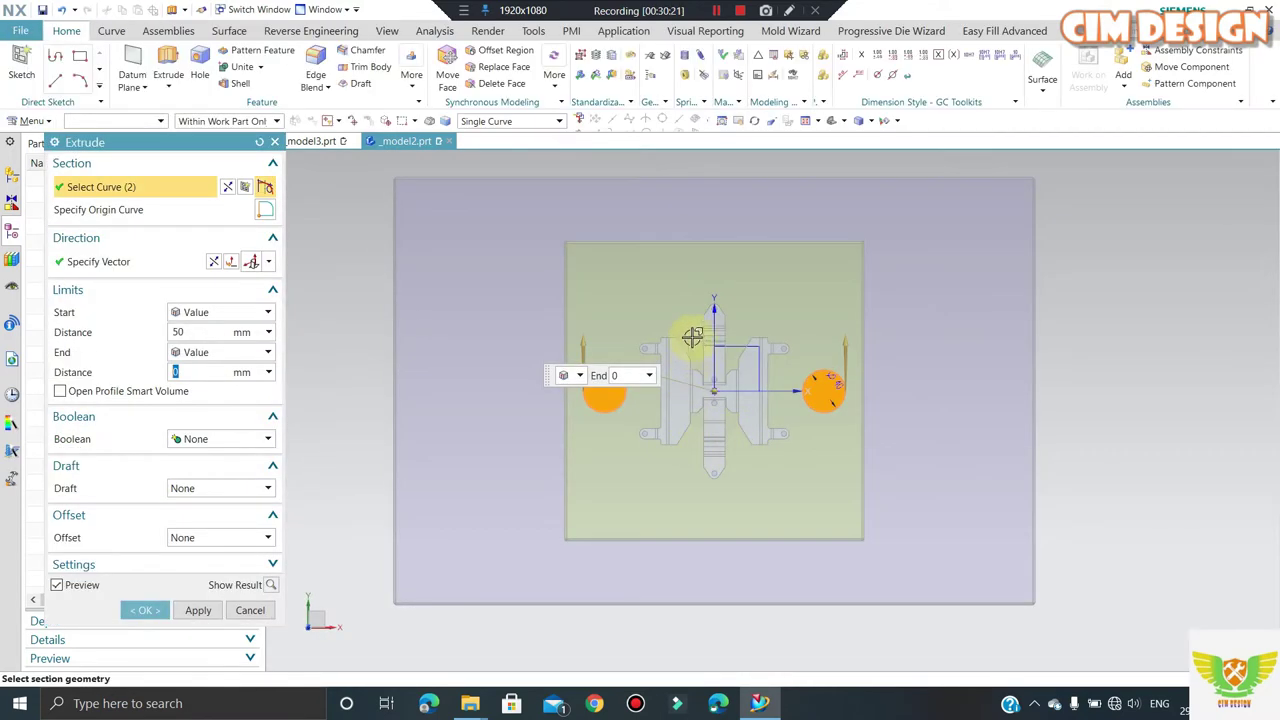
- Extrude the two circles 10 mm with Boolean Subtract, then view the plate from the top
middle_drag(691, 337, 687, 283)
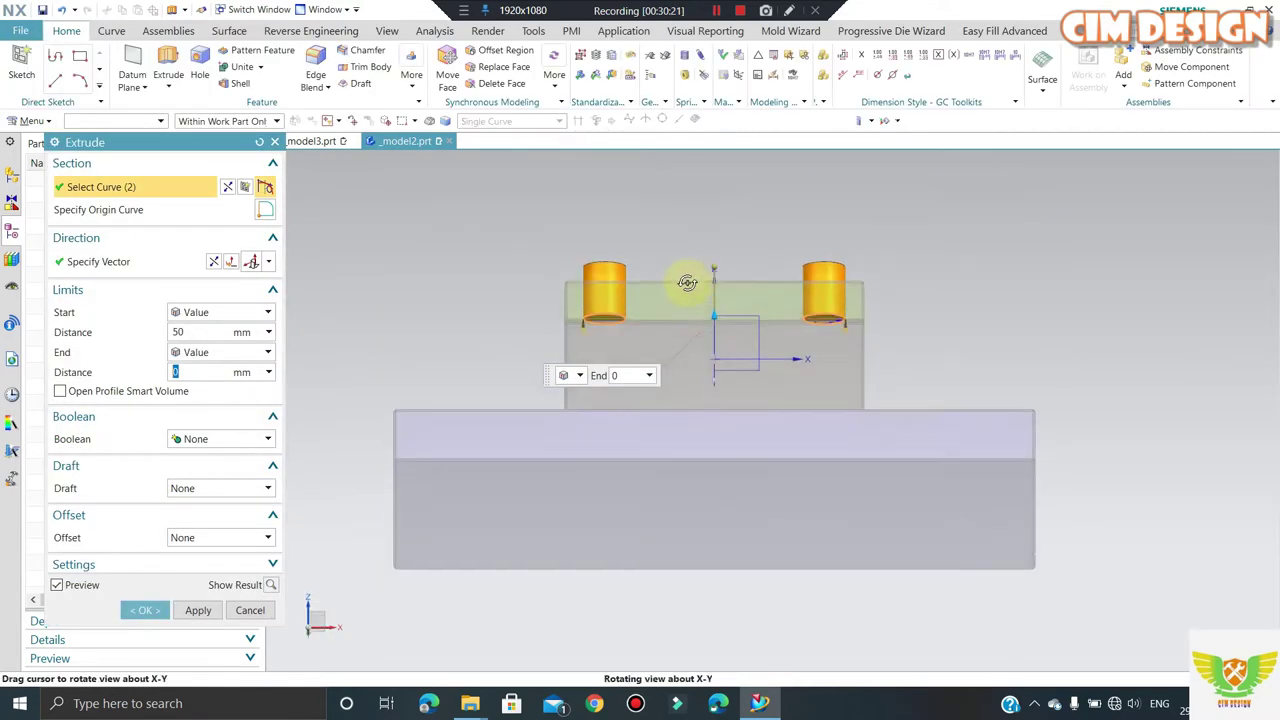
double_click(195, 332)
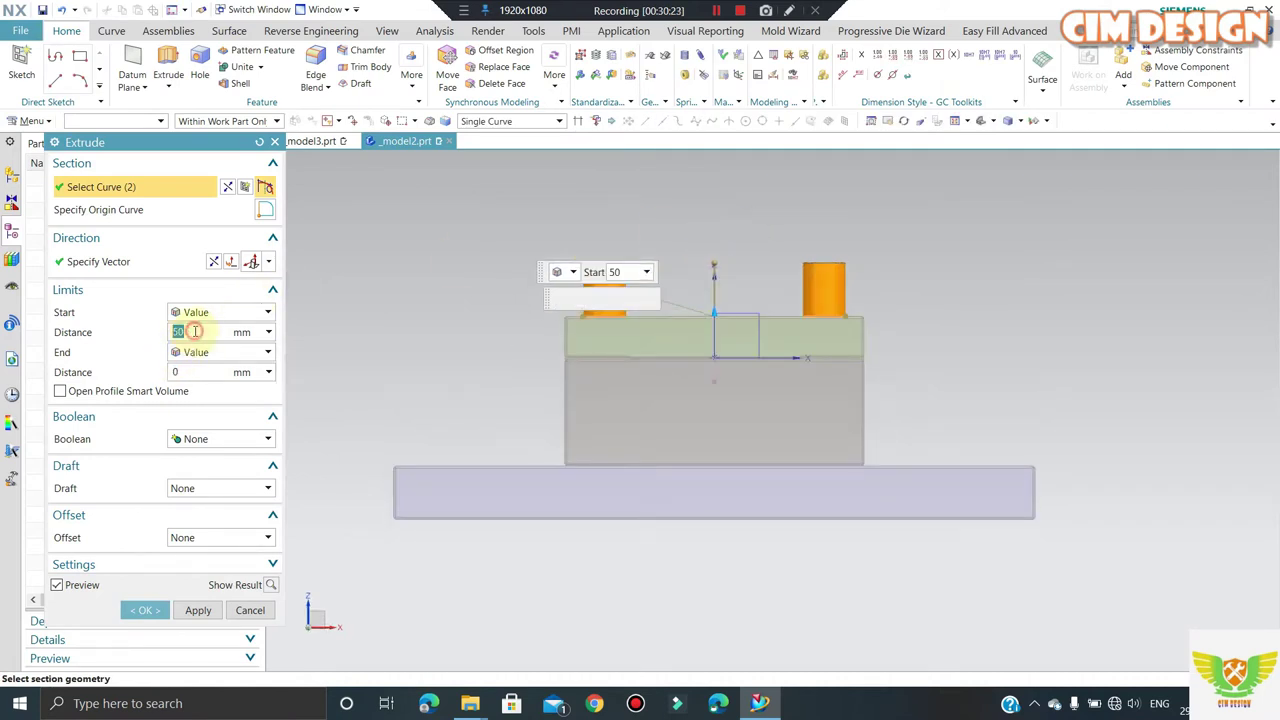
text(10)
key(Return)
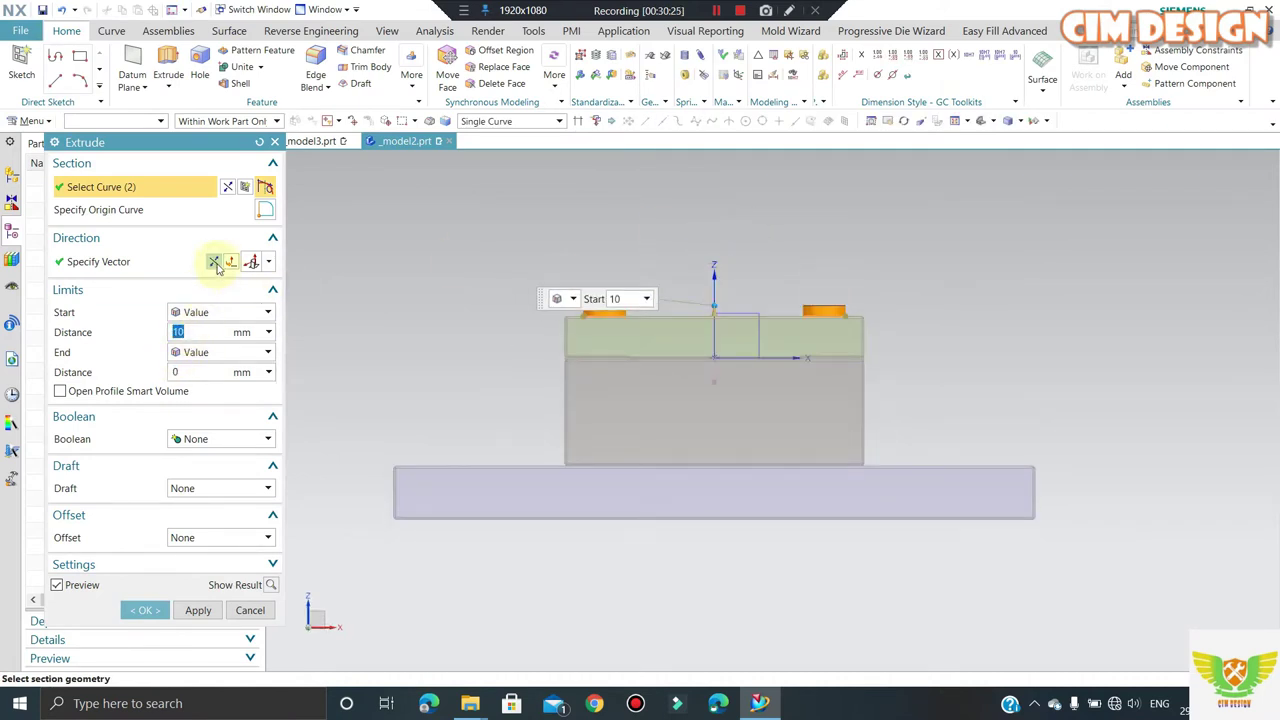
click(215, 440)
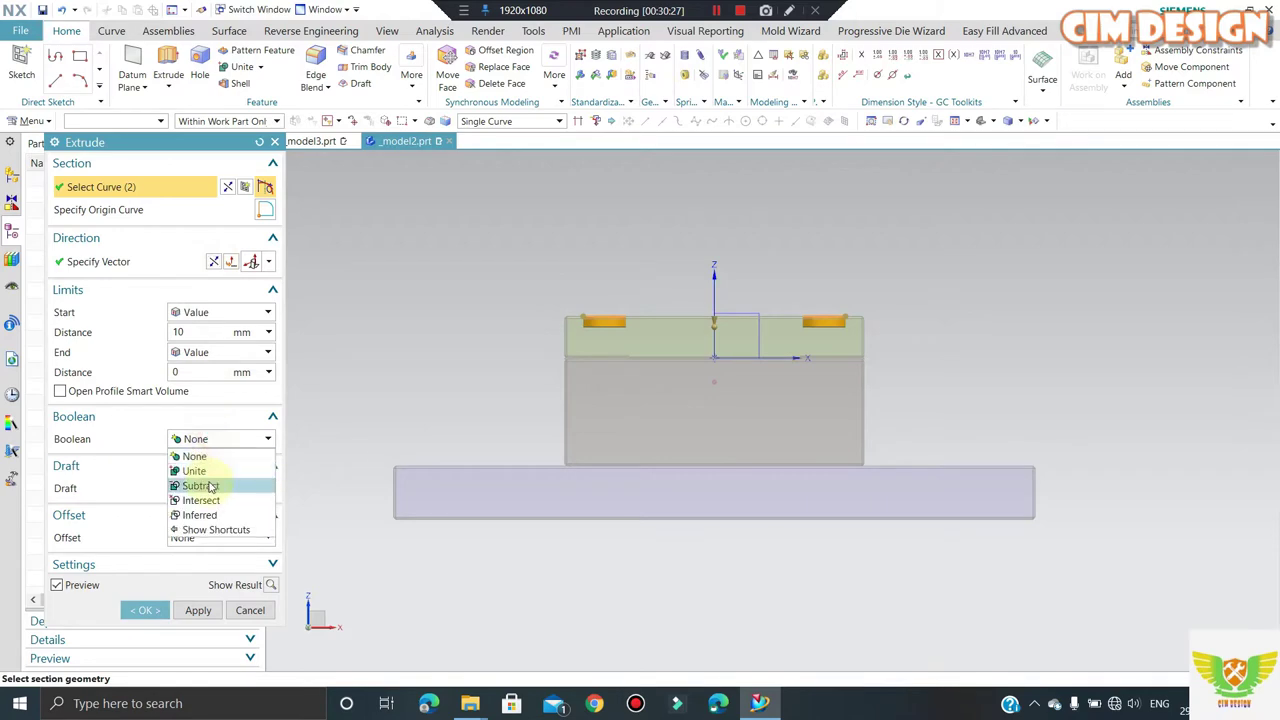
click(206, 486)
middle_click(636, 383)
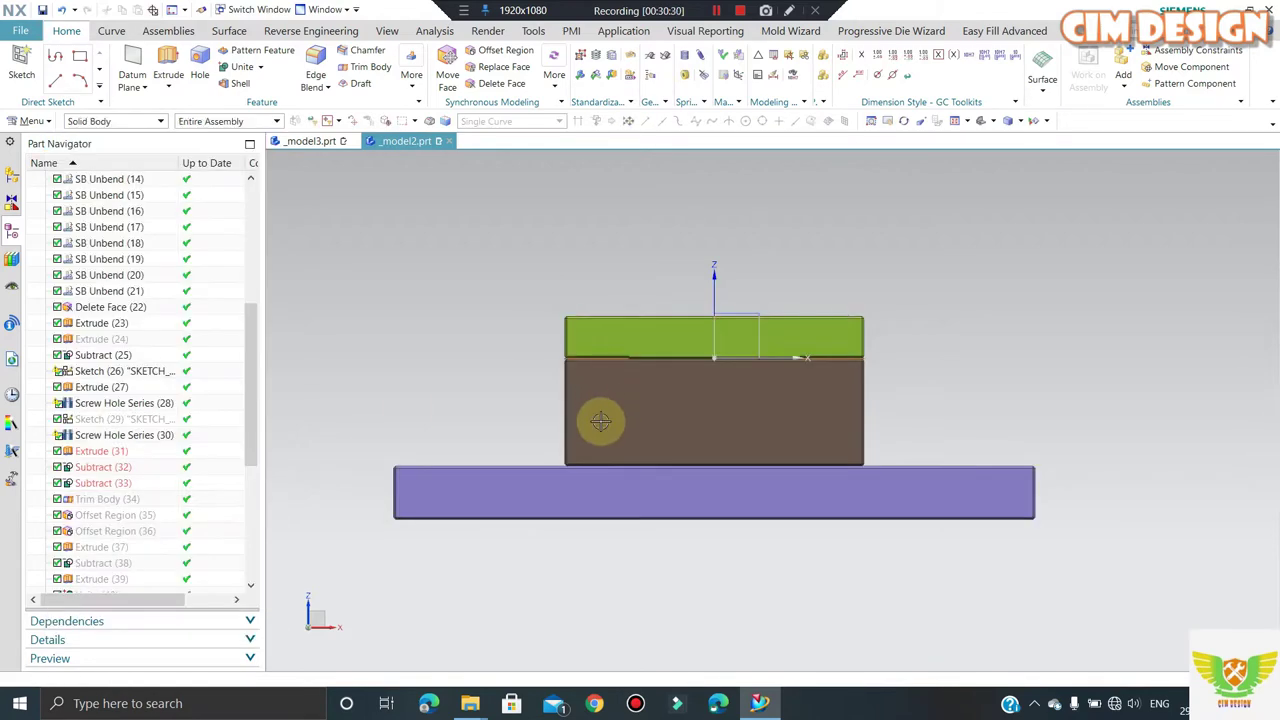
middle_drag(594, 420, 660, 430)
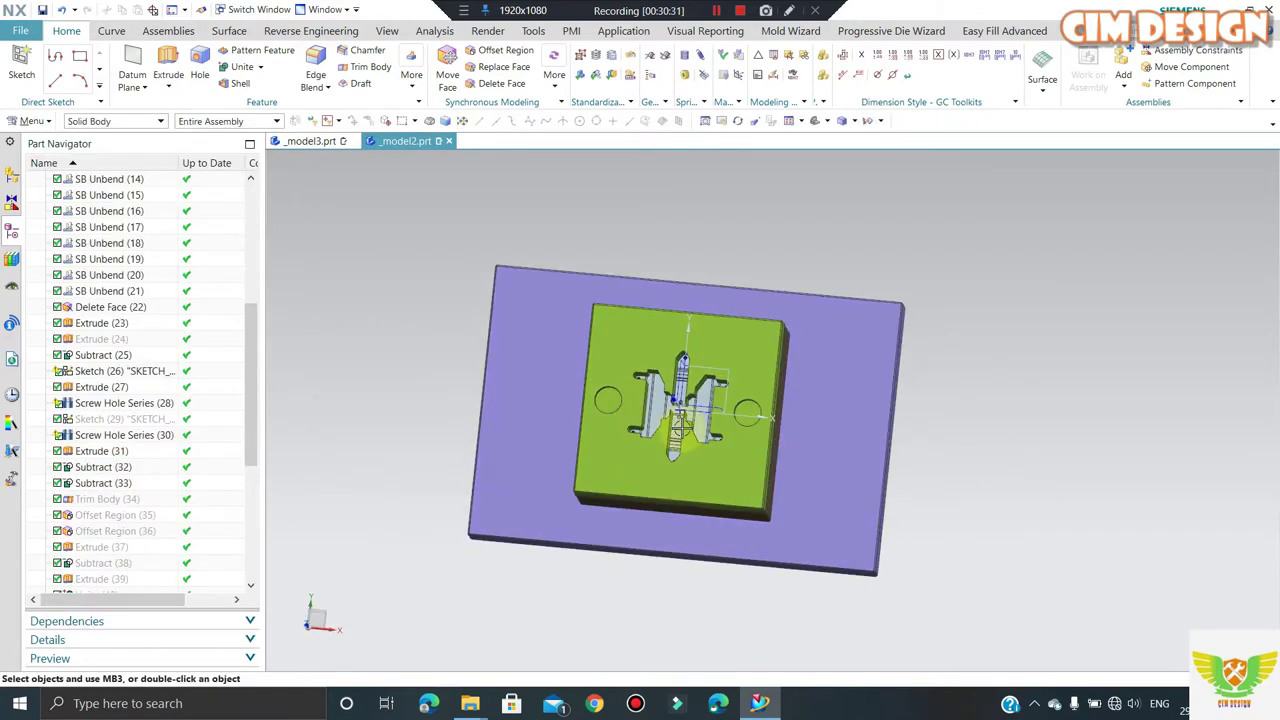
key(F8)
scroll(128, 578, down, 4)
scroll(128, 578, down, 2)
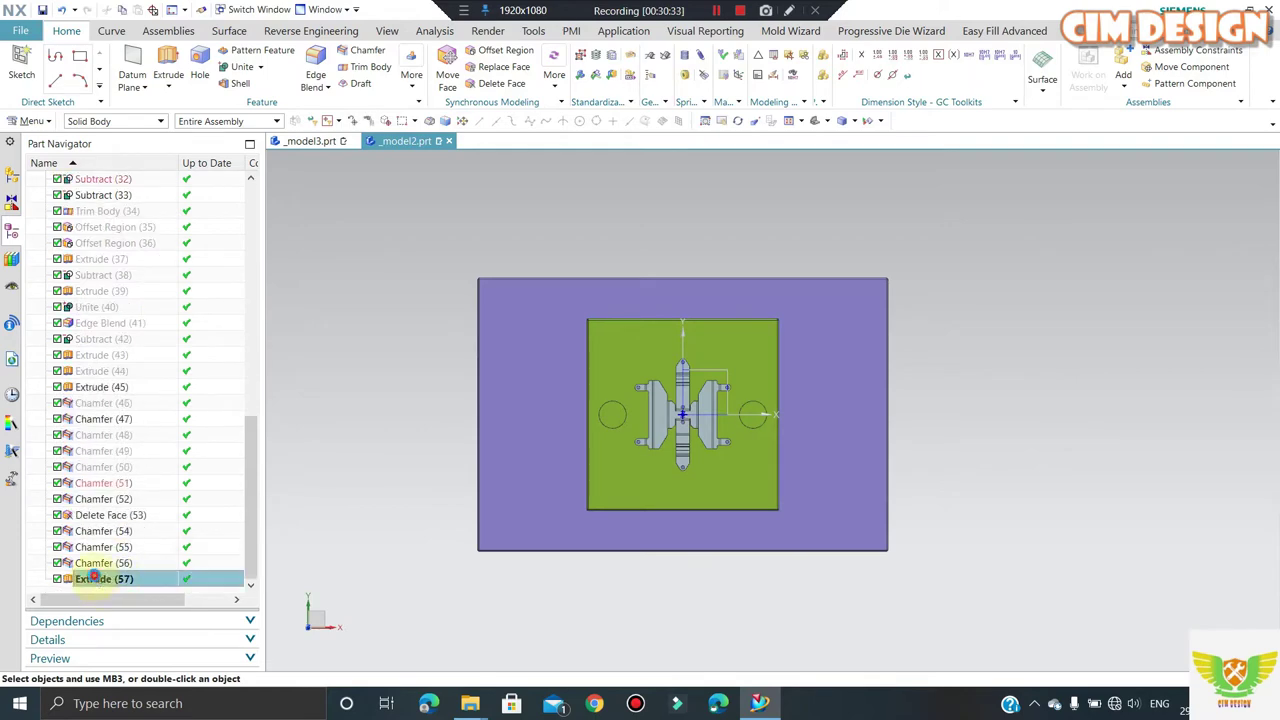
- Edit the Extrude (57) sketch and dimension the right circle's centre 40 mm from the right edge
right_click(93, 578)
click(145, 362)
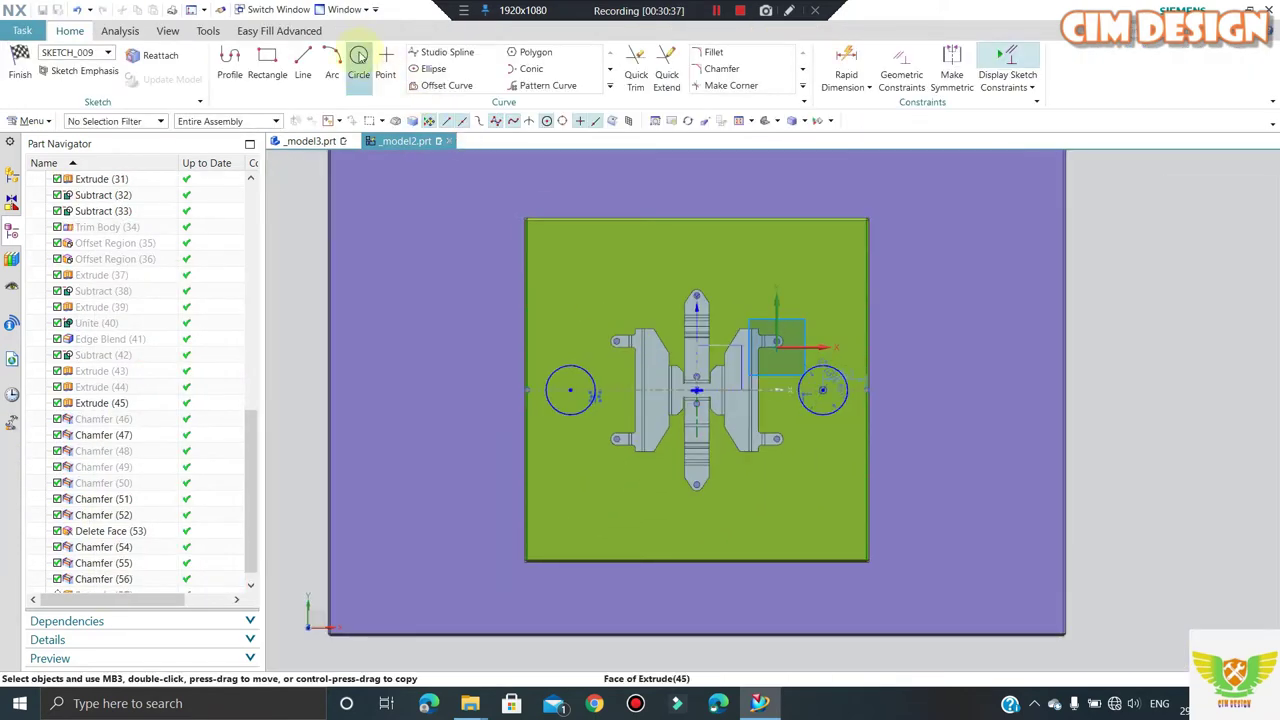
click(846, 66)
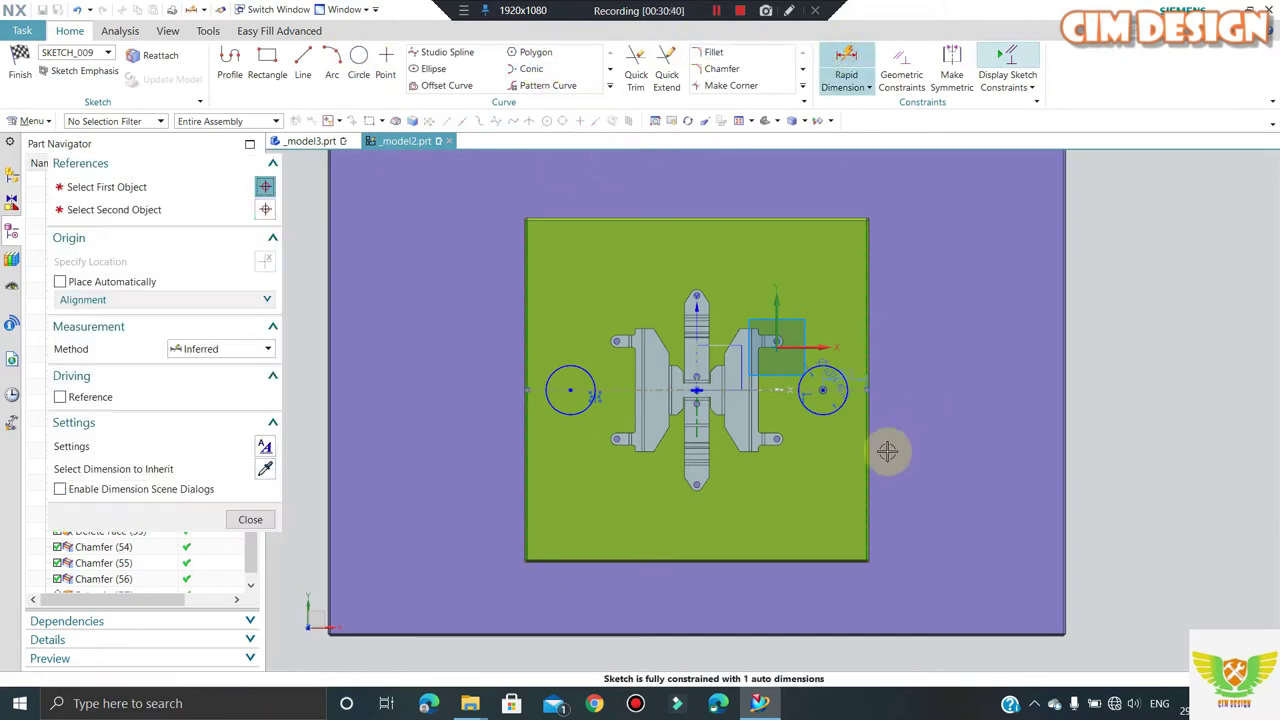
scroll(884, 444, up, 5)
click(735, 302)
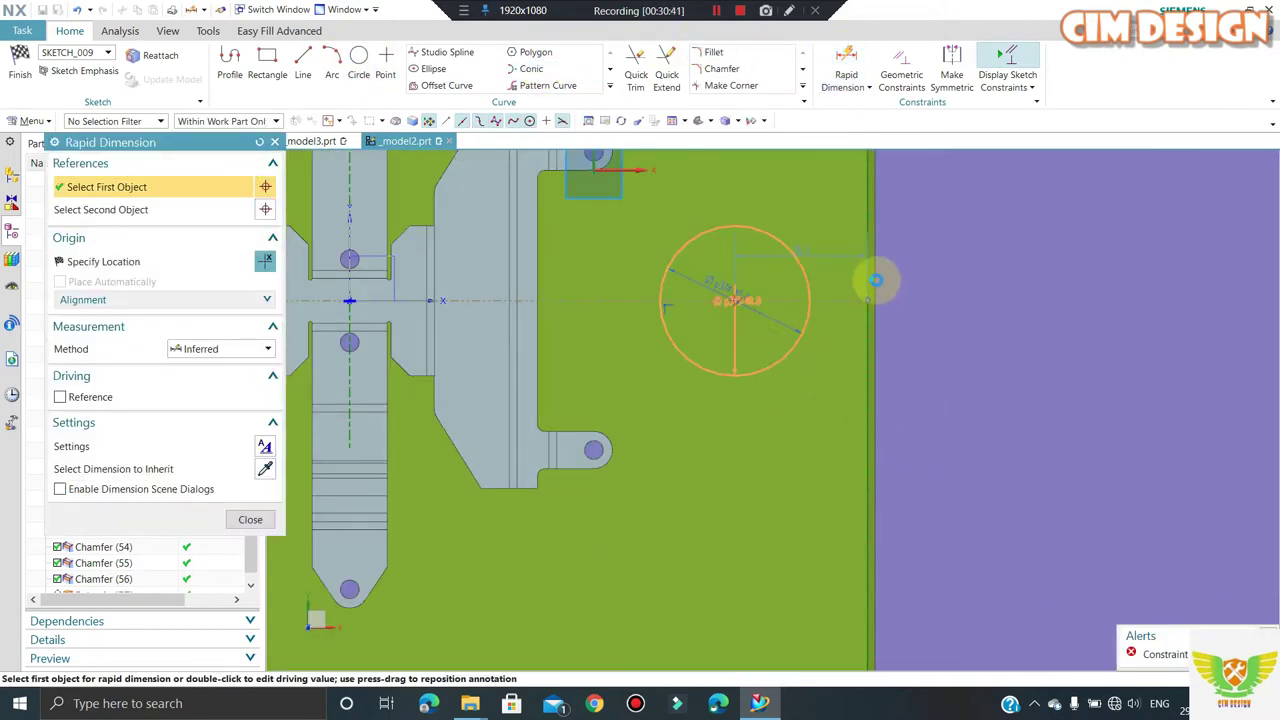
click(876, 280)
click(815, 429)
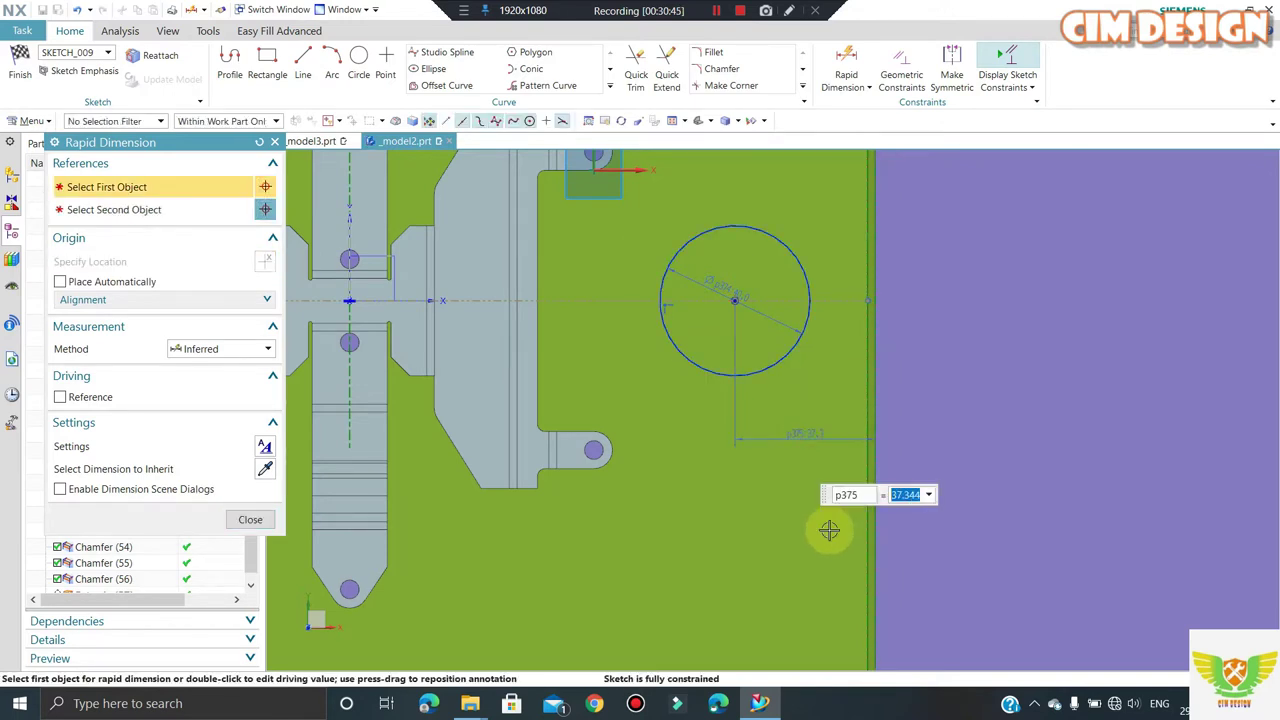
key(Return)
- Abandon a second dimension and switch to the Circle tool
click(932, 486)
scroll(935, 450, down, 3)
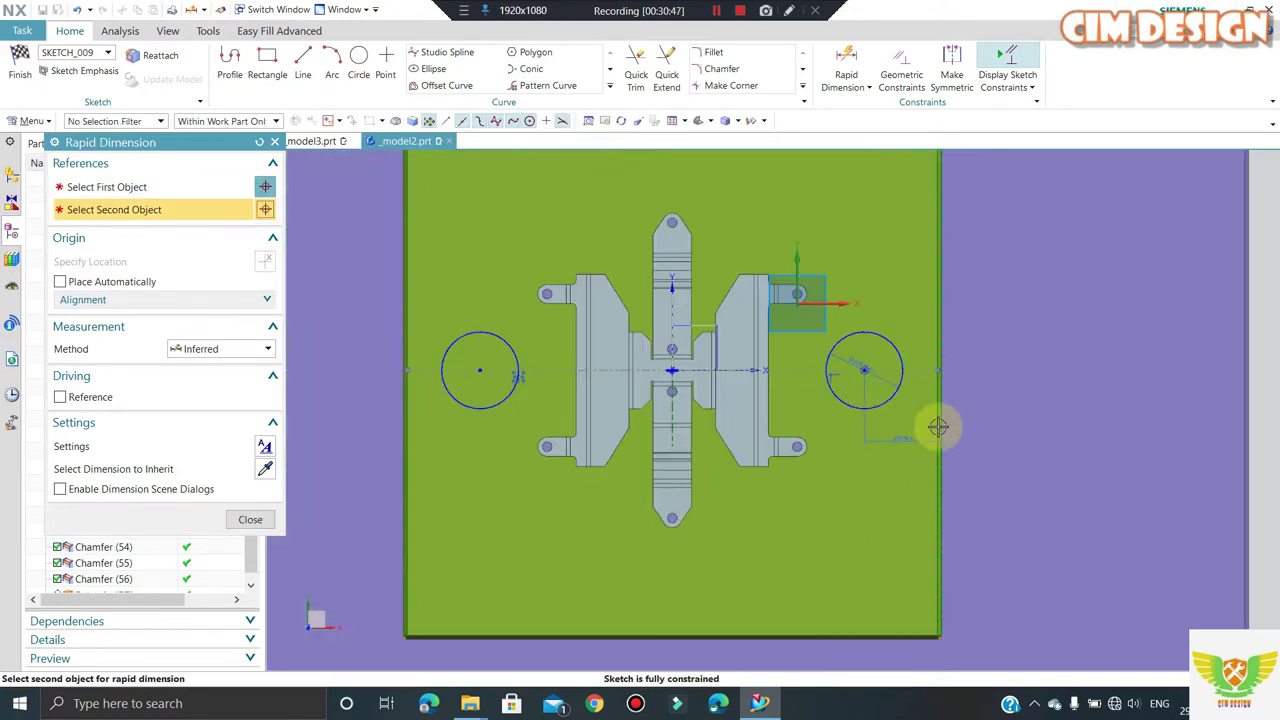
scroll(920, 410, down, 3)
scroll(921, 424, up, 2)
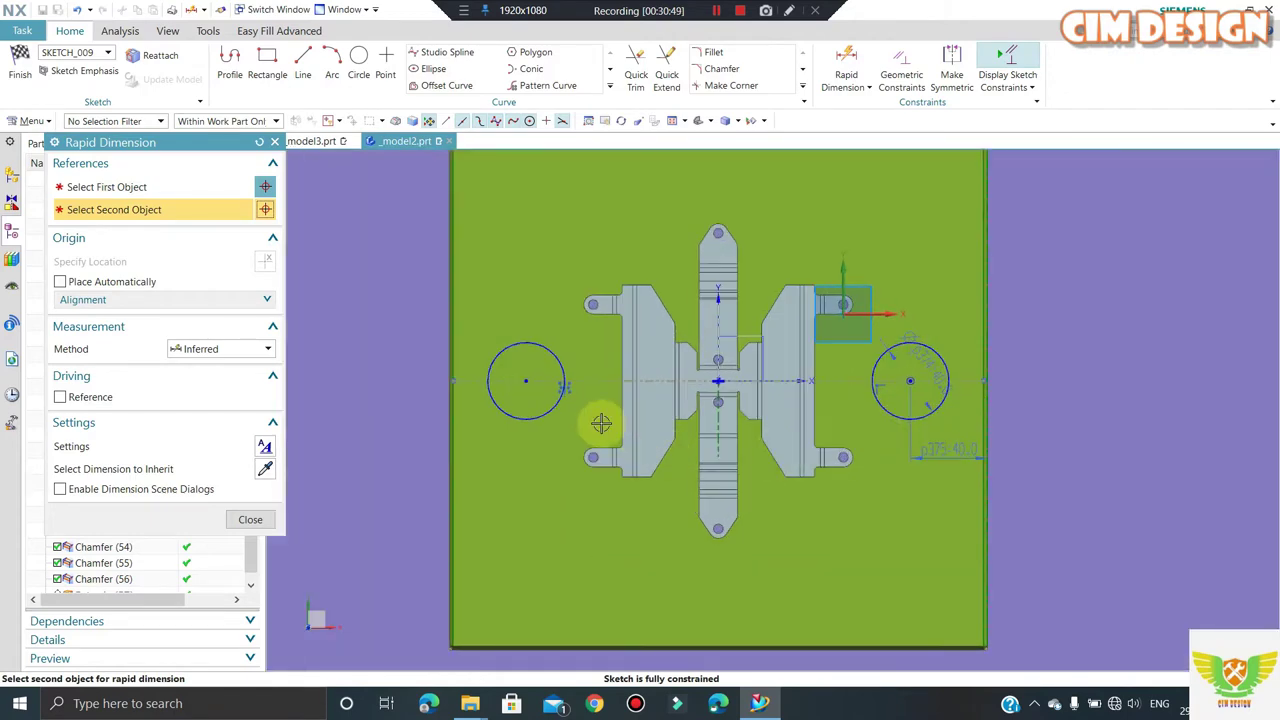
scroll(910, 458, down, 2)
key(Escape)
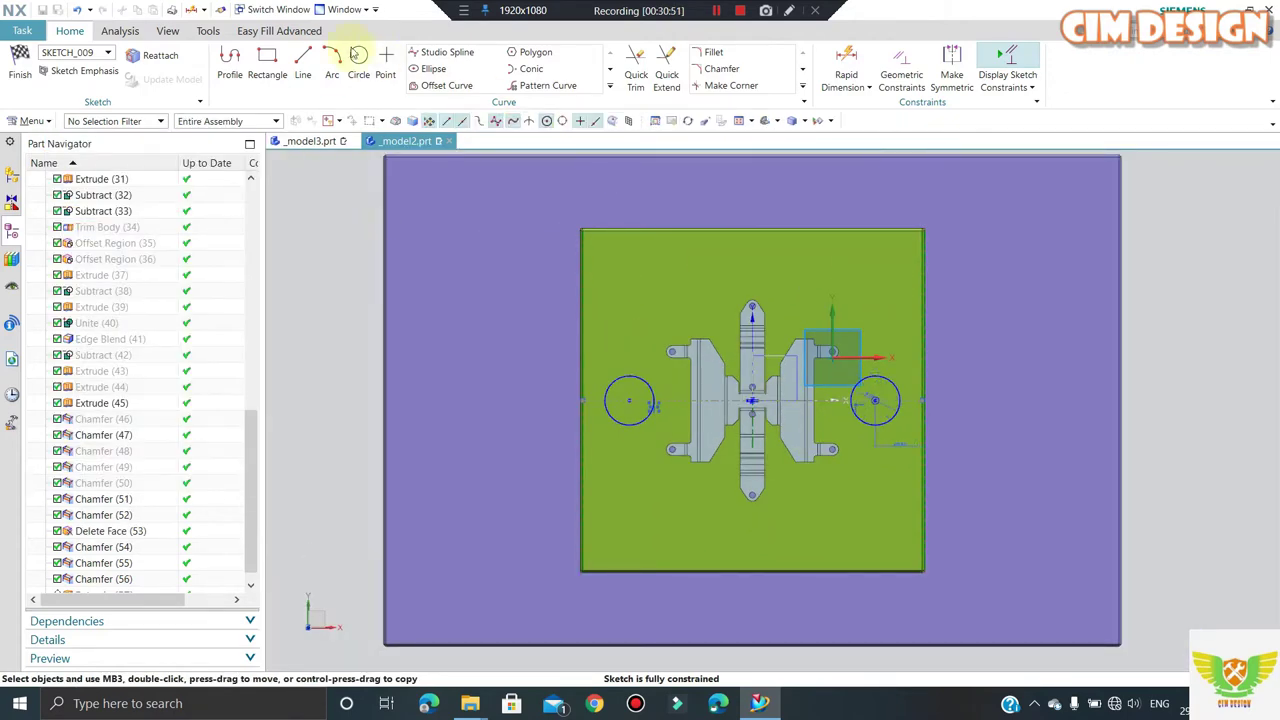
click(359, 57)
scroll(750, 245, up, 2)
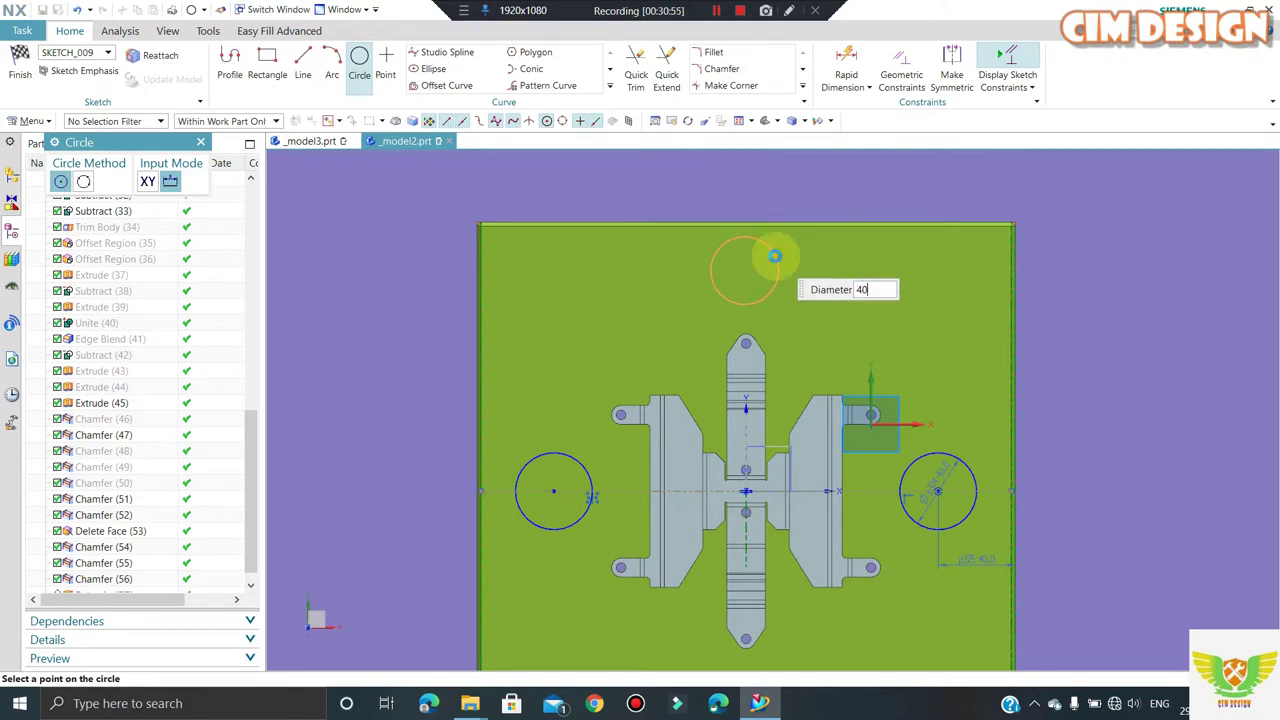
- Place a 40 mm circle dimensioned 30 mm below the plate's top edge
click(775, 257)
key(Escape)
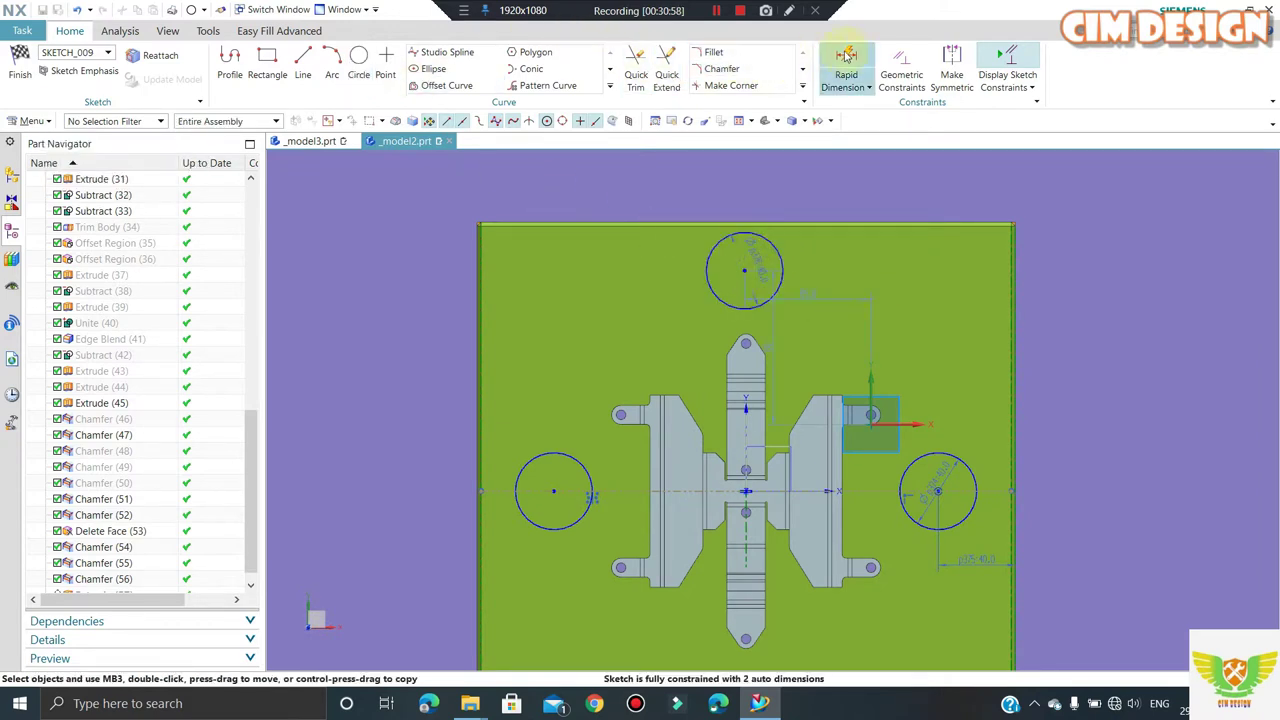
click(846, 65)
click(802, 222)
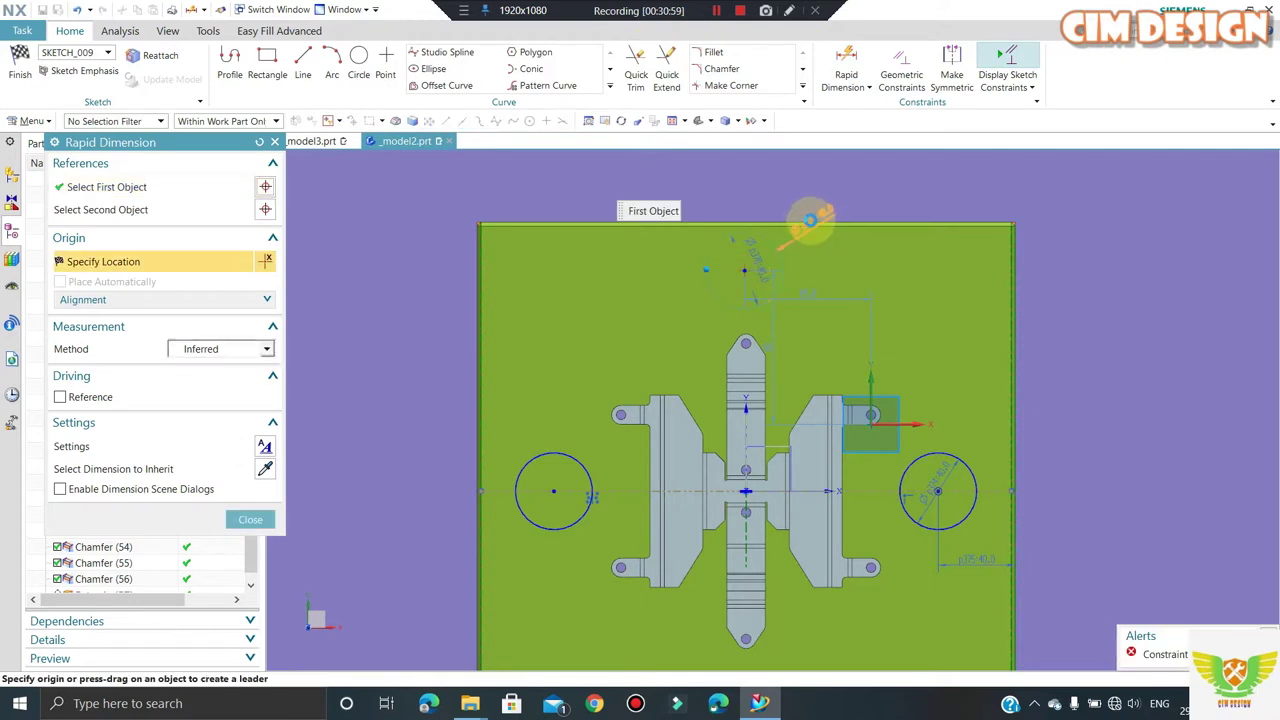
click(773, 255)
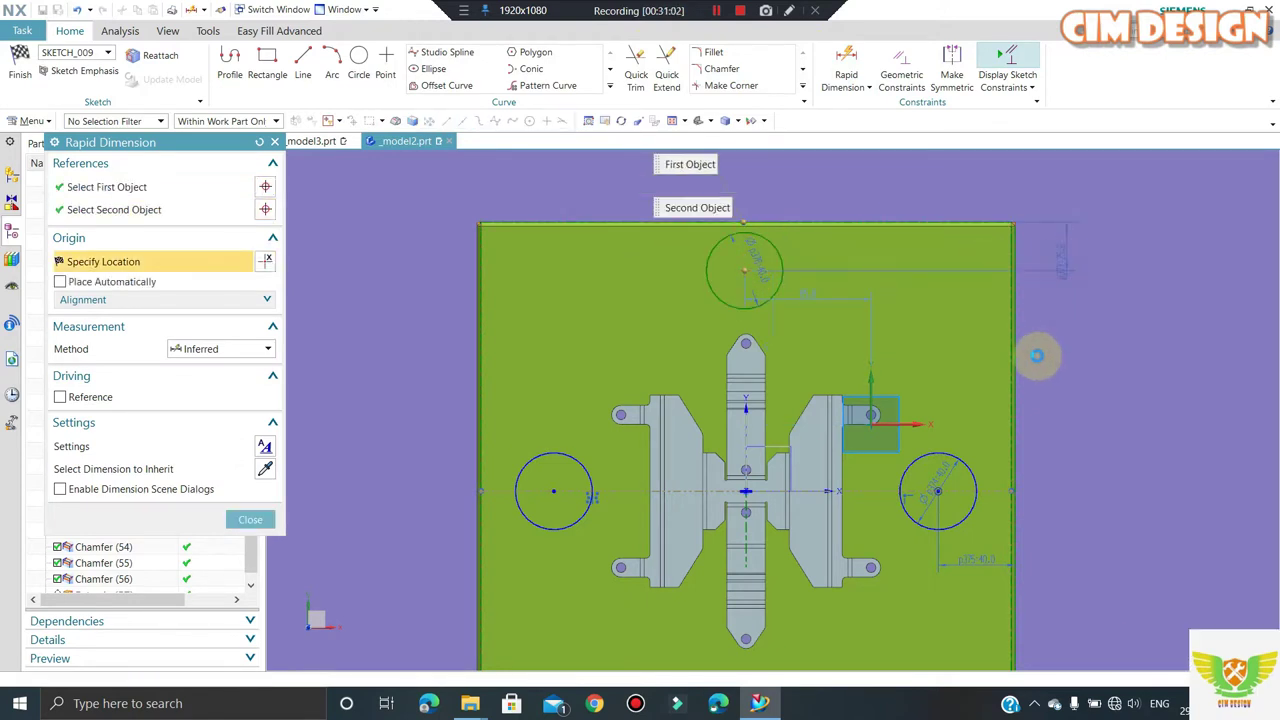
click(1042, 355)
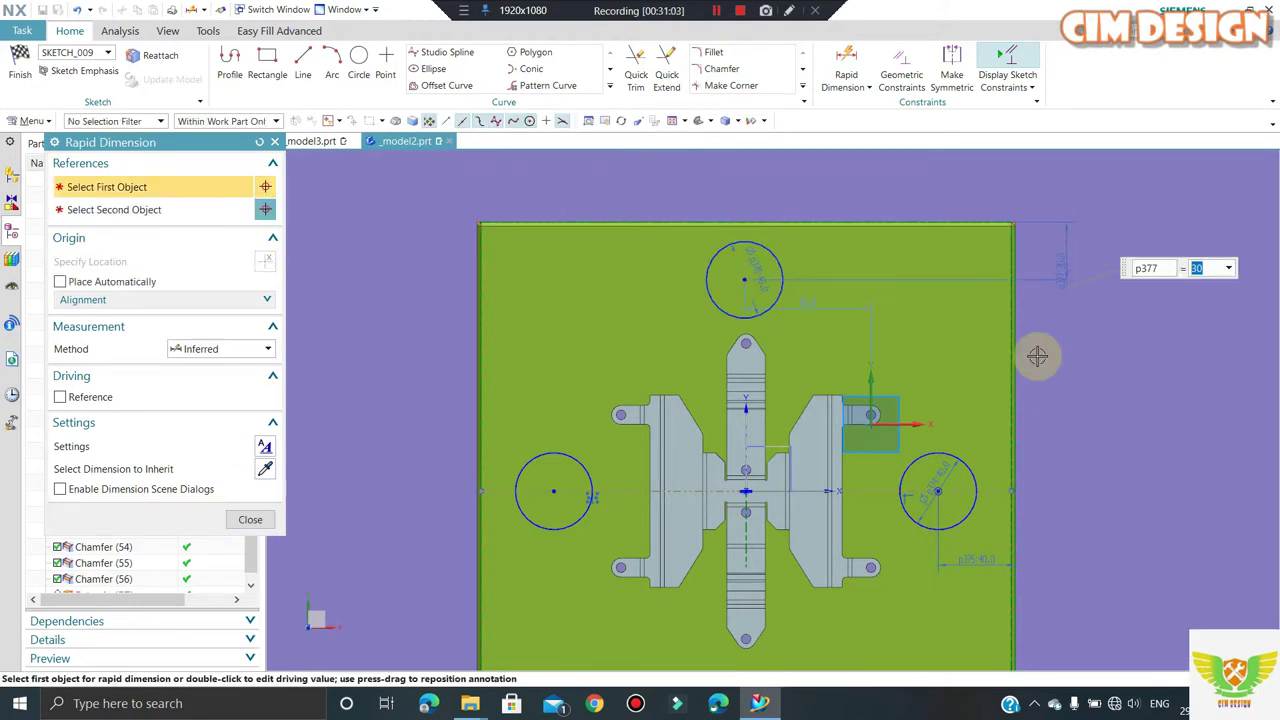
key(Escape)
scroll(700, 250, down, 3)
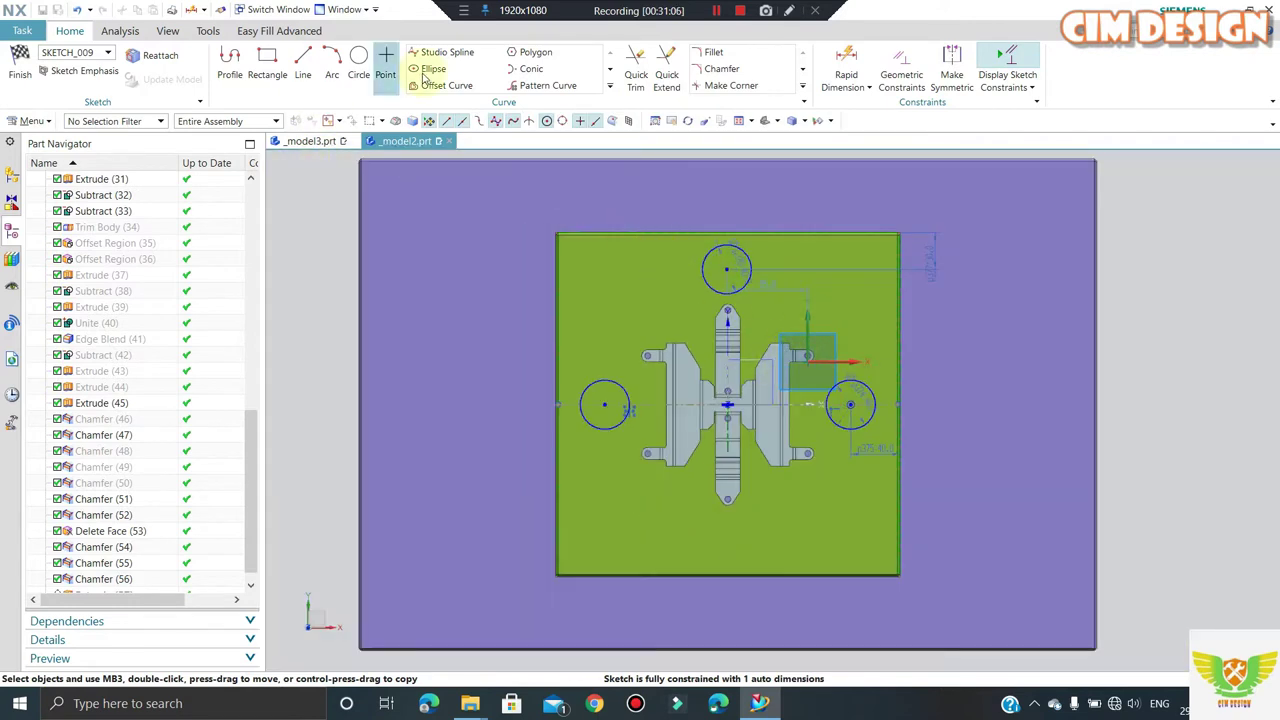
- Mirror the top circle about the horizontal centreline and finish the sketch
click(609, 88)
click(452, 104)
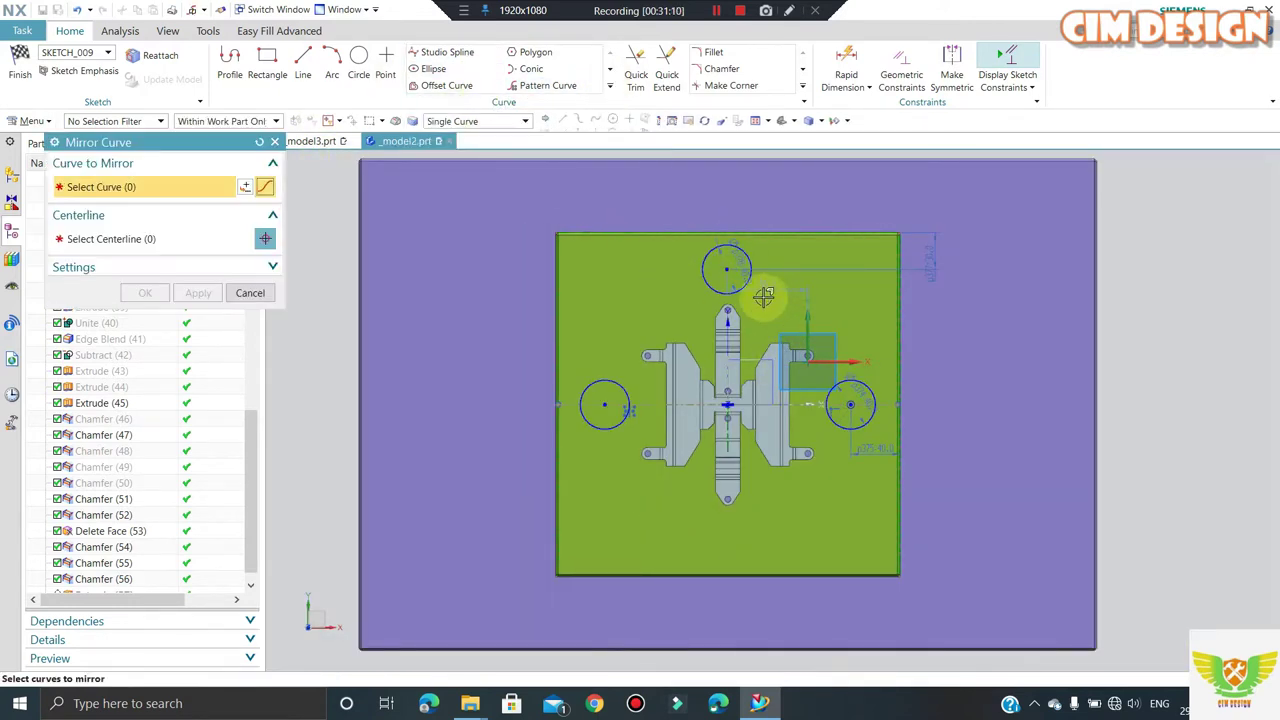
click(741, 287)
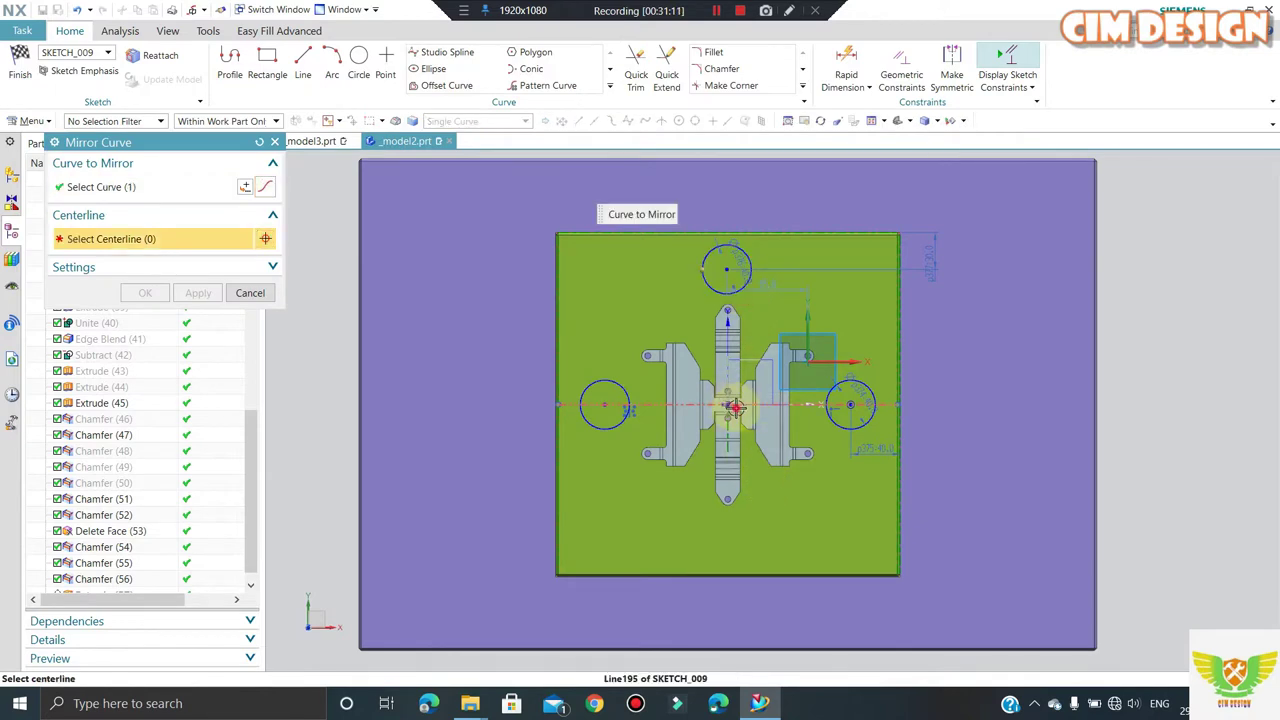
click(735, 407)
middle_click(537, 413)
click(250, 294)
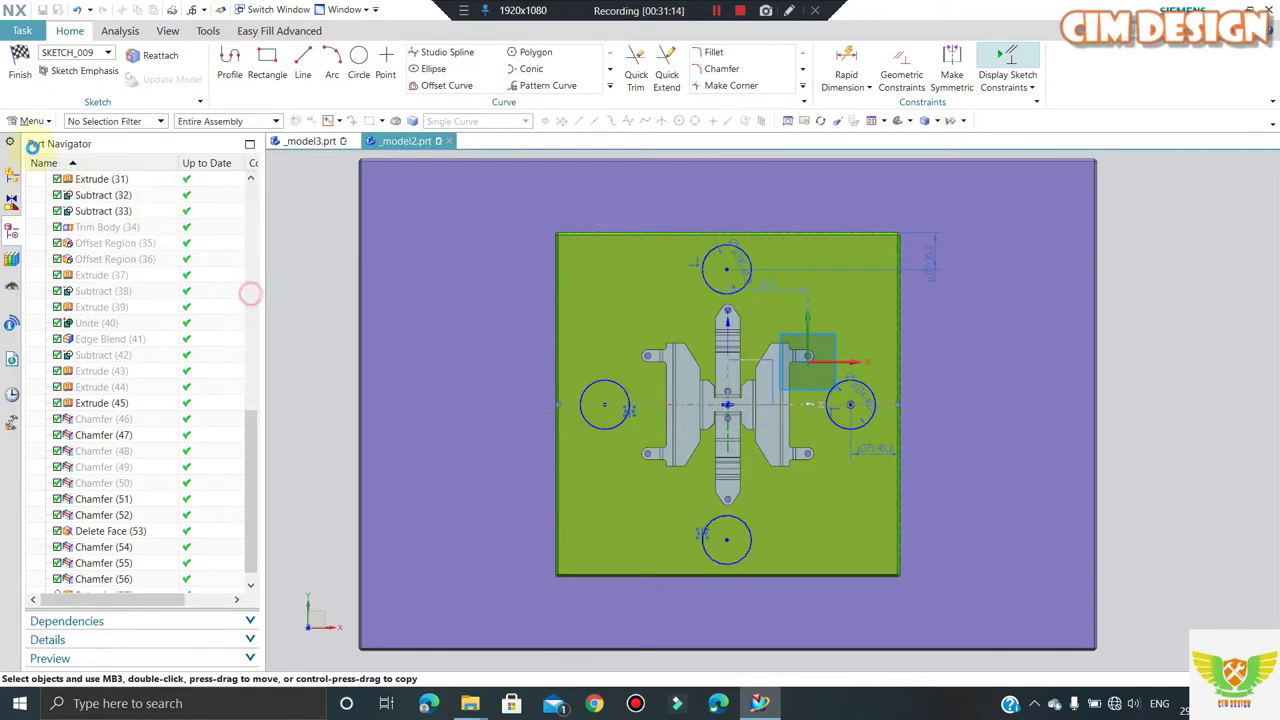
key(ctrl+q)
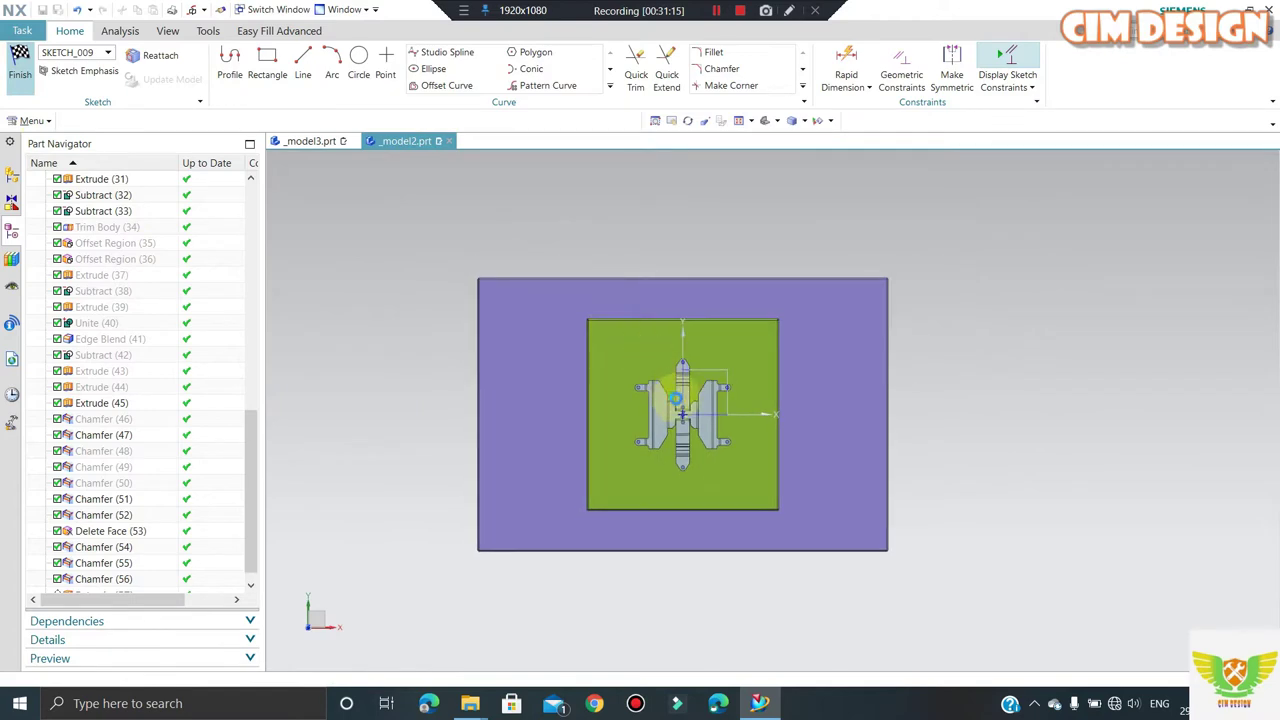
- Add the top and bottom circles to Extrude (57) so it cuts four 10 mm pockets
middle_drag(670, 451, 668, 395)
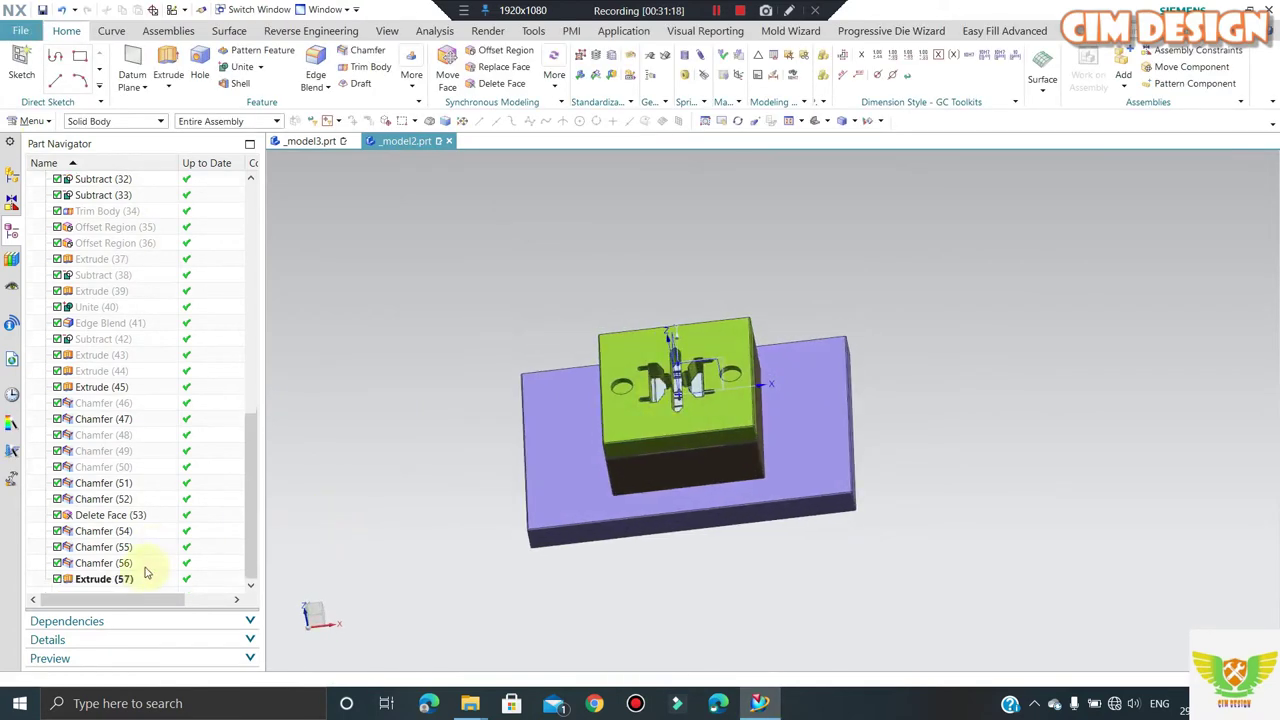
double_click(115, 583)
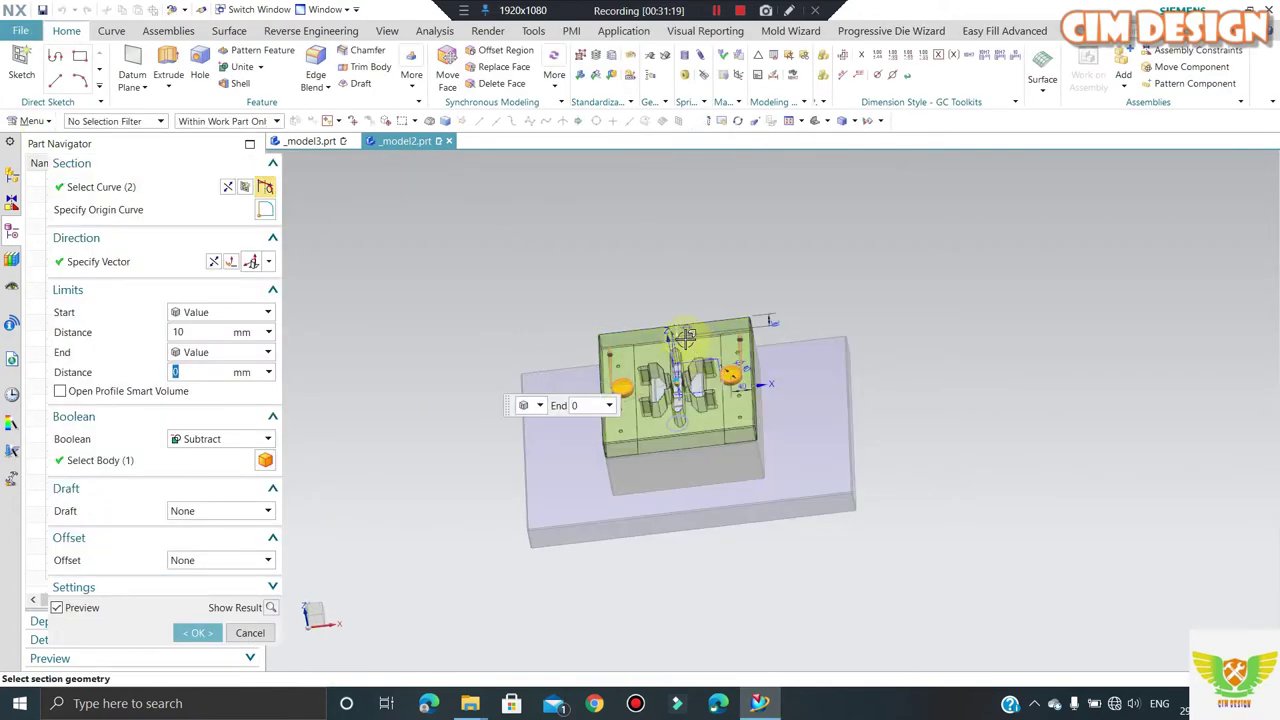
scroll(680, 340, up, 3)
click(692, 498)
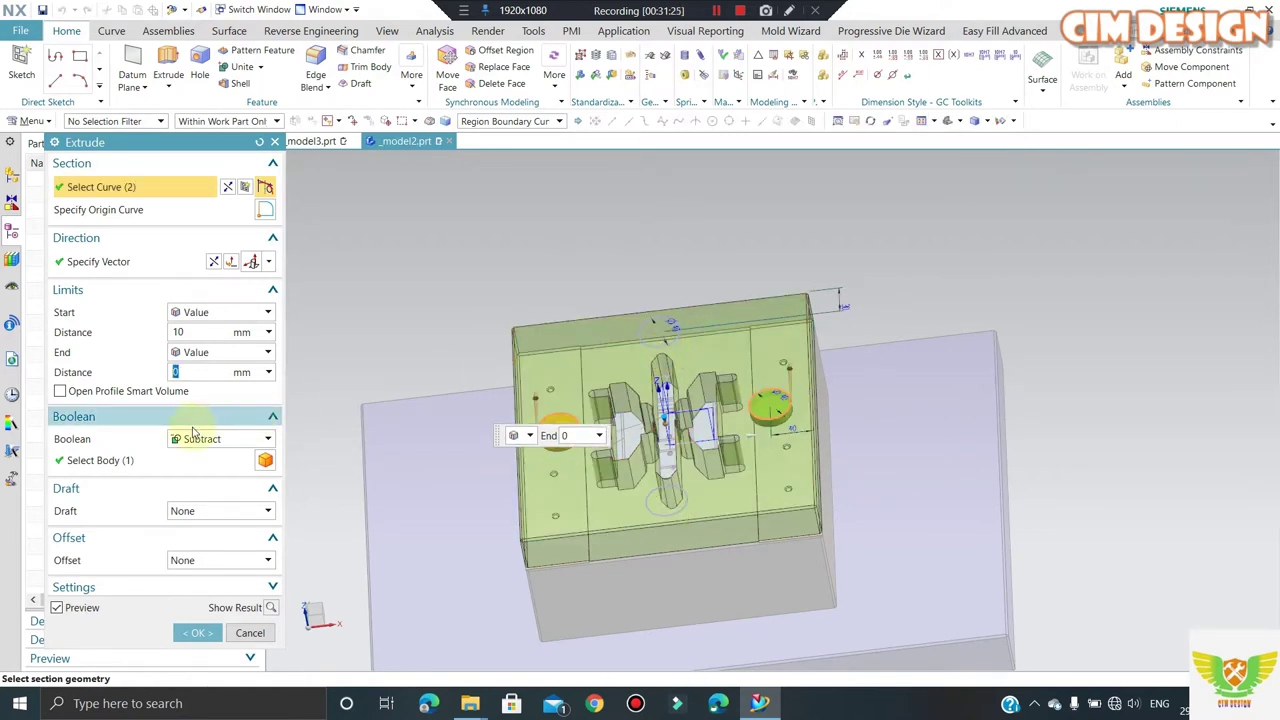
click(678, 336)
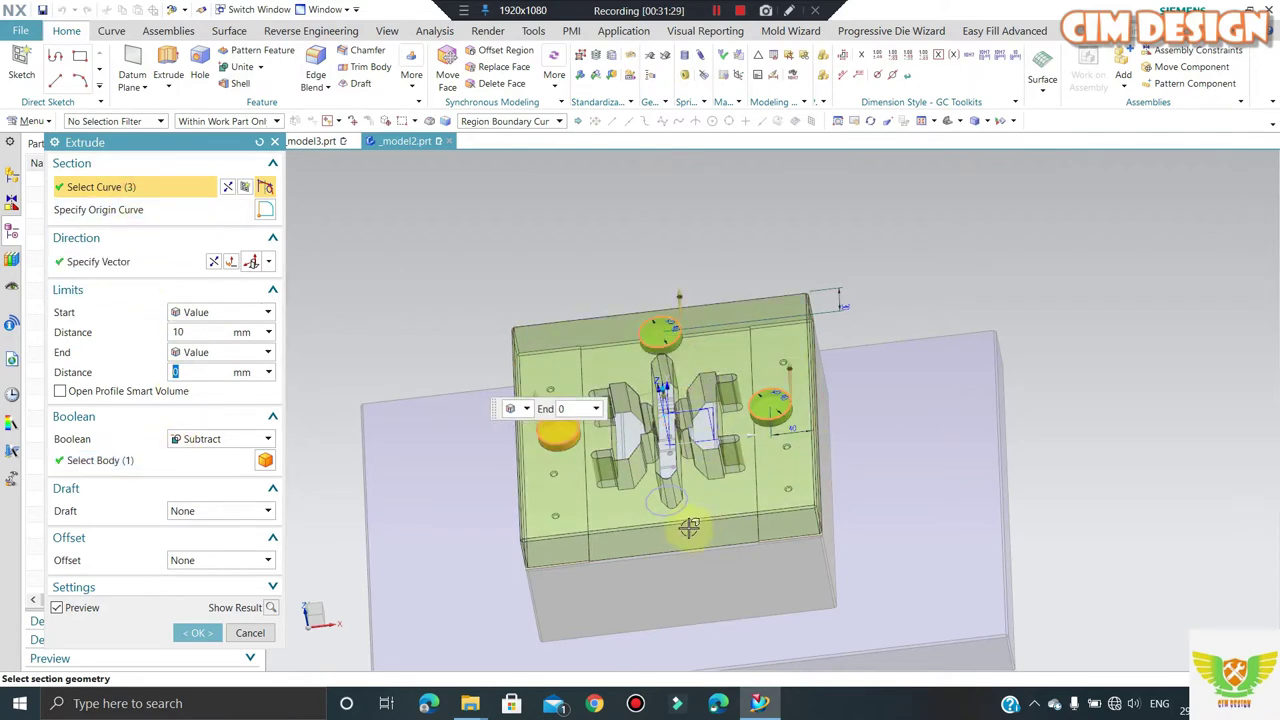
click(686, 524)
middle_click(703, 517)
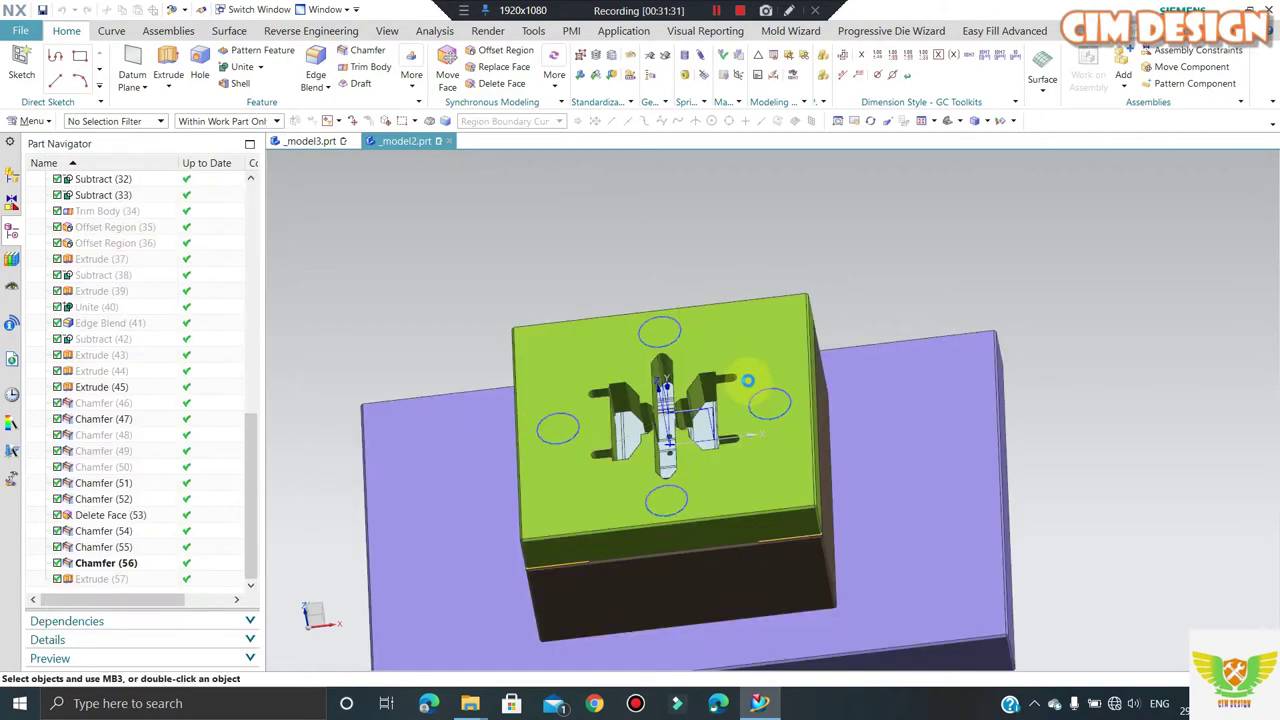
middle_drag(755, 395, 770, 420)
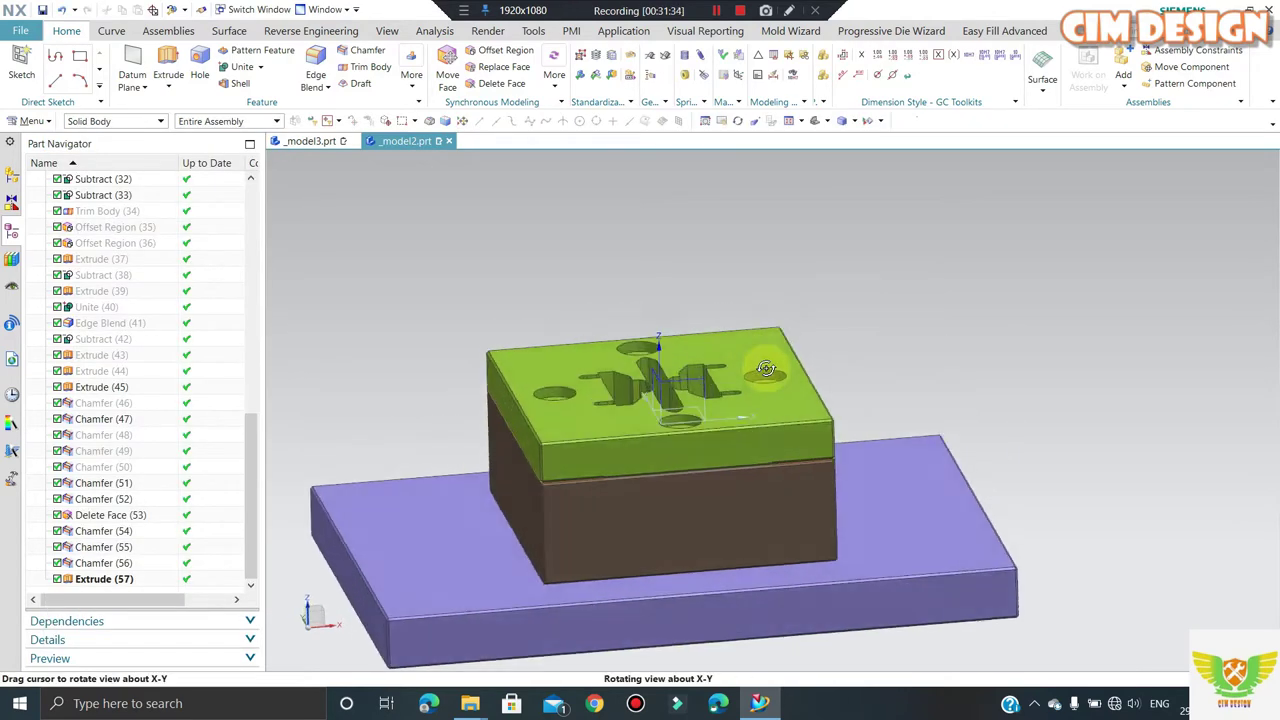
click(20, 30)
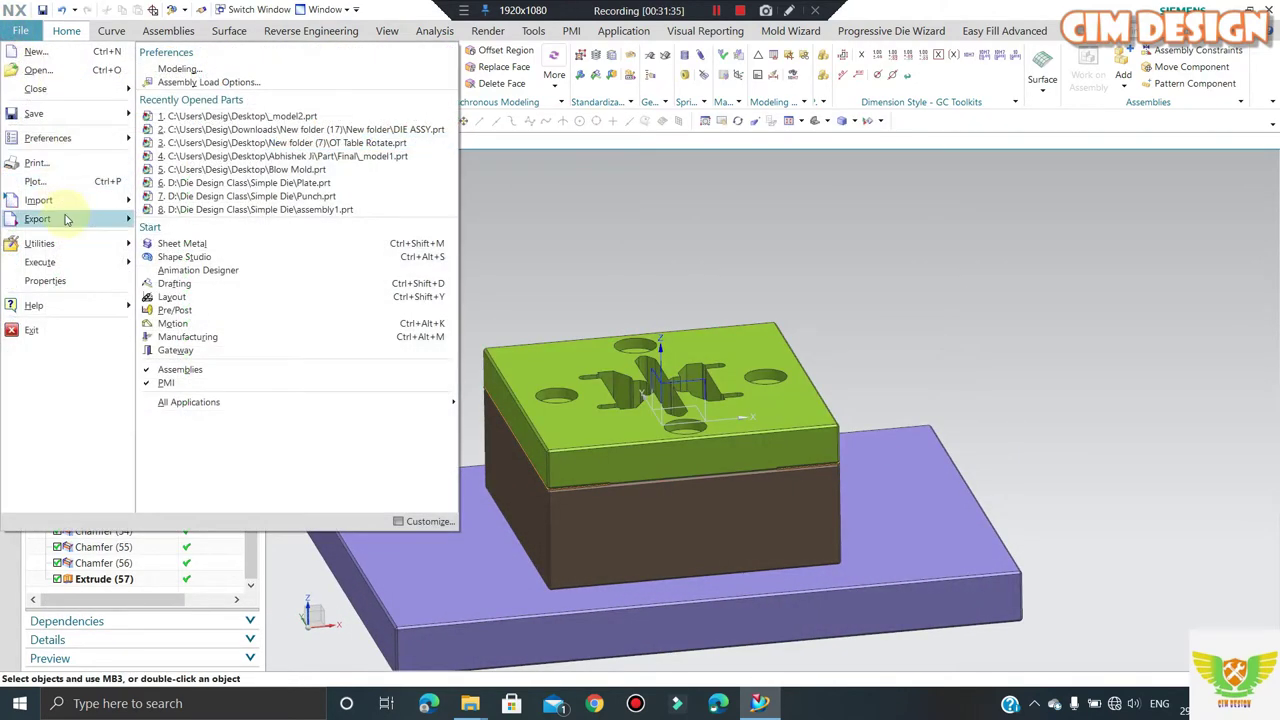
mouse_move(38, 200)
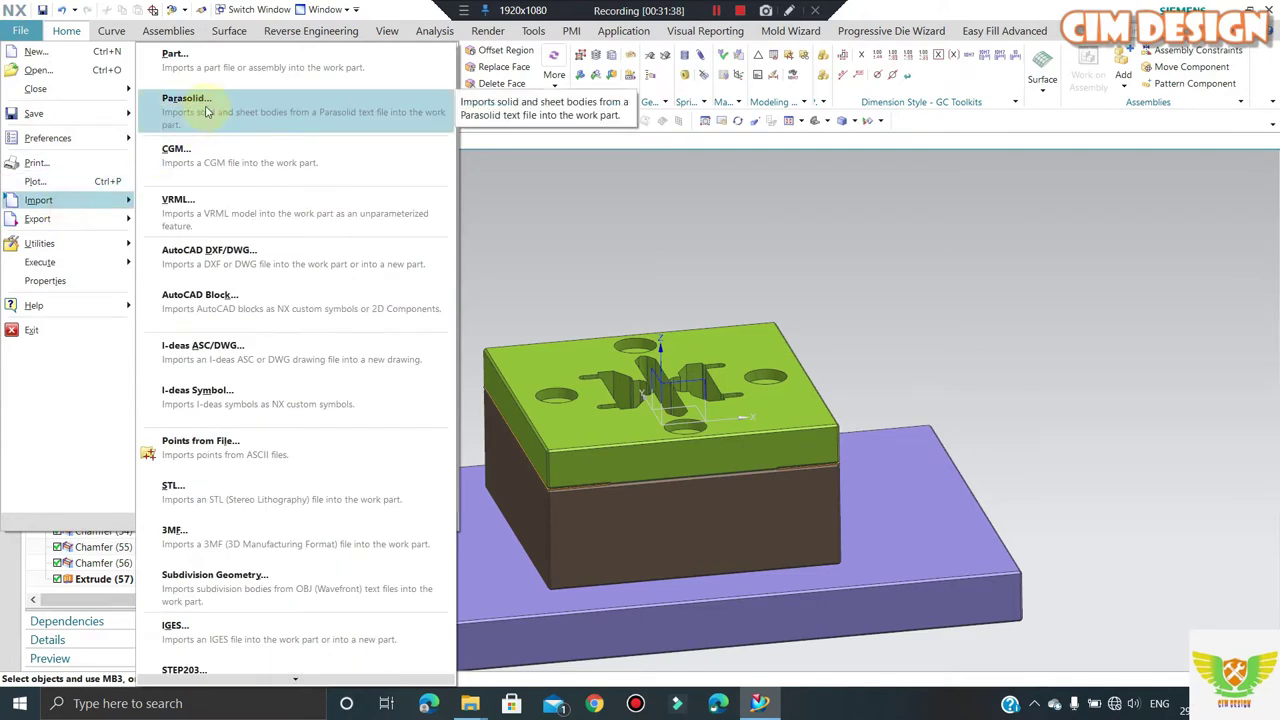
- Import Coil.x_t as a Parasolid from the Desktop's New folder (3)
click(207, 111)
click(437, 288)
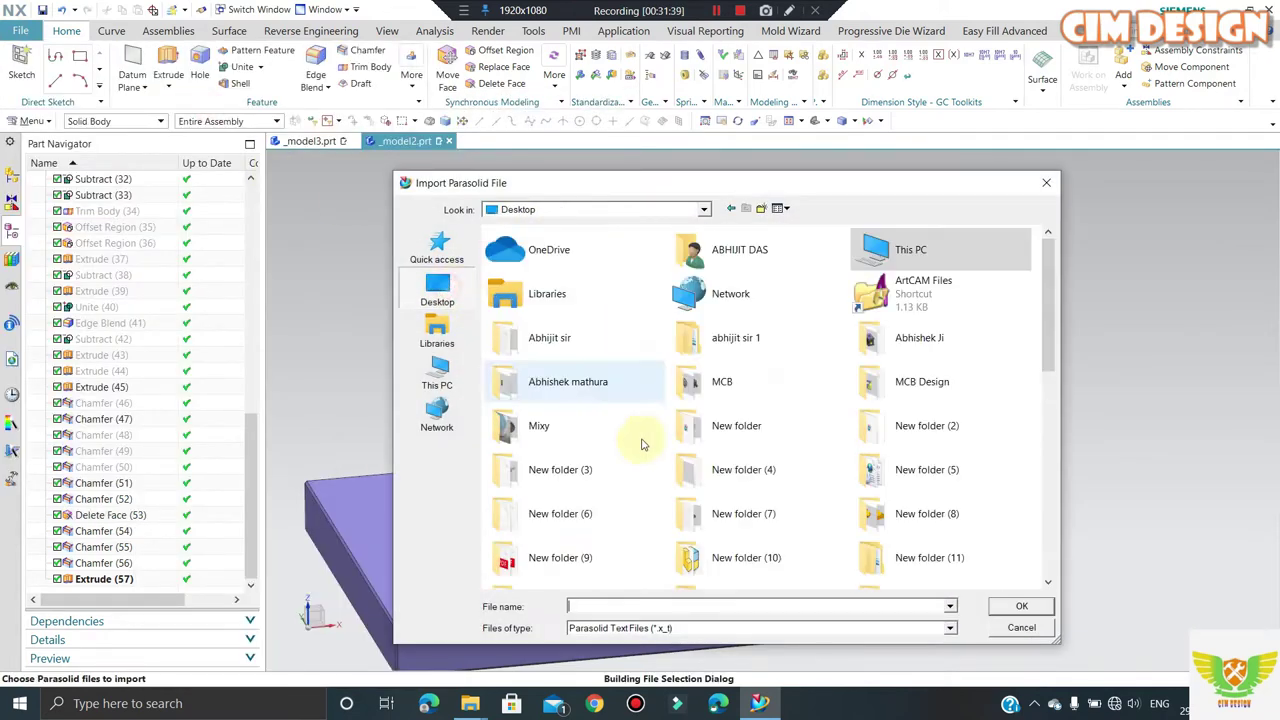
click(609, 465)
double_click(609, 465)
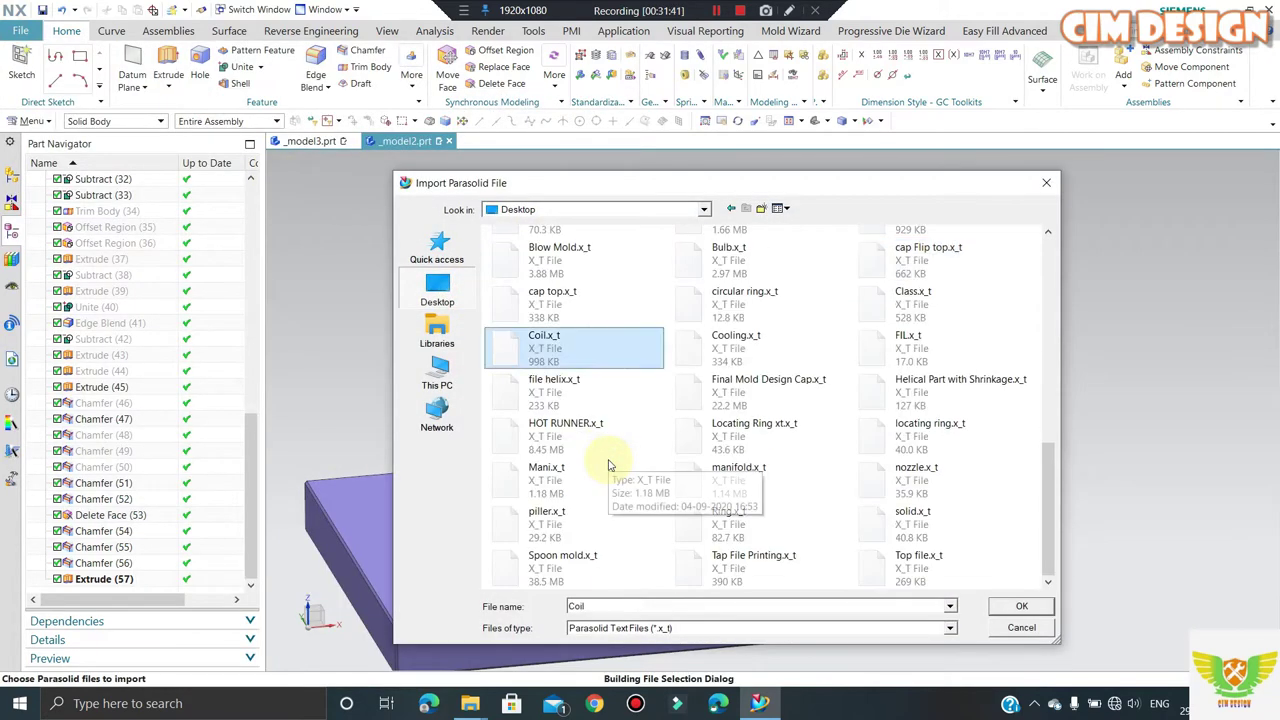
click(1022, 606)
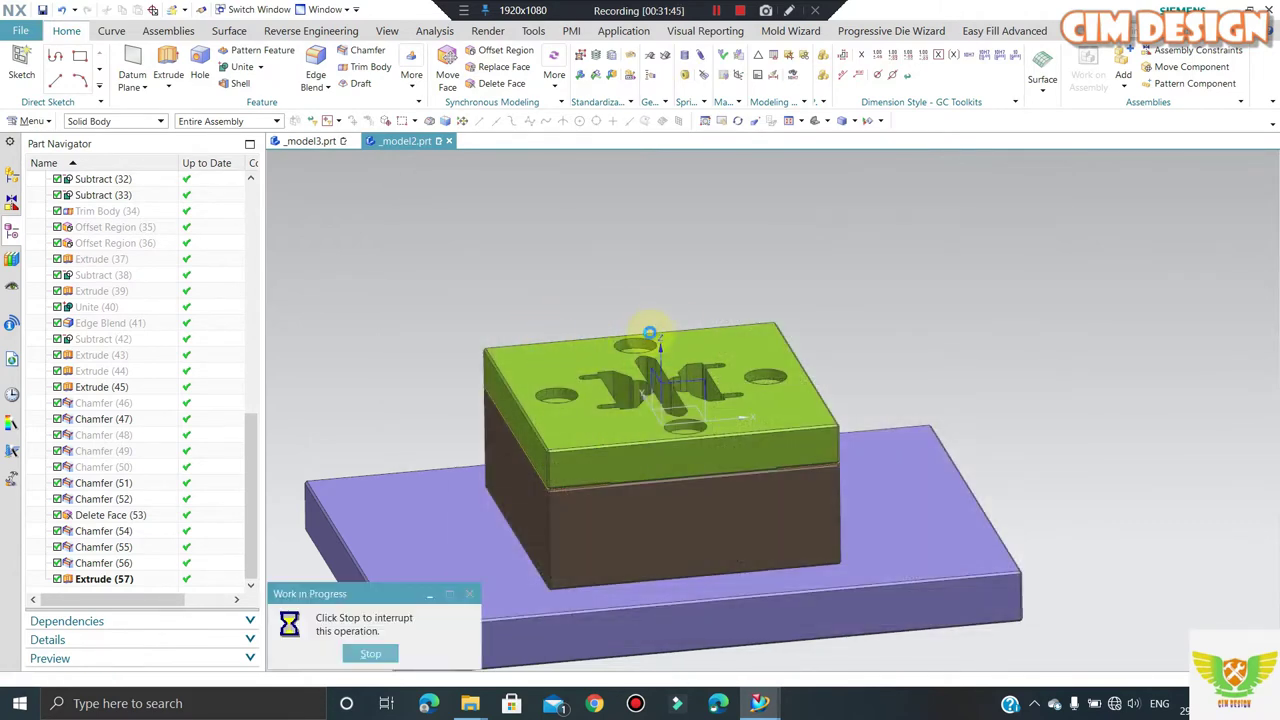
scroll(558, 372, up, 2)
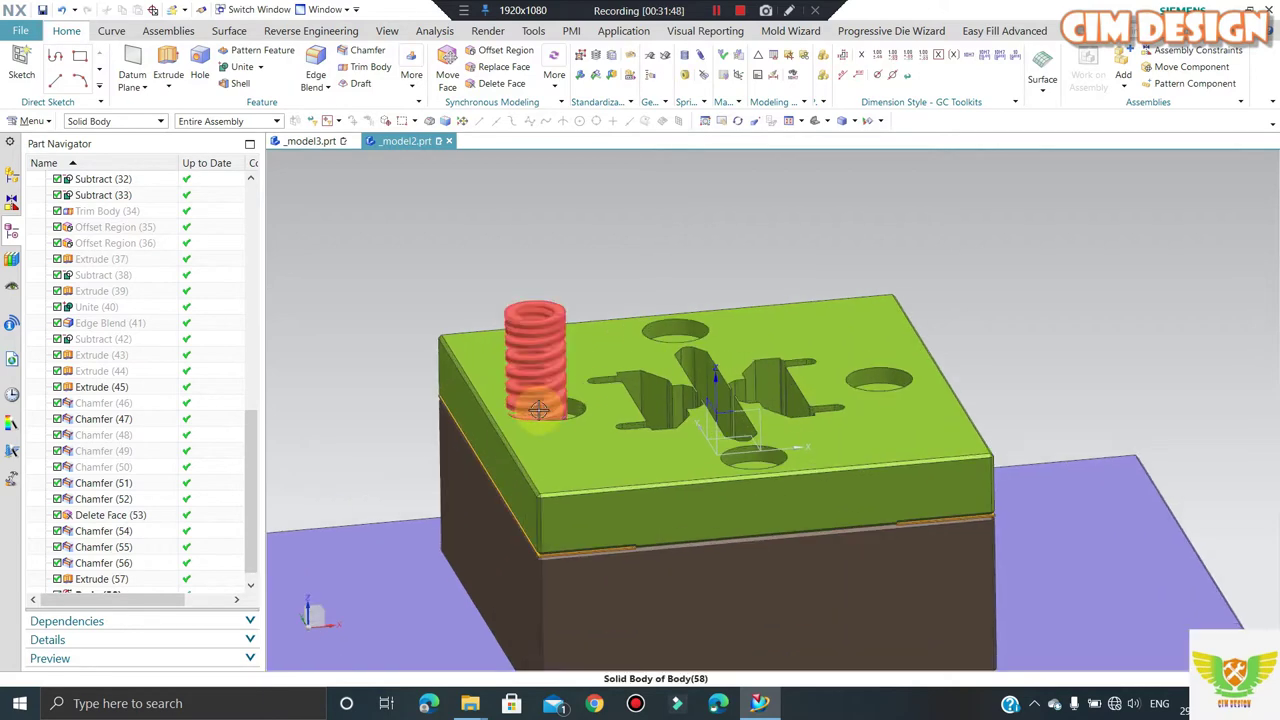
scroll(546, 405, up, 2)
key(ctrl+t)
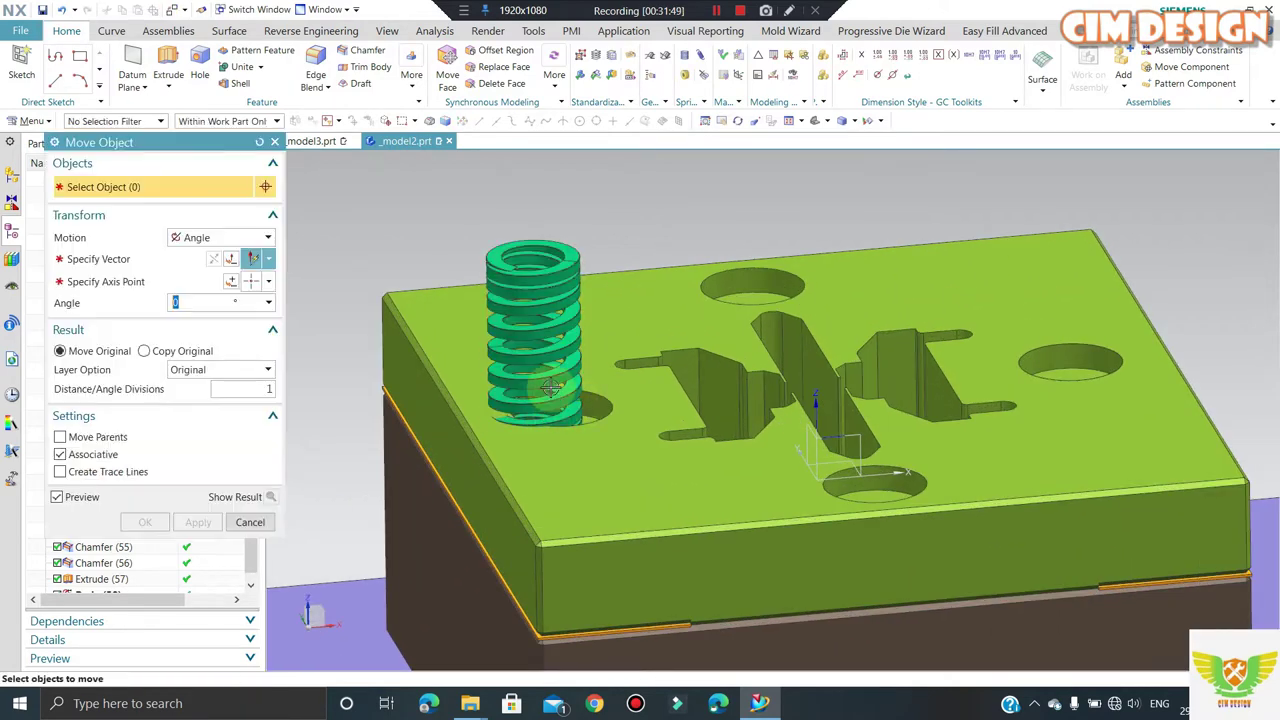
click(549, 407)
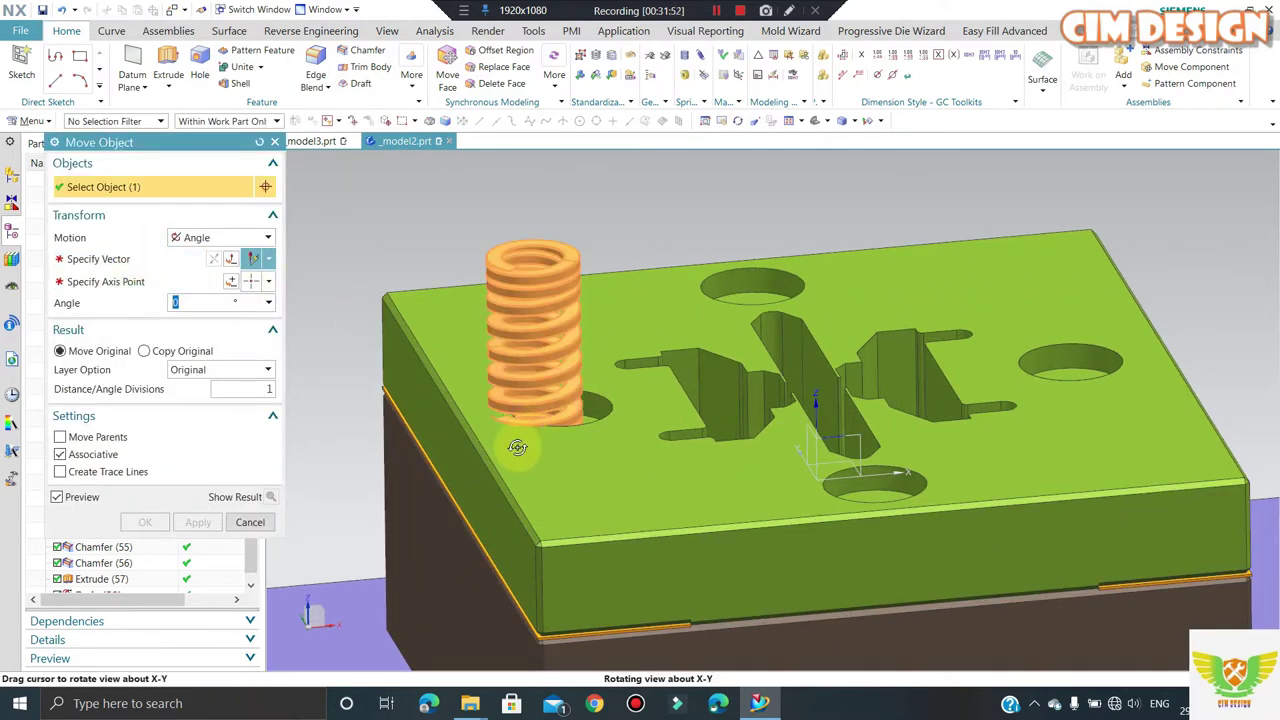
middle_drag(517, 447, 478, 407)
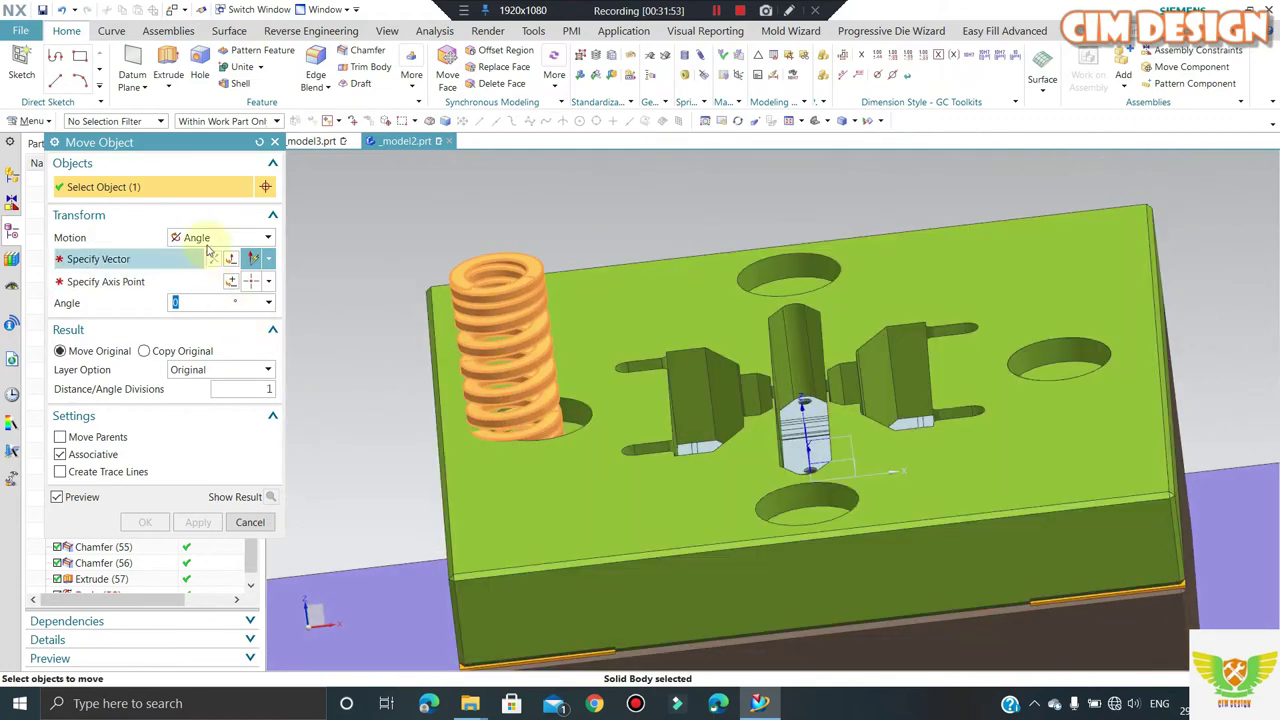
click(209, 240)
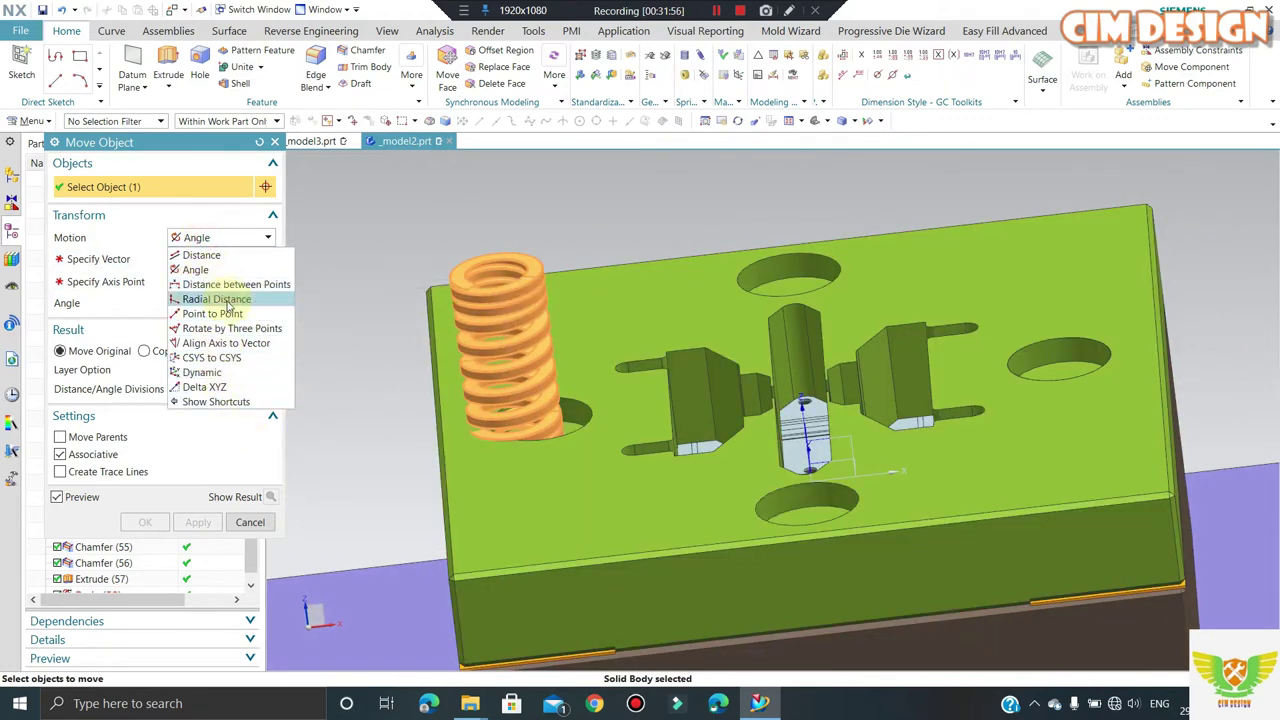
click(212, 313)
scroll(550, 290, up, 5)
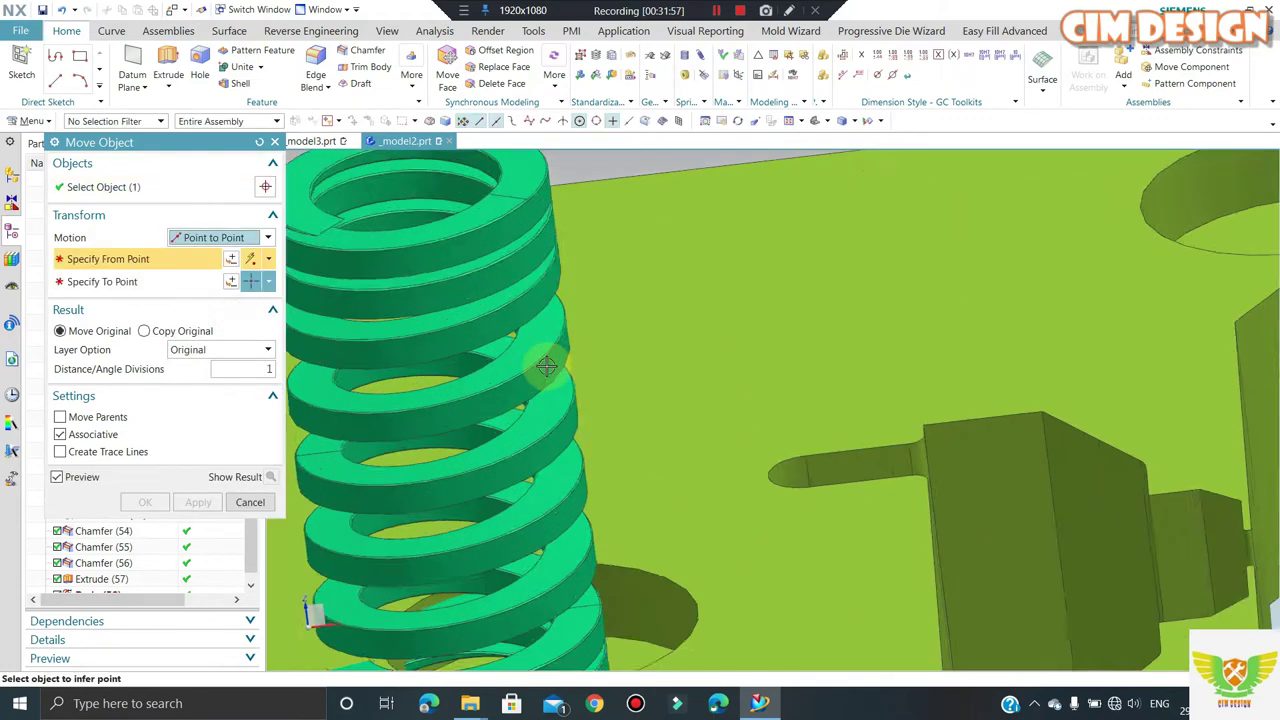
scroll(552, 390, down, 3)
mouse_move(552, 390)
middle_down()
mouse_move(551, 522)
mouse_move(577, 486)
mouse_move(1000, 483)
middle_up()
scroll(551, 522, up, 2)
scroll(577, 470, down, 4)
key(Escape)
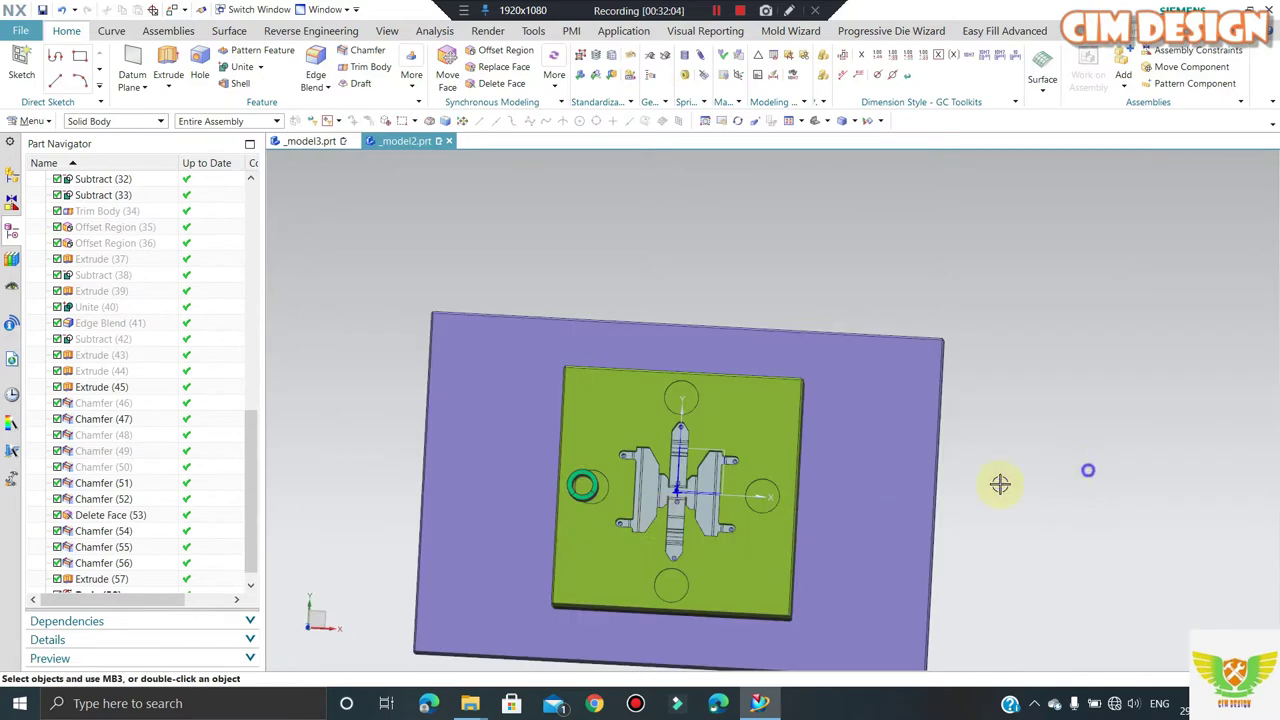
- Turn to an edge-on front view and undo the change to restore the green top plate
scroll(604, 513, up, 3)
scroll(604, 513, up, 2)
mouse_move(604, 513)
middle_down()
mouse_move(571, 363)
mouse_move(428, 279)
middle_up()
scroll(428, 279, down, 2)
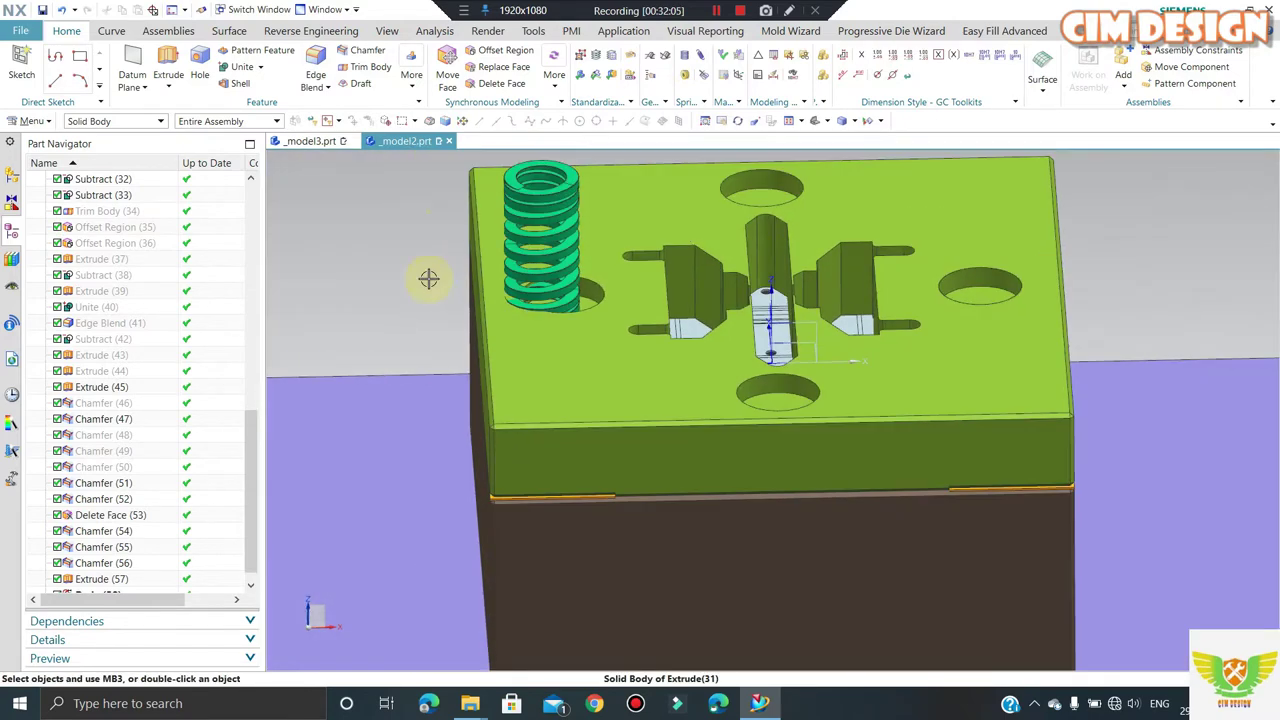
middle_drag(411, 220, 543, 357)
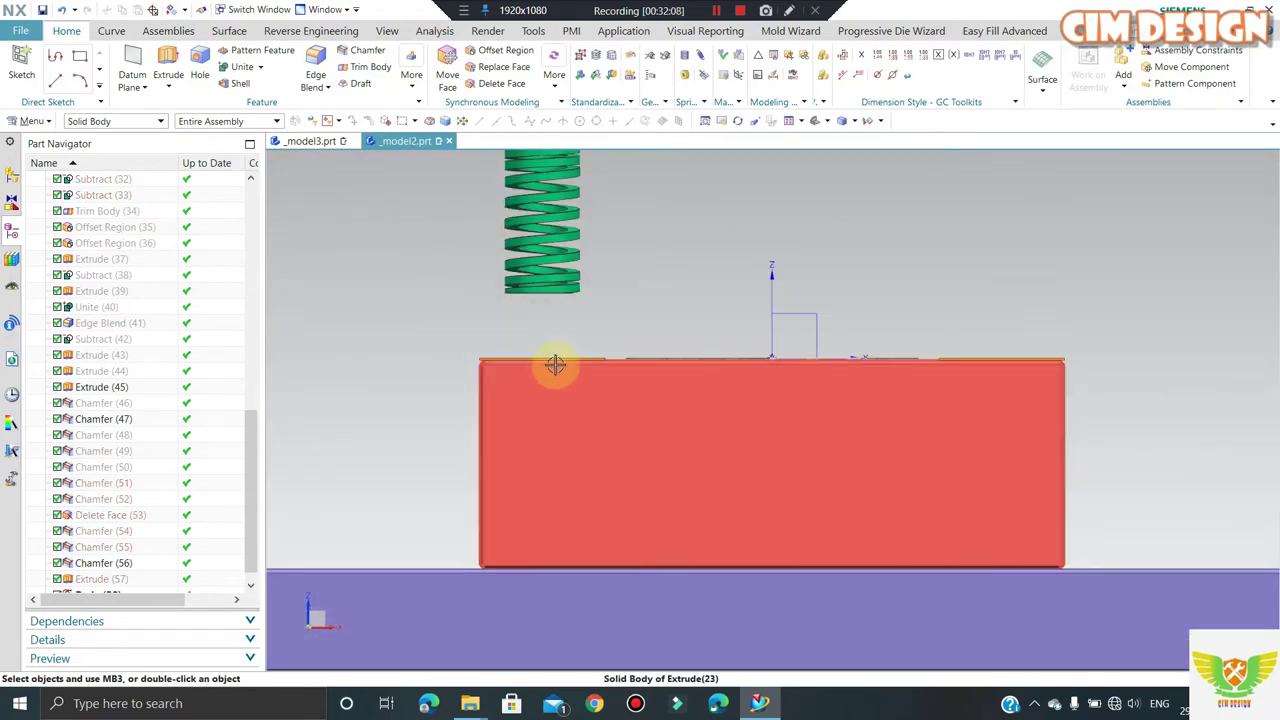
key(ctrl+z)
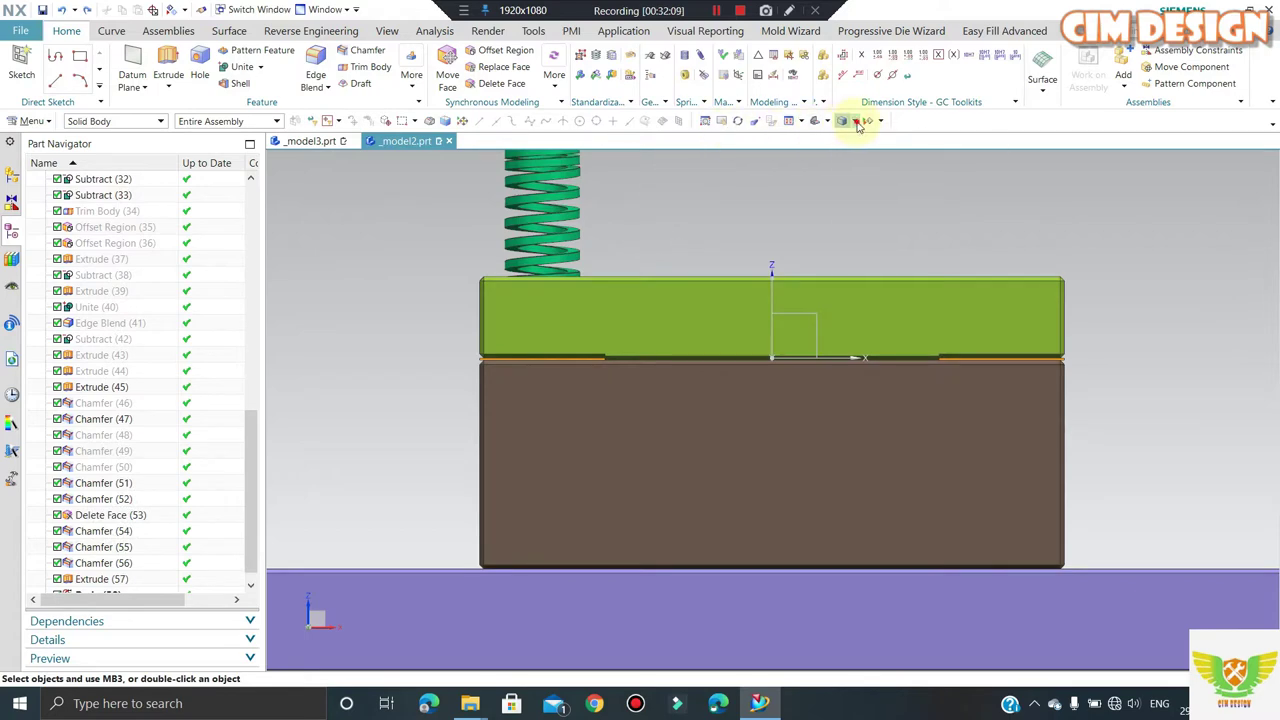
- Switch the display style to Static Wireframe
click(857, 121)
click(870, 203)
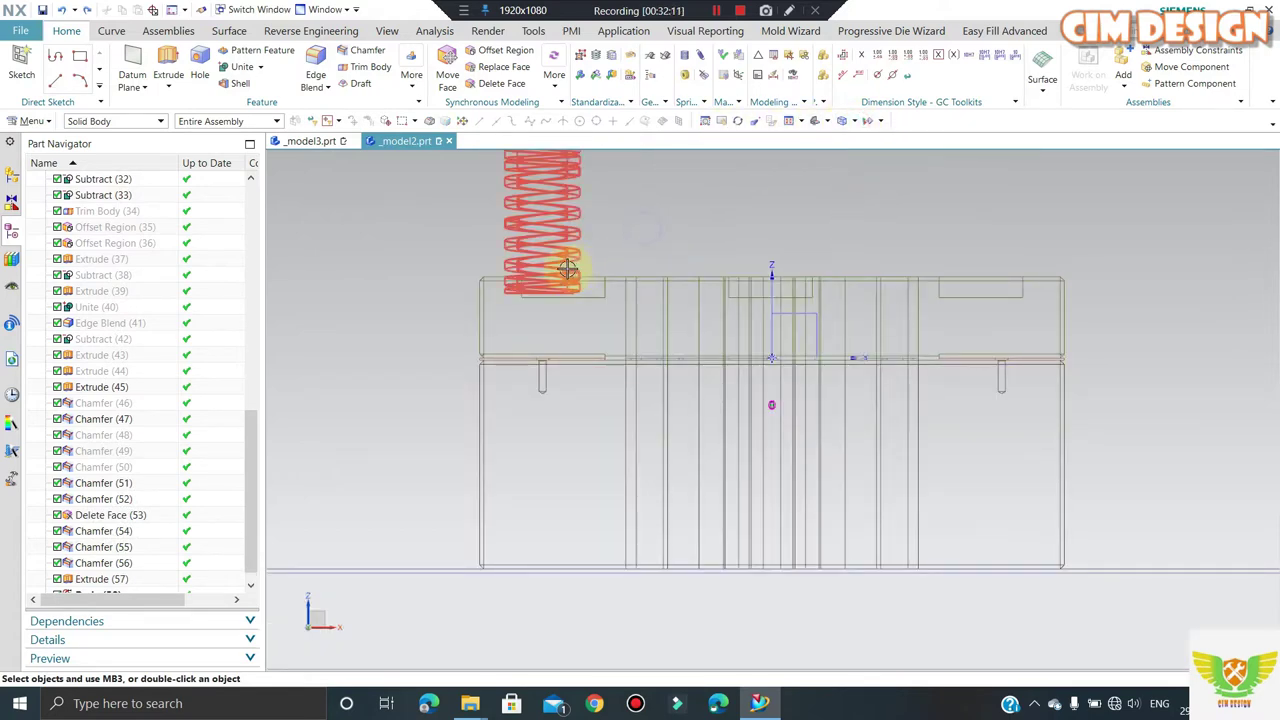
scroll(567, 268, down, 1)
scroll(580, 266, down, 2)
scroll(614, 266, up, 3)
scroll(566, 300, up, 2)
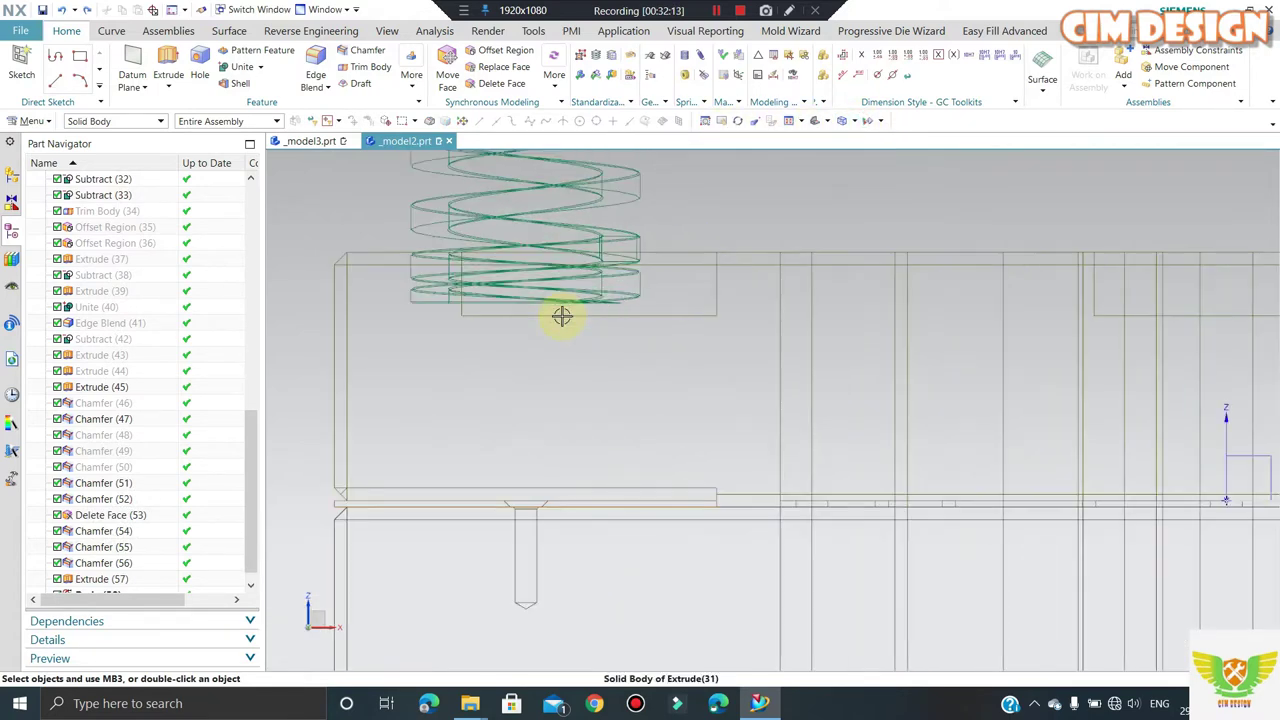
scroll(565, 316, down, 1)
scroll(577, 318, up, 1)
scroll(580, 325, down, 1)
scroll(590, 325, down, 2)
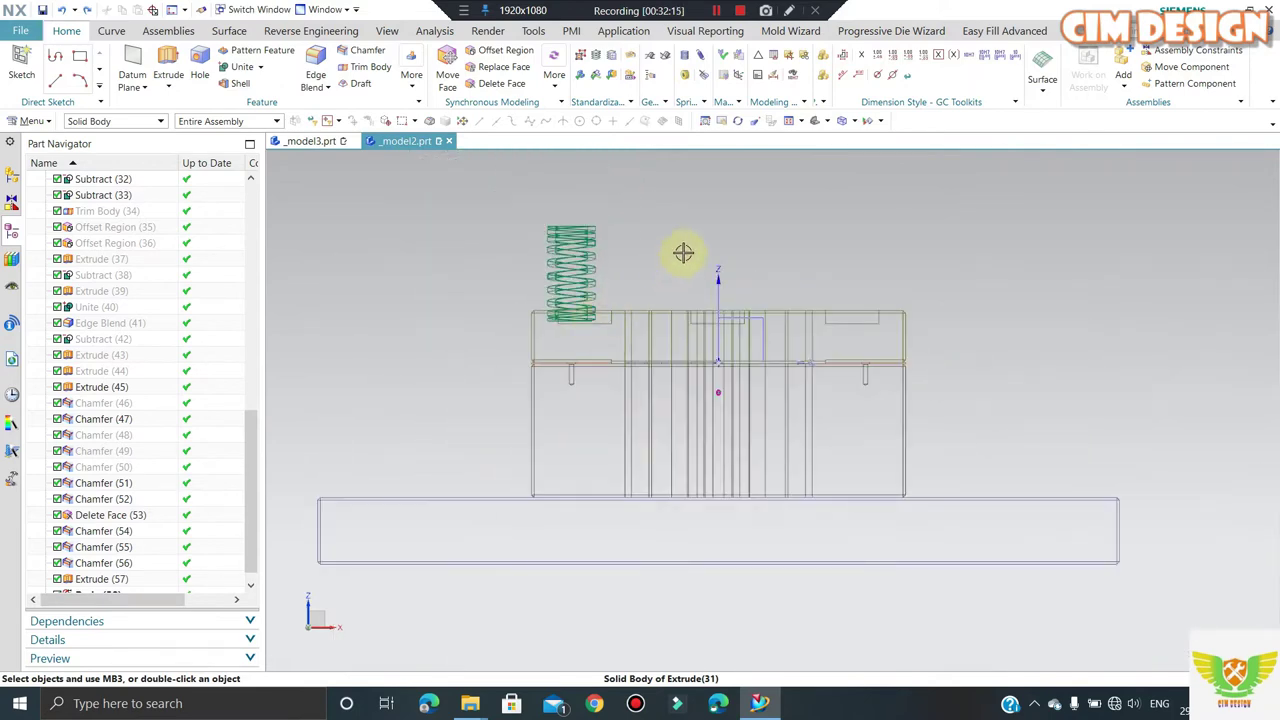
- Move the coil spring 10 mm along the X axis using a Distance motion
click(585, 272)
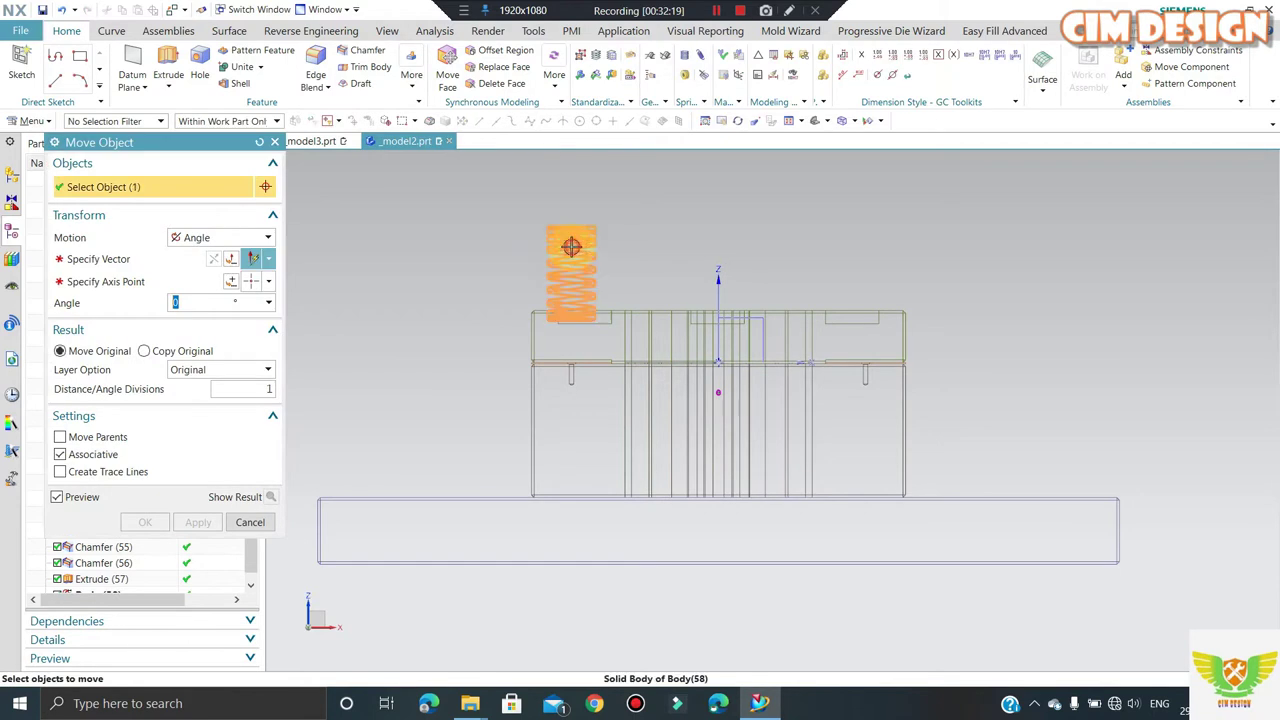
click(193, 243)
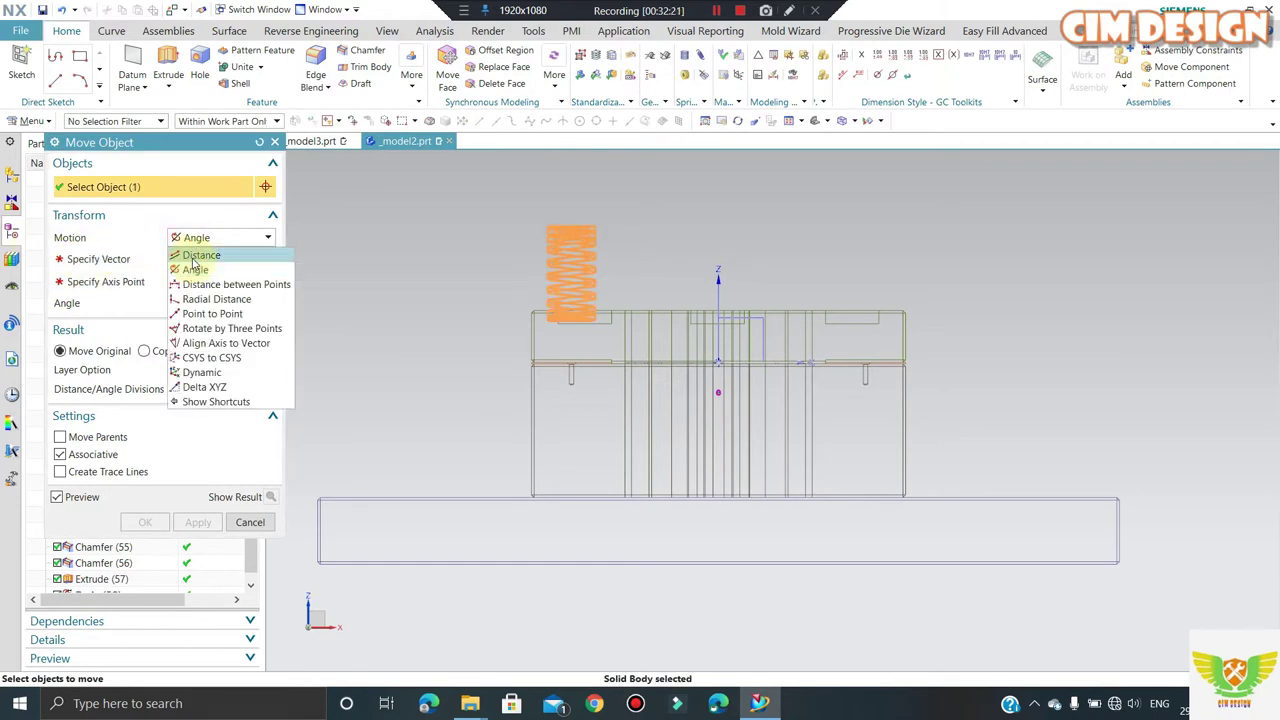
click(190, 254)
scroll(628, 342, up, 1)
scroll(628, 342, up, 1)
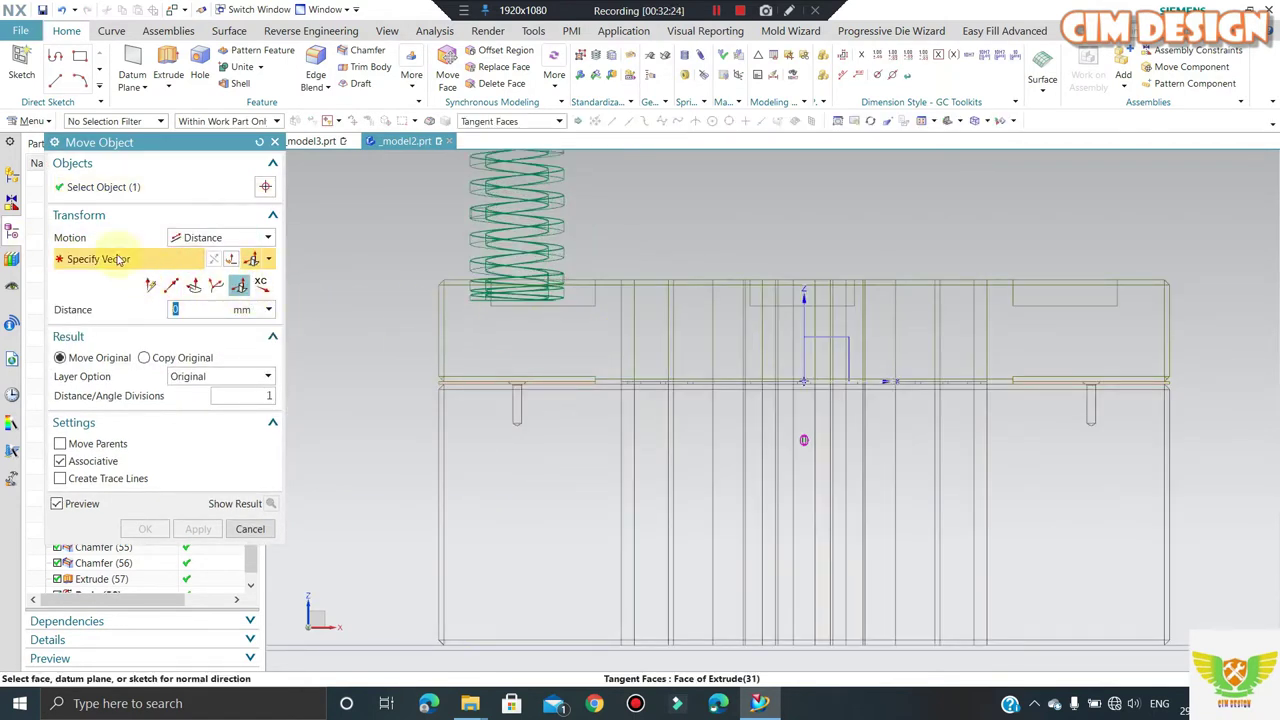
click(268, 259)
click(258, 276)
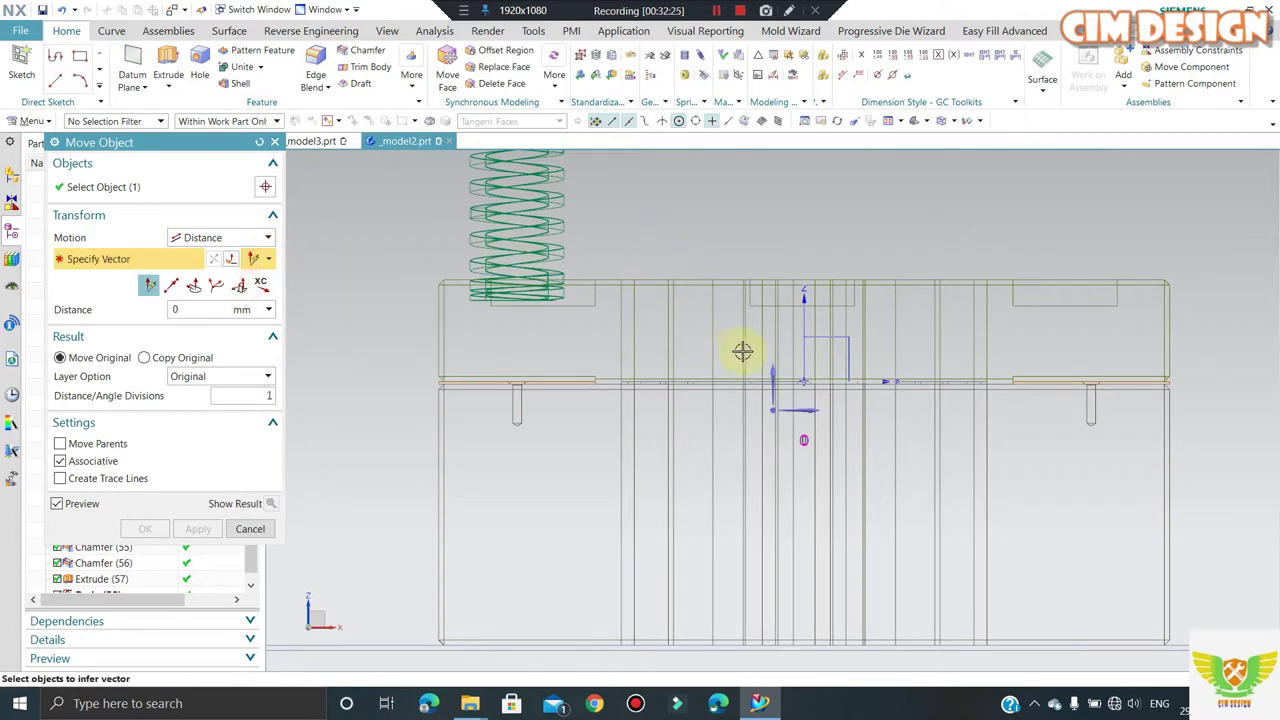
click(817, 410)
scroll(528, 300, up, 2)
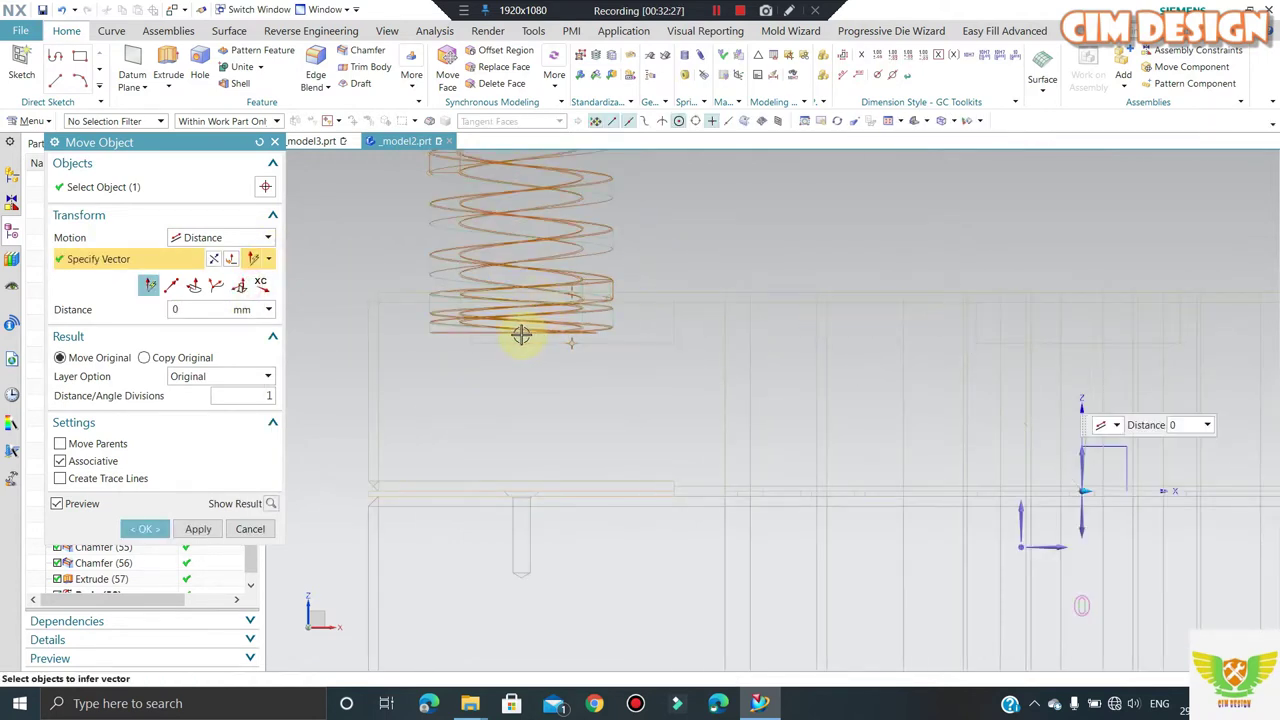
double_click(205, 309)
text(10)
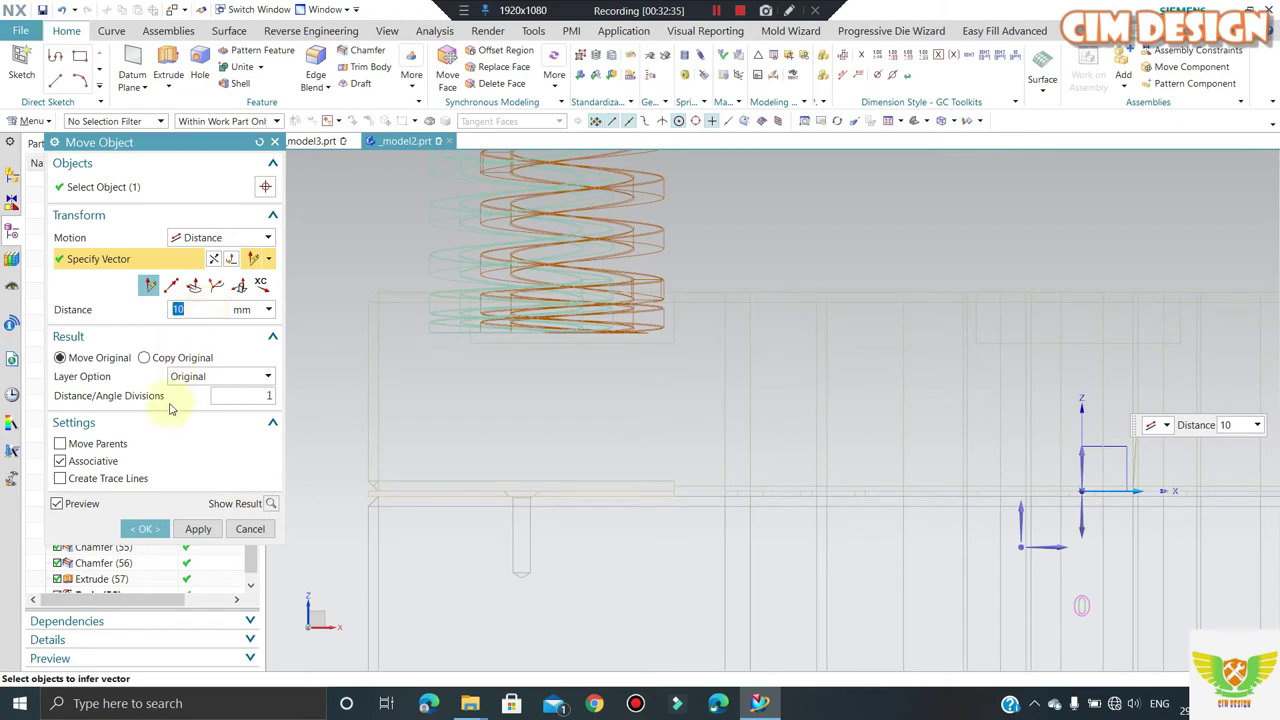
click(158, 530)
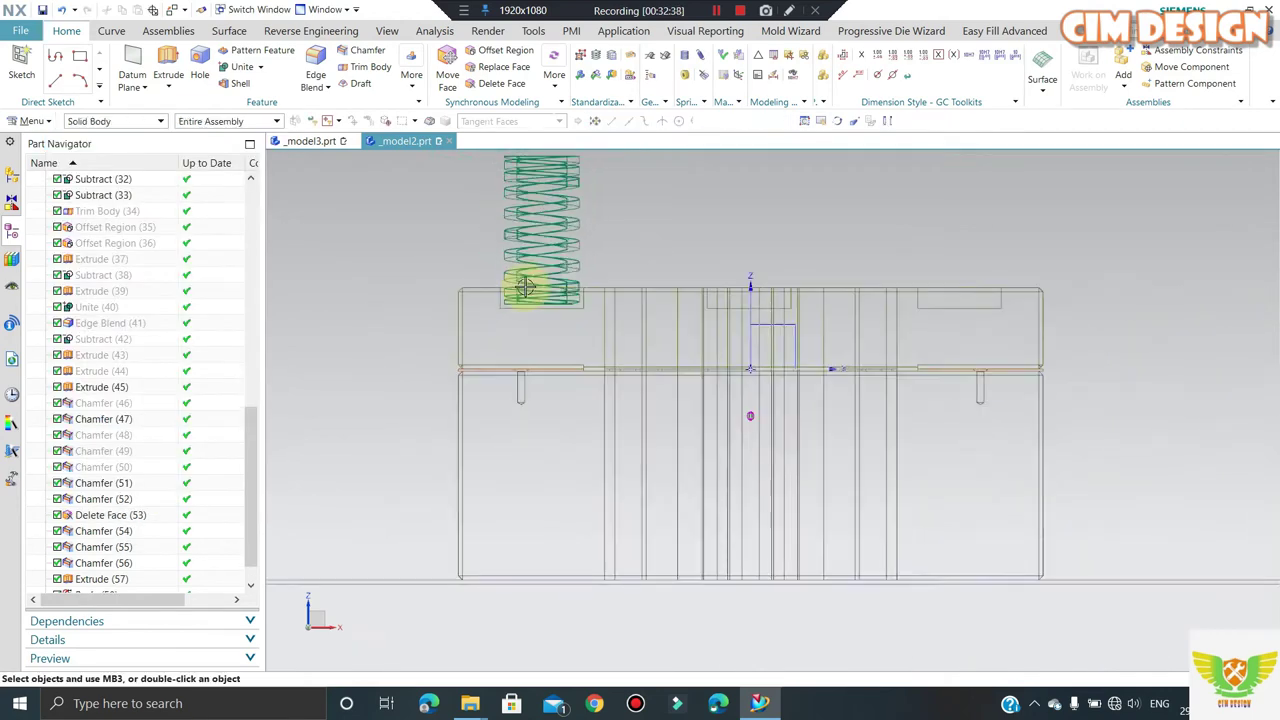
- Use Mirror Geometry to copy the spring across the YZ datum plane into the right pocket
middle_drag(443, 317, 443, 391)
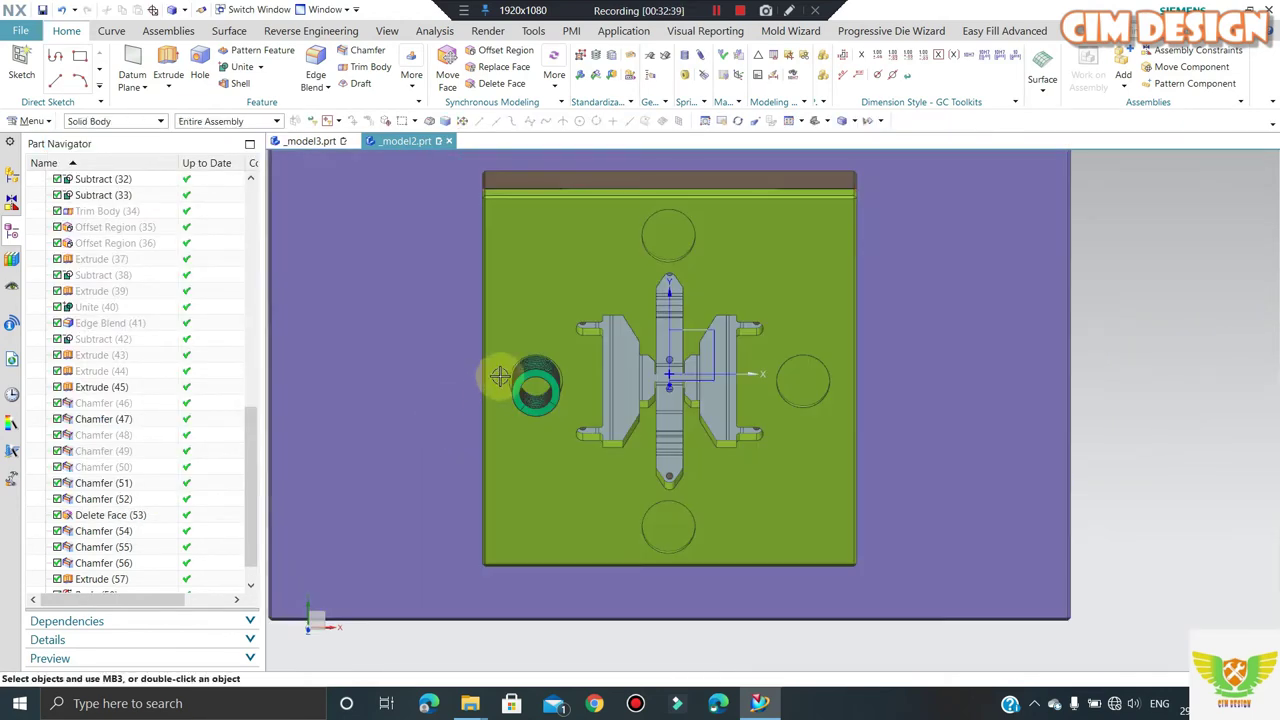
scroll(650, 371, up, 3)
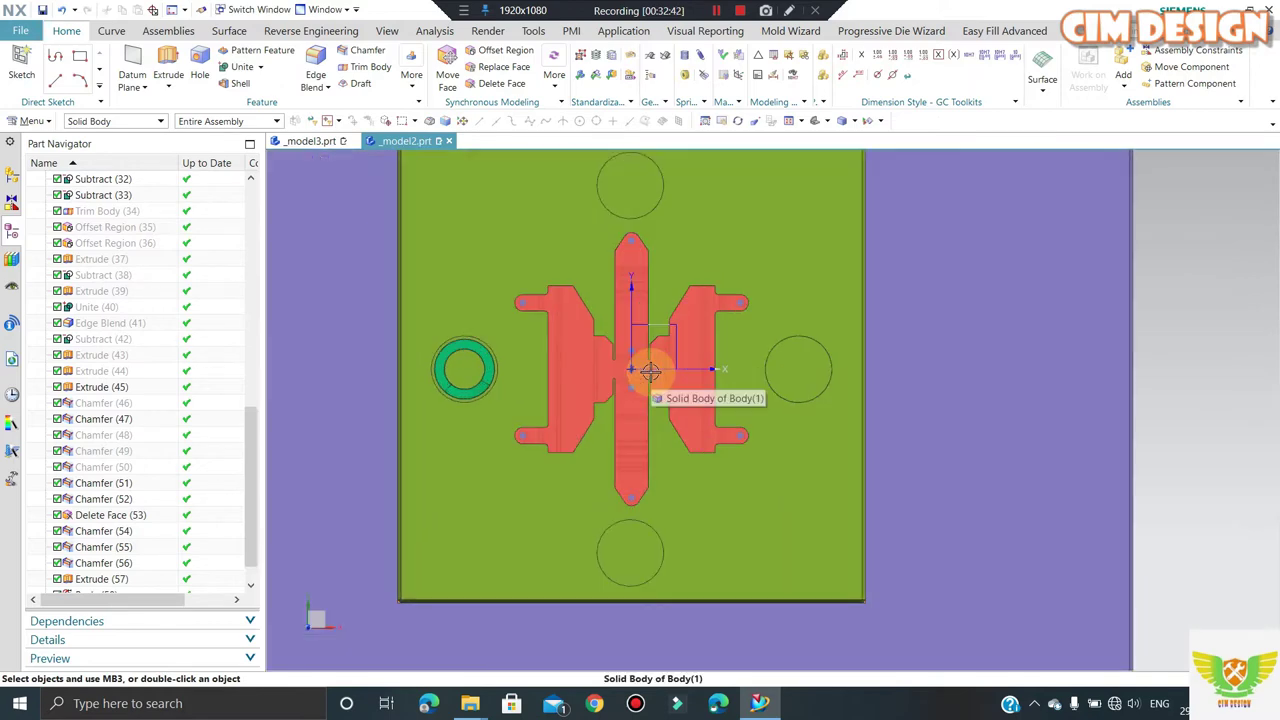
scroll(563, 409, down, 3)
scroll(620, 385, up, 1)
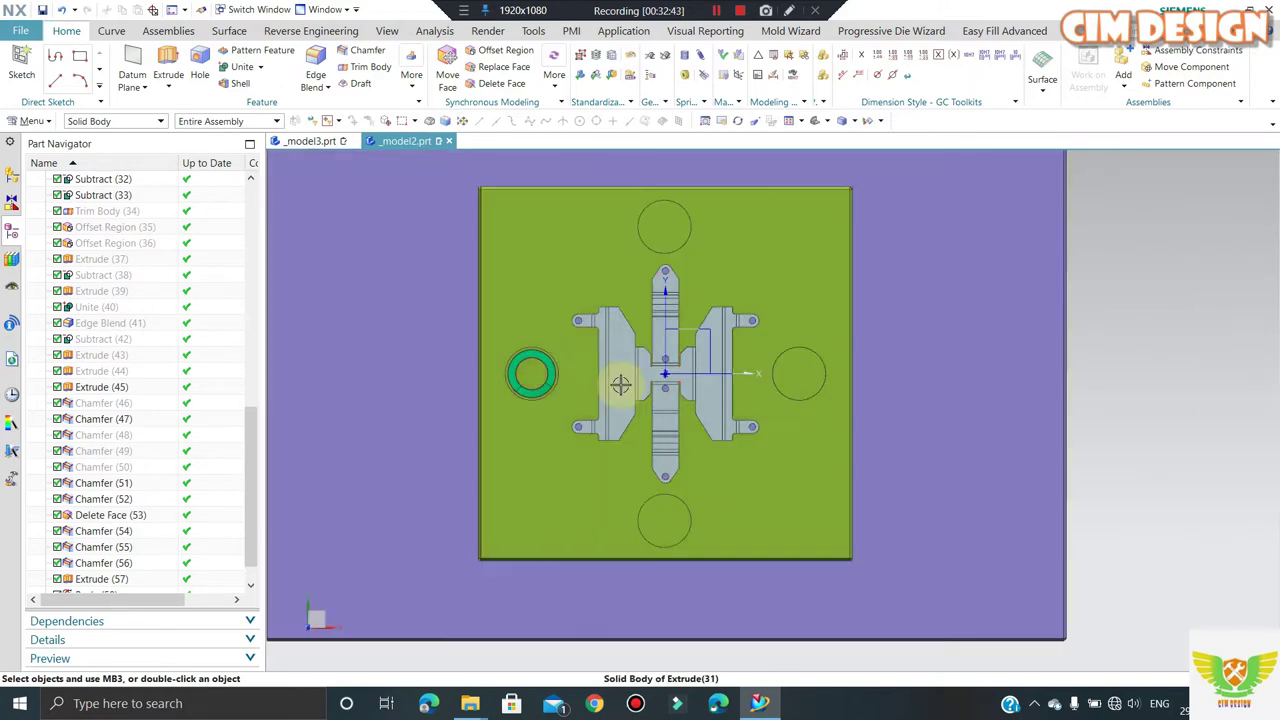
click(411, 80)
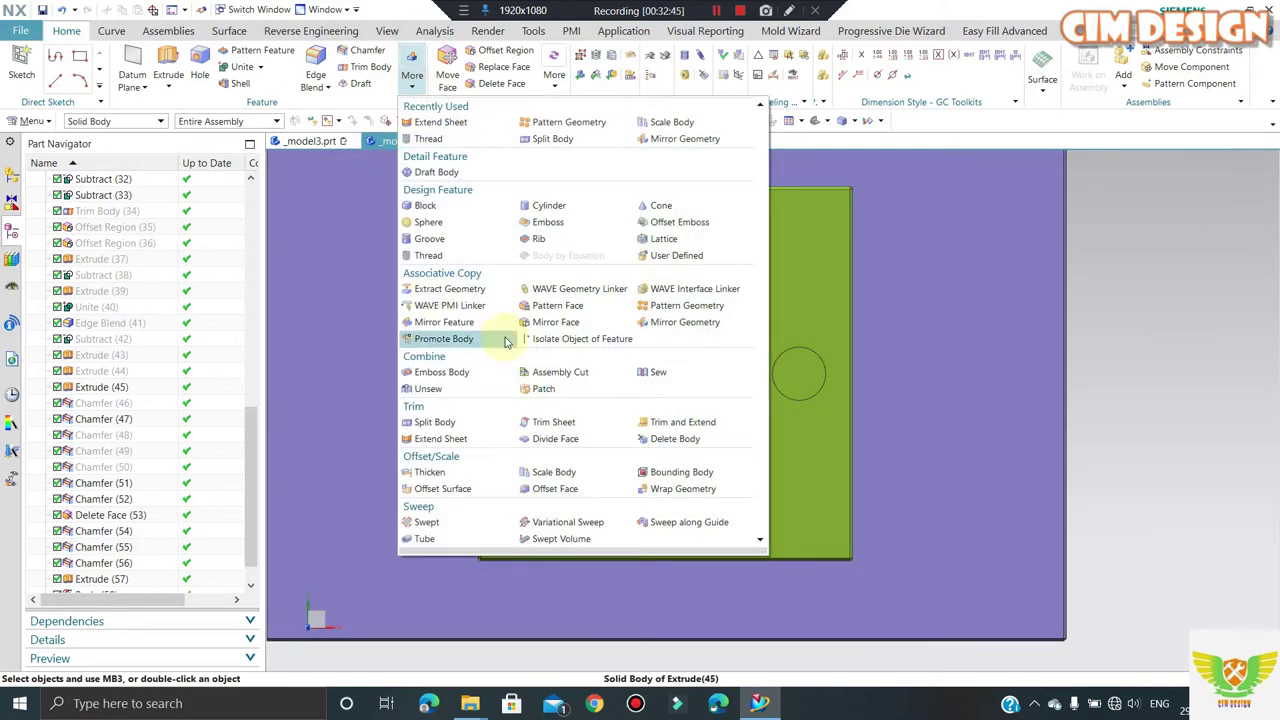
click(673, 322)
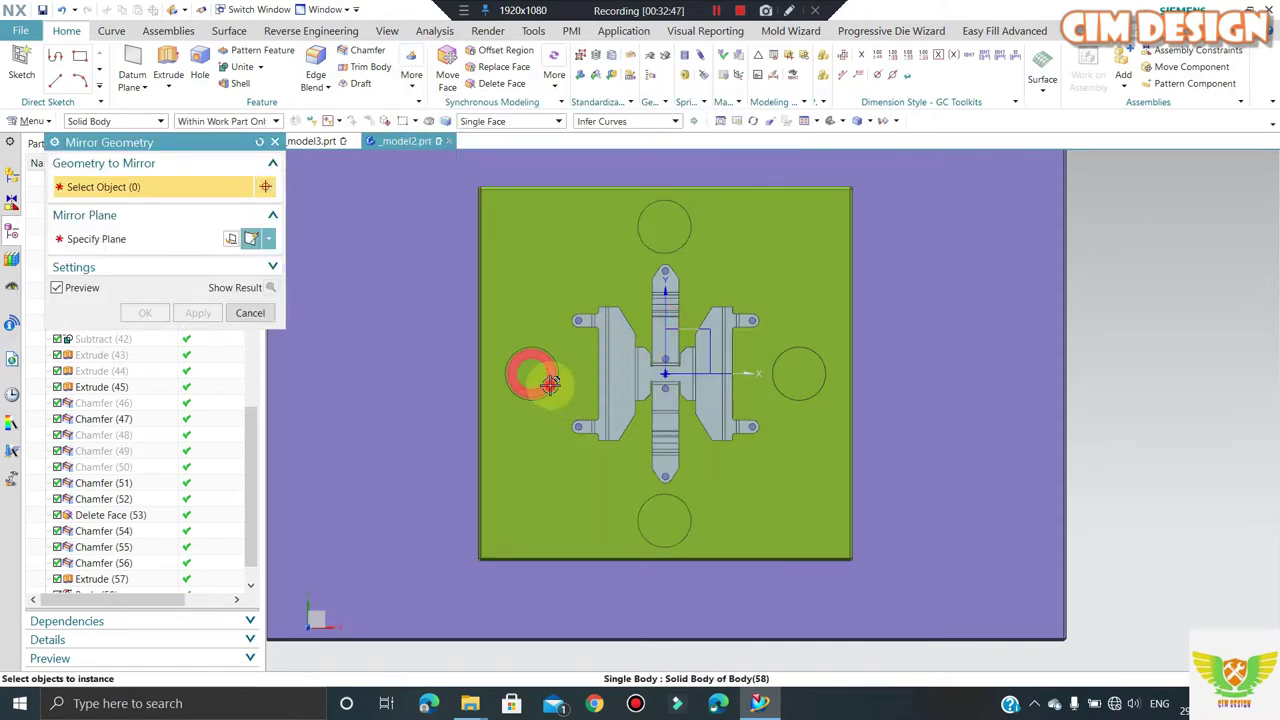
click(140, 246)
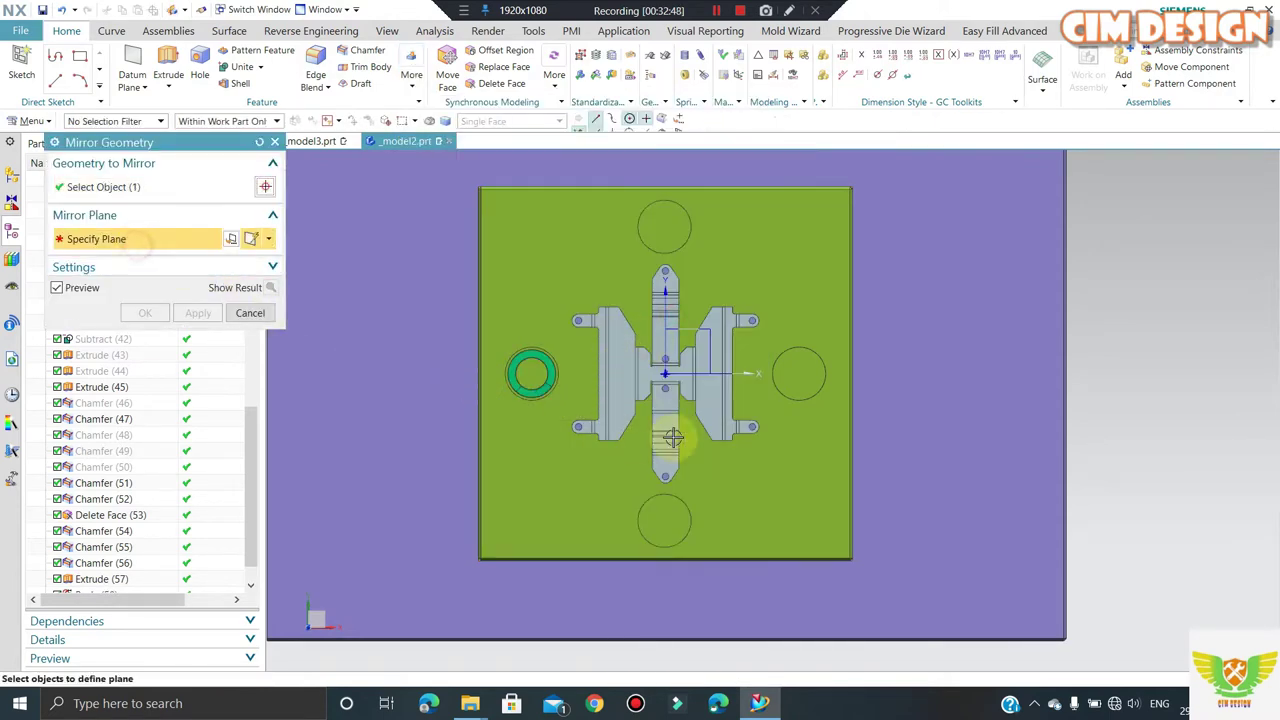
click(666, 345)
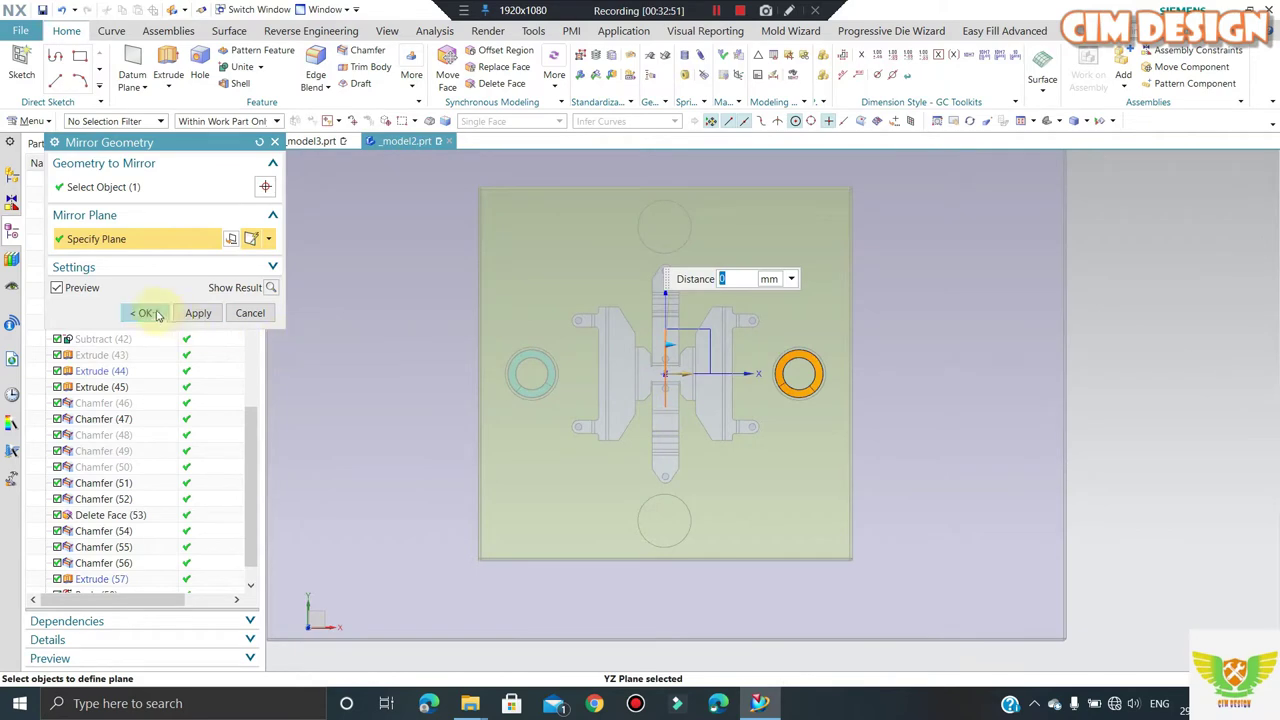
click(155, 314)
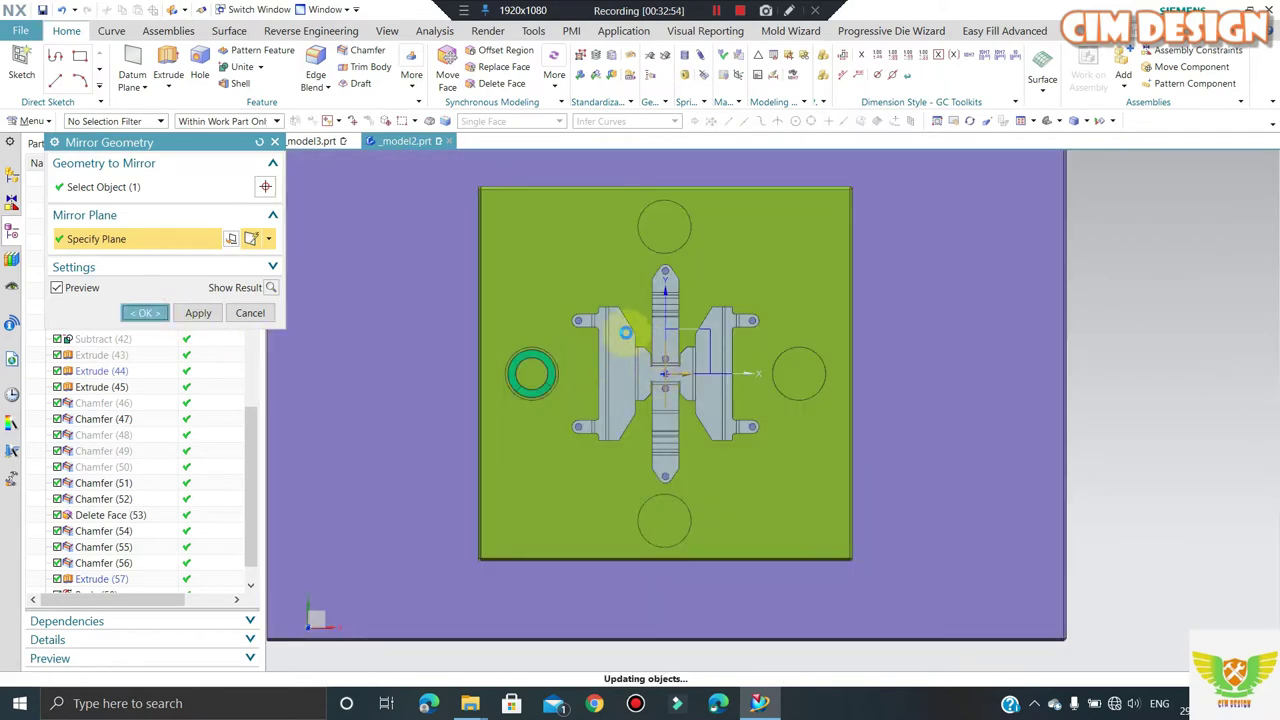
mouse_move(563, 329)
middle_down()
mouse_move(680, 205)
mouse_move(702, 410)
middle_up()
- Copy the left spring ring, rotated 90° about an axis through the part origin
key(F8)
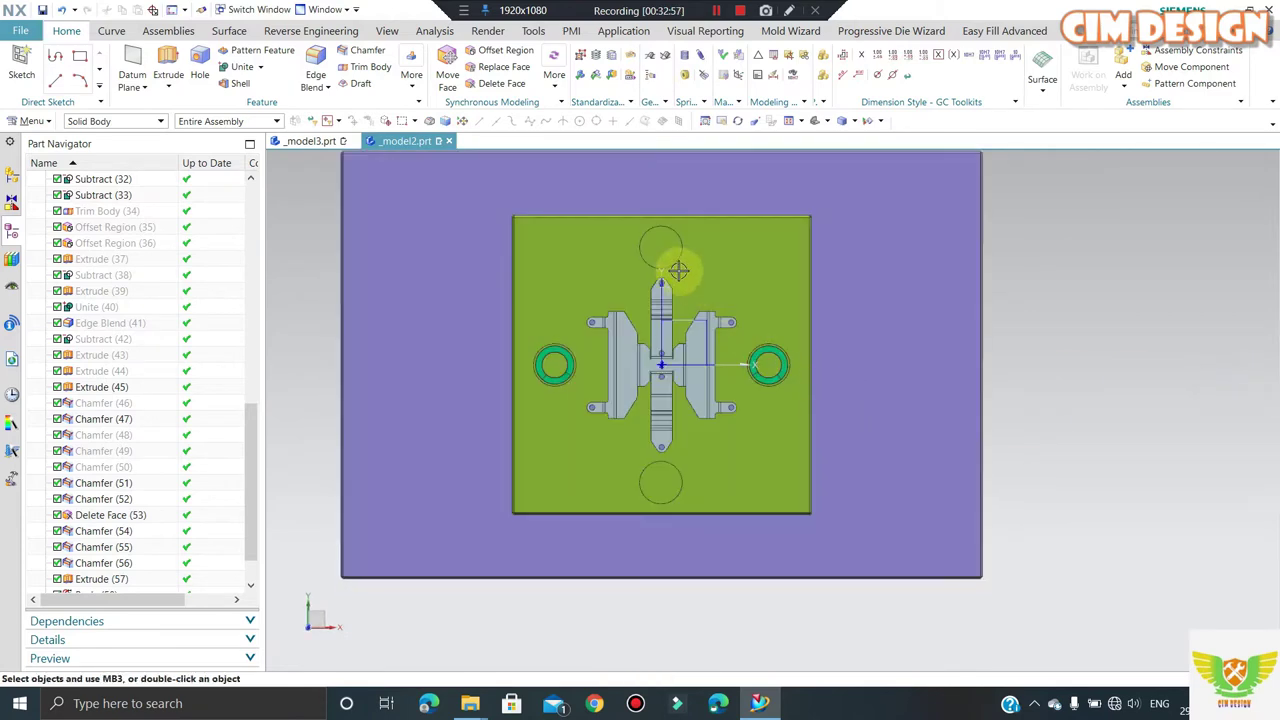
scroll(677, 266, up, 3)
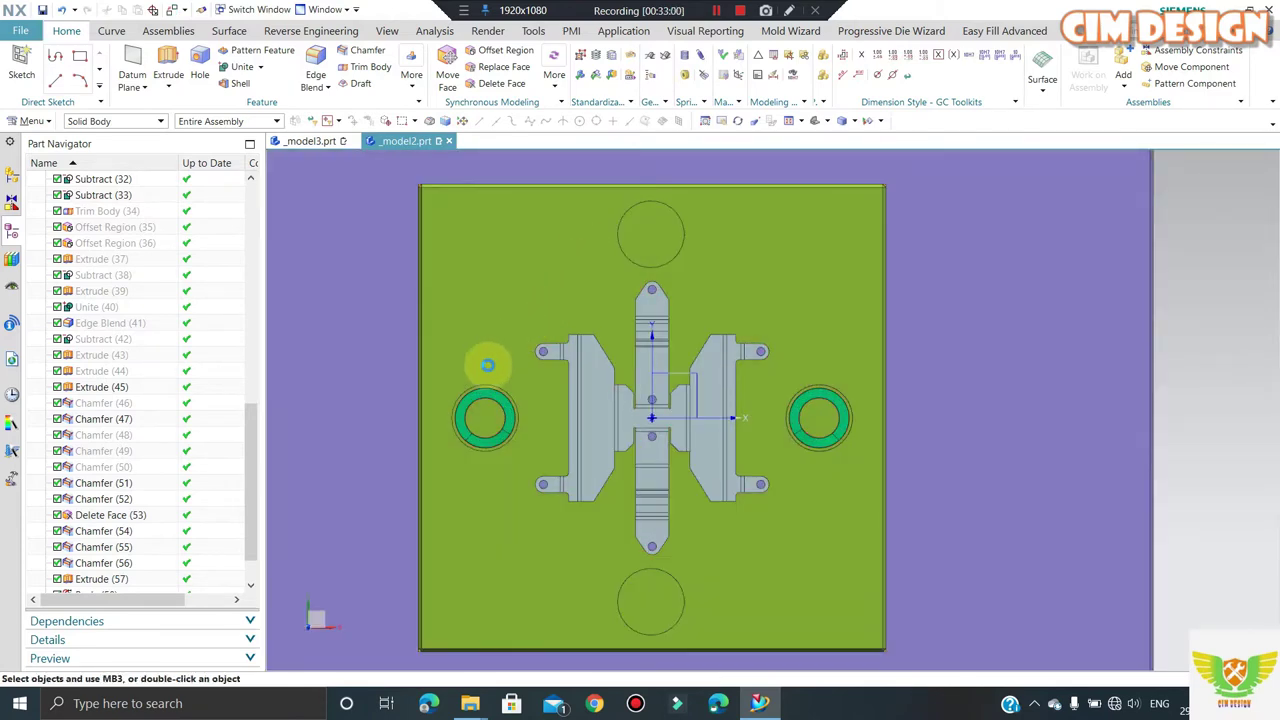
key(ctrl+t)
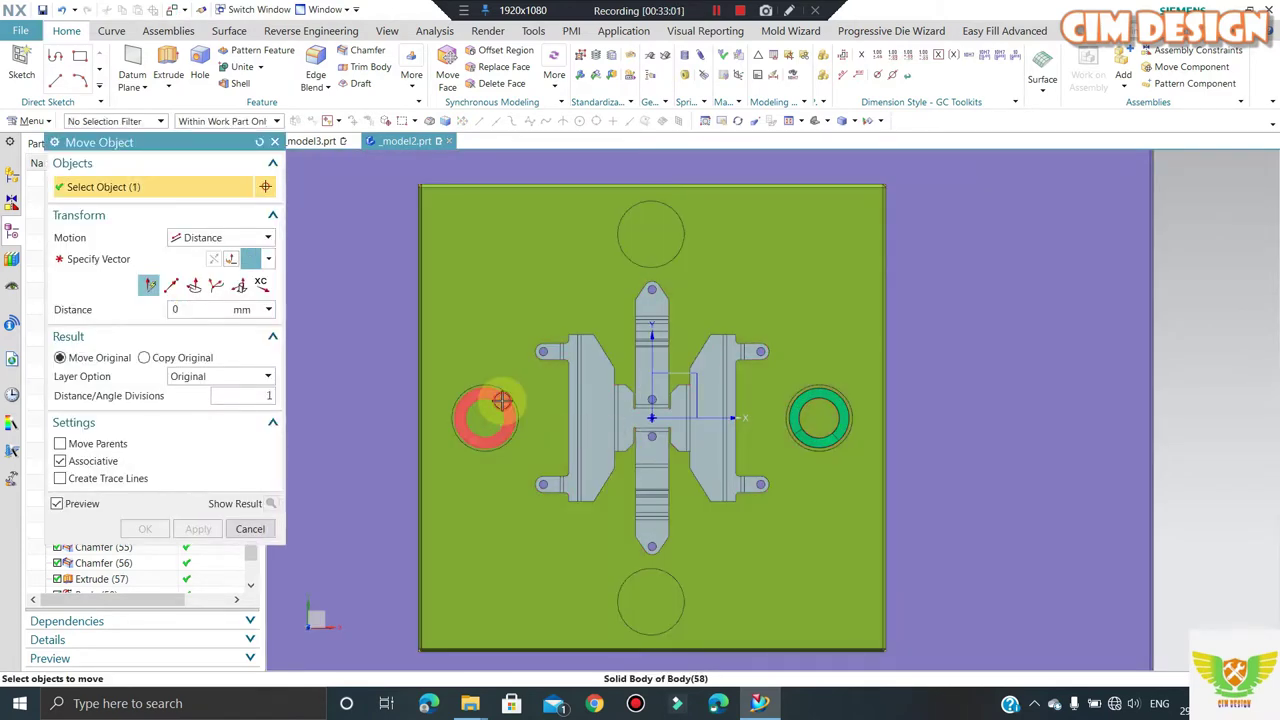
click(501, 400)
click(143, 357)
click(220, 237)
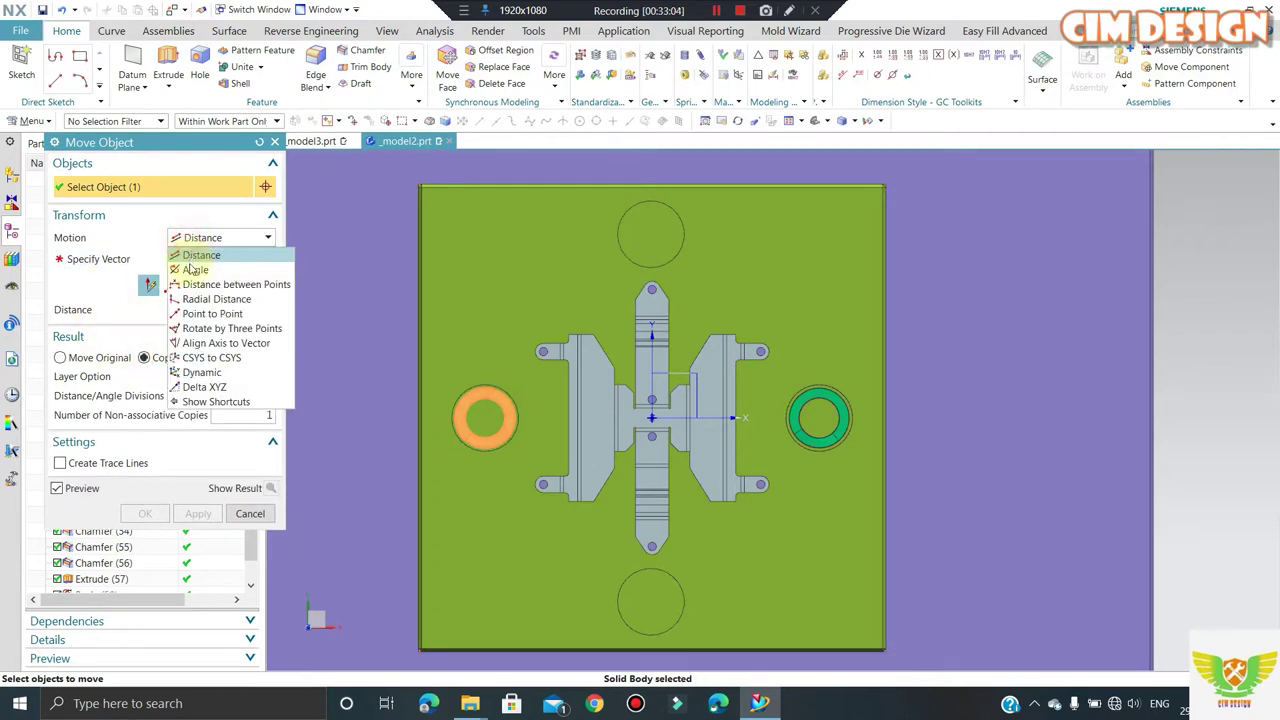
click(200, 262)
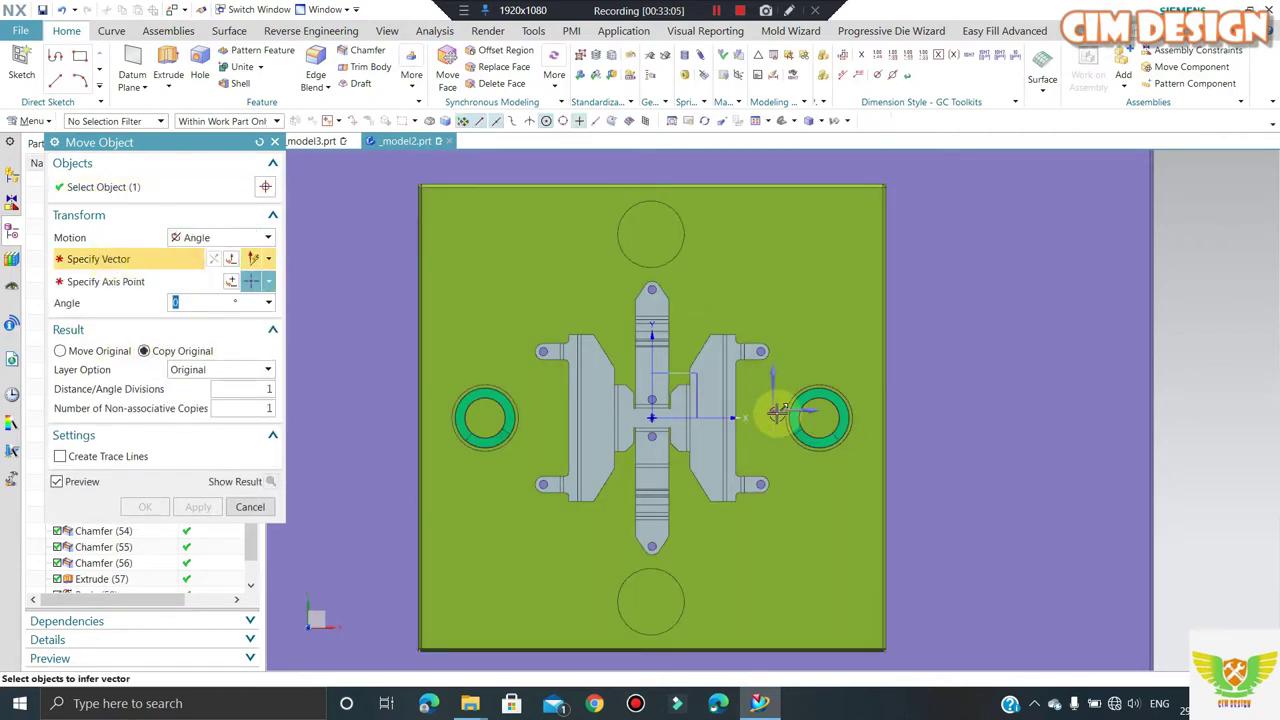
click(573, 383)
click(230, 282)
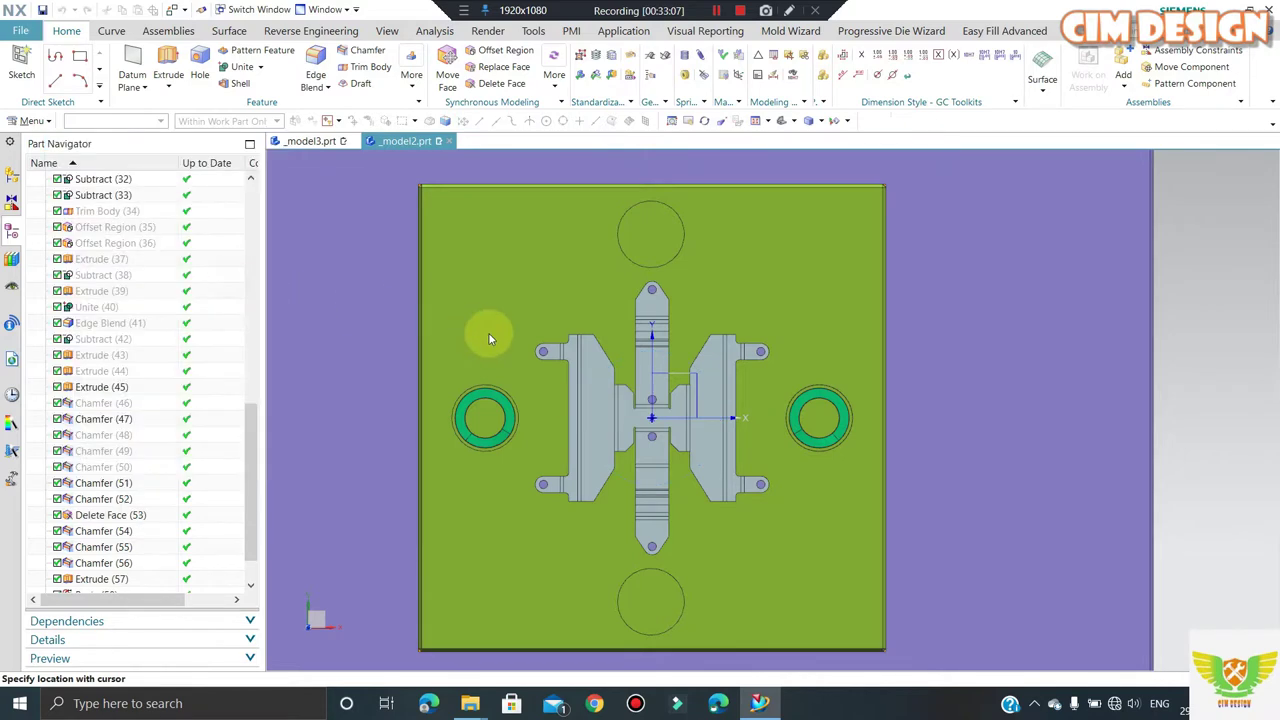
click(439, 351)
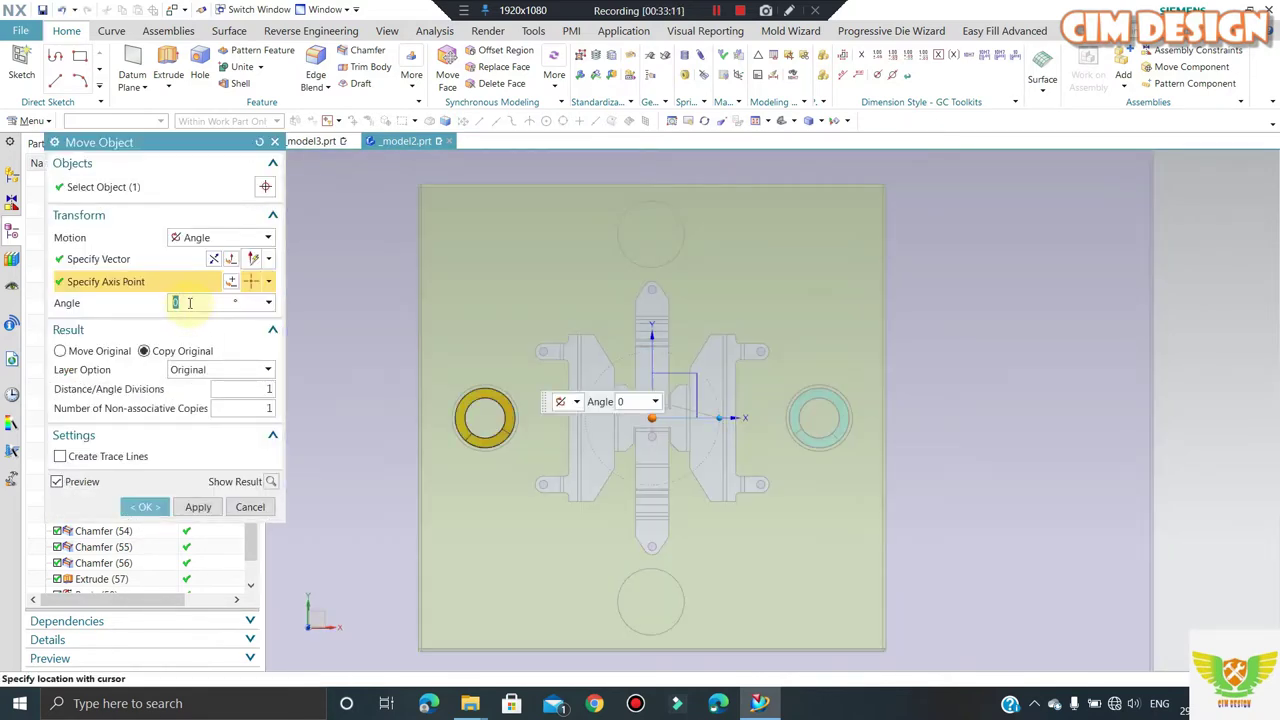
text(90)
key(Return)
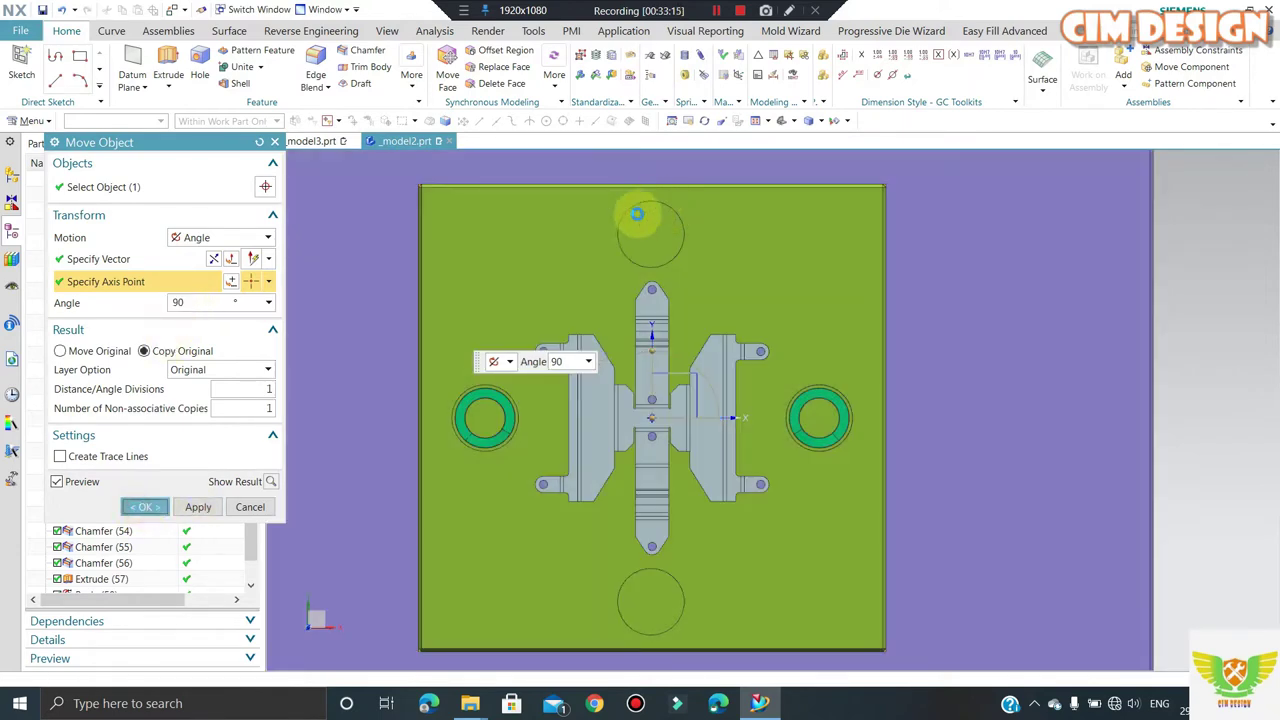
- Move the bottom spring ring itself 10 mm along the Y axis, without copying
scroll(630, 560, up, 3)
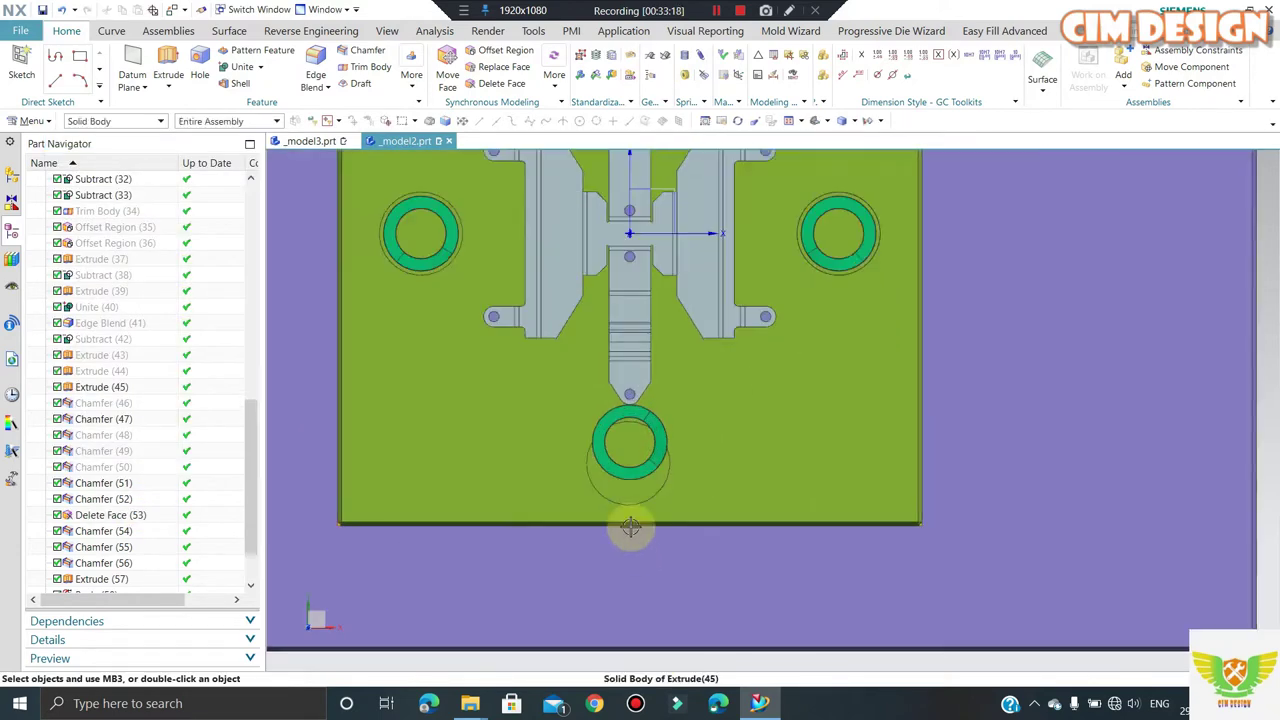
scroll(628, 515, up, 2)
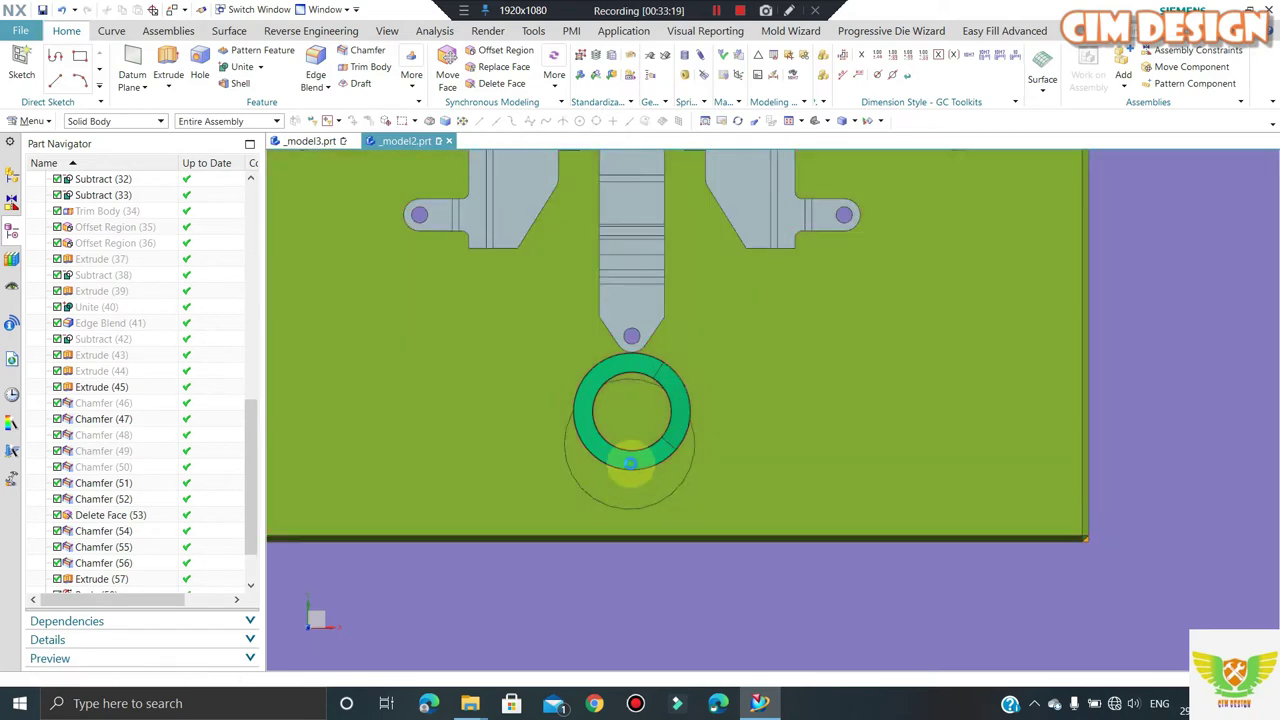
key(ctrl+t)
click(630, 462)
click(190, 237)
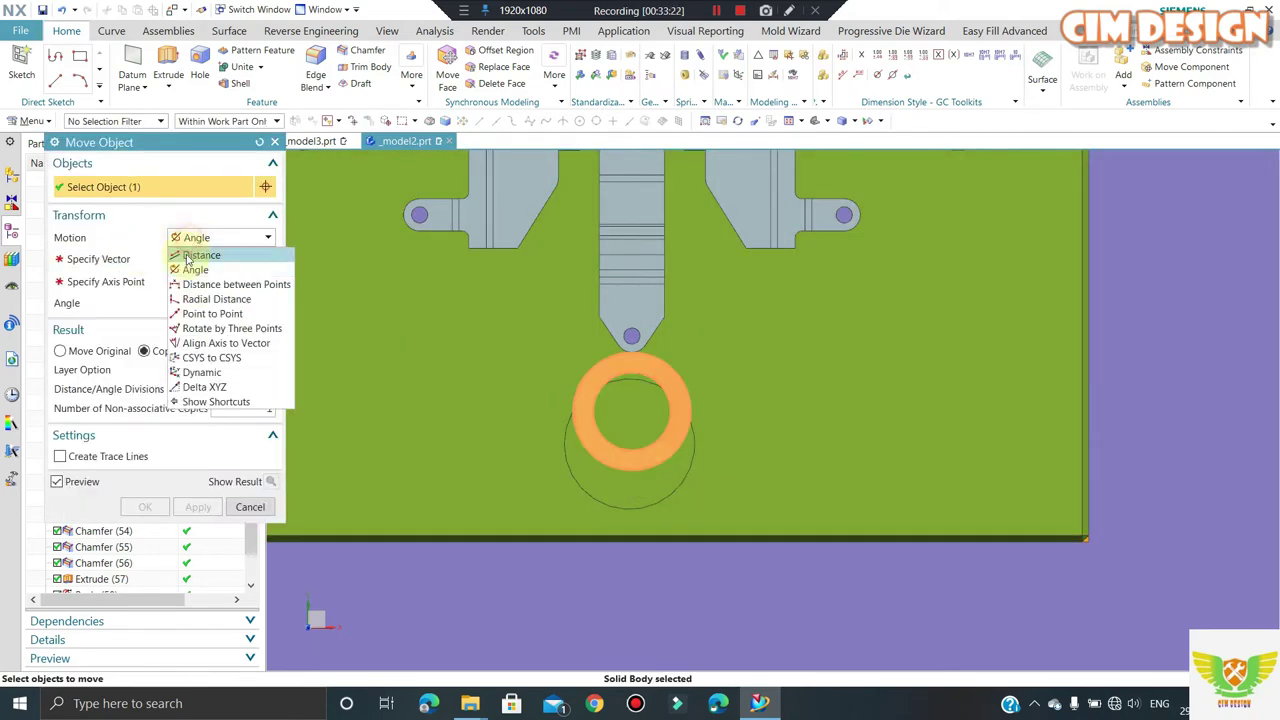
click(195, 255)
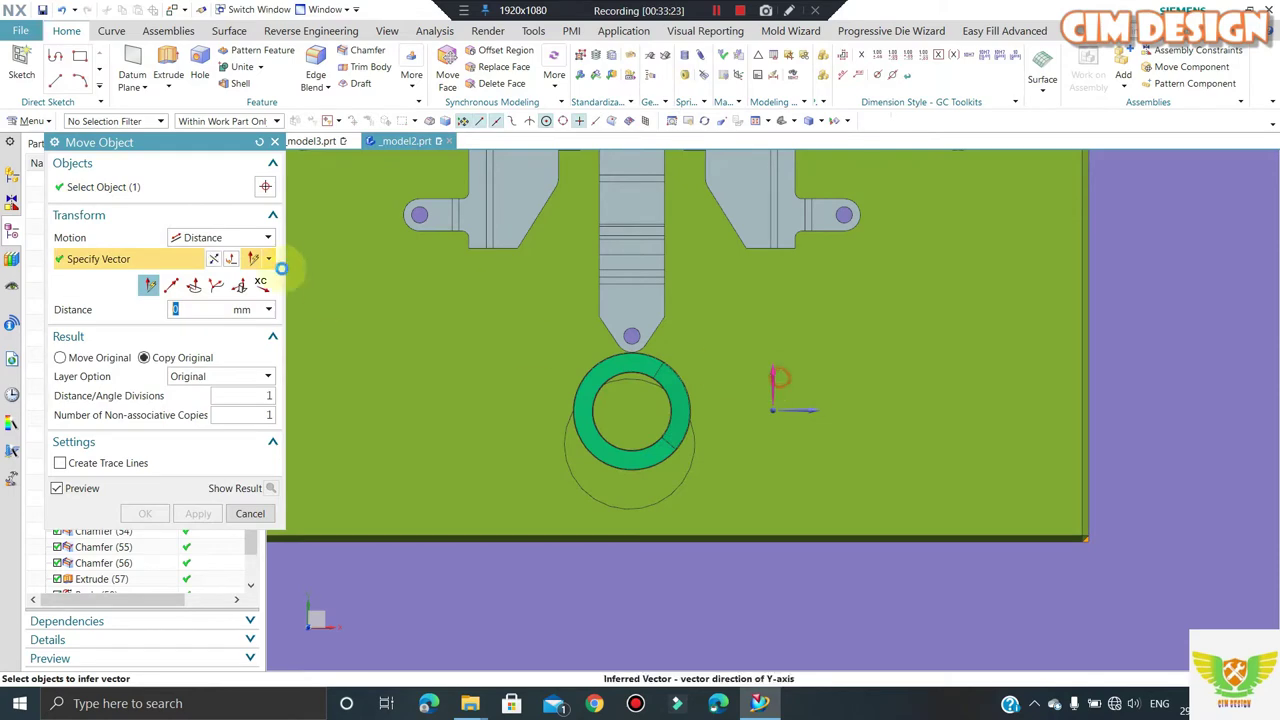
click(213, 258)
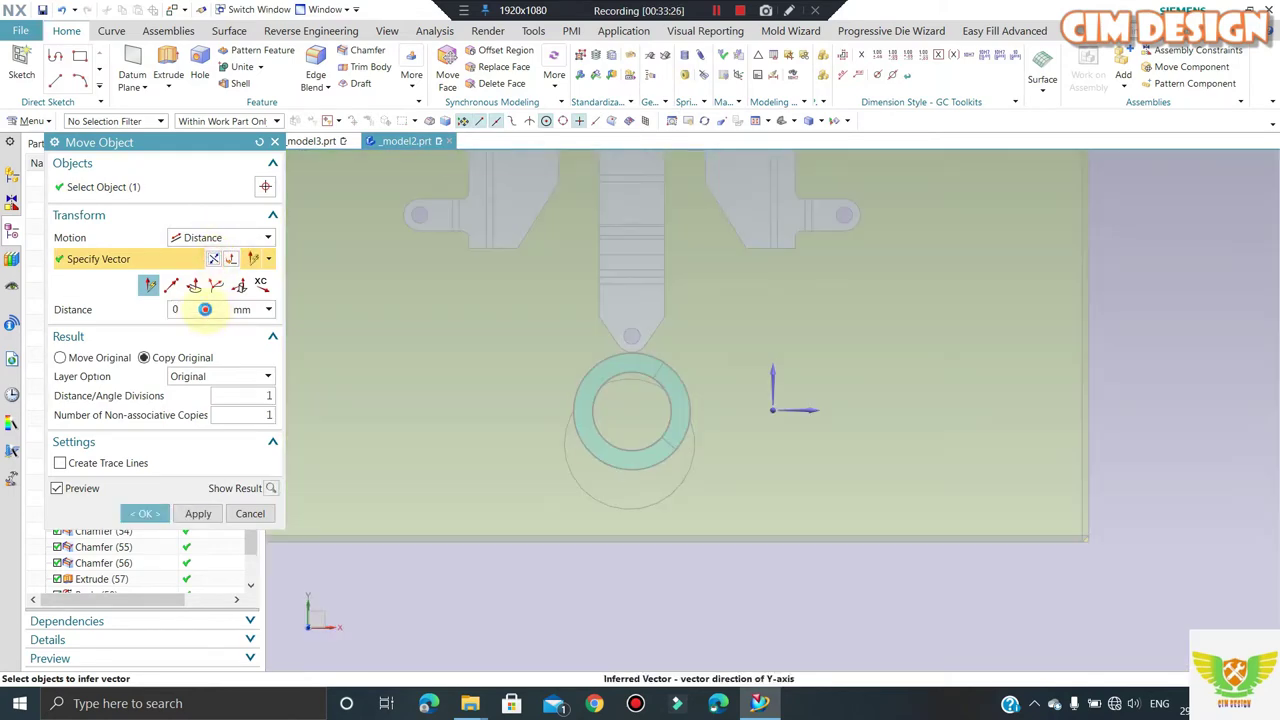
click(205, 309)
click(61, 358)
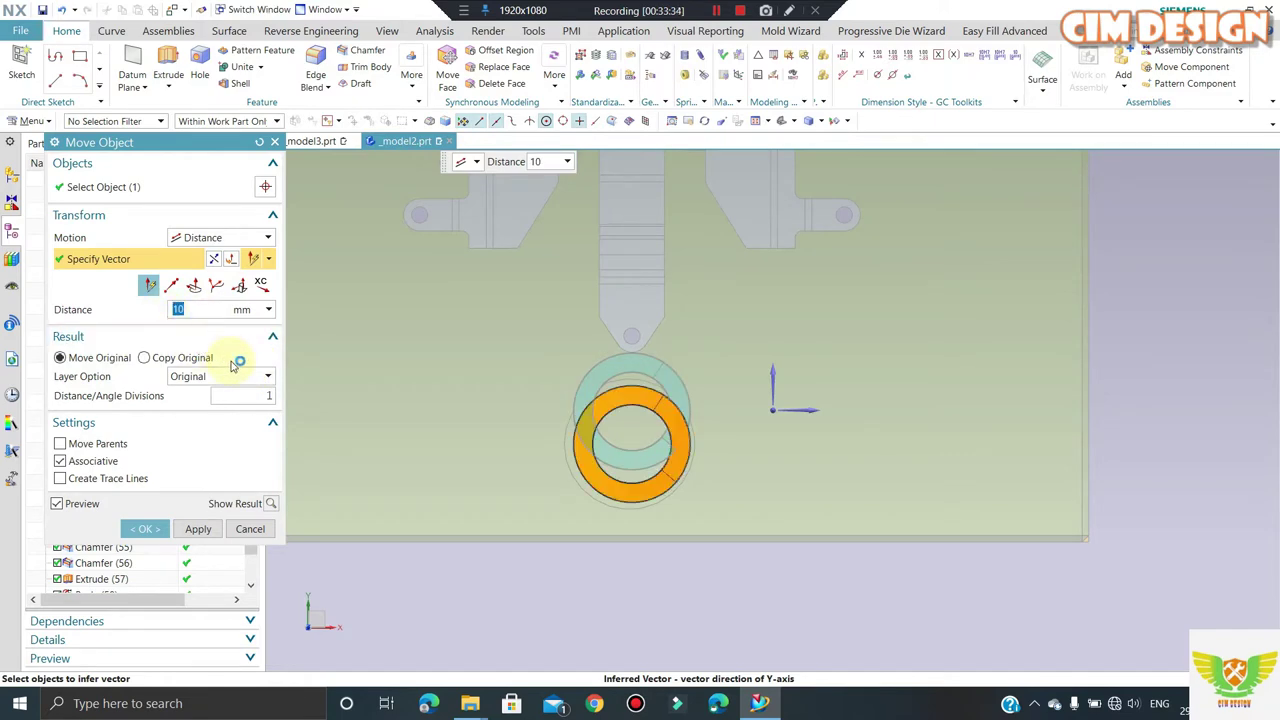
click(145, 529)
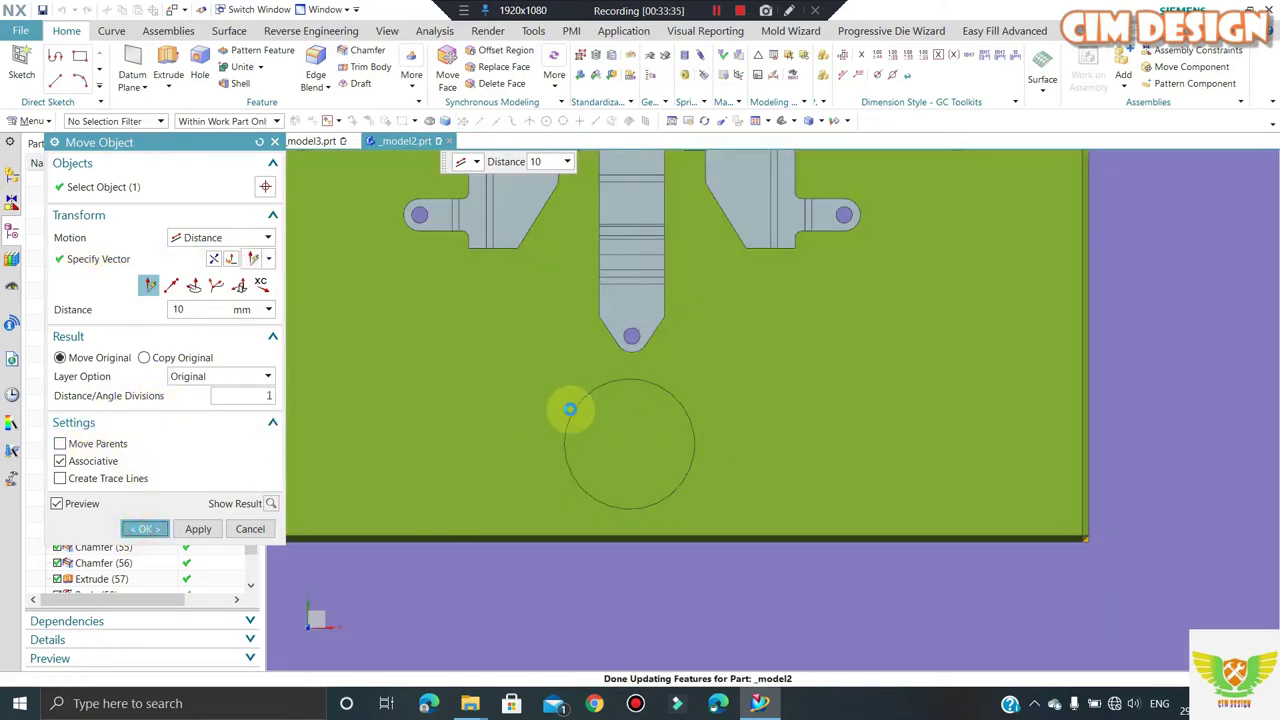
scroll(611, 434, down, 1)
scroll(640, 360, down, 3)
- Open the sketch behind Extrude (57) for editing
scroll(621, 444, up, 4)
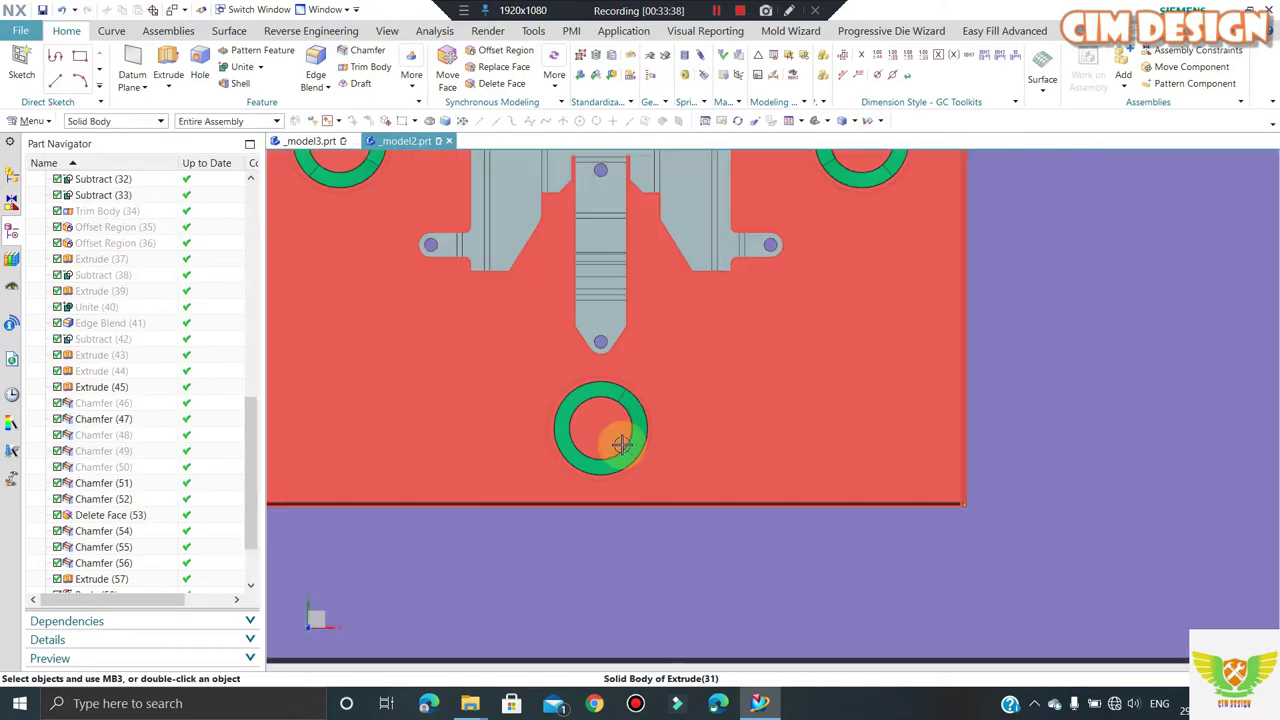
scroll(640, 420, up, 3)
scroll(680, 389, up, 2)
scroll(660, 440, down, 5)
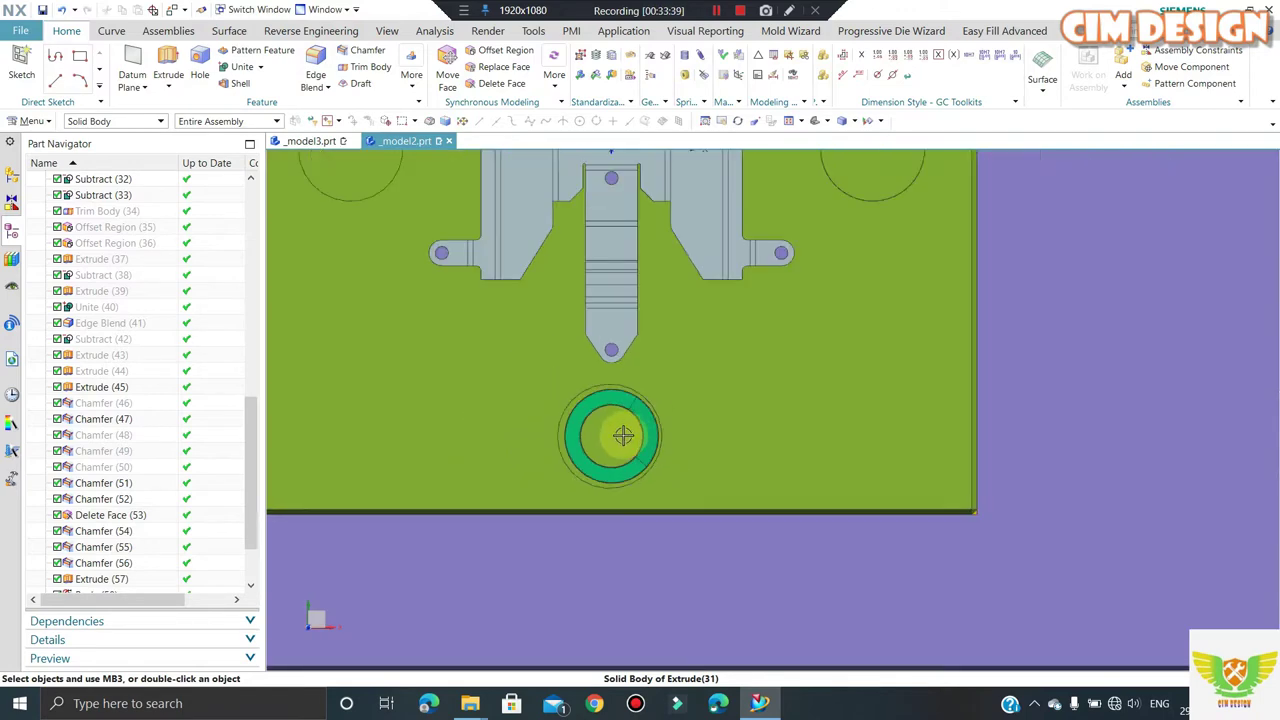
scroll(635, 300, down, 2)
scroll(630, 190, up, 3)
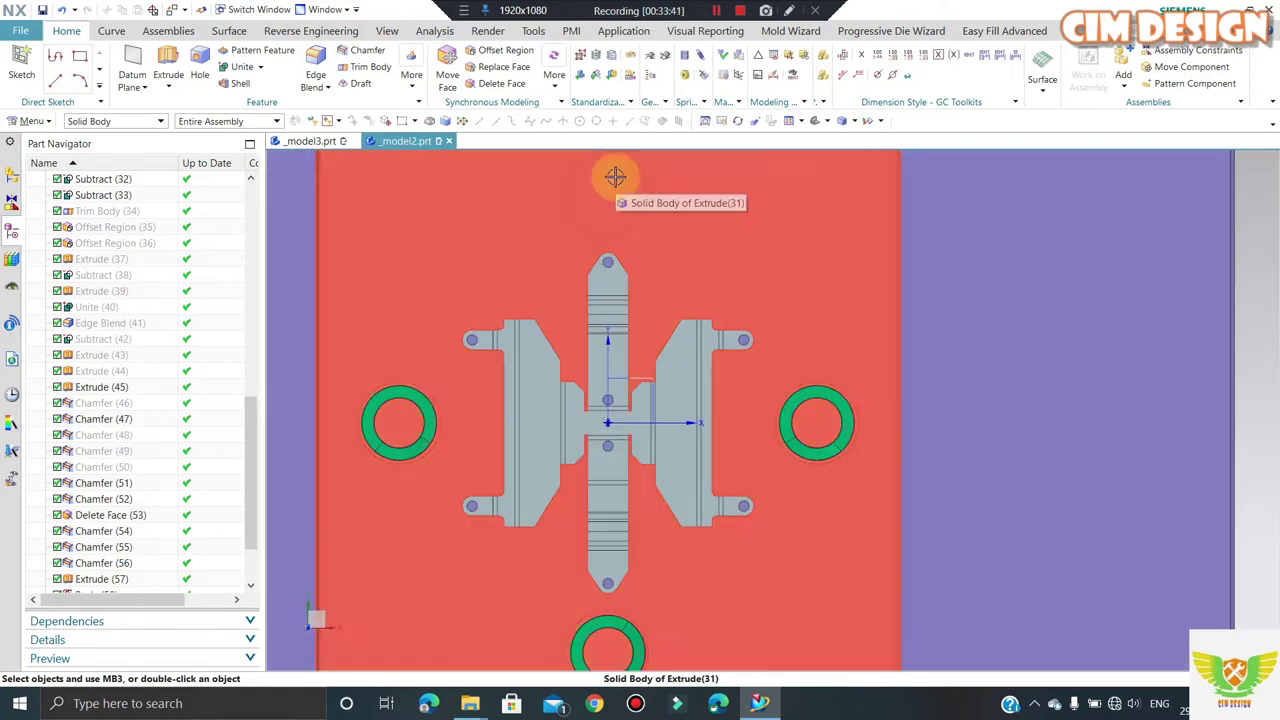
scroll(451, 489, up, 2)
scroll(475, 400, down, 7)
scroll(138, 532, down, 2)
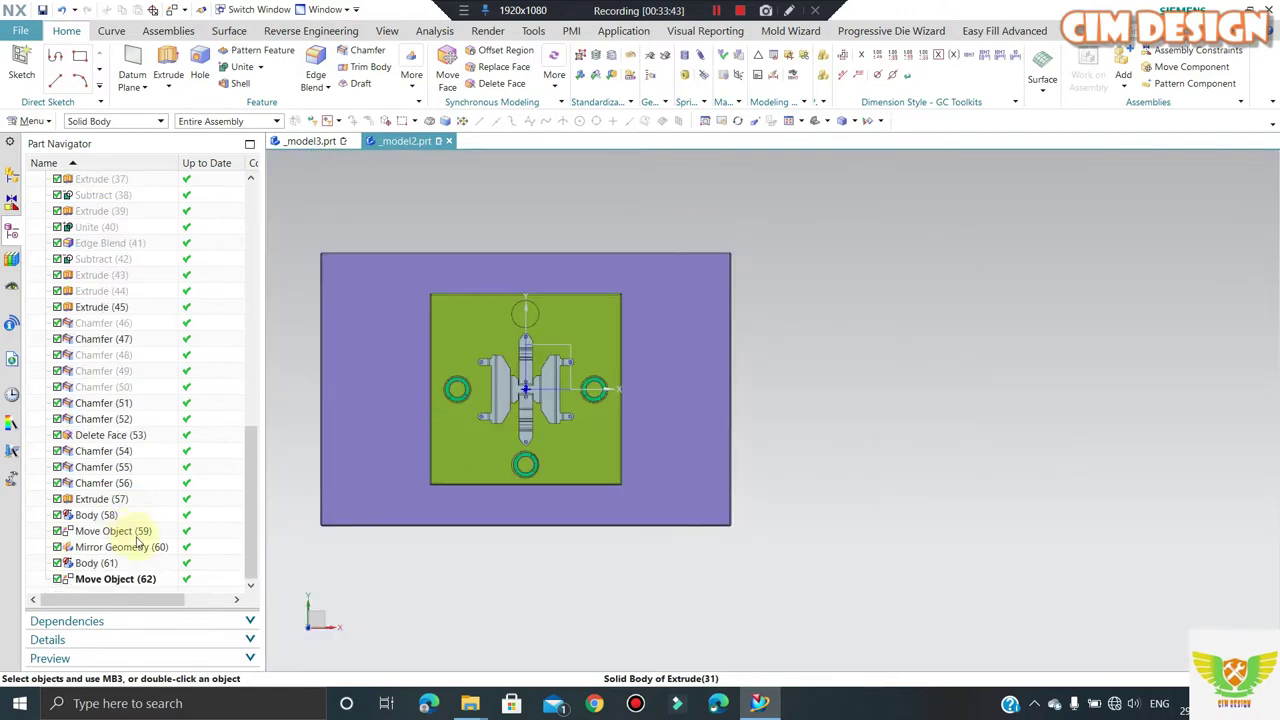
right_click(95, 499)
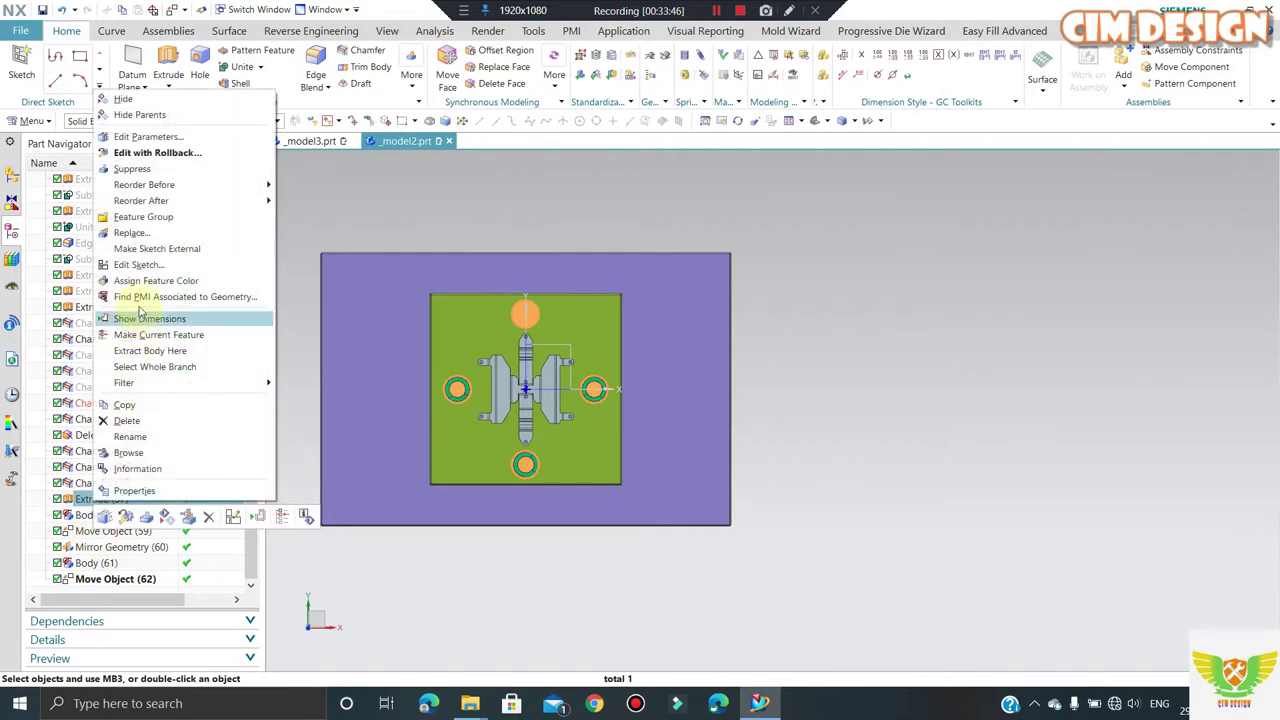
click(126, 266)
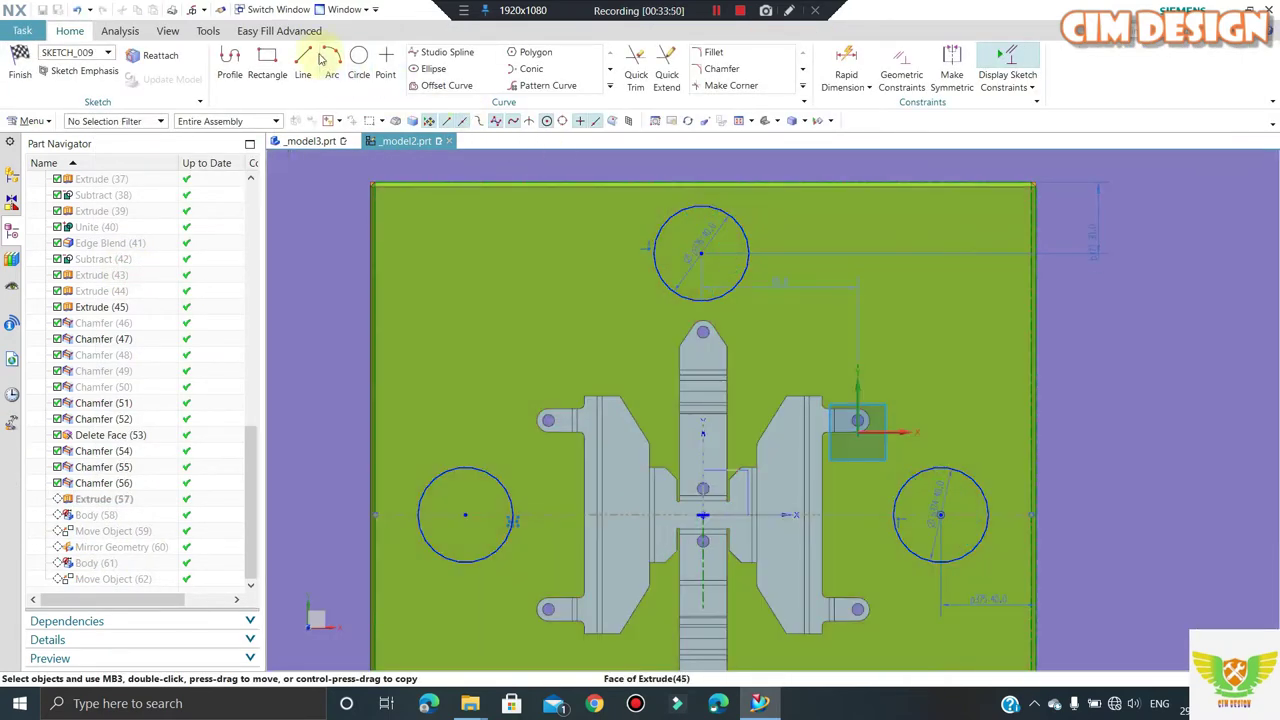
- Dimension the top circle to the vertical centreline, then finish the sketch
click(846, 64)
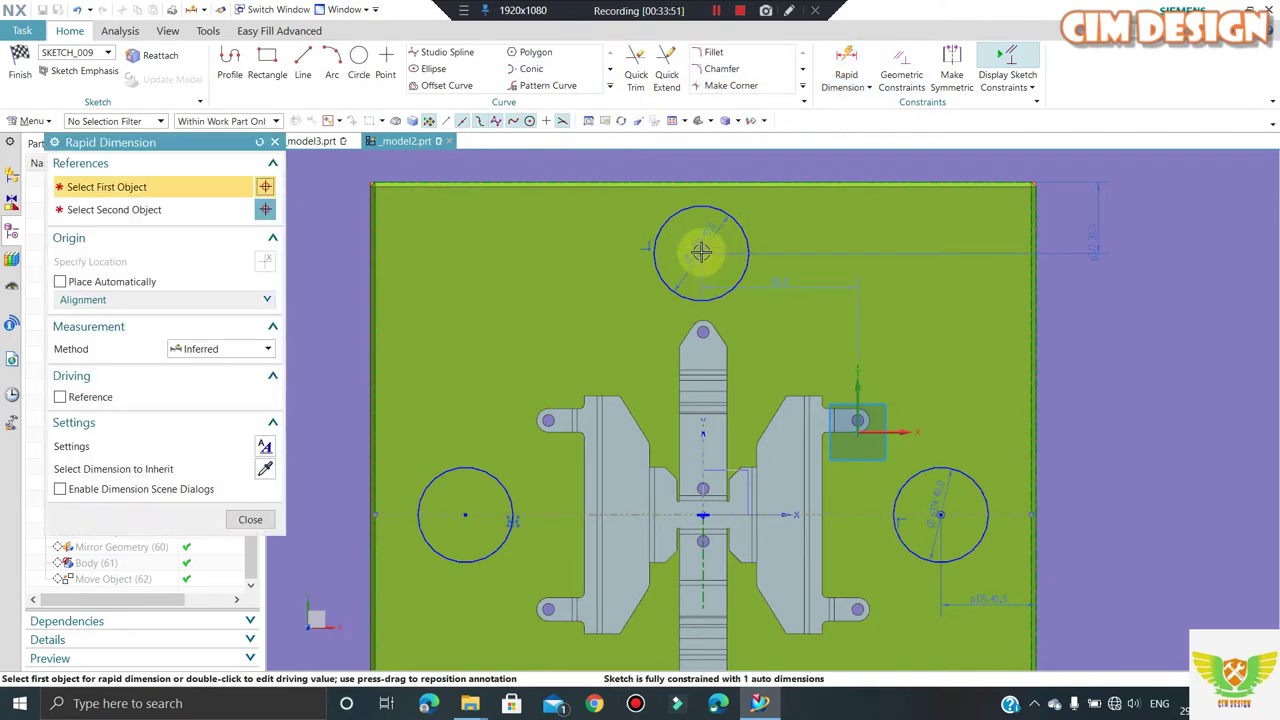
click(701, 299)
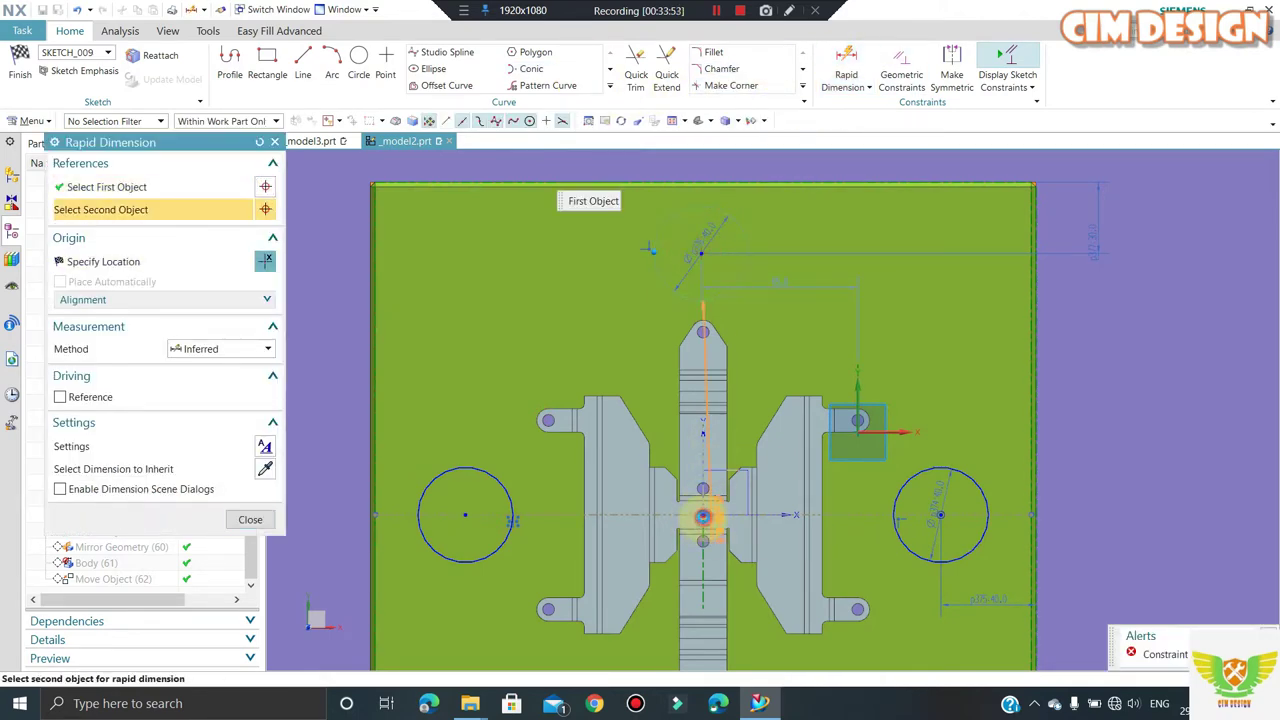
click(701, 300)
scroll(700, 175, up, 3)
scroll(709, 214, up, 3)
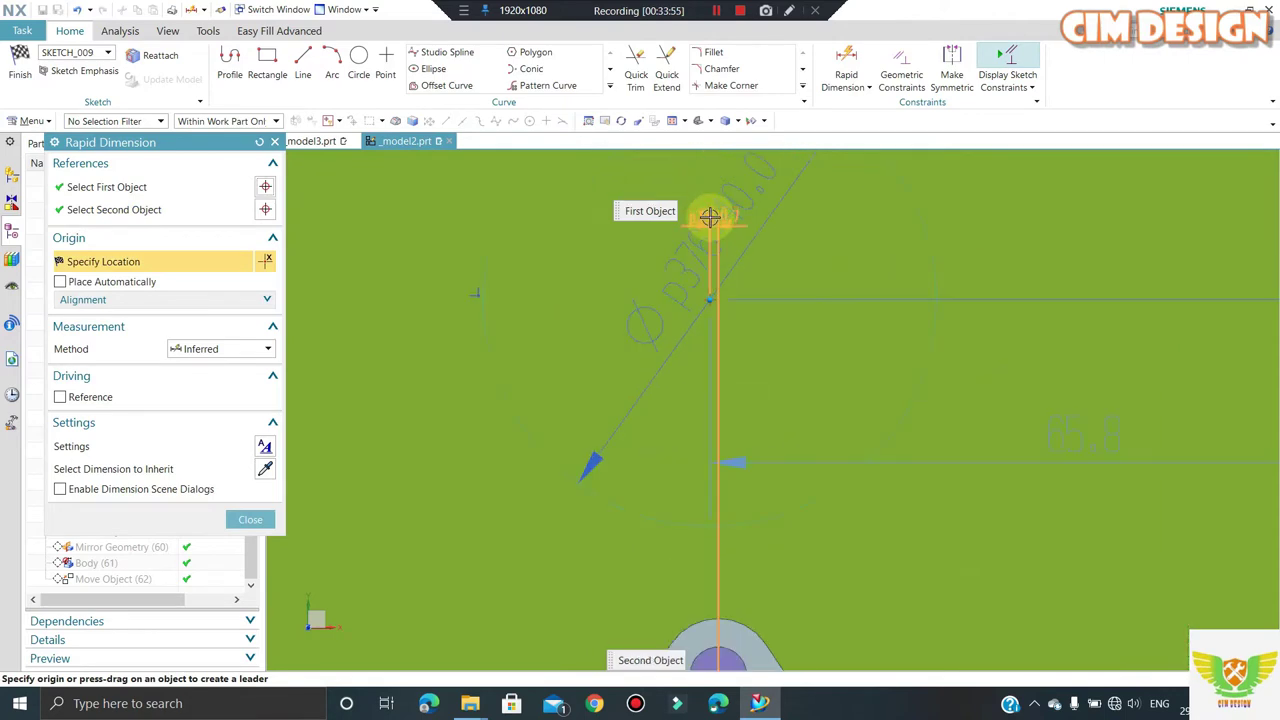
scroll(712, 207, up, 2)
click(712, 207)
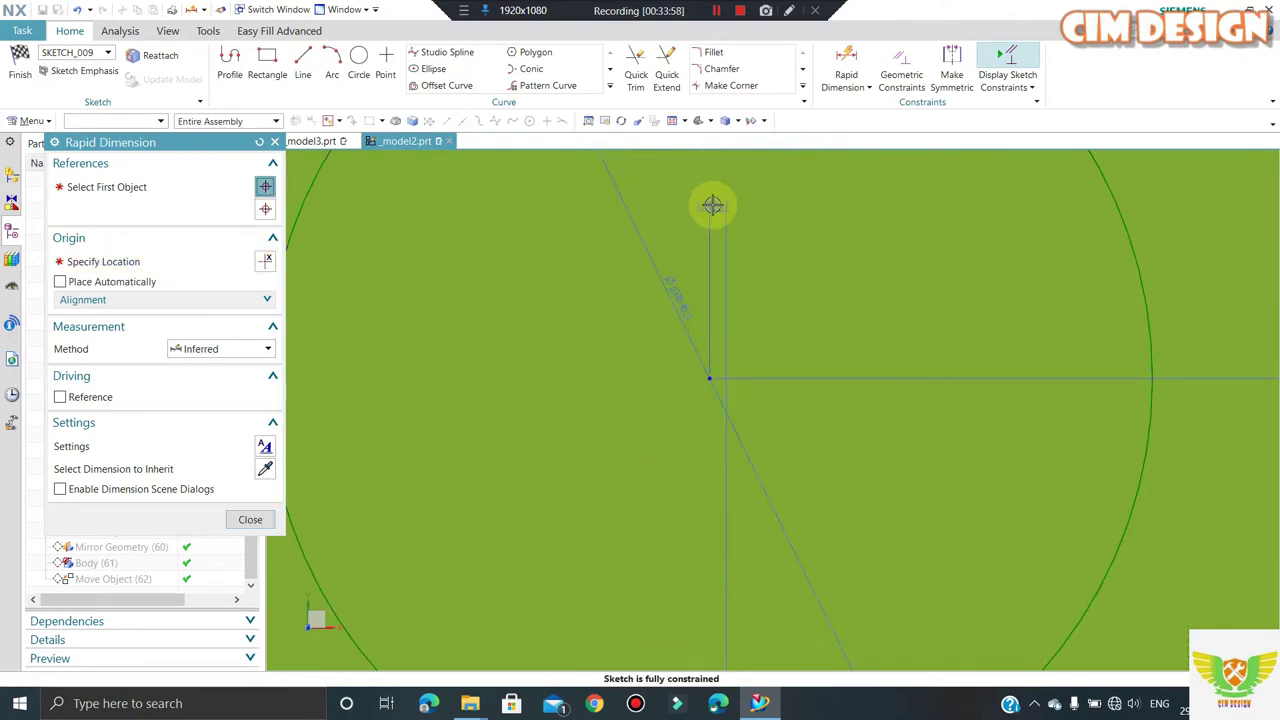
click(250, 519)
click(19, 68)
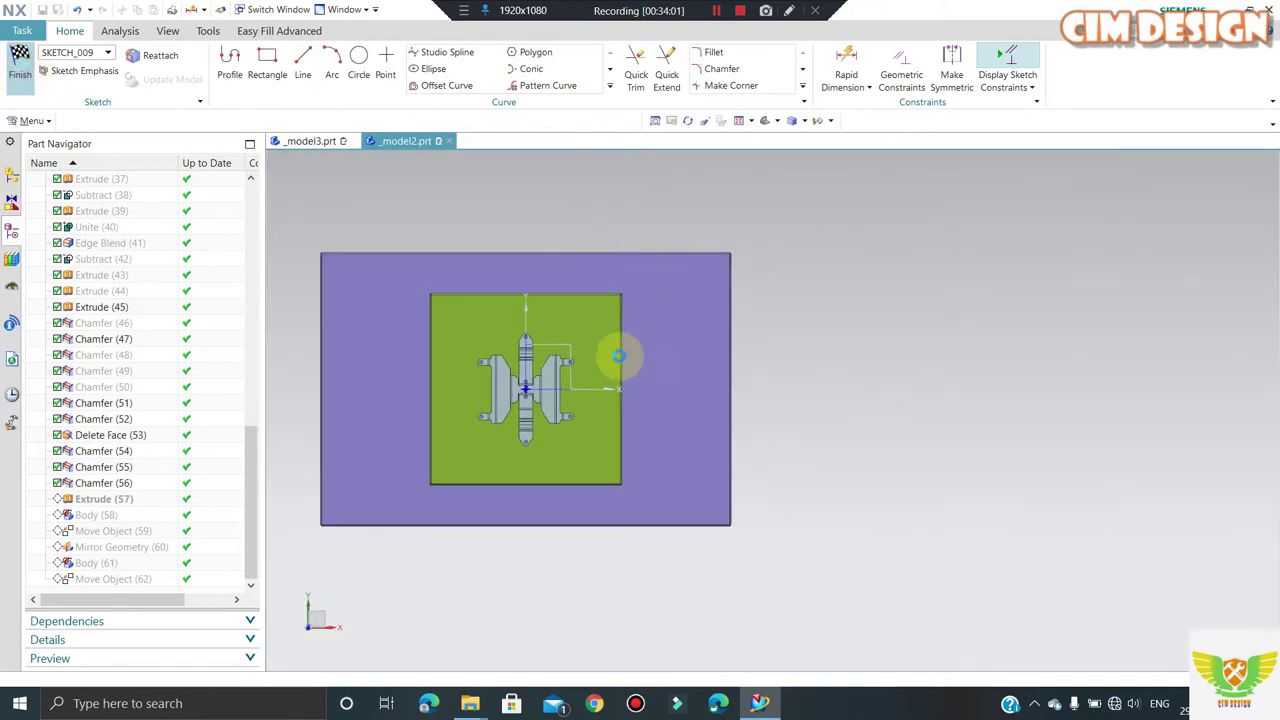
scroll(515, 425, up, 2)
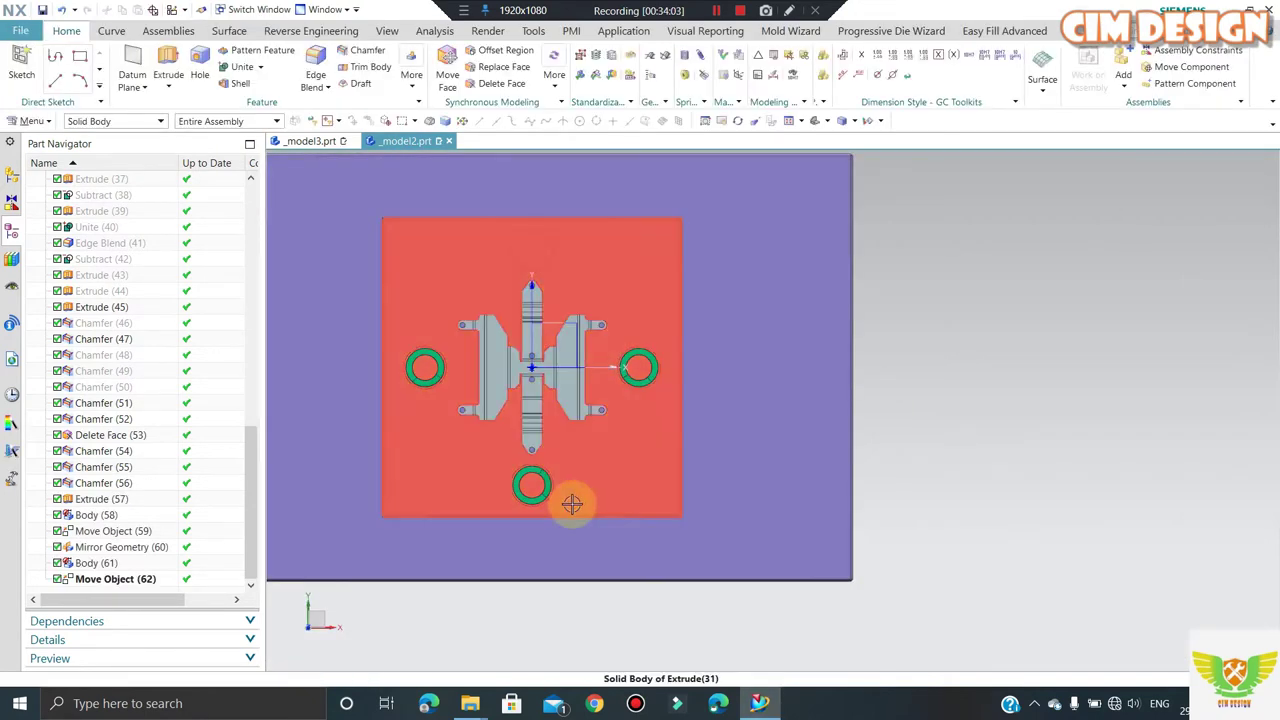
- Mirror the bottom spring ring across a plane through the part centre
scroll(561, 540, up, 1)
click(420, 73)
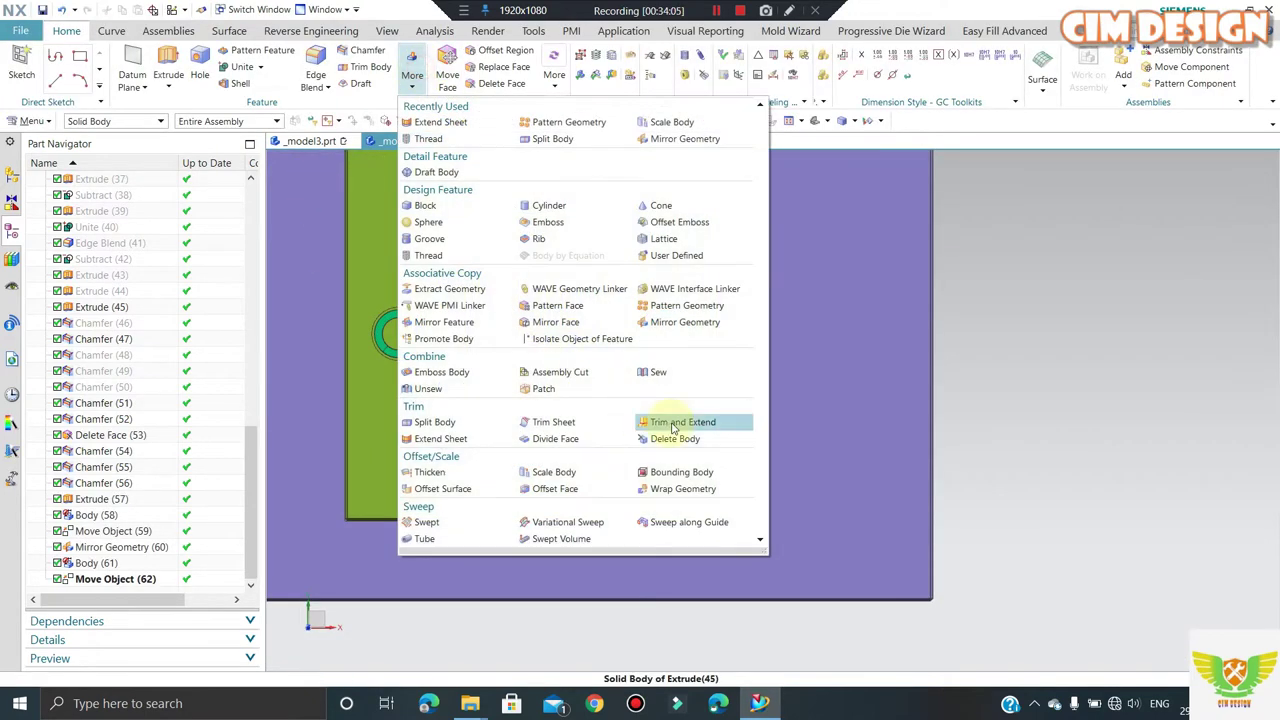
click(691, 316)
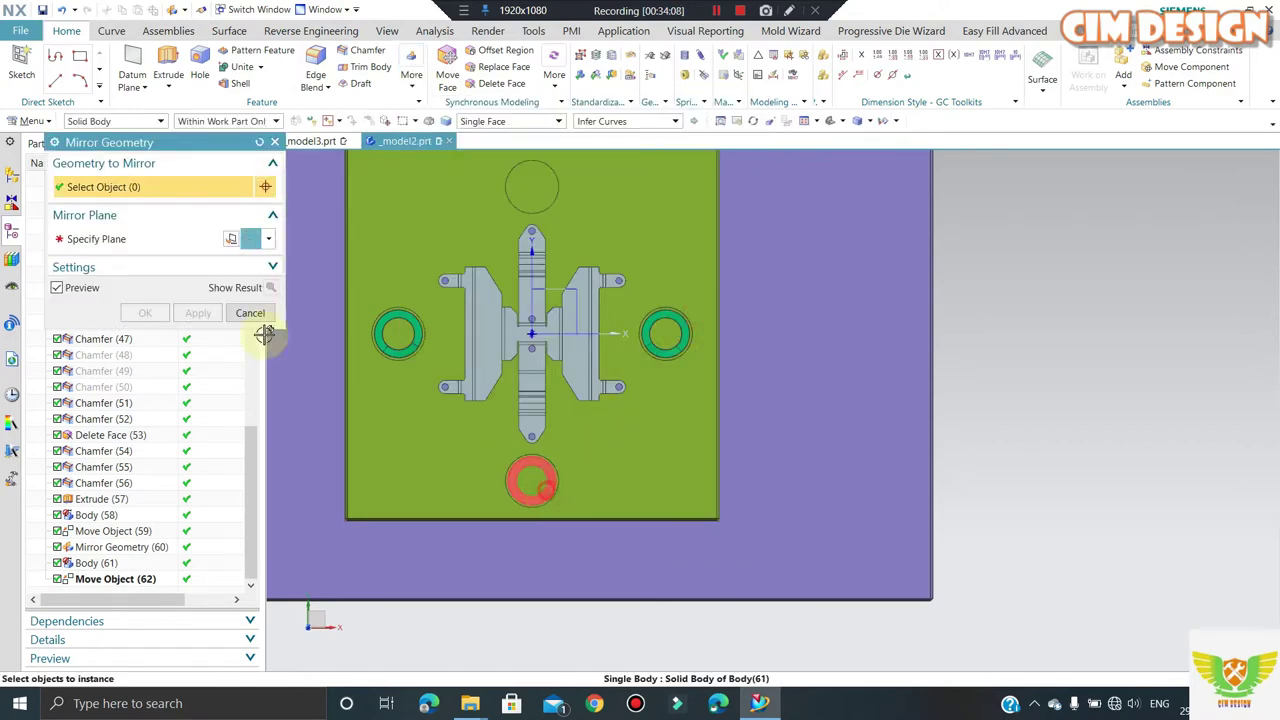
click(531, 481)
click(531, 333)
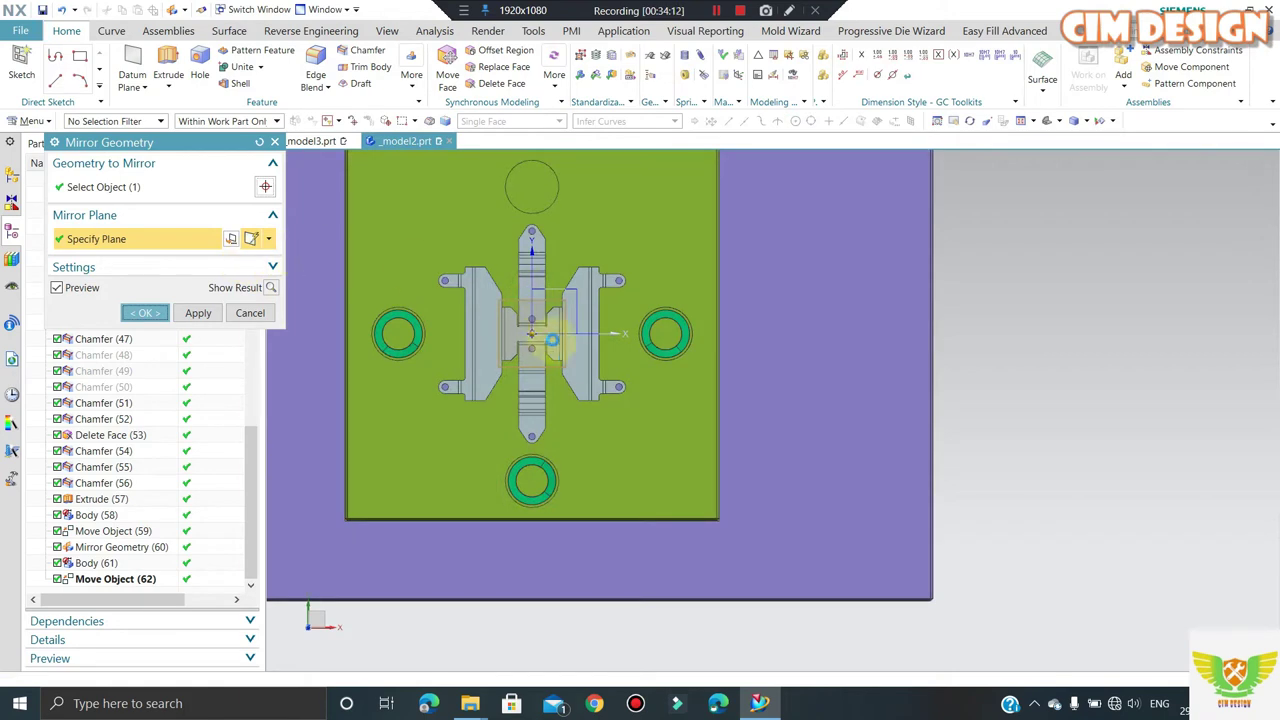
middle_click(522, 333)
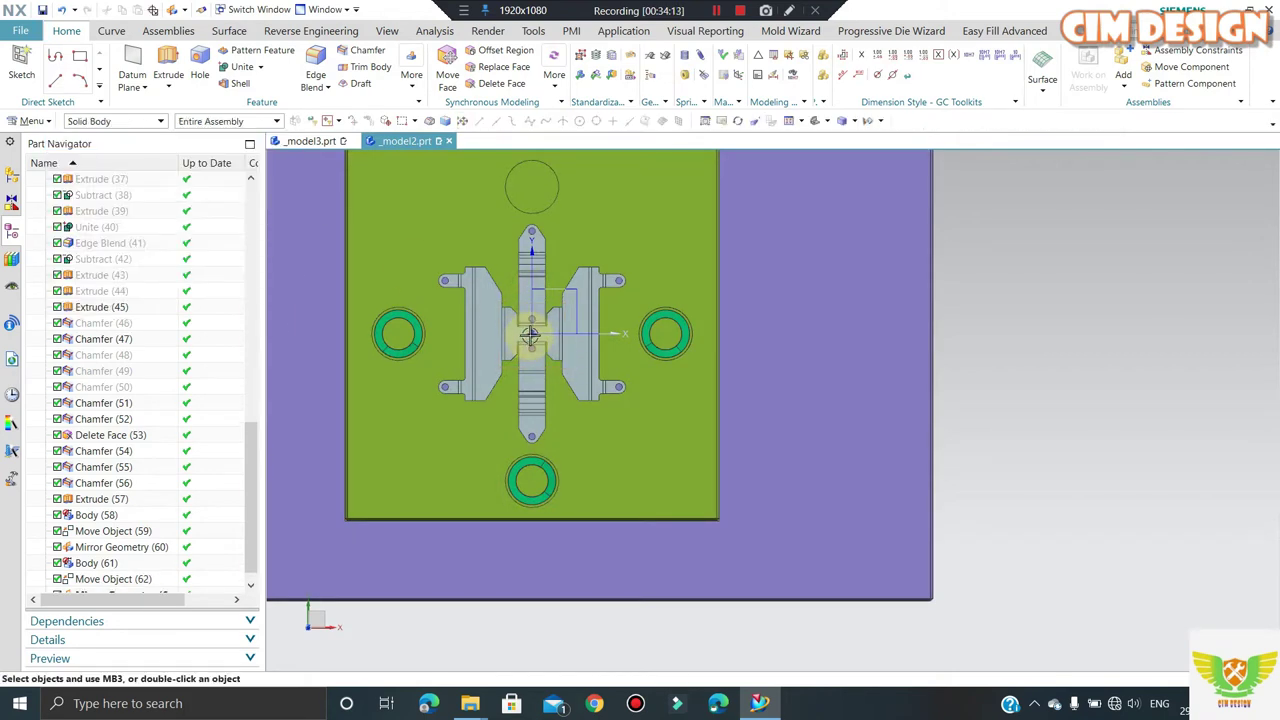
middle_drag(584, 385, 560, 300)
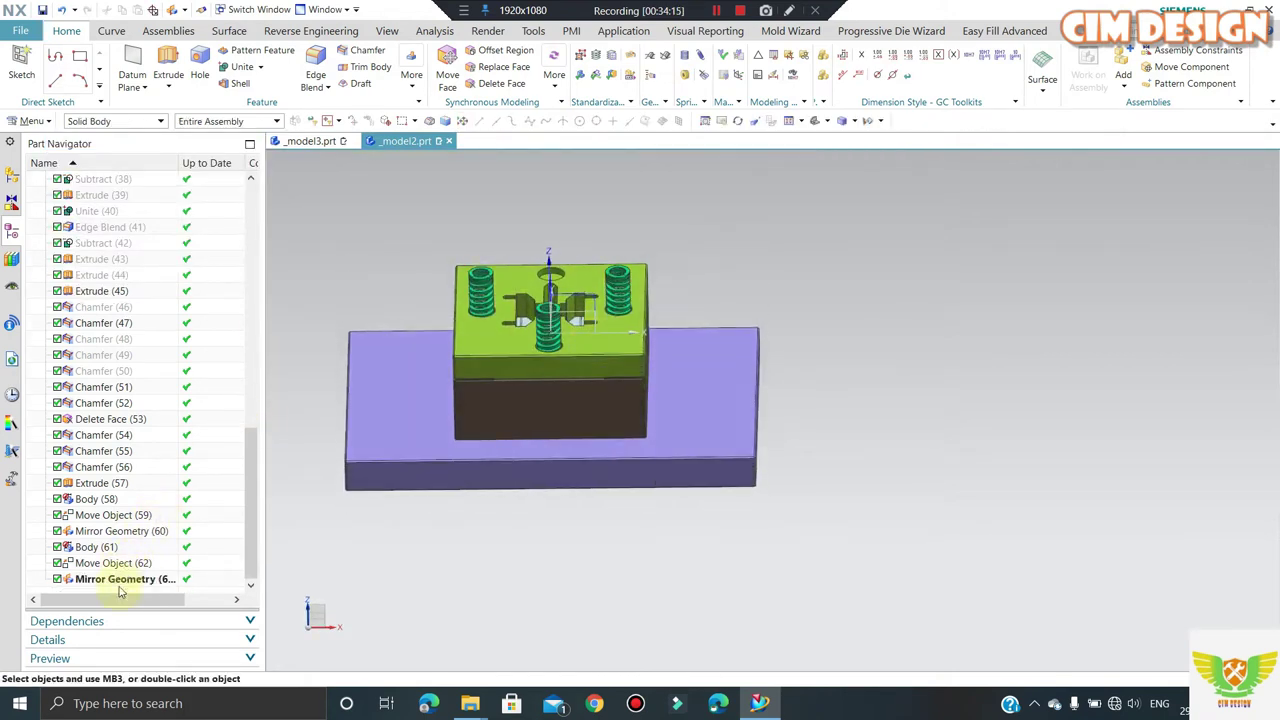
- Redefine the Mirror Geometry feature's plane as the central XZ datum plane
click(99, 580)
double_click(143, 546)
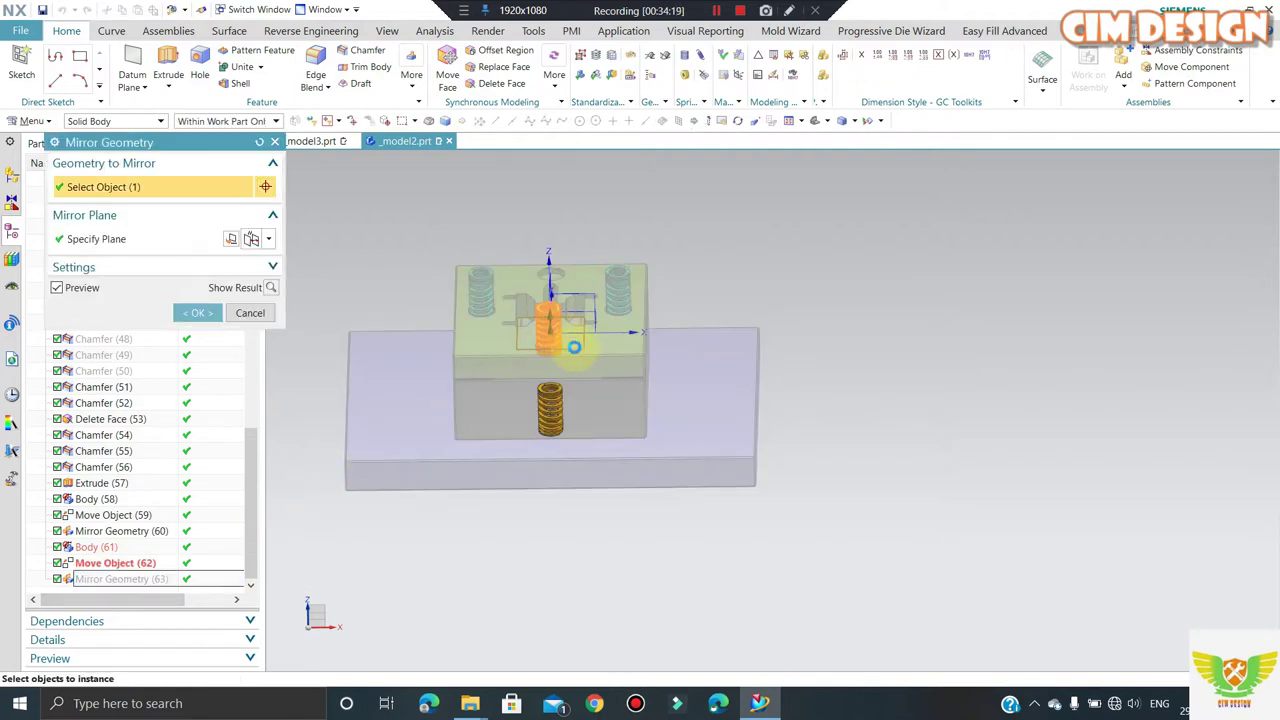
click(84, 242)
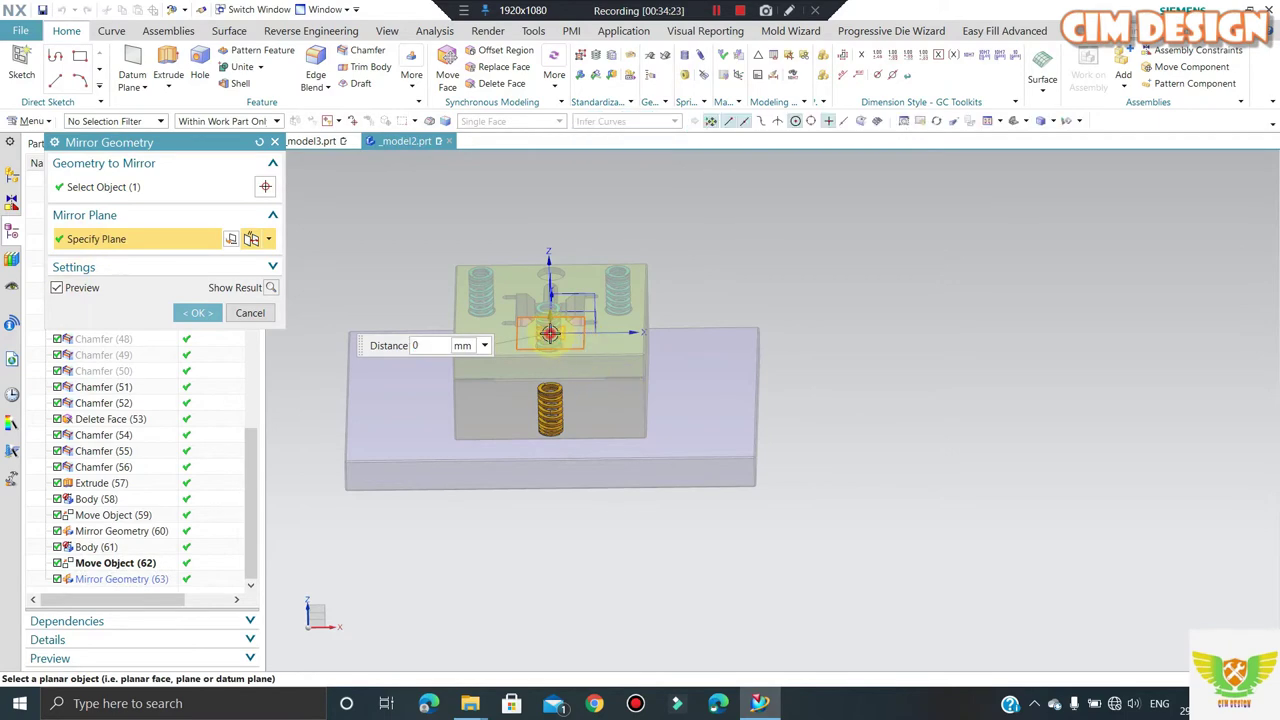
scroll(552, 330, up, 2)
scroll(577, 316, up, 3)
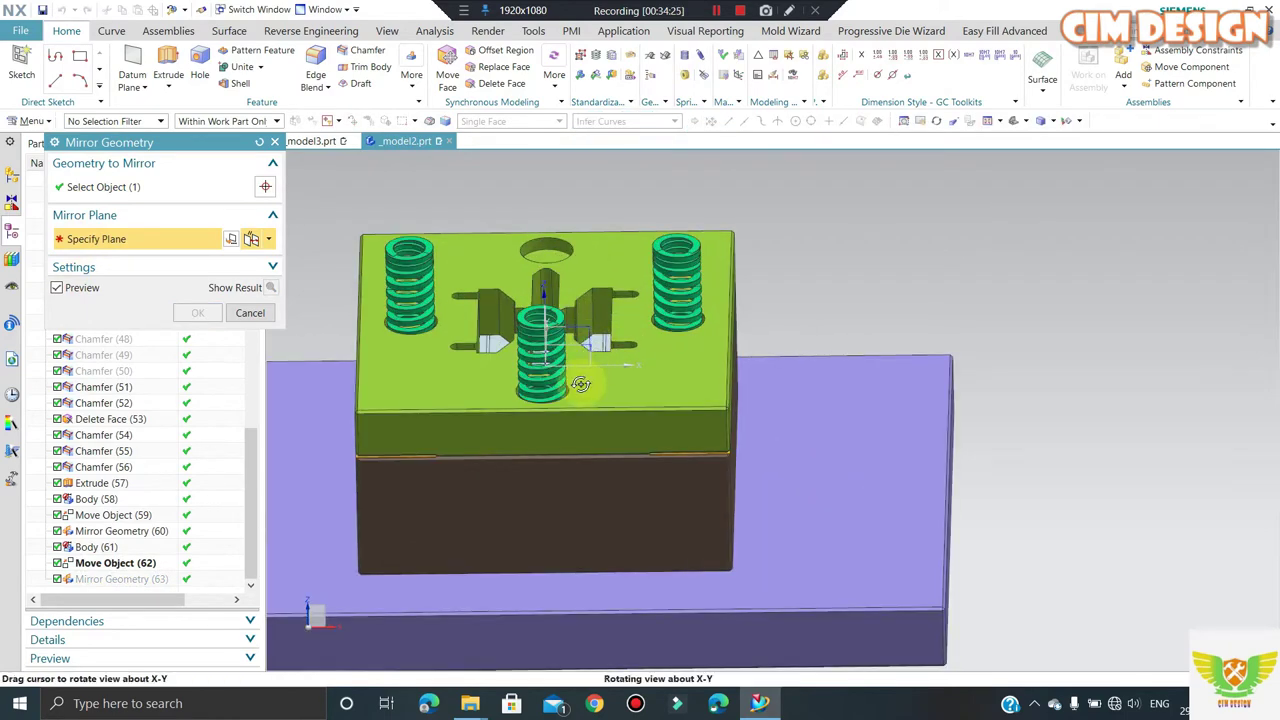
middle_drag(590, 344, 571, 343)
scroll(554, 372, up, 3)
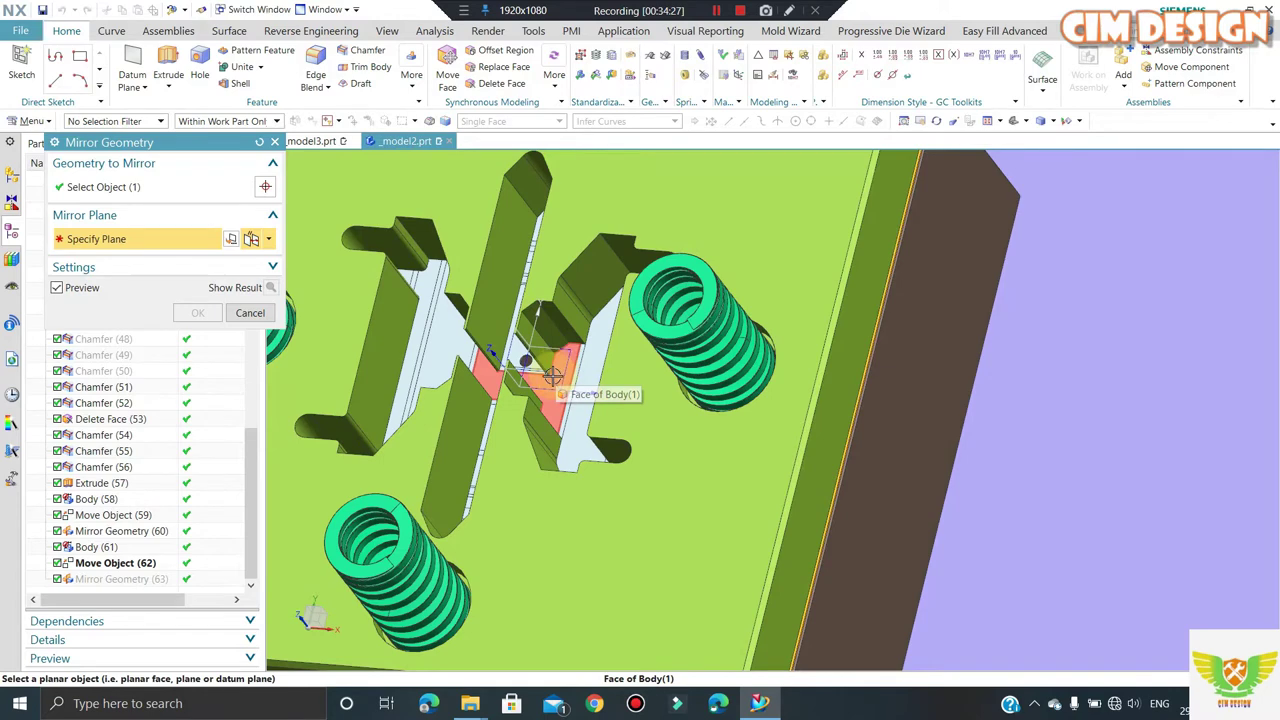
click(553, 377)
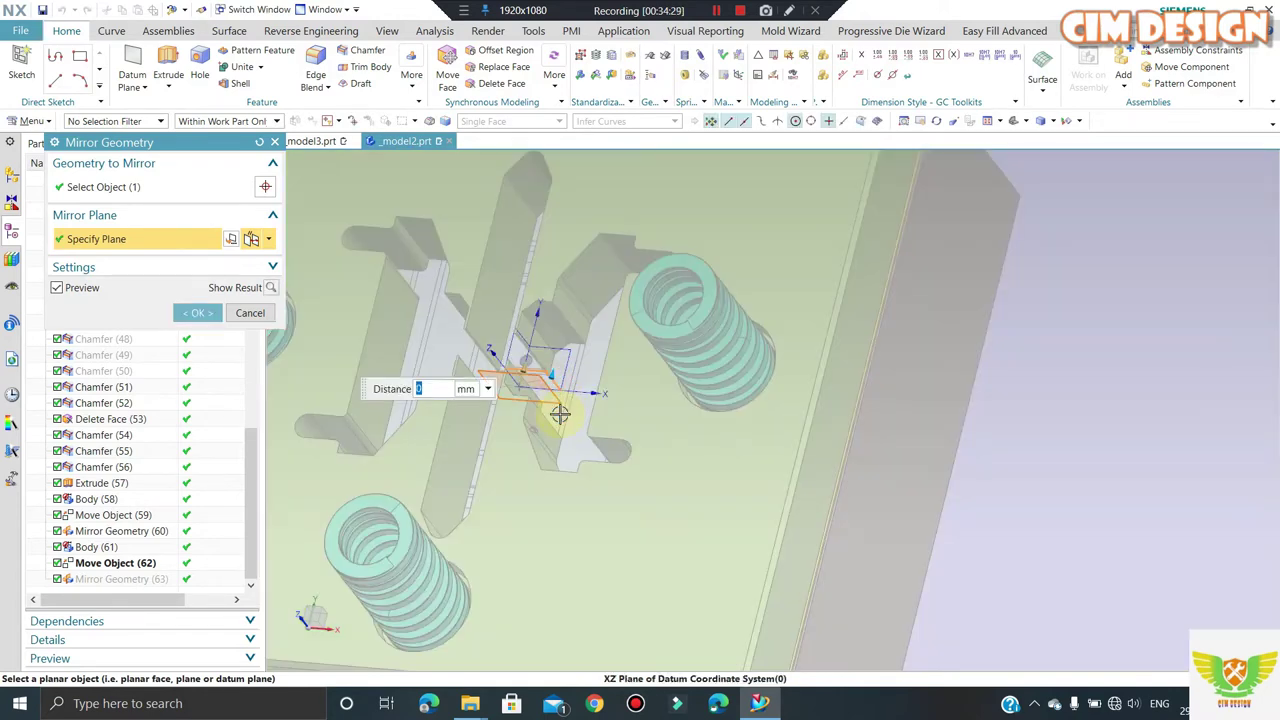
middle_click(559, 413)
scroll(570, 410, down, 3)
scroll(570, 415, down, 3)
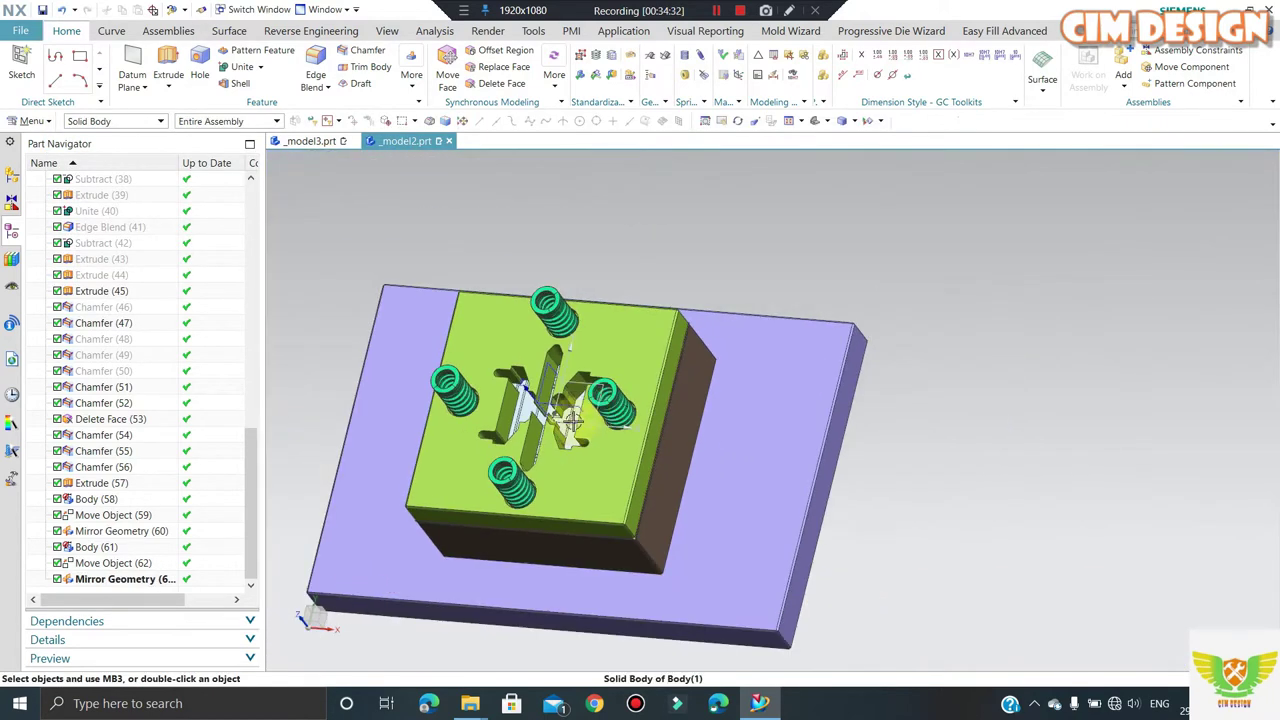
middle_drag(570, 420, 592, 368)
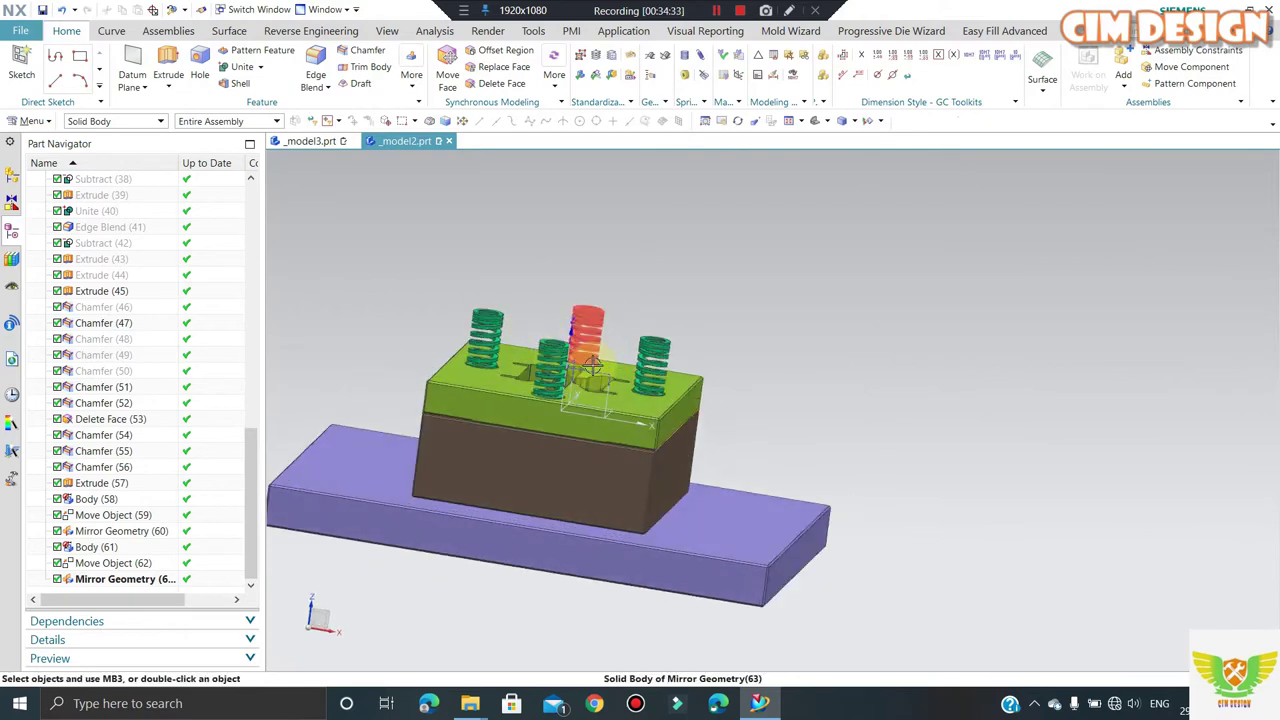
- Show the hidden die parts, including the orange top plate
key(ctrl+shift+b)
key(ctrl+shift+k)
click(602, 352)
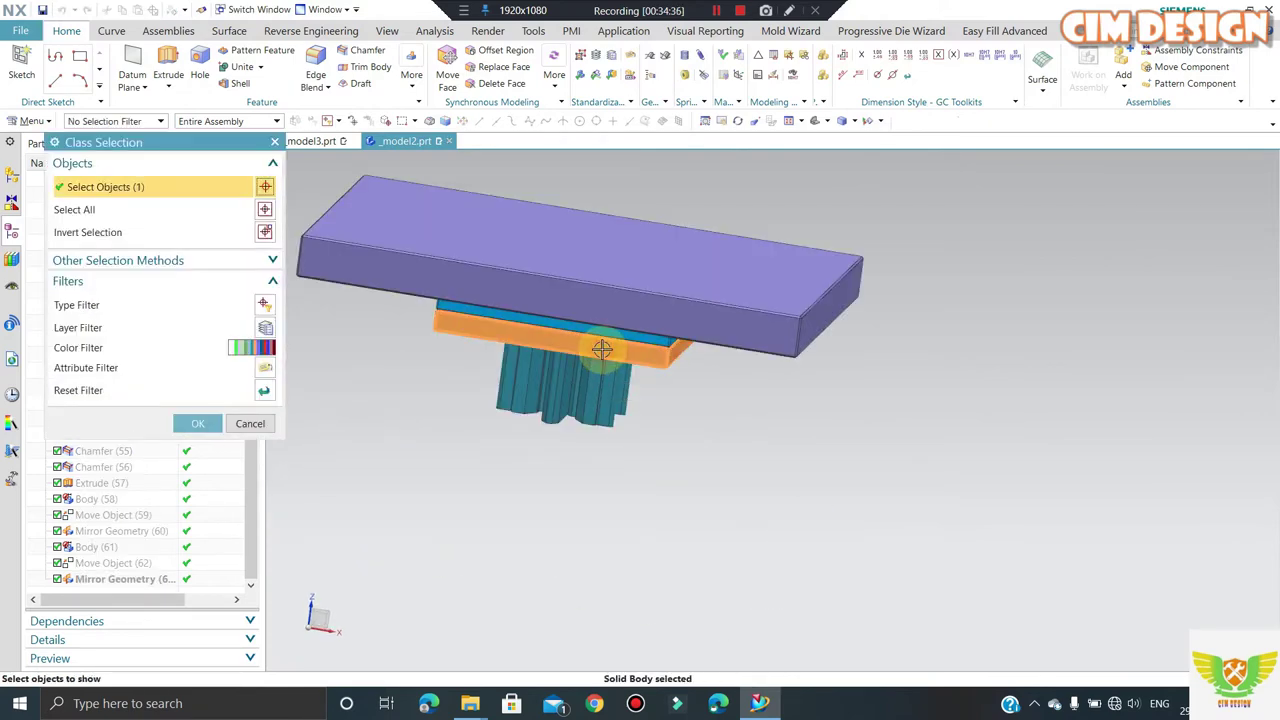
middle_click(602, 352)
- Switch to a front view in Static Wireframe display
key(ctrl+alt+f)
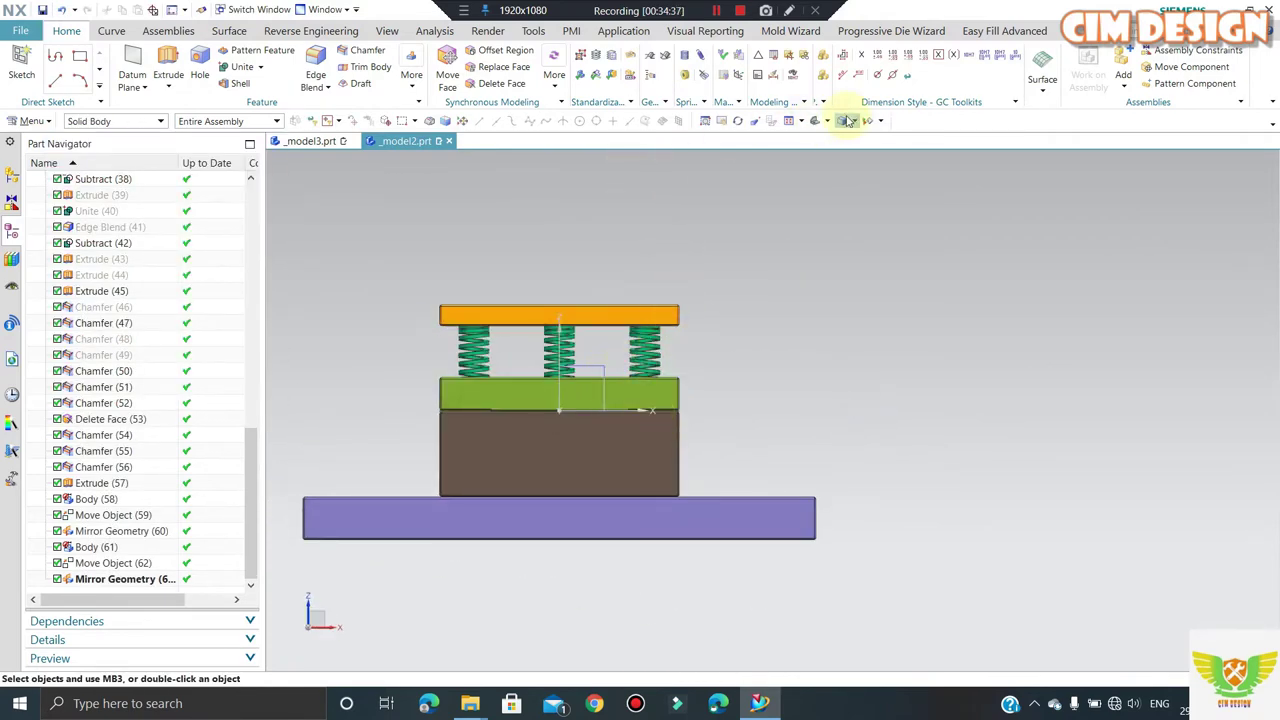
click(857, 121)
click(894, 200)
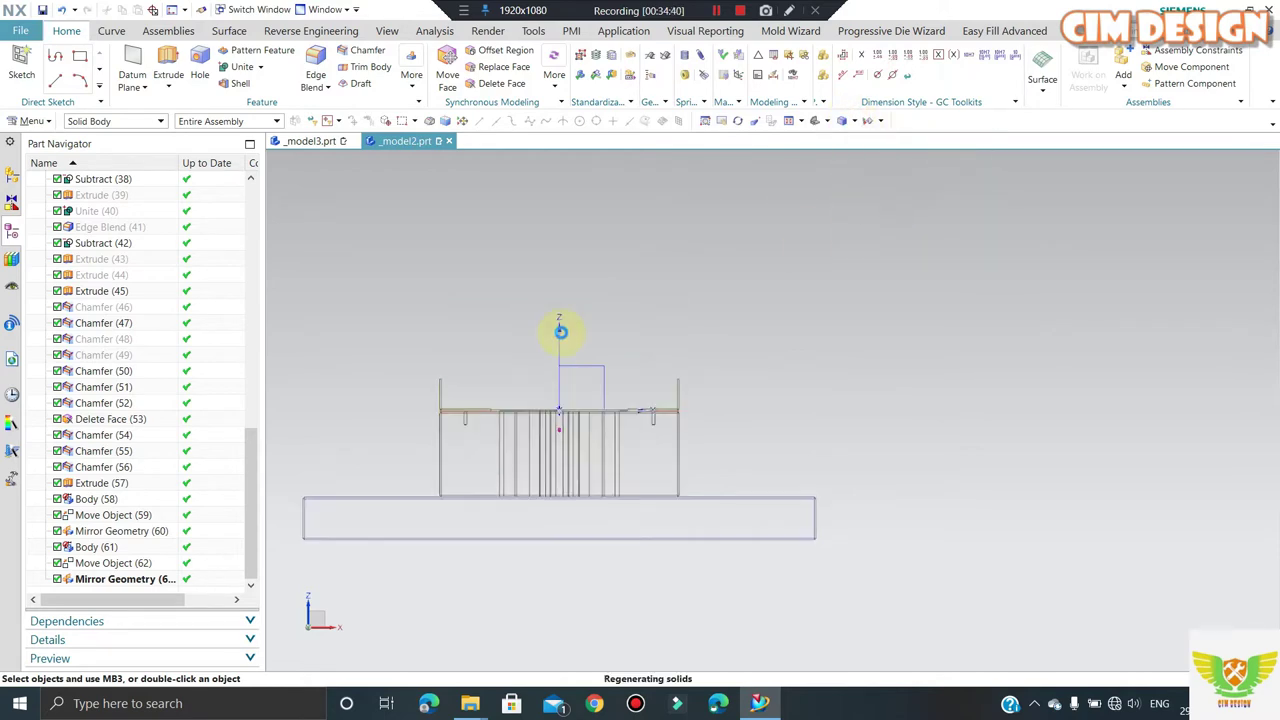
scroll(626, 311, up, 3)
scroll(626, 311, up, 3)
scroll(714, 329, down, 3)
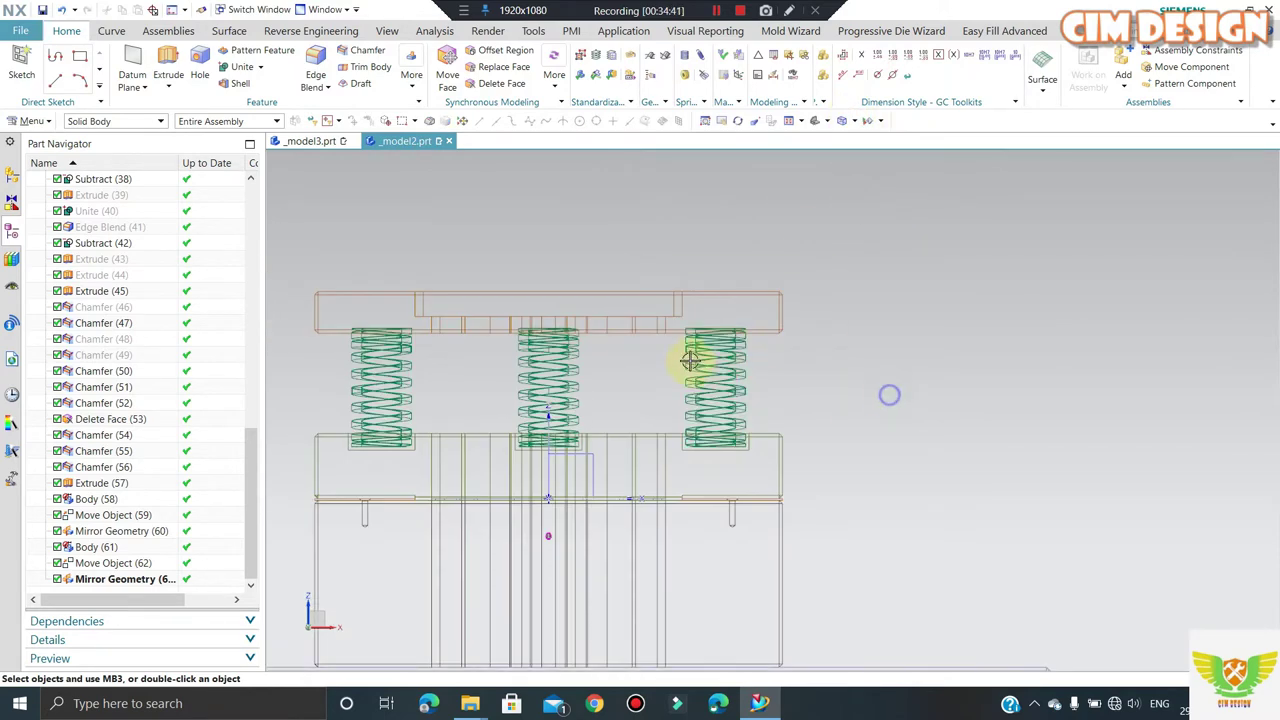
scroll(700, 340, up, 3)
scroll(710, 322, up, 2)
scroll(700, 349, down, 2)
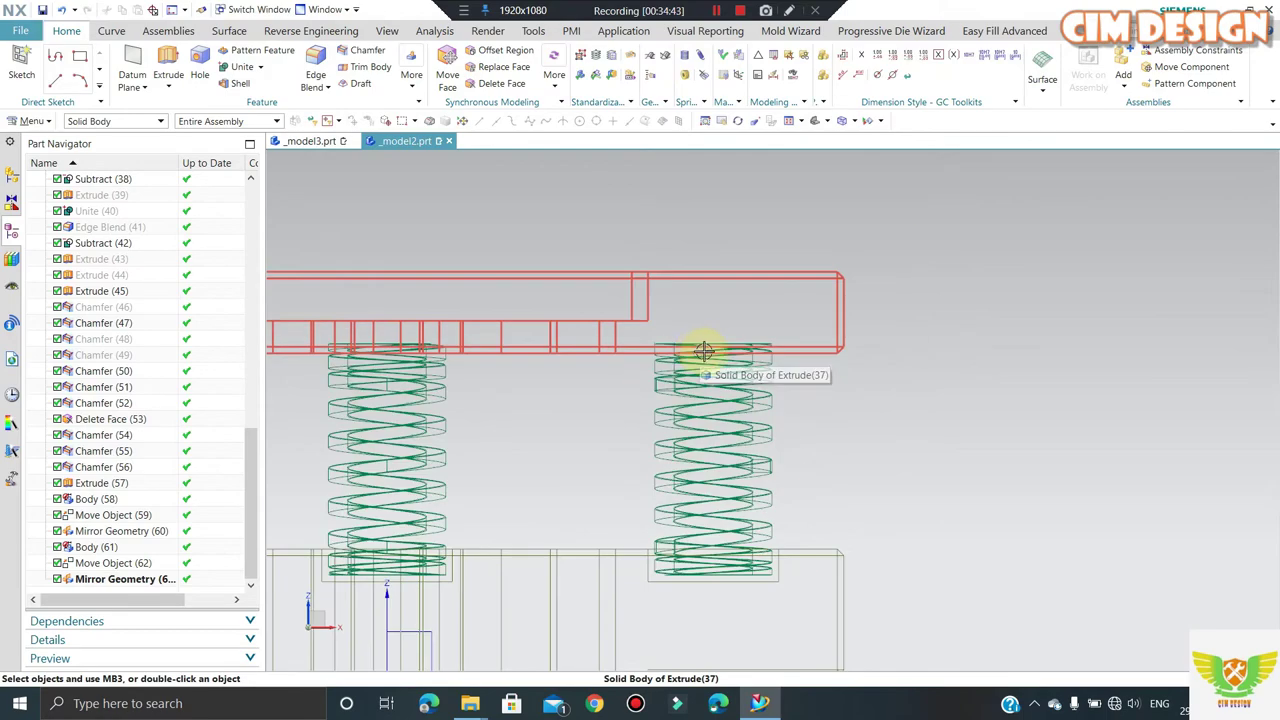
scroll(710, 341, down, 2)
- Orbit the die set to inspect the springs beneath the top plate
mouse_move(710, 341)
middle_down()
mouse_move(691, 309)
mouse_move(700, 300)
middle_up()
scroll(757, 286, down, 2)
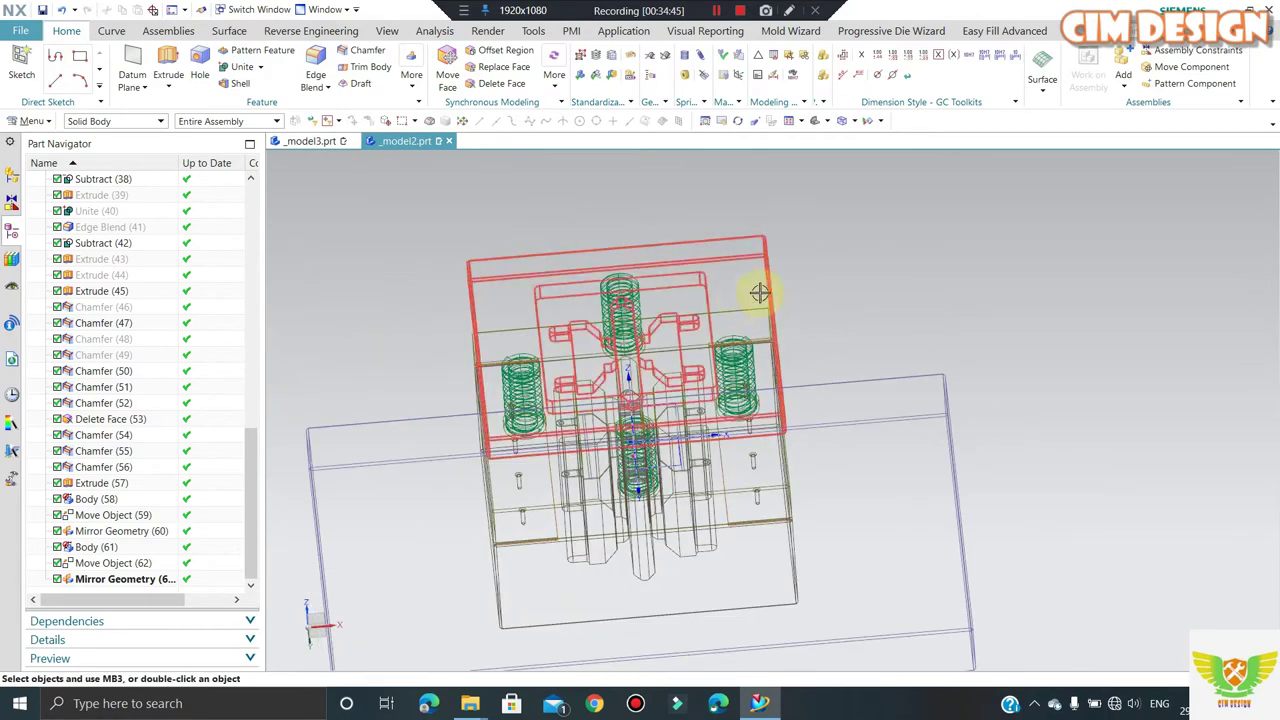
scroll(839, 318, up, 2)
middle_drag(839, 318, 864, 338)
mouse_move(766, 325)
middle_down()
mouse_move(894, 291)
mouse_move(856, 342)
middle_up()
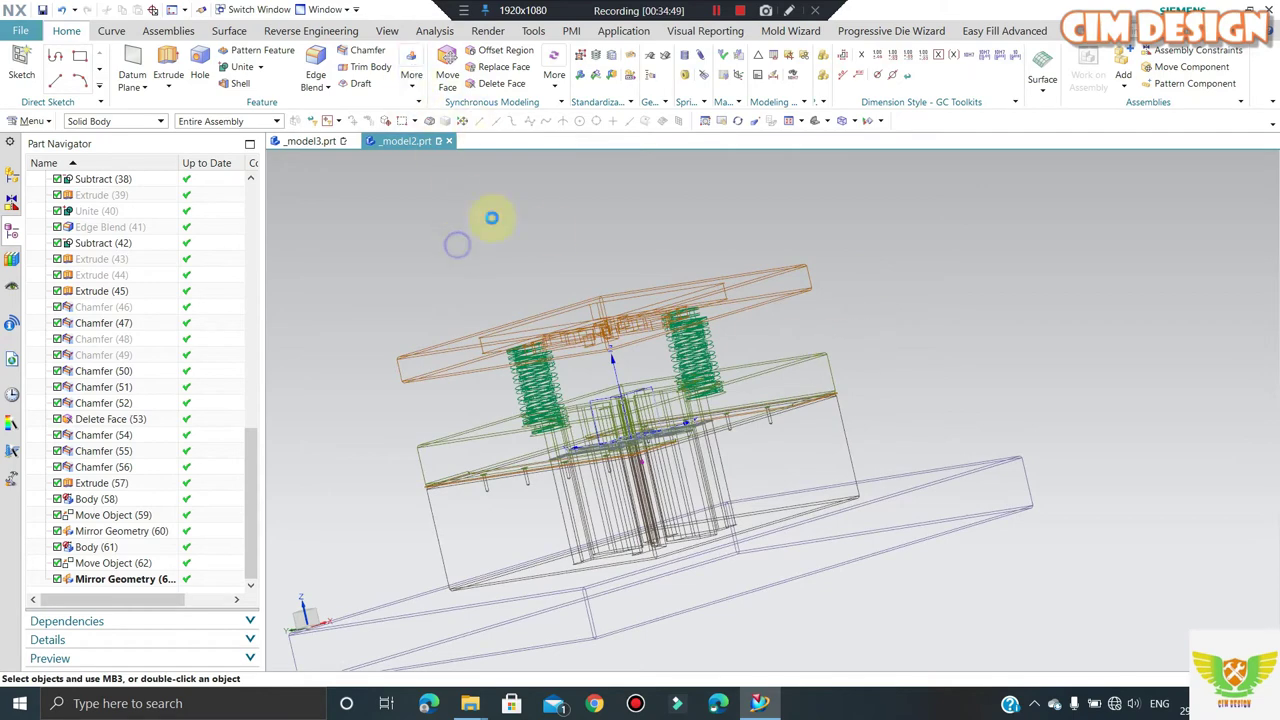
middle_drag(491, 217, 398, 199)
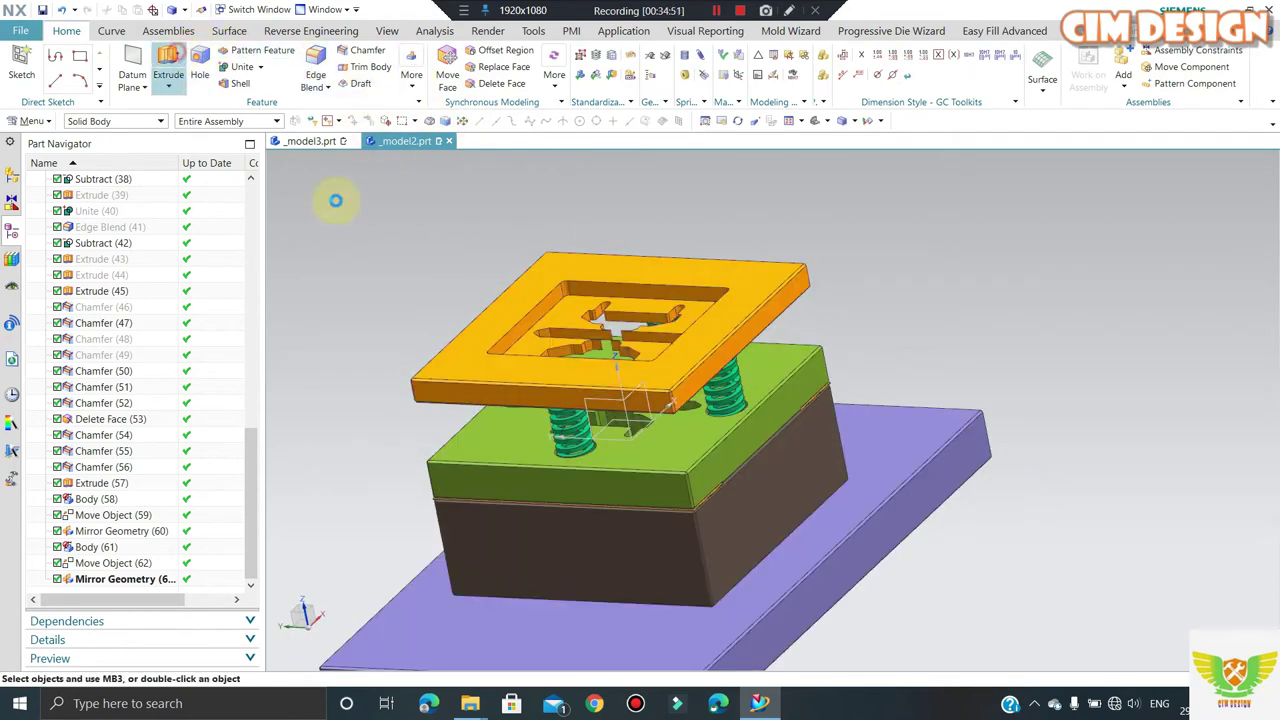
- Select the spring base circles as the extrude section
scroll(733, 427, up, 3)
scroll(755, 385, up, 3)
scroll(775, 357, up, 3)
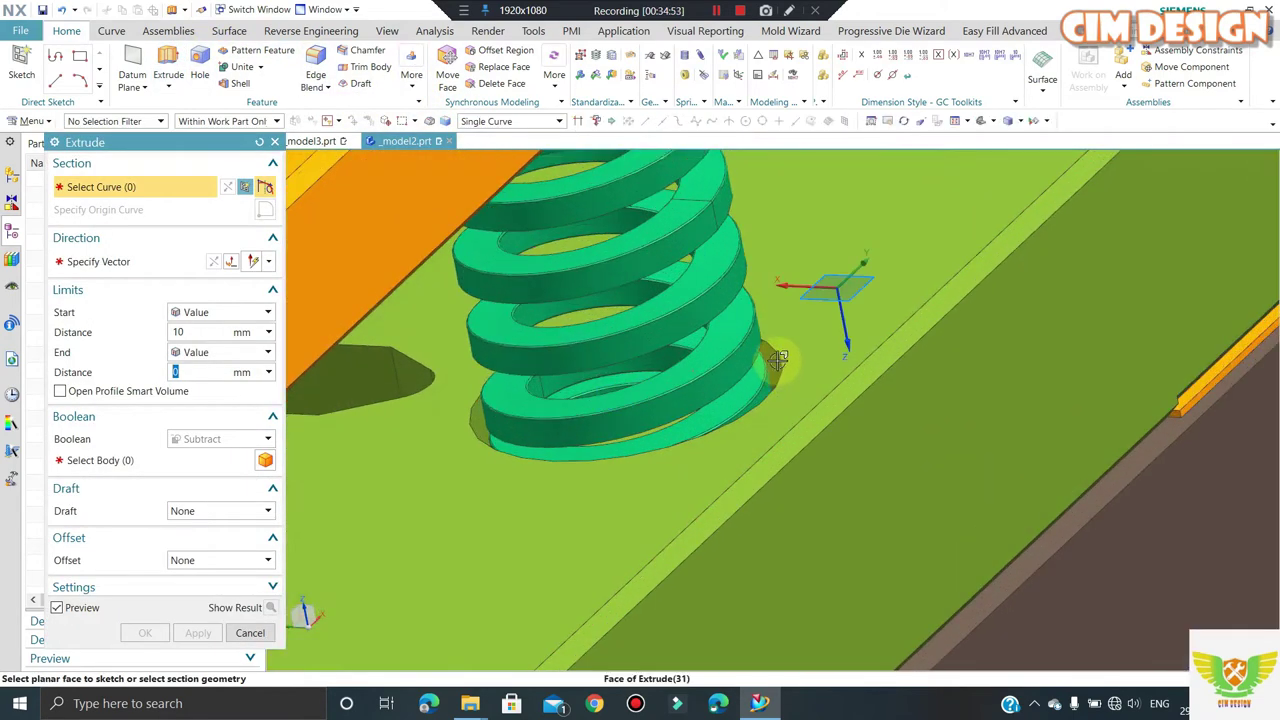
click(775, 357)
scroll(886, 377, down, 5)
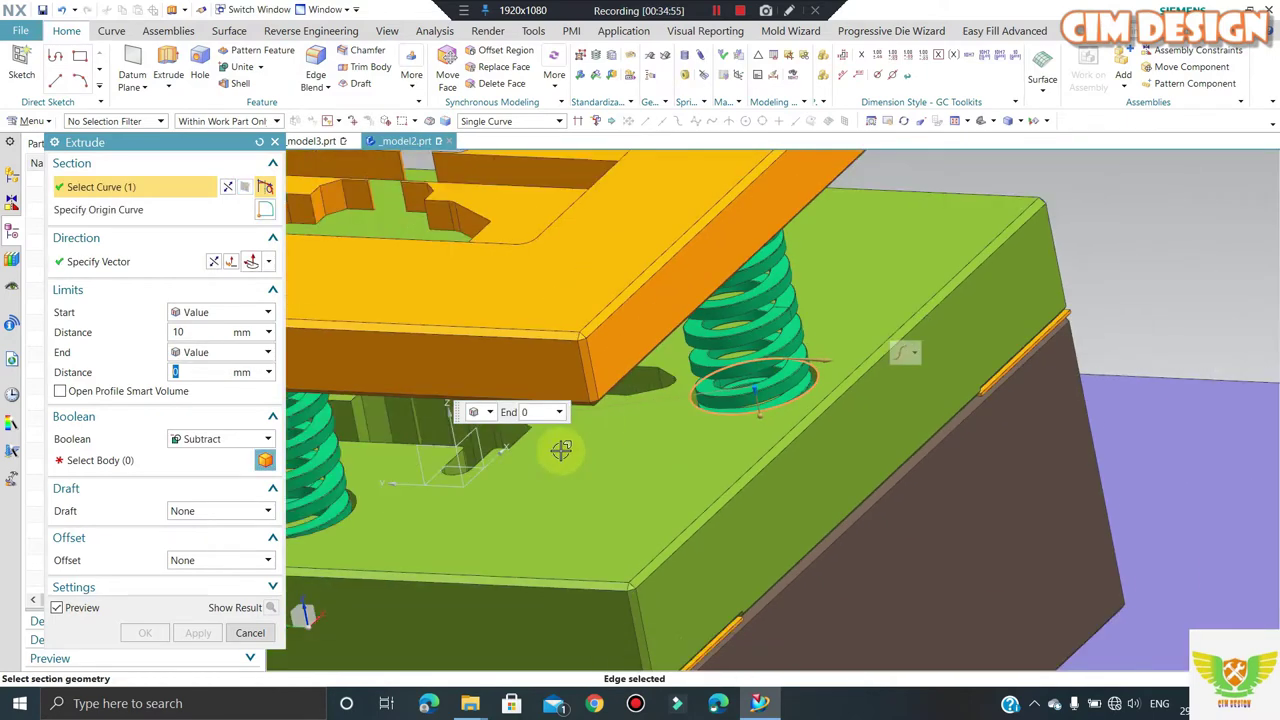
scroll(447, 478, up, 2)
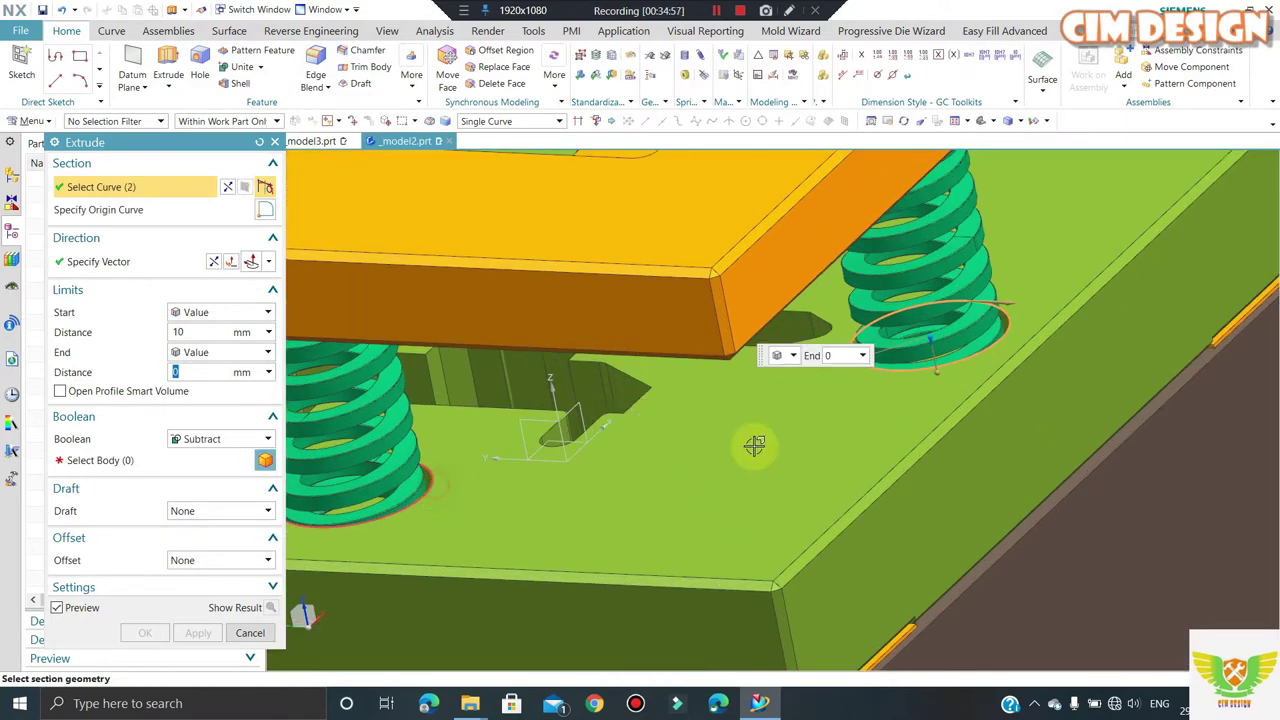
scroll(754, 446, down, 3)
middle_drag(757, 449, 750, 452)
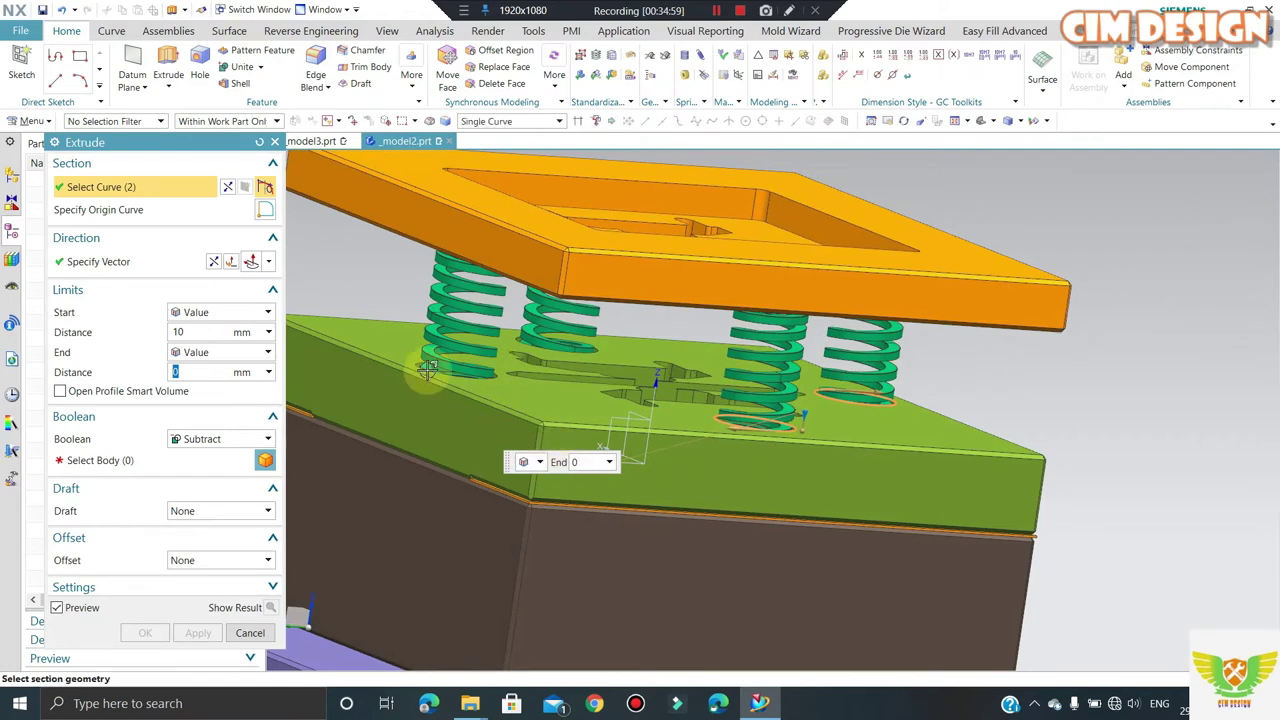
scroll(428, 368, up, 3)
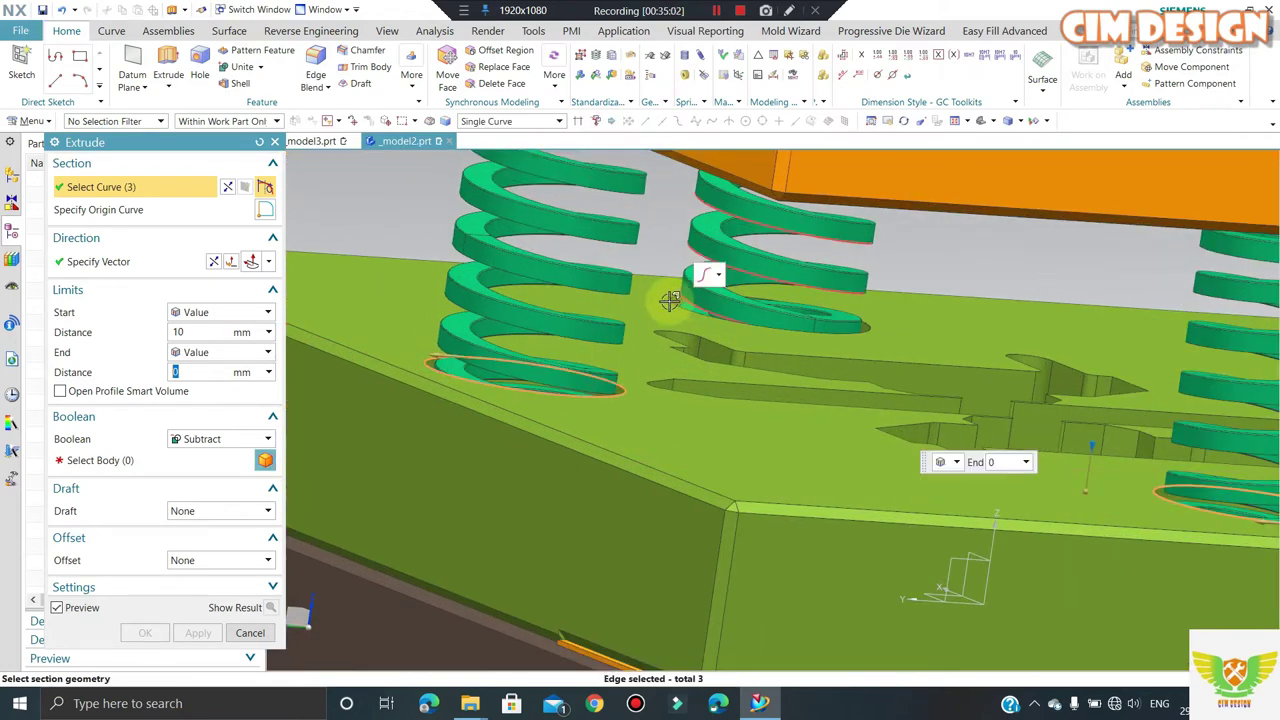
scroll(687, 360, down, 1)
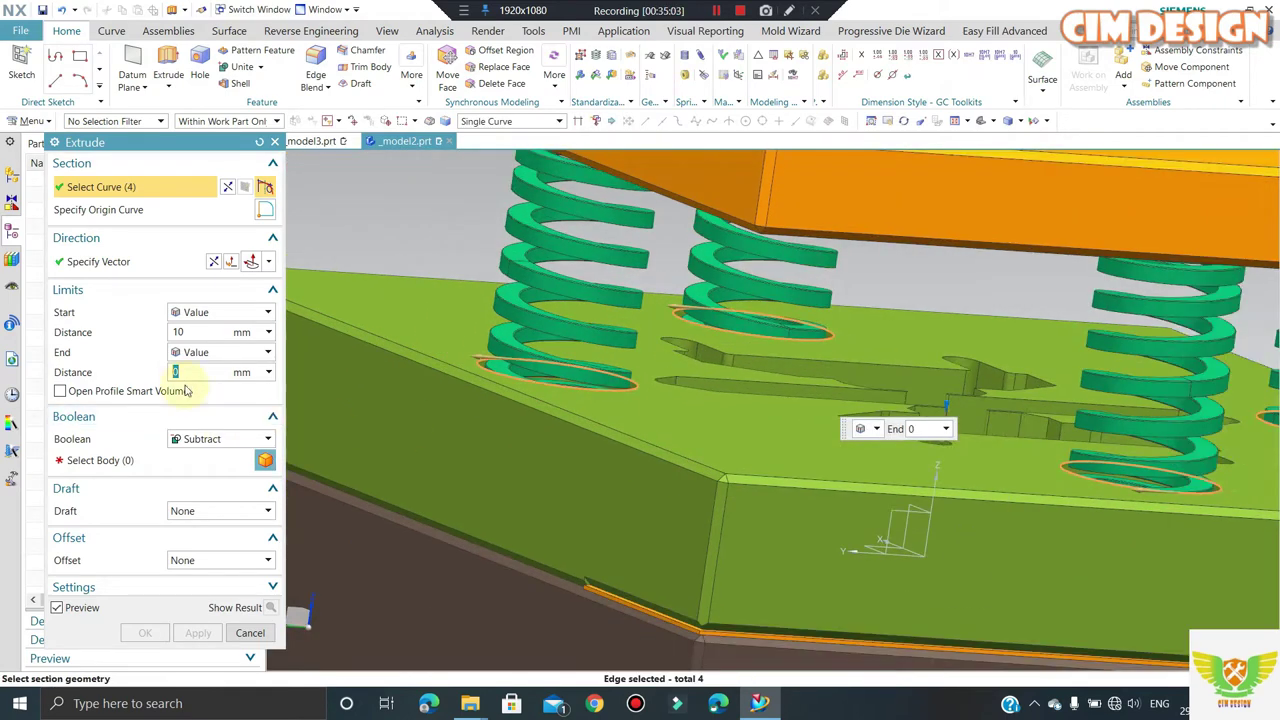
- Set the start distance to 70 mm and pick the orange top plate as the subtract target
click(196, 333)
text(70)
key(Return)
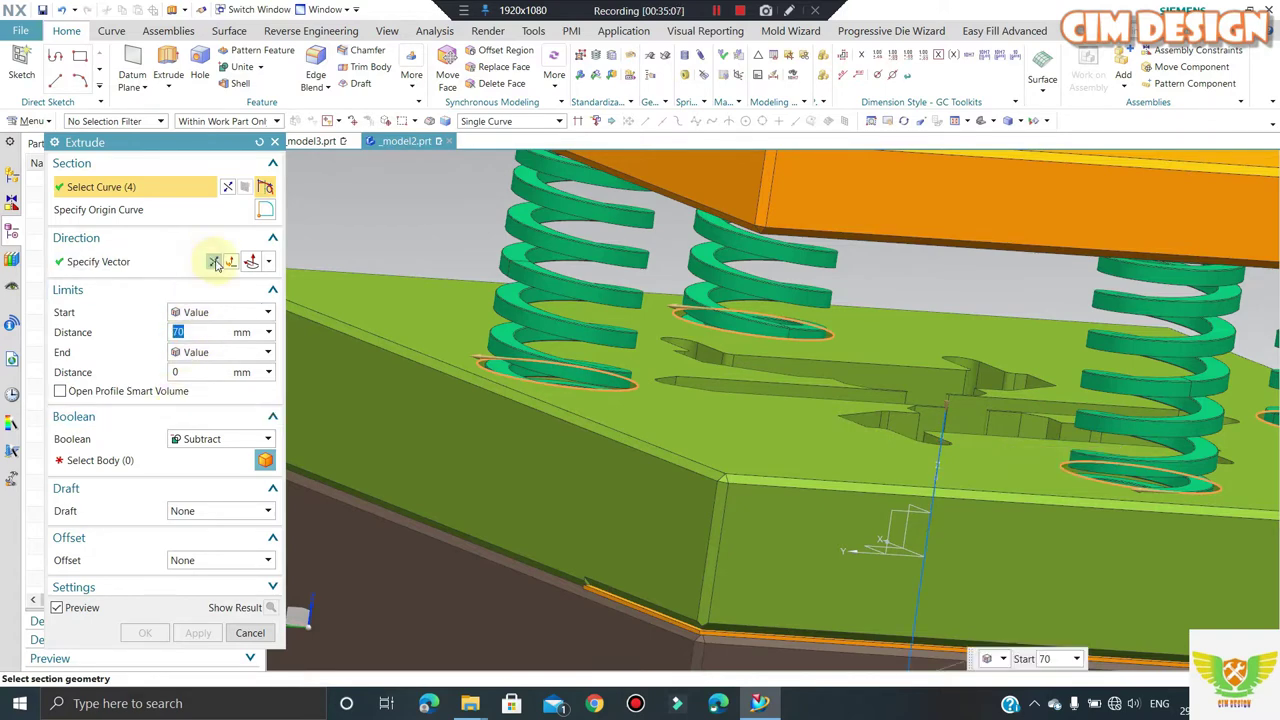
click(100, 460)
click(741, 340)
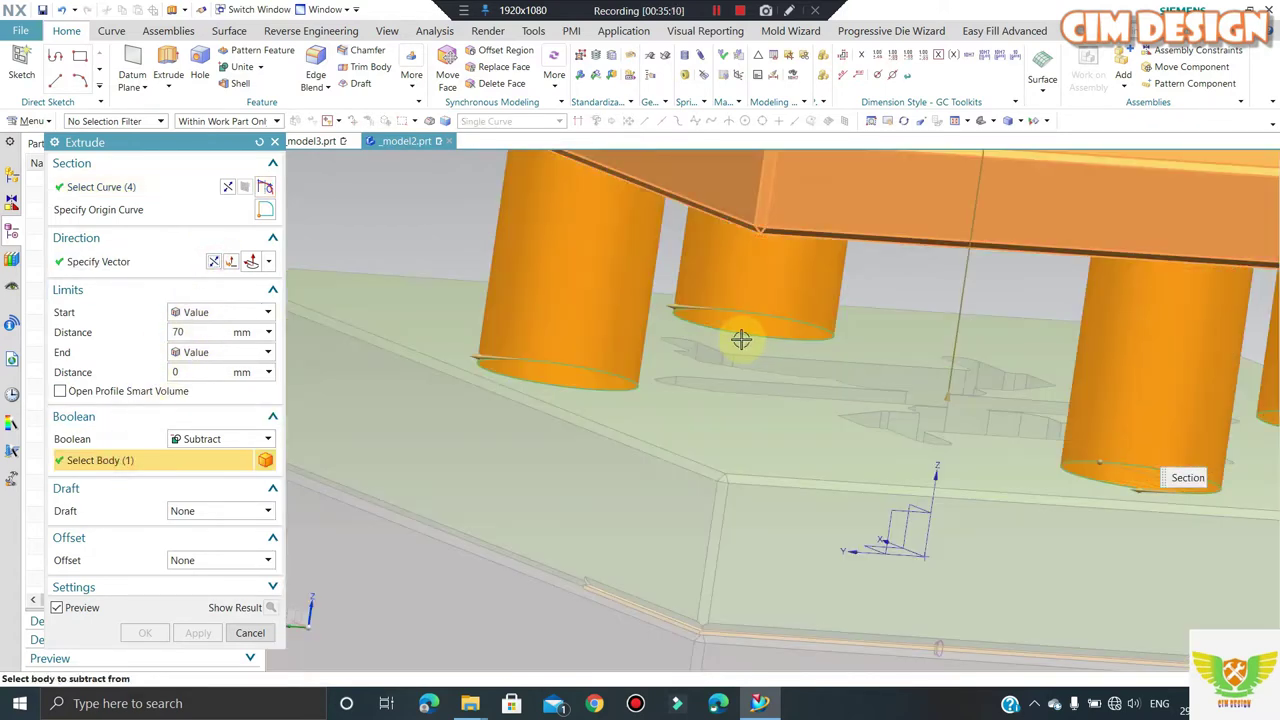
scroll(703, 350, down, 5)
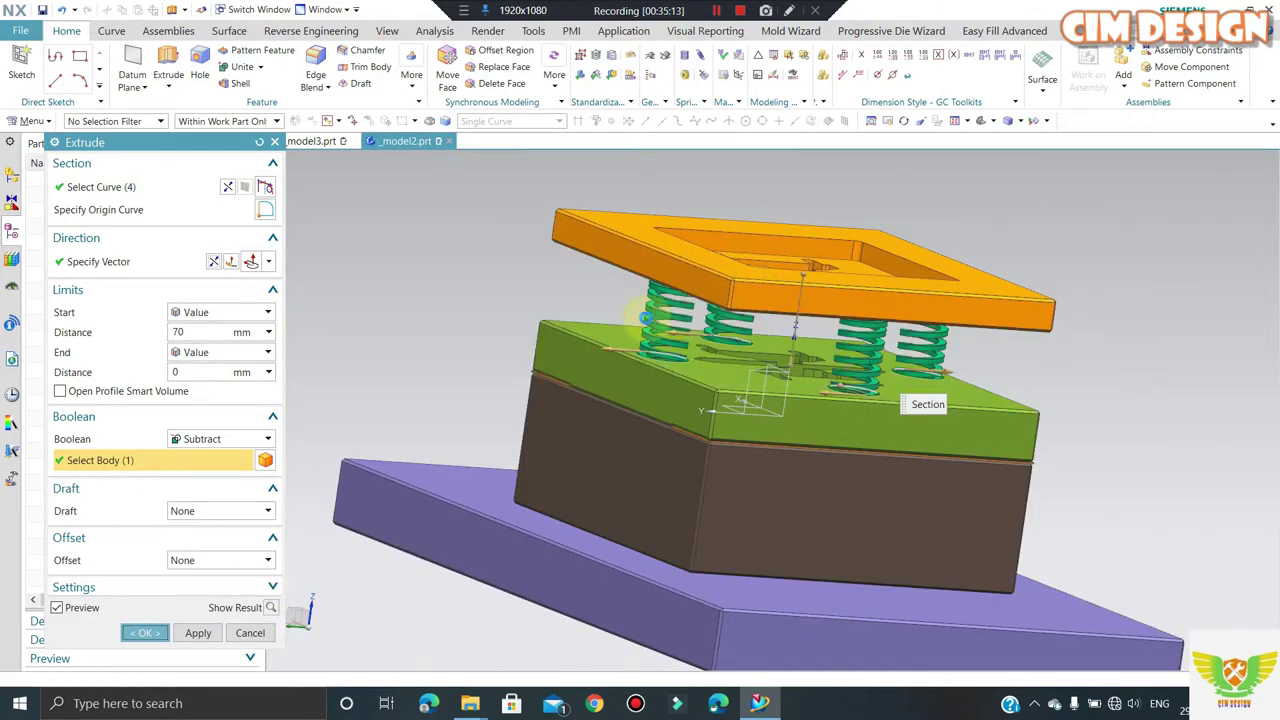
click(750, 260)
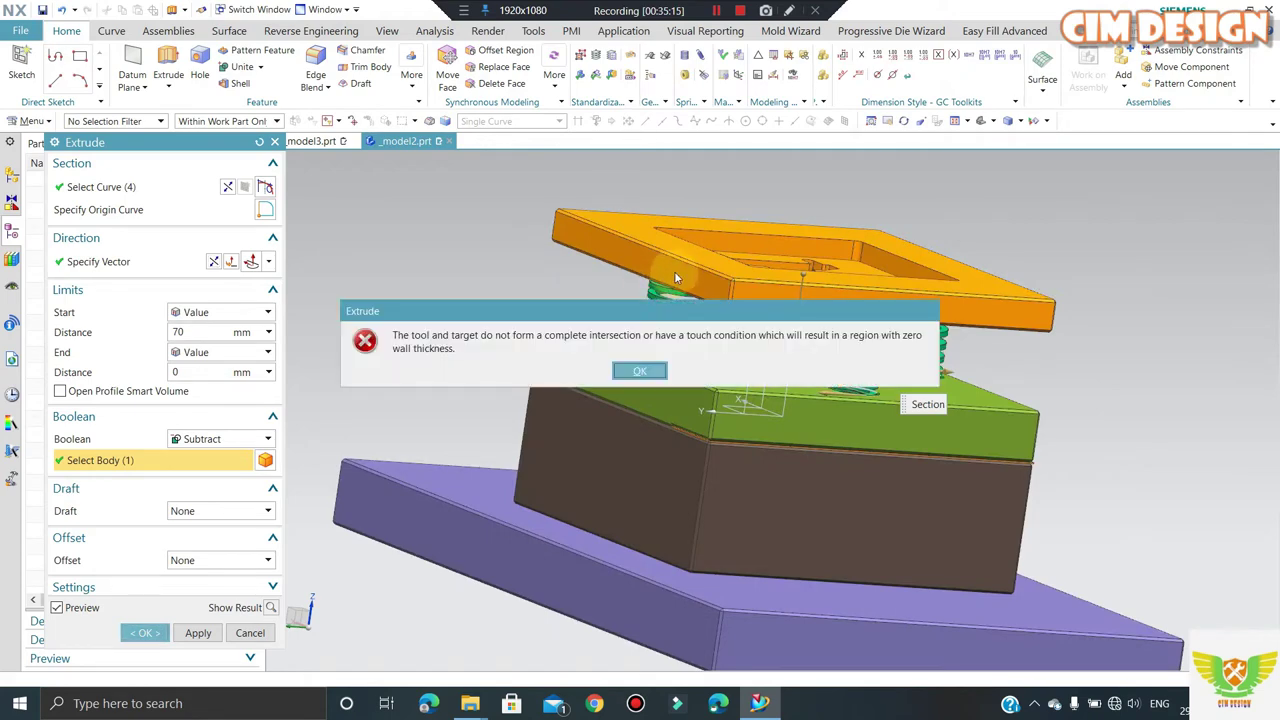
middle_drag(677, 299, 627, 414)
scroll(698, 388, down, 2)
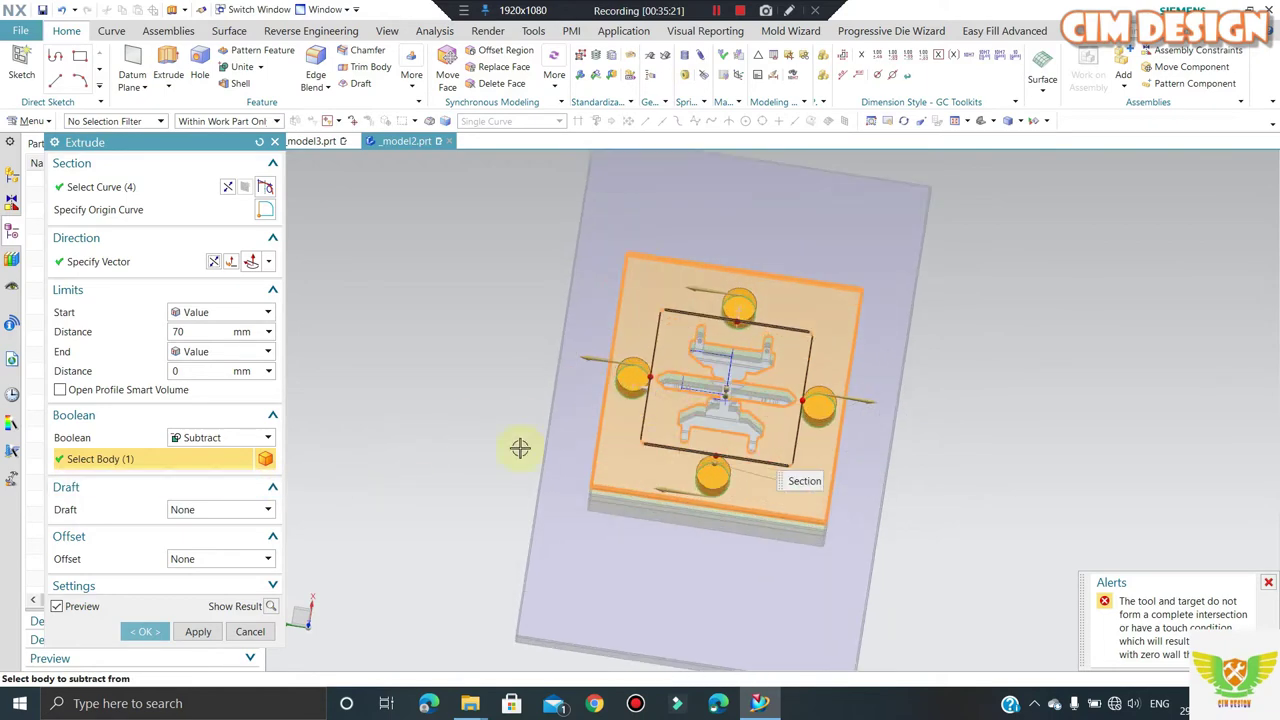
middle_drag(519, 448, 590, 322)
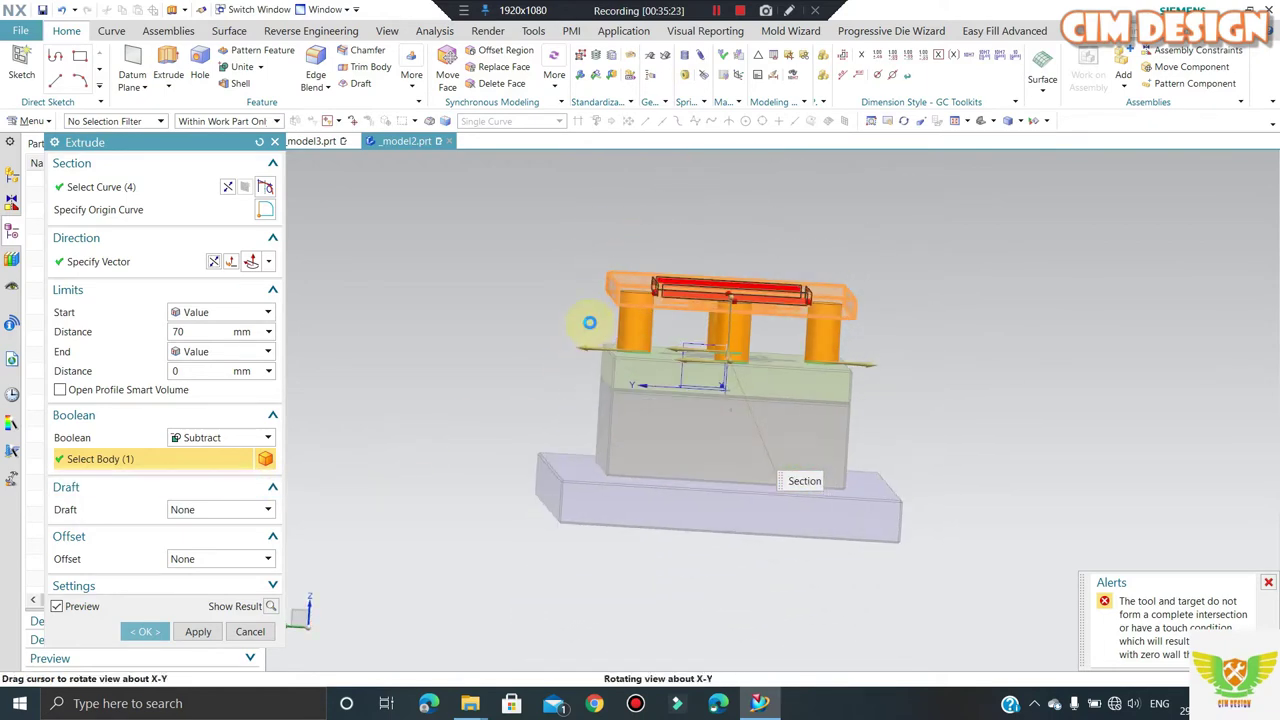
- Change the start distance to 68 mm and confirm the spring pocket cut
click(207, 333)
text(68)
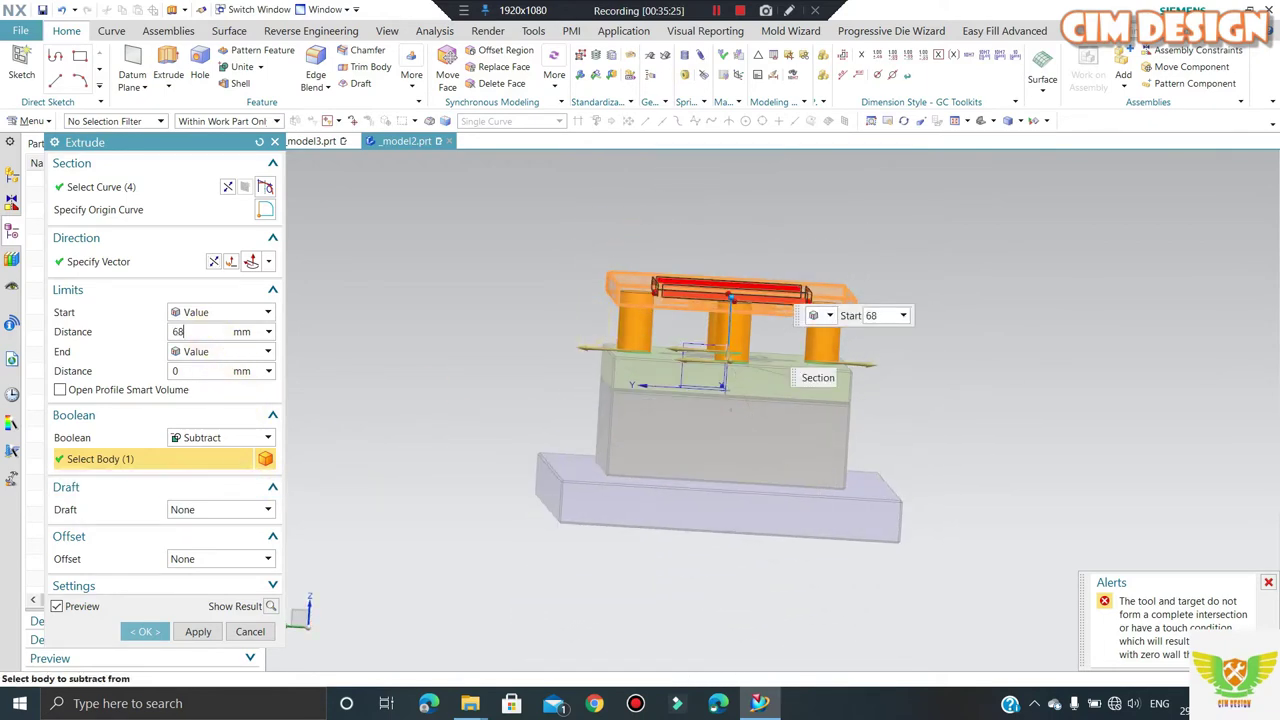
click(207, 333)
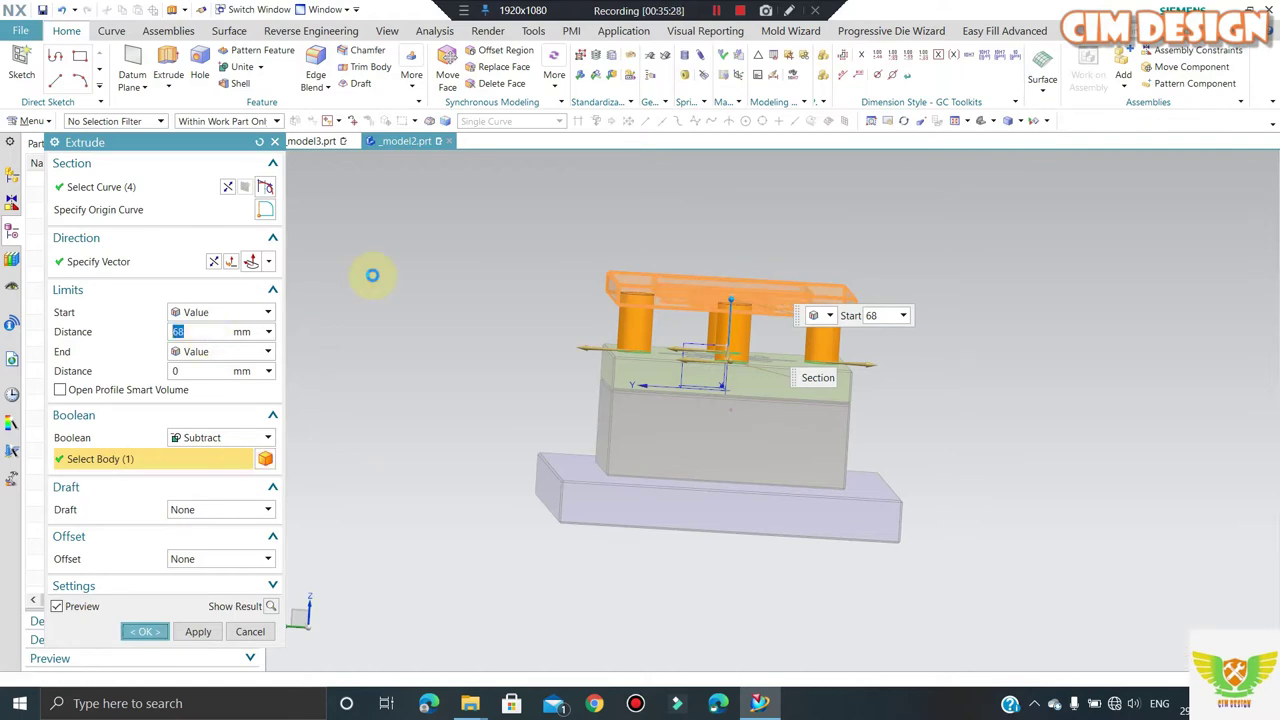
middle_click(372, 275)
mouse_move(411, 309)
middle_down()
mouse_move(466, 257)
mouse_move(543, 286)
middle_up()
- Select the top plate's inner recess edge loop for a 2 mm symmetric chamfer
scroll(688, 318, up, 3)
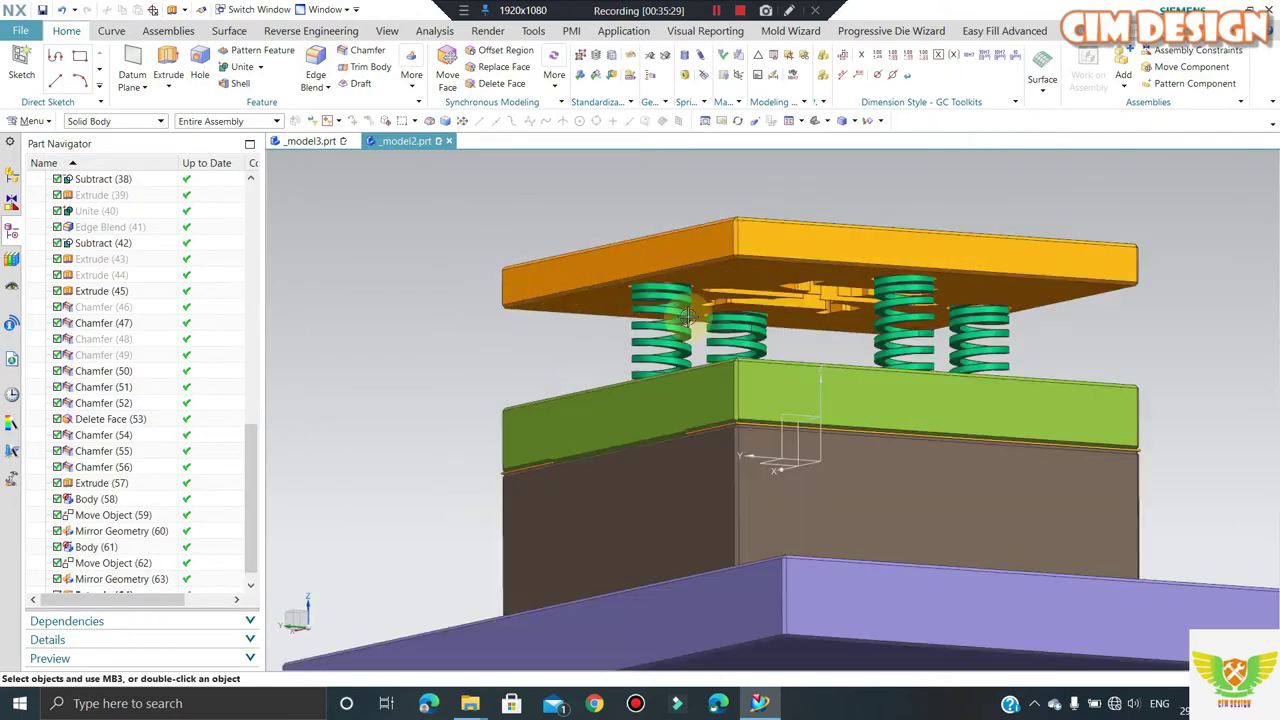
middle_drag(688, 318, 480, 175)
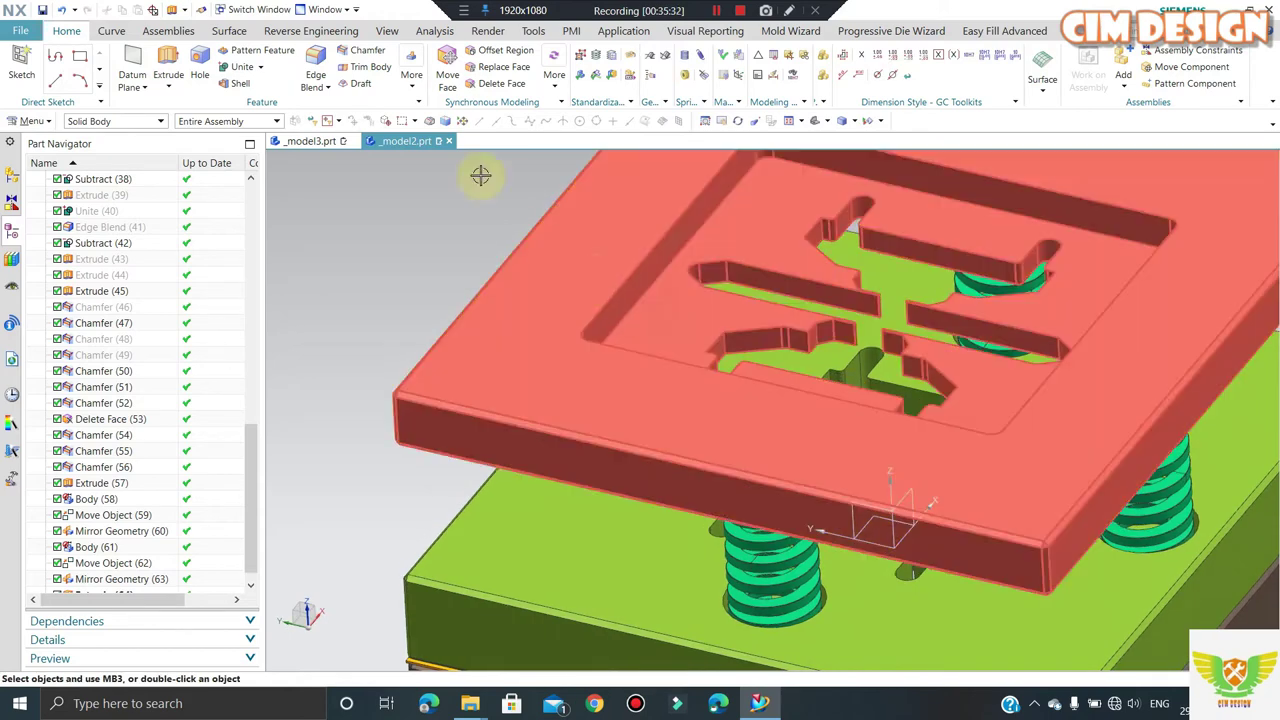
click(370, 51)
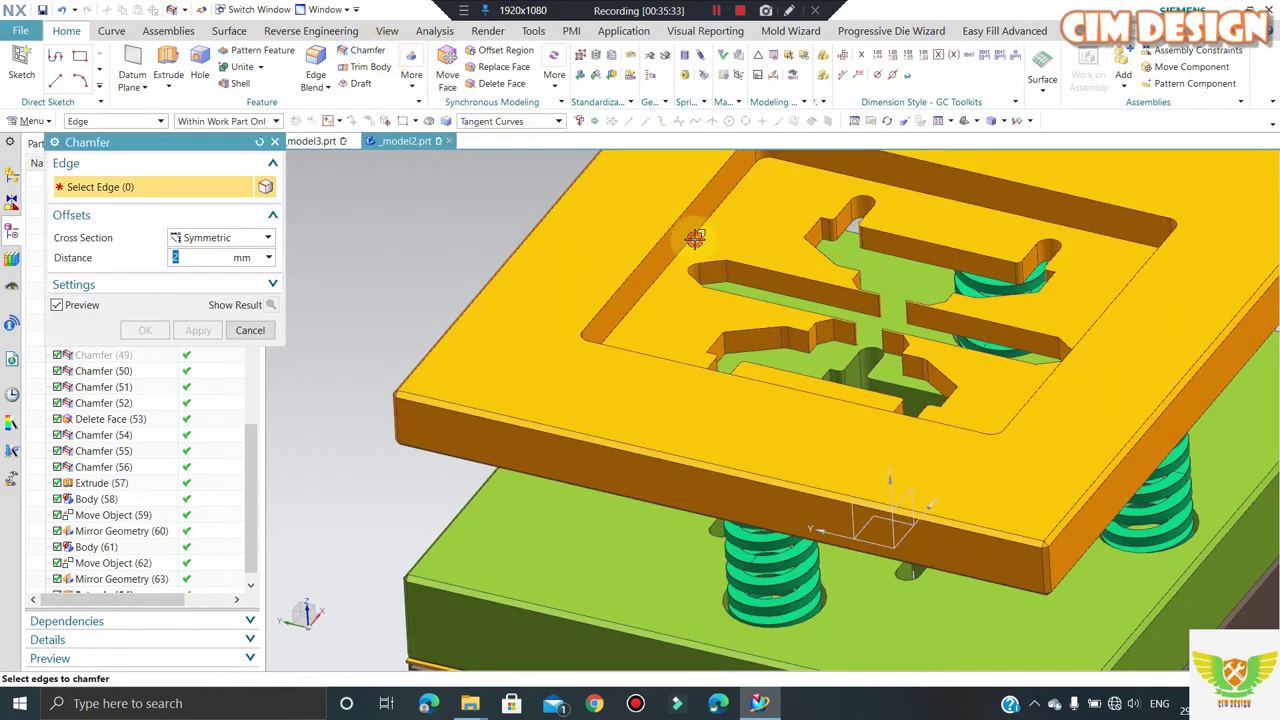
click(695, 238)
click(141, 332)
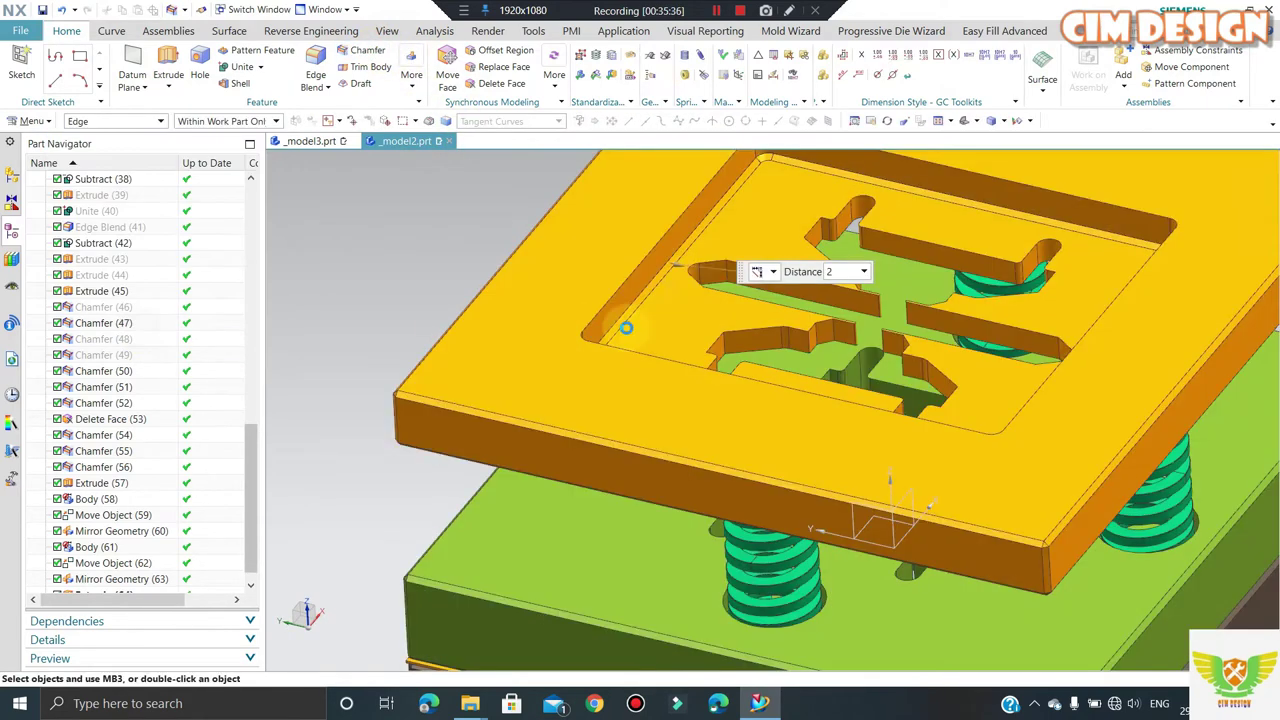
- Confirm the 2 mm chamfer on the inner loop and view the die set from an oblique side angle
middle_drag(532, 207, 378, 95)
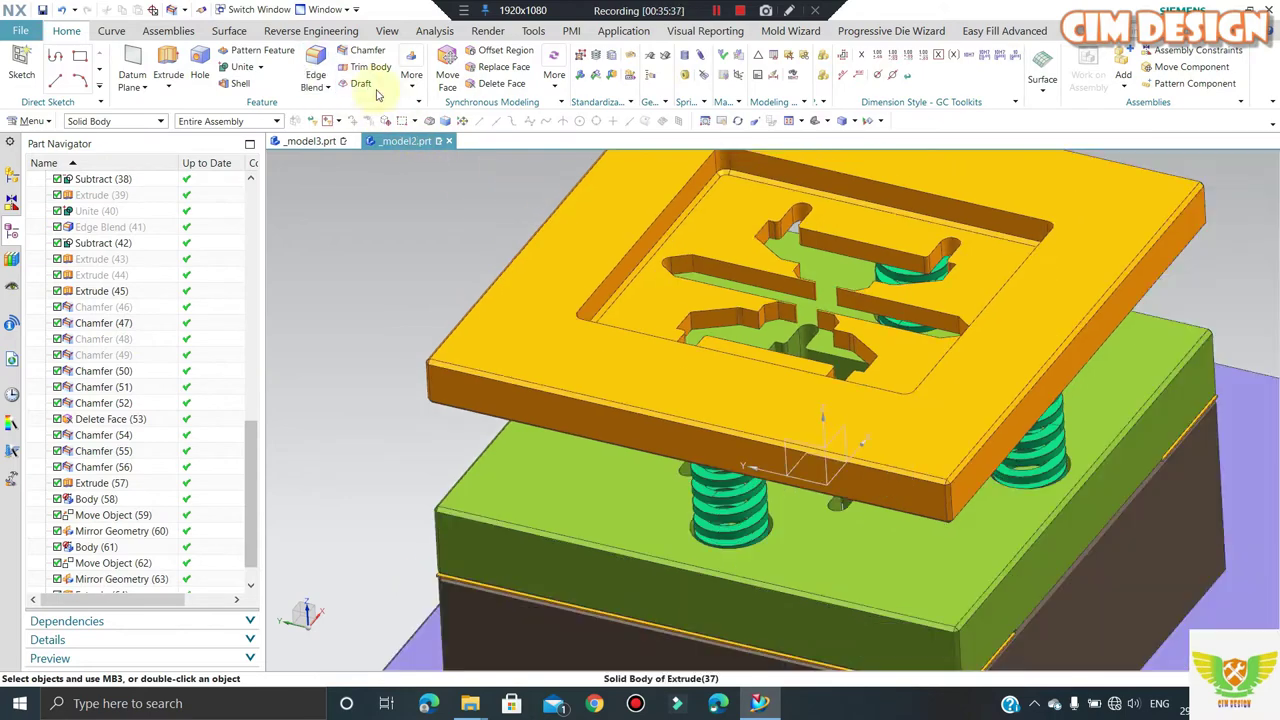
click(358, 50)
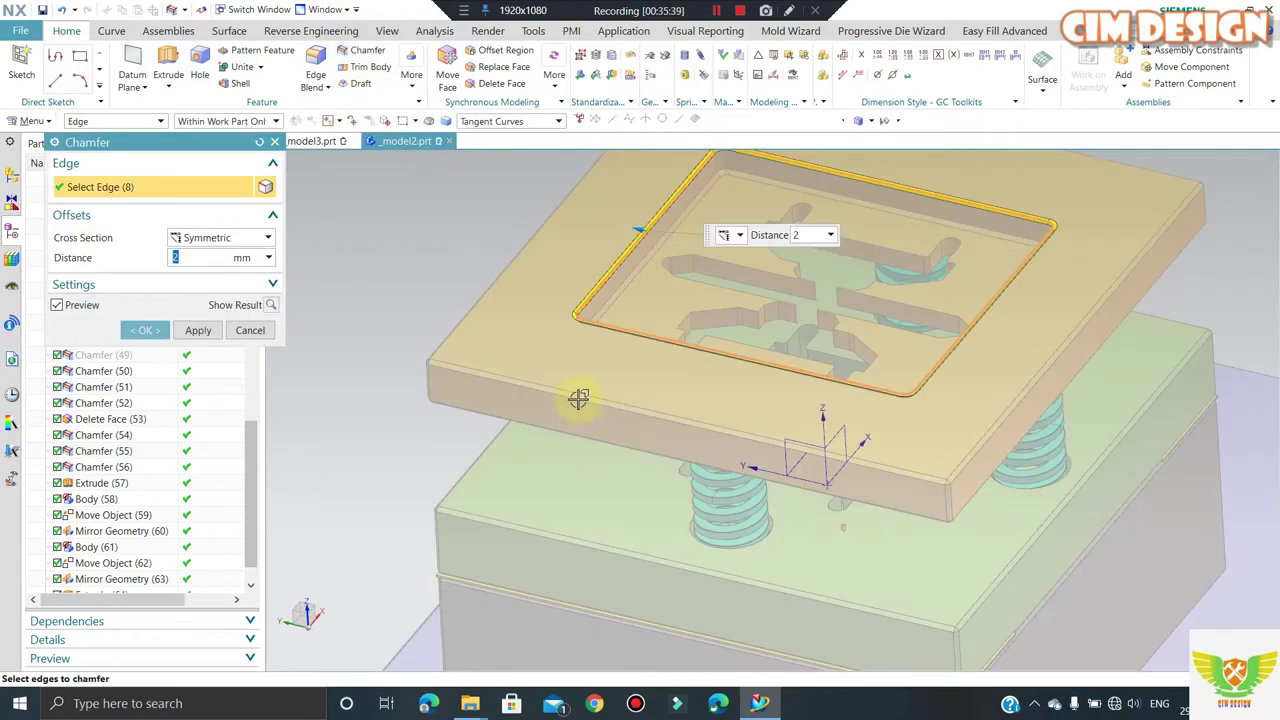
middle_click(577, 391)
mouse_move(577, 391)
middle_down()
mouse_move(735, 325)
mouse_move(537, 309)
mouse_move(586, 371)
mouse_move(514, 366)
mouse_move(686, 396)
mouse_move(680, 320)
mouse_move(674, 463)
middle_up()
scroll(735, 325, up, 5)
scroll(553, 322, down, 5)
scroll(502, 374, up, 4)
scroll(674, 455, down, 3)
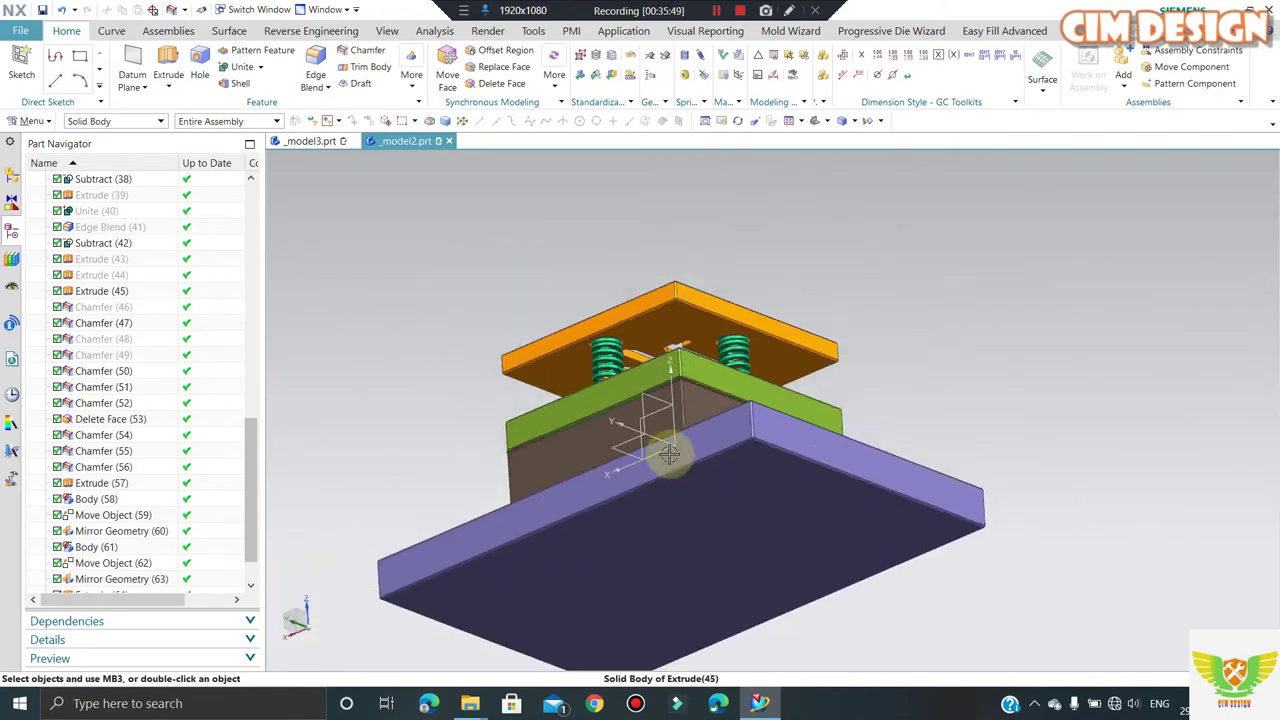
scroll(694, 539, down, 2)
mouse_move(694, 539)
middle_down()
mouse_move(694, 480)
mouse_move(668, 427)
mouse_move(663, 444)
middle_up()
- Show both hidden die shoes again and orbit to an oblique view of the die set
key(ctrl+shift+b)
key(ctrl+shift+k)
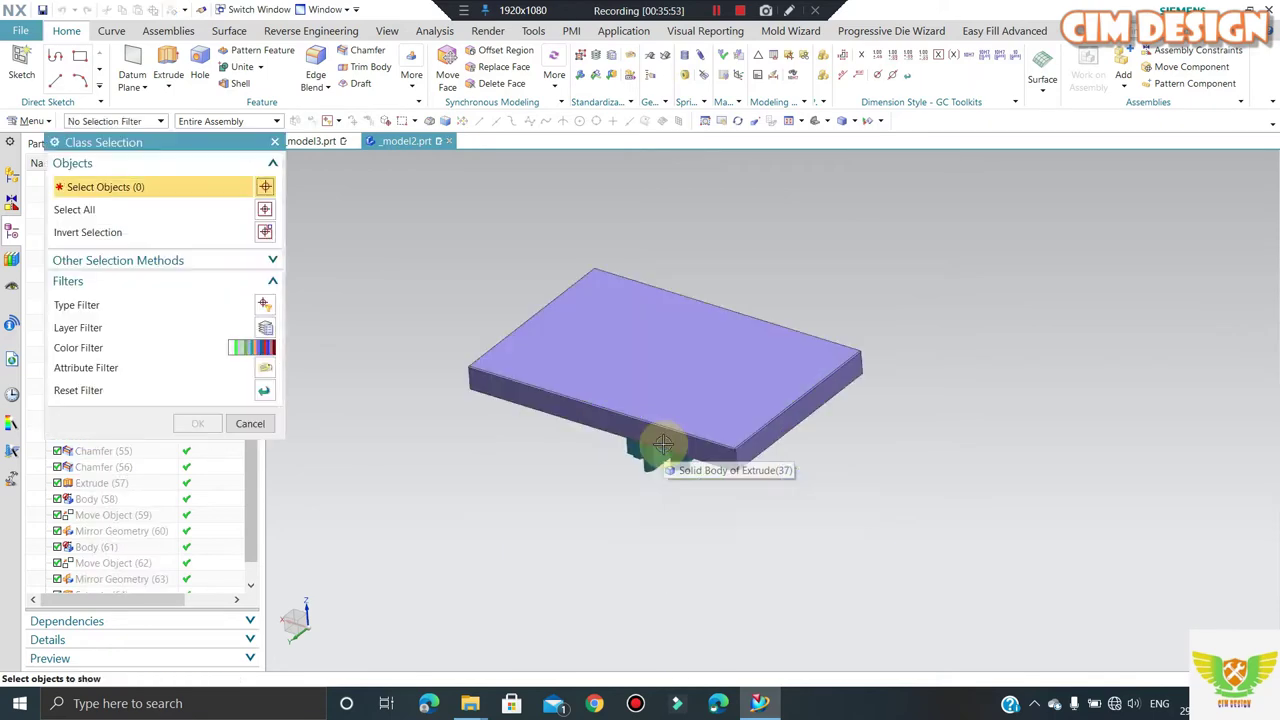
scroll(848, 335, down, 2)
drag(882, 300, 480, 602)
middle_click(814, 394)
mouse_move(814, 394)
middle_down()
mouse_move(614, 457)
mouse_move(613, 473)
middle_up()
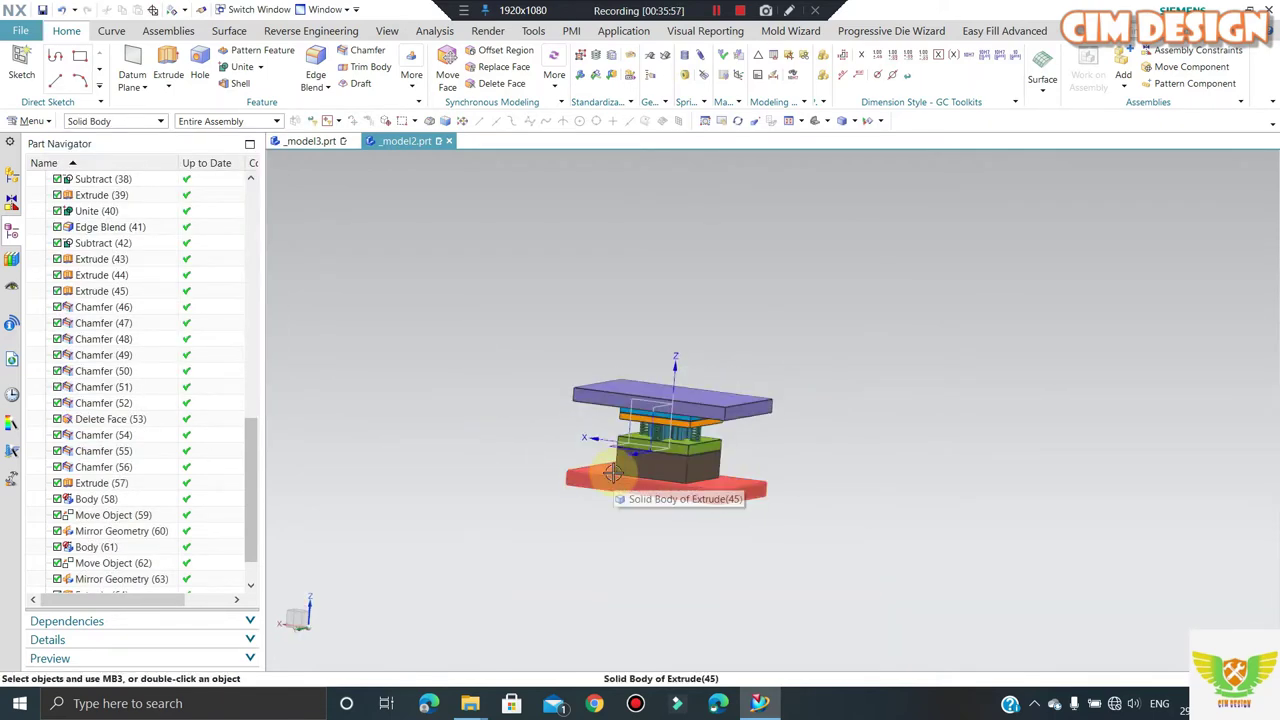
scroll(674, 197, up, 2)
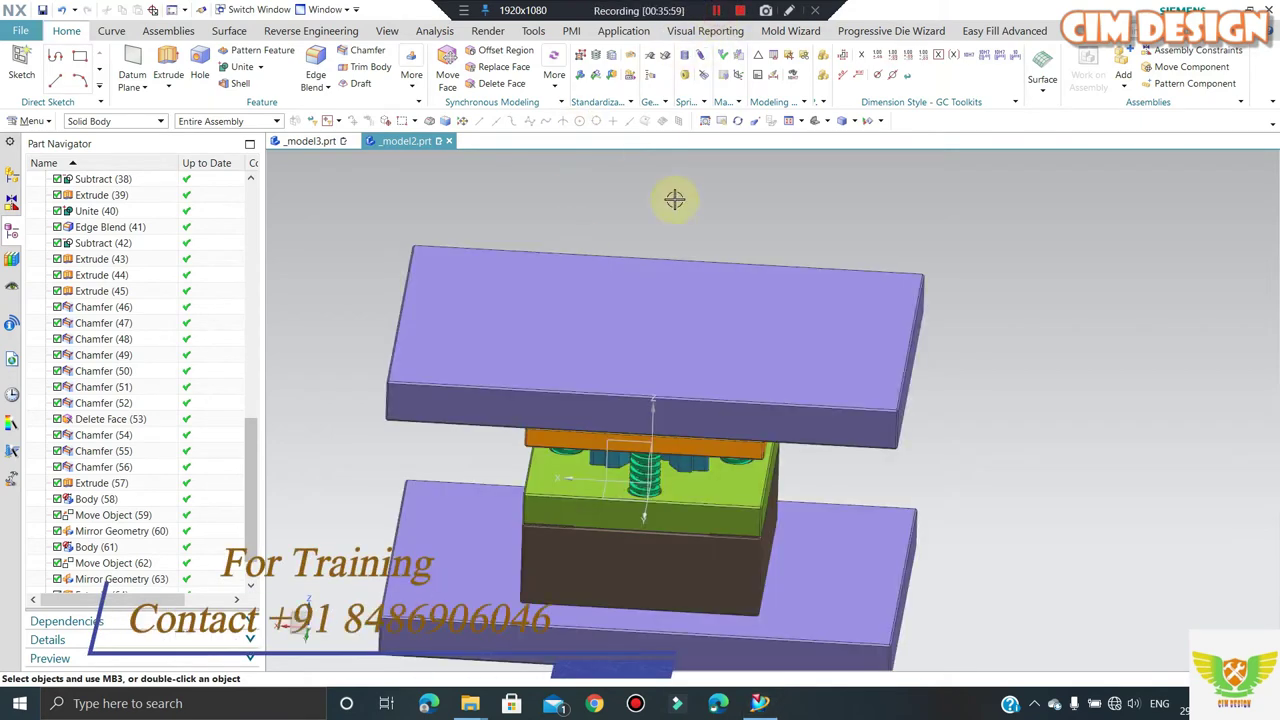
- Start an extrude sketched on the upper die shoe face in Static Wireframe display
click(677, 271)
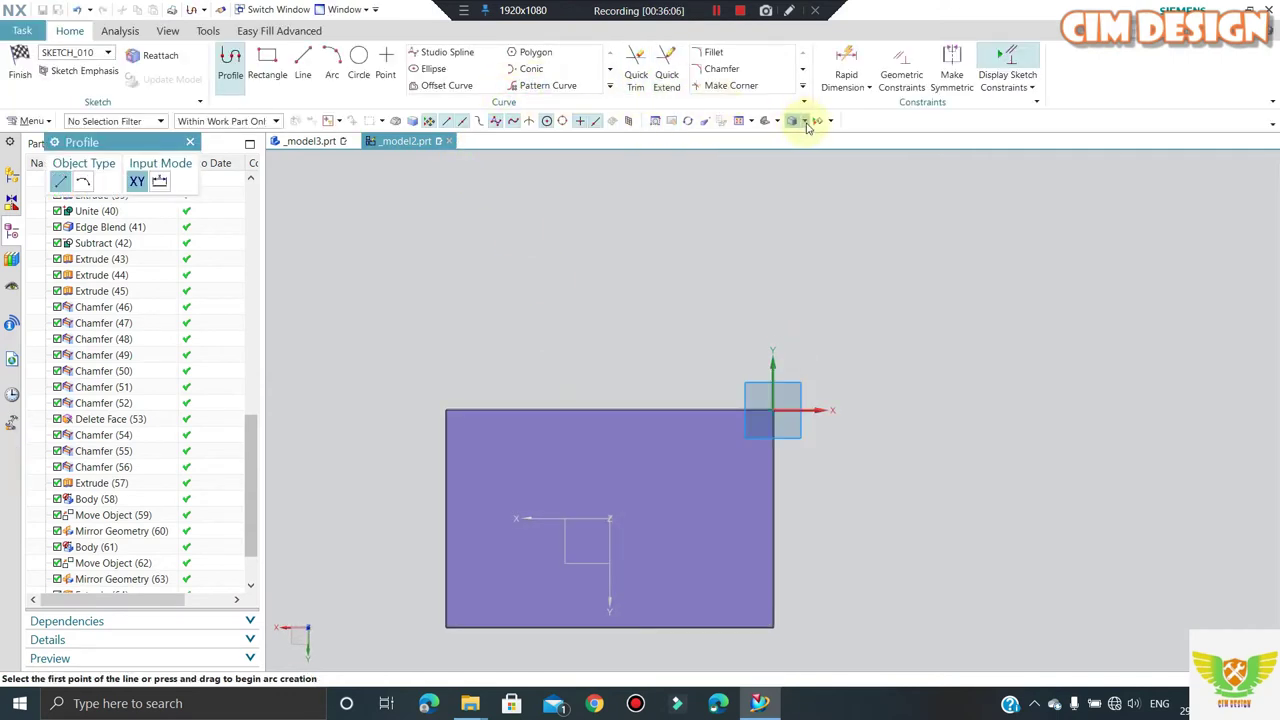
click(803, 120)
click(800, 203)
scroll(620, 420, up, 3)
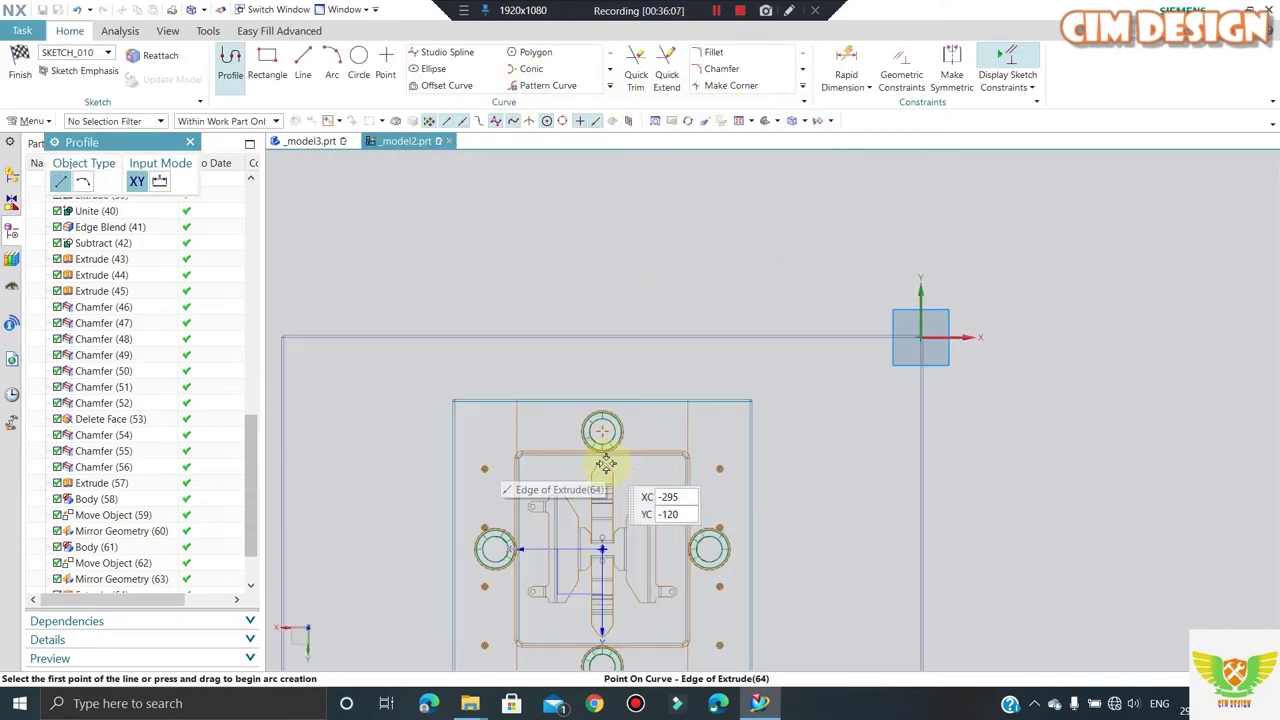
scroll(605, 463, up, 2)
- Draw 16 mm circles centred on the spring hole centres and finish the sketch
click(359, 74)
scroll(614, 443, up, 2)
scroll(614, 432, up, 2)
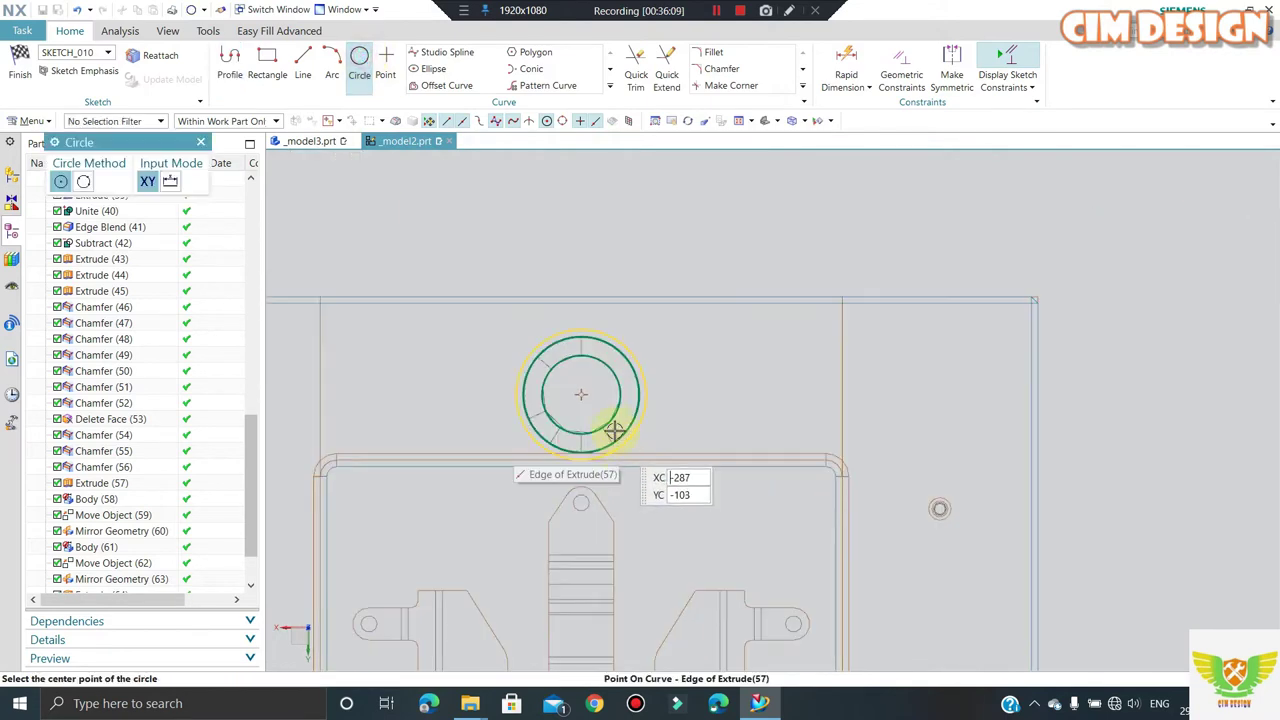
click(581, 394)
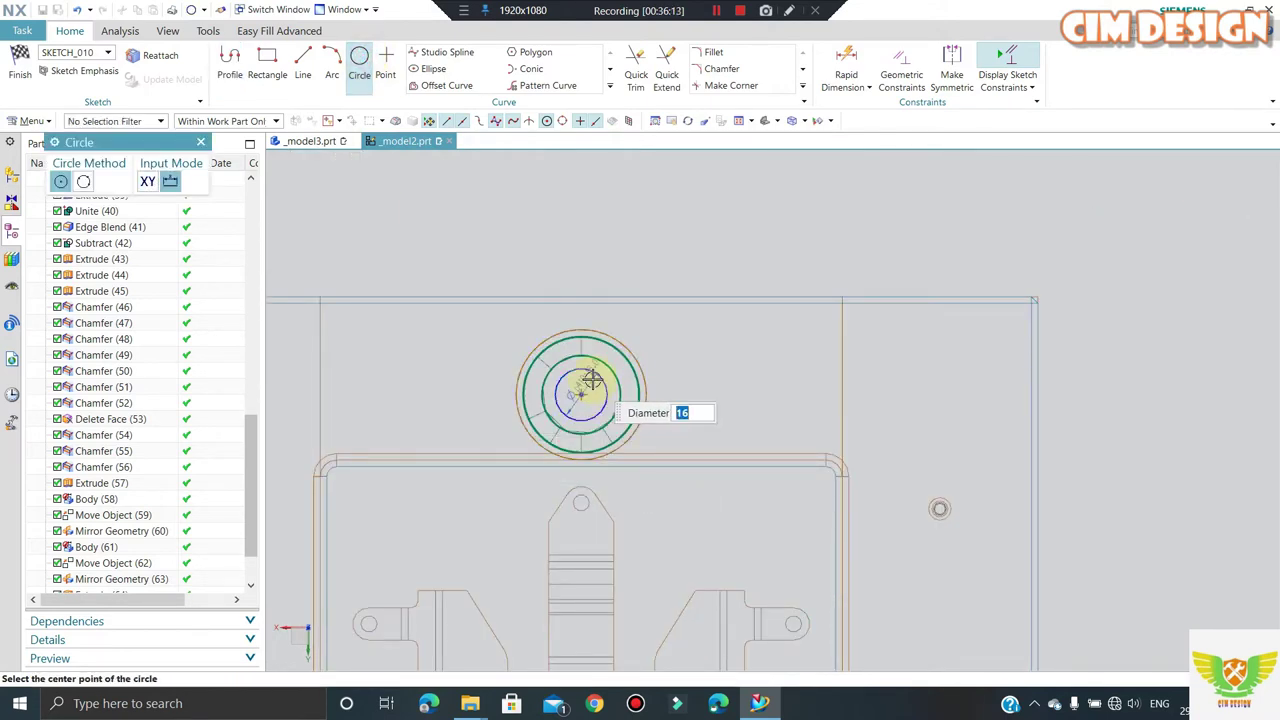
scroll(592, 378, down, 3)
scroll(720, 571, up, 2)
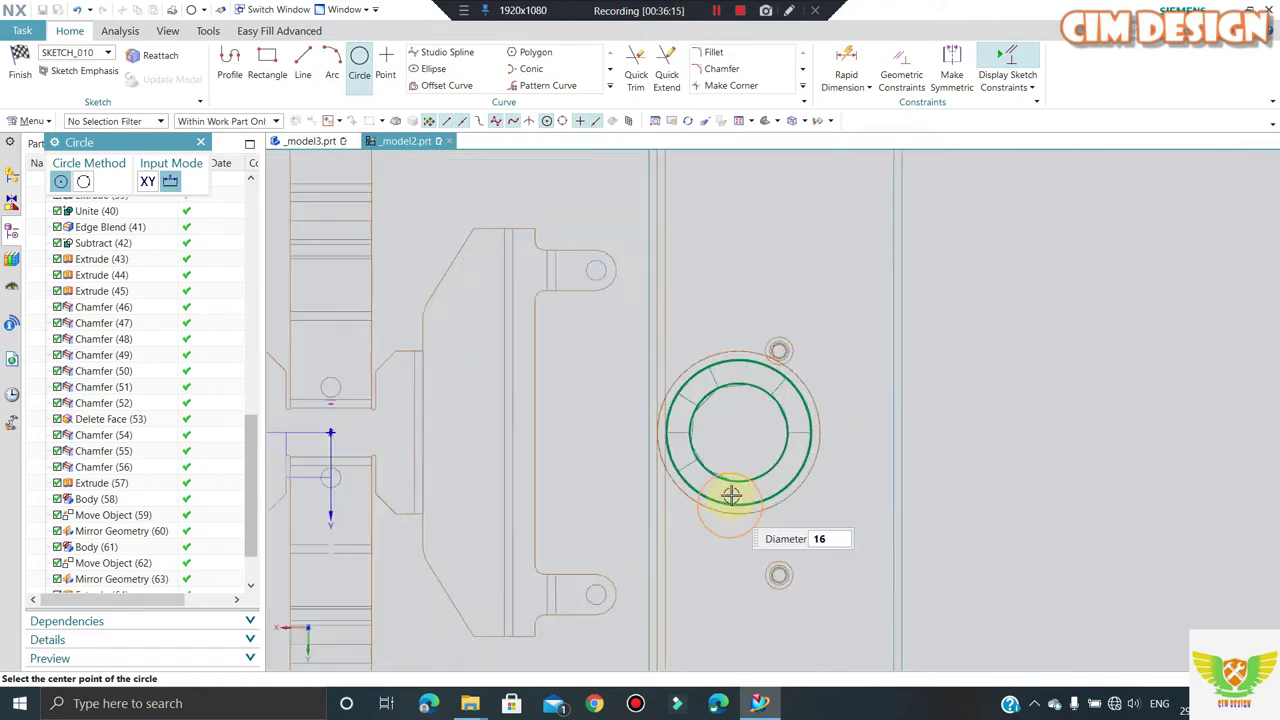
scroll(731, 491, up, 2)
scroll(740, 416, down, 2)
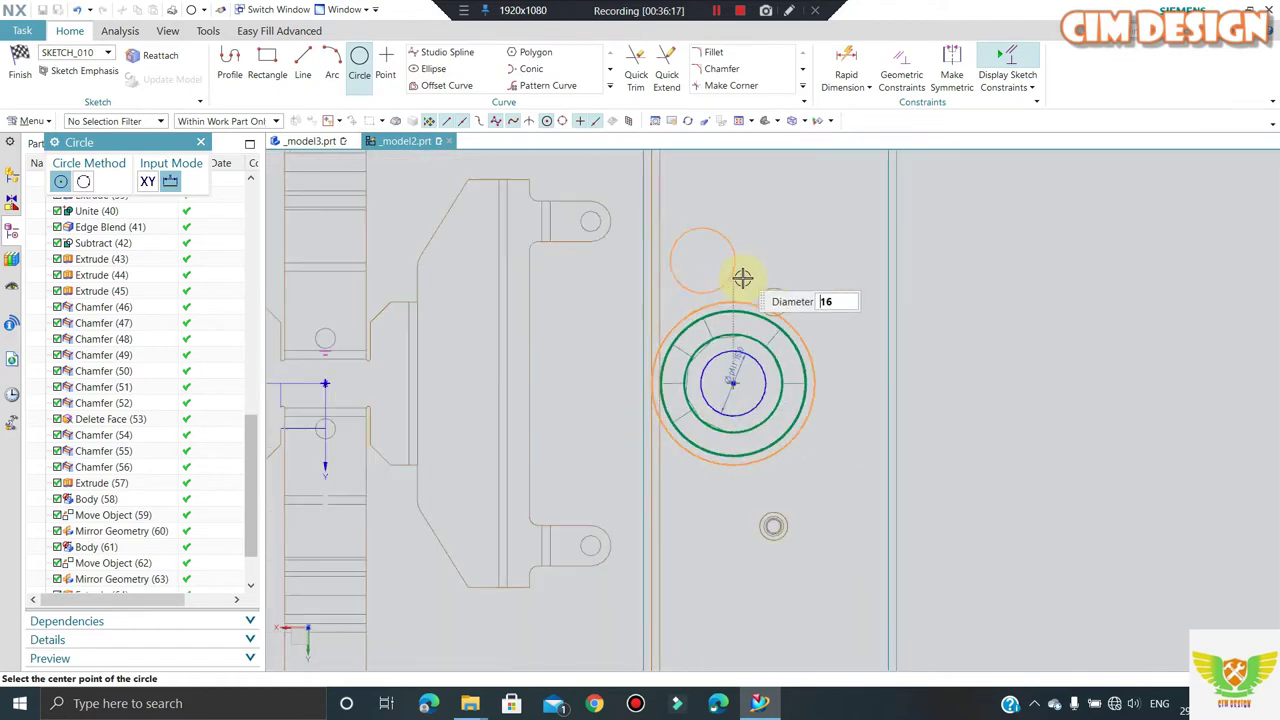
scroll(646, 546, down, 2)
scroll(611, 532, up, 3)
scroll(611, 532, up, 2)
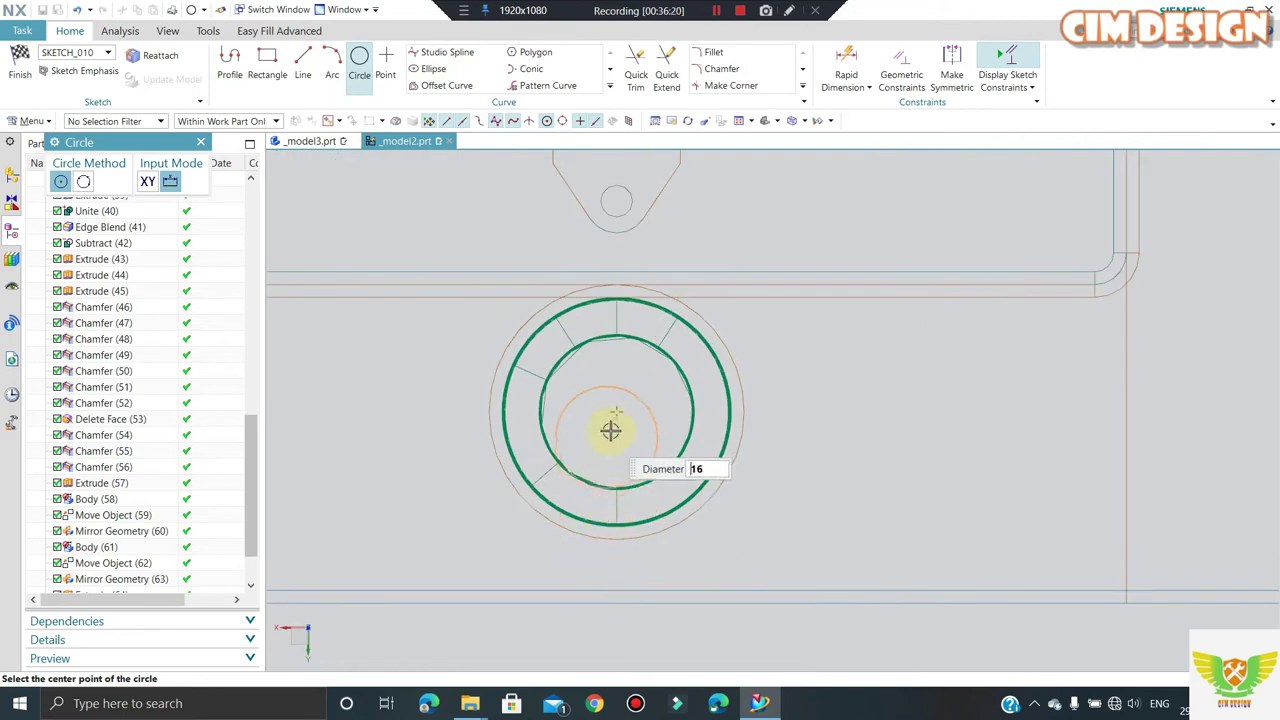
scroll(761, 494, down, 4)
scroll(494, 234, down, 2)
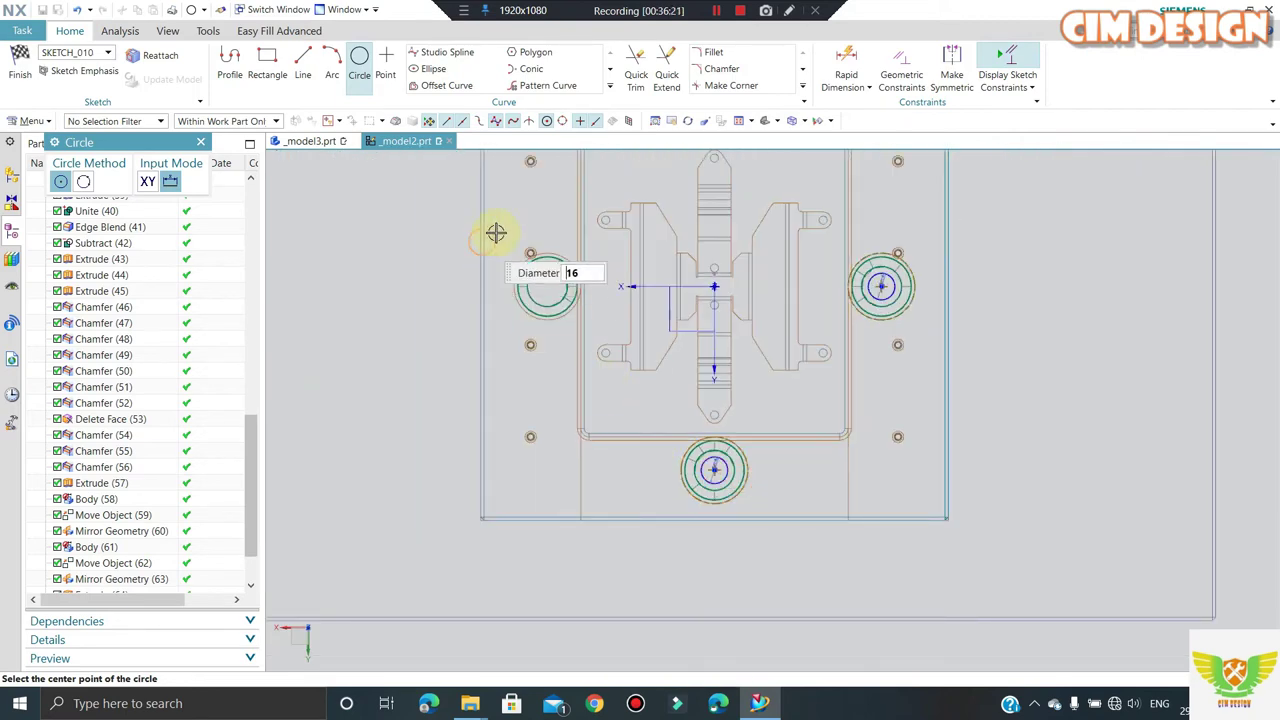
scroll(623, 506, up, 3)
scroll(657, 486, up, 2)
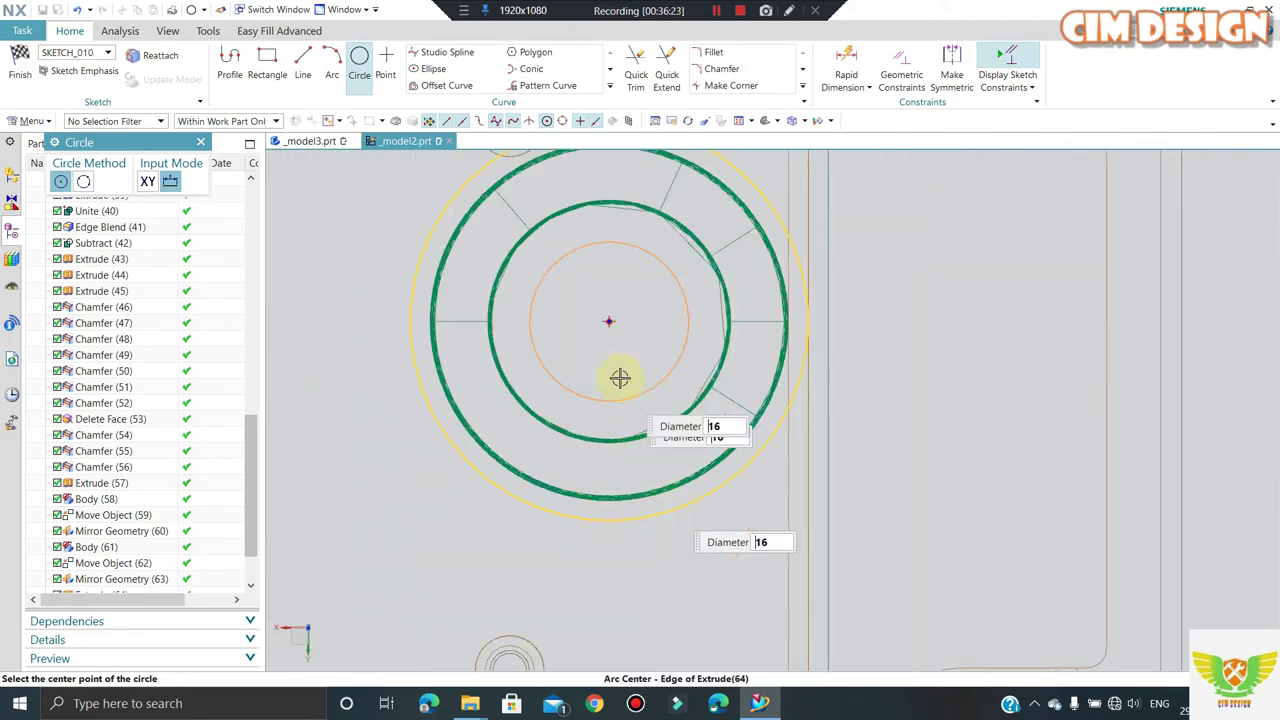
click(458, 361)
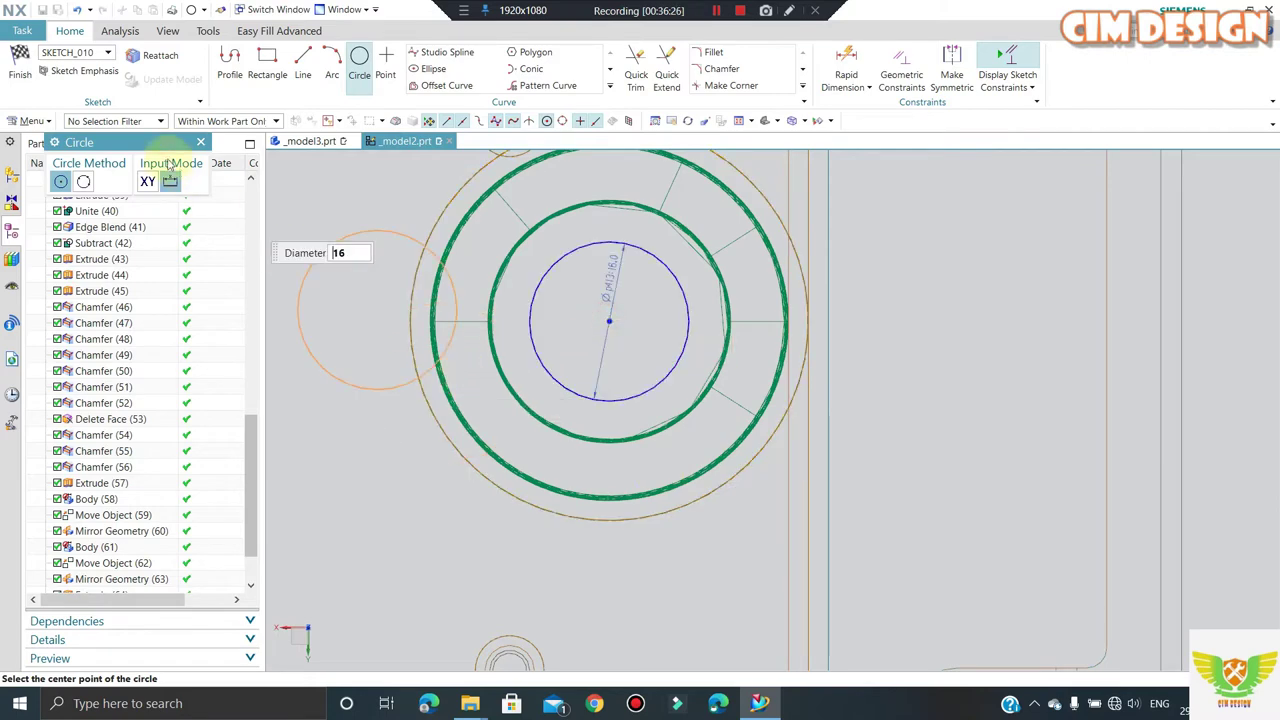
click(30, 72)
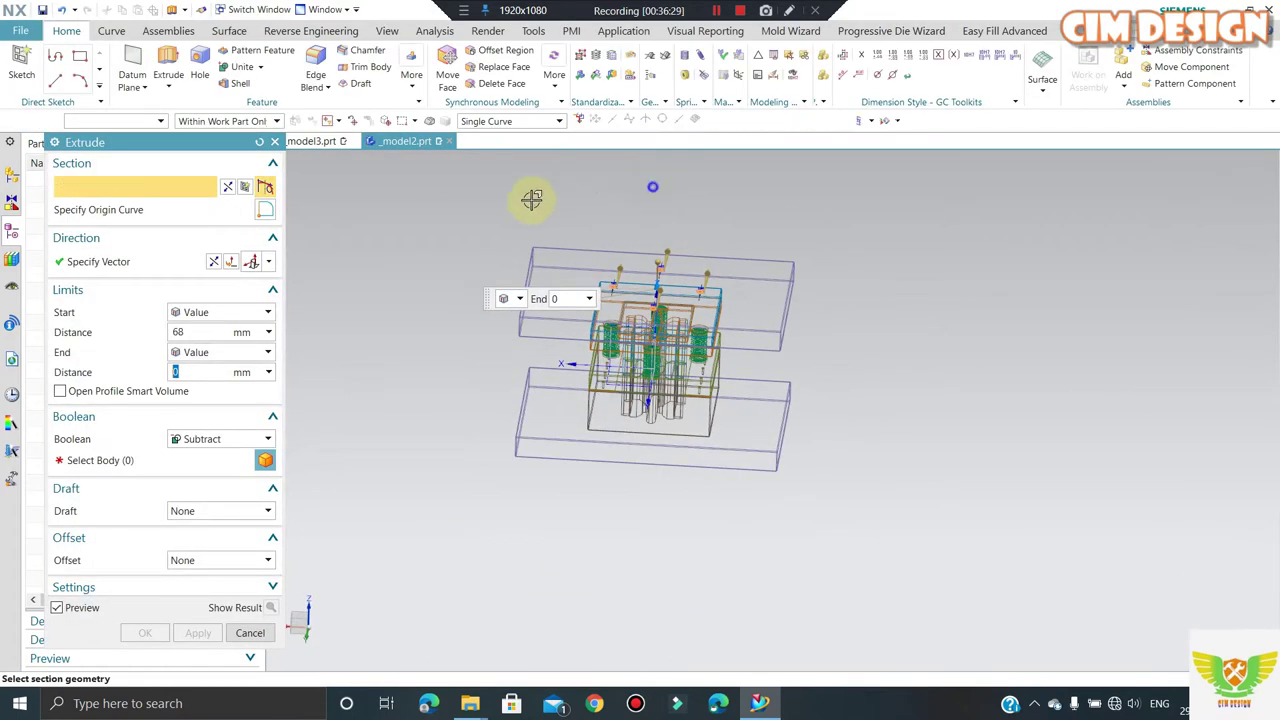
- Extrude the four 16 mm circles downward through the die with Boolean set to None
key(F8)
scroll(651, 262, up, 3)
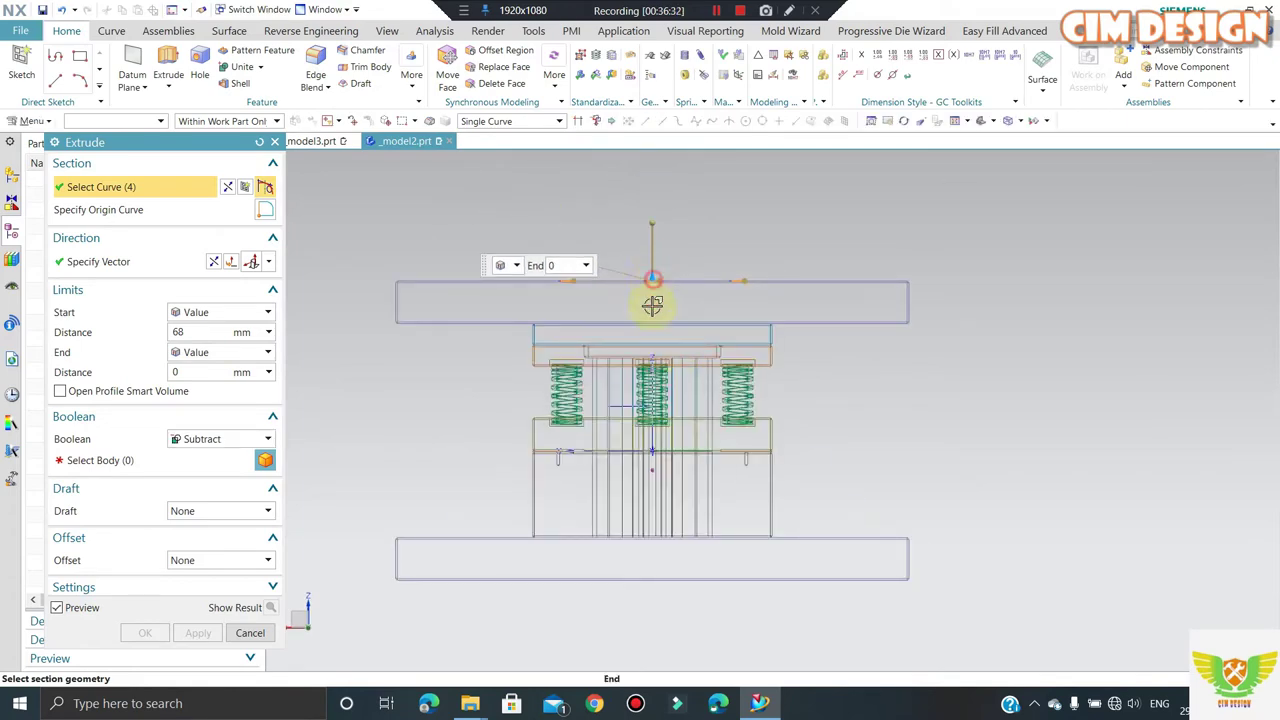
drag(652, 305, 662, 437)
scroll(790, 437, up, 2)
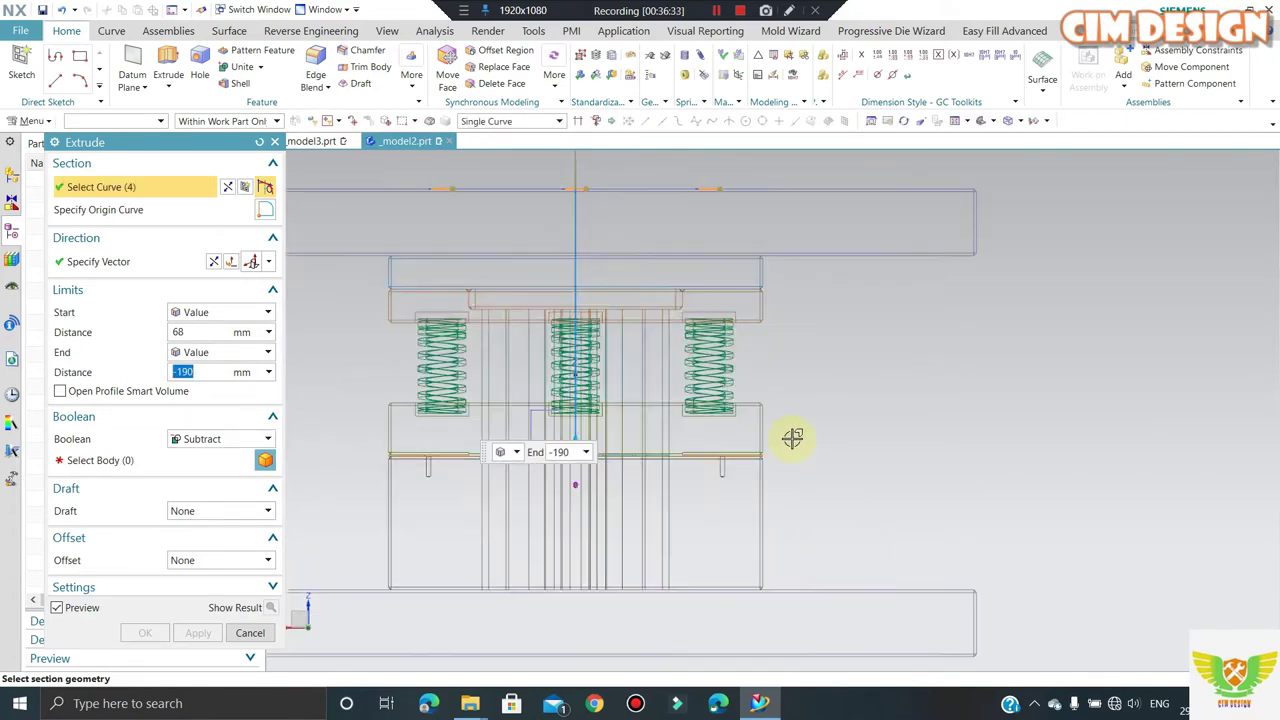
scroll(790, 437, up, 1)
click(190, 439)
click(196, 456)
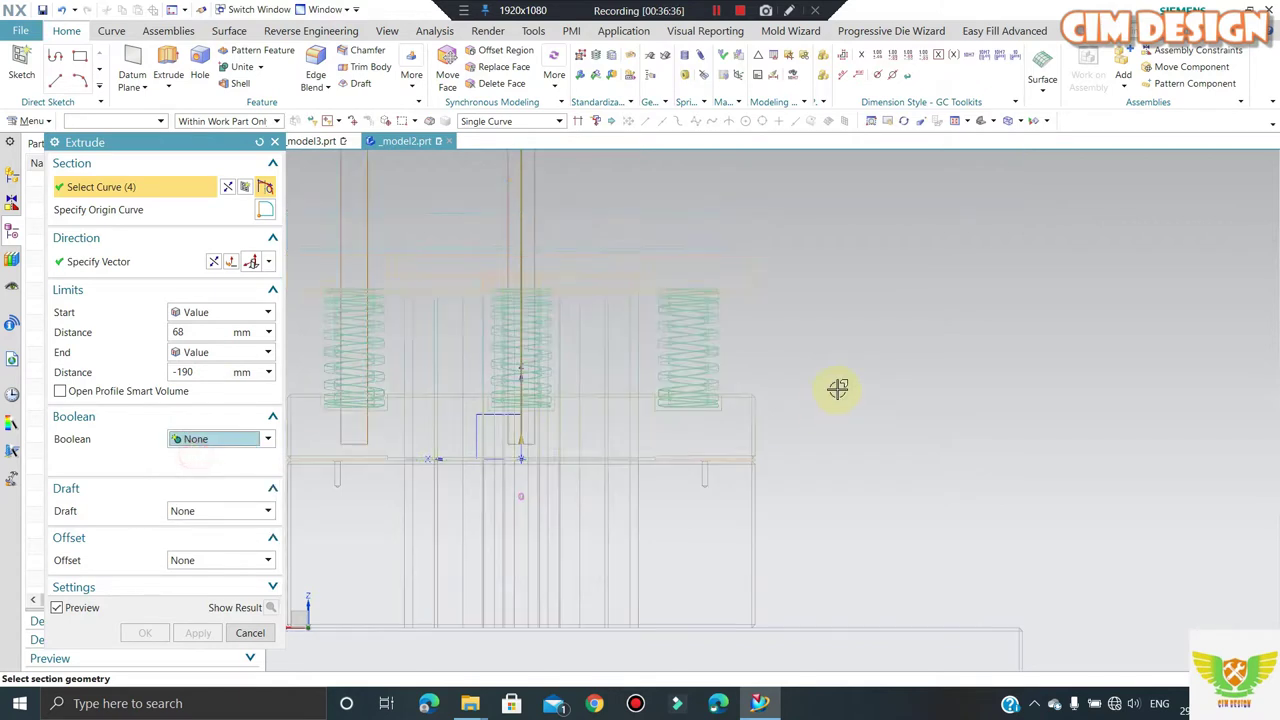
scroll(837, 386, down, 1)
- Set the rod extrusion to run from 0 to -185 mm, apply it, and view isometrically
double_click(199, 333)
text(0)
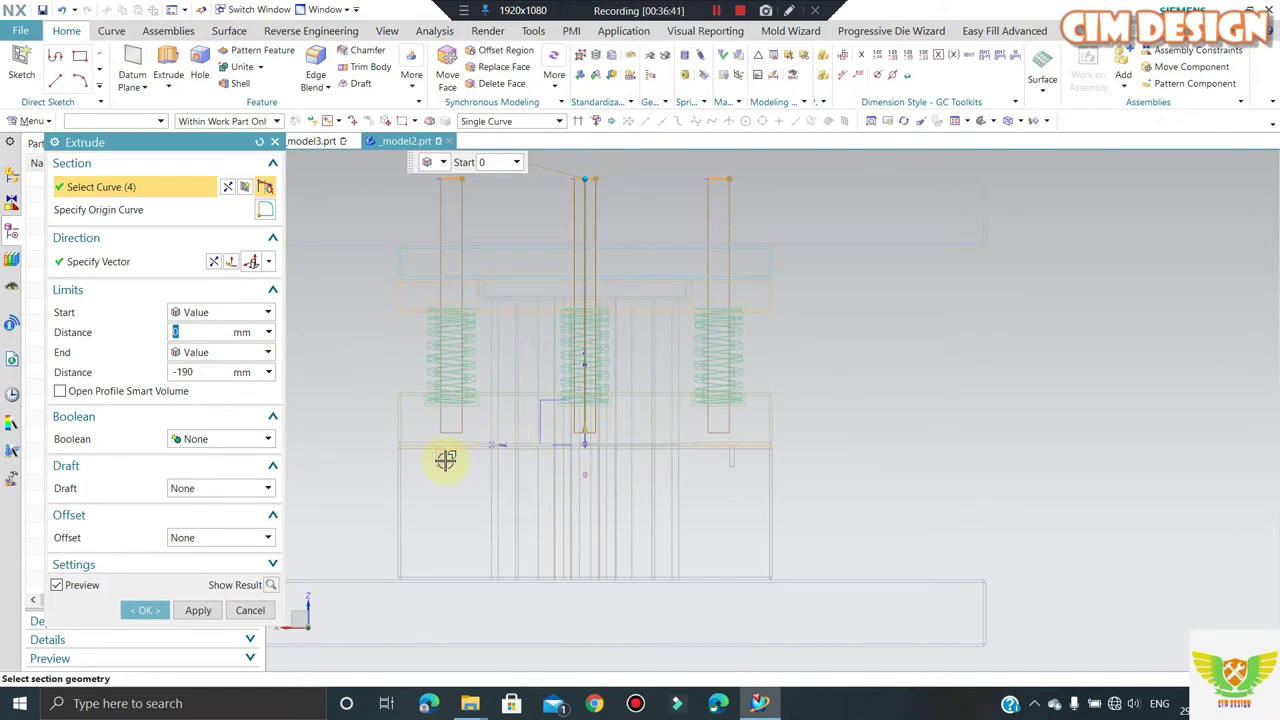
scroll(445, 459, up, 2)
scroll(531, 409, down, 1)
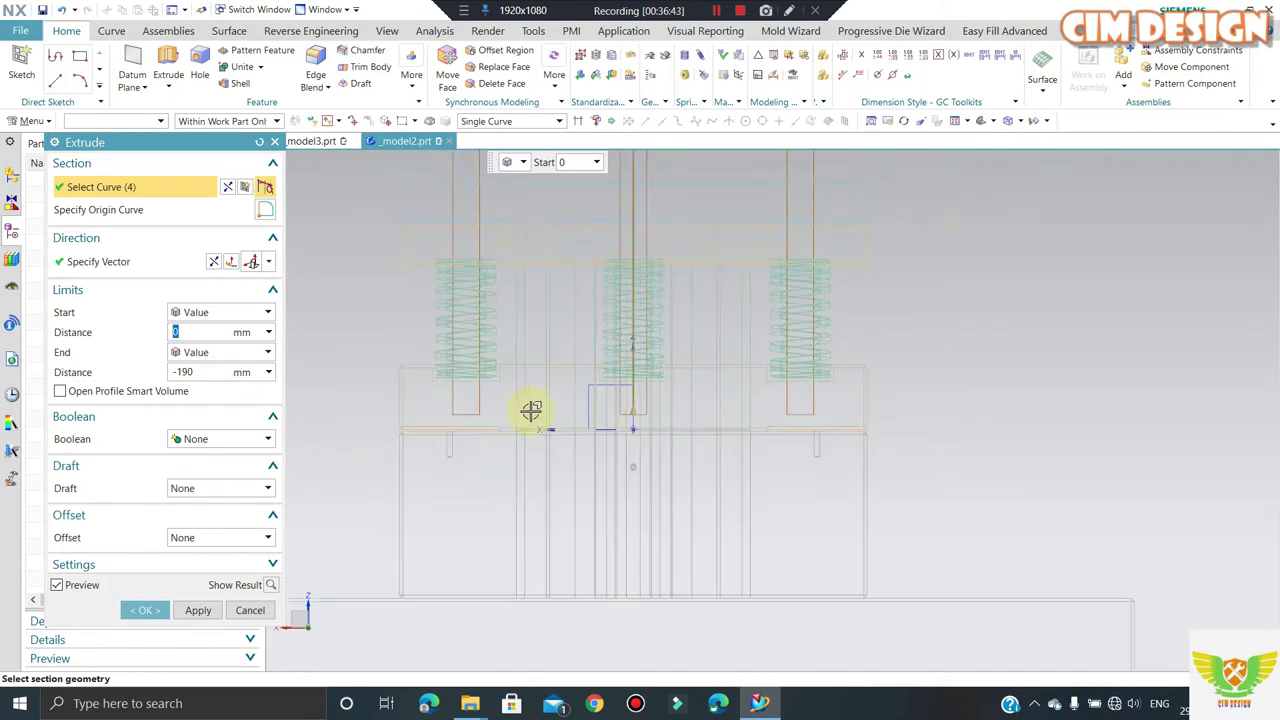
double_click(202, 370)
text(-185)
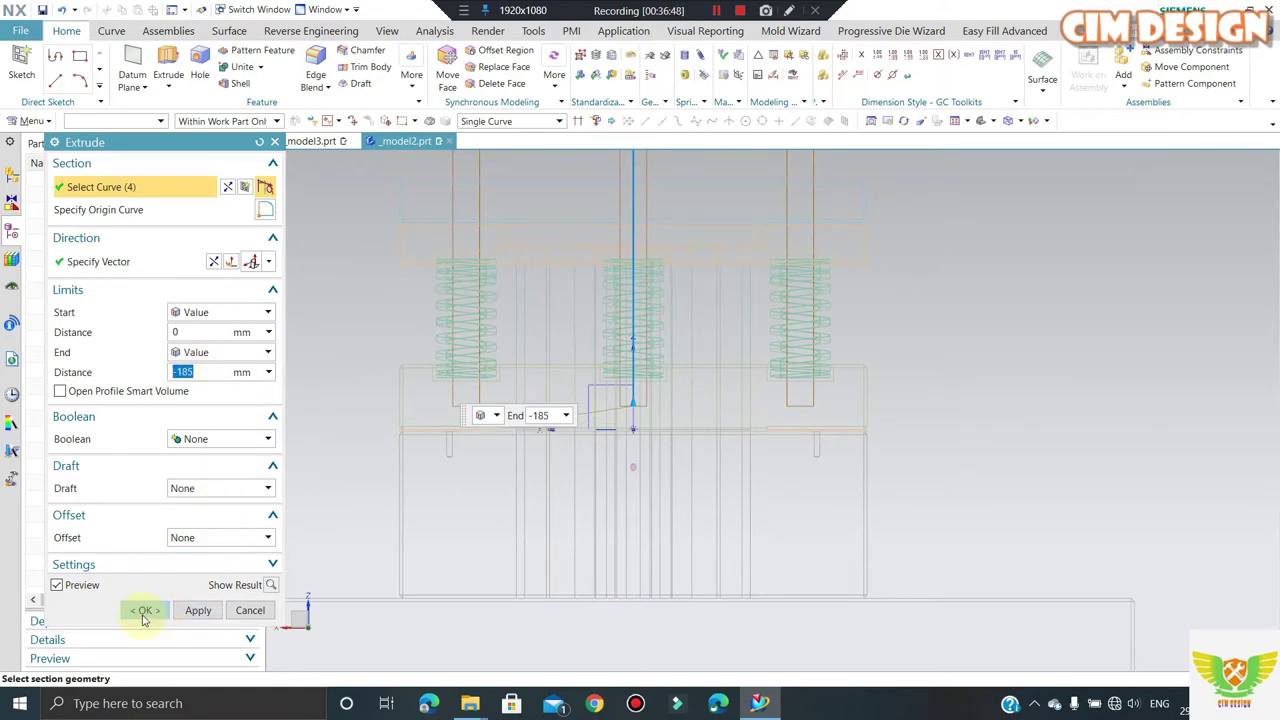
click(145, 610)
middle_drag(596, 406, 630, 453)
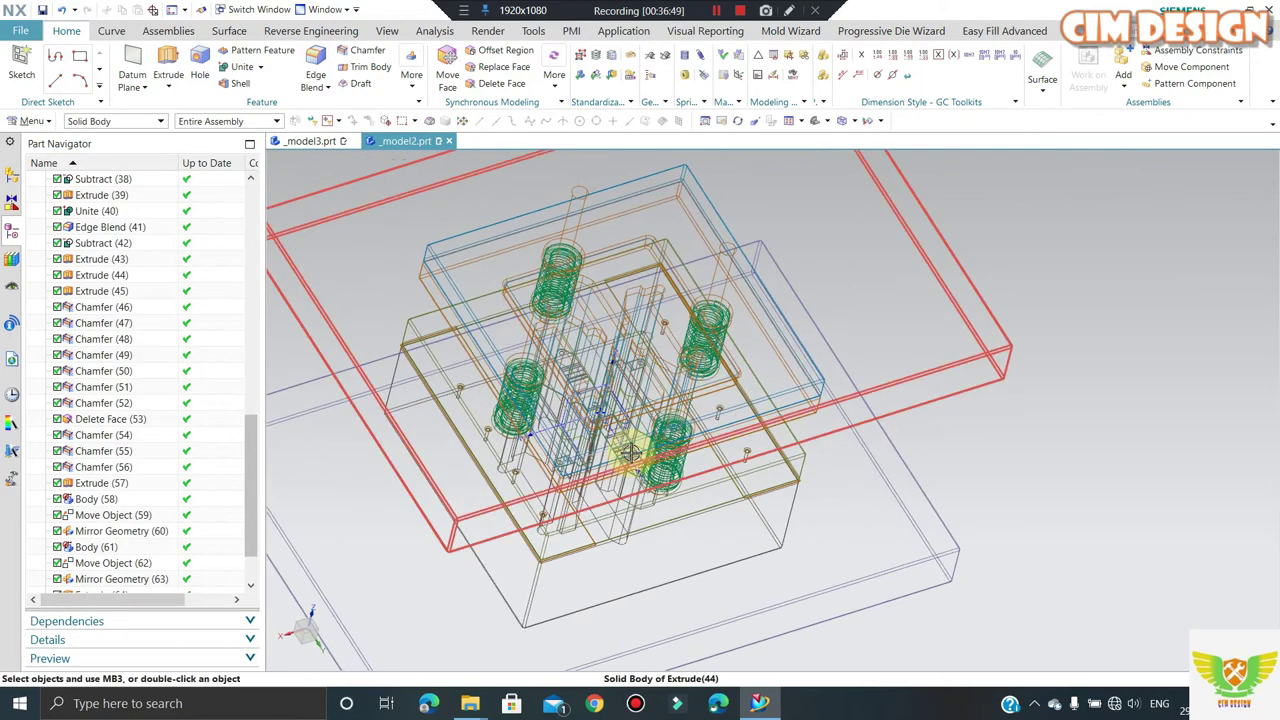
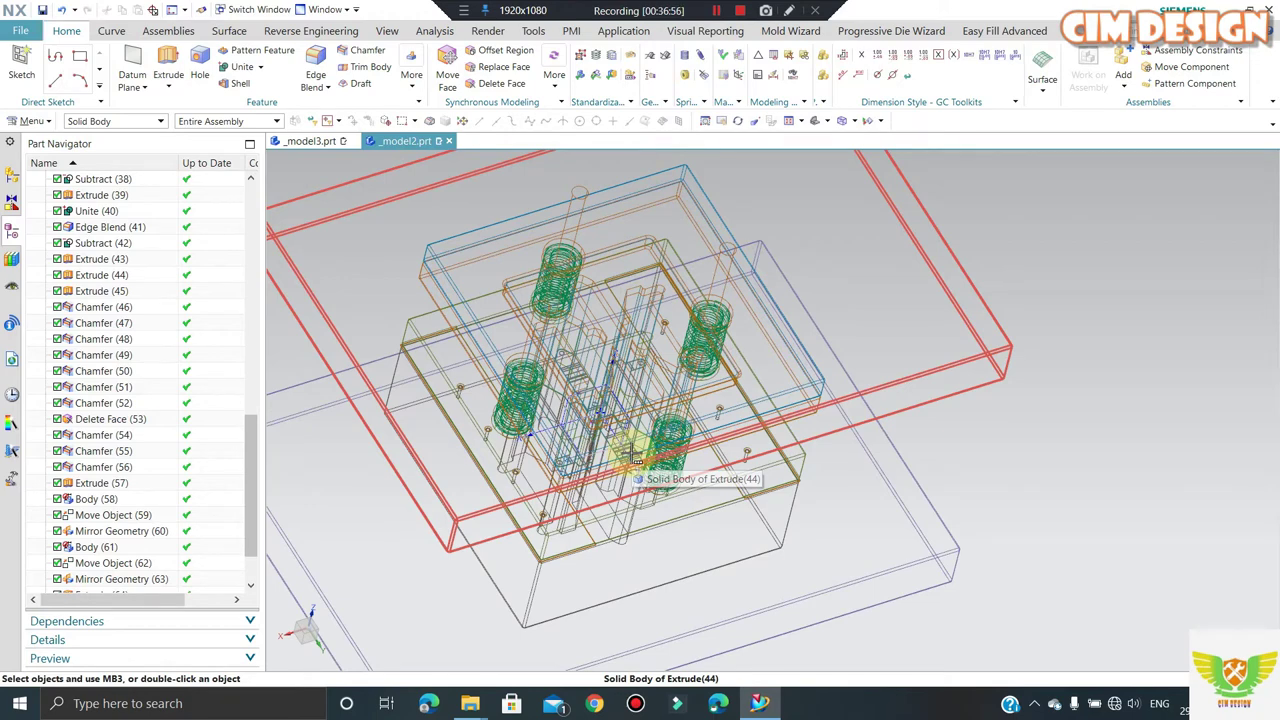
- Orbit and zoom the die set from a front view to an angled look down onto the top plate
scroll(636, 457, down, 3)
middle_drag(636, 457, 961, 475)
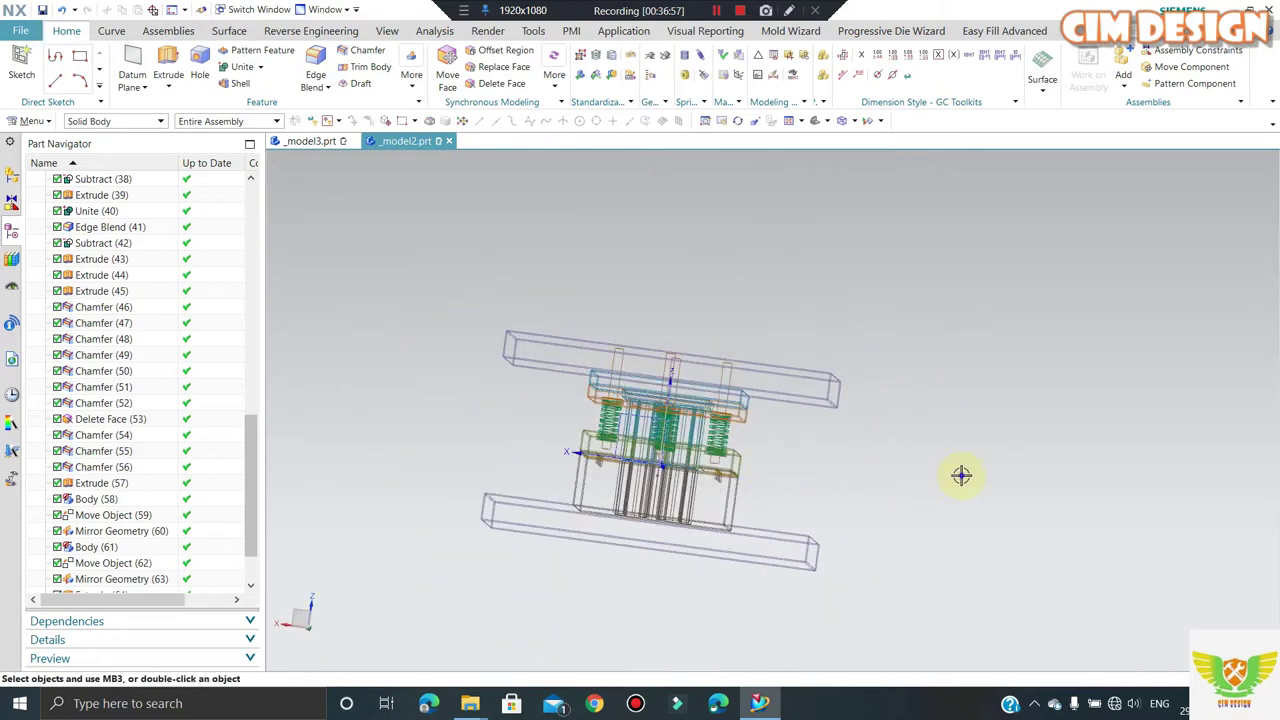
key(F8)
scroll(720, 443, down, 1)
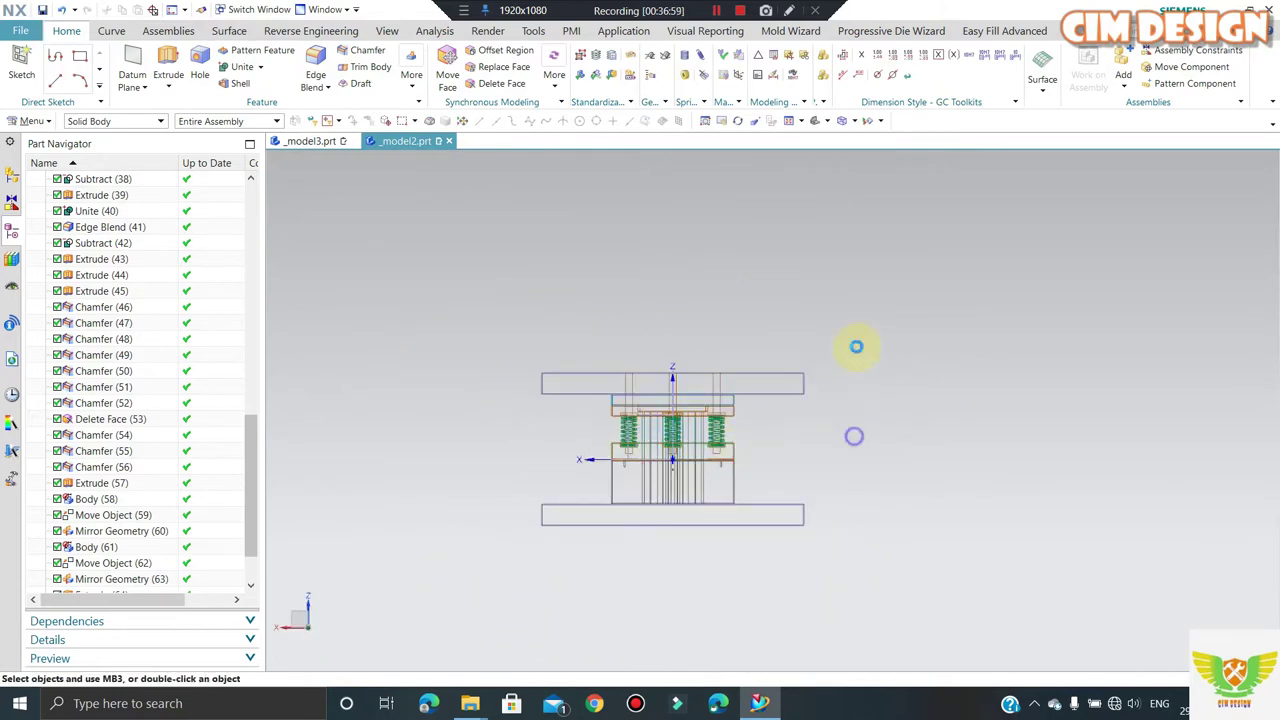
mouse_move(856, 346)
middle_down()
mouse_move(686, 434)
mouse_move(665, 349)
middle_up()
scroll(680, 394, up, 3)
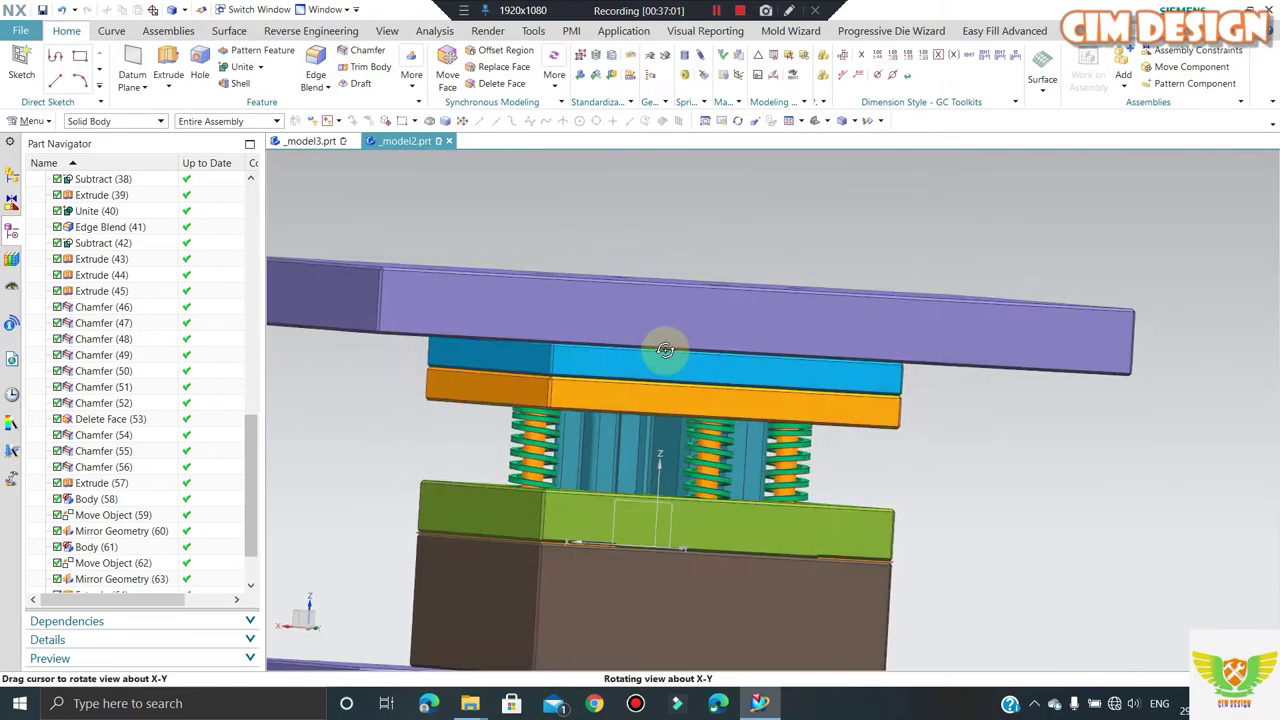
scroll(571, 309, down, 2)
middle_drag(580, 334, 608, 349)
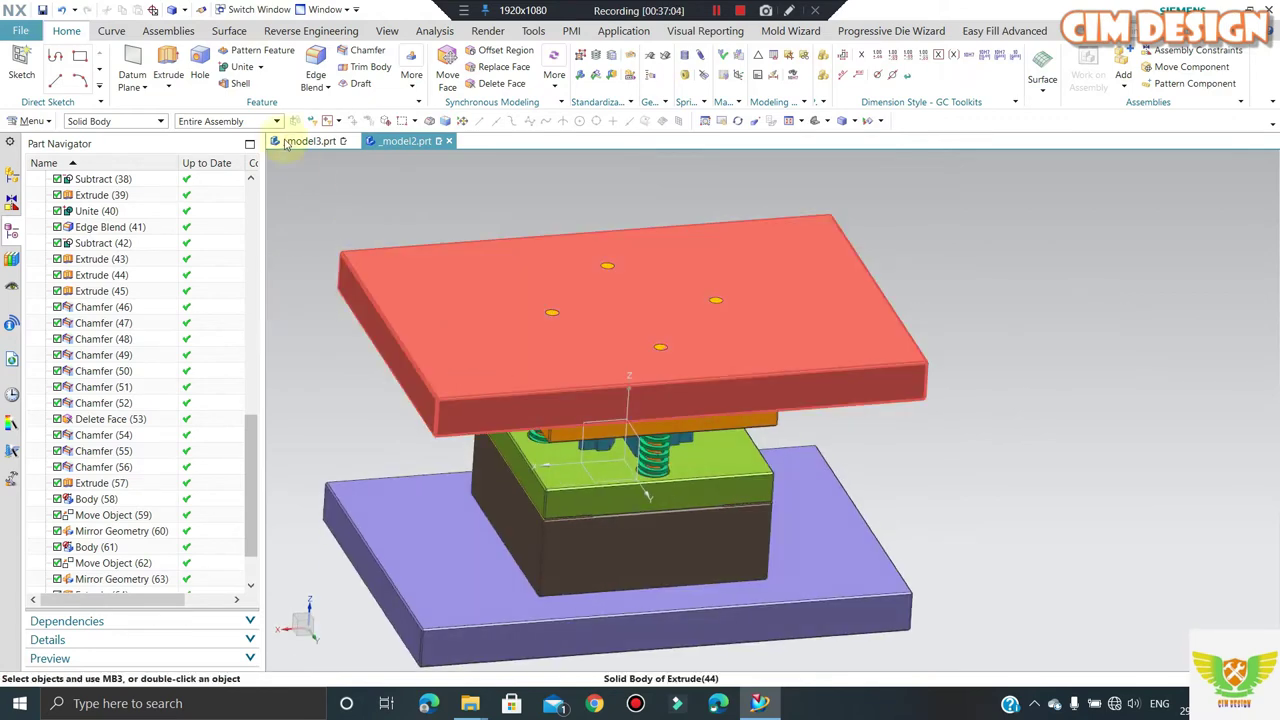
- Subtract the four pins from the top plate, keeping the pins as tools
click(253, 101)
click(529, 343)
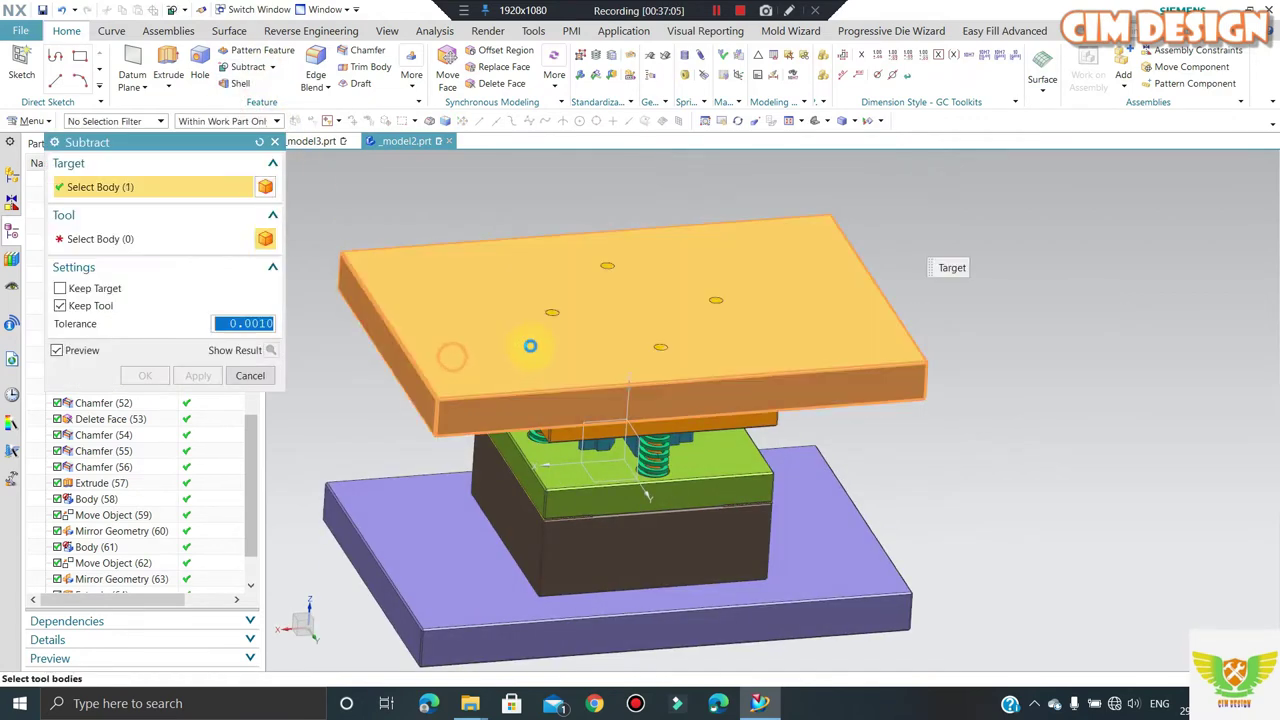
scroll(571, 289, up, 3)
click(574, 285)
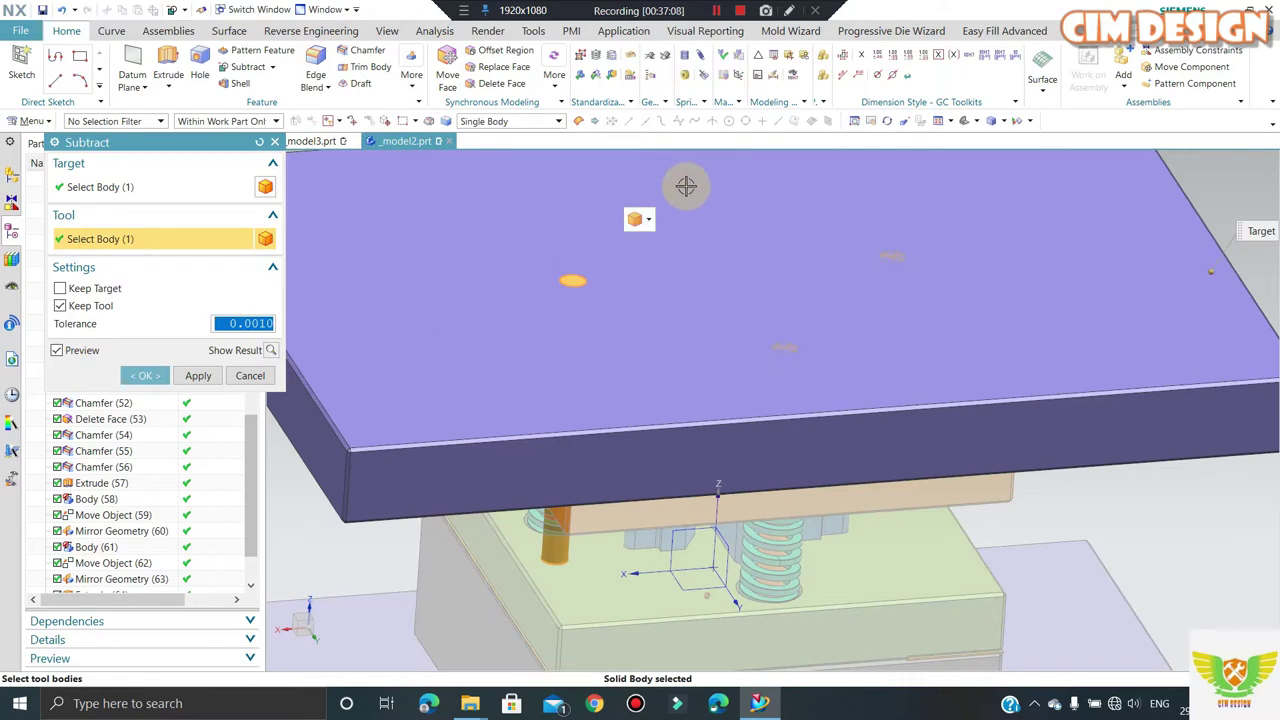
click(686, 186)
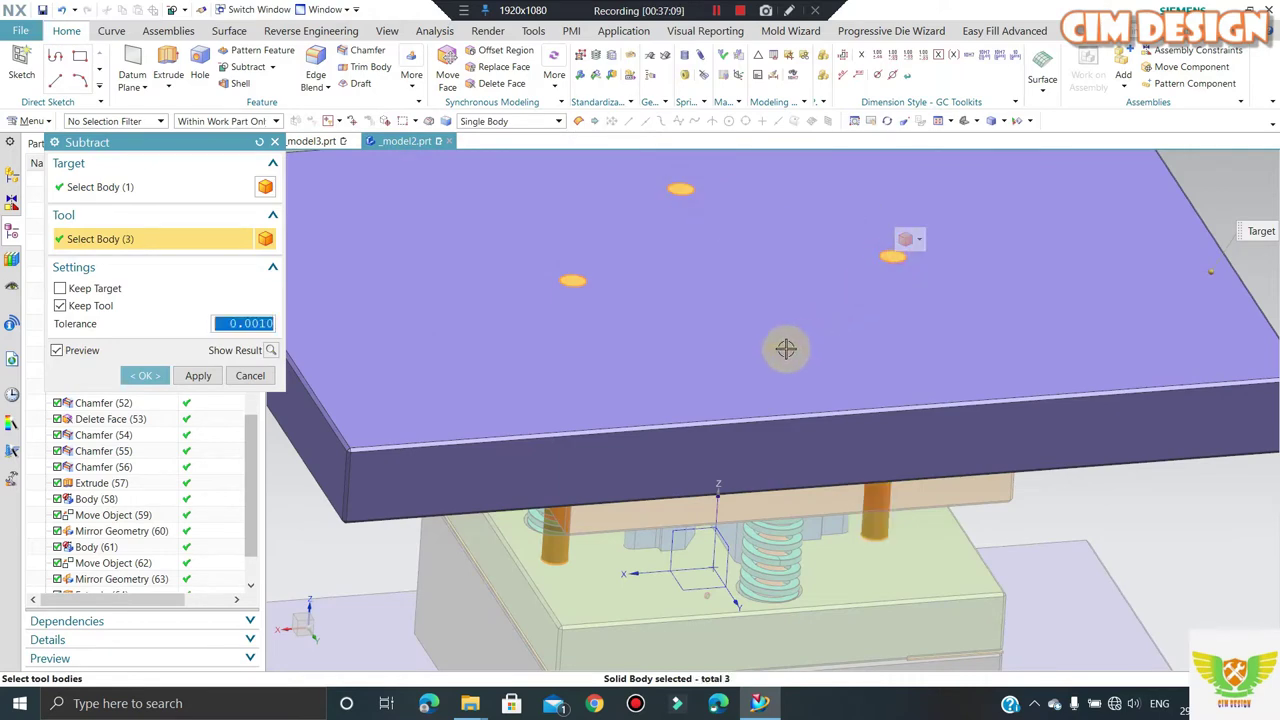
click(785, 347)
click(195, 374)
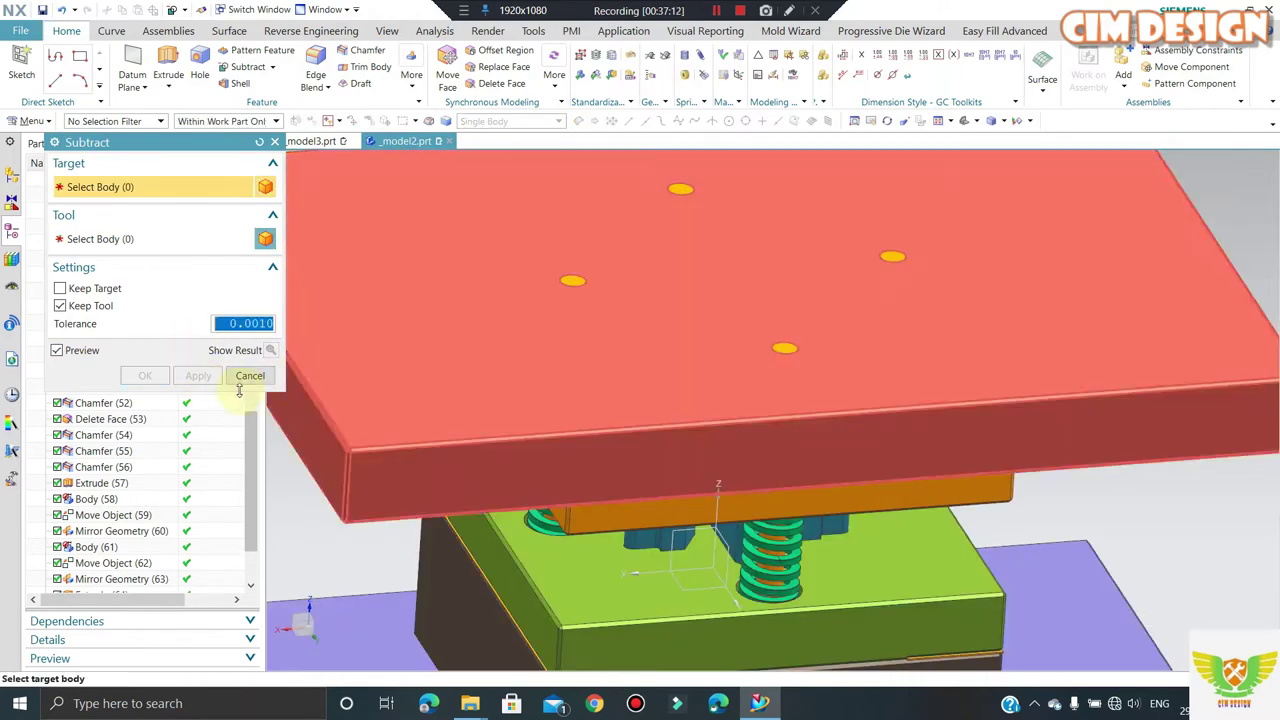
click(247, 376)
- Subtract the four pins from the blue plate with Keep Tool on
key(ctrl+f)
mouse_move(497, 327)
middle_down()
mouse_move(566, 354)
mouse_move(523, 309)
middle_up()
click(247, 67)
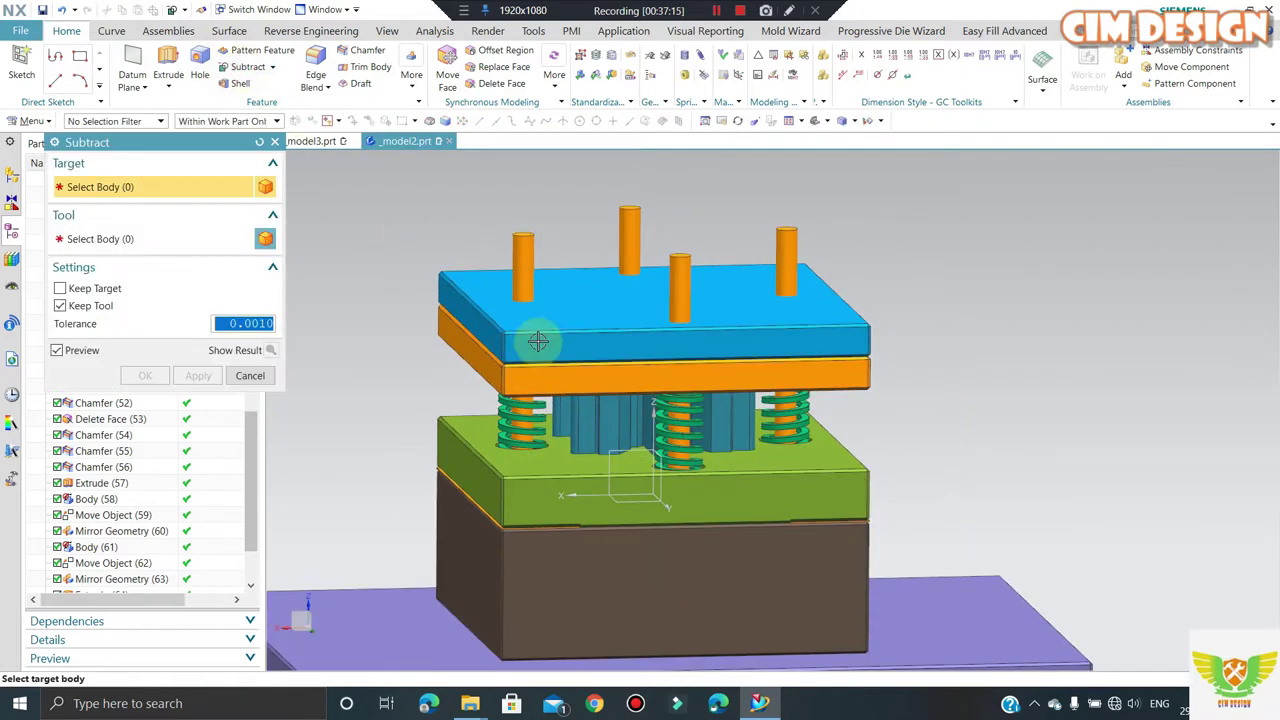
click(529, 300)
click(525, 282)
click(626, 229)
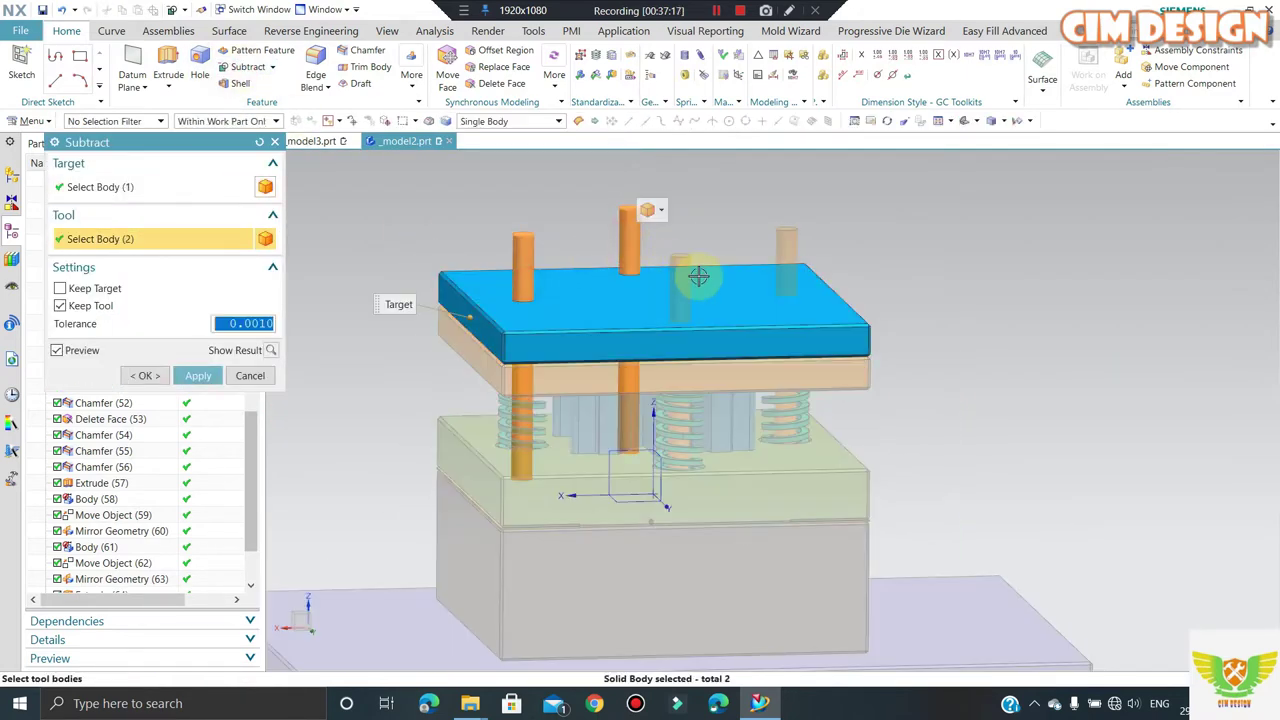
click(681, 278)
click(756, 256)
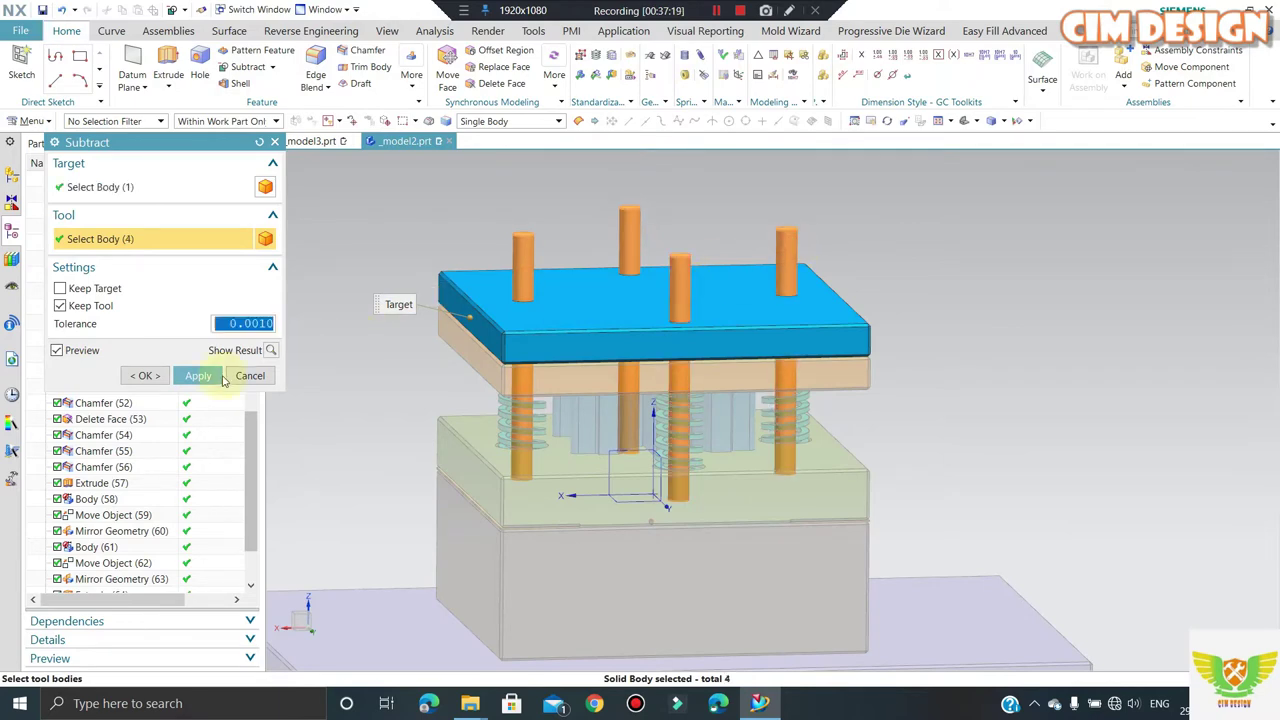
click(198, 375)
- Cut the pins out of the orange plate as well
click(540, 266)
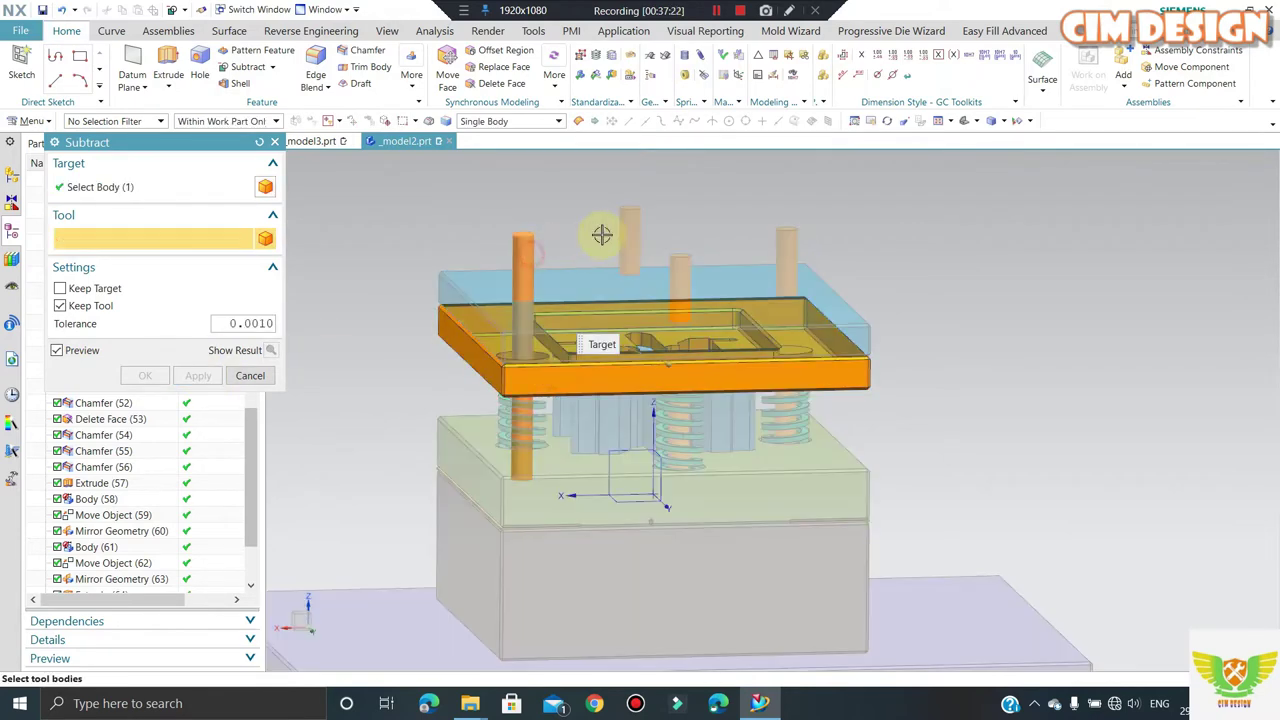
click(636, 240)
click(679, 280)
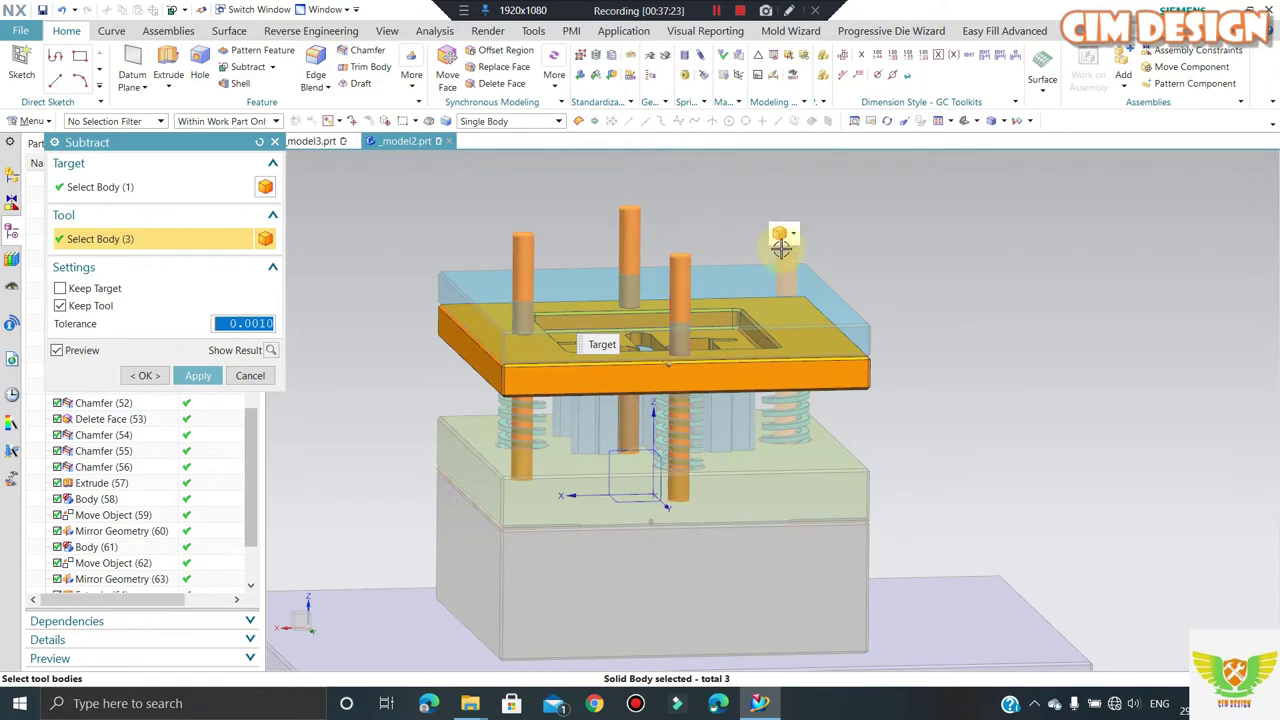
click(785, 248)
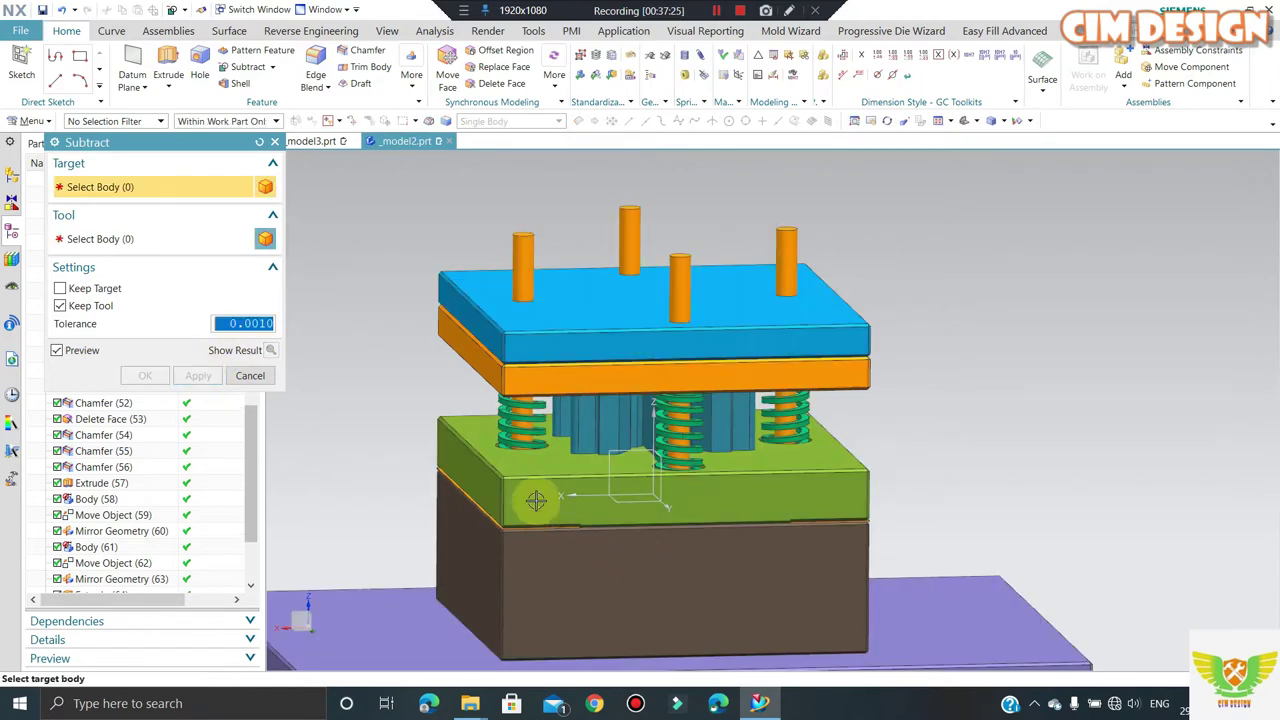
click(529, 498)
- Cut the pins out of the green plate and confirm the subtract
click(519, 265)
click(633, 232)
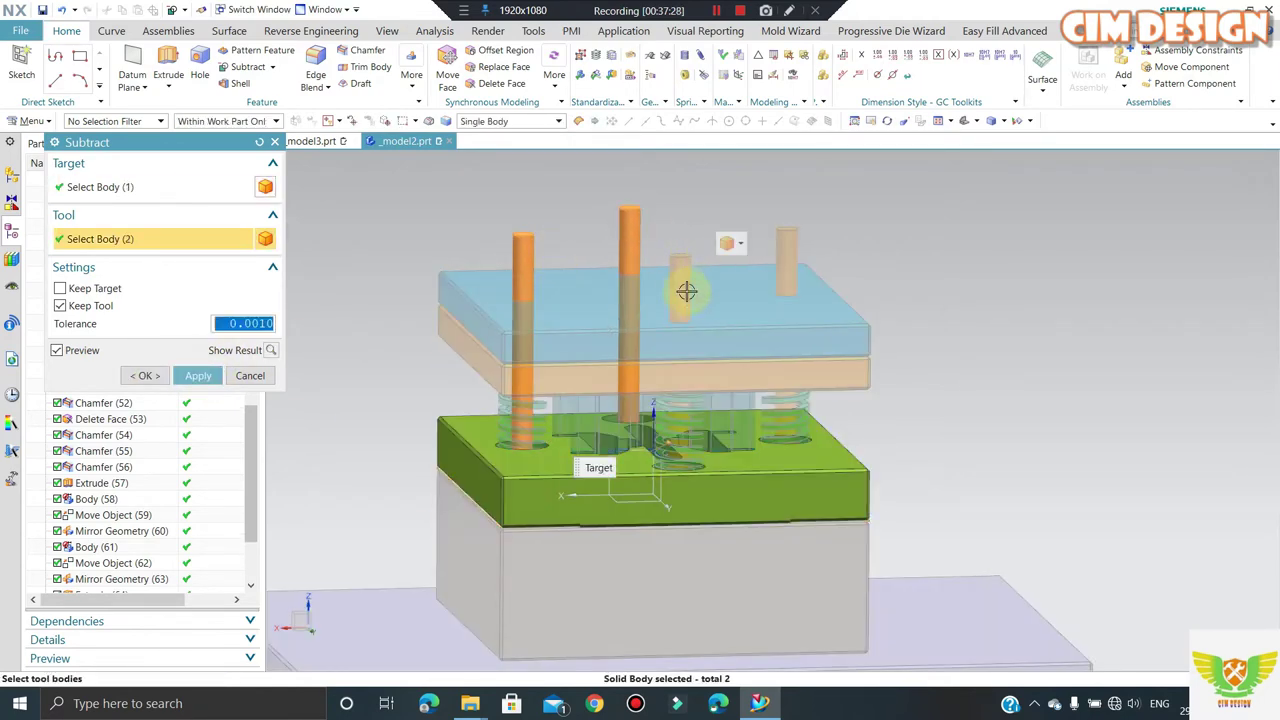
click(683, 284)
click(783, 248)
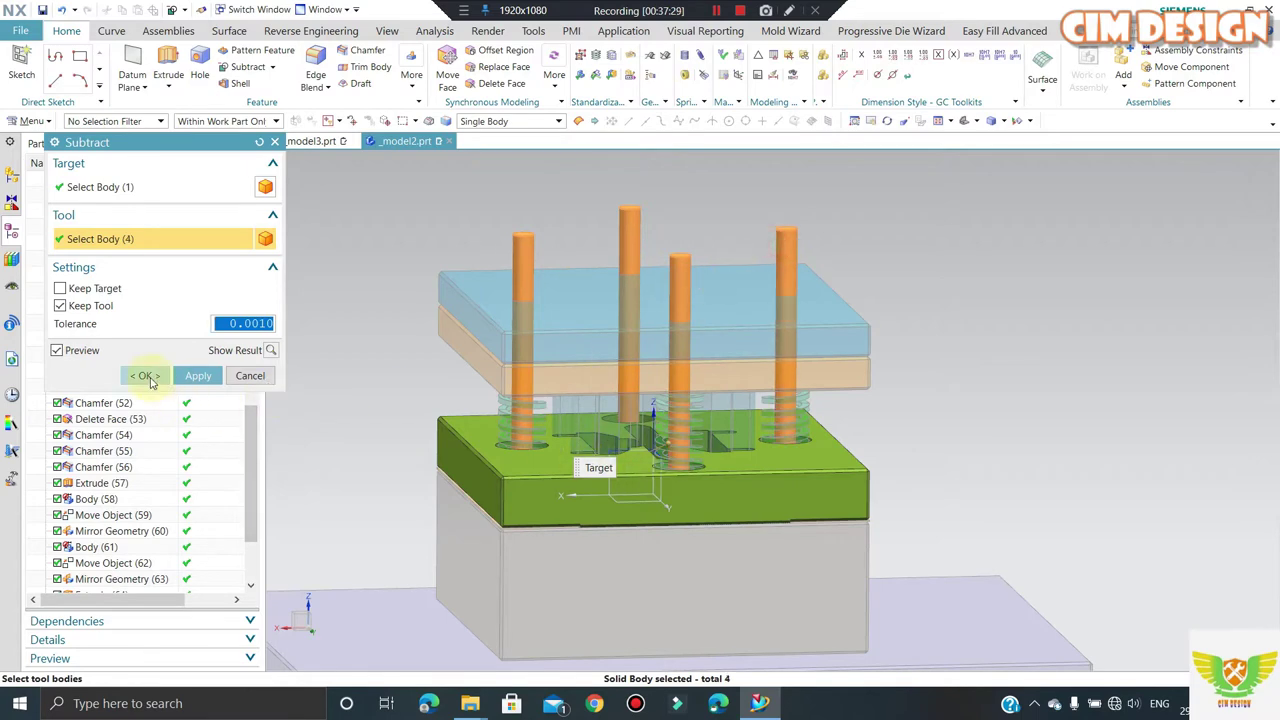
click(150, 381)
scroll(727, 375, down, 3)
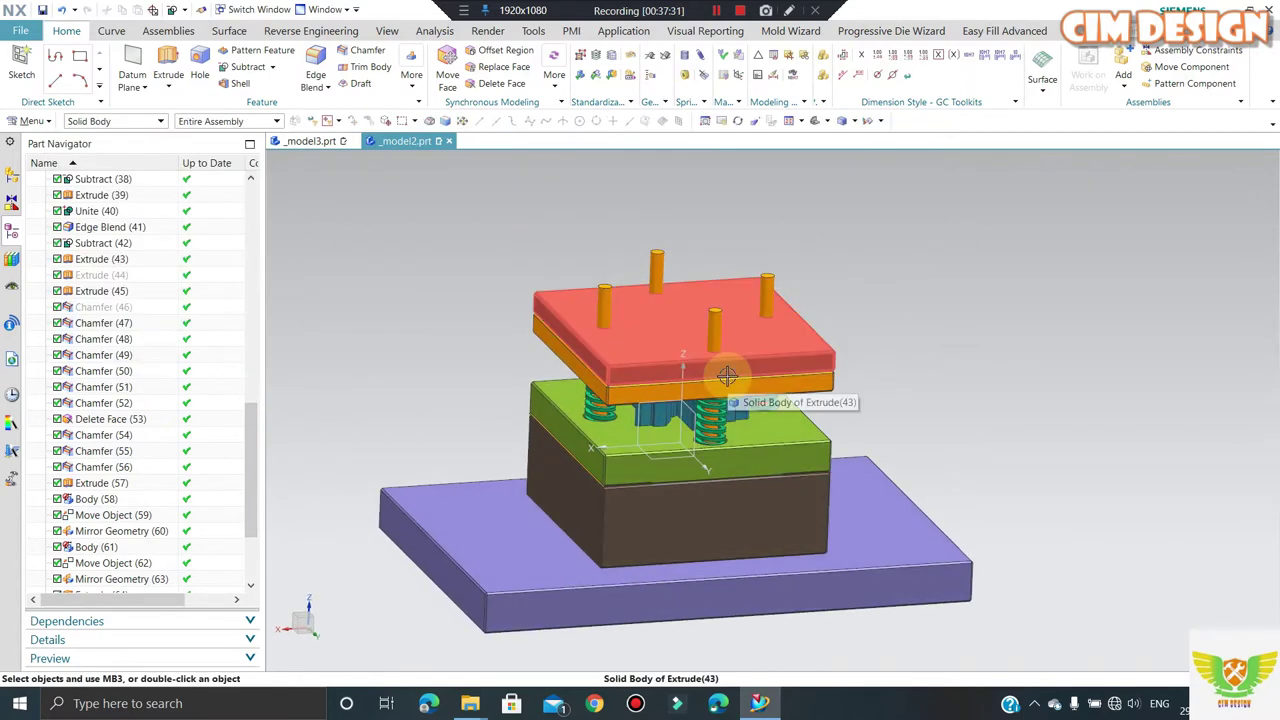
- Show the hidden top plate again
key(ctrl+shift+k)
click(623, 286)
middle_click(666, 383)
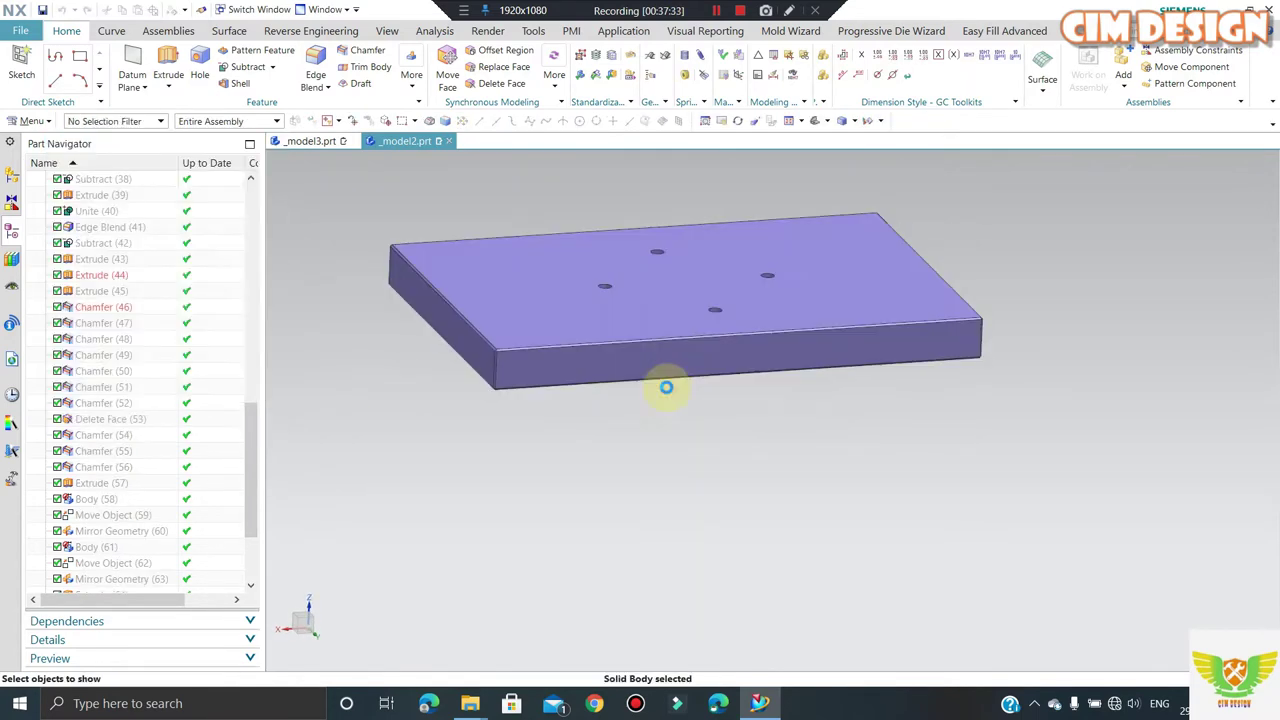
scroll(670, 250, up, 3)
- Extrude the four hole edges of the top plate
click(170, 55)
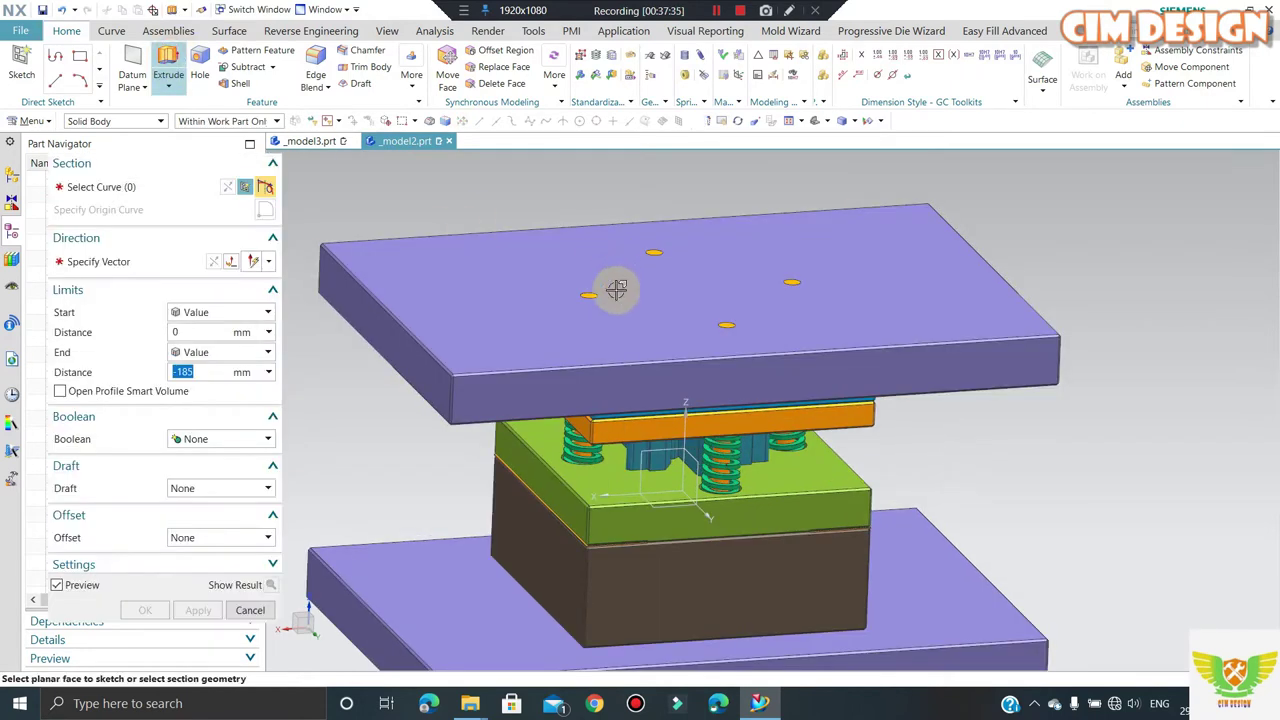
scroll(590, 295, up, 3)
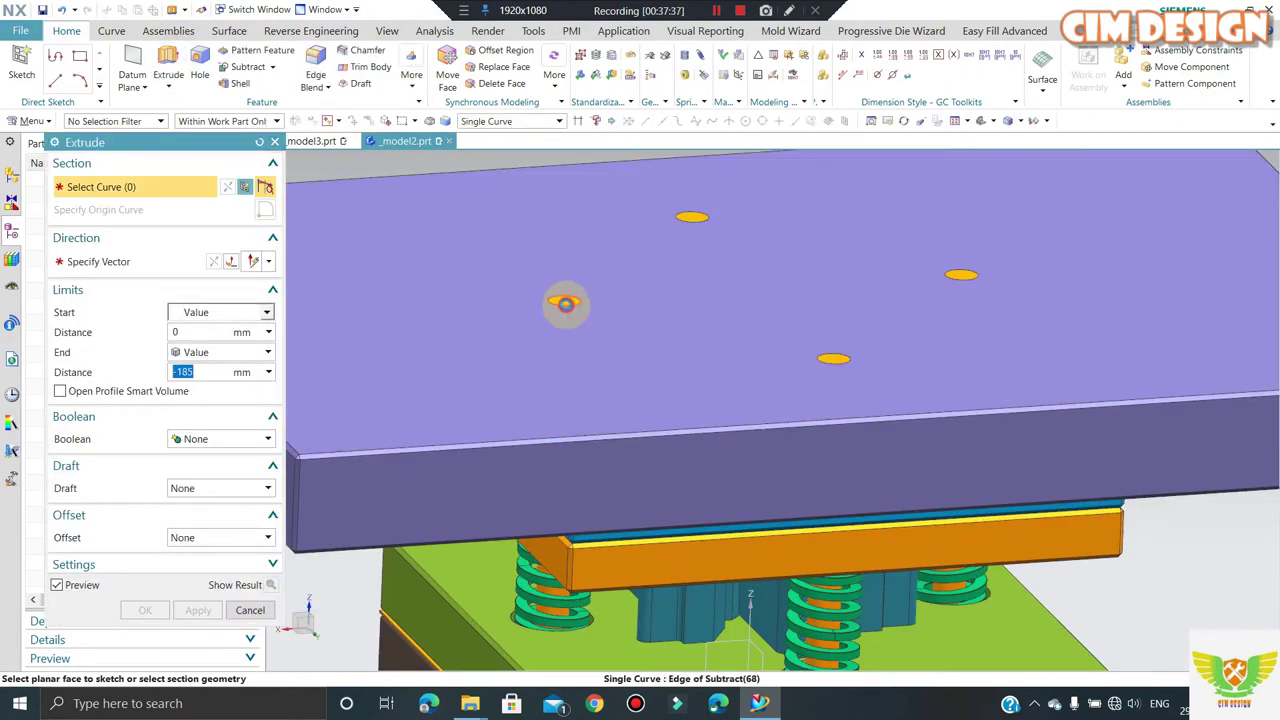
click(566, 303)
click(701, 218)
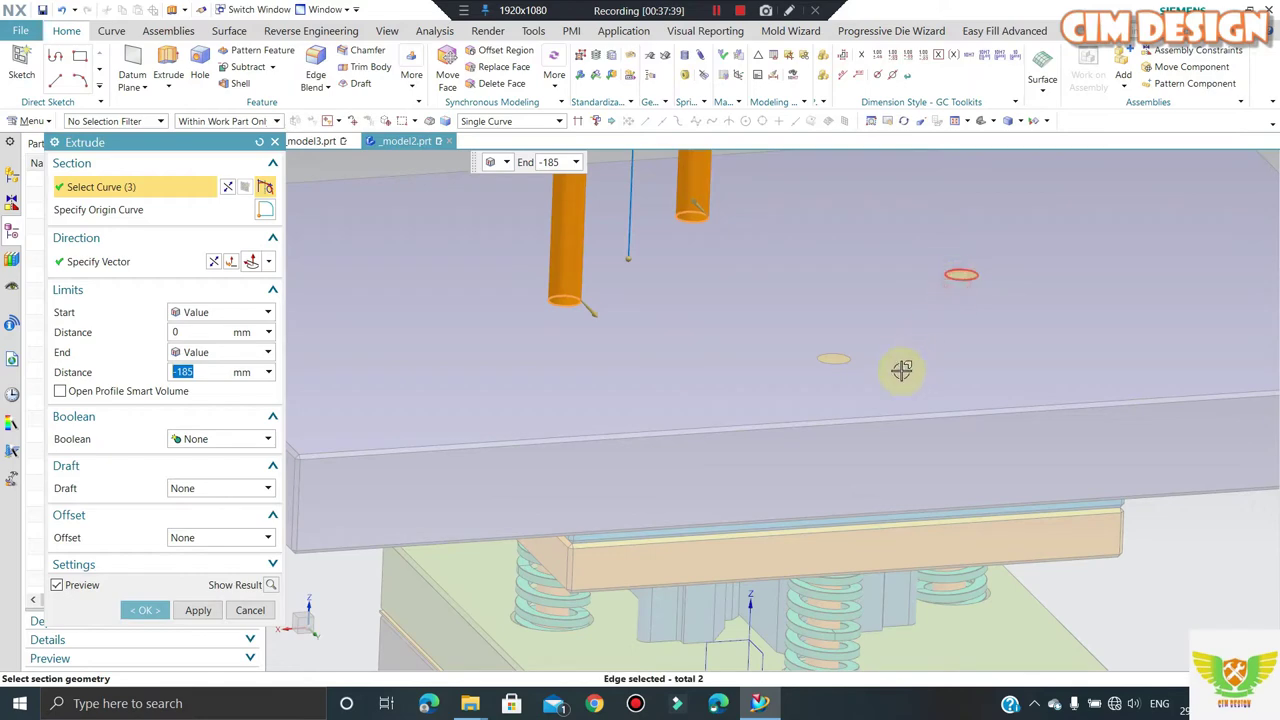
scroll(823, 323, down, 3)
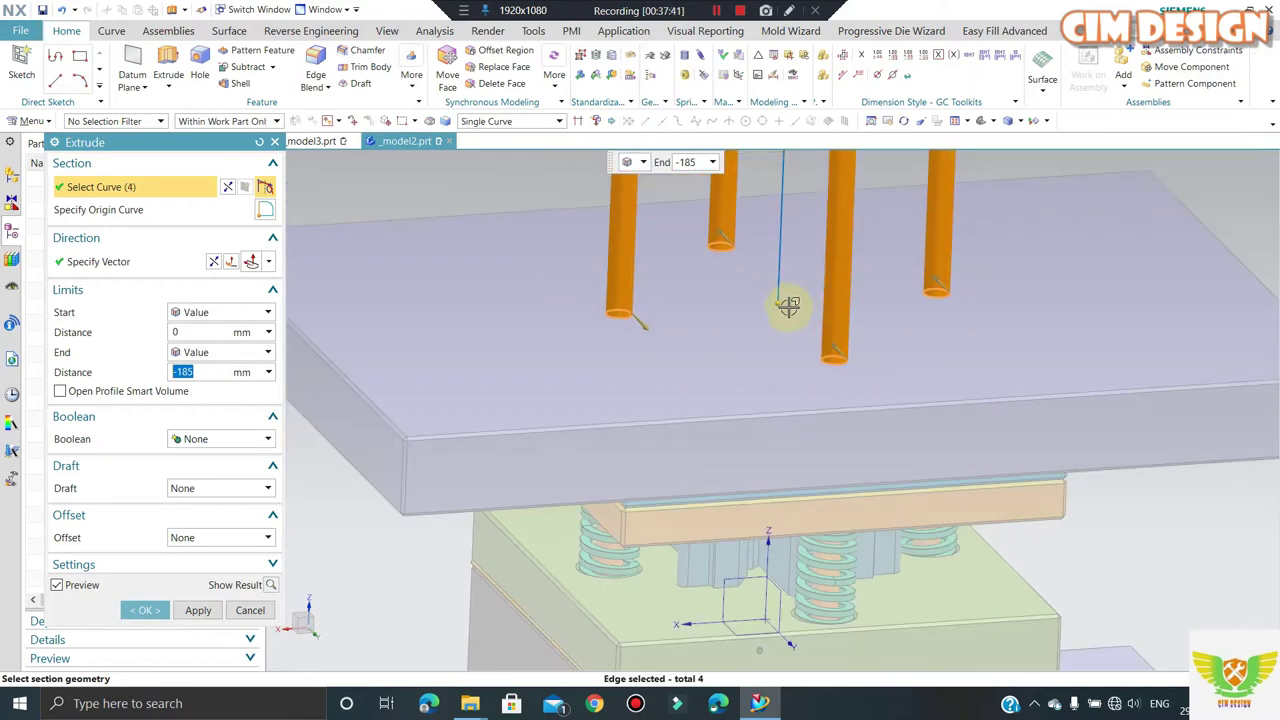
middle_click(786, 306)
scroll(606, 253, down, 1)
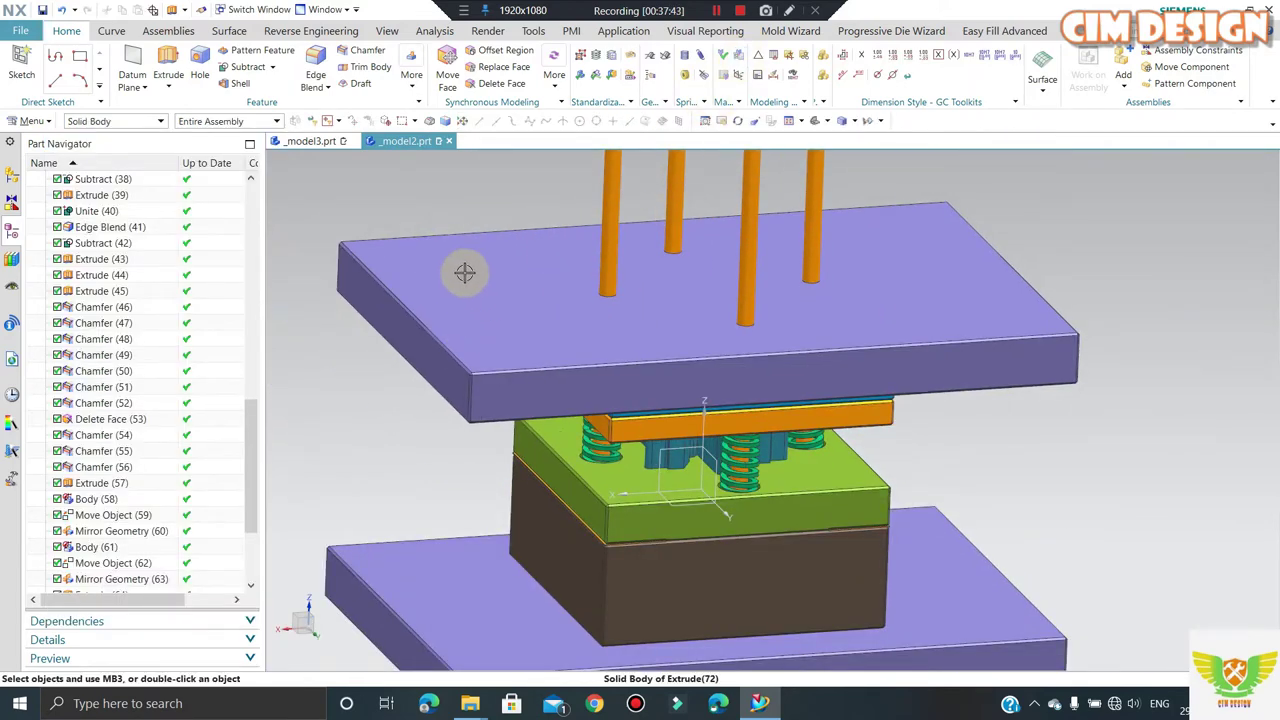
key(F8)
scroll(118, 570, down, 3)
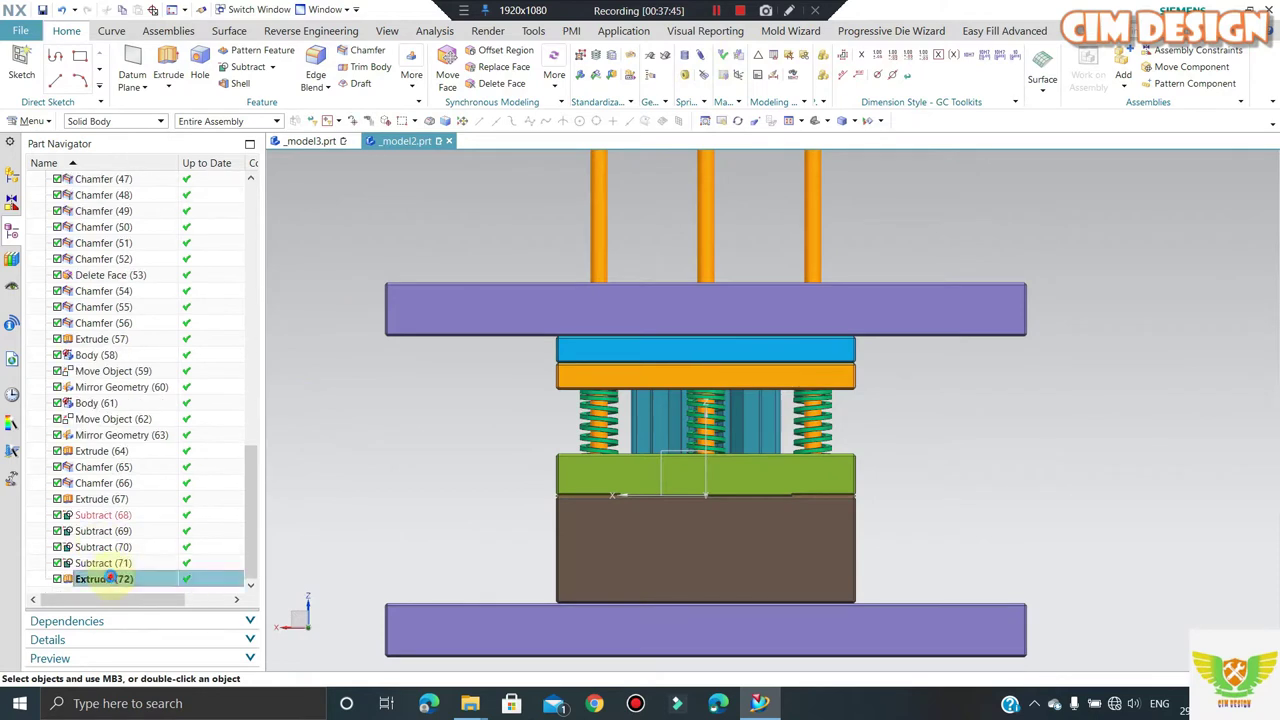
- Edit Extrude (72) to a 30 mm end distance with a 5 mm single-sided offset
double_click(108, 578)
double_click(205, 372)
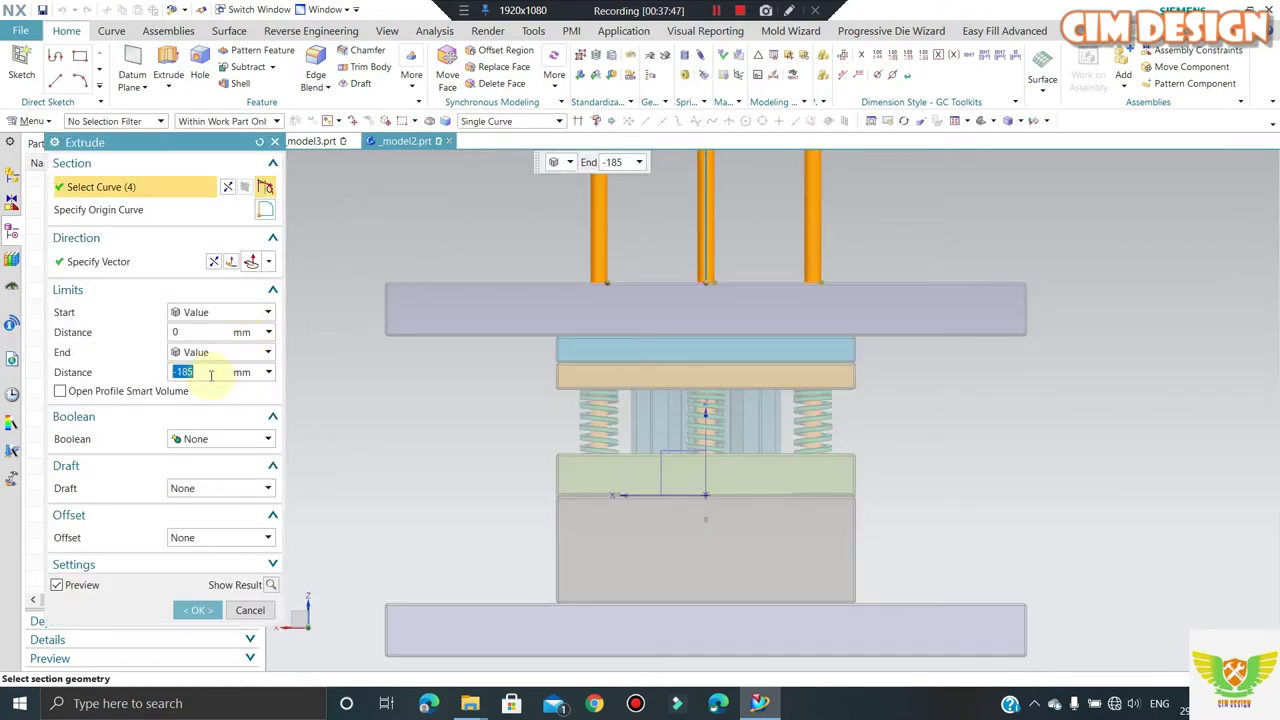
key(Return)
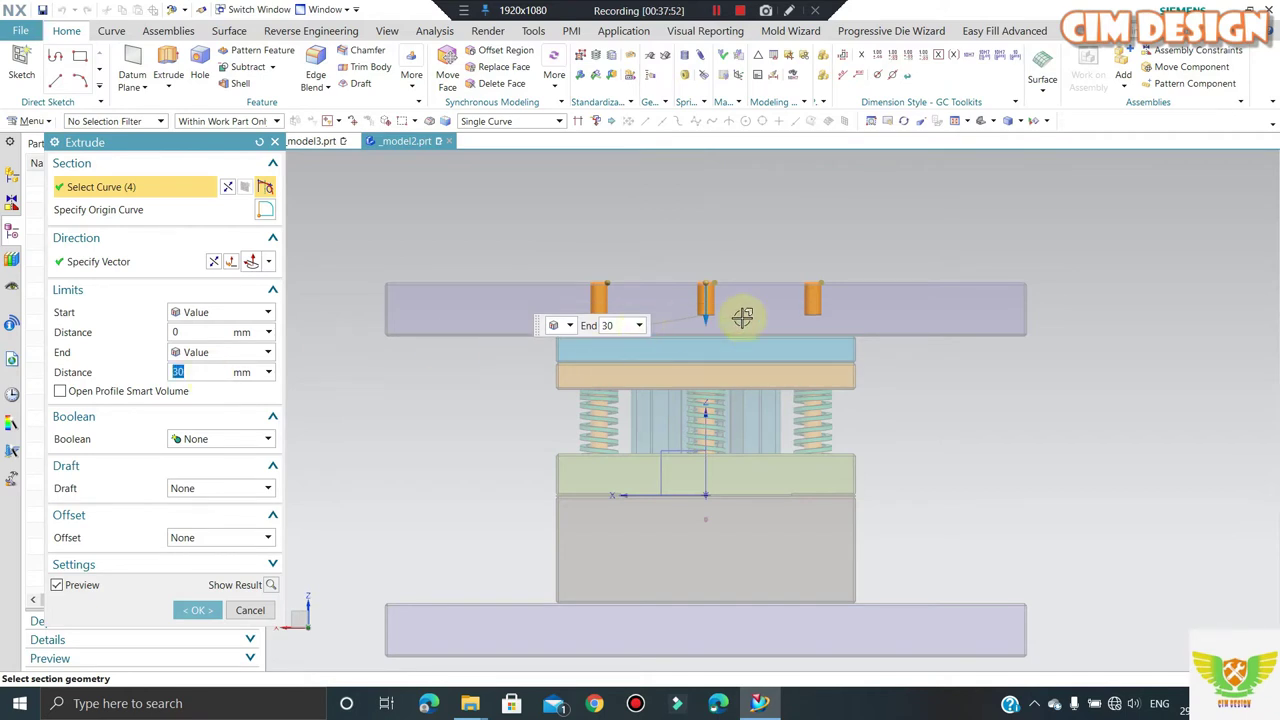
scroll(762, 330, down, 1)
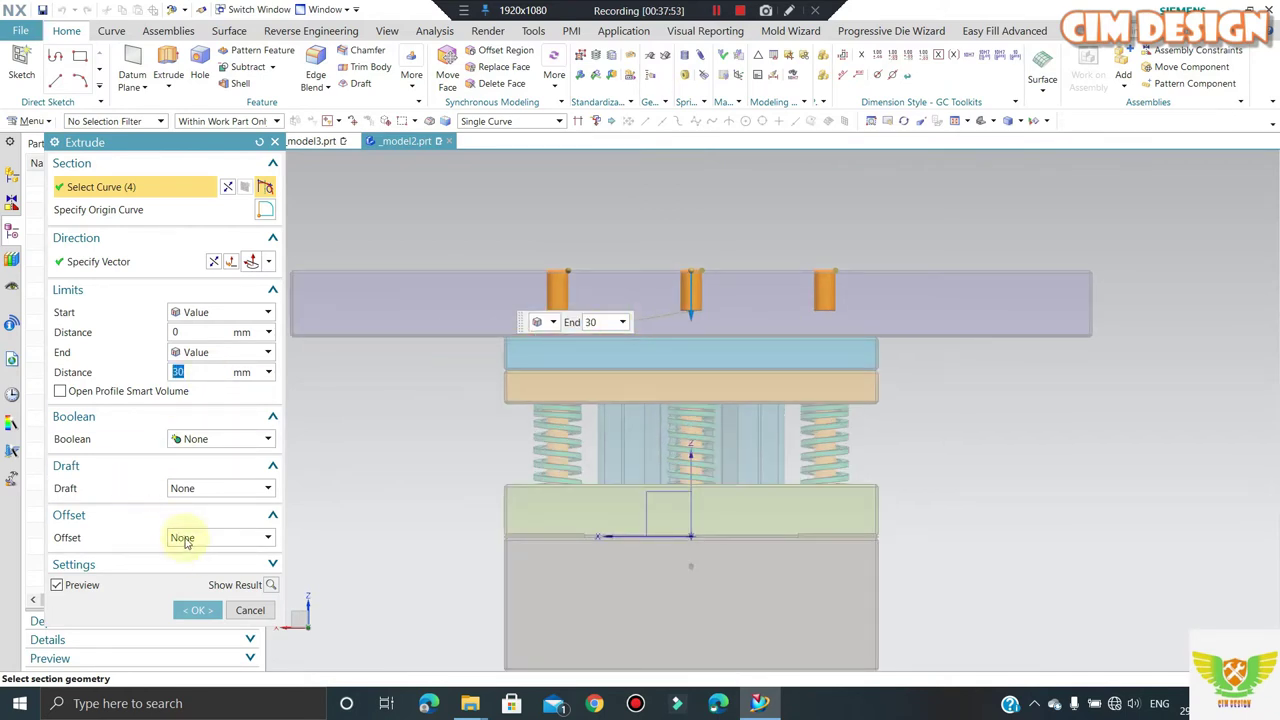
click(185, 540)
click(205, 569)
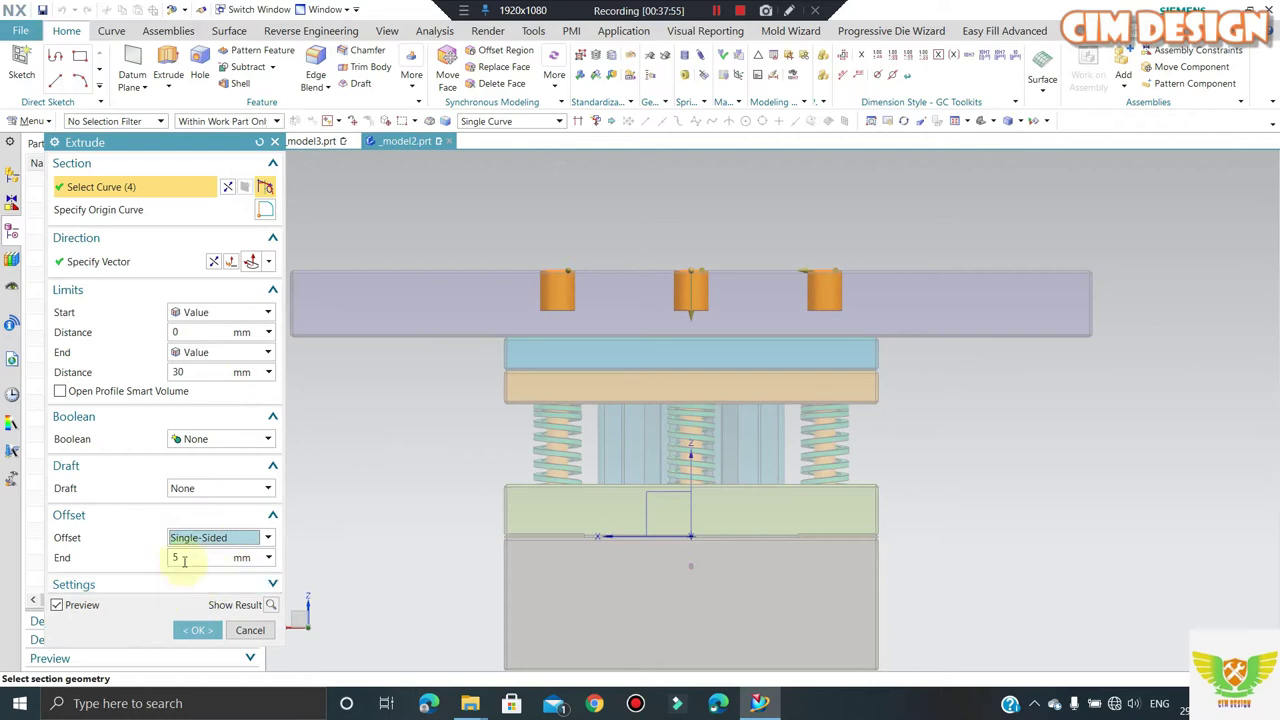
middle_drag(673, 332, 681, 363)
scroll(680, 340, up, 2)
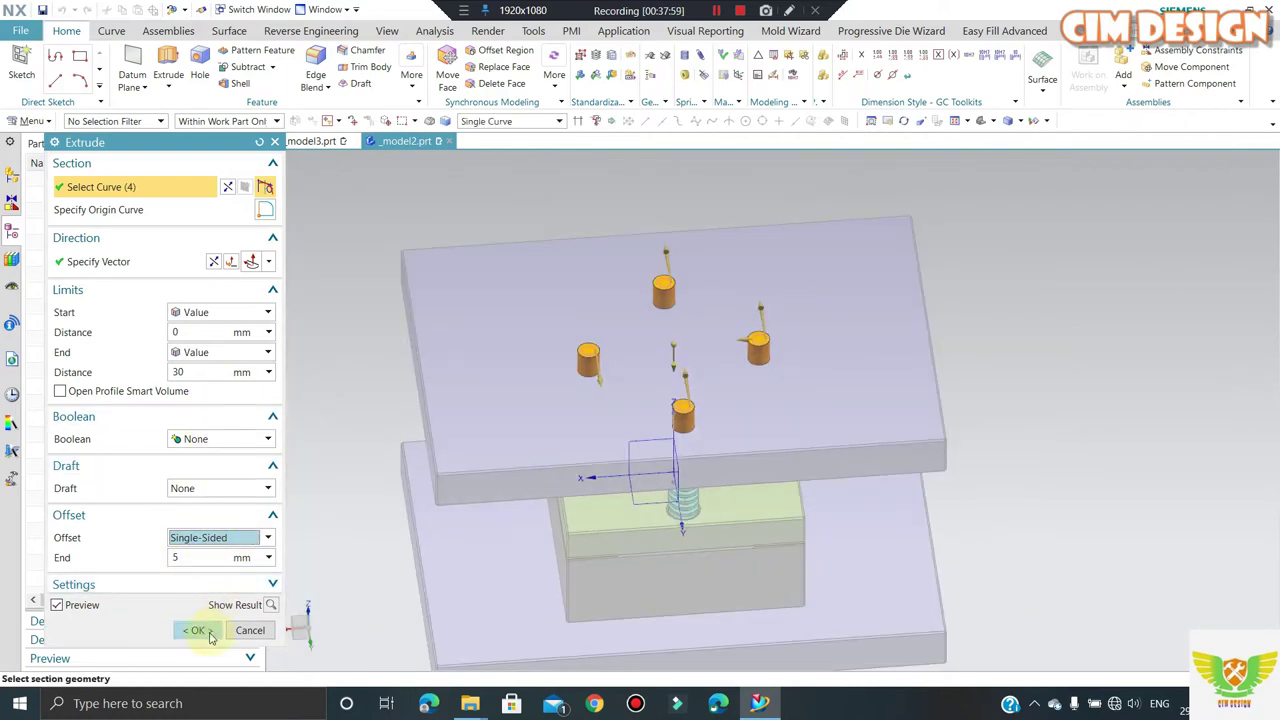
click(199, 631)
- Unite the first two pin heads with their rods
middle_drag(508, 337, 520, 317)
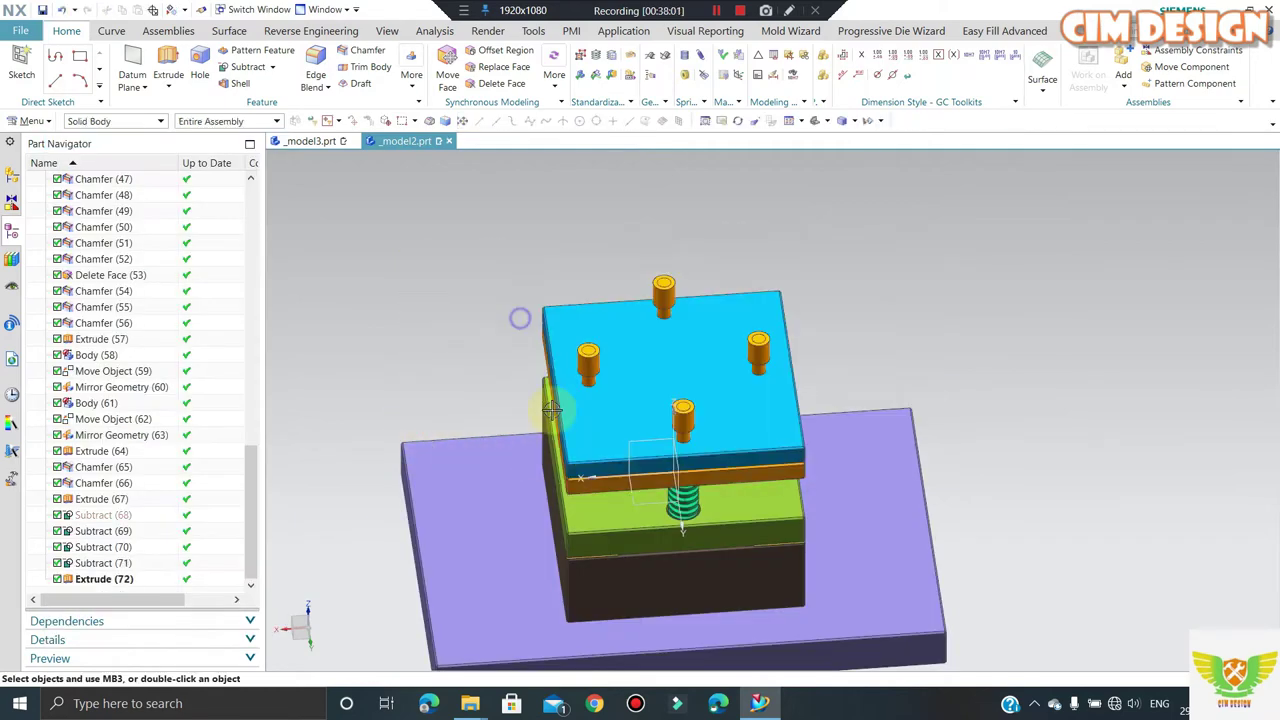
middle_drag(601, 308, 595, 312)
scroll(598, 305, down, 2)
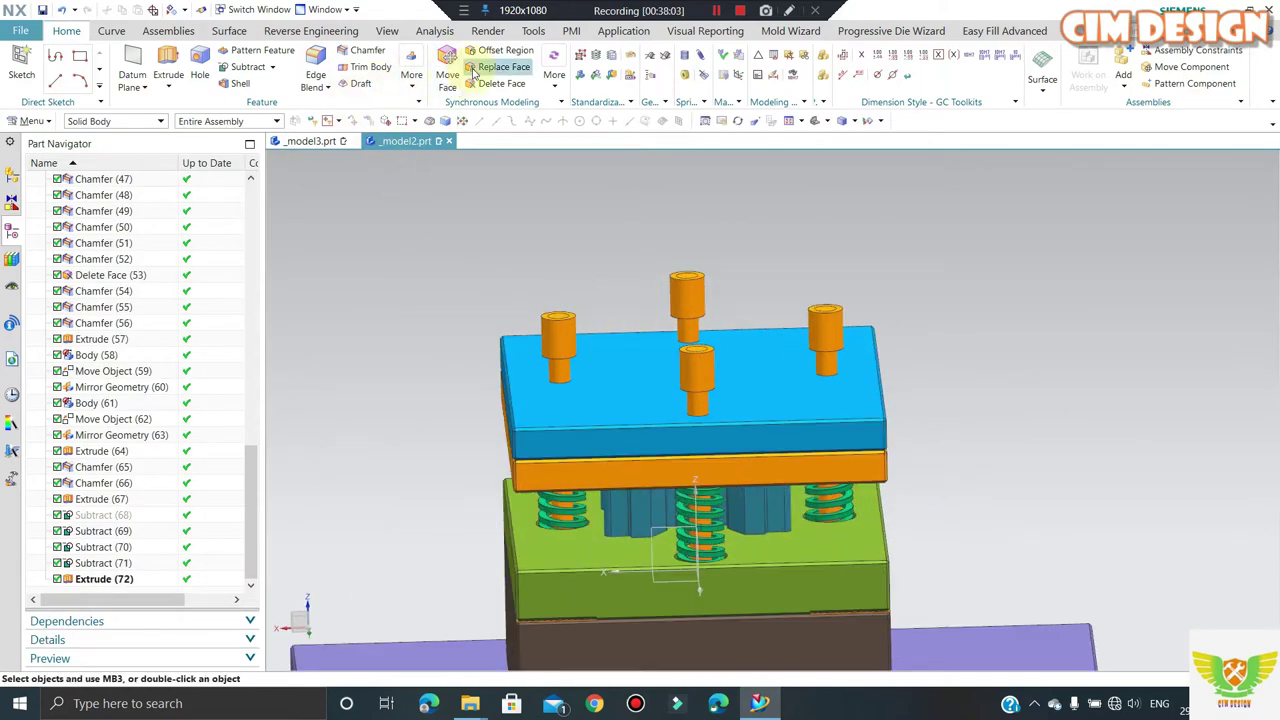
click(247, 85)
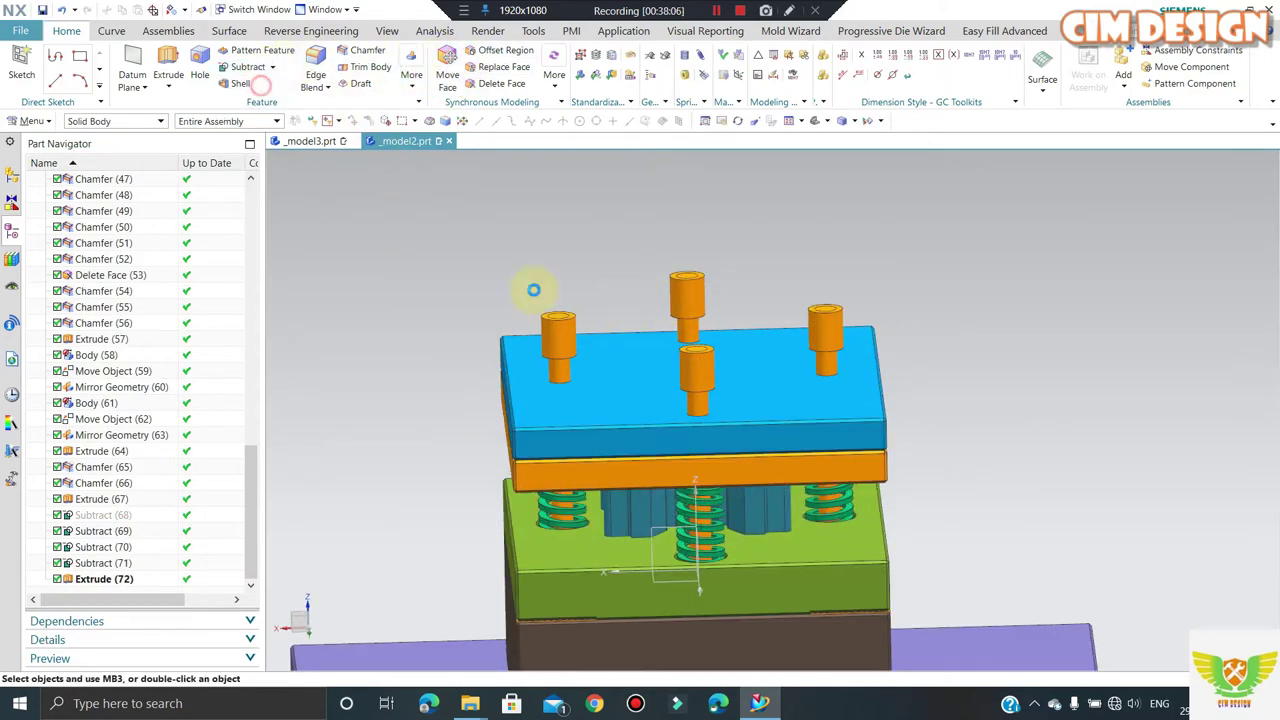
scroll(505, 340, down, 3)
click(500, 335)
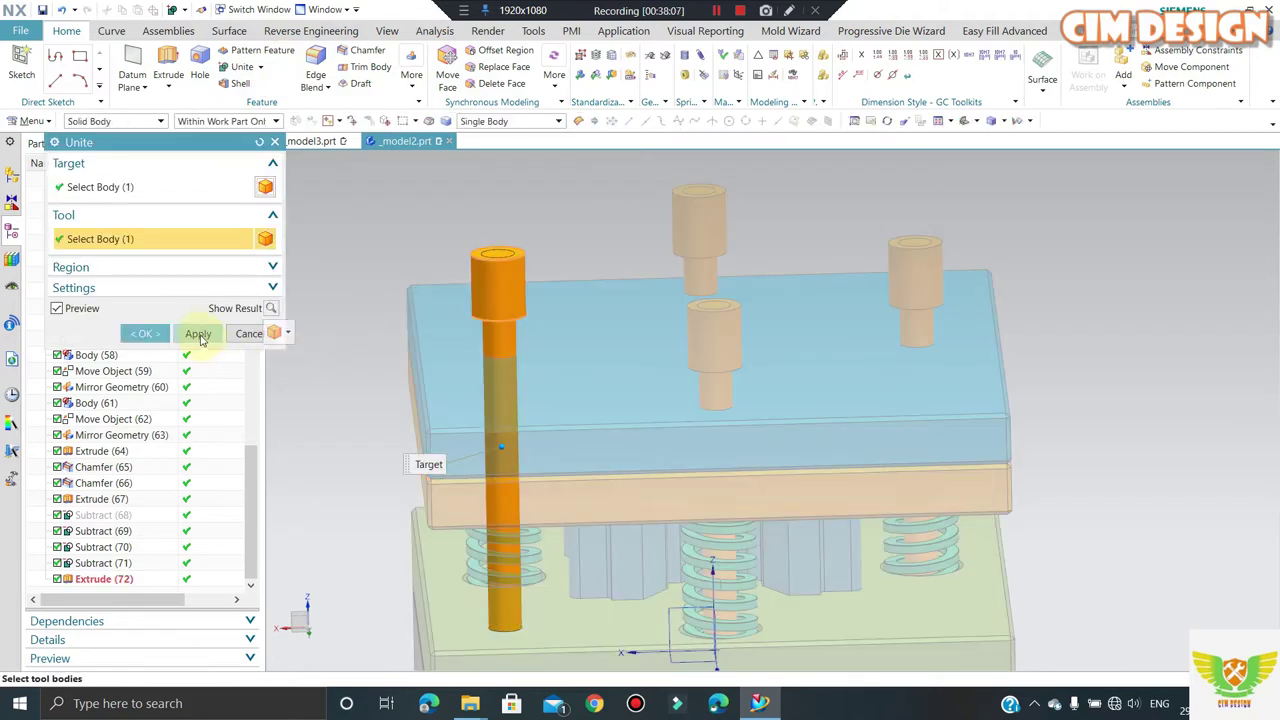
click(198, 333)
click(688, 282)
click(710, 345)
middle_click(710, 345)
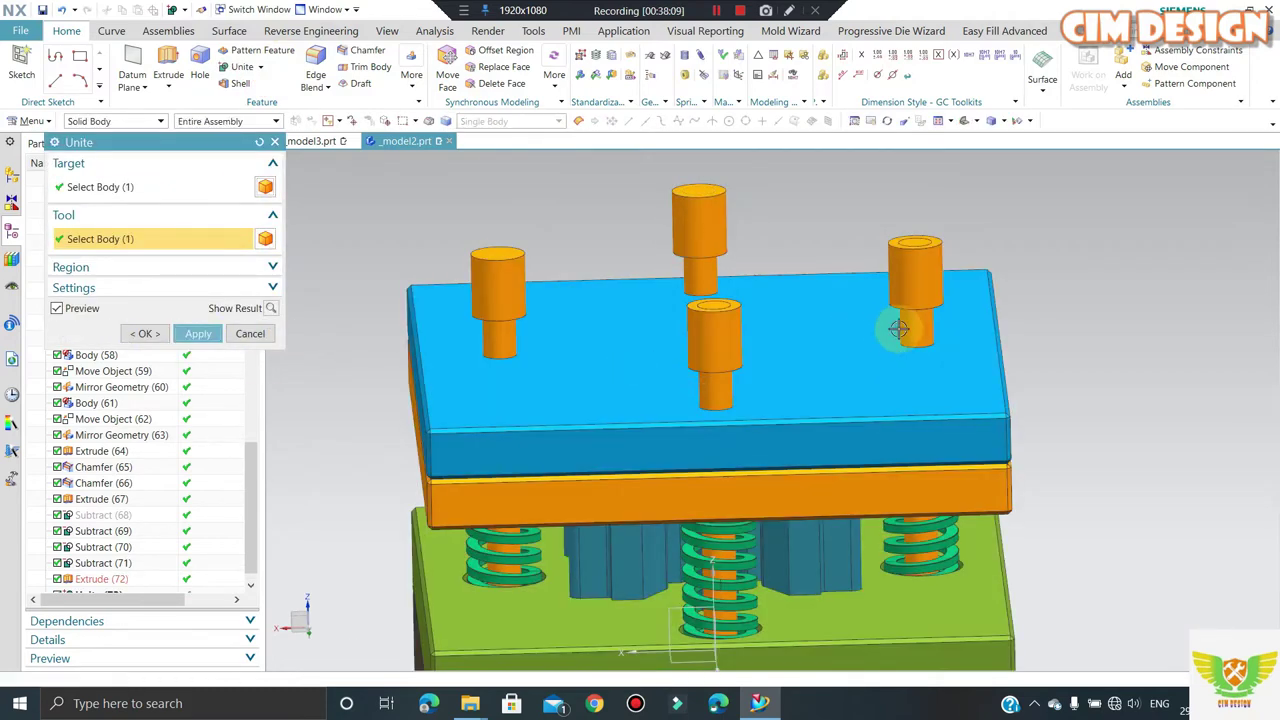
- Unite the remaining pin heads with their rods
click(914, 290)
click(916, 300)
middle_click(817, 380)
middle_click(727, 390)
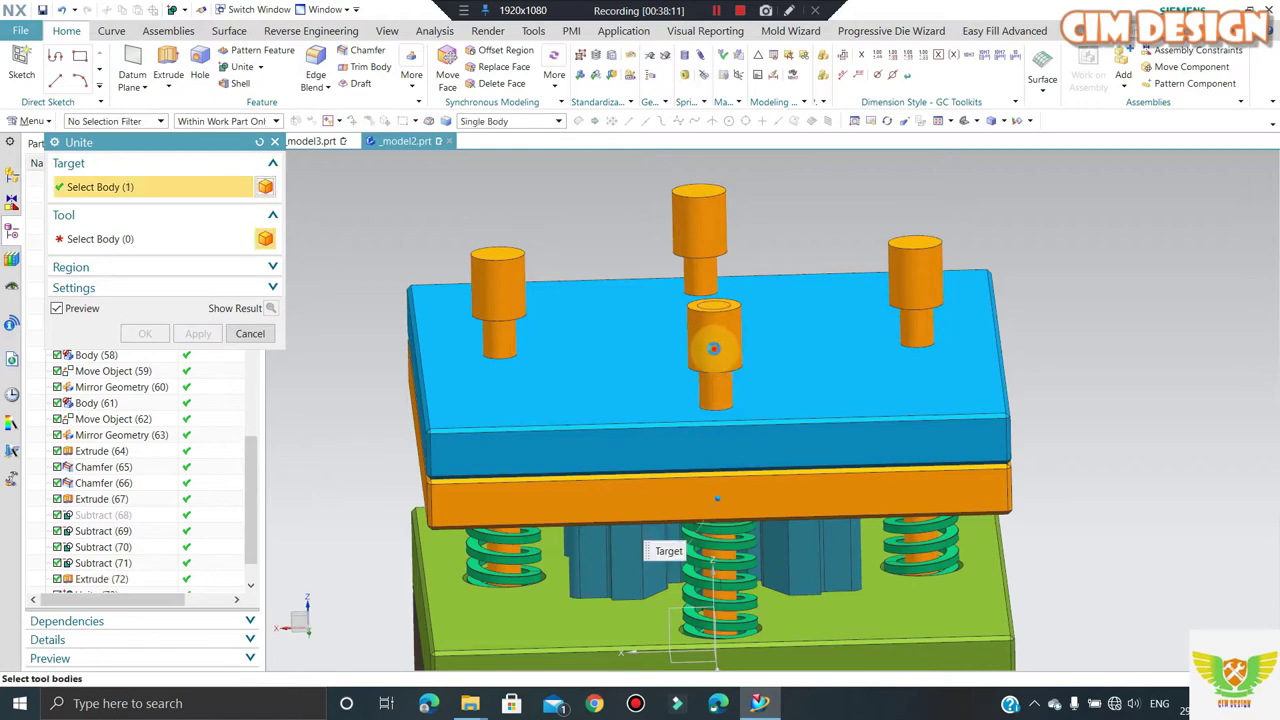
click(723, 393)
shift+click(723, 393)
click(268, 336)
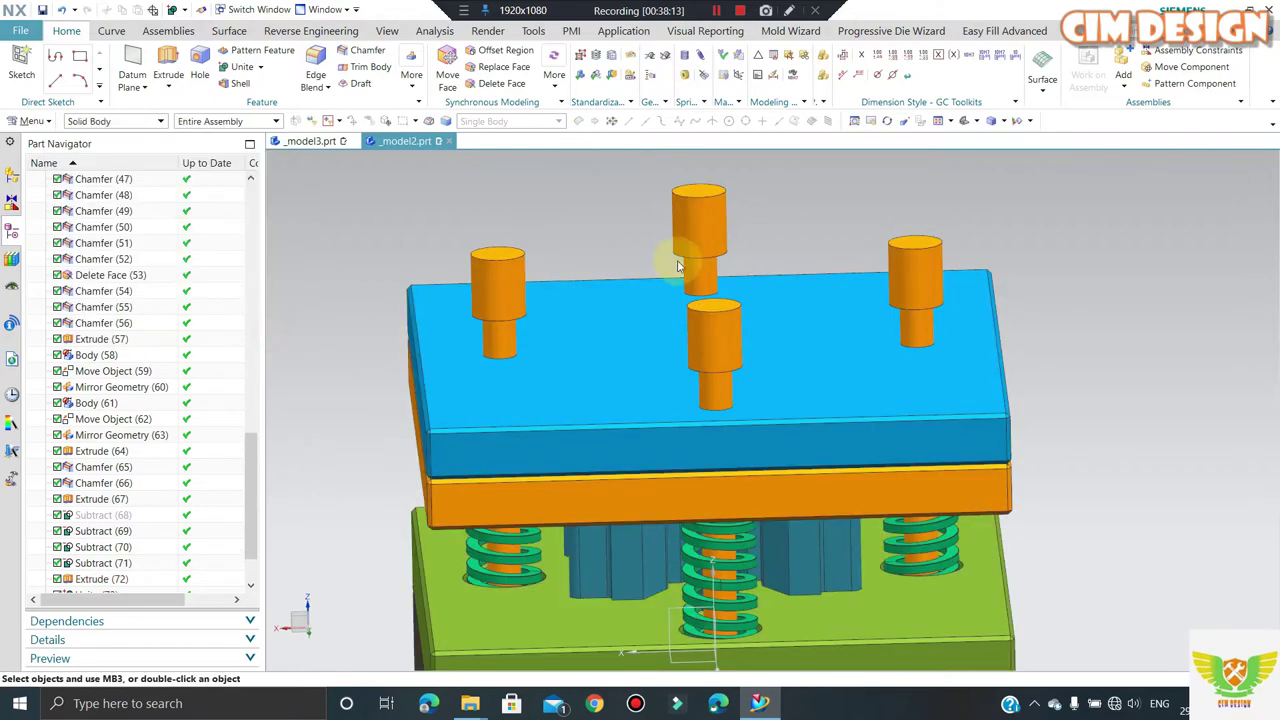
- Show all hidden bodies and fit the assembly in view
key(ctrl+shift+k)
click(677, 261)
middle_click(669, 303)
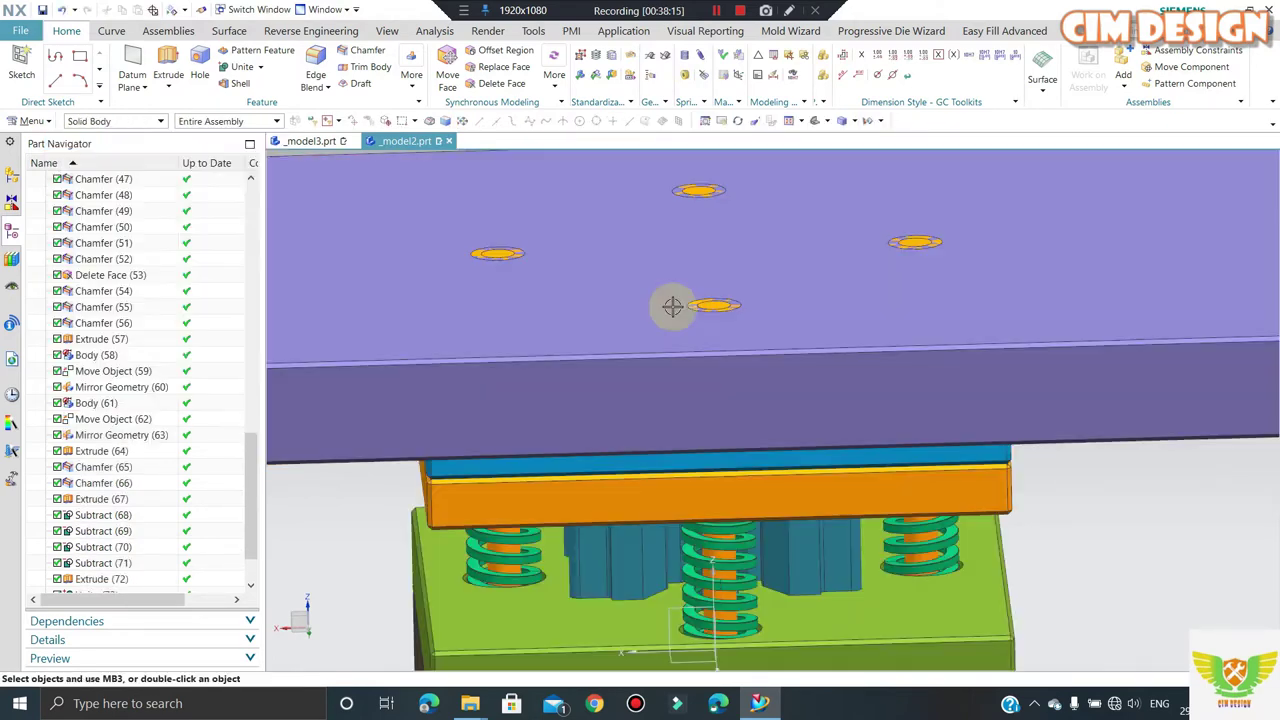
key(ctrl+f)
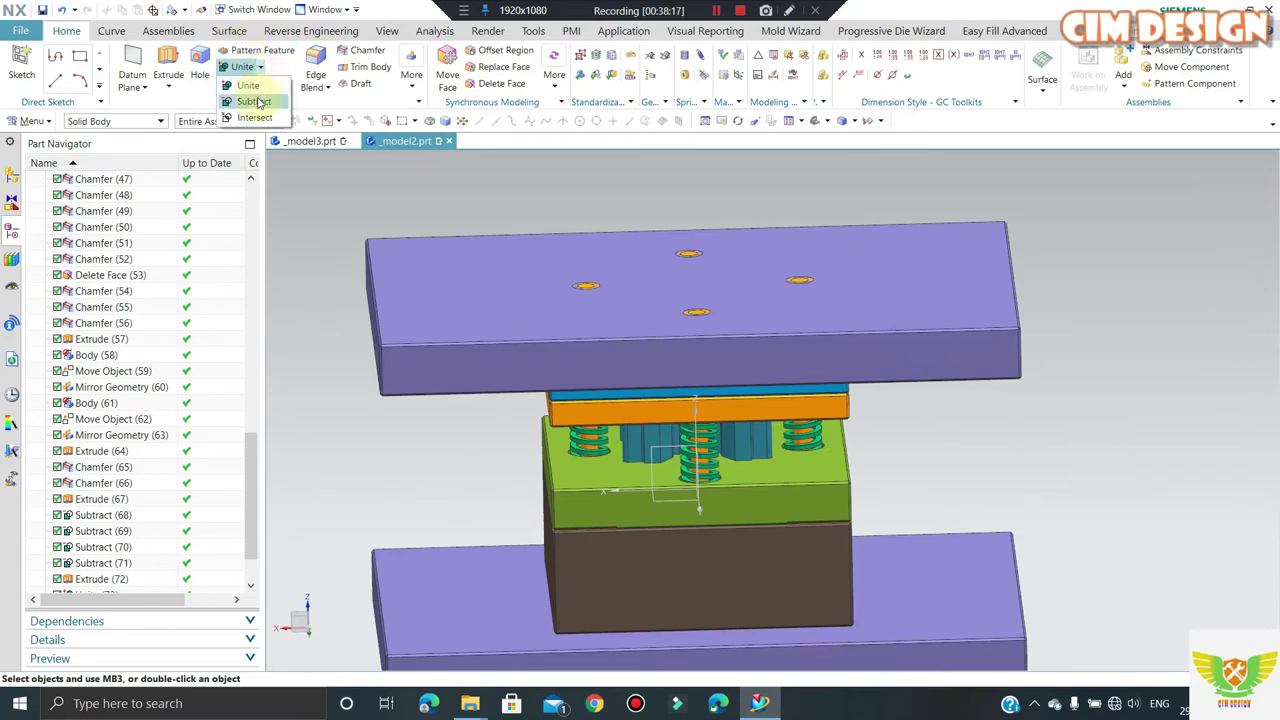
- Subtract the four pins from the purple top plate, keeping the pins
click(254, 102)
click(586, 317)
scroll(591, 290, down, 2)
click(586, 268)
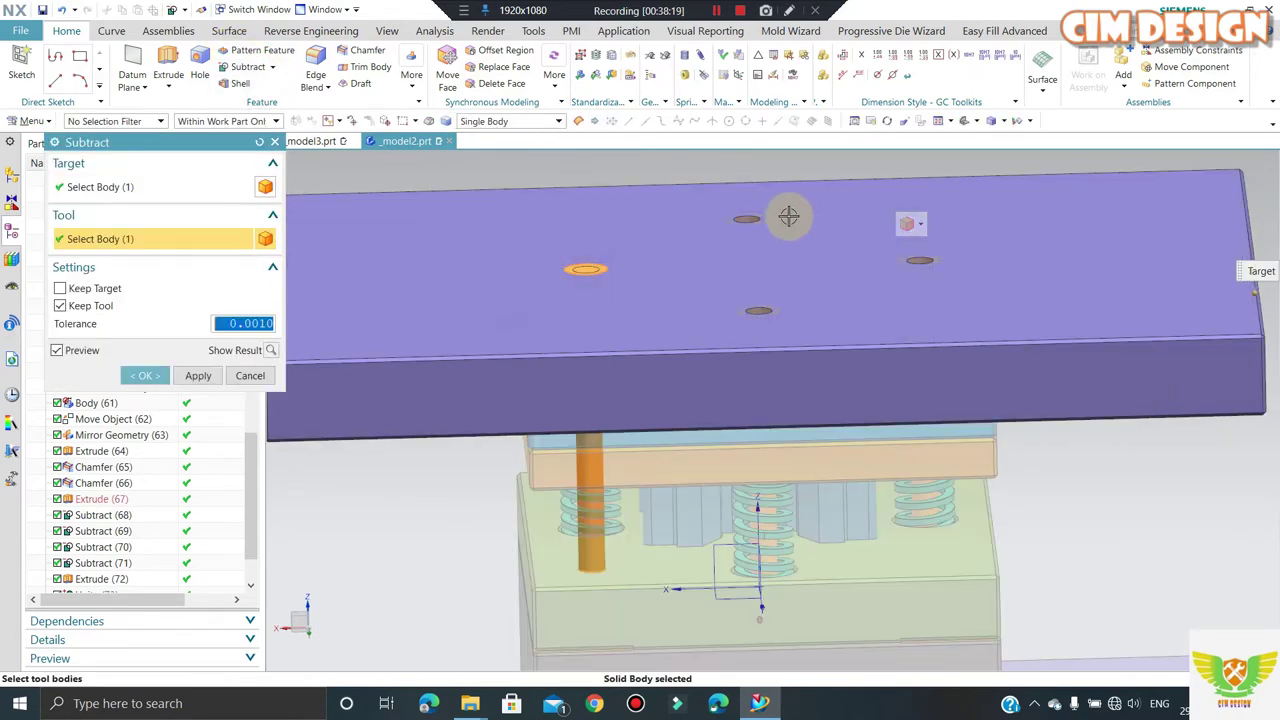
click(758, 218)
click(920, 261)
click(757, 305)
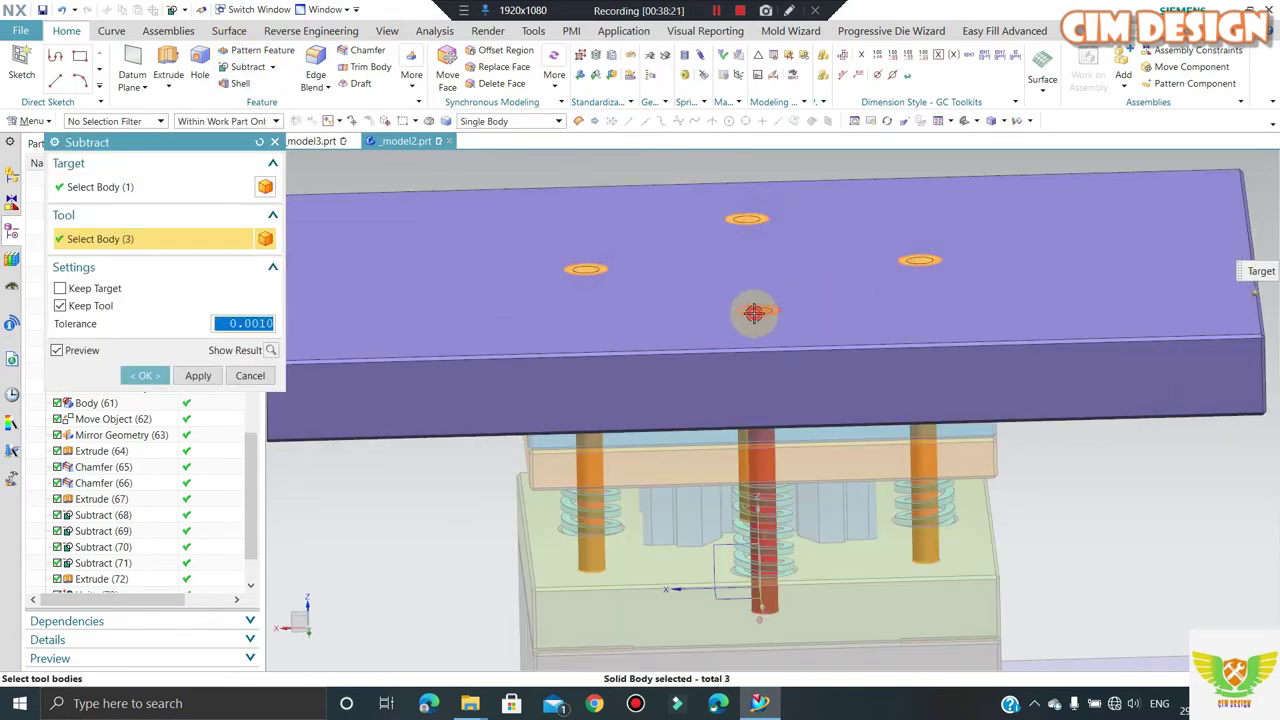
middle_click(788, 333)
- Hide the top plate with Ctrl+B and switch to a front view
scroll(530, 245, up, 2)
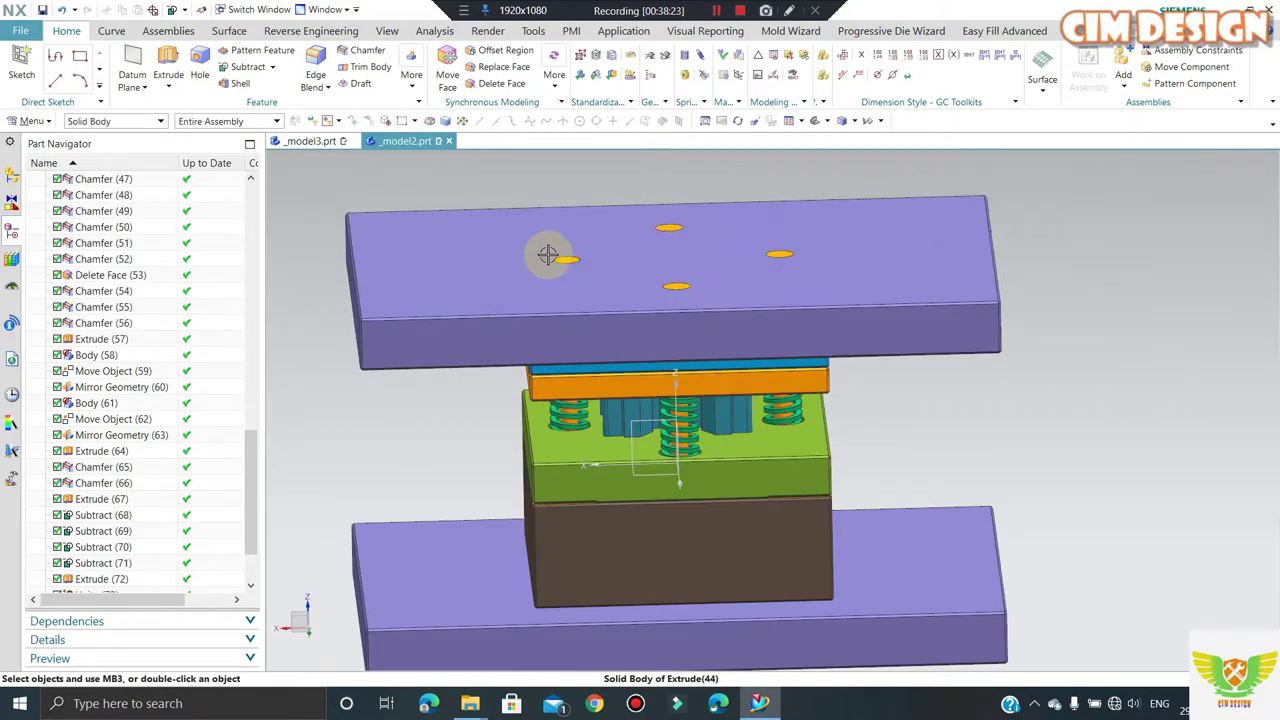
click(492, 278)
key(ctrl+b)
key(ctrl+alt+f)
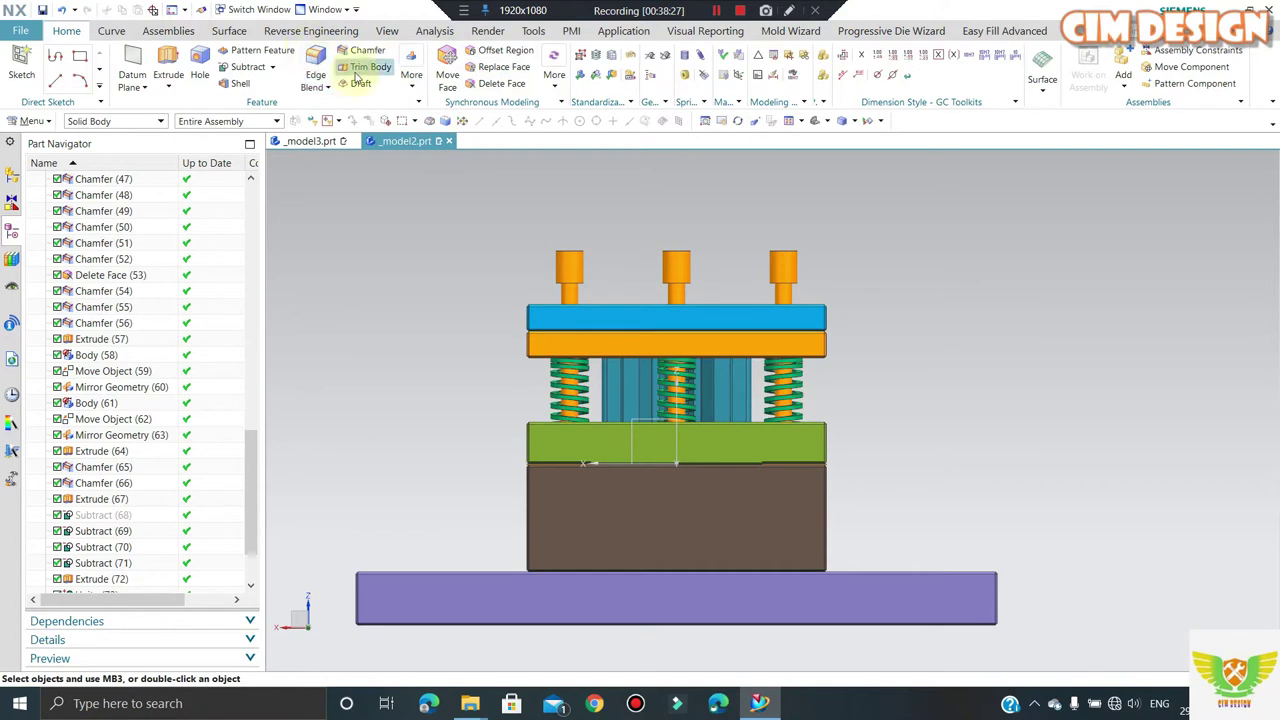
- Trim the four pins with a new plane offset -12 mm from the blue plate's top face
click(786, 270)
click(353, 67)
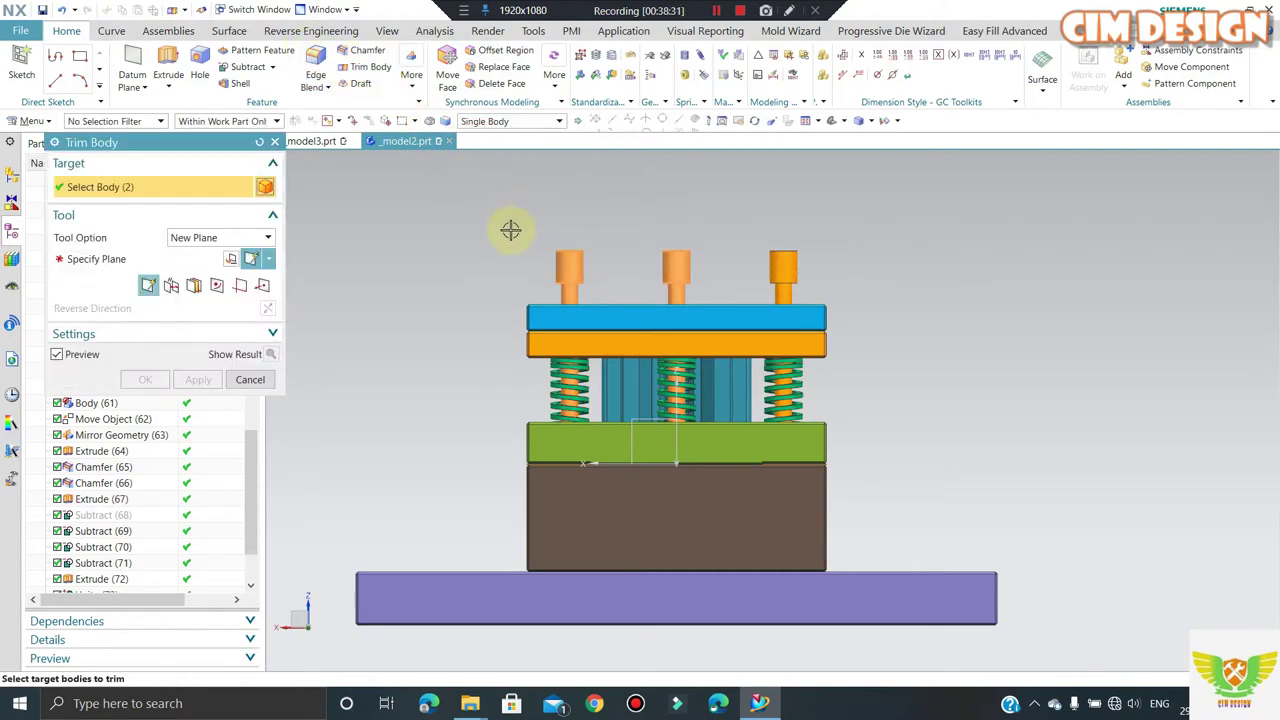
middle_drag(526, 263, 634, 230)
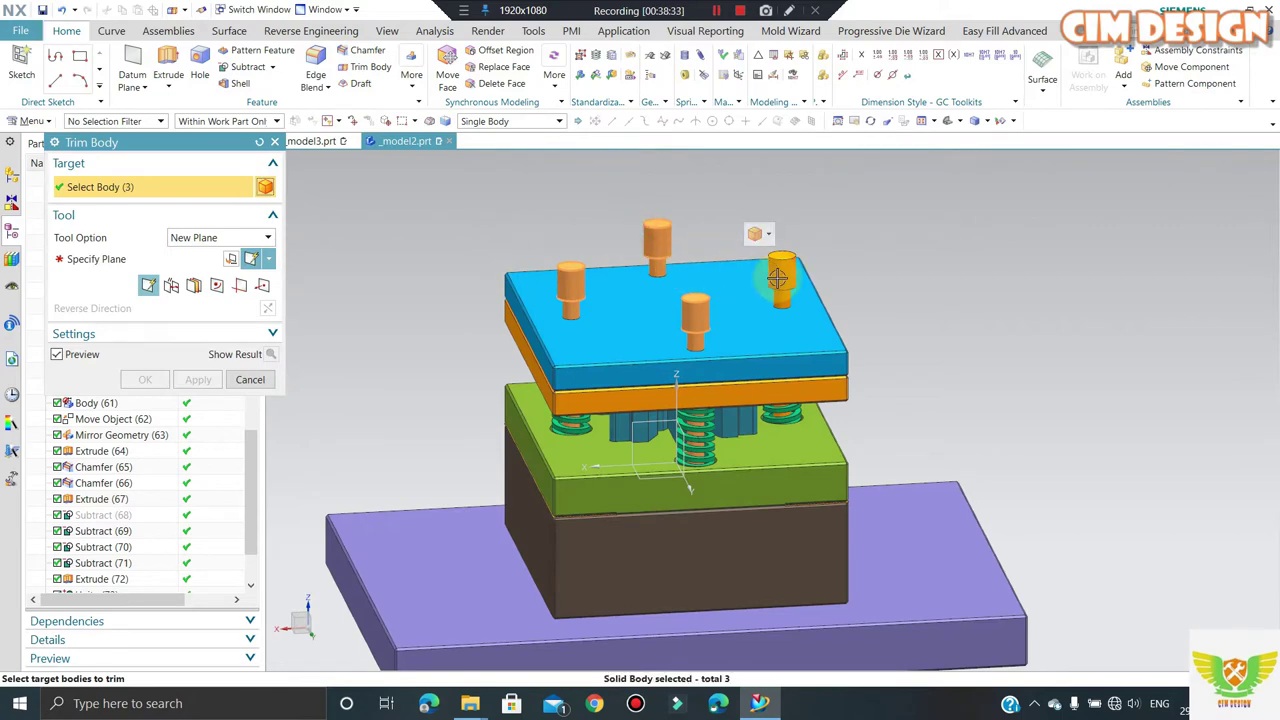
click(777, 278)
click(171, 285)
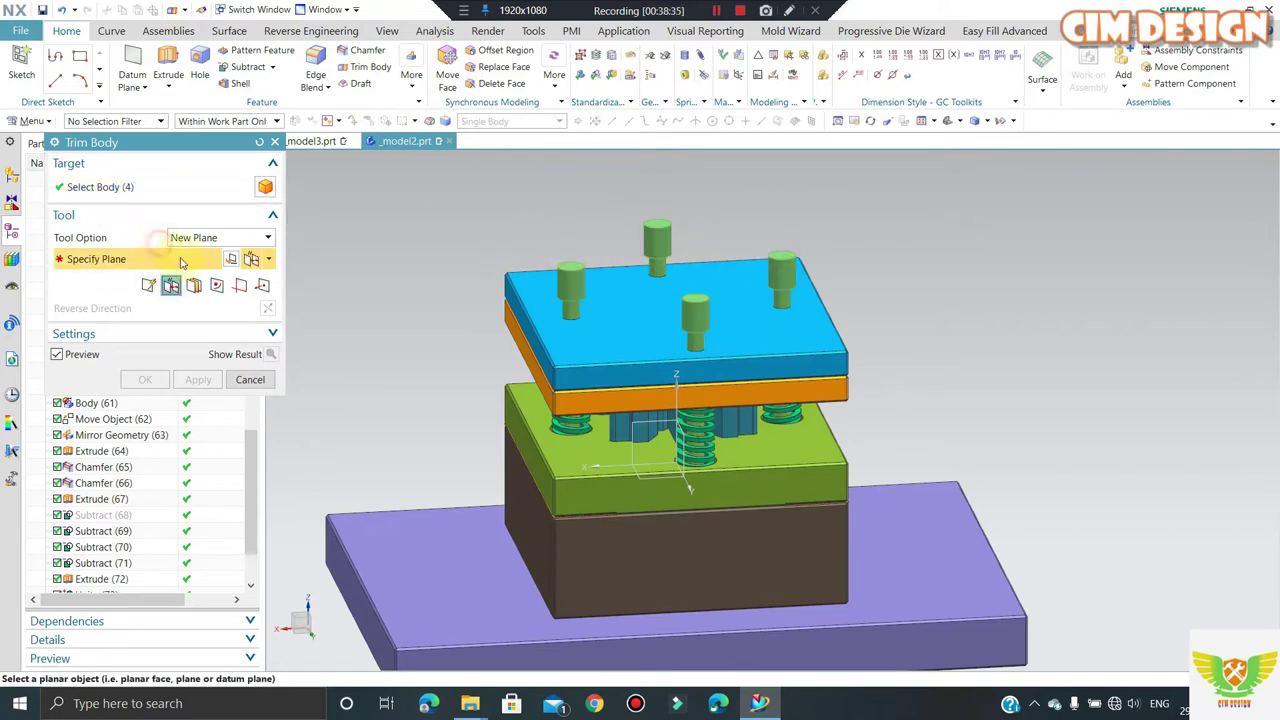
scroll(578, 262, up, 3)
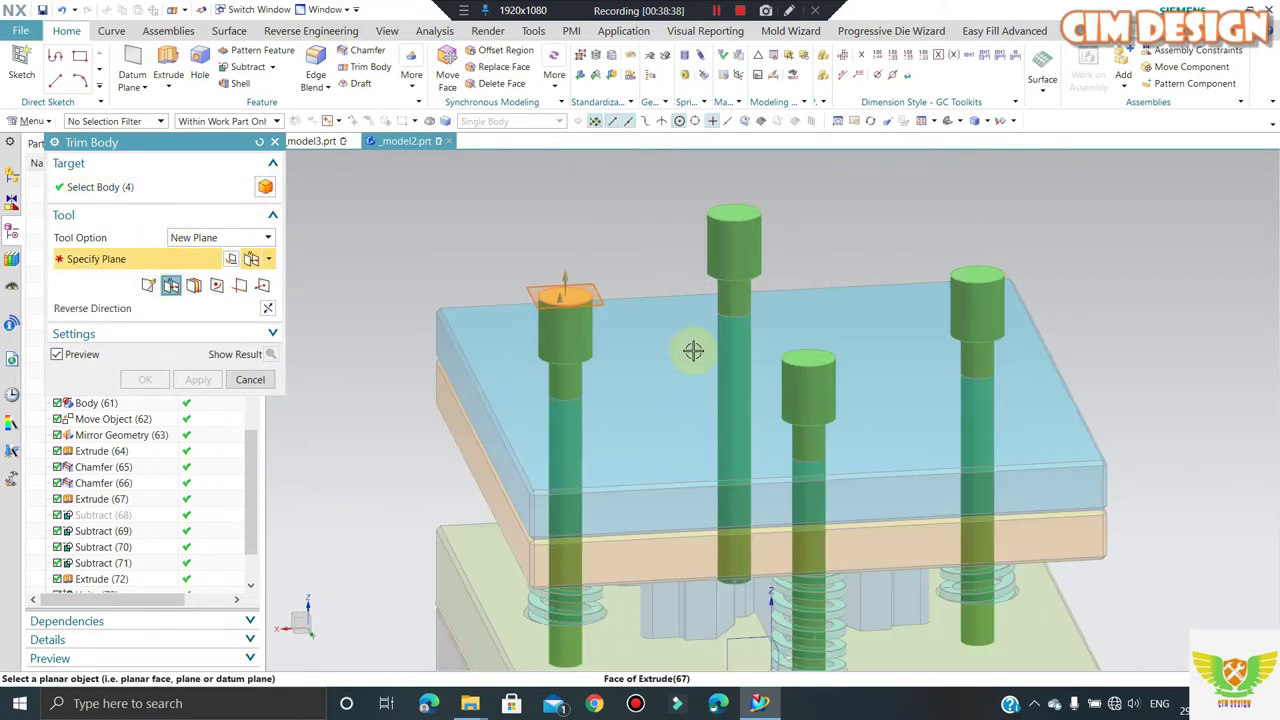
click(693, 350)
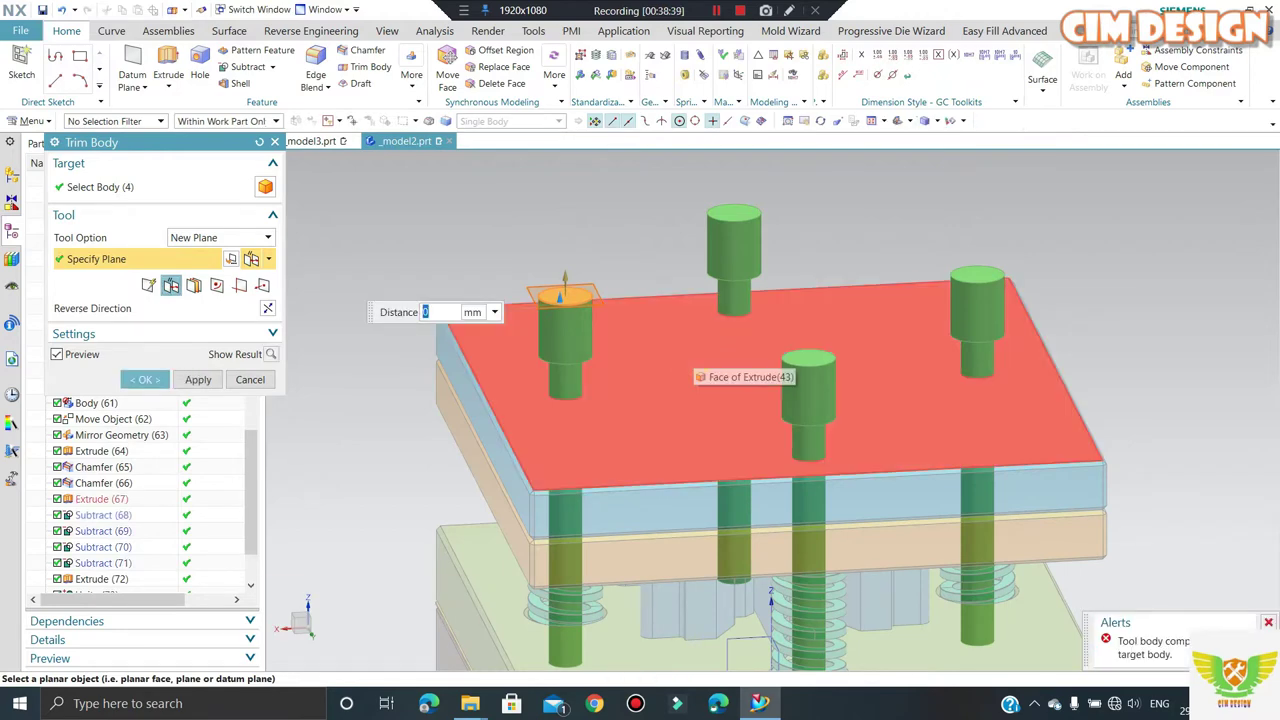
text(-10)
click(688, 349)
text(-12)
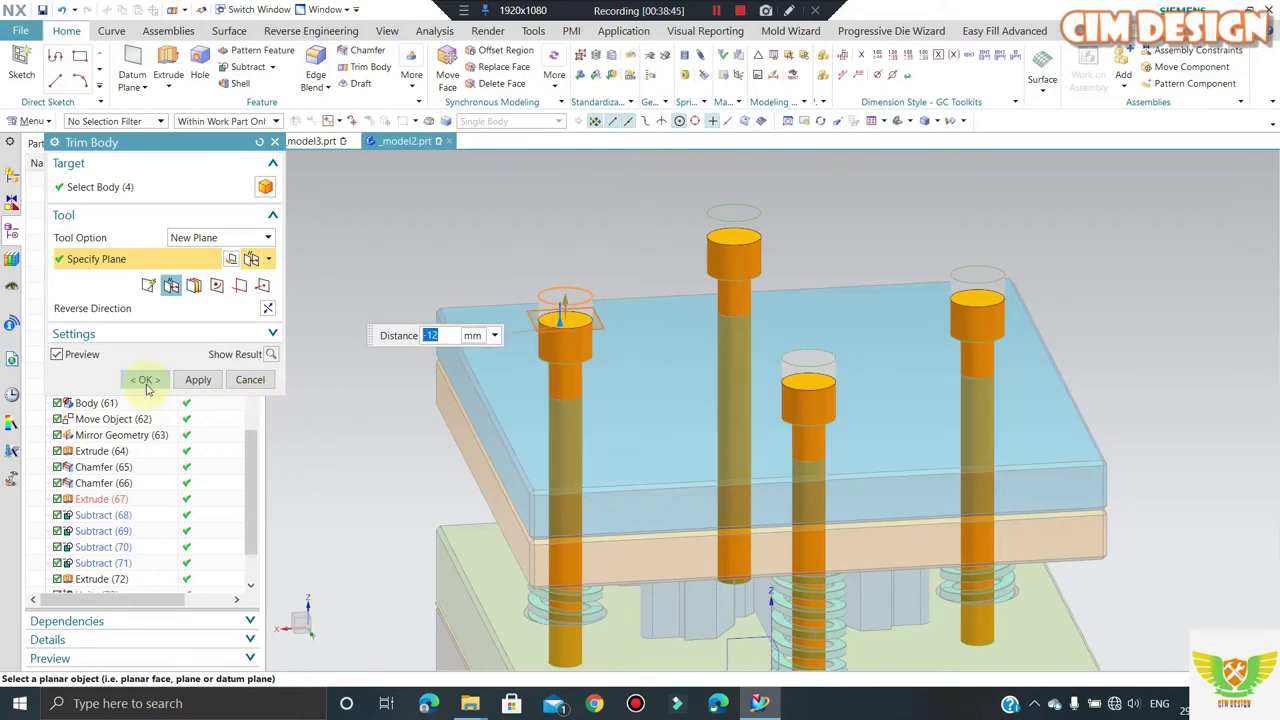
click(145, 379)
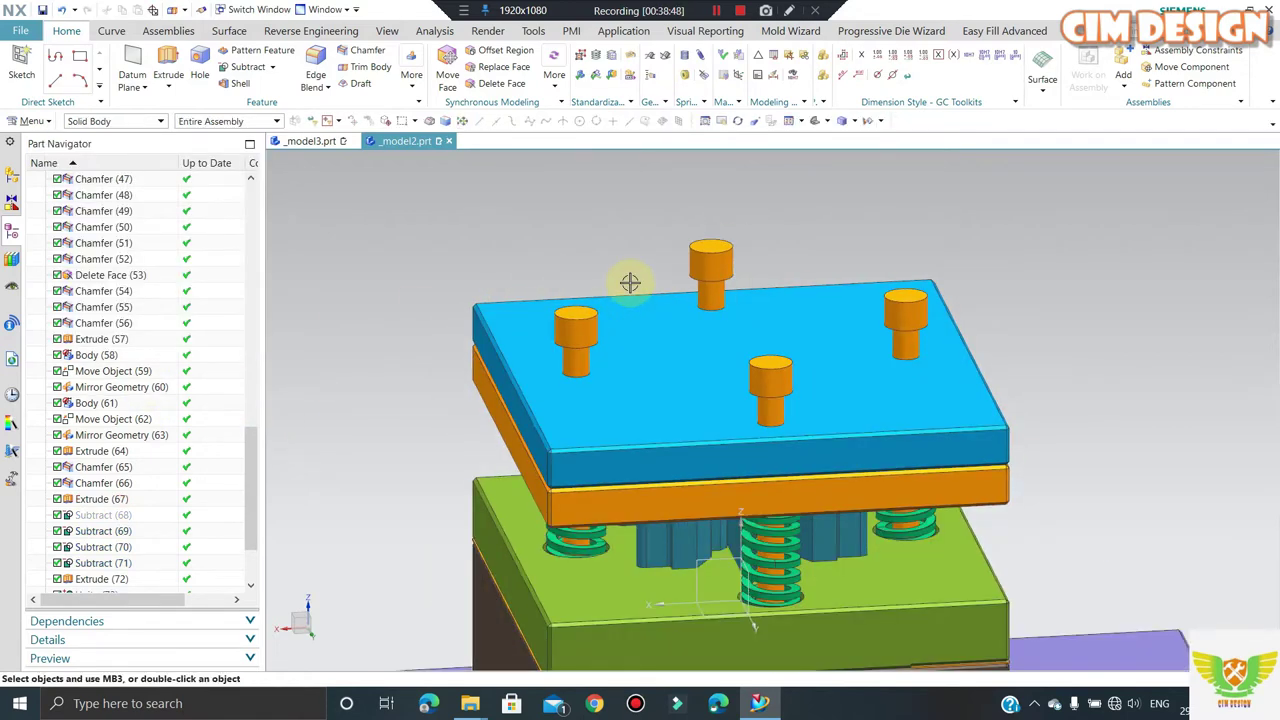
key(ctrl+shift+k)
- Briefly show the top plate, hide it again and switch to a top view
click(630, 283)
middle_click(630, 283)
mouse_move(646, 303)
middle_down()
mouse_move(663, 371)
mouse_move(721, 238)
middle_up()
scroll(656, 251, down, 2)
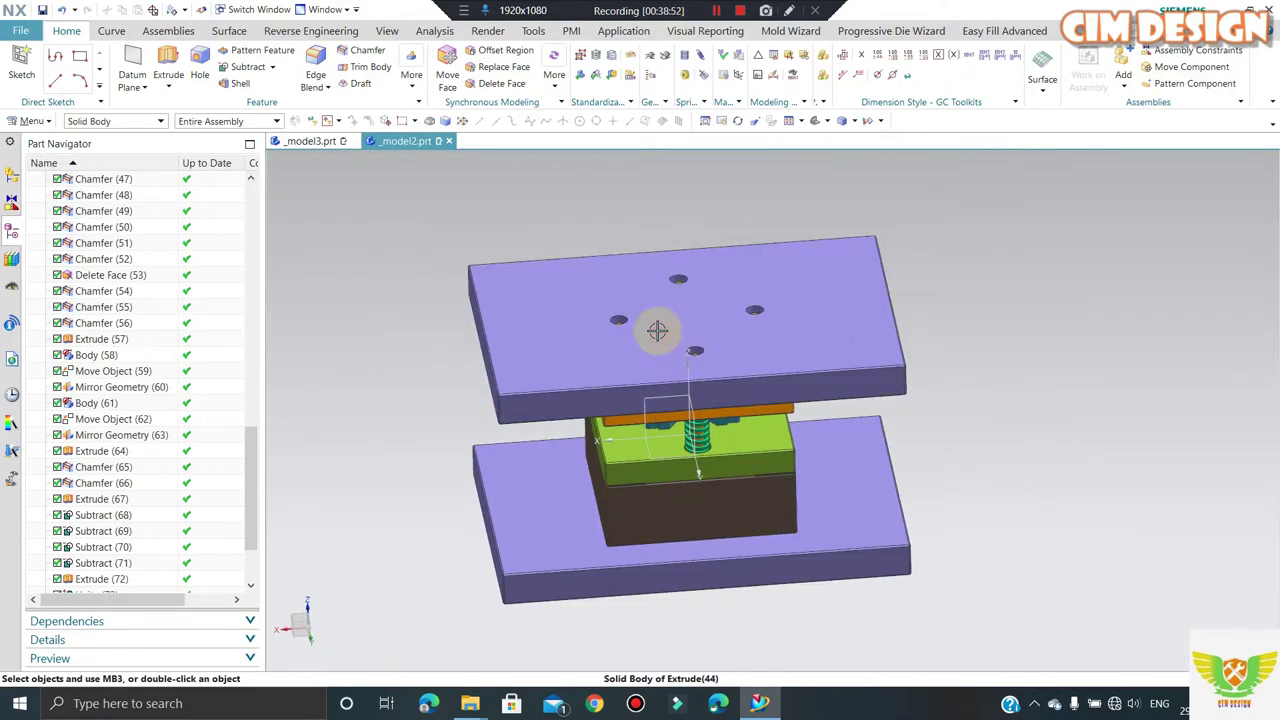
key(ctrl+b)
middle_drag(632, 421, 1081, 434)
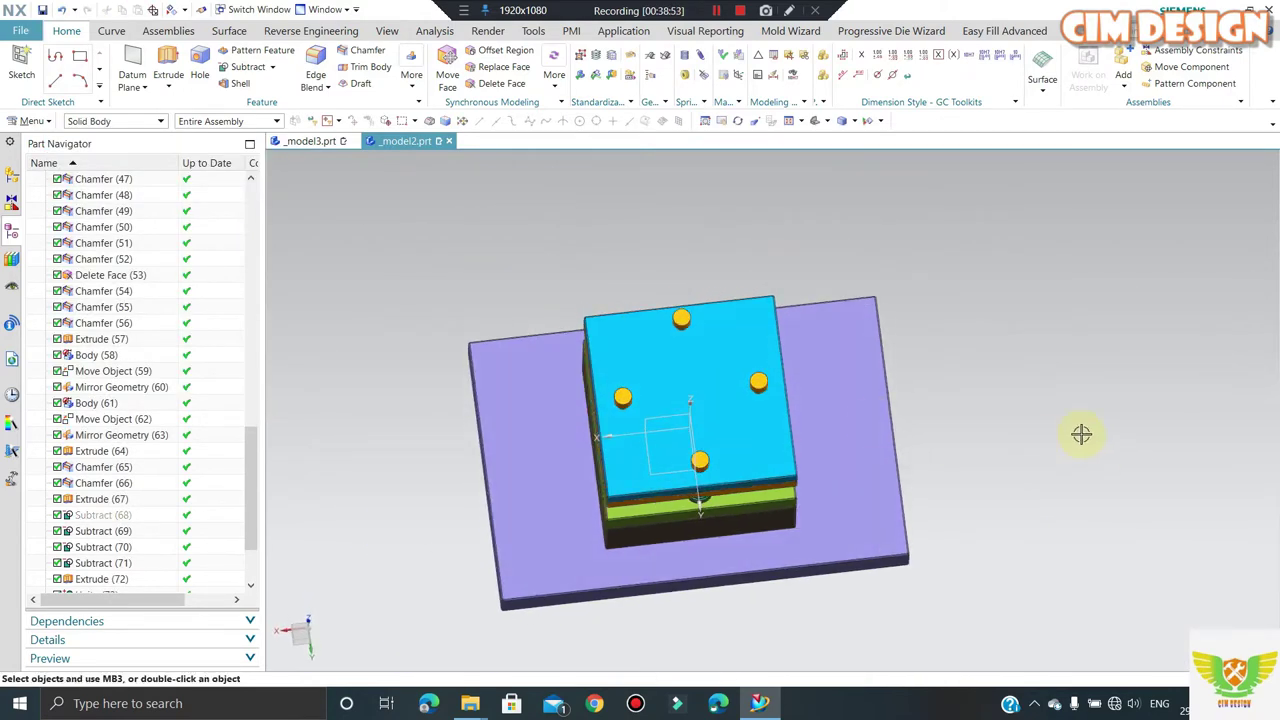
key(F8)
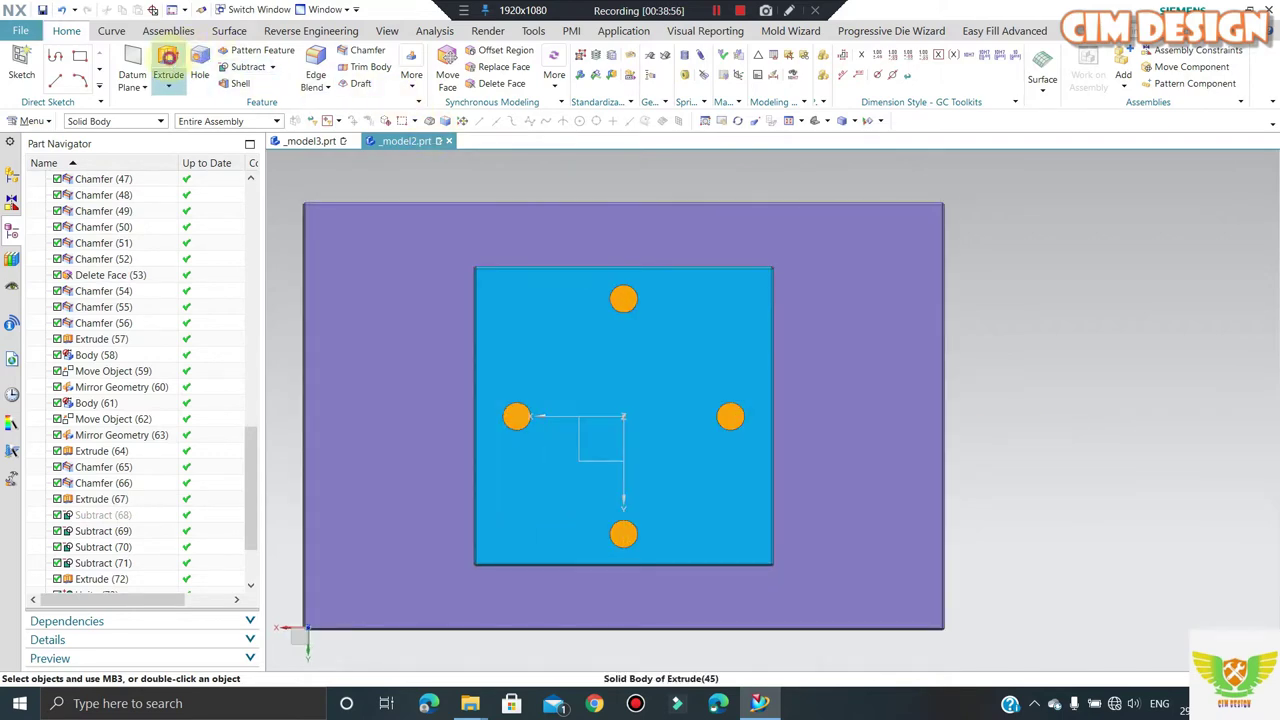
- Start an extrude sketch and draw the first 6-sided hexagon centred on a bolt-head circle
click(168, 62)
scroll(623, 295, up, 4)
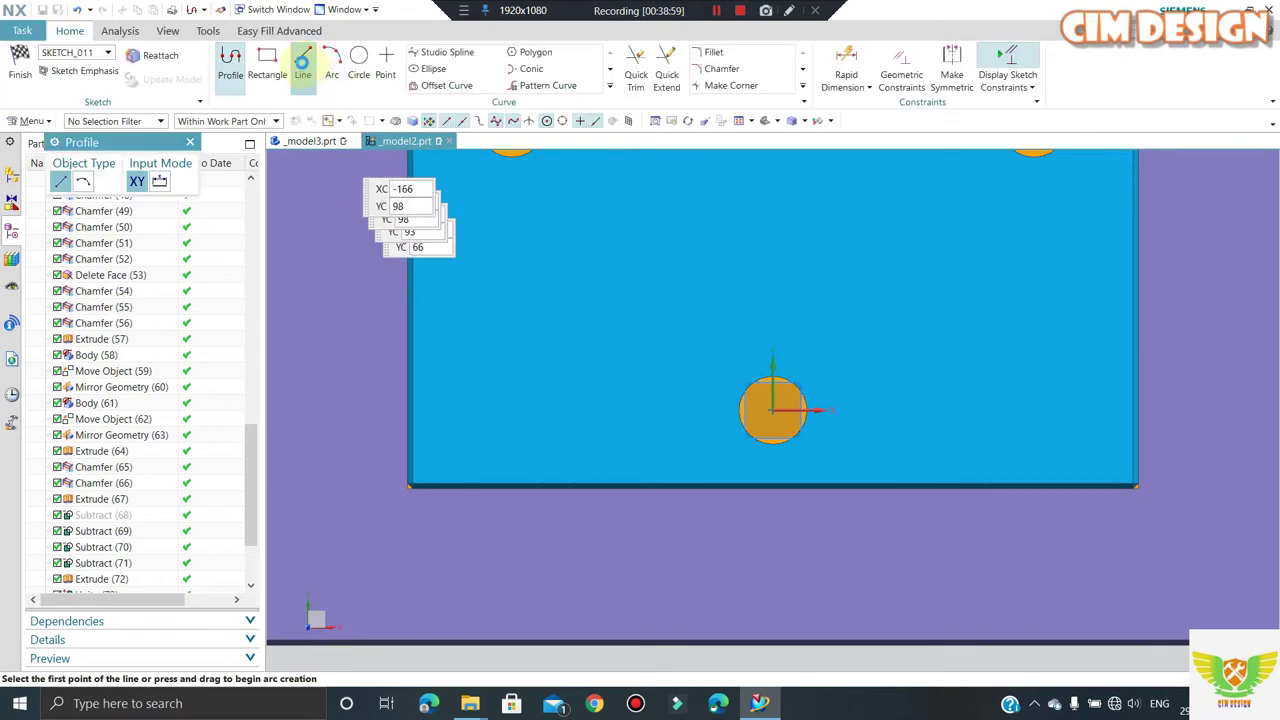
click(536, 52)
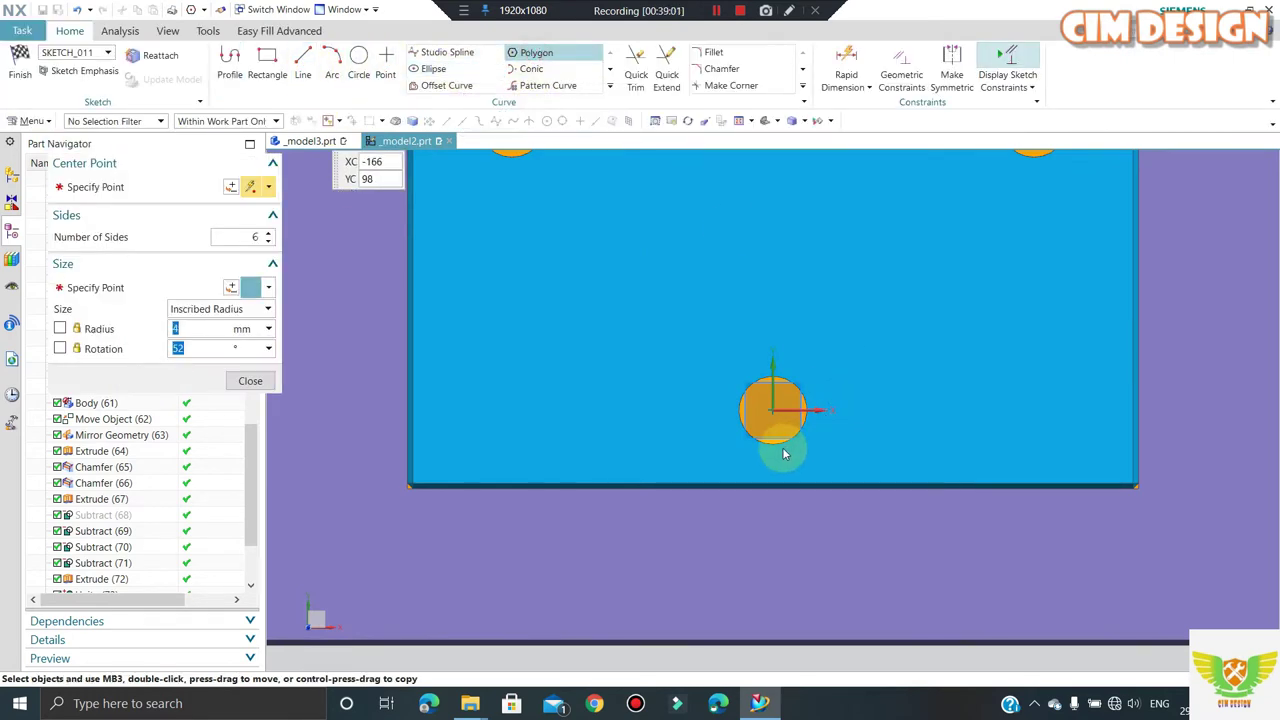
scroll(784, 454, up, 2)
scroll(775, 405, up, 1)
click(773, 399)
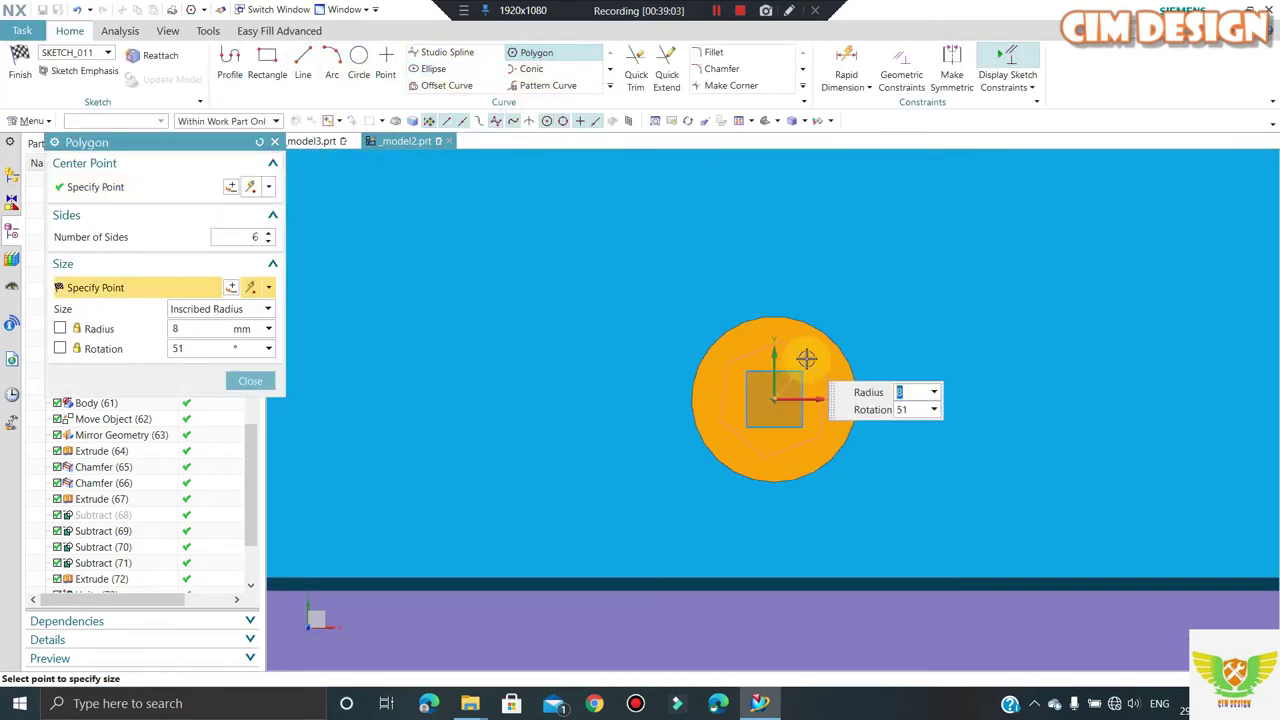
click(777, 455)
scroll(777, 455, down, 3)
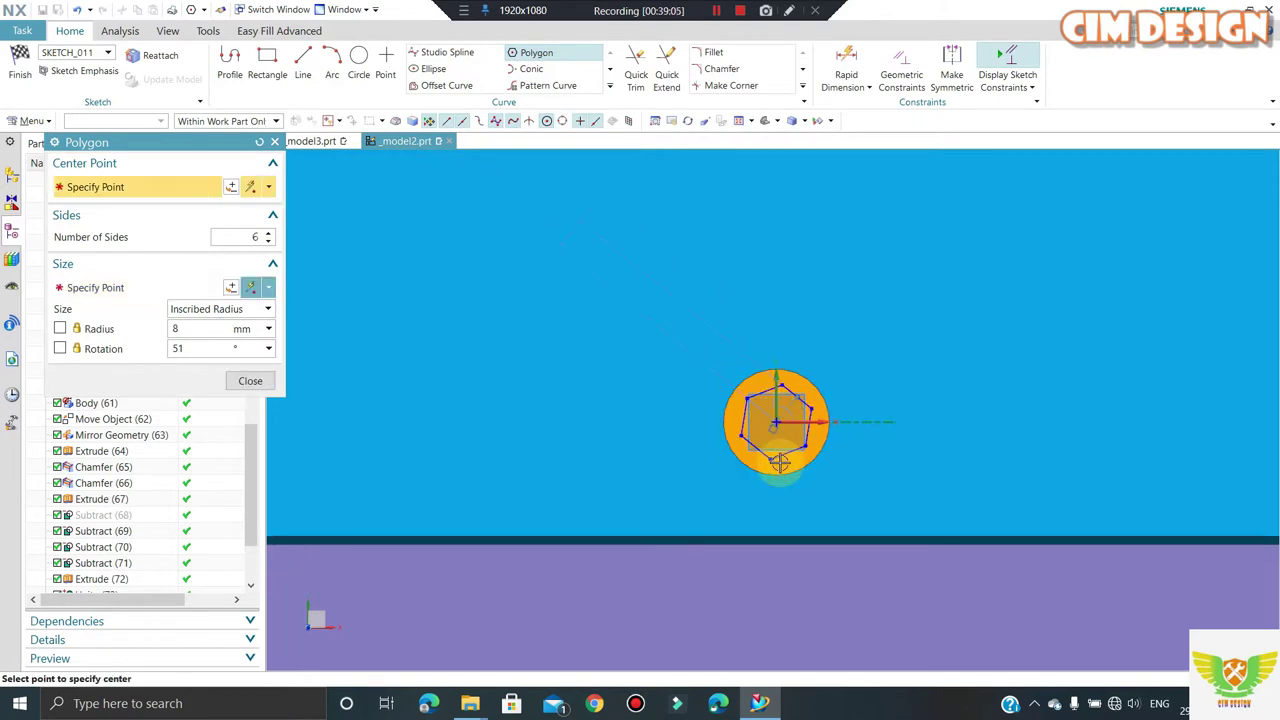
scroll(770, 440, down, 1)
scroll(576, 219, up, 3)
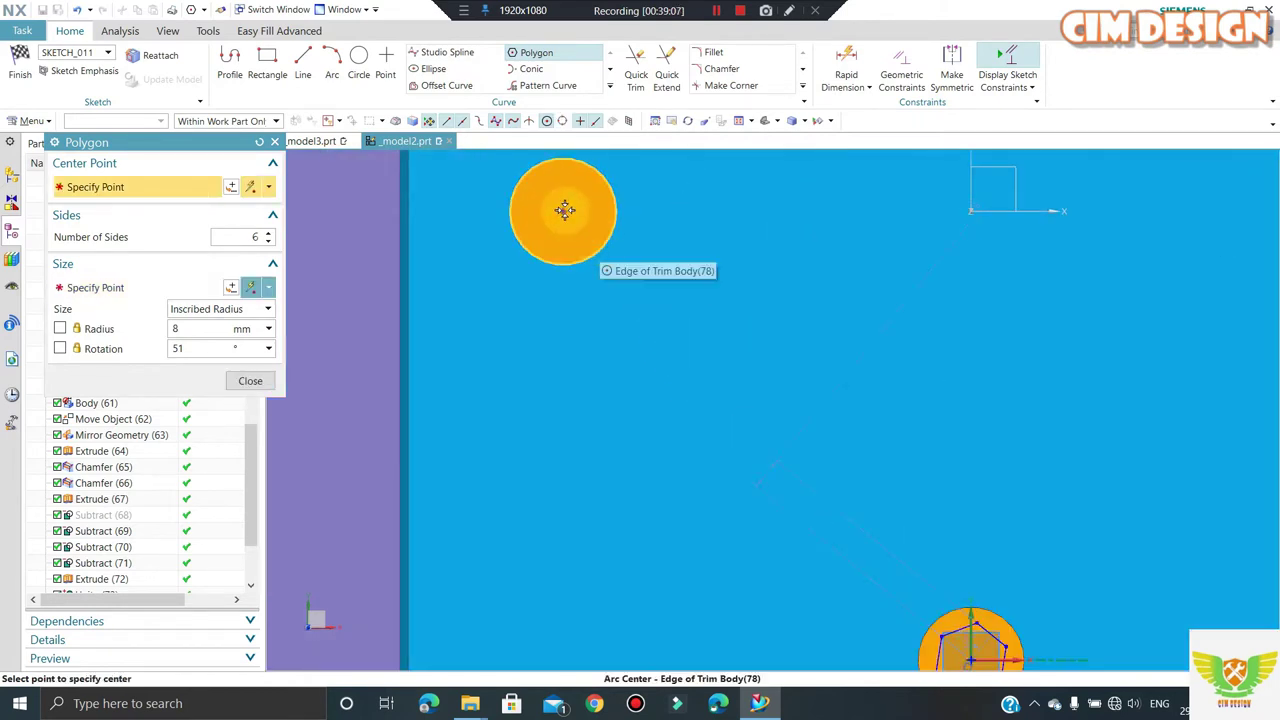
- Draw hexagons centred in the top and right circles
click(565, 209)
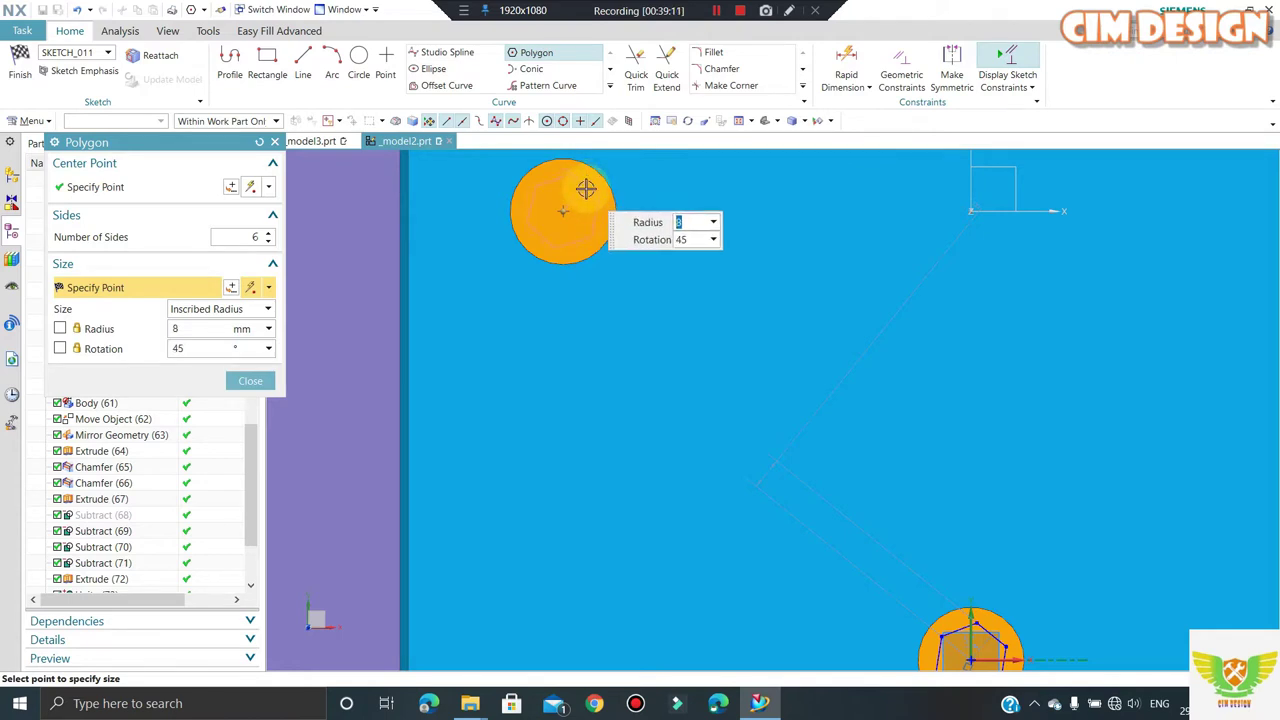
click(586, 189)
scroll(640, 370, down, 3)
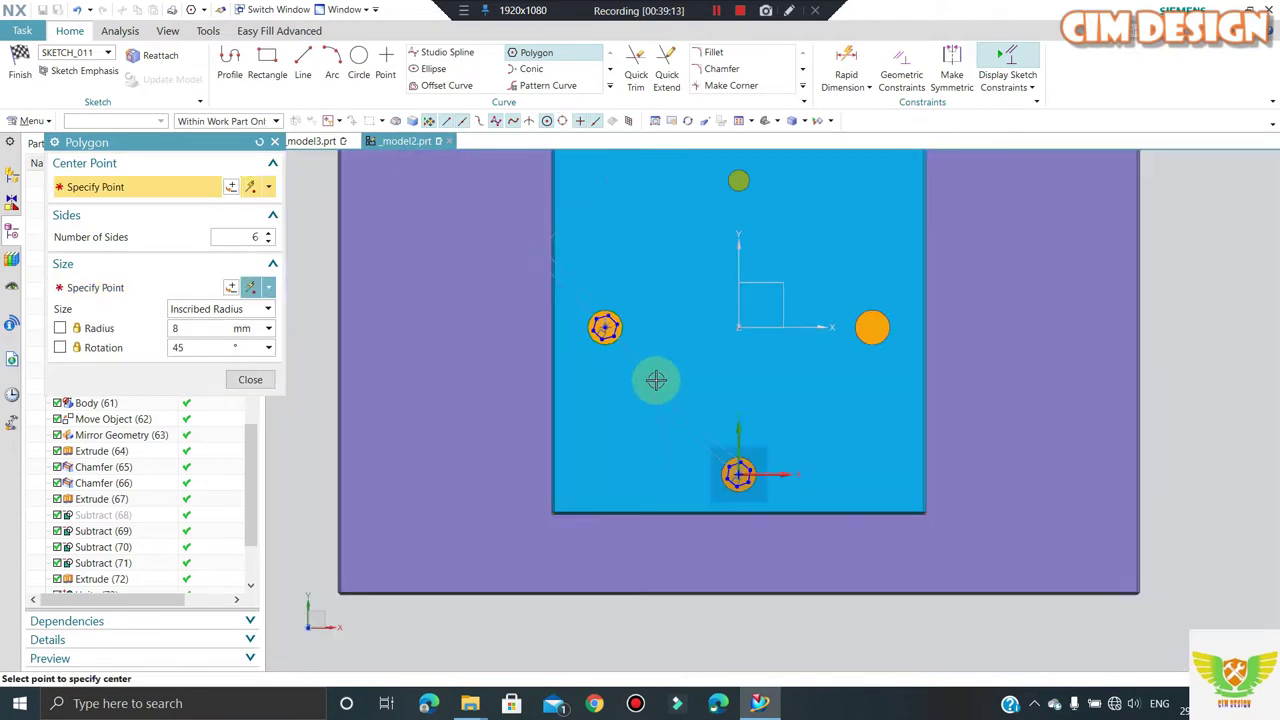
scroll(872, 330, up, 3)
click(860, 330)
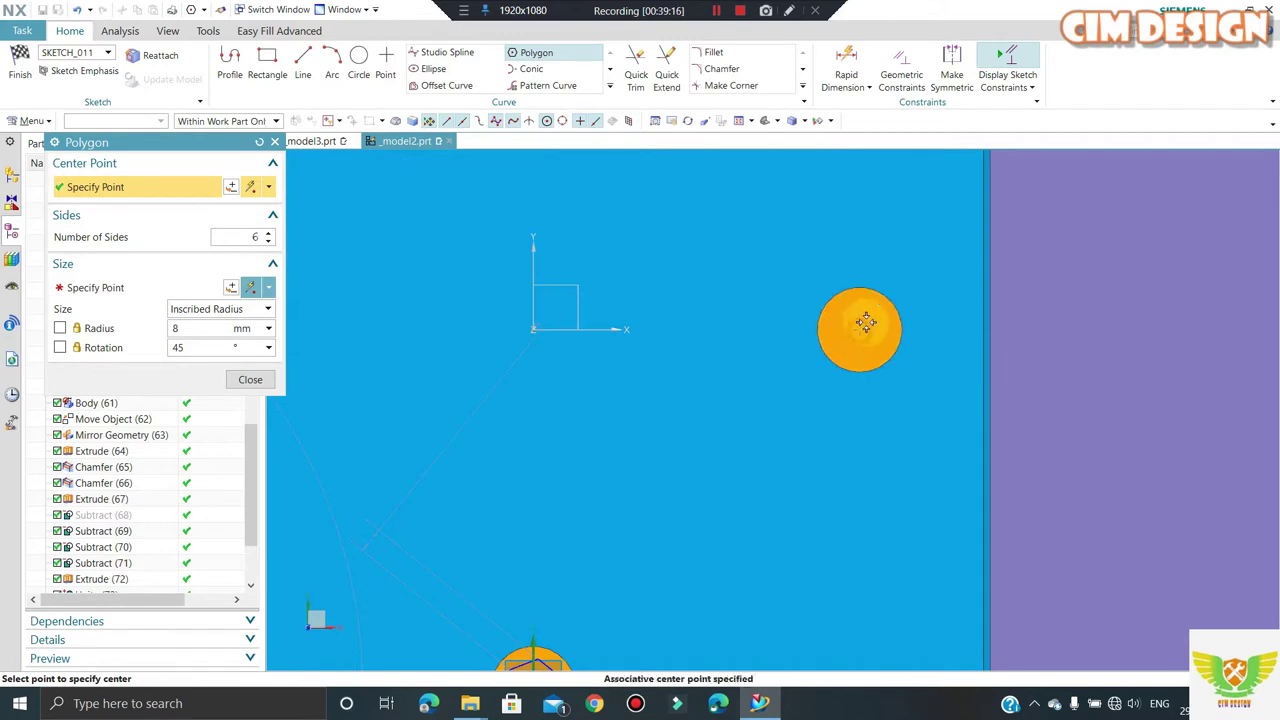
click(855, 445)
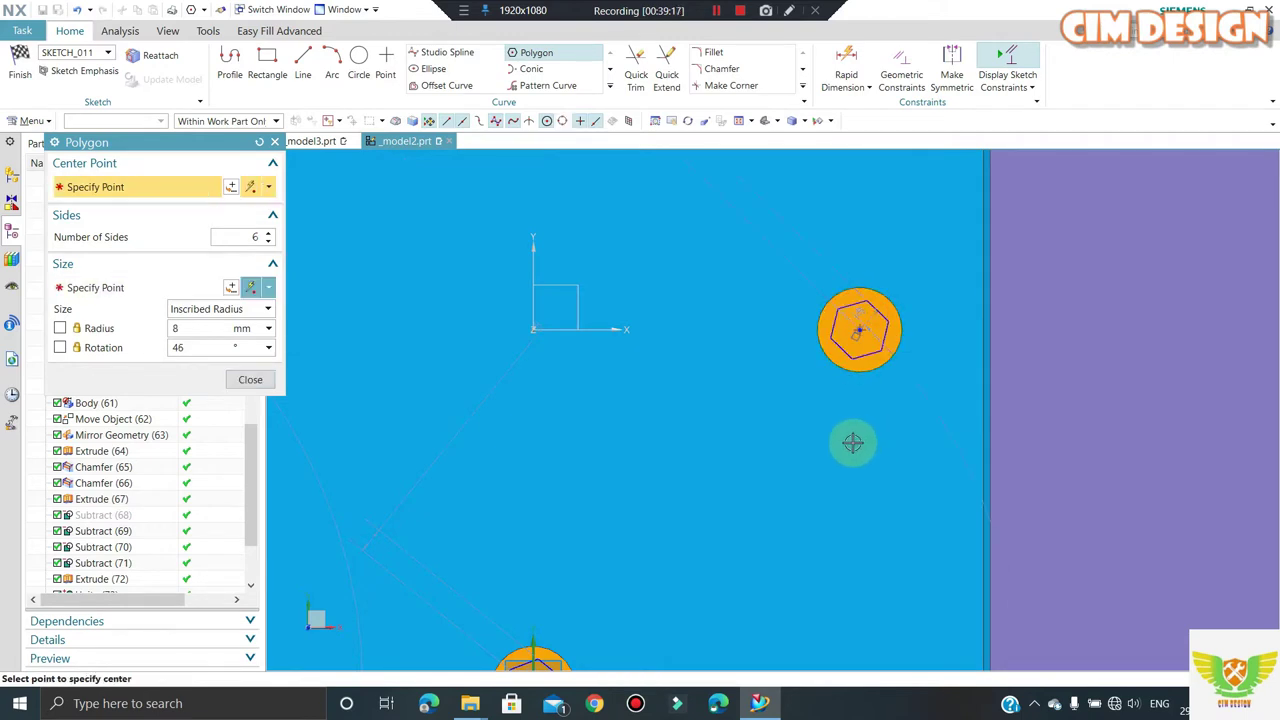
- Draw the last 8 mm hexagon in the remaining circle and finish the sketch
scroll(763, 323, down, 3)
scroll(696, 254, up, 2)
scroll(696, 254, up, 3)
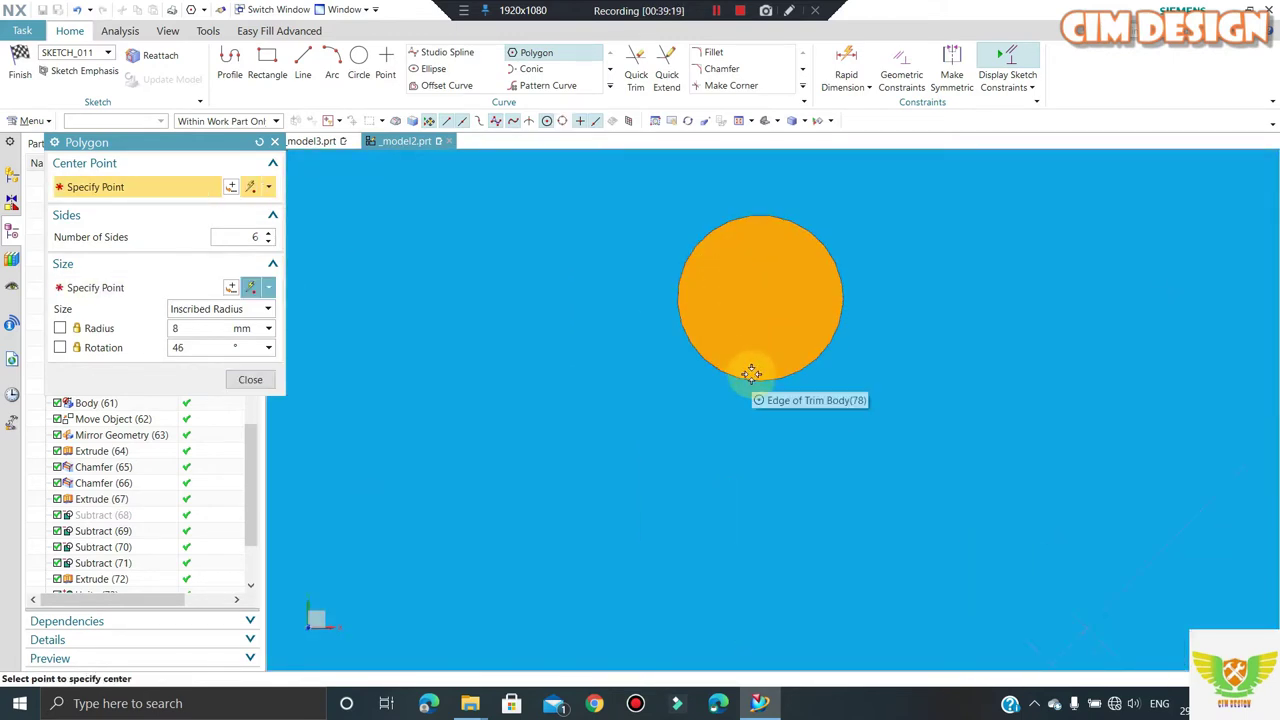
click(760, 300)
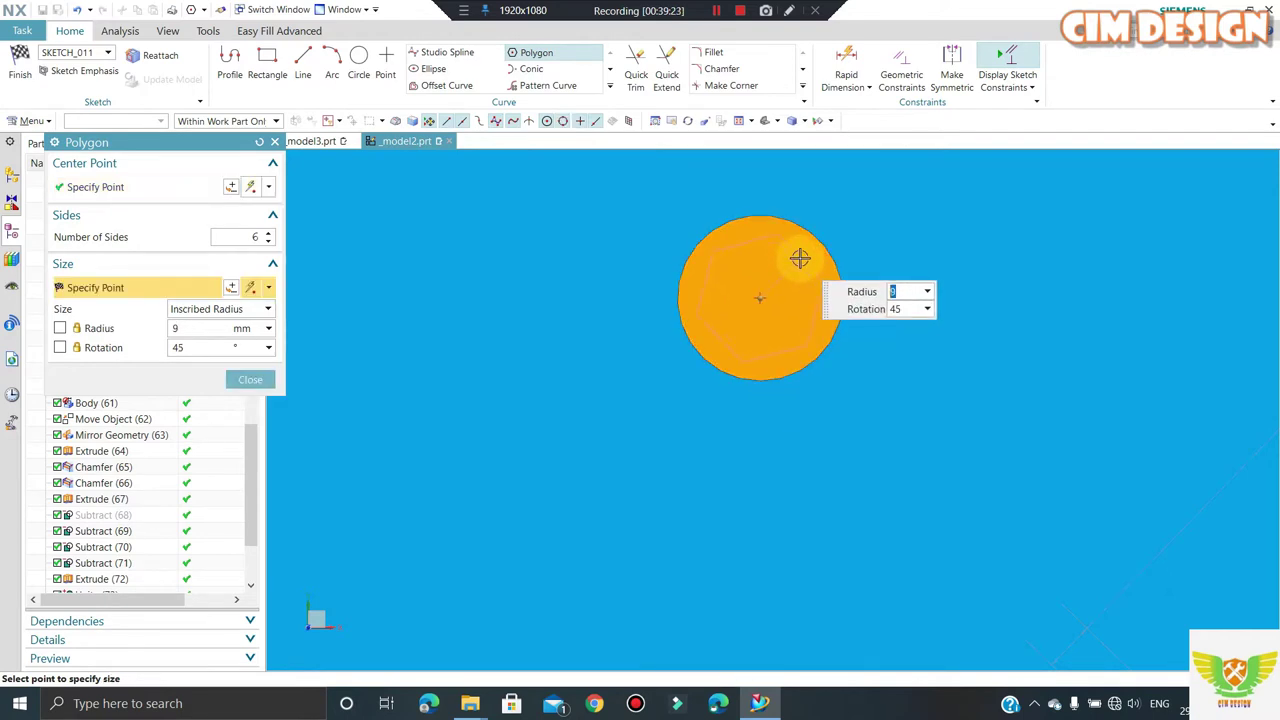
click(797, 262)
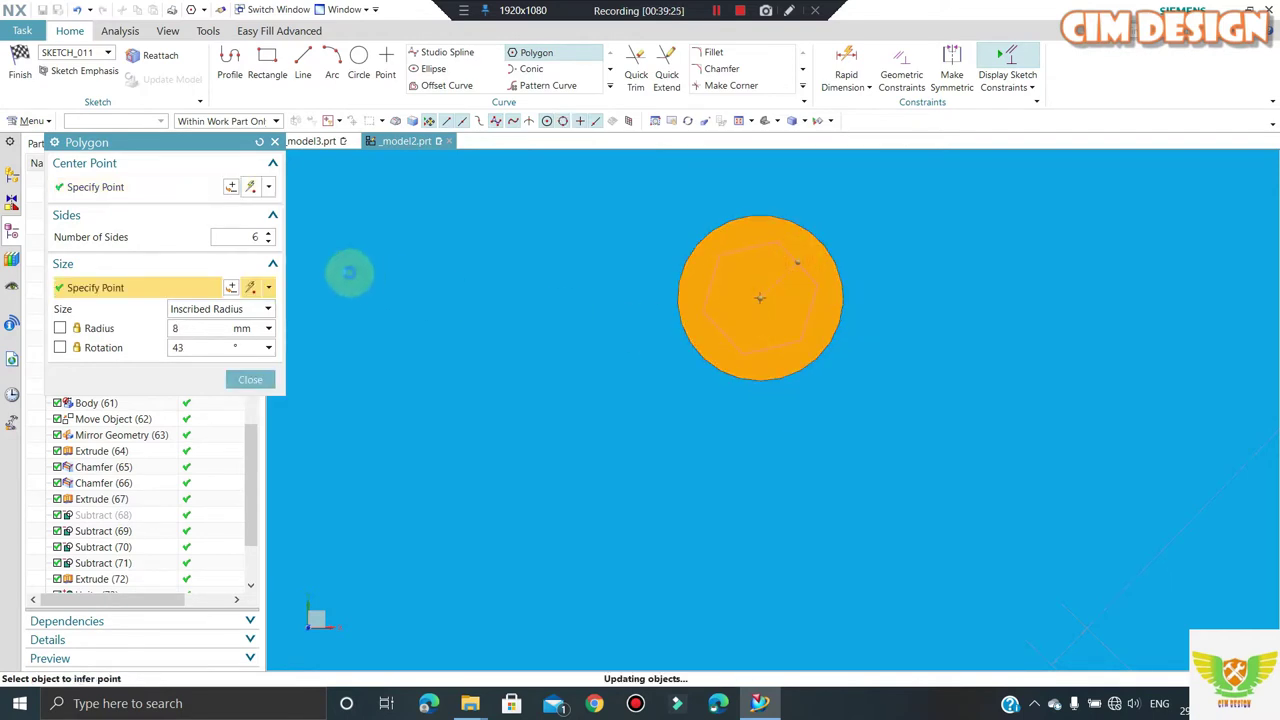
click(274, 142)
click(20, 60)
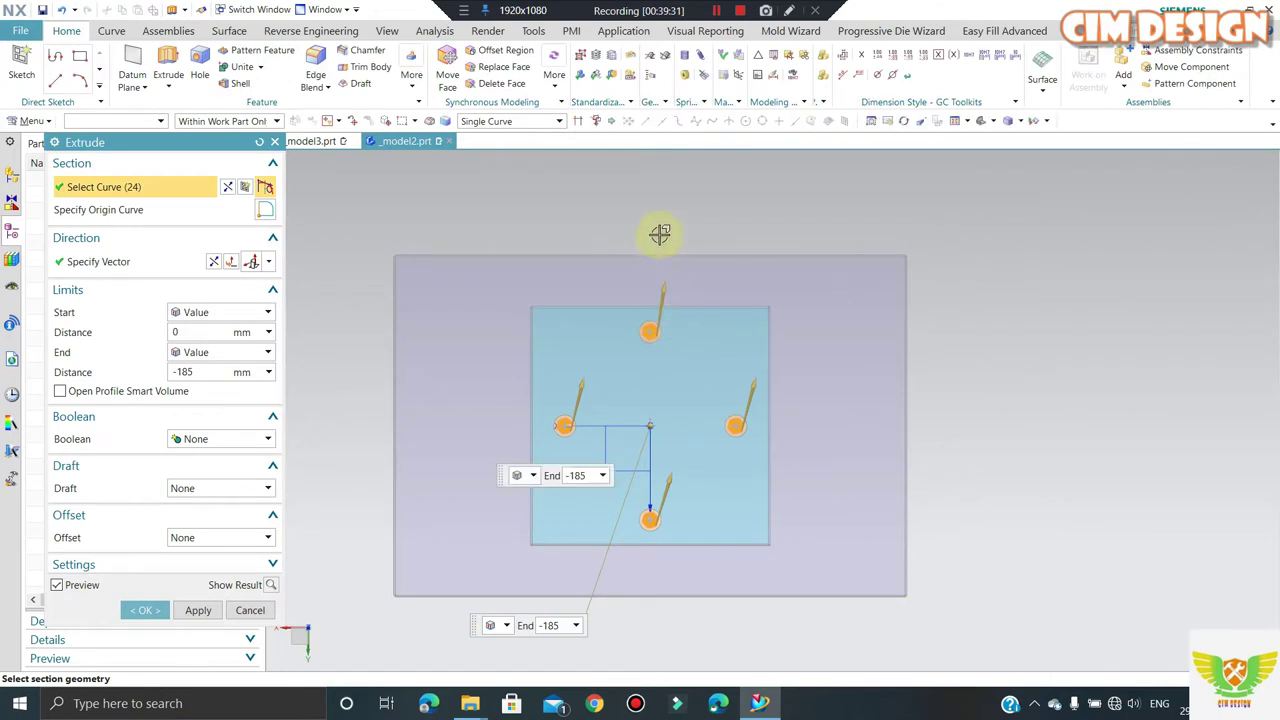
- Extrude the four hexagons from 0 to 5 mm as separate solids with Boolean None
middle_drag(663, 333, 660, 206)
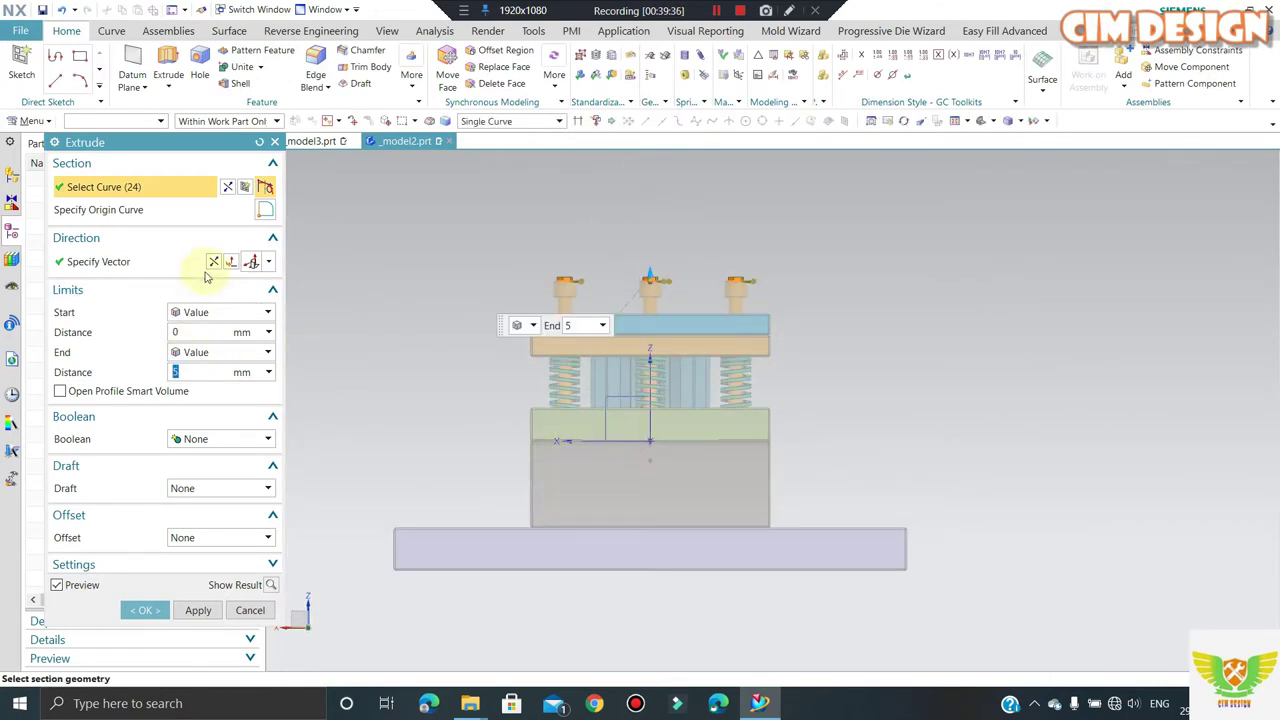
scroll(620, 298, up, 5)
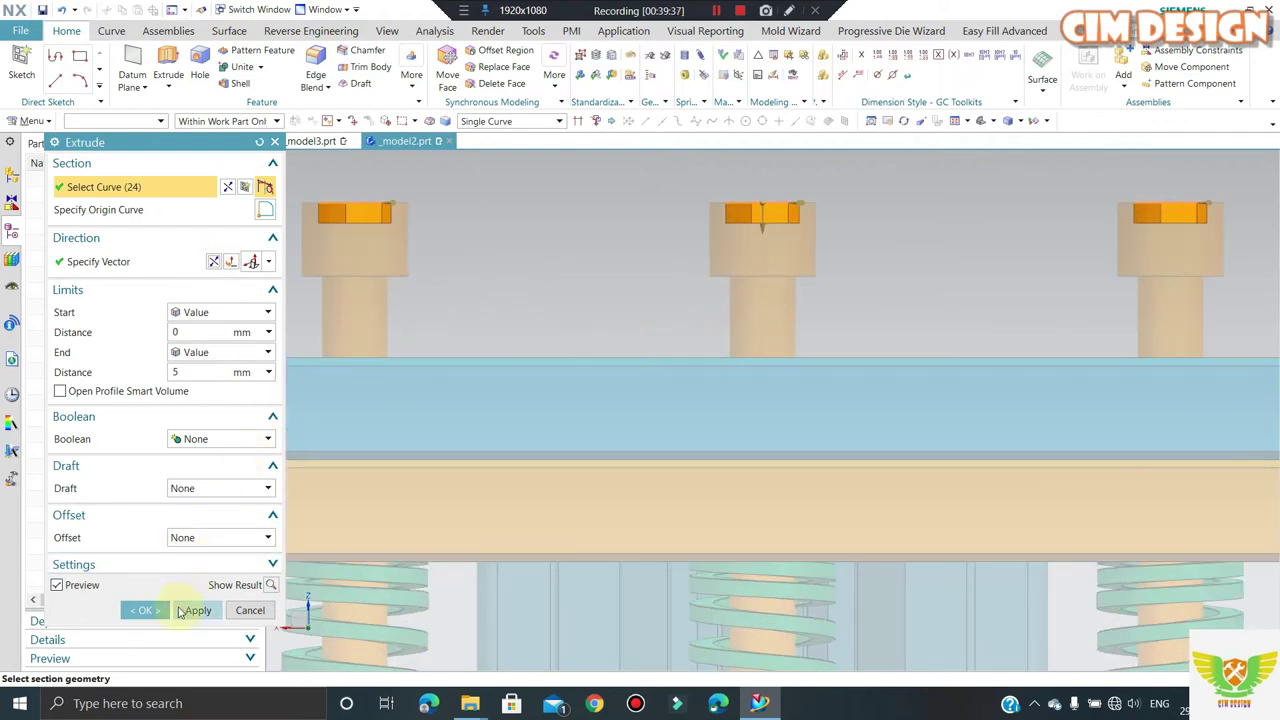
click(140, 610)
scroll(571, 254, down, 2)
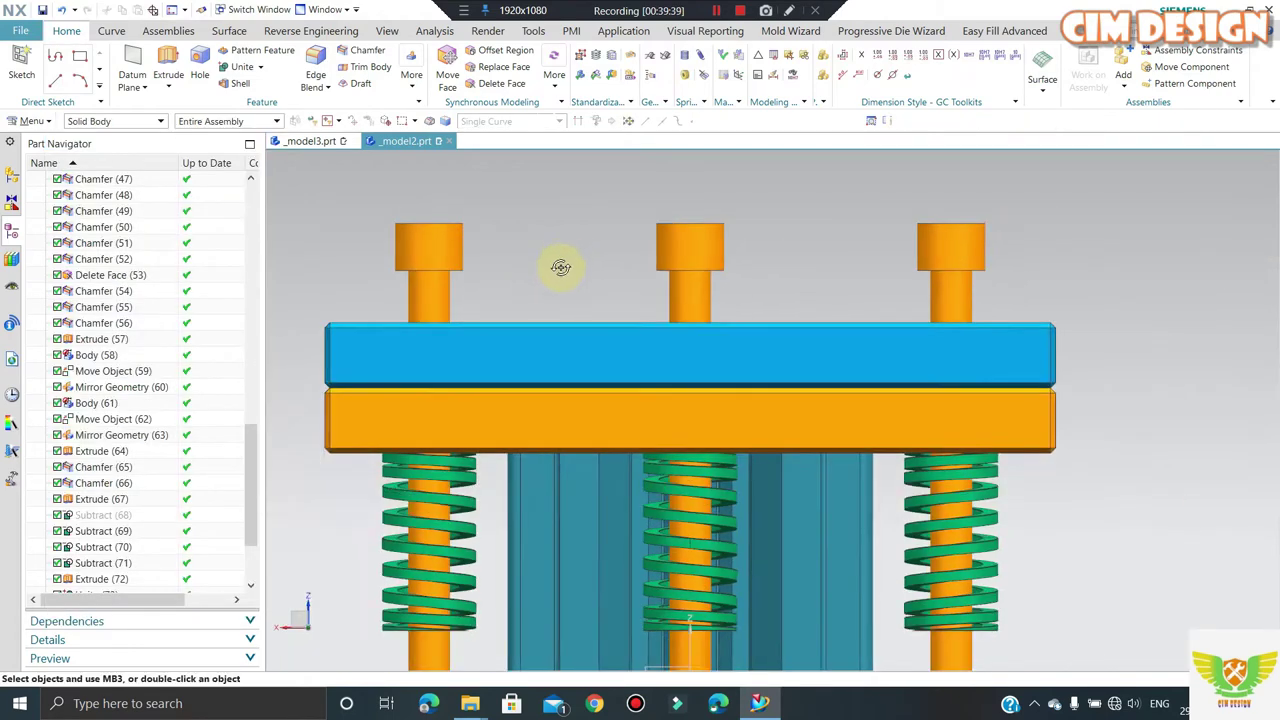
middle_drag(560, 266, 537, 271)
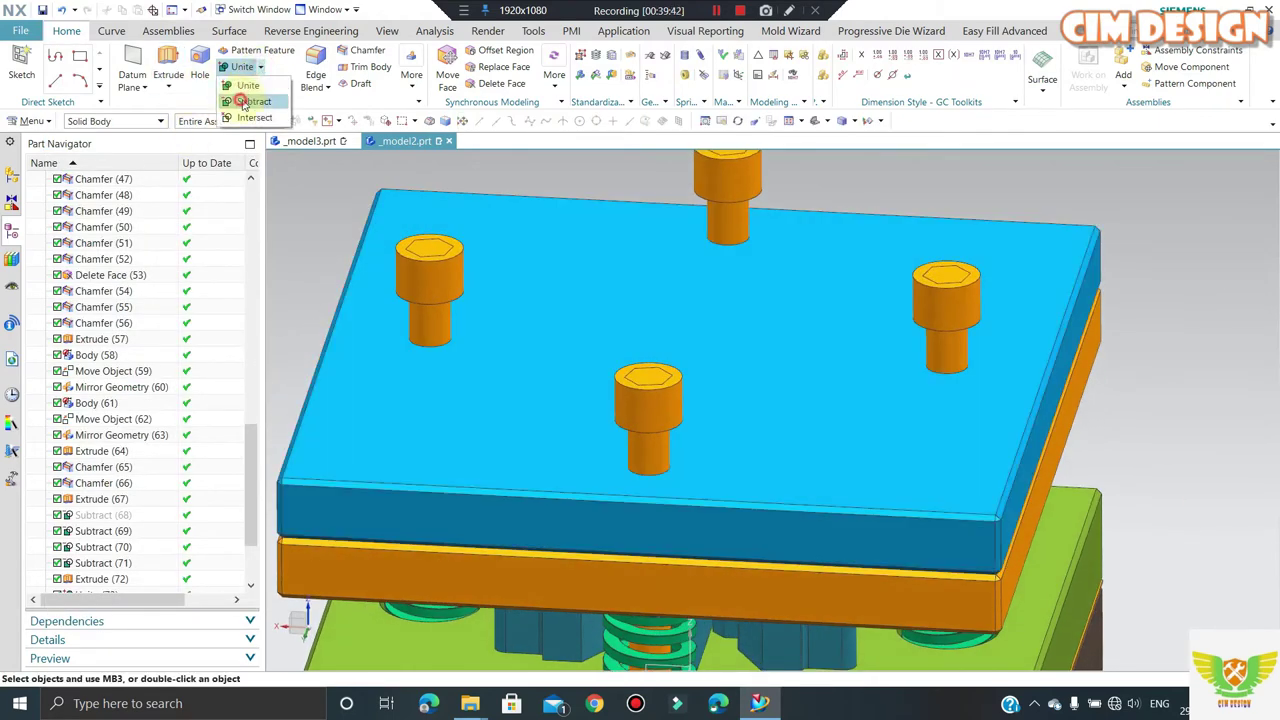
- Subtract the hexagon extrusion from the first two bolts to cut their sockets
click(244, 104)
scroll(430, 294, up, 3)
click(440, 298)
click(458, 500)
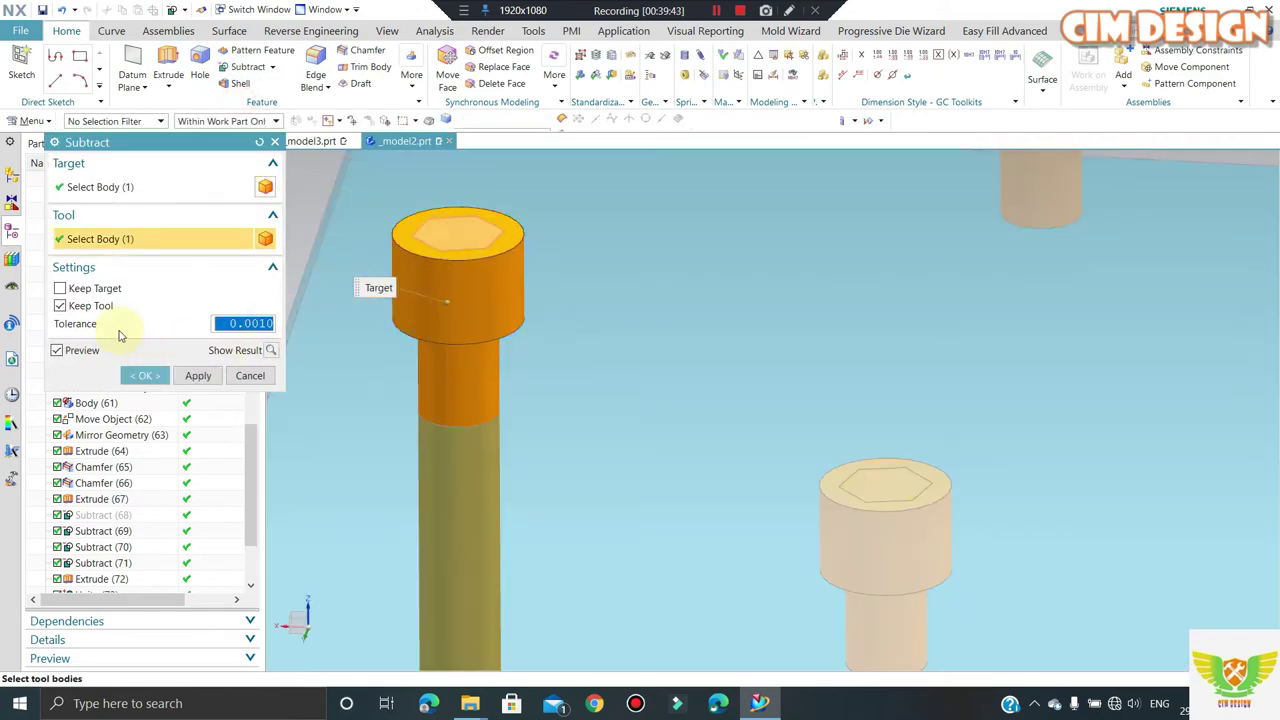
click(199, 375)
click(871, 505)
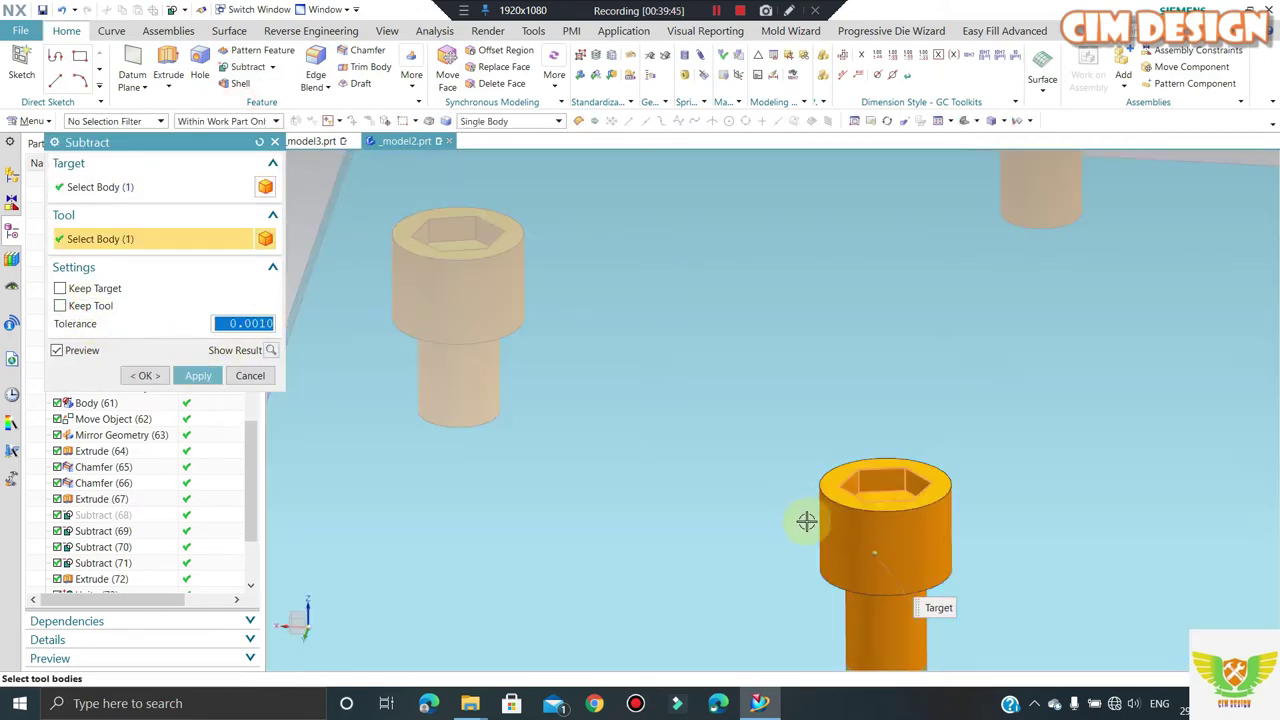
middle_click(597, 457)
scroll(863, 323, down, 2)
scroll(903, 229, up, 2)
- Cut hexagon sockets into the remaining bolts and close the Subtract operation
click(903, 229)
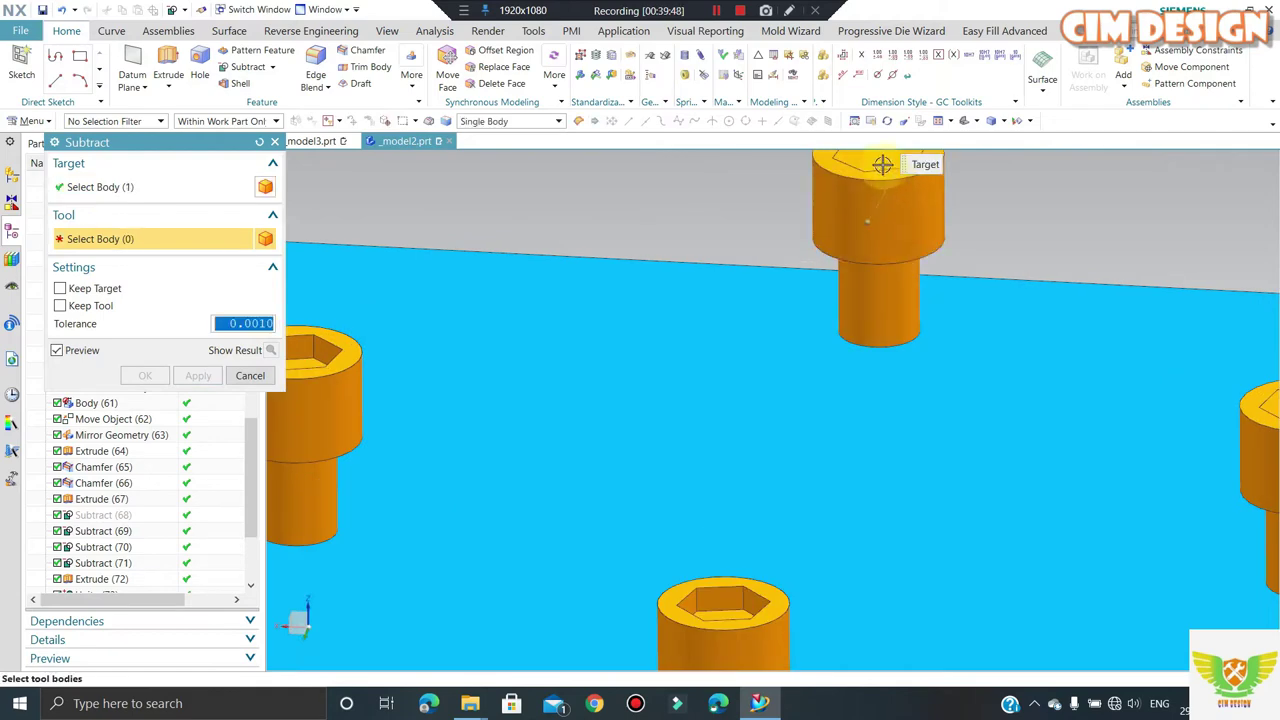
scroll(757, 283, up, 2)
click(757, 283)
scroll(757, 283, down, 2)
middle_click(908, 383)
scroll(931, 366, up, 2)
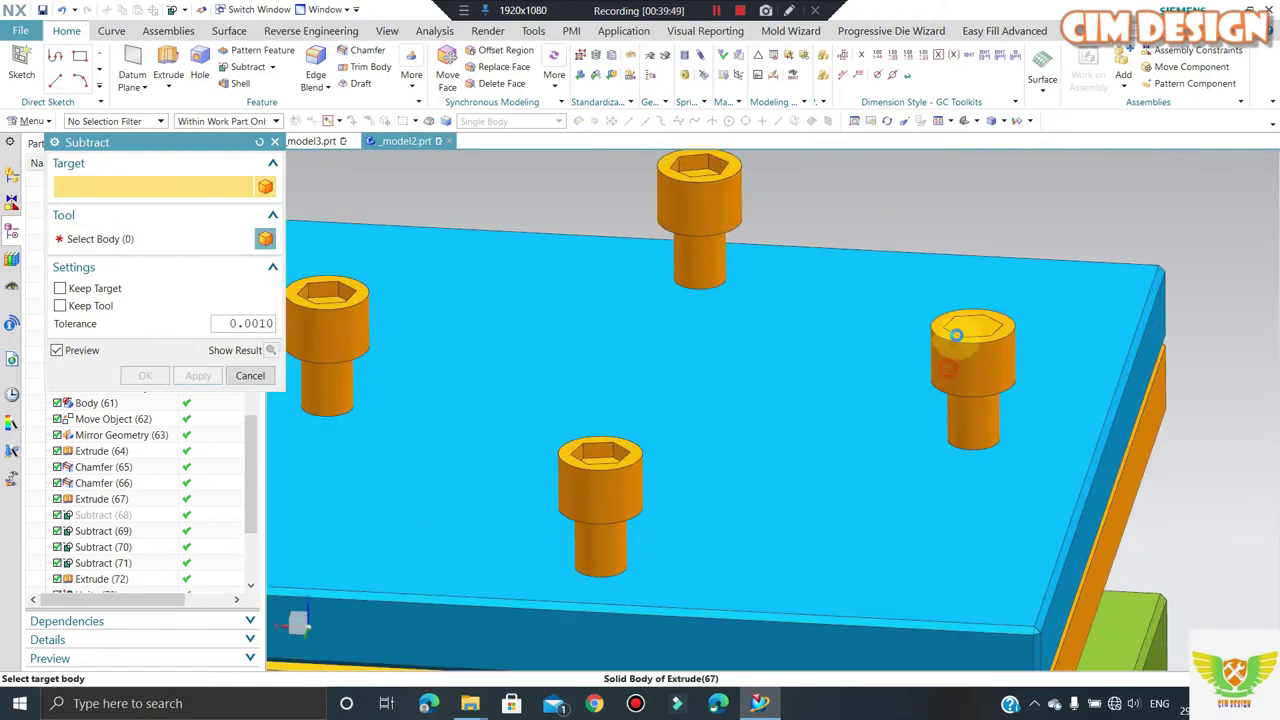
click(950, 362)
scroll(950, 362, down, 2)
click(250, 375)
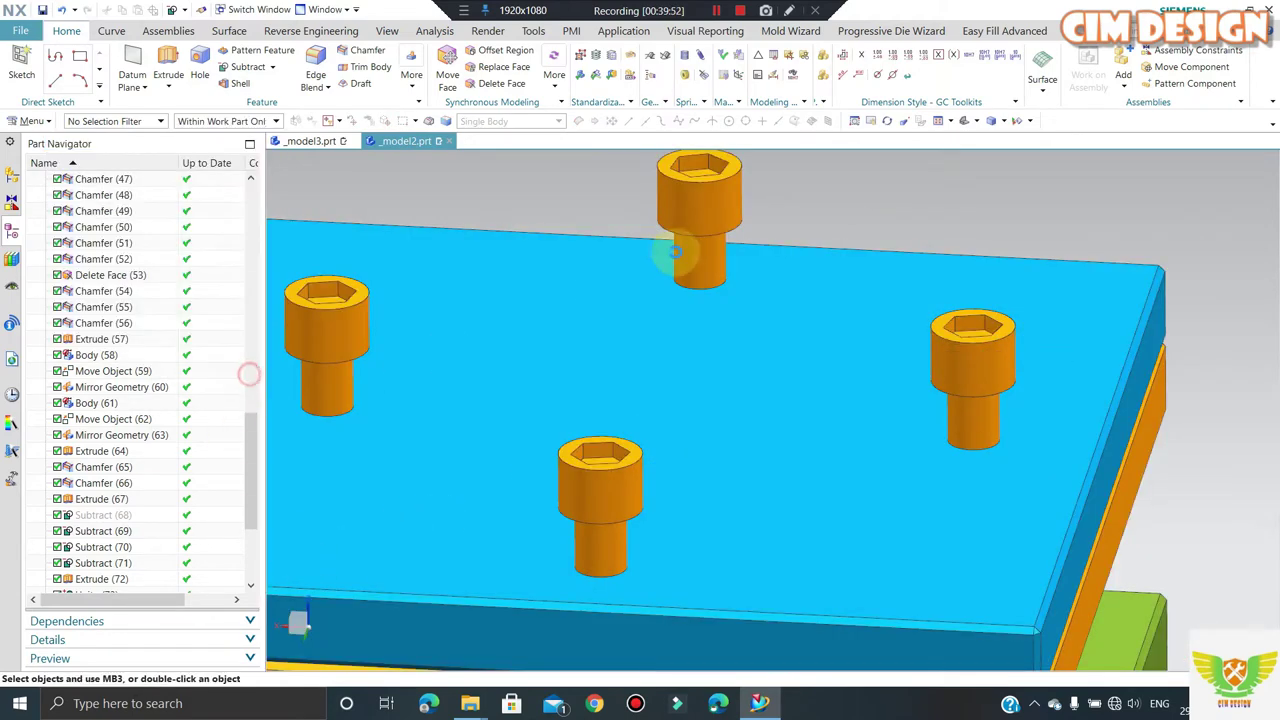
scroll(528, 280, down, 2)
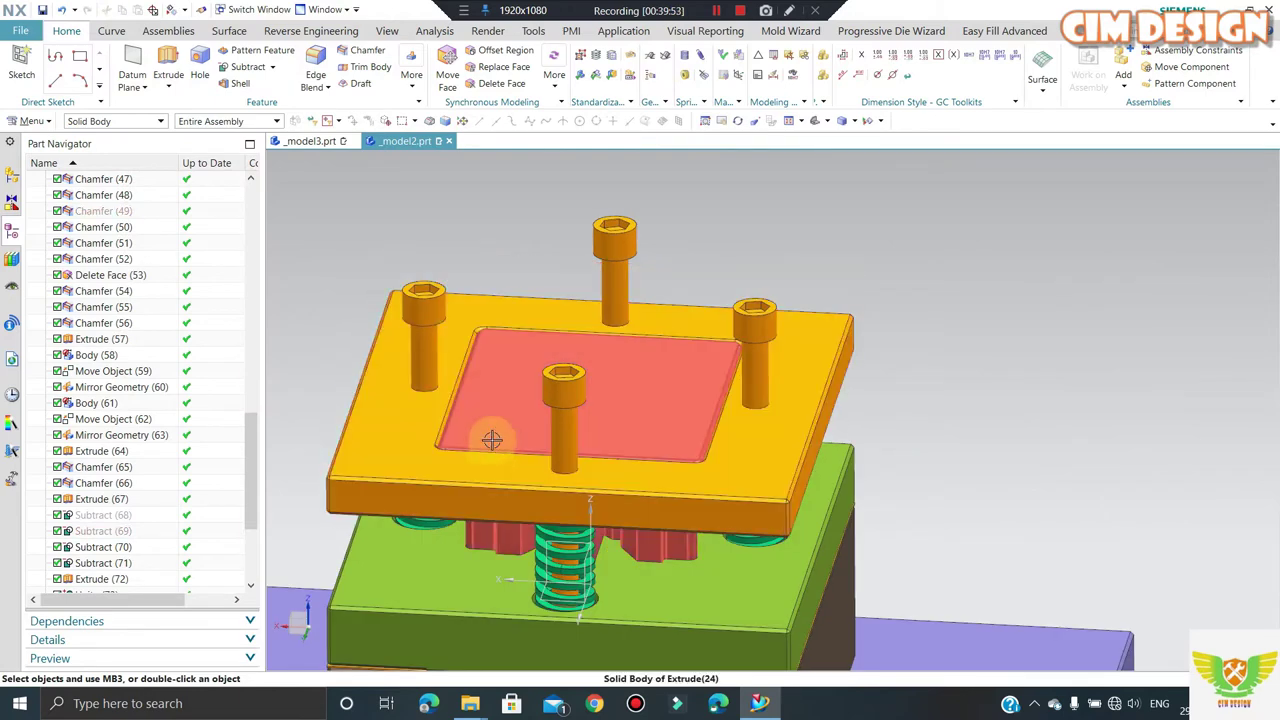
- Hide the plates and chamfer the bolts' bottom edges by 2 mm in a front view
key(ctrl+b)
middle_drag(417, 543, 595, 488)
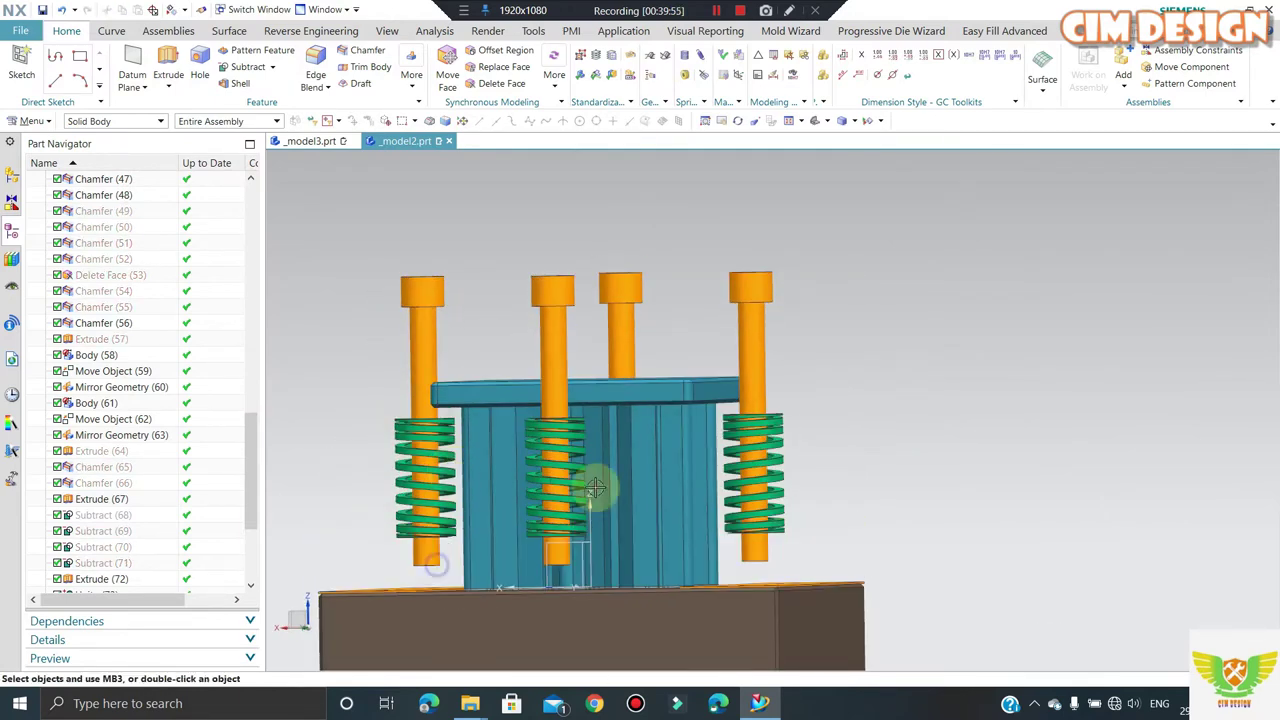
middle_drag(734, 462, 576, 445)
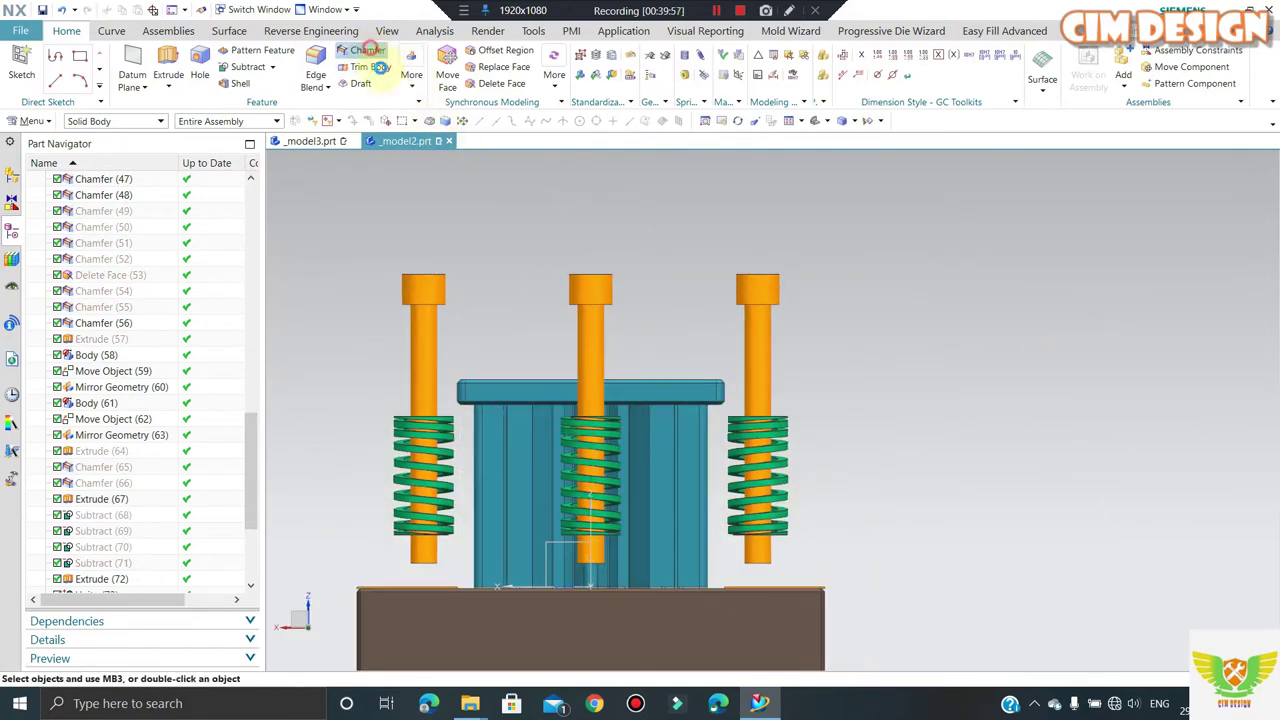
click(368, 50)
scroll(780, 560, up, 3)
click(760, 557)
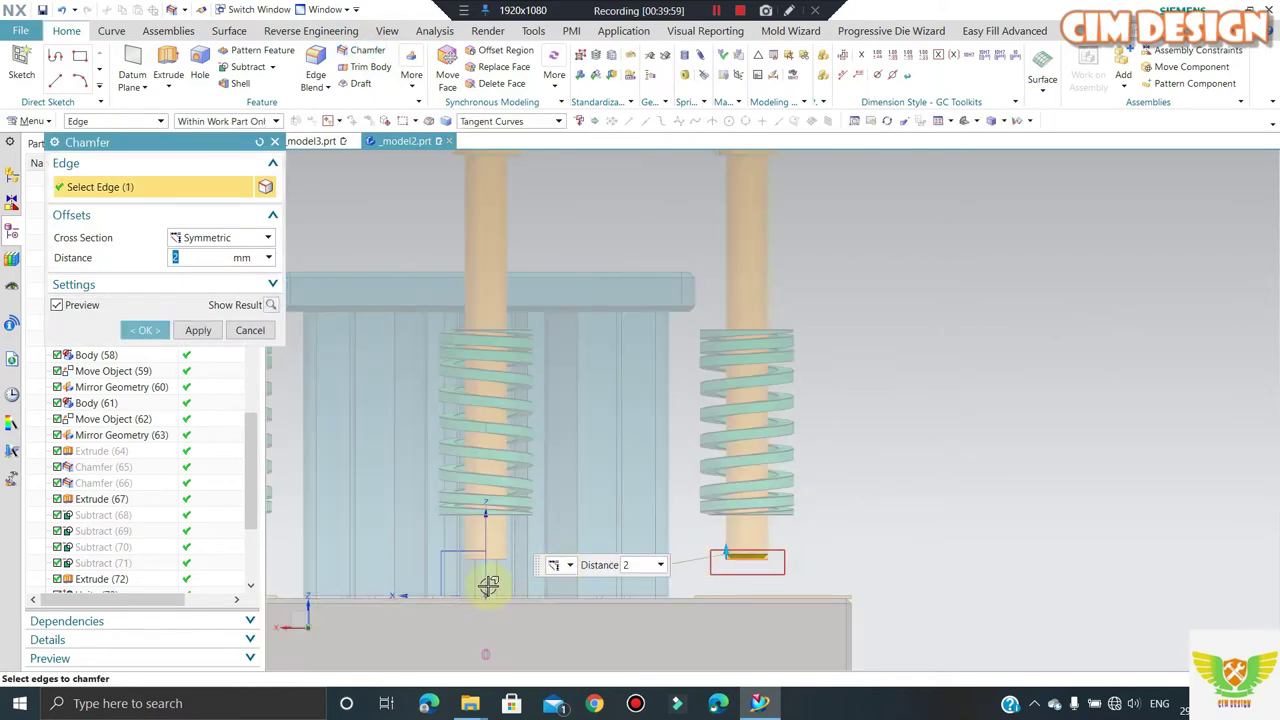
click(490, 556)
scroll(740, 520, down, 3)
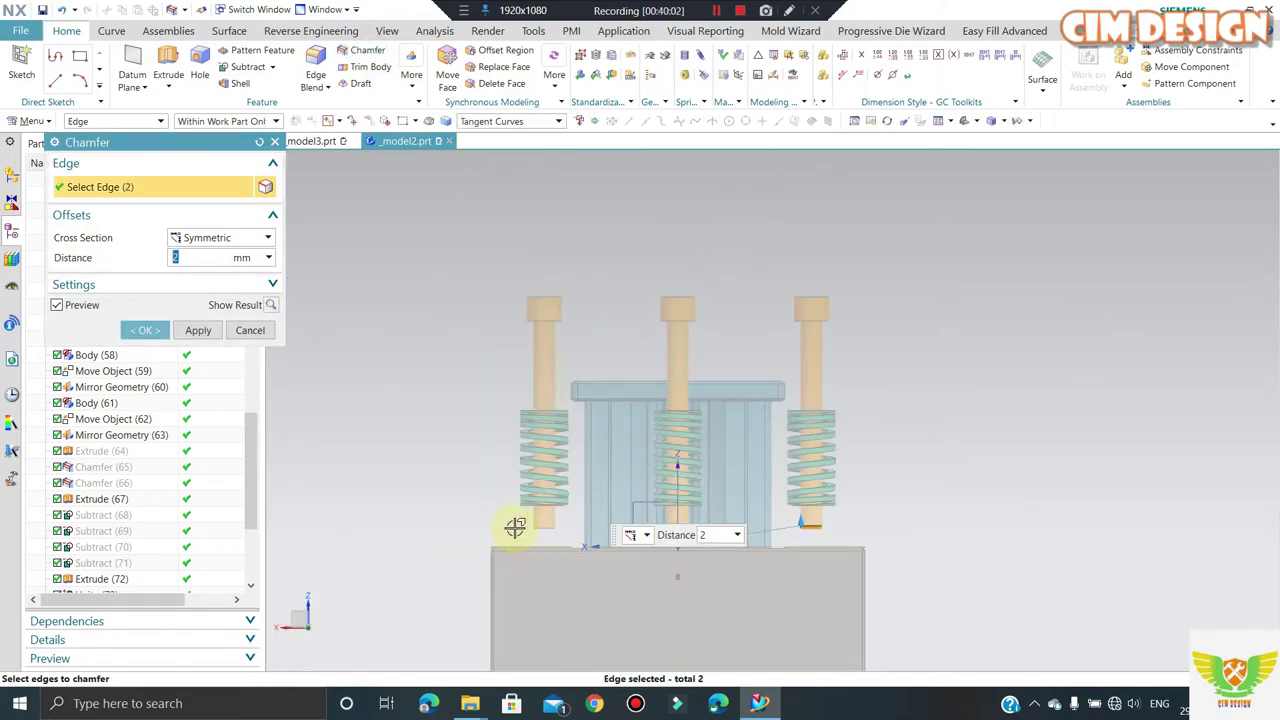
middle_click(575, 535)
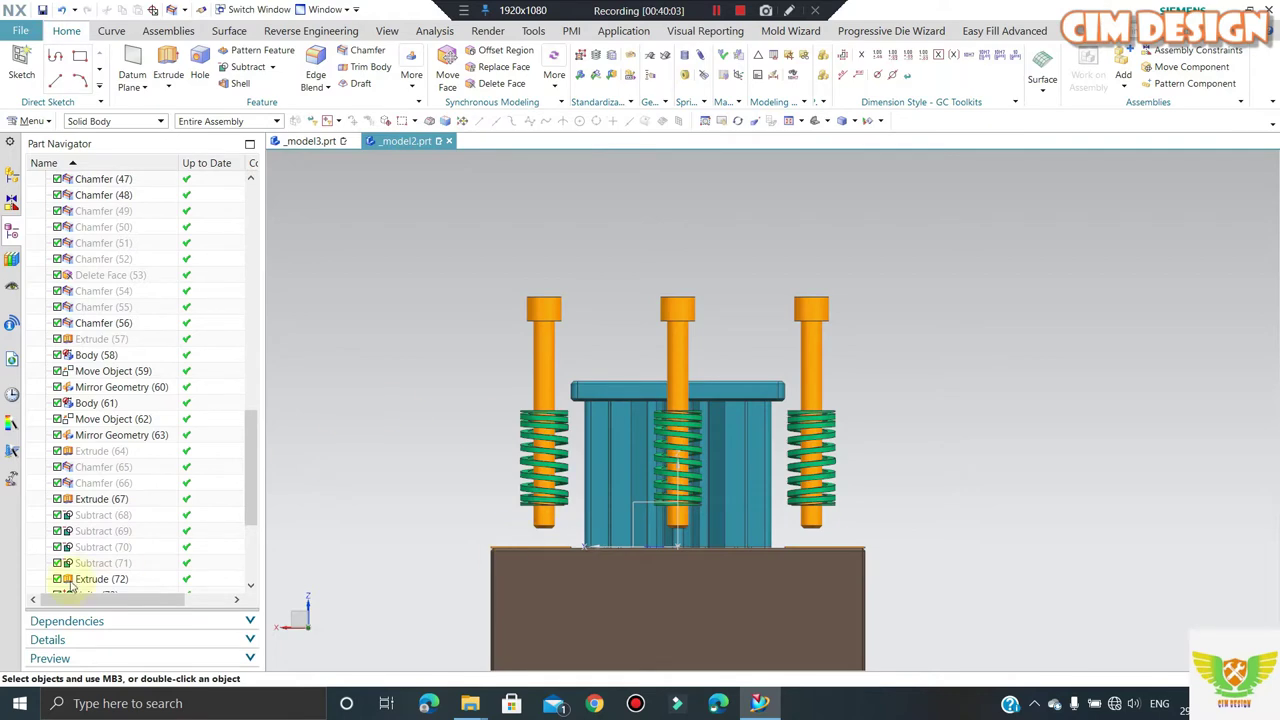
scroll(70, 585, down, 4)
- Edit Chamfer (84) to change its distance to 3 mm
double_click(100, 579)
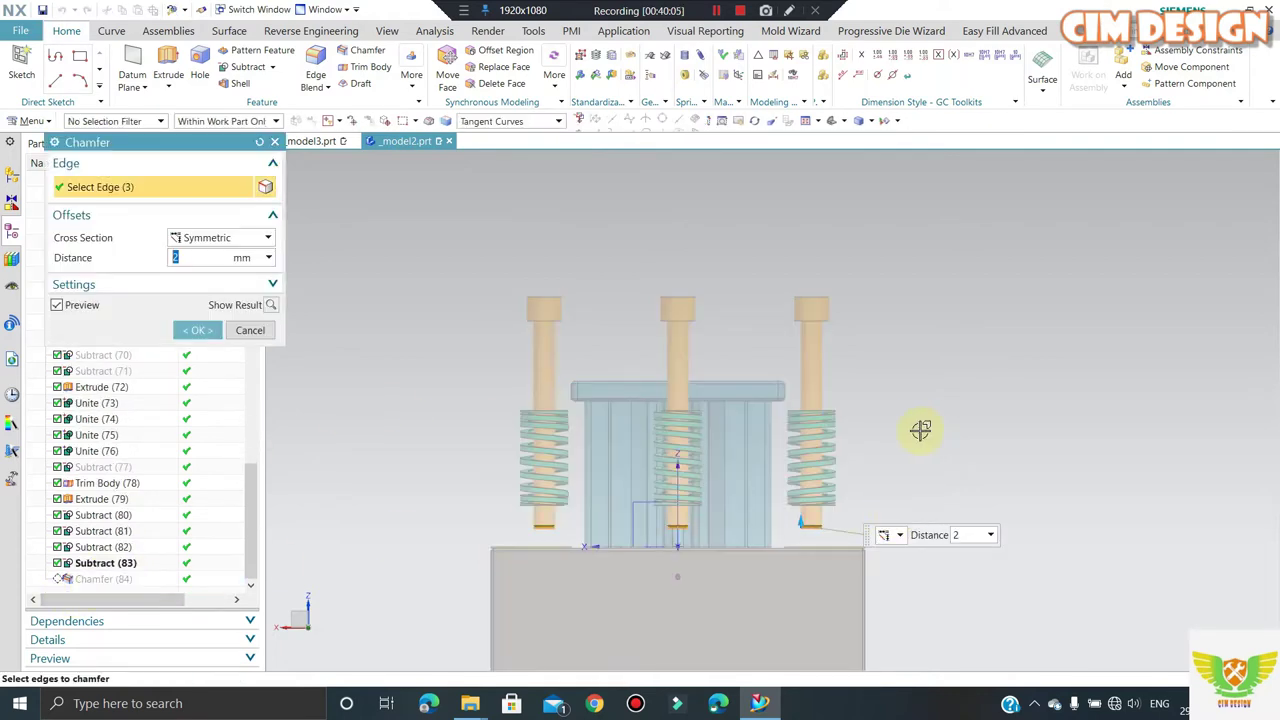
middle_drag(863, 443, 824, 508)
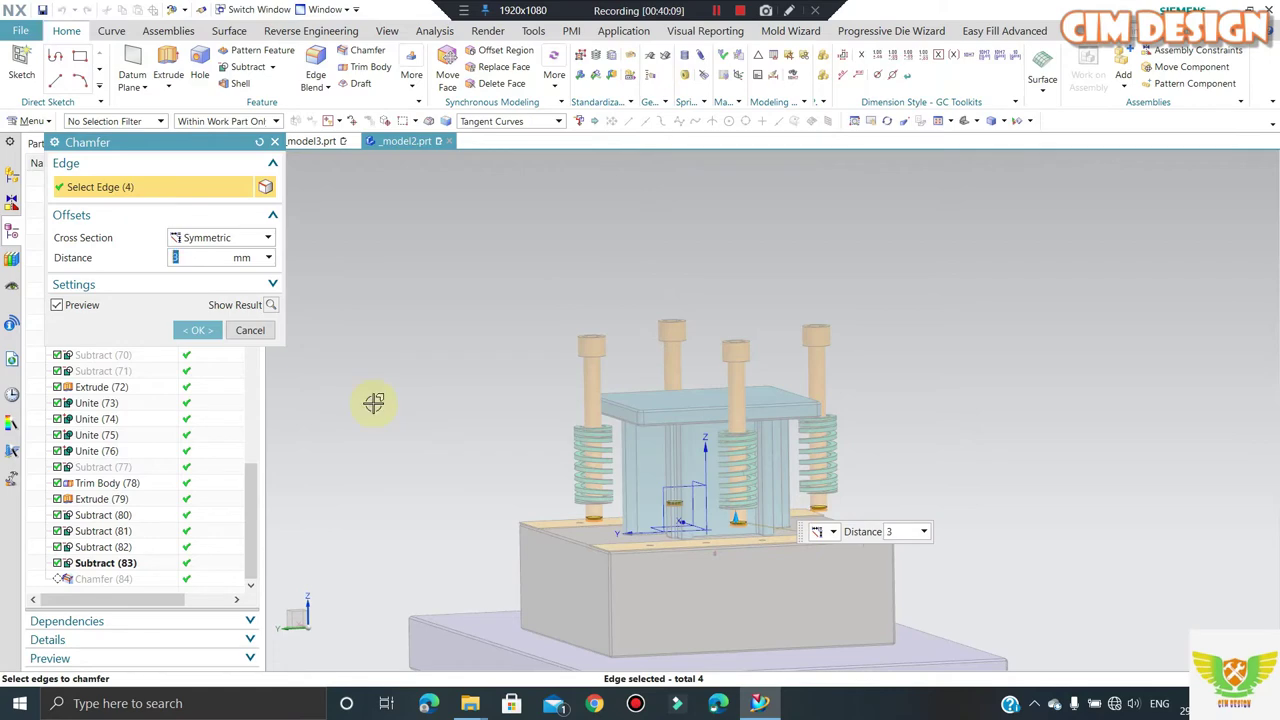
click(213, 334)
middle_drag(595, 528, 652, 456)
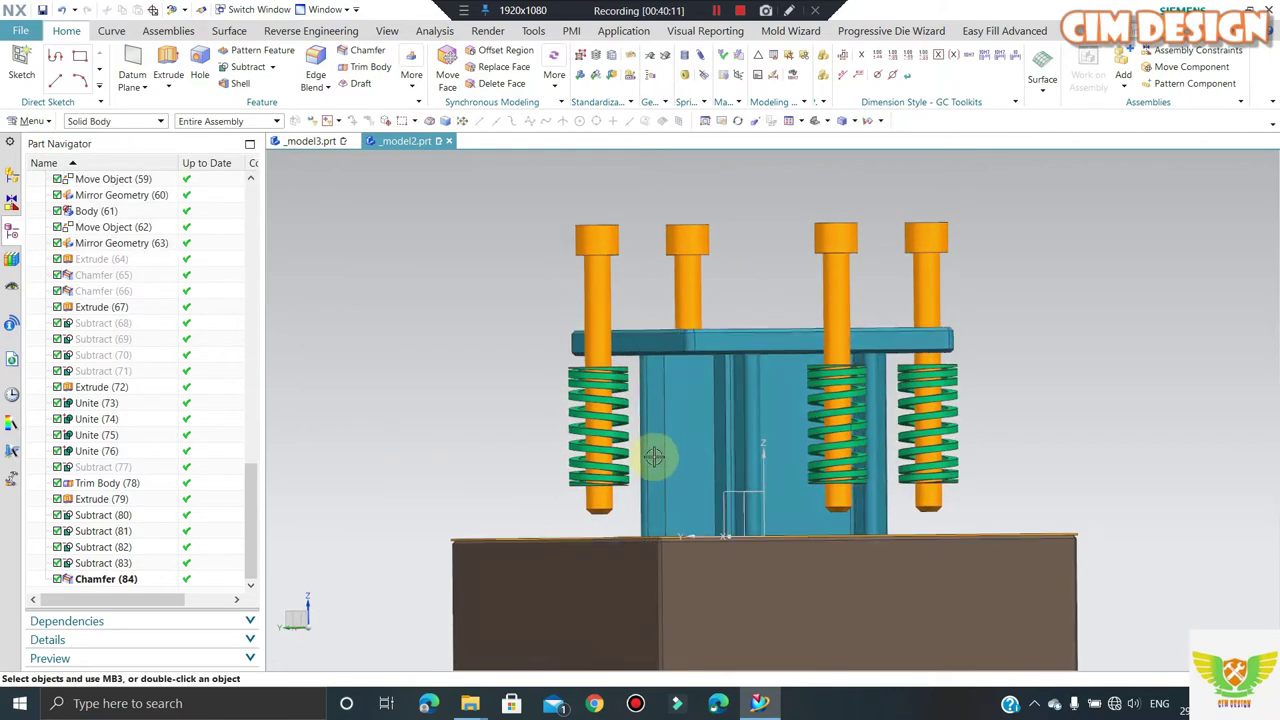
- Show all the hidden plates, fit the die set in view, and save the part
key(ctrl+shift+k)
scroll(651, 451, down, 2)
scroll(743, 426, down, 4)
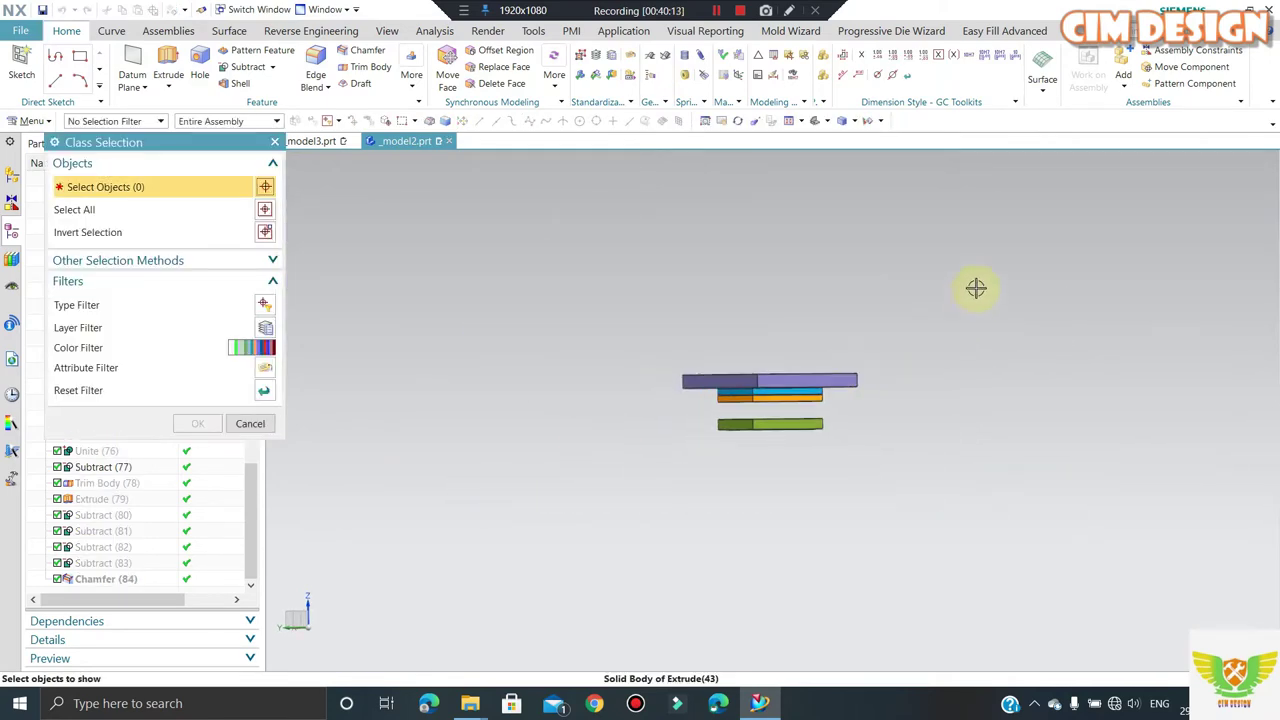
mouse_move(975, 288)
mouse_down()
mouse_move(599, 497)
mouse_move(611, 491)
mouse_up()
middle_click(611, 491)
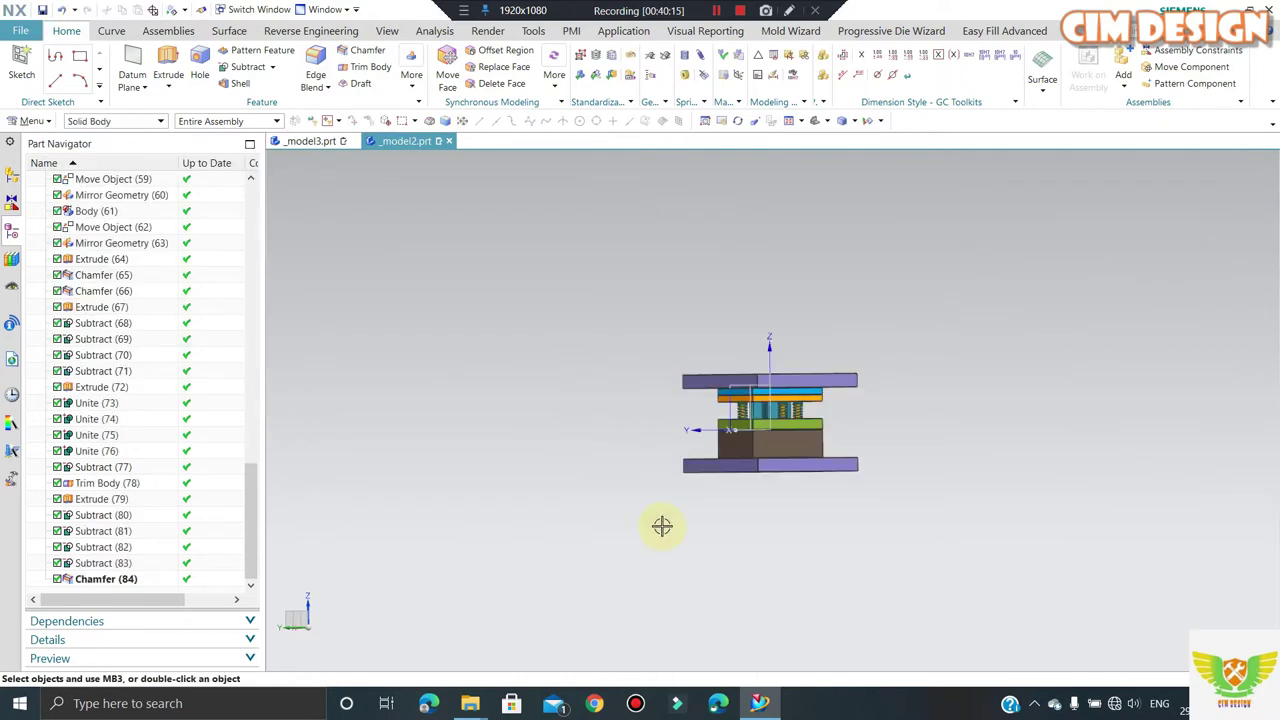
key(Home)
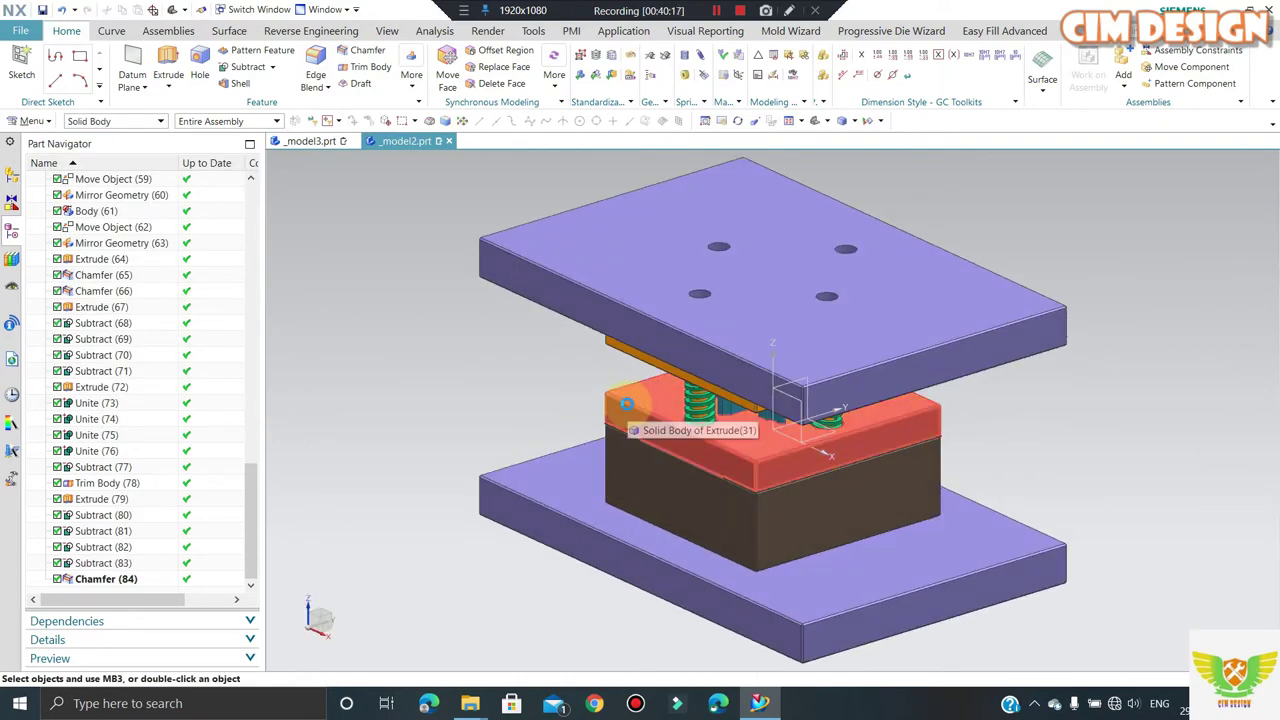
key(ctrl+s)
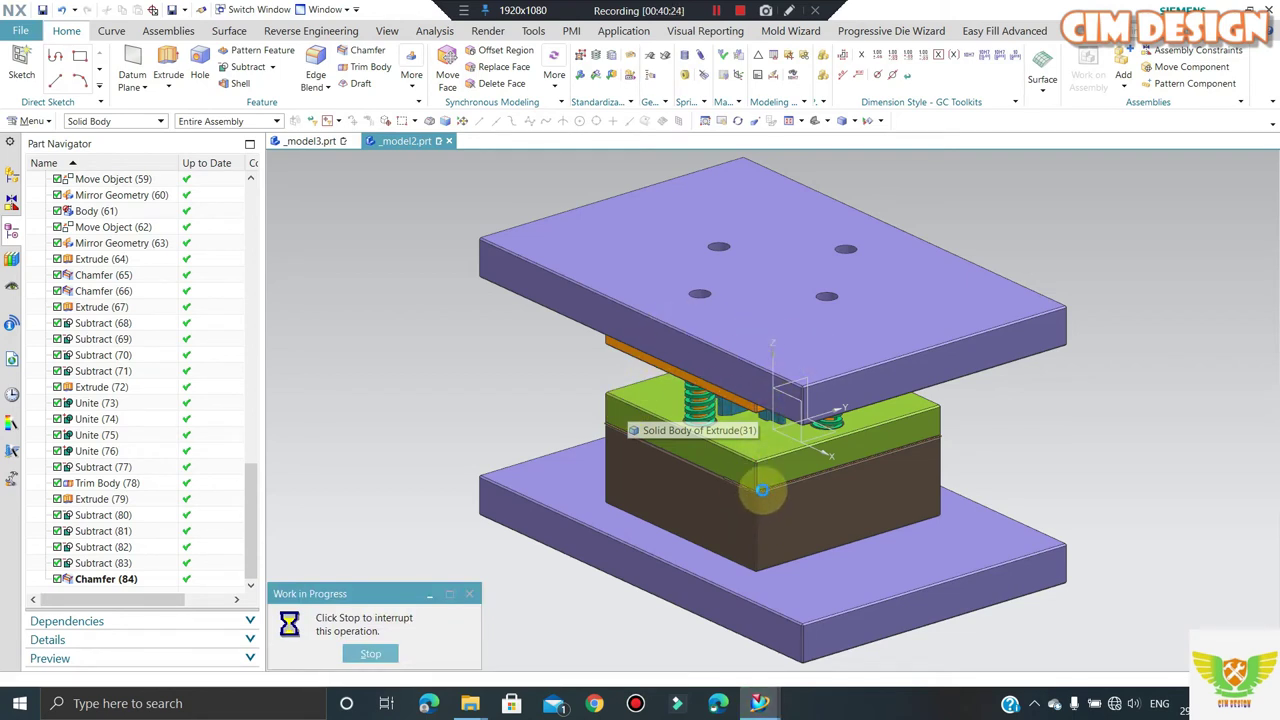
- From below, hide the green plate and the orange plate beneath it
mouse_move(763, 491)
middle_down()
mouse_move(749, 451)
mouse_move(740, 586)
middle_up()
scroll(749, 500, up, 5)
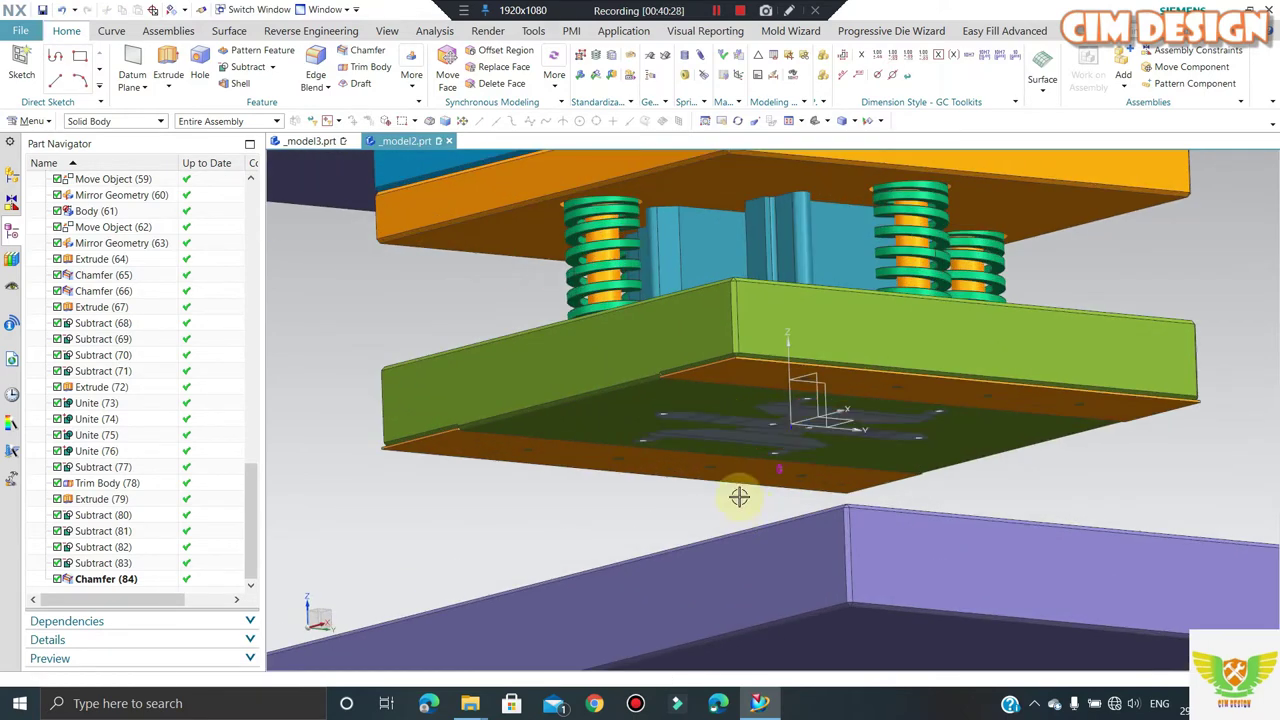
scroll(737, 500, down, 1)
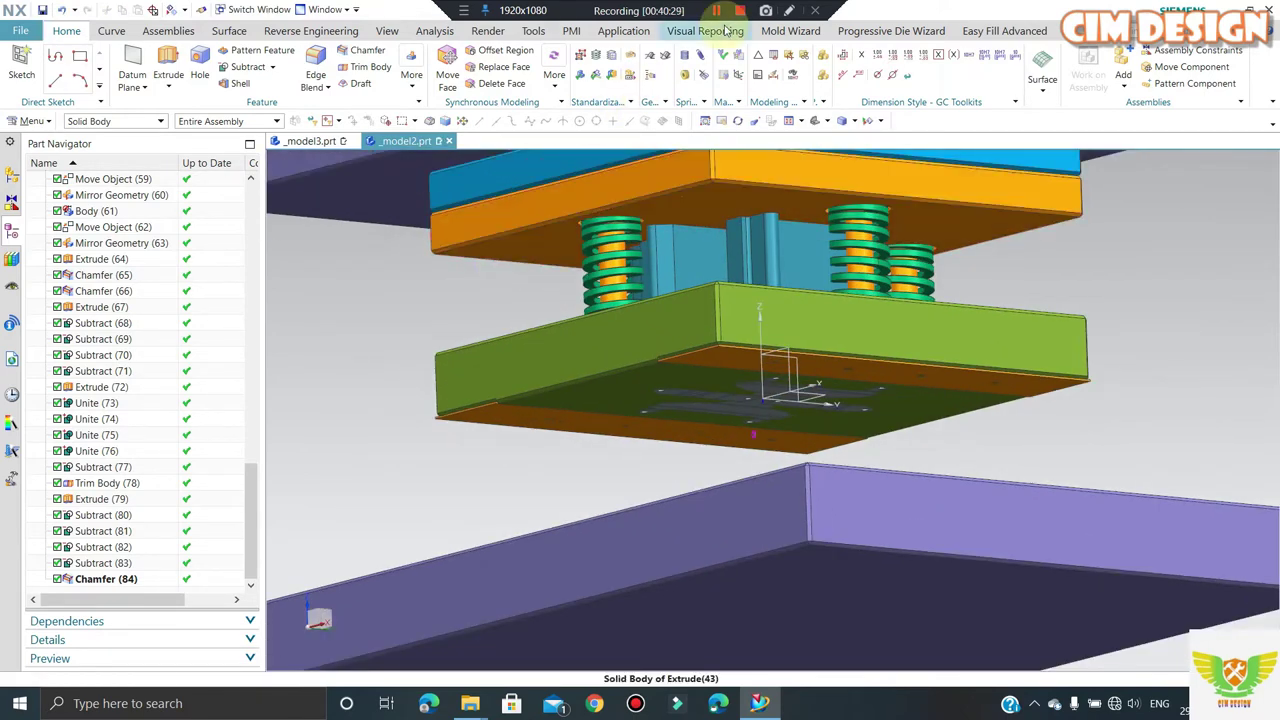
scroll(769, 435, up, 2)
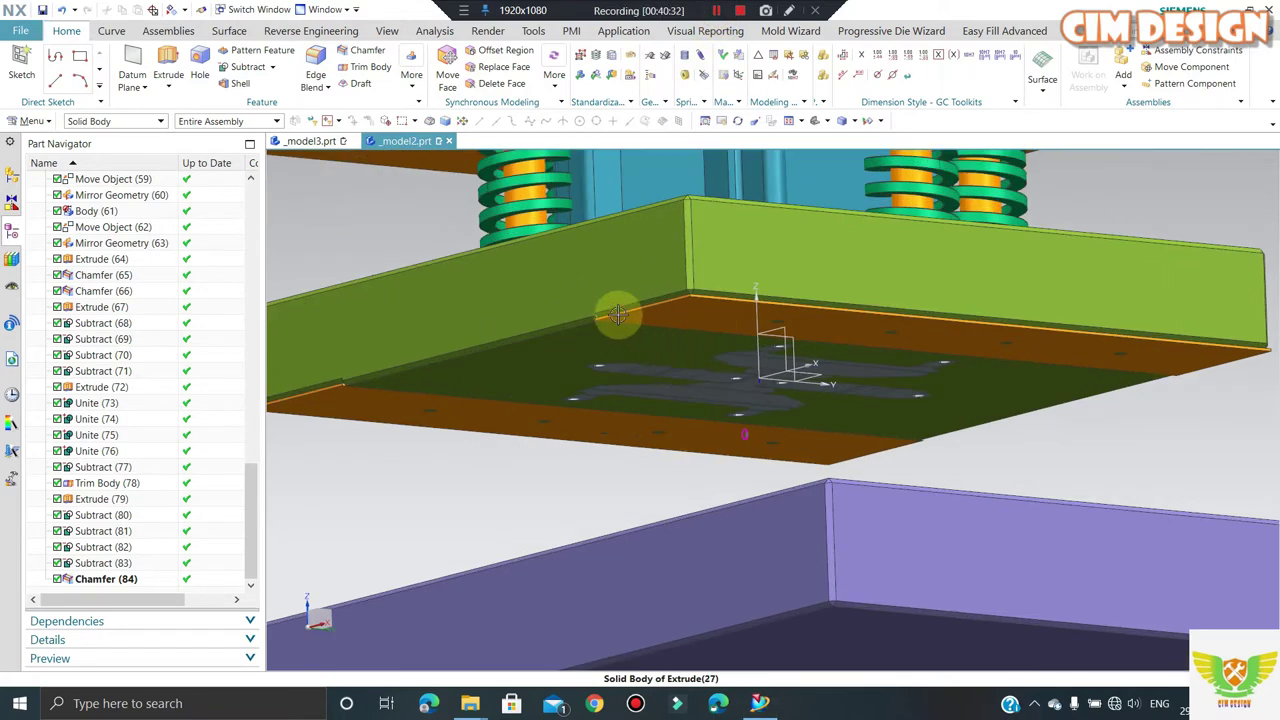
click(623, 314)
key(ctrl+b)
click(591, 449)
key(ctrl+b)
key(ctrl+b)
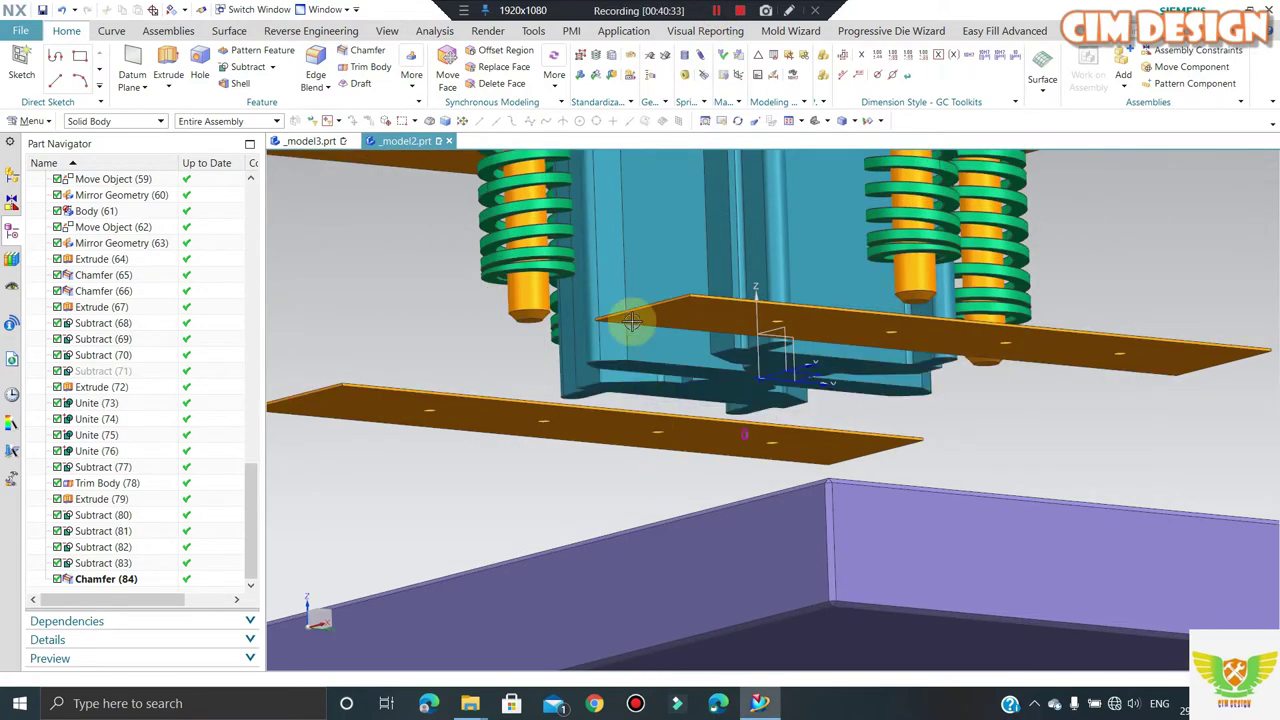
scroll(602, 250, down, 2)
- Finish the sketch and select the insert outline region using the Region Boundary Curves rule
click(172, 62)
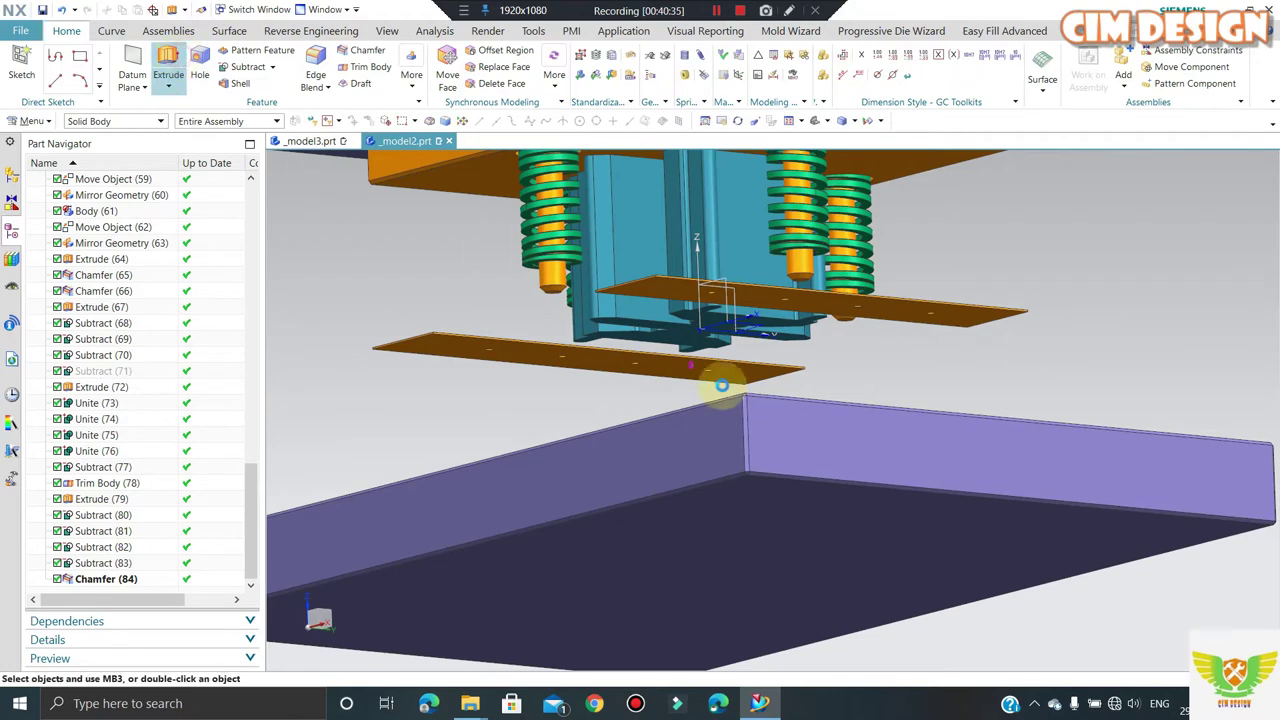
key(Escape)
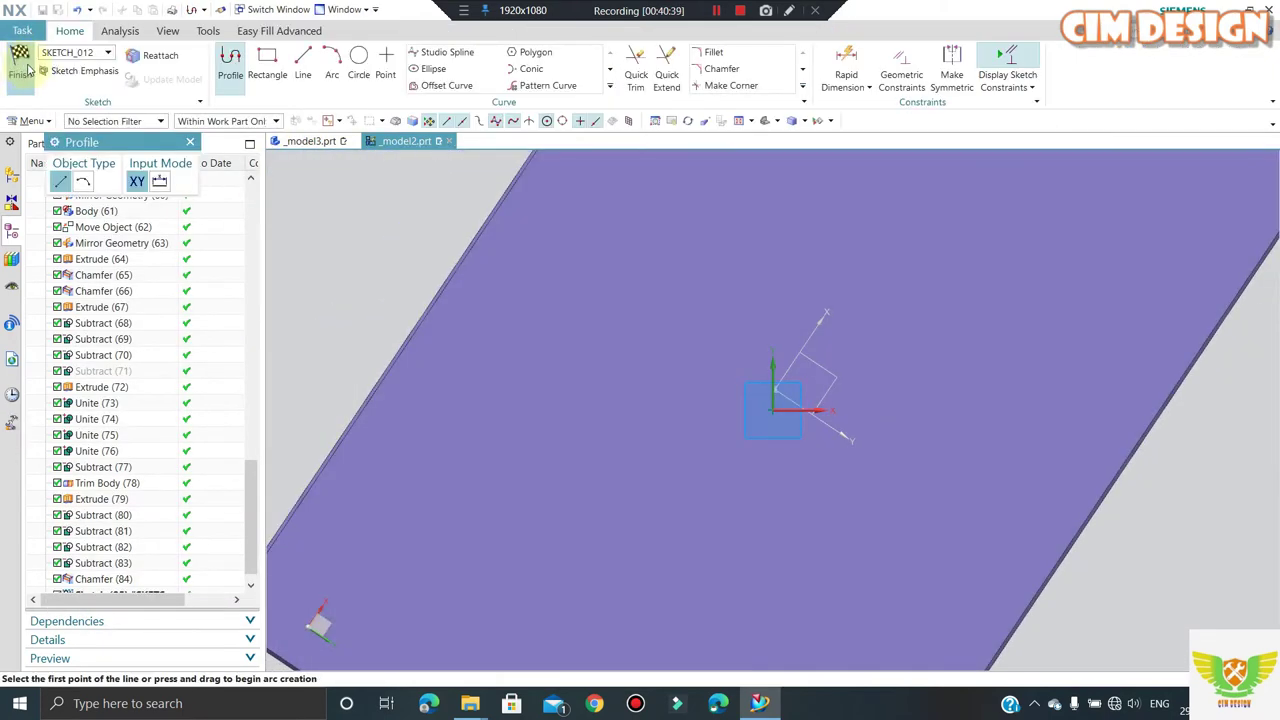
key(ctrl+q)
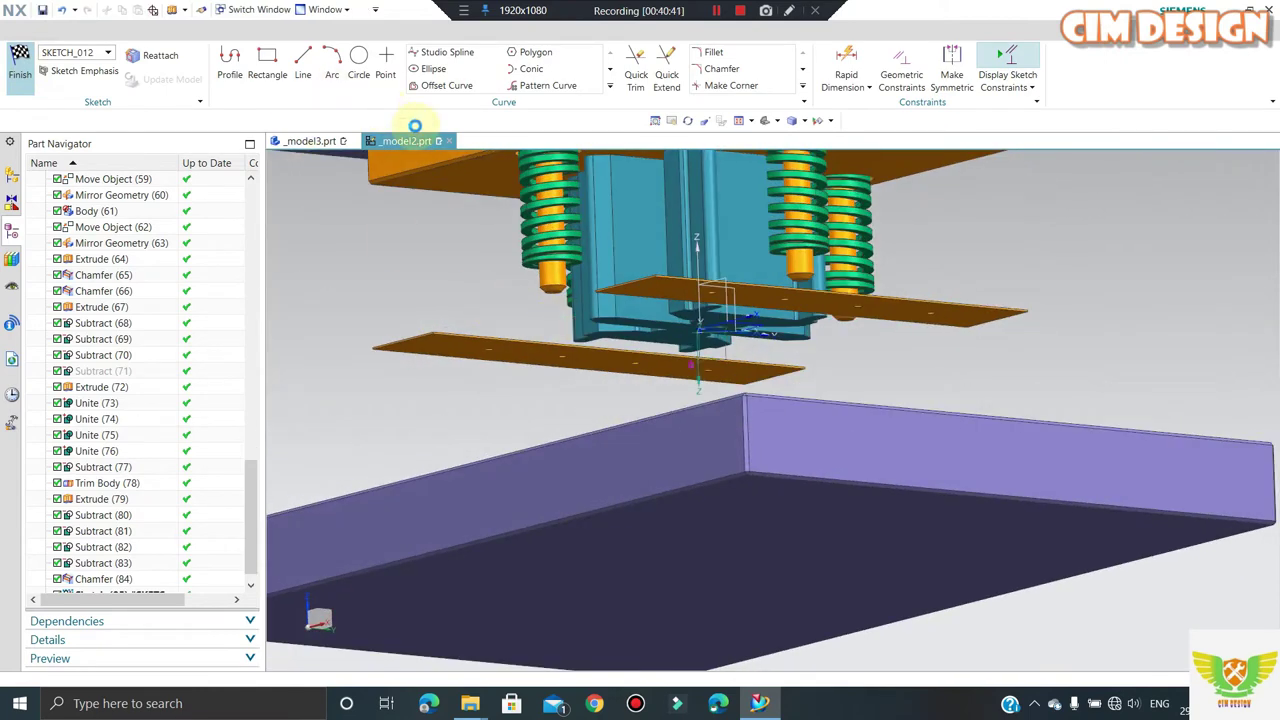
click(501, 121)
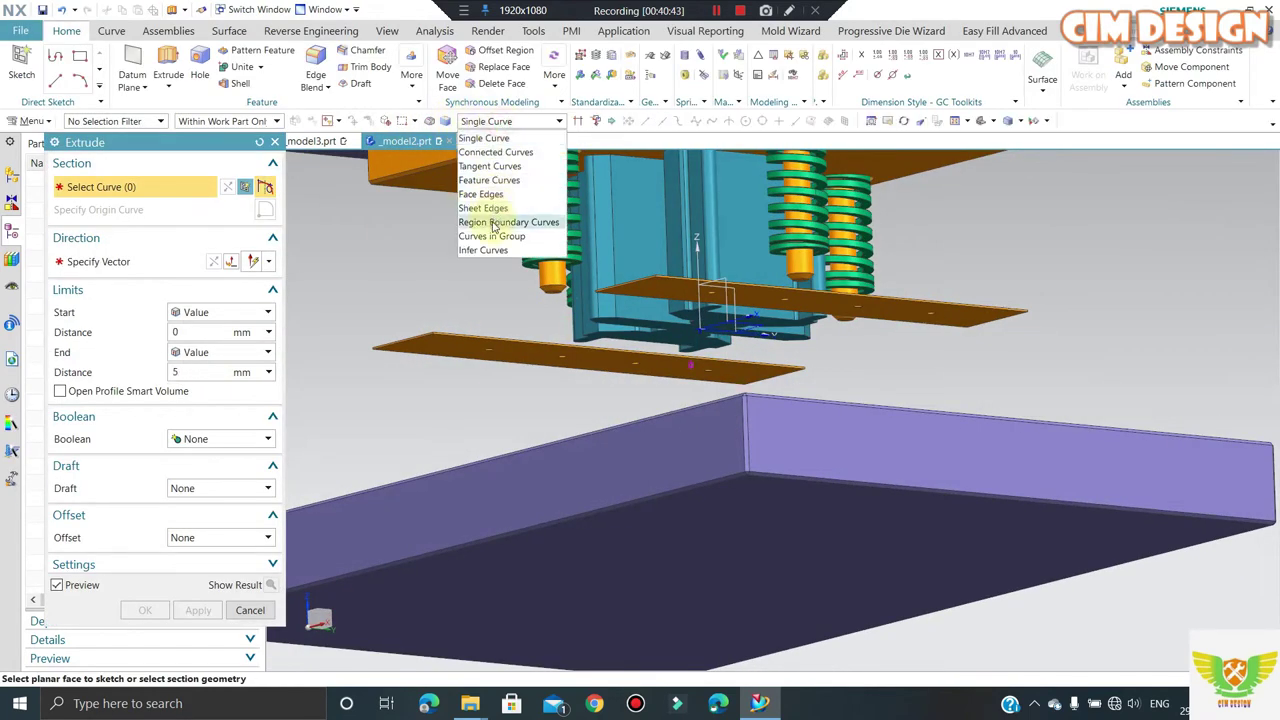
click(492, 220)
scroll(669, 333, up, 1)
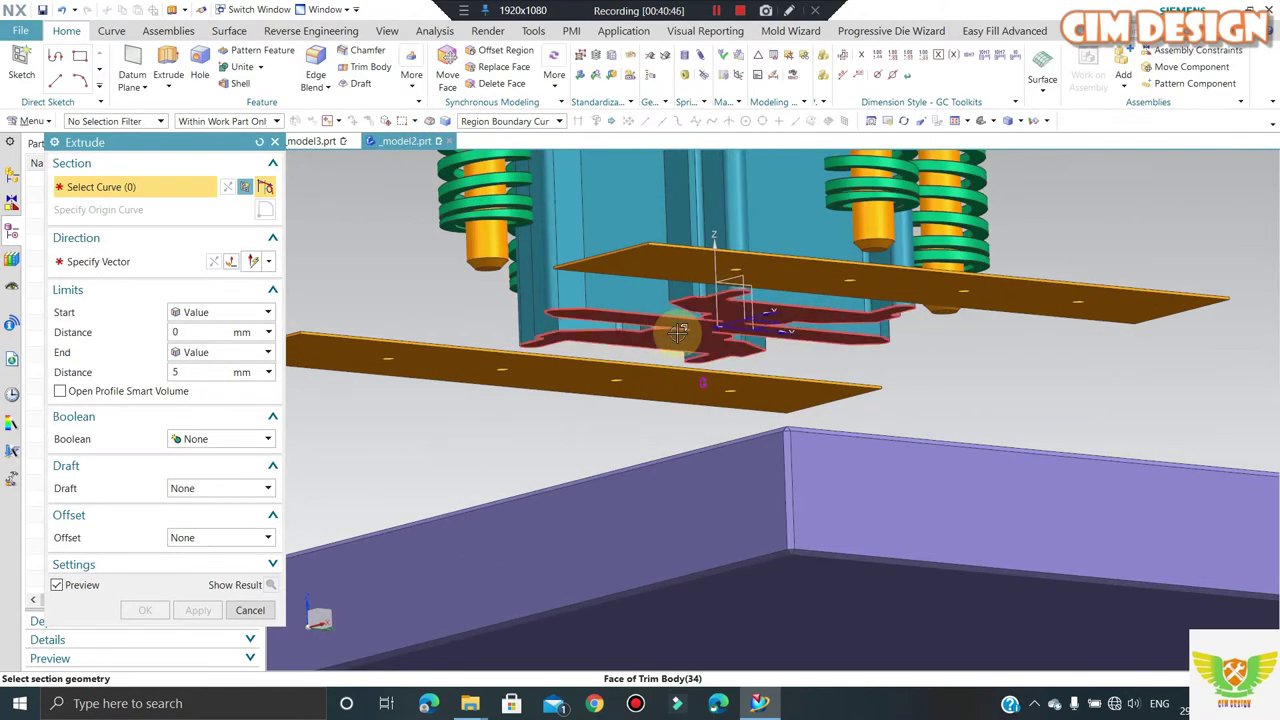
click(676, 336)
- Set the extrusion to Boolean None with a 6 mm end distance
scroll(700, 340, down, 1)
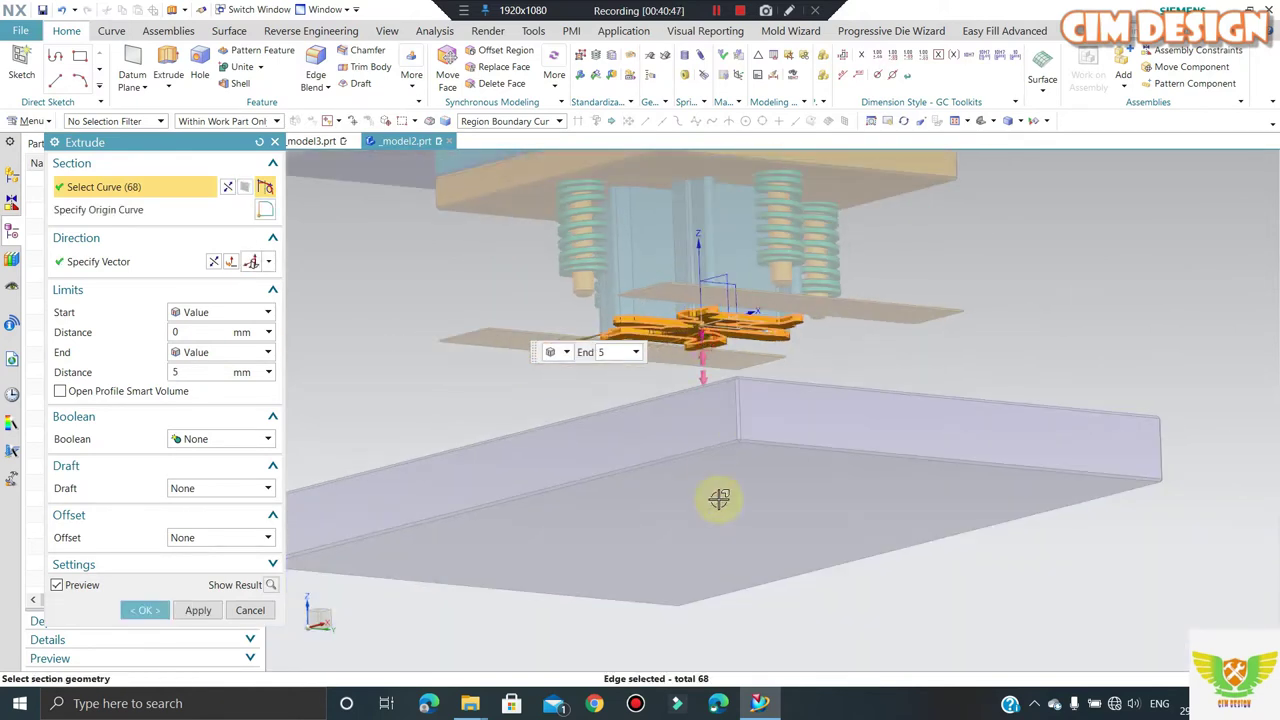
drag(719, 498, 728, 660)
text(235)
click(205, 439)
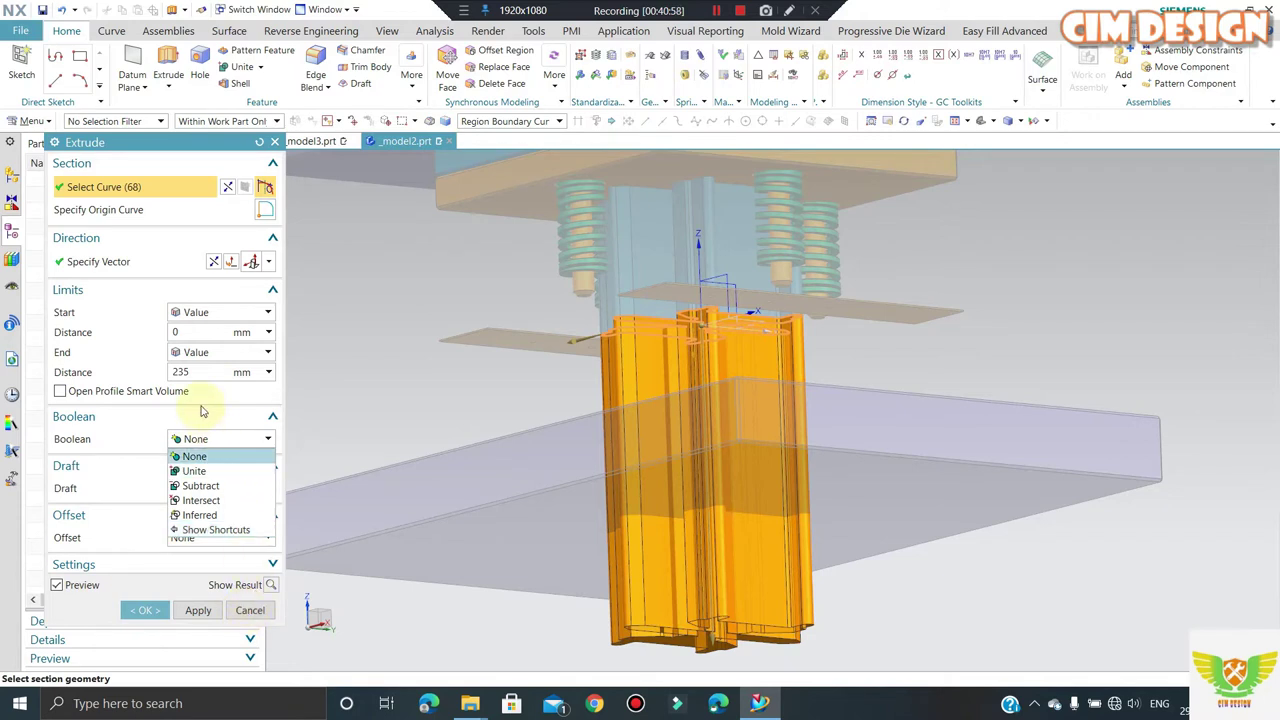
click(250, 610)
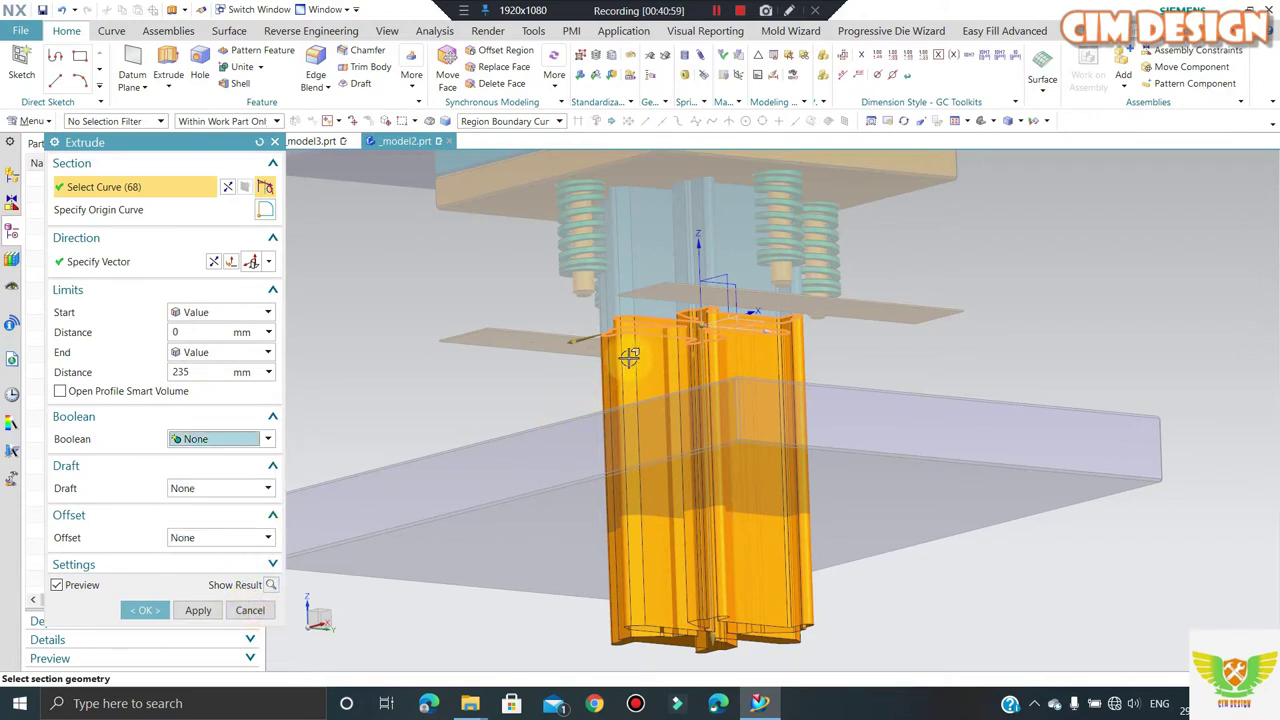
click(206, 371)
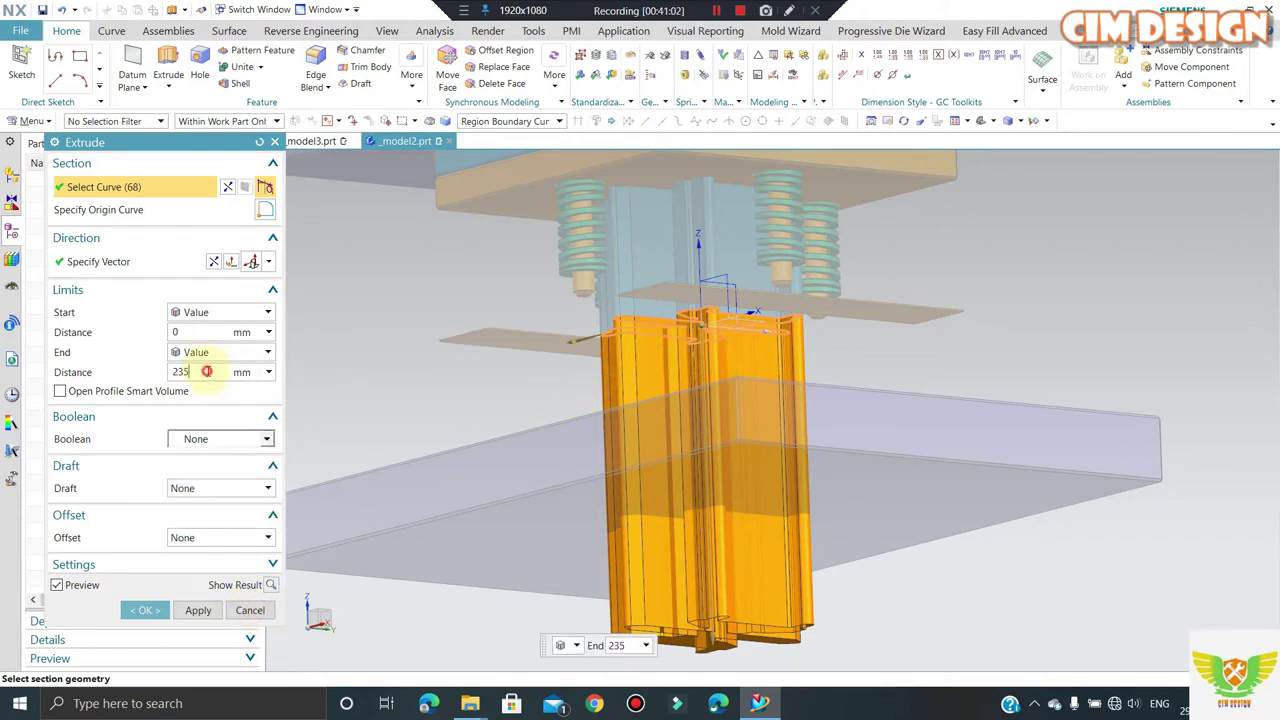
text(5)
text(6)
key(Return)
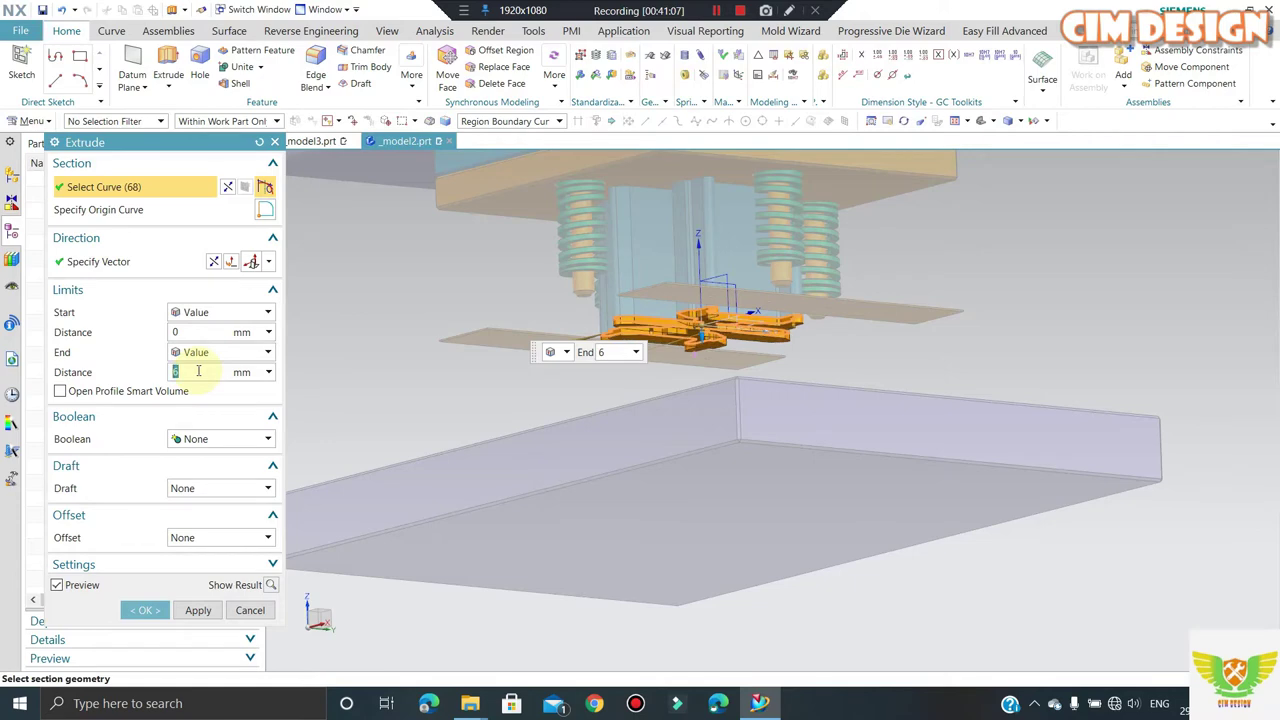
click(208, 489)
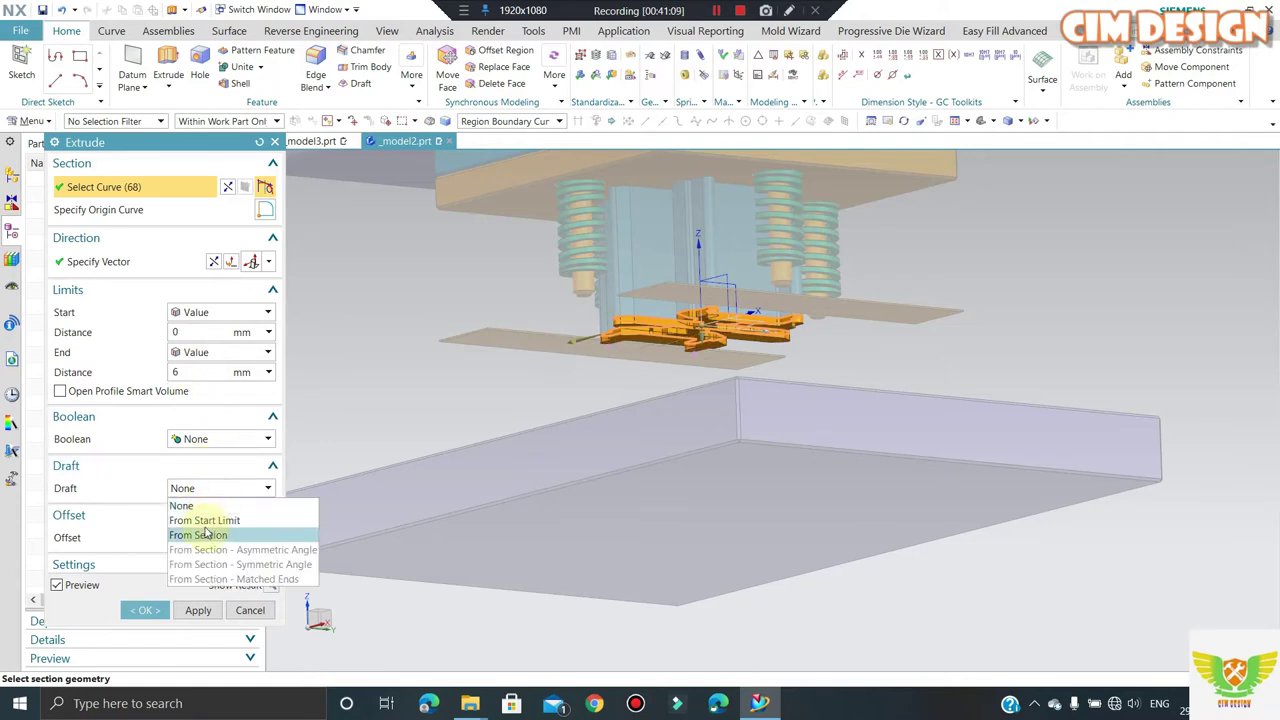
- Give the 6 mm insert extrusion a From Section single-angle draft of -10° and confirm it
click(208, 536)
scroll(650, 320, down, 2)
scroll(650, 320, down, 3)
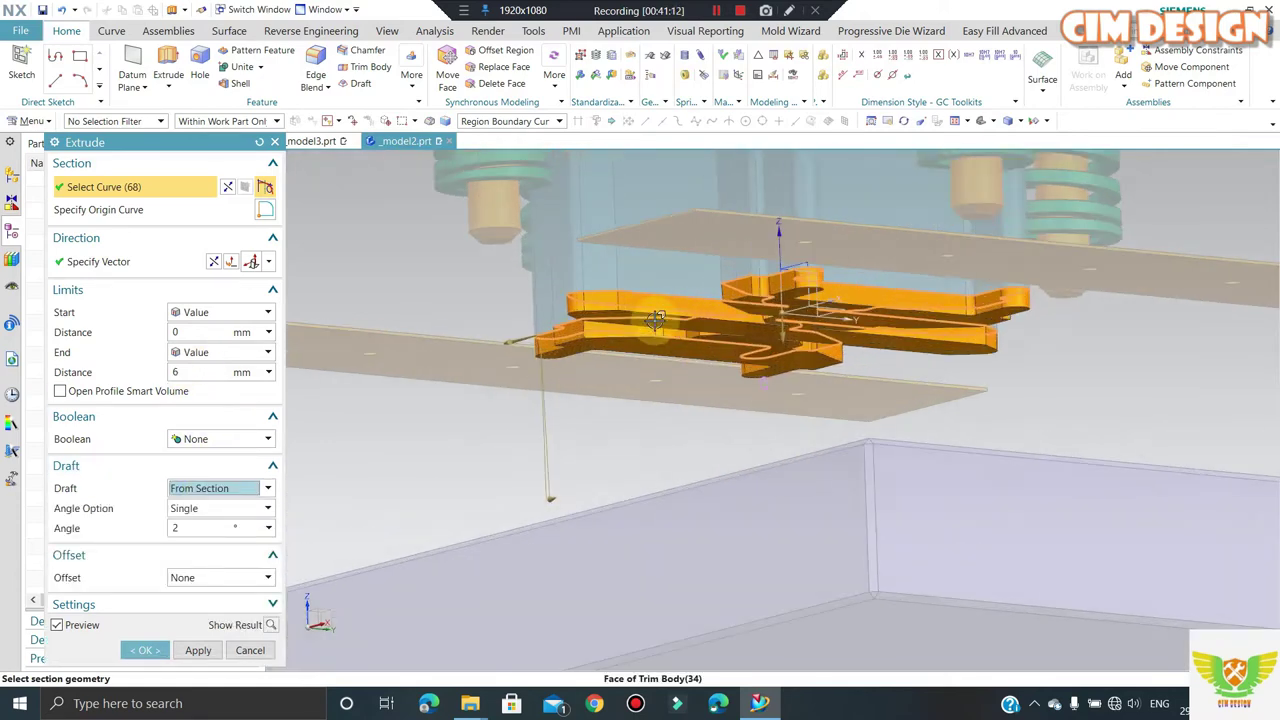
scroll(650, 320, down, 3)
click(185, 527)
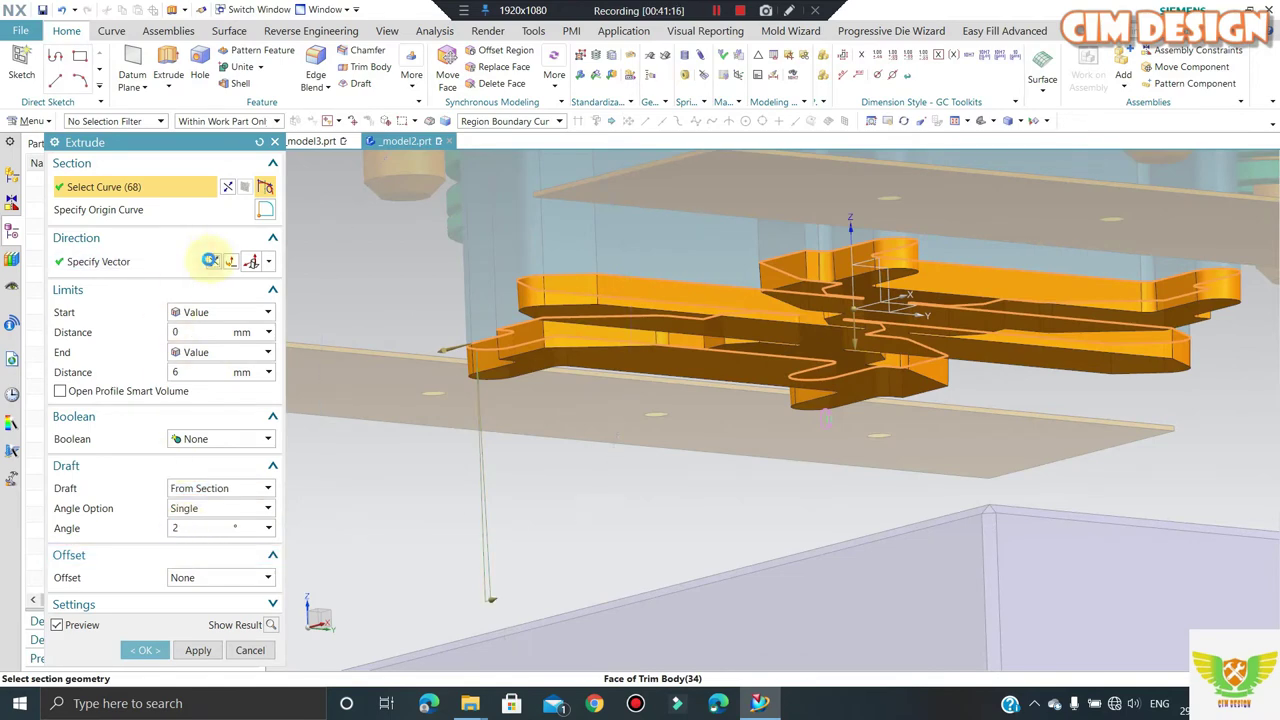
click(210, 261)
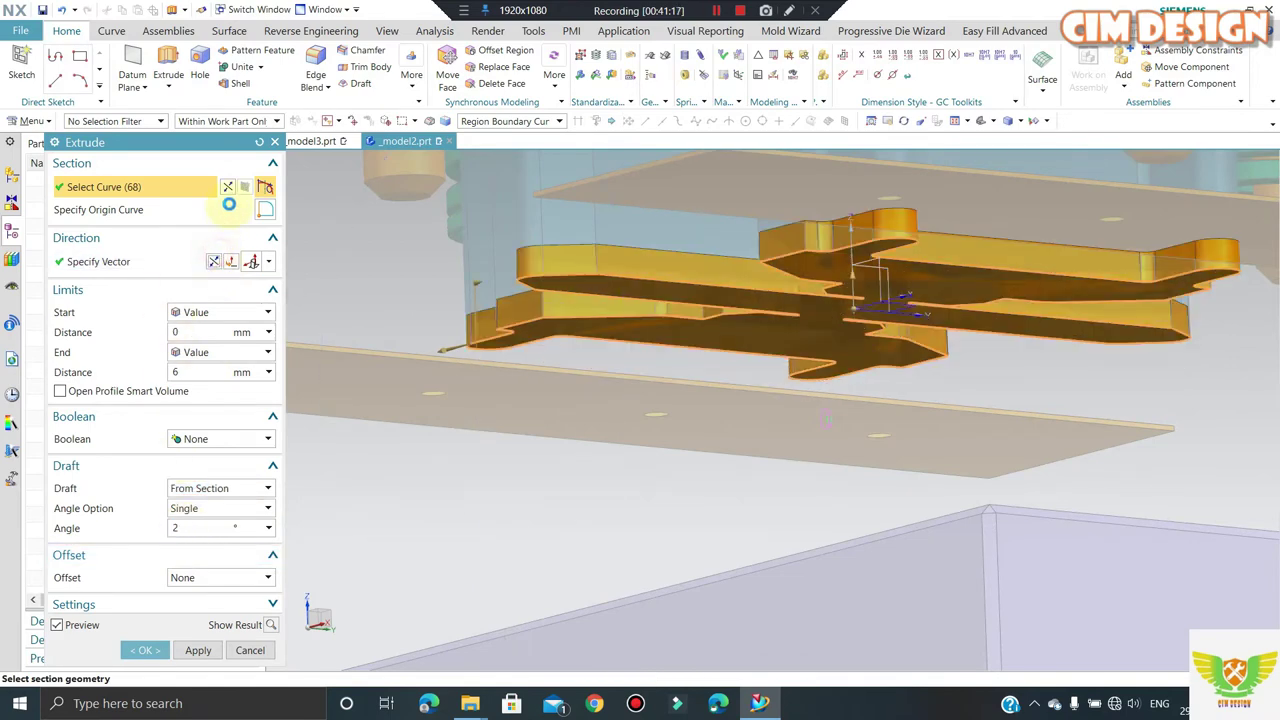
click(228, 188)
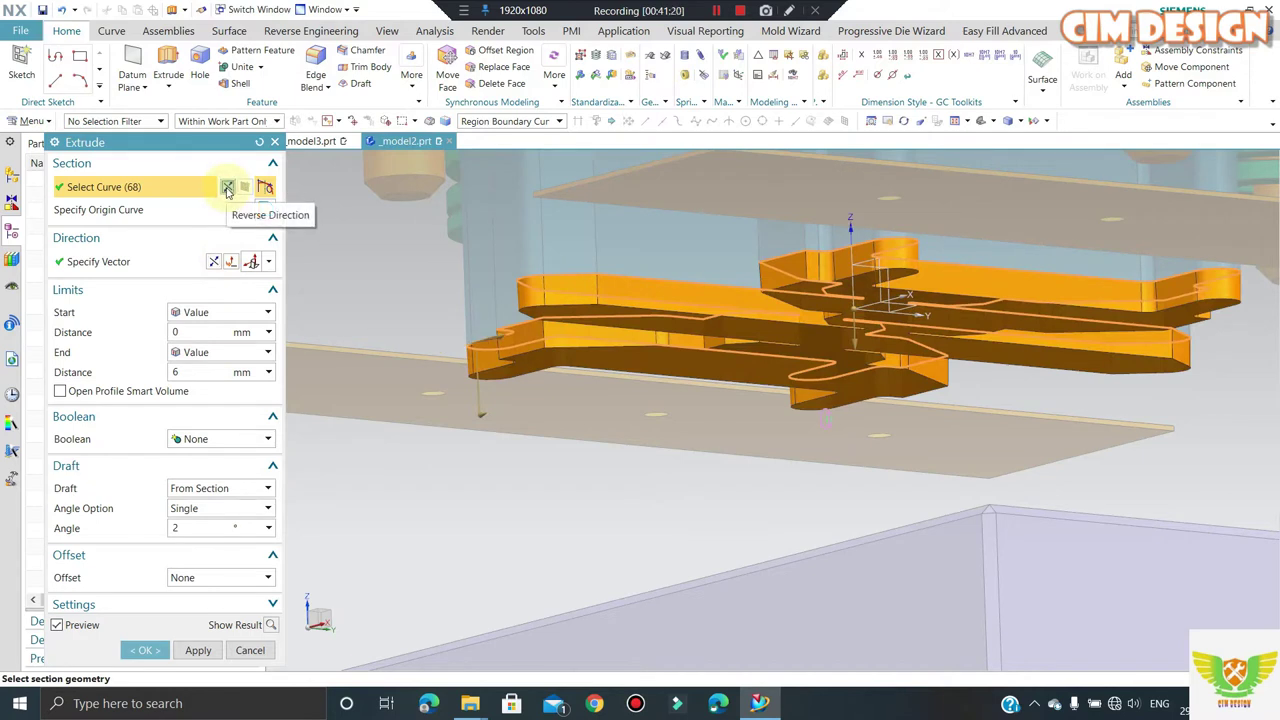
click(222, 528)
text(-2)
double_click(202, 532)
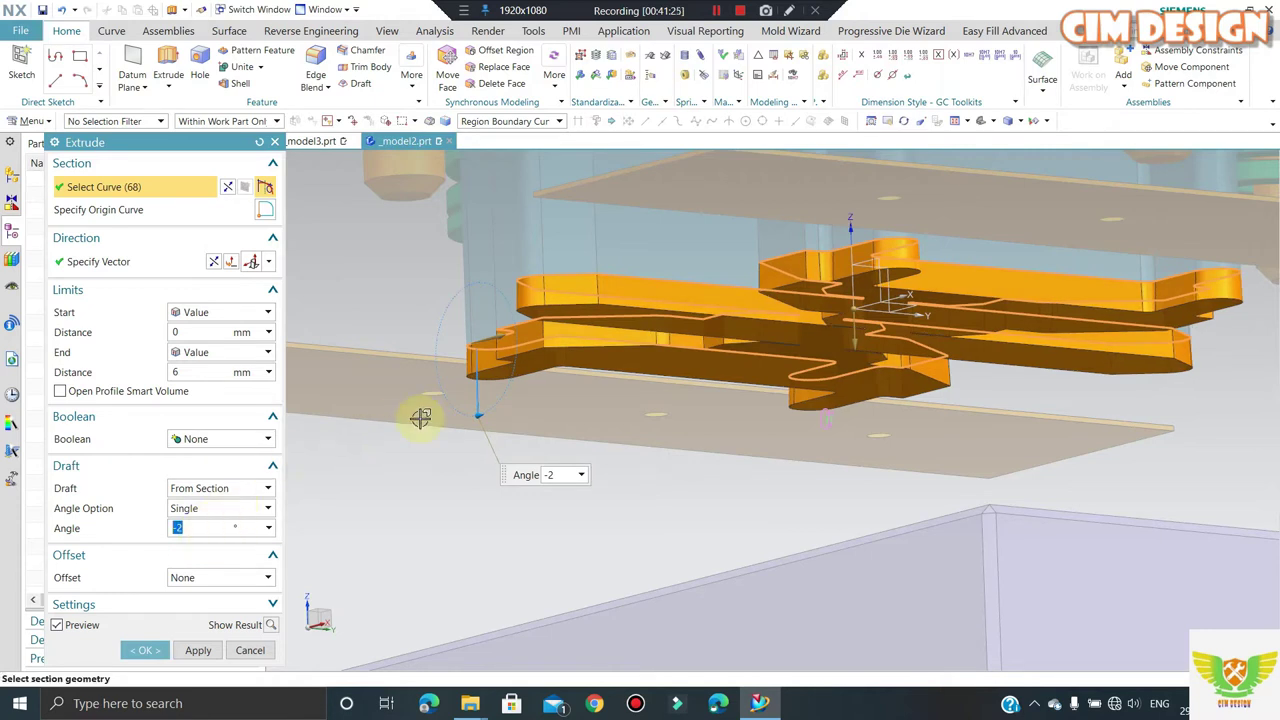
drag(471, 414, 451, 429)
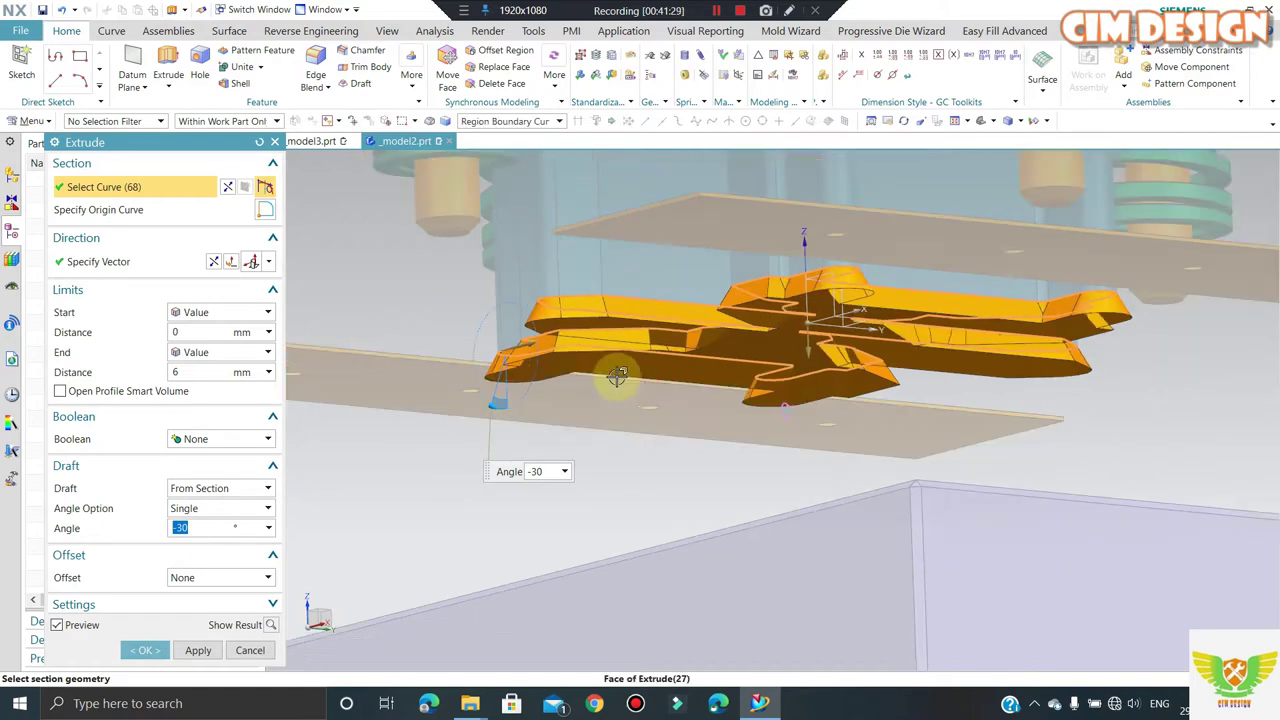
middle_drag(677, 380, 746, 388)
scroll(747, 394, down, 2)
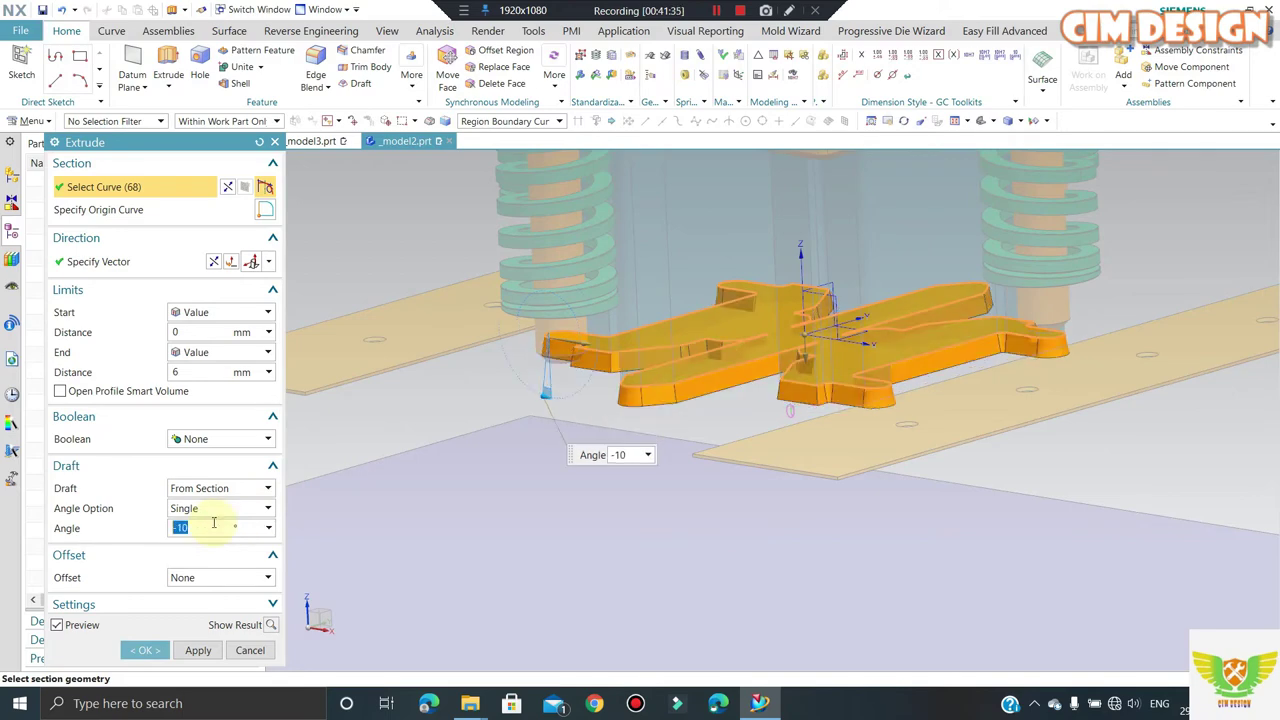
click(143, 651)
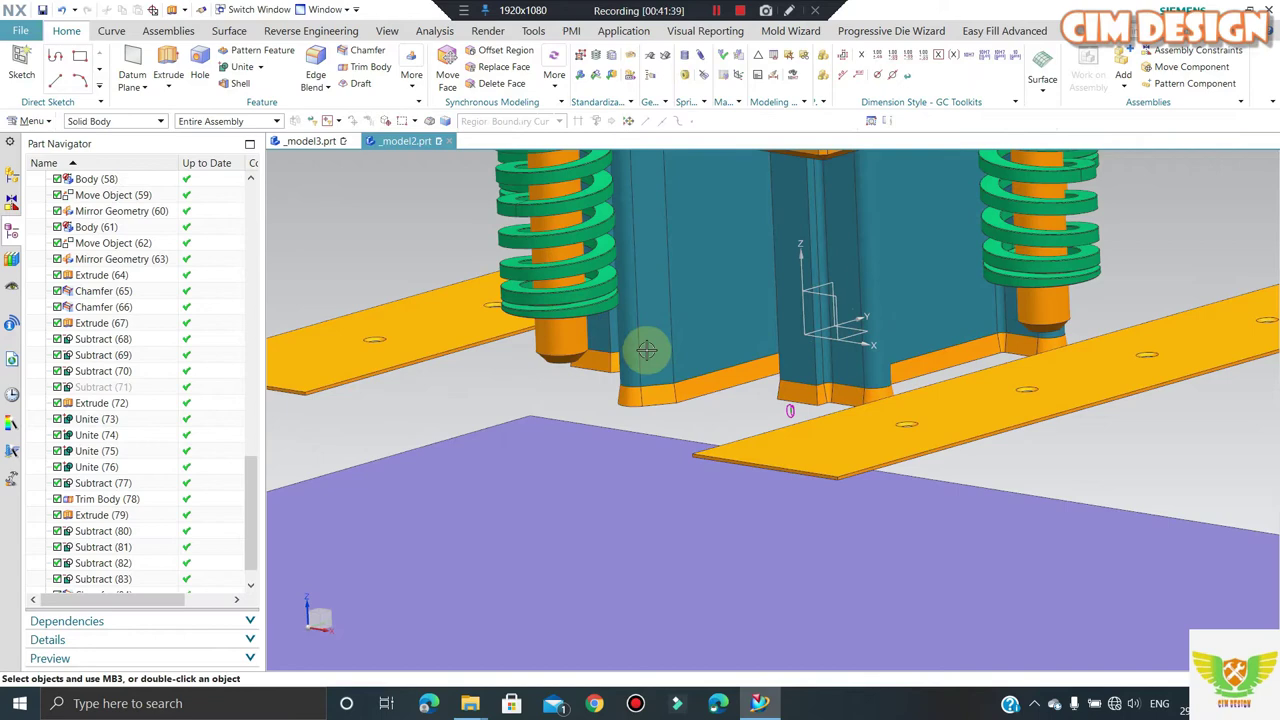
- Confirm the drafted extrusion and show the hidden die block again
middle_drag(648, 349, 675, 391)
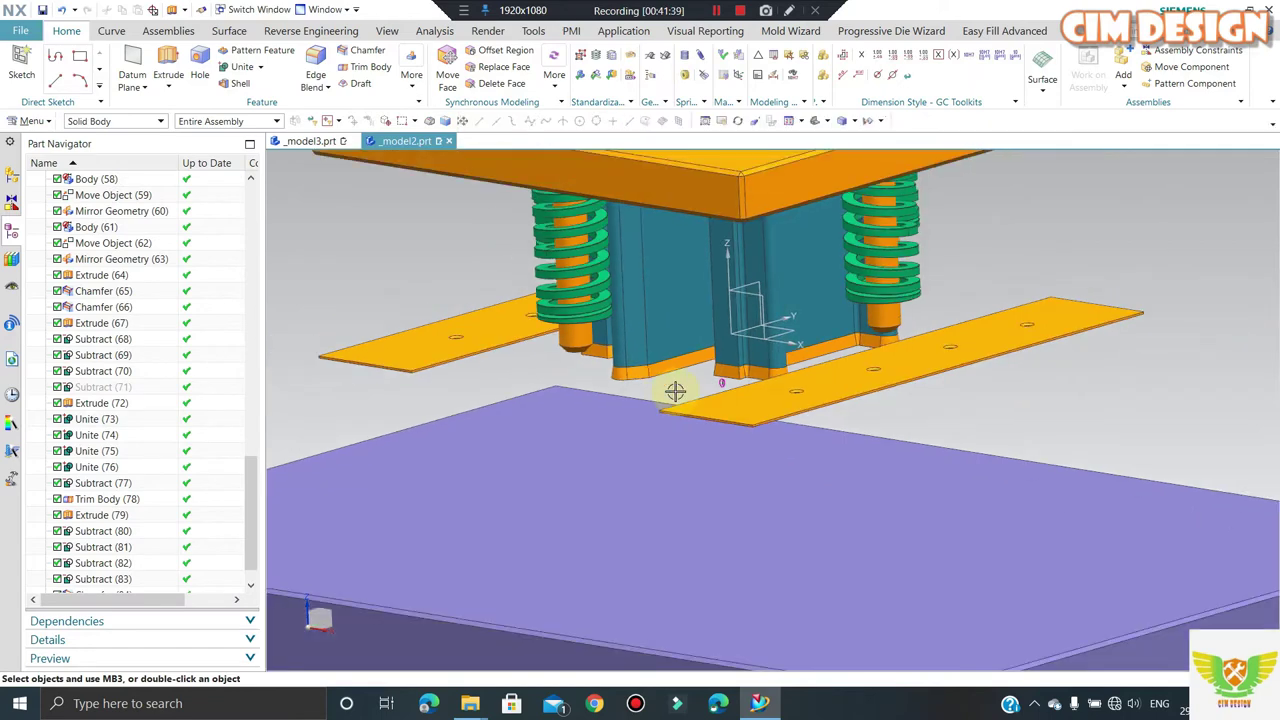
key(ctrl+shift+k)
click(657, 434)
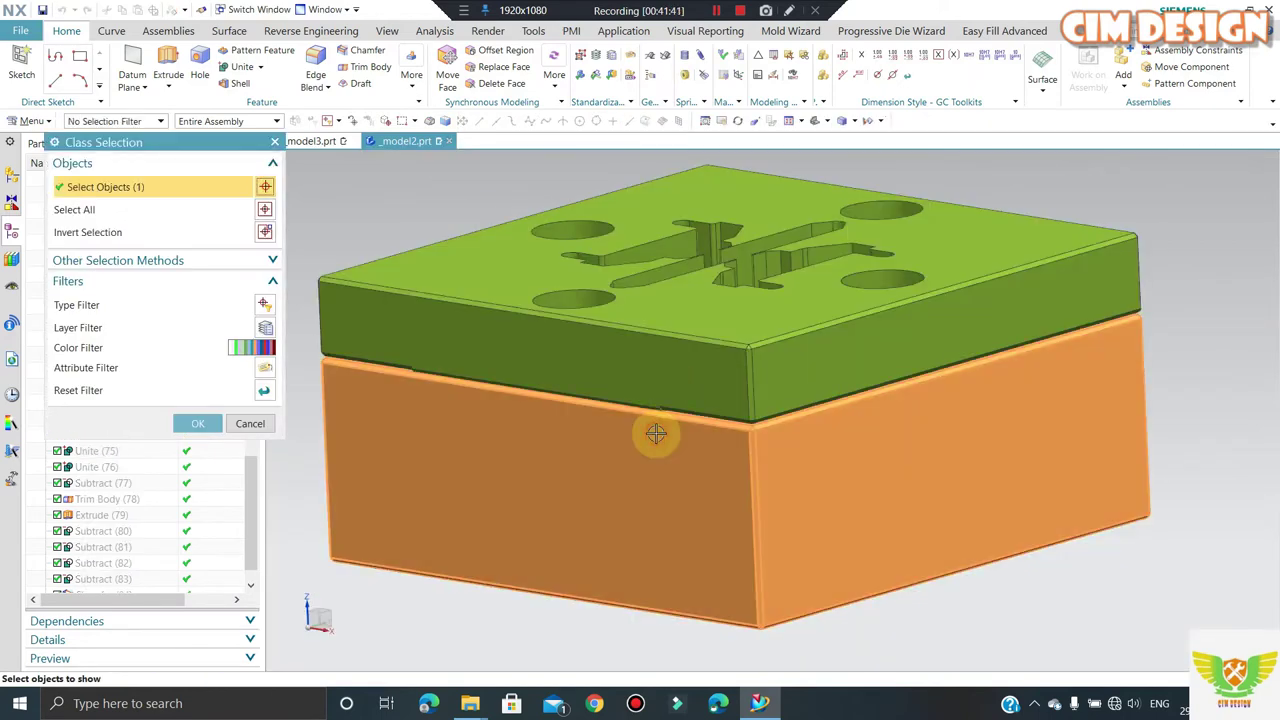
middle_click(697, 361)
scroll(697, 361, up, 2)
scroll(560, 365, down, 2)
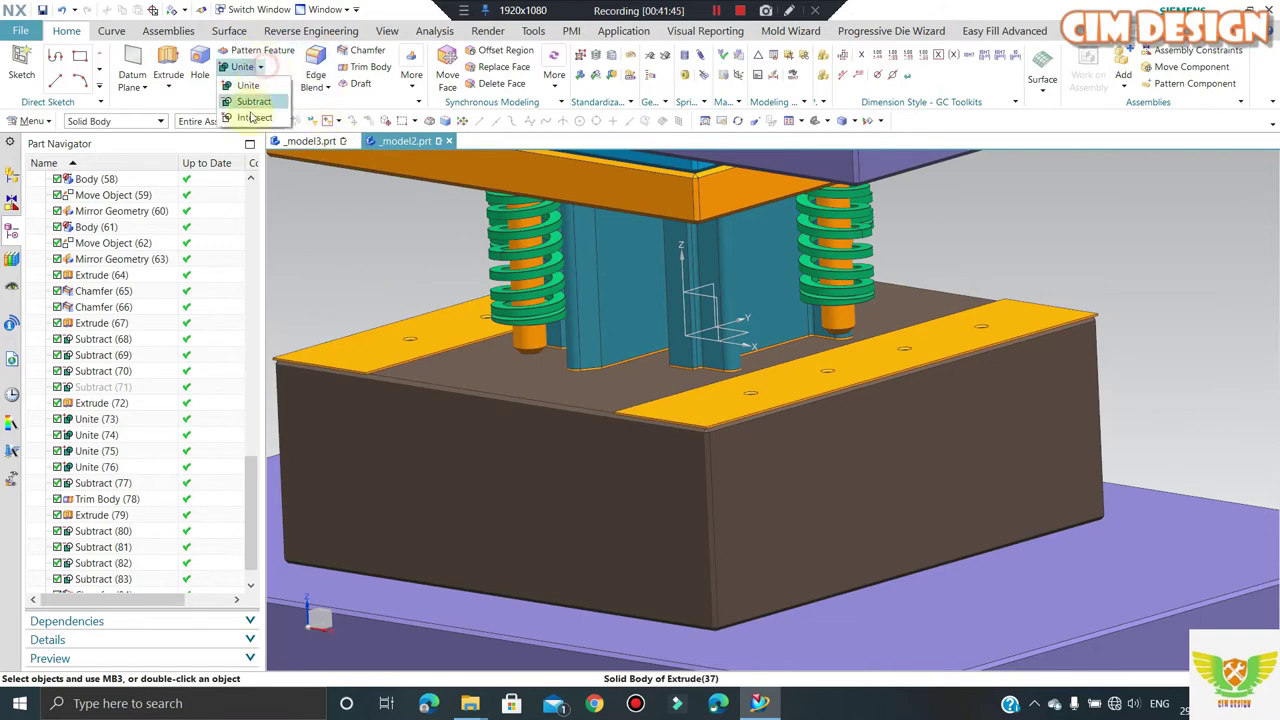
- Subtract the drafted insert from the die block to cut the pocket
click(252, 104)
click(580, 471)
scroll(623, 366, up, 3)
scroll(571, 371, up, 2)
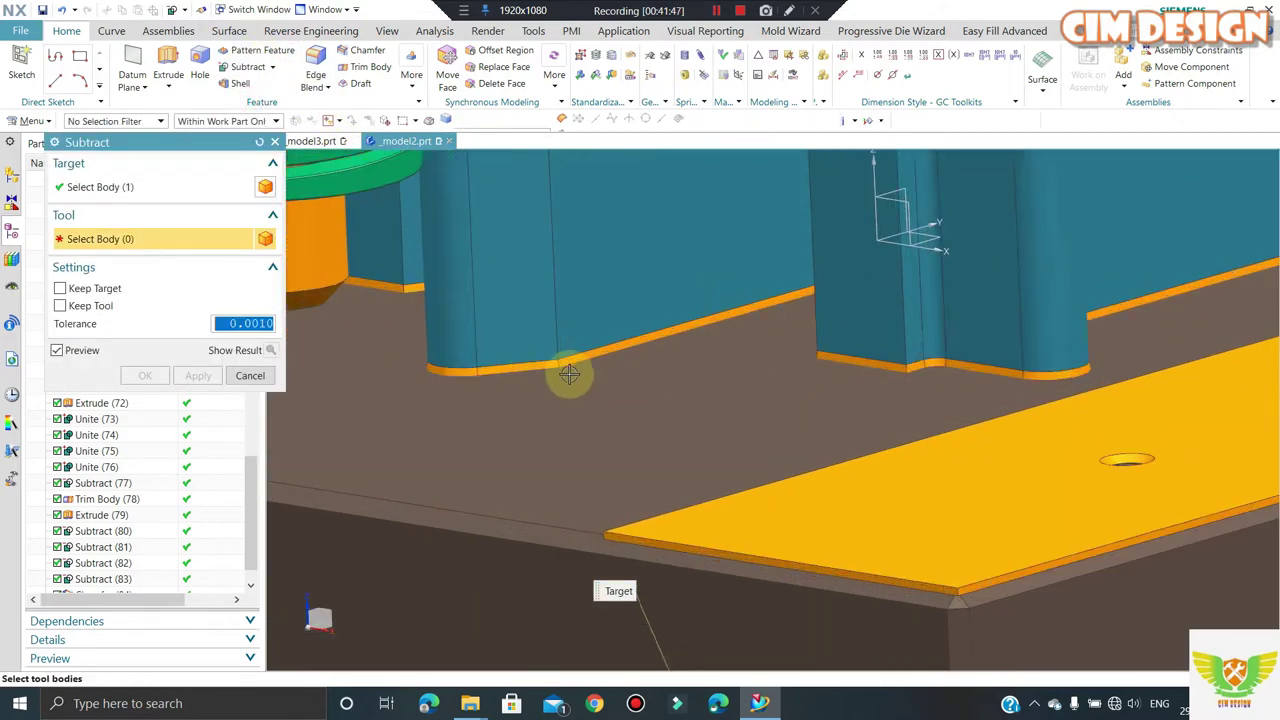
scroll(559, 355, up, 2)
click(558, 355)
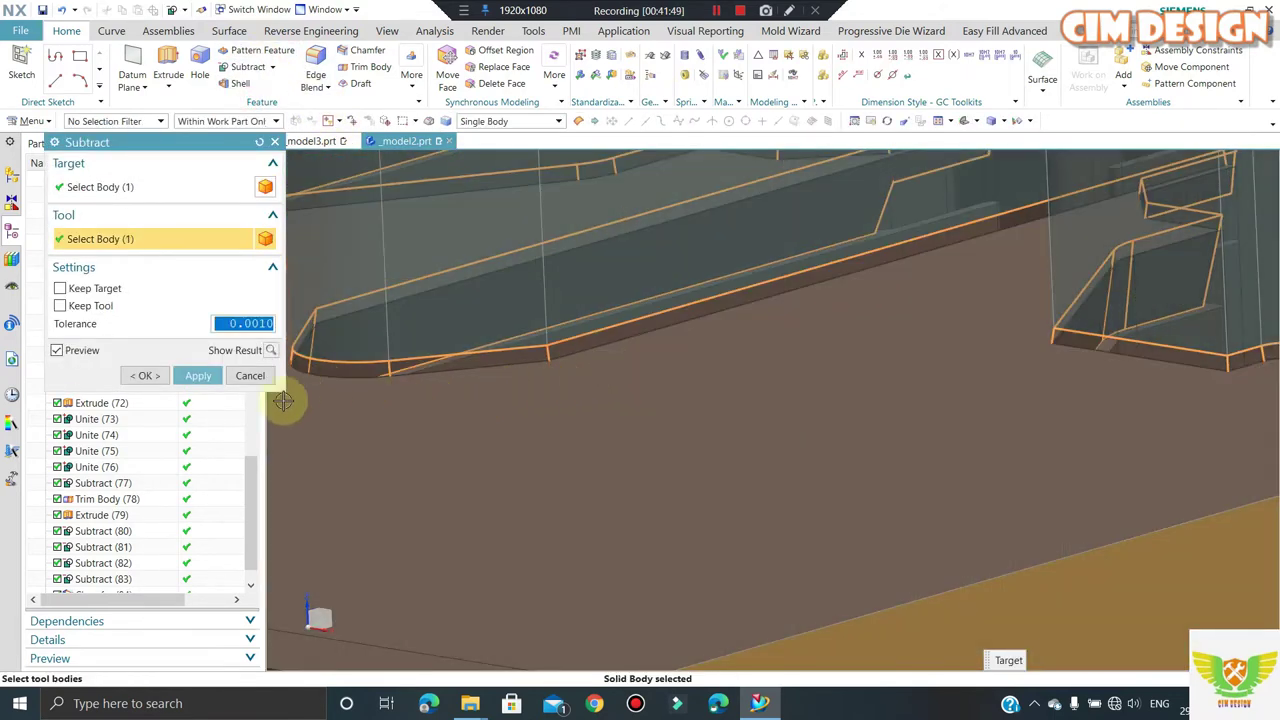
click(150, 376)
scroll(583, 305, down, 2)
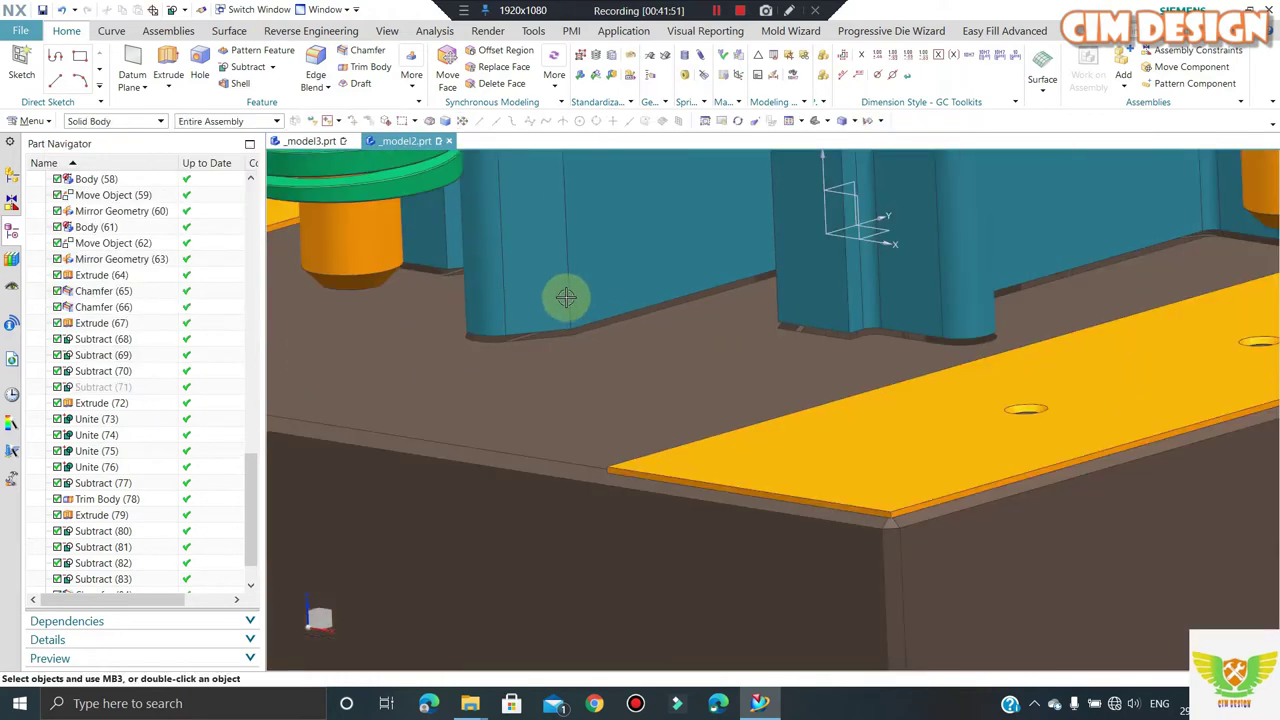
scroll(580, 414, down, 2)
- Orbit and zoom around the model to inspect the tapered pocket walls
middle_drag(597, 334, 617, 369)
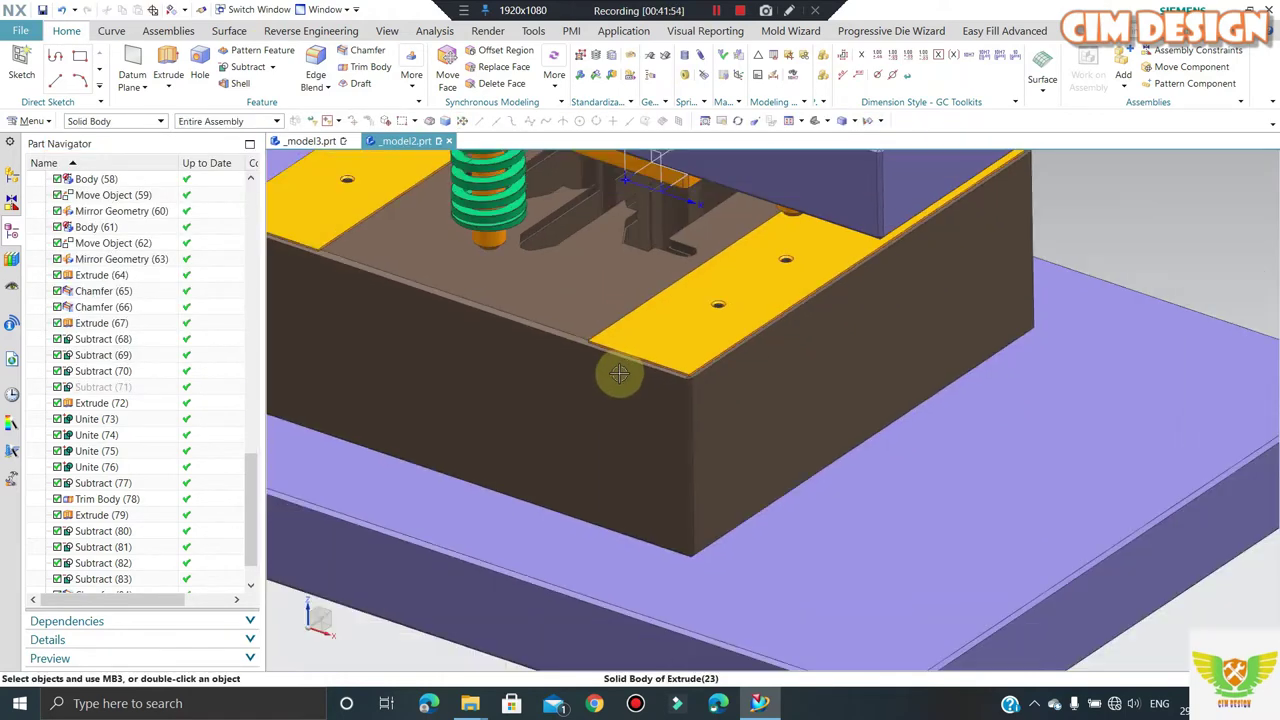
scroll(601, 237, up, 3)
scroll(601, 237, up, 3)
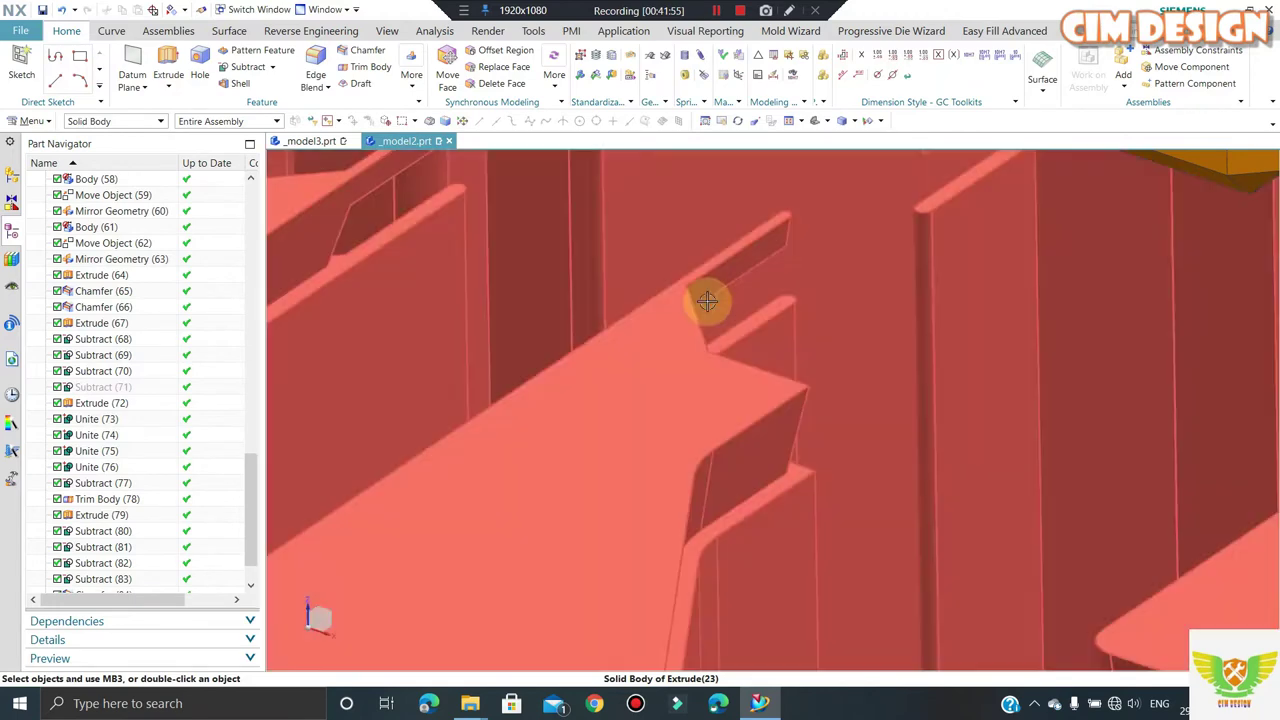
scroll(703, 300, down, 1)
scroll(696, 328, down, 2)
middle_drag(697, 323, 697, 323)
scroll(869, 302, up, 3)
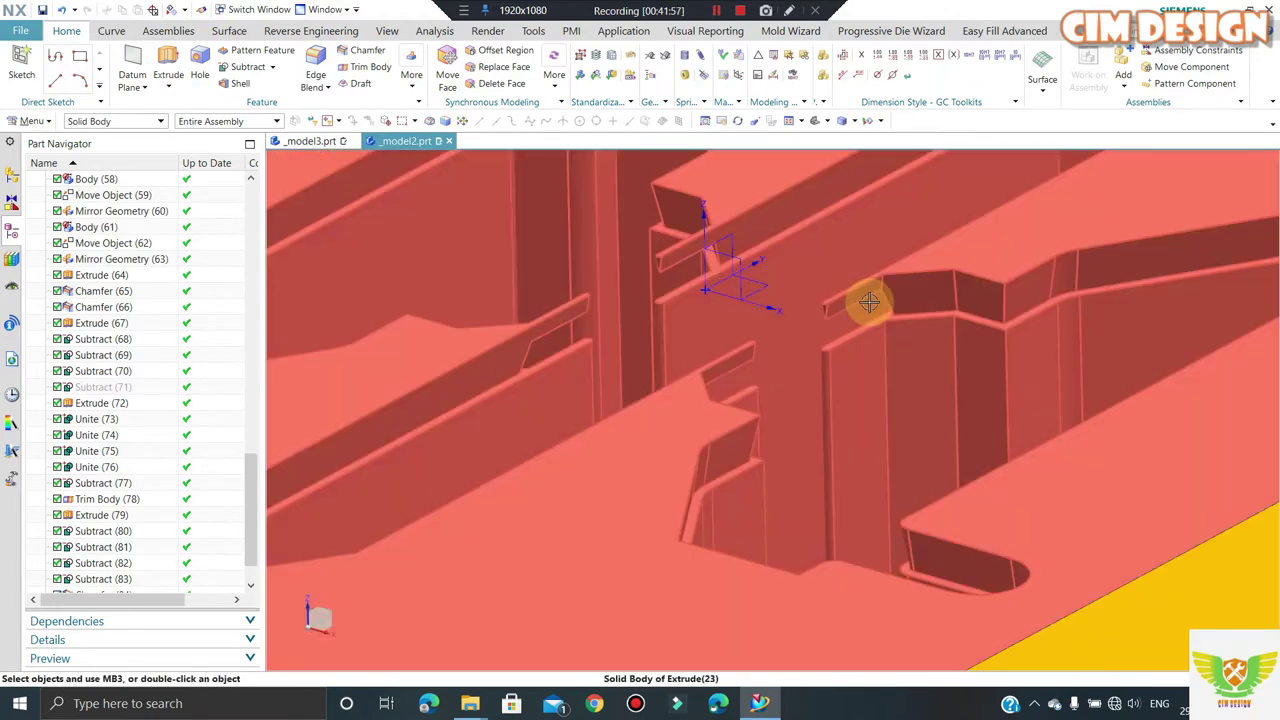
scroll(876, 292, down, 2)
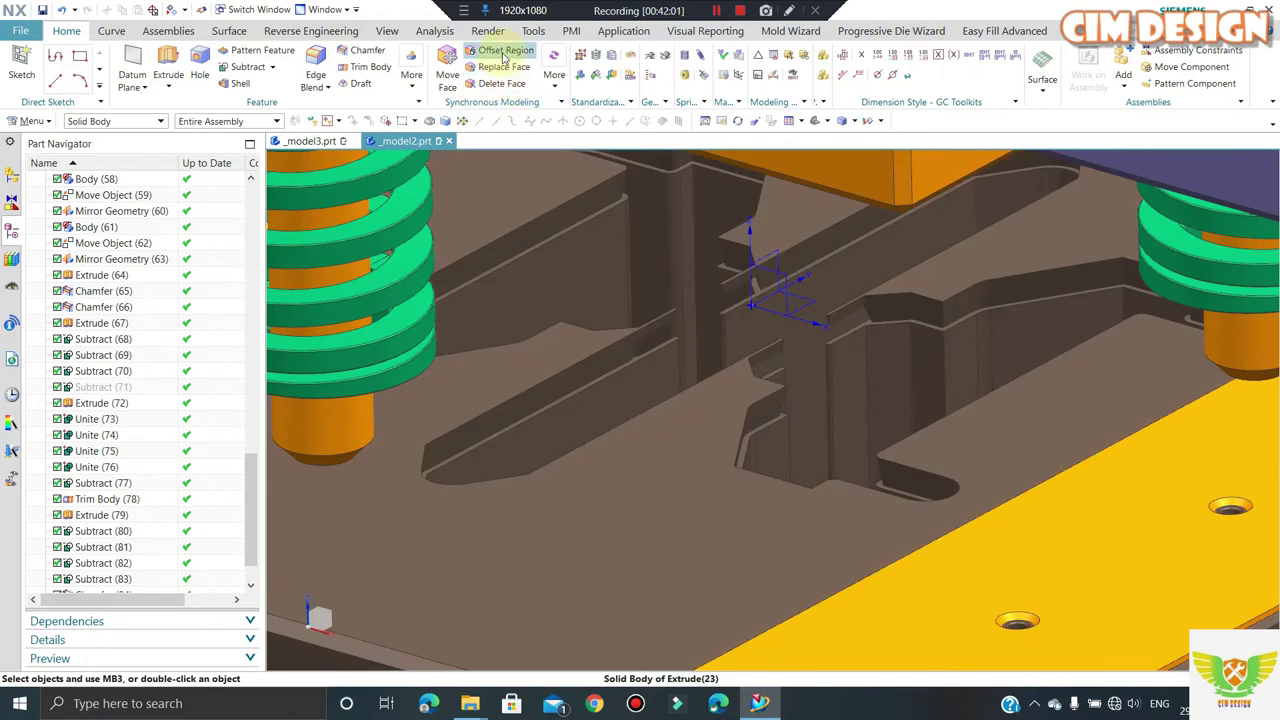
- Offset one pocket wall face by 11.2 mm with Offset Region, then zoom out to review the die
click(500, 51)
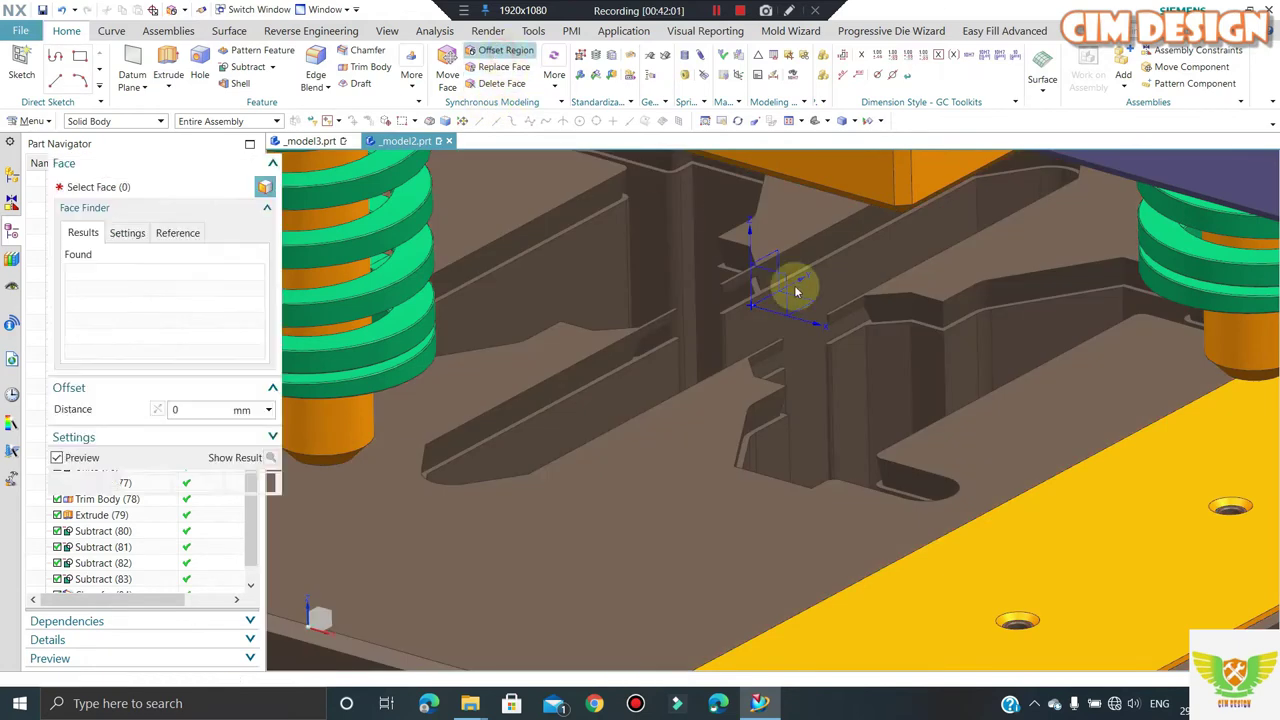
scroll(870, 310, up, 3)
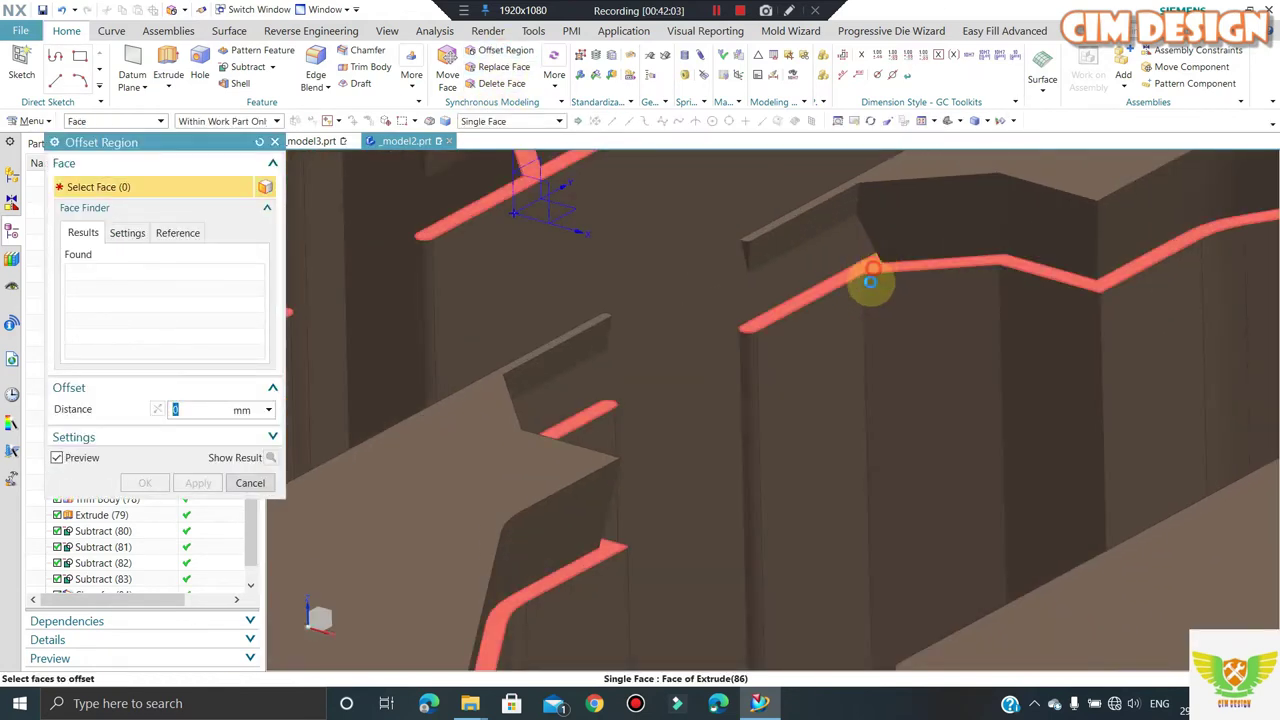
click(872, 272)
mouse_move(884, 336)
mouse_down()
mouse_move(932, 515)
mouse_move(876, 364)
mouse_up()
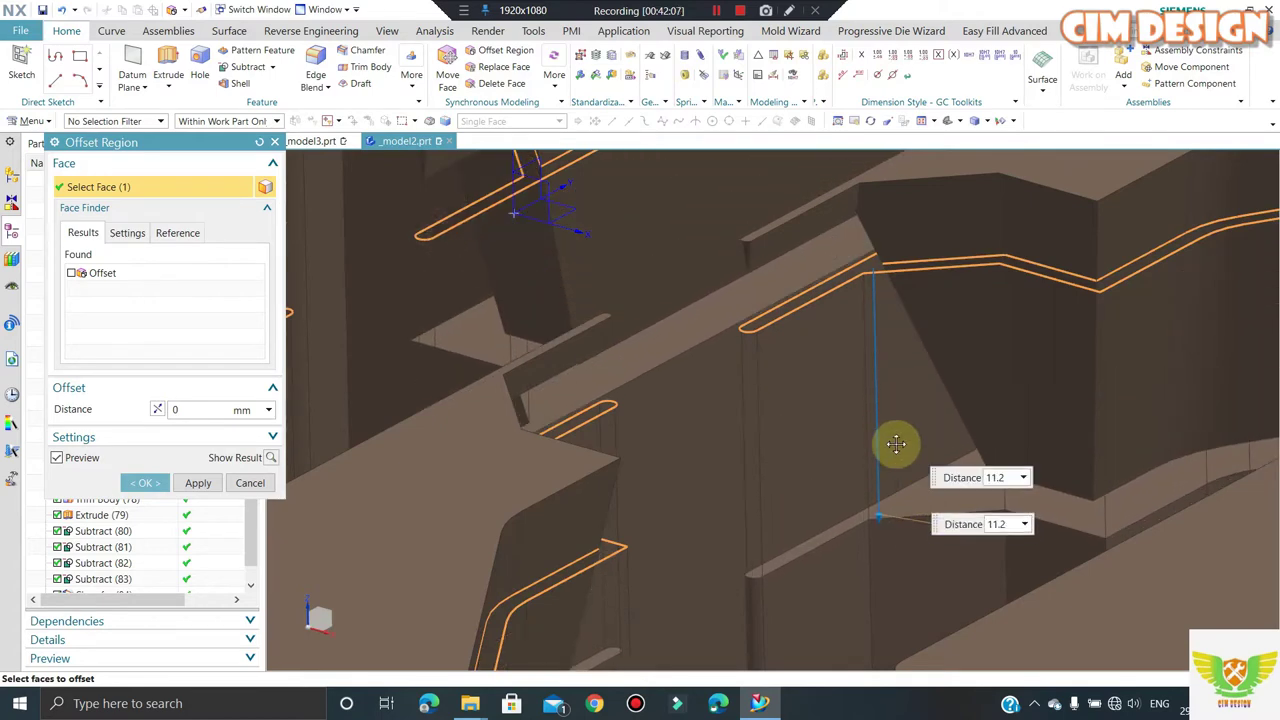
click(250, 484)
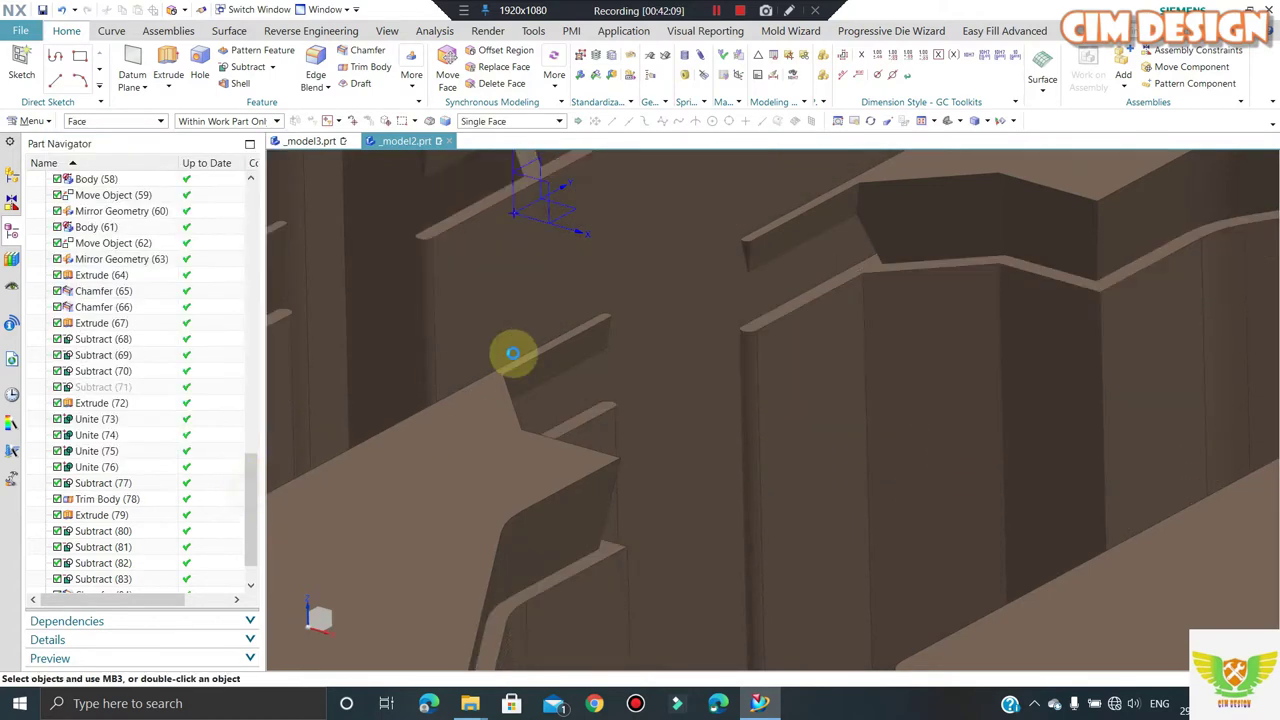
scroll(514, 351, down, 3)
scroll(686, 260, down, 3)
scroll(750, 278, up, 2)
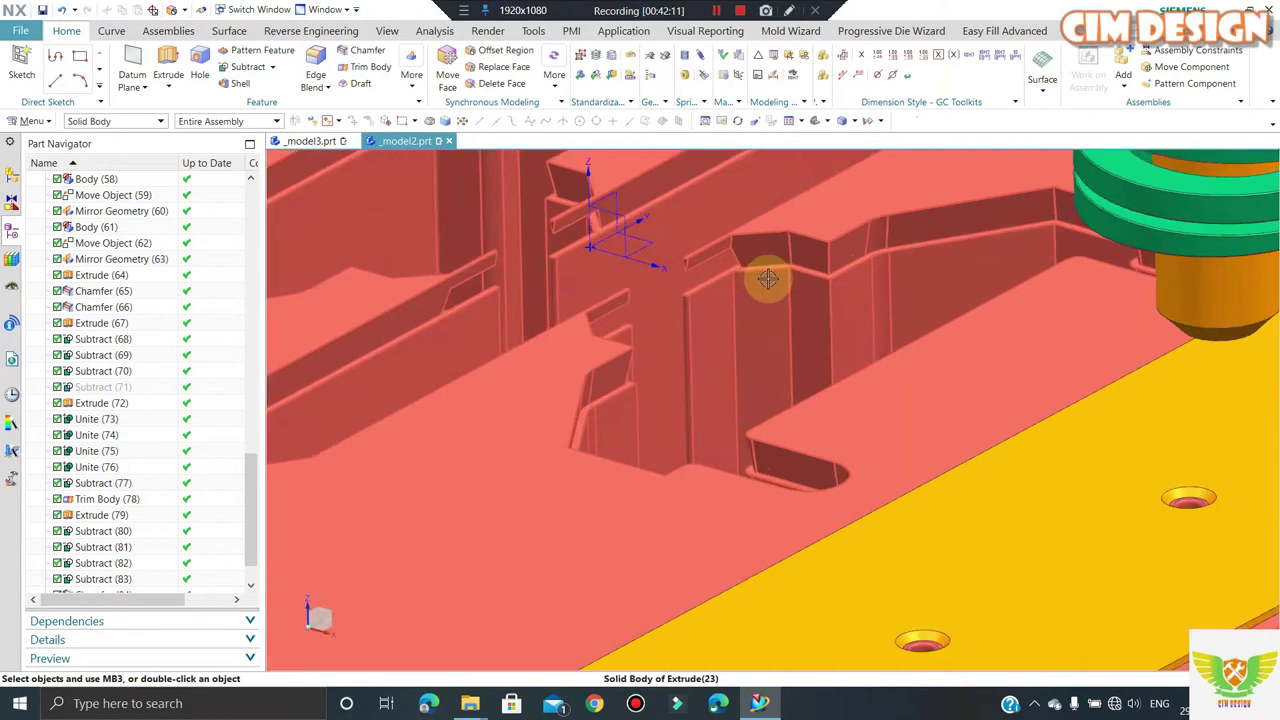
scroll(766, 277, up, 2)
scroll(614, 223, down, 3)
scroll(654, 237, down, 2)
scroll(670, 251, up, 2)
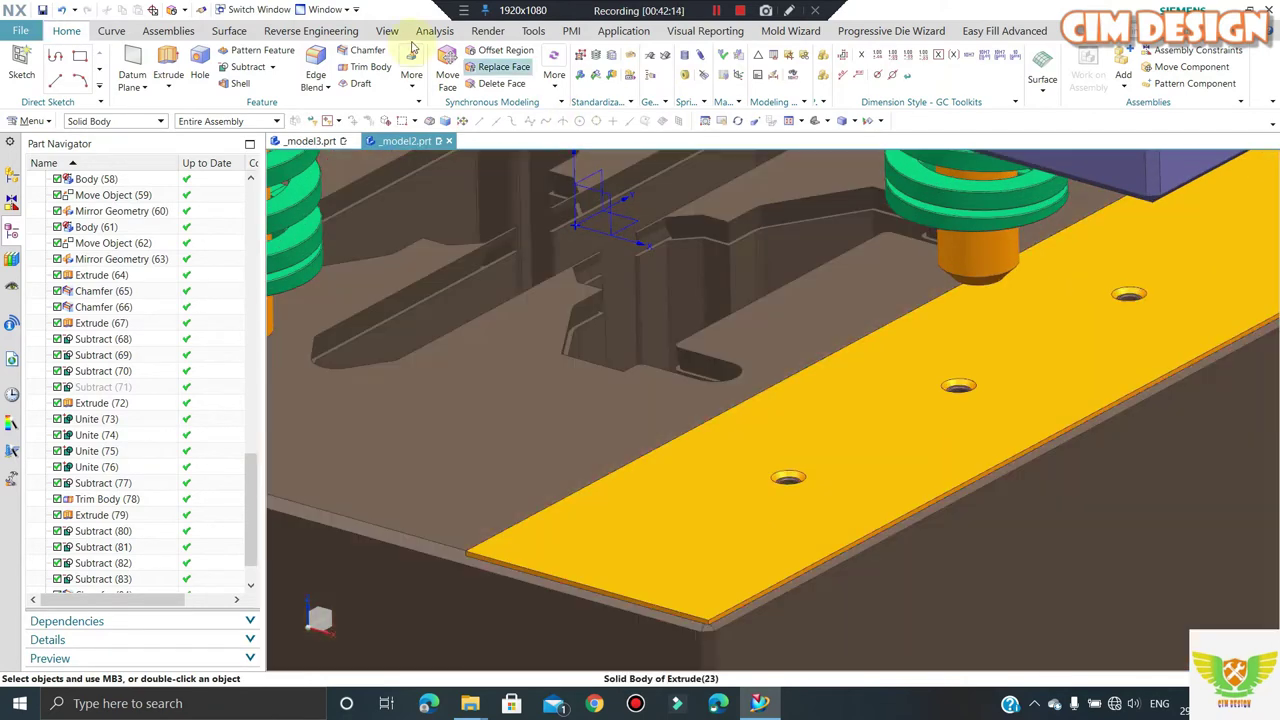
- Extrude the pocket's edge loop with a 250 mm end distance
click(168, 66)
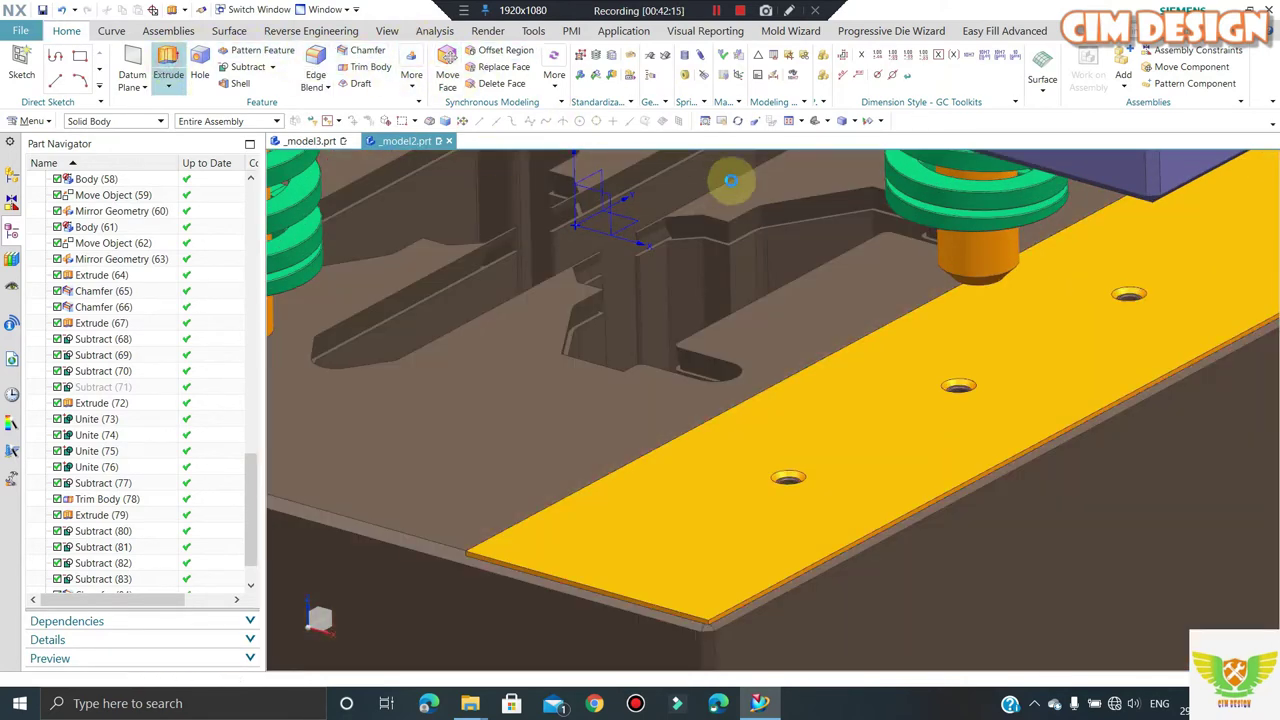
scroll(690, 235, up, 2)
scroll(715, 245, up, 2)
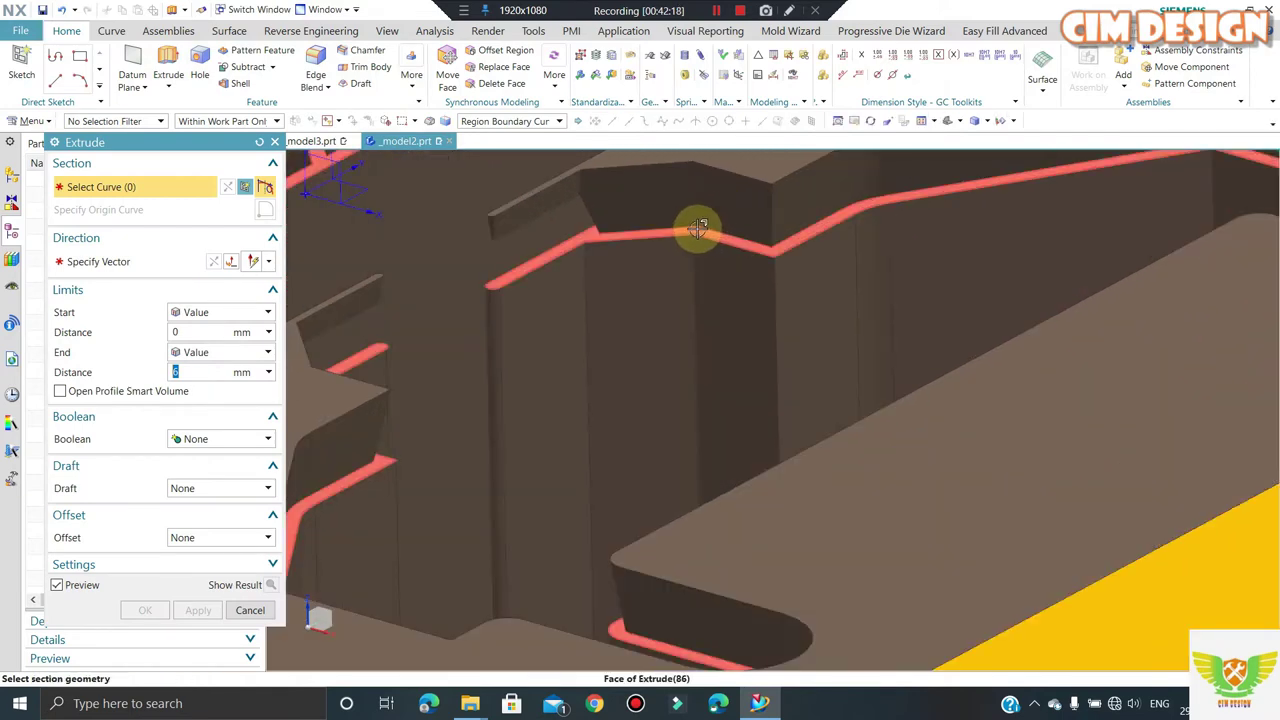
click(521, 297)
scroll(580, 220, down, 3)
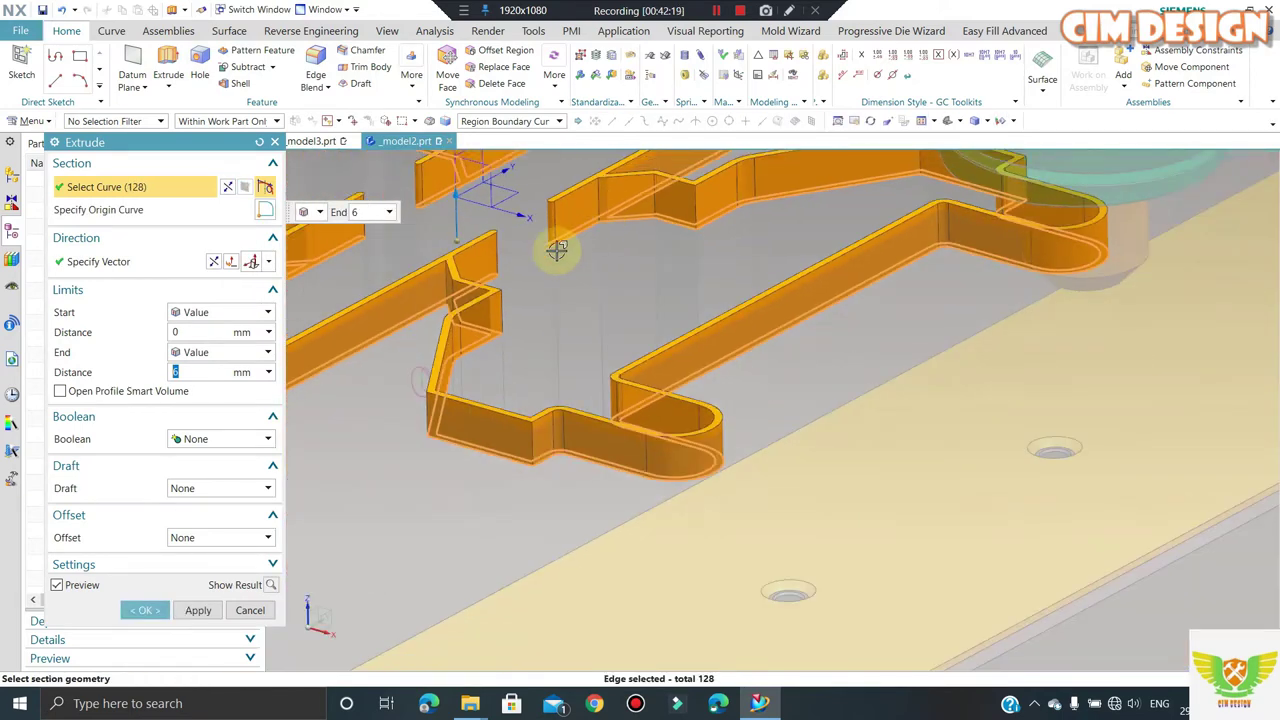
scroll(531, 206, down, 2)
scroll(515, 180, down, 2)
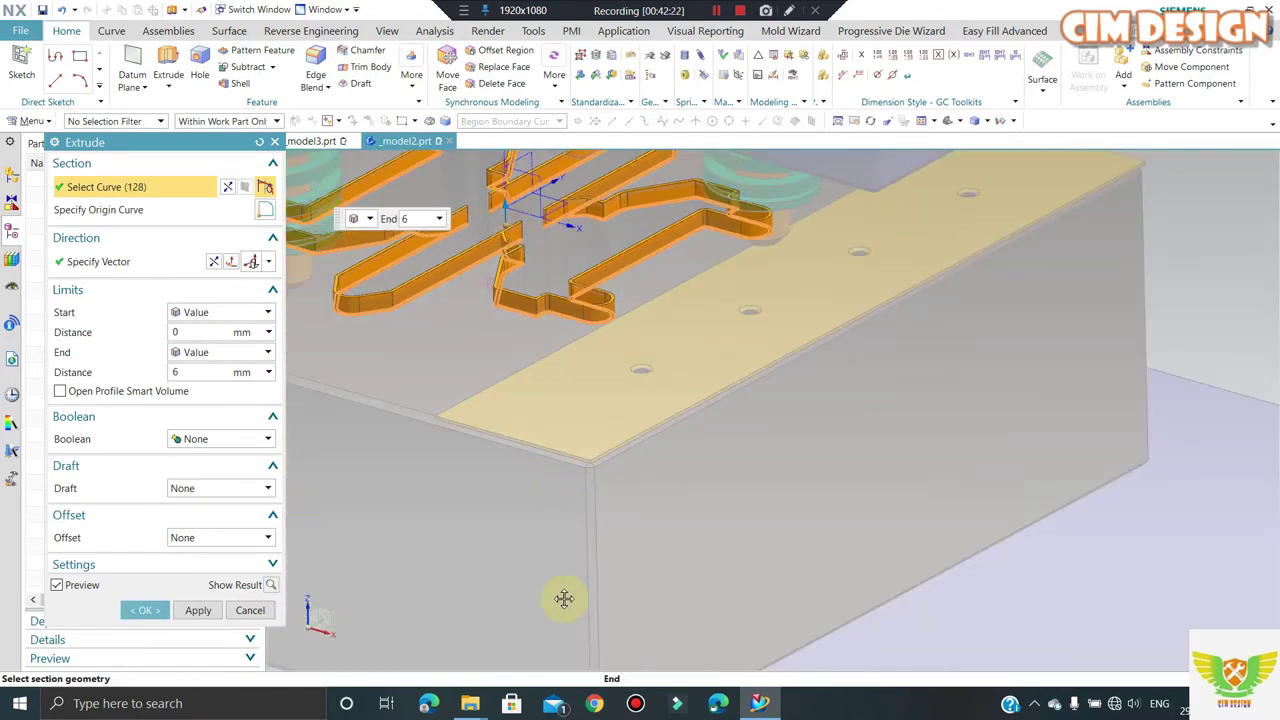
drag(560, 646, 563, 286)
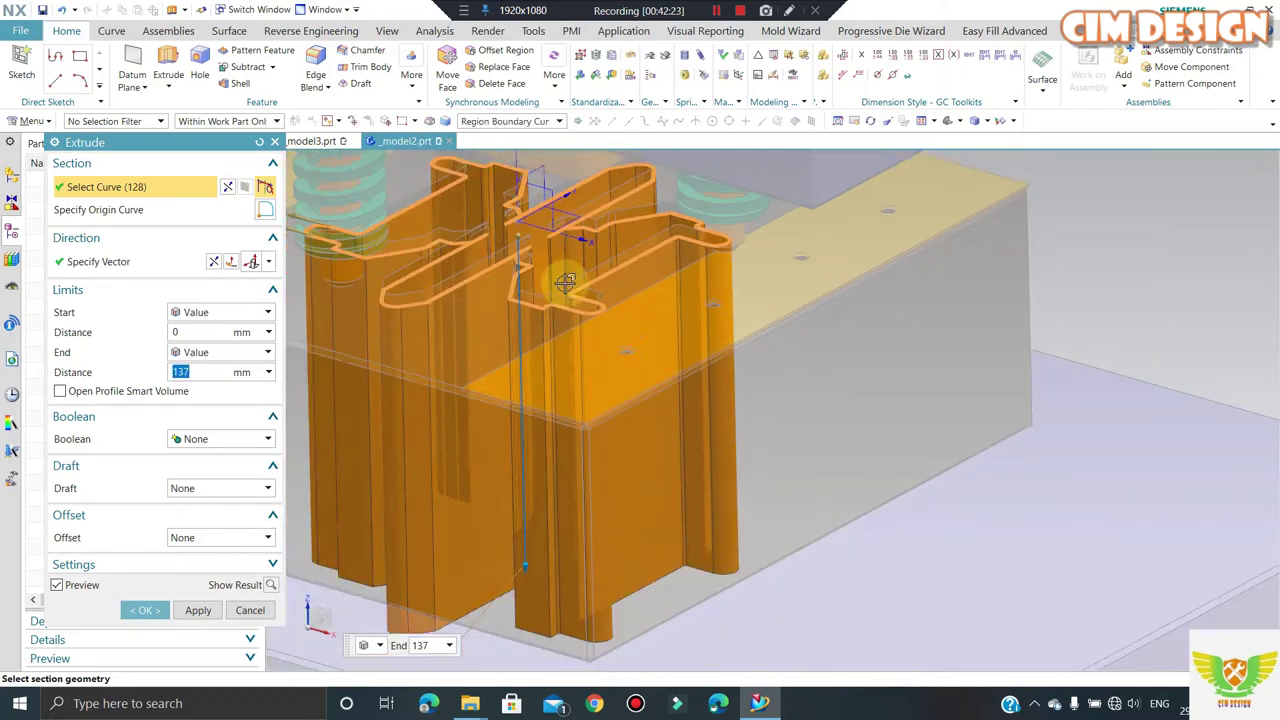
scroll(565, 283, down, 3)
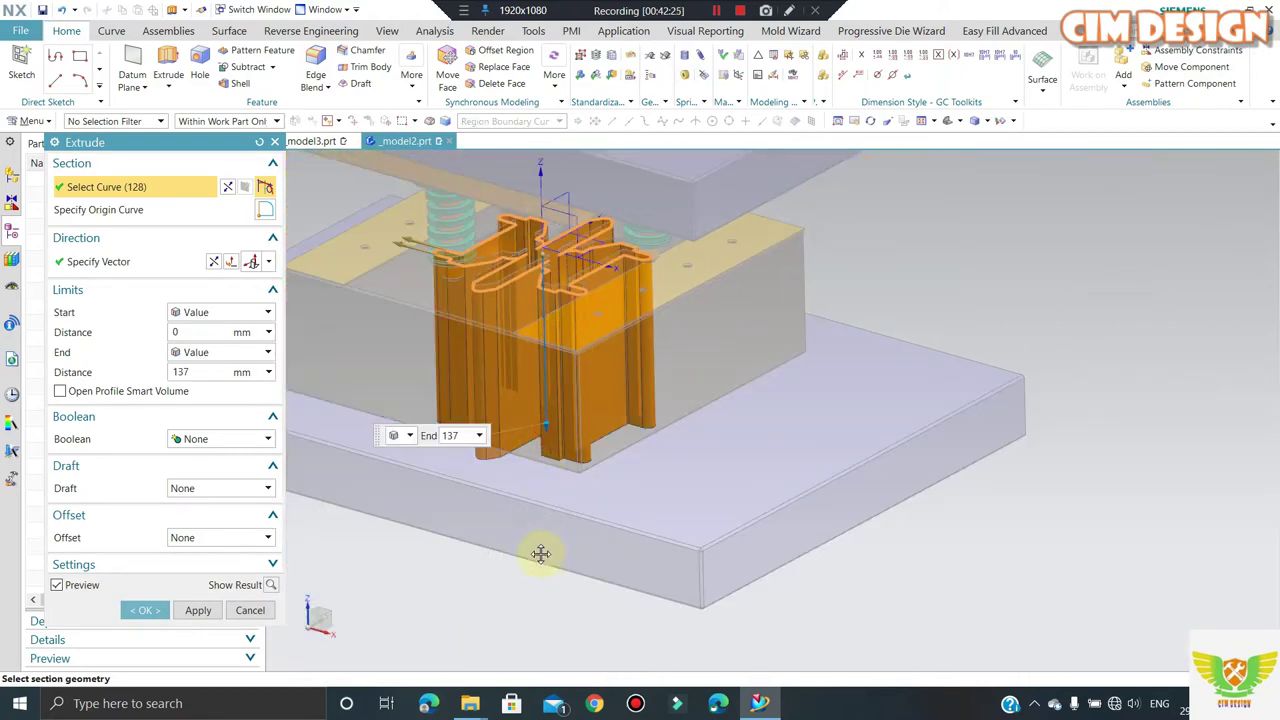
drag(540, 553, 548, 575)
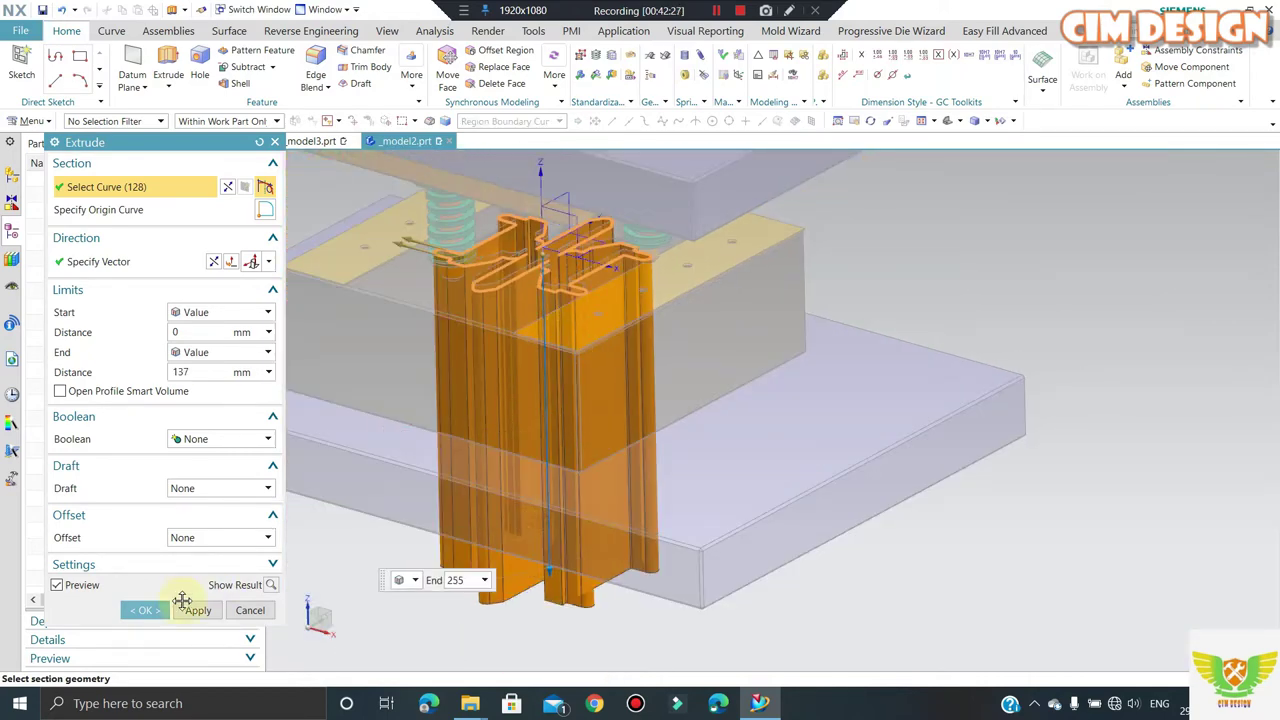
- Set the extrusion to Boolean Subtract against the die block and confirm the cut
click(203, 439)
click(200, 486)
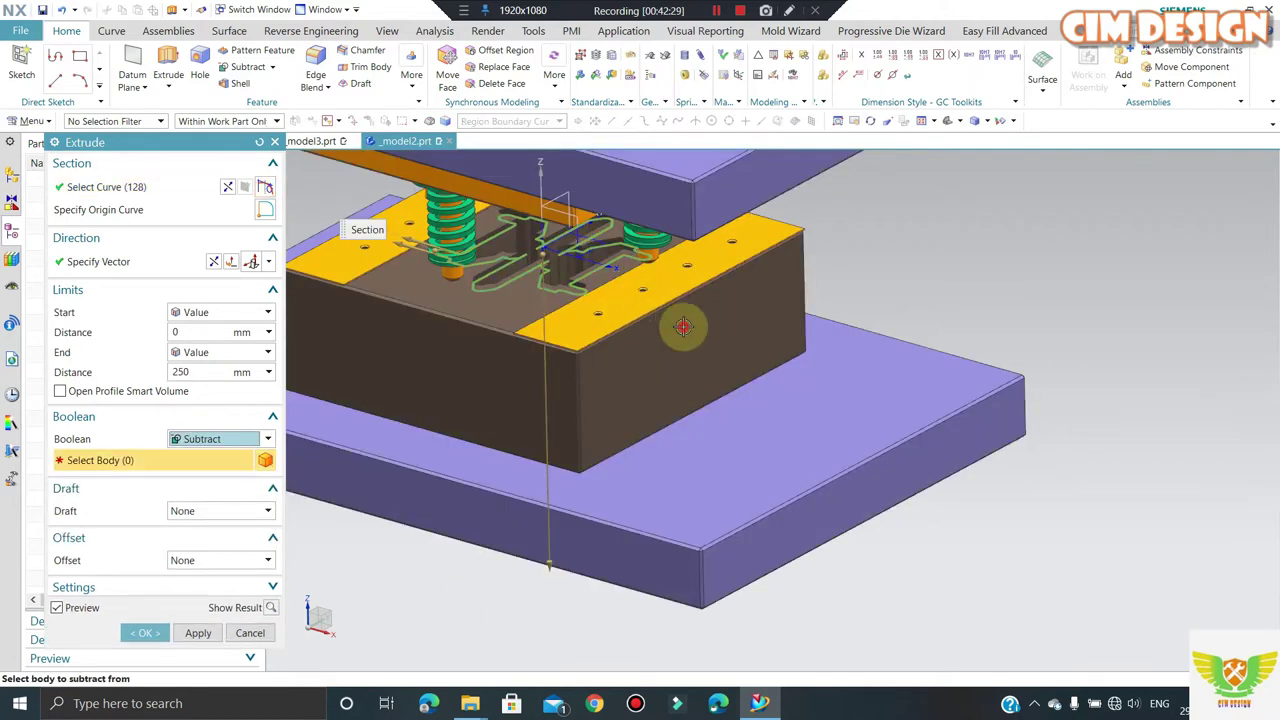
click(606, 420)
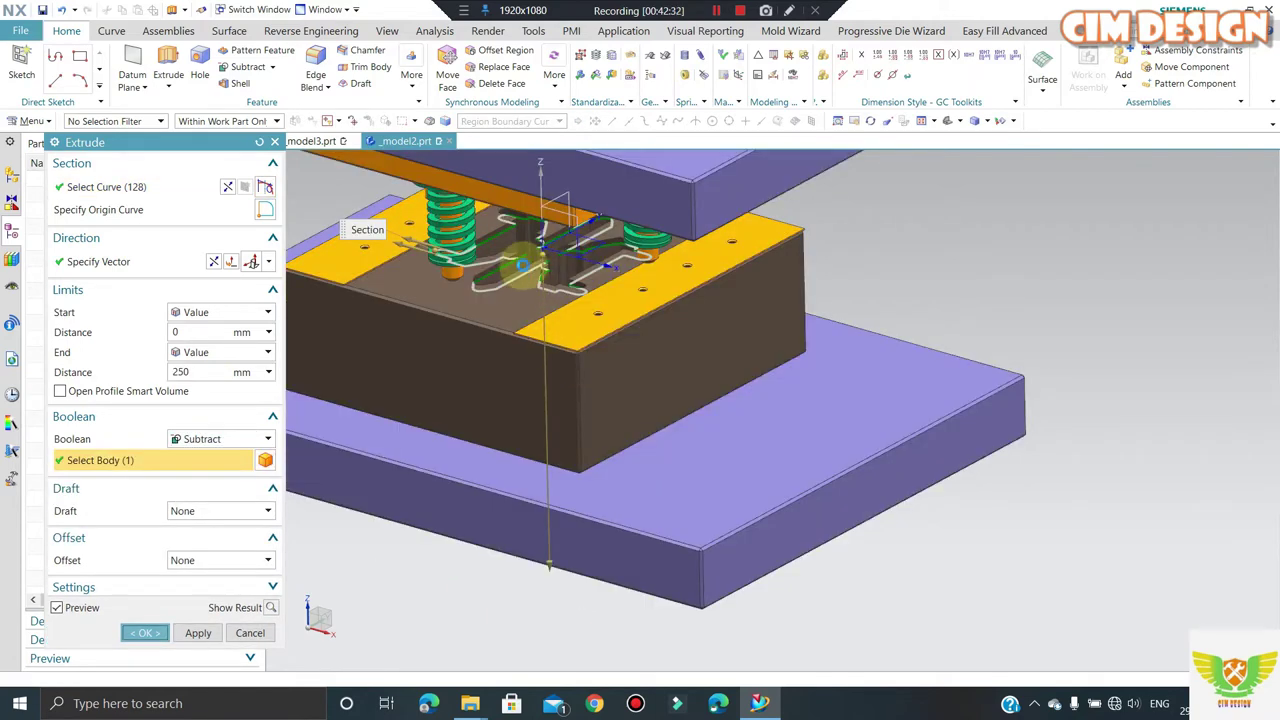
middle_click(523, 265)
- Hide the top plate to expose the springs and bolt
scroll(545, 255, up, 6)
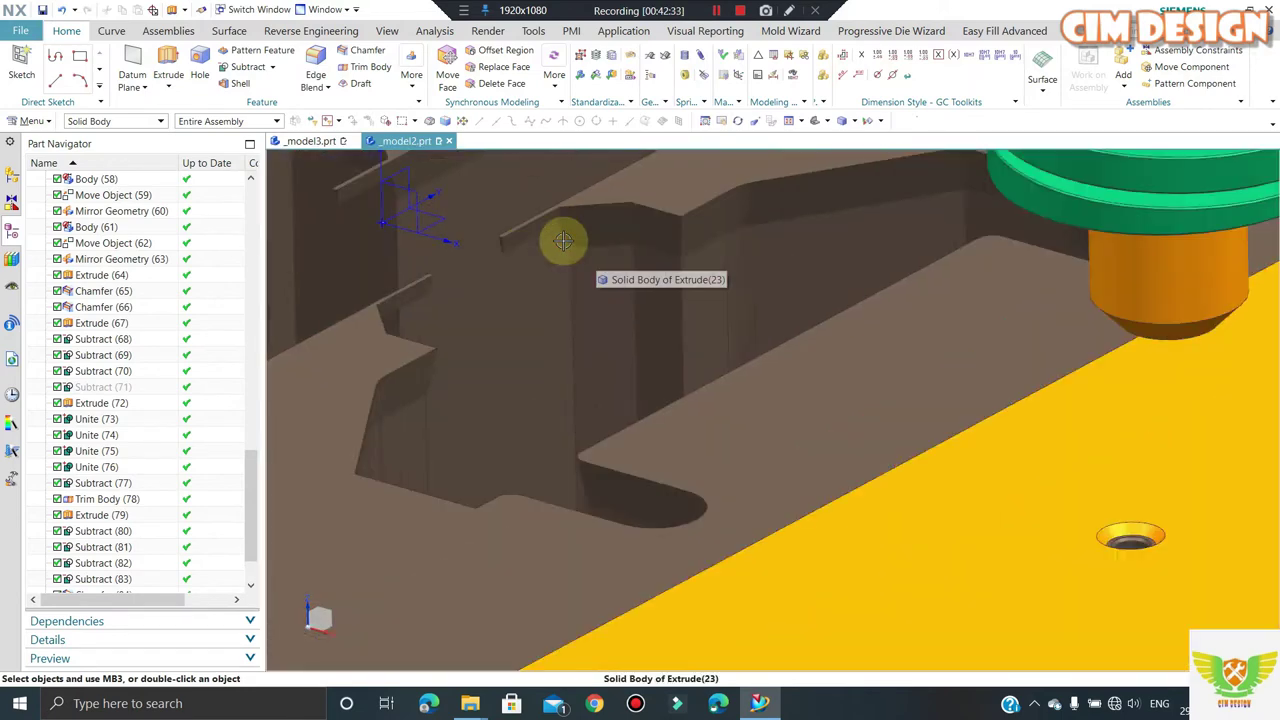
scroll(580, 250, down, 3)
scroll(570, 246, down, 3)
middle_drag(570, 246, 604, 288)
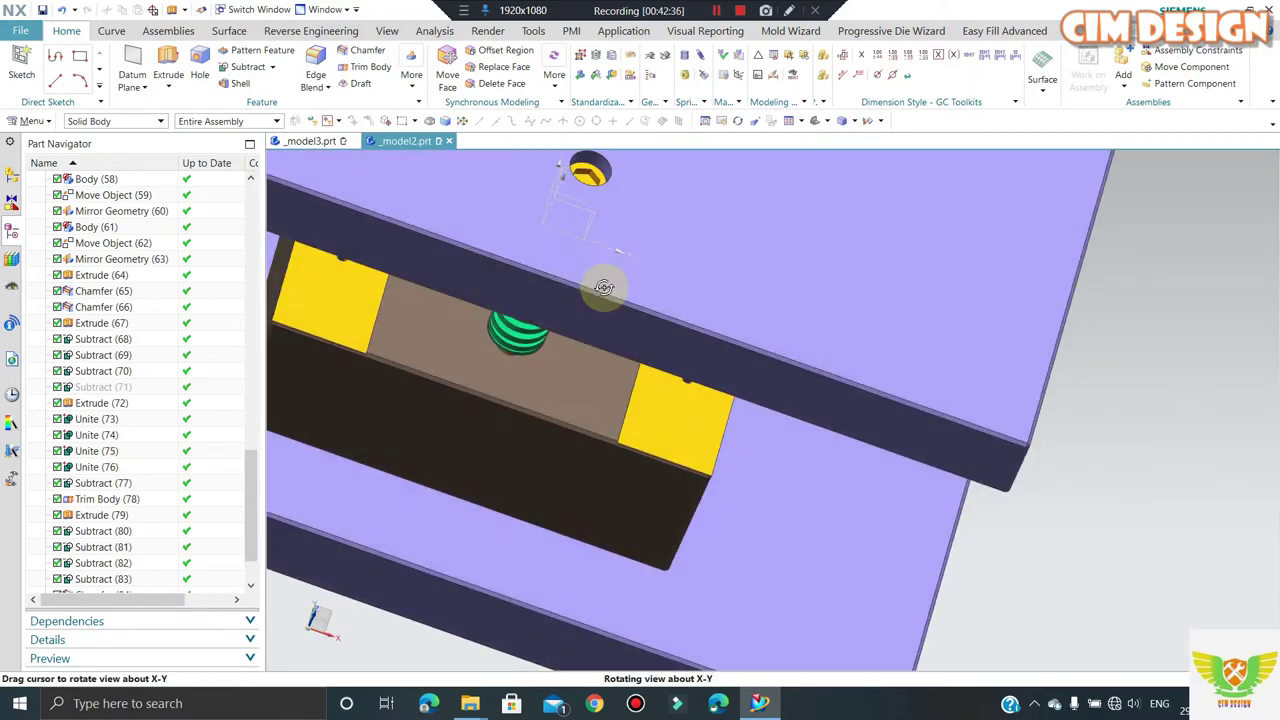
click(604, 288)
key(ctrl+b)
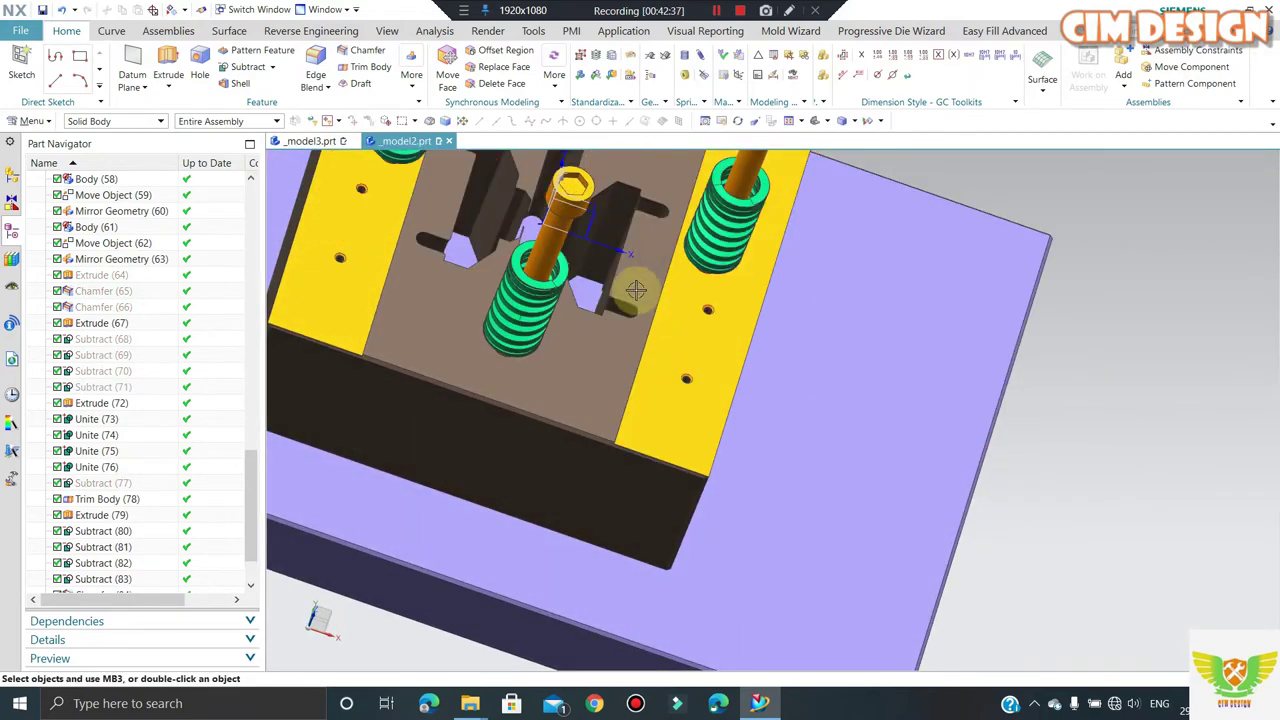
- Open Extrude (86) for editing, then back out without changes after viewing the die
mouse_move(636, 290)
middle_down()
mouse_move(794, 366)
mouse_move(523, 229)
middle_up()
scroll(531, 240, up, 3)
scroll(531, 240, down, 3)
scroll(981, 341, down, 2)
scroll(545, 250, up, 4)
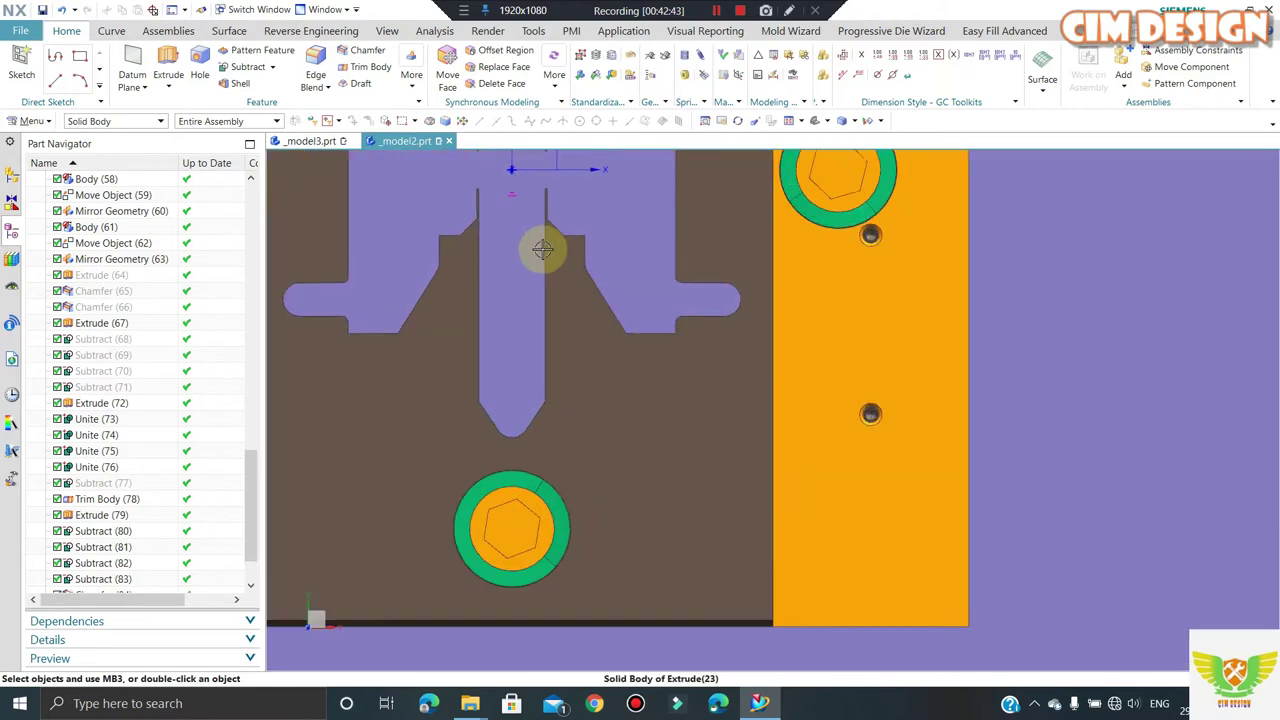
scroll(130, 563, down, 2)
double_click(106, 550)
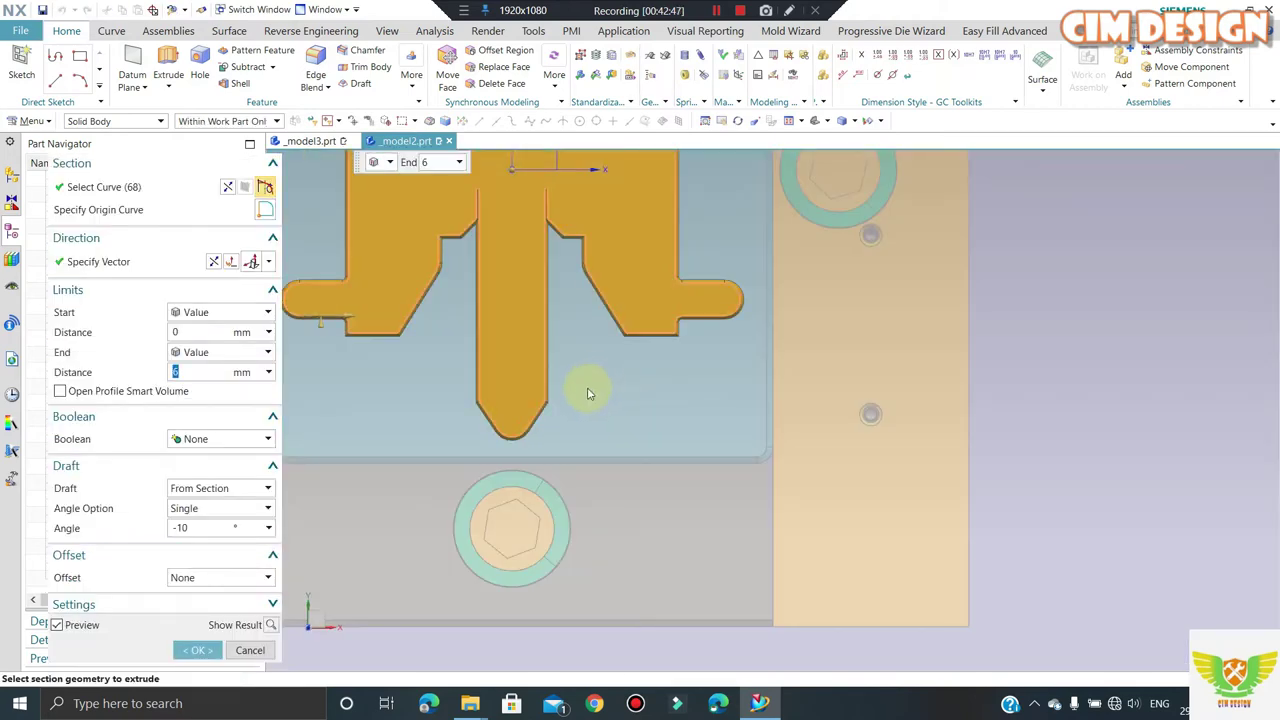
scroll(486, 309, up, 1)
scroll(500, 423, up, 2)
scroll(502, 429, up, 2)
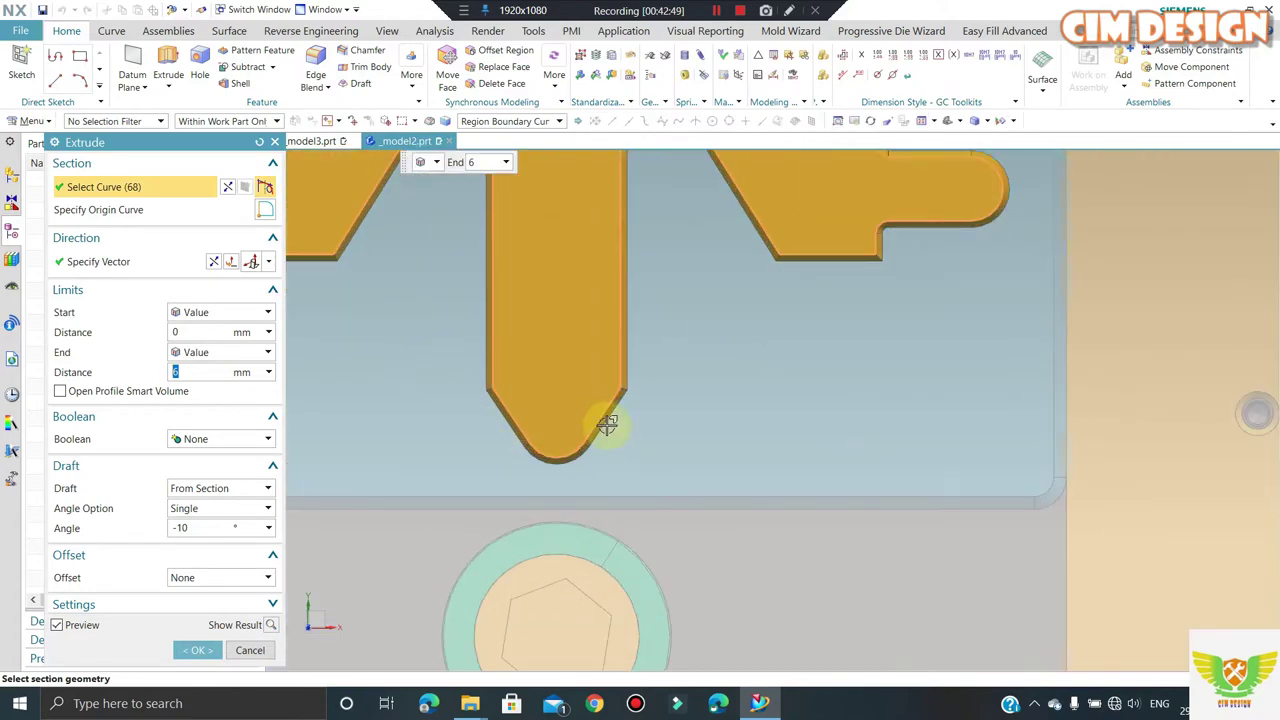
scroll(606, 423, down, 2)
scroll(565, 386, down, 2)
middle_drag(565, 321, 575, 324)
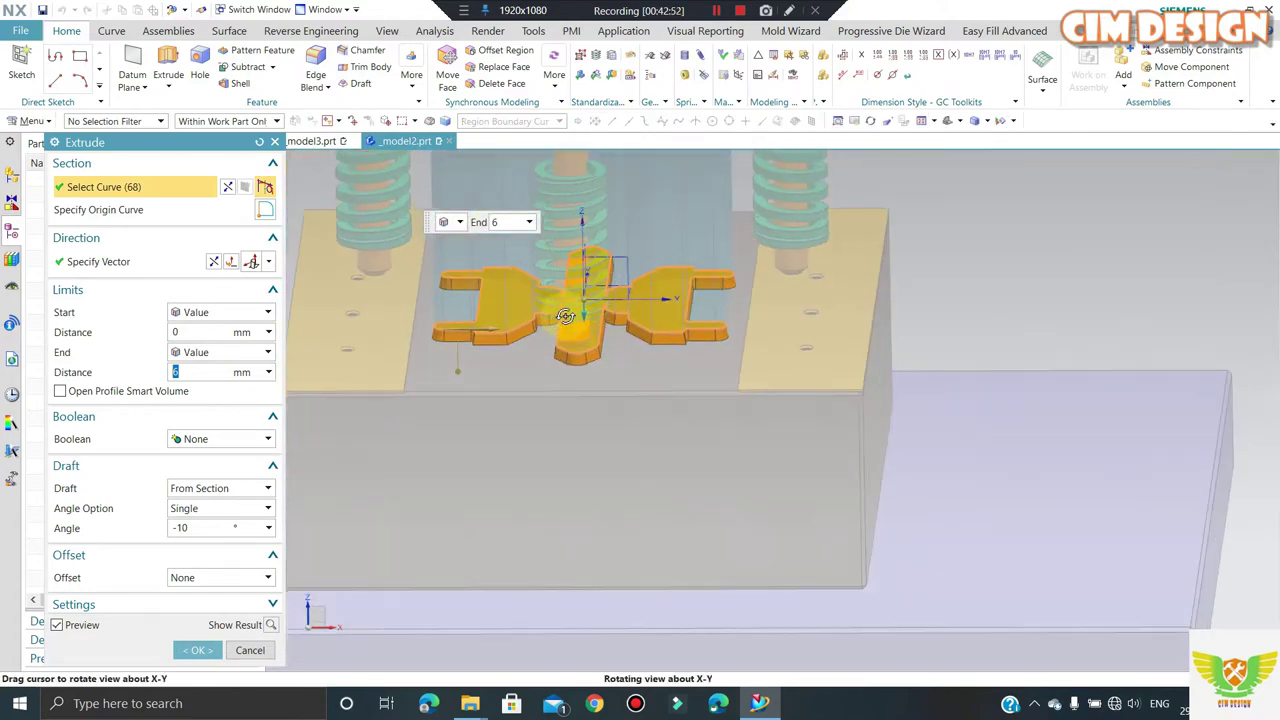
click(249, 651)
- Change Extrude (86)'s draft angle to 10° and close the update failure report
middle_drag(518, 386, 514, 277)
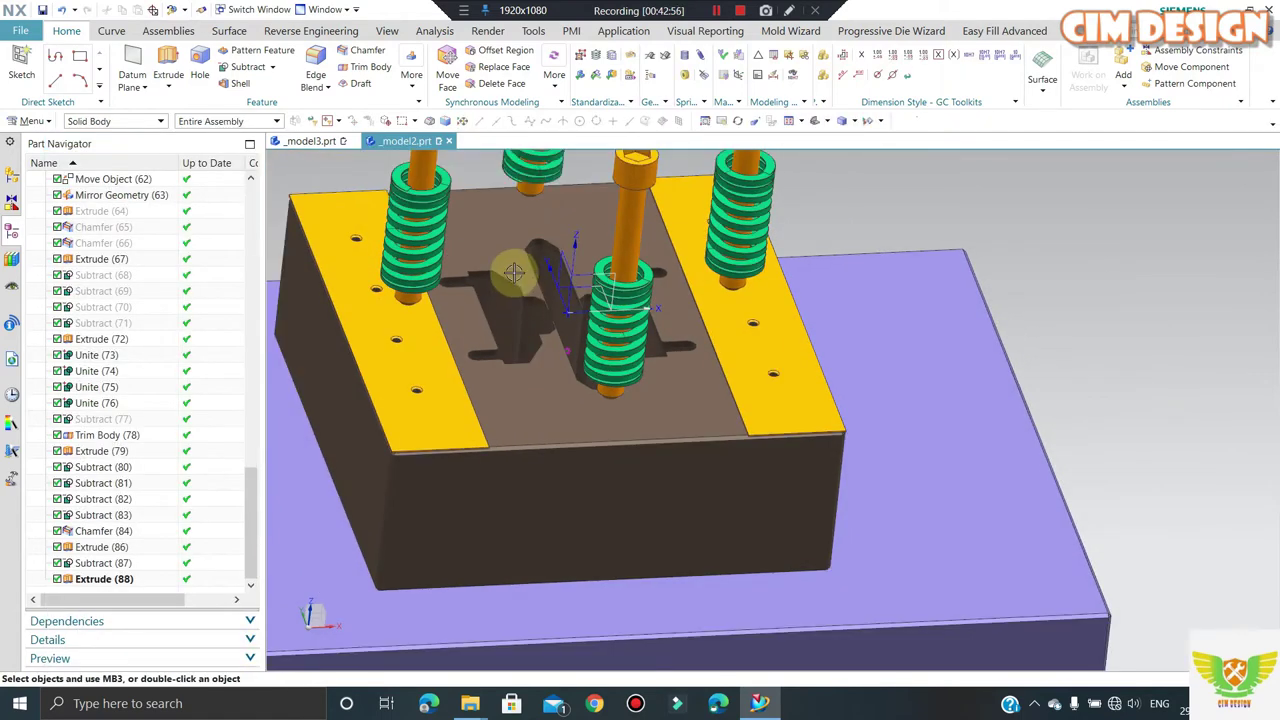
scroll(540, 340, up, 5)
middle_drag(543, 349, 540, 345)
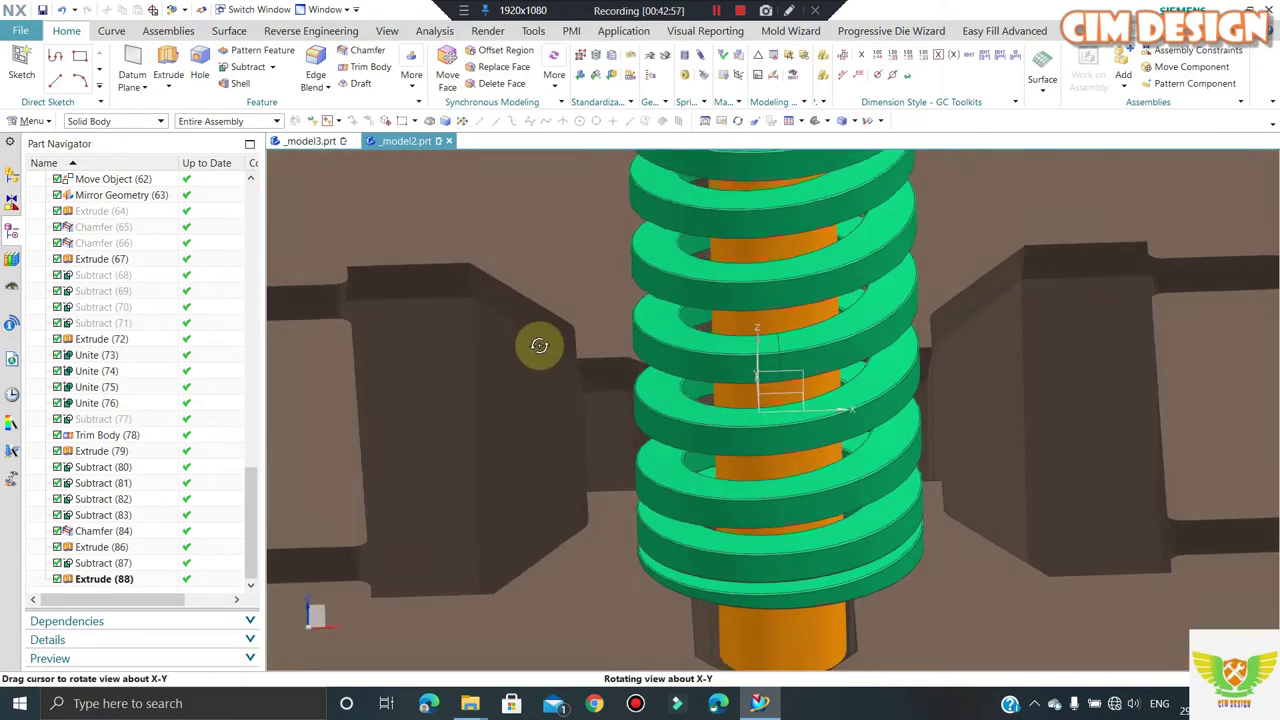
double_click(108, 547)
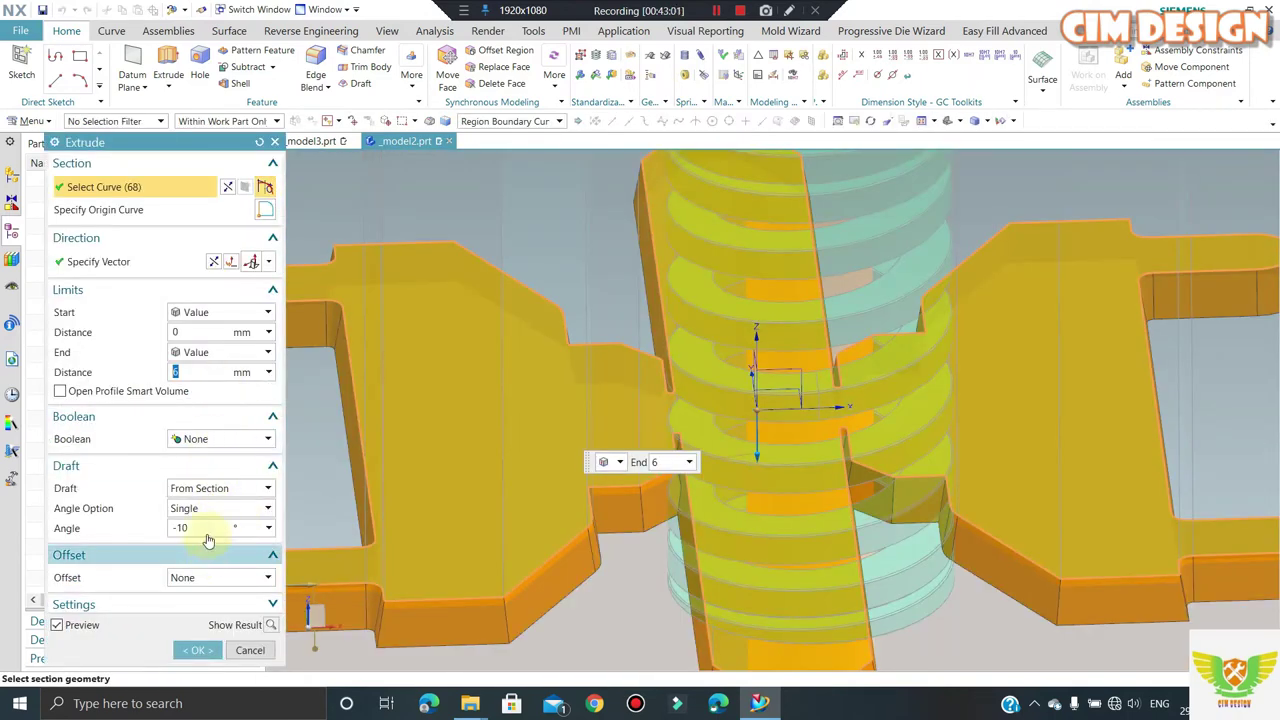
click(207, 531)
text(10)
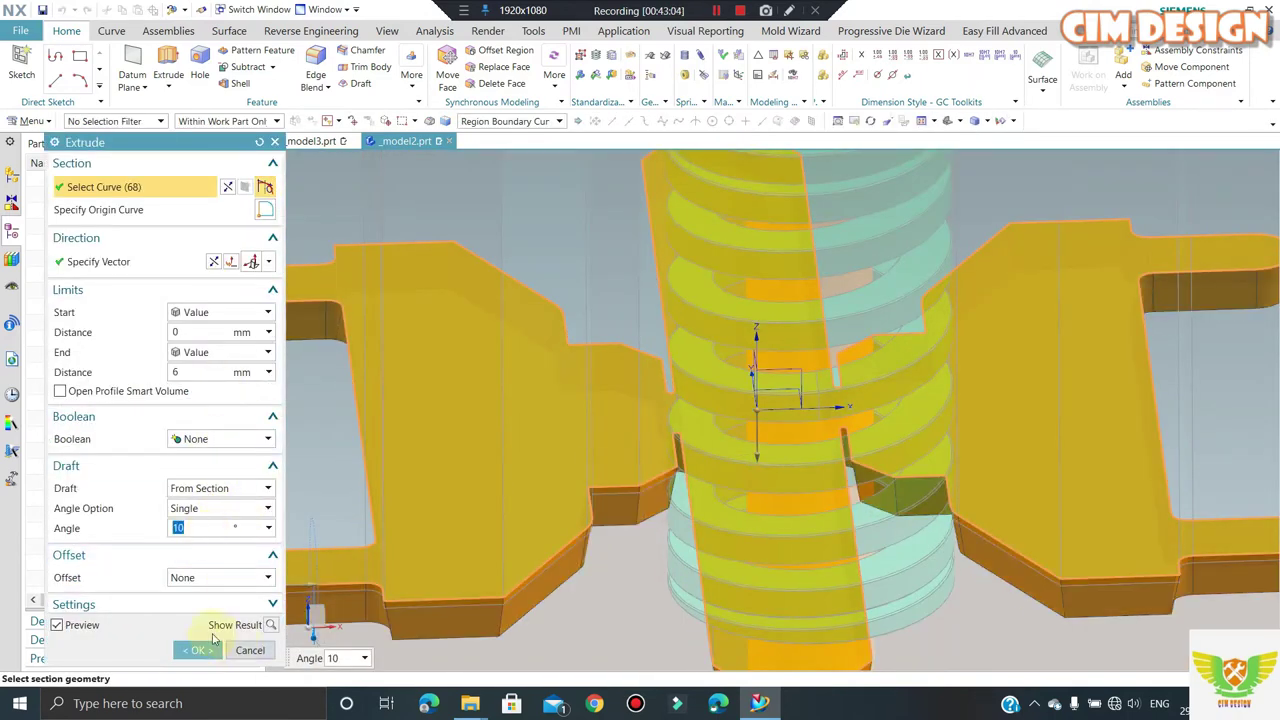
click(197, 650)
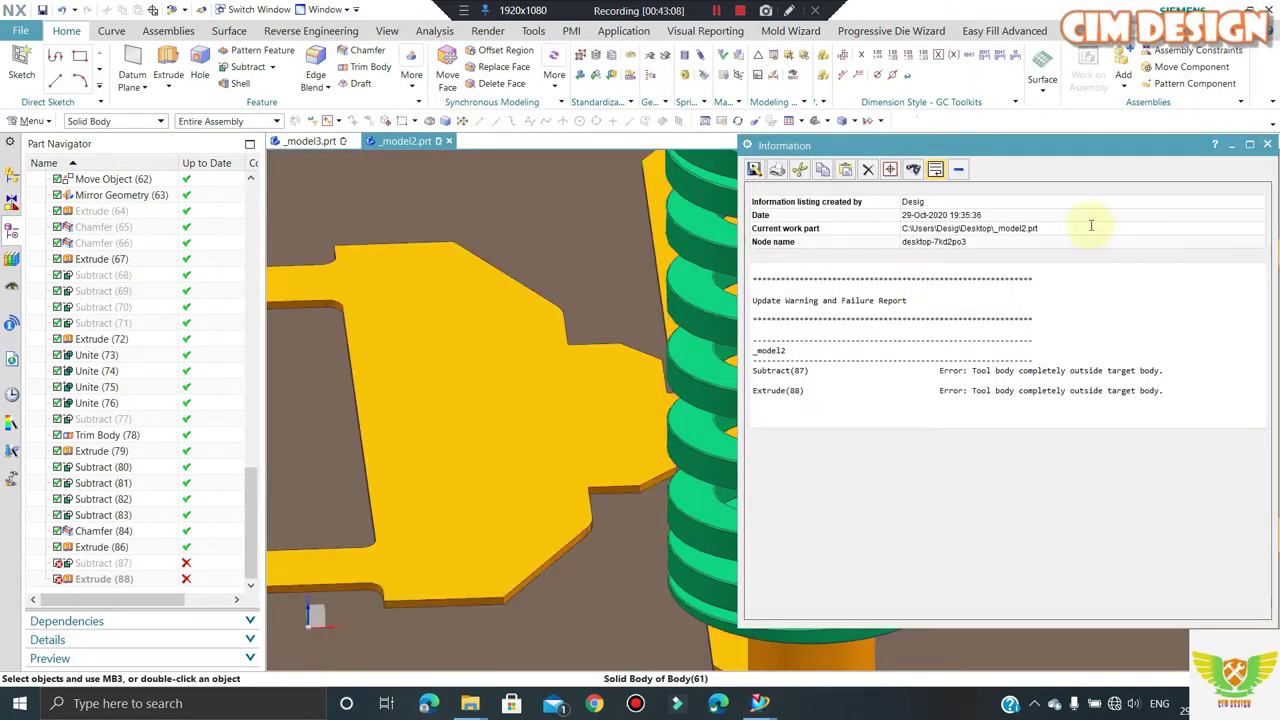
click(1267, 145)
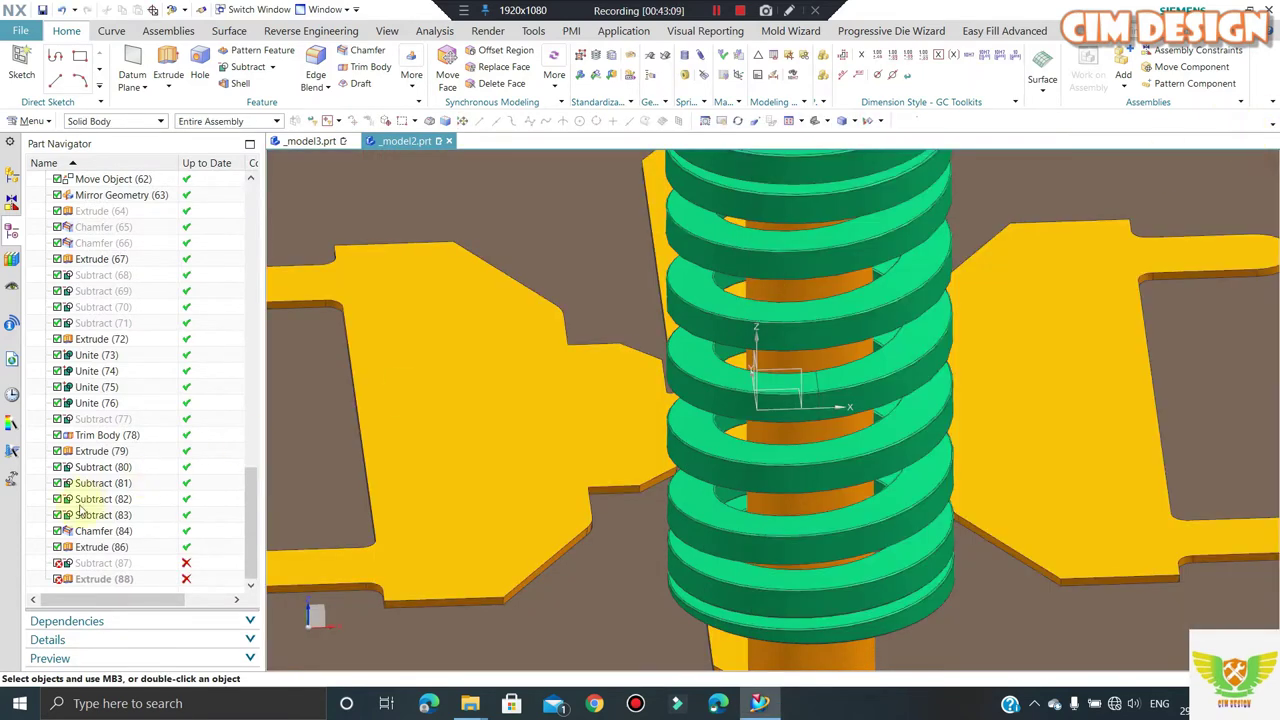
- Delete the failed Subtract (87) and Extrude (88), then orbit around the die
right_click(105, 563)
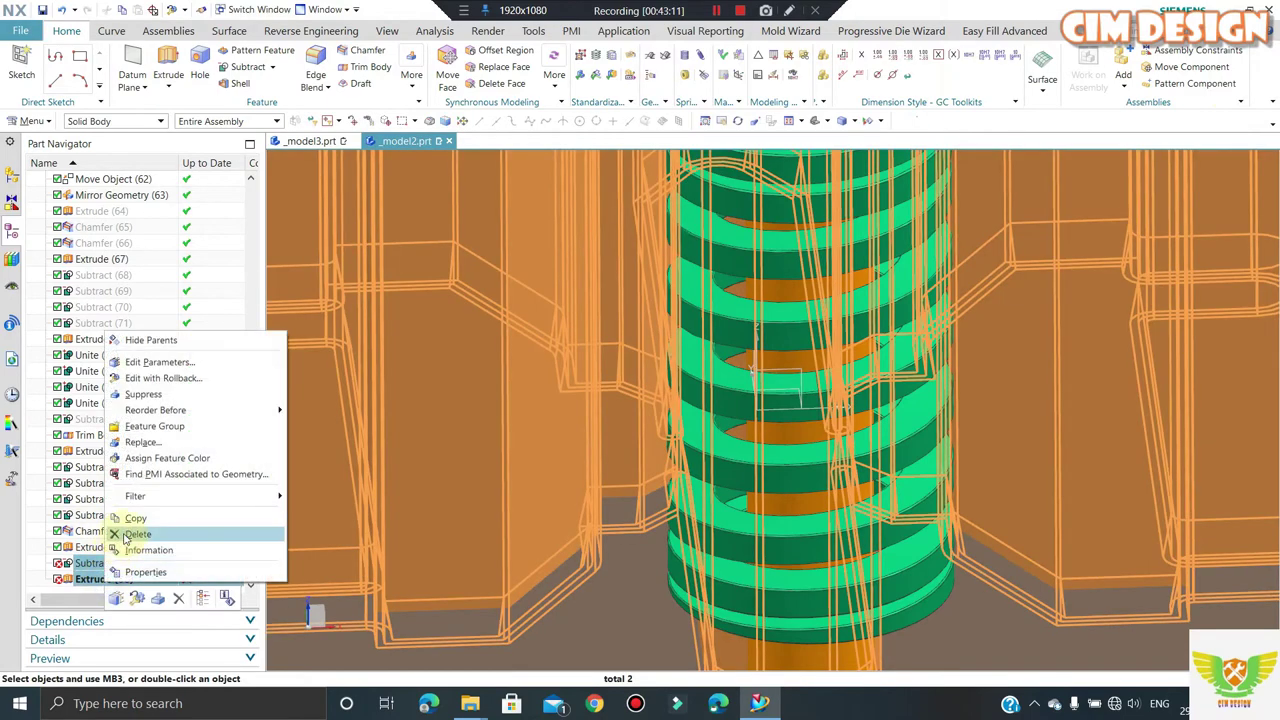
click(120, 530)
scroll(467, 405, down, 3)
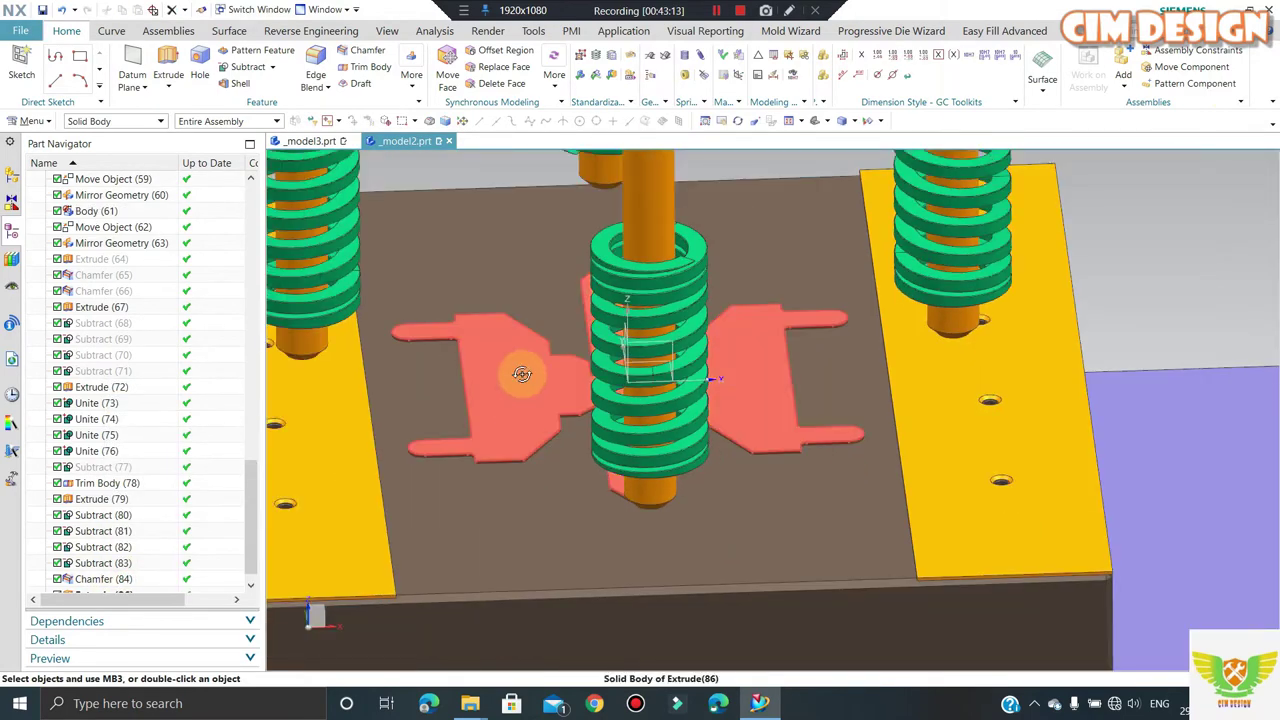
mouse_move(520, 371)
middle_down()
mouse_move(526, 389)
mouse_move(612, 392)
middle_up()
scroll(612, 392, down, 3)
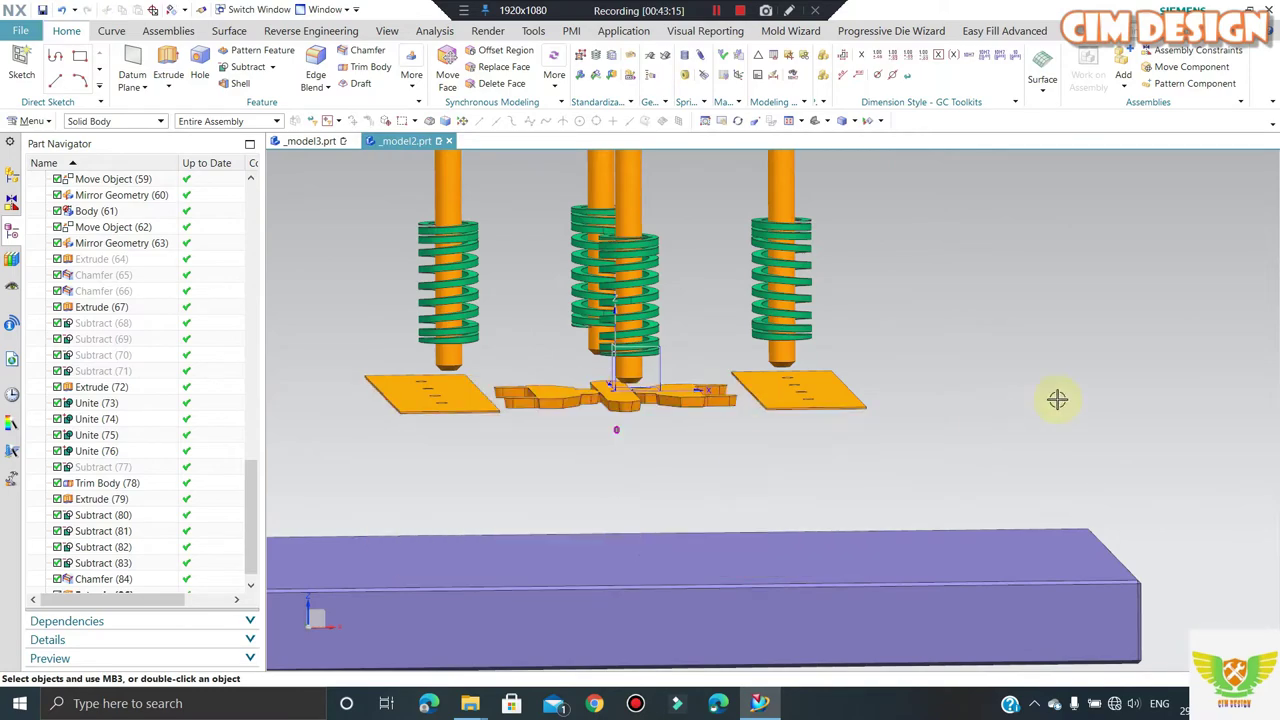
mouse_move(1057, 400)
middle_down()
mouse_move(574, 437)
mouse_move(591, 463)
mouse_move(552, 318)
middle_up()
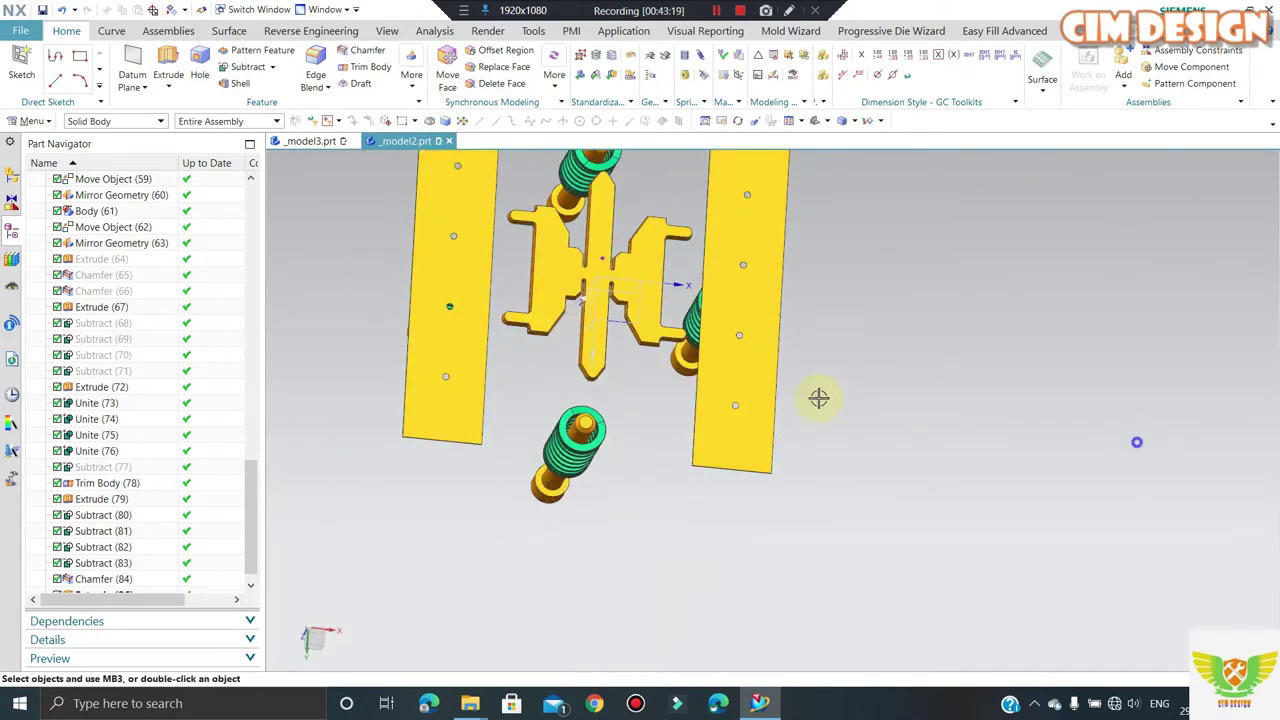
middle_drag(818, 398, 543, 271)
scroll(334, 349, up, 2)
mouse_move(509, 377)
middle_down()
mouse_move(504, 447)
mouse_move(774, 511)
middle_up()
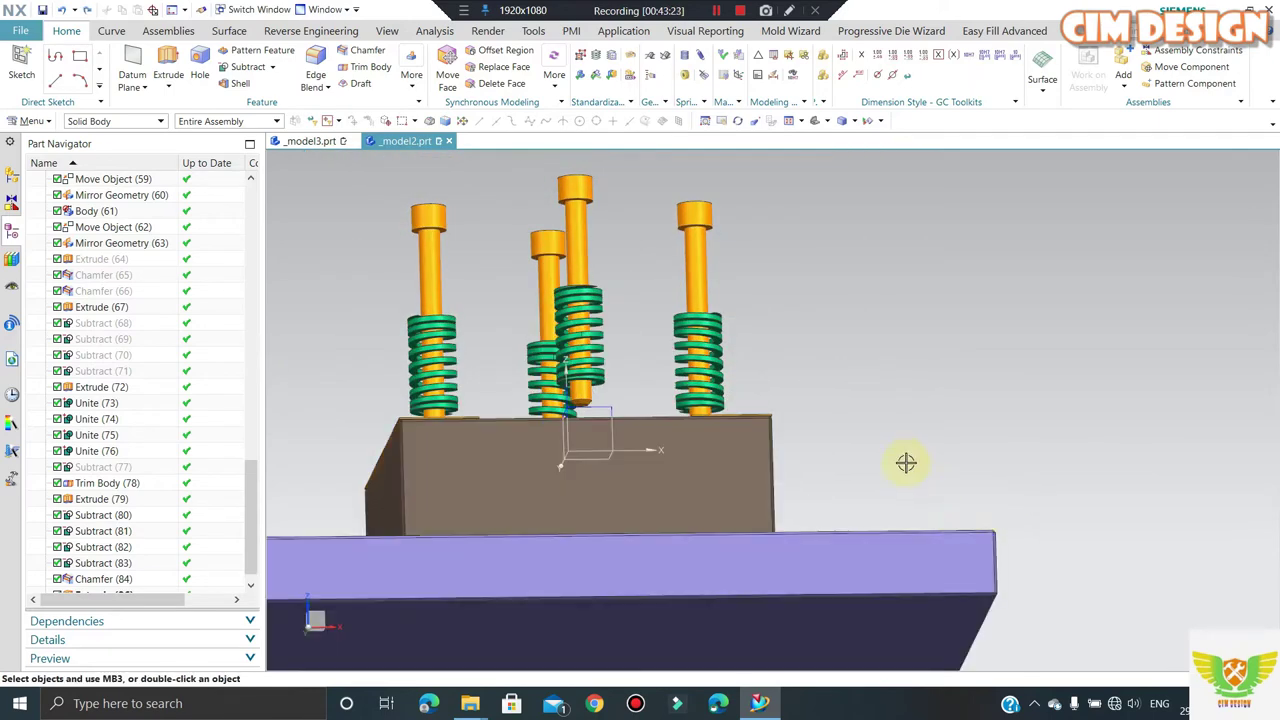
middle_drag(906, 446, 903, 474)
scroll(480, 517, up, 3)
scroll(789, 417, down, 3)
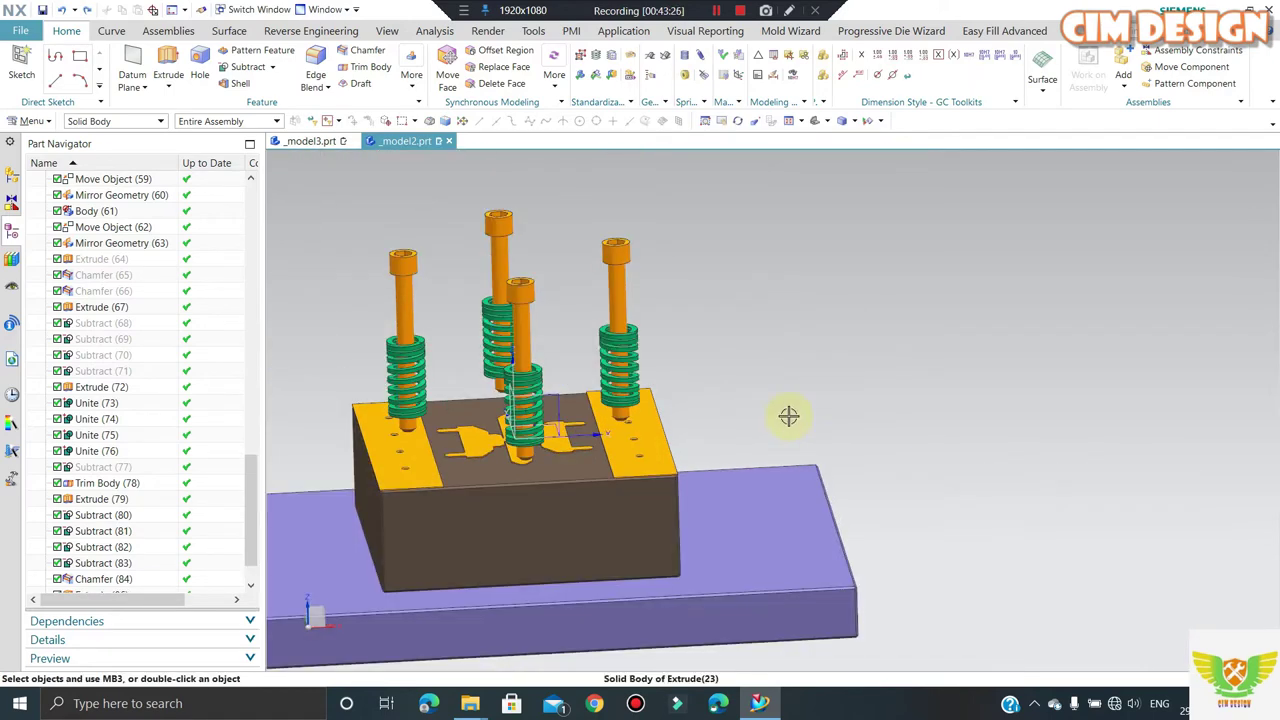
scroll(600, 490, down, 1)
- Hide the red block with Ctrl+B, restore the brown die block, and look down into the pocket
click(600, 490)
key(ctrl+b)
scroll(608, 430, up, 3)
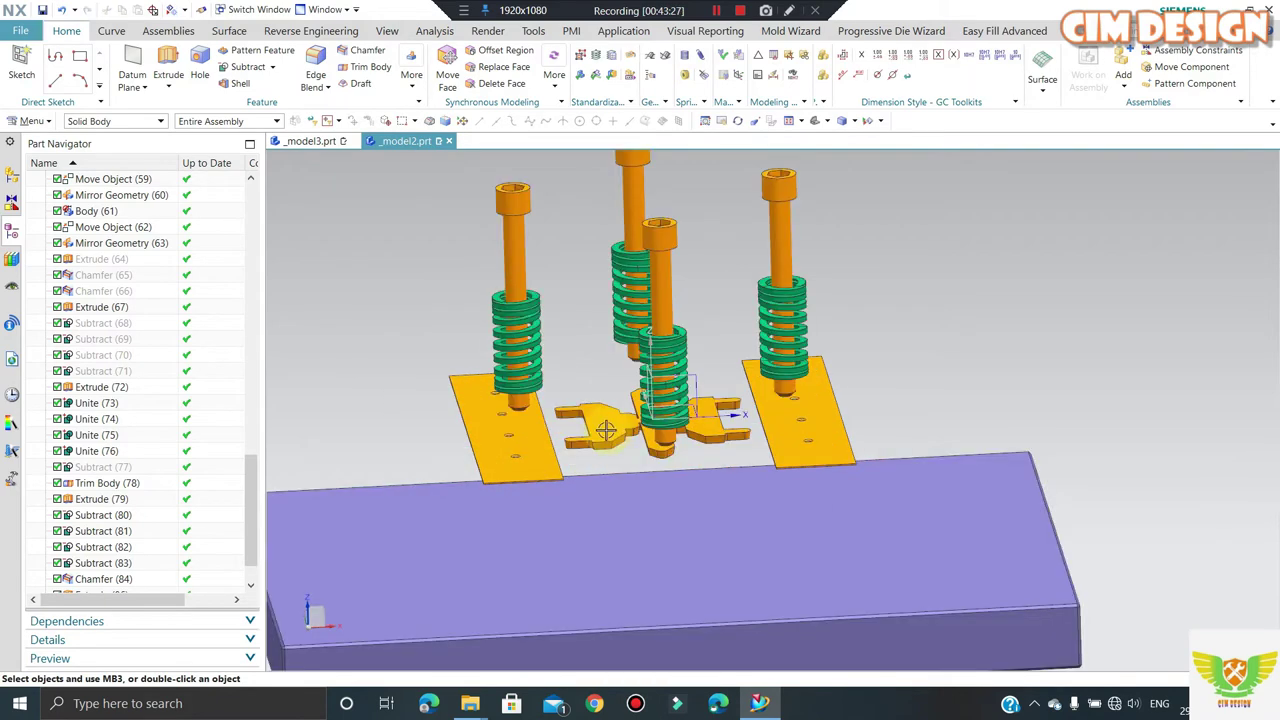
key(ctrl+z)
scroll(609, 420, up, 2)
mouse_move(603, 466)
middle_down()
mouse_move(594, 529)
mouse_move(599, 388)
mouse_move(614, 371)
mouse_move(591, 323)
mouse_move(676, 338)
middle_up()
scroll(676, 338, up, 2)
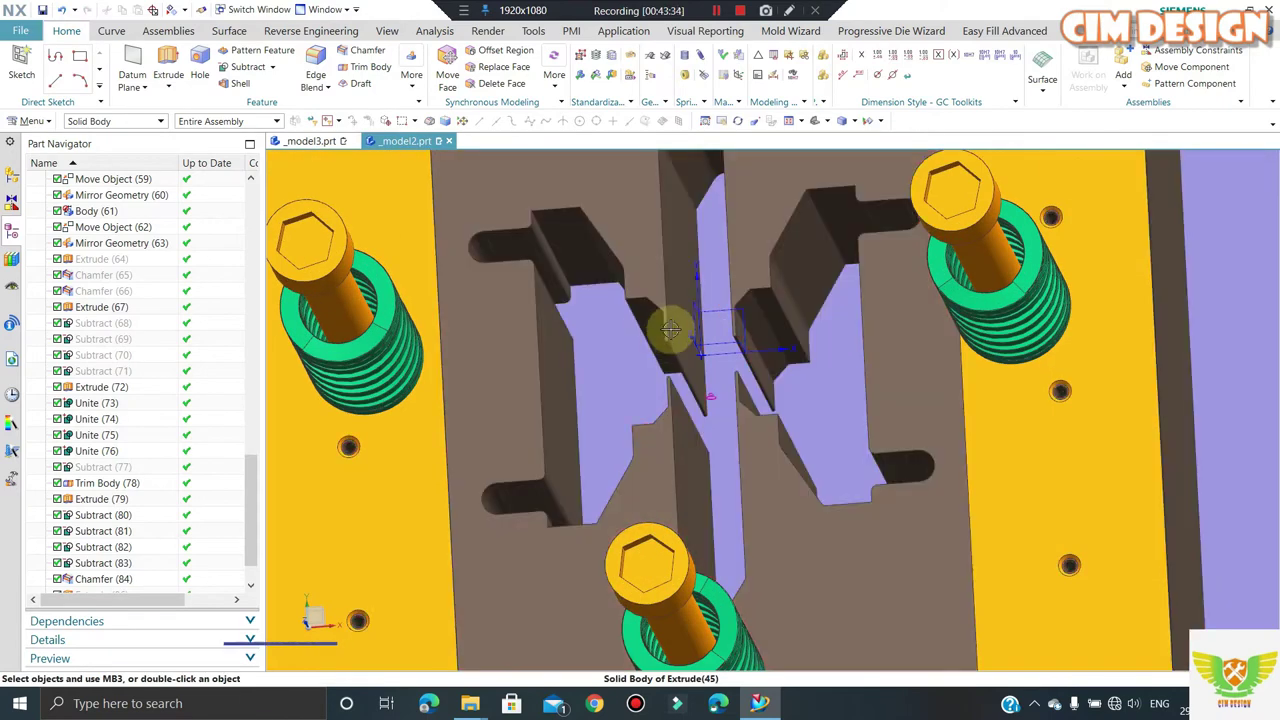
scroll(120, 548, down, 1)
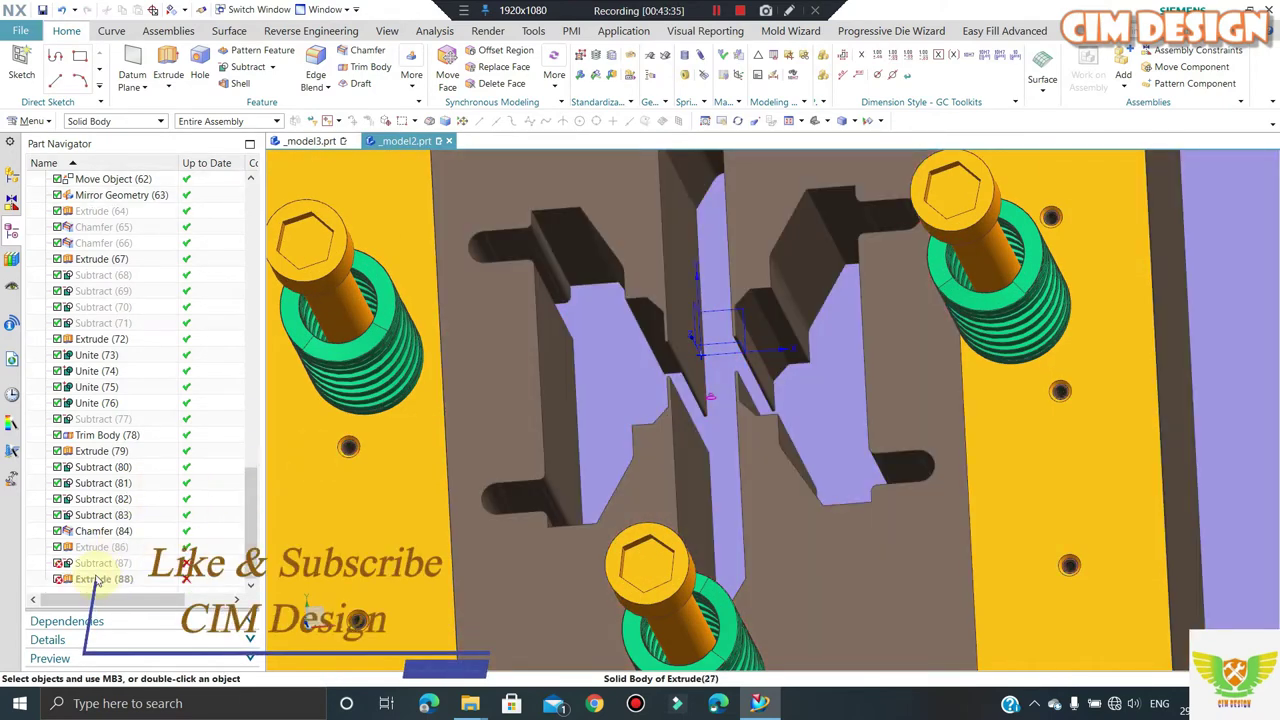
- Set Extrude (86)'s draft angle back to -10° and confirm
double_click(90, 548)
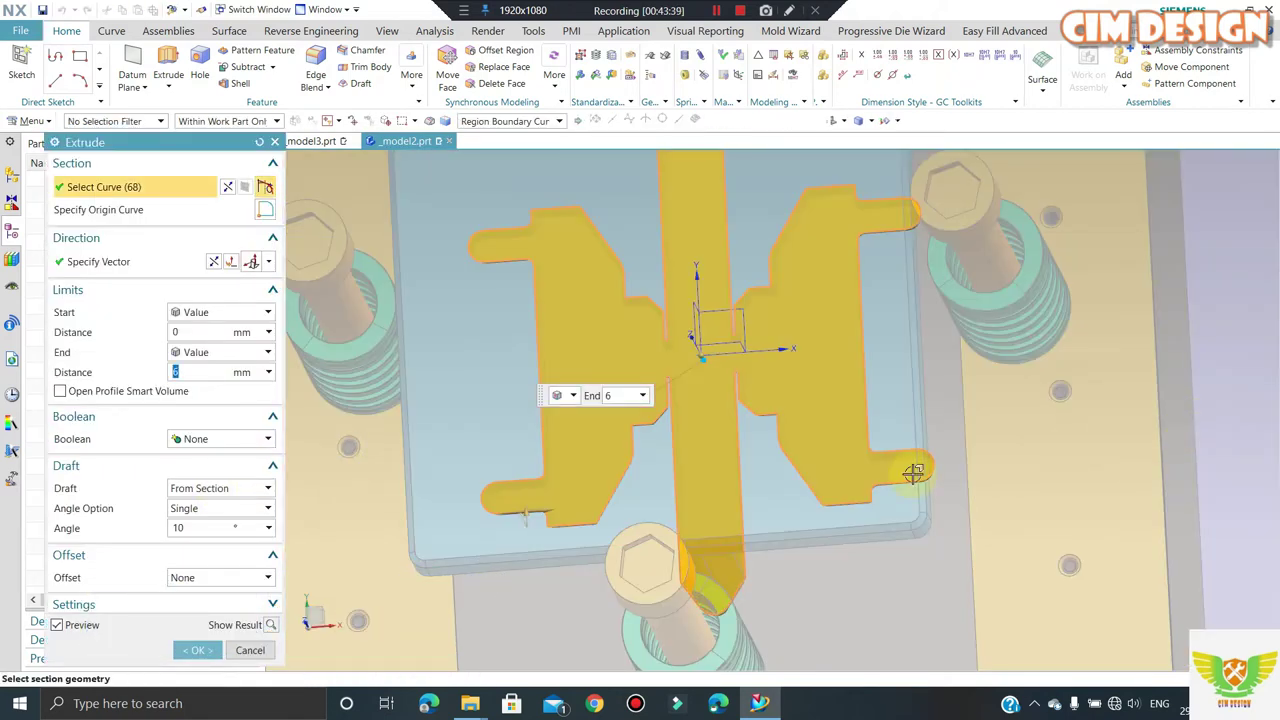
scroll(538, 534, up, 3)
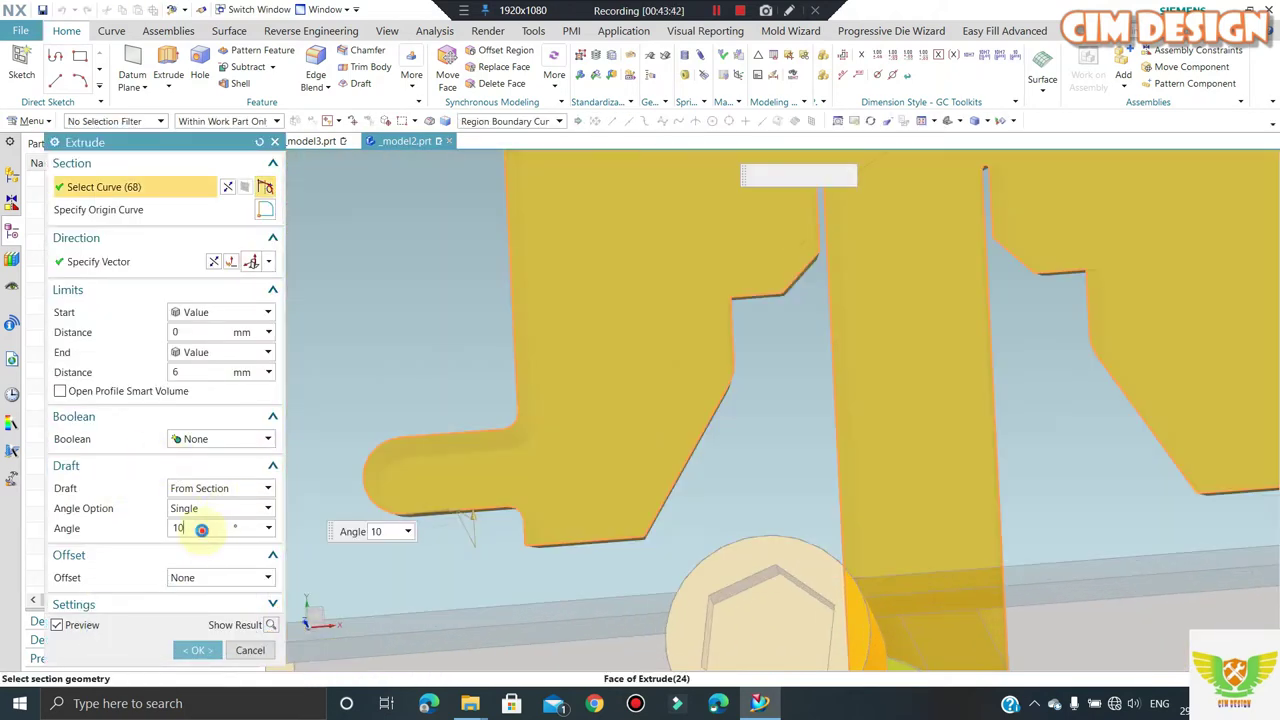
click(215, 528)
text(-10)
key(Return)
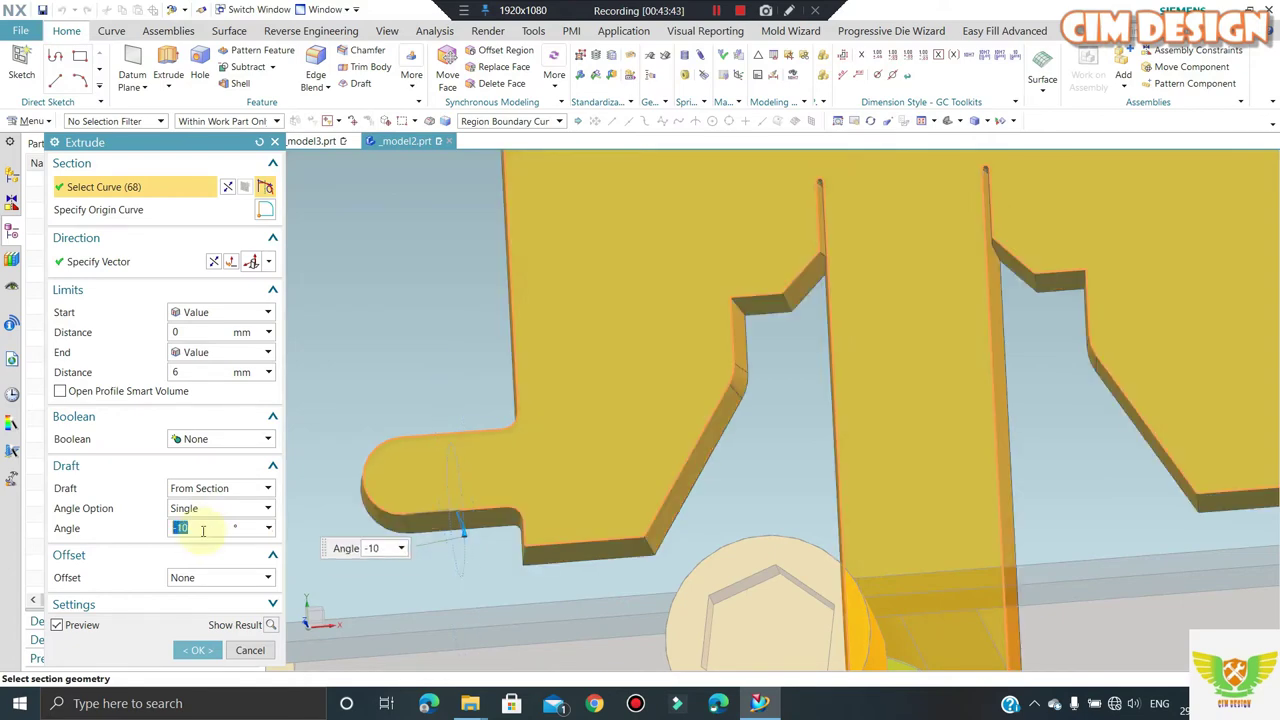
click(199, 651)
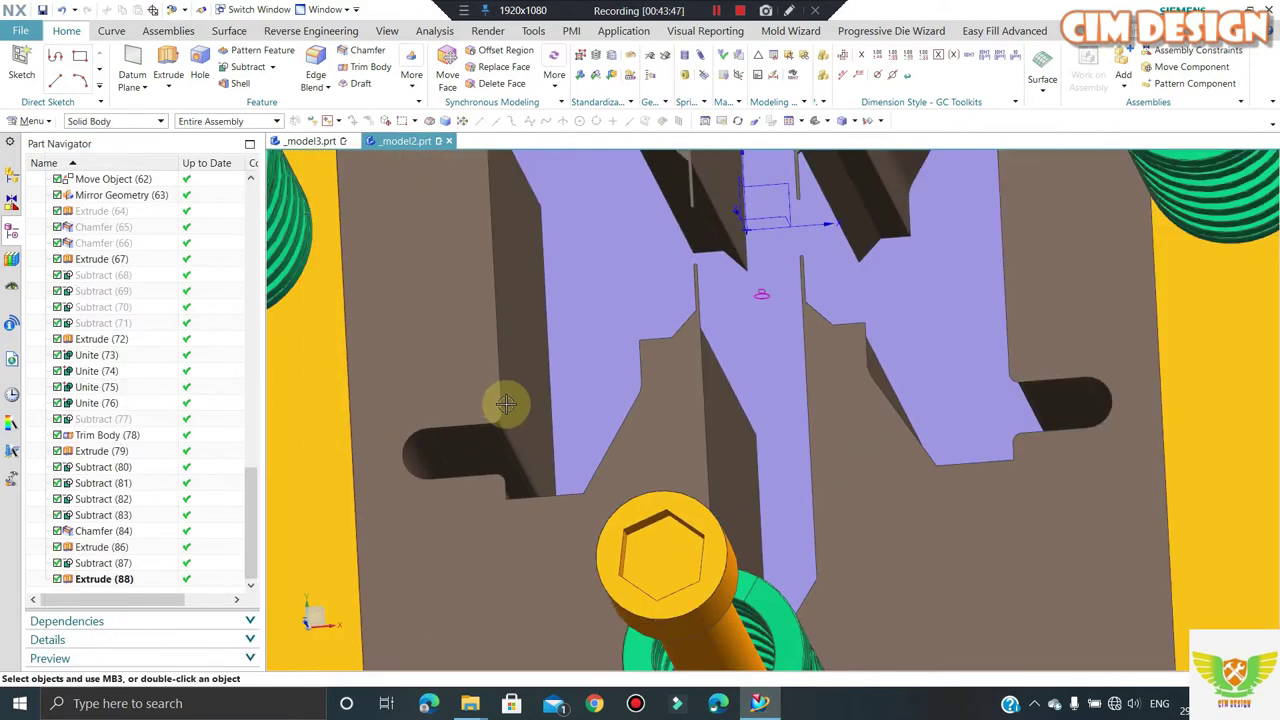
- Orbit to an isometric view and select Extrude (86) through Extrude (88)
scroll(506, 403, down, 5)
middle_drag(528, 403, 531, 400)
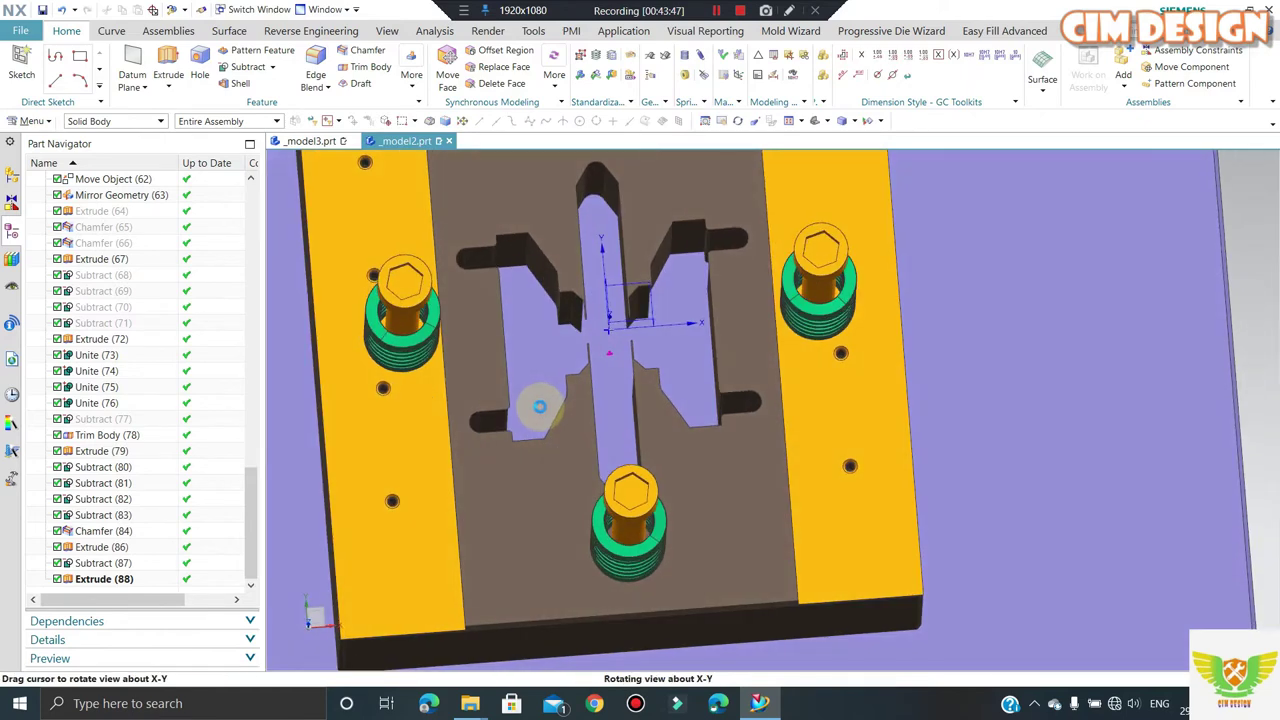
scroll(914, 374, down, 3)
middle_drag(790, 397, 806, 340)
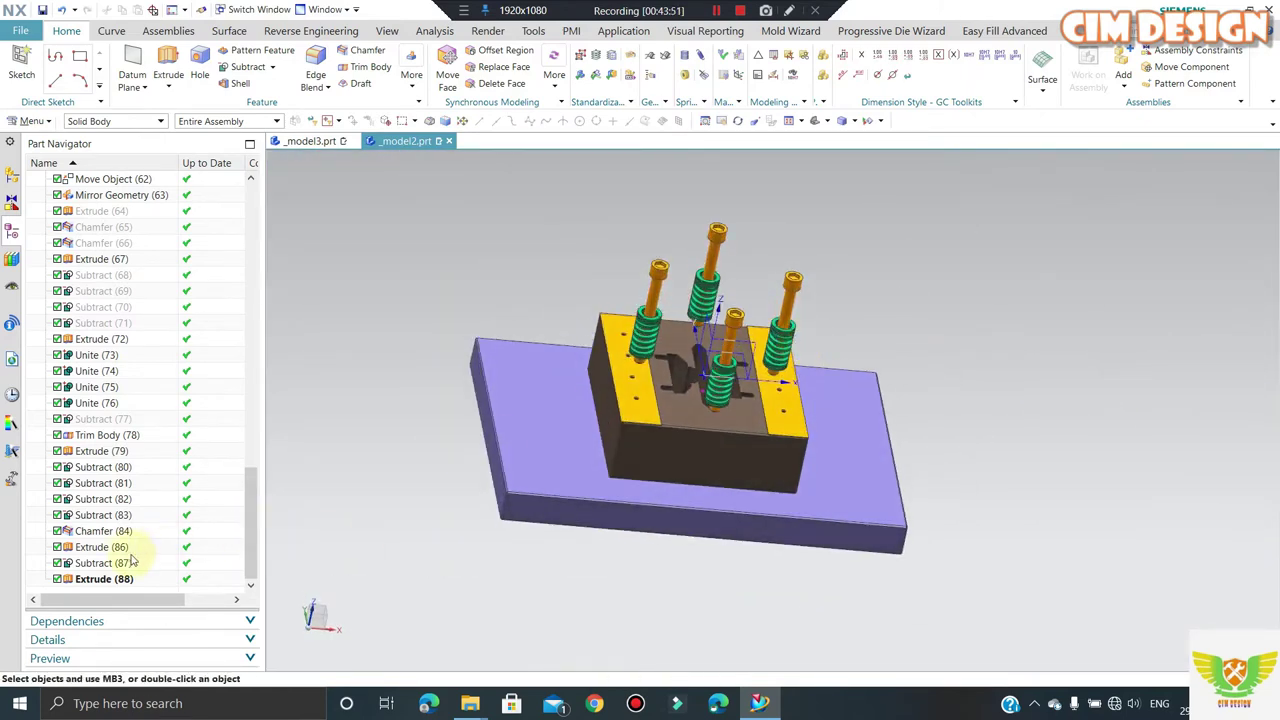
click(116, 547)
ctrl+click(104, 580)
- Delete the selected features 86 to 88
right_click(104, 580)
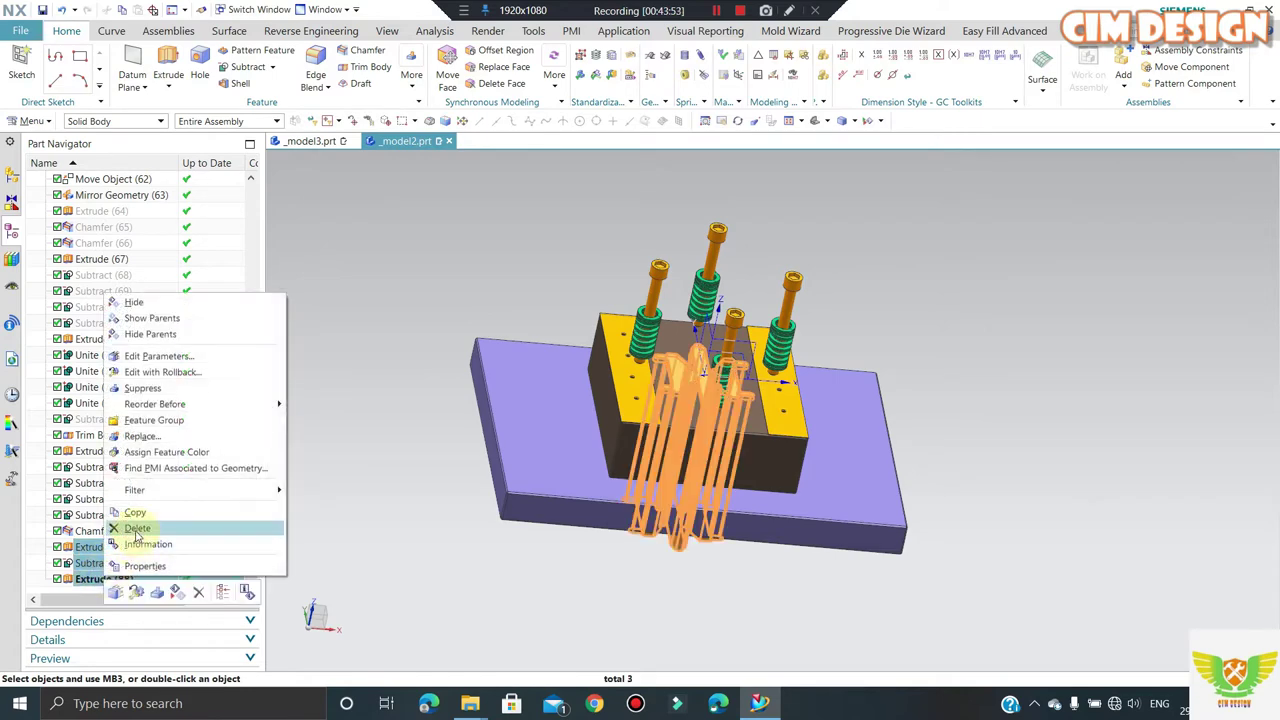
click(130, 528)
scroll(677, 378, down, 2)
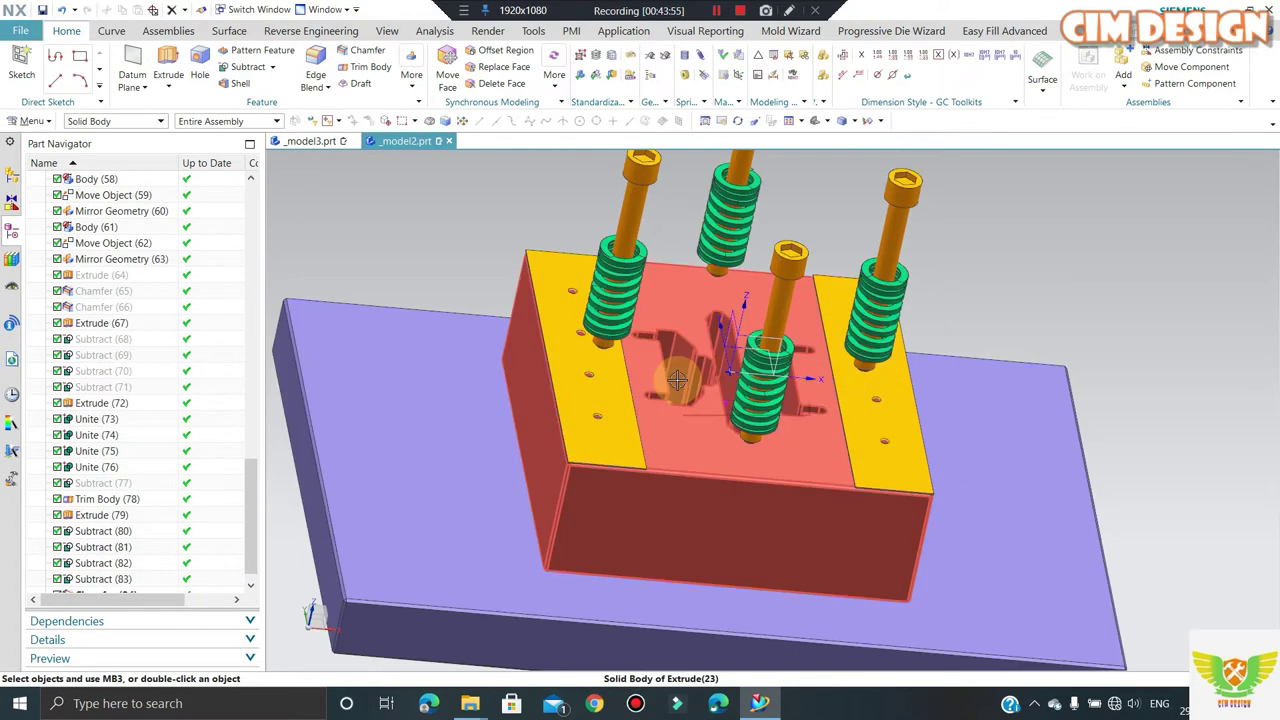
- Show all hidden die bodies with Ctrl+Shift+K, fit the view, and look under the upper die
key(ctrl+shift+k)
scroll(830, 410, up, 3)
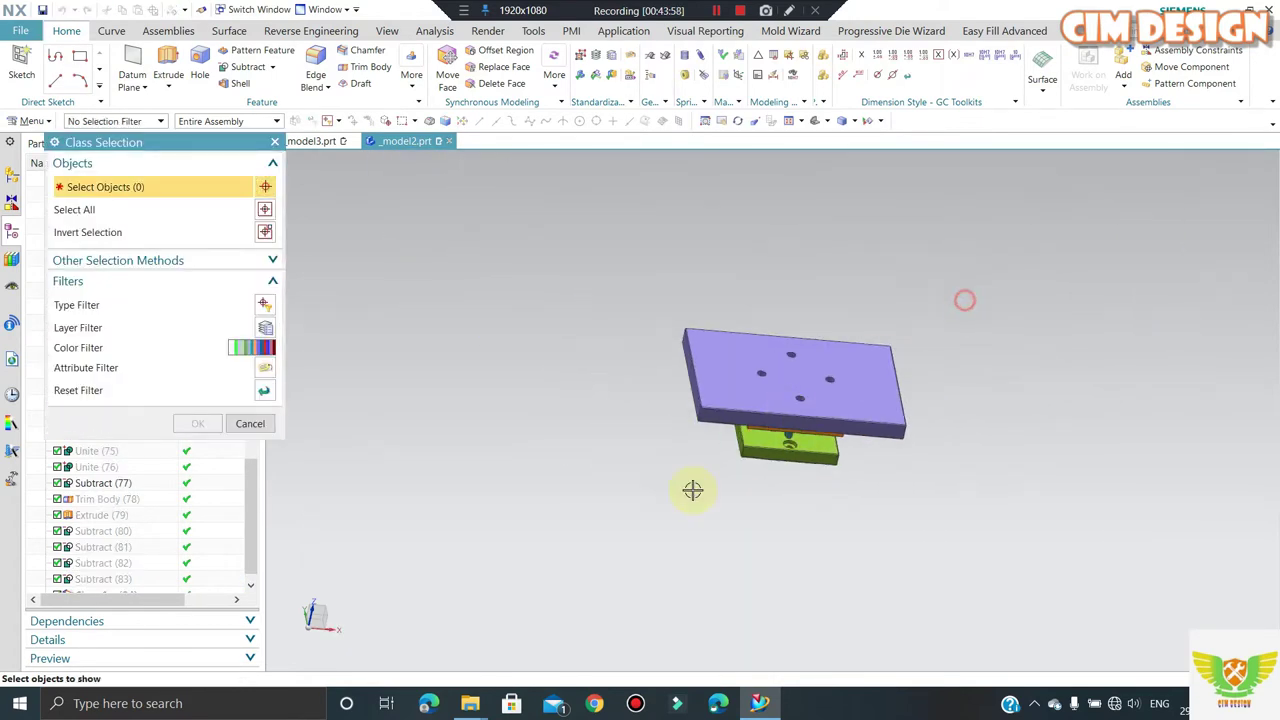
drag(693, 490, 612, 543)
middle_click(580, 548)
key(ctrl+f)
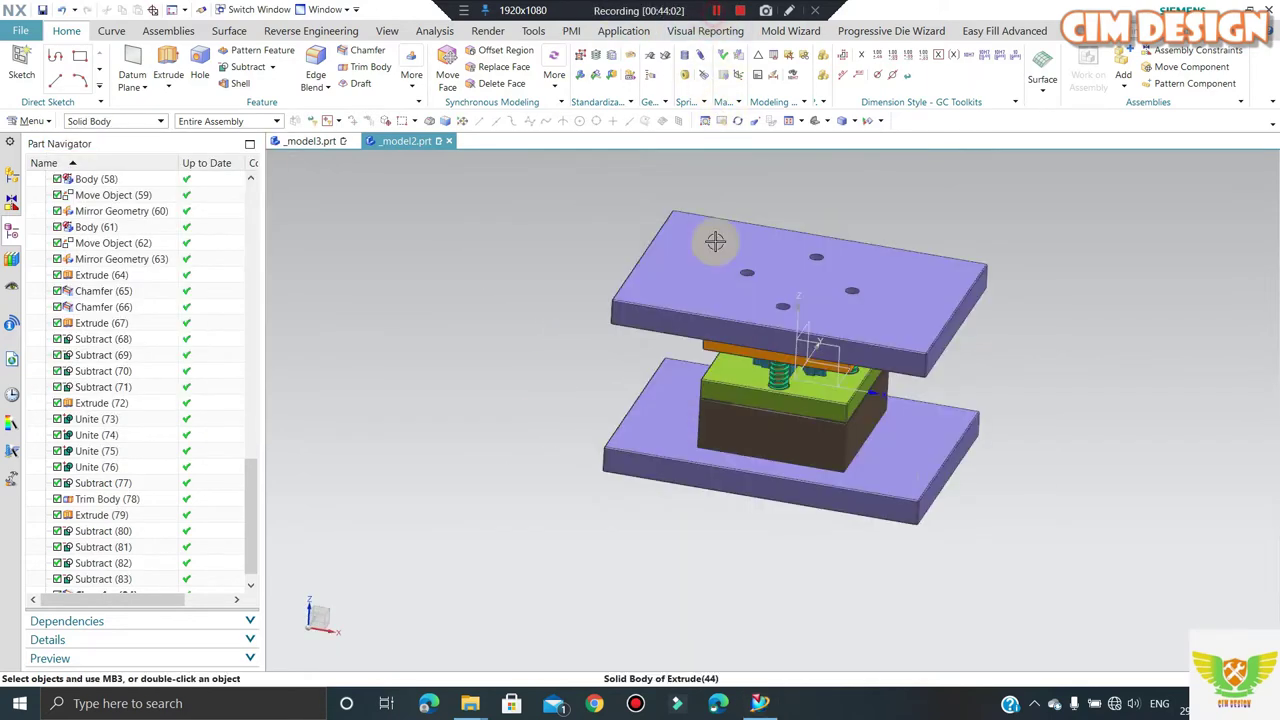
scroll(806, 443, down, 3)
mouse_move(806, 443)
middle_down()
mouse_move(731, 471)
mouse_move(731, 447)
middle_up()
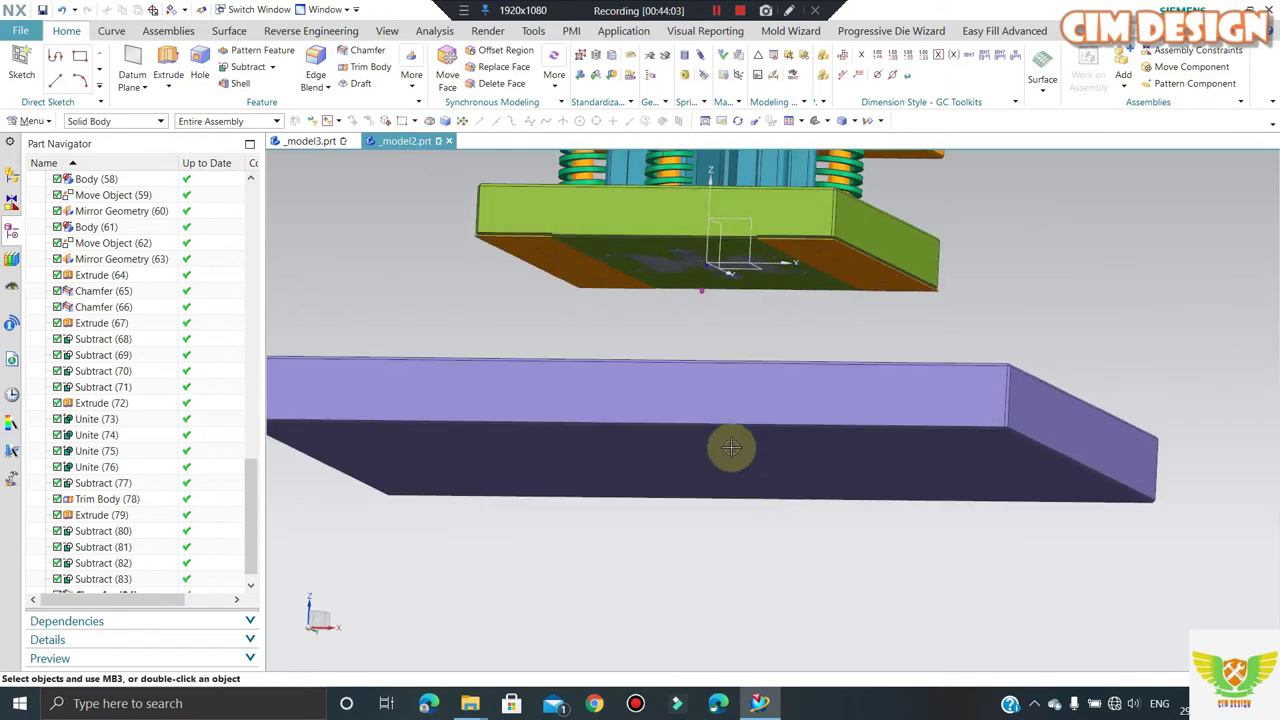
scroll(677, 241, down, 2)
scroll(671, 290, down, 2)
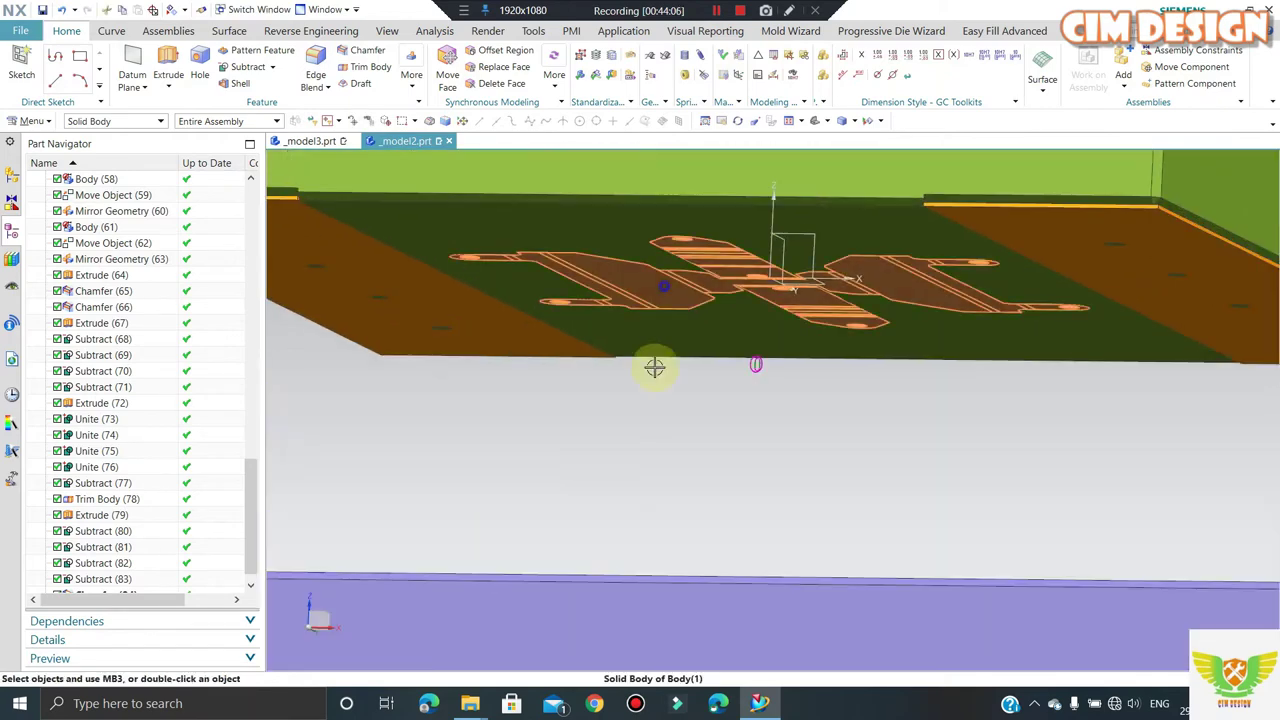
scroll(650, 323, down, 1)
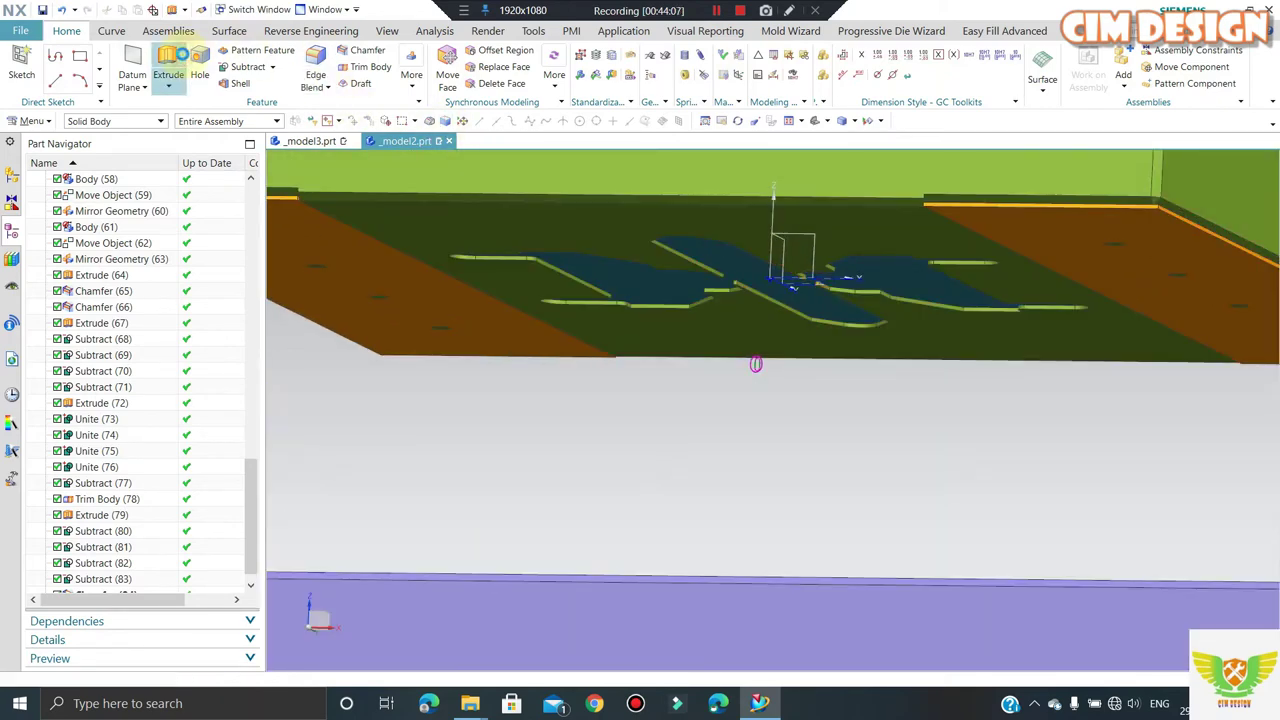
- Extrude the insert outline curves 250 mm, subtracting them from the lower purple plate
click(170, 58)
click(622, 284)
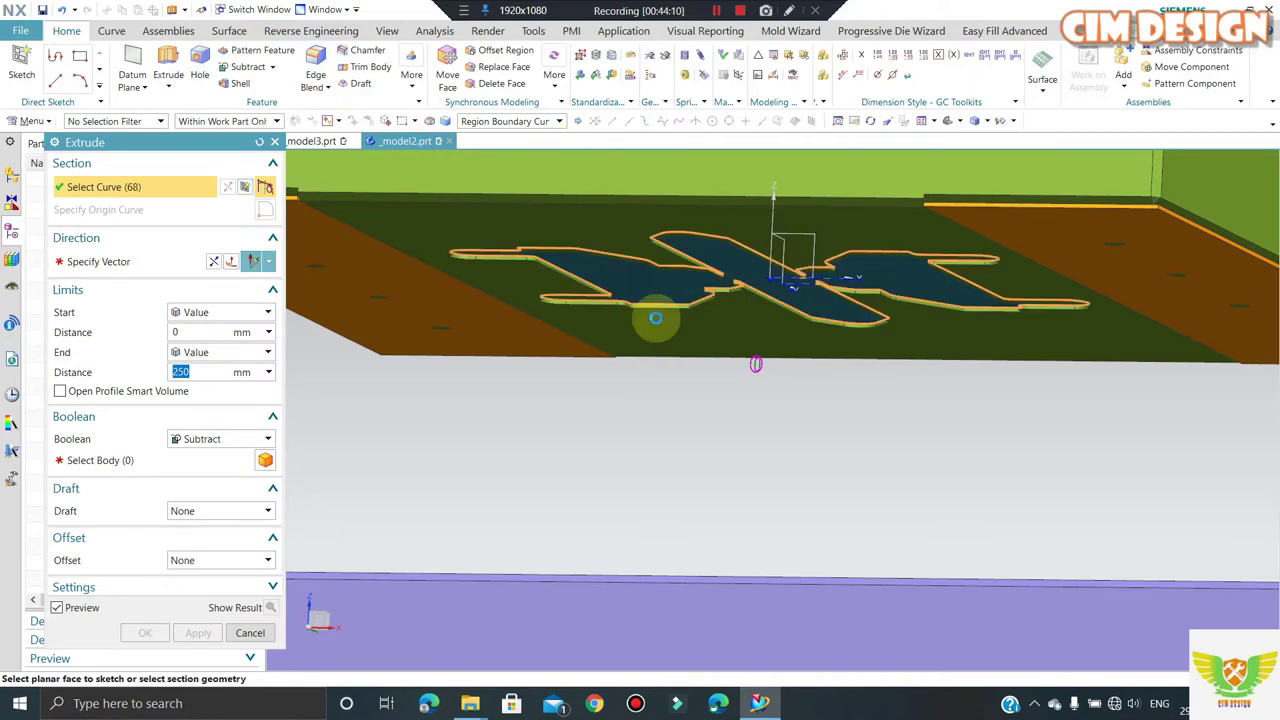
scroll(651, 314, up, 2)
scroll(663, 279, up, 1)
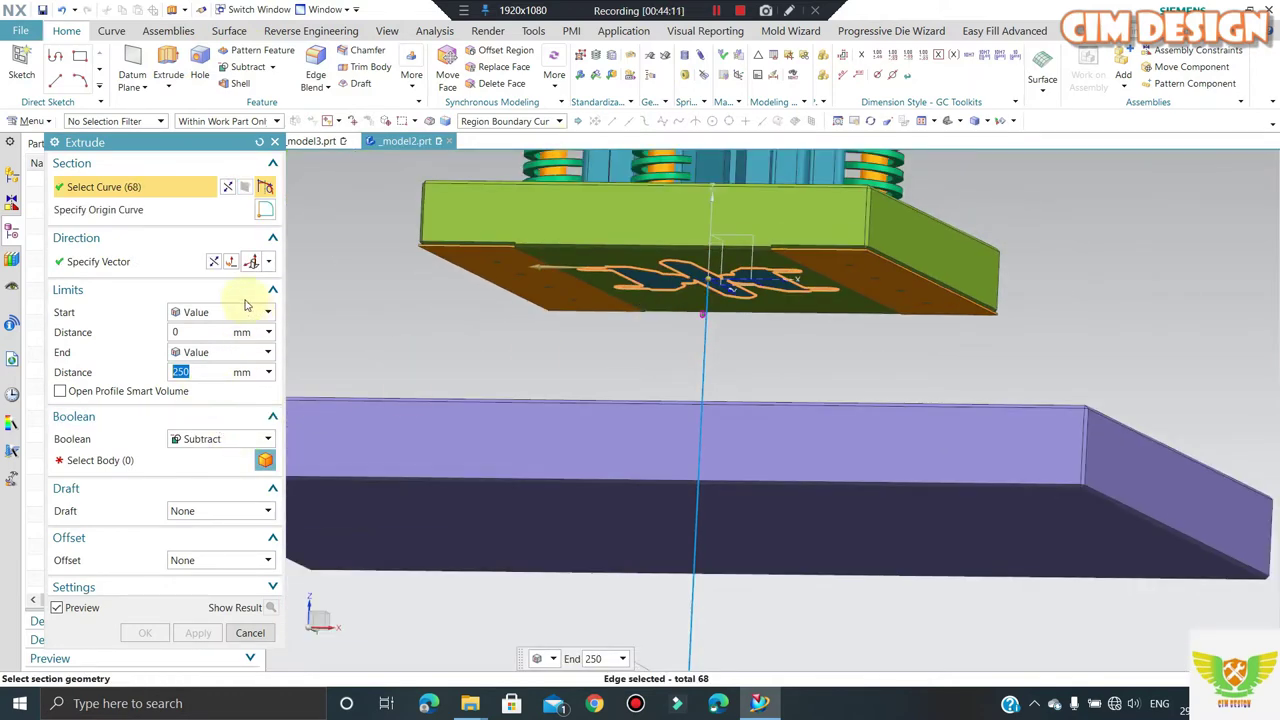
click(451, 553)
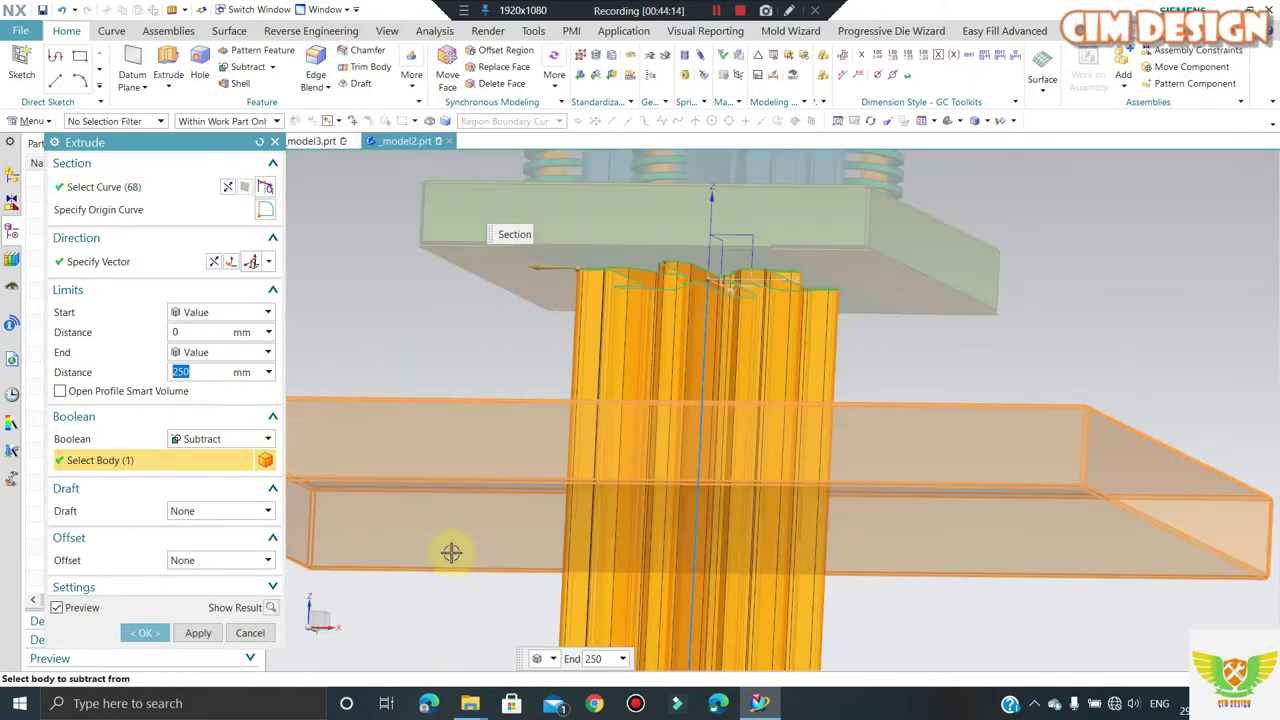
middle_click(596, 415)
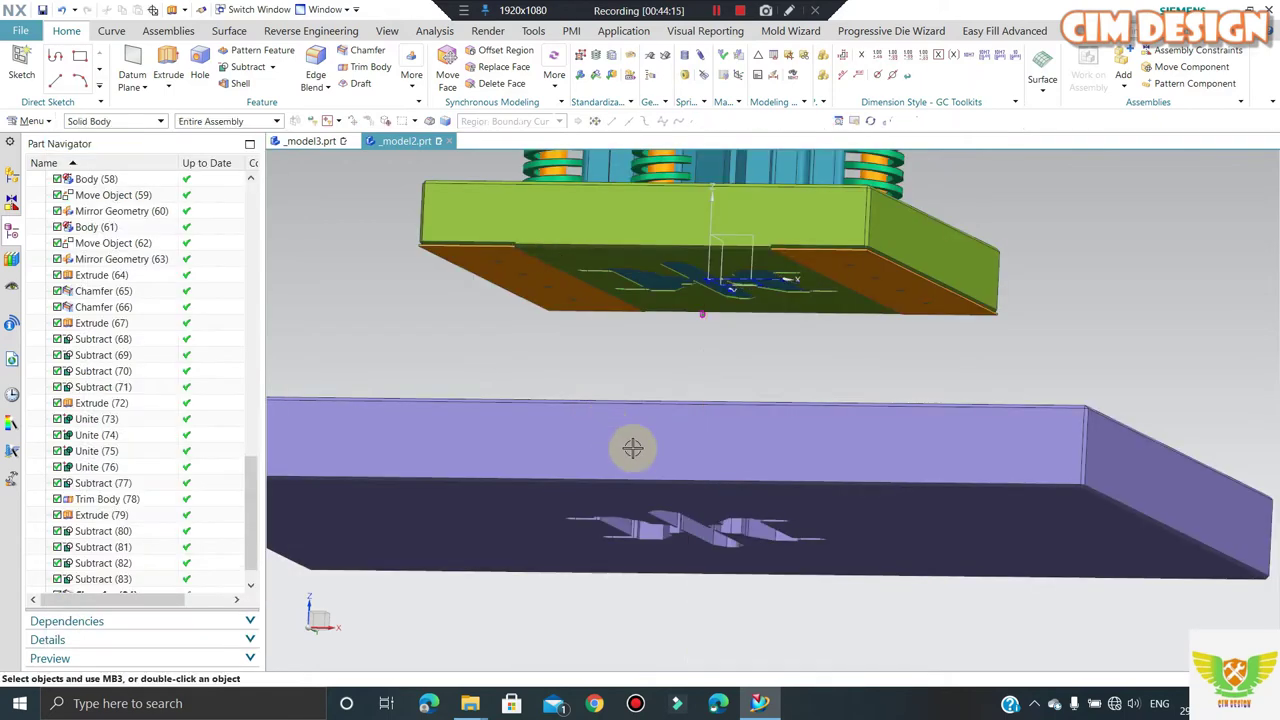
- Check the cut in the plate, then pick the hidden brown die block to show
mouse_move(629, 443)
middle_down()
mouse_move(641, 377)
mouse_move(643, 451)
middle_up()
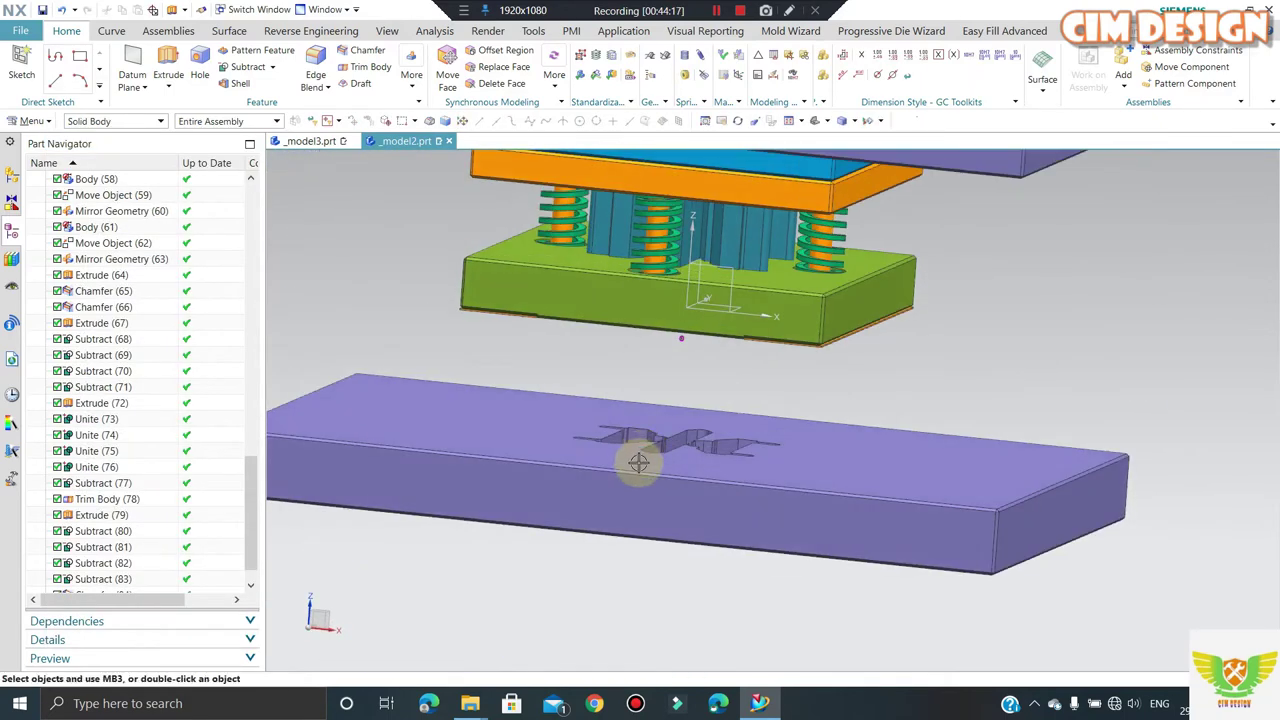
scroll(650, 448, up, 2)
key(ctrl+shift+k)
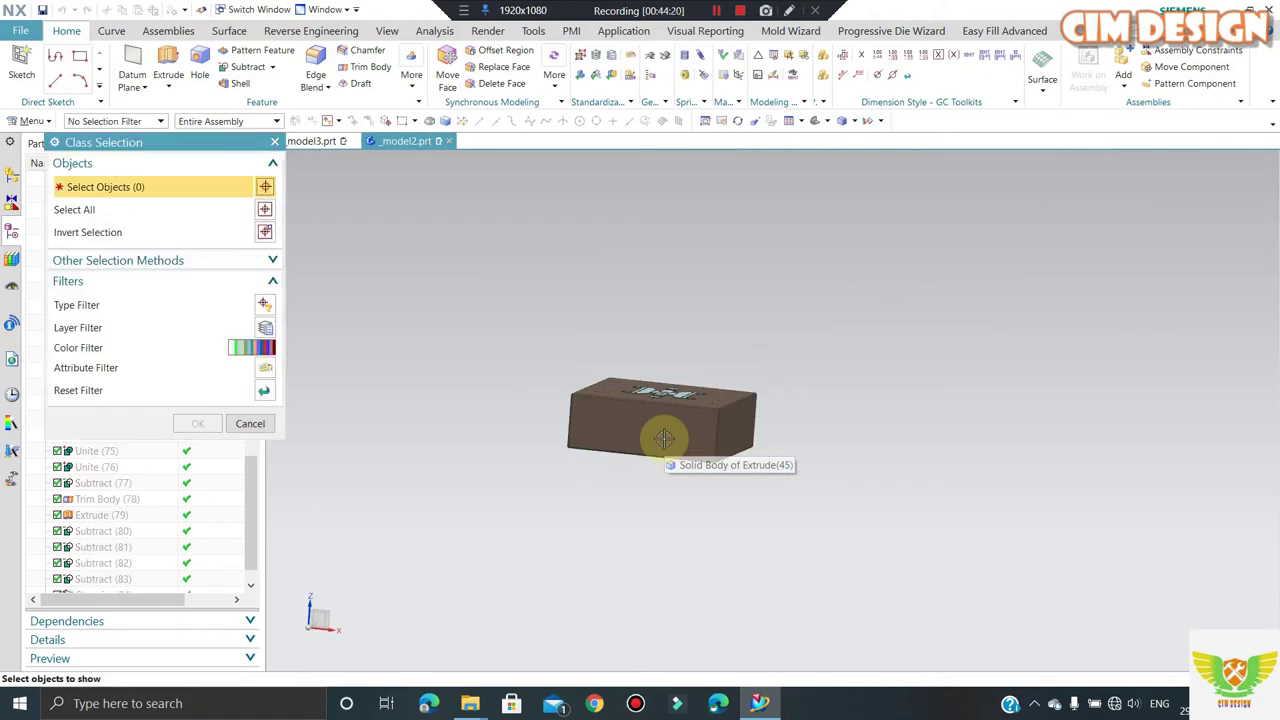
click(698, 431)
- Confirm showing the brown block, then view the reassembled die from front, top and isometric angles
middle_click(443, 571)
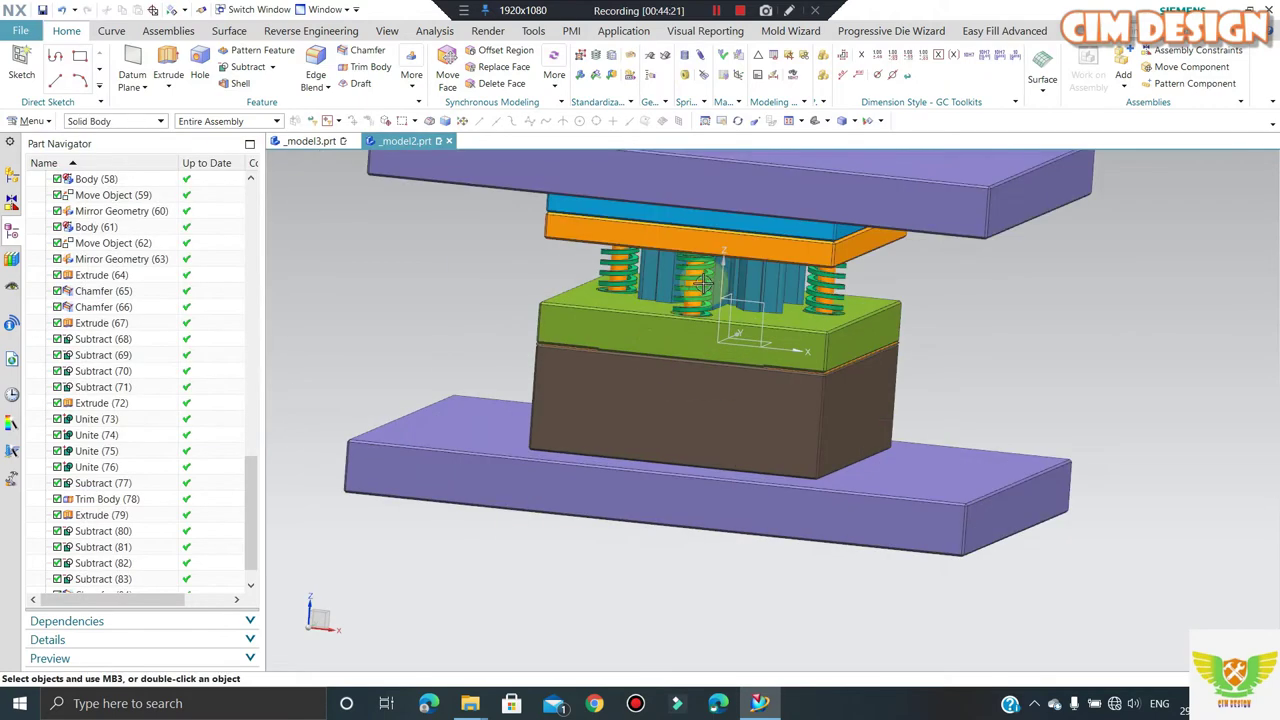
scroll(723, 323, up, 2)
mouse_move(723, 323)
middle_down()
mouse_move(721, 227)
mouse_move(706, 277)
mouse_move(723, 249)
middle_up()
scroll(700, 263, down, 3)
scroll(698, 282, down, 3)
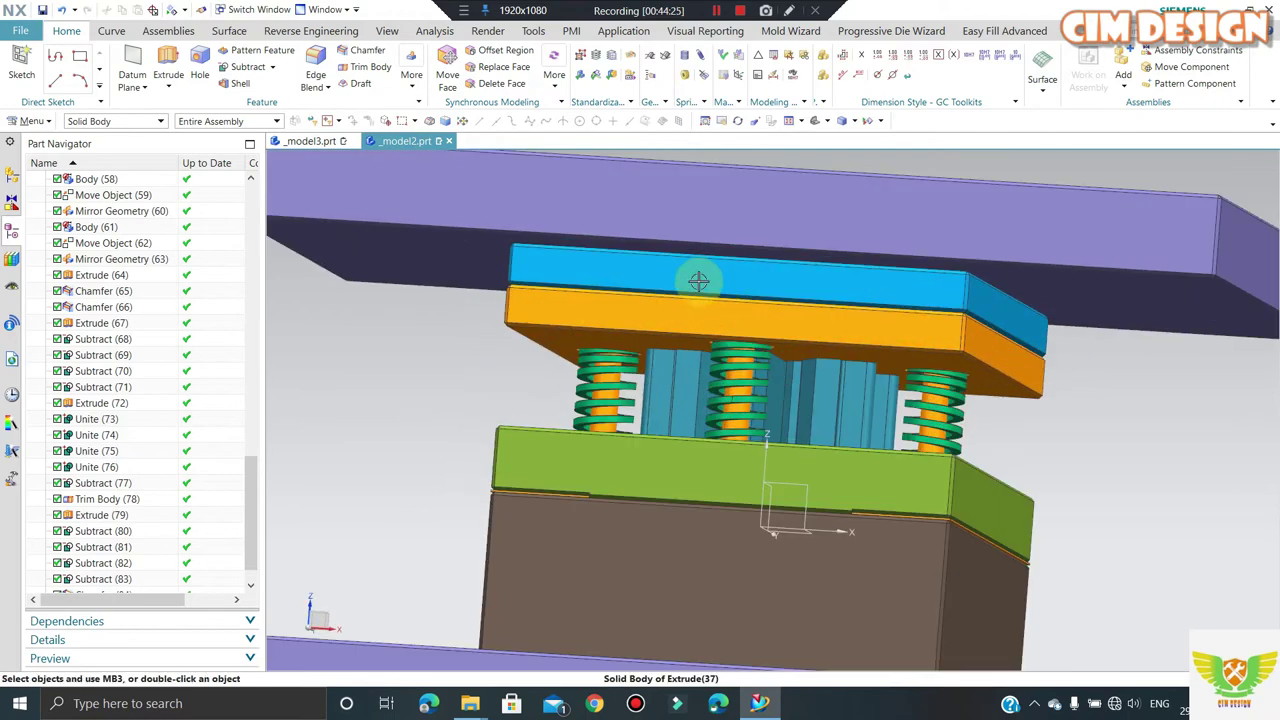
scroll(642, 333, up, 3)
middle_drag(642, 333, 640, 323)
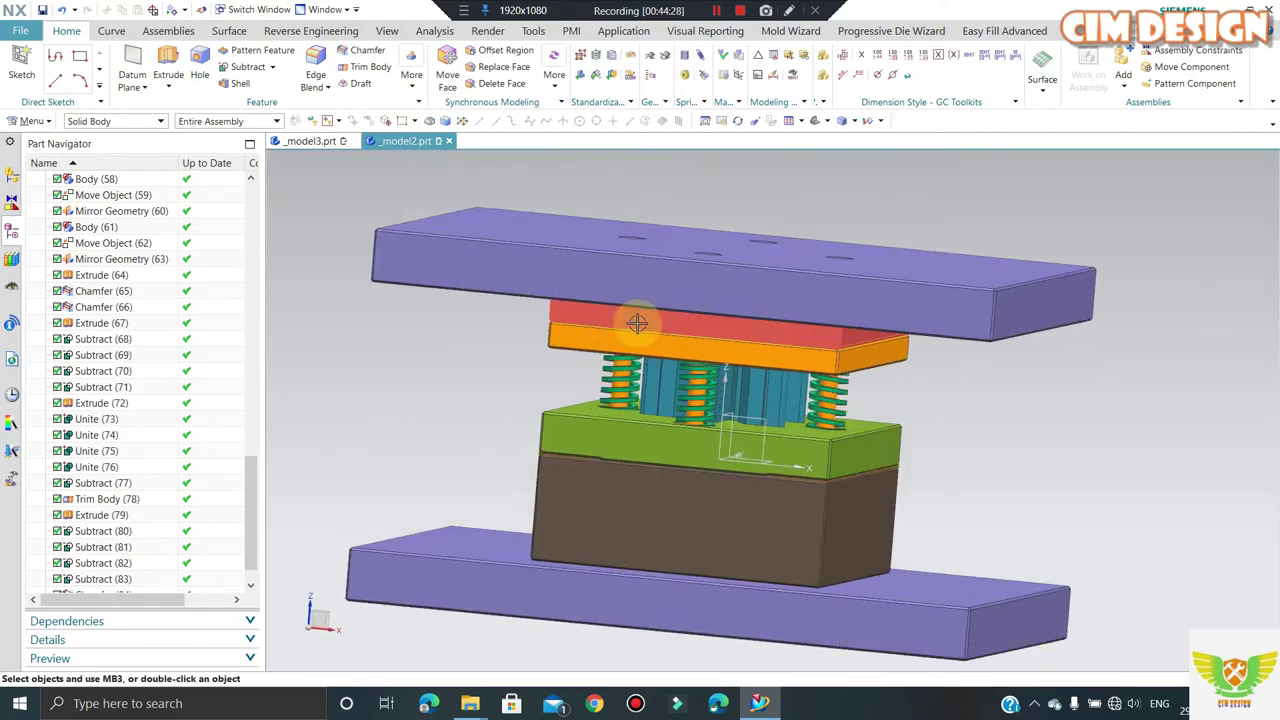
scroll(666, 270, down, 4)
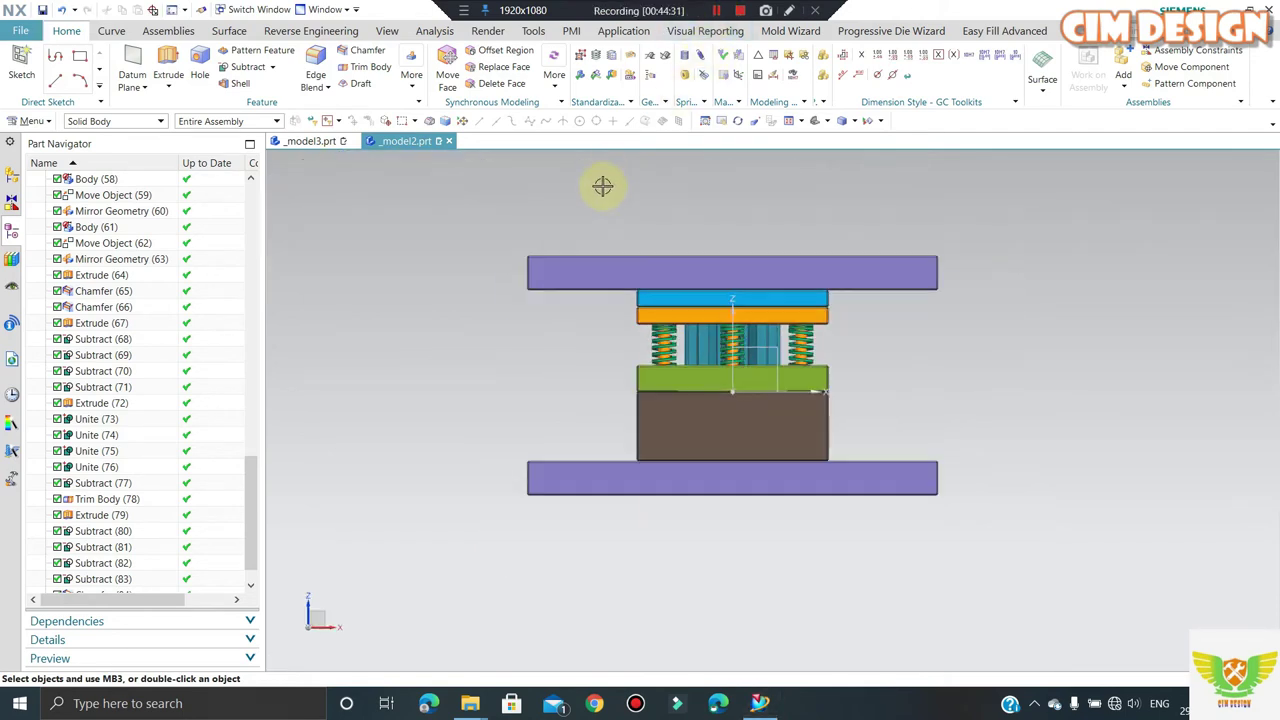
mouse_move(600, 186)
middle_down()
mouse_move(580, 223)
mouse_move(610, 271)
mouse_move(651, 223)
mouse_move(666, 271)
middle_up()
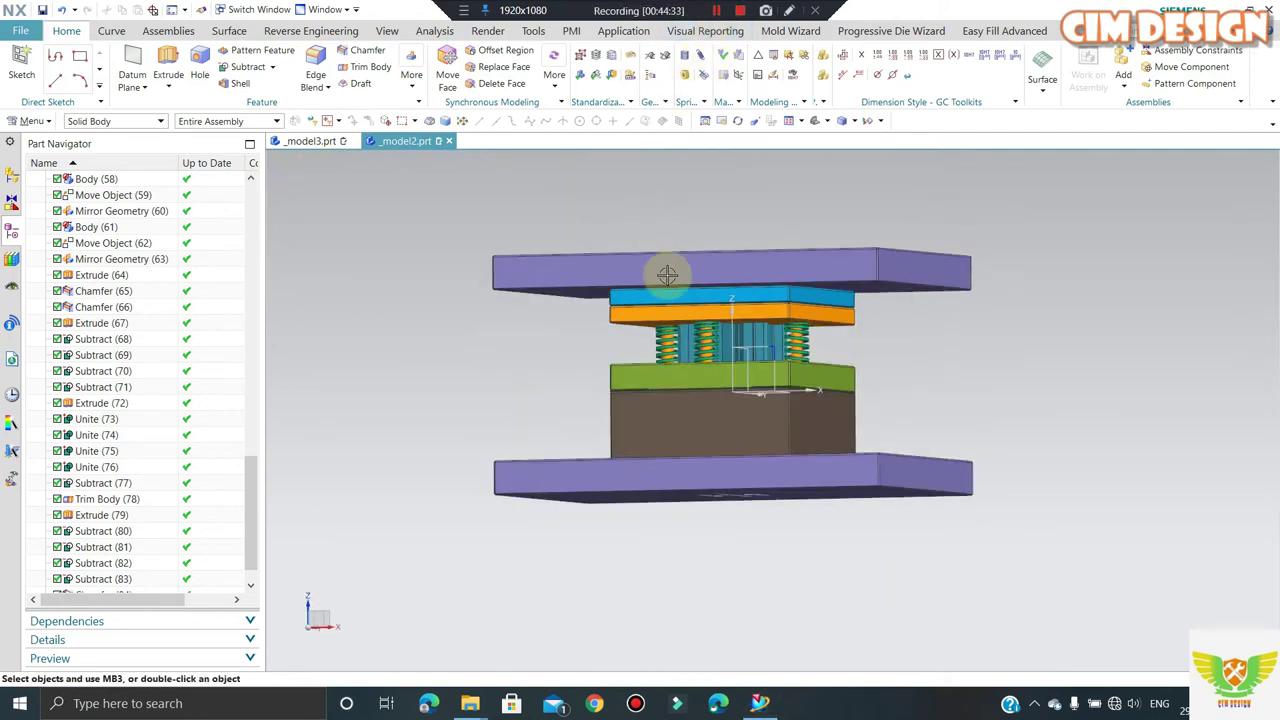
scroll(640, 340, down, 5)
scroll(600, 432, up, 3)
scroll(606, 514, up, 2)
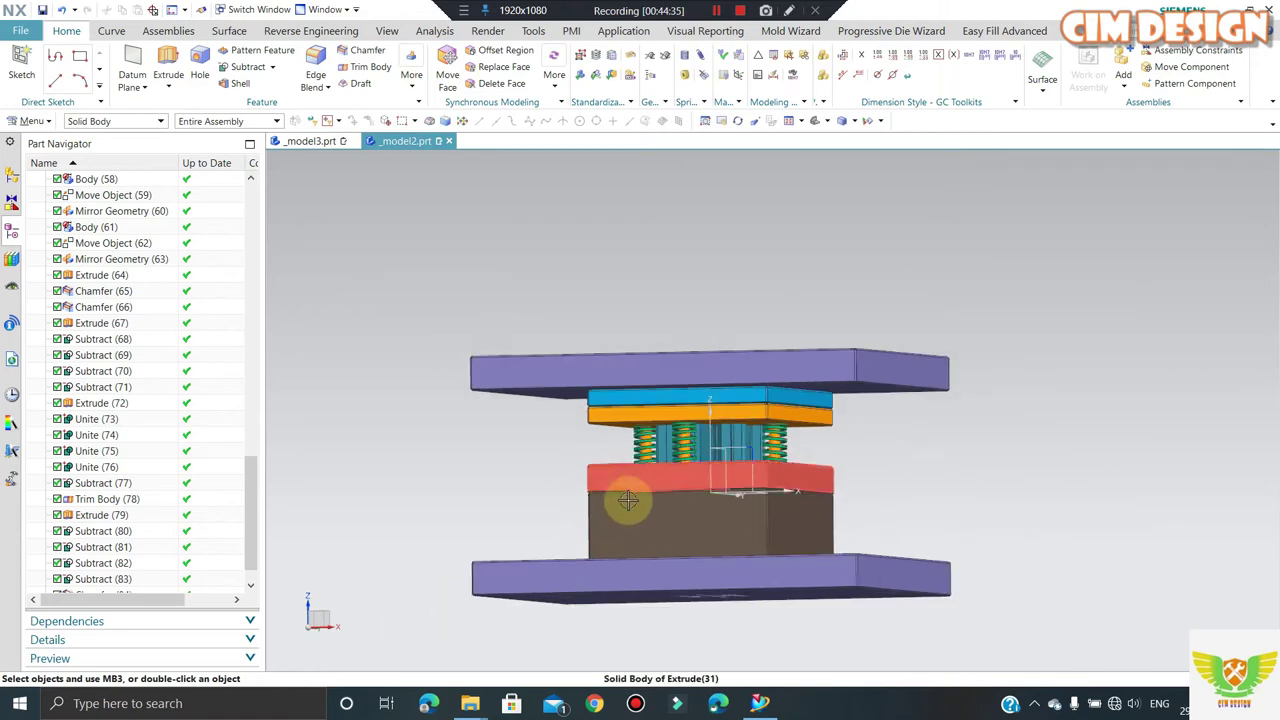
mouse_move(623, 503)
middle_down()
mouse_move(651, 526)
mouse_move(556, 350)
mouse_move(566, 371)
mouse_move(580, 331)
middle_up()
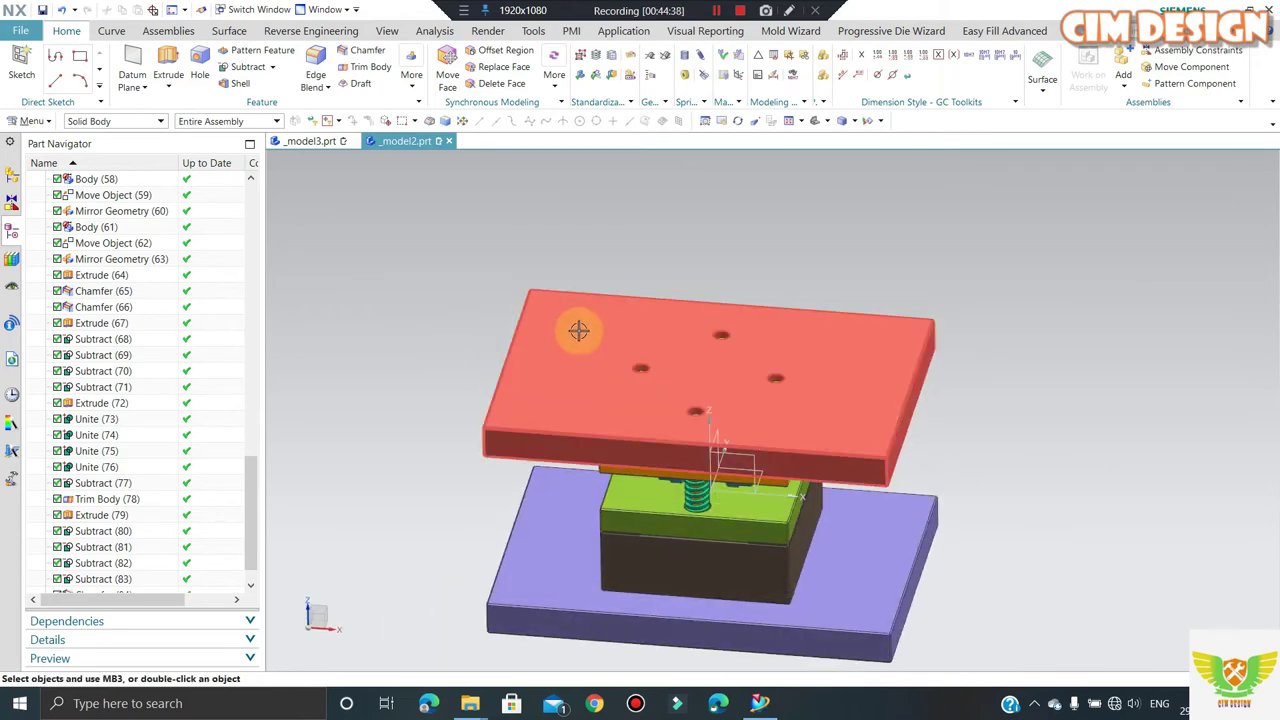
scroll(521, 176, down, 3)
- Chamfer the four hole edges on the top plate symmetrically at 2 mm
click(362, 50)
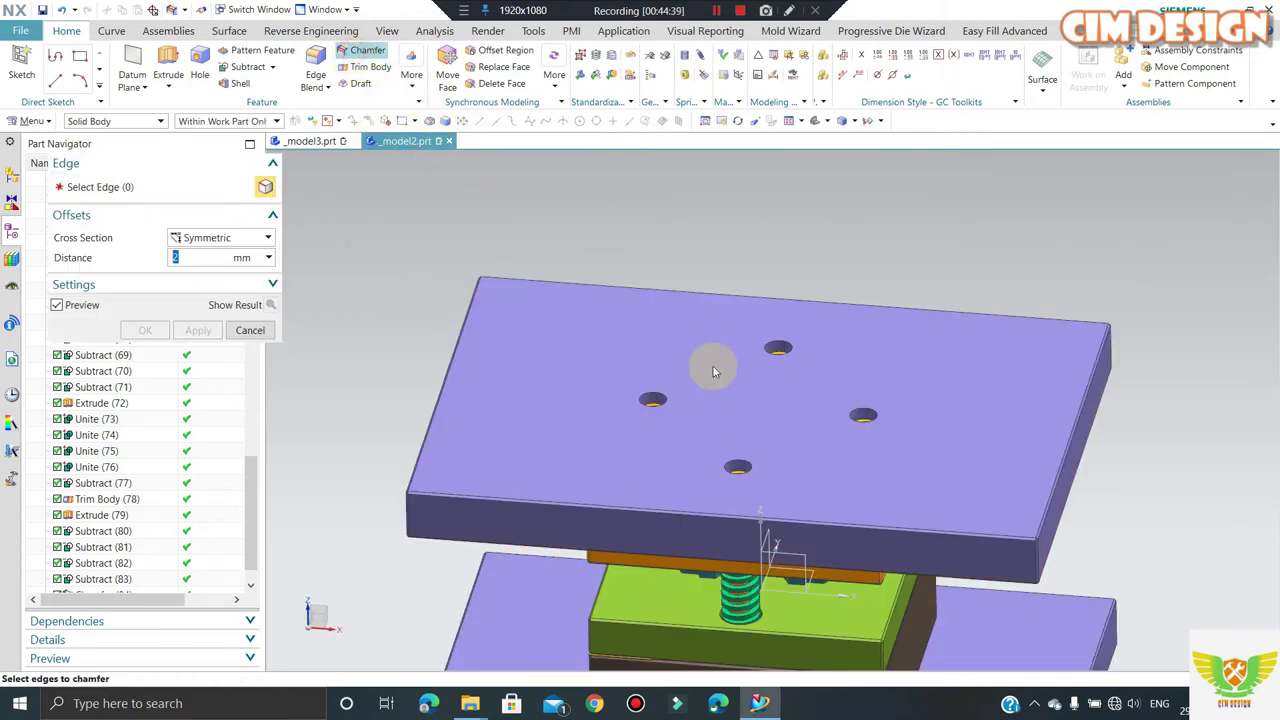
scroll(671, 400, down, 2)
click(648, 395)
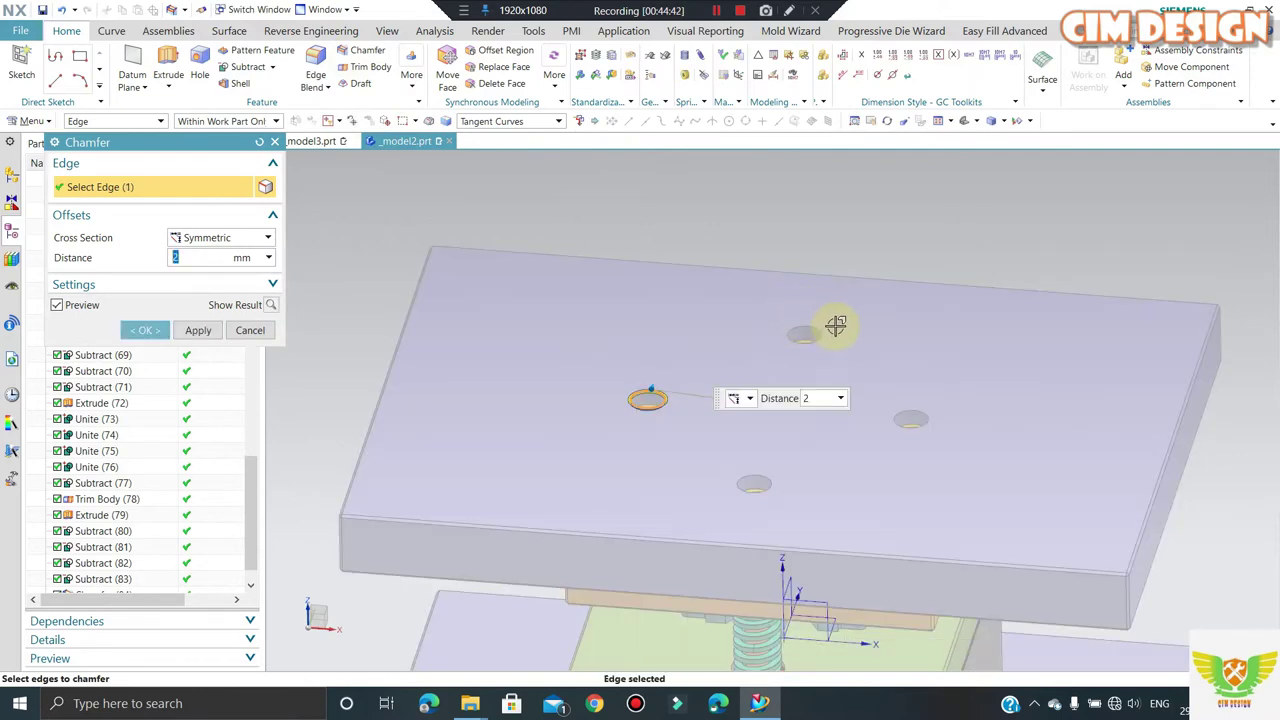
click(775, 482)
middle_click(789, 466)
mouse_move(789, 466)
middle_down()
mouse_move(631, 326)
mouse_move(651, 389)
mouse_move(468, 235)
middle_up()
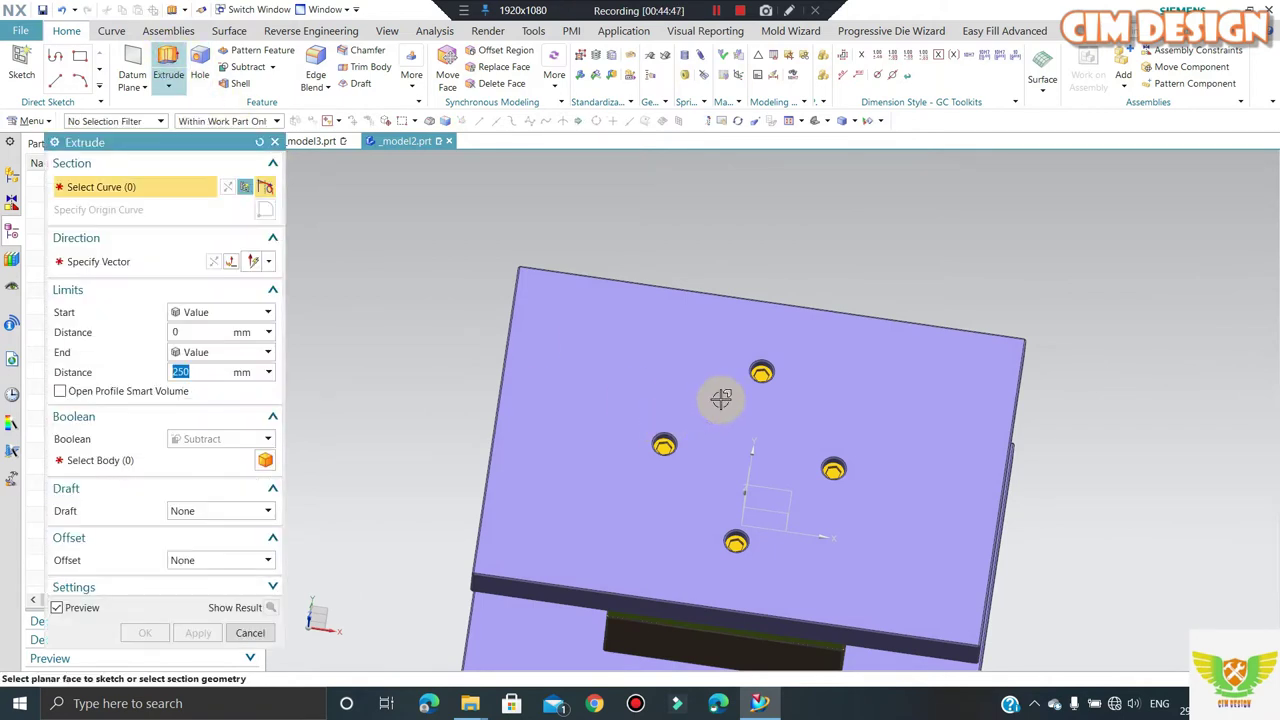
- Cancel the extrude on the plate's top face and turn the view square to the plate
click(688, 406)
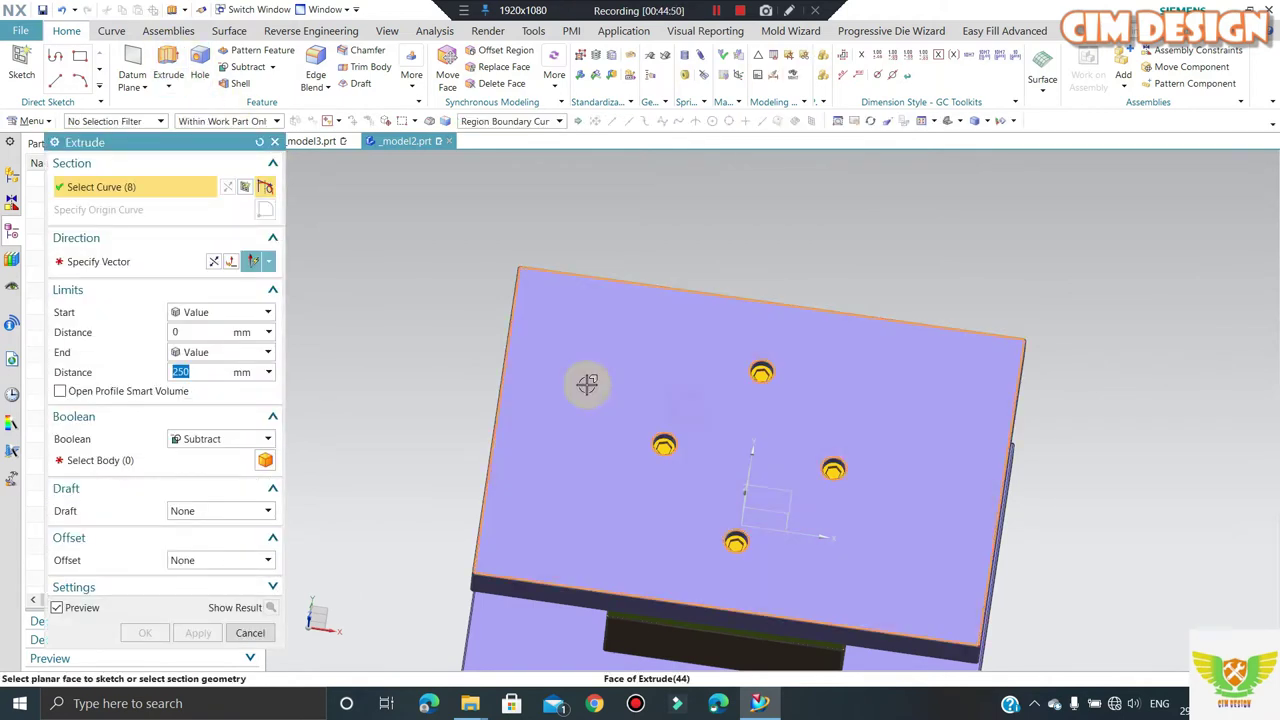
click(250, 636)
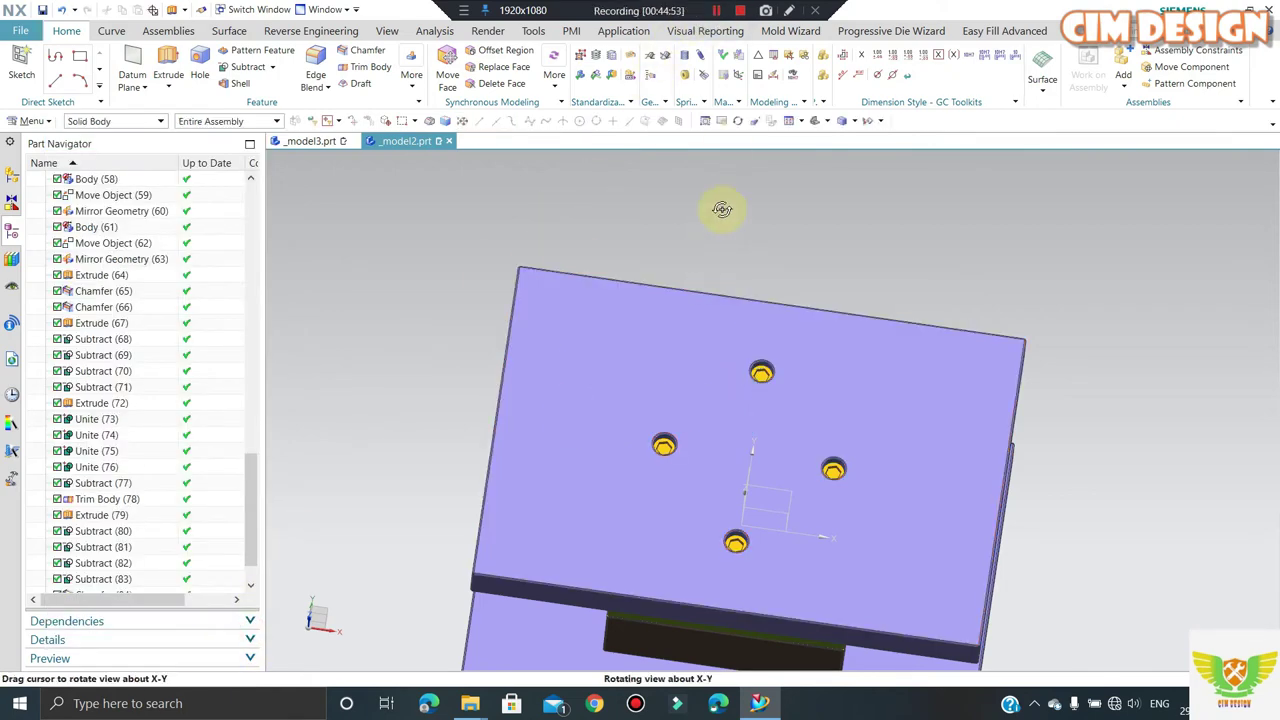
middle_drag(722, 209, 716, 186)
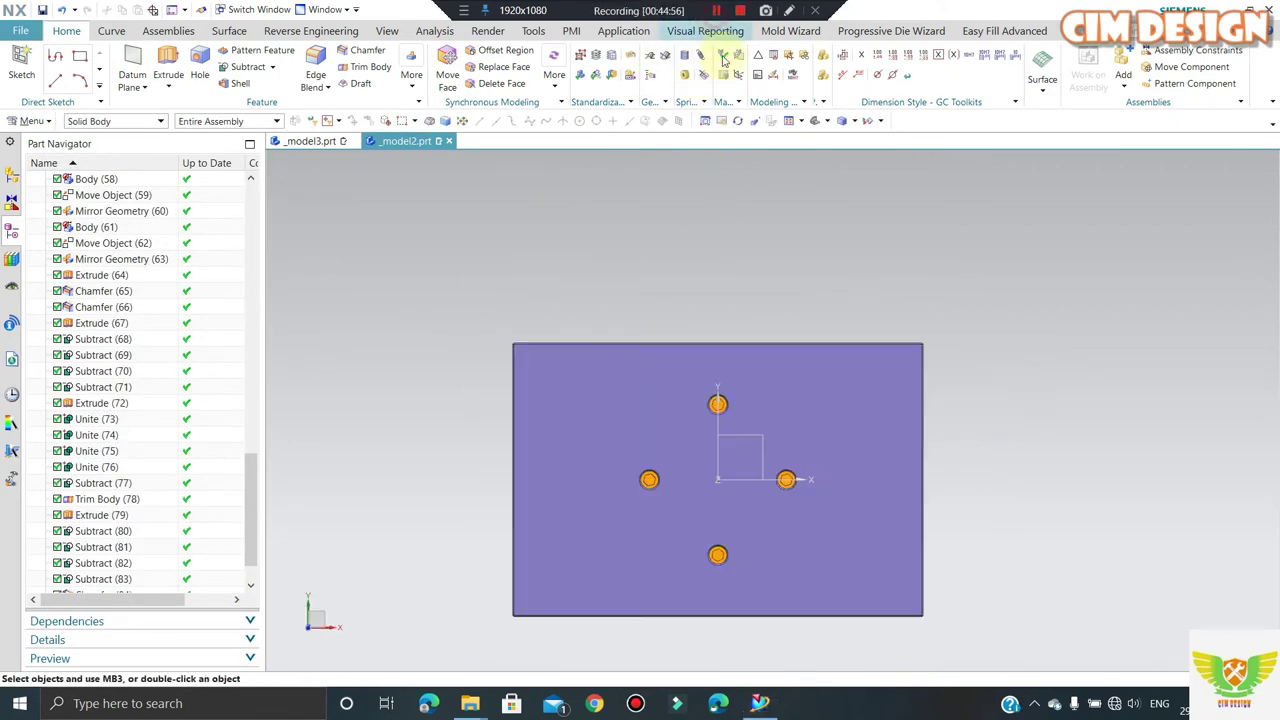
click(864, 126)
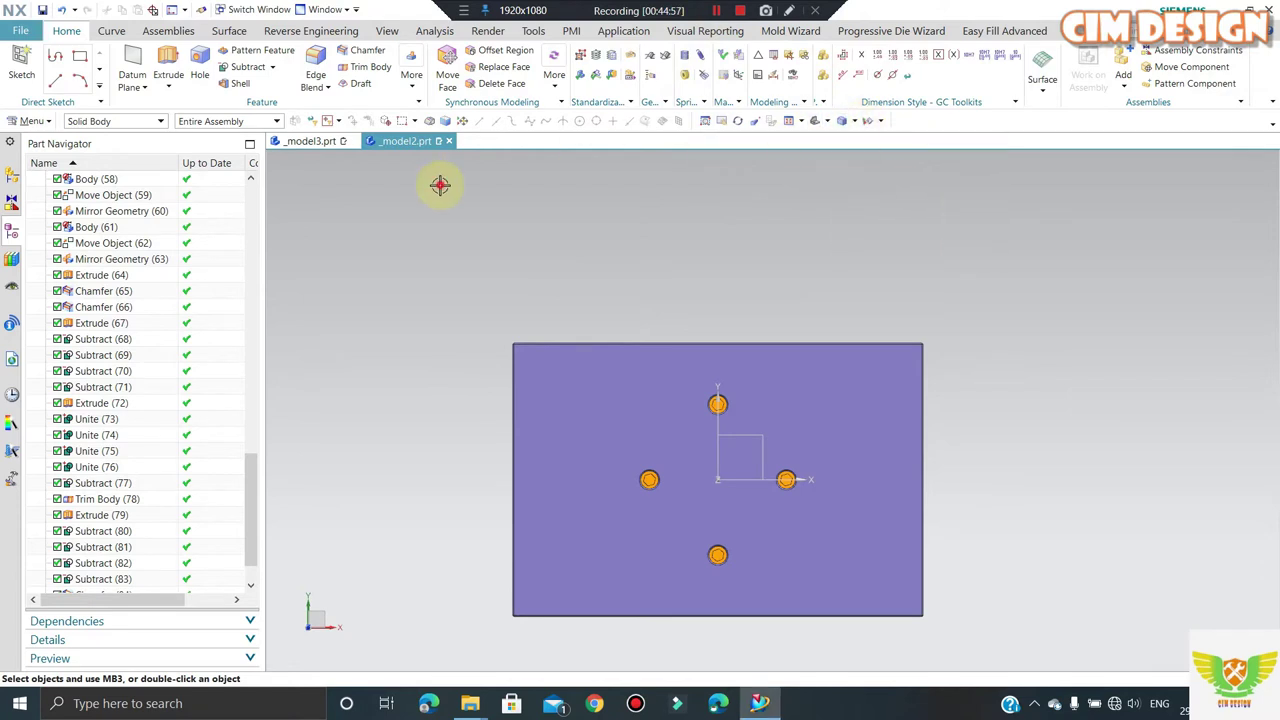
- Start another extrude from the plate curves, switch to Single Curve selection, then abandon it
click(649, 420)
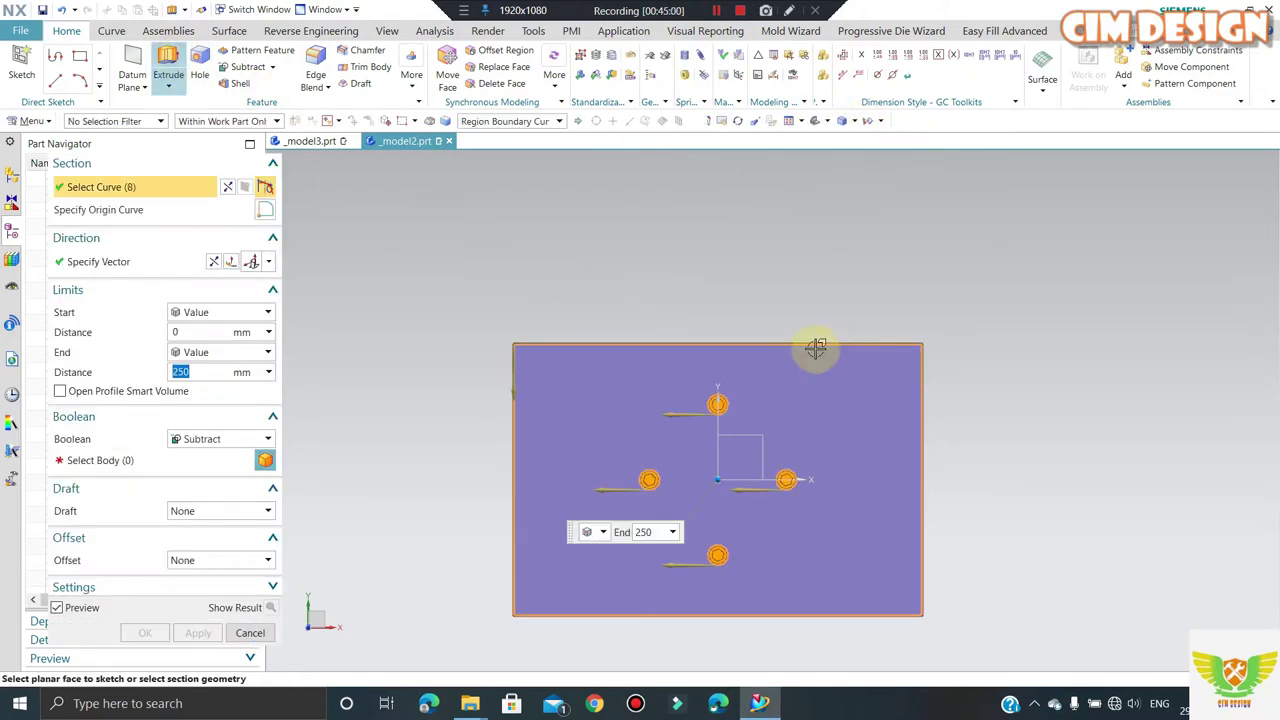
click(500, 121)
click(486, 139)
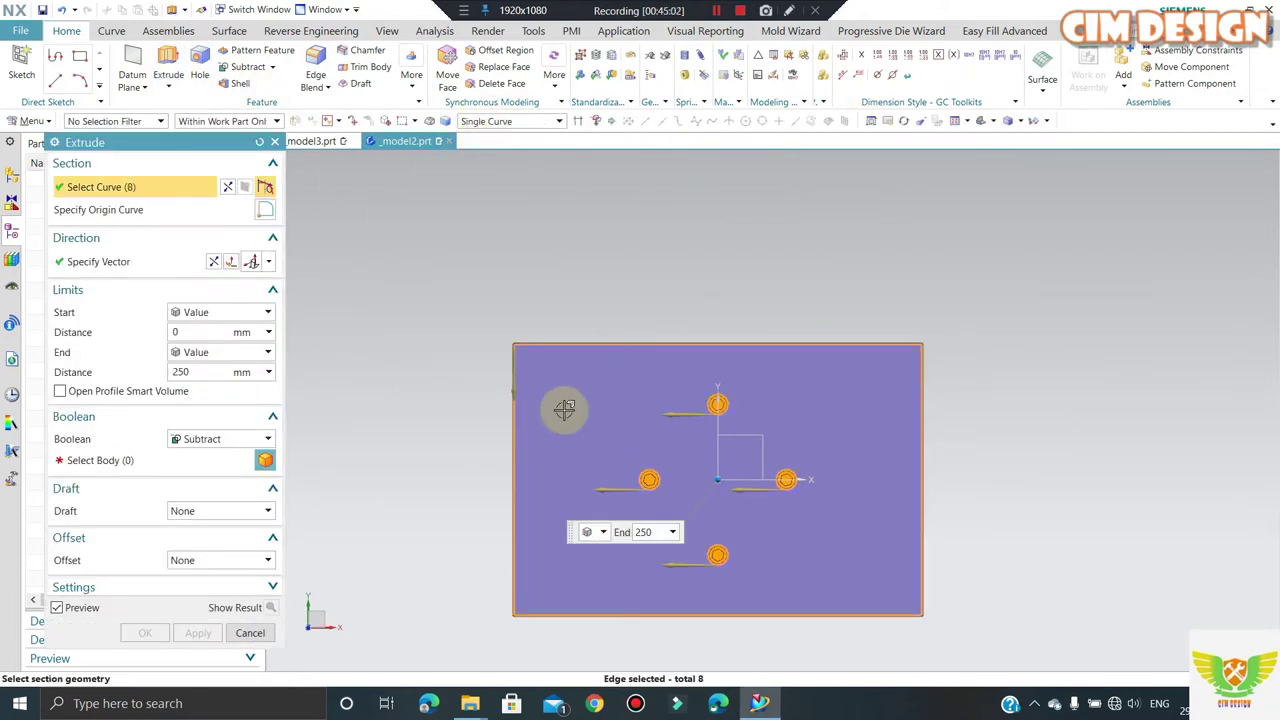
click(259, 142)
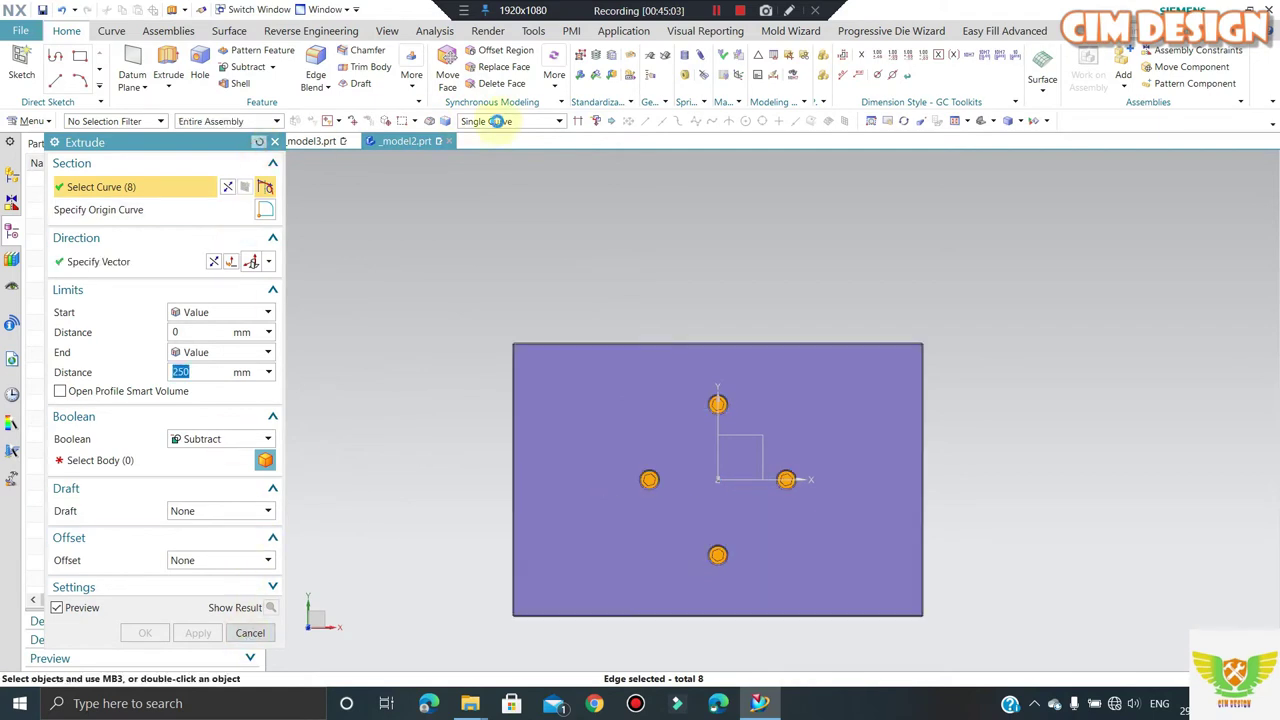
click(492, 121)
click(486, 139)
key(Escape)
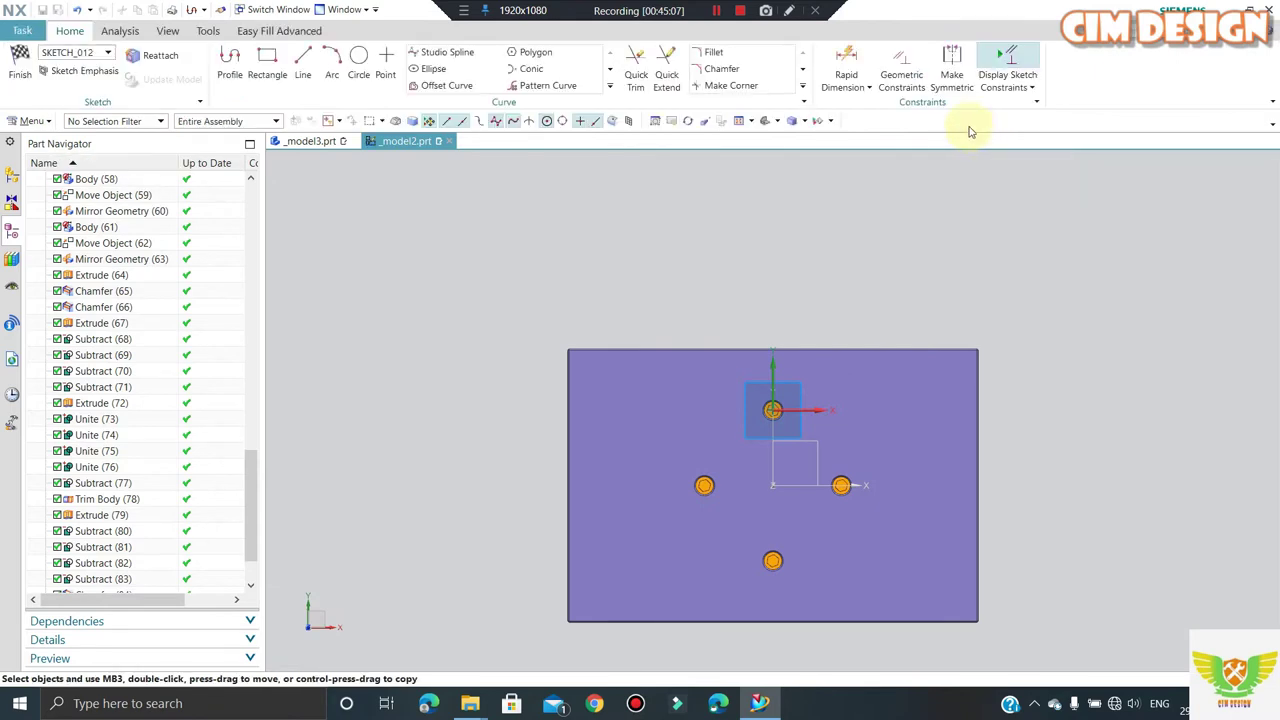
- Switch the display to Static Wireframe, tilt the assembly, then return to the top view
click(803, 121)
click(837, 203)
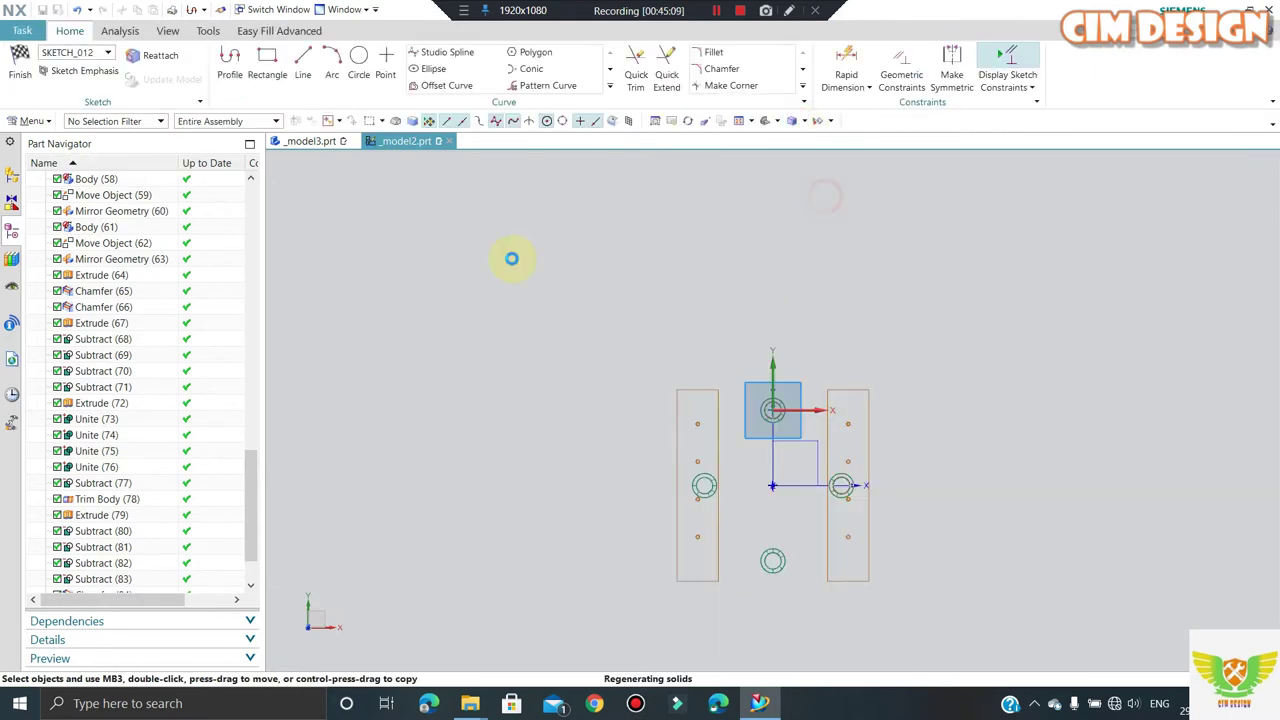
scroll(686, 451, up, 3)
scroll(711, 435, up, 3)
scroll(640, 366, down, 1)
scroll(691, 291, up, 1)
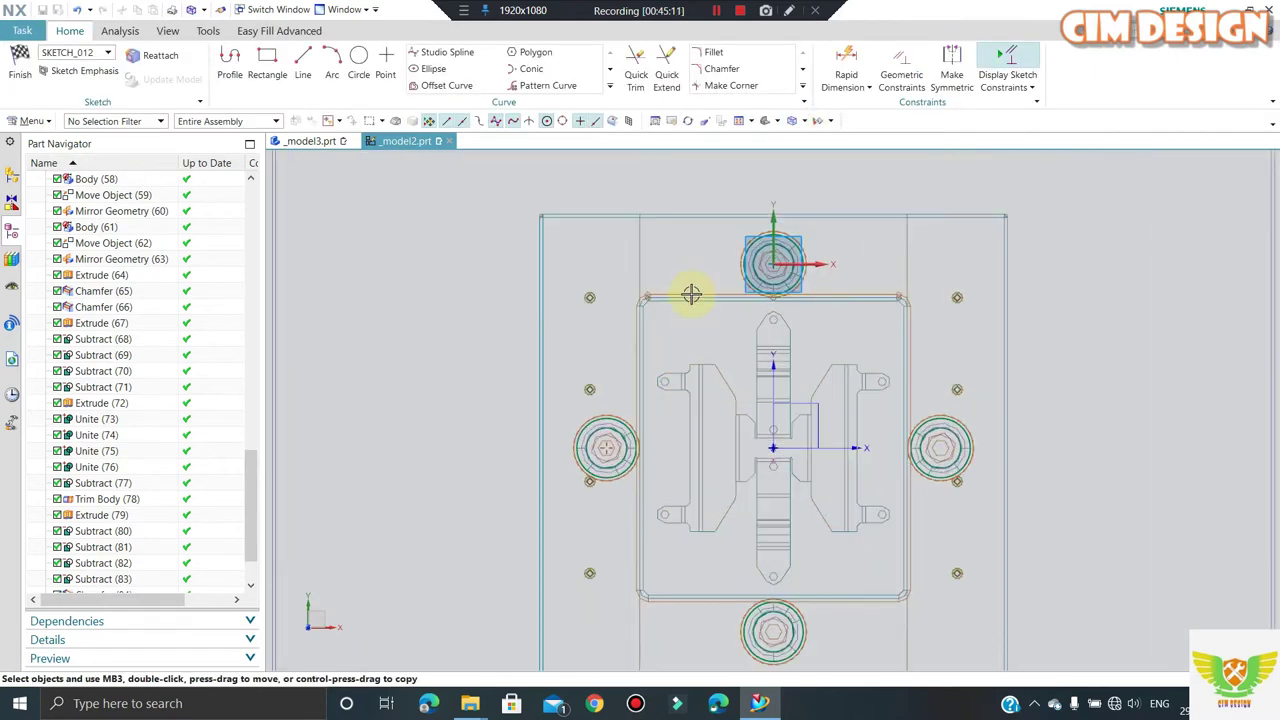
scroll(766, 329, down, 2)
scroll(797, 329, up, 1)
mouse_move(797, 329)
middle_down()
mouse_move(794, 254)
mouse_move(786, 314)
mouse_move(1073, 320)
middle_up()
key(F8)
- Orbit and zoom in wireframe to inspect the springs from tilted and front views
scroll(726, 360, up, 1)
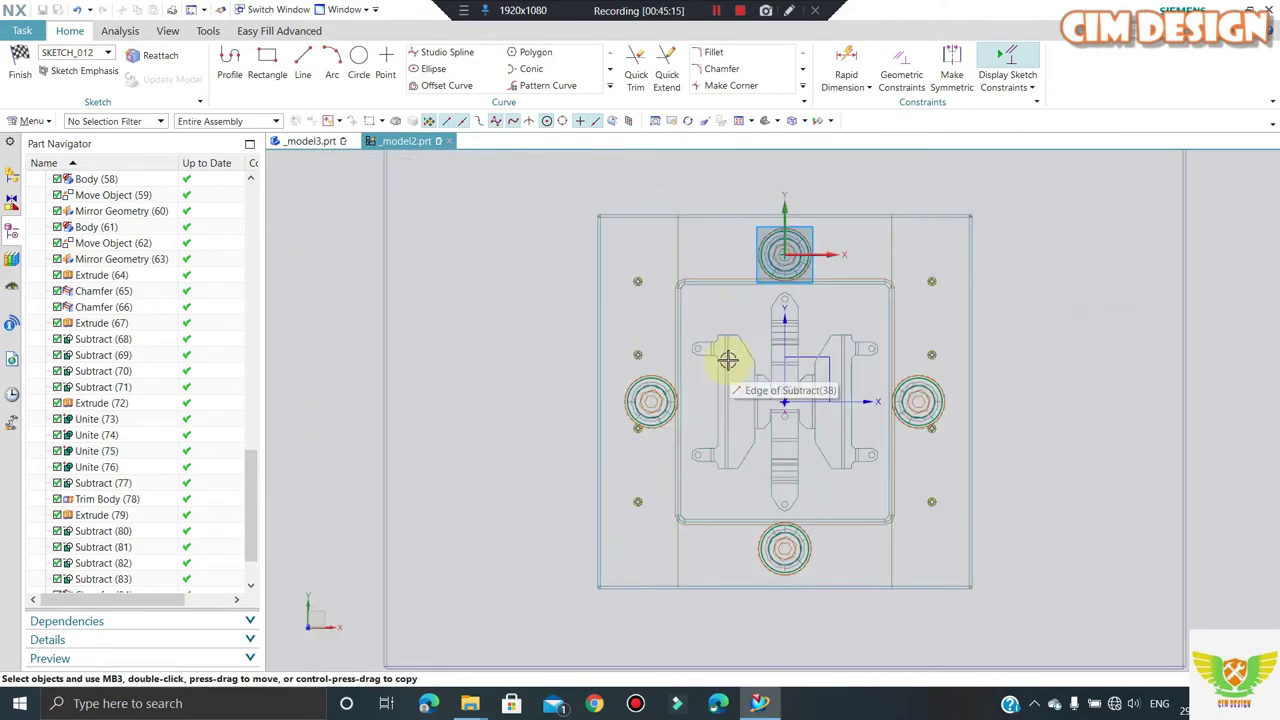
scroll(654, 254, up, 1)
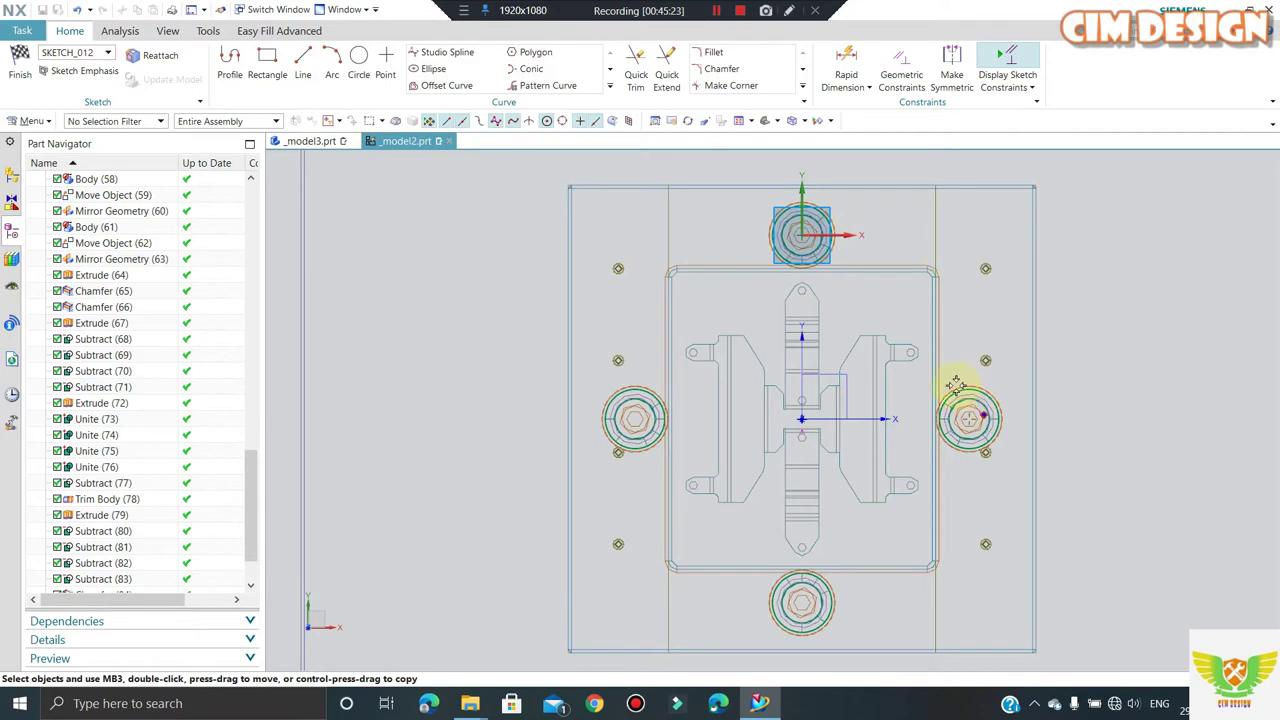
middle_drag(759, 335, 751, 243)
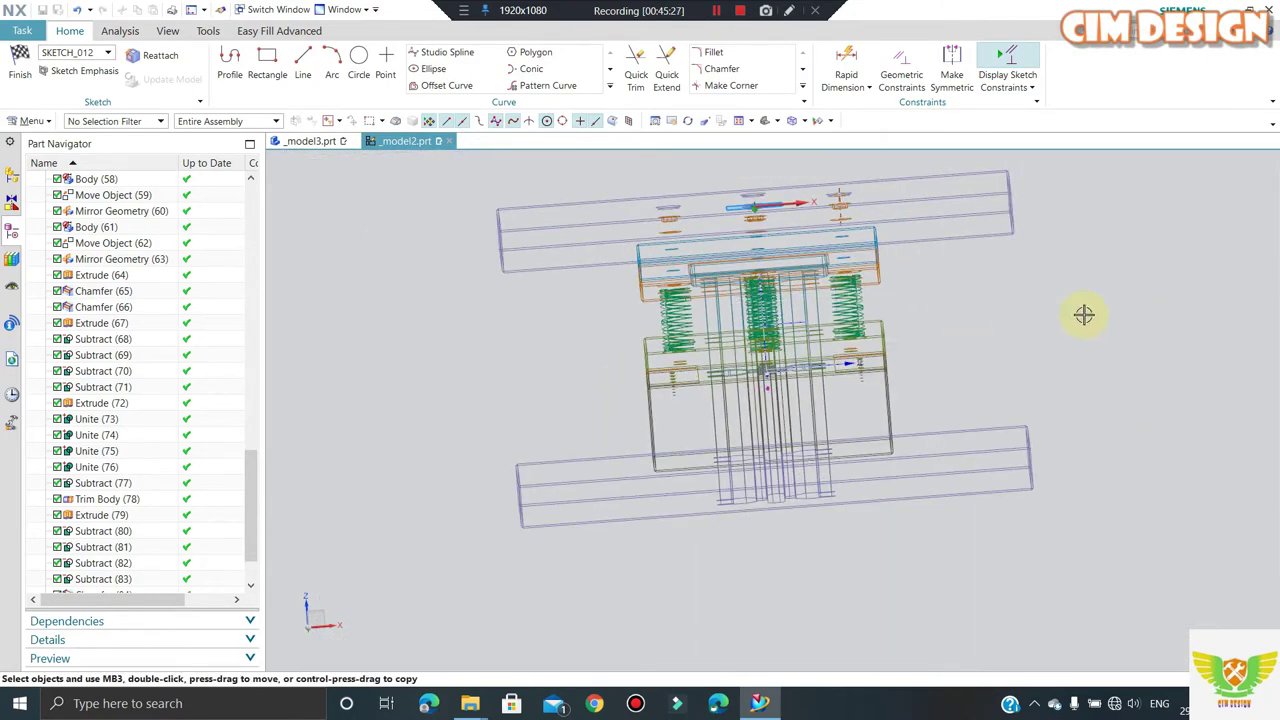
key(F8)
mouse_move(754, 263)
middle_down()
mouse_move(712, 275)
mouse_move(720, 221)
middle_up()
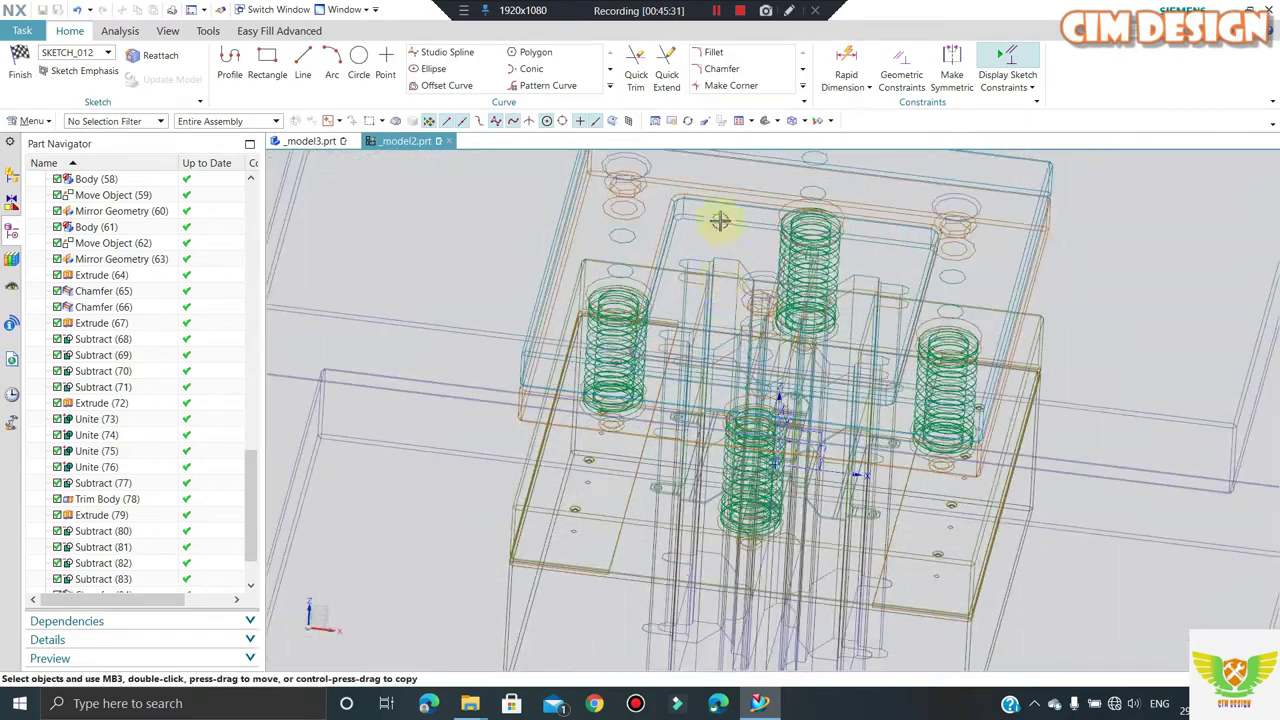
scroll(729, 246, up, 2)
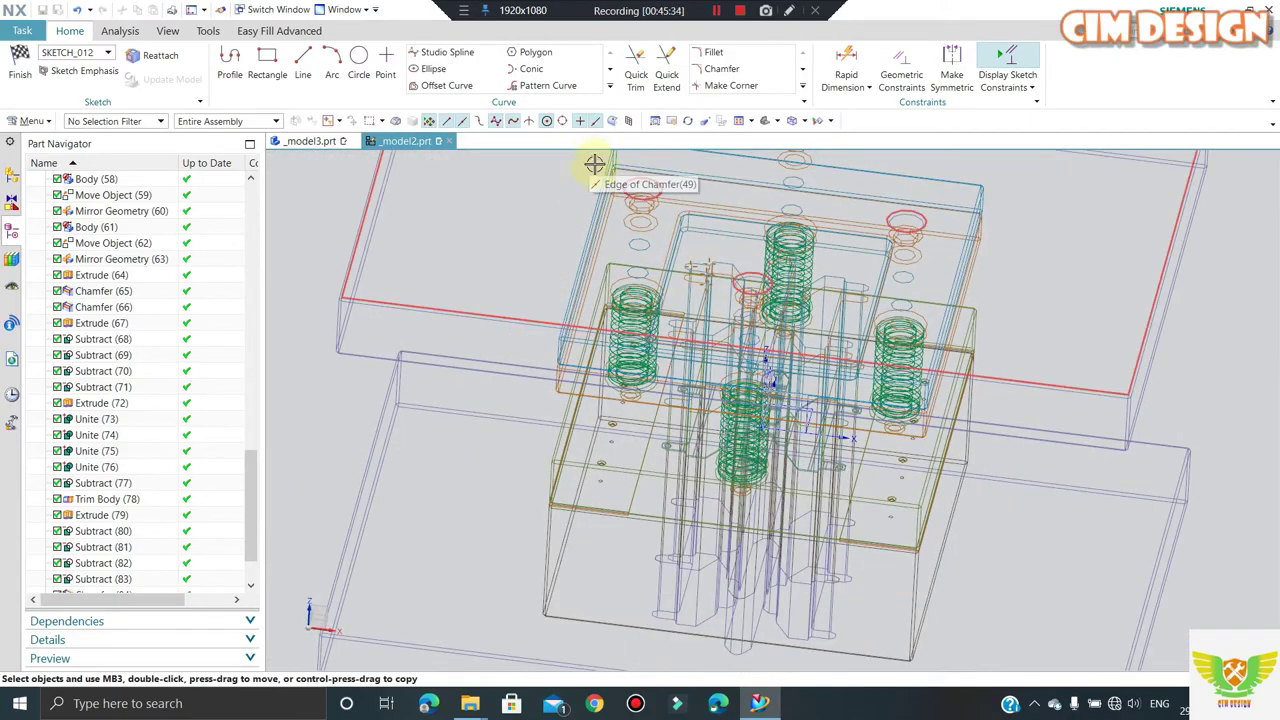
scroll(801, 311, up, 2)
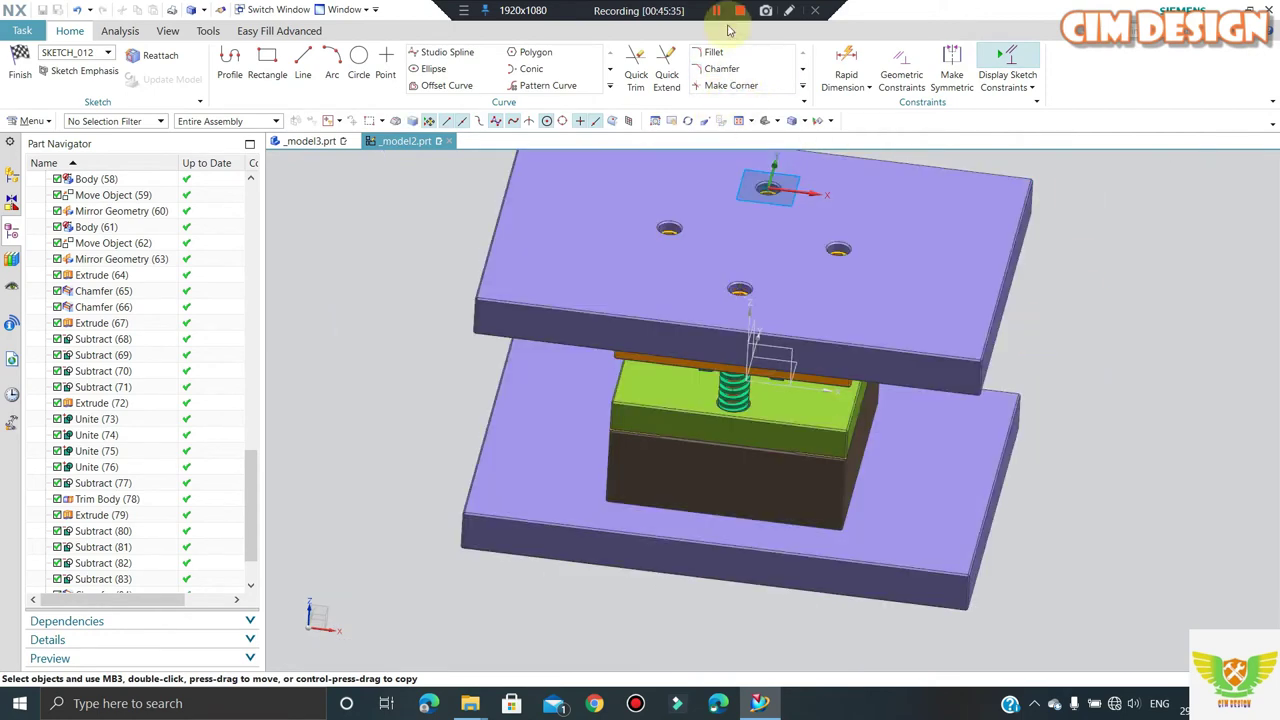
scroll(760, 328, up, 2)
scroll(737, 163, down, 3)
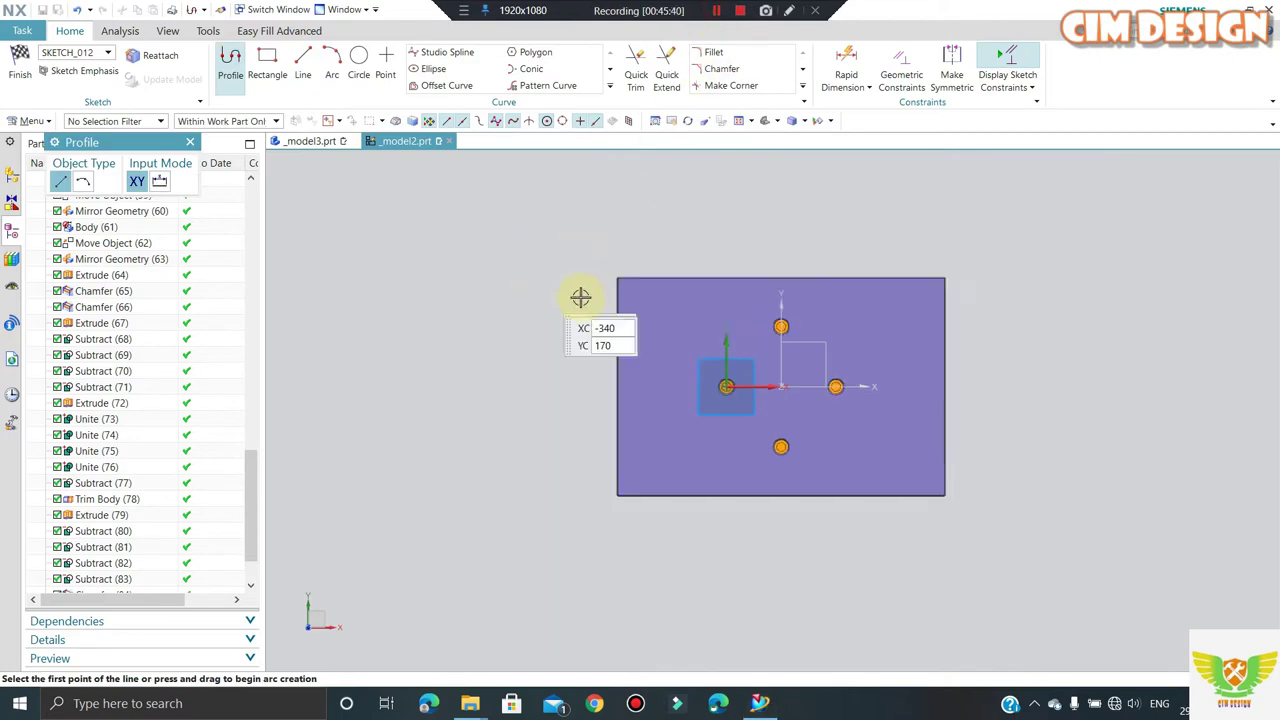
- Switch the sketch view's rendering style to Static Wireframe
click(804, 121)
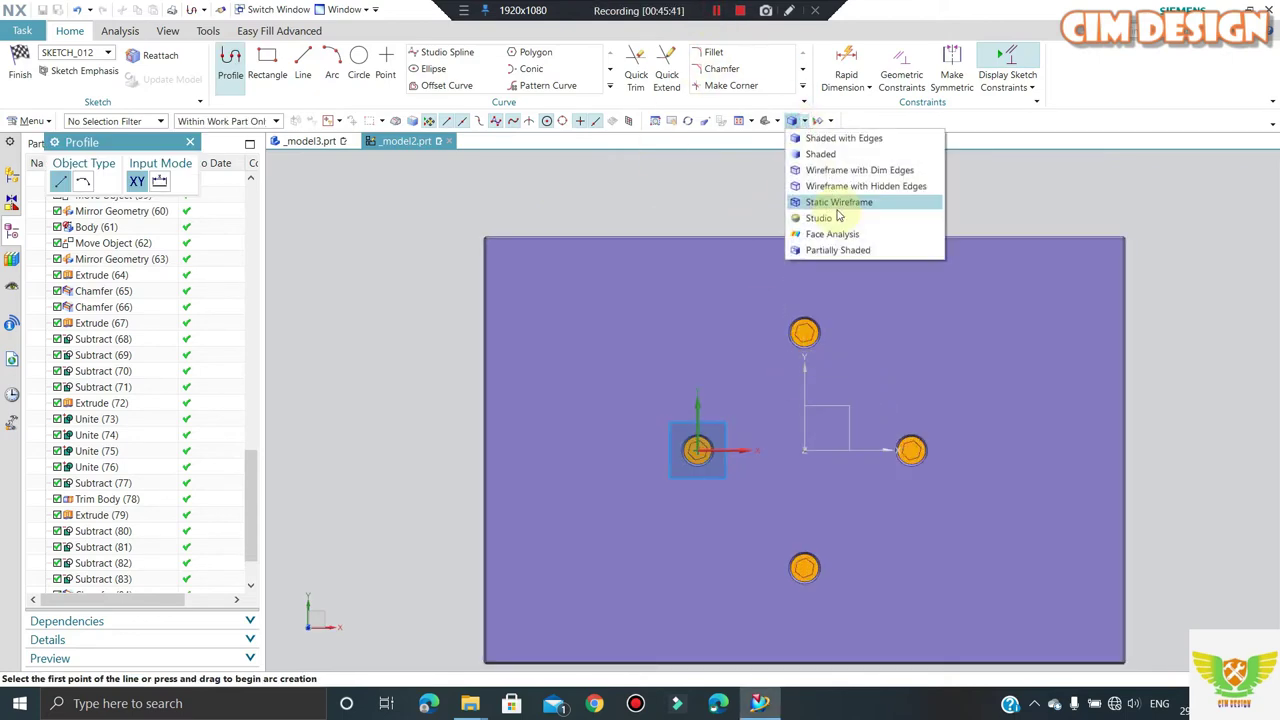
click(830, 200)
scroll(729, 257, up, 3)
scroll(729, 344, down, 3)
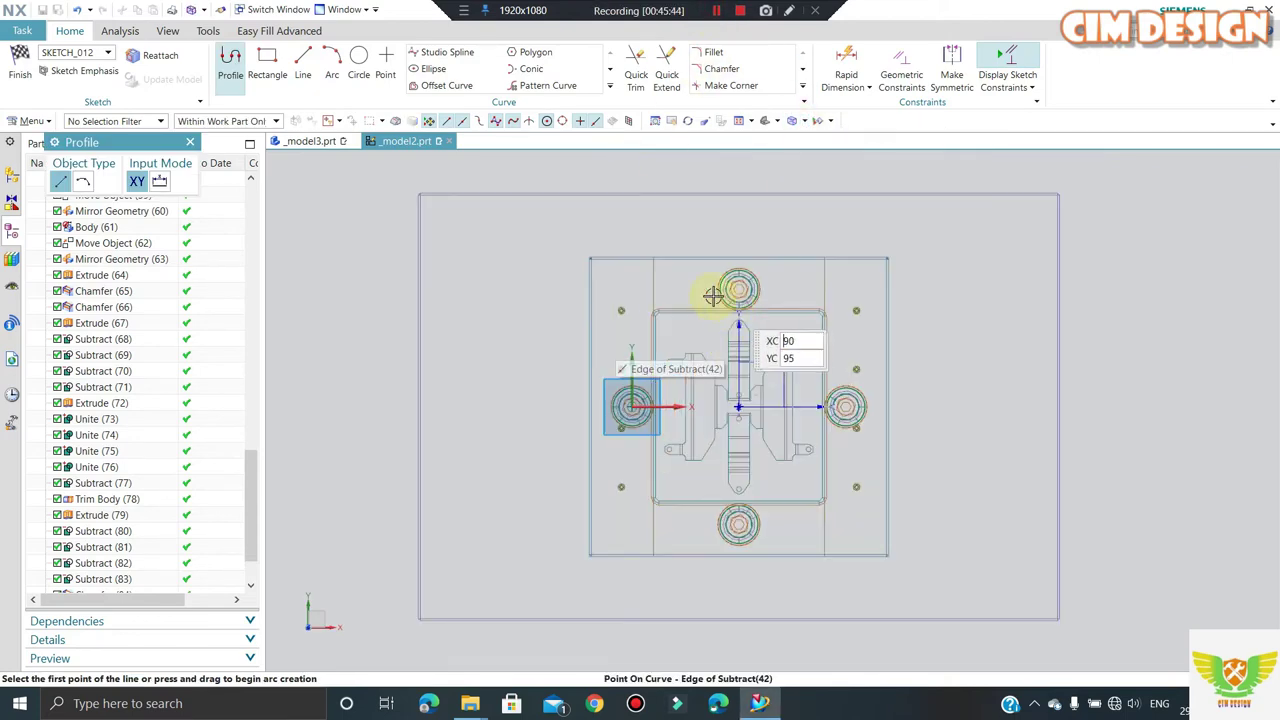
scroll(619, 506, down, 1)
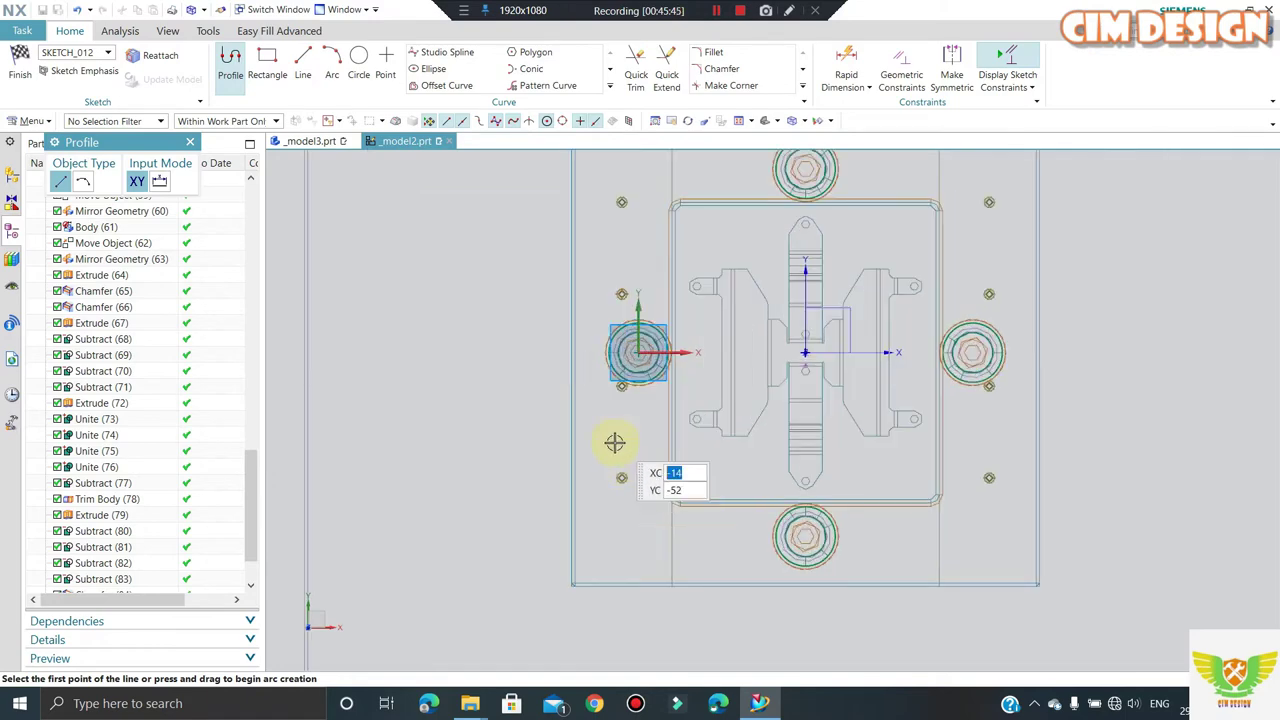
scroll(617, 515, up, 1)
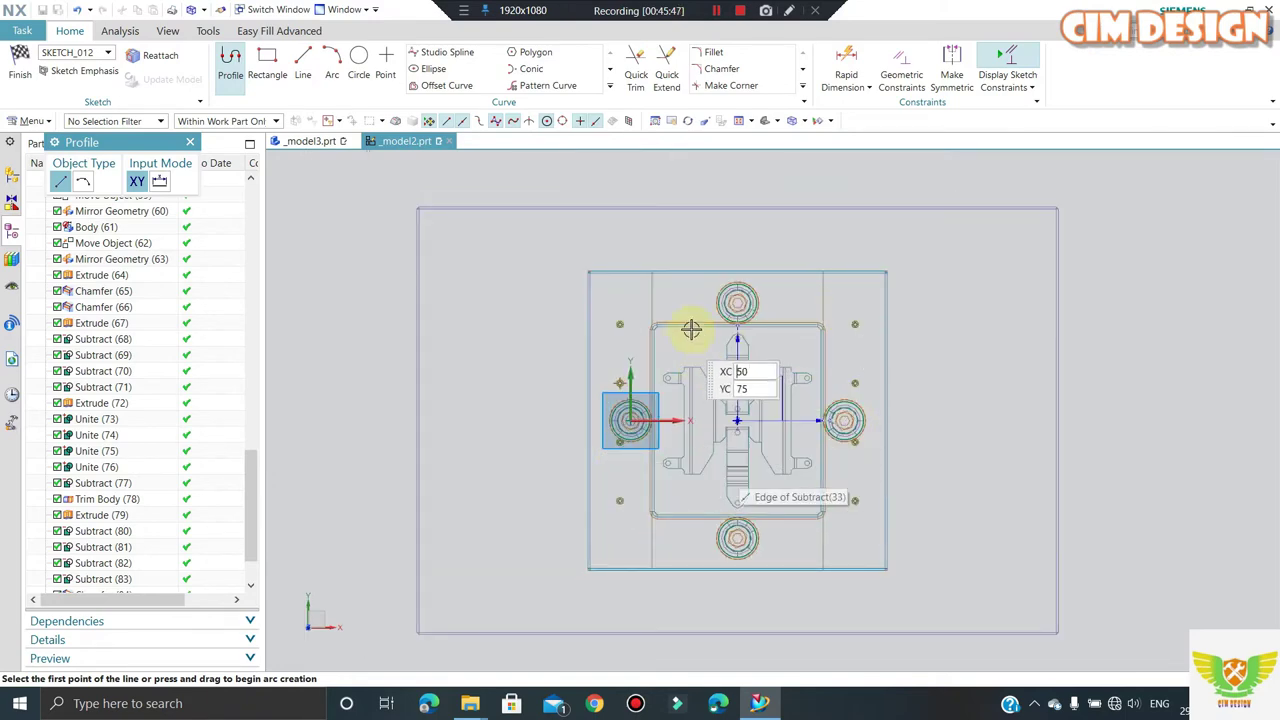
scroll(770, 390, down, 2)
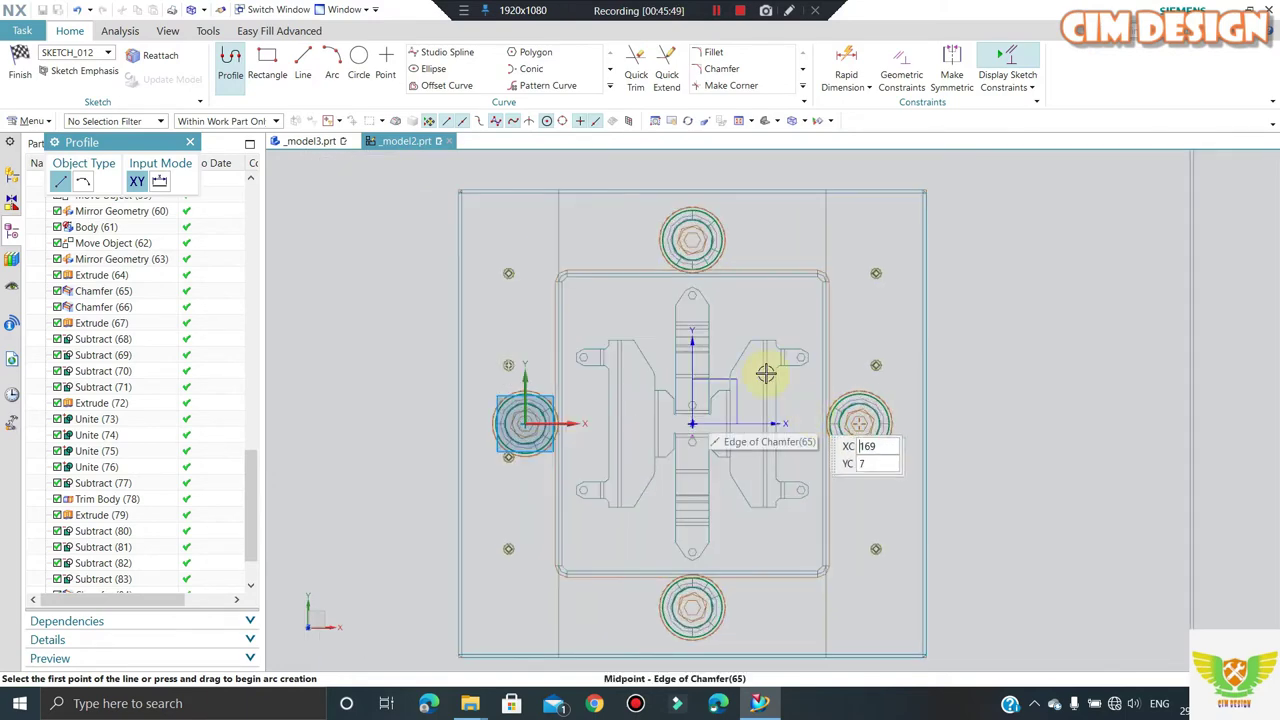
- Draw an 8 mm diameter circle centred near the pocket's upper-left corner
click(358, 52)
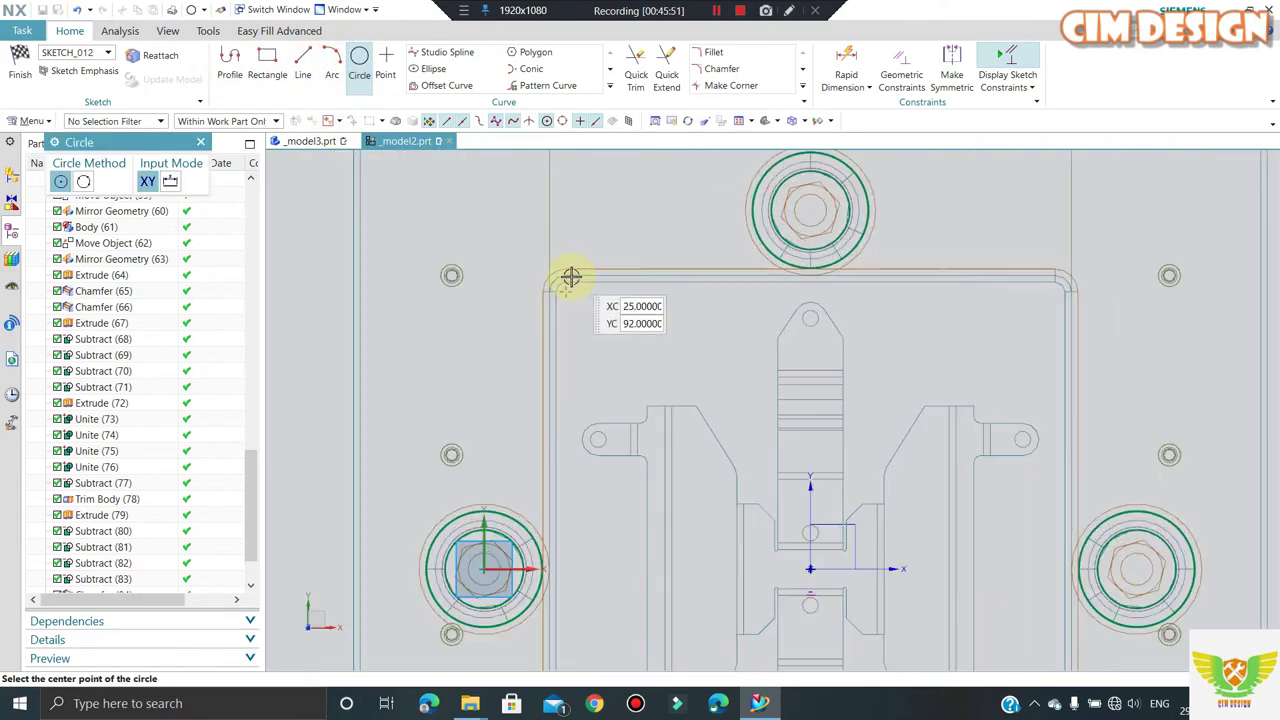
scroll(571, 277, down, 2)
scroll(606, 306, up, 2)
scroll(605, 260, down, 3)
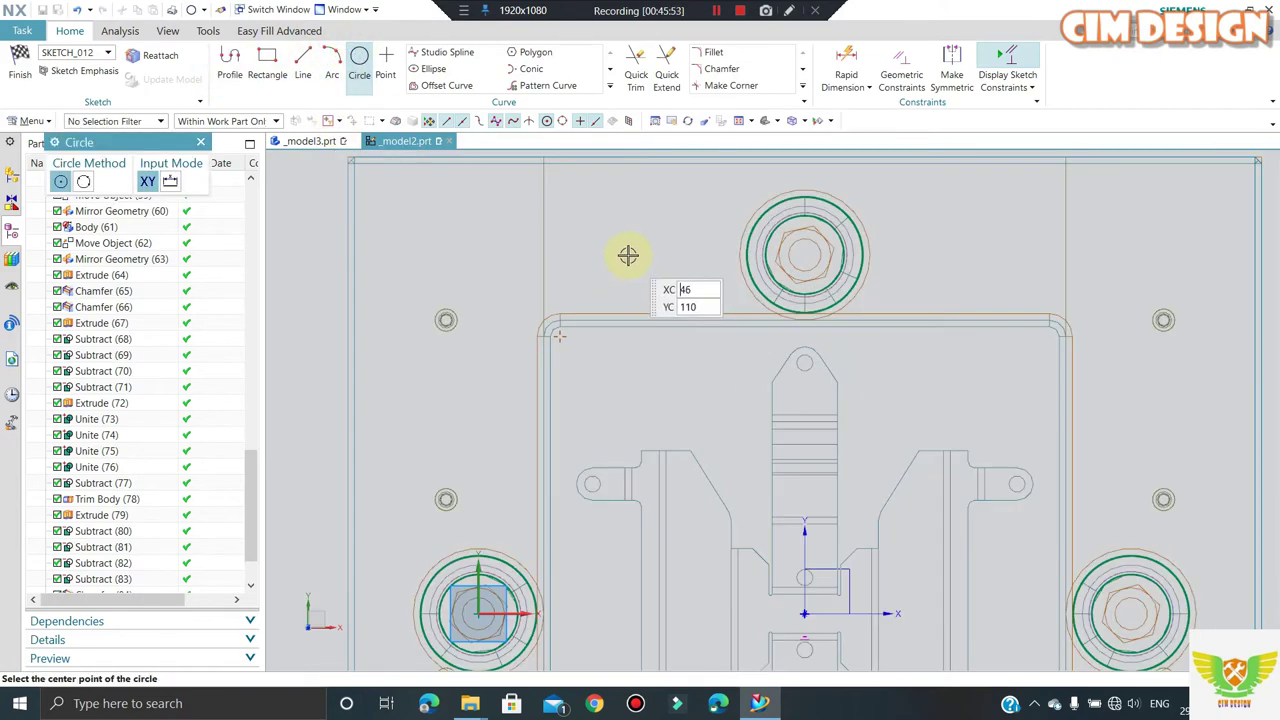
click(633, 392)
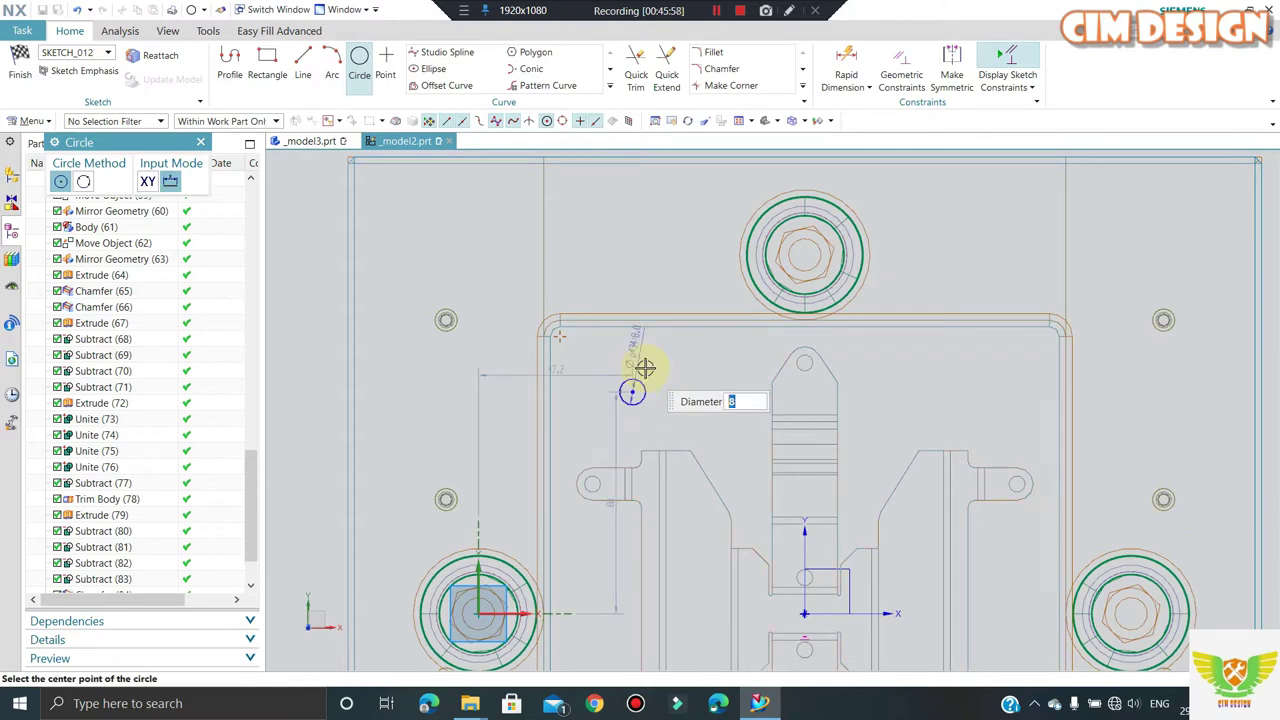
key(Return)
key(Escape)
scroll(600, 310, up, 2)
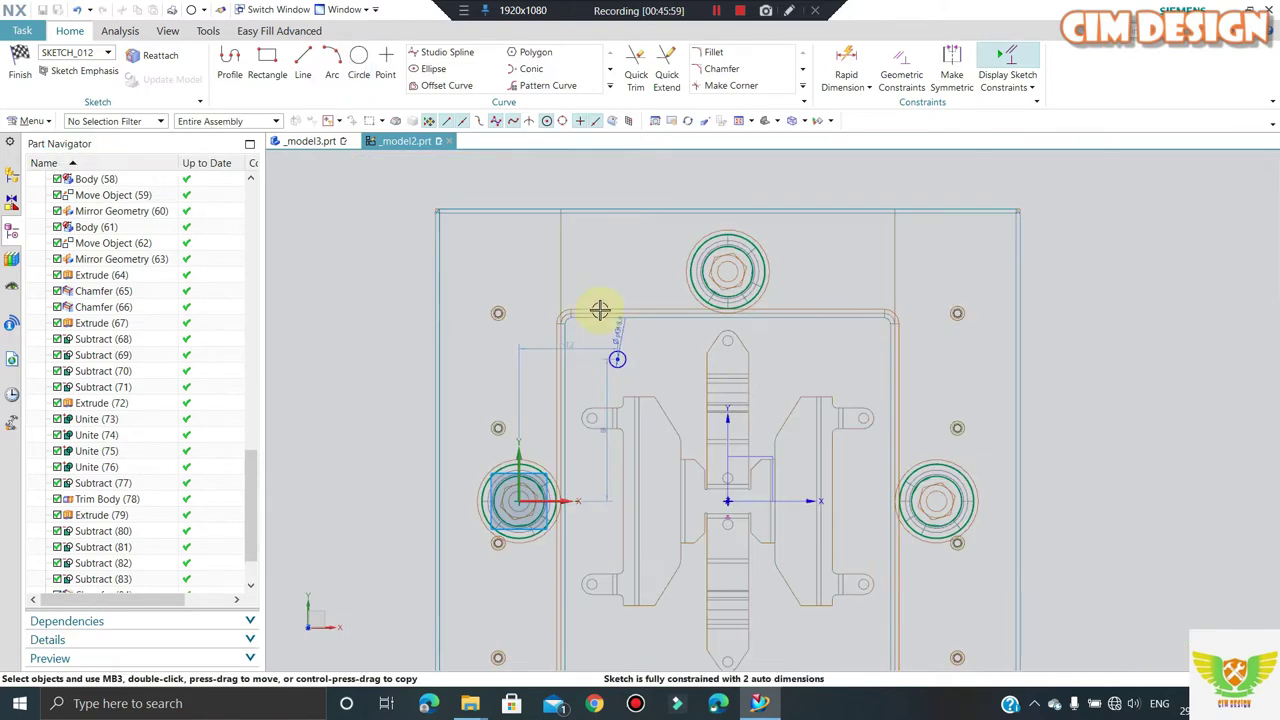
scroll(728, 391, down, 2)
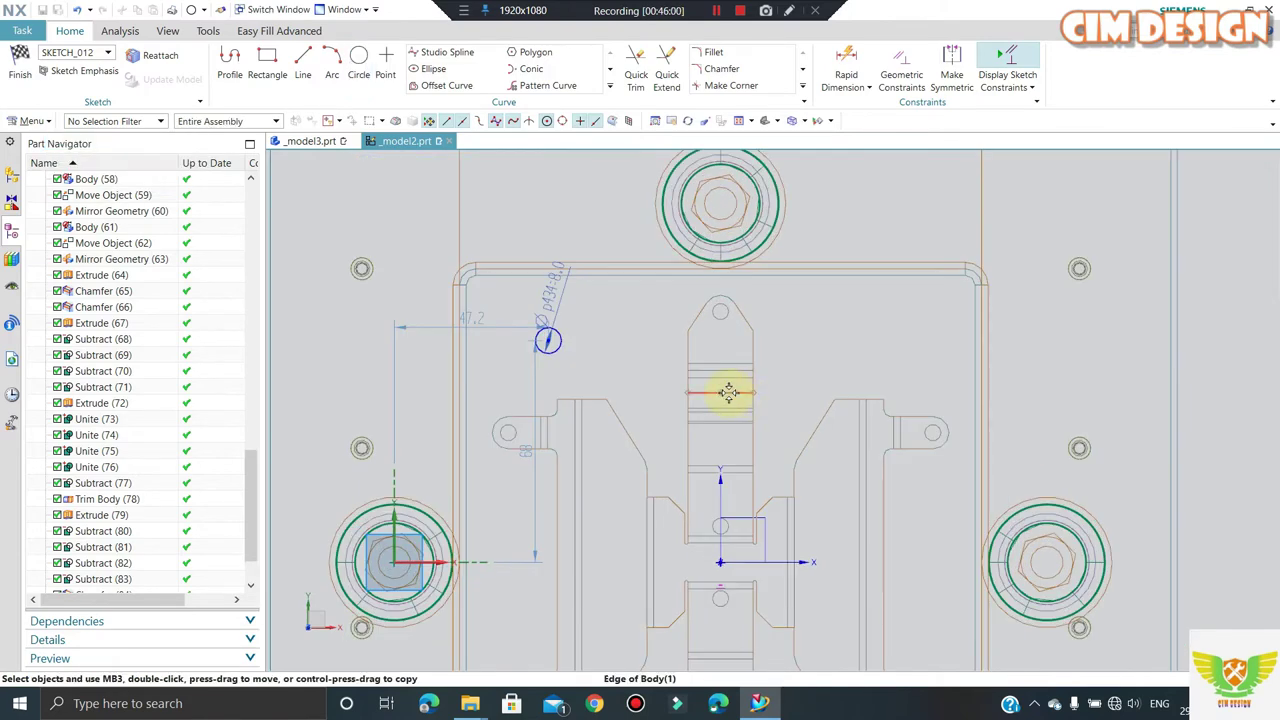
- Mirror the small circle with Mirror Curve to create a second hole circle
click(609, 88)
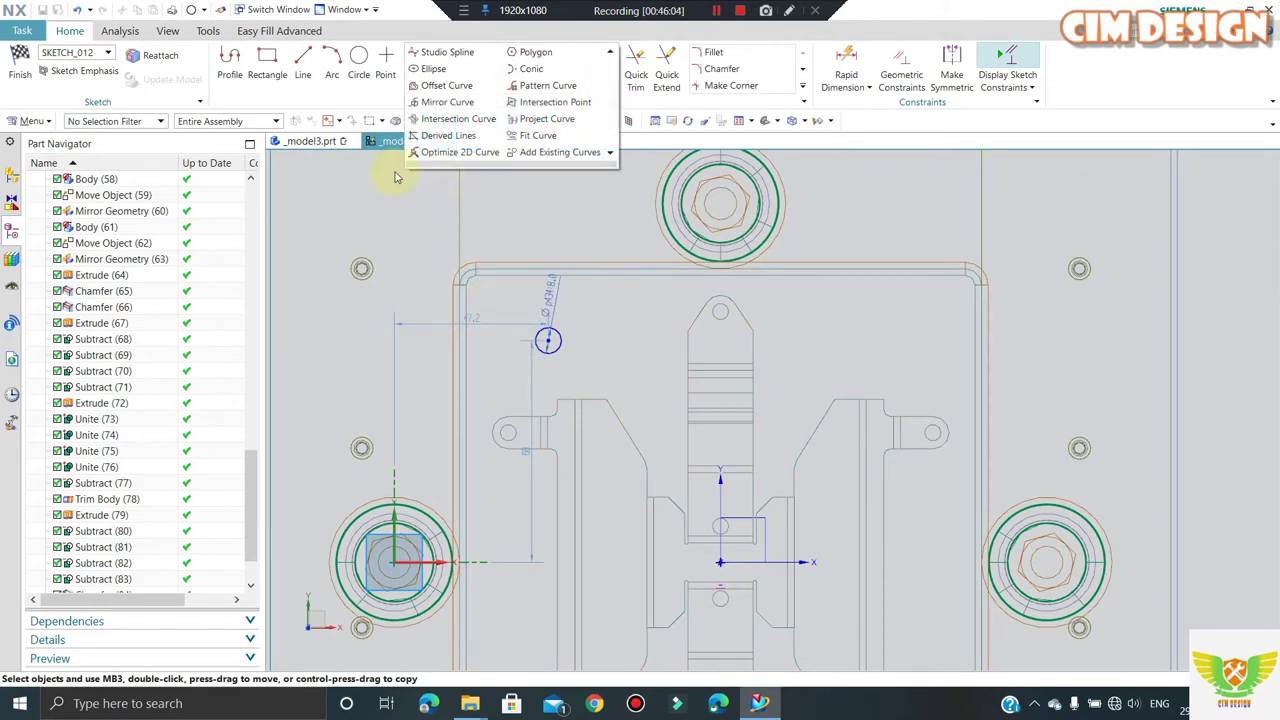
click(432, 106)
click(549, 345)
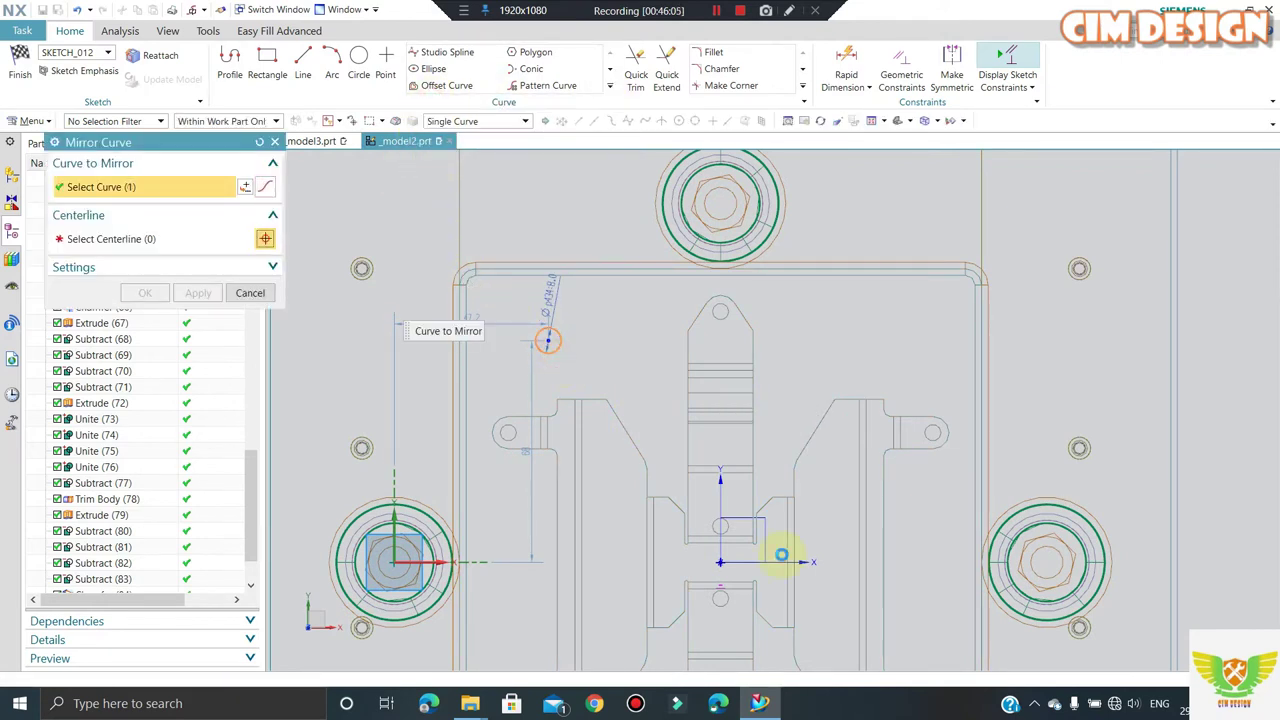
middle_click(722, 507)
click(250, 293)
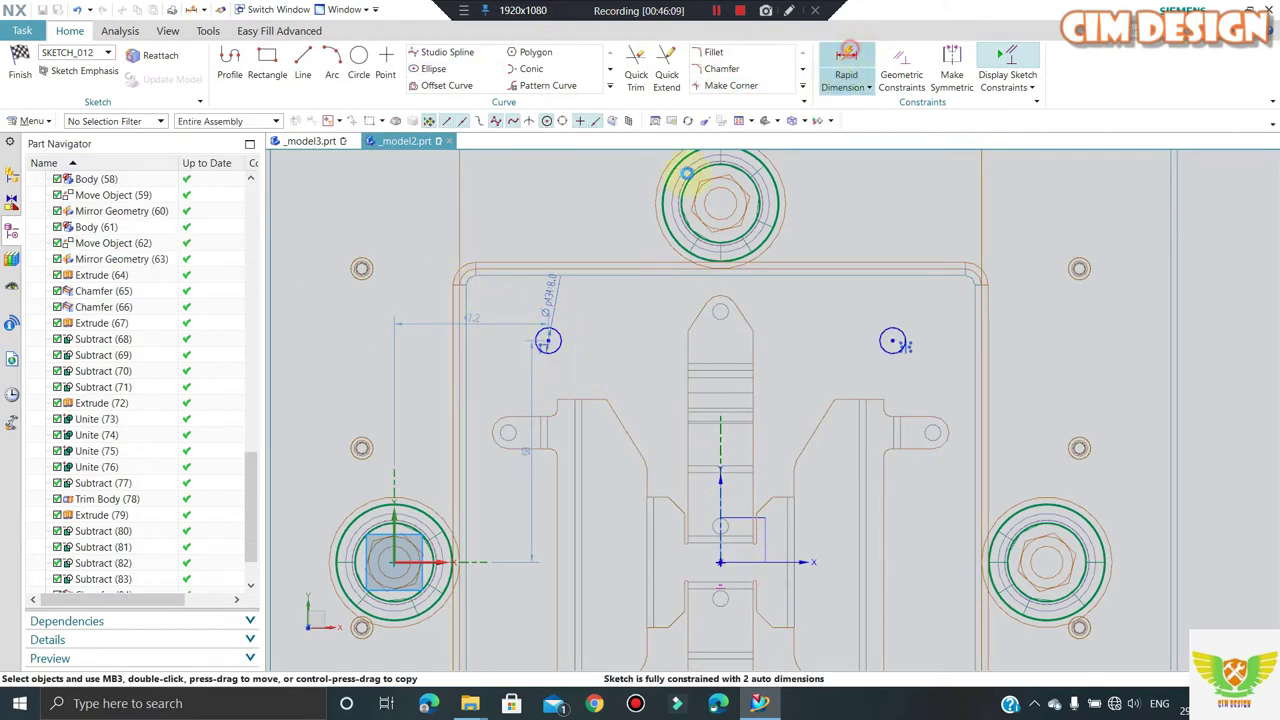
- Dimension the upper-left circle 30 from the top edge and 30 from the left edge
click(532, 272)
click(601, 321)
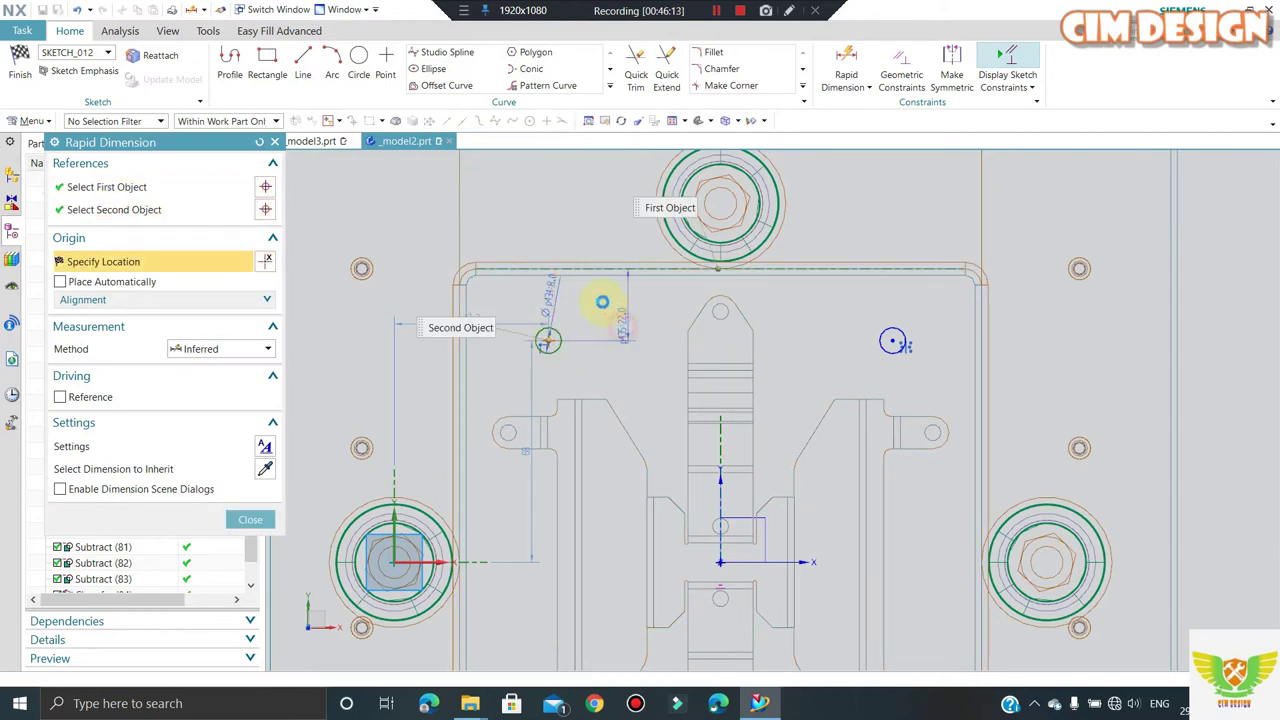
click(634, 337)
text(30)
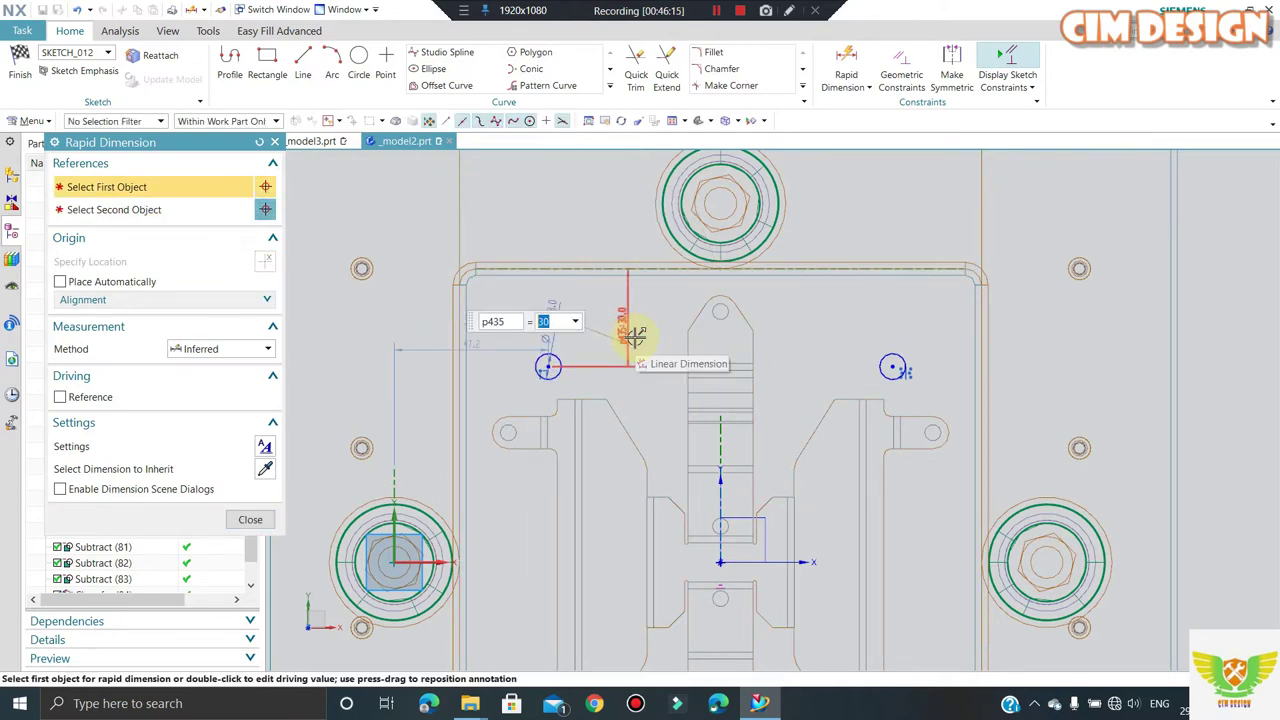
middle_click(505, 354)
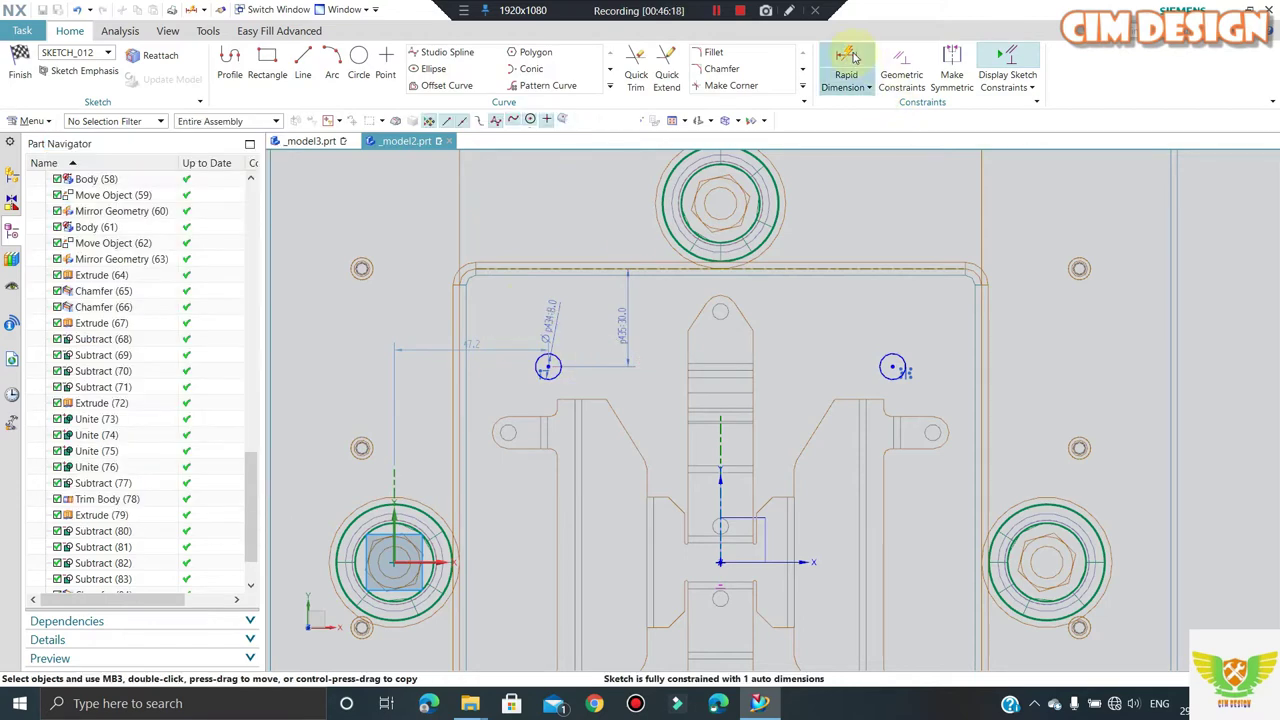
key(d)
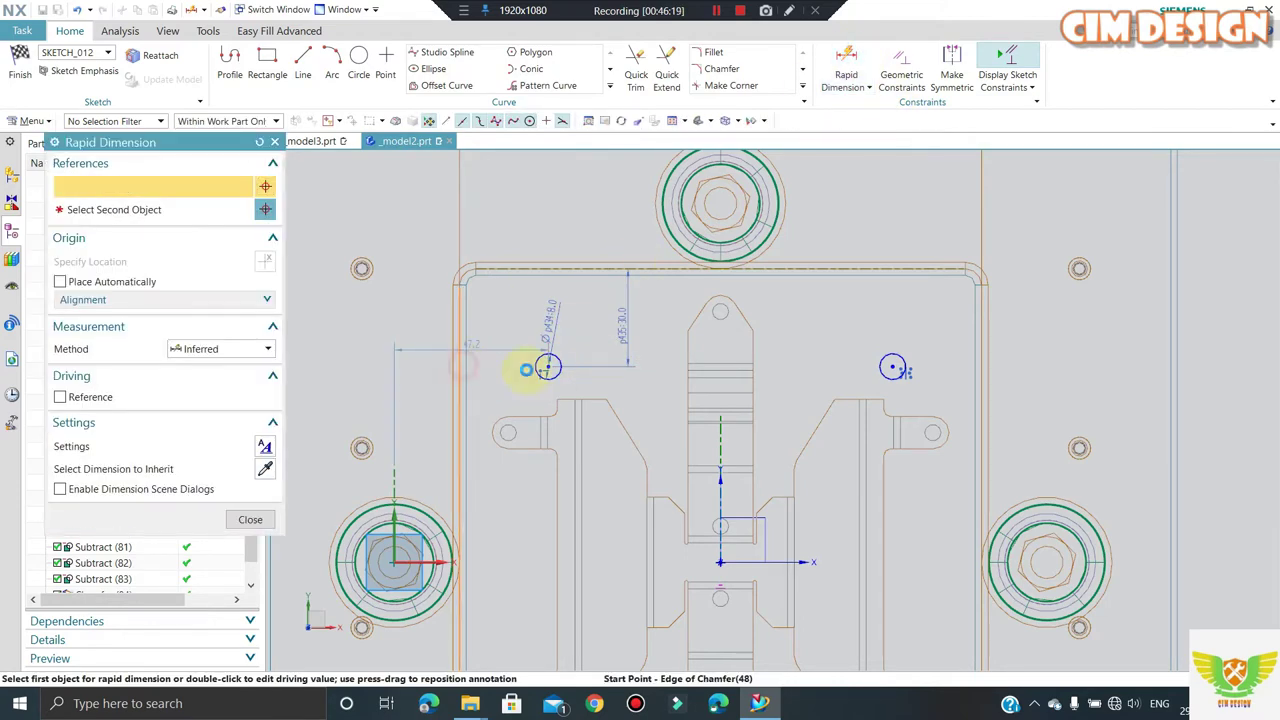
click(548, 368)
click(509, 308)
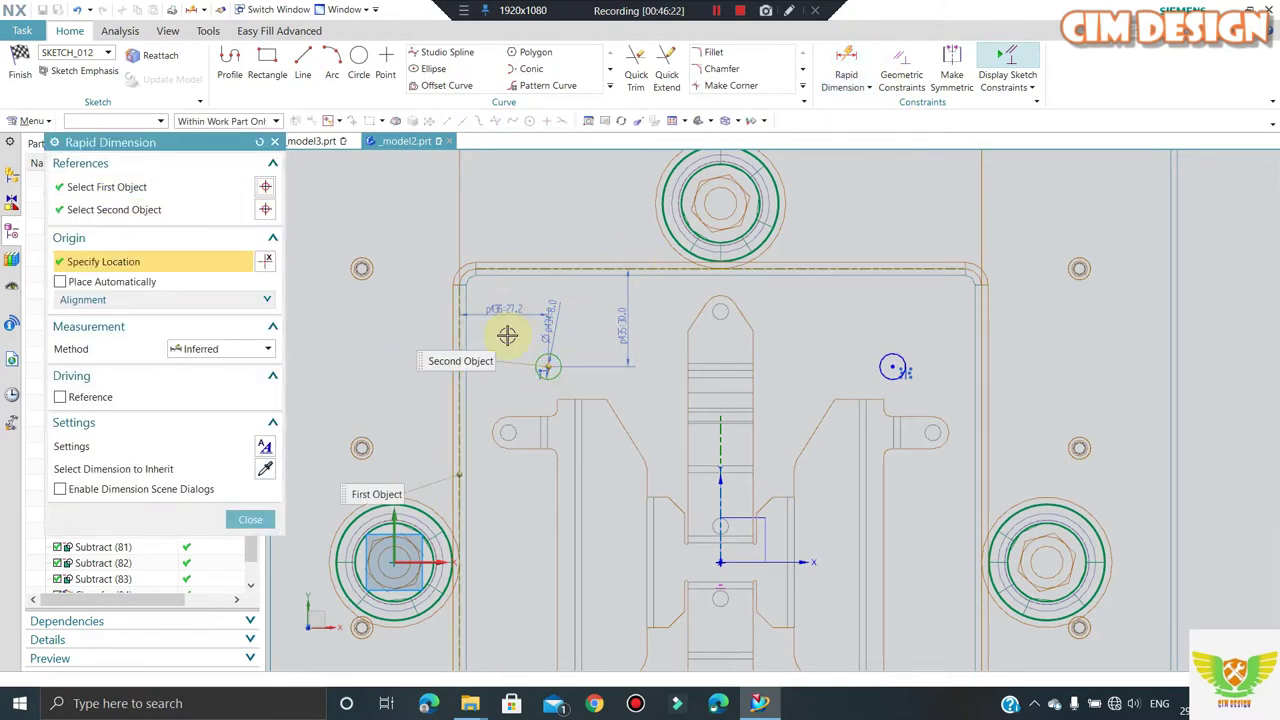
click(507, 335)
text(30)
key(Return)
middle_click(507, 335)
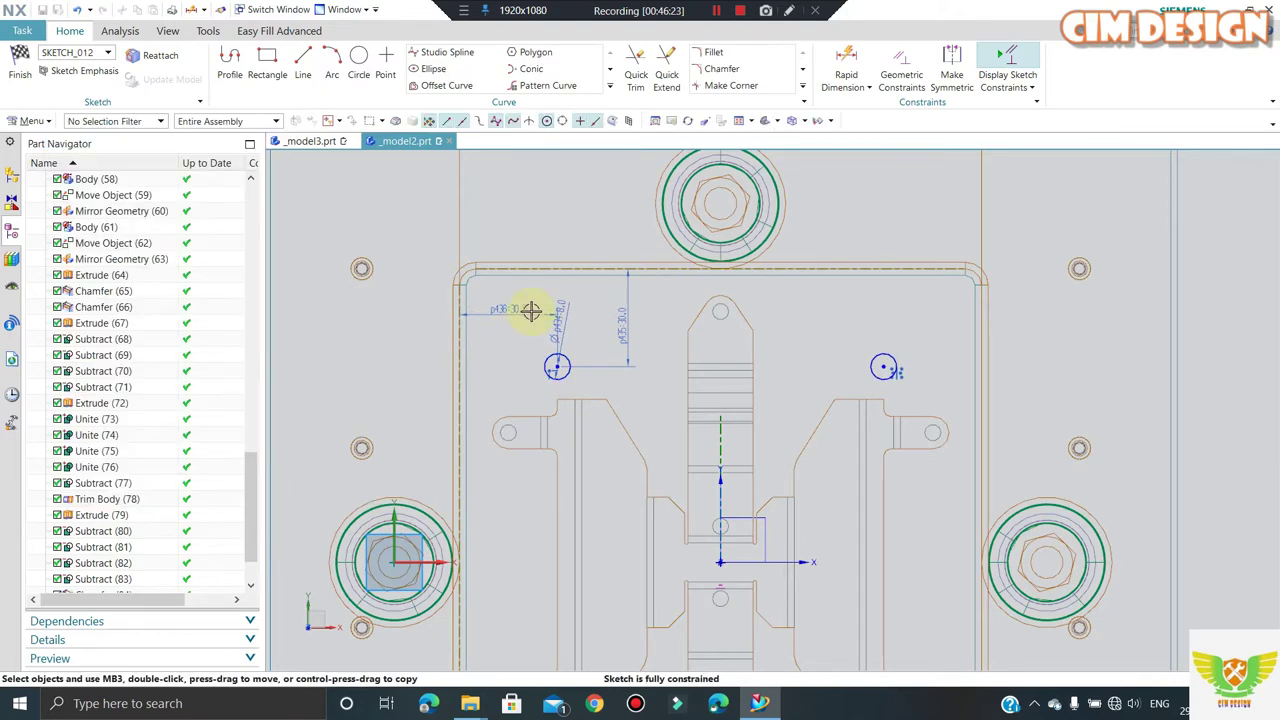
- Mirror both upper hole circles across the centreline into the lower half
scroll(600, 430, down, 3)
scroll(612, 425, up, 2)
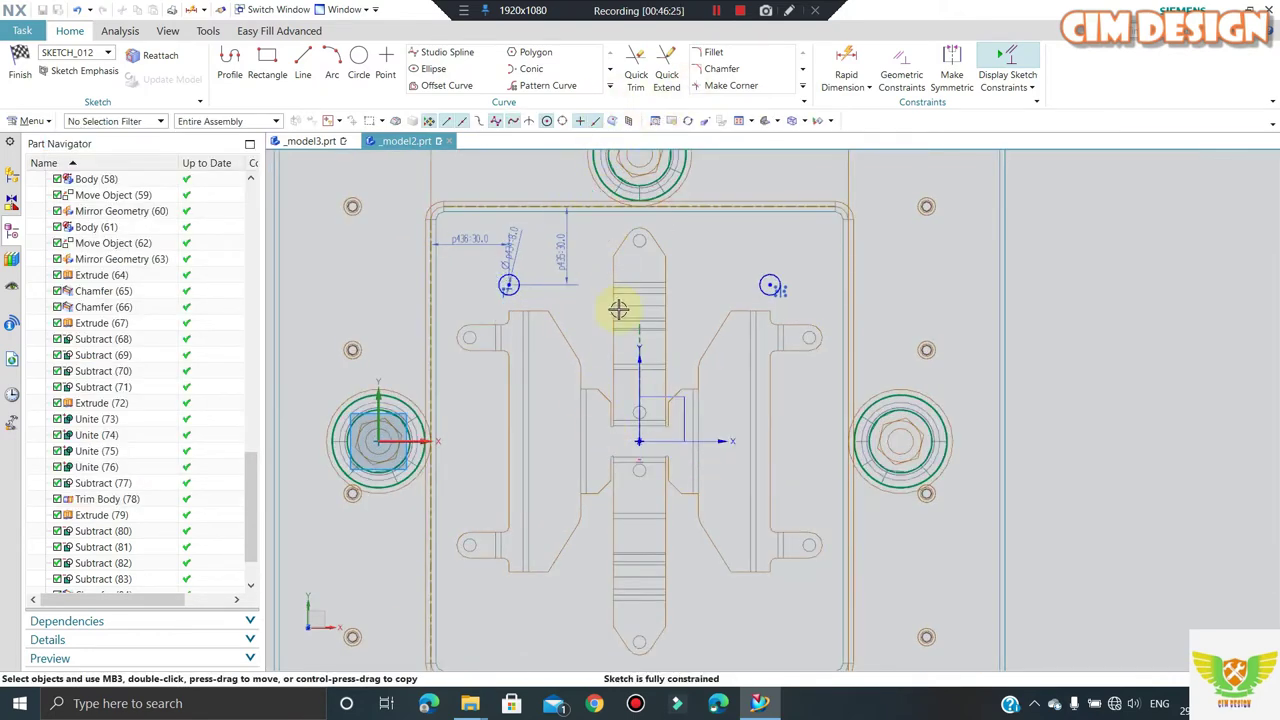
scroll(619, 310, down, 3)
middle_drag(591, 371, 596, 365)
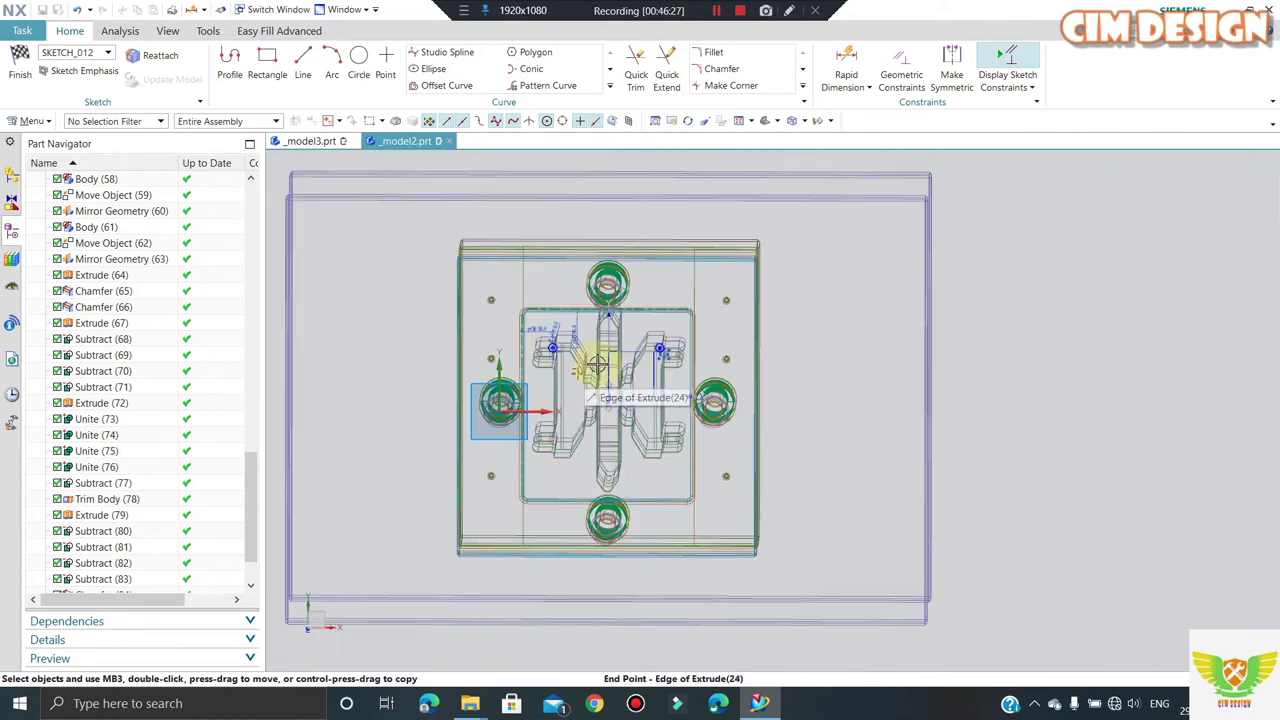
key(F8)
scroll(571, 351, up, 2)
scroll(556, 346, up, 2)
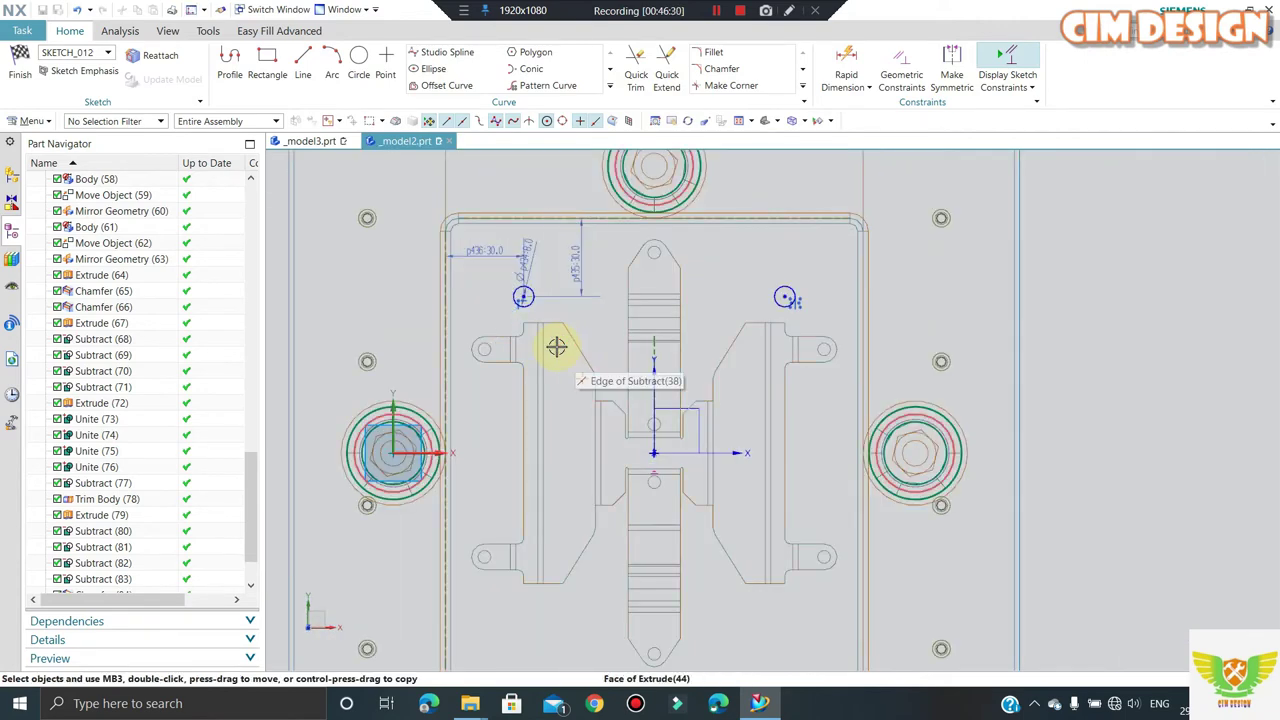
scroll(569, 380, down, 1)
scroll(557, 300, up, 1)
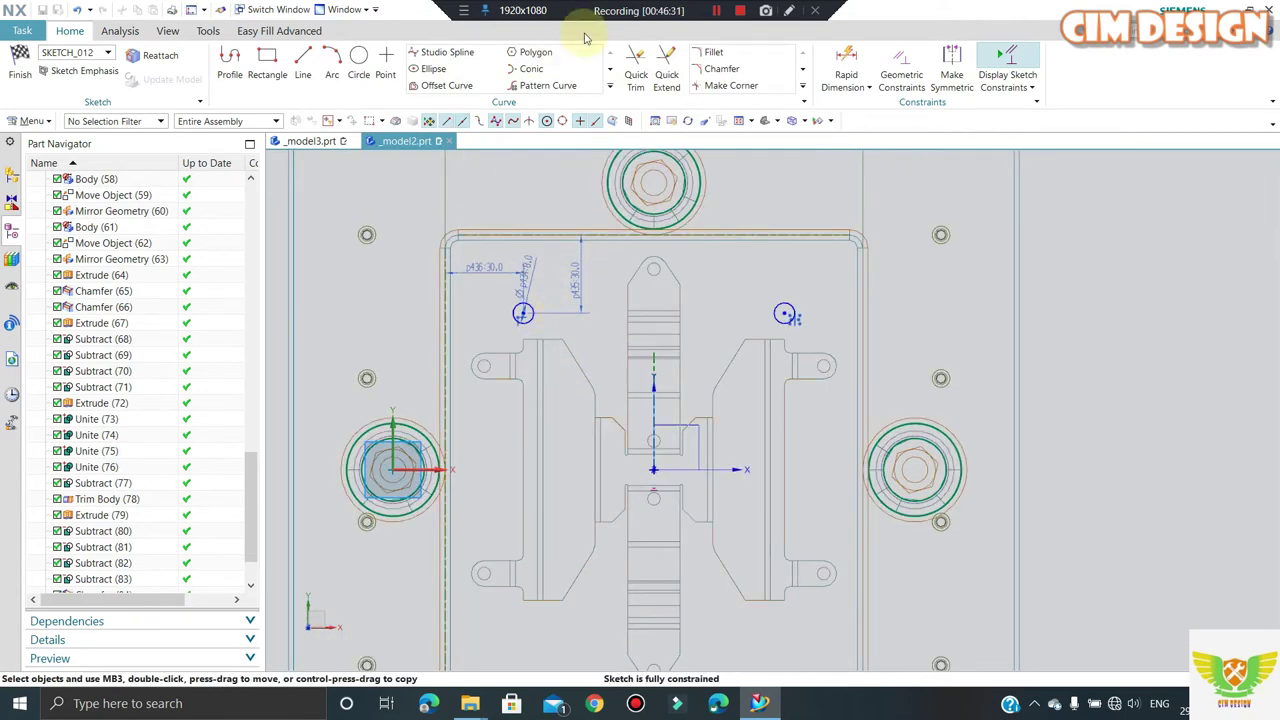
click(611, 86)
click(442, 102)
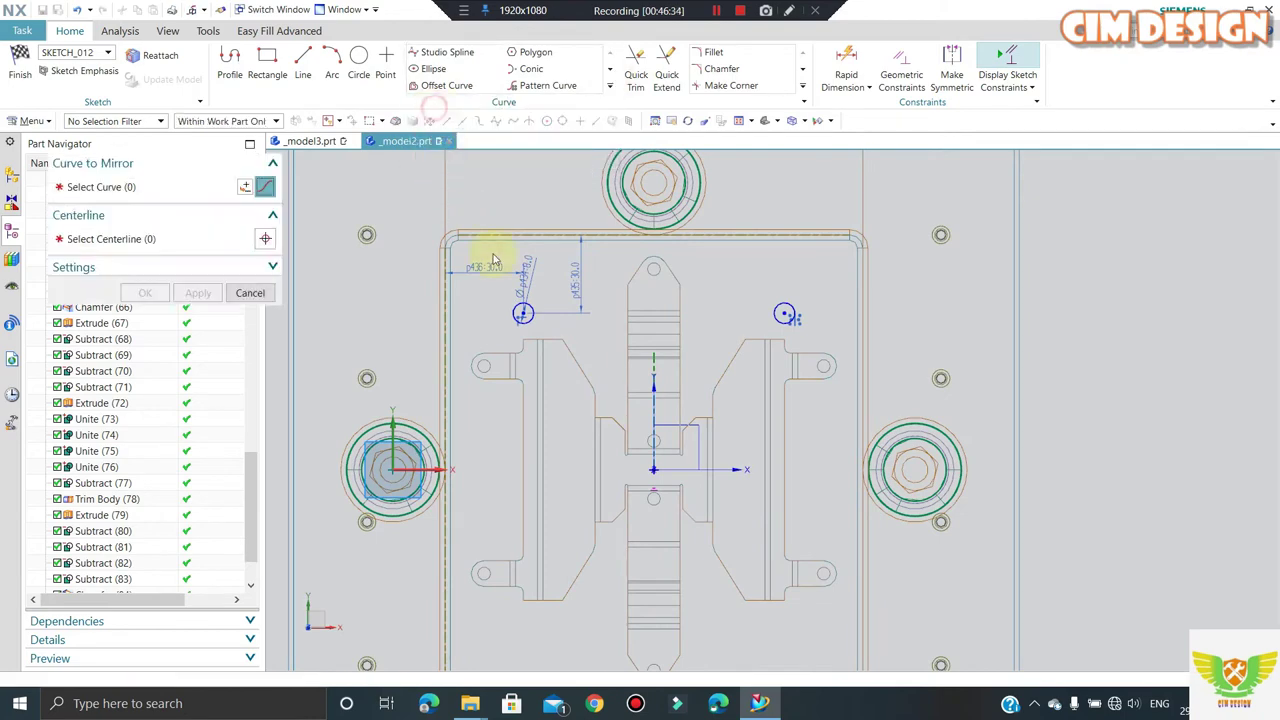
middle_click(757, 357)
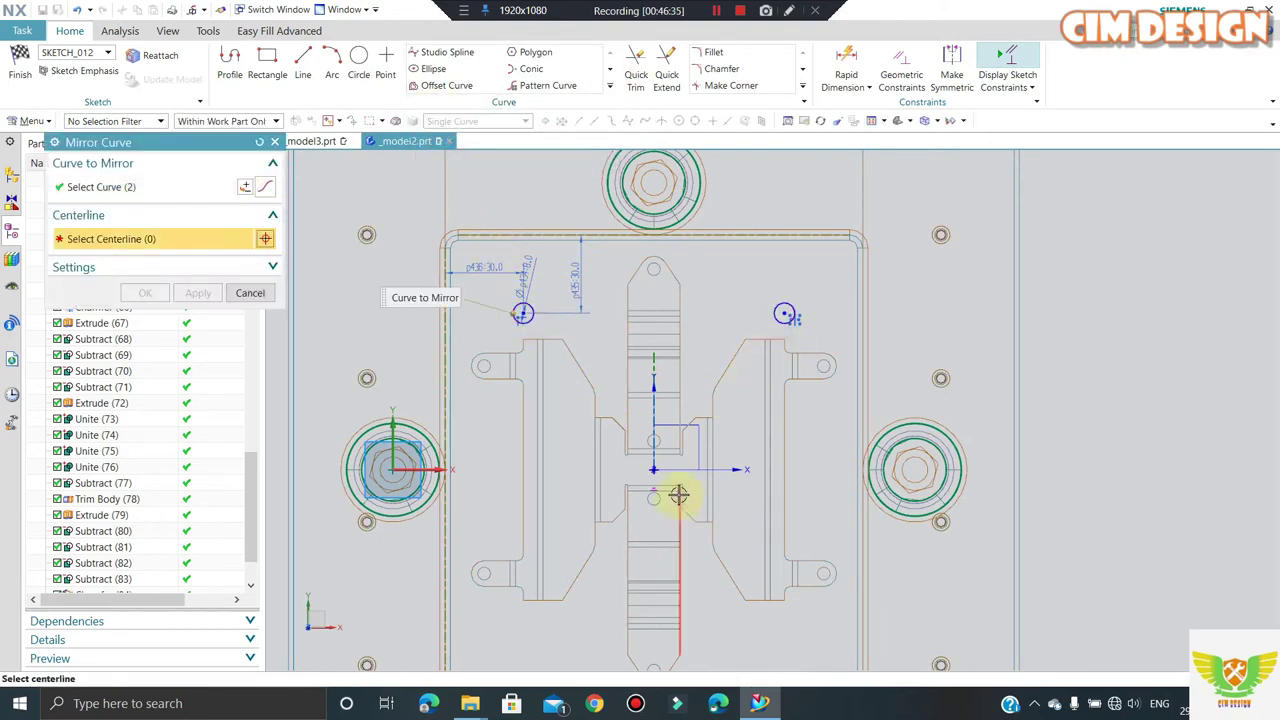
click(684, 467)
middle_click(663, 400)
scroll(663, 400, down, 3)
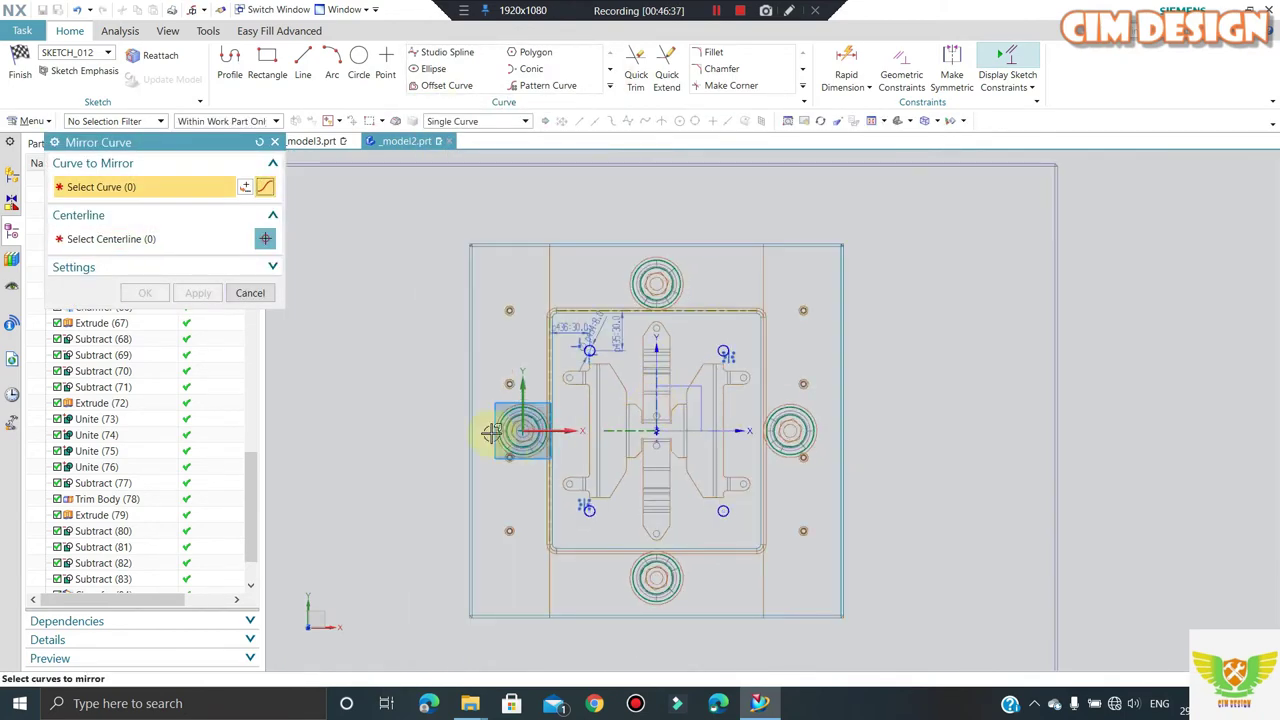
click(254, 298)
middle_drag(686, 400, 909, 414)
- Draw an 8 mm diameter circle centred at the sketch origin
scroll(654, 443, up, 3)
scroll(676, 403, up, 2)
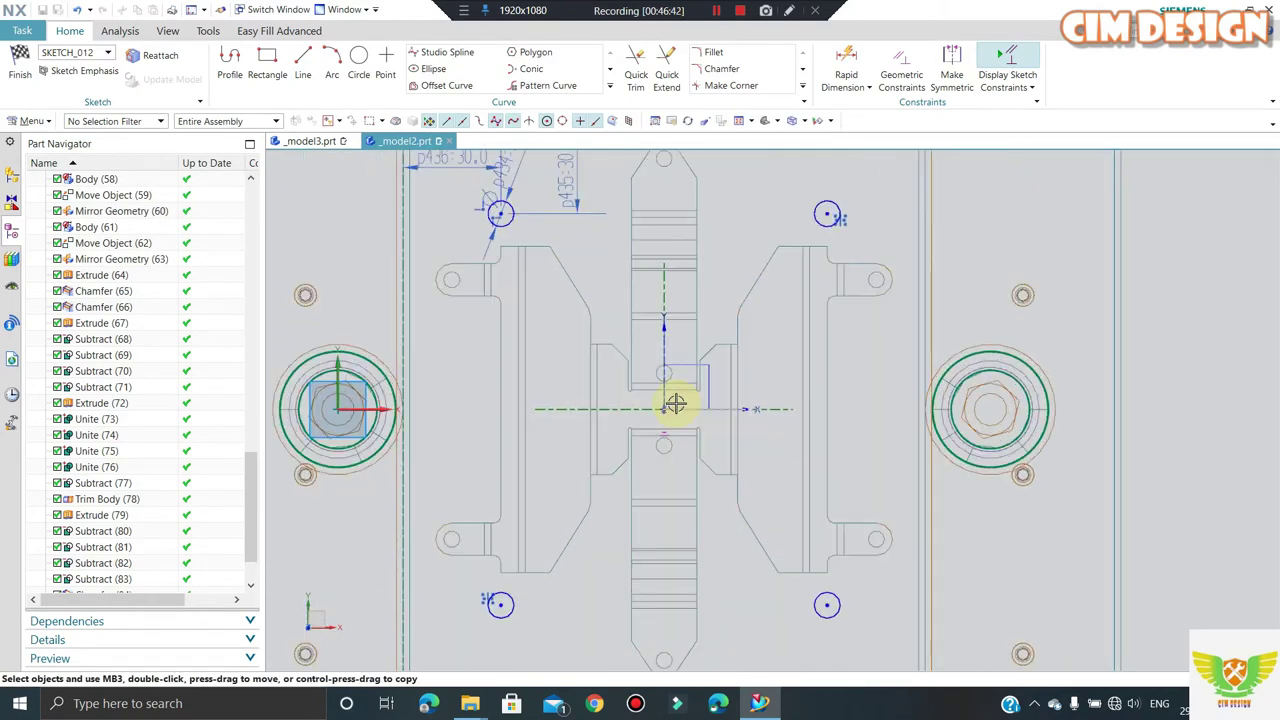
click(360, 55)
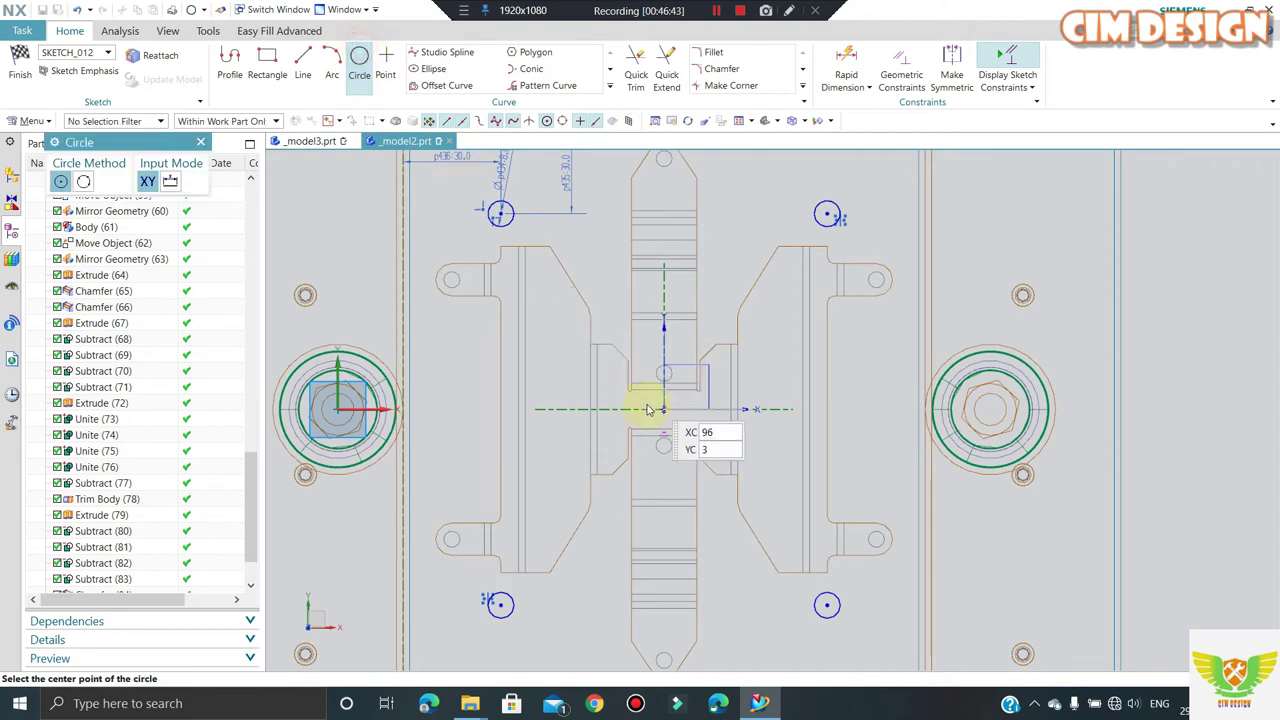
scroll(700, 410, up, 1)
click(668, 408)
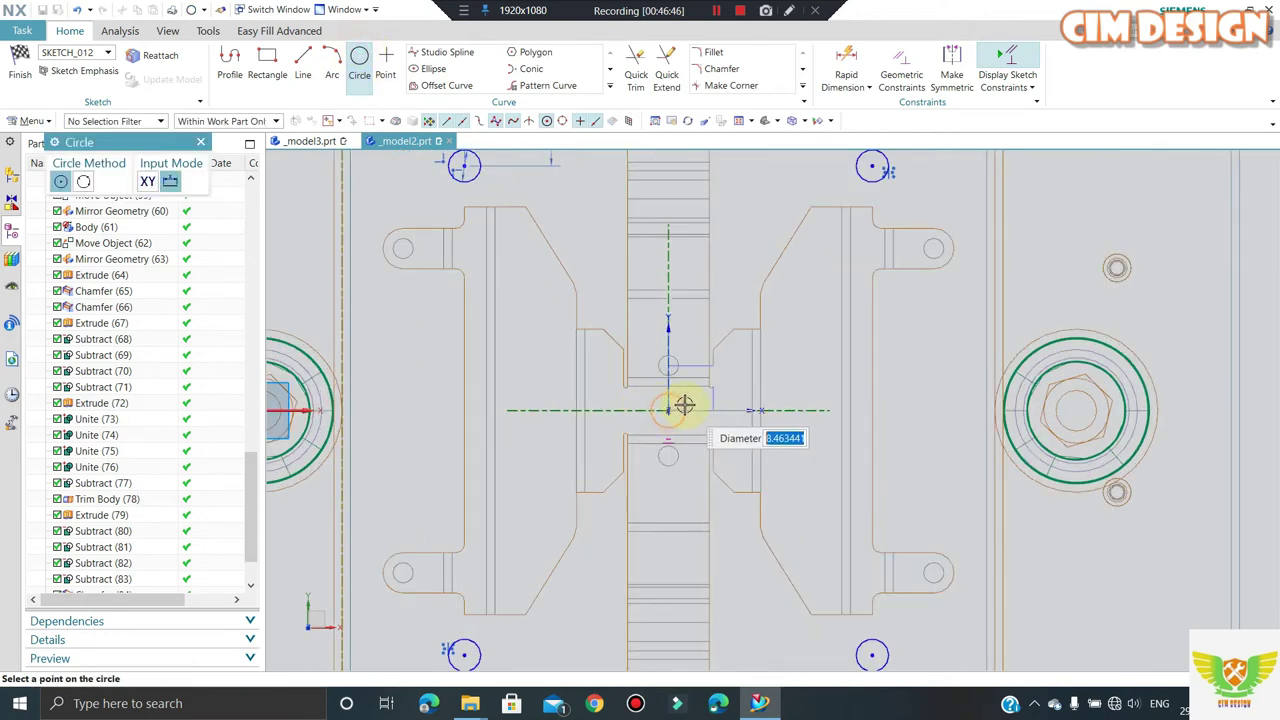
click(683, 404)
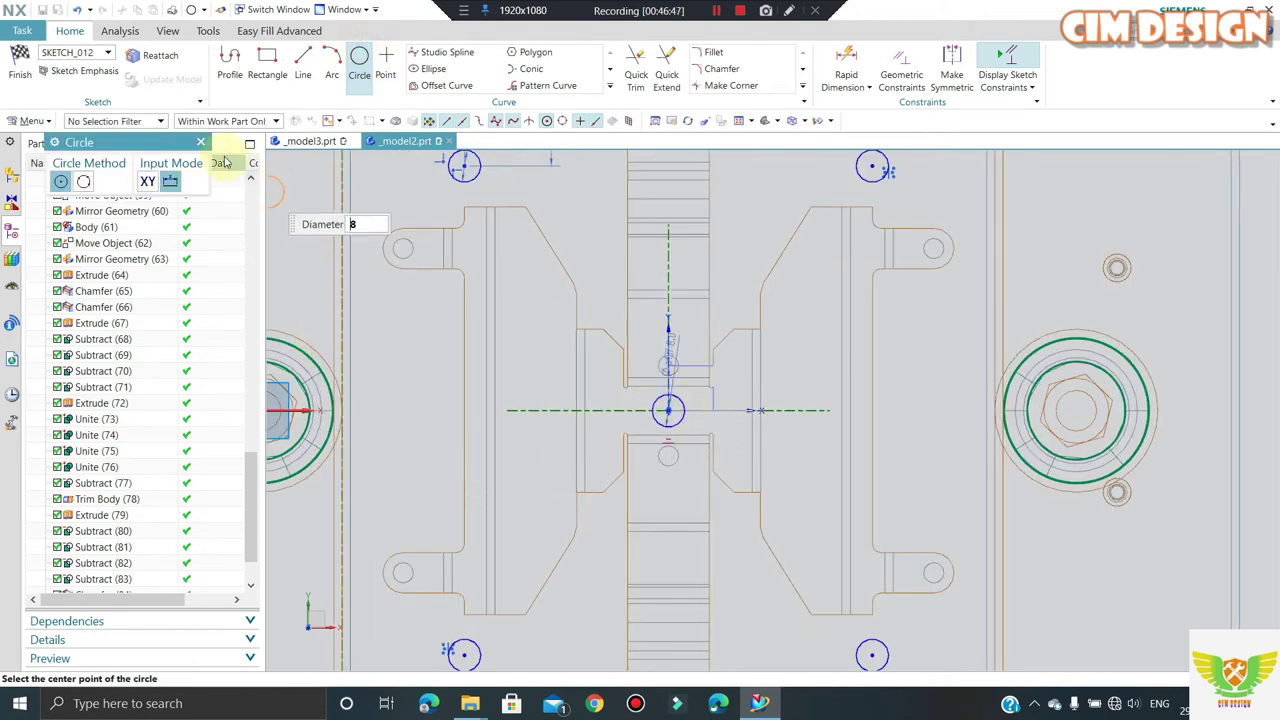
click(202, 141)
- Add another 8 mm circle just below the upper-left bolt hole
scroll(651, 366, down, 1)
scroll(651, 366, down, 1)
scroll(749, 300, down, 1)
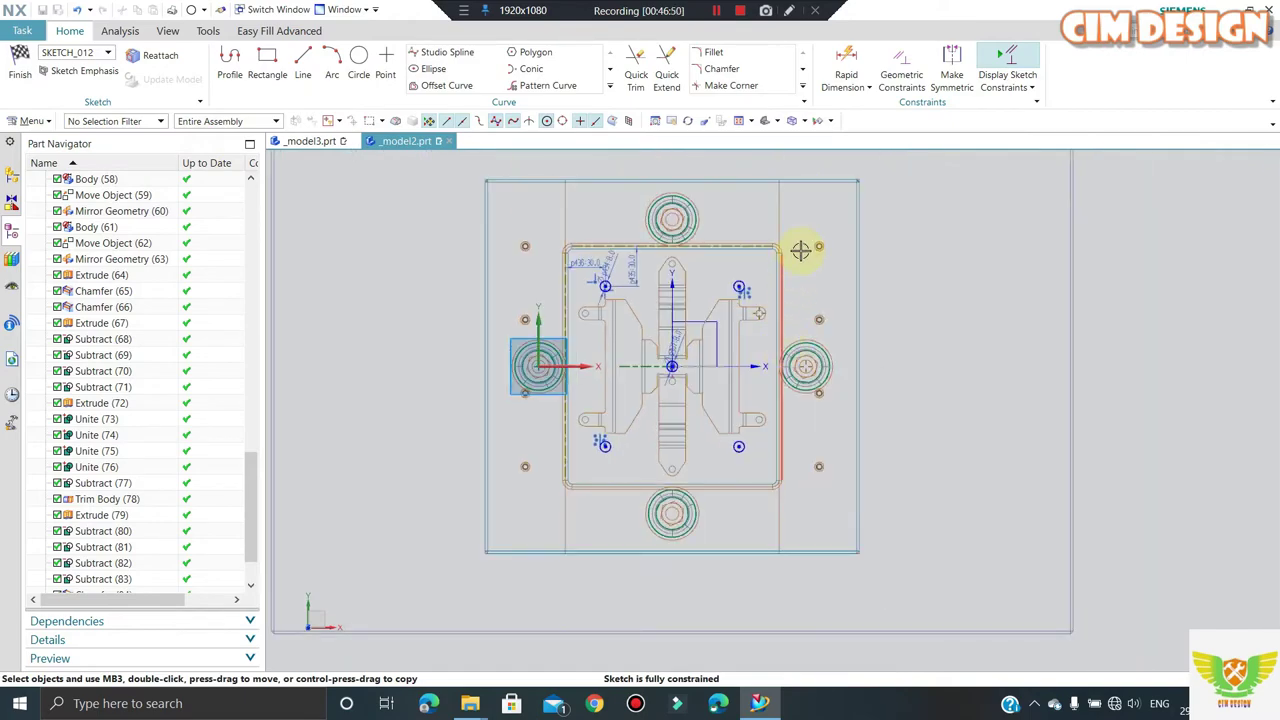
scroll(803, 249, down, 1)
scroll(818, 333, down, 2)
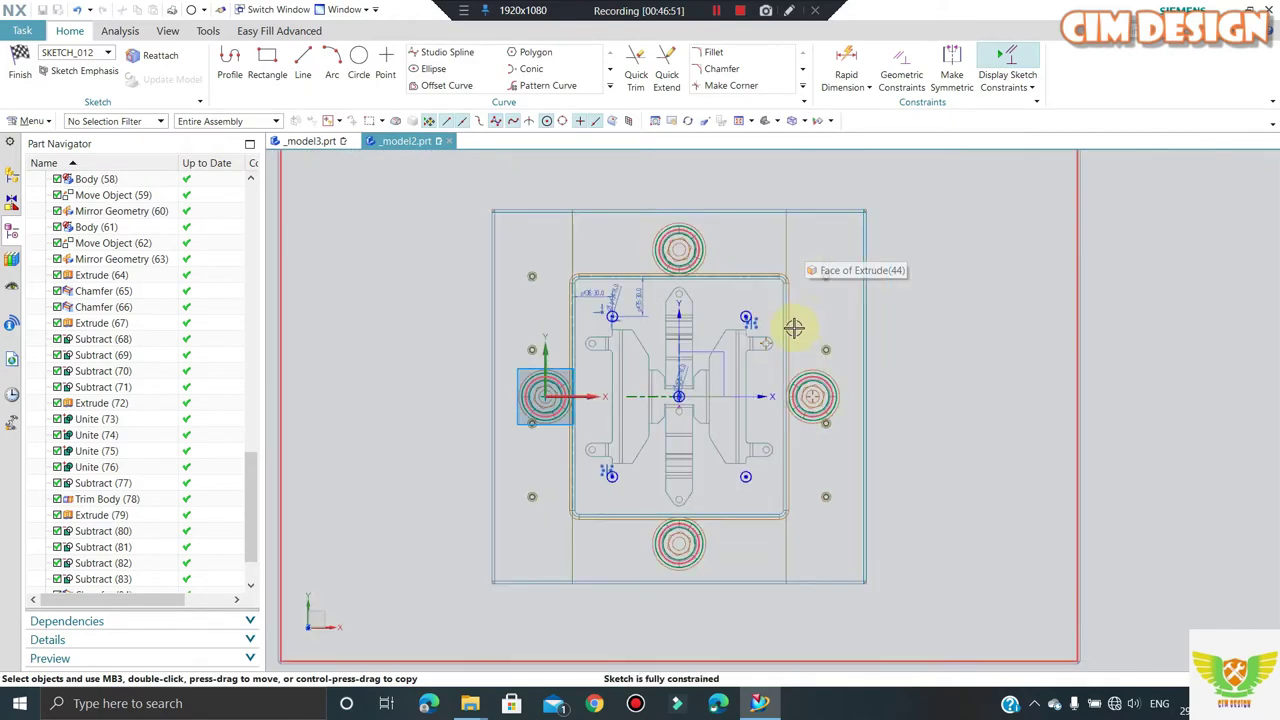
middle_drag(639, 327, 785, 390)
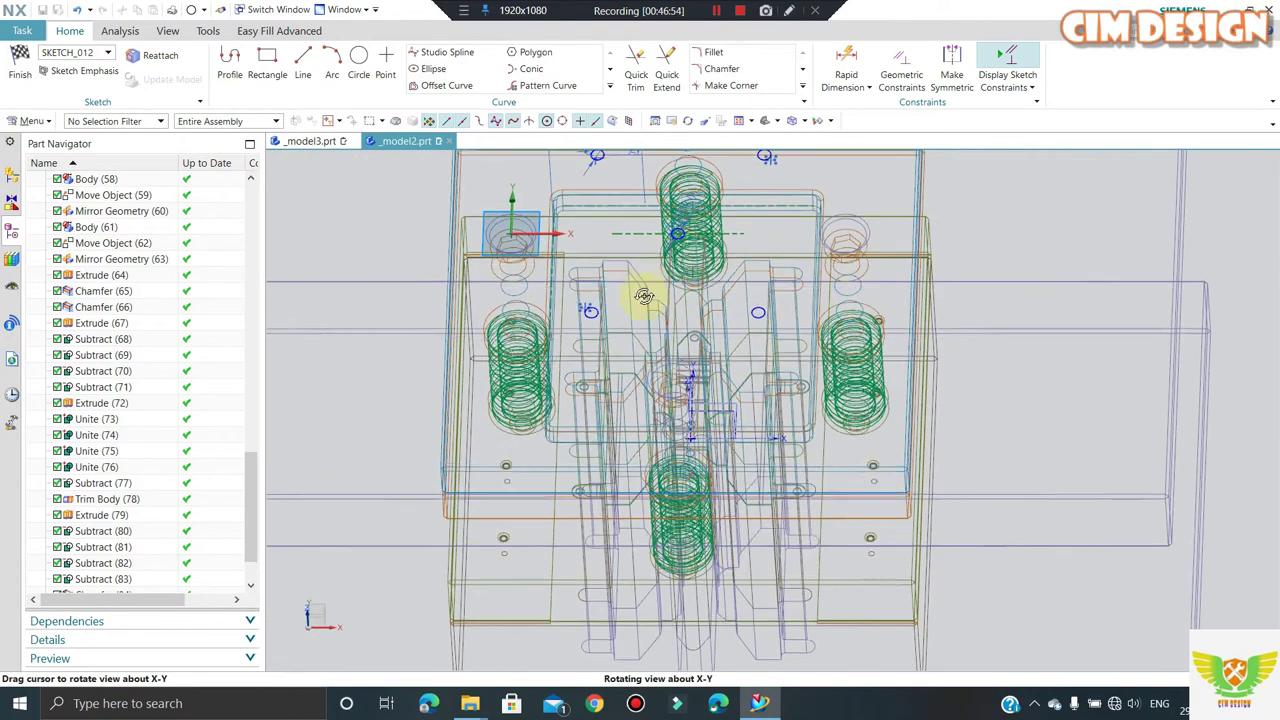
key(F8)
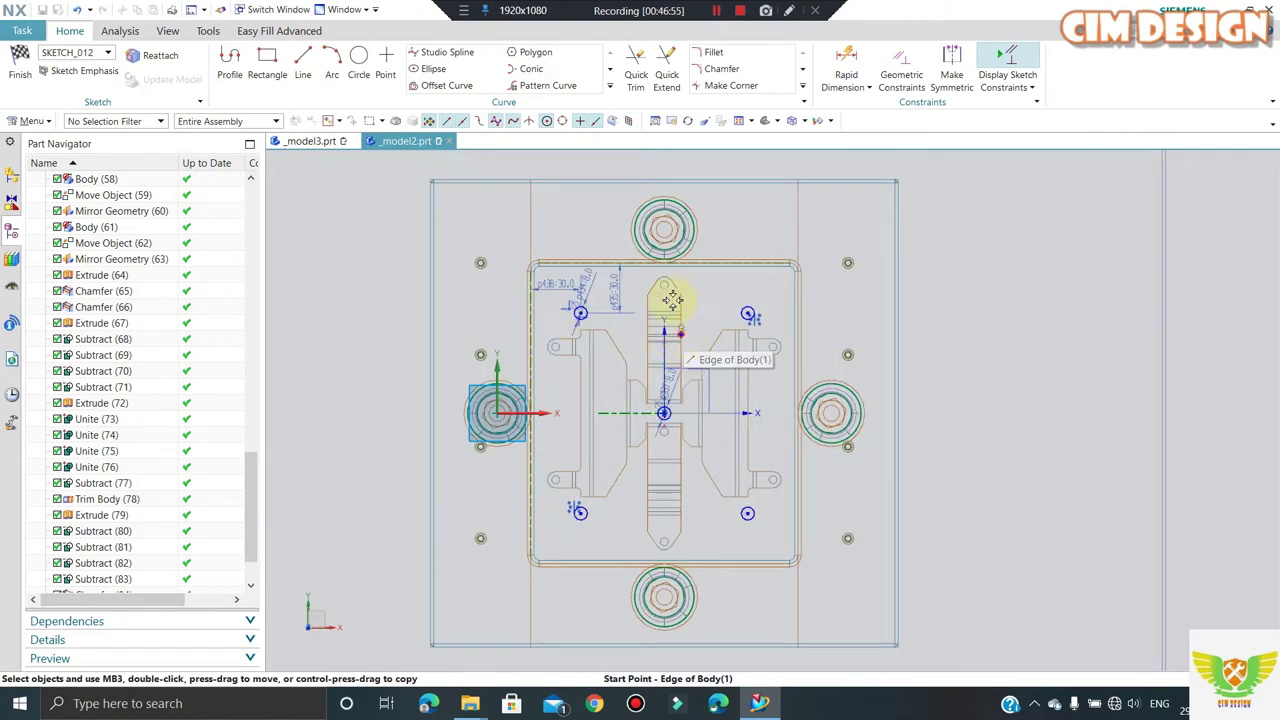
click(360, 60)
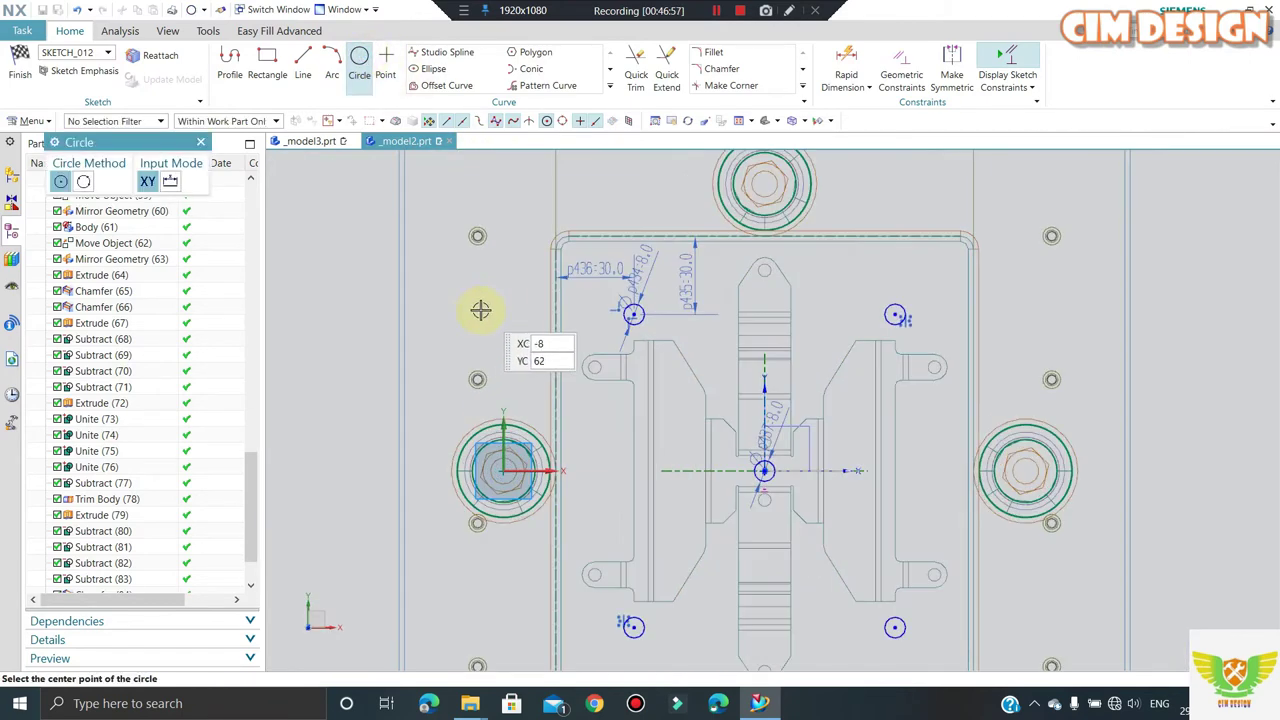
scroll(480, 309, up, 2)
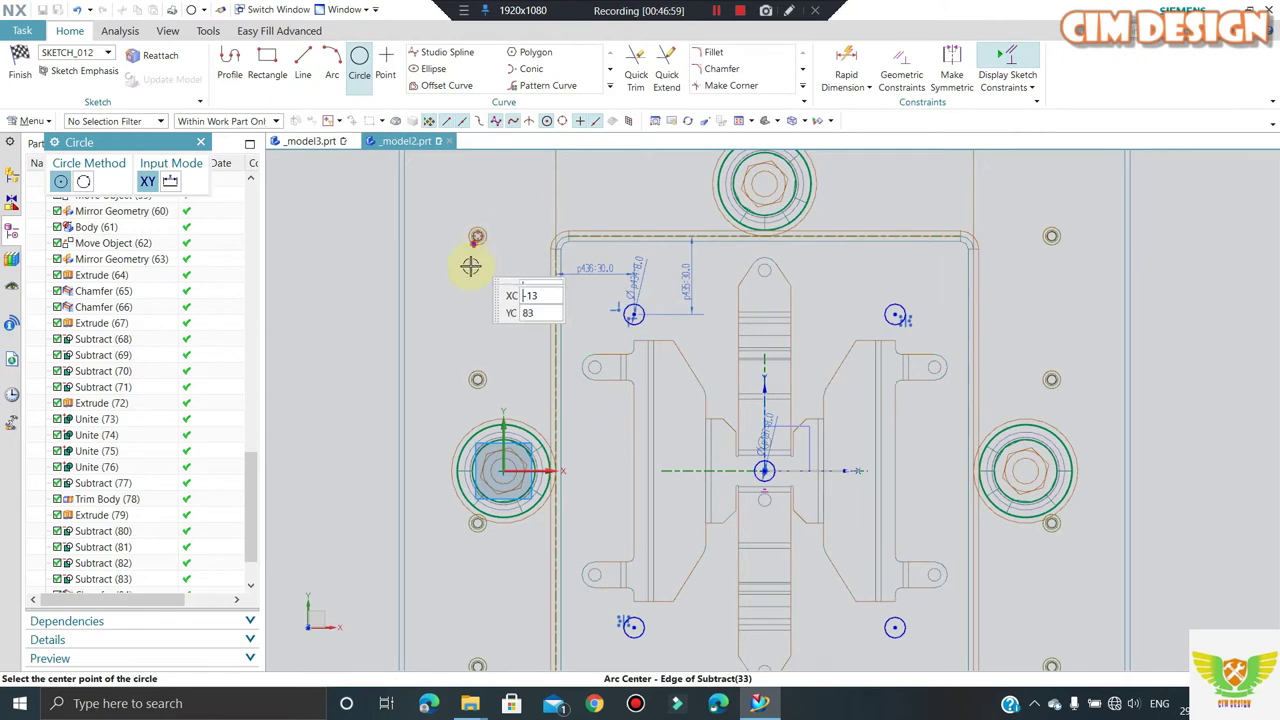
click(479, 298)
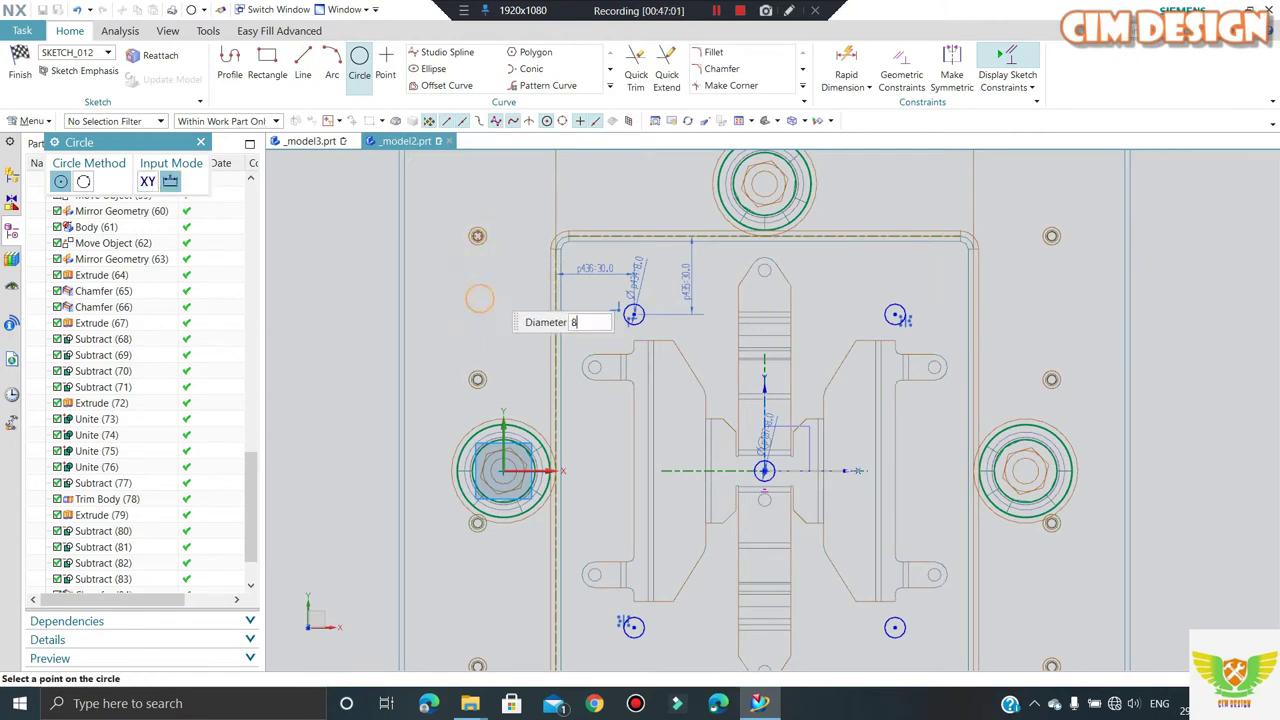
key(Escape)
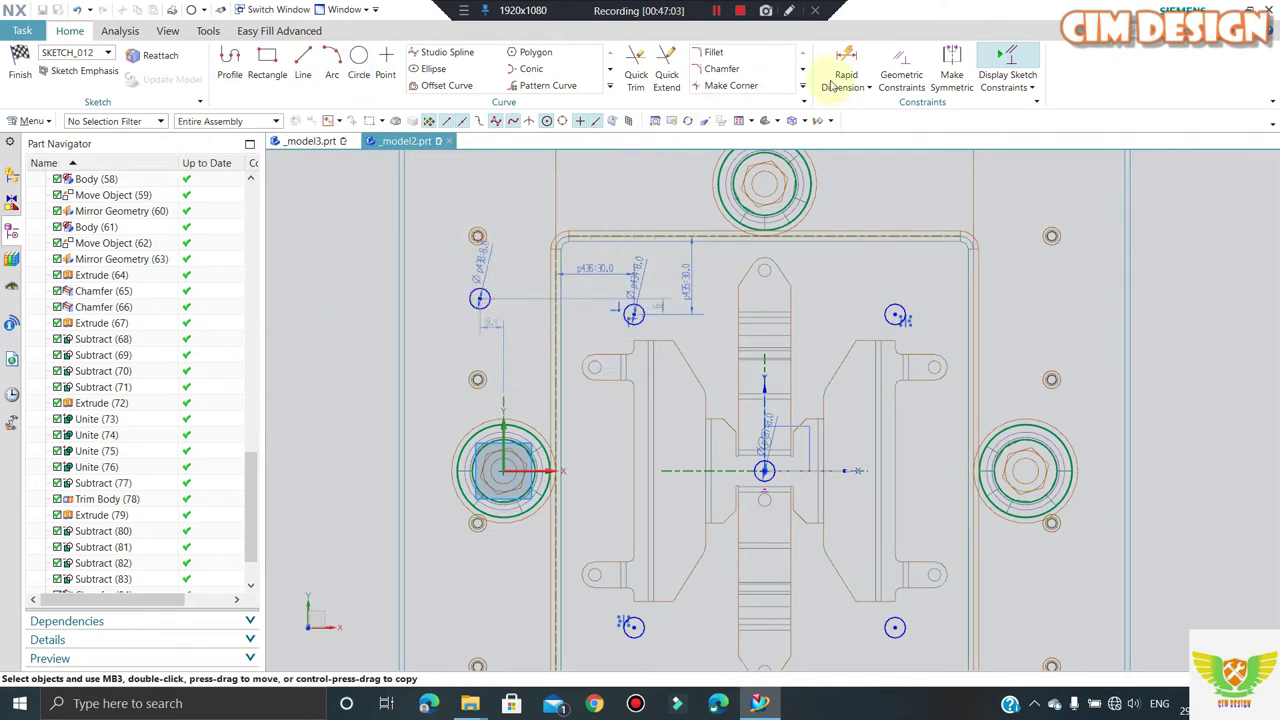
- Place a distance dimension between the upper bolt hole and the new circle
click(845, 55)
scroll(475, 235, up, 1)
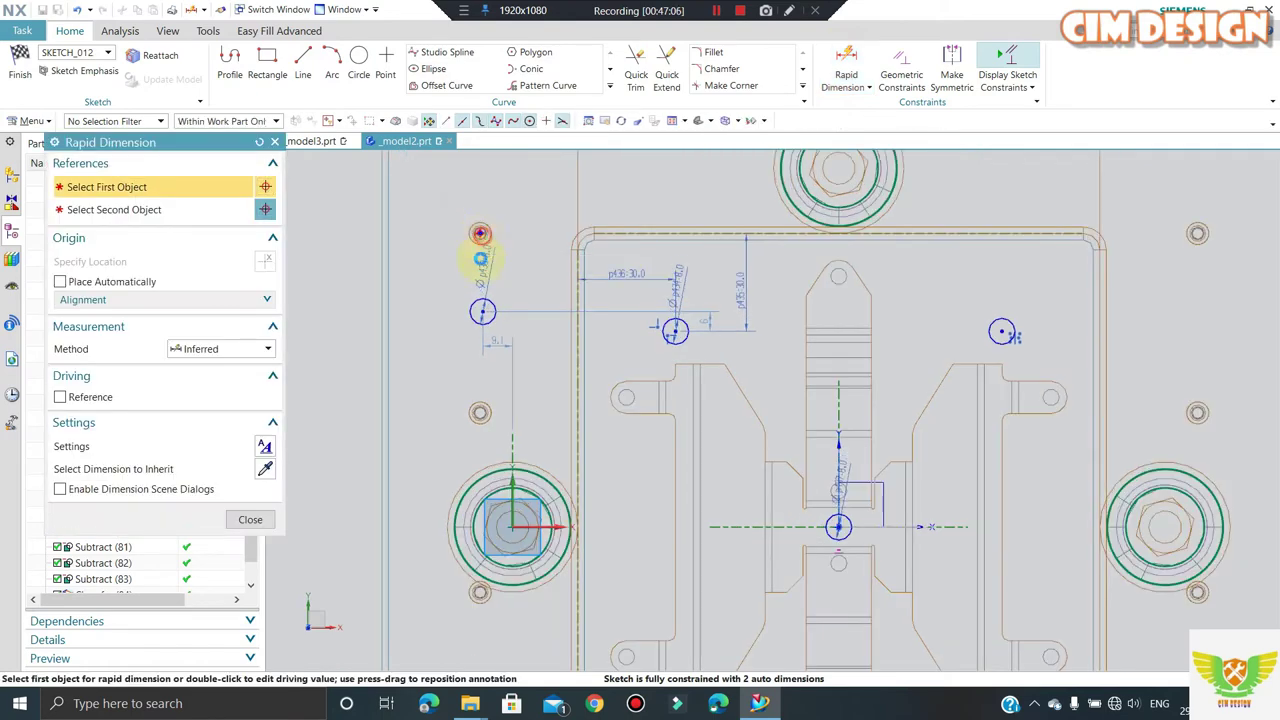
click(480, 233)
click(482, 313)
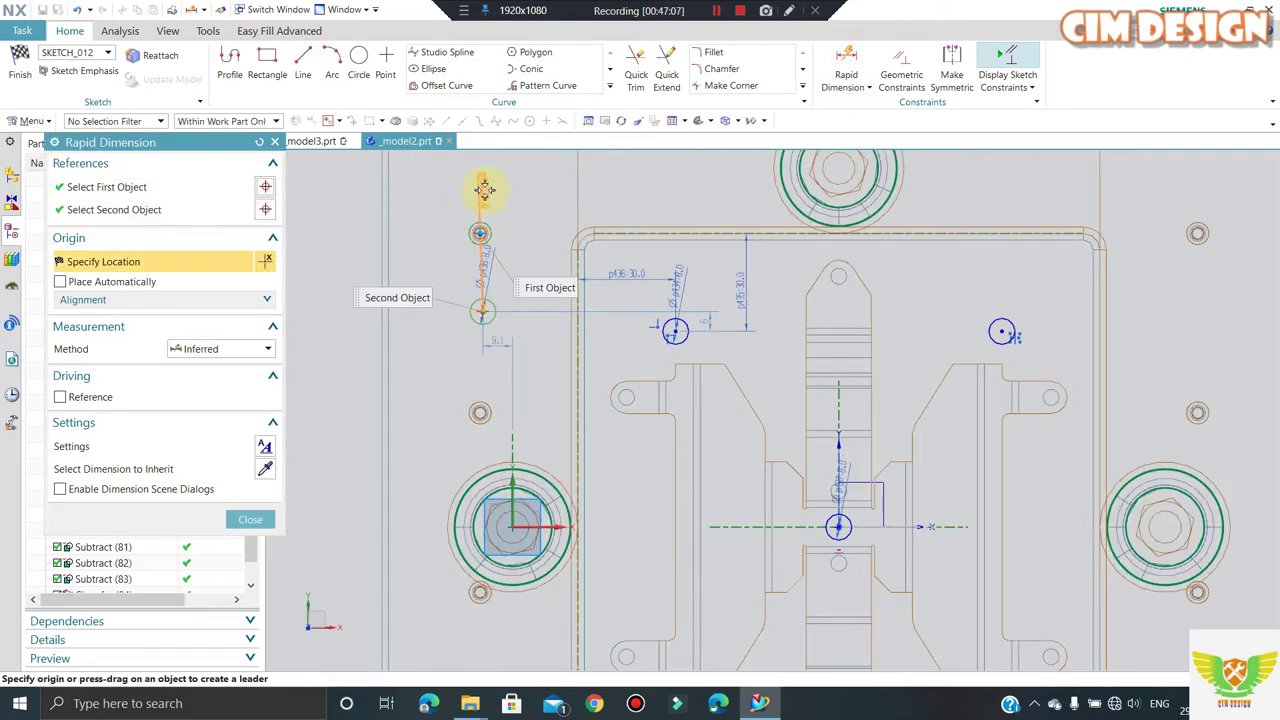
scroll(488, 197, up, 1)
scroll(485, 195, up, 1)
scroll(482, 192, up, 2)
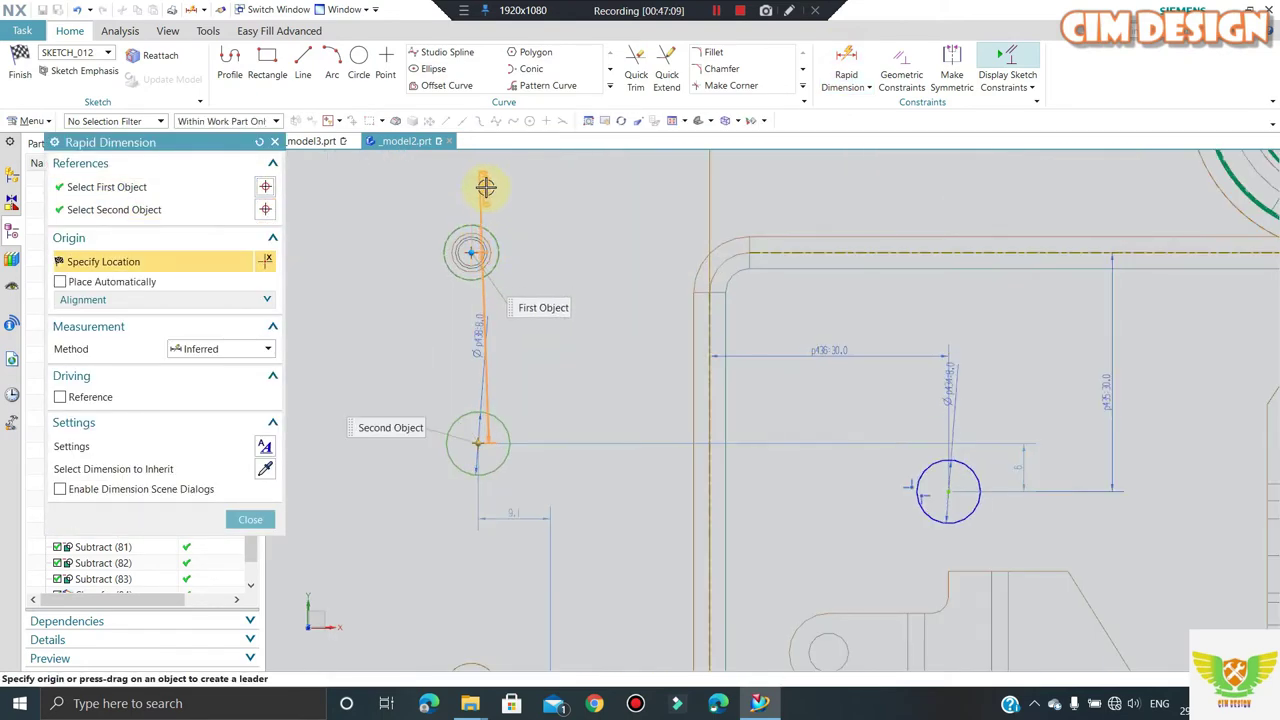
scroll(479, 188, up, 1)
scroll(479, 188, up, 3)
click(472, 222)
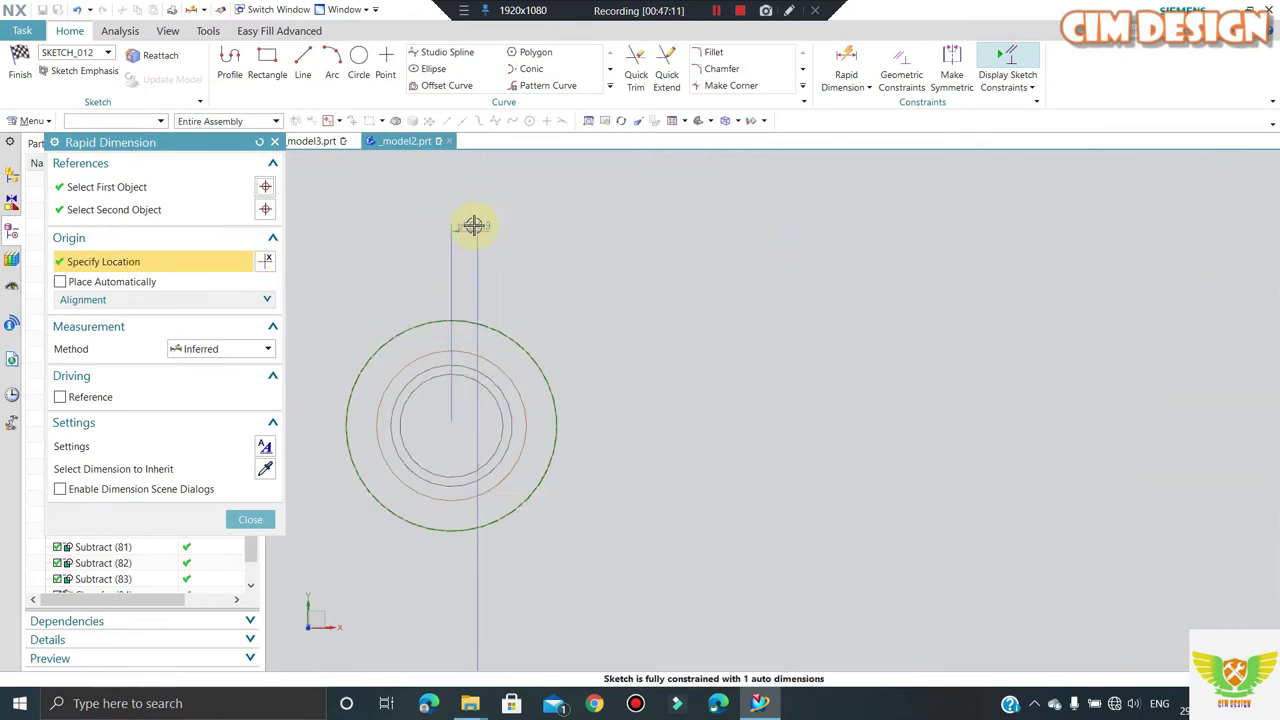
scroll(488, 212, down, 2)
scroll(480, 225, down, 5)
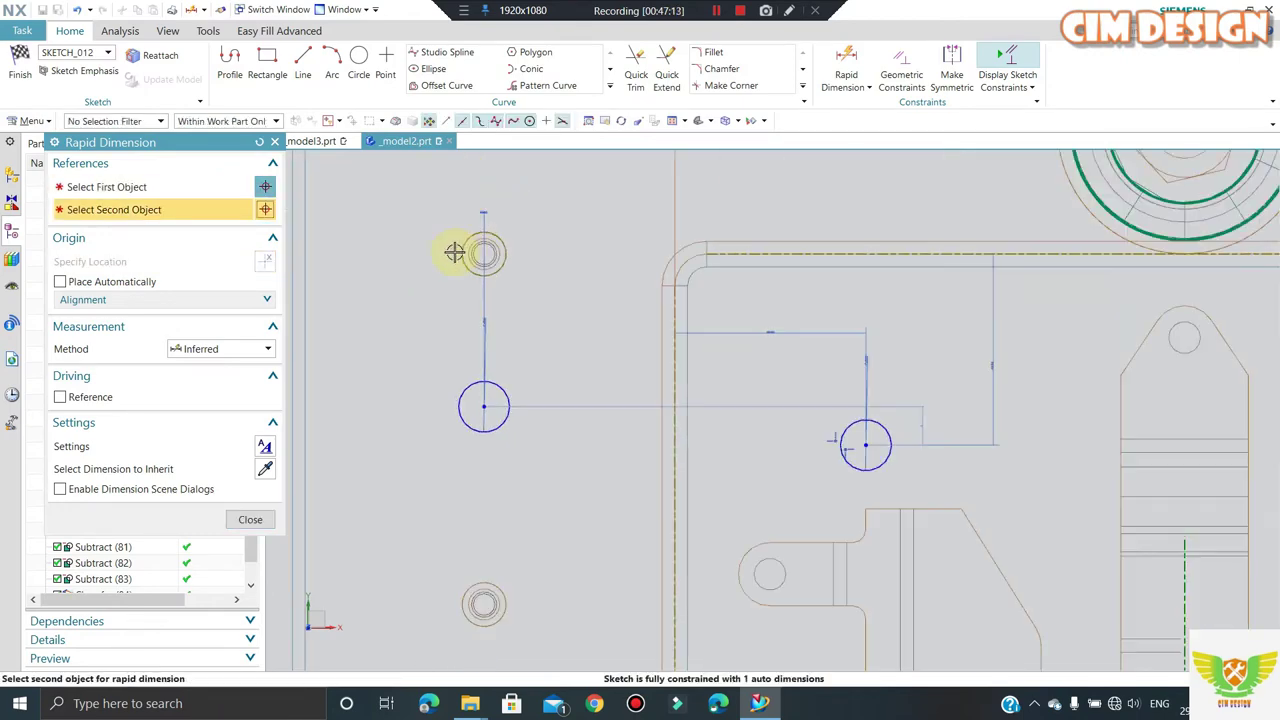
key(Escape)
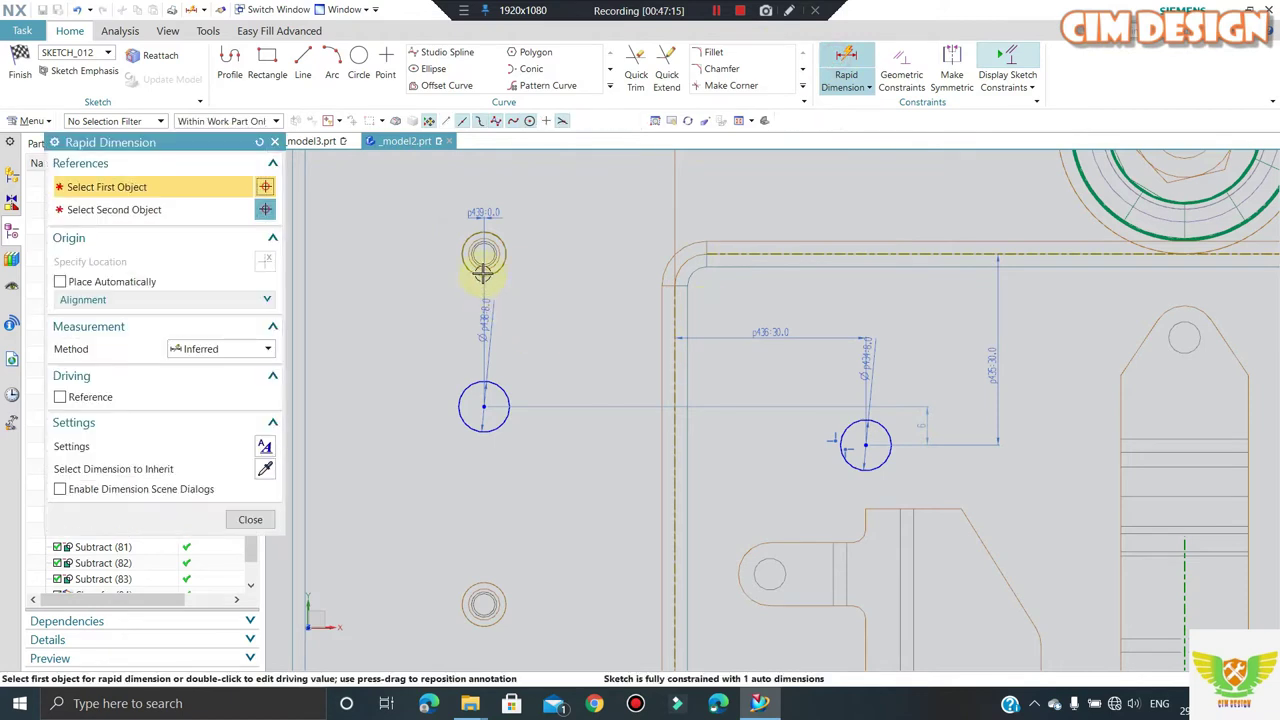
- Set the vertical distance between the upper and lower left circles to 55/2
click(483, 253)
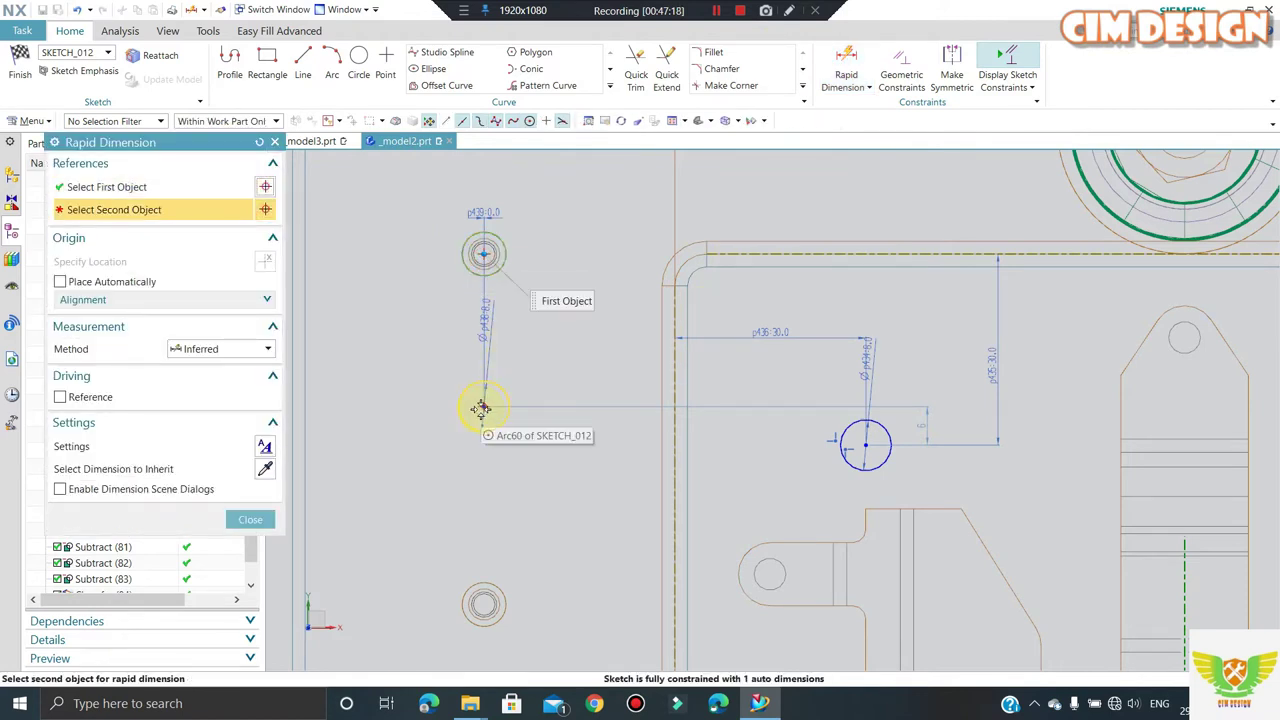
click(423, 389)
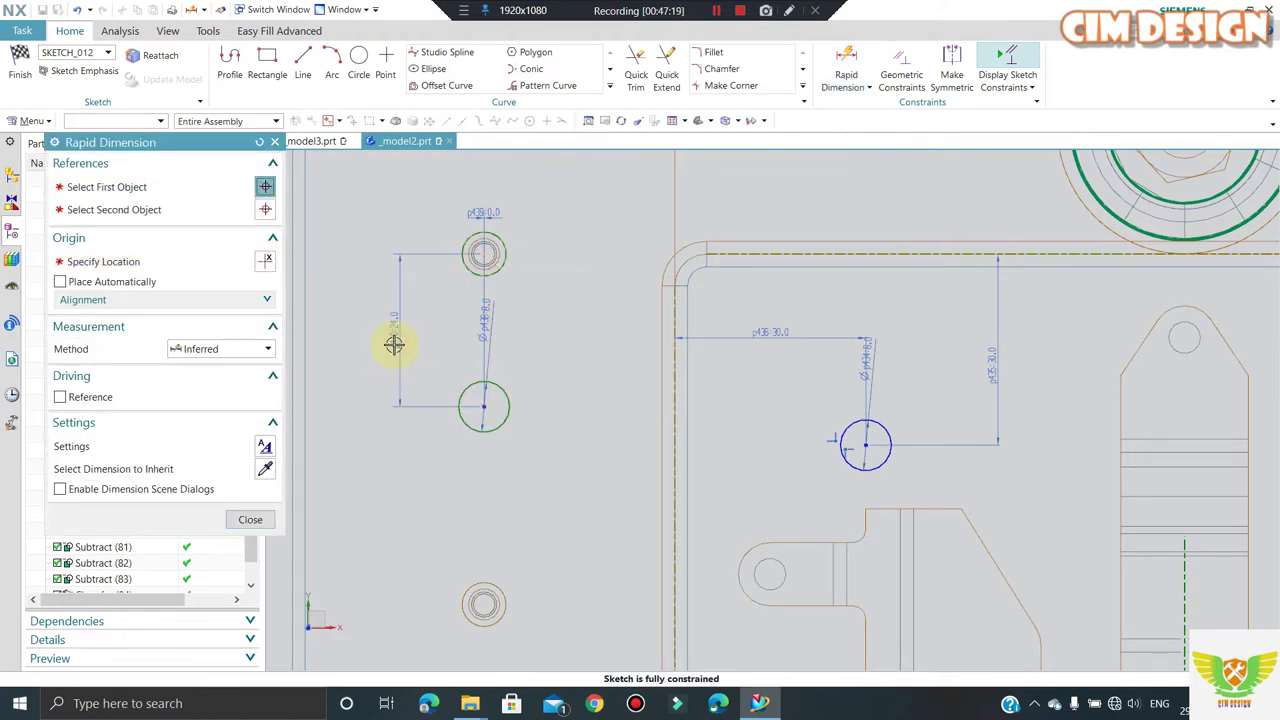
click(393, 344)
key(ctrl+f)
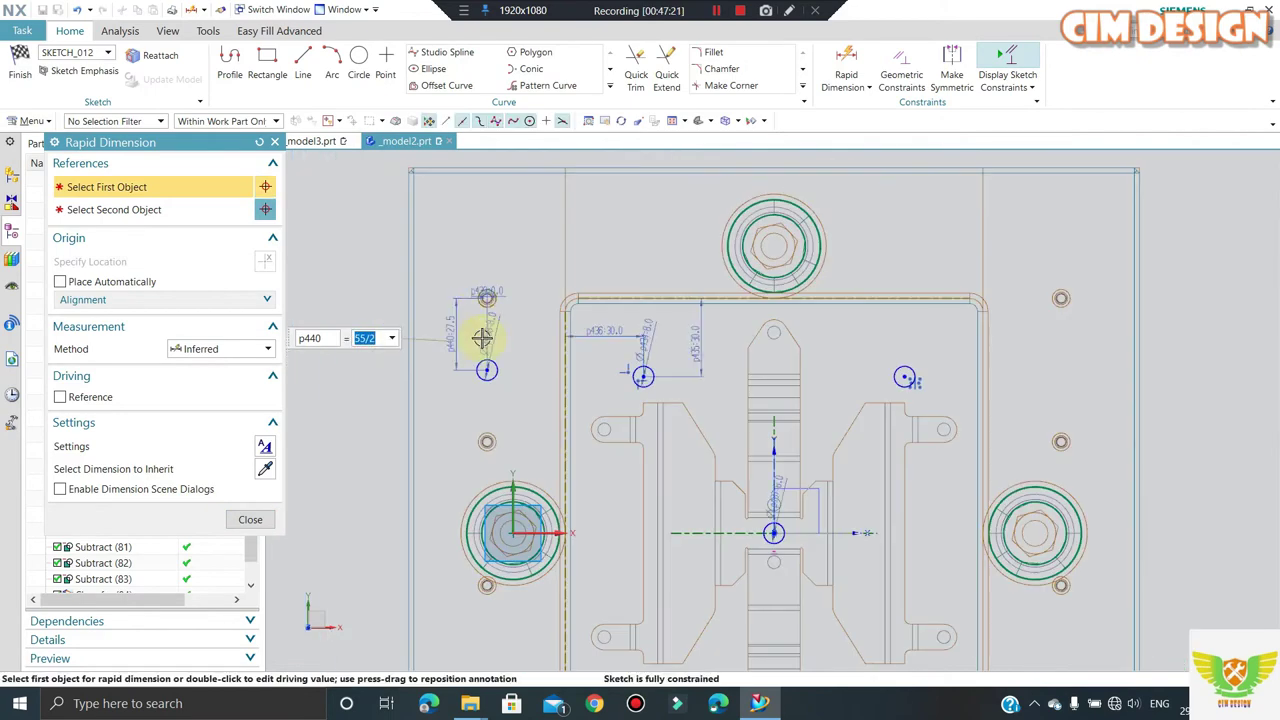
key(Escape)
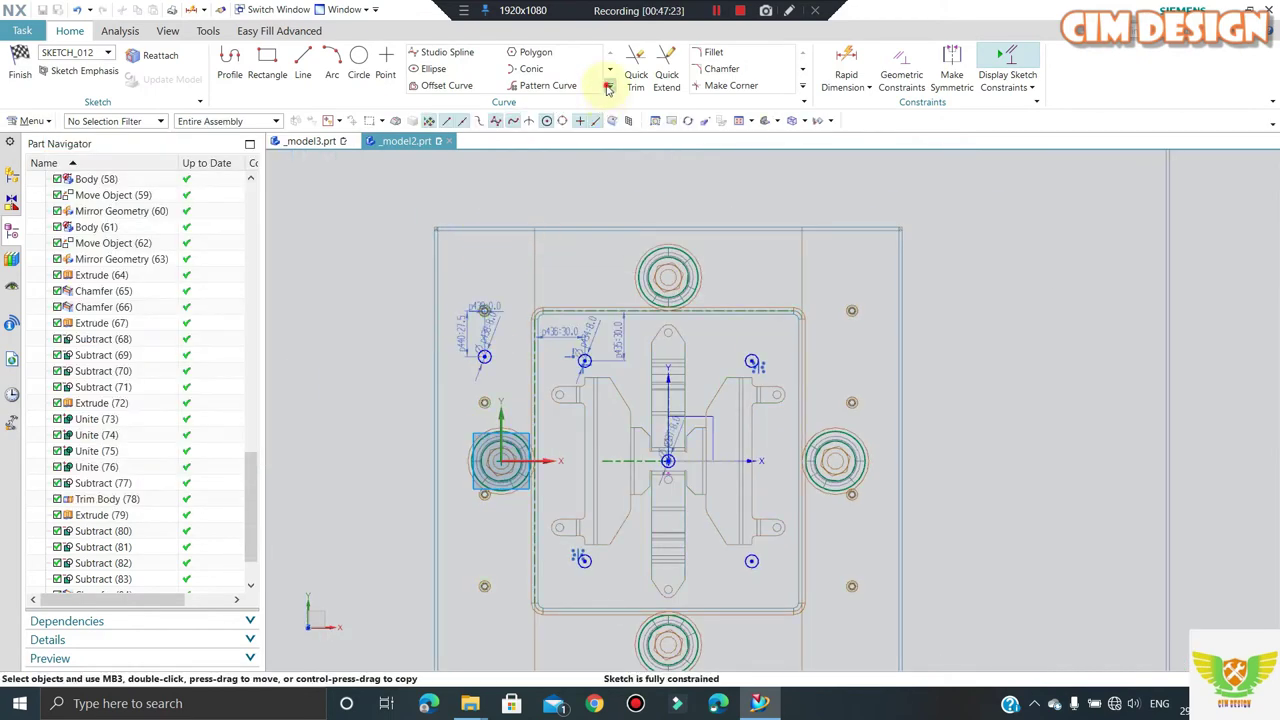
- Try Intersection Curve and cancel it after the no-intersection error
click(608, 88)
click(440, 118)
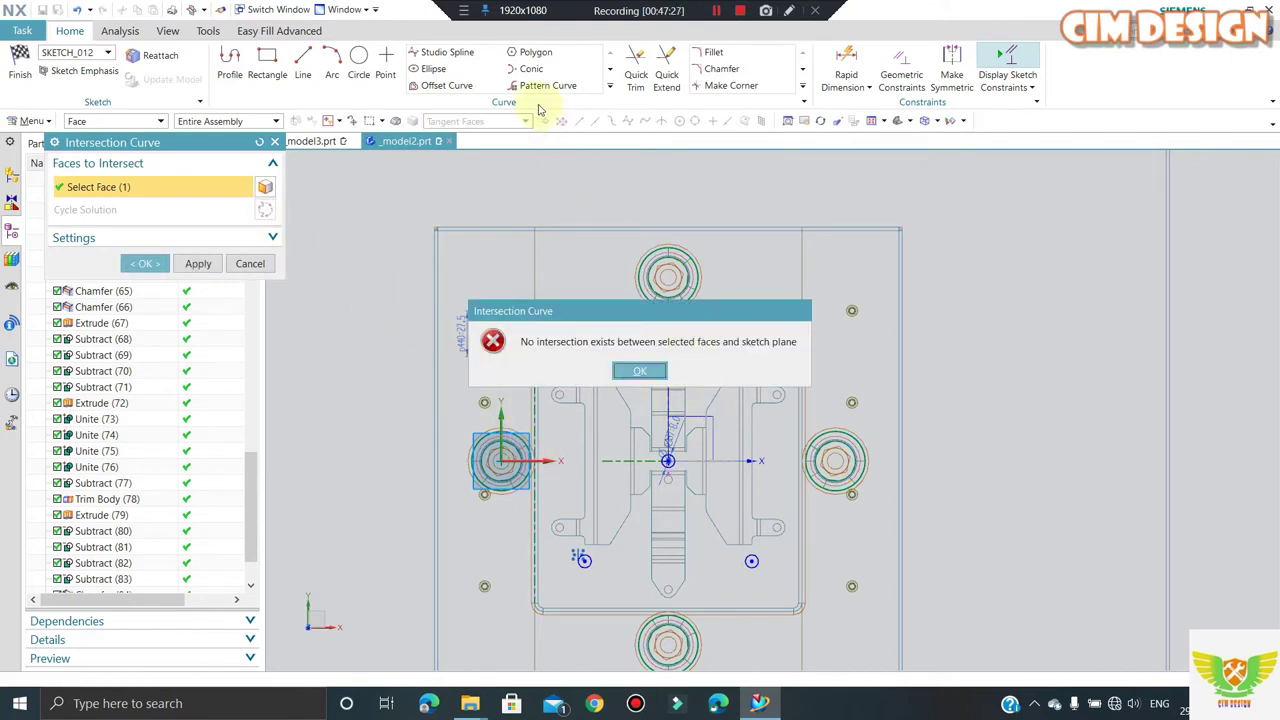
key(Return)
key(Escape)
- Mirror the left hole circle across the centreline with Mirror Curve
click(609, 86)
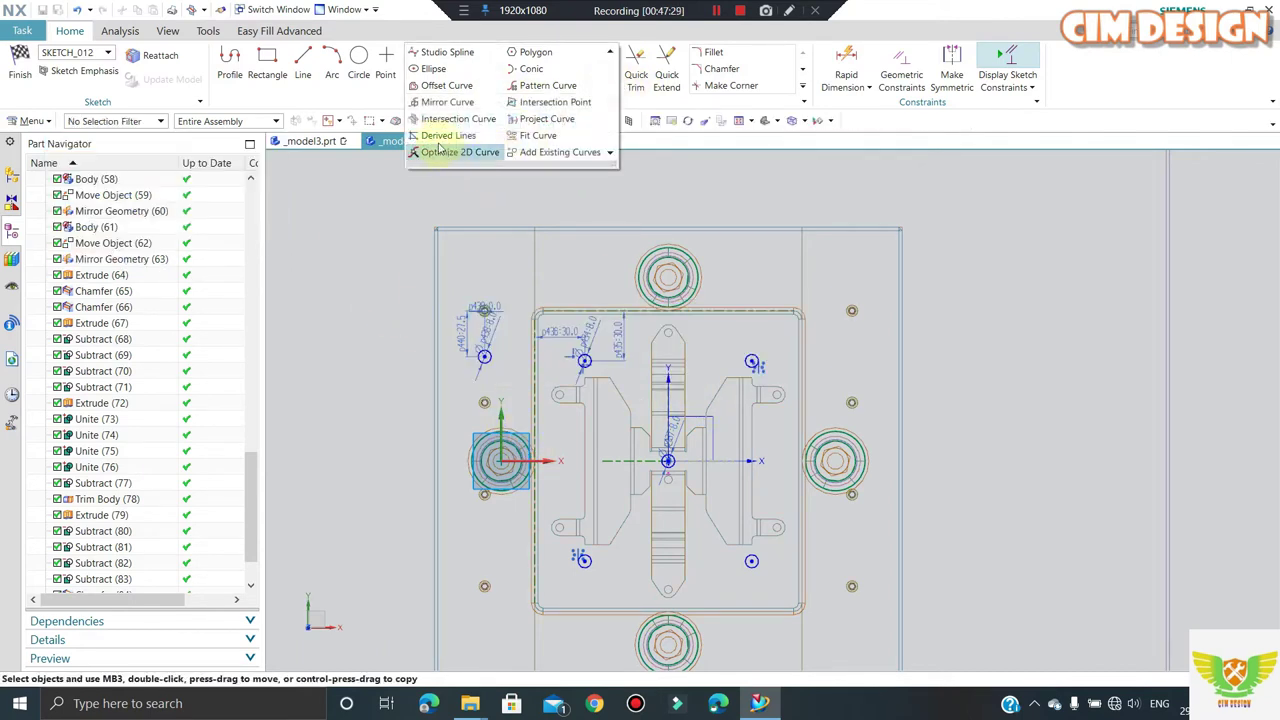
click(440, 103)
middle_click(644, 478)
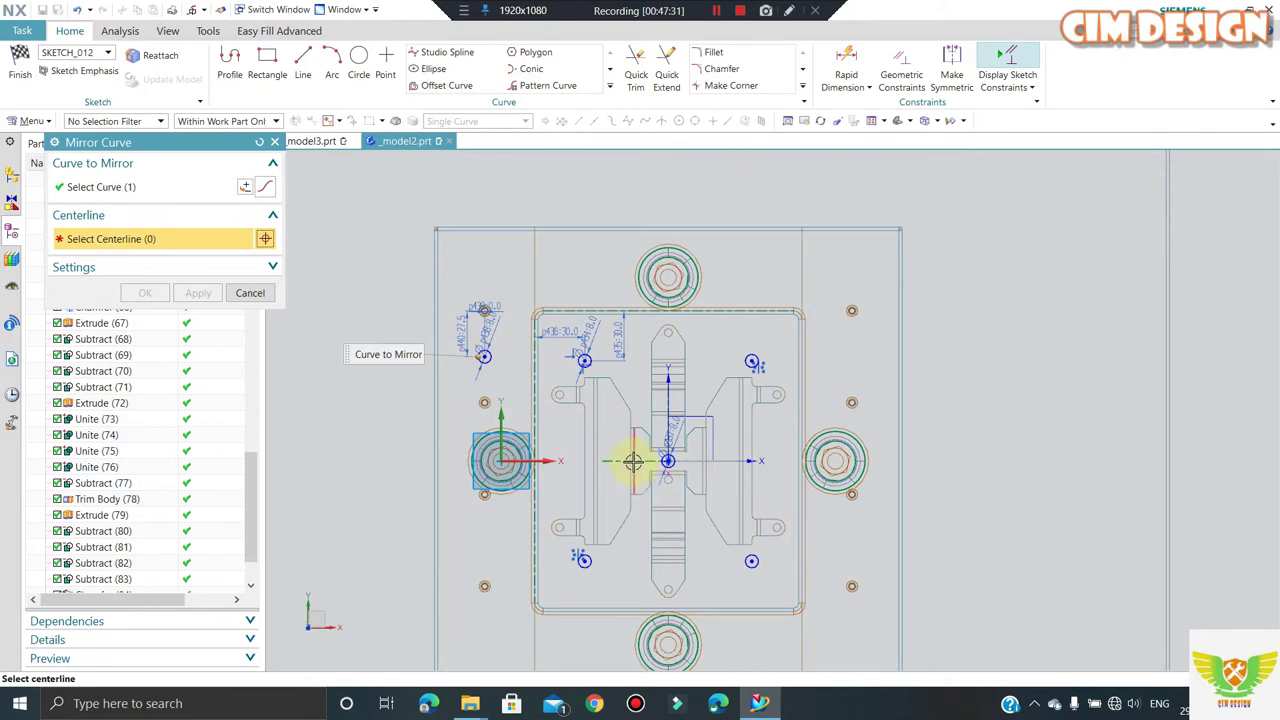
middle_click(548, 466)
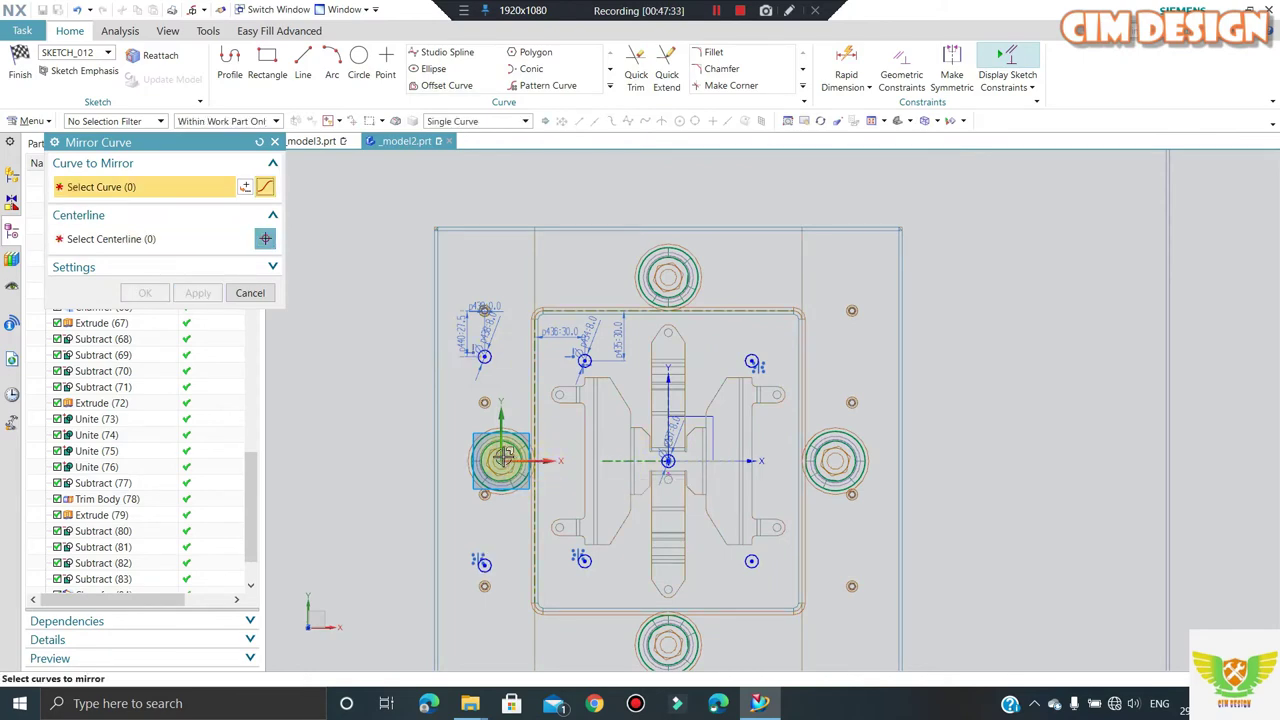
scroll(509, 457, up, 1)
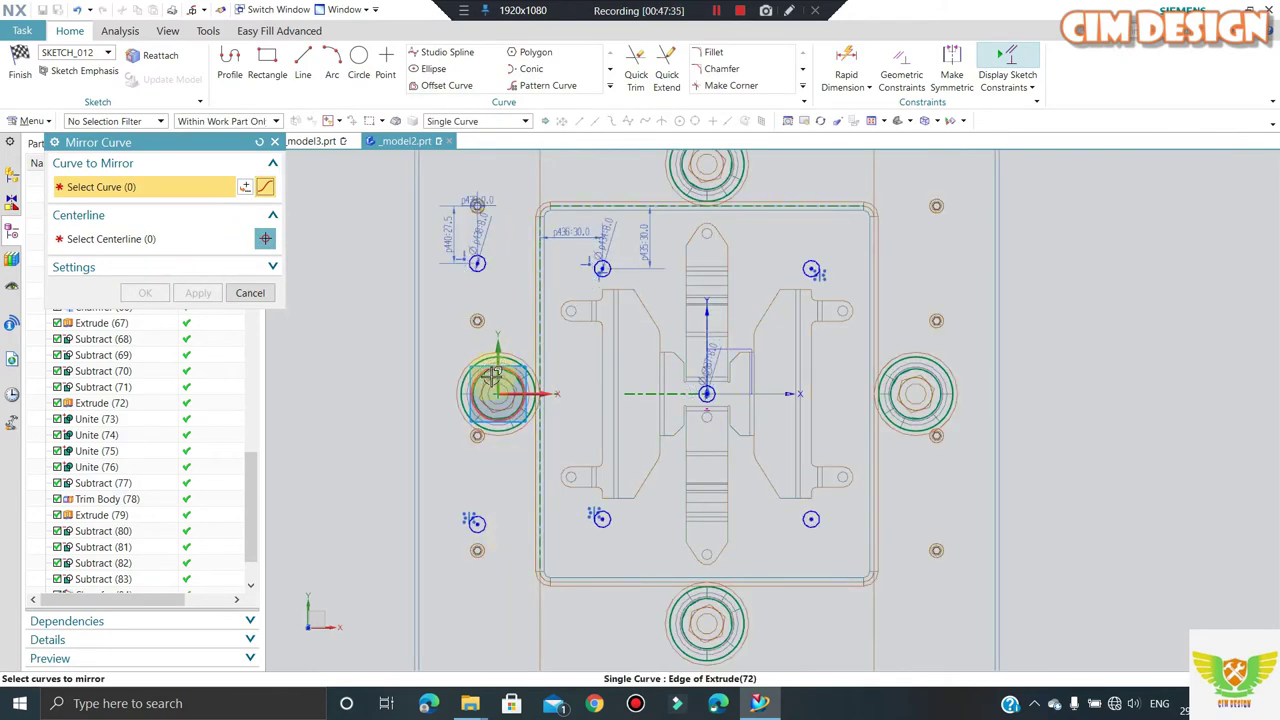
scroll(492, 375, down, 1)
scroll(486, 551, down, 1)
scroll(494, 466, up, 3)
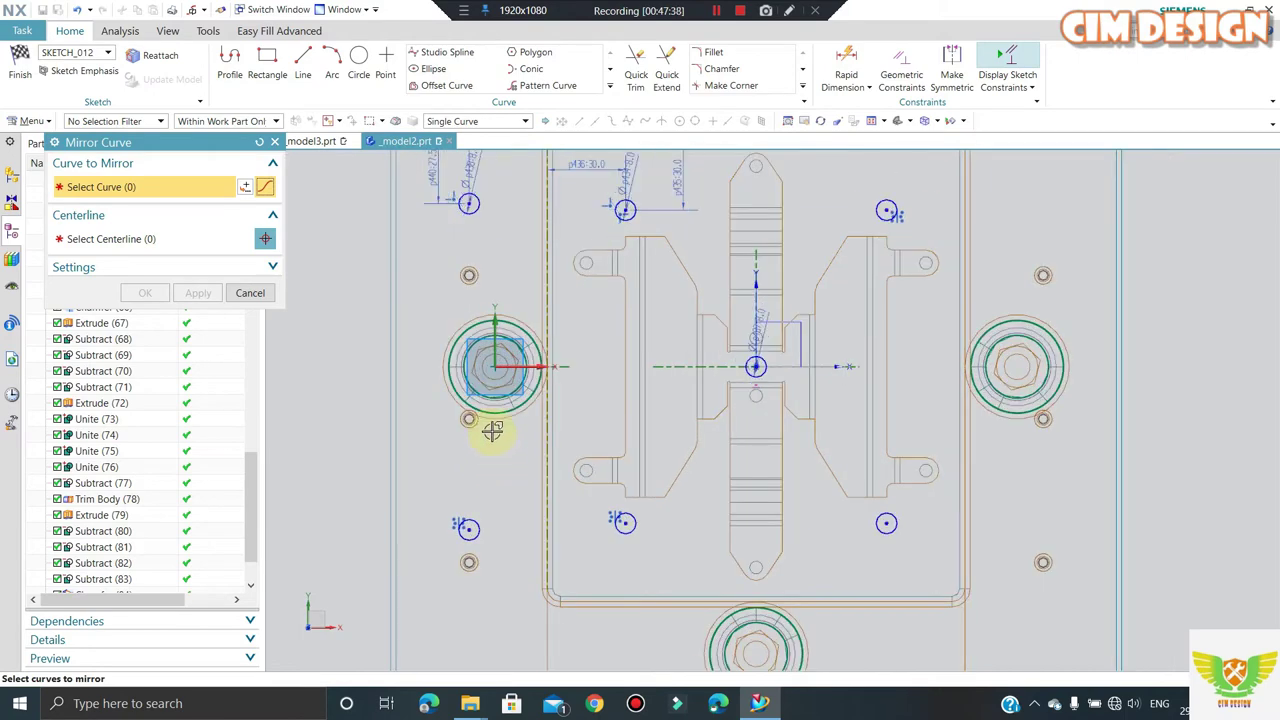
scroll(569, 434, down, 3)
scroll(566, 466, up, 3)
scroll(566, 466, down, 3)
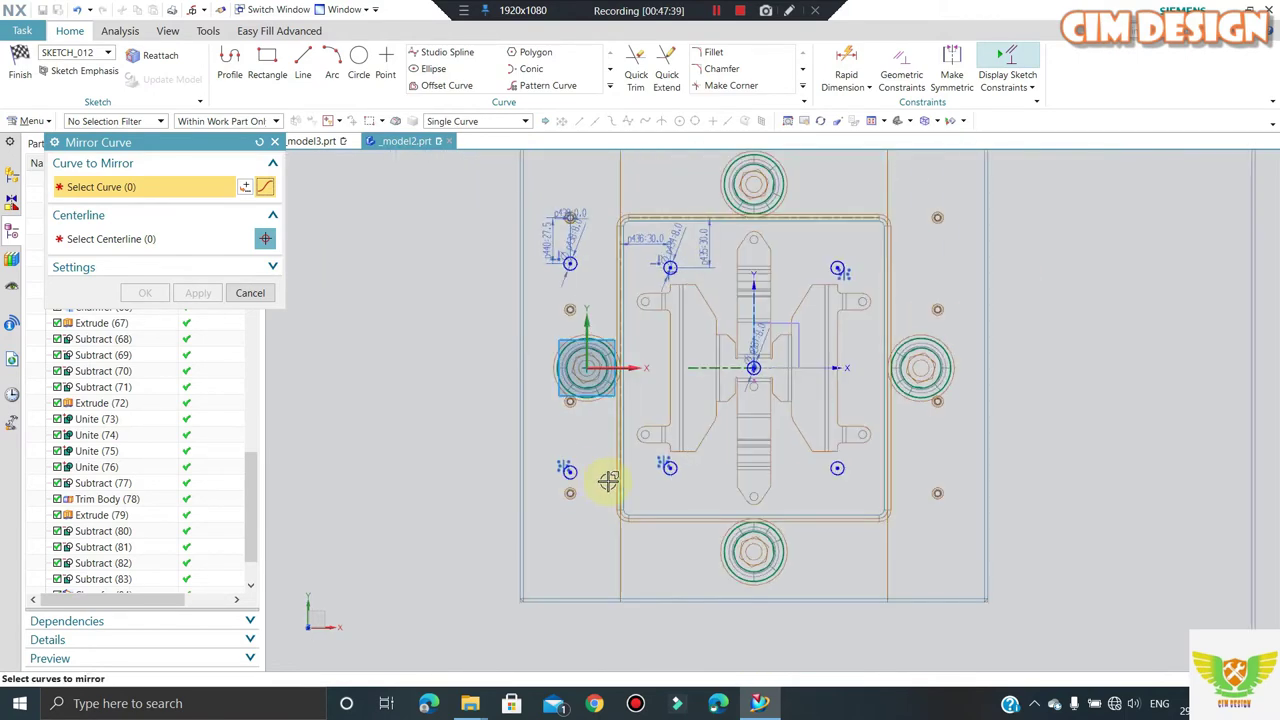
scroll(566, 516, up, 2)
scroll(566, 446, down, 1)
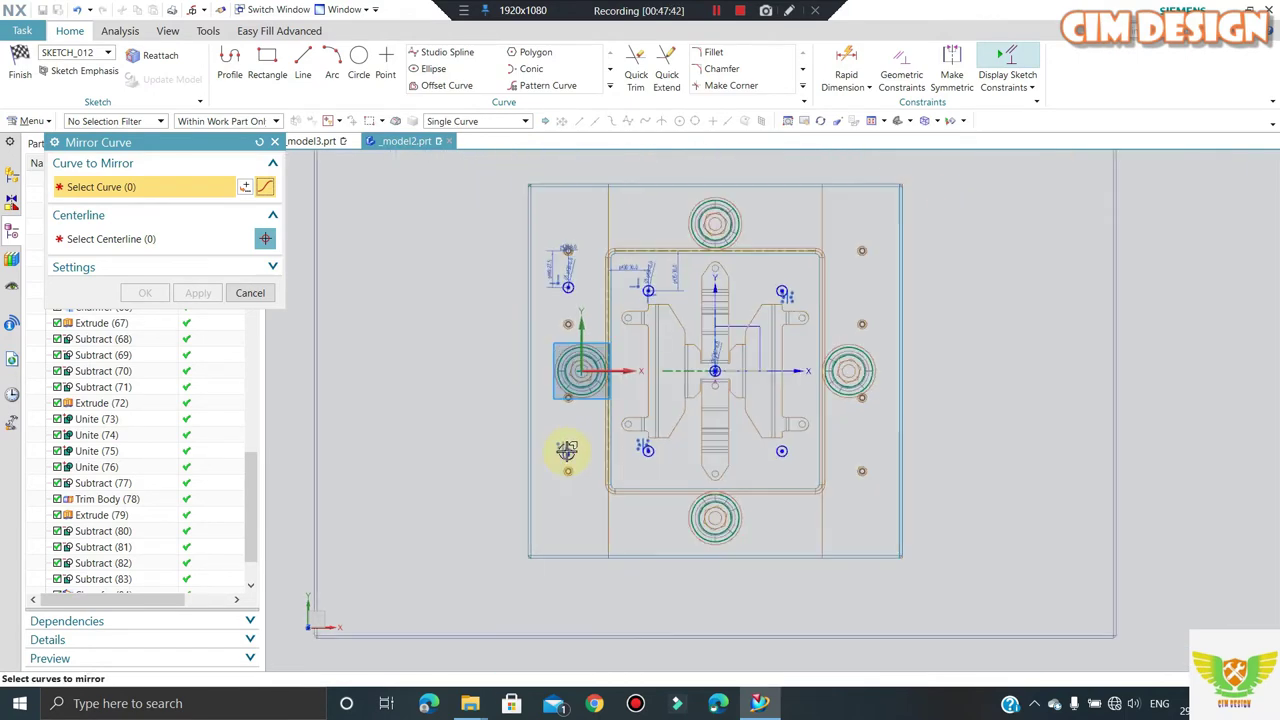
scroll(566, 446, down, 2)
scroll(596, 385, up, 2)
scroll(588, 398, down, 2)
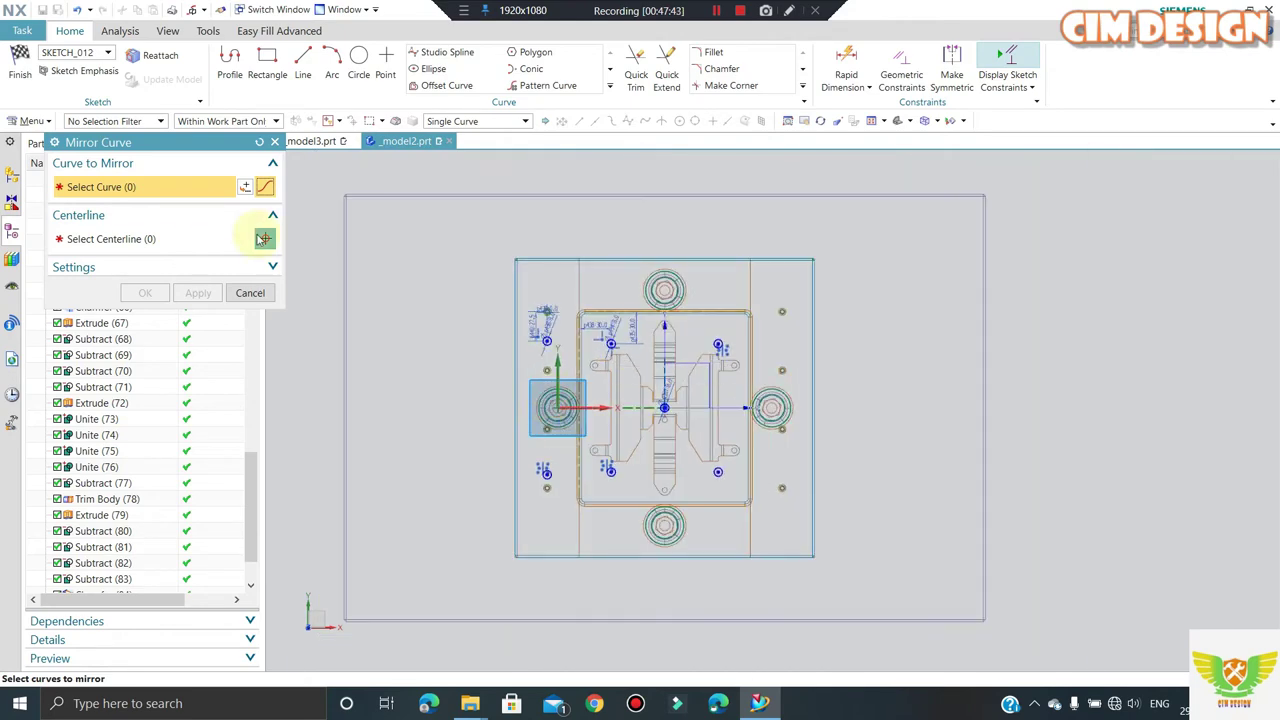
click(265, 293)
- Select two hole circles for a second Mirror Curve, then exit the command
click(610, 69)
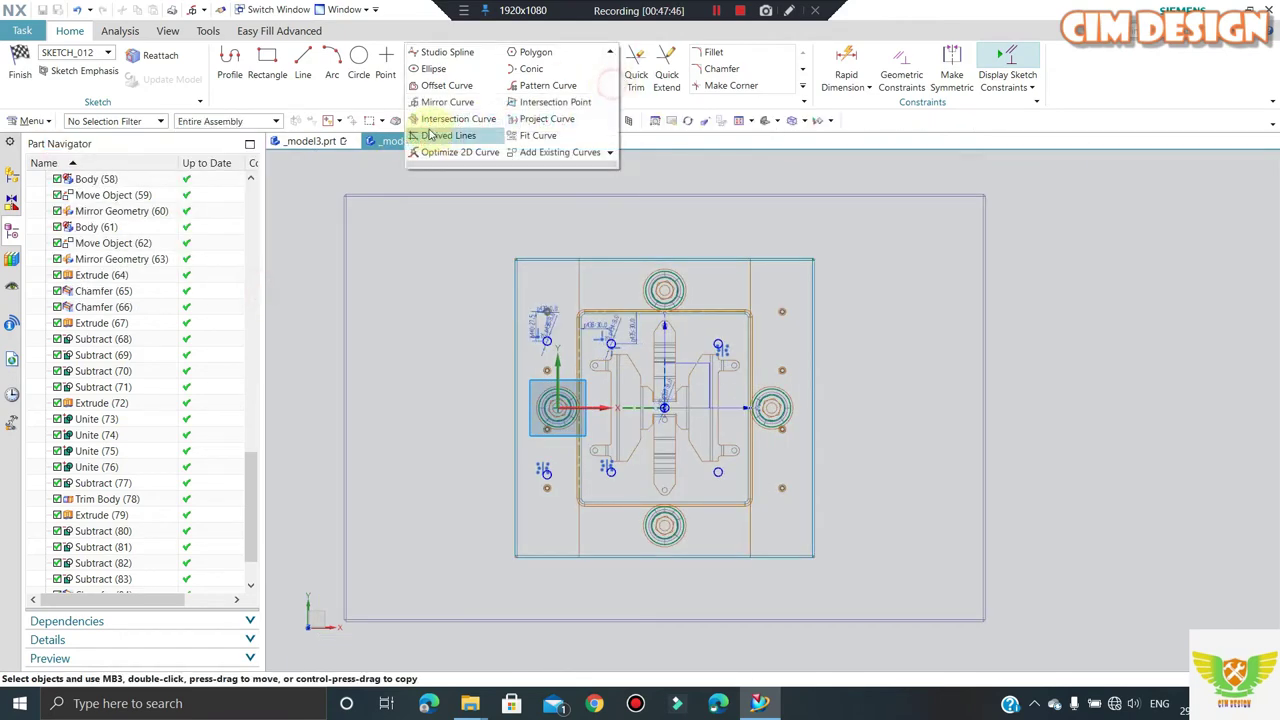
click(428, 103)
scroll(571, 349, up, 2)
click(543, 394)
scroll(543, 400, down, 2)
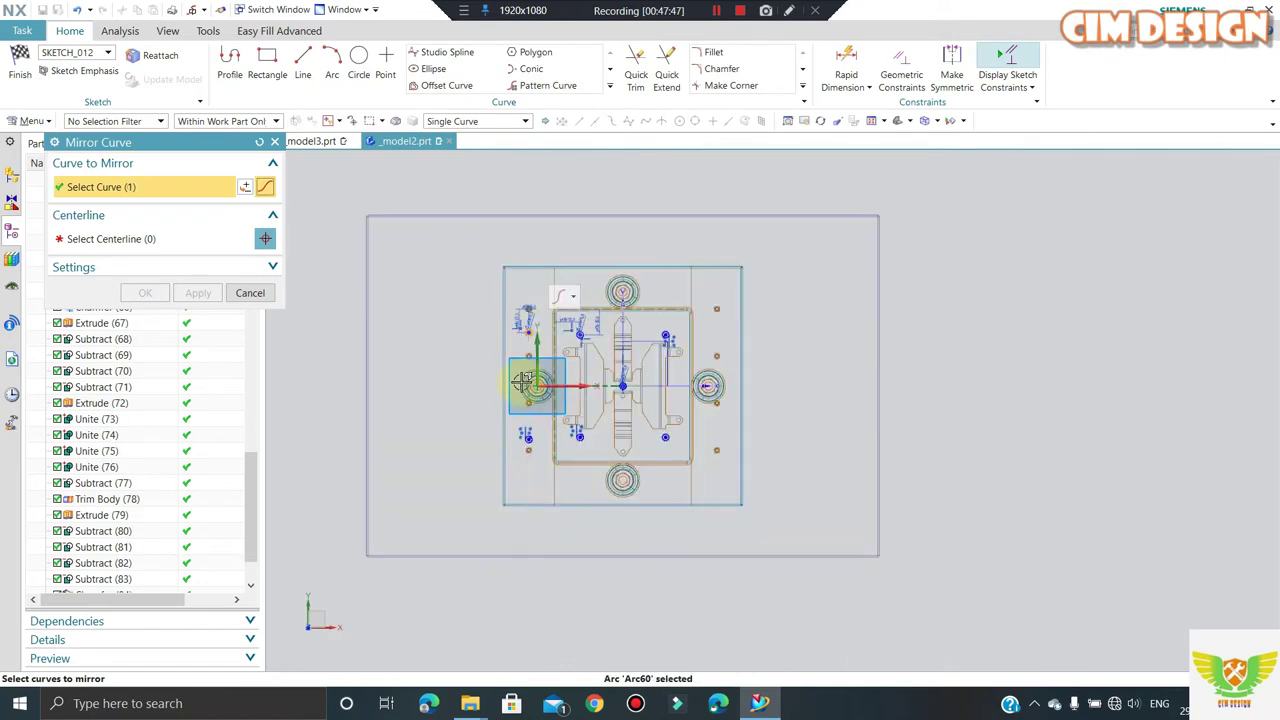
scroll(540, 420, up, 2)
click(540, 418)
middle_click(551, 451)
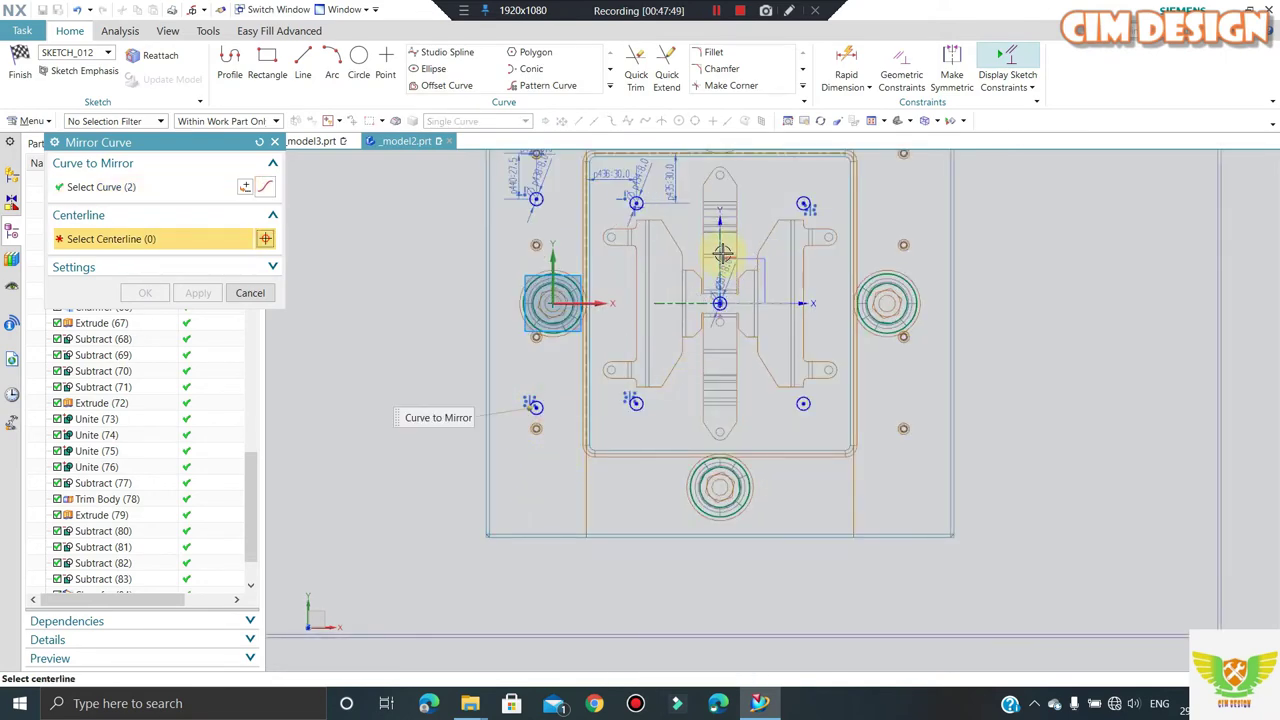
scroll(721, 246, down, 3)
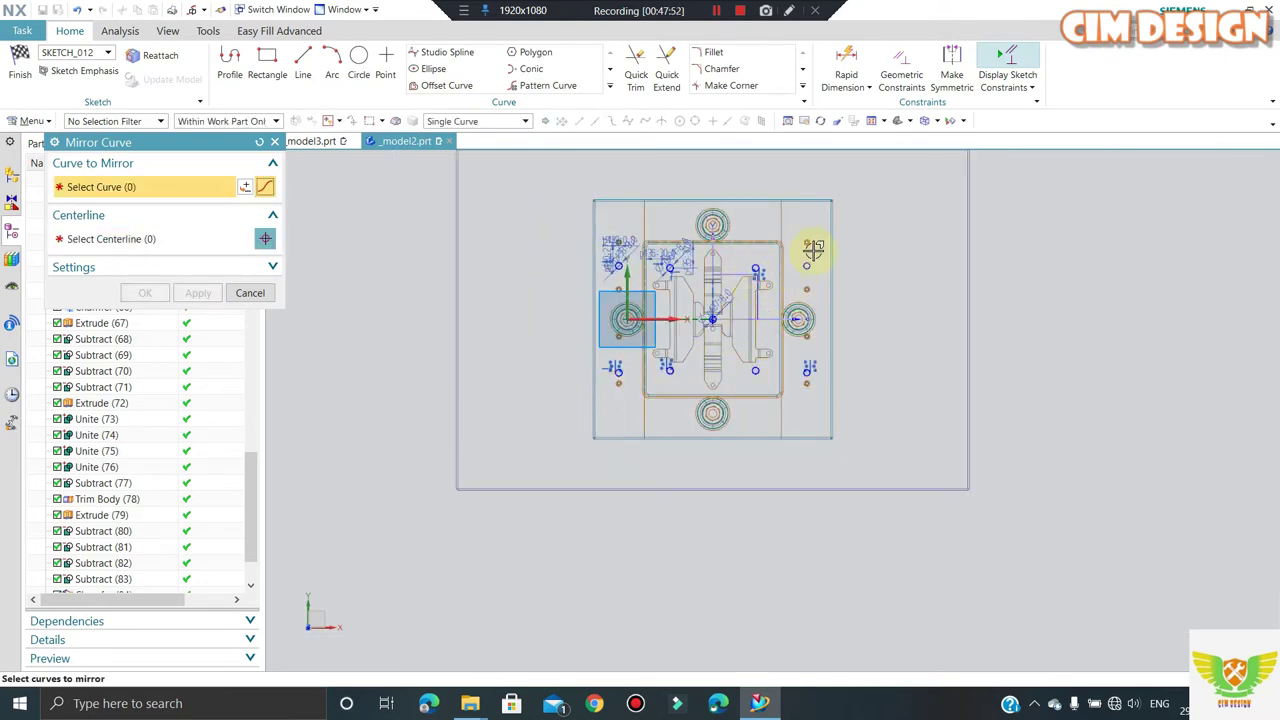
scroll(741, 255, up, 2)
scroll(694, 214, up, 1)
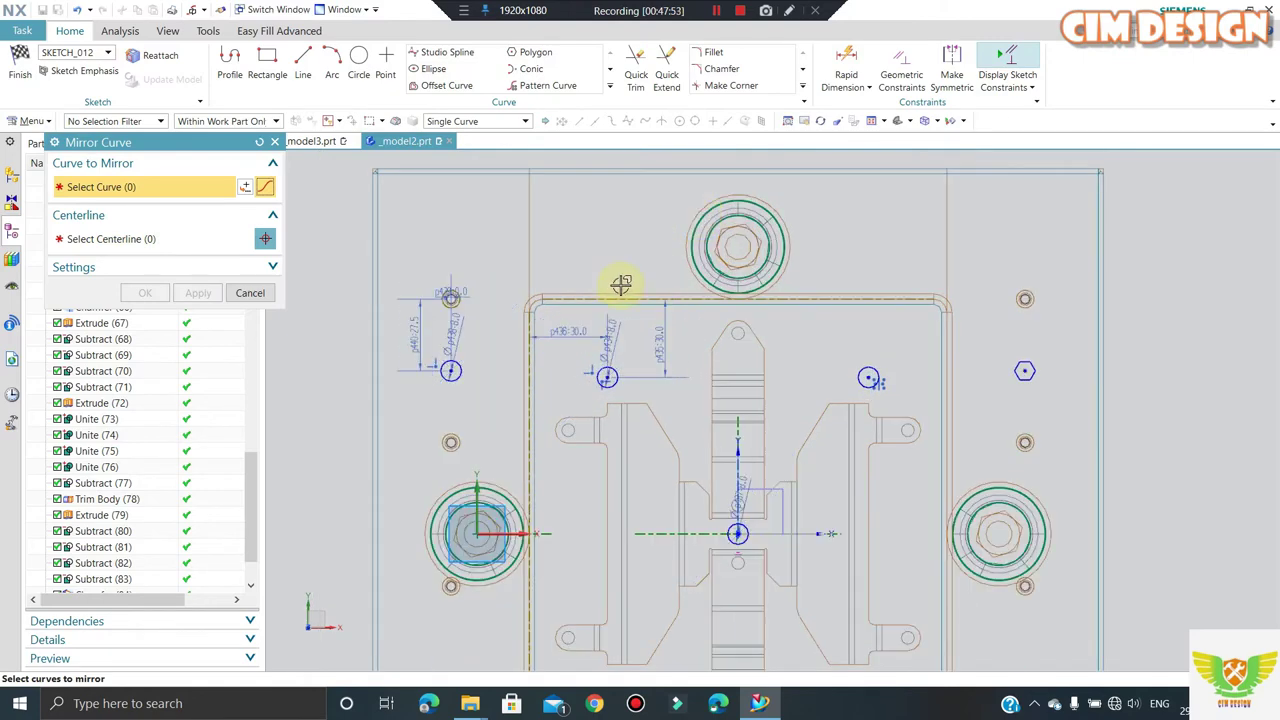
scroll(621, 285, down, 1)
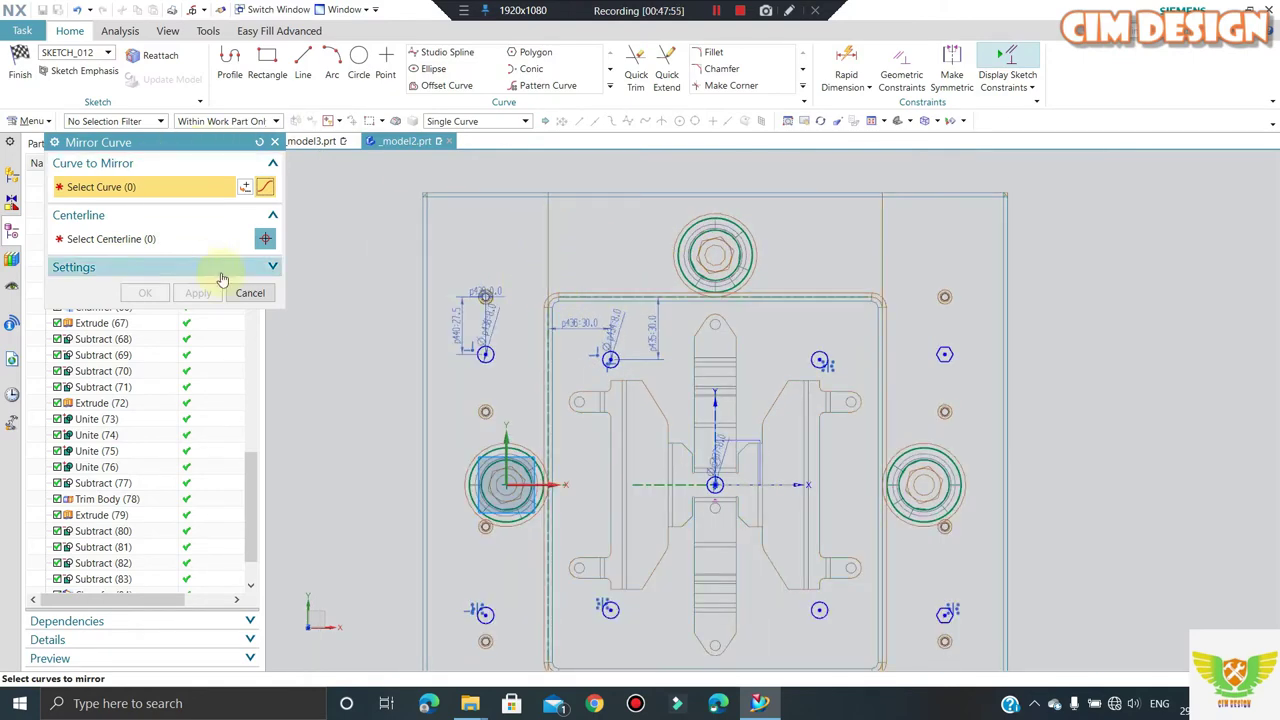
click(250, 292)
click(359, 62)
- Place a circle above the upper-left hole and dimension their vertical distance as 27.5
click(564, 241)
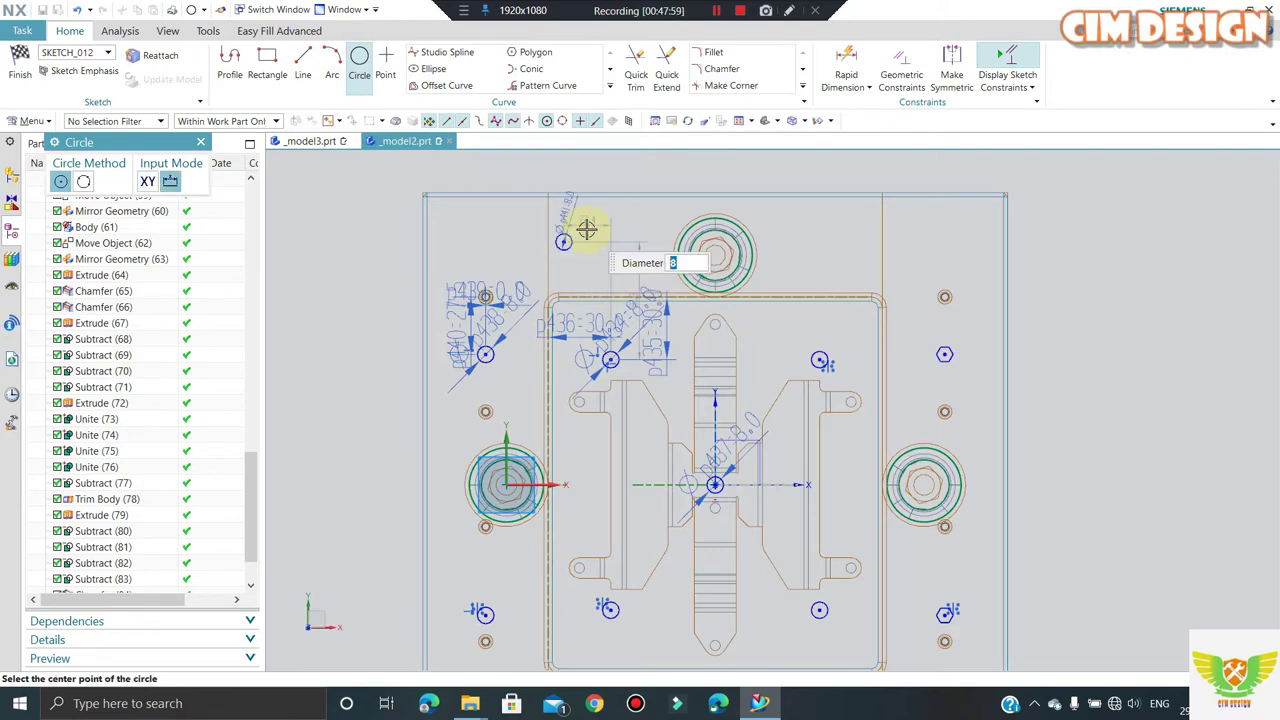
key(Escape)
click(846, 75)
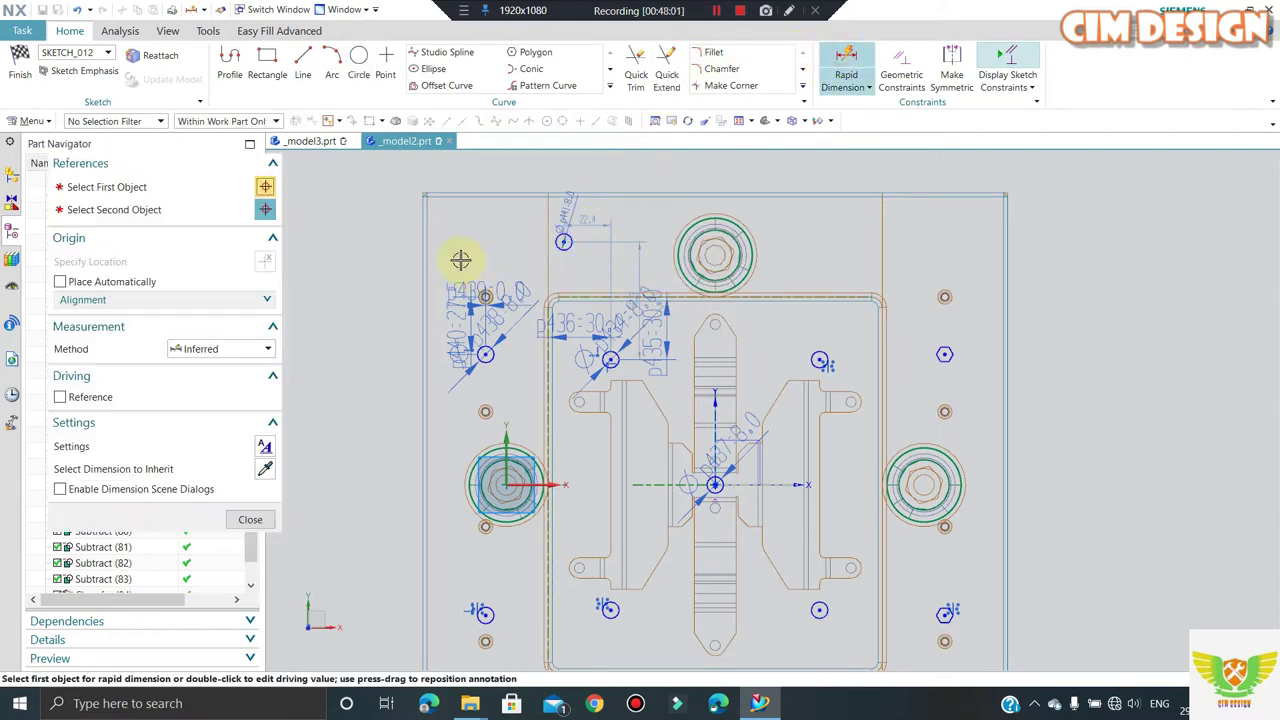
scroll(528, 257, up, 2)
click(580, 231)
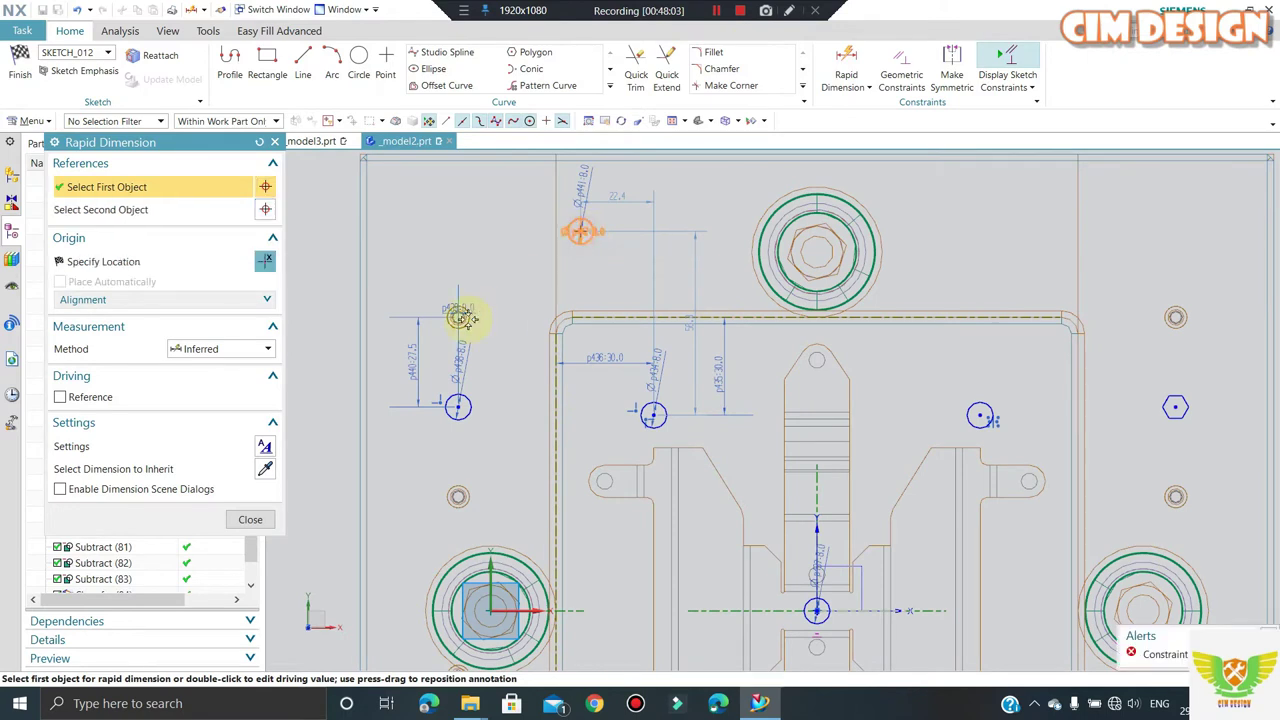
click(477, 283)
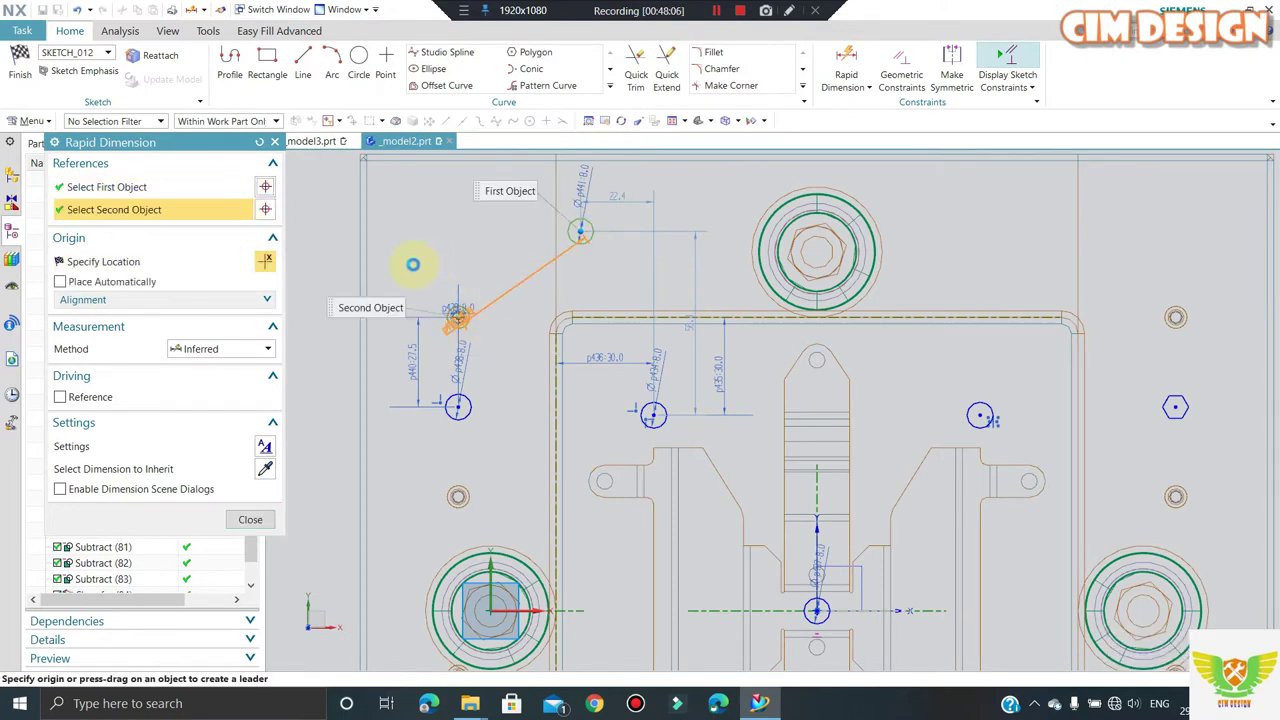
click(410, 284)
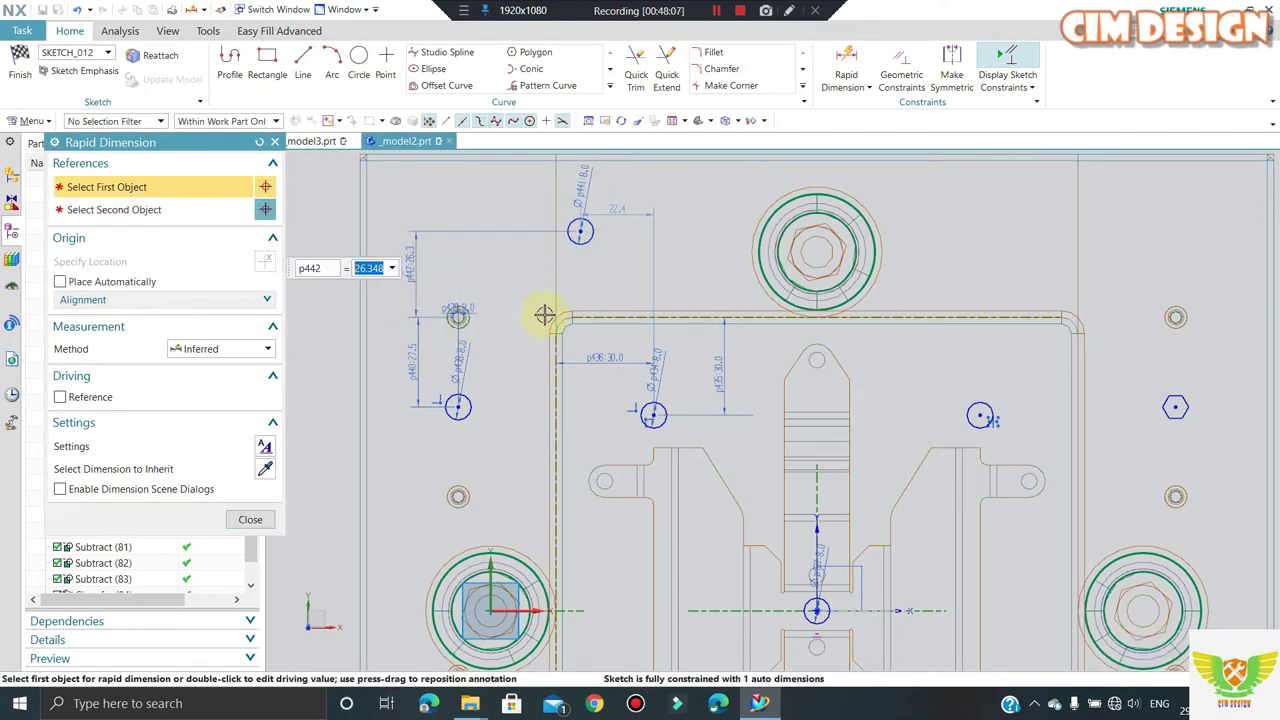
key(Return)
key(Escape)
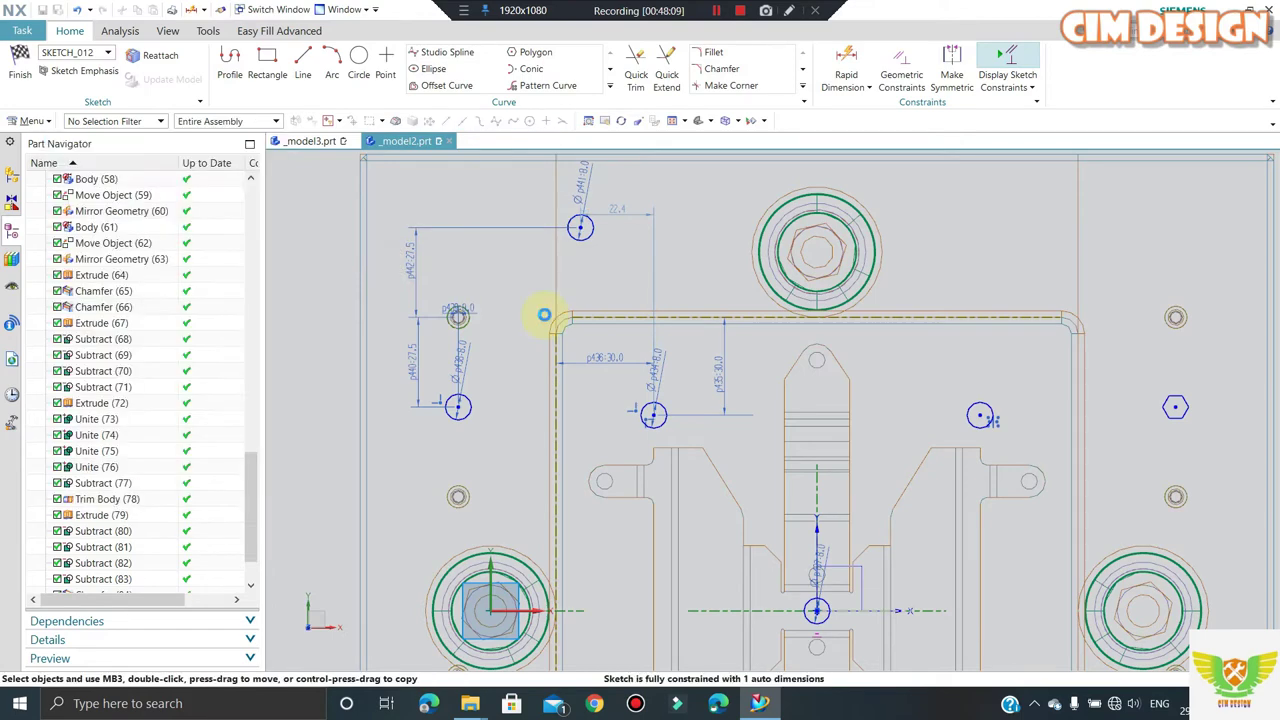
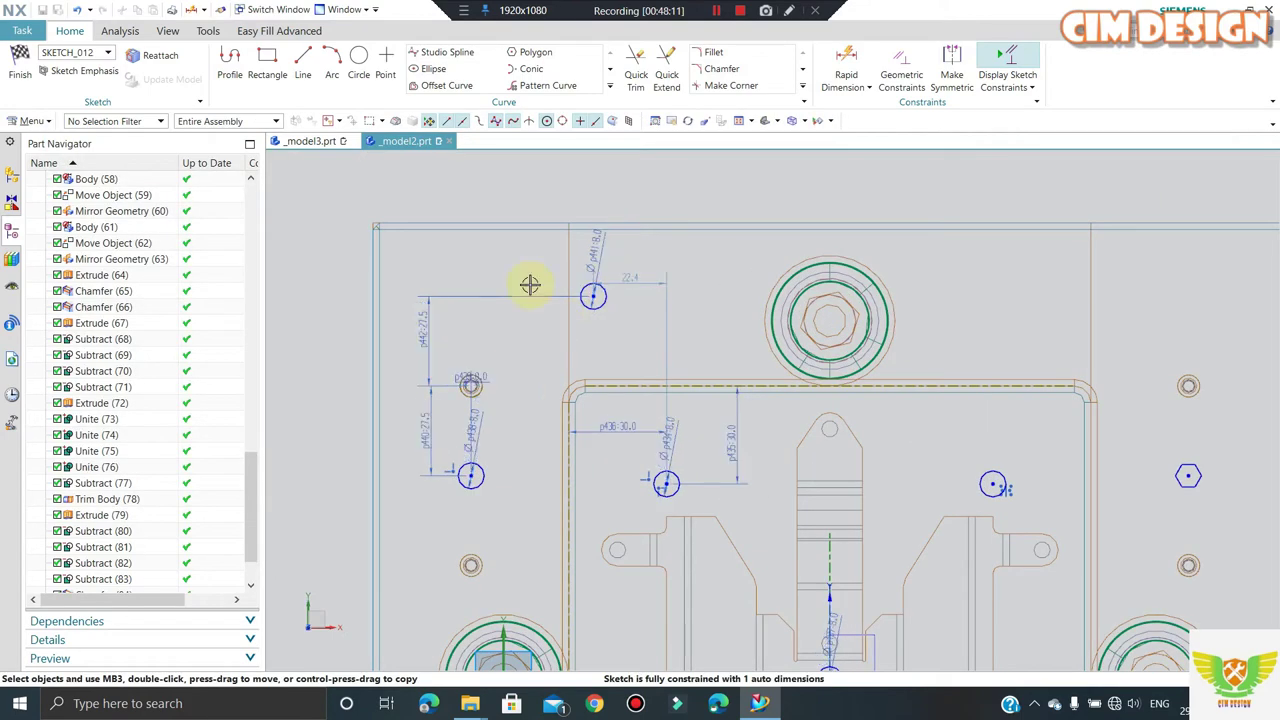
- Dimension the spacing between the two bolt-hole circles at 35
click(593, 296)
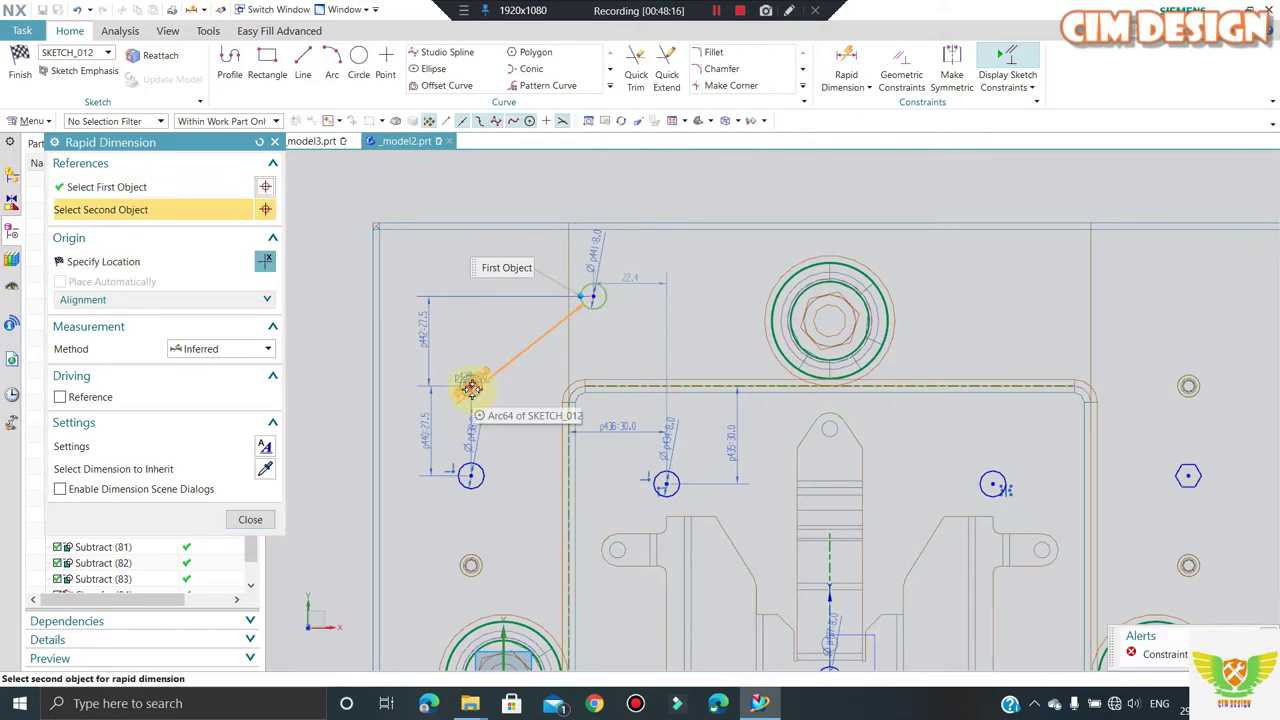
scroll(470, 387, up, 3)
click(470, 382)
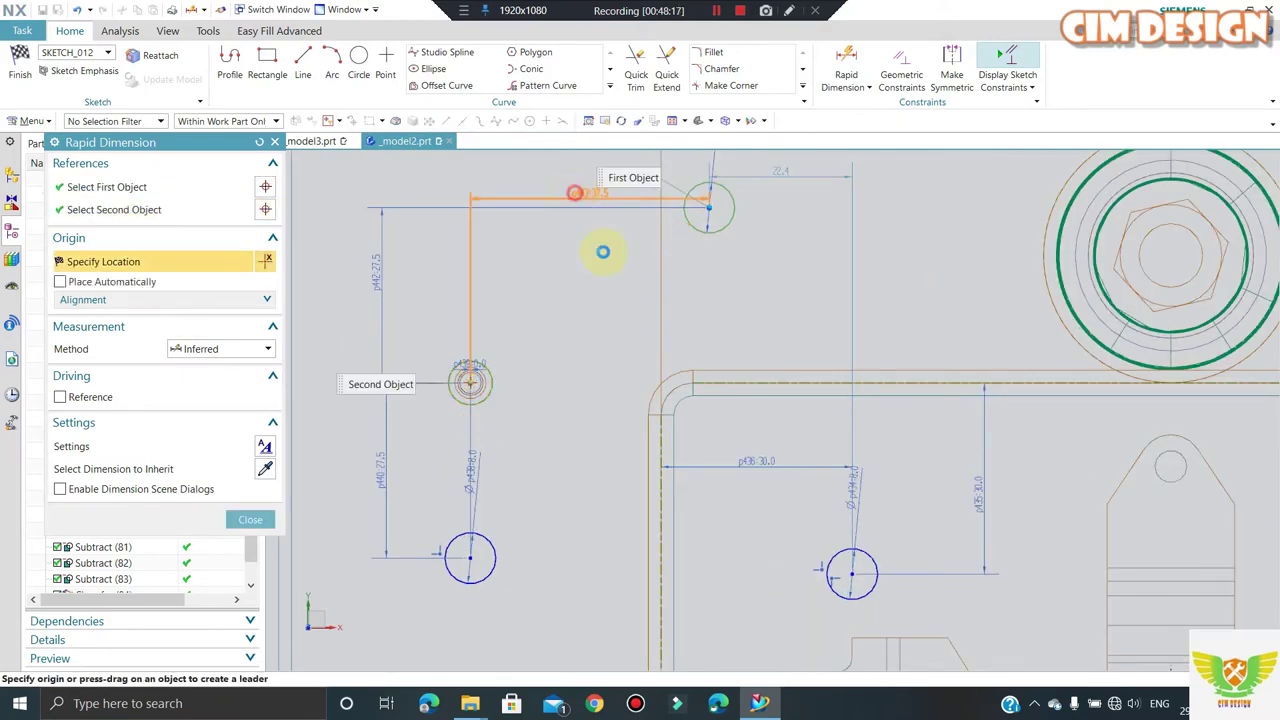
click(603, 252)
text(27.5)
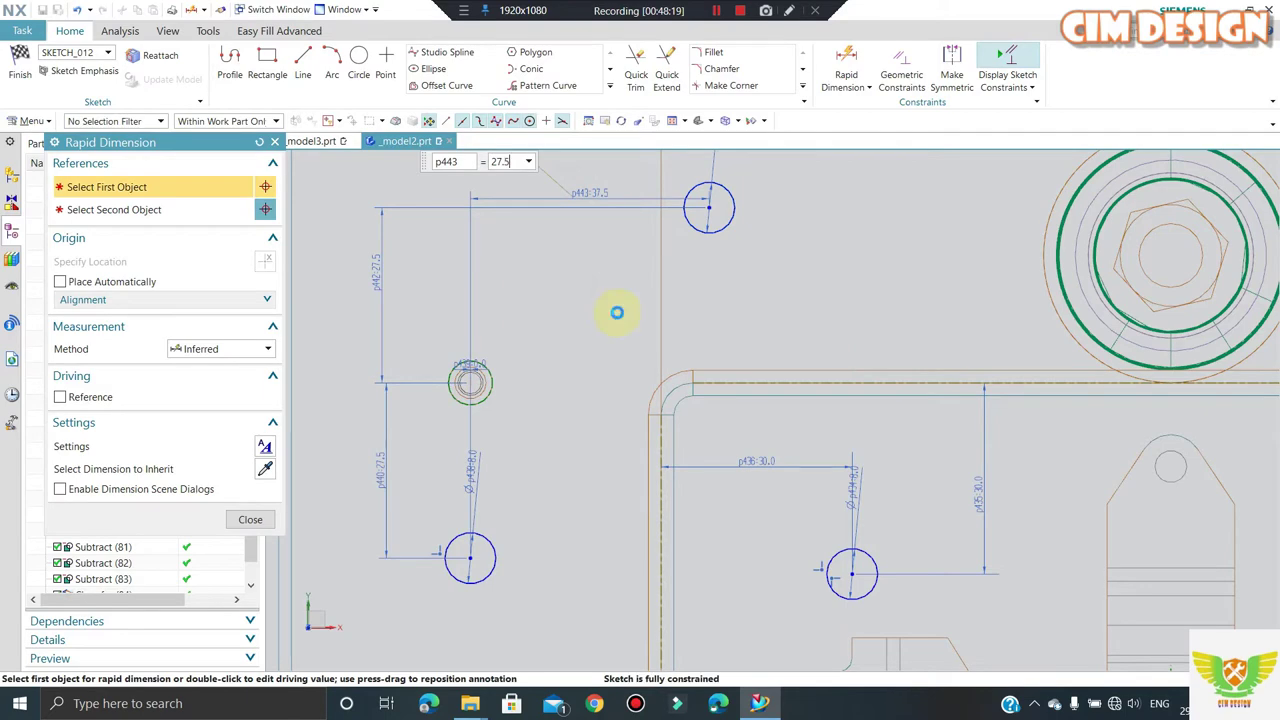
scroll(737, 366, down, 2)
scroll(771, 334, down, 2)
scroll(678, 288, down, 2)
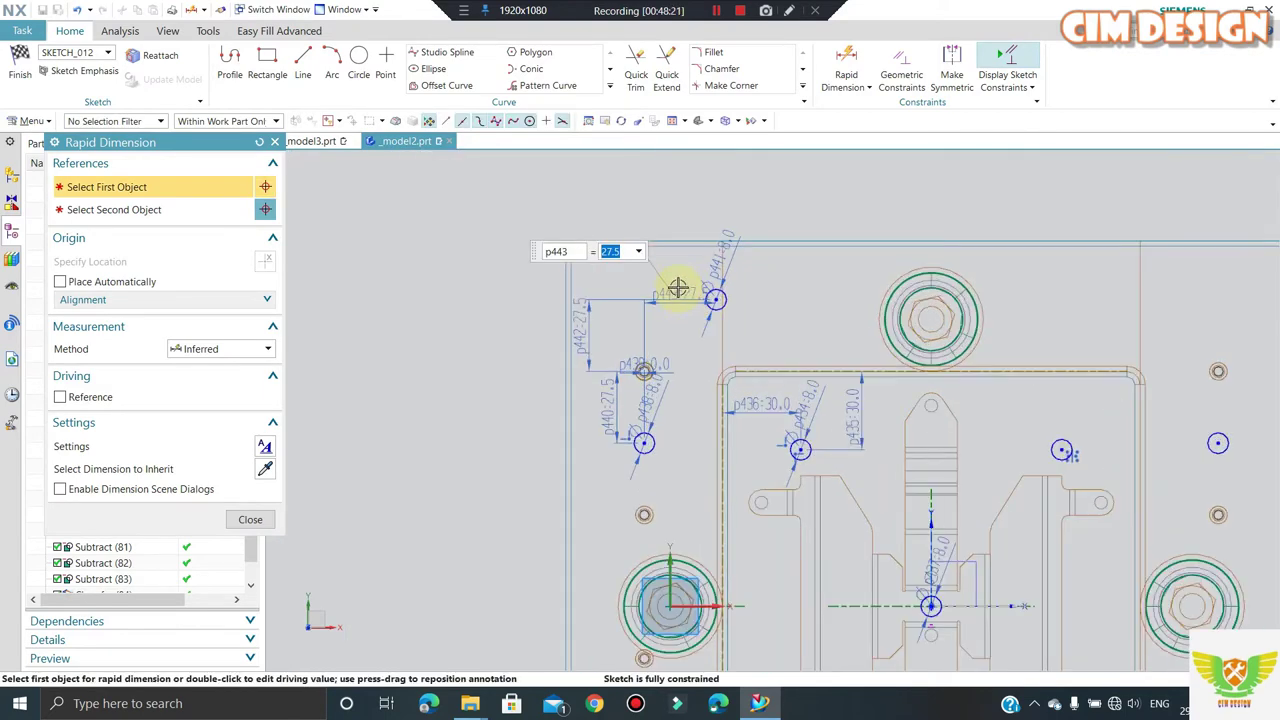
scroll(678, 288, up, 2)
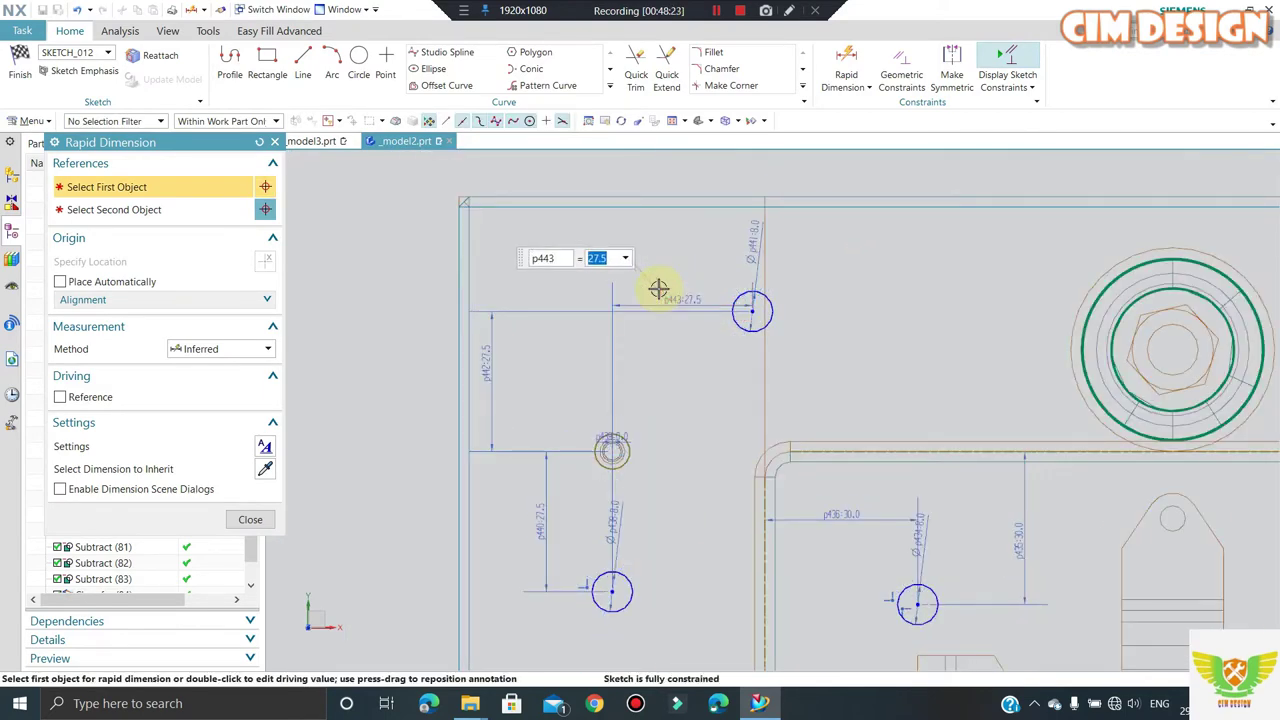
text(35)
key(Return)
key(Escape)
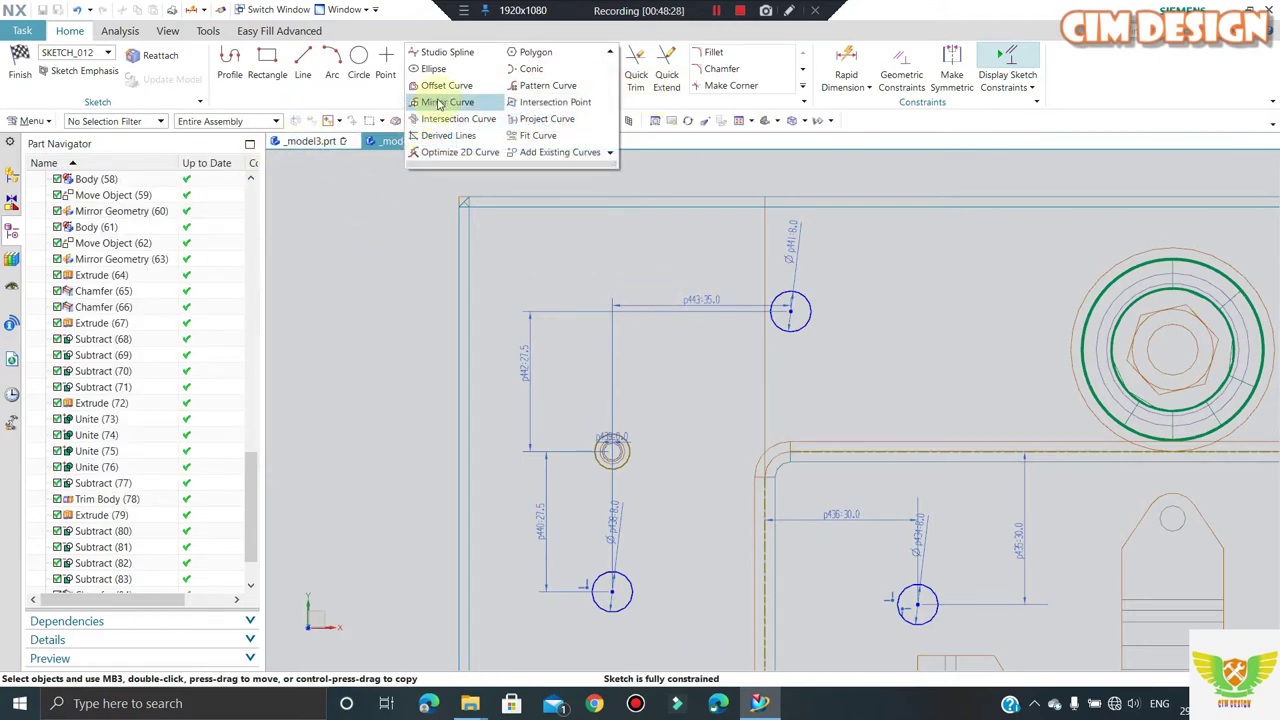
- Mirror the hole circle across the vertical axis of the plate
click(438, 104)
click(777, 326)
scroll(725, 295, down, 5)
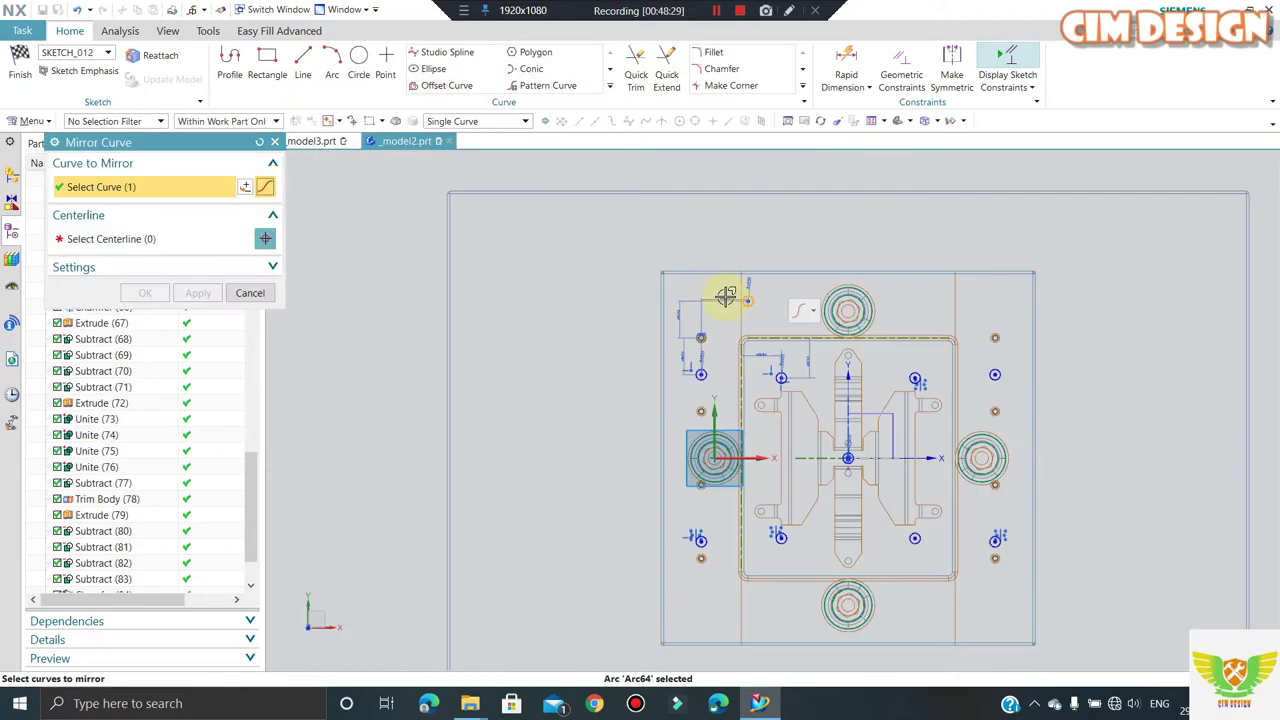
middle_click(829, 423)
scroll(831, 422, up, 3)
click(862, 438)
middle_click(800, 400)
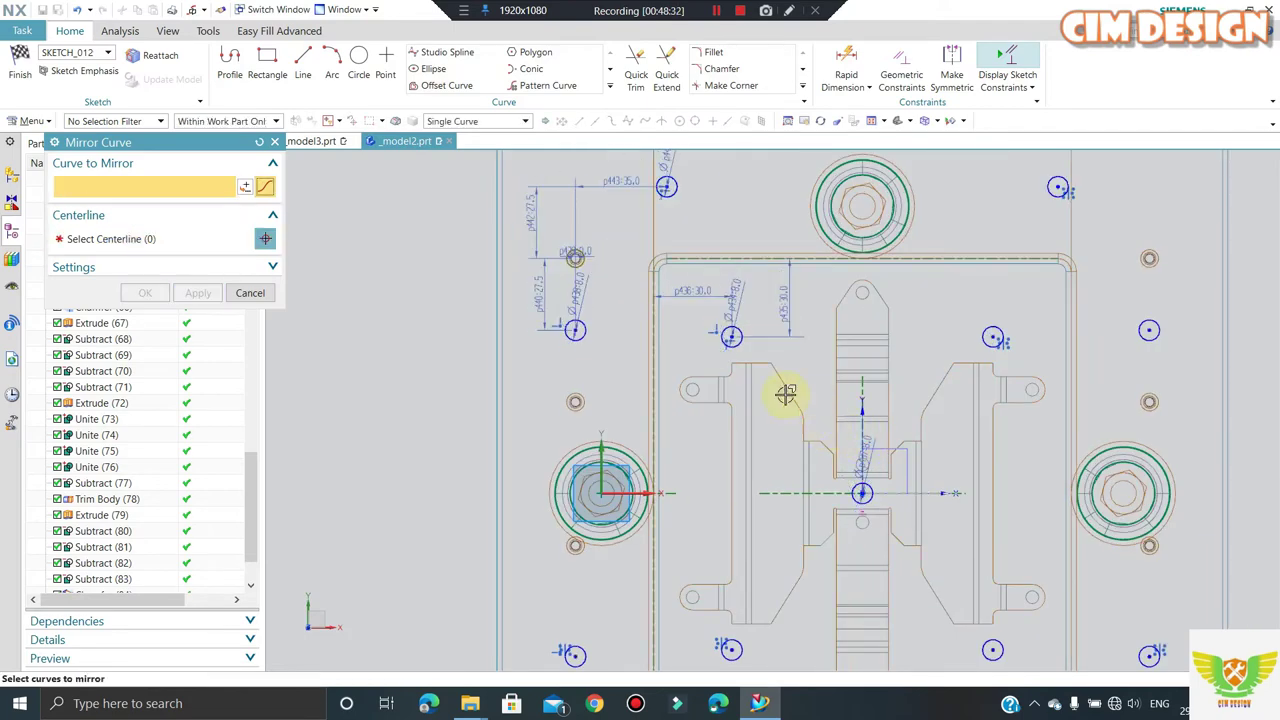
scroll(780, 385, down, 3)
click(250, 294)
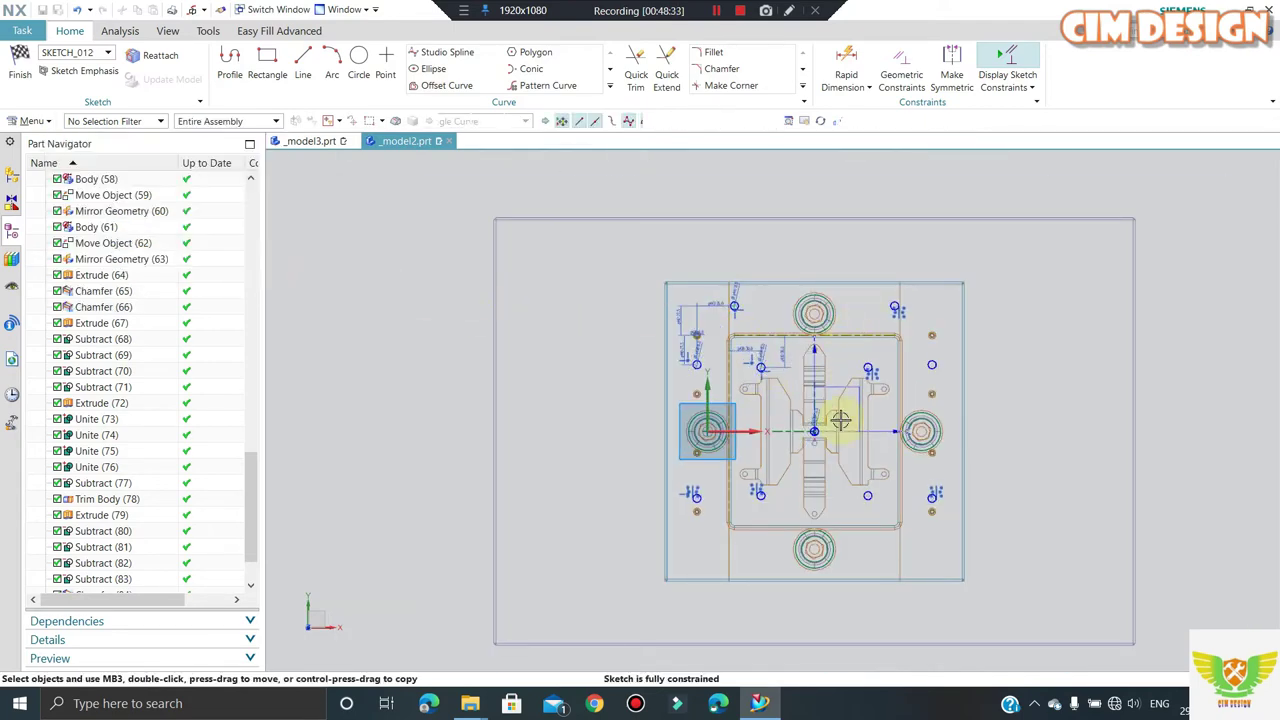
- Mirror the two hole circles across the other centre line
click(610, 88)
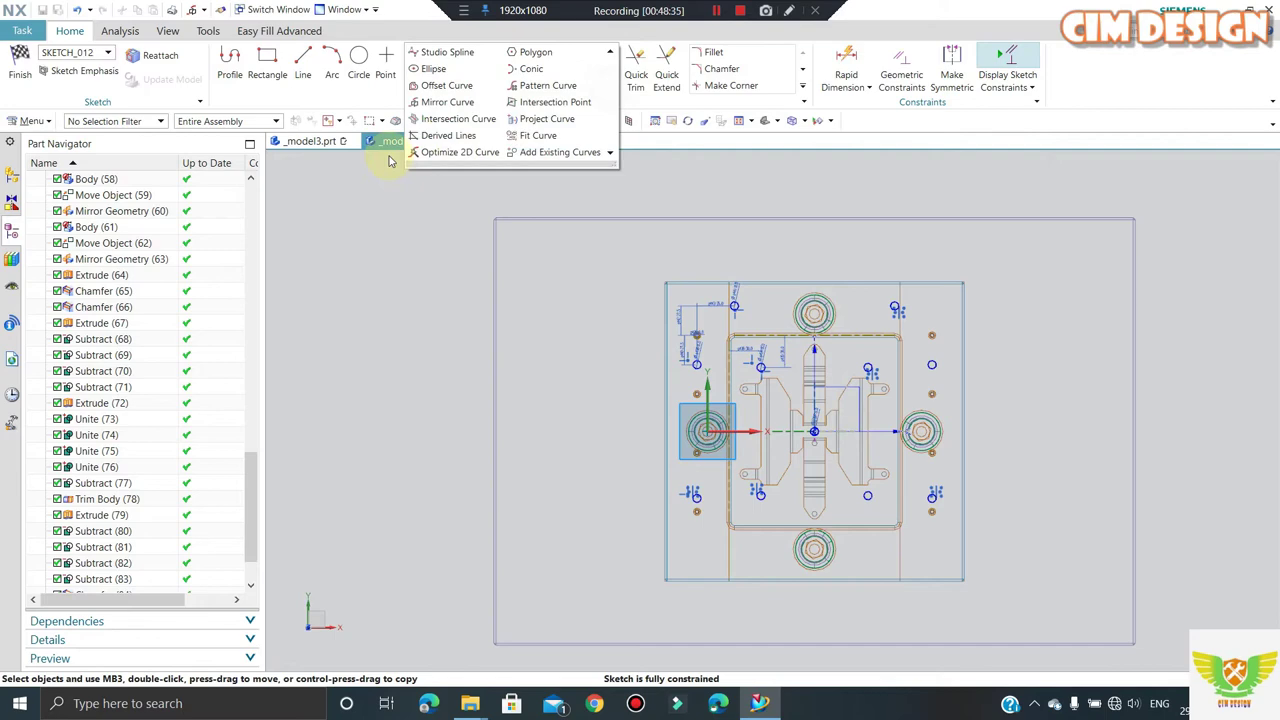
click(455, 102)
scroll(760, 300, up, 3)
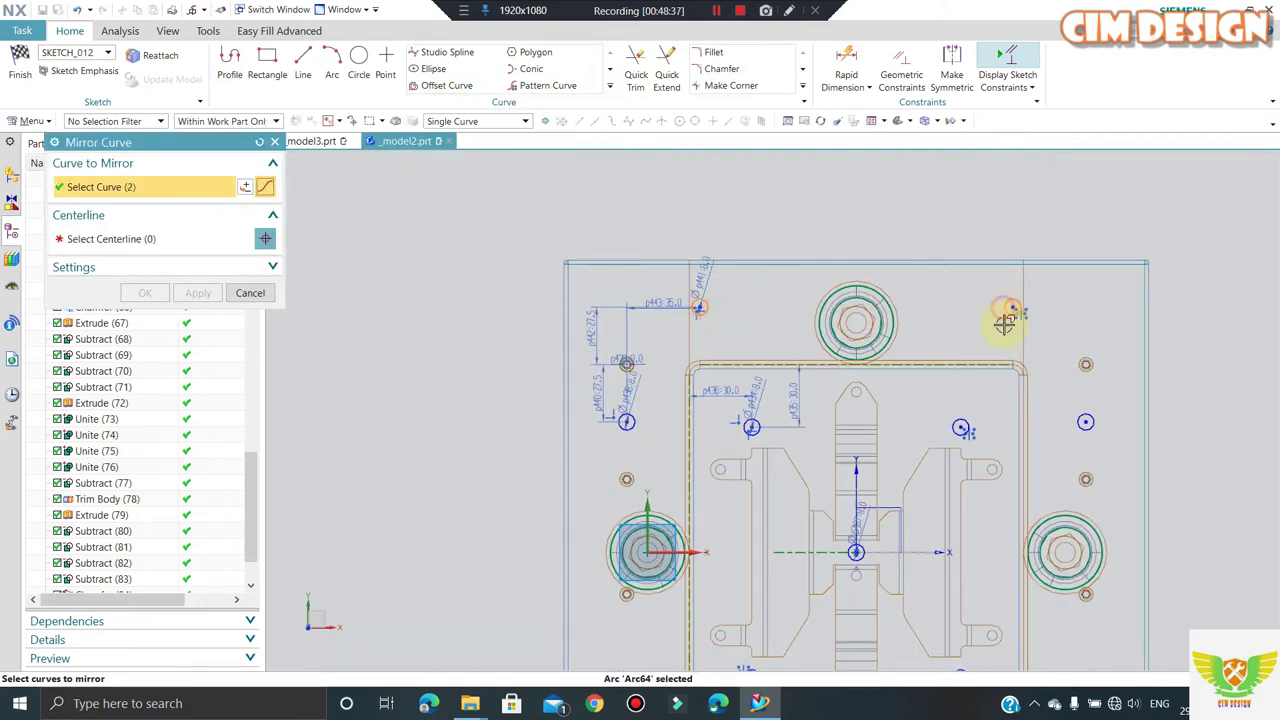
middle_click(923, 514)
scroll(886, 560, up, 2)
scroll(871, 543, up, 2)
click(804, 362)
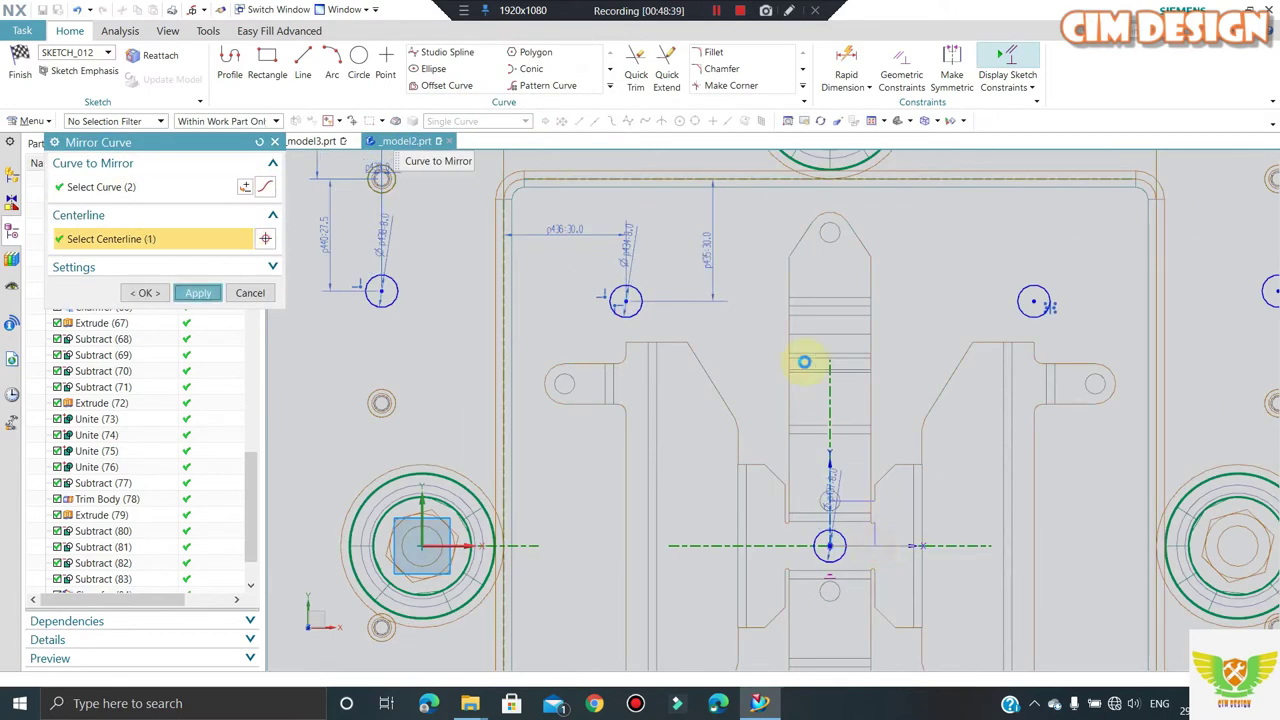
middle_click(804, 362)
scroll(804, 362, down, 6)
click(257, 298)
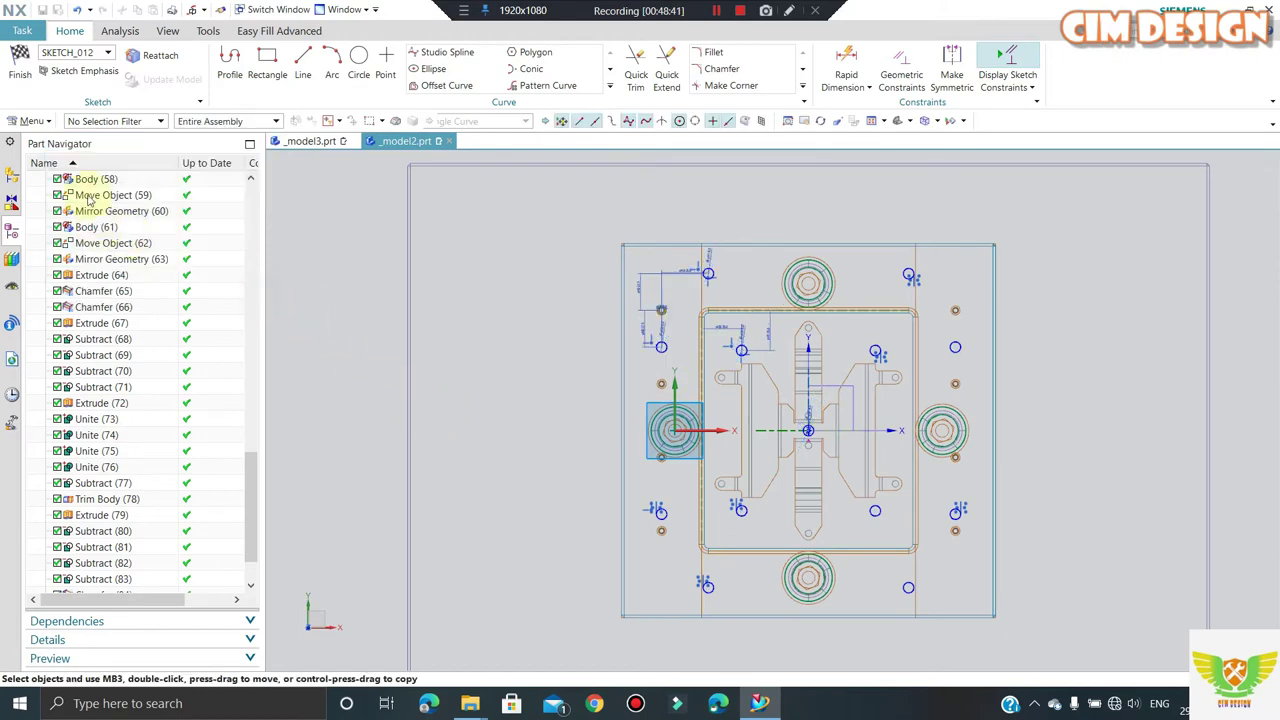
scroll(514, 249, down, 2)
scroll(637, 326, down, 2)
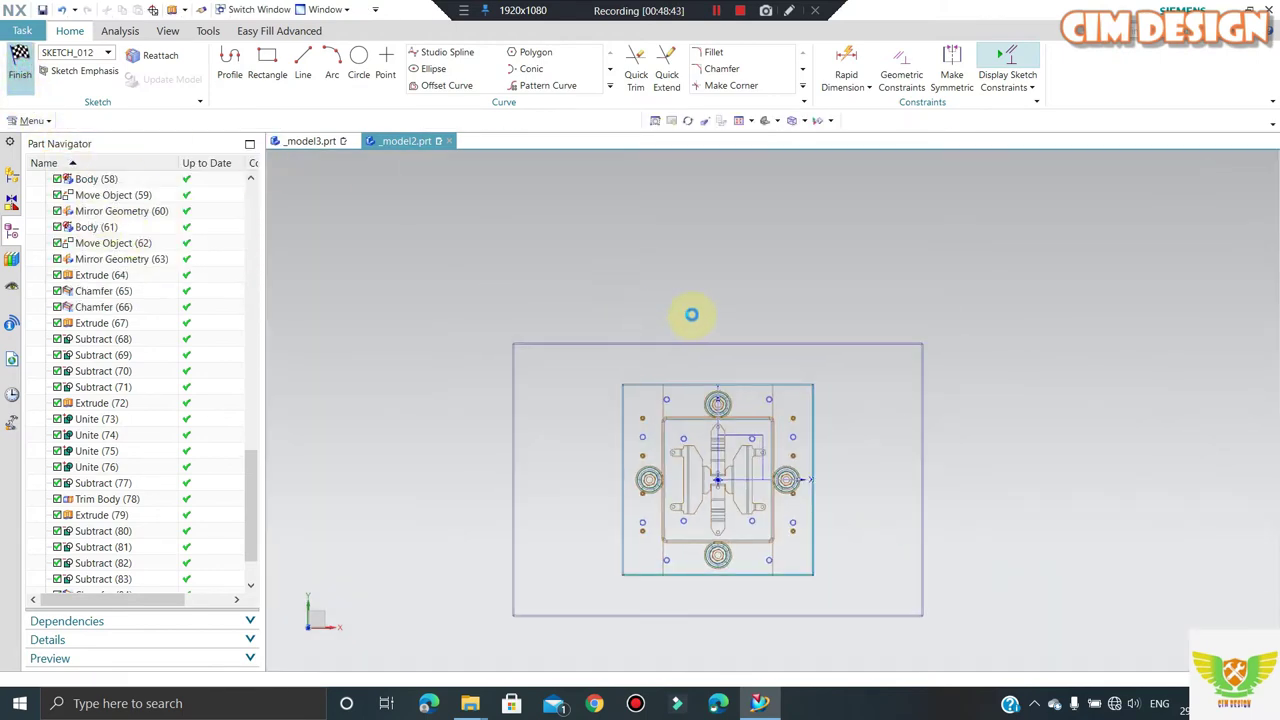
- Extrude the 13 sketched hole circles 0 to 100 mm with Boolean None as separate pins
key(x)
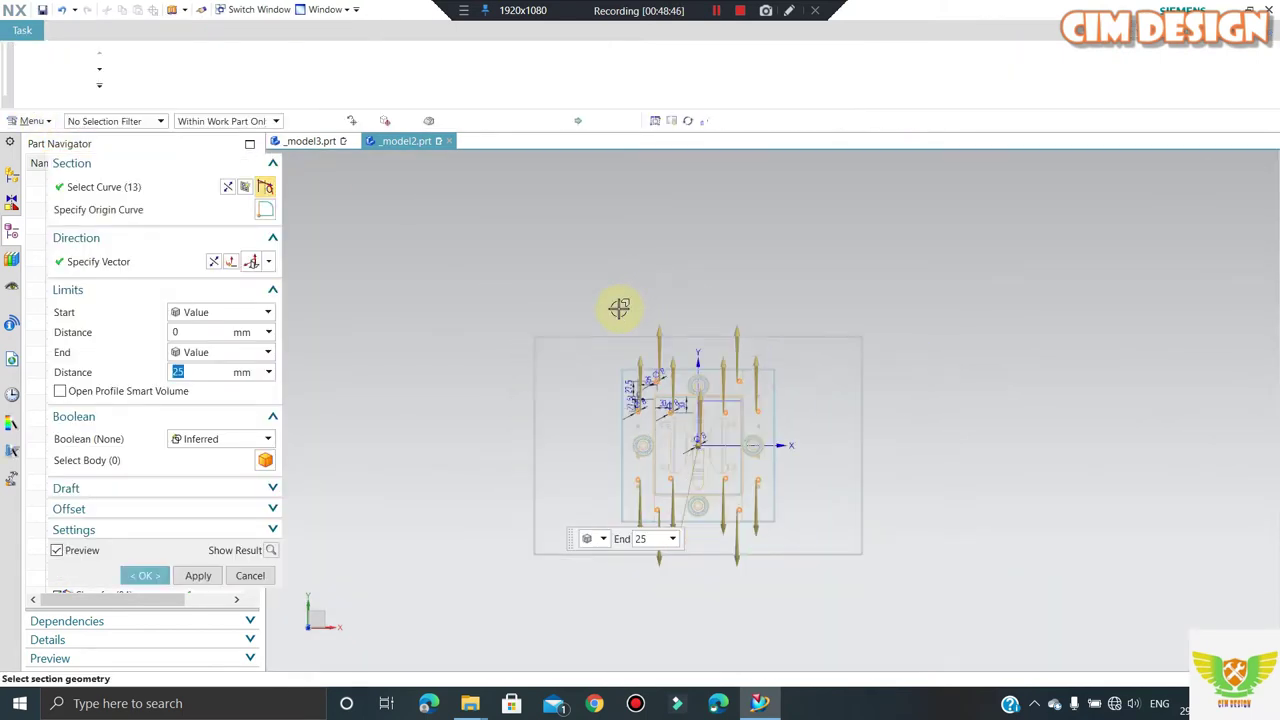
middle_drag(617, 257, 623, 180)
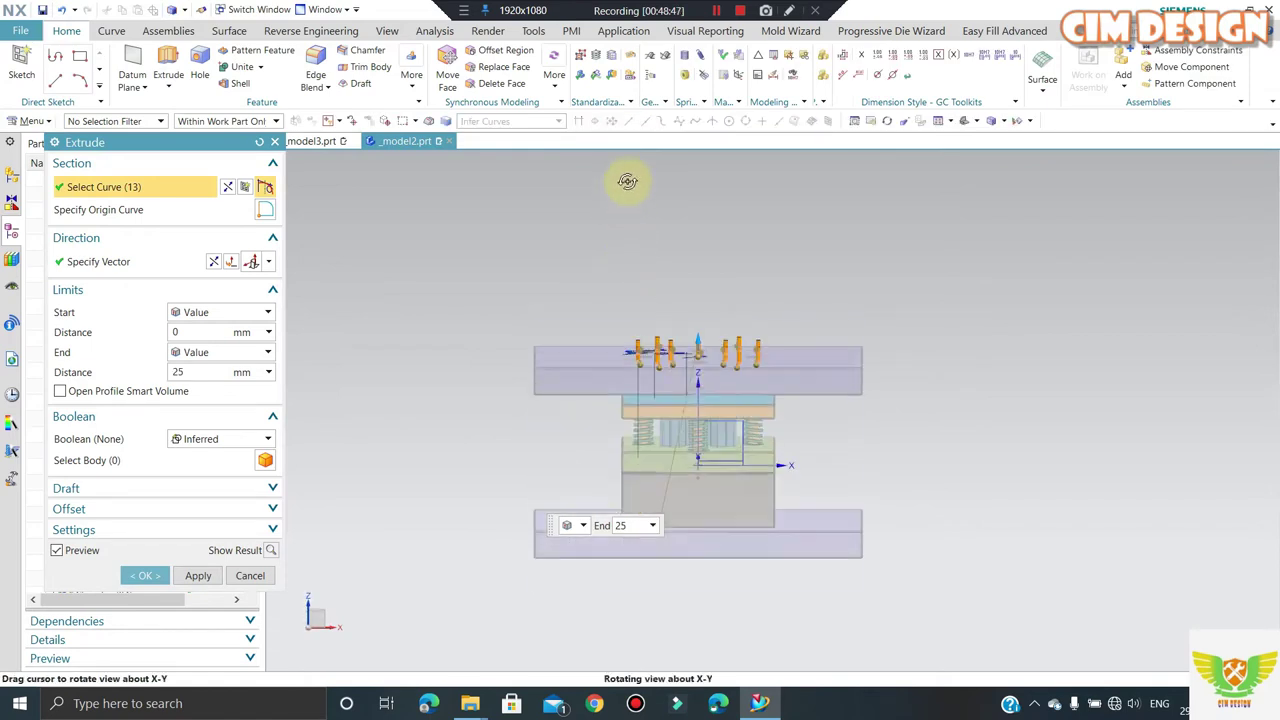
scroll(748, 383, up, 3)
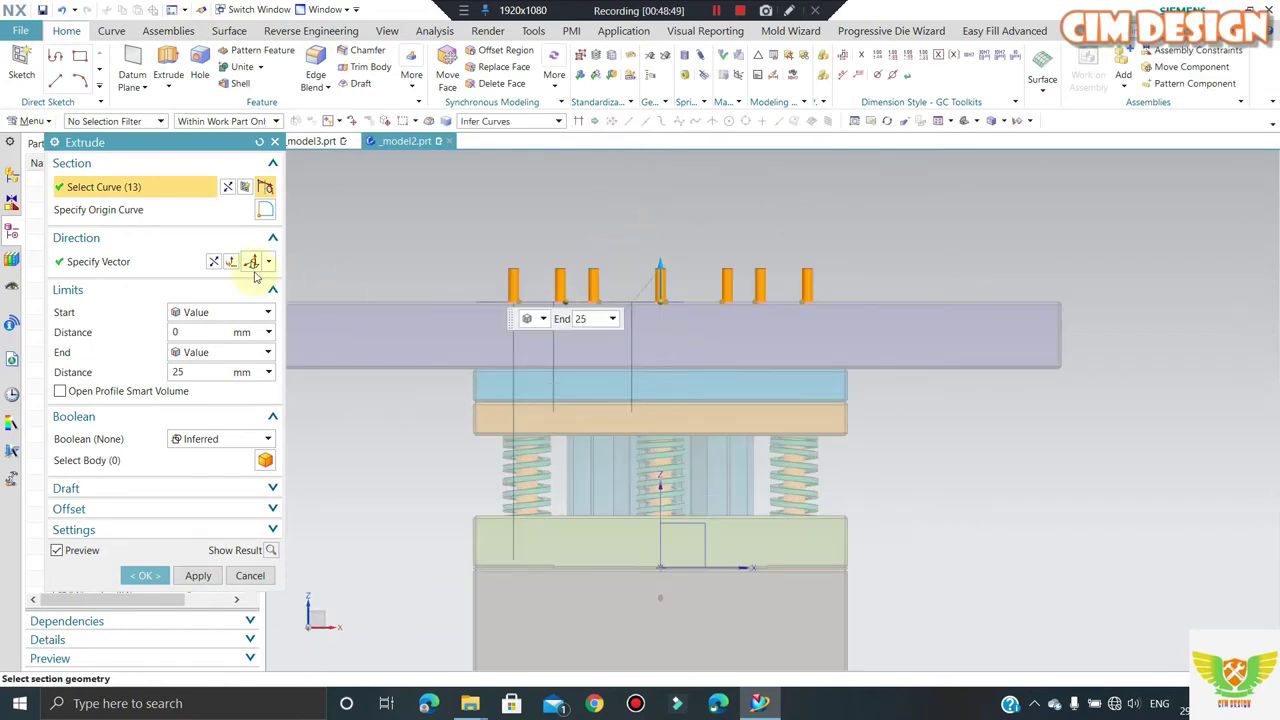
scroll(652, 346, up, 1)
click(215, 439)
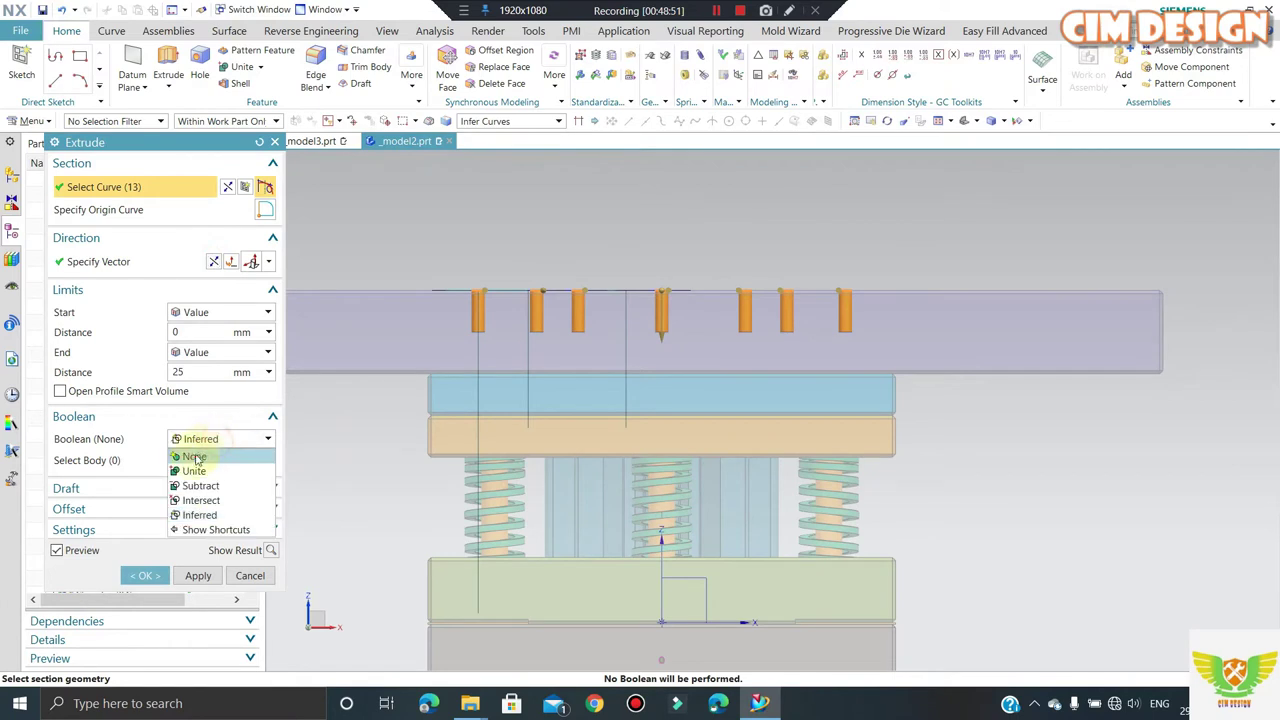
click(195, 454)
drag(660, 334, 665, 456)
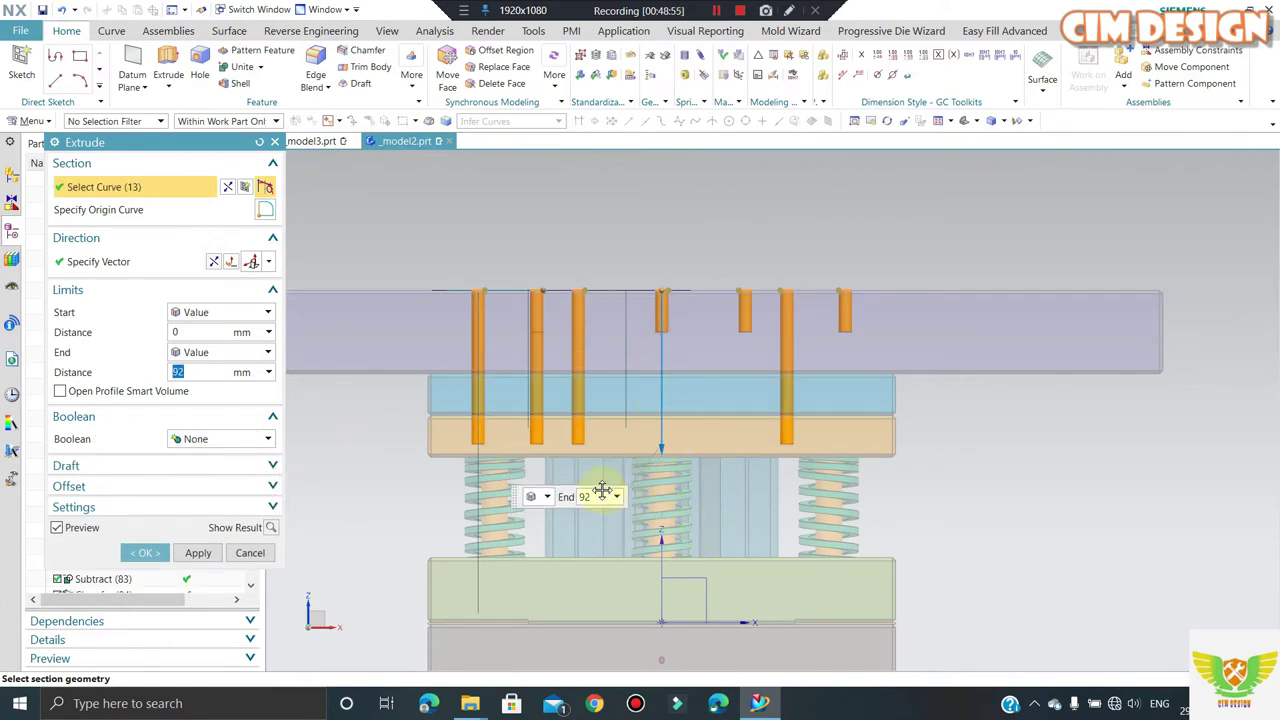
scroll(640, 460, up, 1)
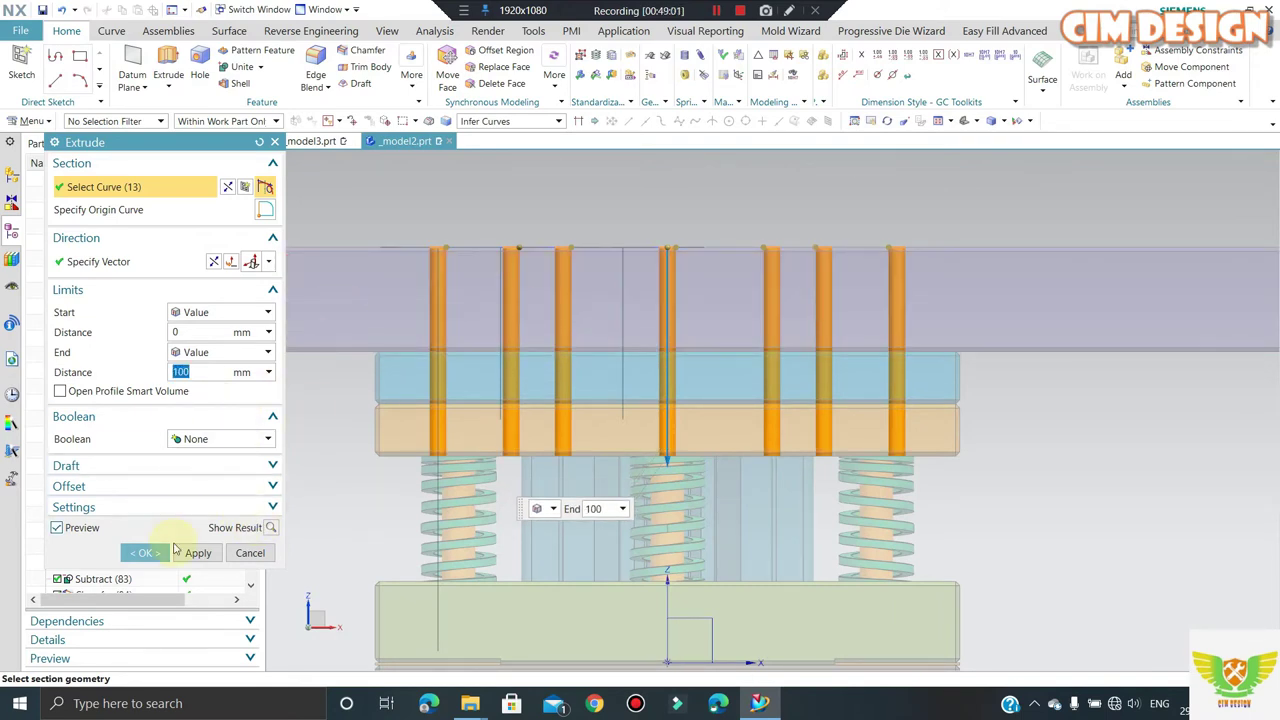
click(141, 557)
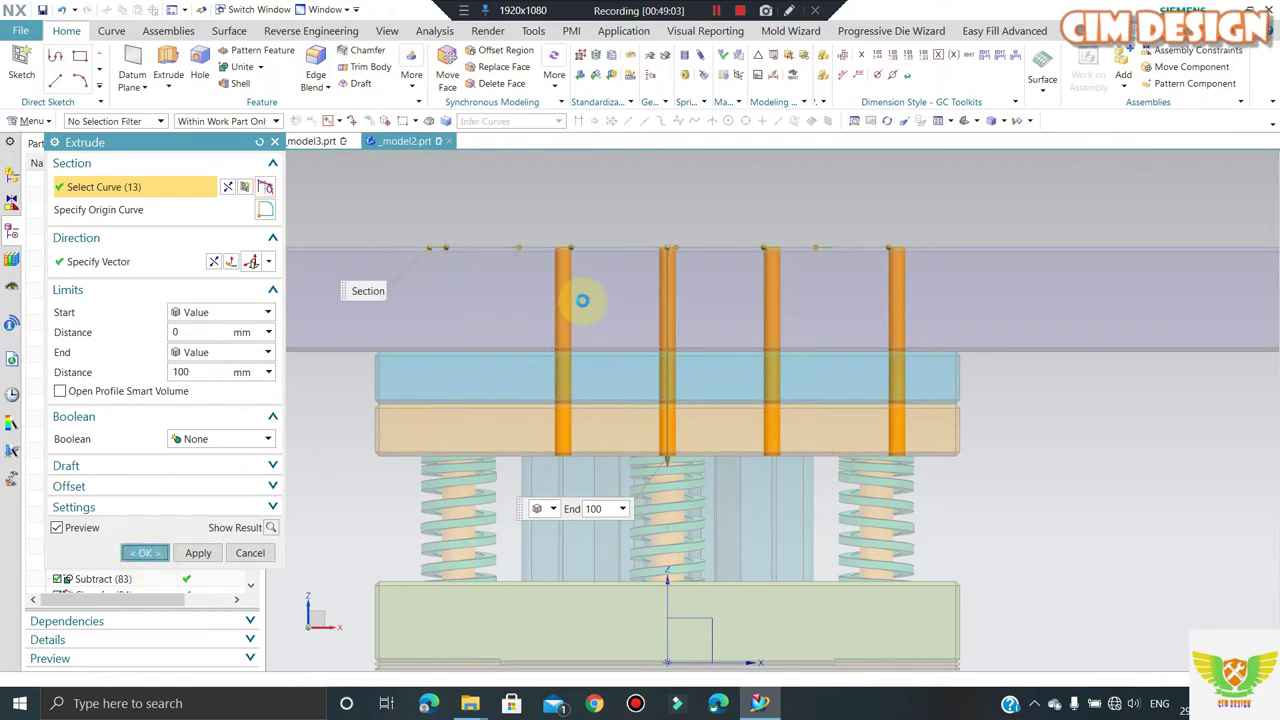
middle_drag(614, 293, 605, 338)
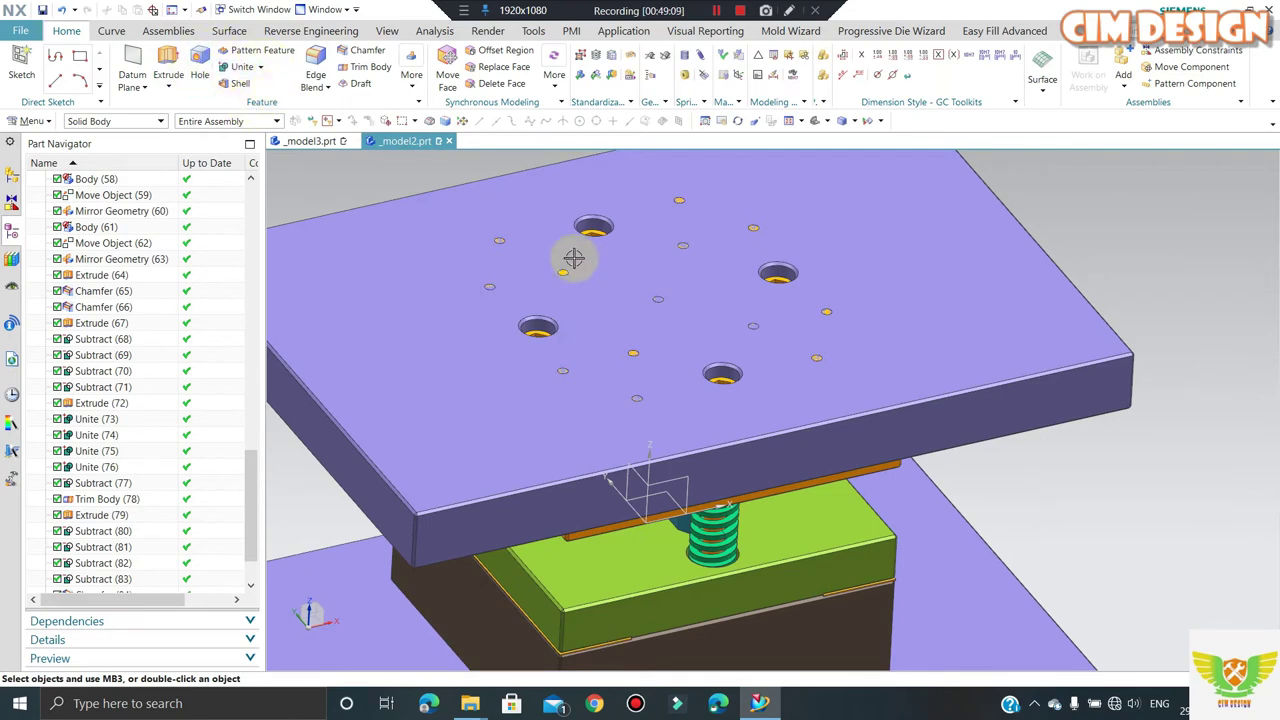
middle_drag(573, 258, 557, 243)
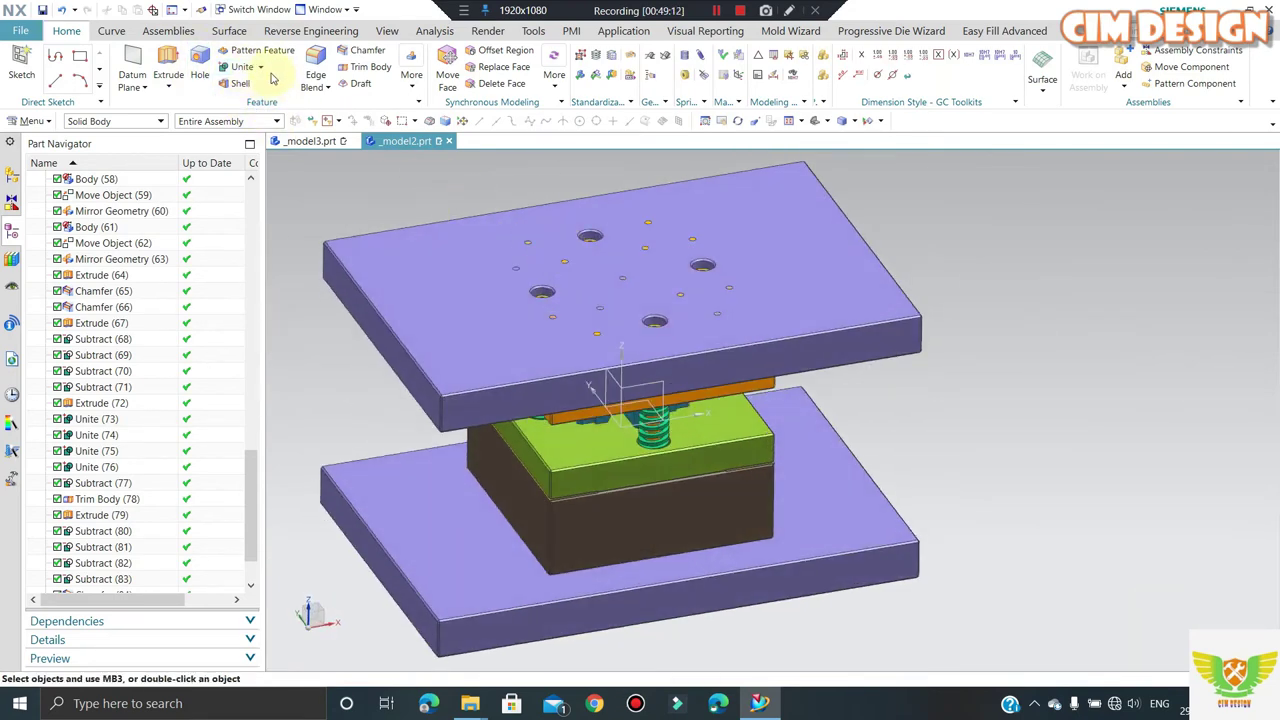
- Subtract all 13 pins from the top plate to cut its bolt holes
click(253, 101)
click(509, 380)
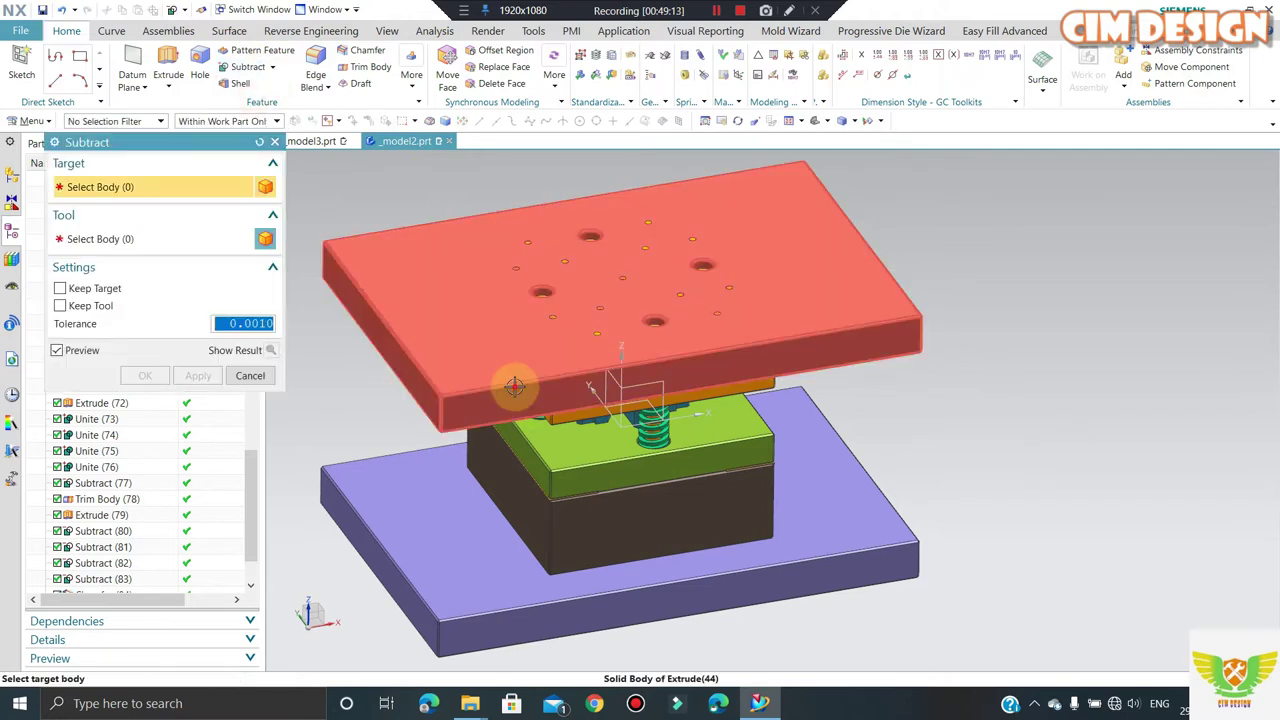
scroll(533, 318, up, 5)
scroll(533, 318, up, 1)
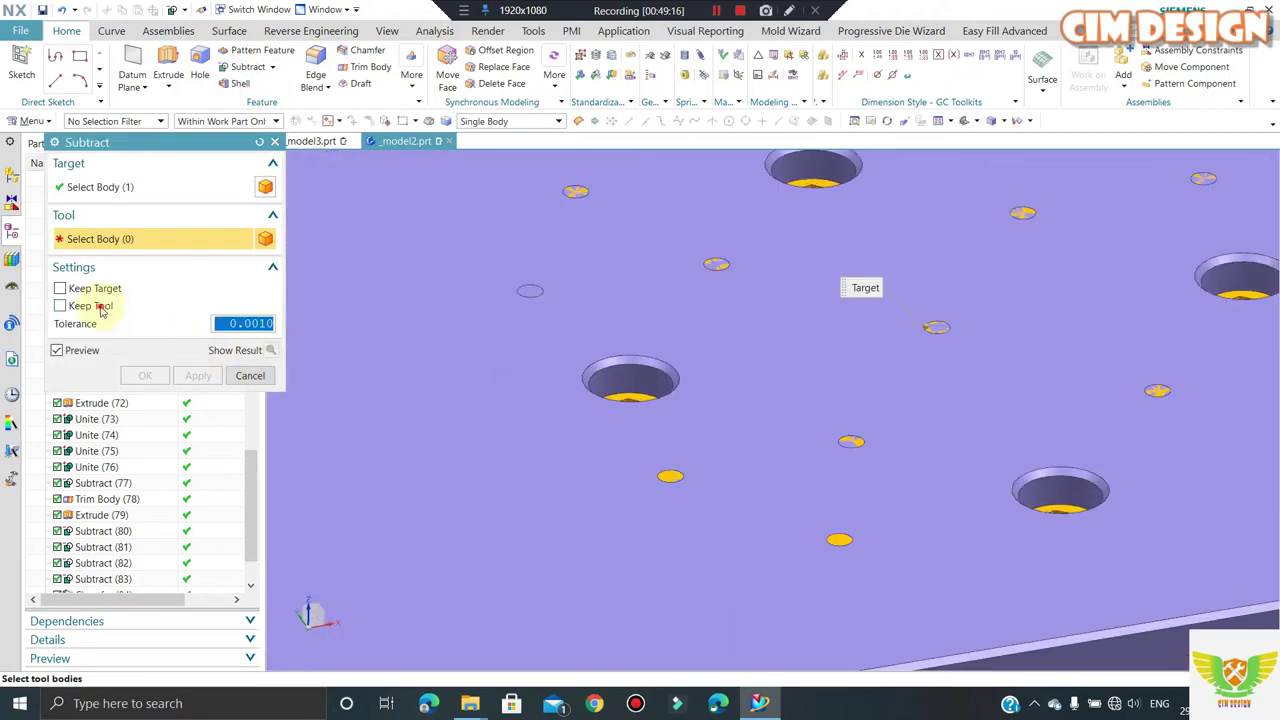
click(528, 289)
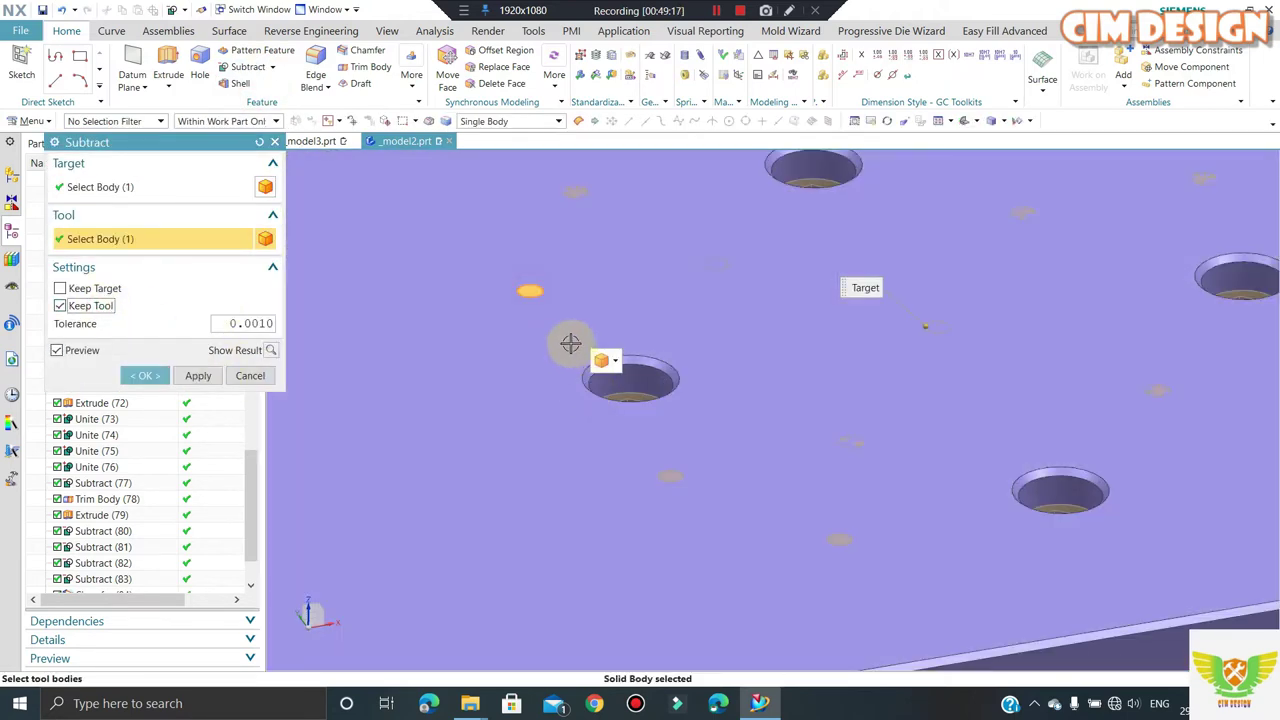
click(607, 361)
click(620, 397)
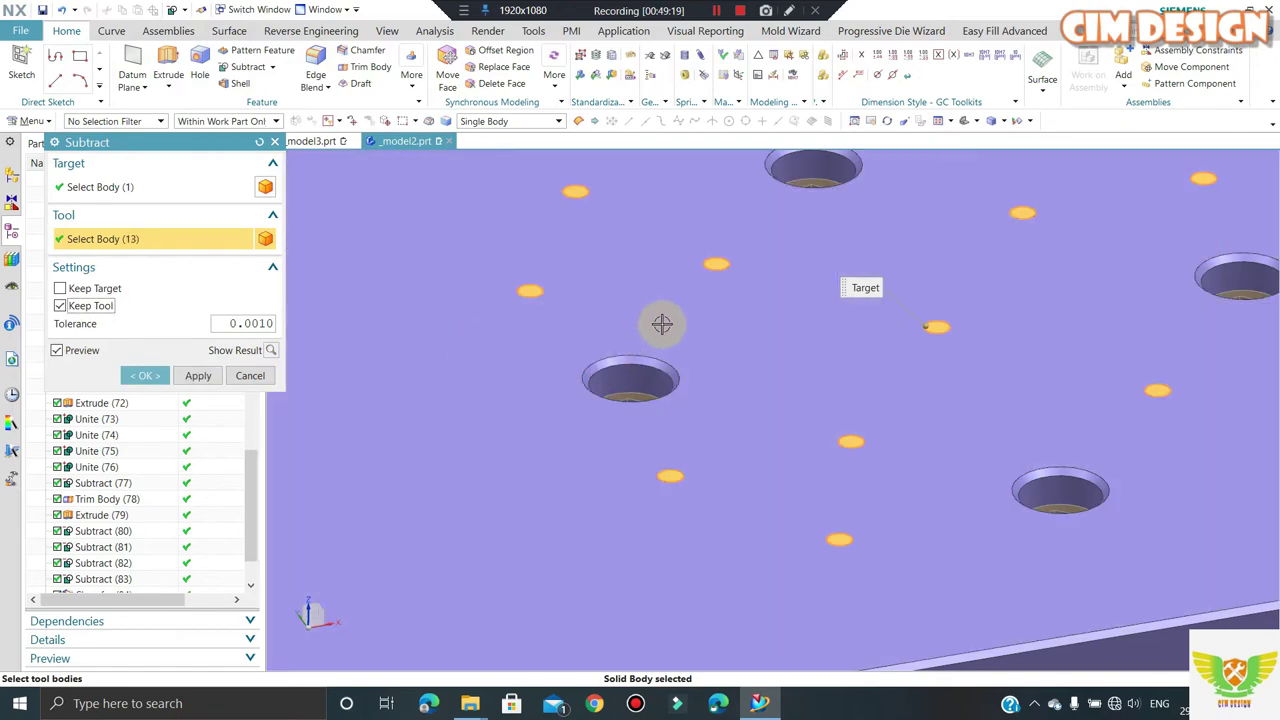
scroll(663, 323, down, 2)
click(197, 375)
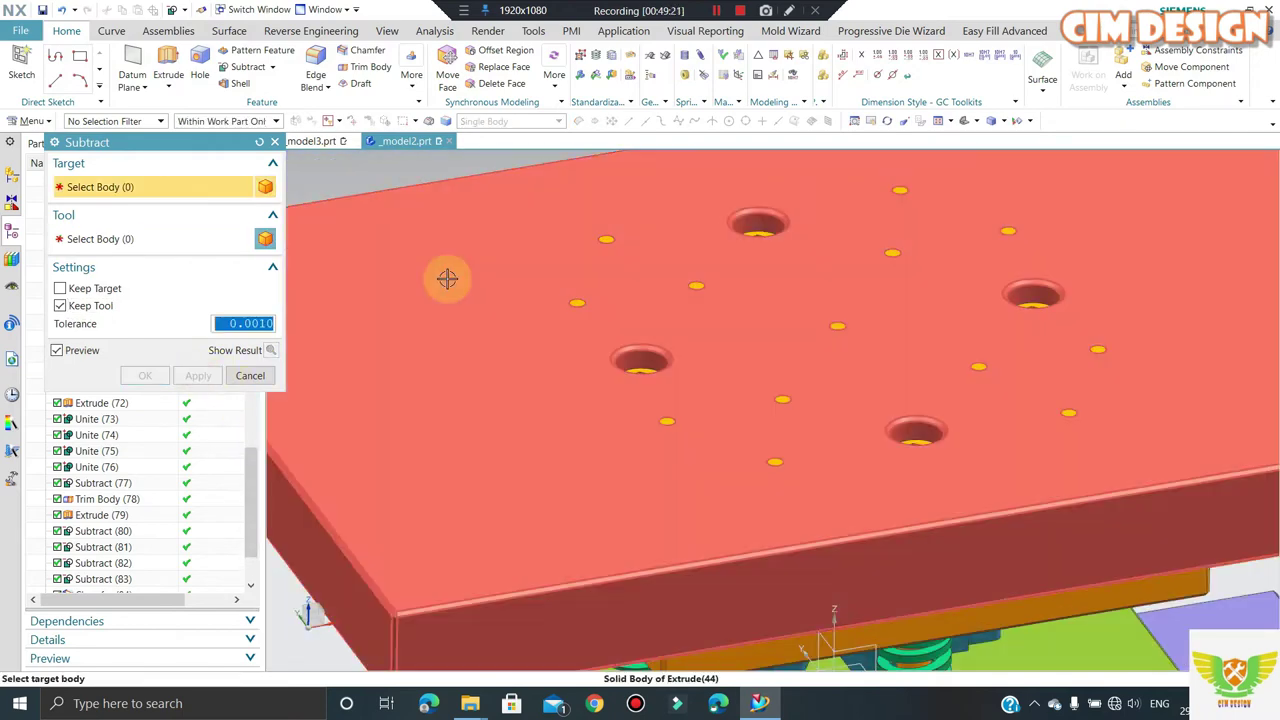
scroll(443, 277, down, 4)
- Subtract all 13 pins from the next top plate to cut its holes
middle_drag(461, 346, 439, 339)
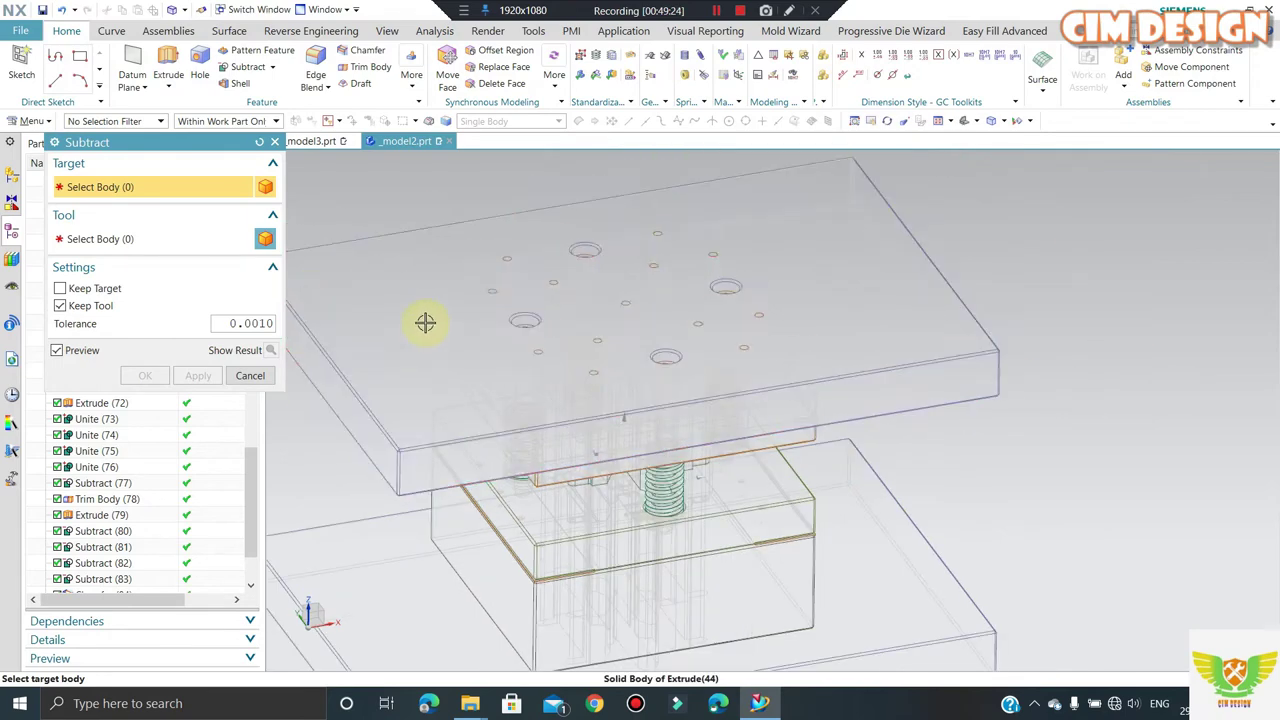
scroll(514, 371, up, 2)
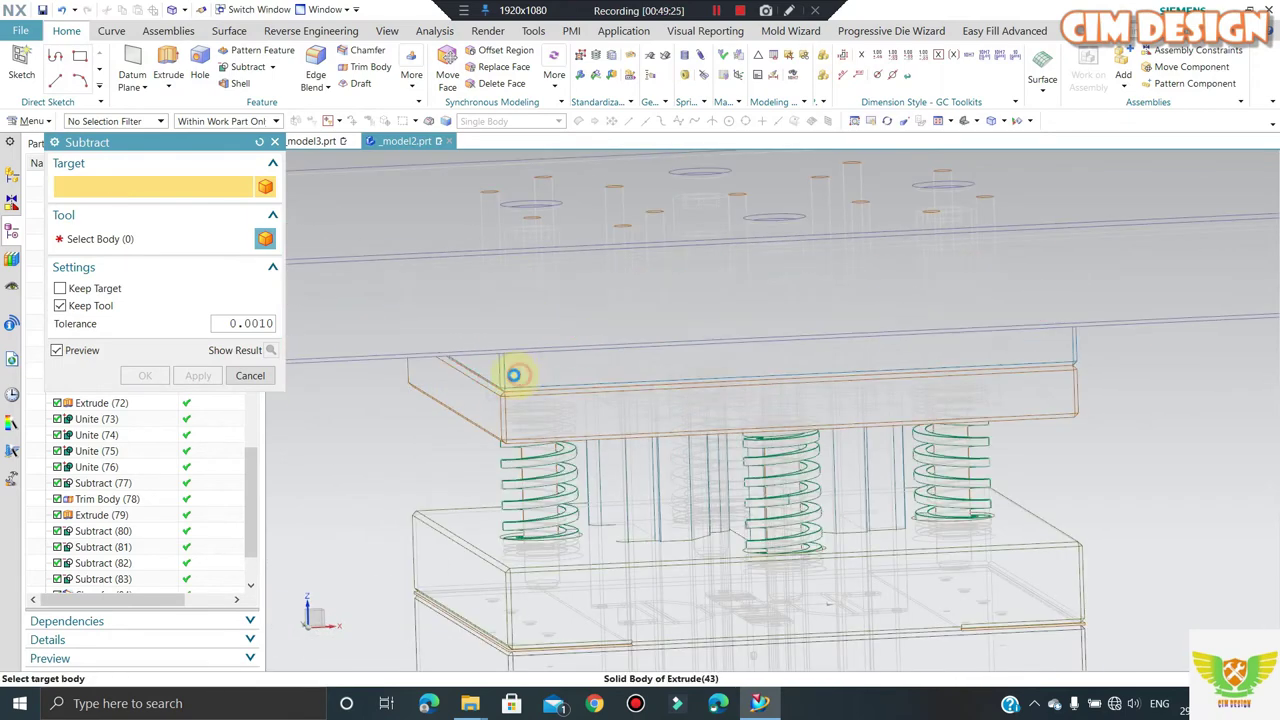
click(514, 371)
scroll(457, 393, down, 2)
middle_drag(457, 393, 457, 411)
scroll(457, 411, up, 2)
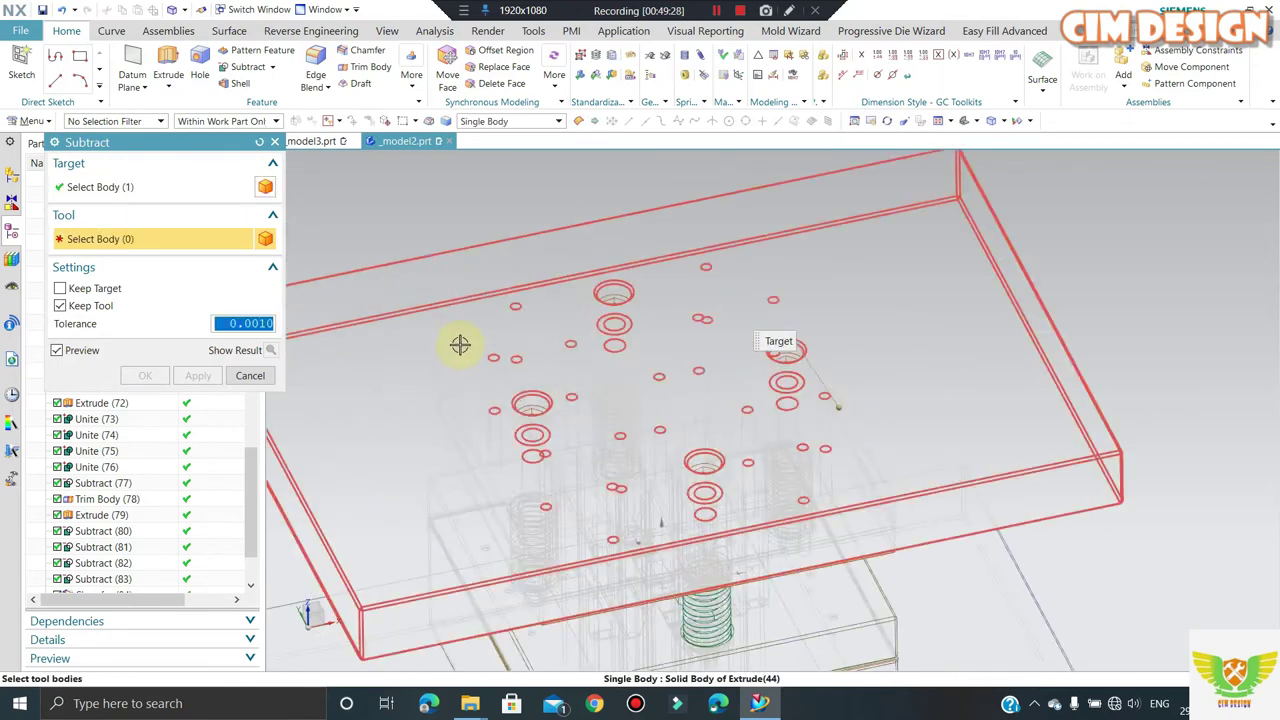
scroll(457, 343, up, 2)
scroll(543, 423, up, 2)
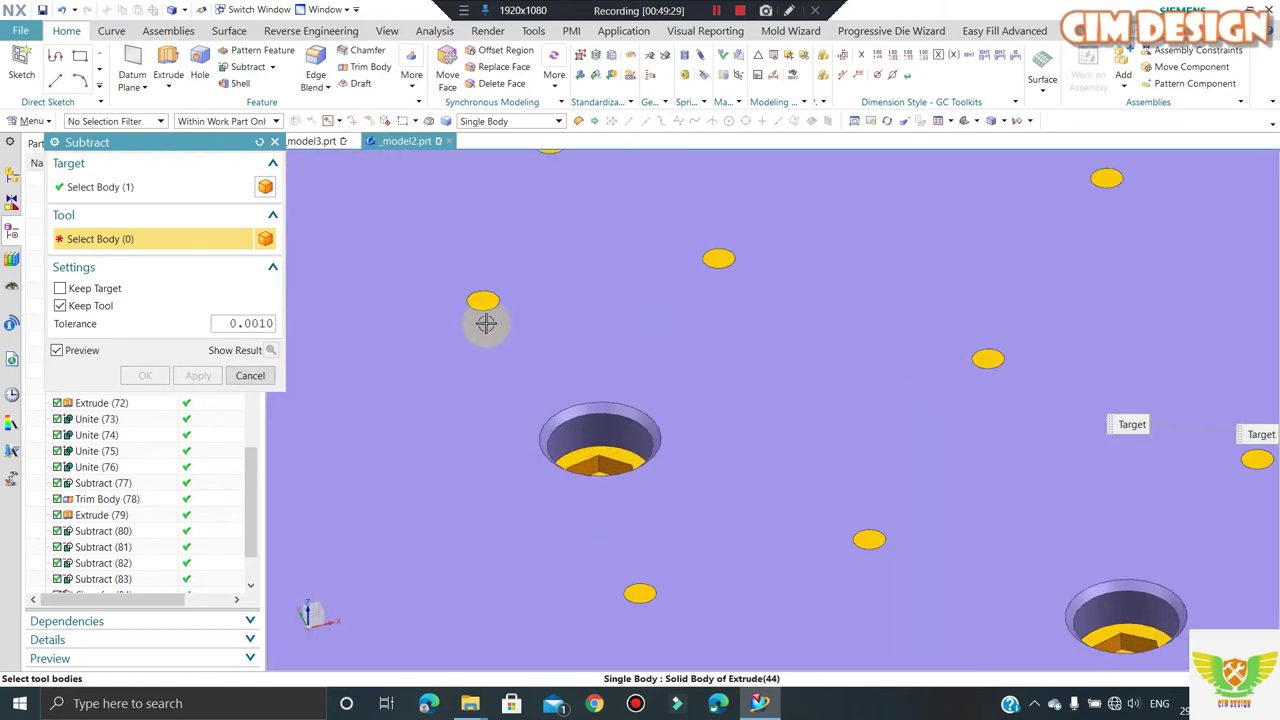
click(483, 303)
click(520, 292)
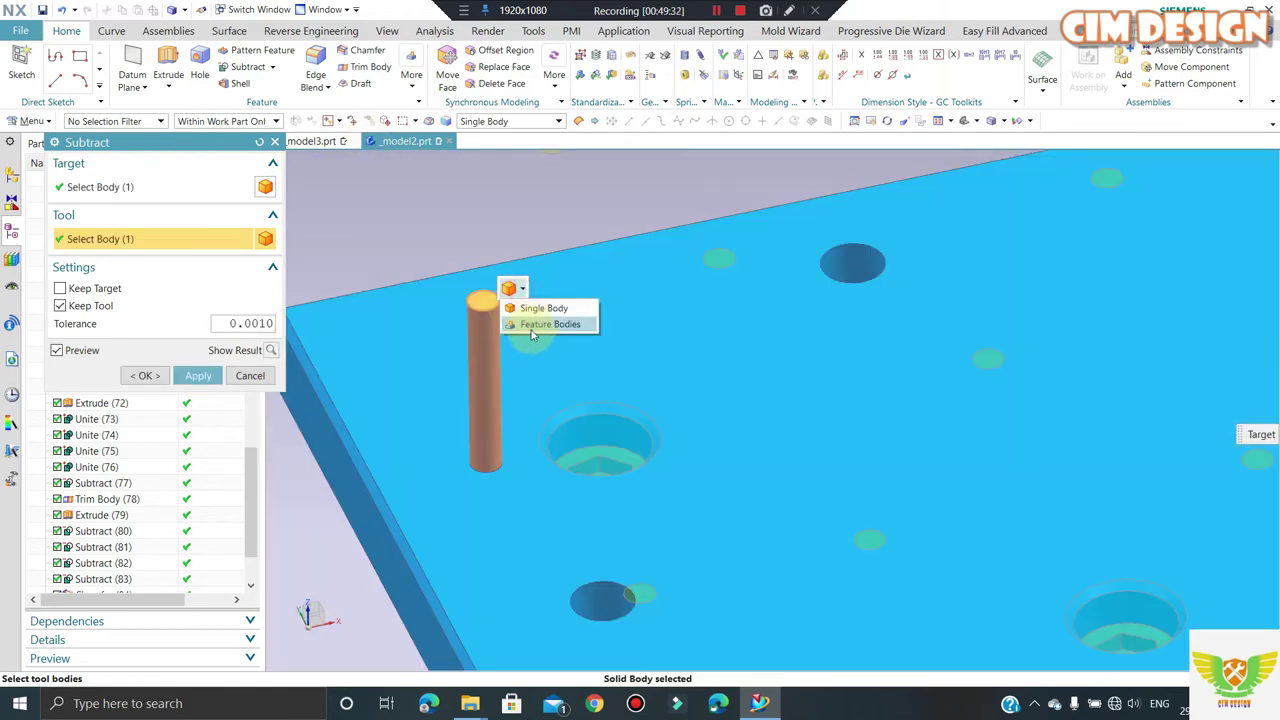
click(528, 325)
scroll(450, 380, down, 2)
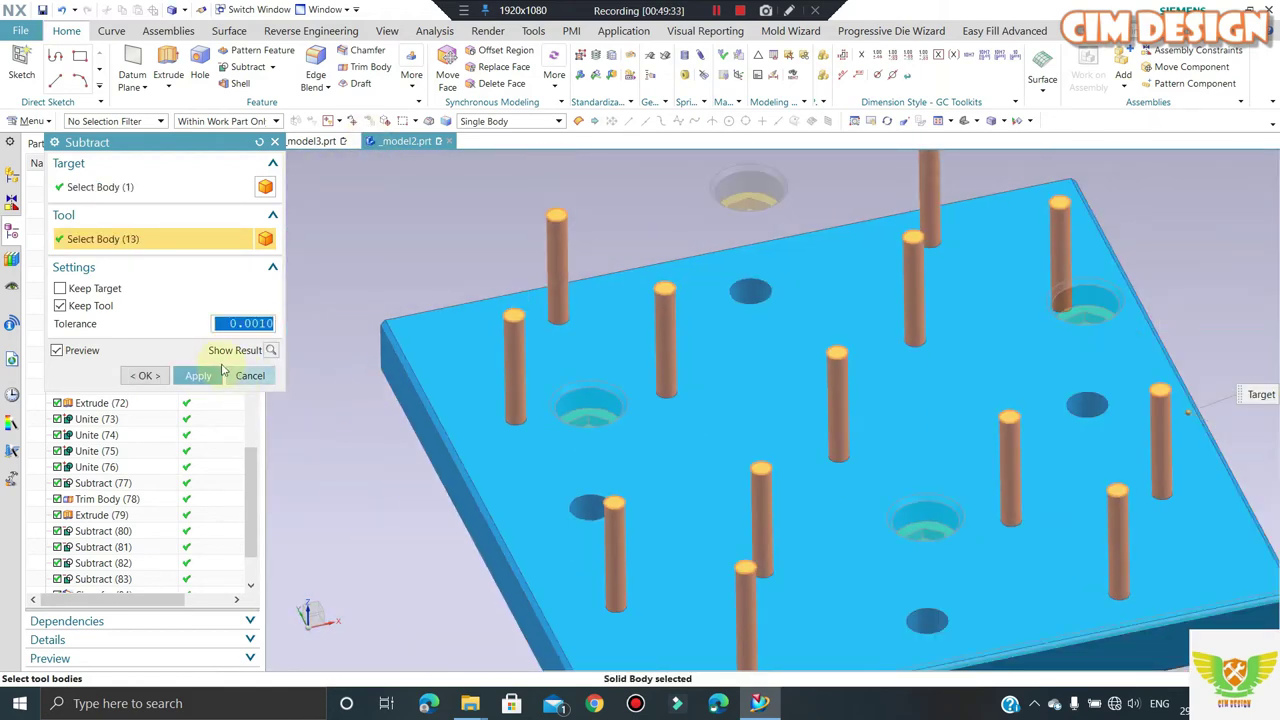
click(198, 377)
- Cut the pin holes through the following plate using all 13 pins
mouse_move(429, 394)
middle_down()
mouse_move(662, 273)
mouse_move(640, 386)
middle_up()
scroll(640, 386, up, 3)
click(640, 386)
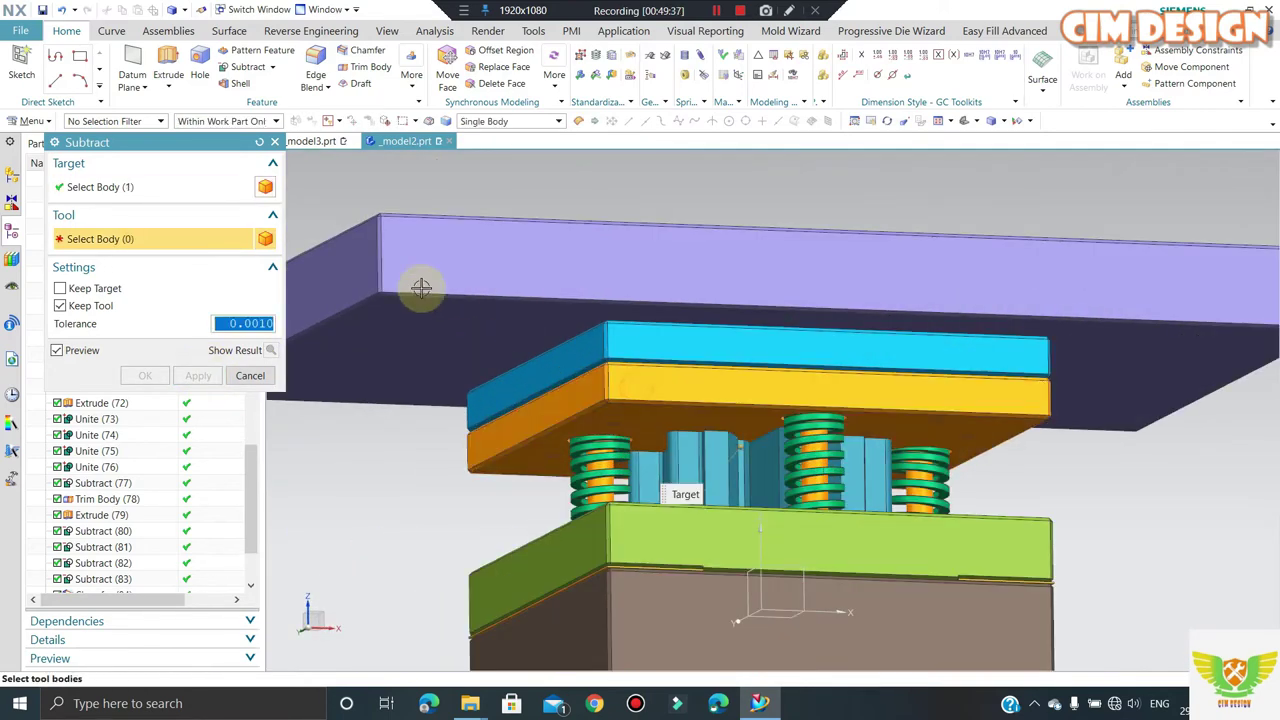
mouse_move(427, 265)
middle_down()
mouse_move(460, 346)
mouse_move(563, 334)
middle_up()
scroll(568, 331, up, 3)
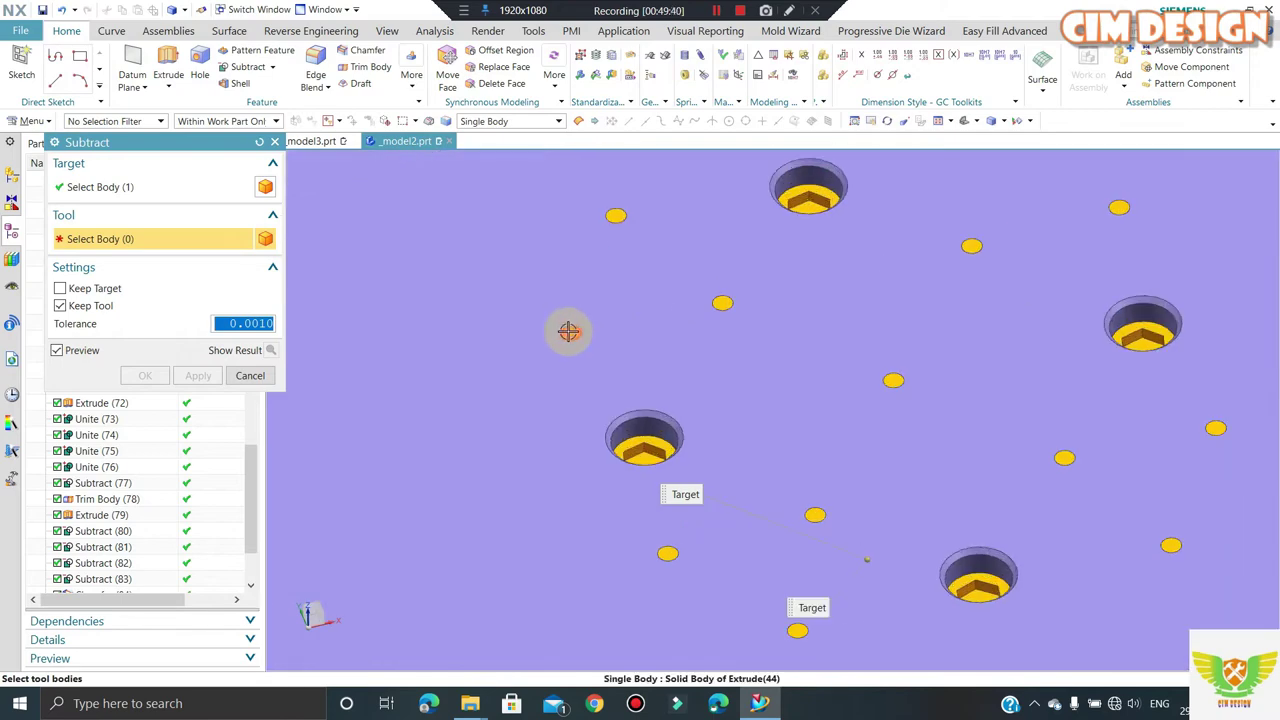
click(568, 332)
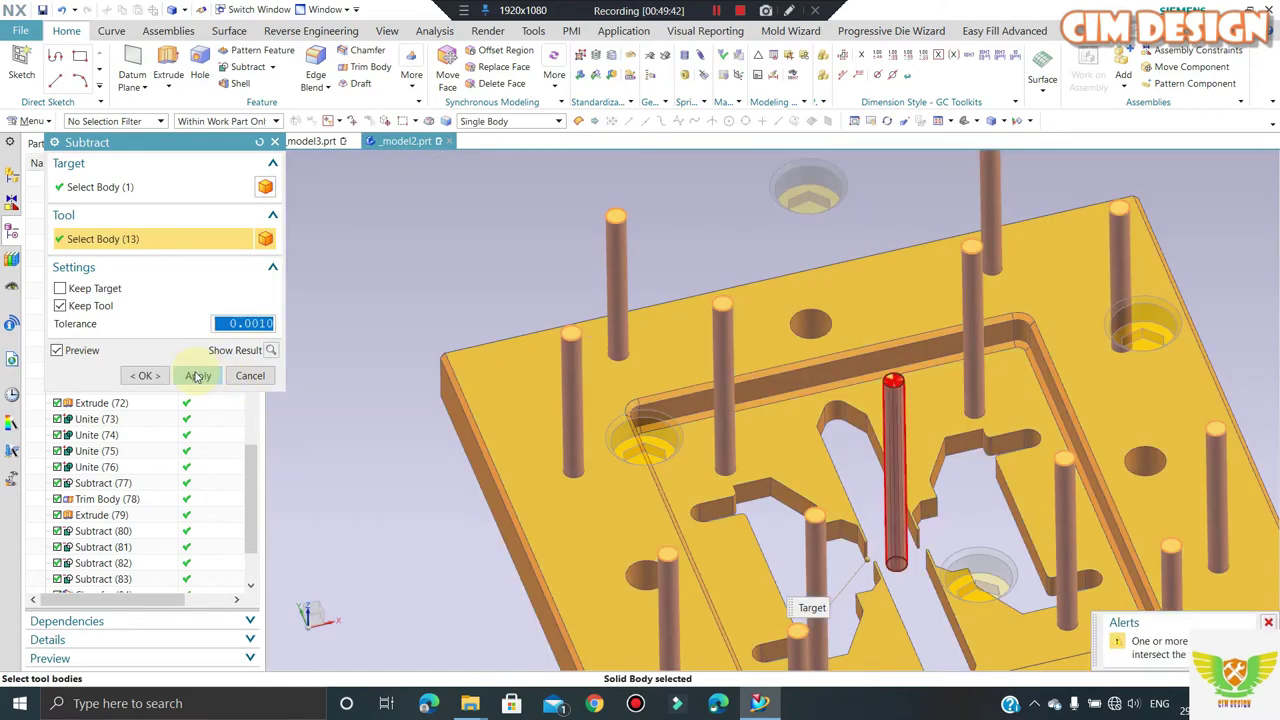
click(197, 375)
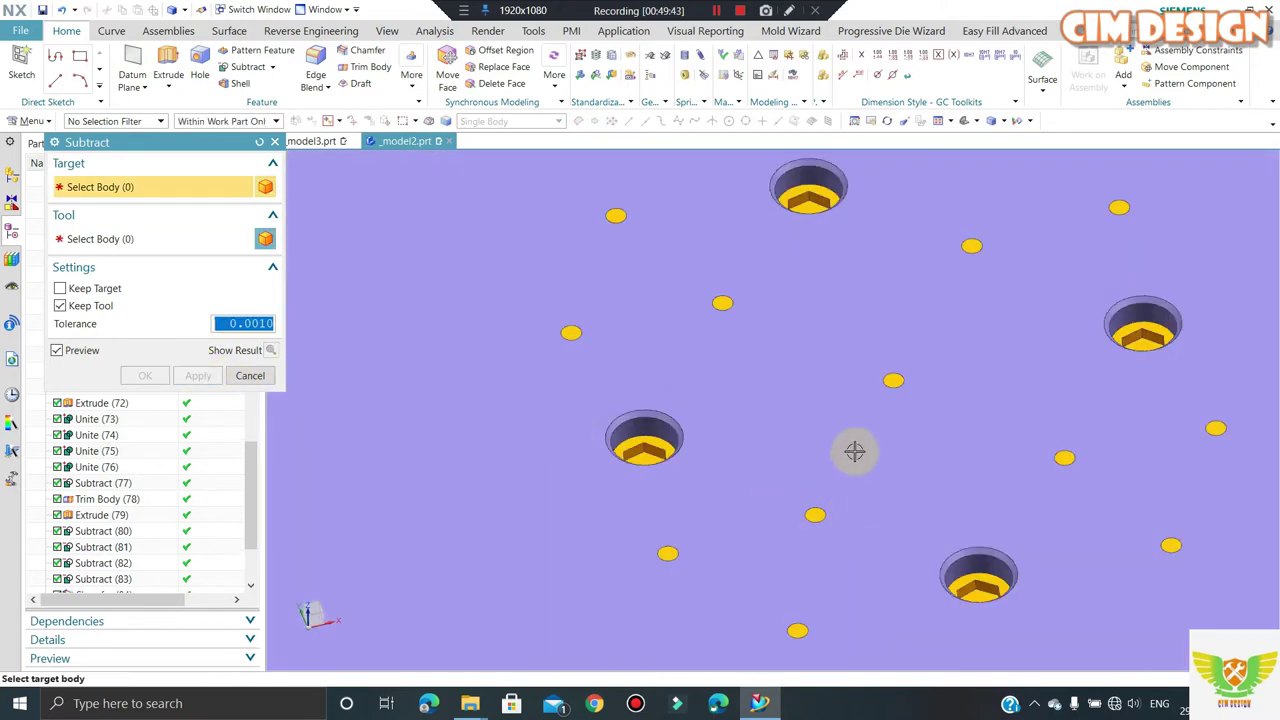
middle_drag(854, 452, 338, 373)
click(244, 373)
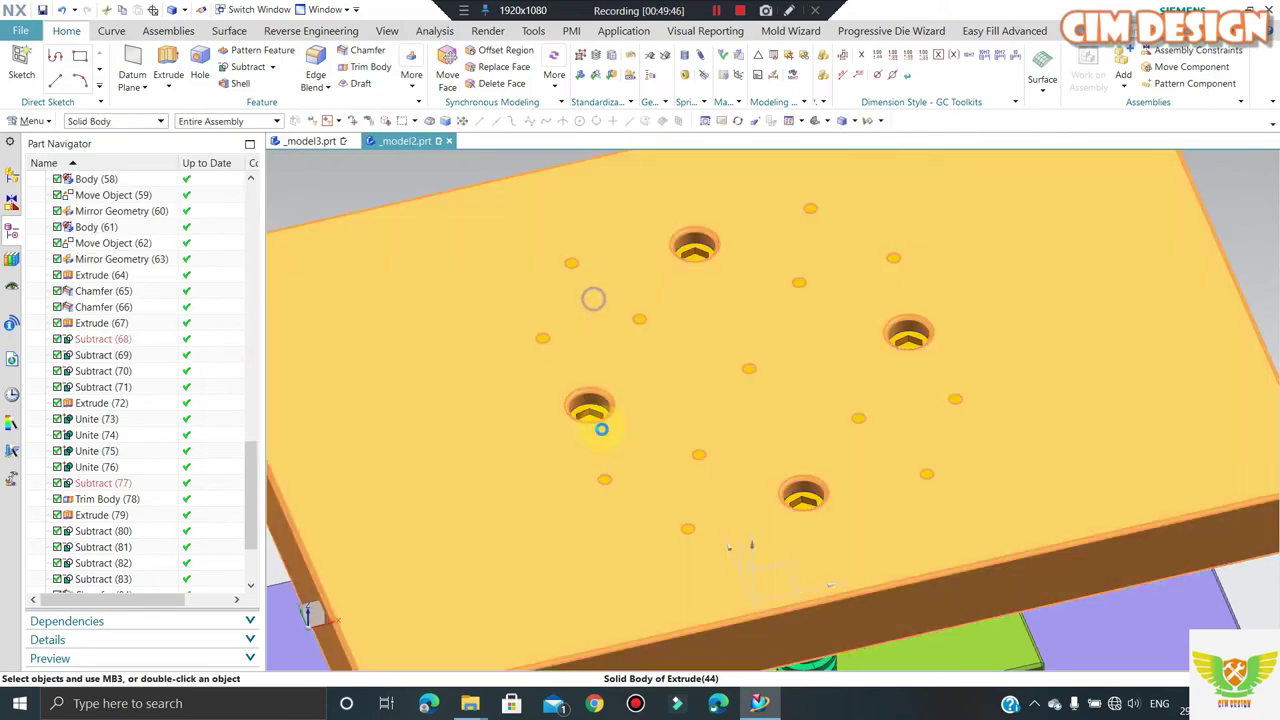
- Hide the purple top plate and the red plate to expose the pocket plate
click(593, 300)
key(ctrl+b)
scroll(683, 386, down, 2)
scroll(683, 420, up, 2)
click(685, 420)
key(ctrl+b)
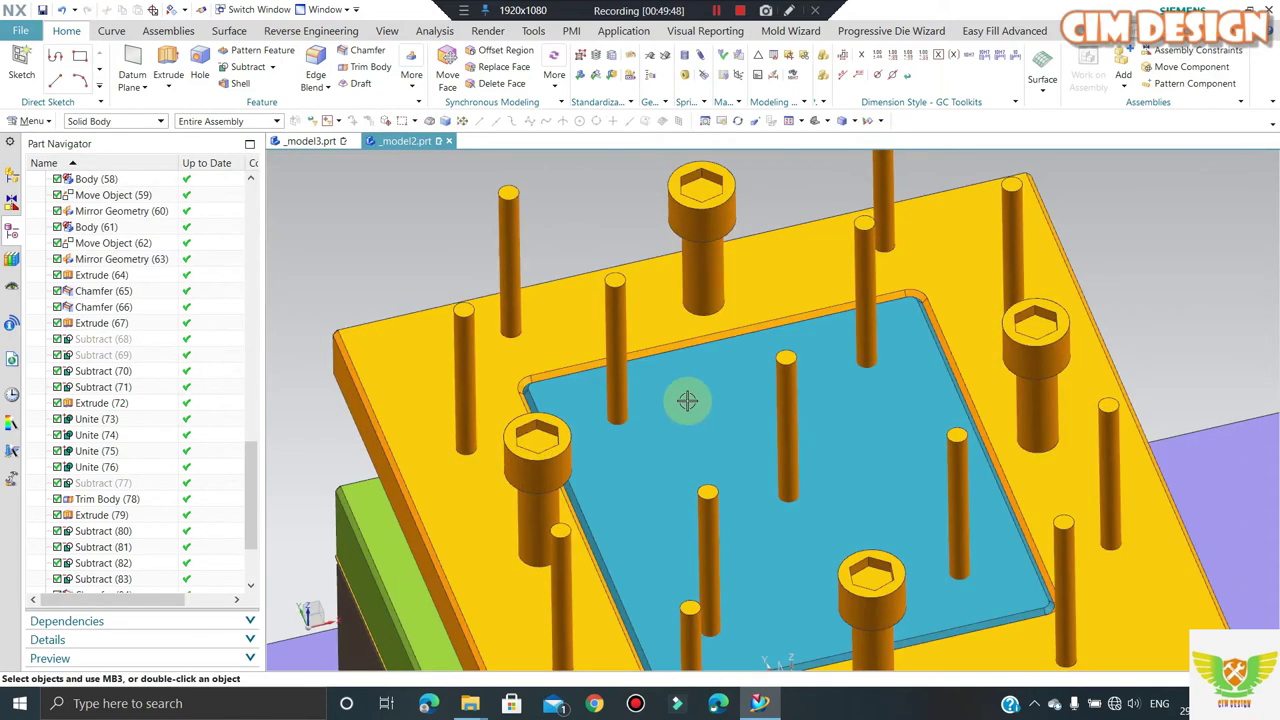
middle_drag(687, 401, 697, 384)
- Subtract all 13 pins from the blue pocket plate
click(248, 72)
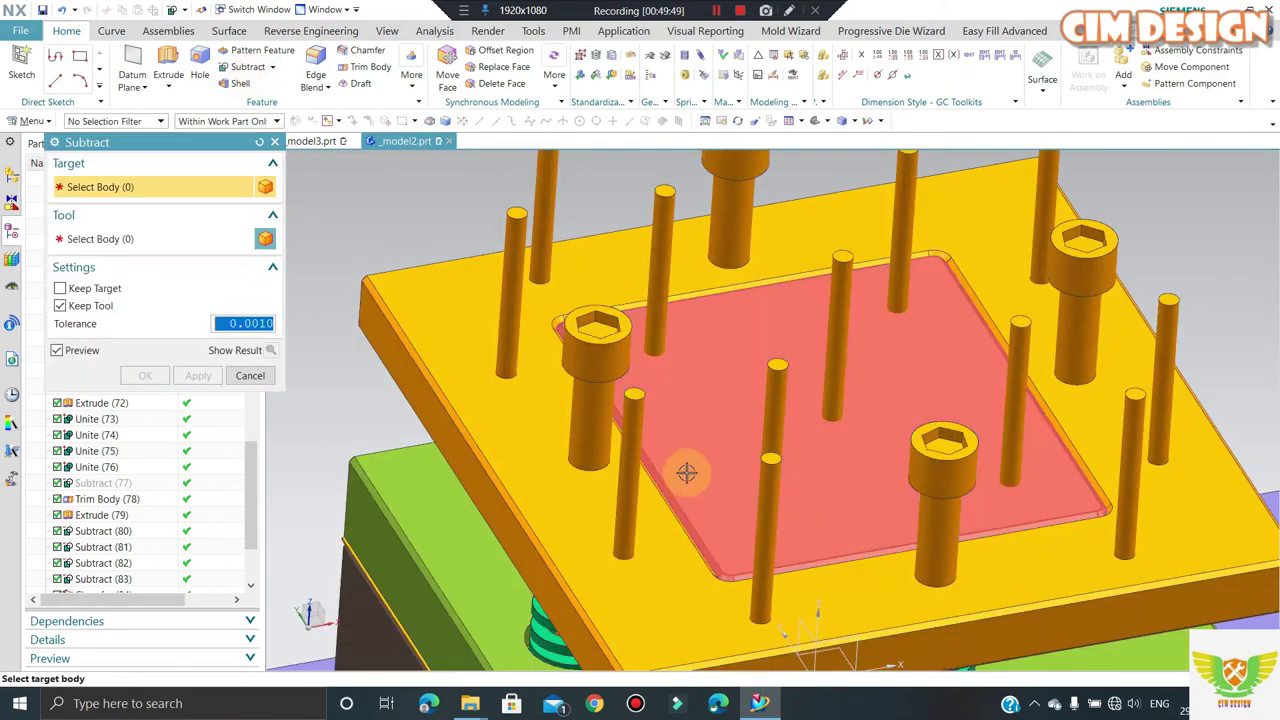
click(697, 448)
mouse_move(731, 331)
middle_down()
mouse_move(727, 298)
mouse_move(677, 269)
middle_up()
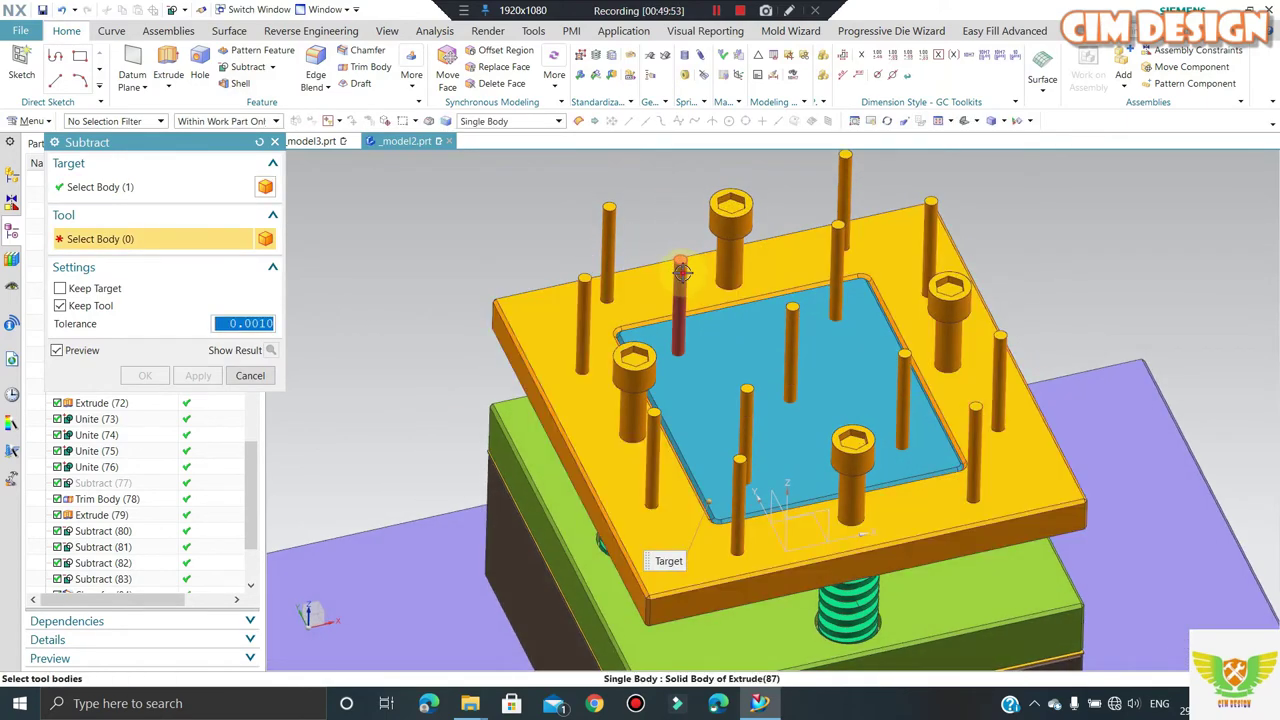
click(678, 270)
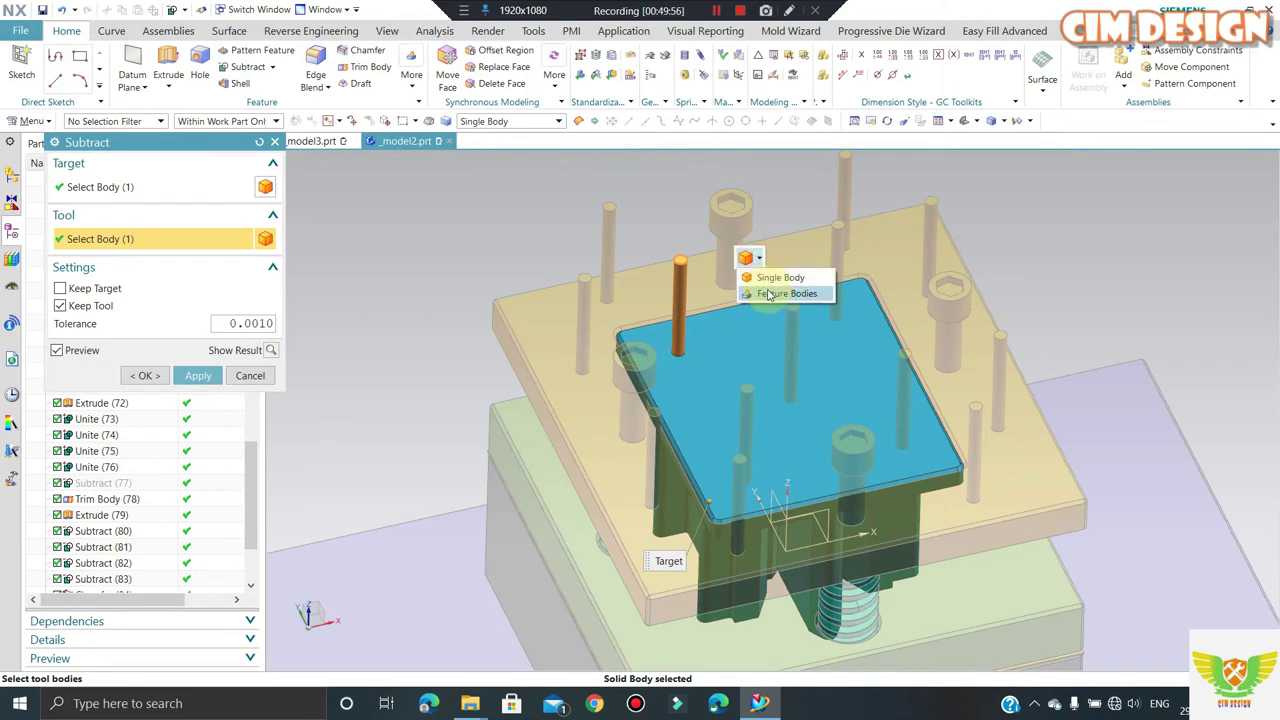
click(785, 291)
middle_click(703, 437)
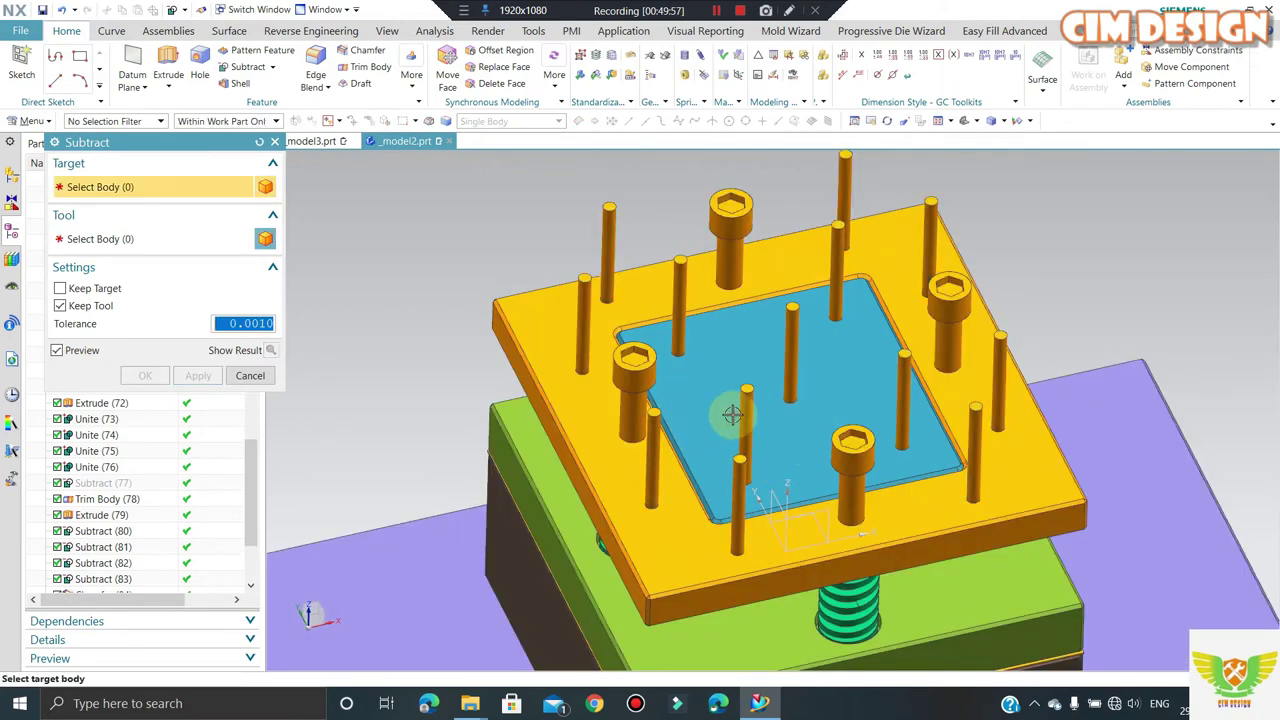
middle_drag(731, 414, 708, 325)
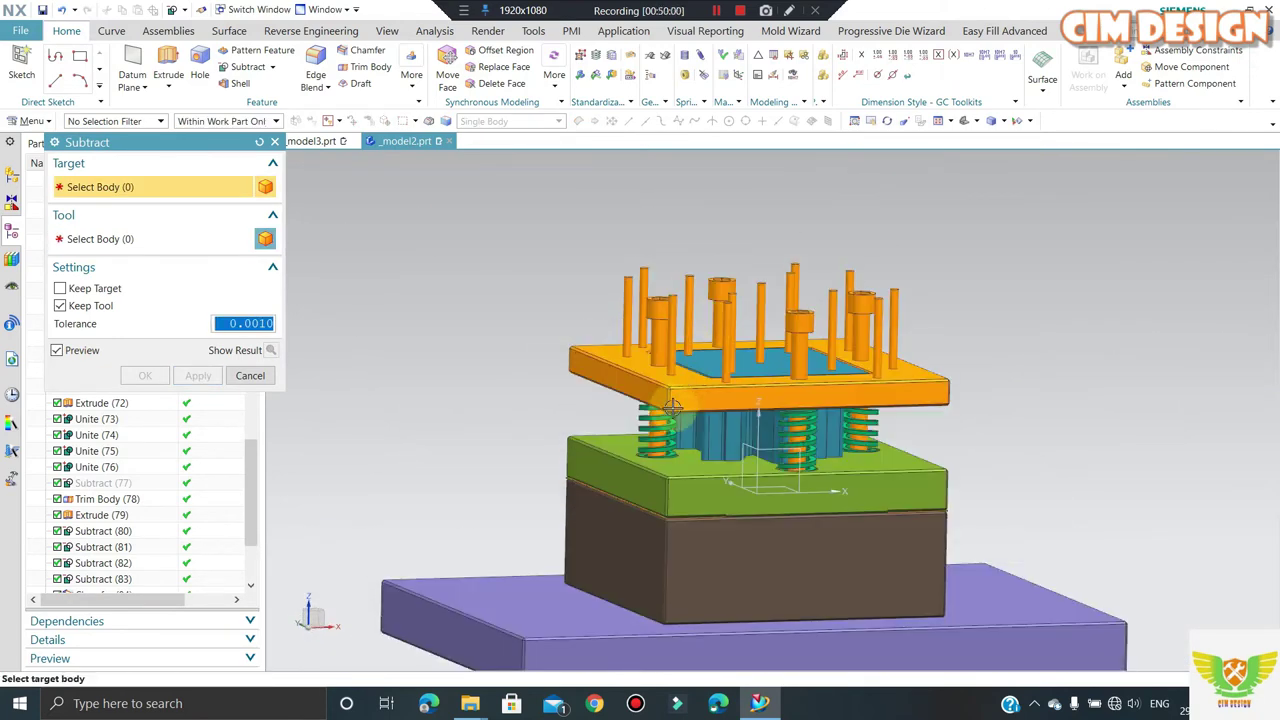
- Hide the orange top plate, the blue block and the left bolt
right_drag(708, 325, 431, 388)
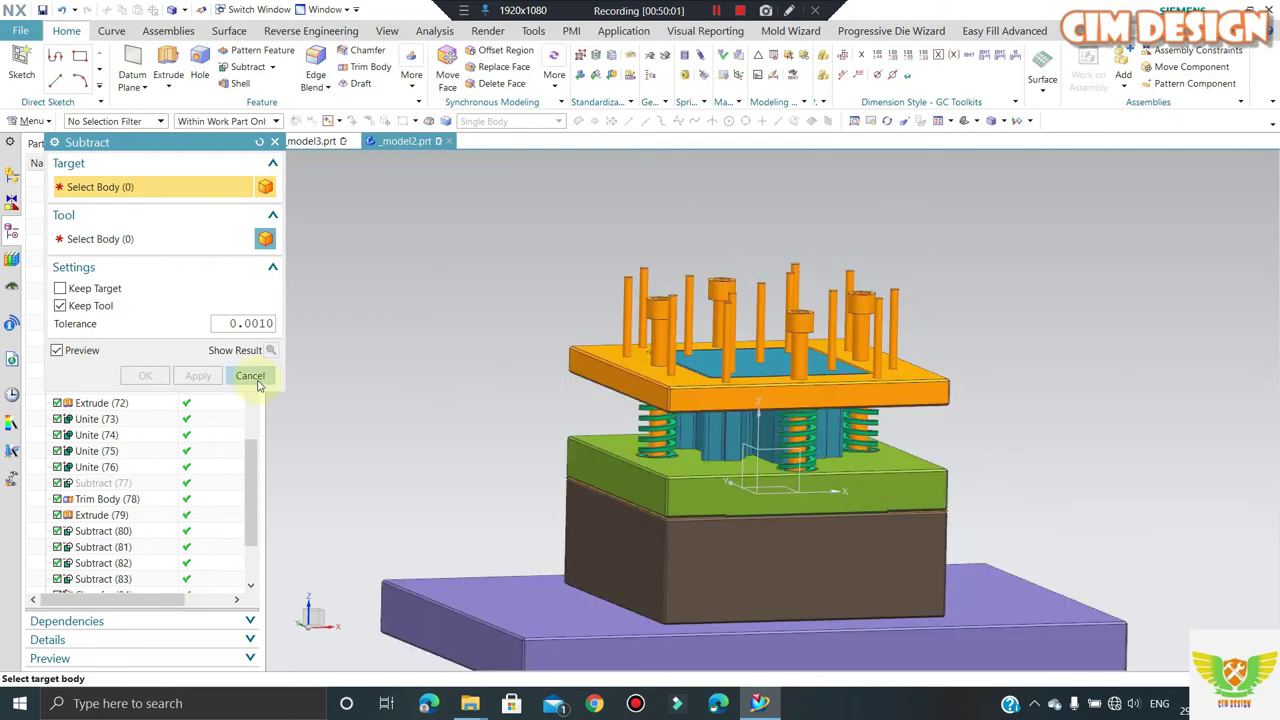
click(248, 376)
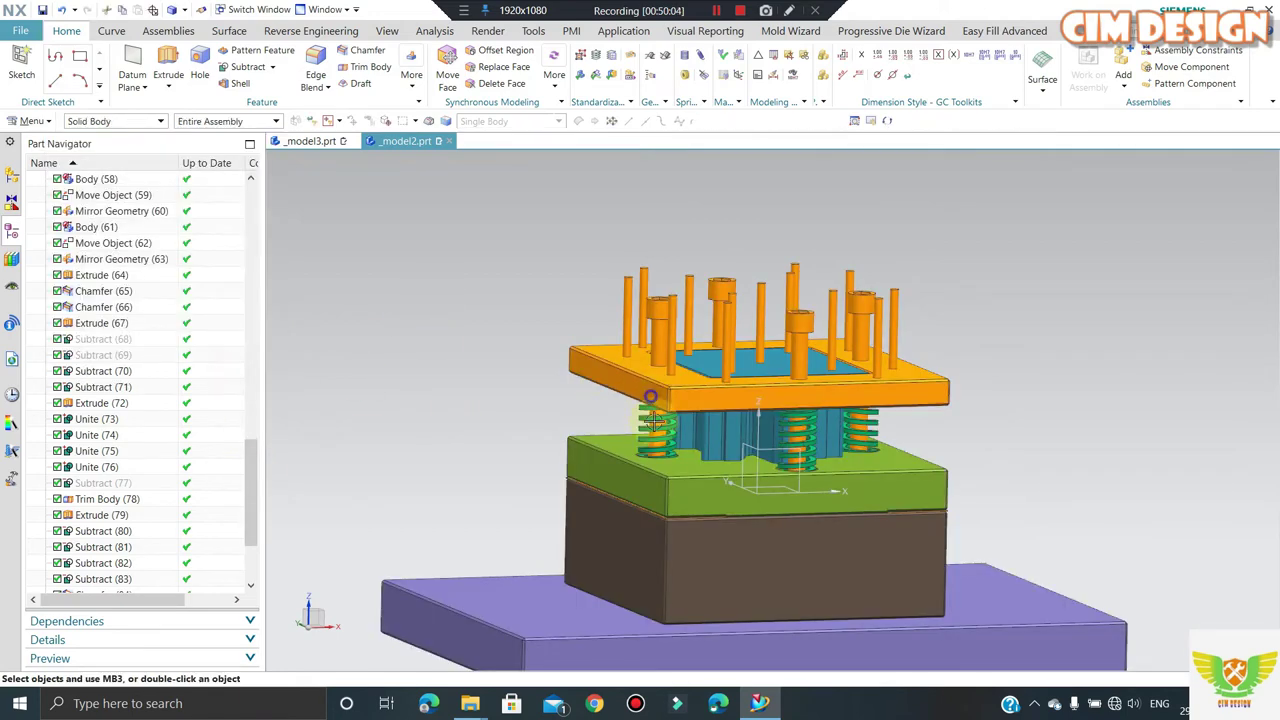
click(651, 397)
key(ctrl+b)
click(704, 360)
key(ctrl+b)
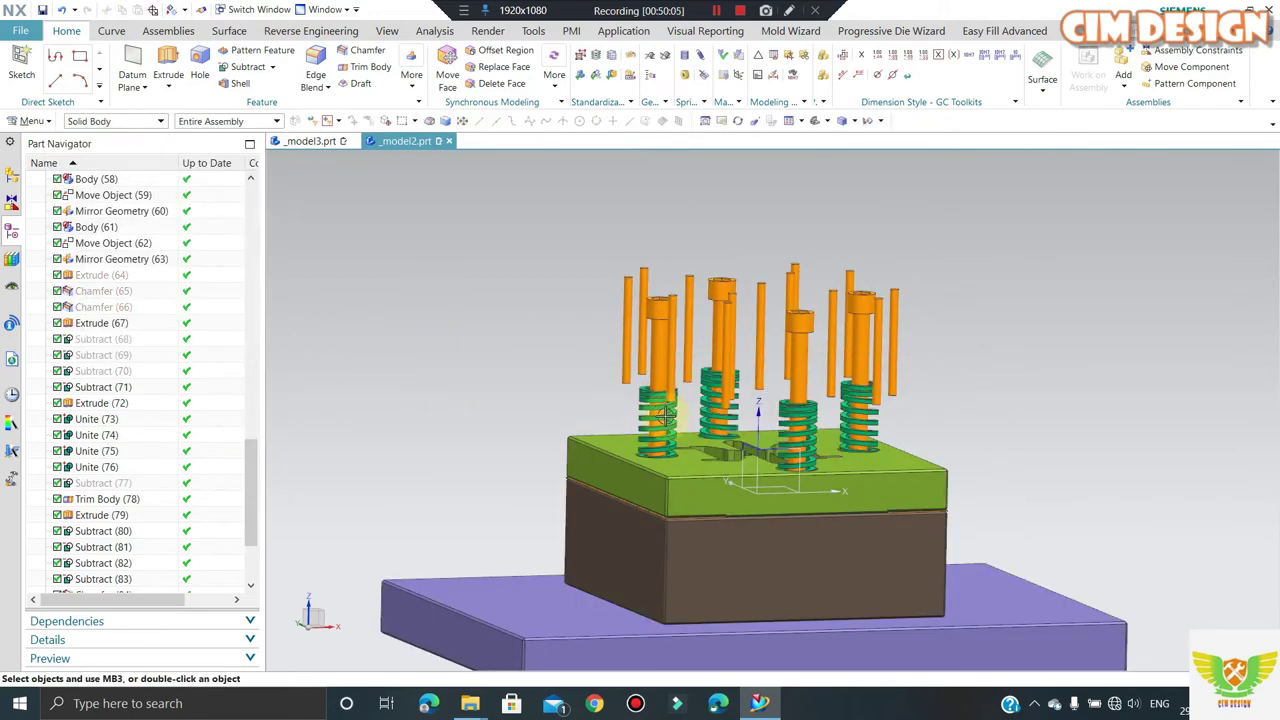
middle_drag(660, 400, 645, 403)
scroll(852, 440, up, 2)
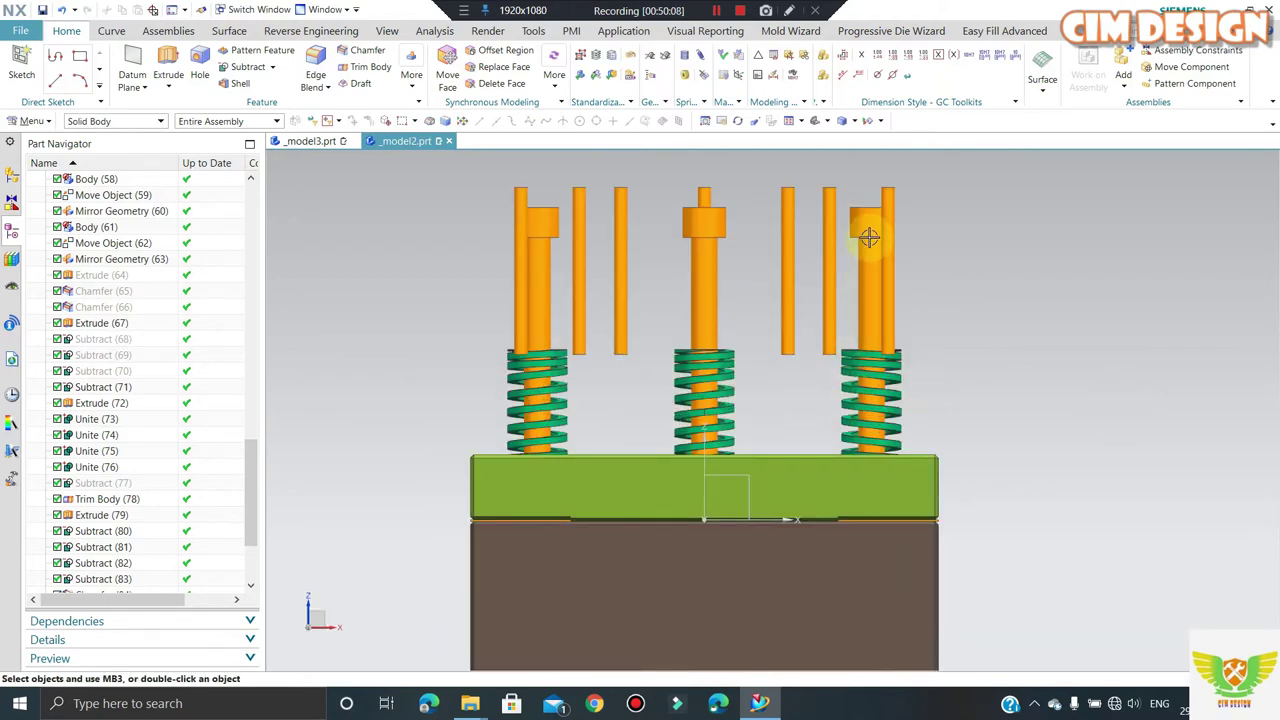
click(535, 220)
key(ctrl+b)
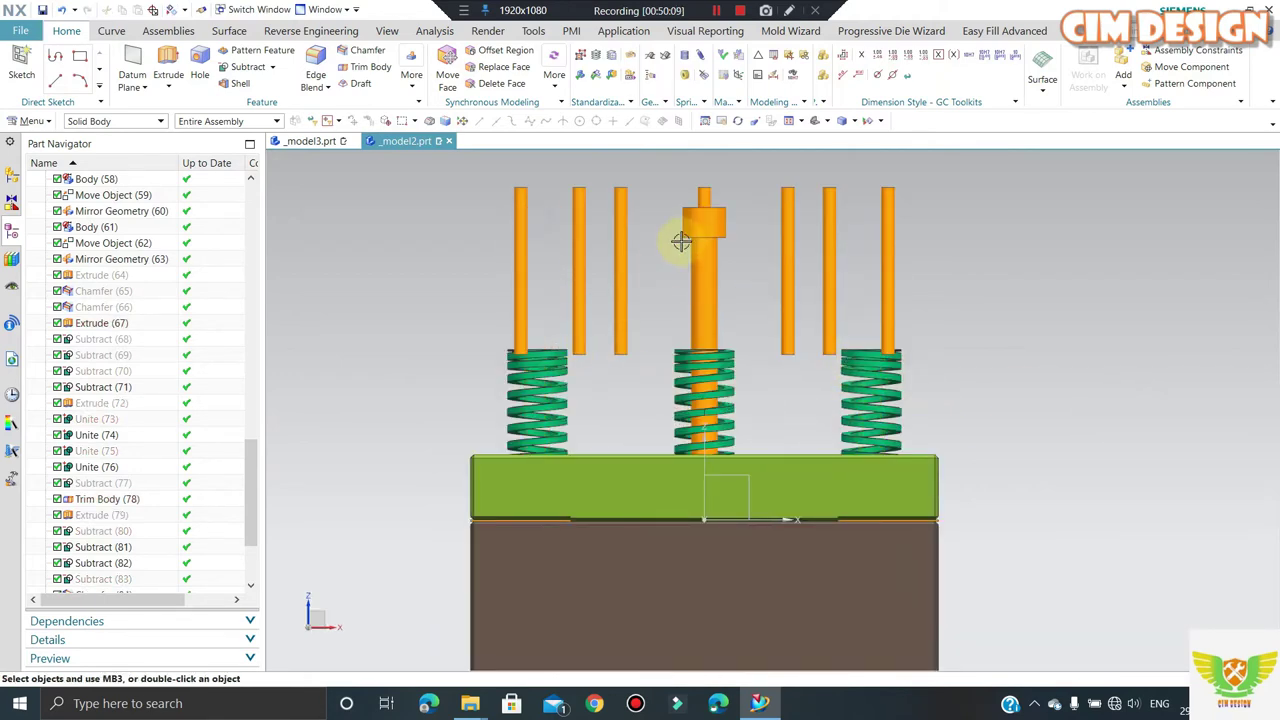
- Set the centre spring's display colour to green
click(704, 400)
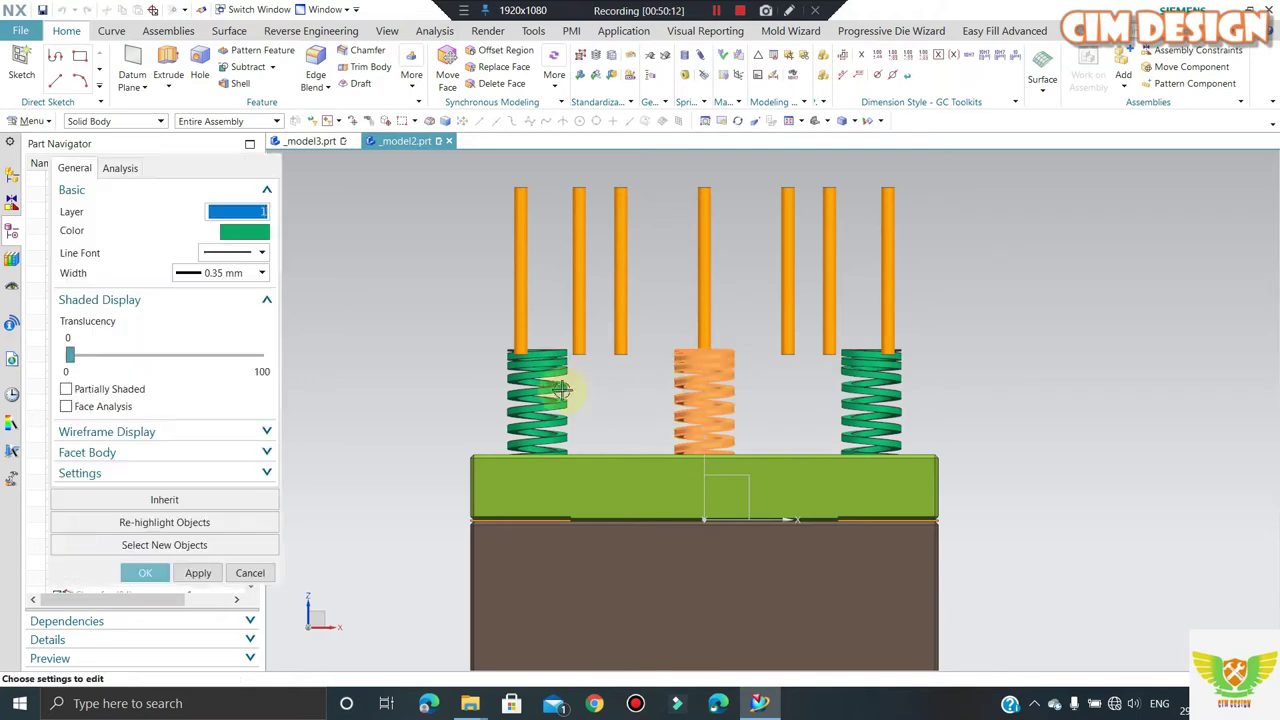
key(ctrl+j)
middle_click(557, 399)
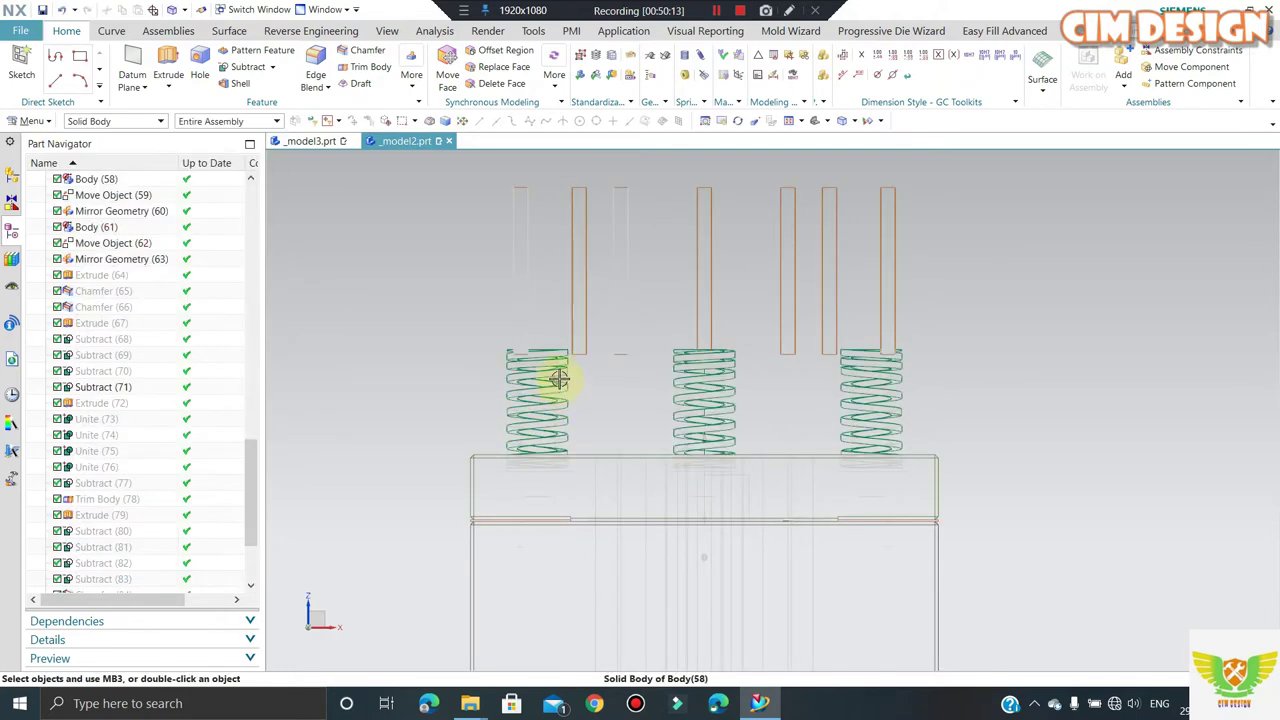
- Hide the left, centre and right springs
click(545, 385)
key(ctrl+b)
click(707, 400)
key(ctrl+b)
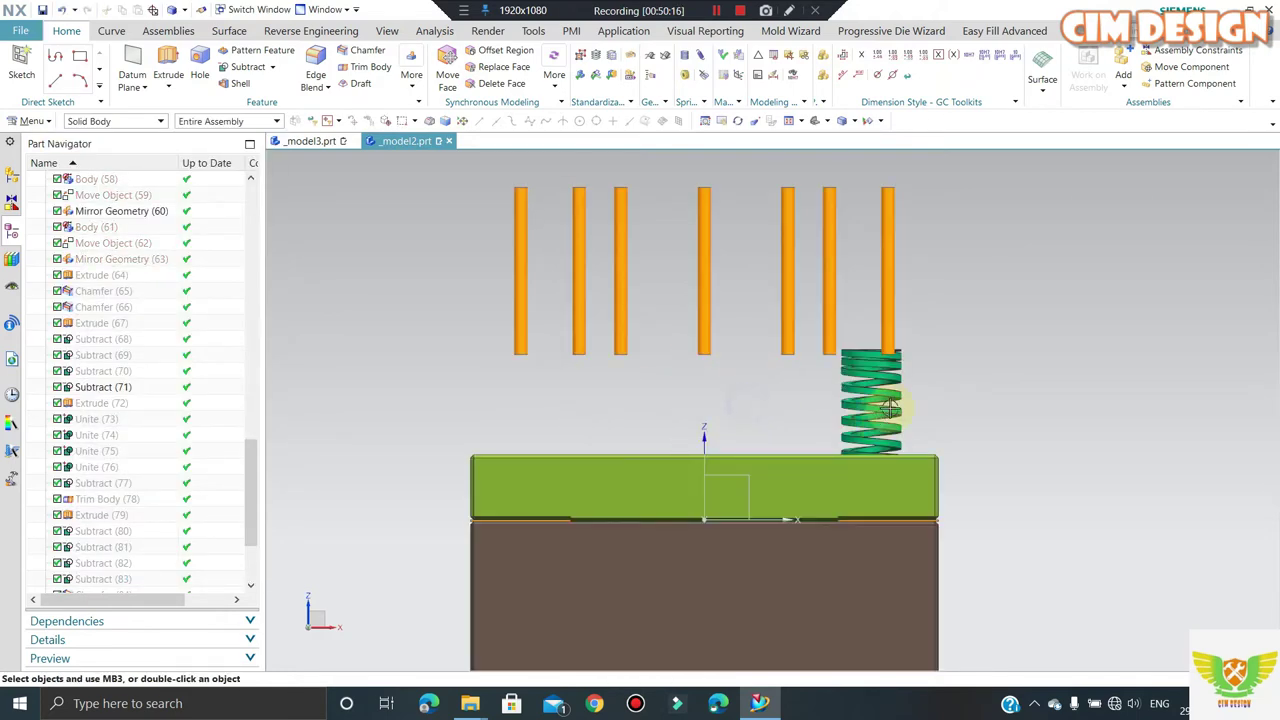
click(868, 400)
key(ctrl+b)
scroll(880, 369, down, 2)
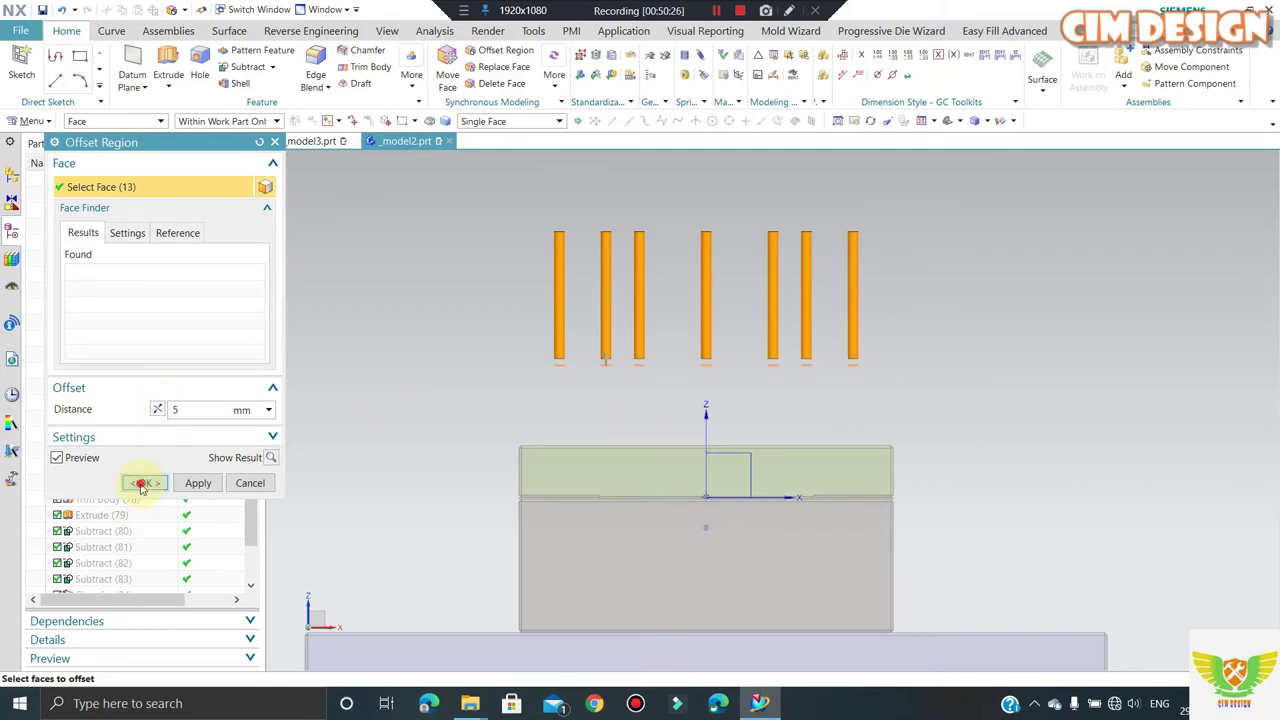
- Apply the 5 mm offset to the pin end faces and a 2 mm chamfer on the 13 pin edges
click(352, 50)
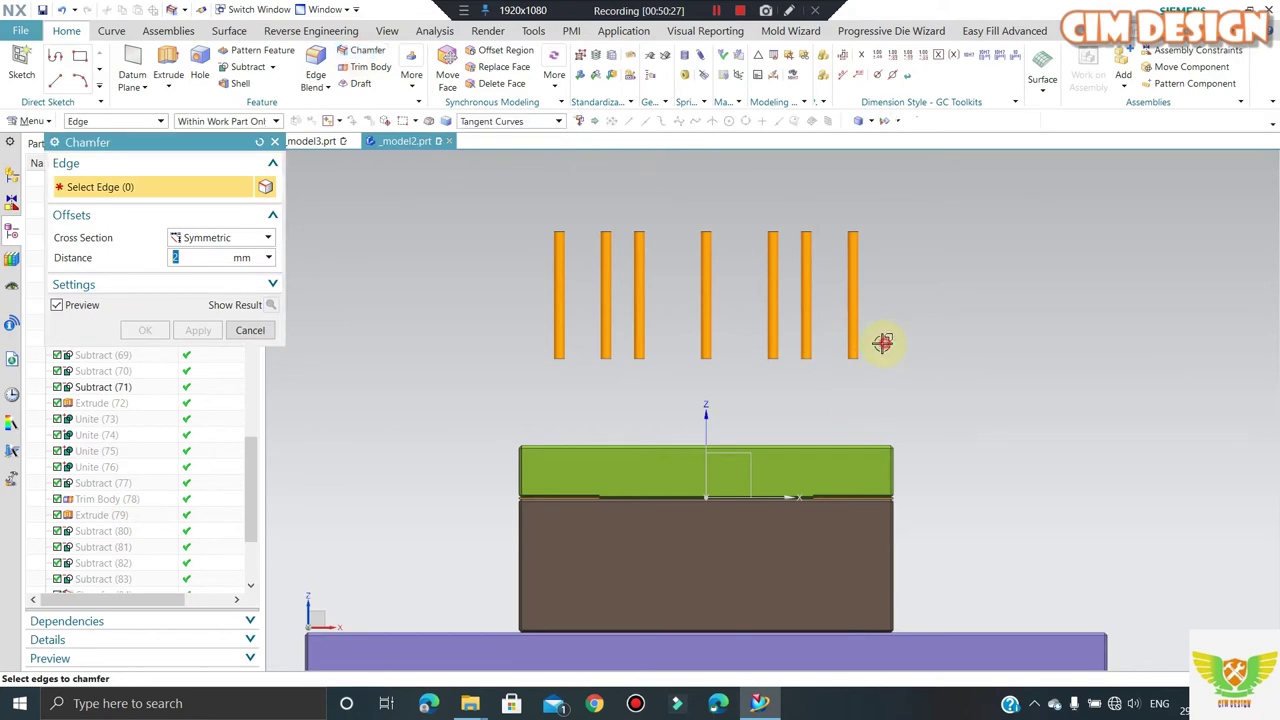
drag(523, 388, 523, 388)
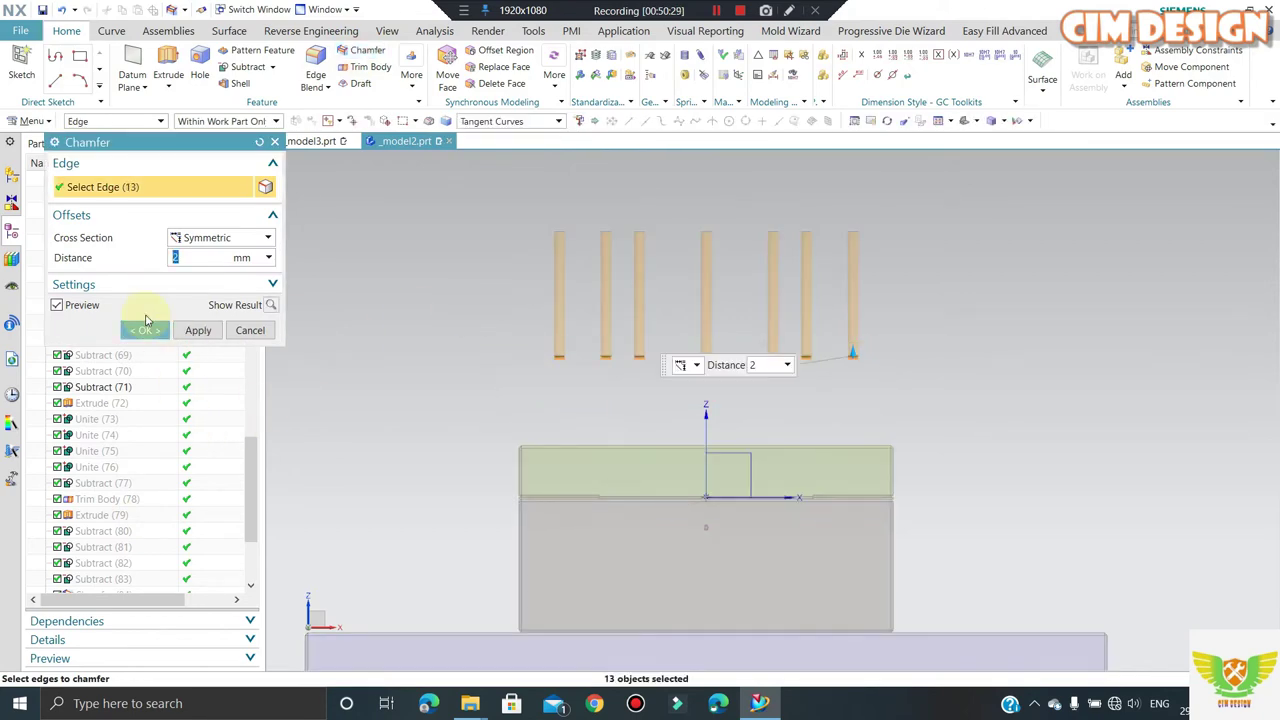
click(145, 330)
- Show the hidden plates again and view the assembly from the front
mouse_move(597, 277)
middle_down()
mouse_move(624, 330)
mouse_move(600, 312)
middle_up()
key(ctrl+shift+k)
click(624, 330)
middle_click(620, 329)
key(ctrl+alt+f)
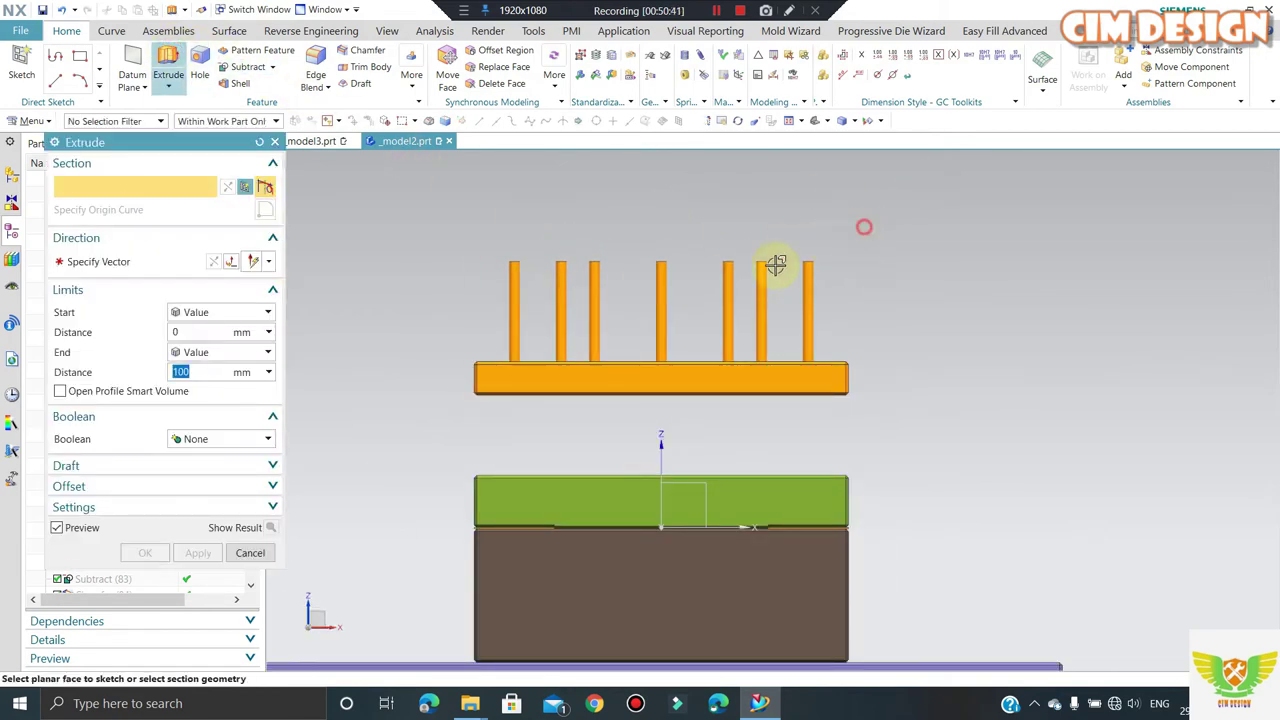
- Extrude the 13 pin-top circles 15 mm downward with a 3 mm single-sided offset as pin heads
drag(863, 227, 512, 280)
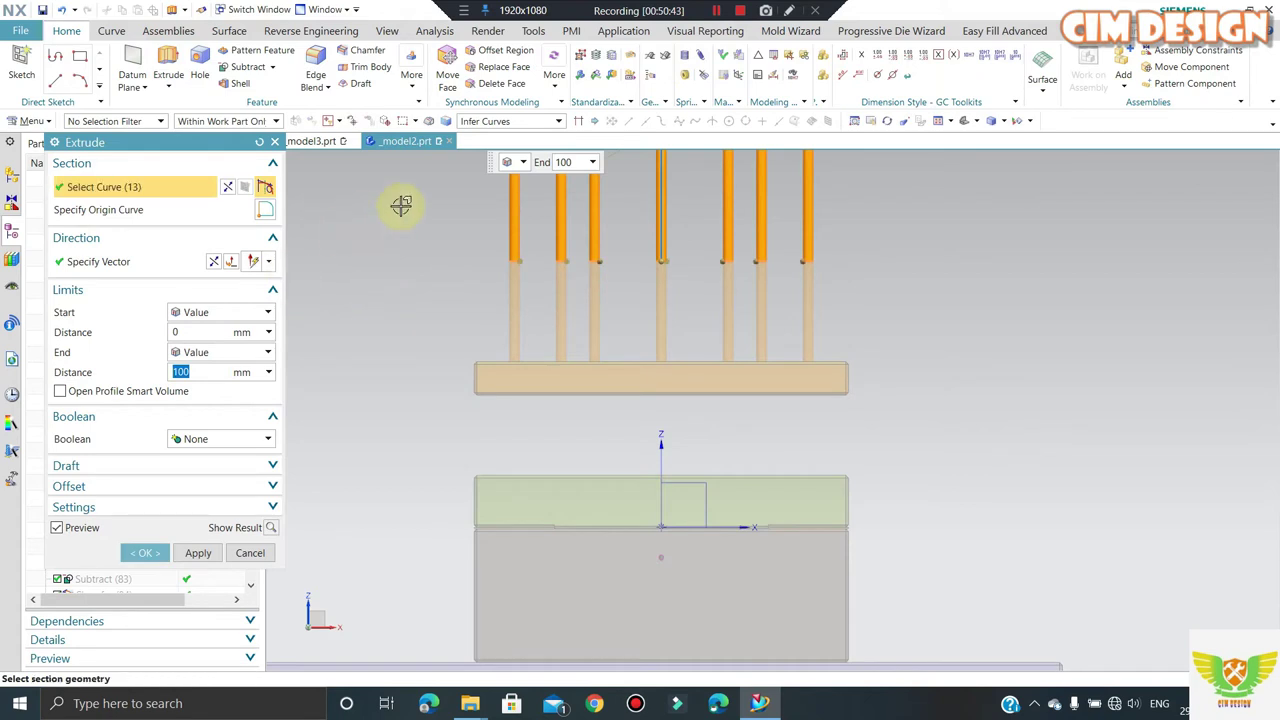
click(231, 261)
click(202, 372)
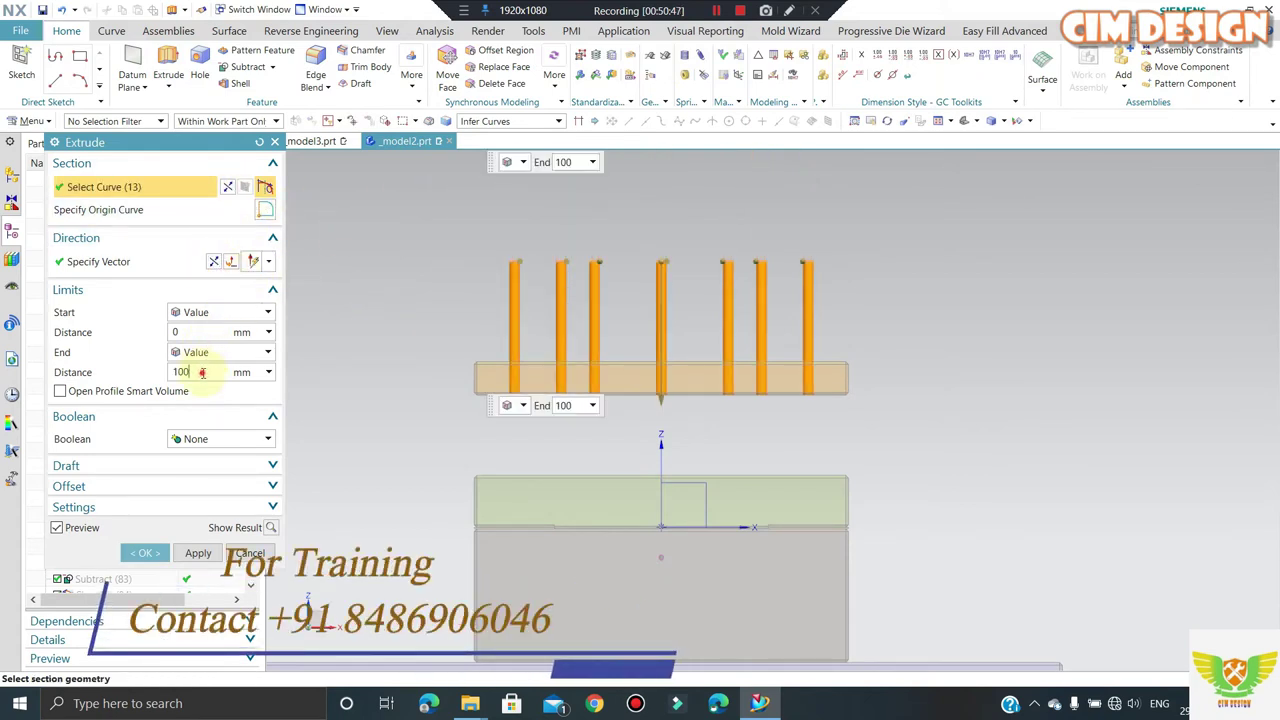
text(15)
key(Return)
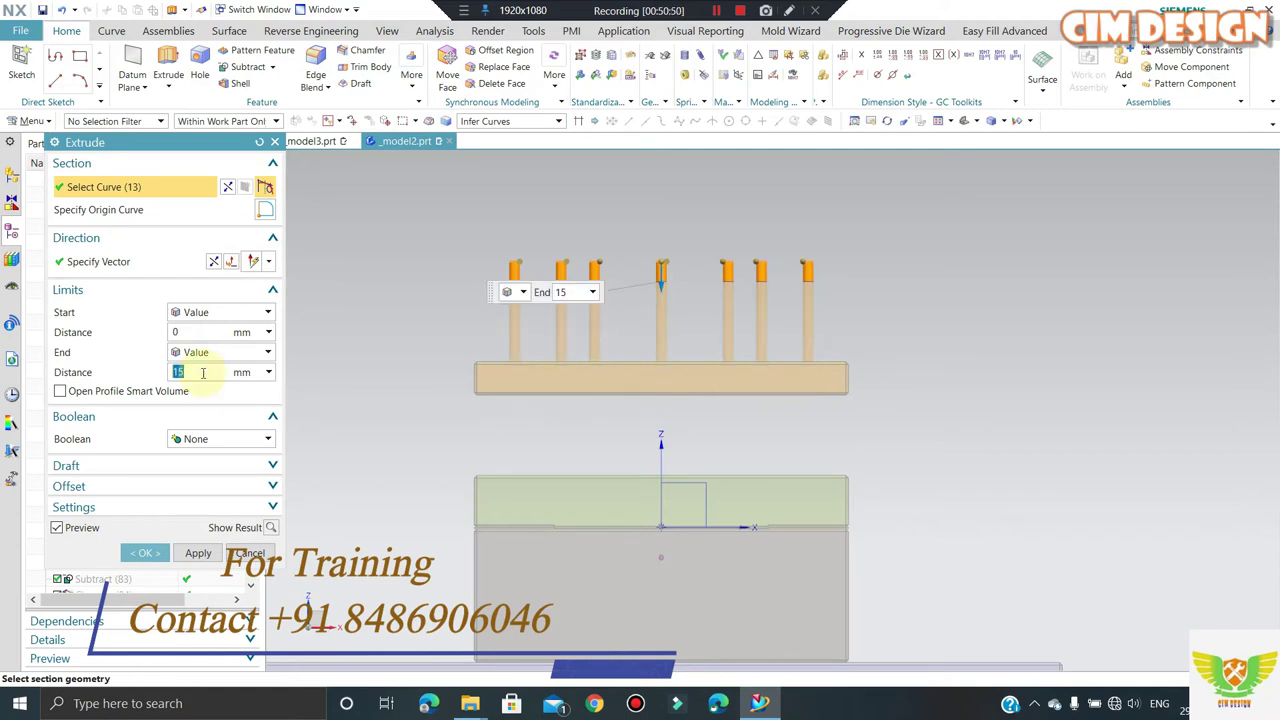
click(186, 488)
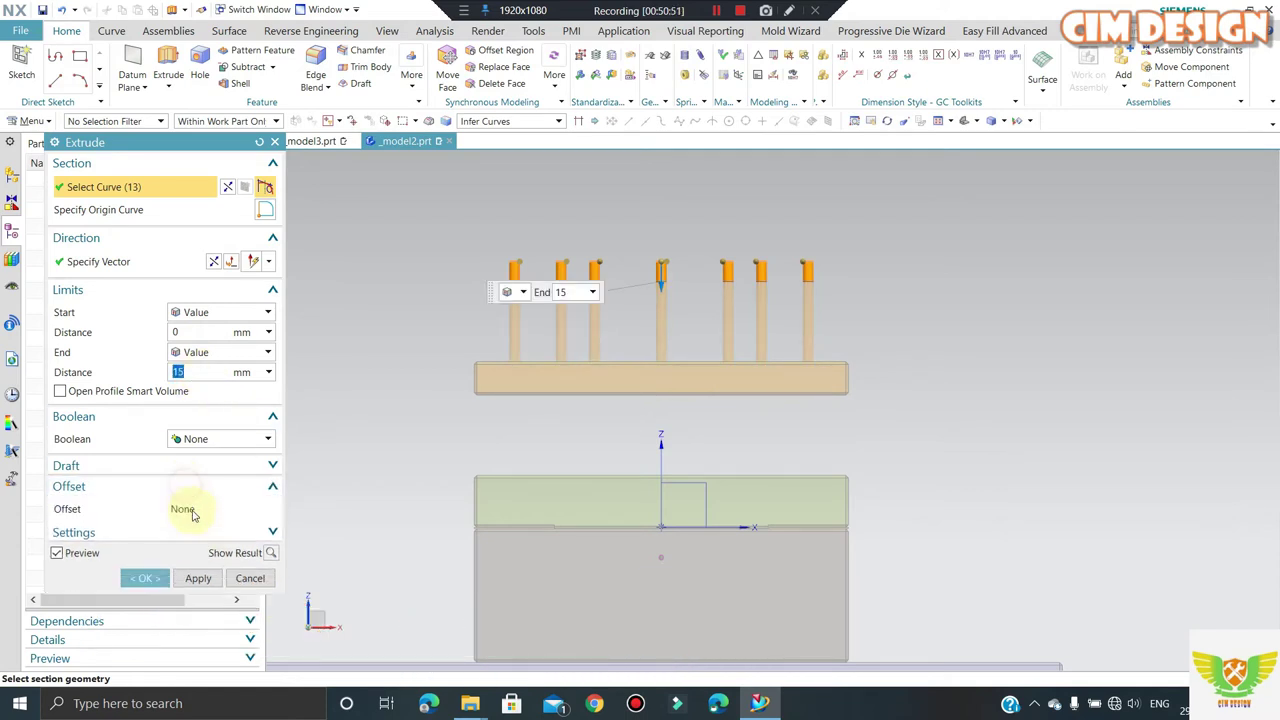
click(206, 509)
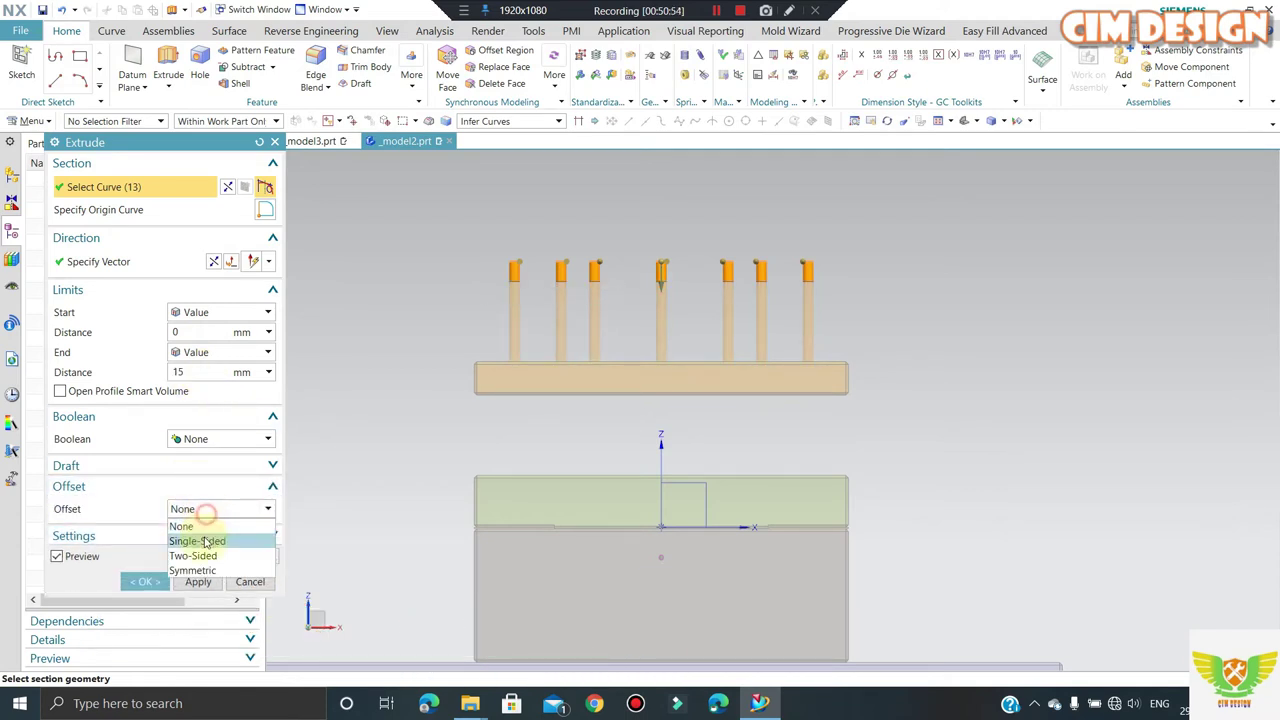
click(200, 540)
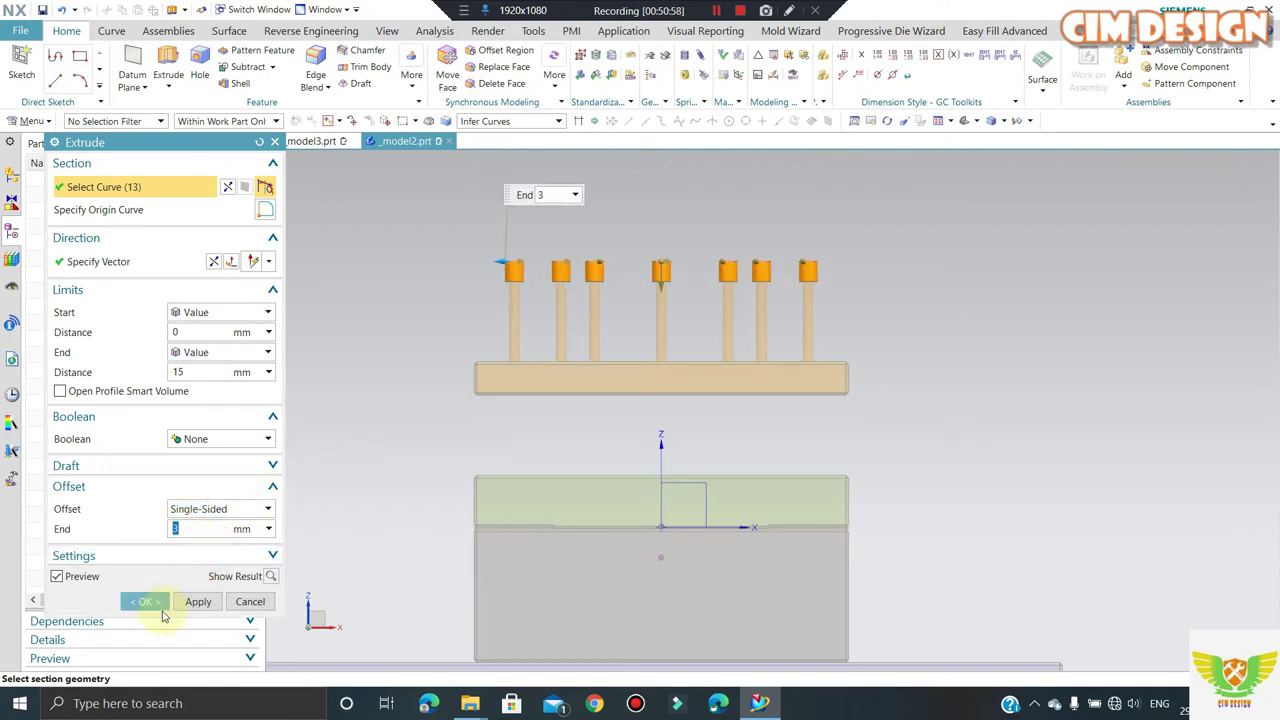
click(145, 601)
mouse_move(517, 306)
middle_down()
mouse_move(546, 337)
mouse_move(537, 278)
middle_up()
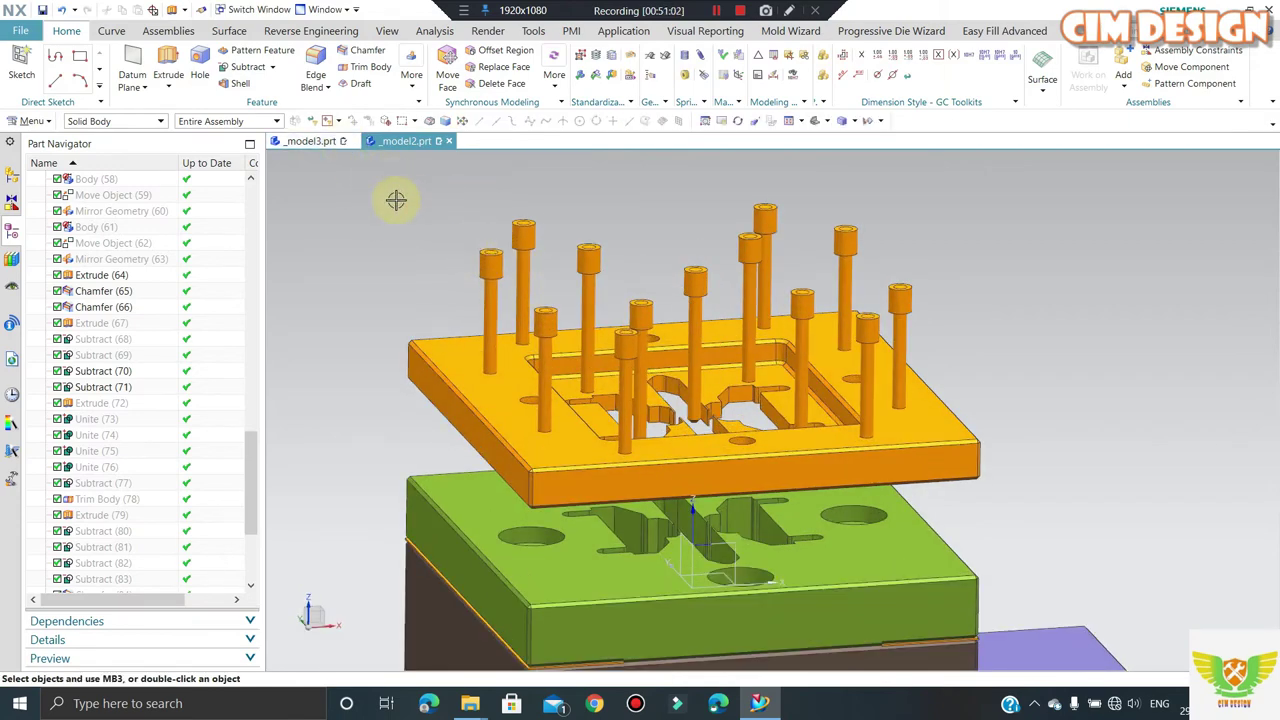
- Show the hidden purple top plate again
key(ctrl+shift+k)
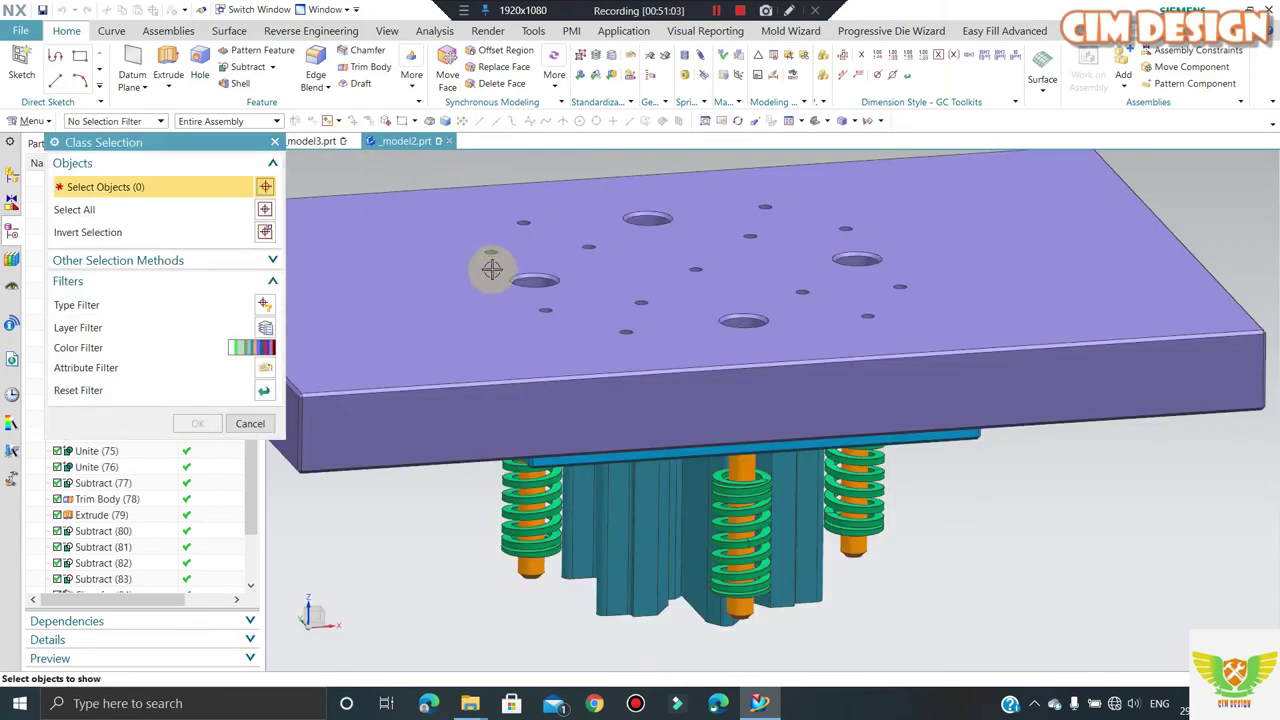
click(491, 269)
middle_click(491, 273)
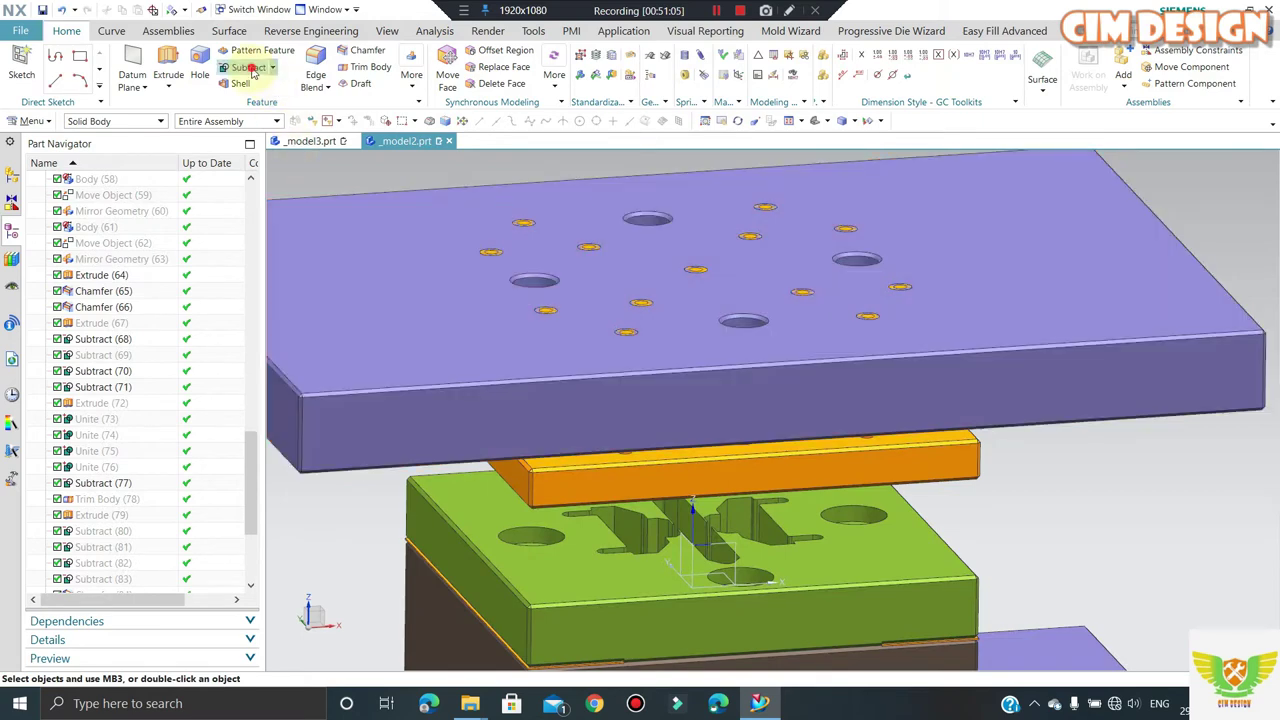
- Subtract the 13 ring solids from the top plate, keeping the rings as tool bodies
click(253, 70)
click(443, 305)
scroll(520, 311, up, 3)
scroll(471, 283, up, 3)
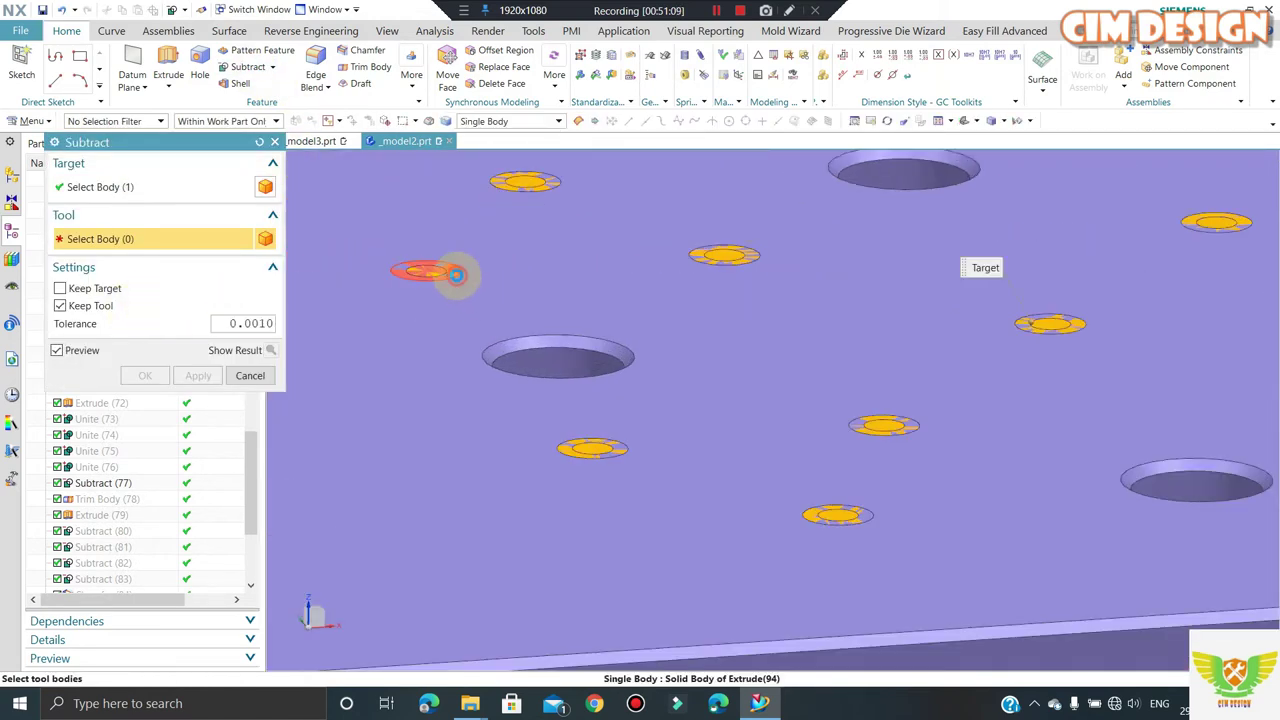
click(456, 275)
click(521, 287)
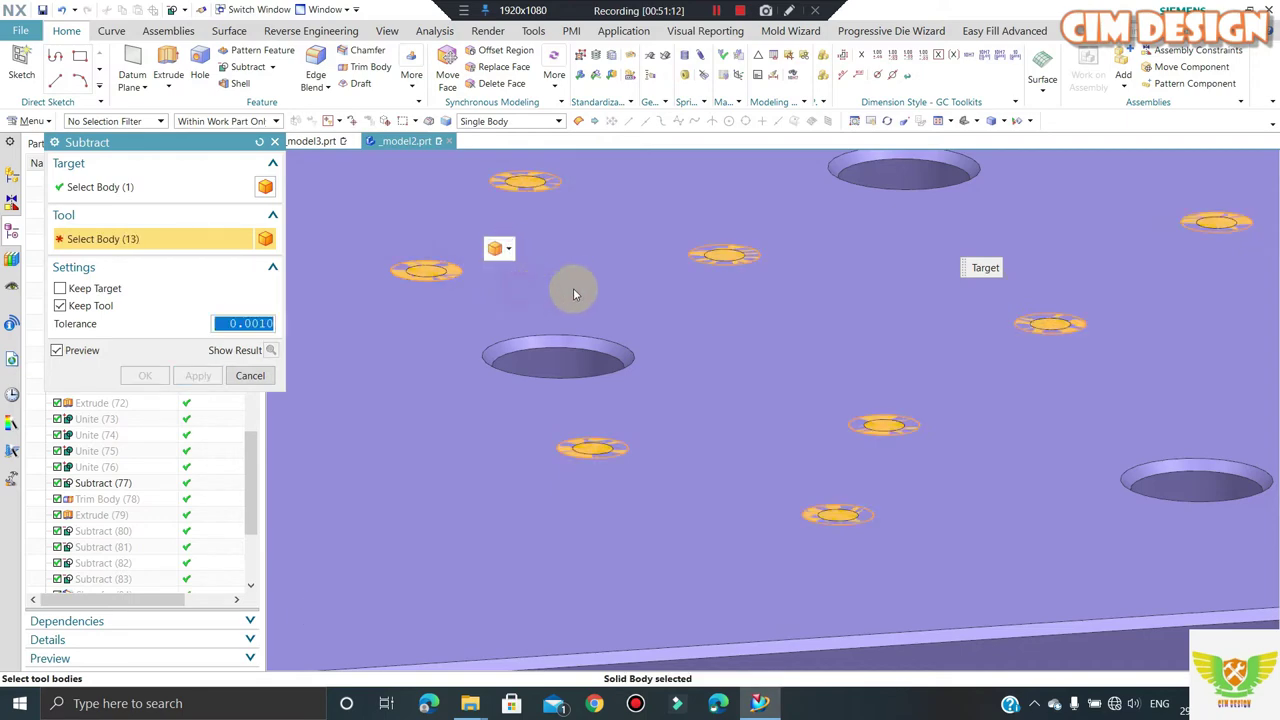
middle_click(564, 256)
scroll(564, 256, down, 5)
scroll(520, 290, down, 3)
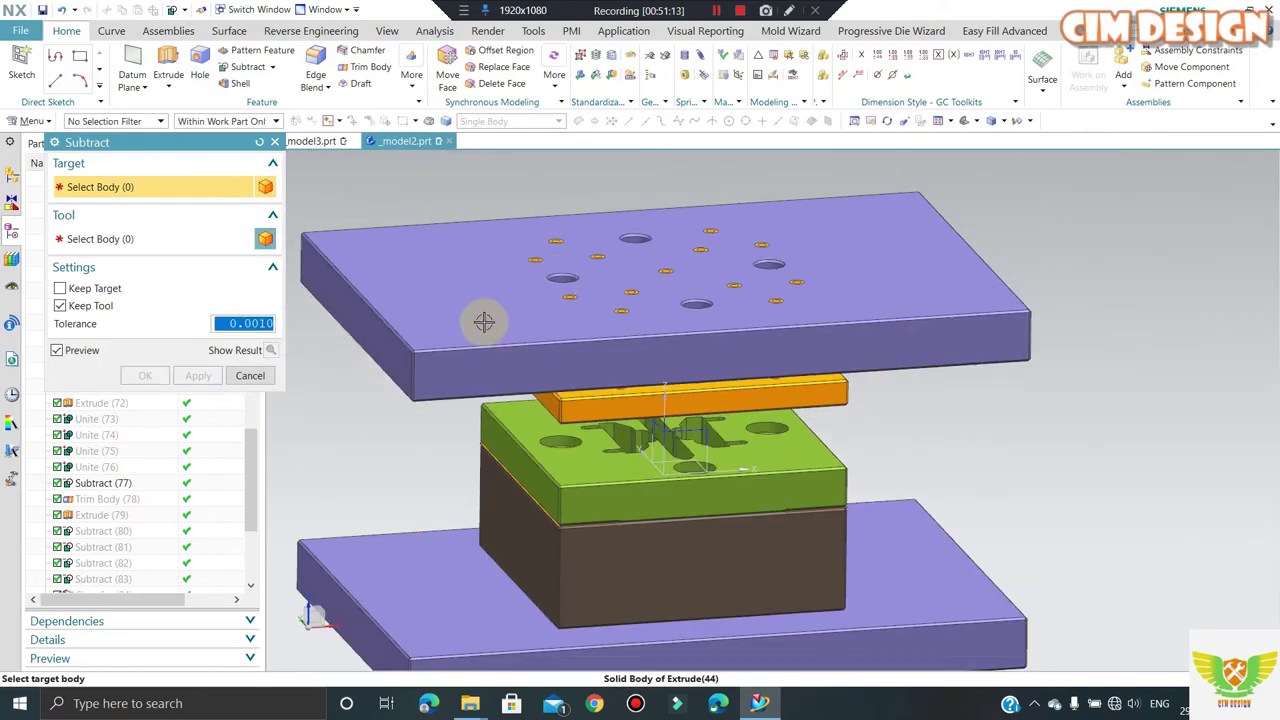
mouse_move(477, 331)
middle_down()
mouse_move(457, 309)
mouse_move(338, 440)
middle_up()
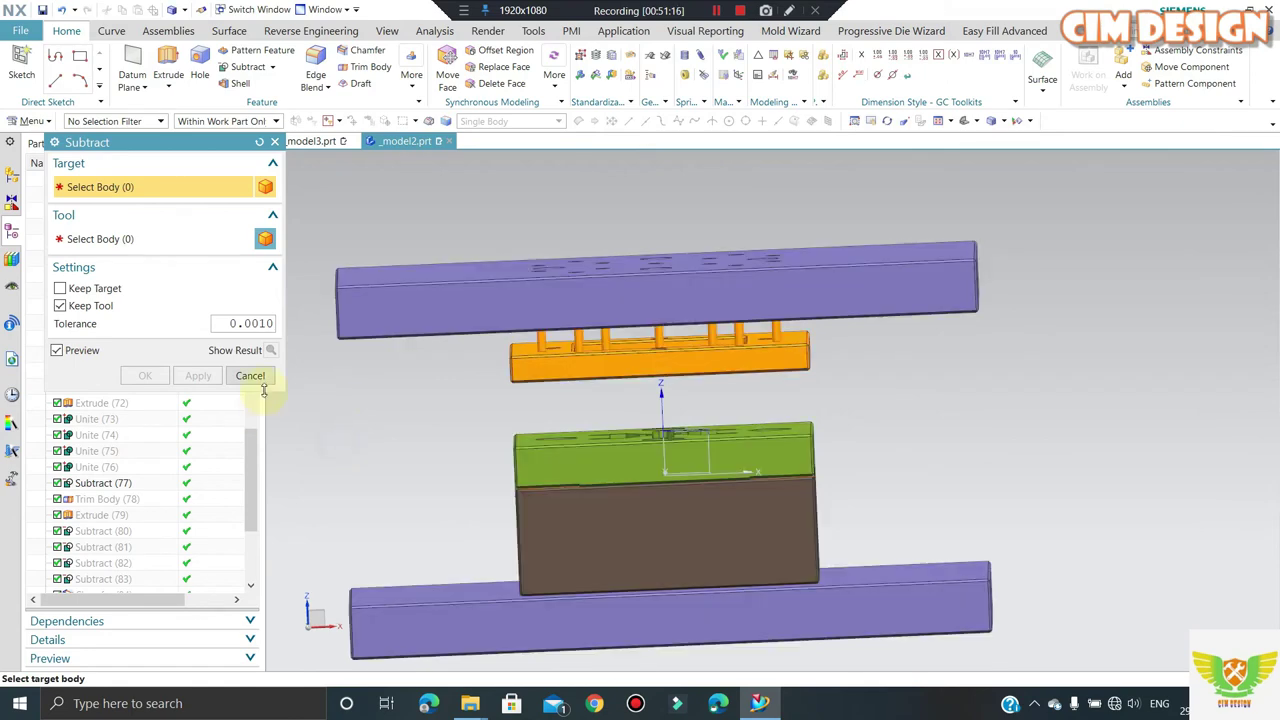
click(250, 375)
- Hide the top plate again from a front view
key(F8)
click(426, 304)
key(ctrl+b)
scroll(714, 266, up, 1)
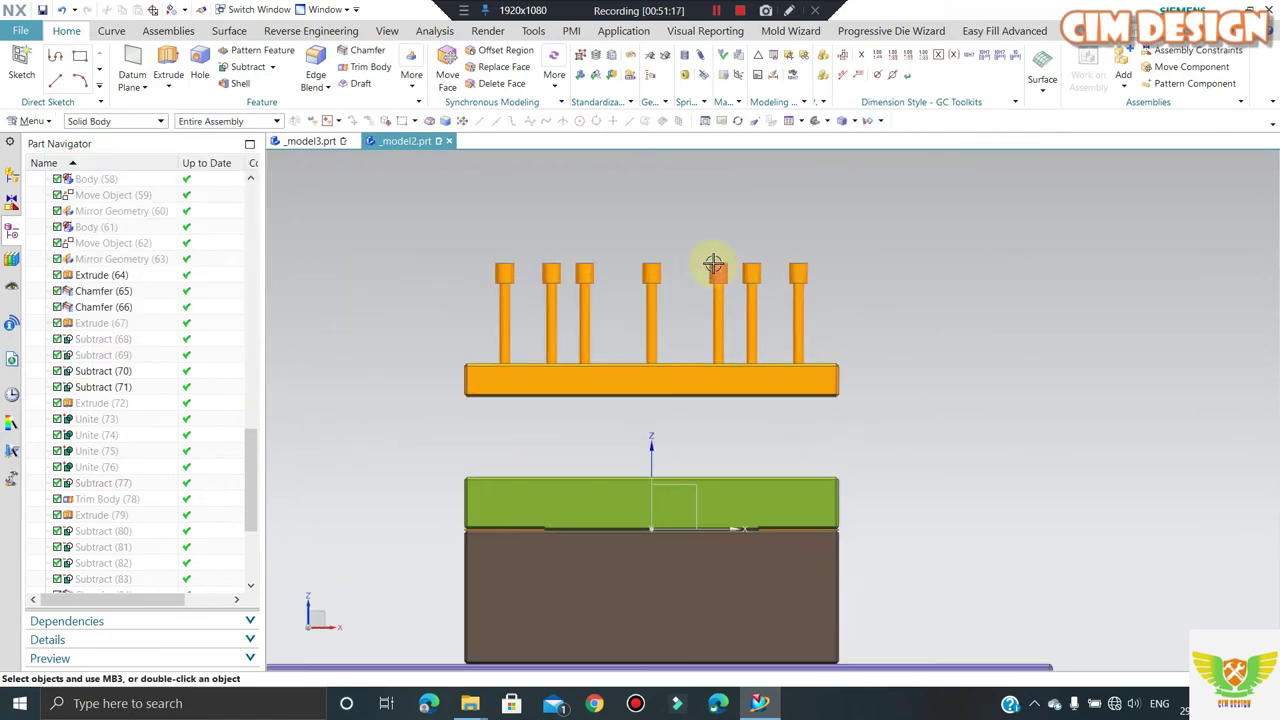
scroll(714, 266, up, 1)
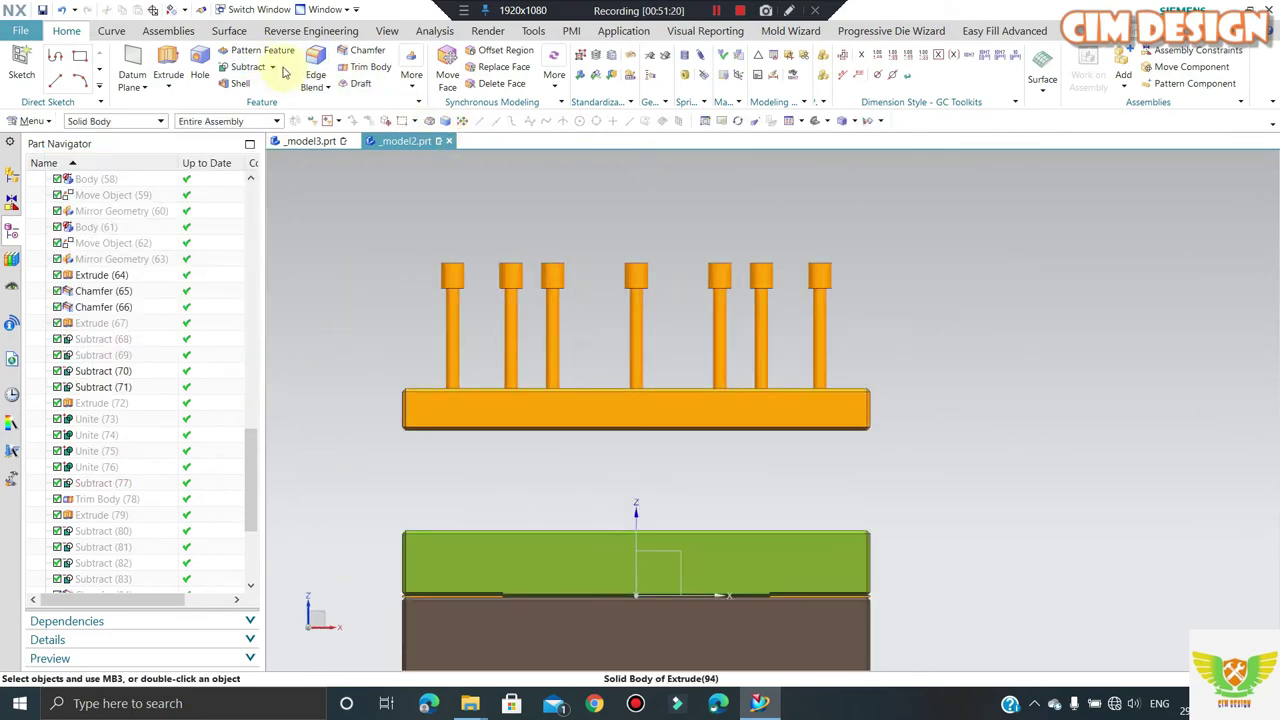
- Unite the first five pins on the left with their ring collars
click(248, 86)
middle_drag(414, 211, 437, 240)
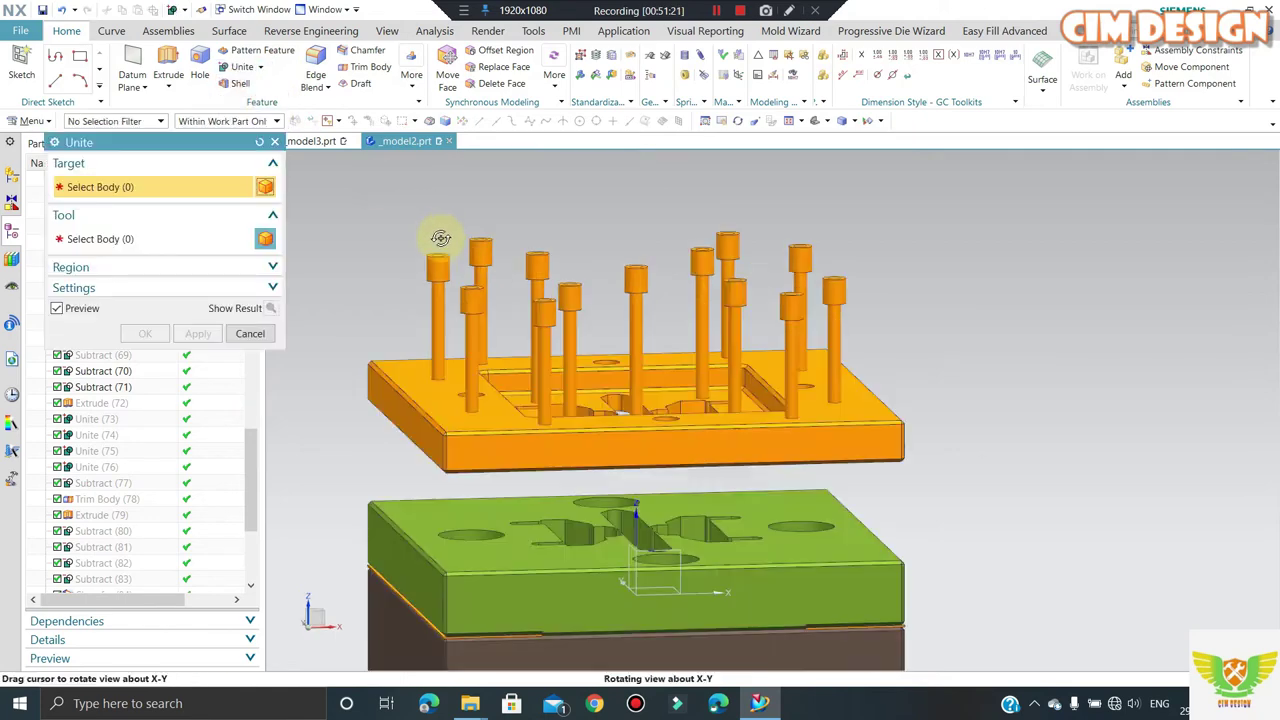
scroll(437, 277, up, 2)
scroll(432, 312, up, 2)
click(432, 312)
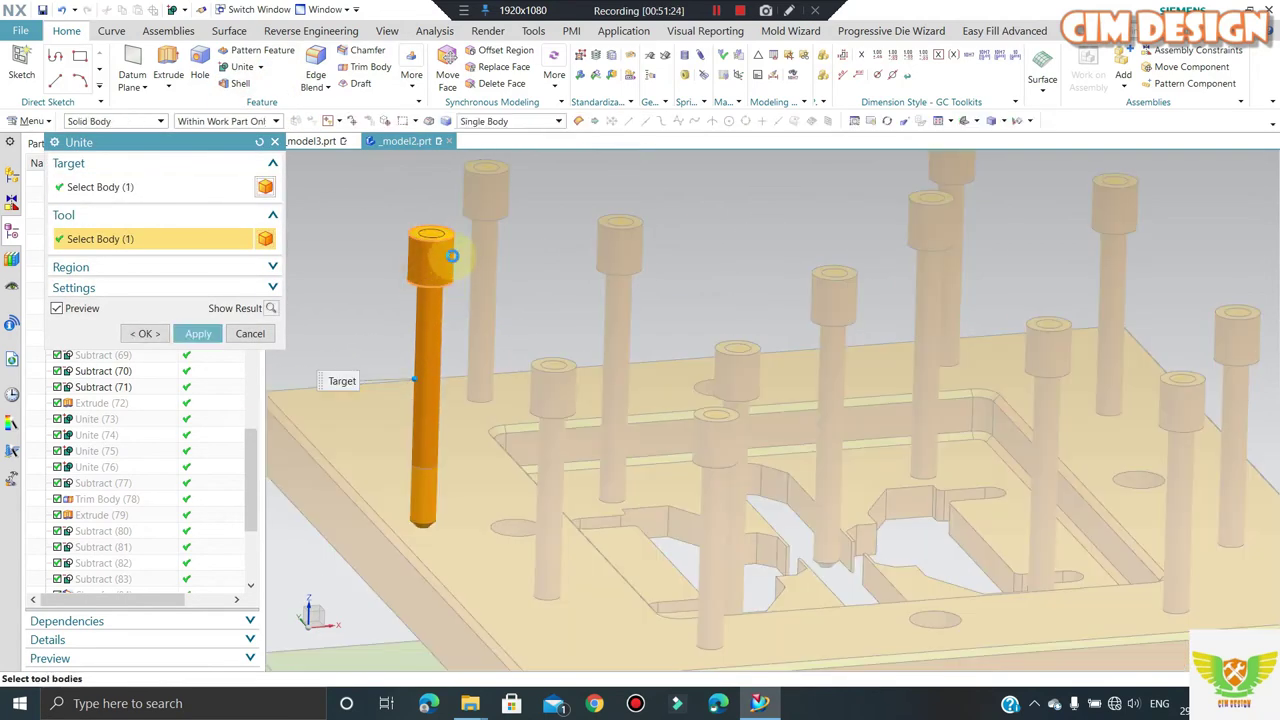
key(Escape)
click(490, 220)
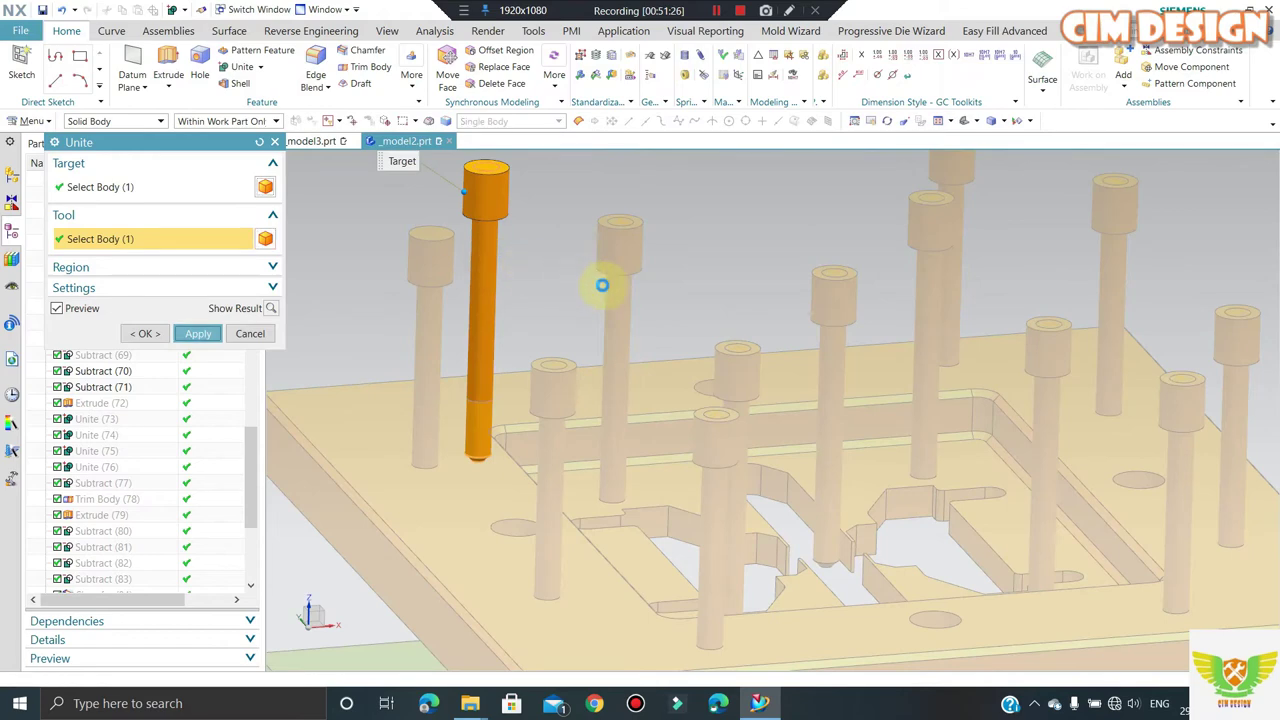
key(Escape)
click(612, 298)
key(Escape)
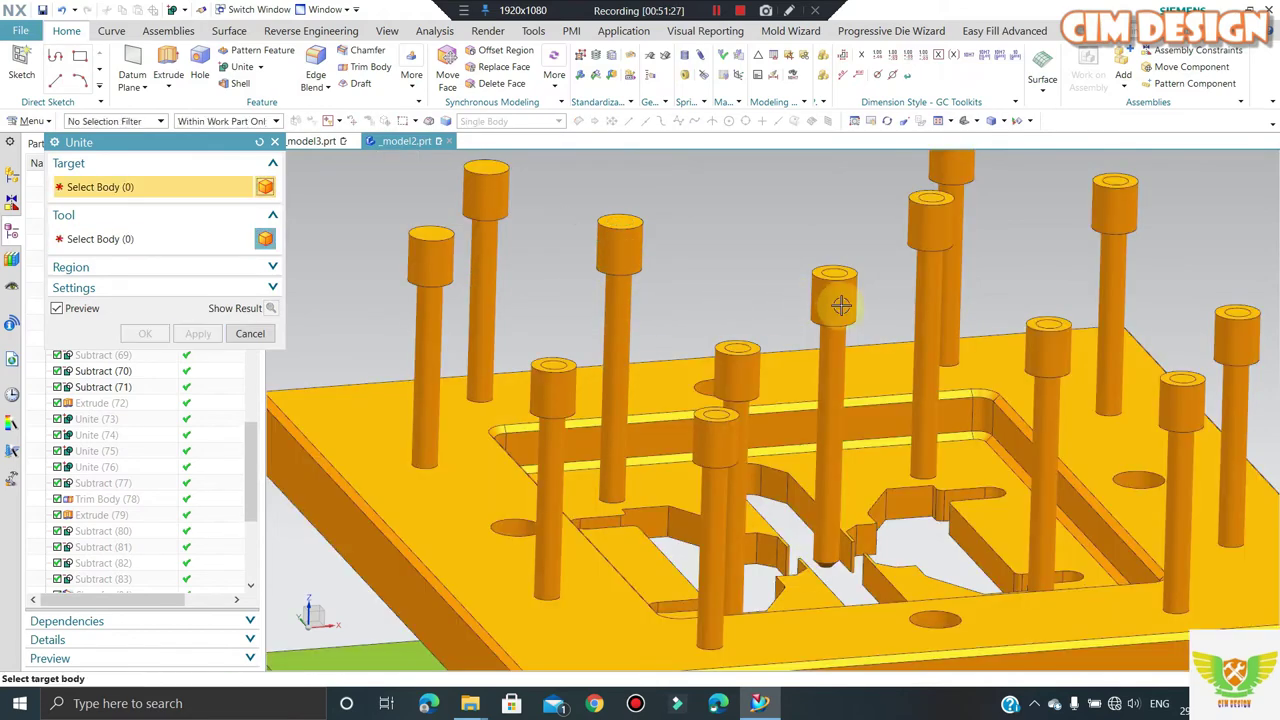
click(836, 298)
key(Escape)
click(918, 290)
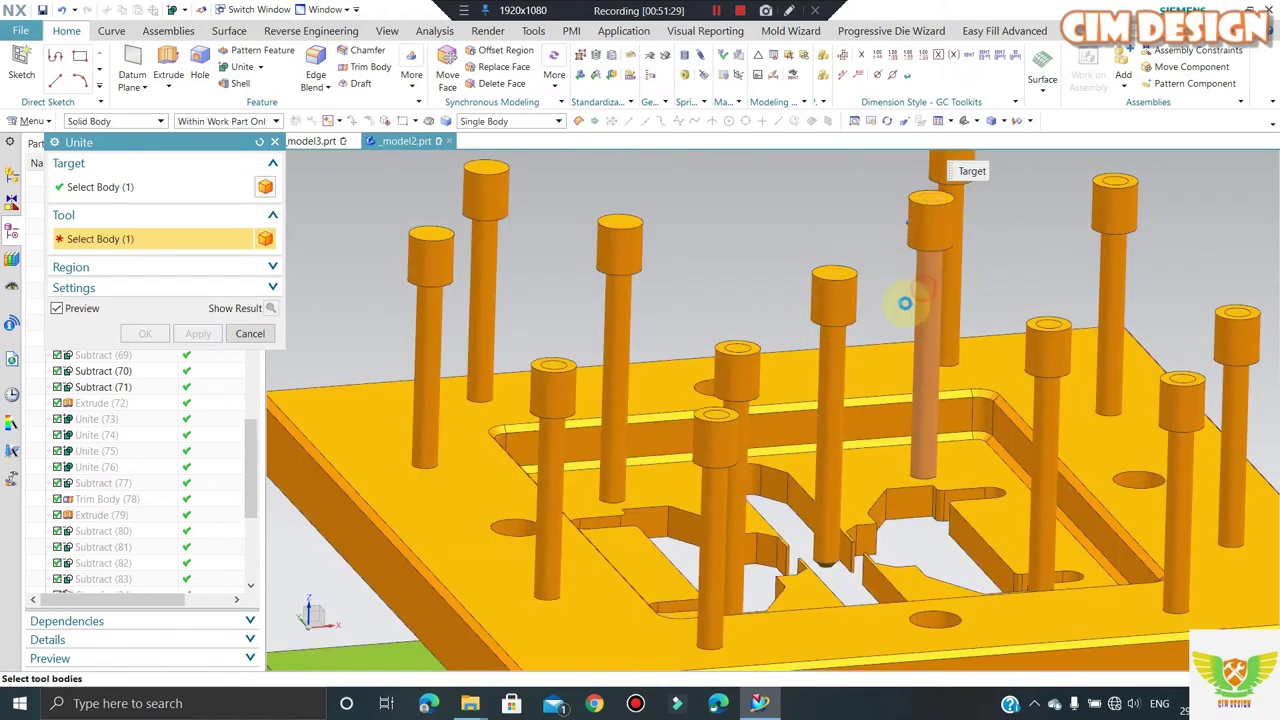
key(Escape)
- Unite the top-right, right-hand and middle pins with their ring collars
scroll(926, 197, up, 3)
click(926, 197)
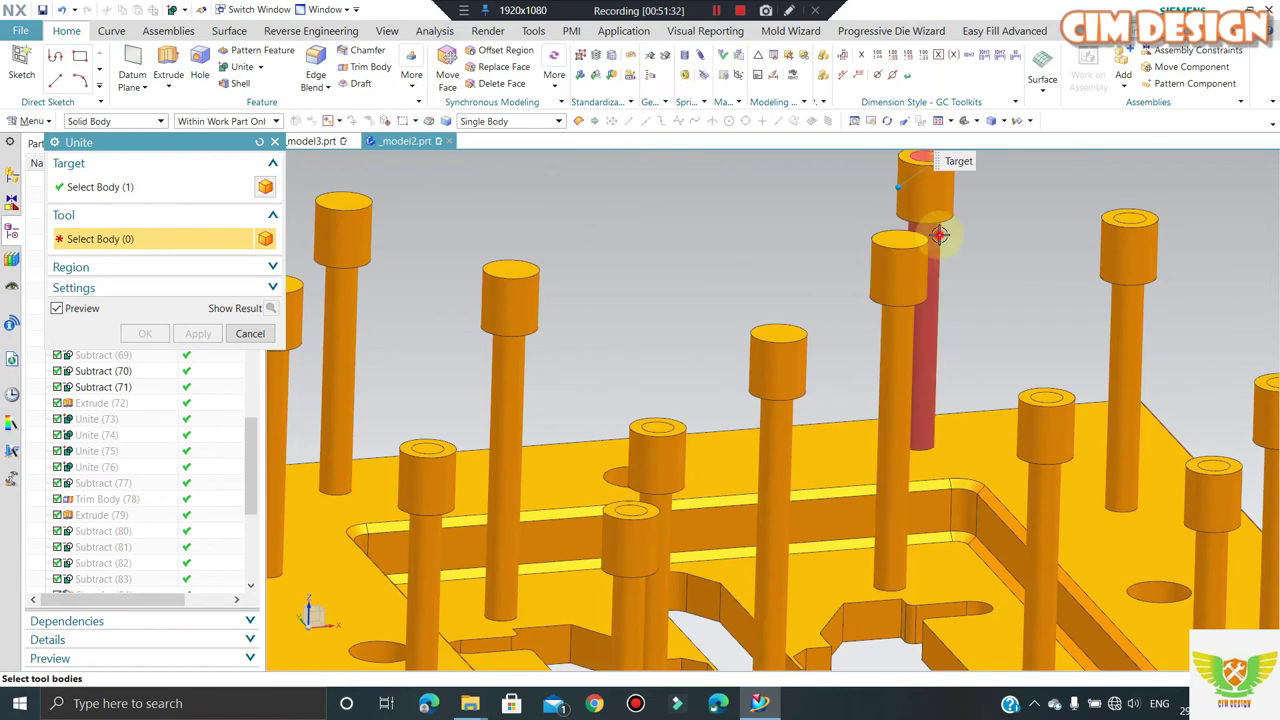
scroll(926, 215, down, 2)
key(Escape)
click(1091, 260)
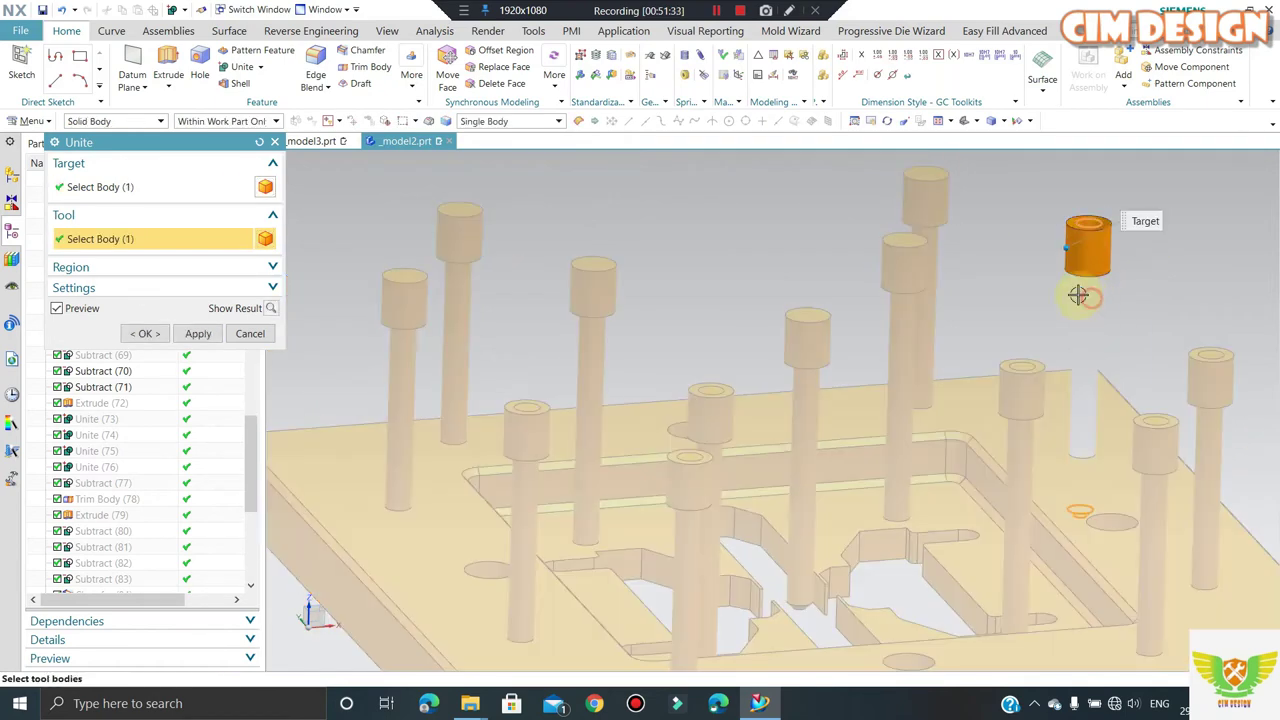
key(Escape)
click(1210, 380)
key(Escape)
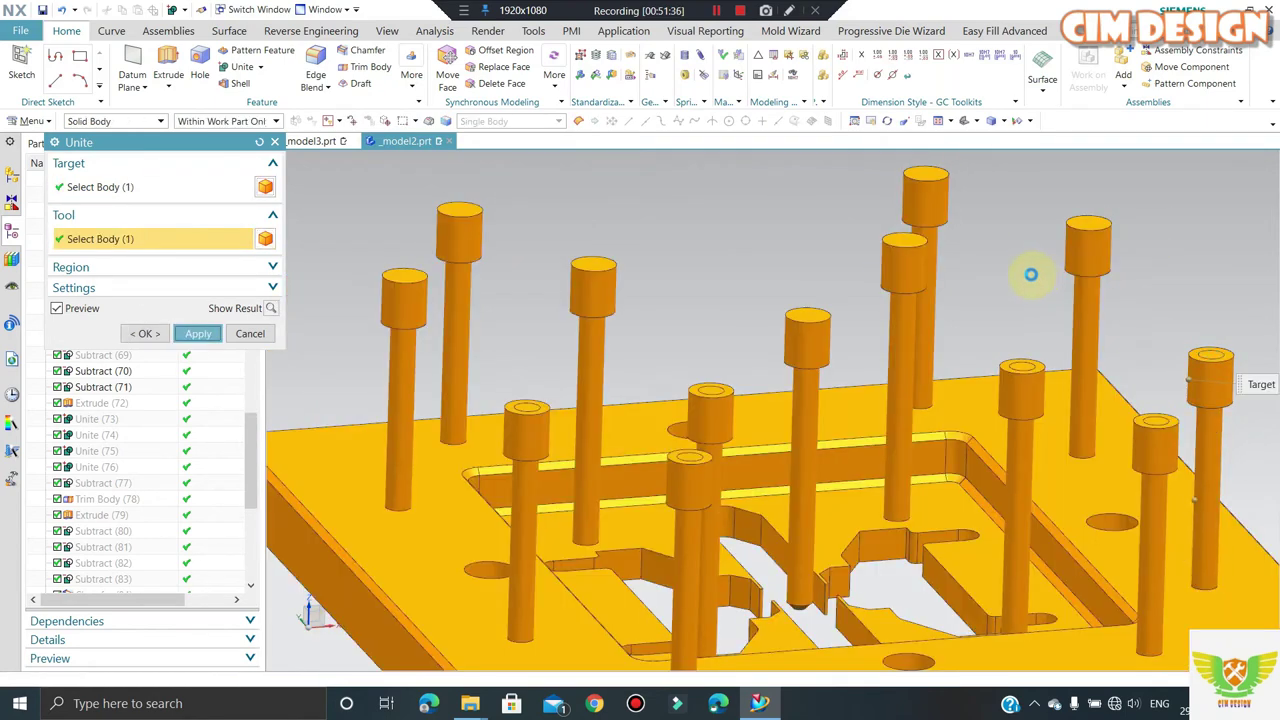
scroll(1031, 274, down, 2)
scroll(1114, 380, up, 2)
click(1101, 424)
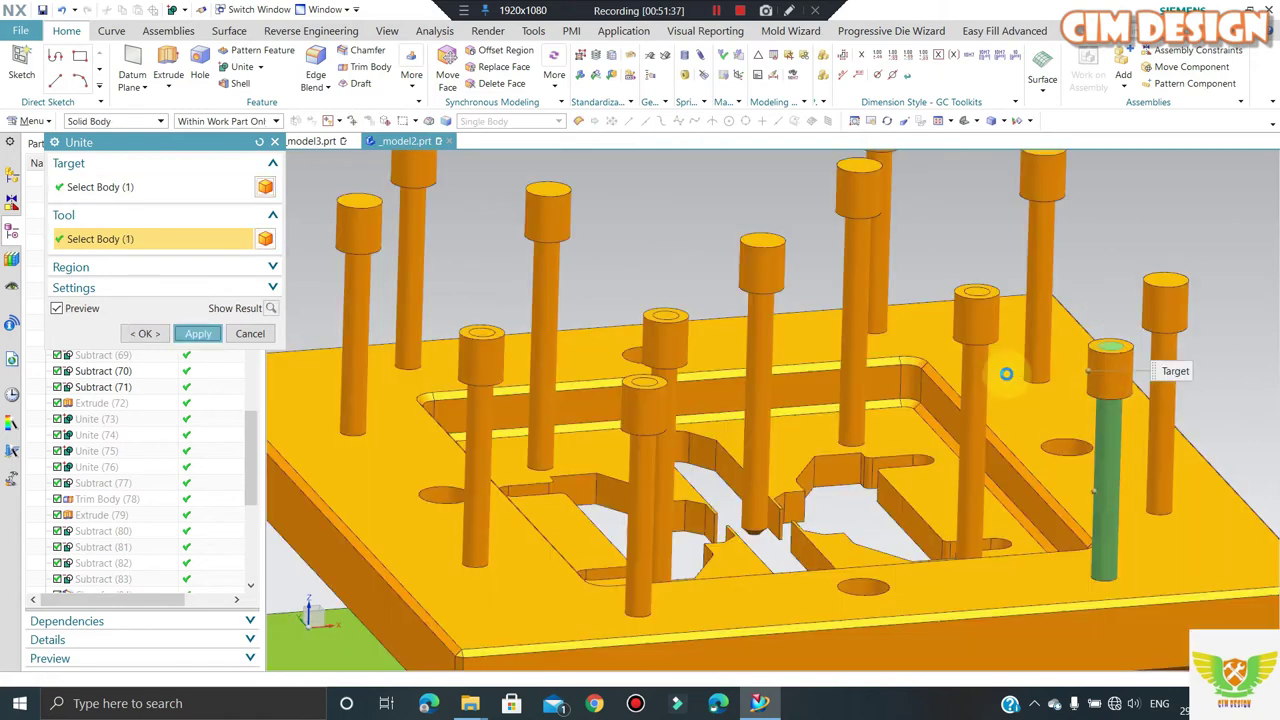
key(Escape)
click(971, 371)
key(Escape)
- Unite the last two pins with their collars and finish the Unite command
click(655, 350)
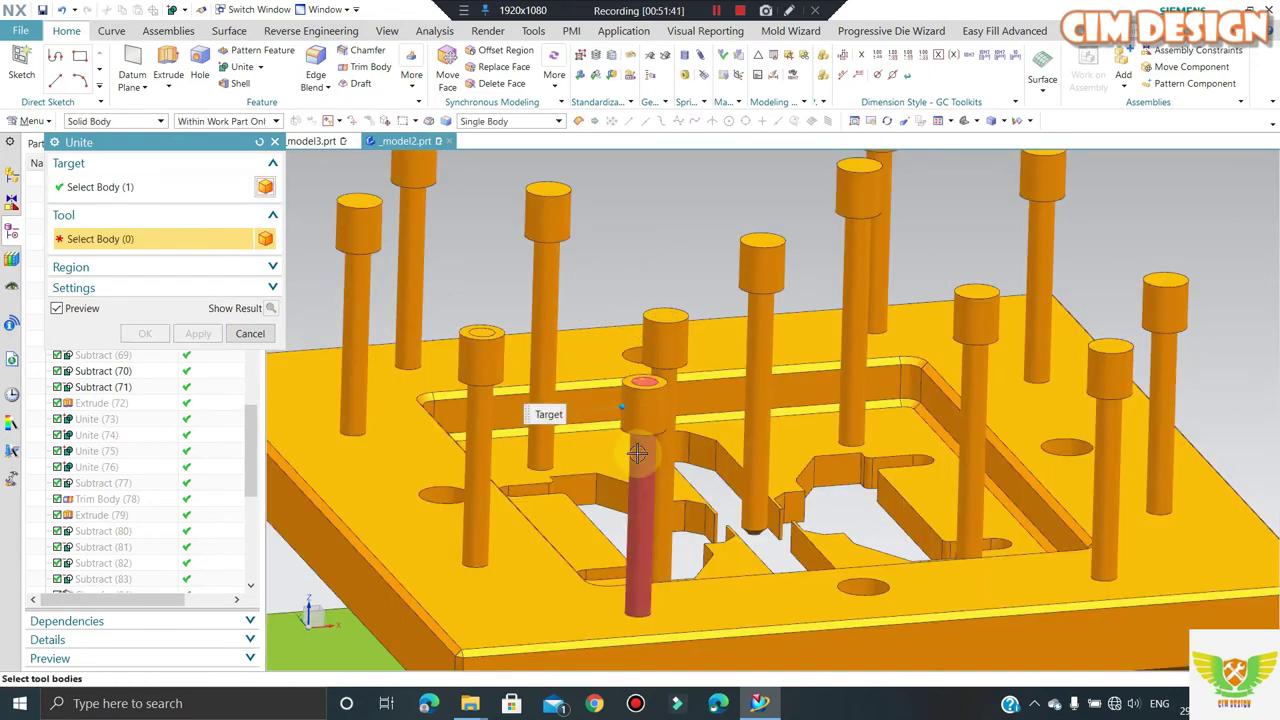
click(636, 440)
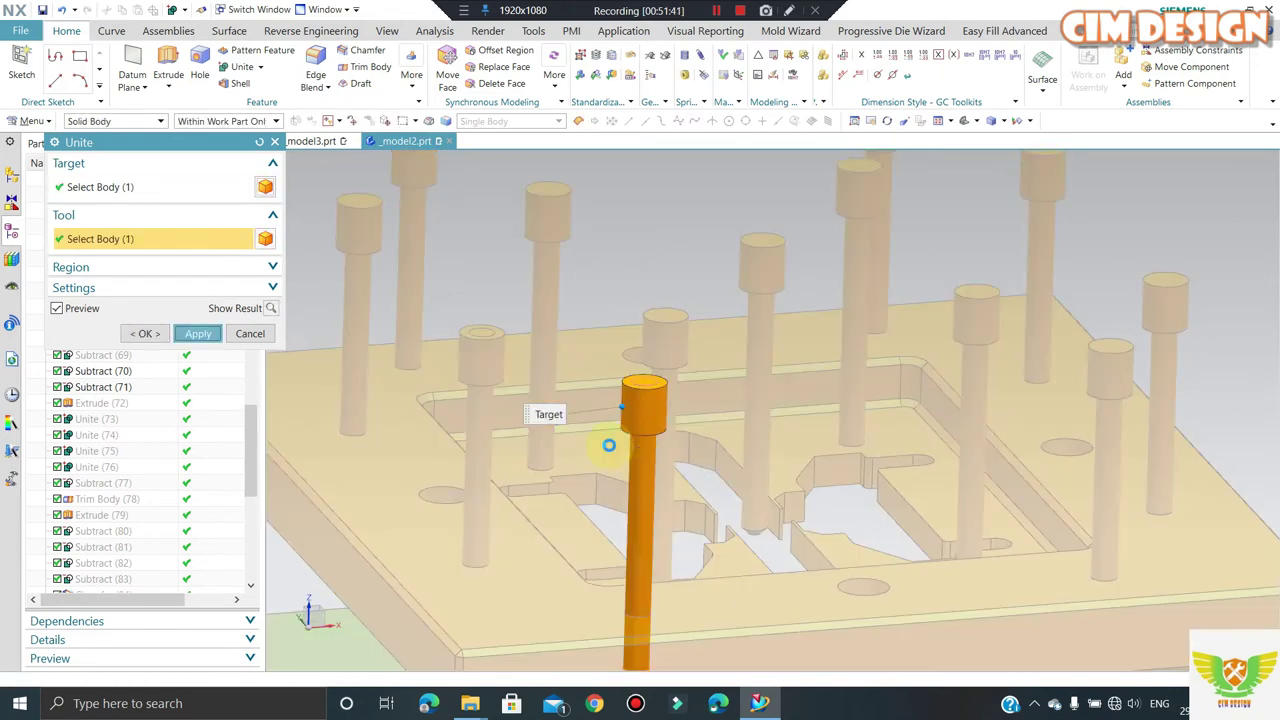
key(Escape)
click(474, 370)
mouse_move(480, 394)
middle_down()
mouse_move(574, 283)
mouse_move(435, 193)
middle_up()
key(Escape)
click(250, 333)
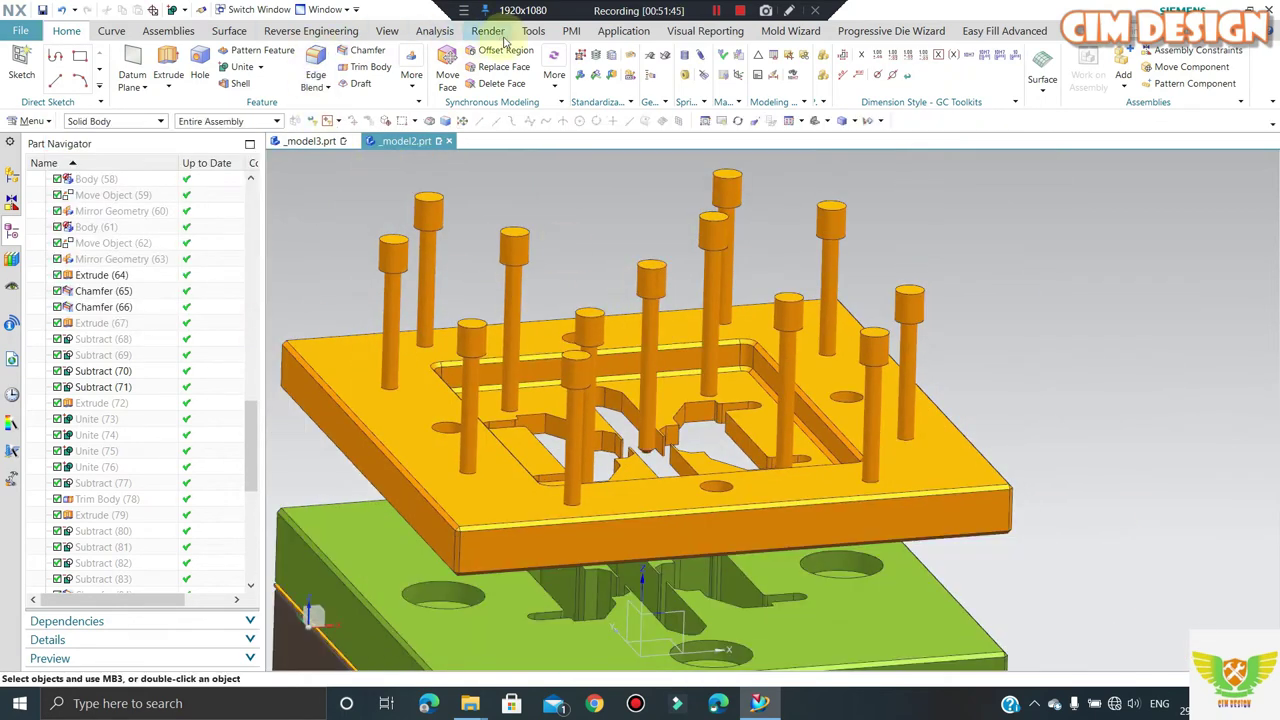
- Trim all 13 orange bolt bodies with a plane offset -5 mm from the pin tops
scroll(585, 245, down, 2)
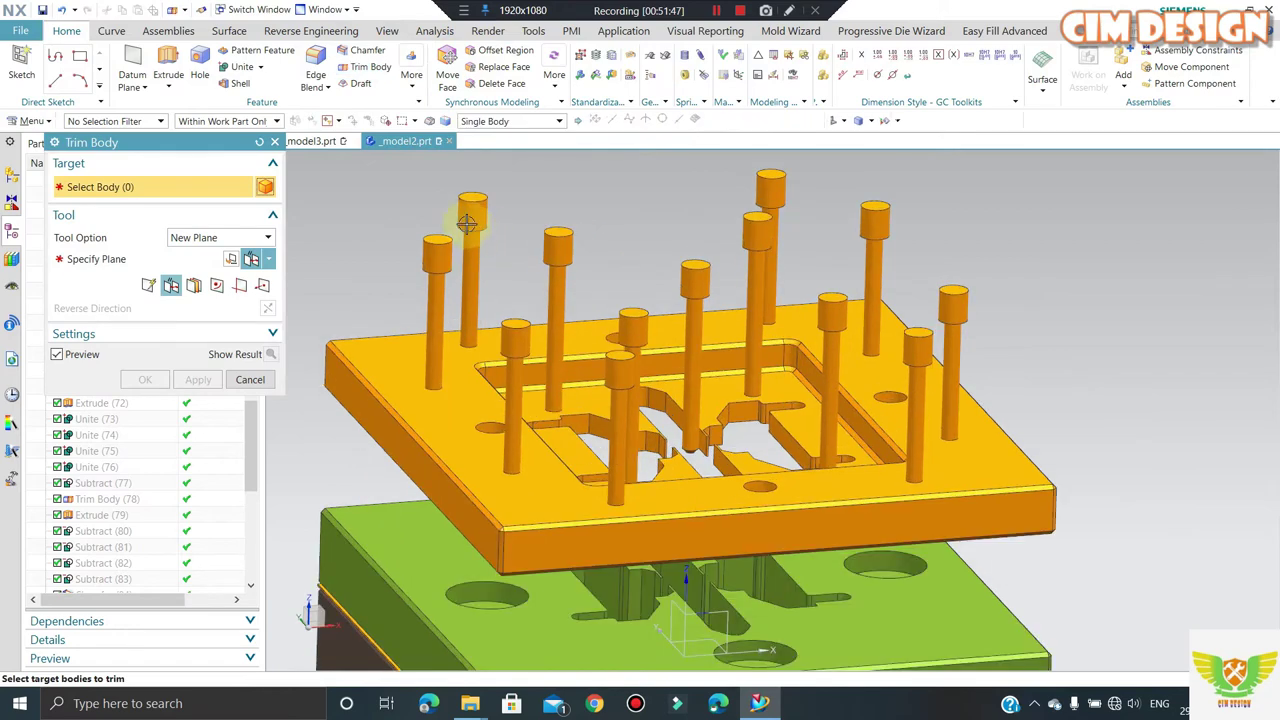
scroll(700, 200, down, 3)
key(ctrl+alt+f)
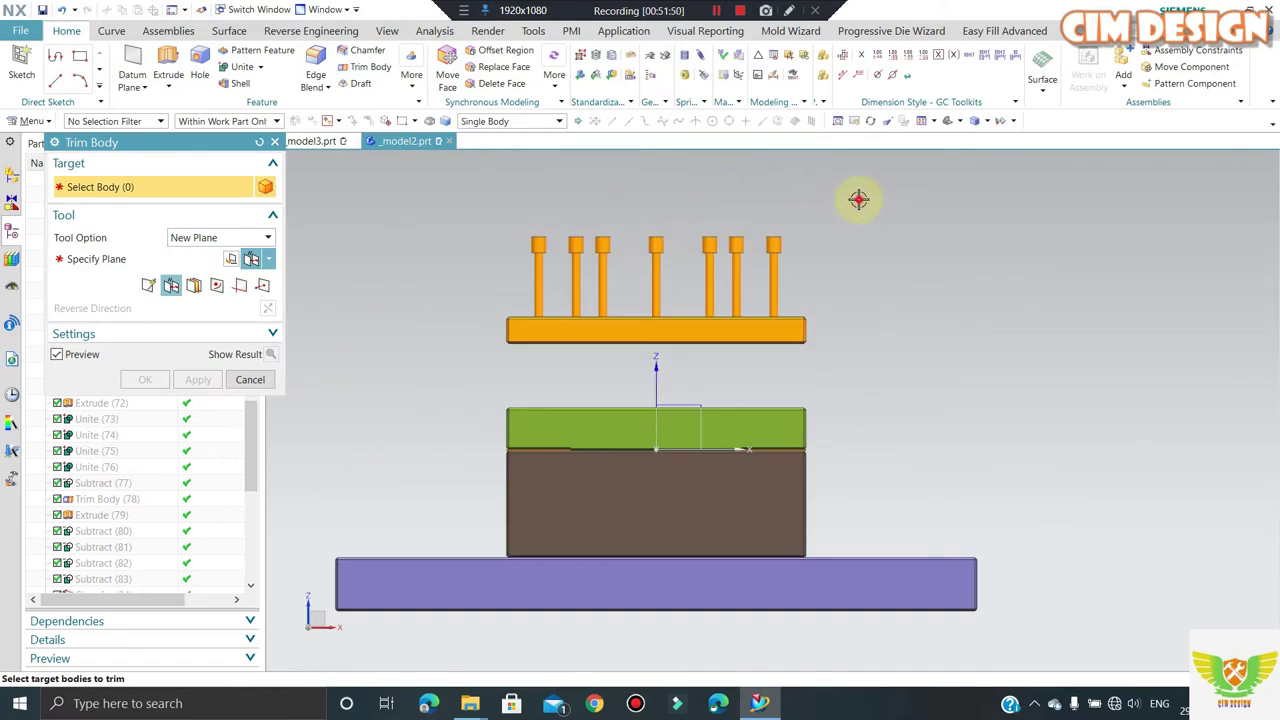
drag(858, 199, 526, 368)
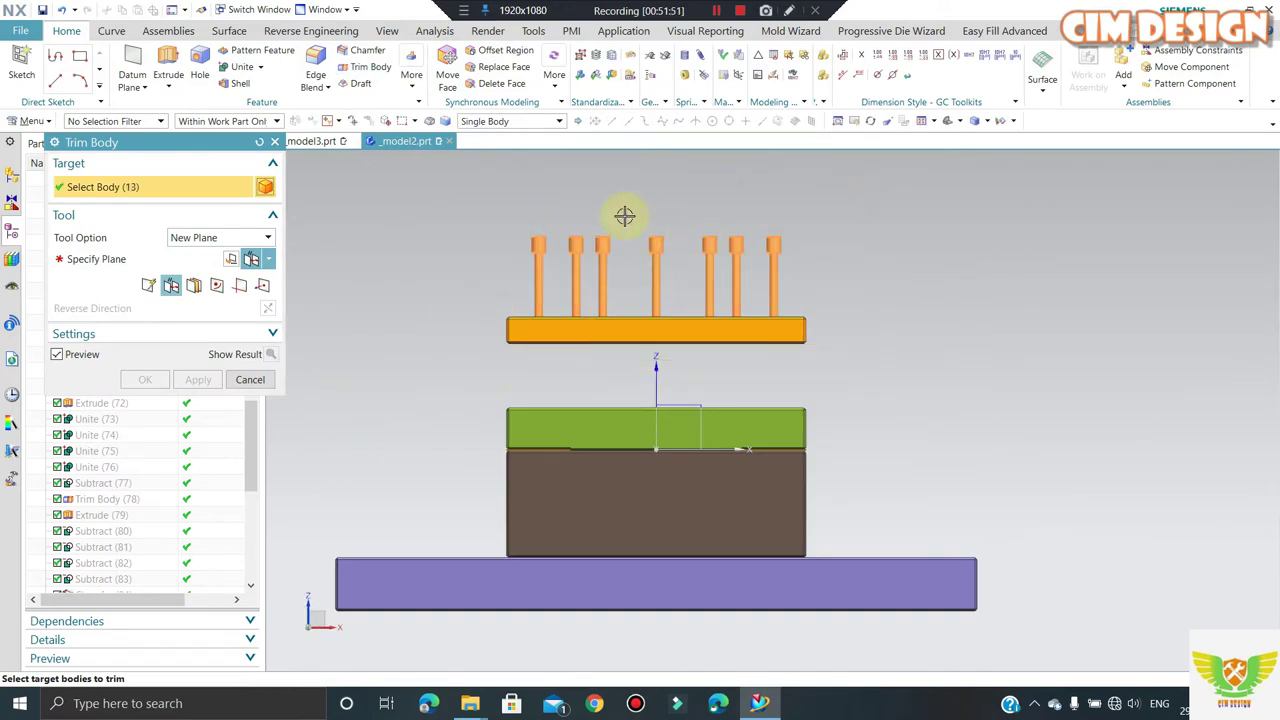
click(165, 268)
middle_drag(391, 214, 423, 243)
scroll(450, 210, up, 3)
scroll(480, 185, up, 2)
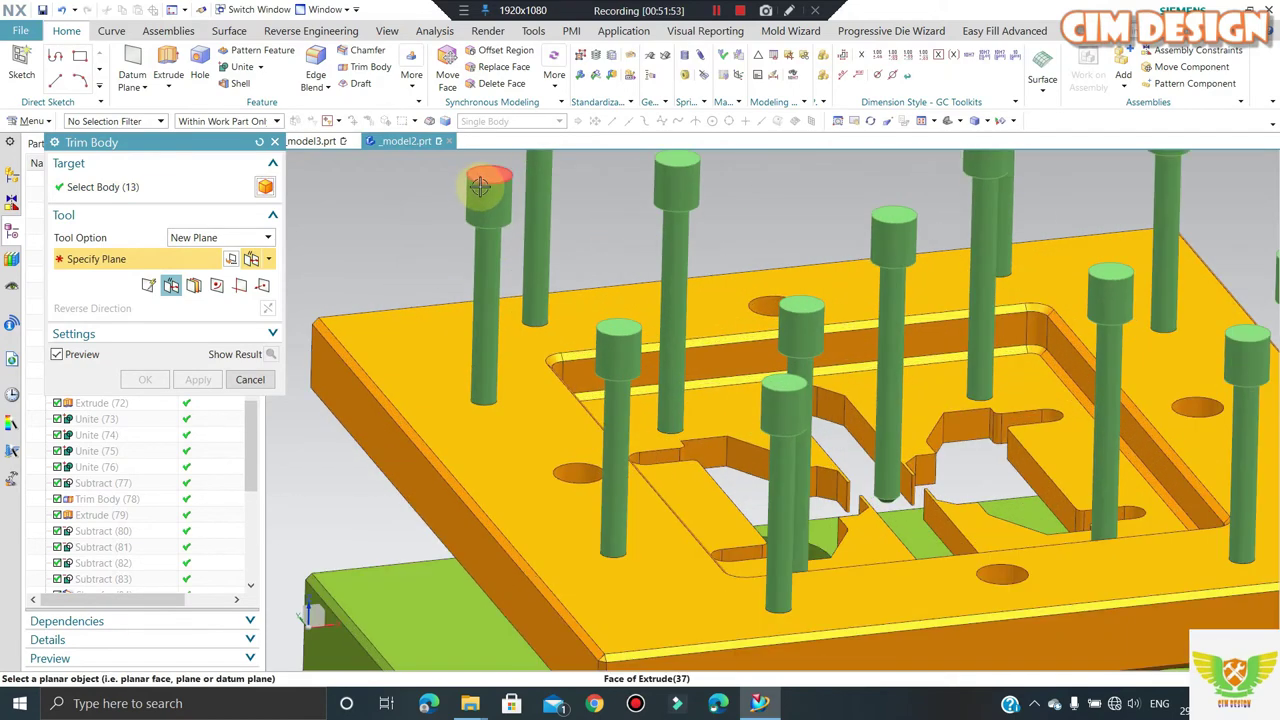
click(484, 177)
text(-5)
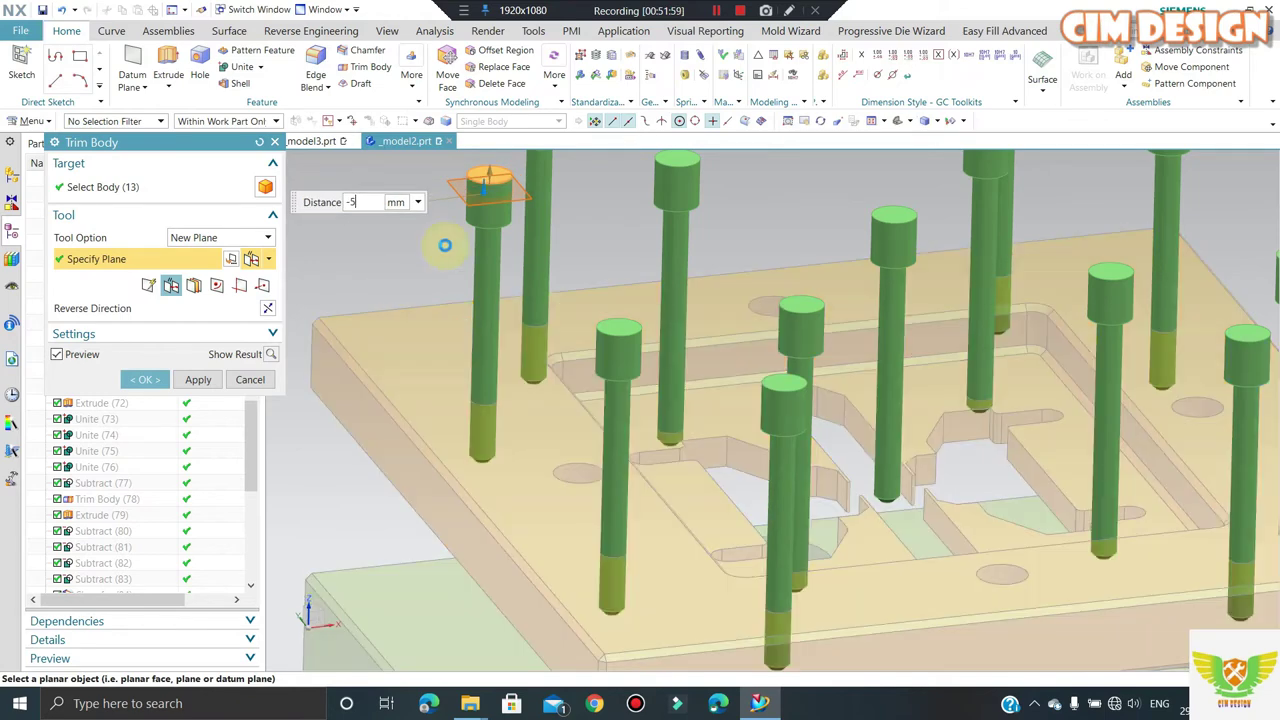
key(Return)
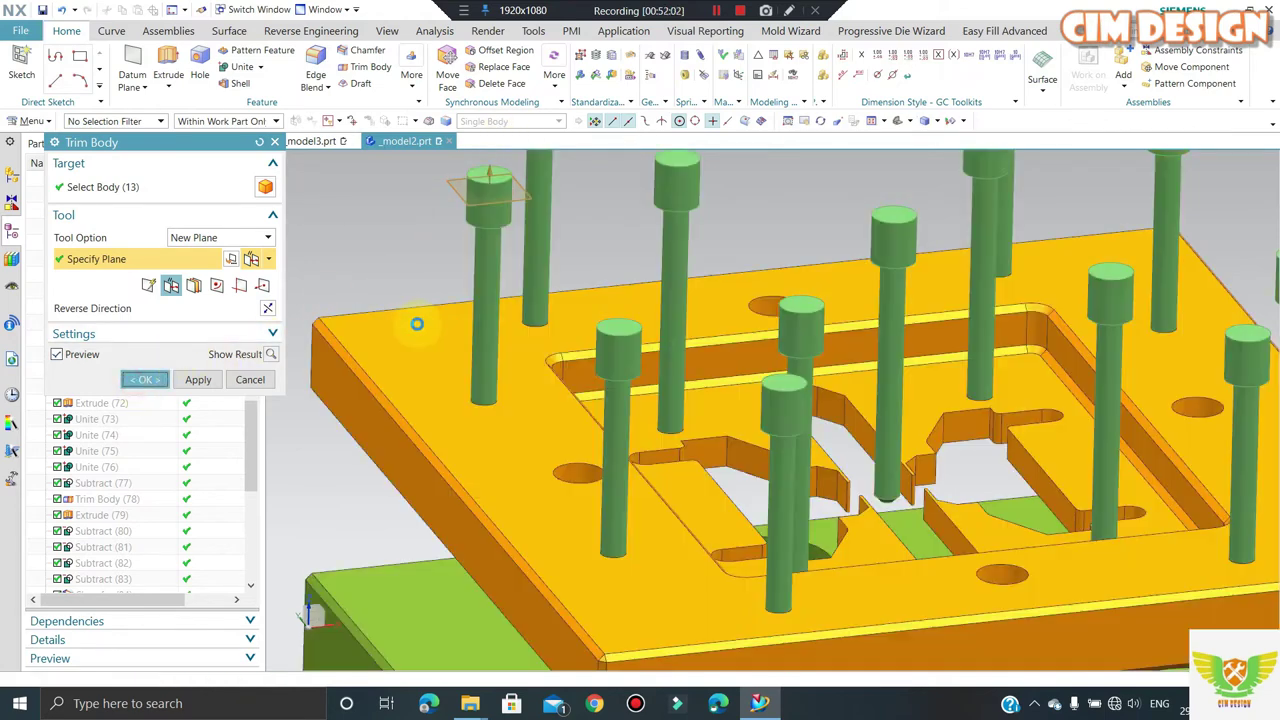
middle_click(417, 323)
mouse_move(634, 317)
middle_down()
mouse_move(651, 284)
mouse_move(645, 329)
mouse_move(560, 274)
mouse_move(604, 322)
mouse_move(514, 251)
middle_up()
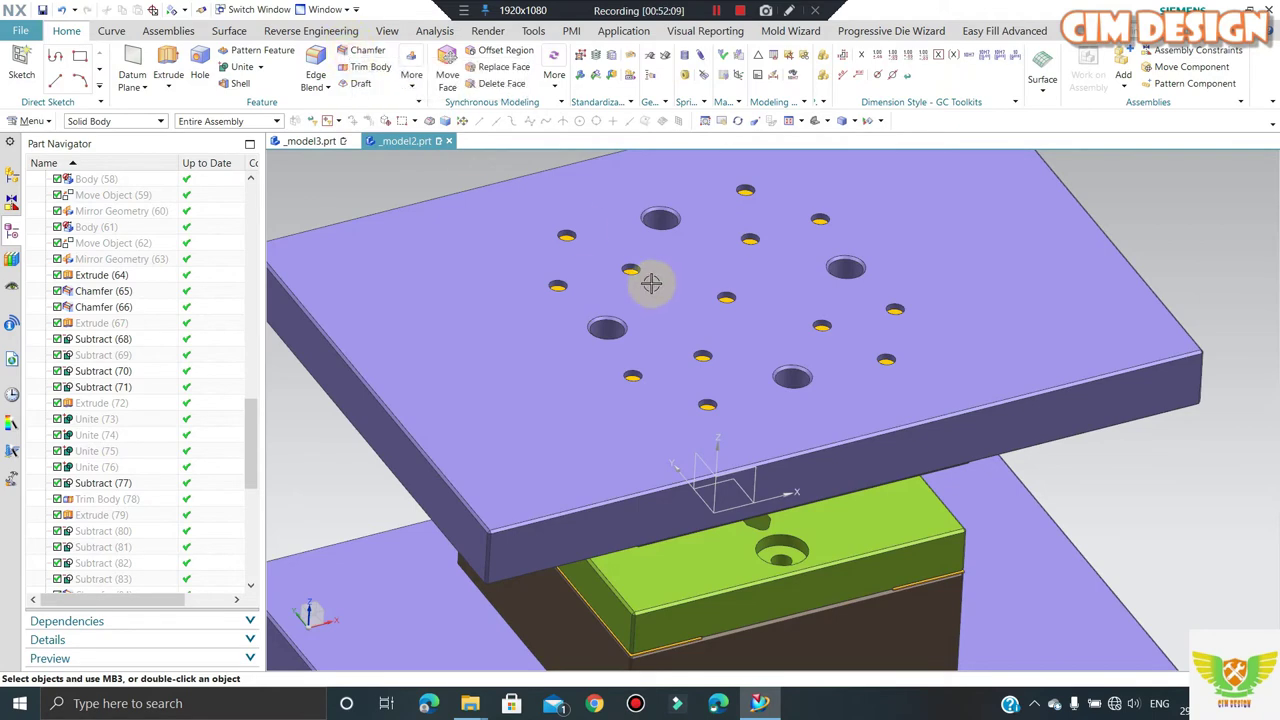
- Chamfer the 13 bolt-hole edges of the purple top plate at 2 mm symmetric
mouse_move(651, 280)
middle_down()
mouse_move(606, 231)
mouse_move(591, 249)
mouse_move(580, 229)
middle_up()
scroll(580, 225, up, 3)
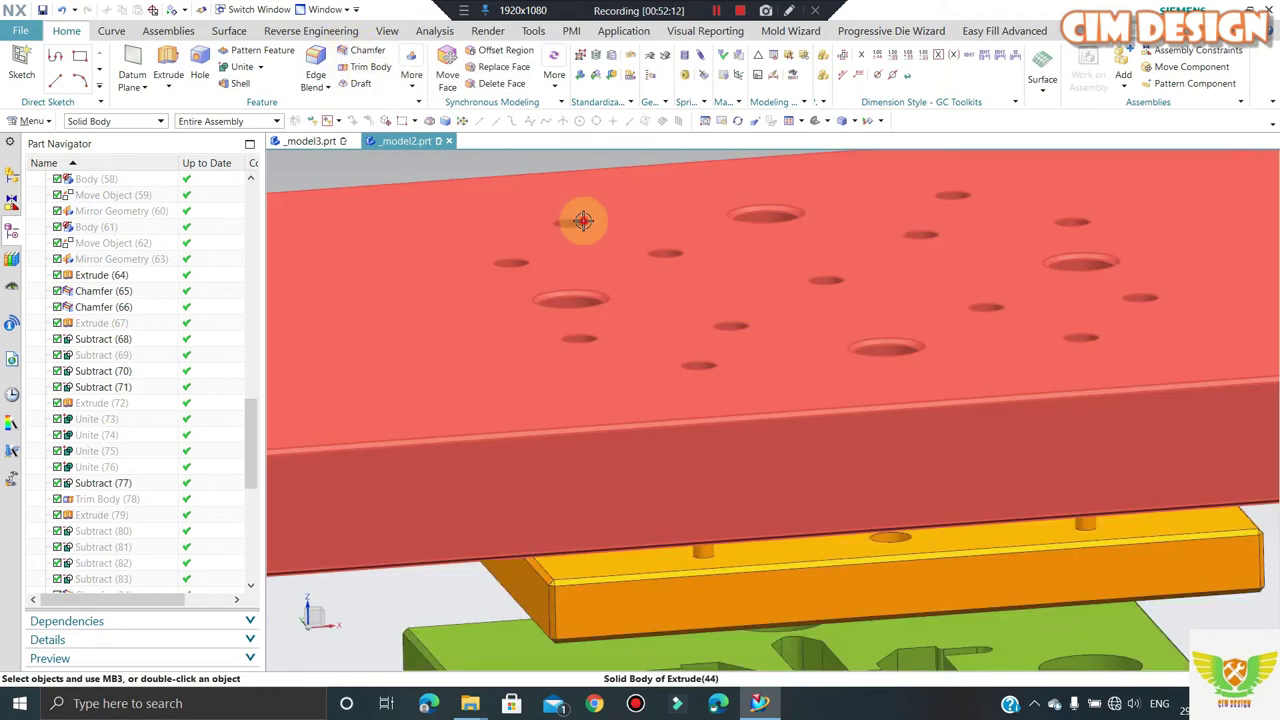
click(580, 219)
click(362, 50)
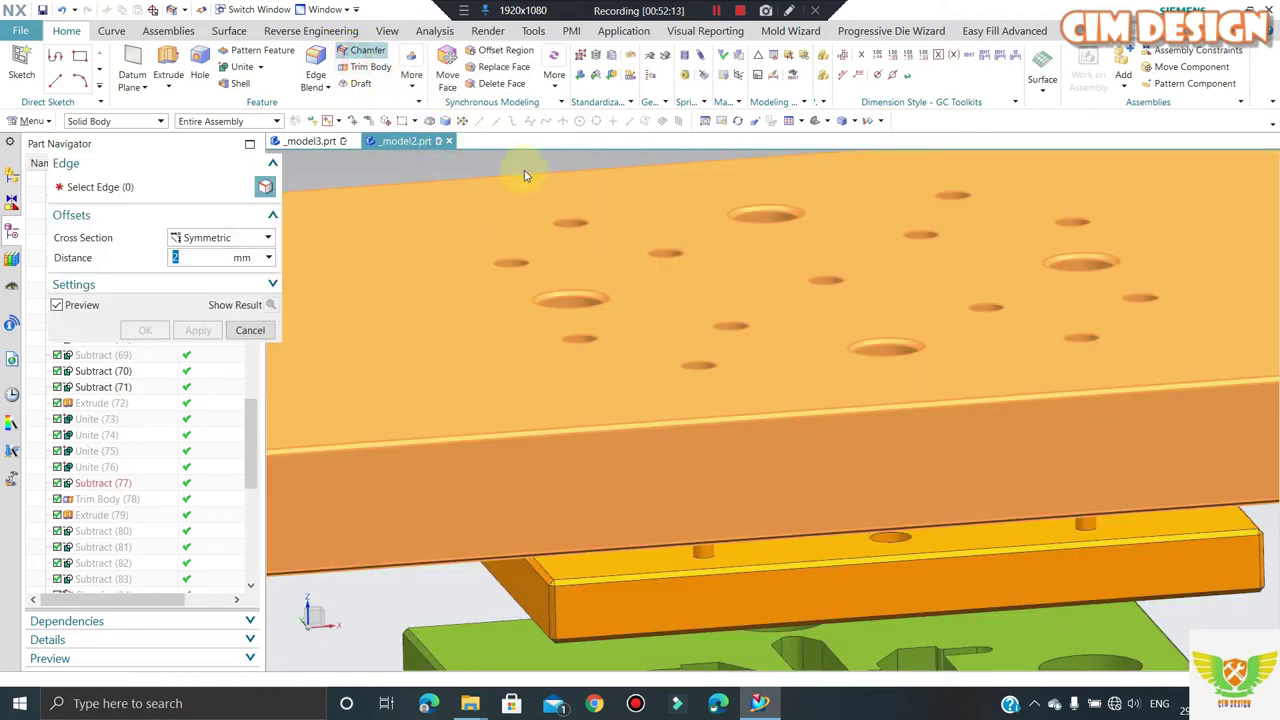
click(571, 222)
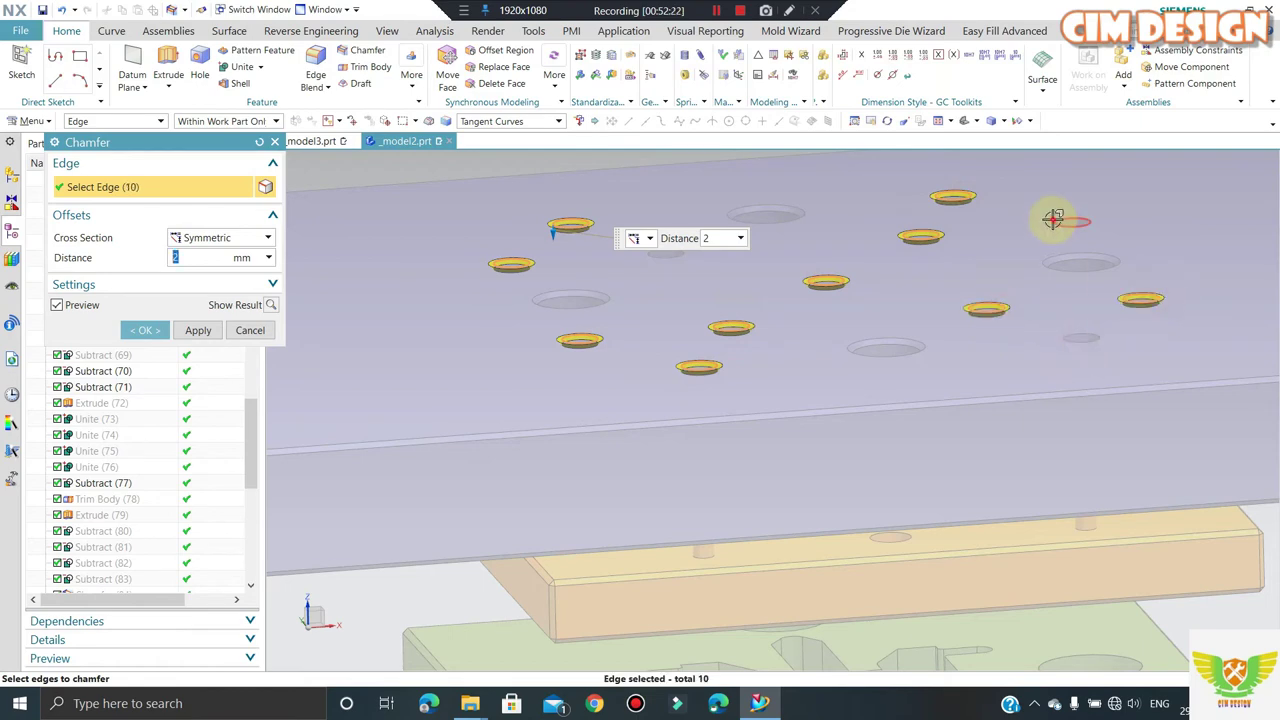
scroll(673, 408, down, 3)
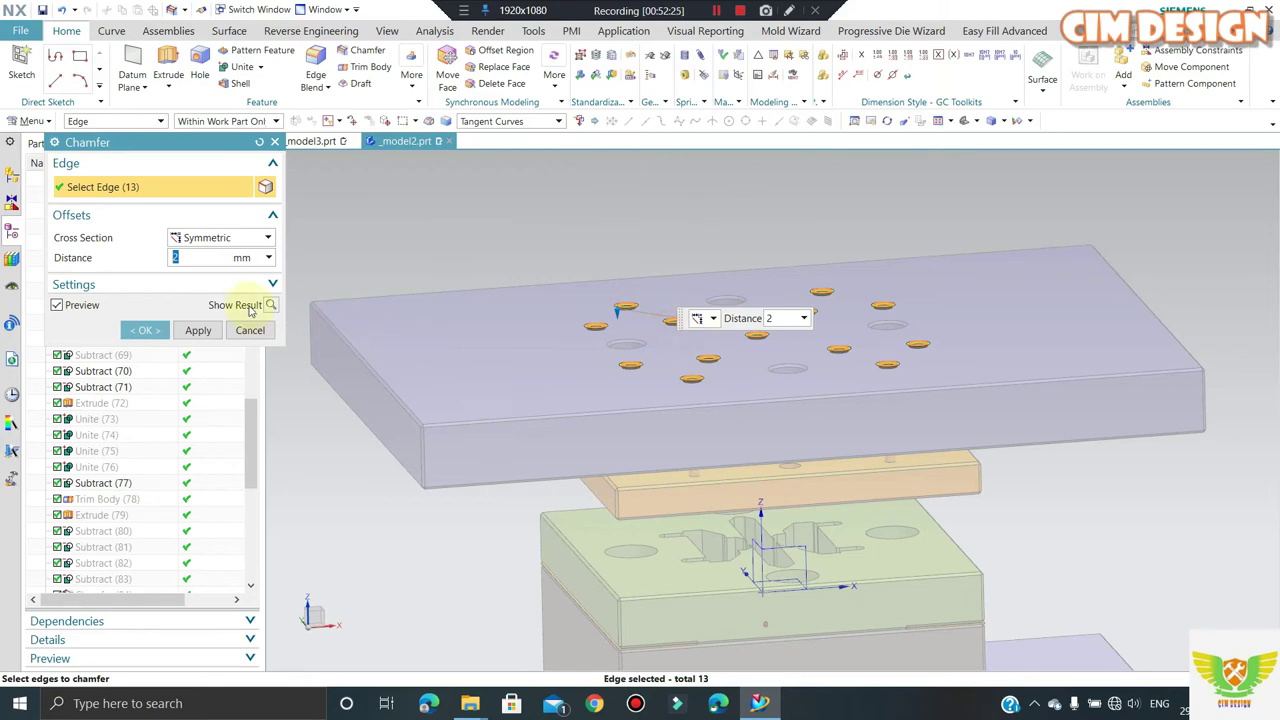
click(125, 332)
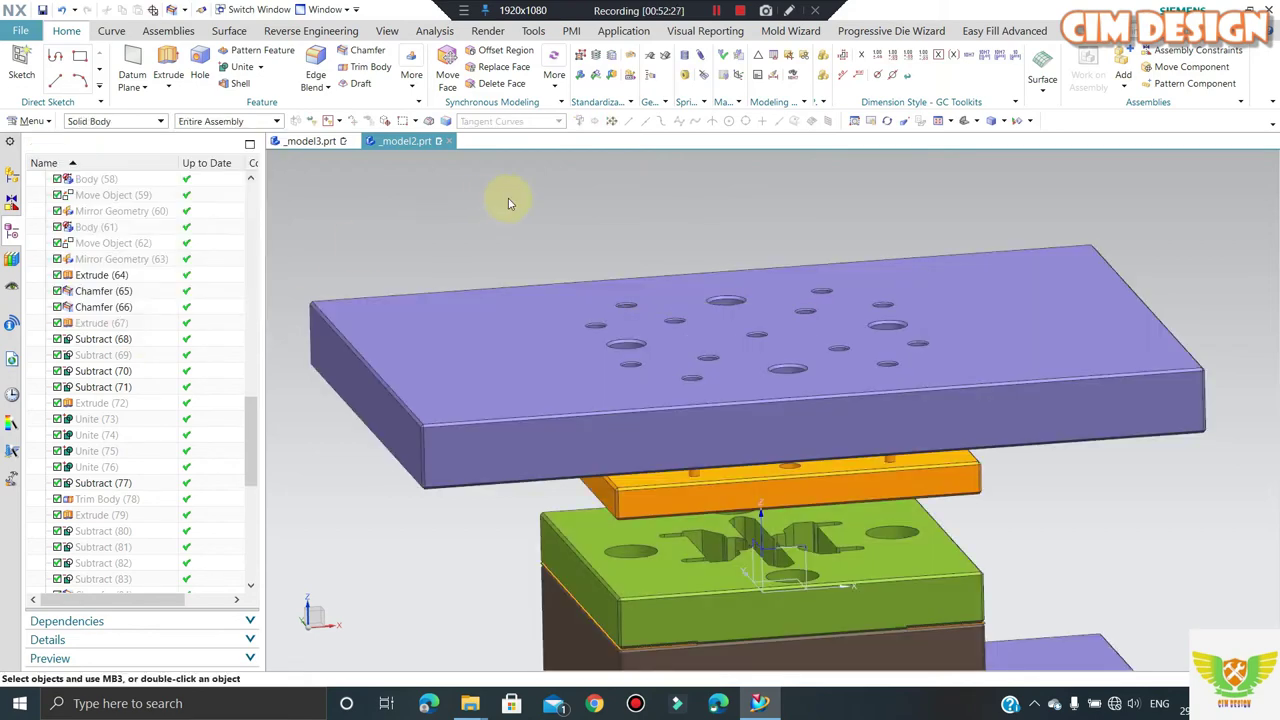
mouse_move(500, 194)
middle_down()
mouse_move(544, 250)
mouse_move(519, 367)
middle_up()
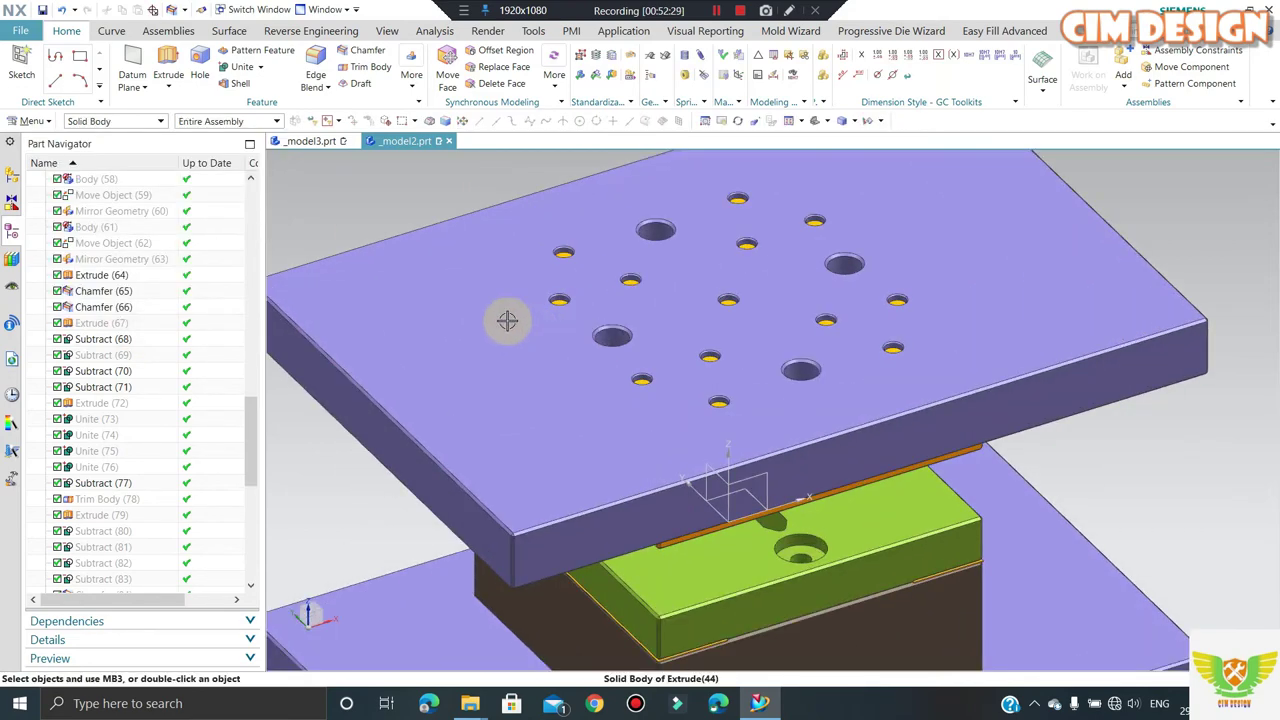
- Change the 13 pins' display colour from orange to dark blue with Ctrl+J
key(Home)
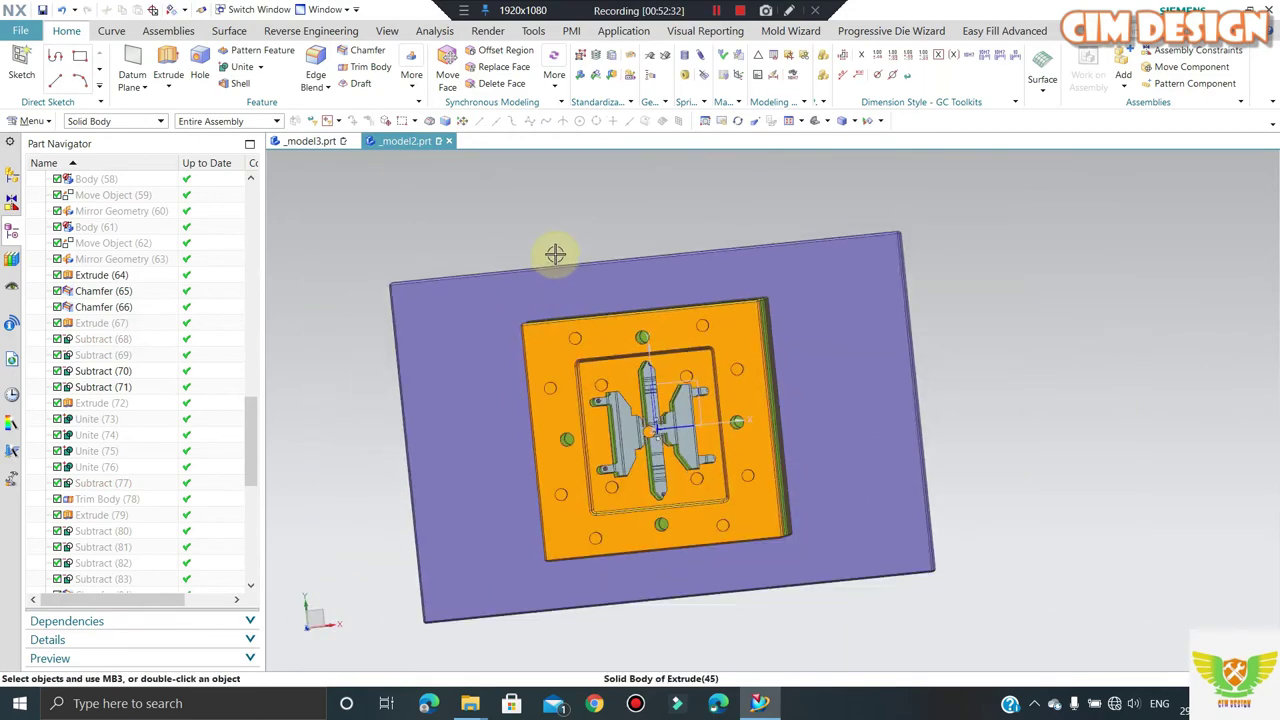
scroll(601, 453, up, 3)
scroll(601, 453, up, 2)
middle_drag(601, 453, 608, 306)
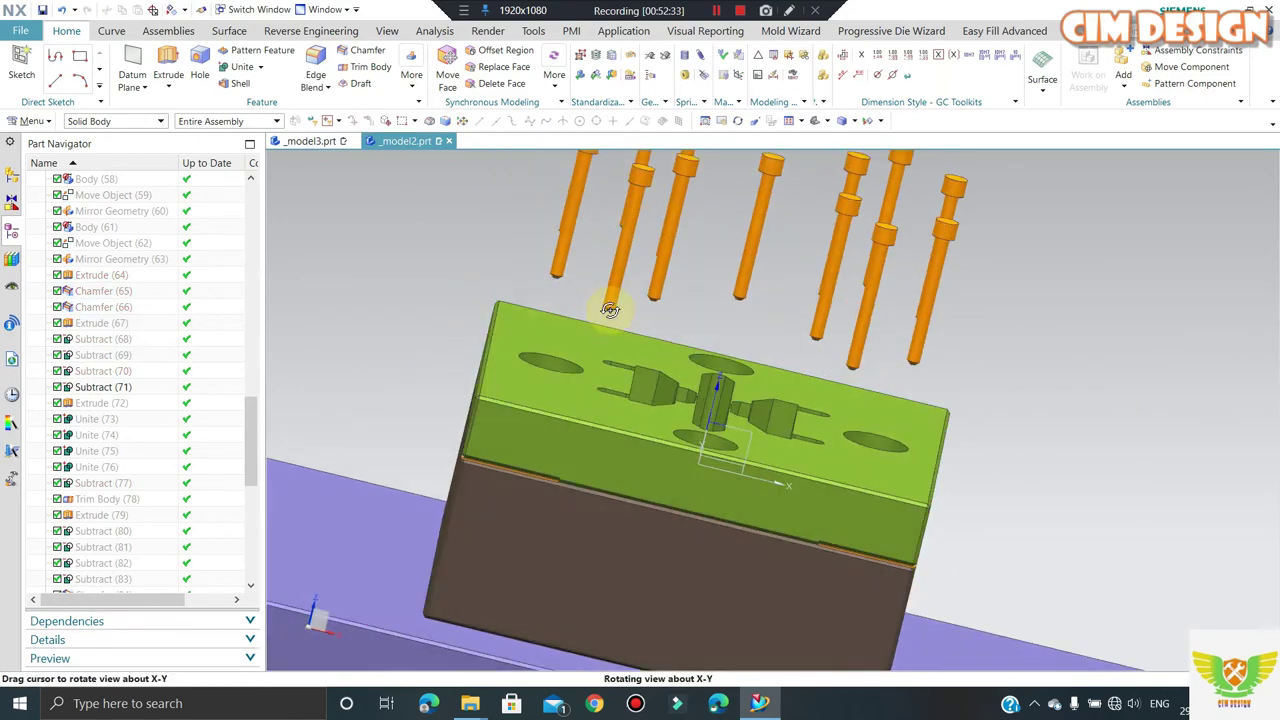
key(ctrl+alt+f)
key(ctrl+j)
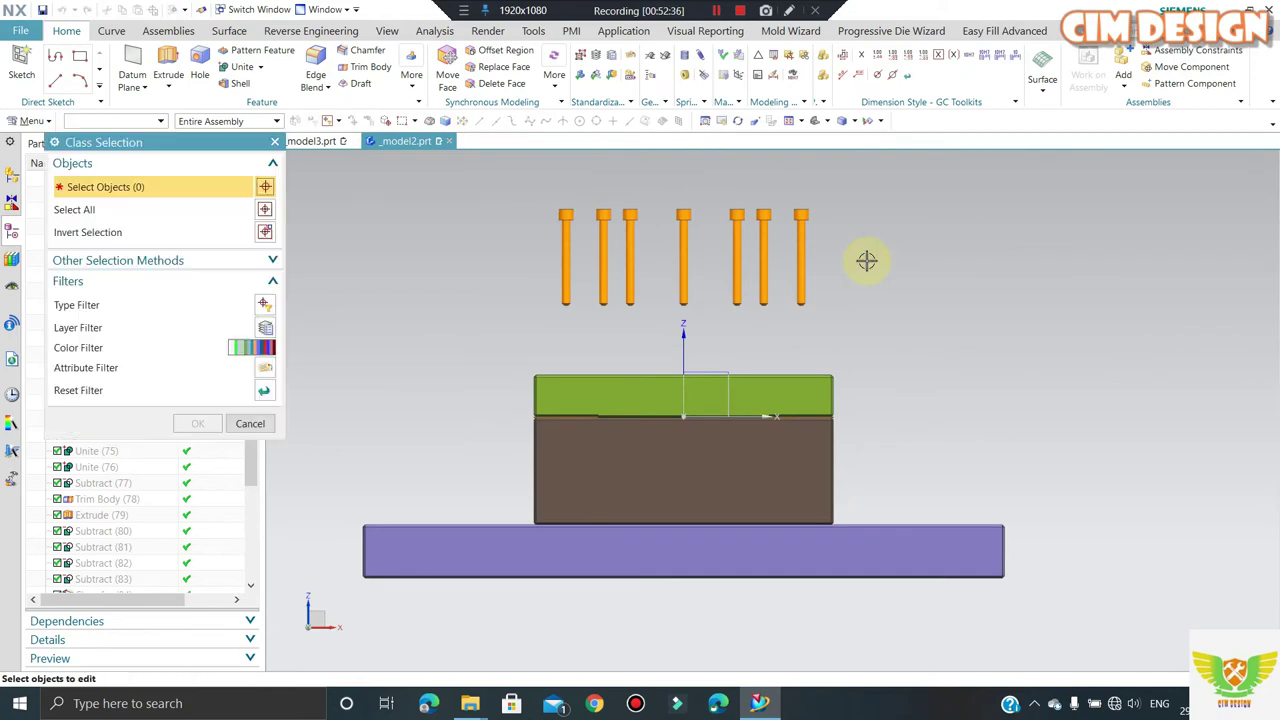
middle_click(291, 274)
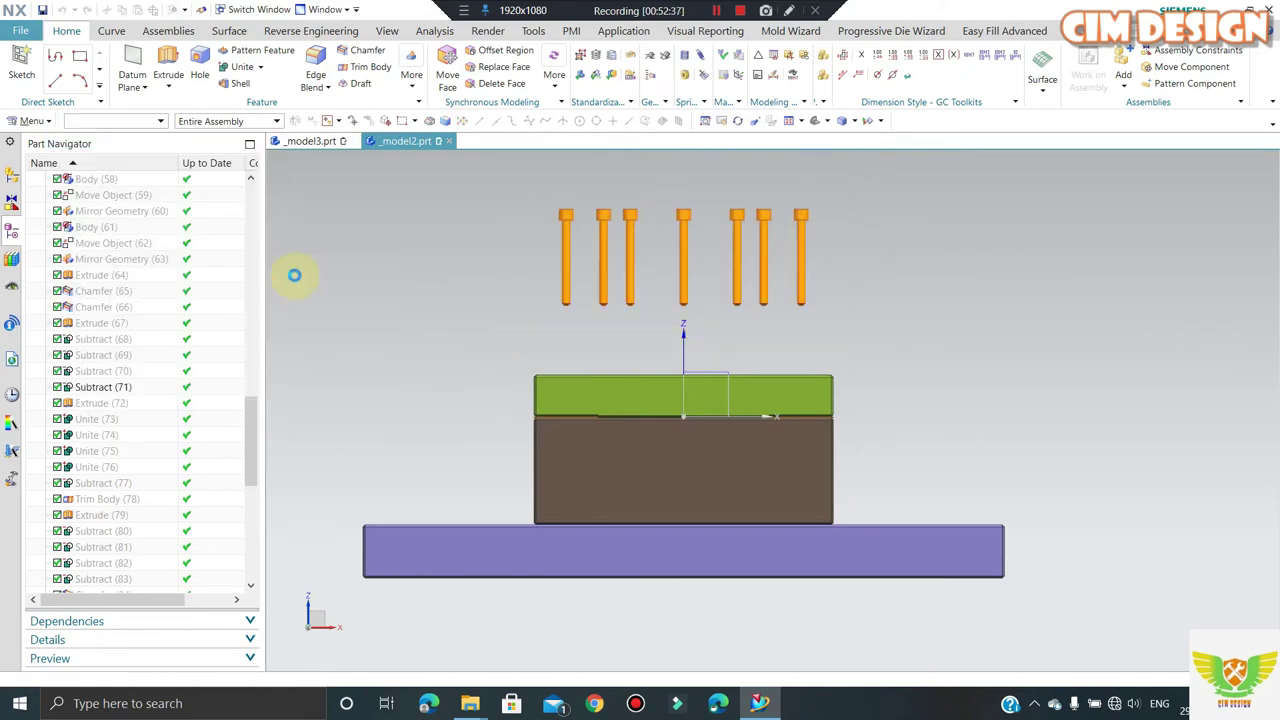
click(250, 231)
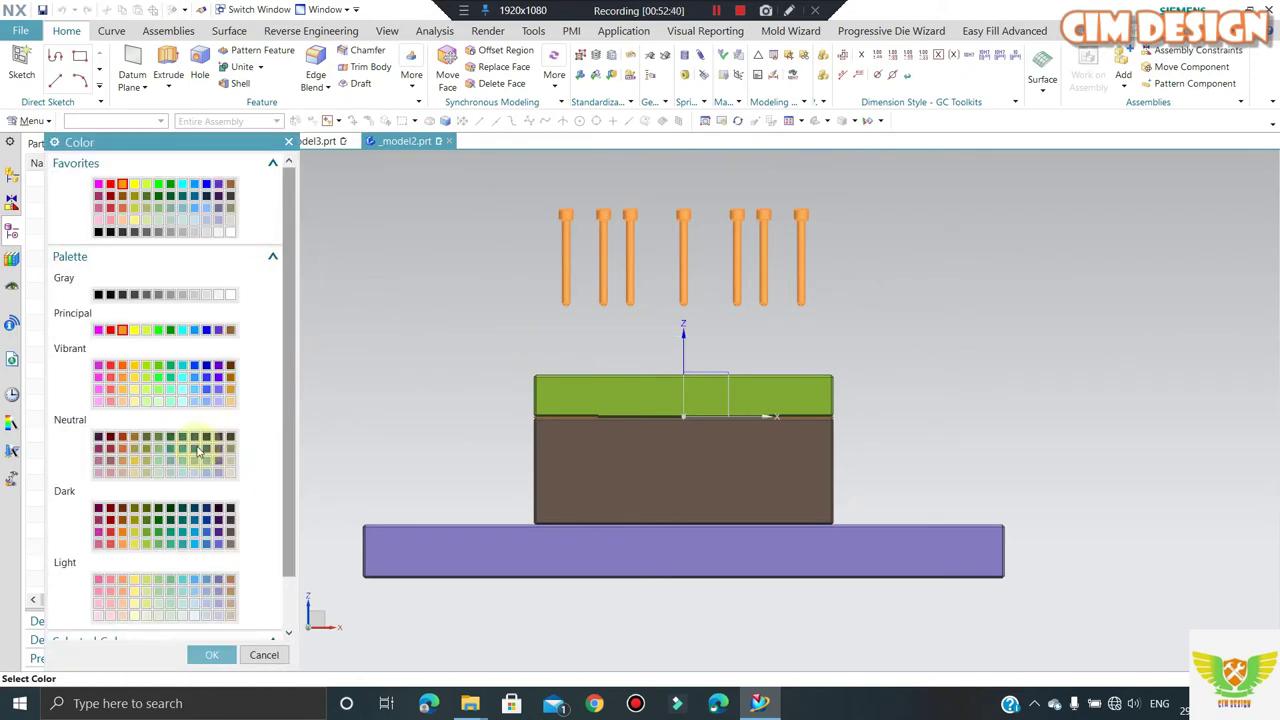
middle_click(316, 363)
mouse_move(600, 229)
middle_down()
mouse_move(636, 292)
mouse_move(600, 300)
mouse_move(757, 300)
mouse_move(930, 468)
mouse_move(657, 366)
mouse_move(657, 277)
mouse_move(923, 186)
middle_up()
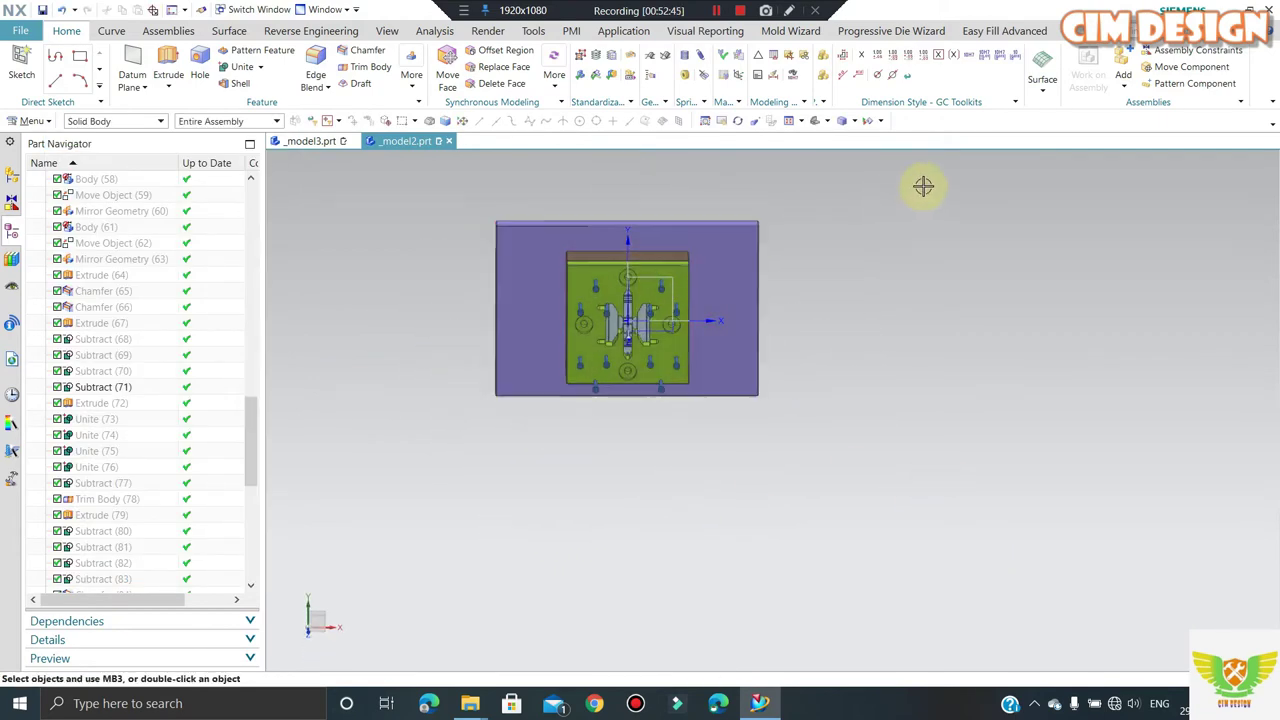
scroll(603, 290, up, 4)
scroll(540, 250, up, 4)
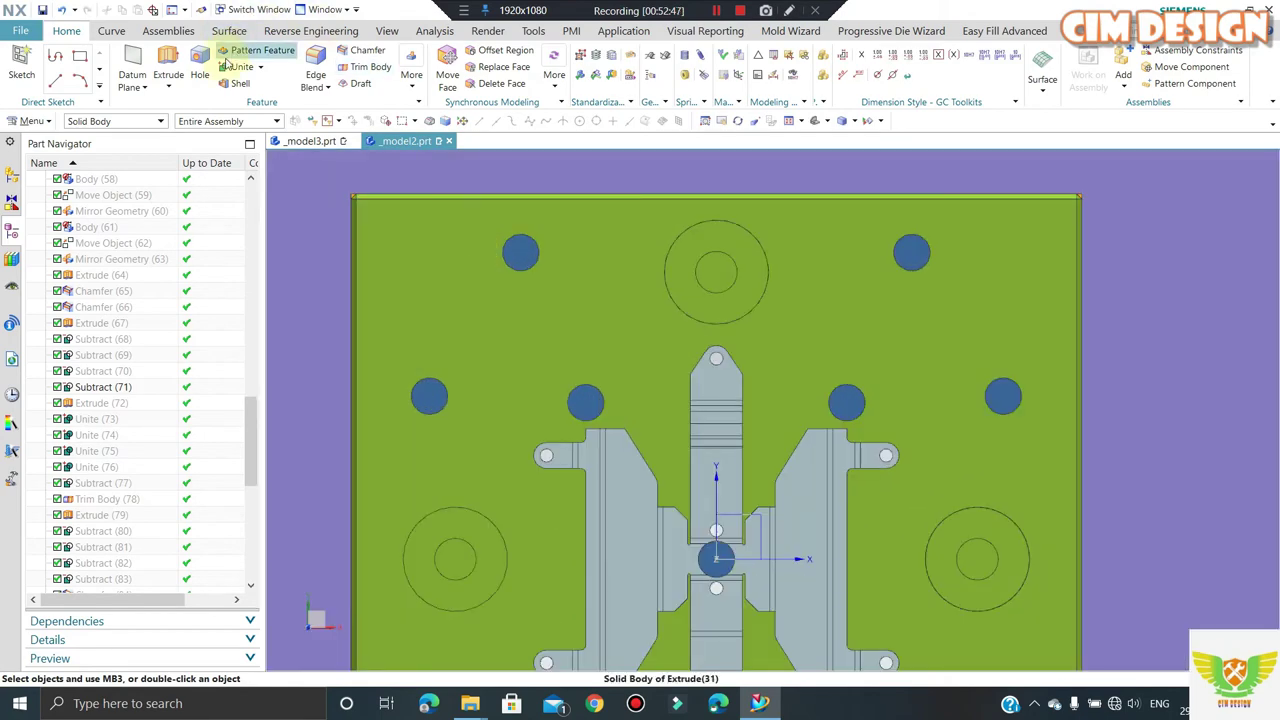
- Sketch a six-sided 4 mm radius polygon centred on the top-left pin circle of the green plate
click(168, 60)
scroll(517, 269, up, 2)
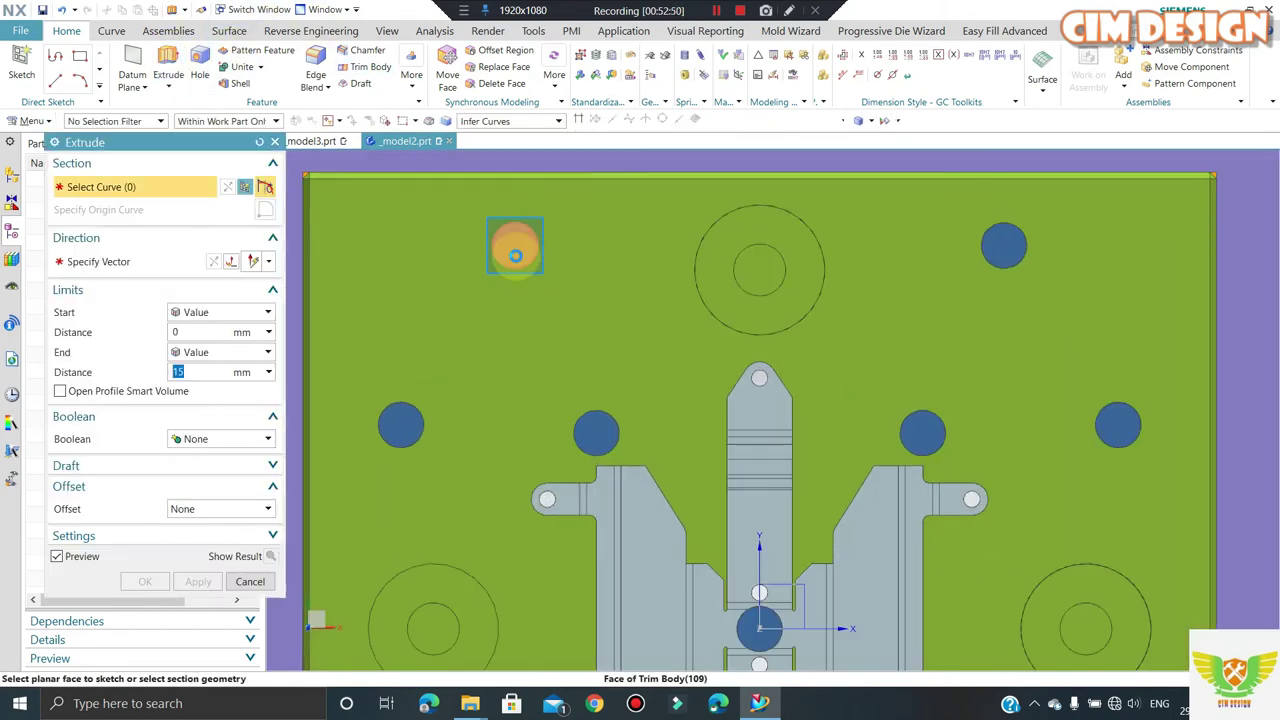
click(514, 272)
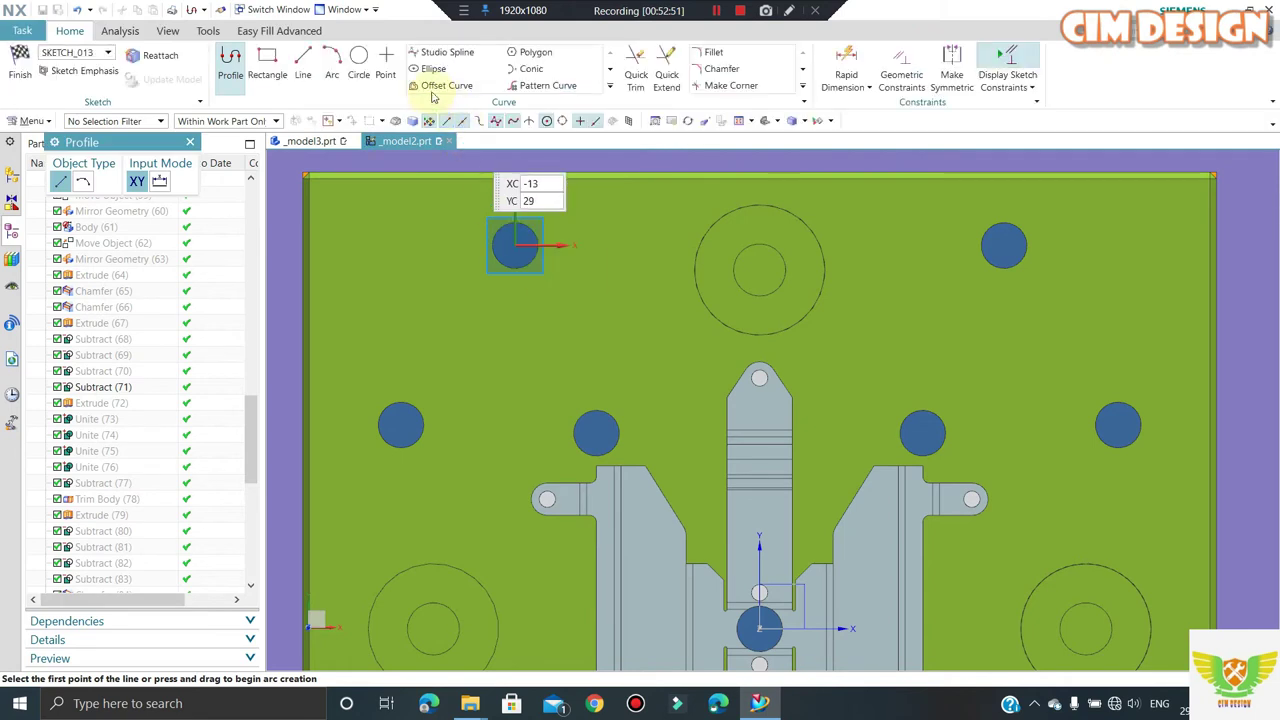
click(536, 53)
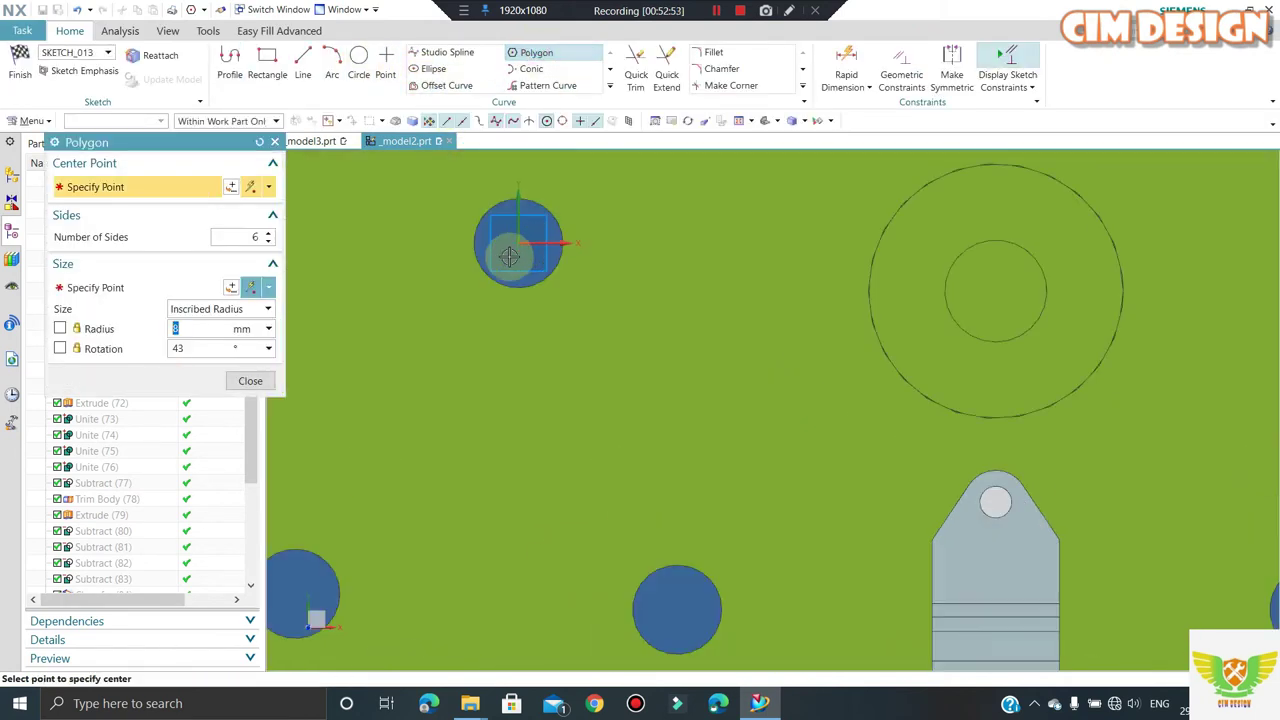
scroll(516, 244, up, 2)
scroll(520, 245, up, 2)
scroll(518, 240, up, 1)
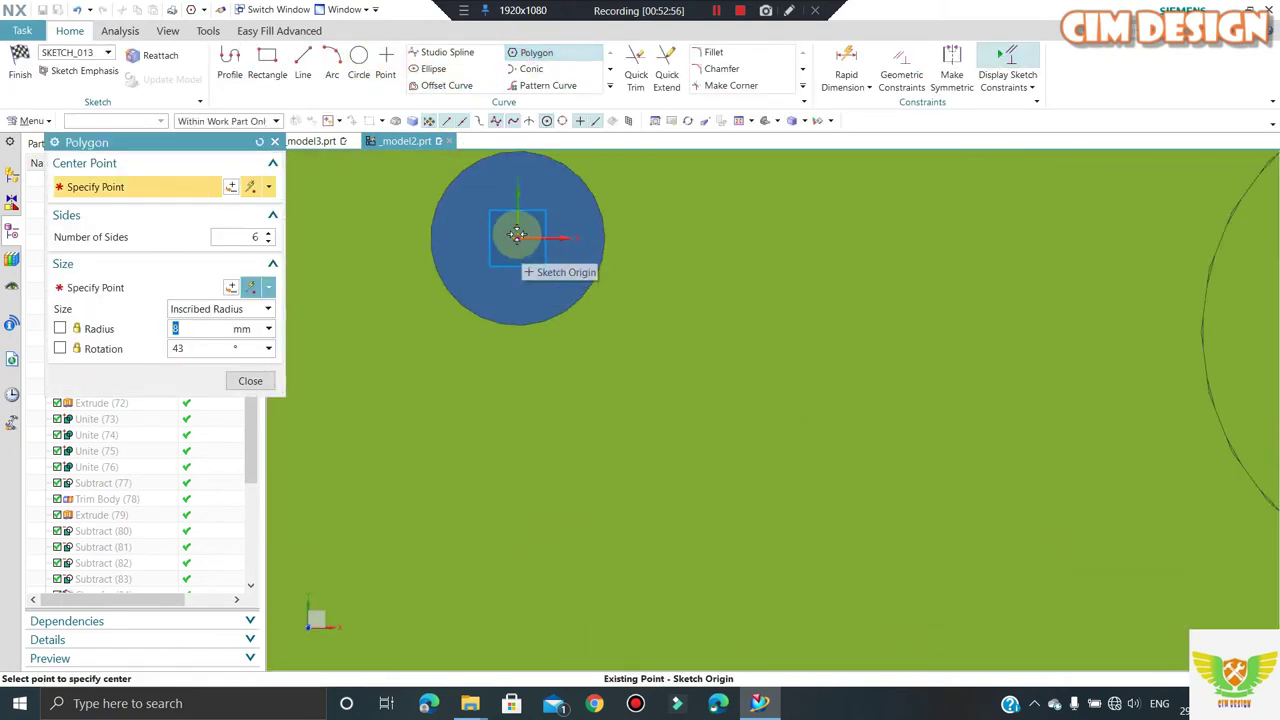
click(516, 234)
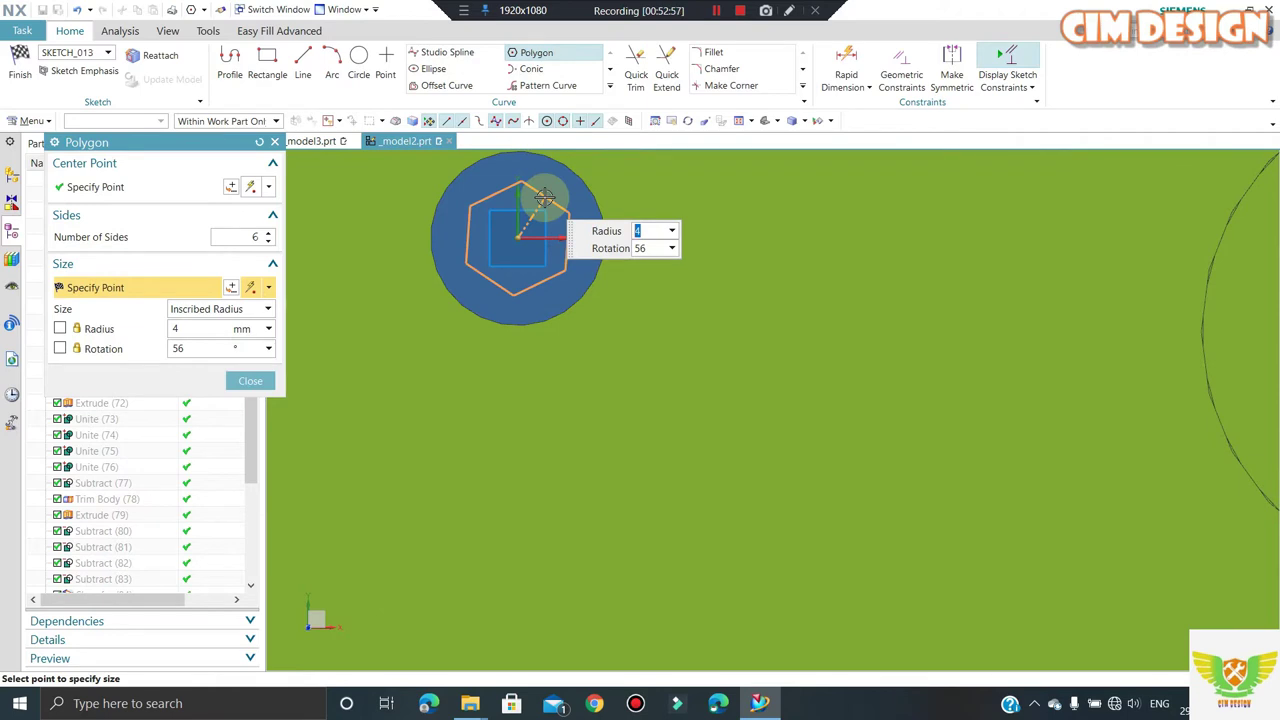
click(543, 197)
scroll(514, 210, down, 2)
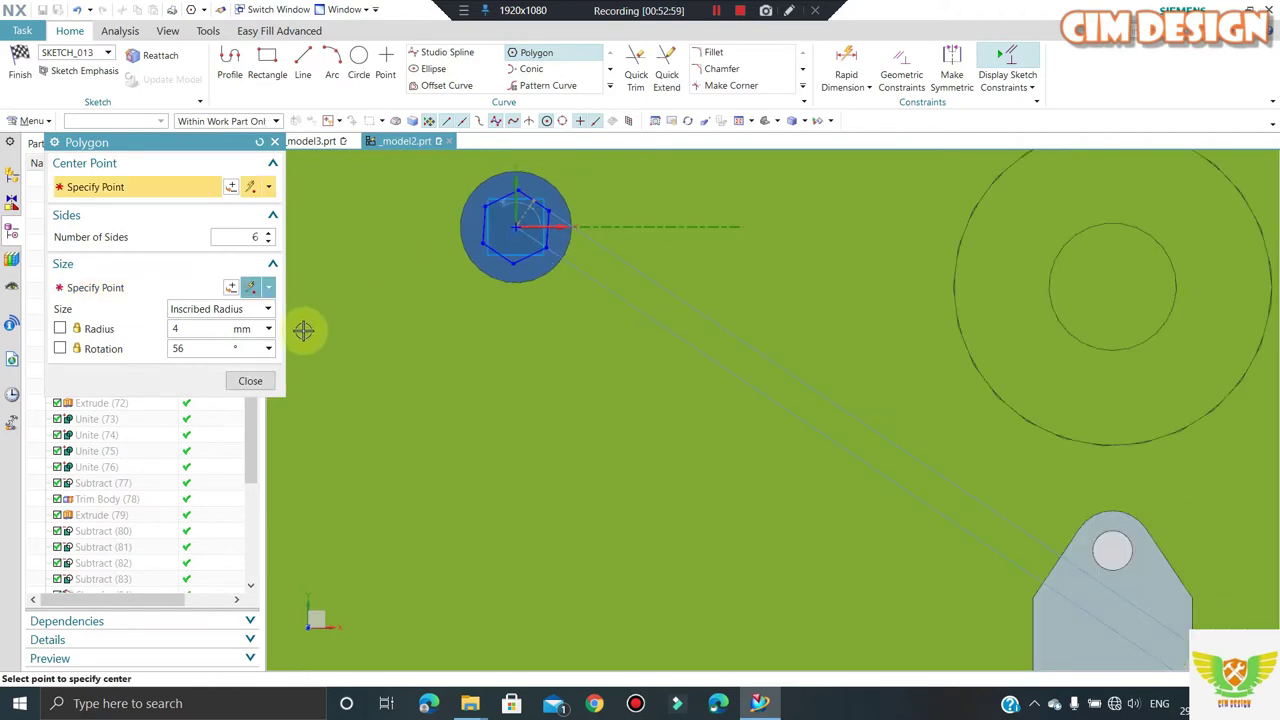
click(250, 383)
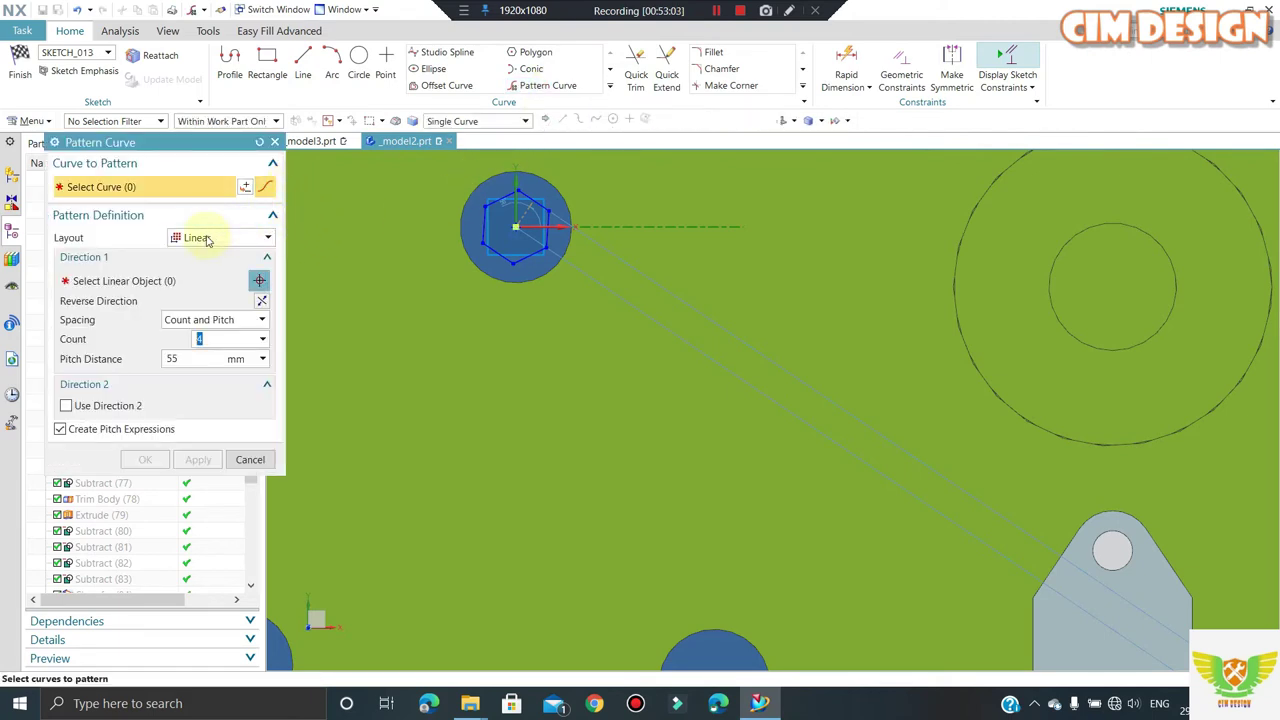
- Set Pattern Curve to General layout and select the hexagon as a connected chain
click(205, 238)
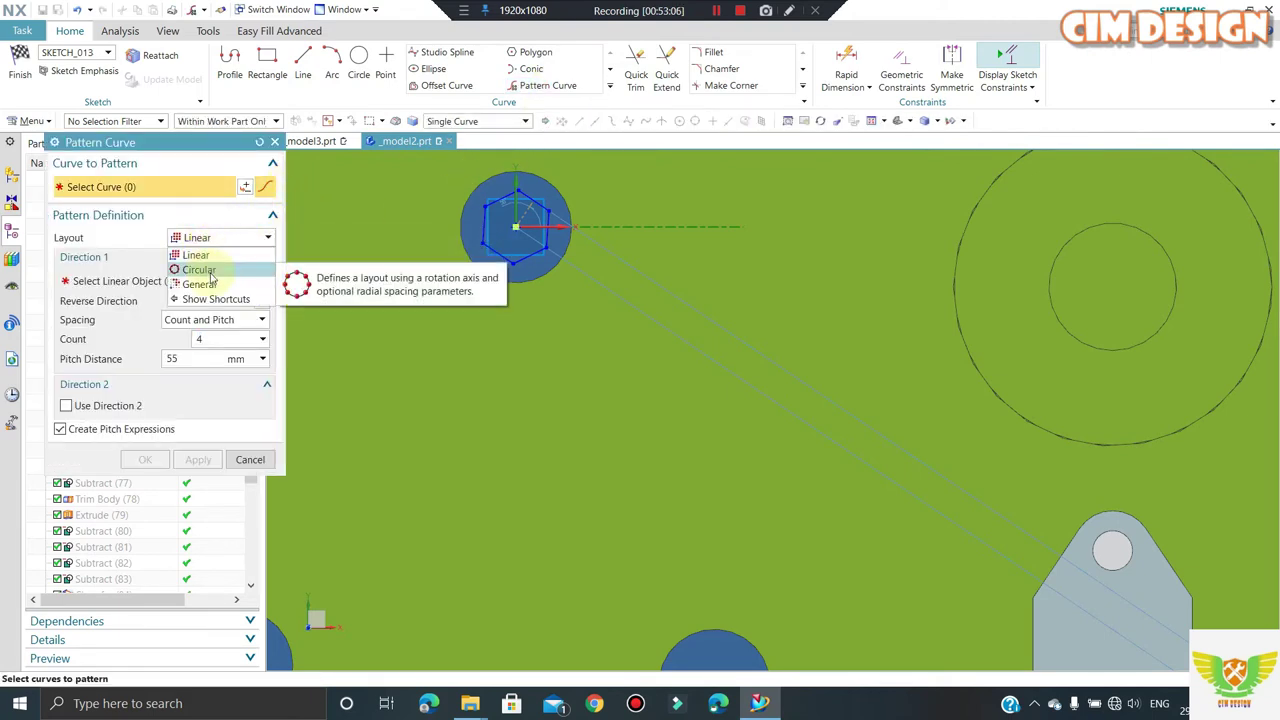
click(200, 286)
scroll(485, 250, down, 2)
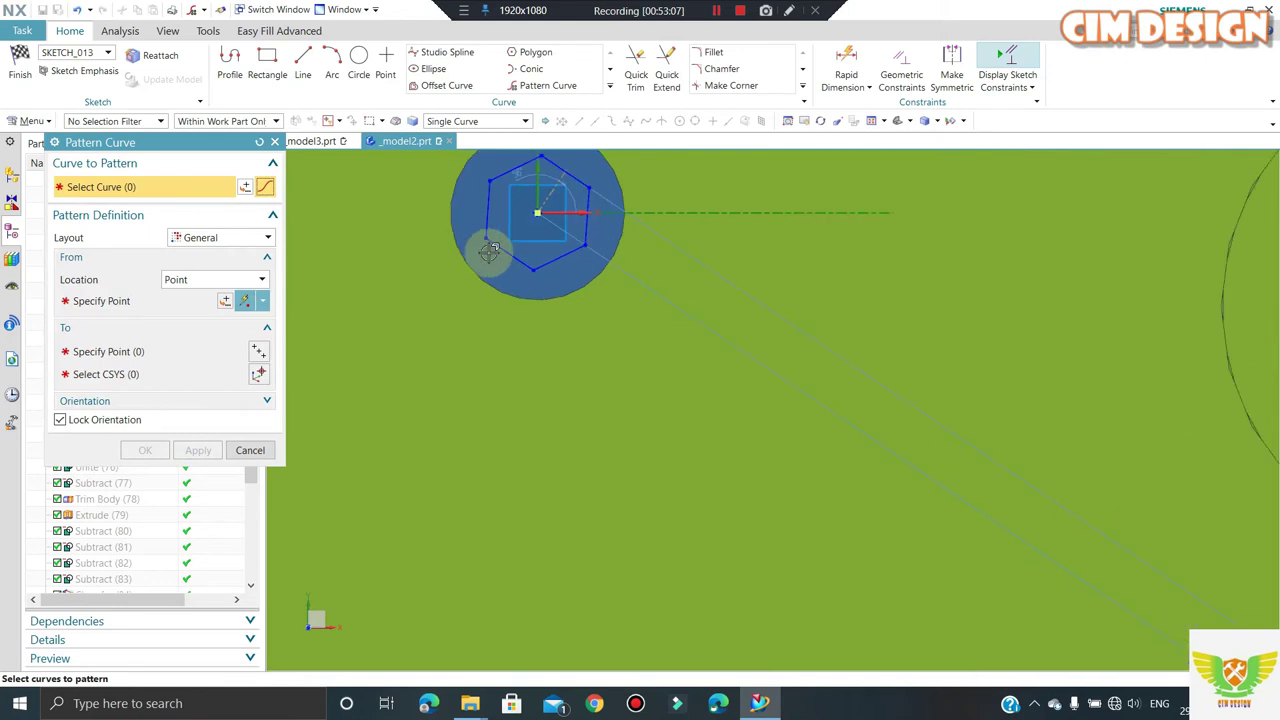
click(450, 121)
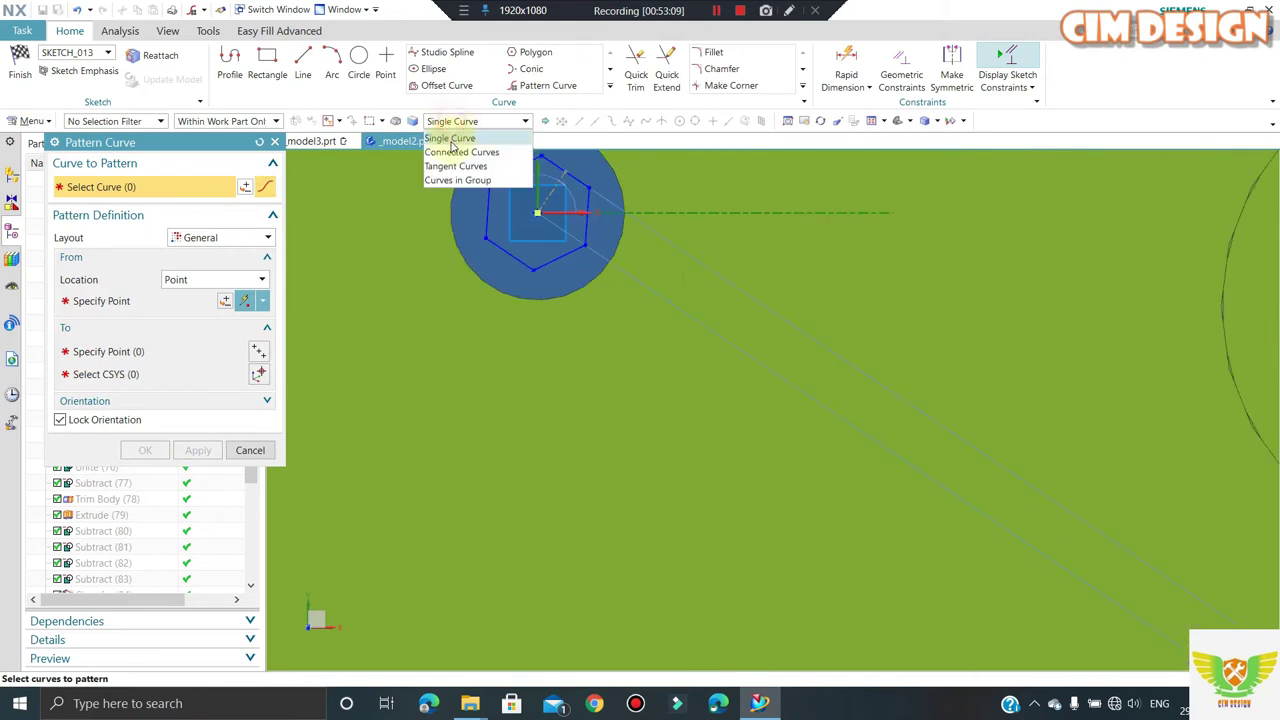
click(450, 143)
click(510, 254)
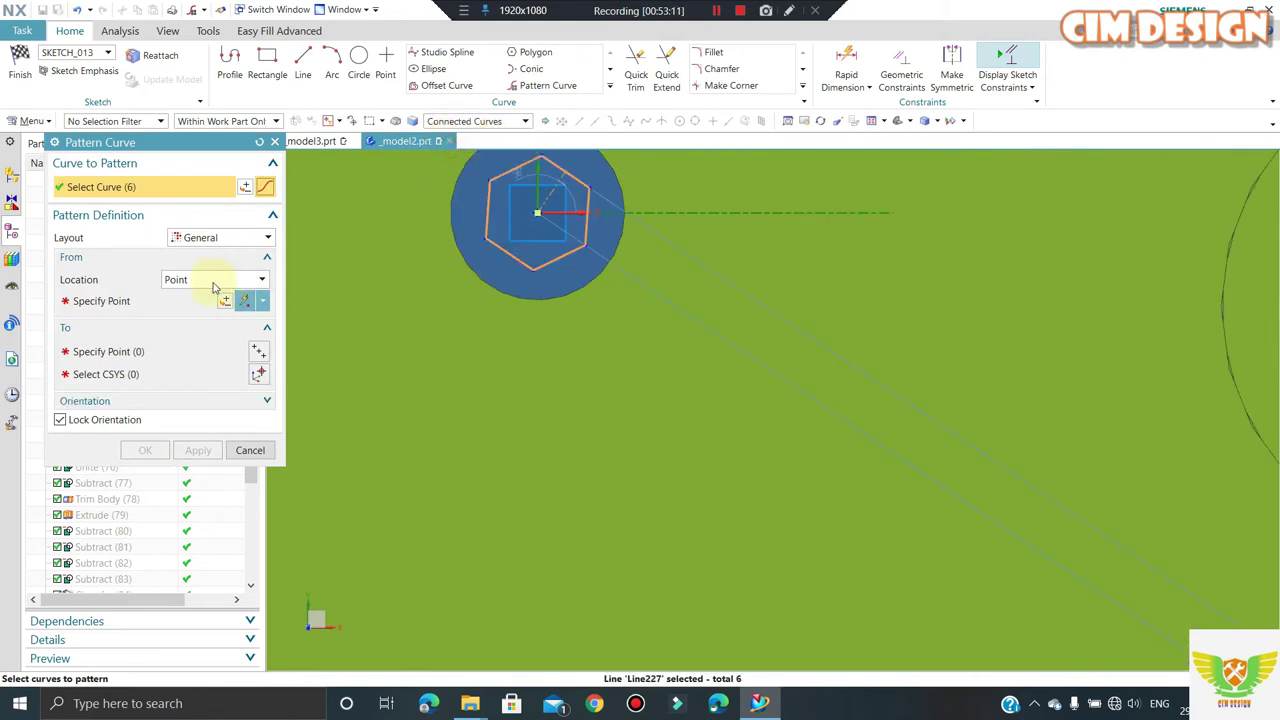
- Use the hexagon centre as the from point and place a copy on another pin circle
click(124, 302)
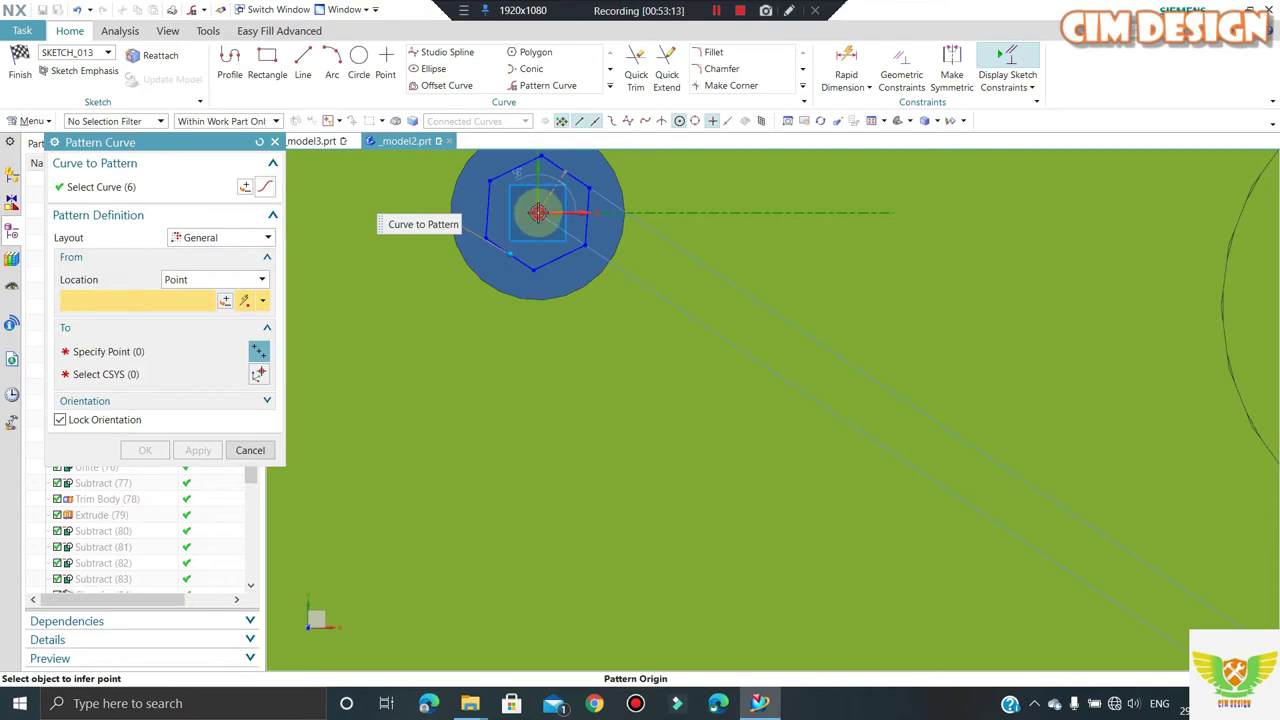
click(538, 212)
scroll(540, 220, down, 2)
scroll(549, 289, down, 2)
scroll(592, 409, down, 1)
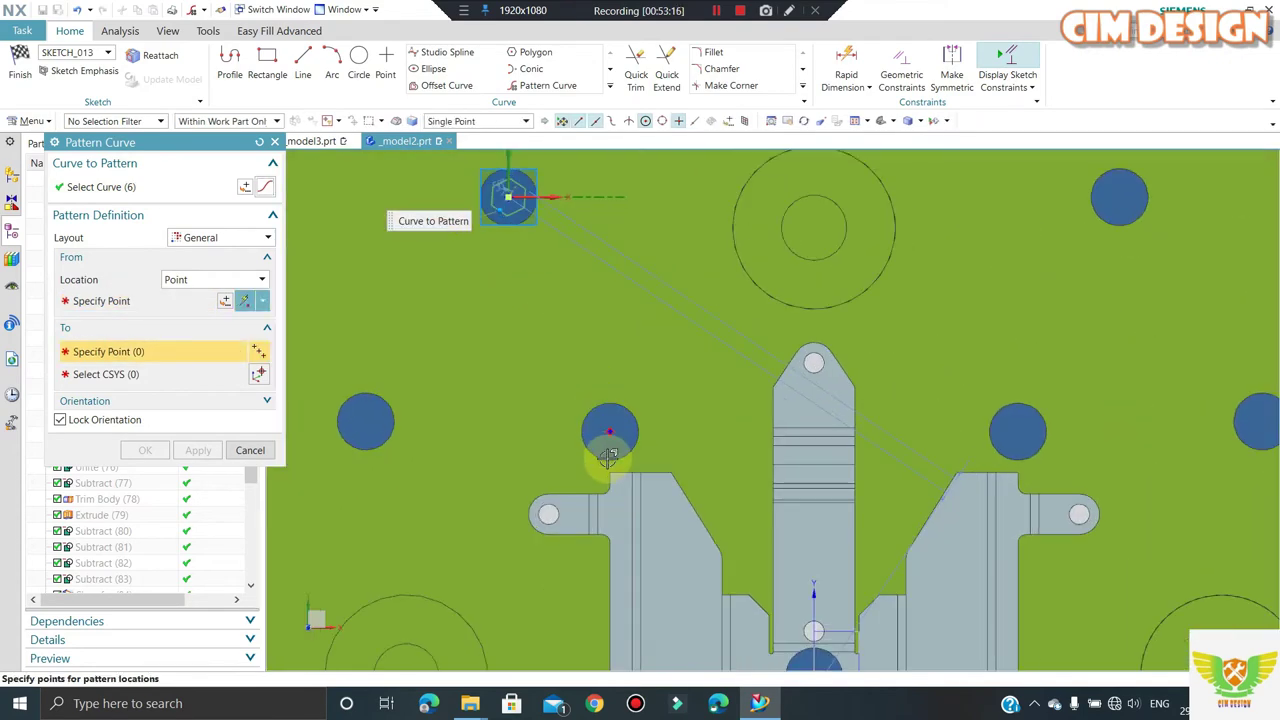
scroll(608, 456, up, 1)
click(610, 427)
scroll(772, 382, down, 1)
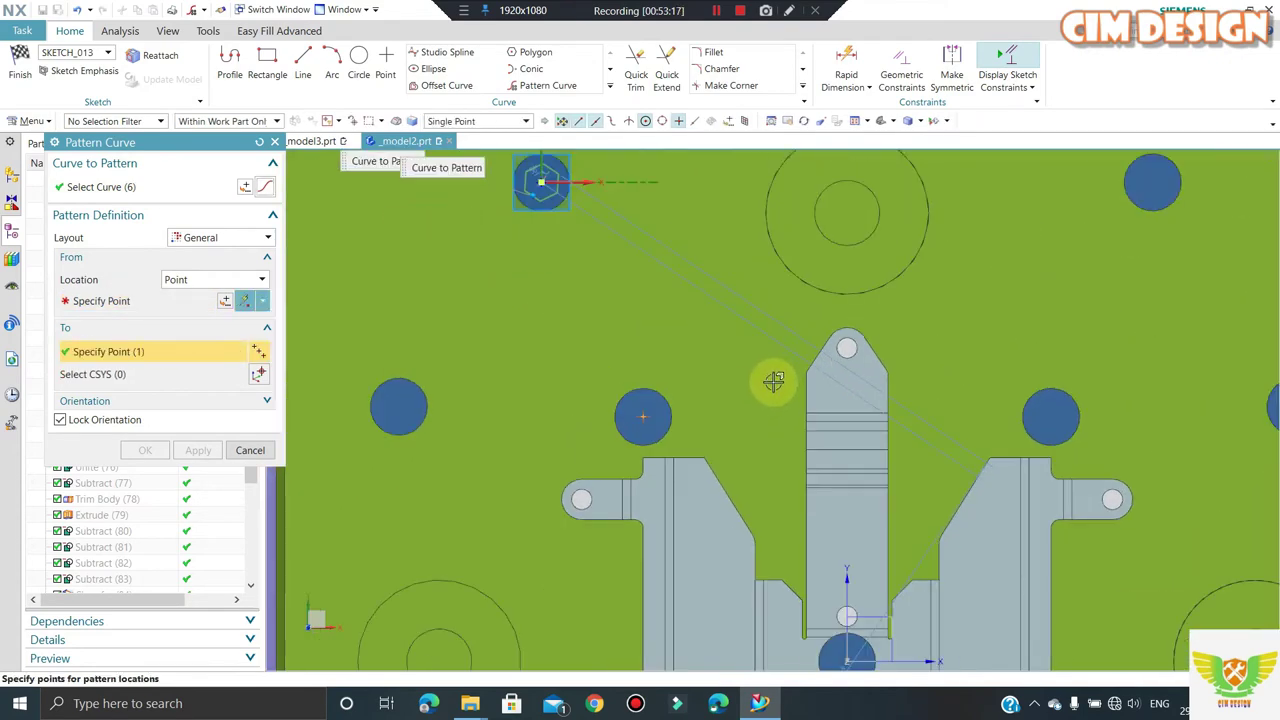
scroll(752, 407, down, 2)
scroll(723, 423, down, 2)
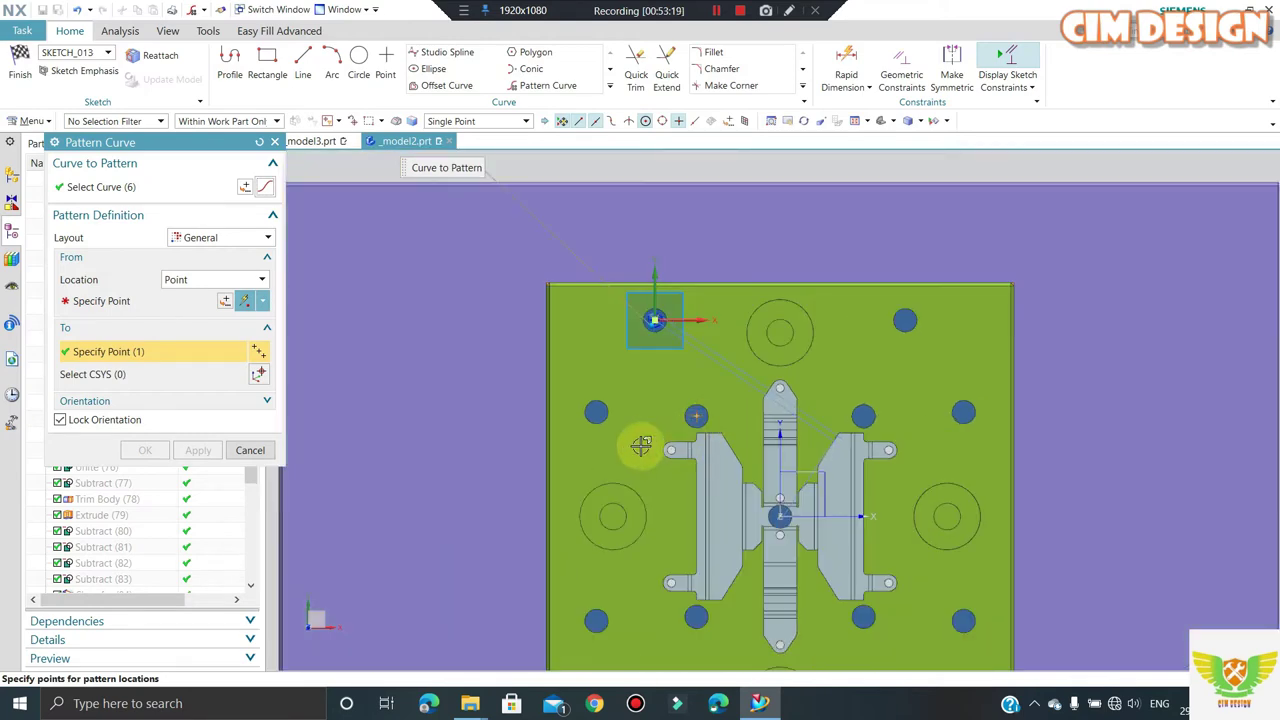
scroll(640, 443, up, 3)
scroll(751, 371, up, 4)
- Pick a circle centre as base point, then cancel the pattern without applying it
click(150, 302)
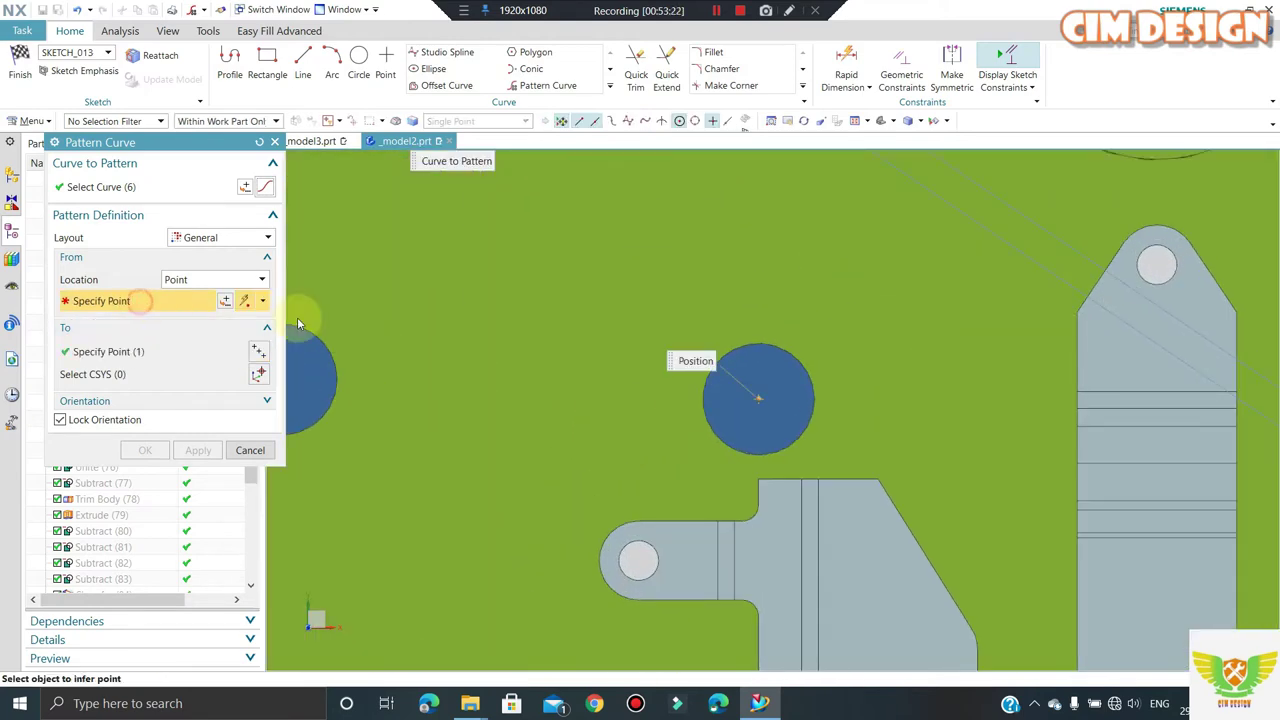
click(757, 403)
scroll(700, 390, down, 3)
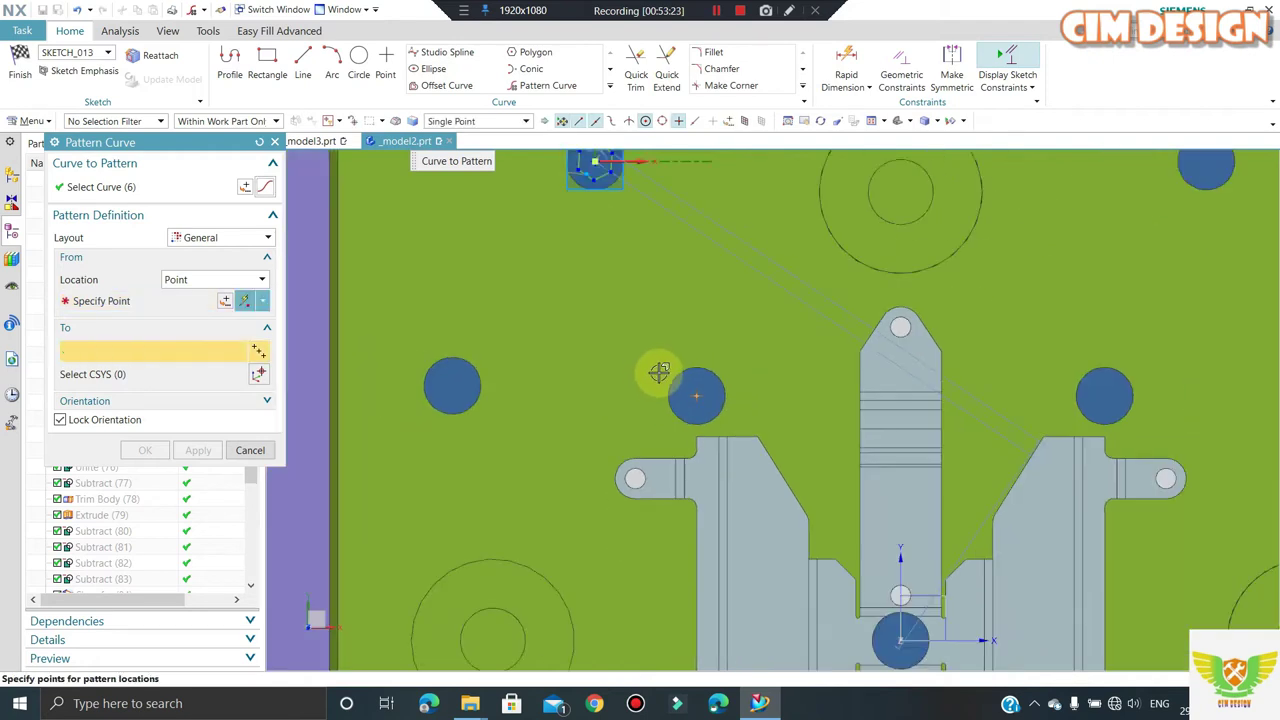
scroll(620, 365, down, 1)
scroll(620, 345, down, 1)
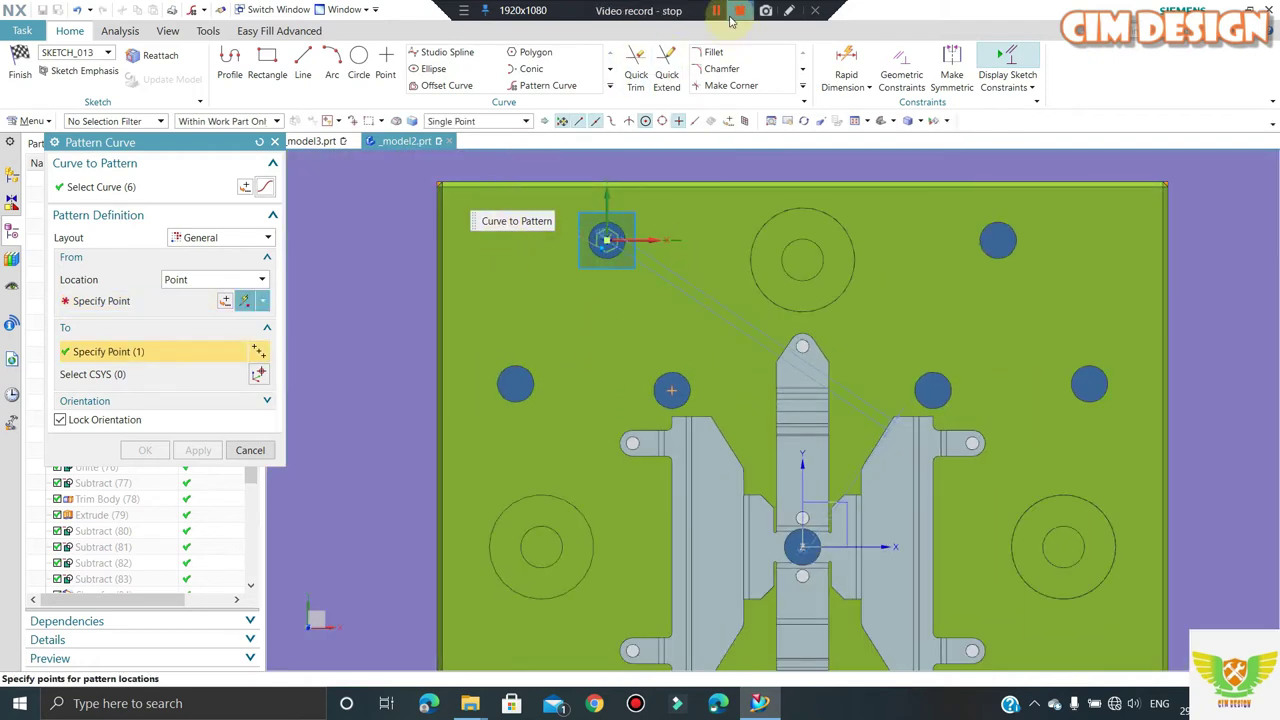
click(274, 142)
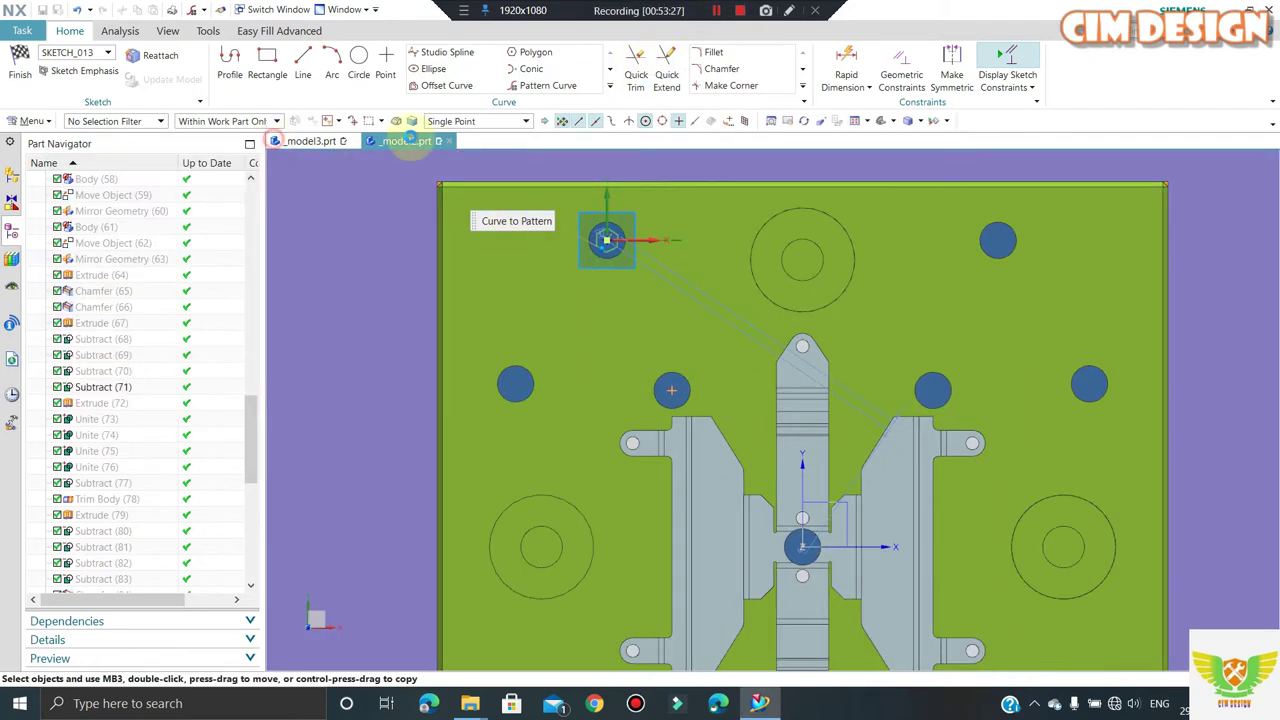
- Begin a General-layout Pattern Curve on the hexagon using Connected Curves, then cancel it
click(545, 87)
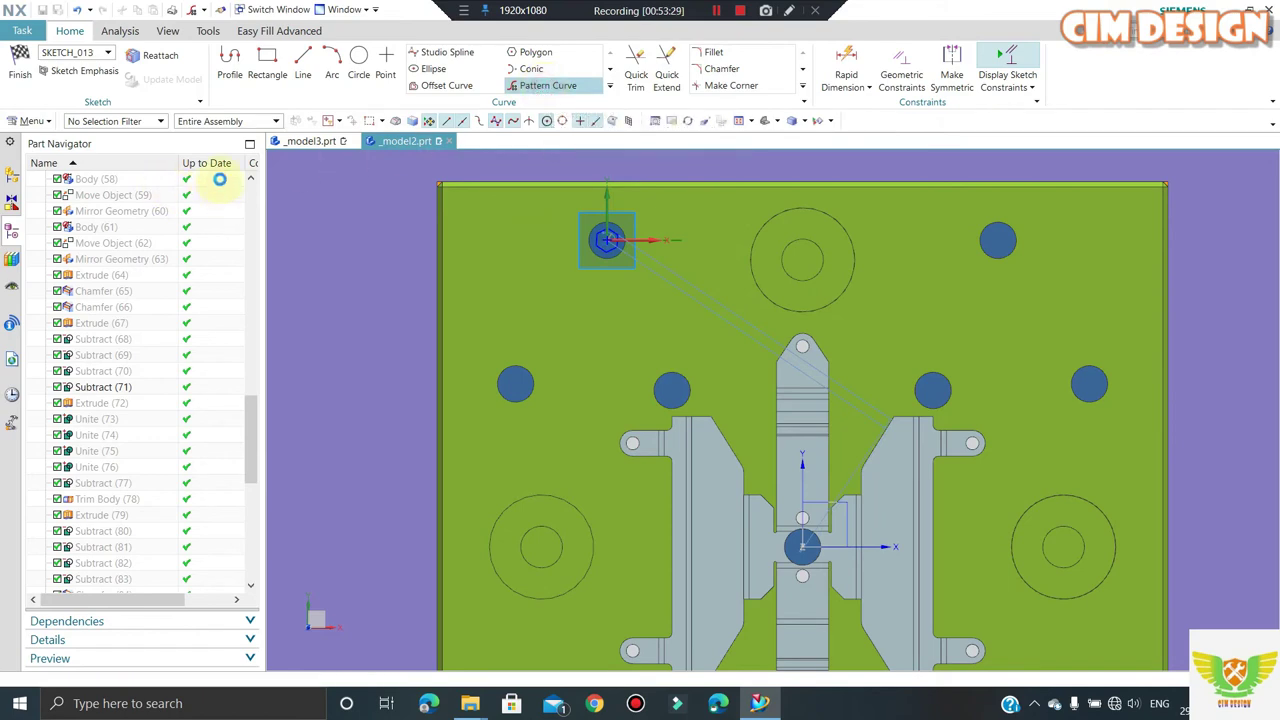
click(199, 240)
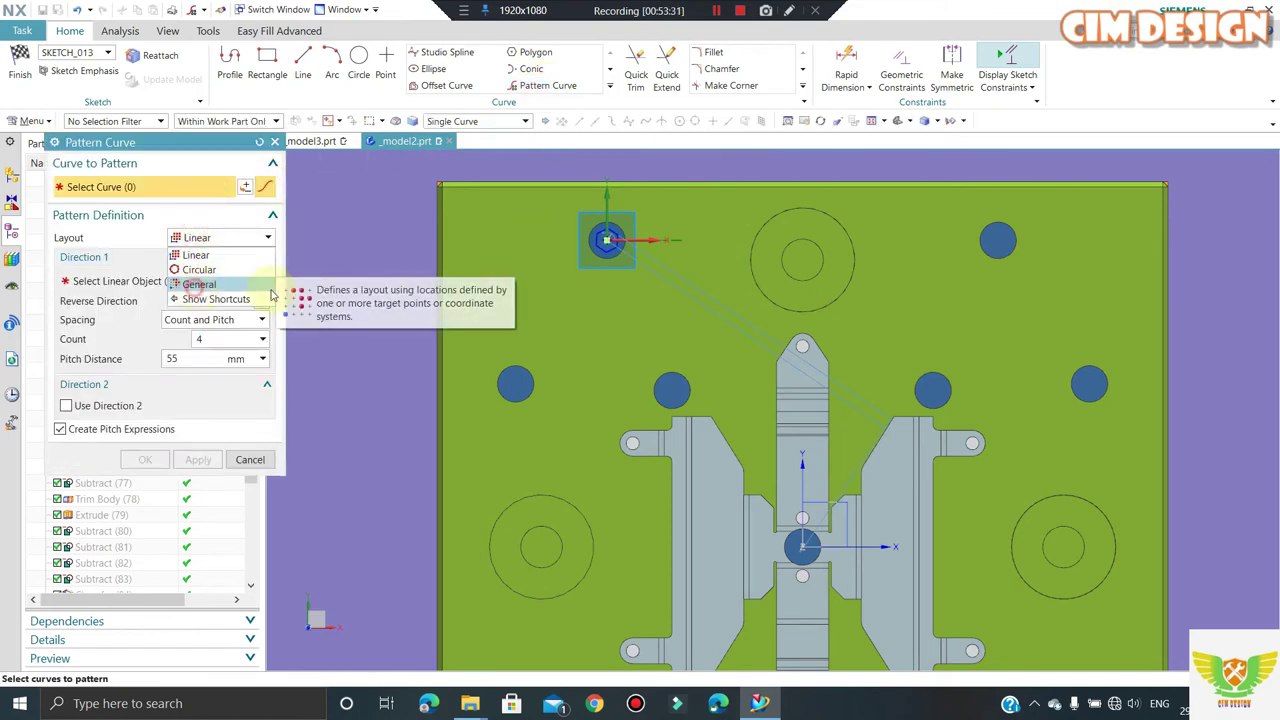
click(230, 293)
scroll(604, 236, down, 5)
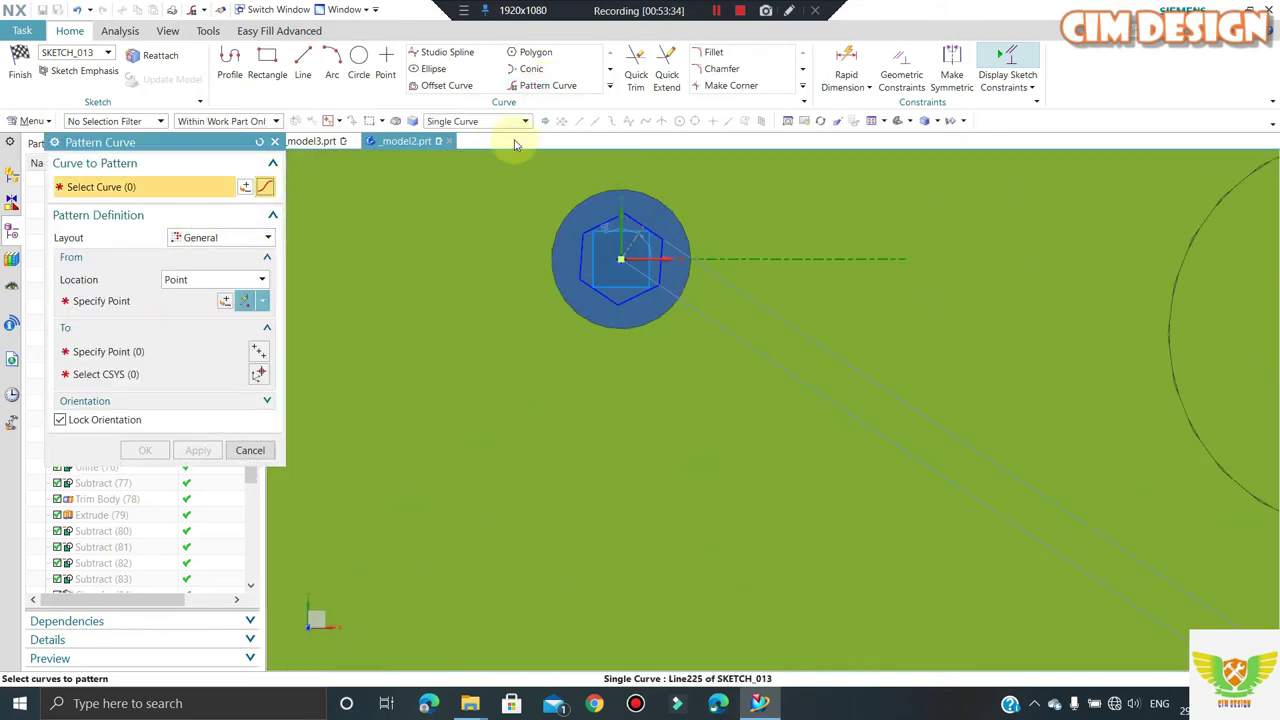
click(492, 121)
click(462, 138)
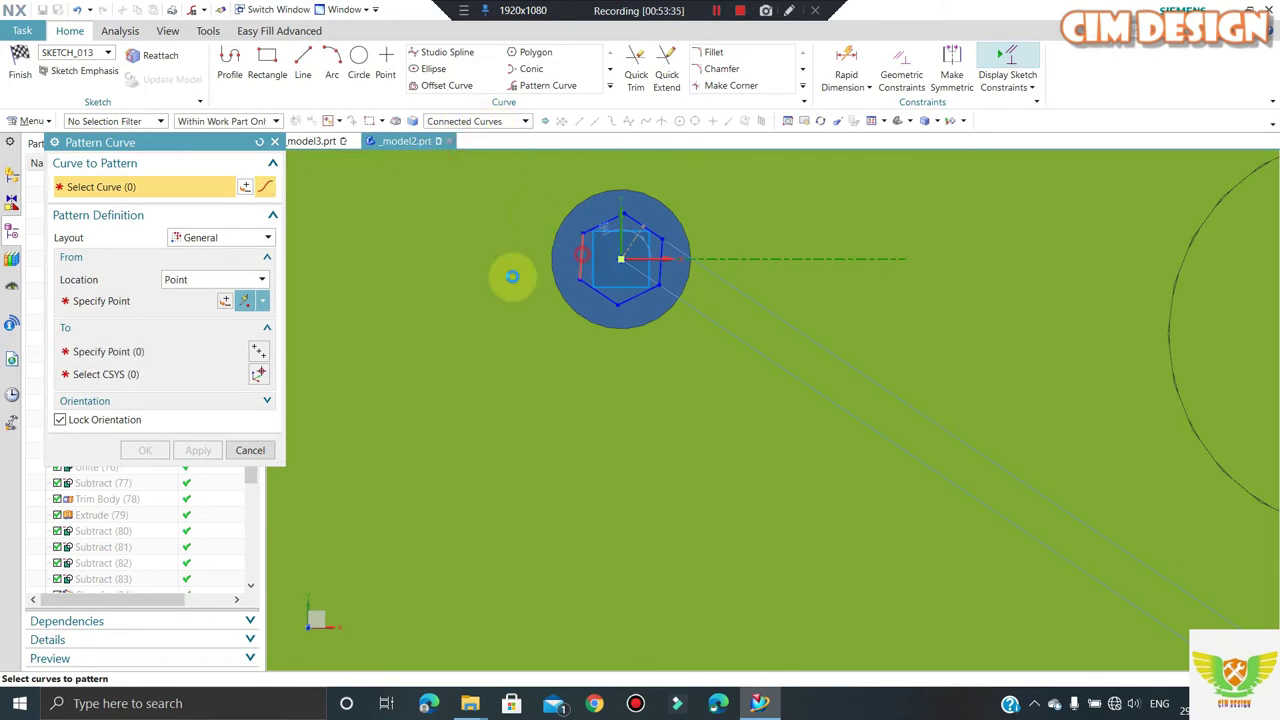
click(511, 277)
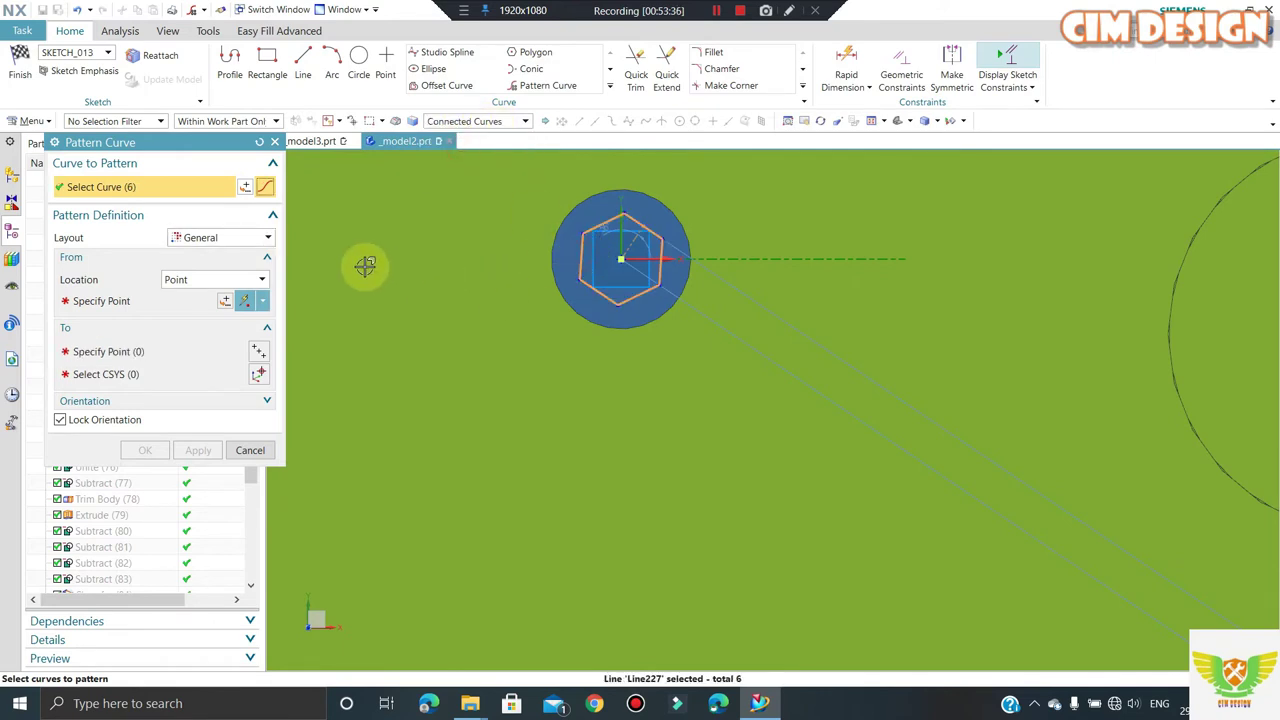
click(146, 309)
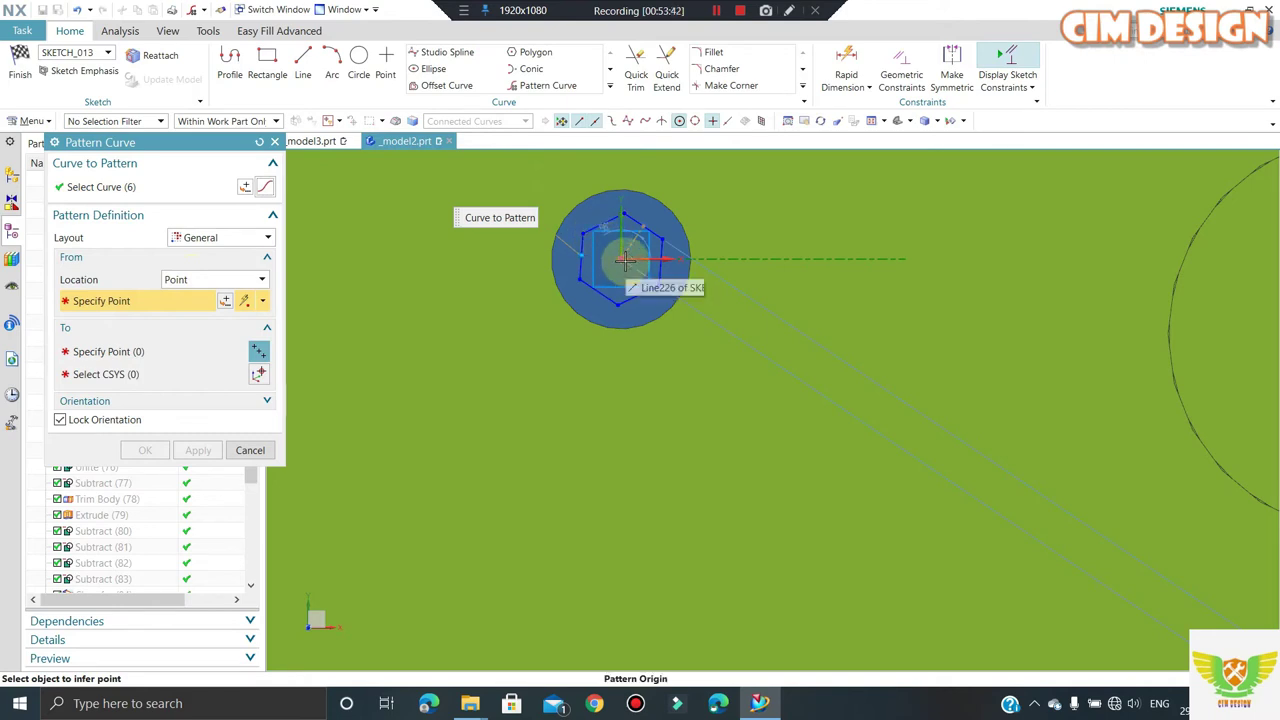
click(624, 260)
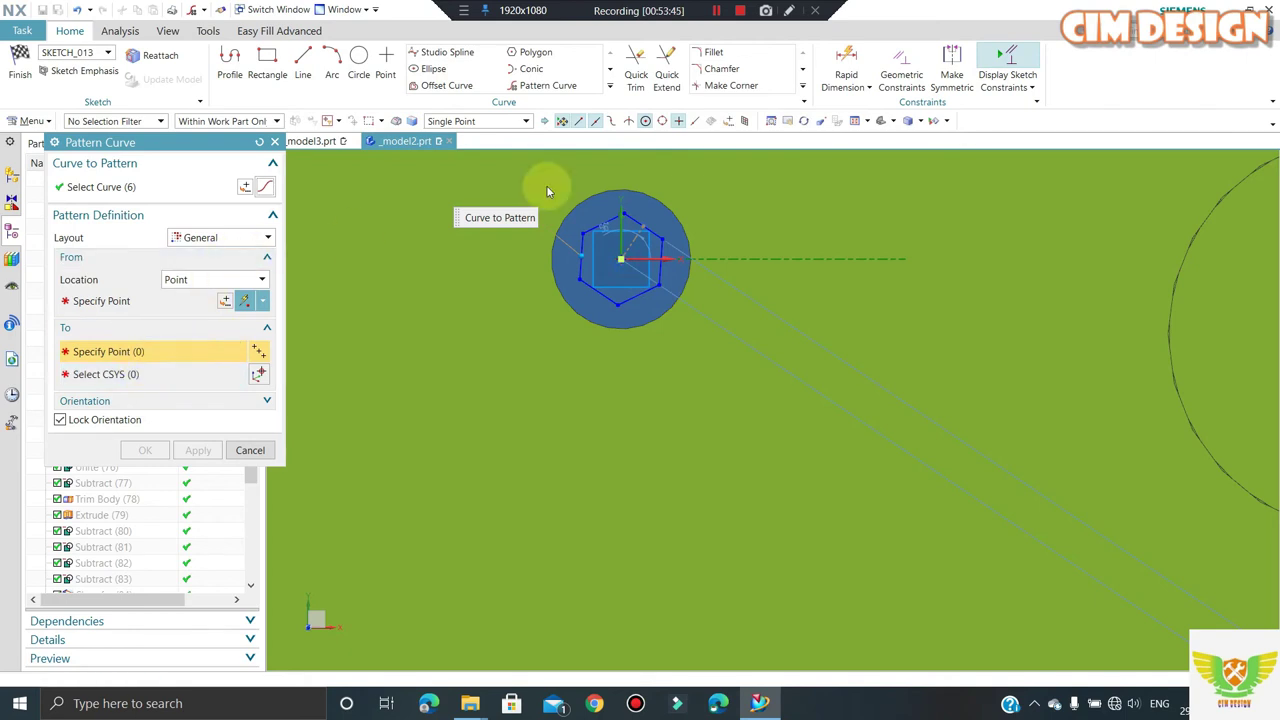
key(Escape)
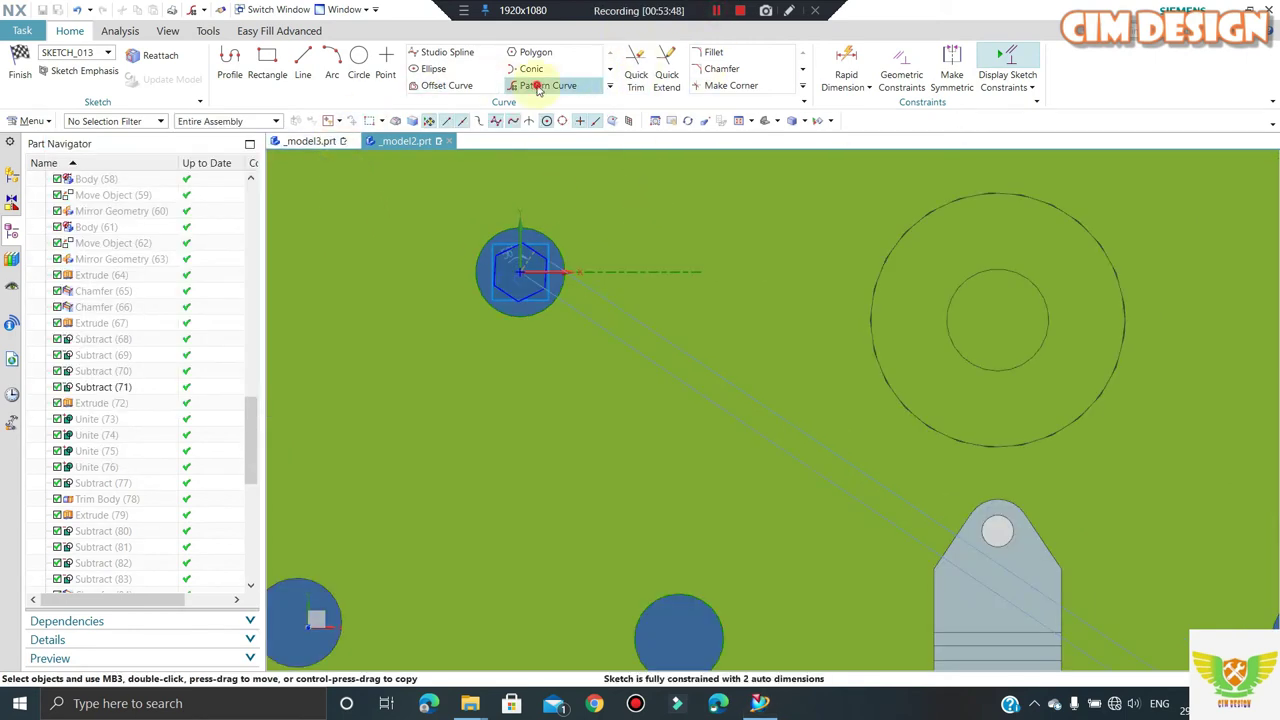
- Restart Pattern Curve with the hexagon's edges selected and its centre as base point
click(538, 86)
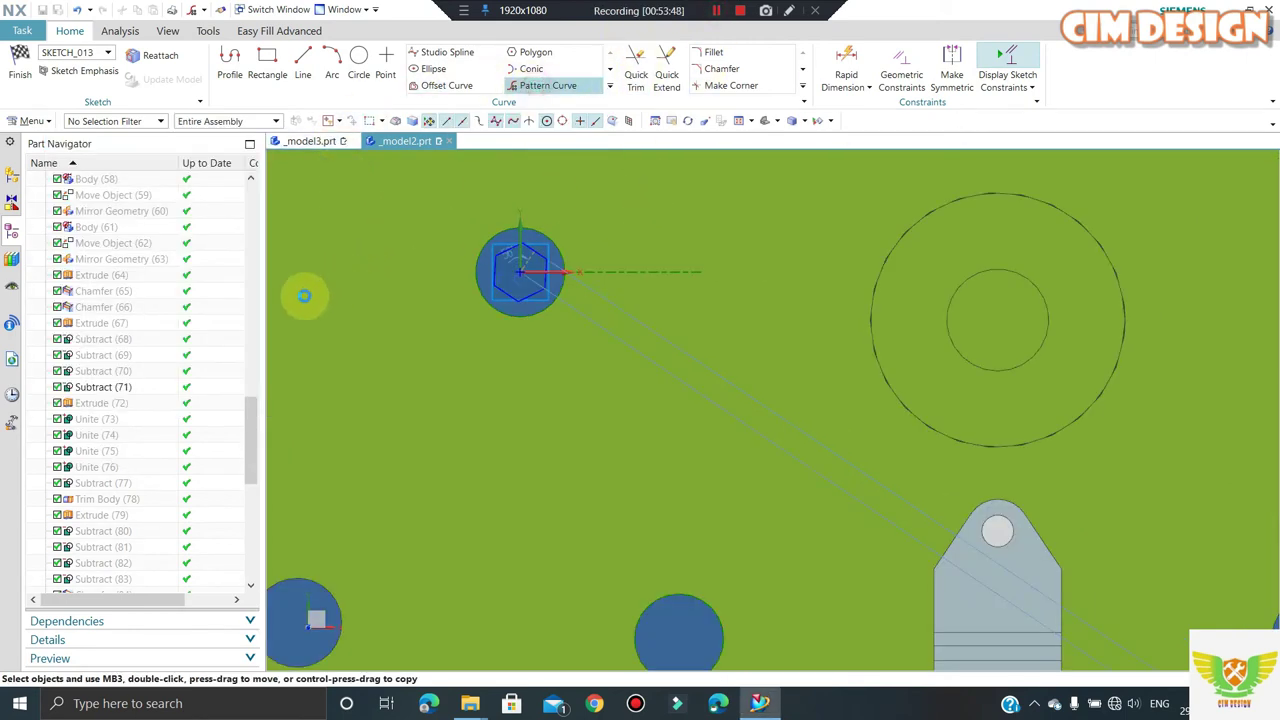
click(495, 277)
click(115, 300)
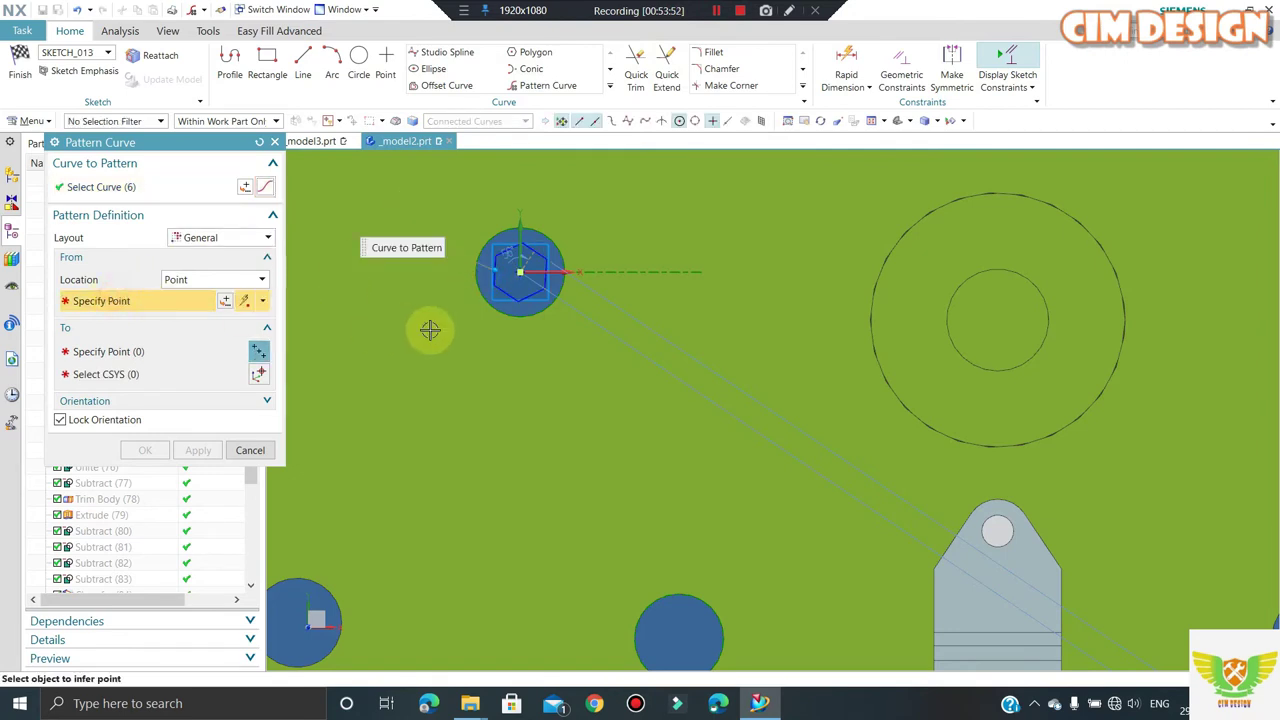
click(503, 304)
click(200, 351)
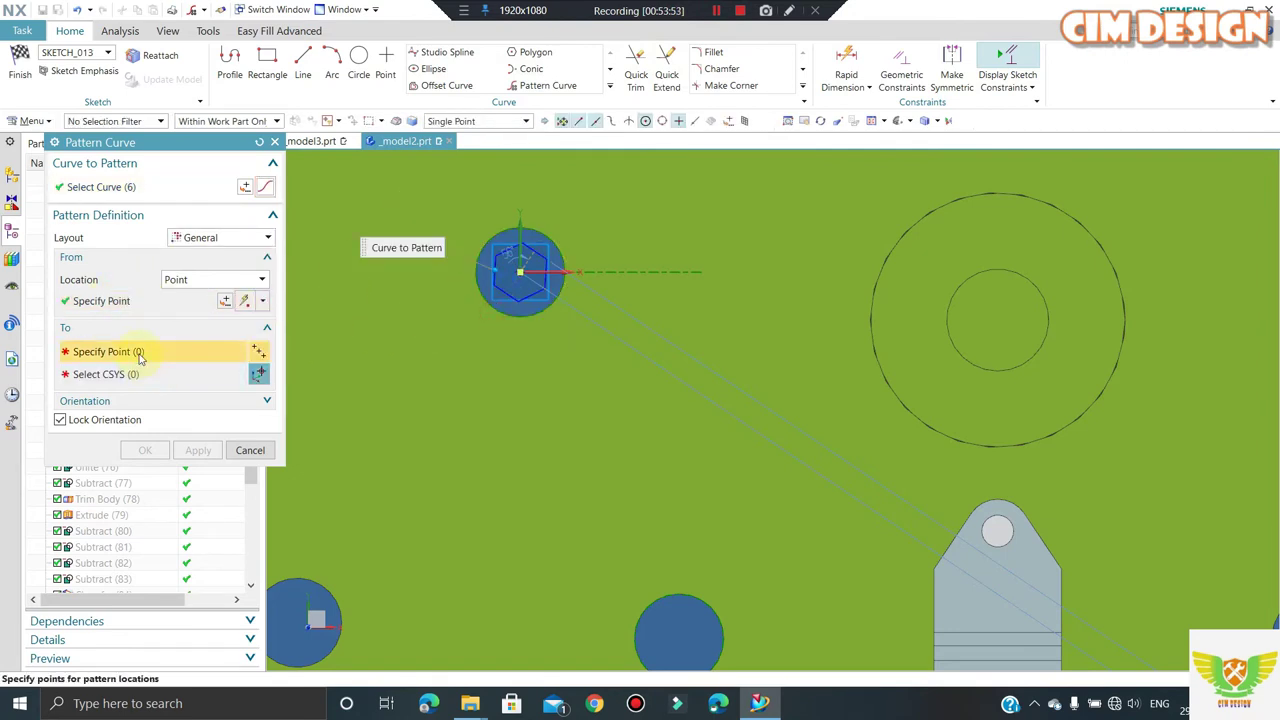
scroll(492, 216, down, 2)
- Place hexagon copies in the lower-left, next, right-hand, top-right and far-right holes
click(349, 495)
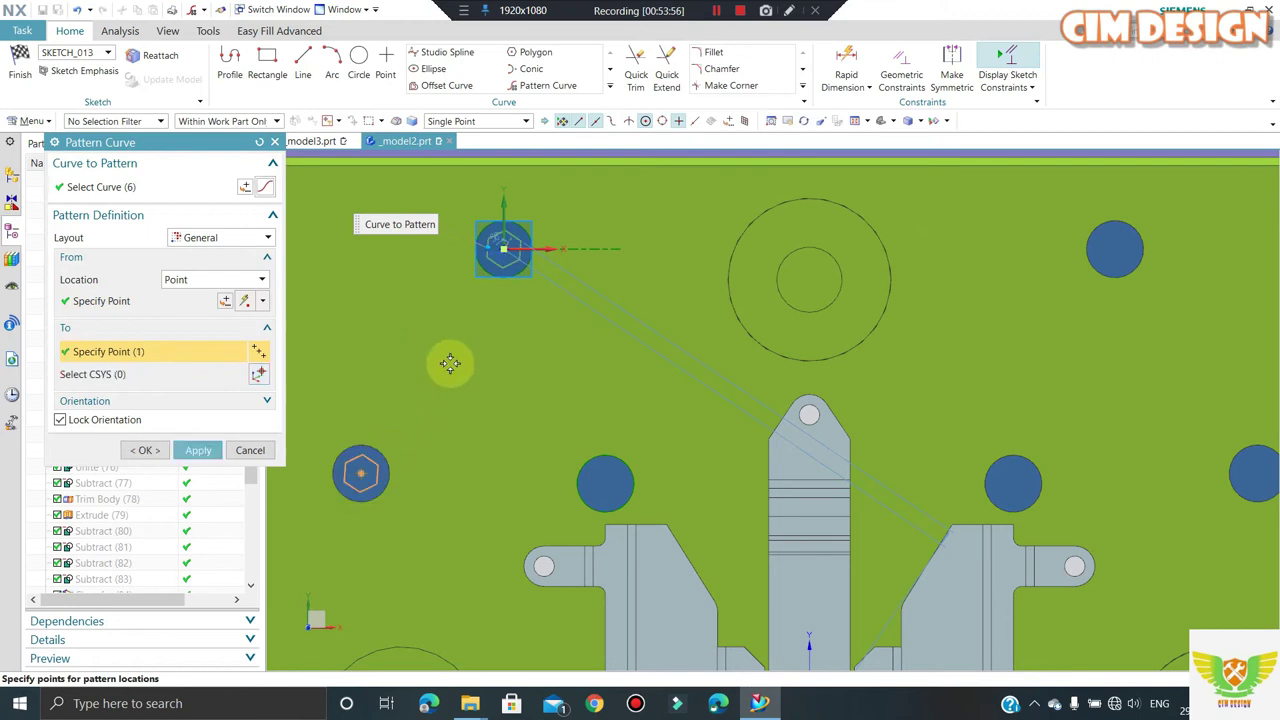
click(591, 502)
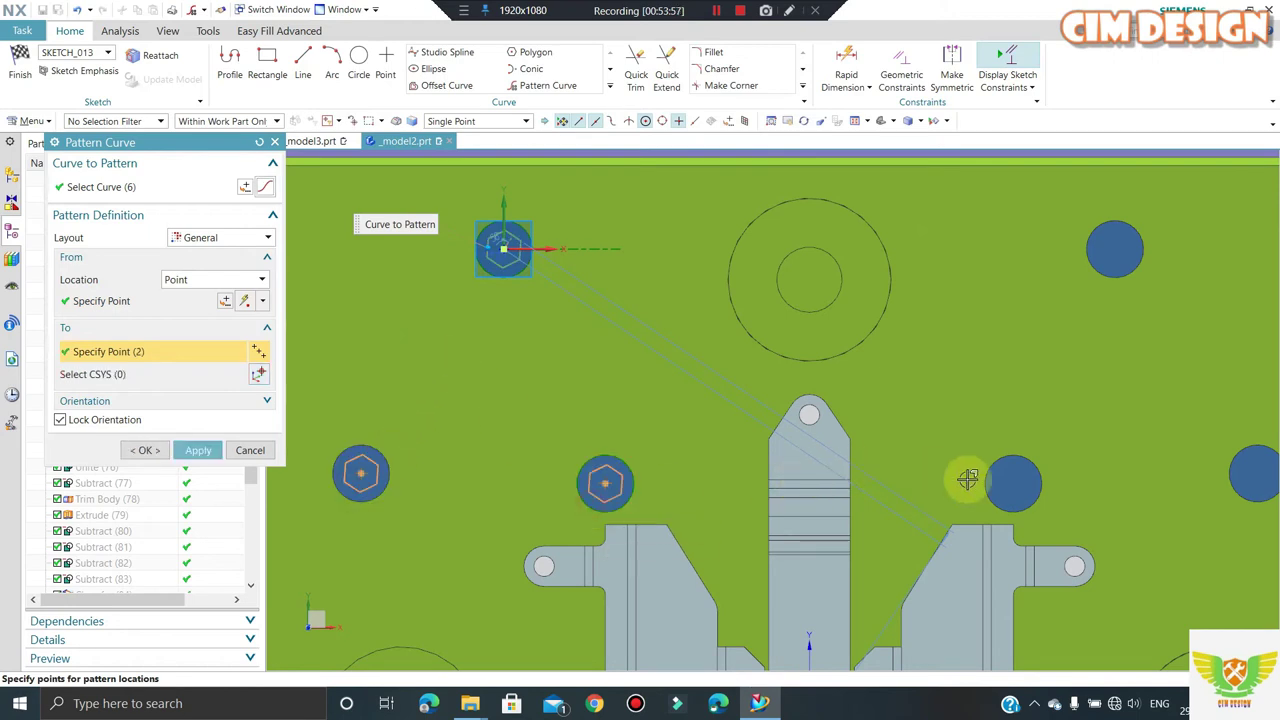
click(988, 490)
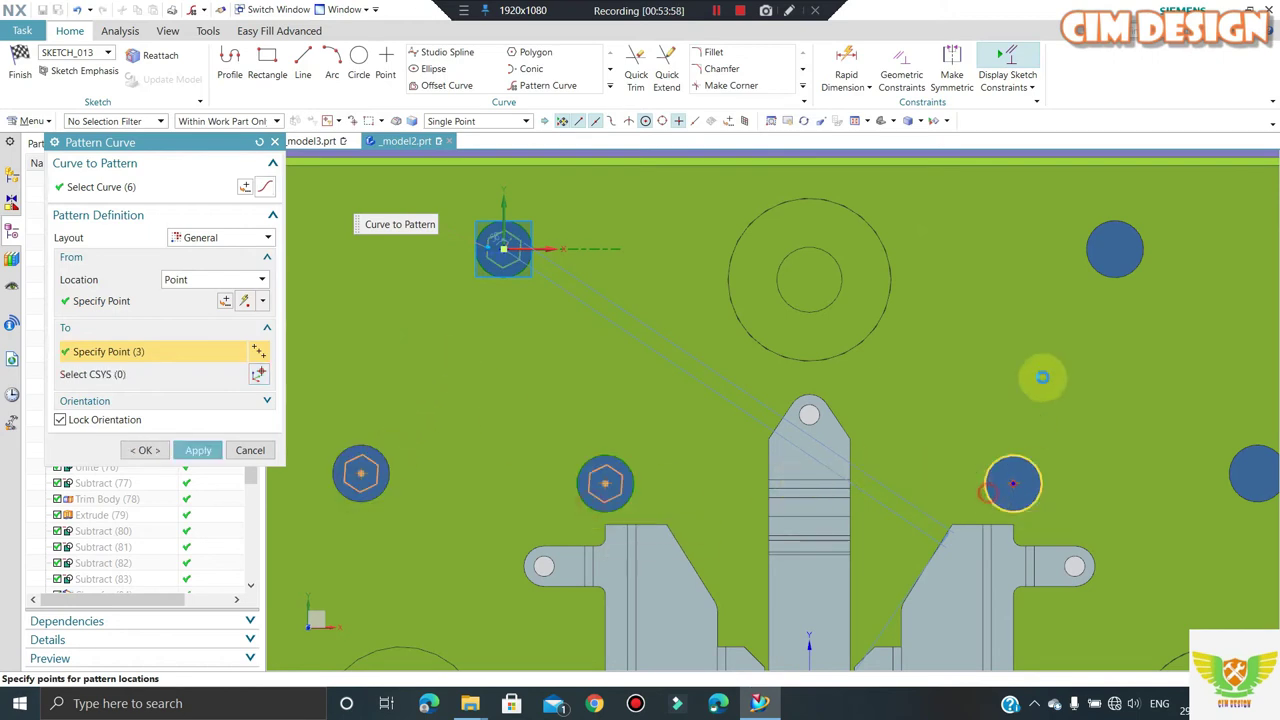
click(1103, 268)
scroll(955, 344, down, 2)
scroll(1000, 365, up, 1)
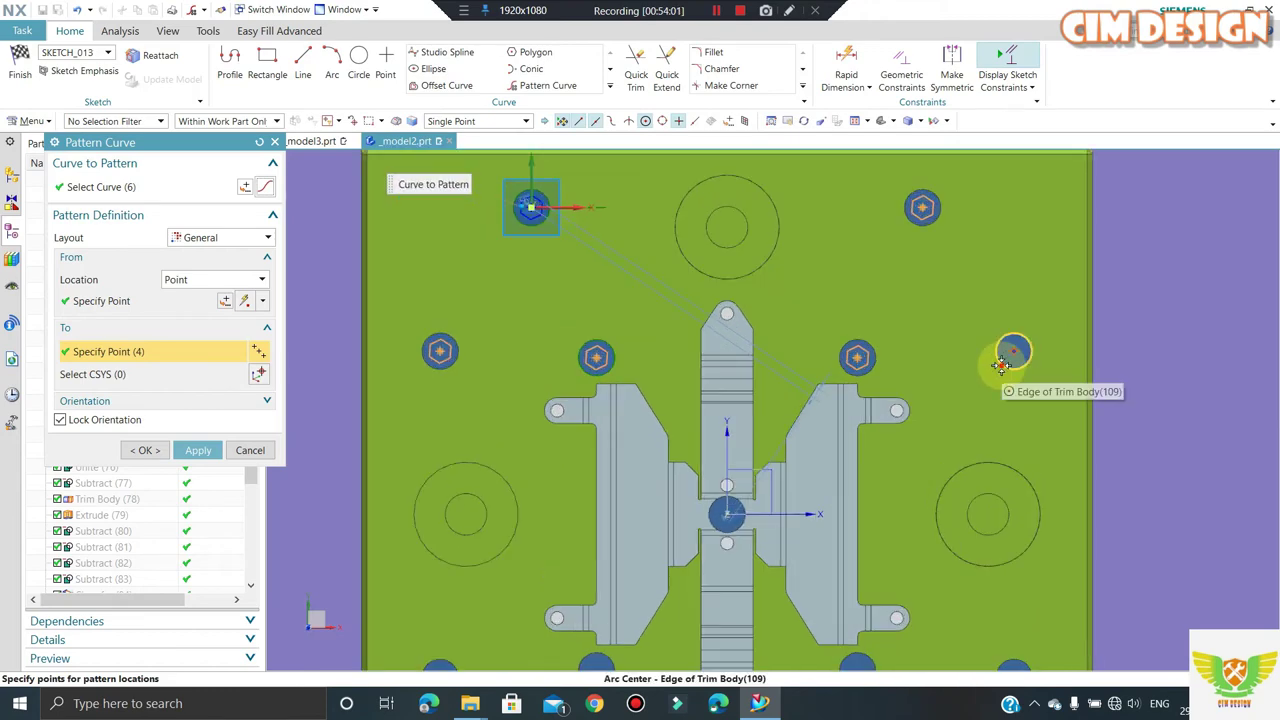
click(1002, 365)
scroll(943, 483, down, 1)
scroll(943, 471, up, 1)
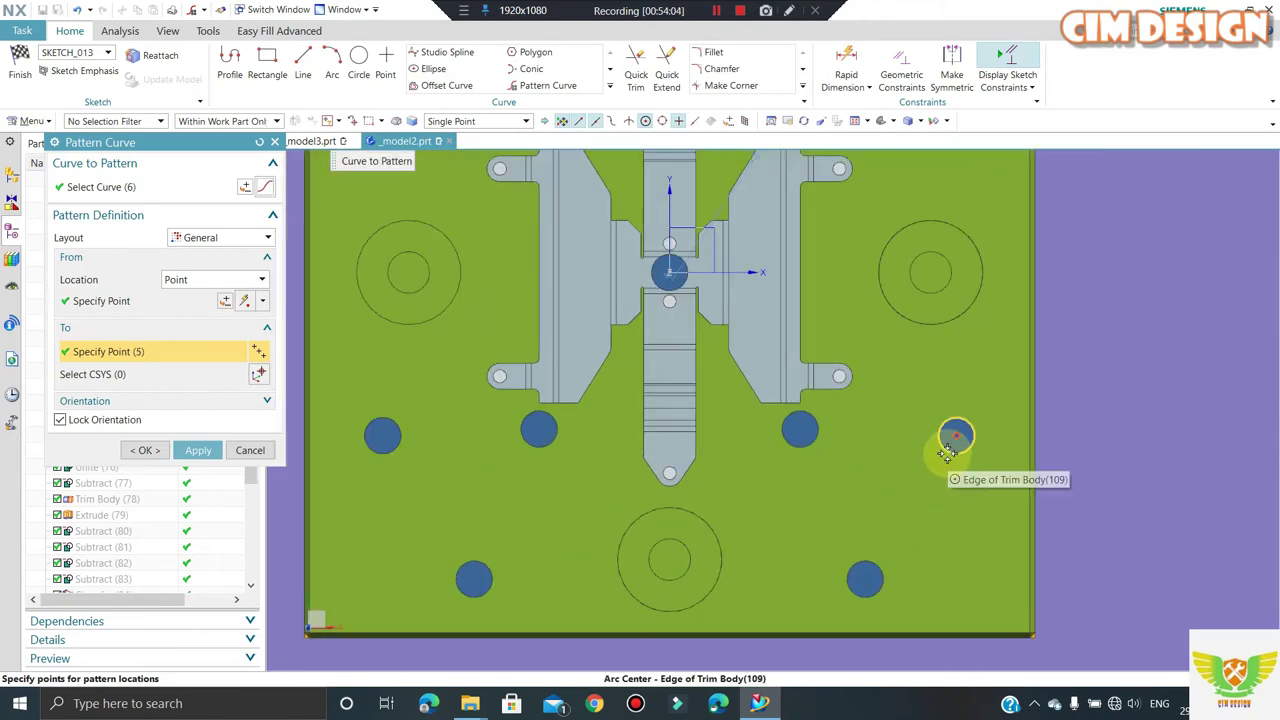
- Place the remaining hexagon copies, confirm the twelve-hole pattern and finish the sketch
click(947, 453)
click(653, 279)
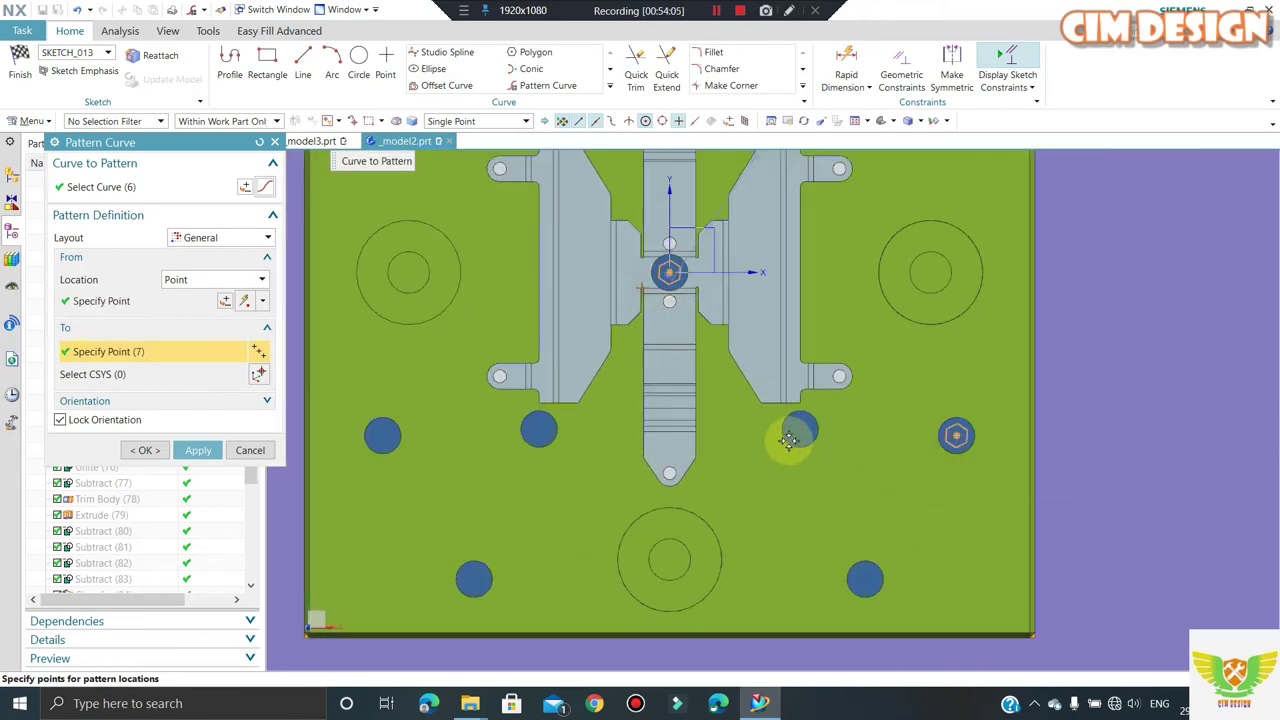
click(530, 445)
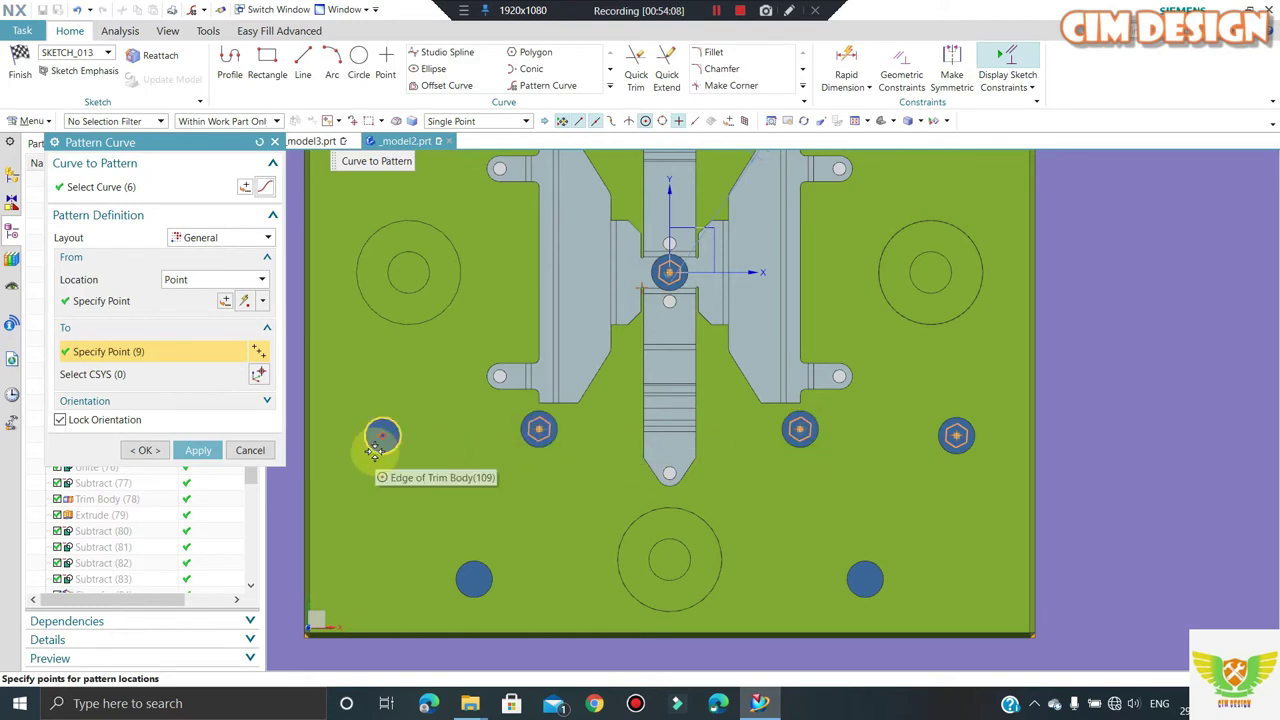
click(476, 594)
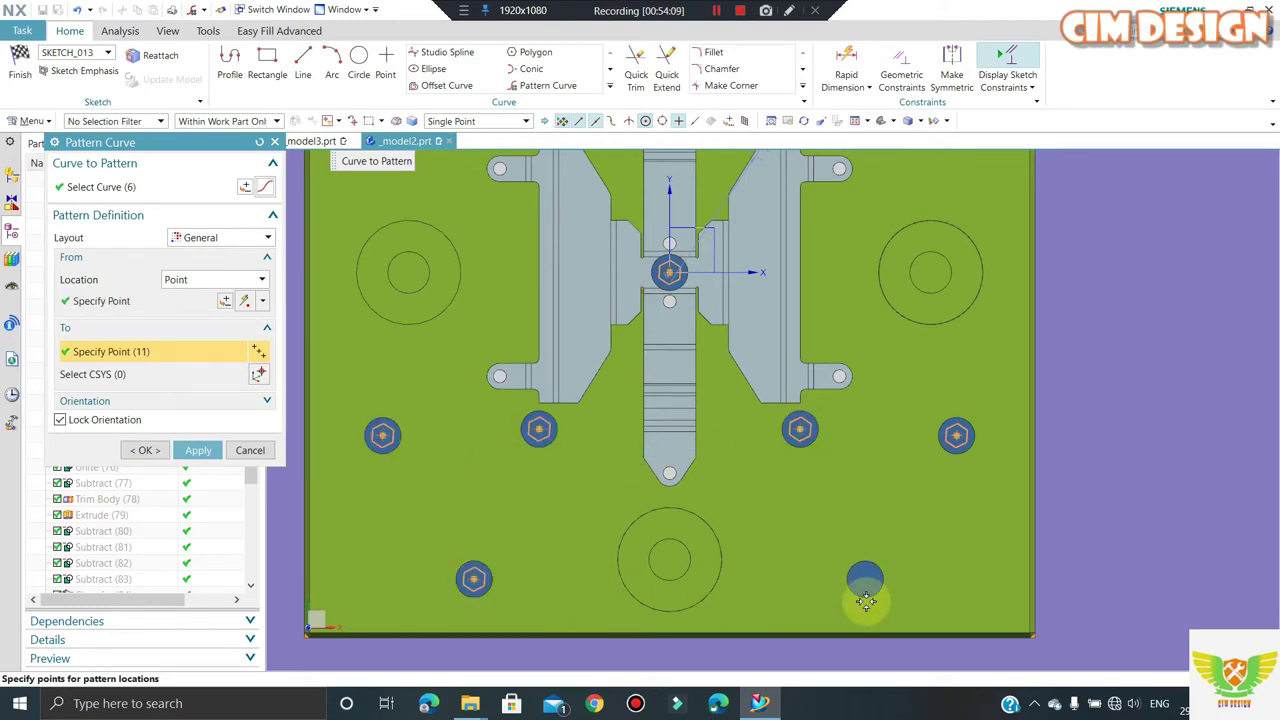
click(865, 597)
scroll(850, 570, down, 1)
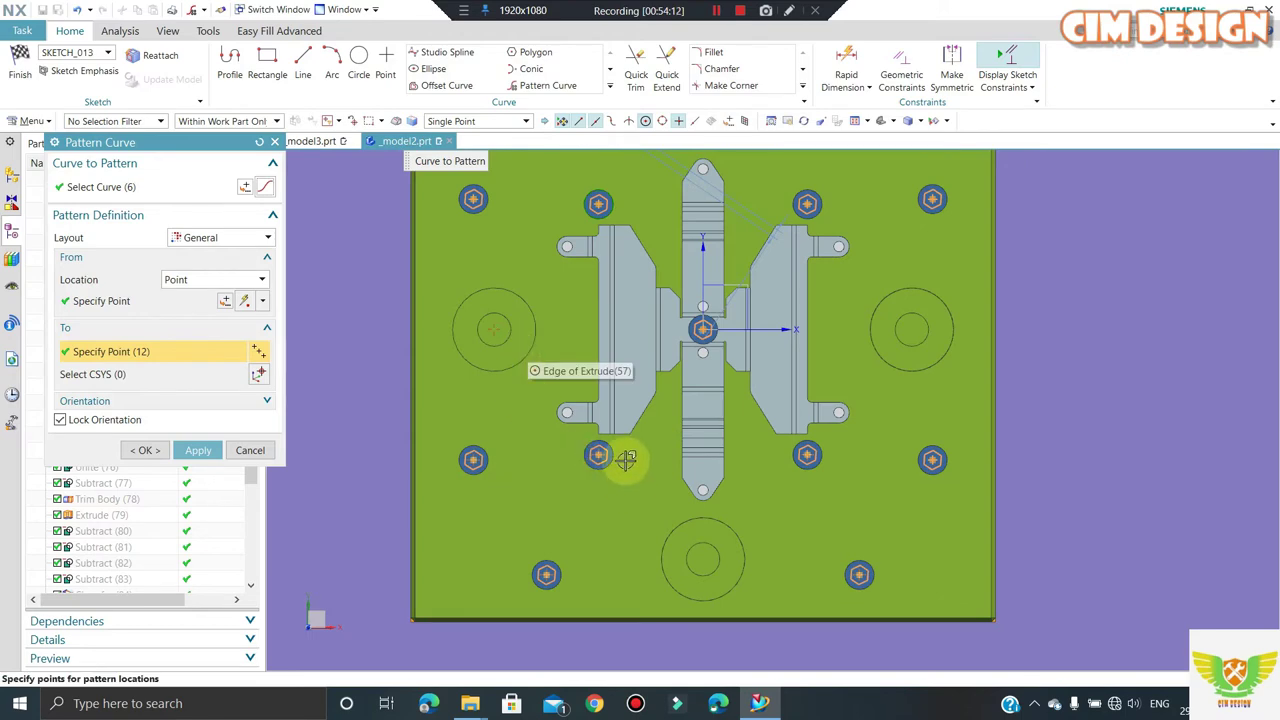
scroll(600, 430, down, 2)
scroll(573, 225, up, 2)
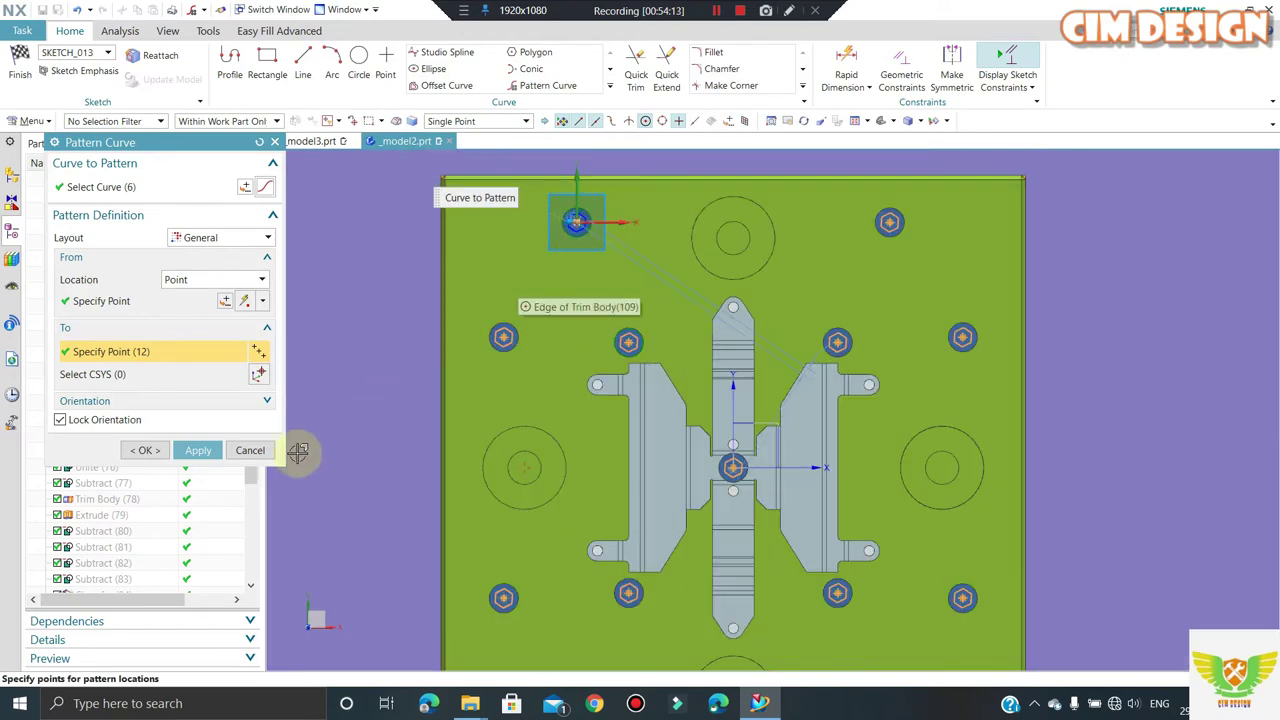
click(145, 450)
click(20, 66)
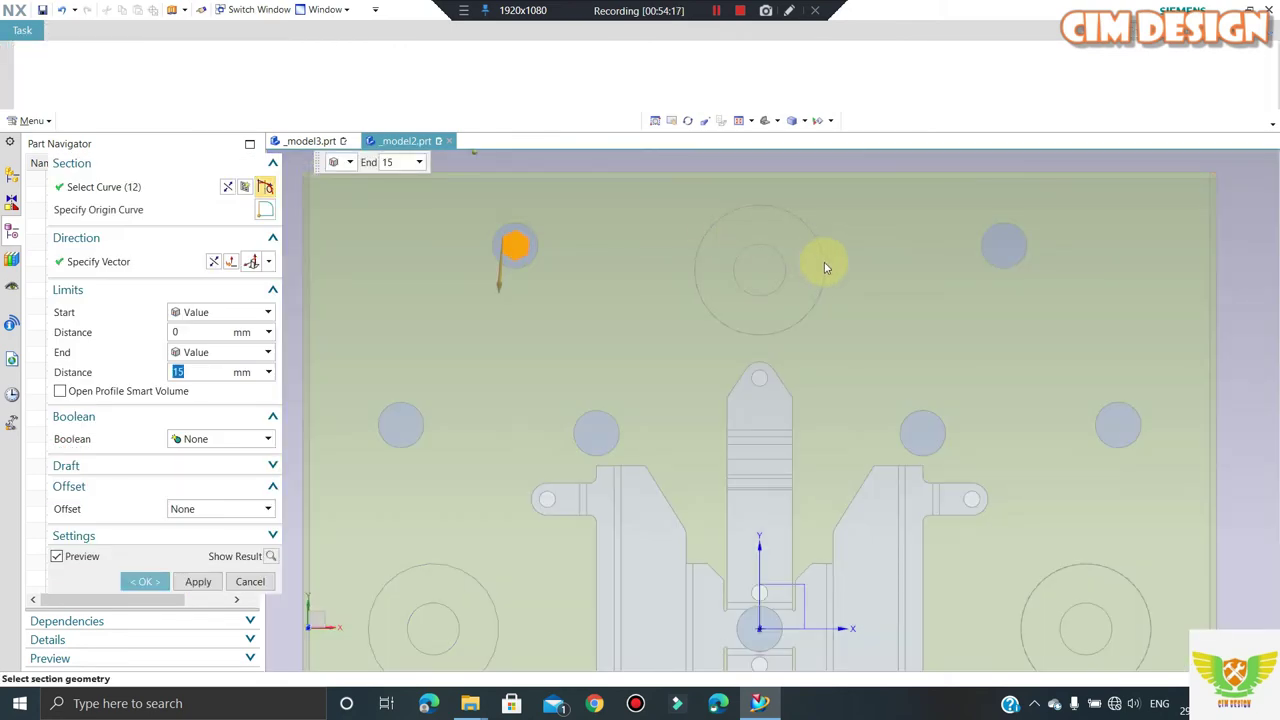
- Cancel the first extrusion keeping the sketch, then extrude the hexagon curves 5 mm
scroll(785, 298, down, 2)
middle_drag(766, 286, 683, 184)
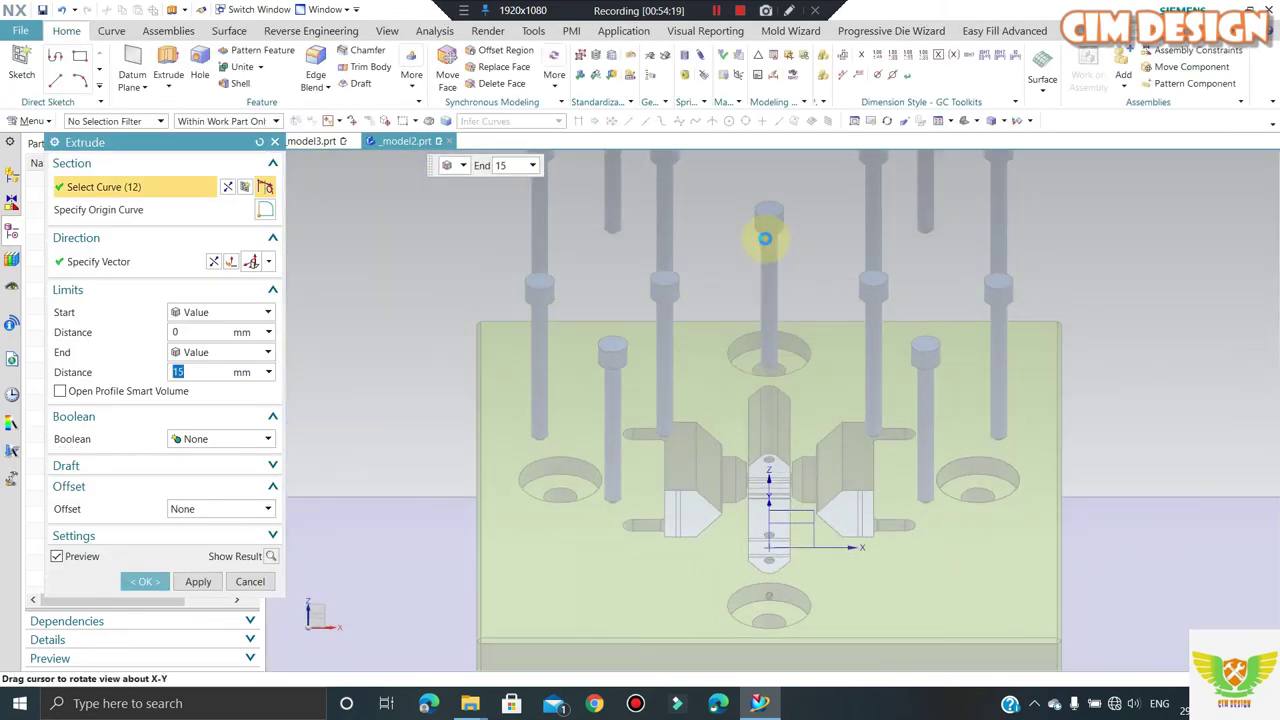
scroll(650, 230, down, 1)
scroll(560, 330, down, 1)
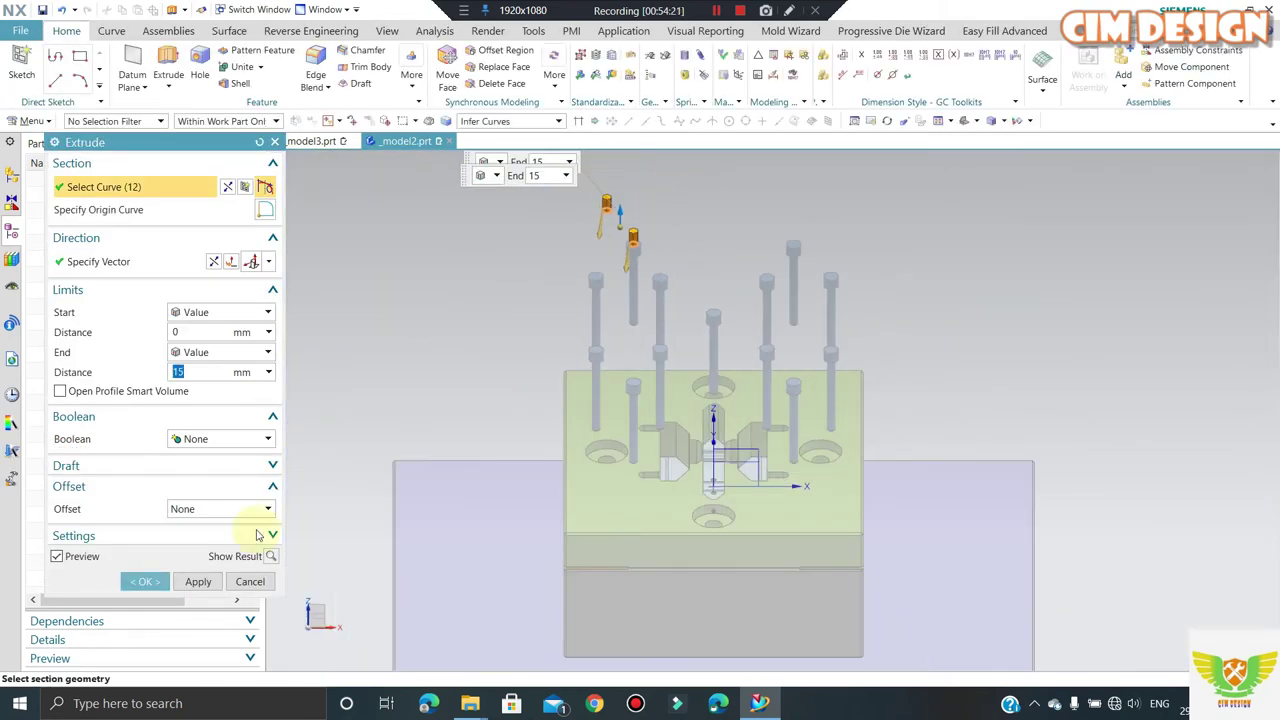
click(248, 582)
click(765, 371)
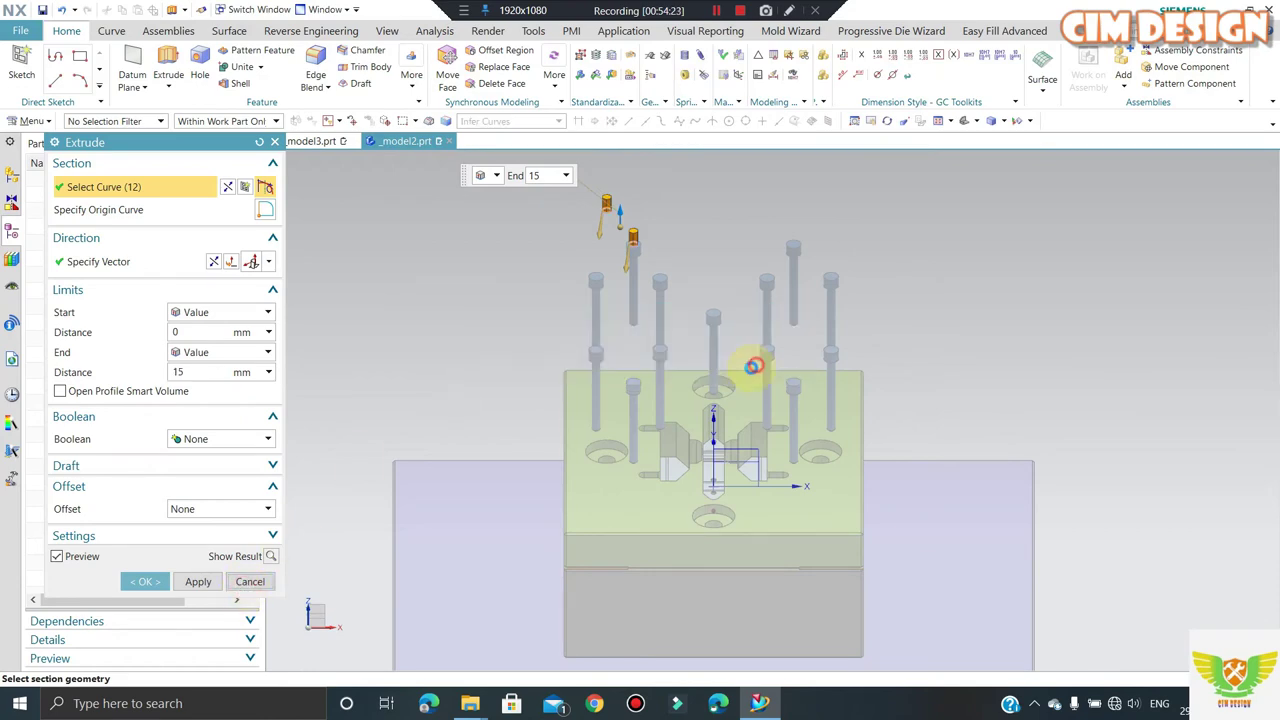
scroll(640, 230, up, 2)
scroll(595, 255, up, 2)
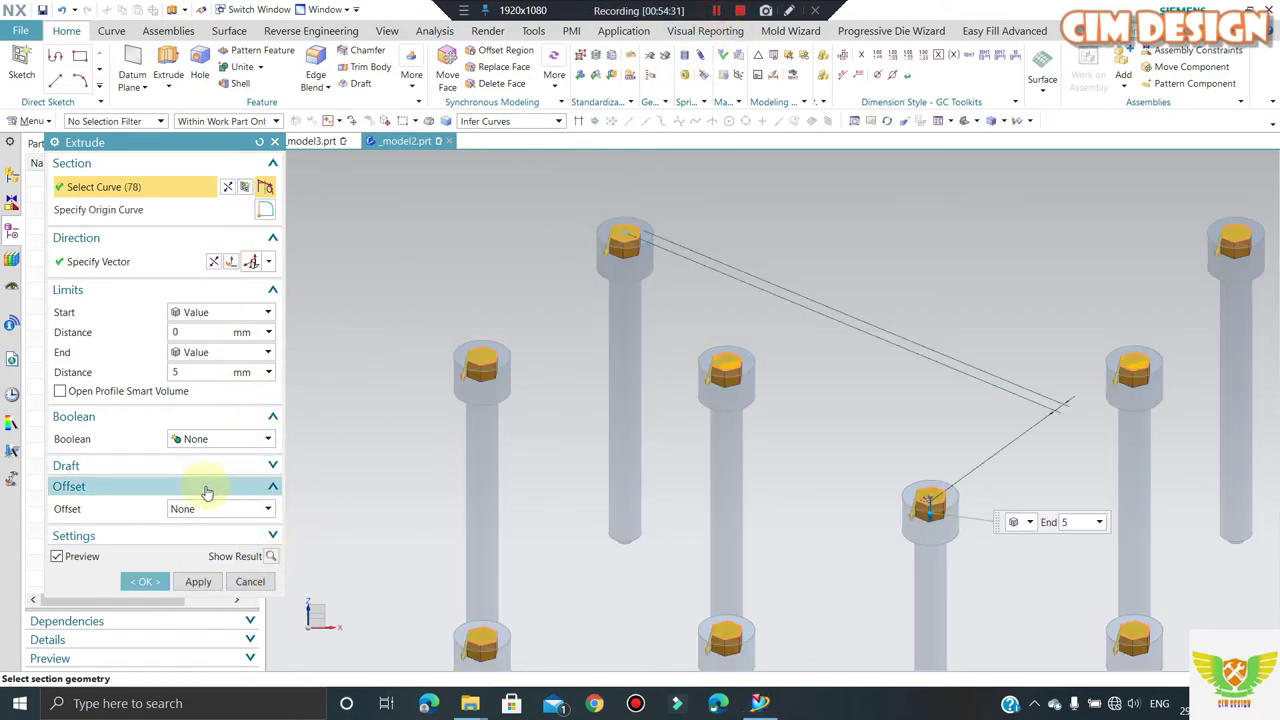
click(146, 582)
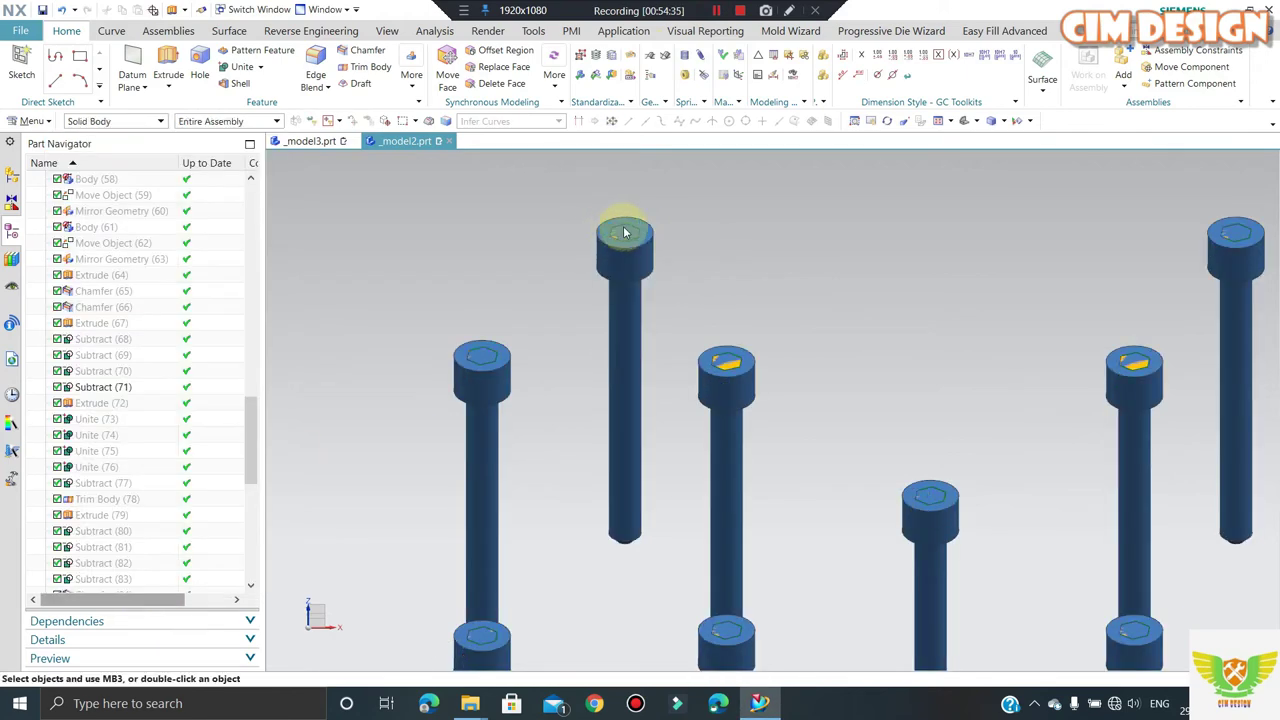
- Subtract the hex insert from the tall screw with Keep Tool turned off
scroll(691, 143, down, 3)
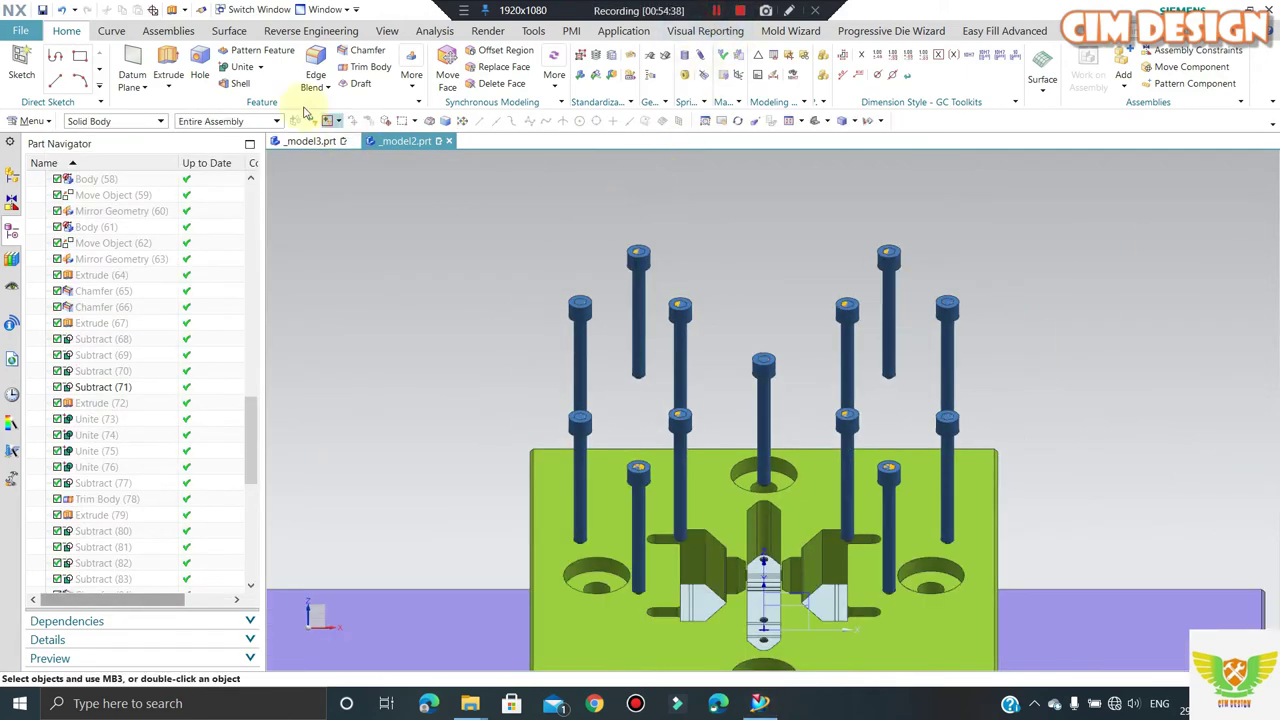
click(253, 106)
scroll(651, 286, up, 2)
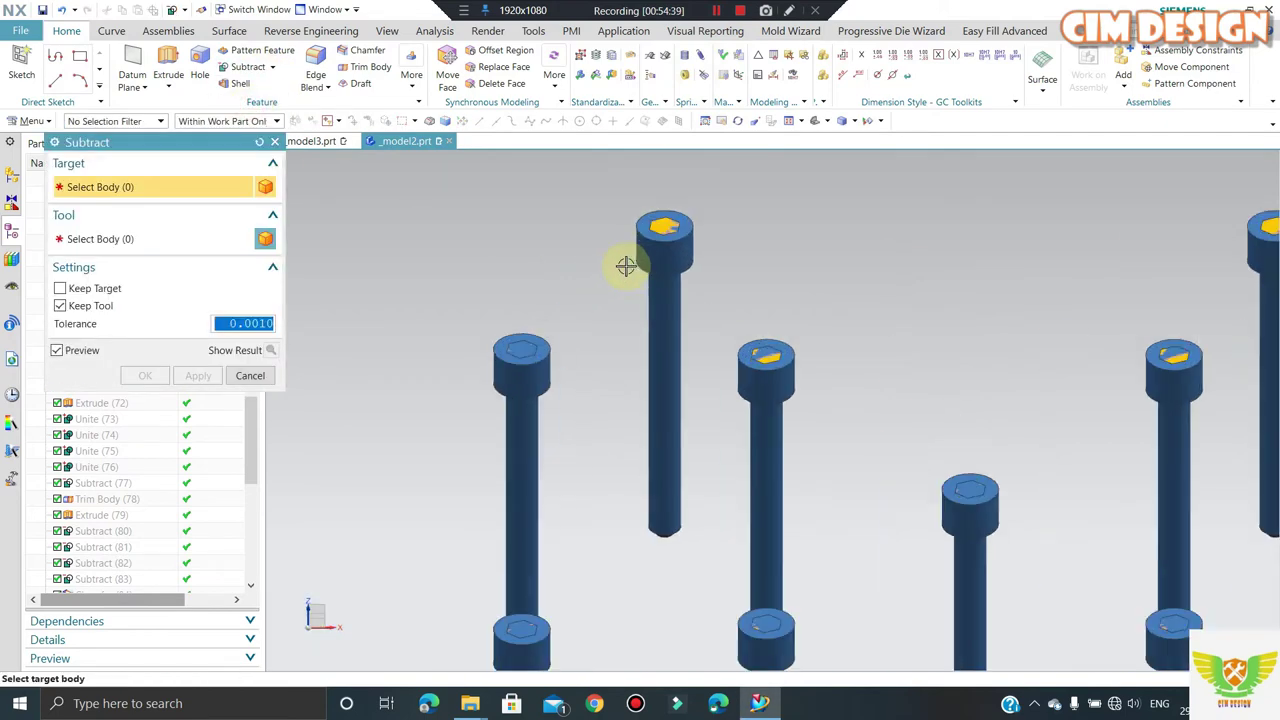
scroll(623, 266, up, 2)
click(687, 190)
click(687, 190)
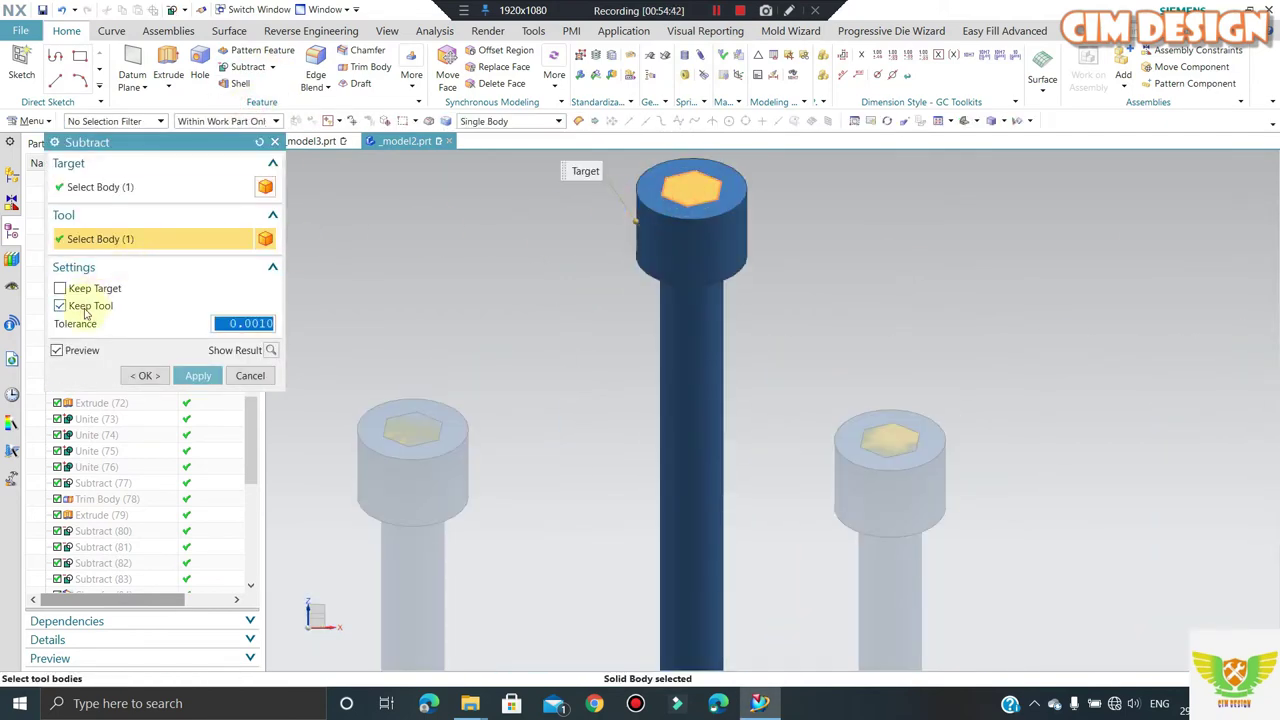
click(200, 375)
click(429, 449)
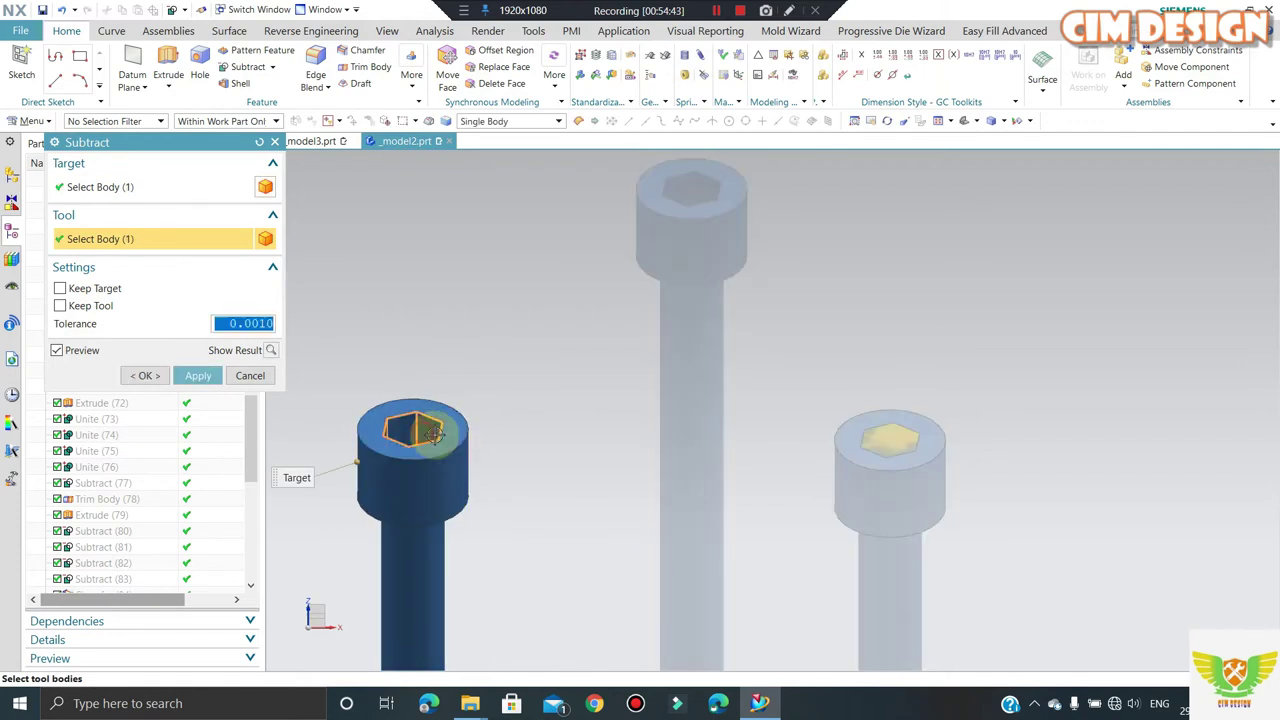
- Cut hex sockets into the right screw, the tall screw and the next screw
click(890, 440)
scroll(657, 366, down, 3)
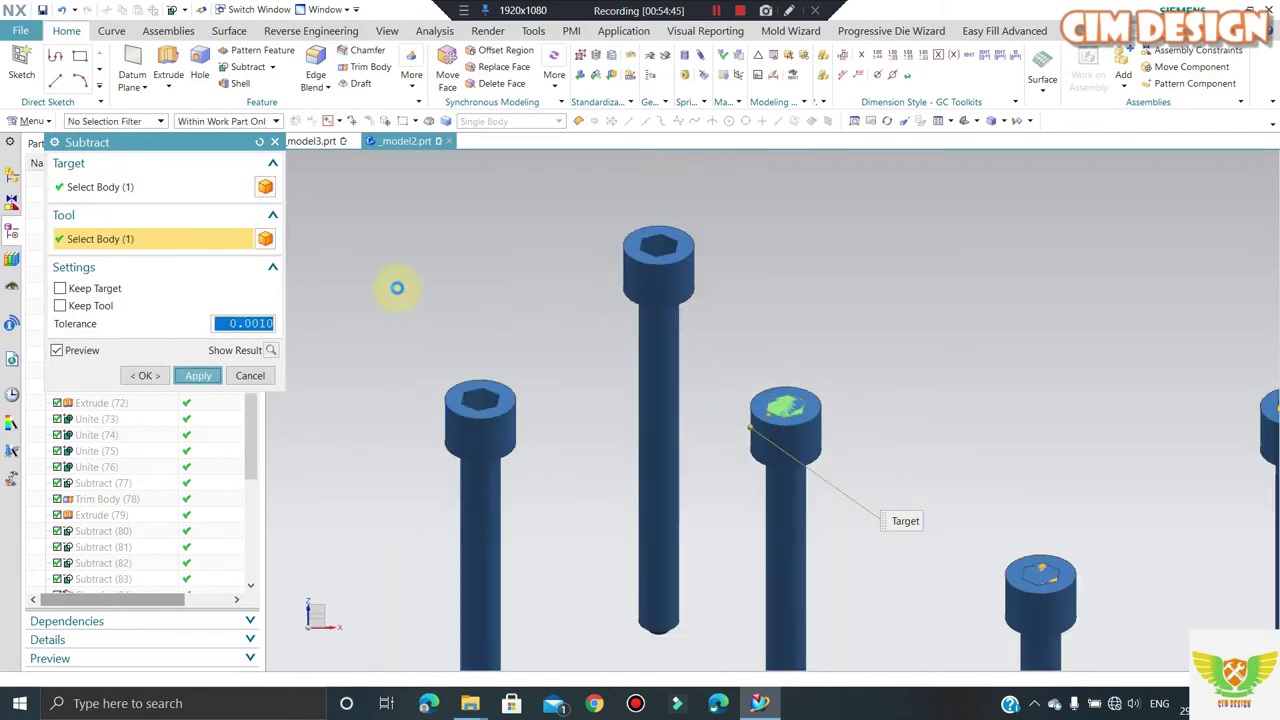
scroll(1155, 470, up, 3)
click(1120, 322)
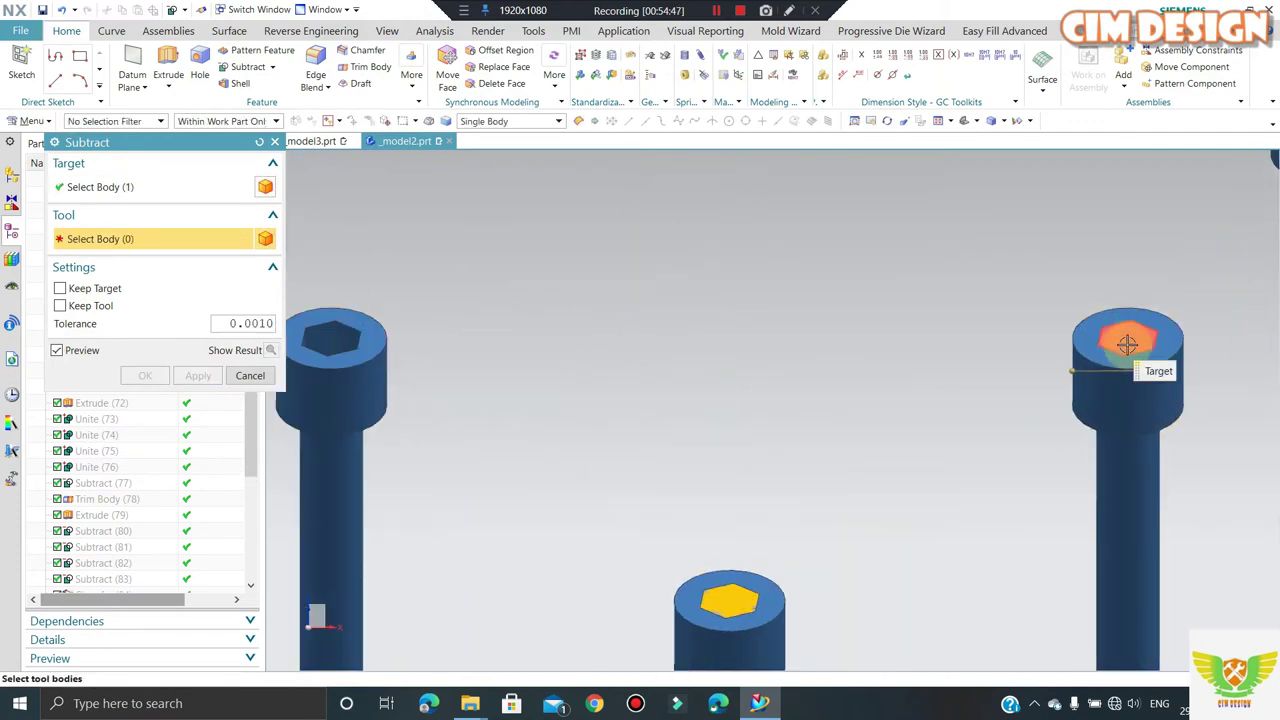
click(1127, 344)
scroll(810, 370, down, 3)
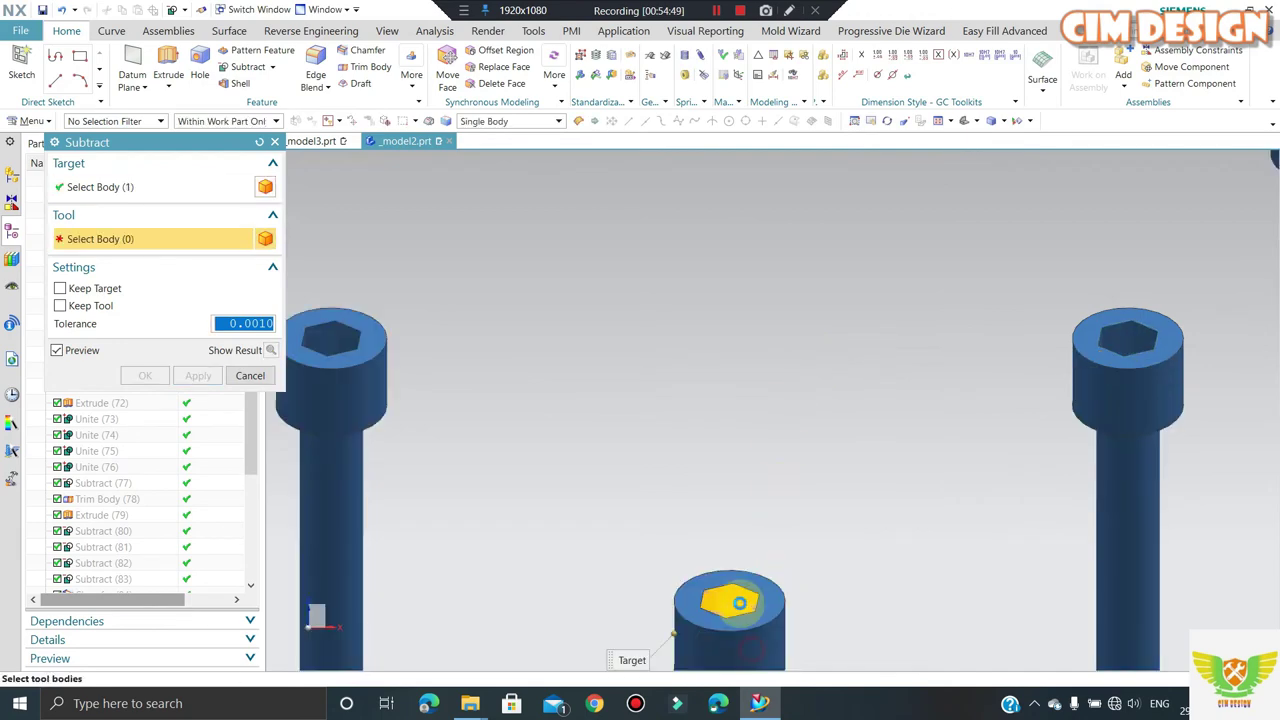
middle_click(652, 366)
scroll(900, 243, up, 2)
click(871, 190)
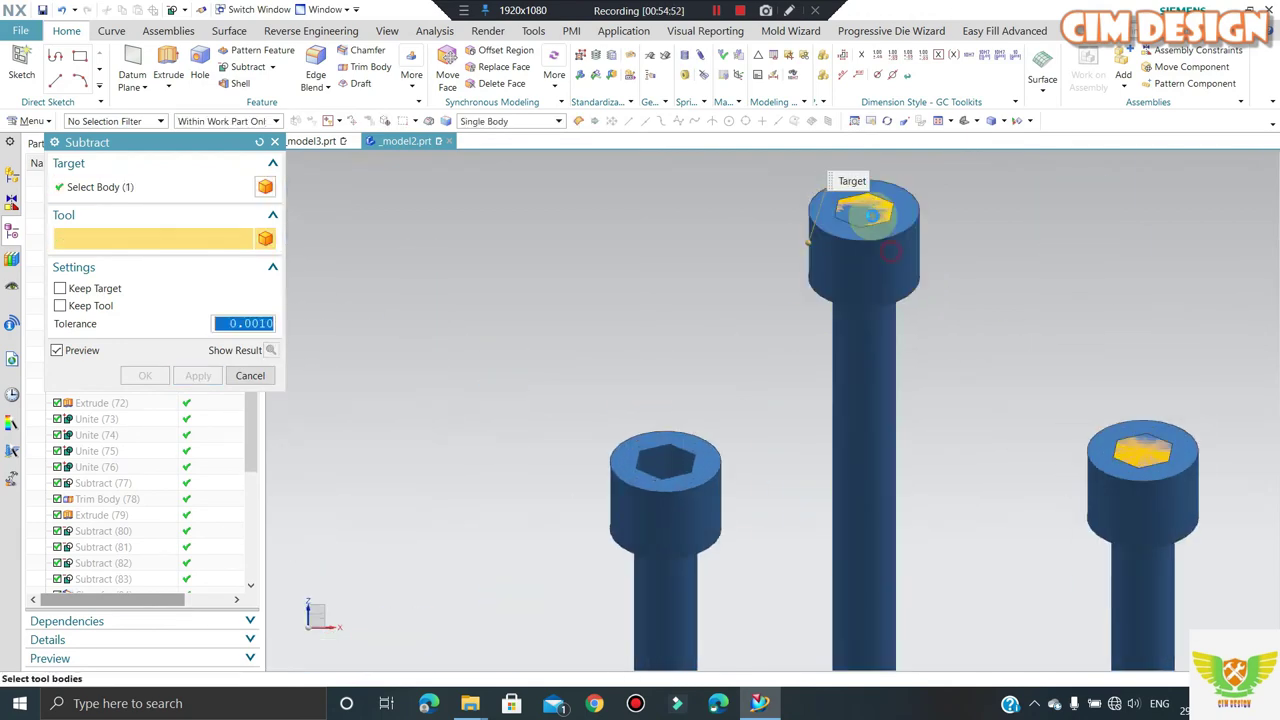
click(871, 300)
middle_click(871, 300)
click(1140, 475)
click(857, 263)
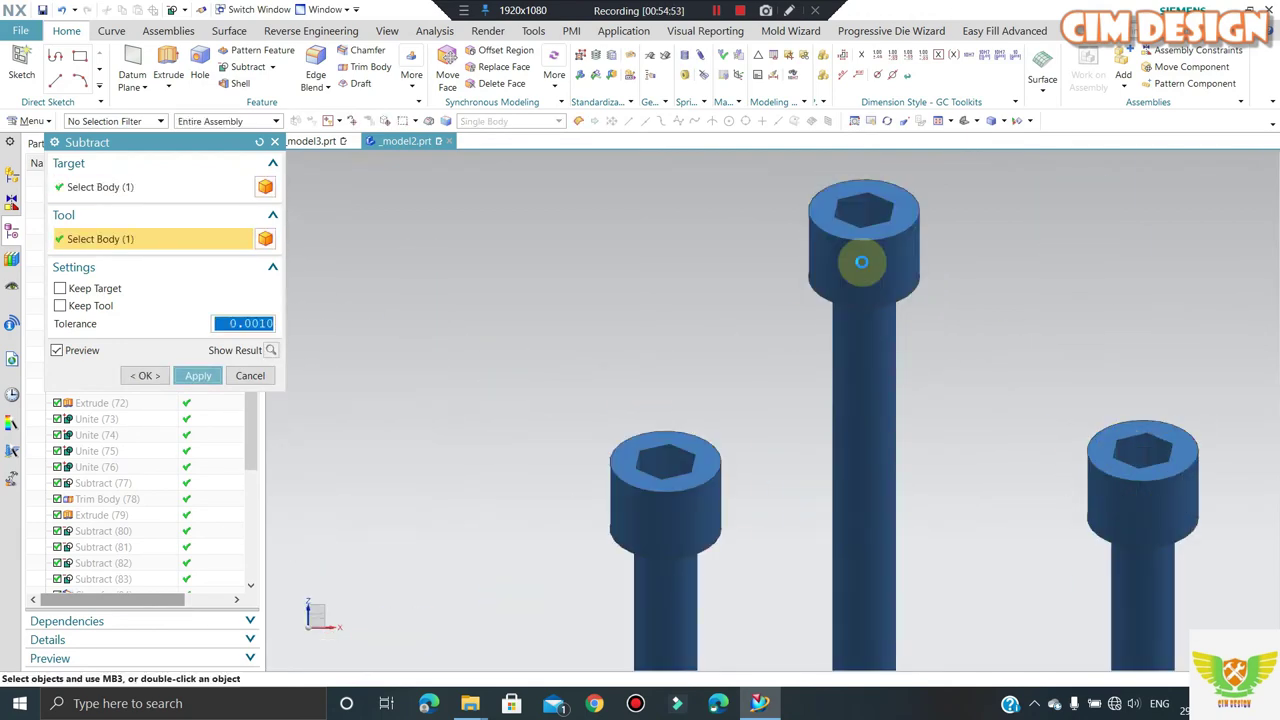
middle_click(852, 266)
- Cut hex sockets into the right, lower and left screws by subtracting their inserts
scroll(846, 271, down, 3)
scroll(901, 435, up, 2)
scroll(901, 435, up, 1)
click(901, 420)
scroll(905, 400, up, 2)
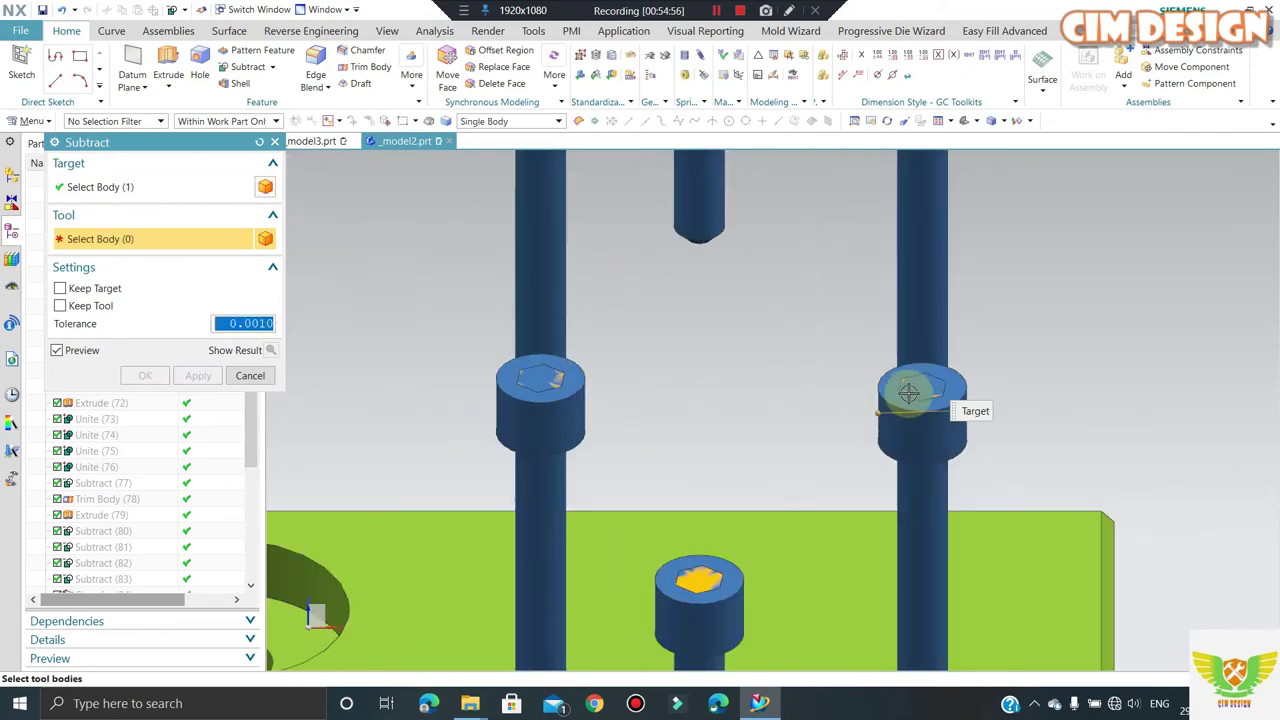
click(915, 400)
middle_click(915, 400)
click(710, 625)
click(694, 580)
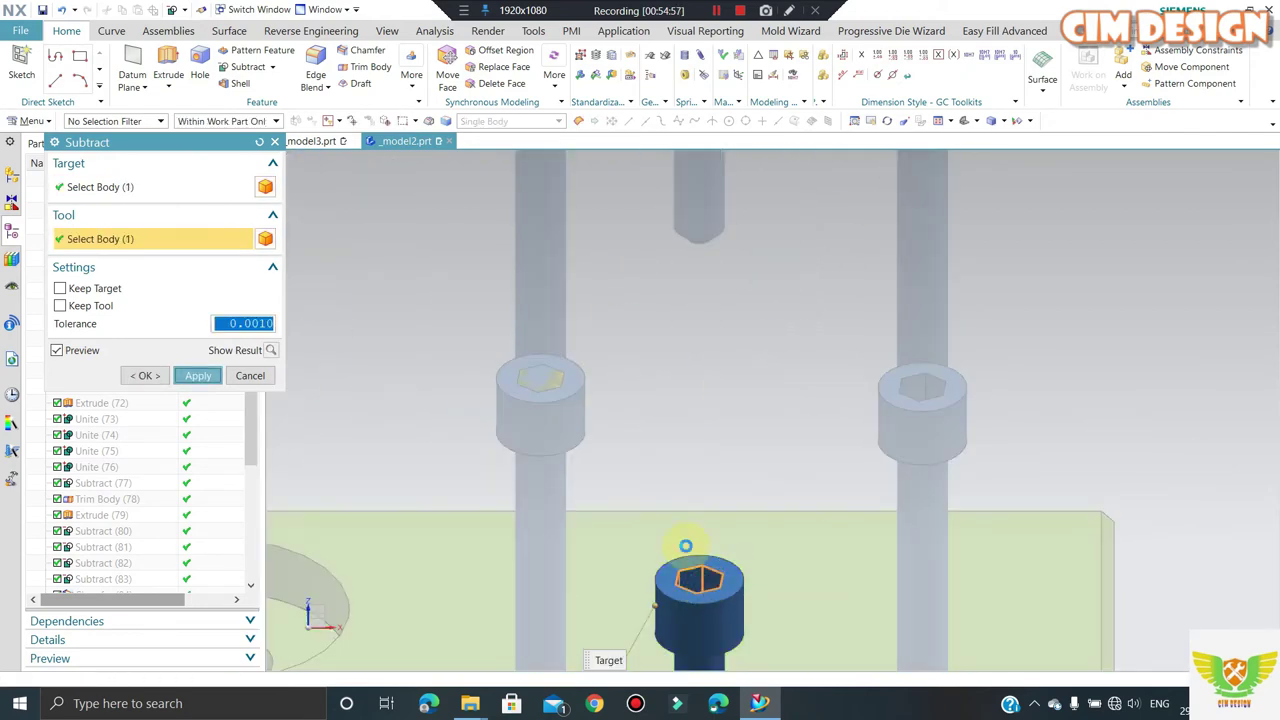
middle_click(686, 543)
click(537, 388)
click(537, 388)
middle_click(1094, 309)
- Cut hex sockets into the last three screws, including the middle one, and close Subtract
scroll(1100, 312, down, 2)
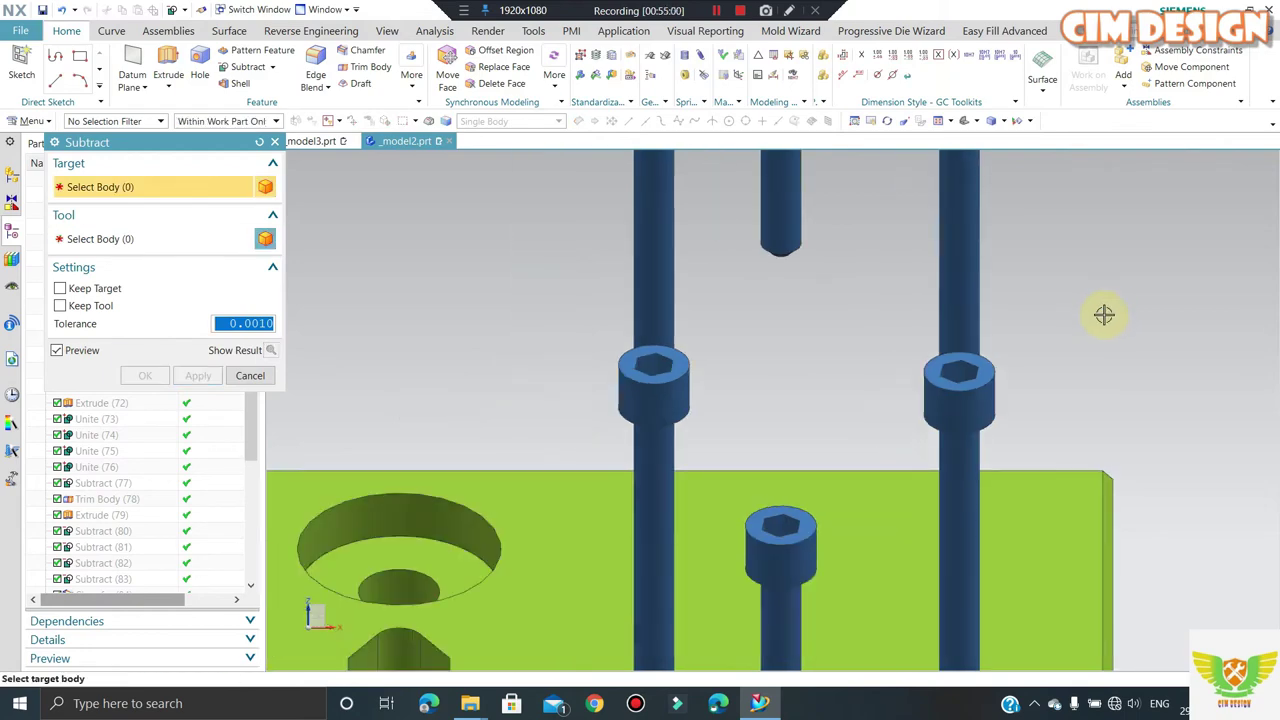
scroll(651, 437, down, 2)
scroll(540, 443, up, 3)
click(532, 443)
click(526, 415)
middle_click(528, 420)
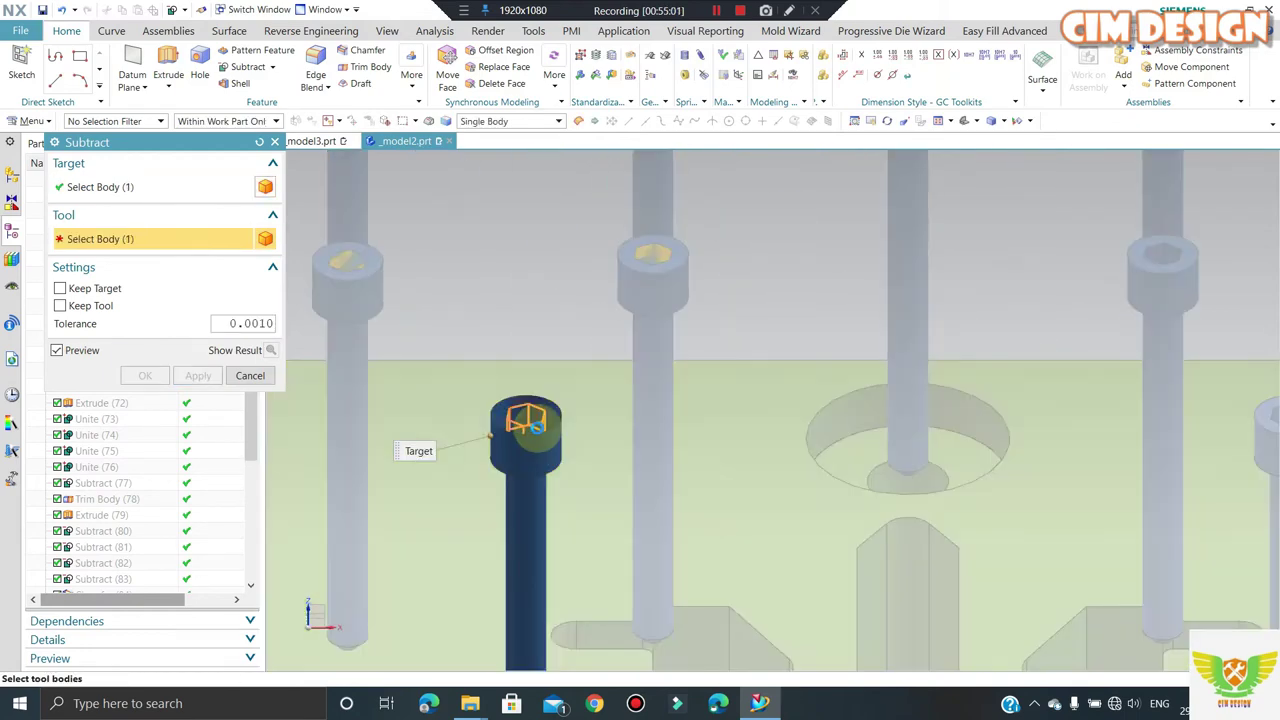
click(652, 281)
click(648, 262)
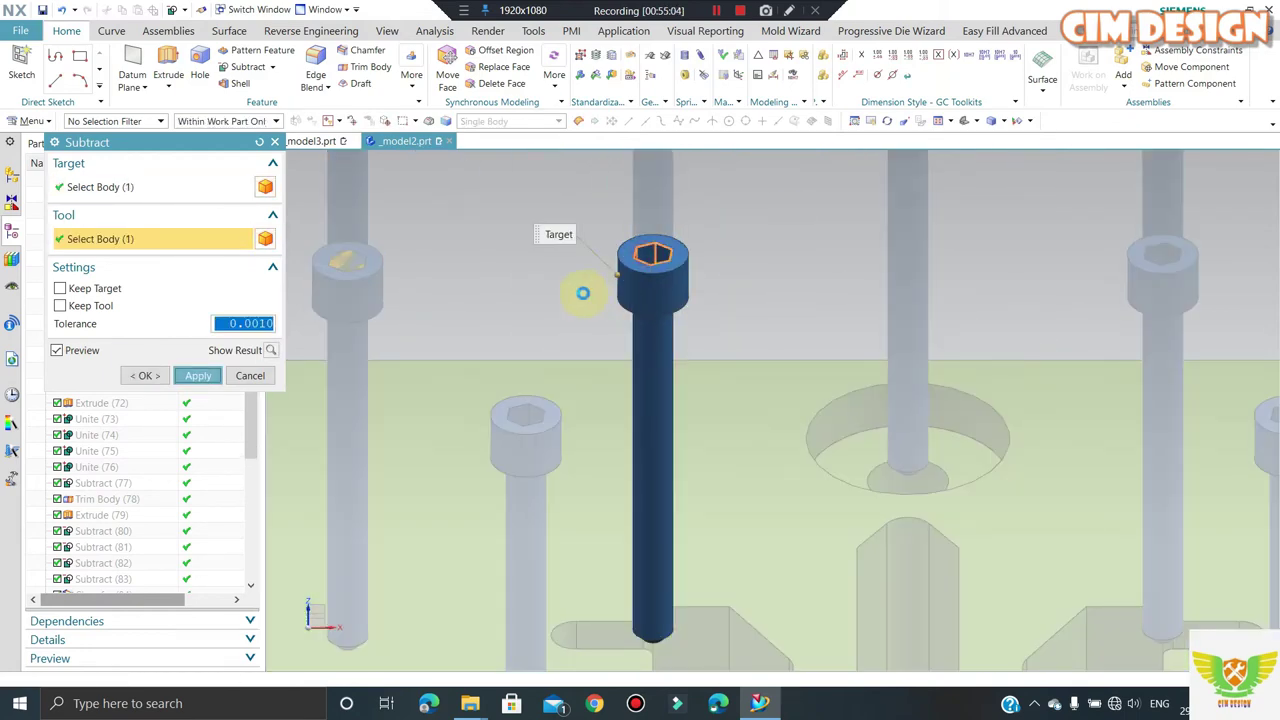
middle_click(580, 289)
click(346, 265)
click(346, 265)
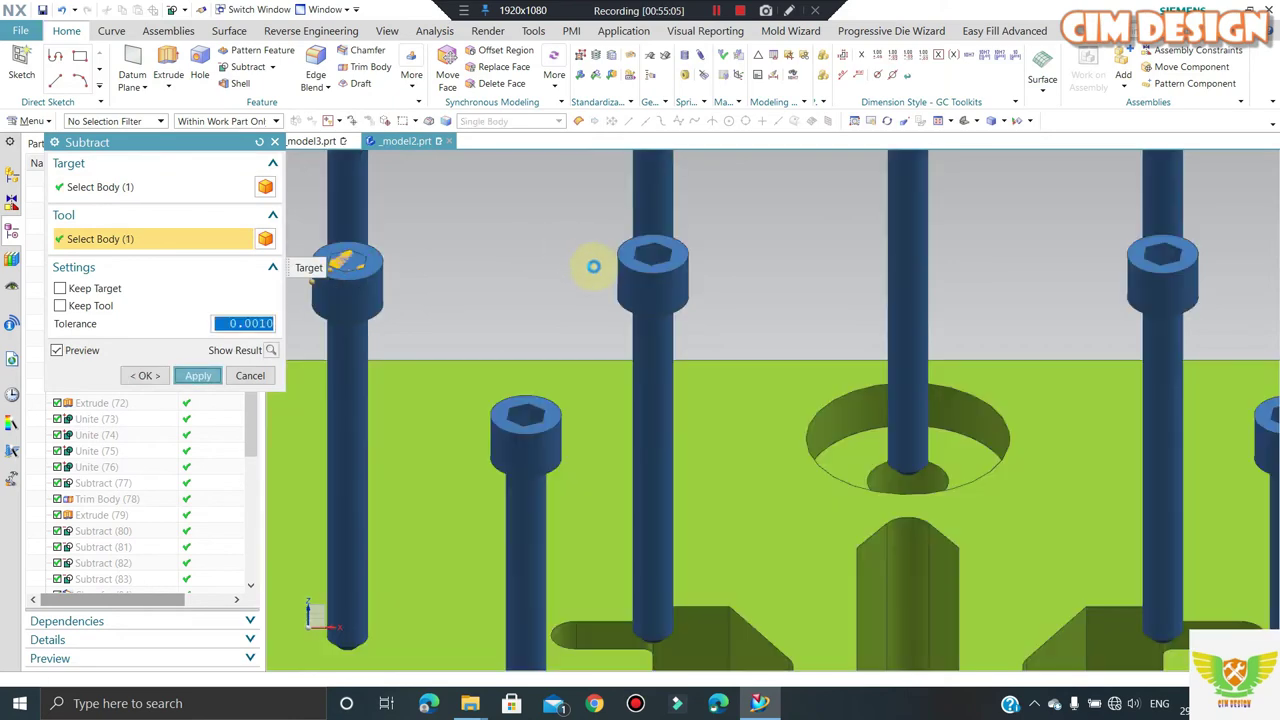
middle_click(591, 266)
scroll(578, 288, down, 2)
scroll(641, 384, down, 2)
middle_drag(770, 412, 541, 342)
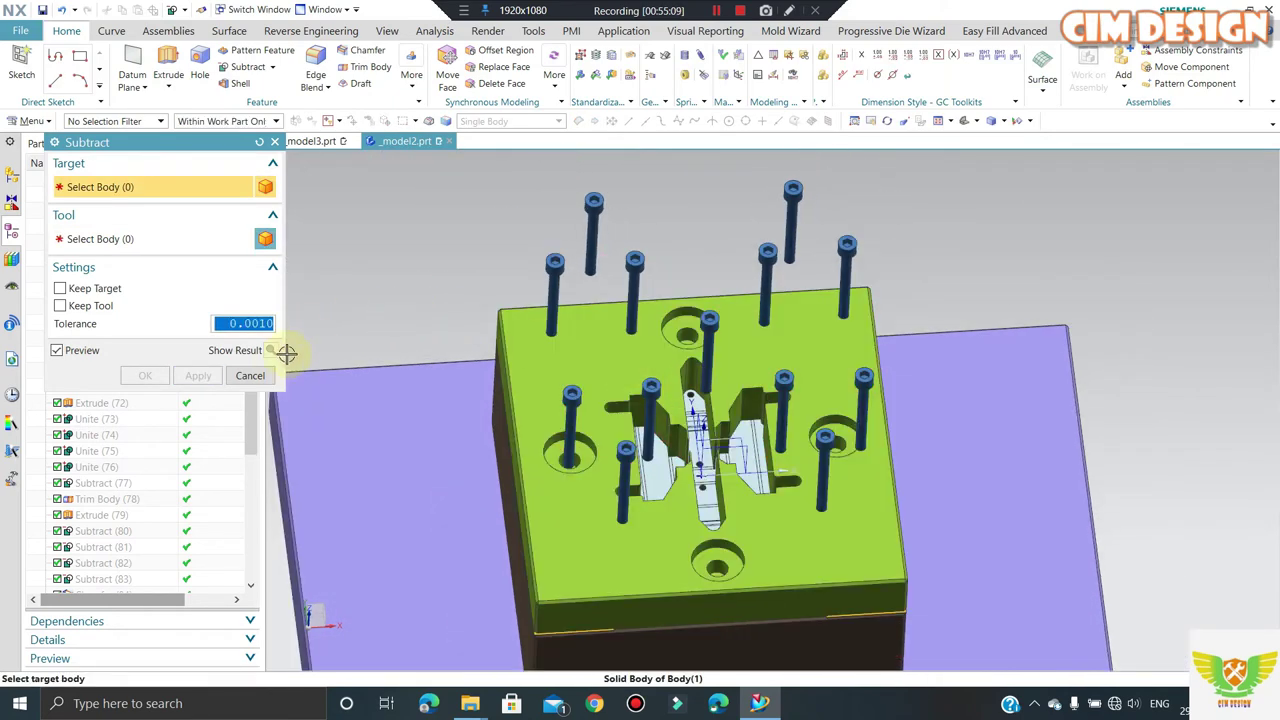
click(245, 377)
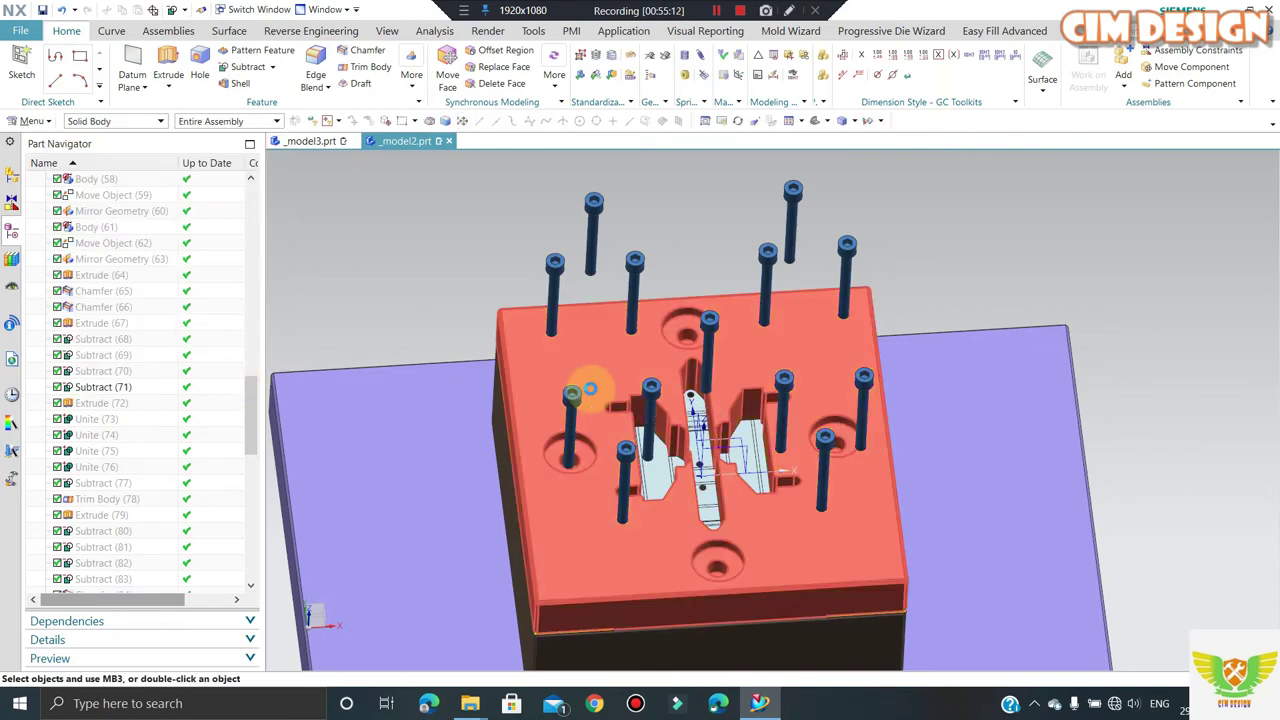
- Show the hidden top plate again, save _model2.prt, and view the assembly in trimetric
key(ctrl+b)
scroll(777, 417, down, 3)
drag(900, 303, 539, 519)
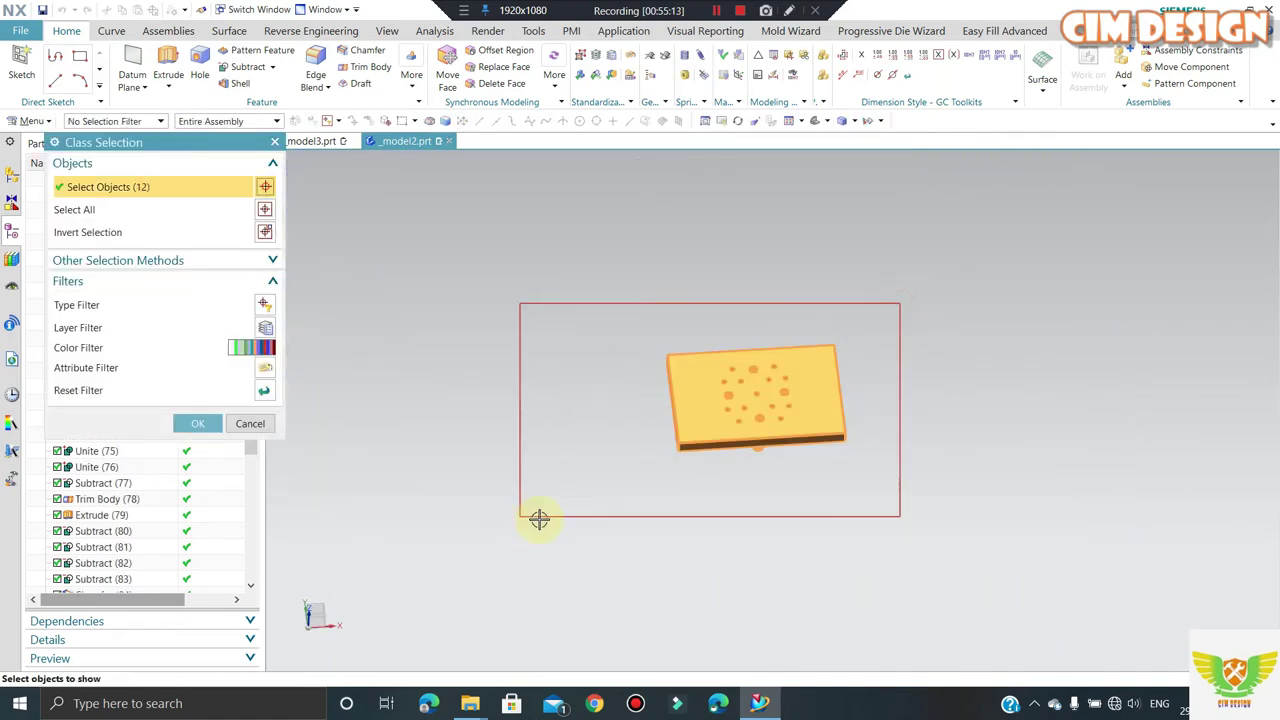
middle_click(878, 425)
key(ctrl+s)
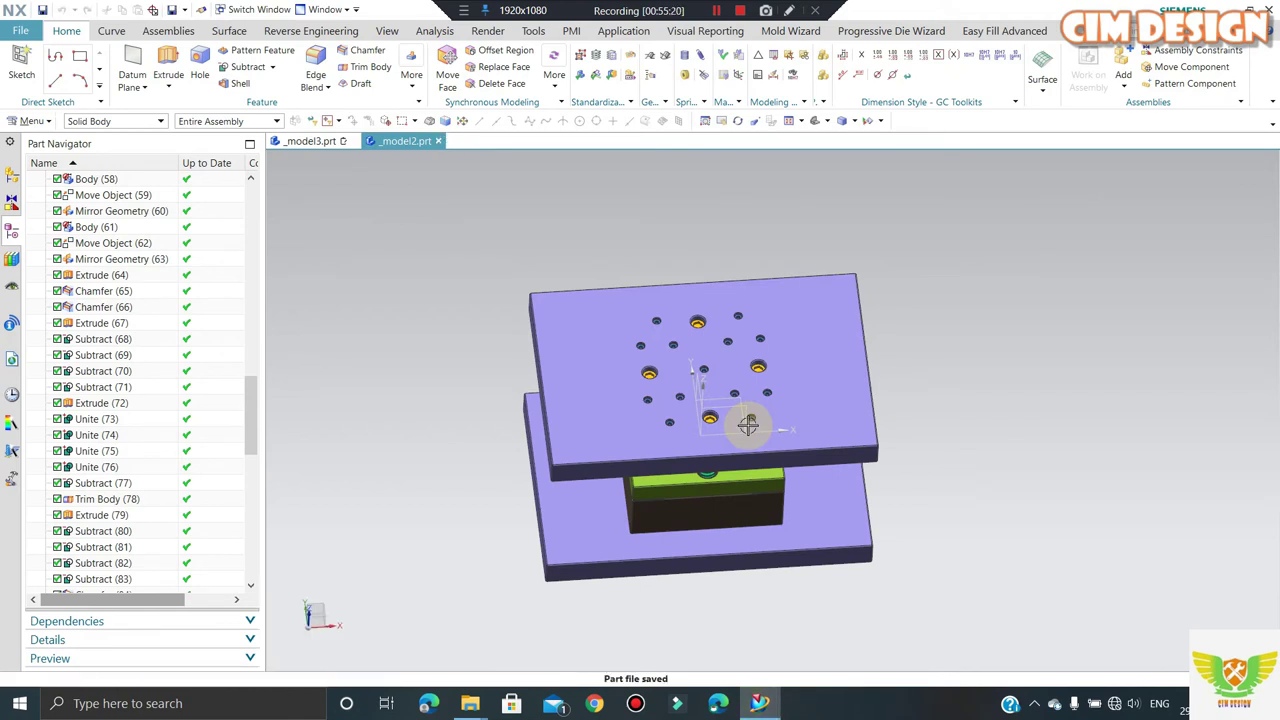
key(Home)
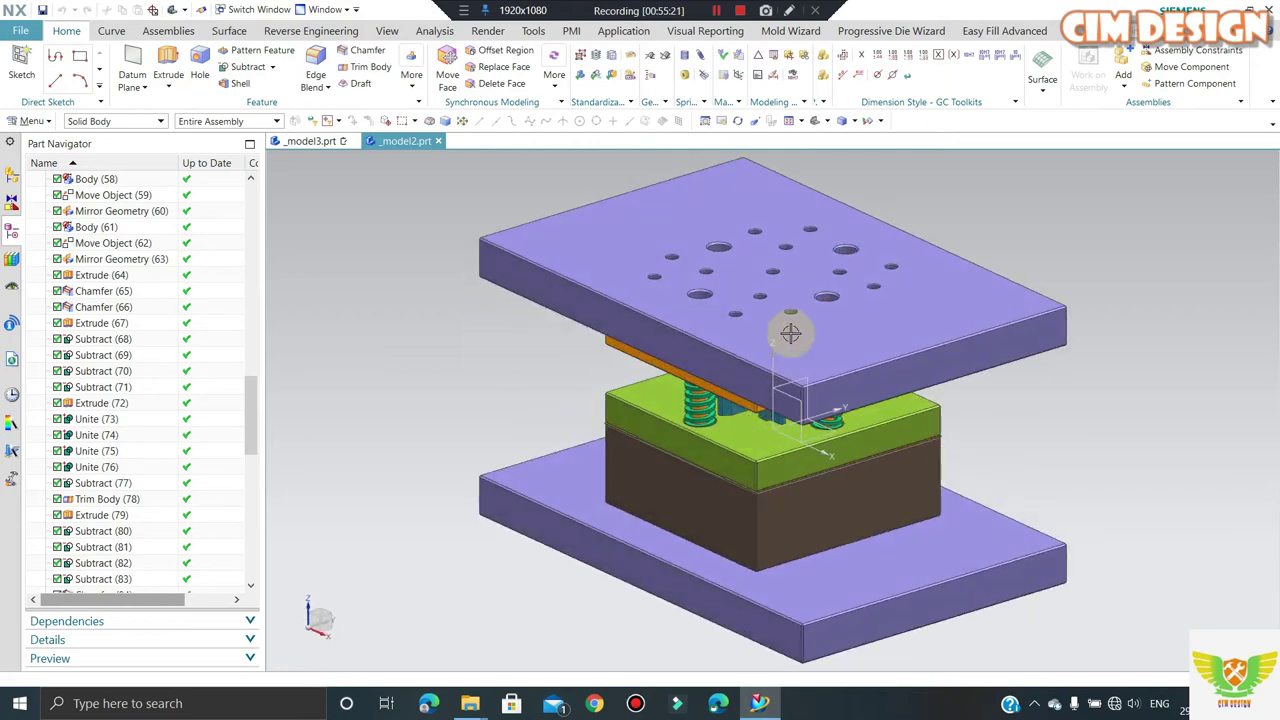
mouse_move(790, 333)
middle_down()
mouse_move(810, 339)
mouse_move(810, 393)
mouse_move(906, 428)
middle_up()
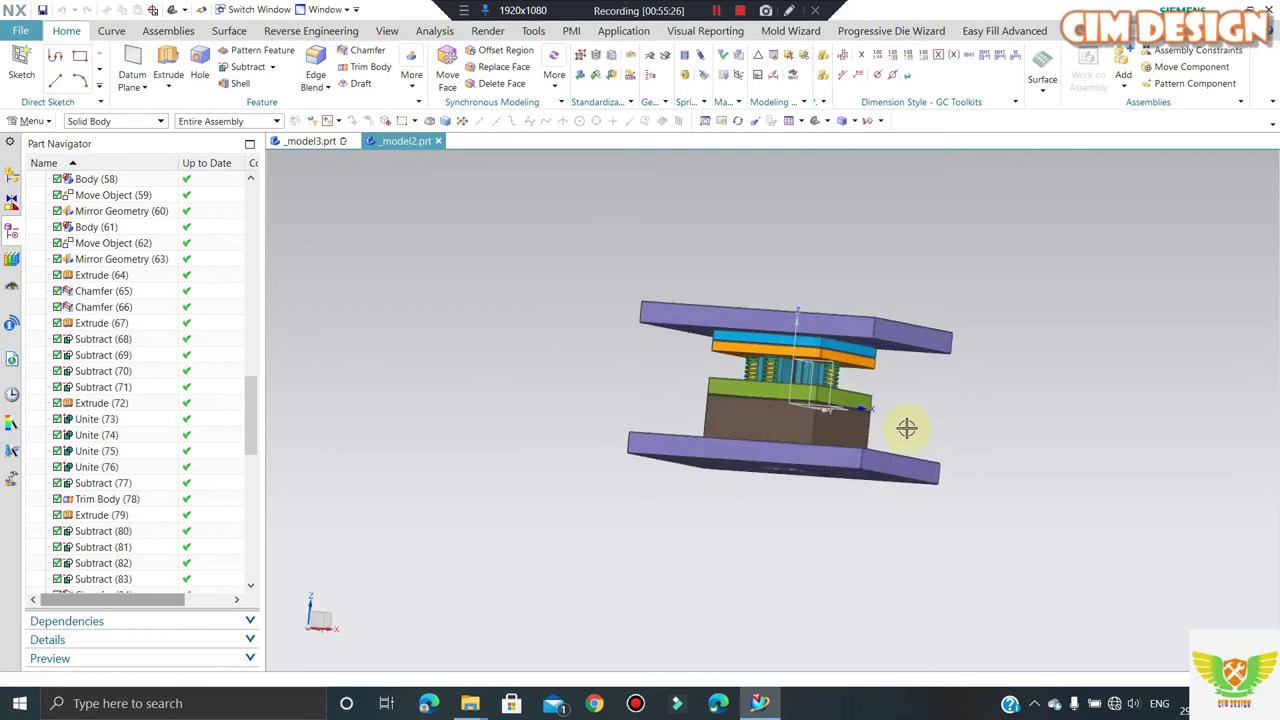
- Start a datum plane on the top plate's lower face, then cancel it
click(420, 90)
click(347, 191)
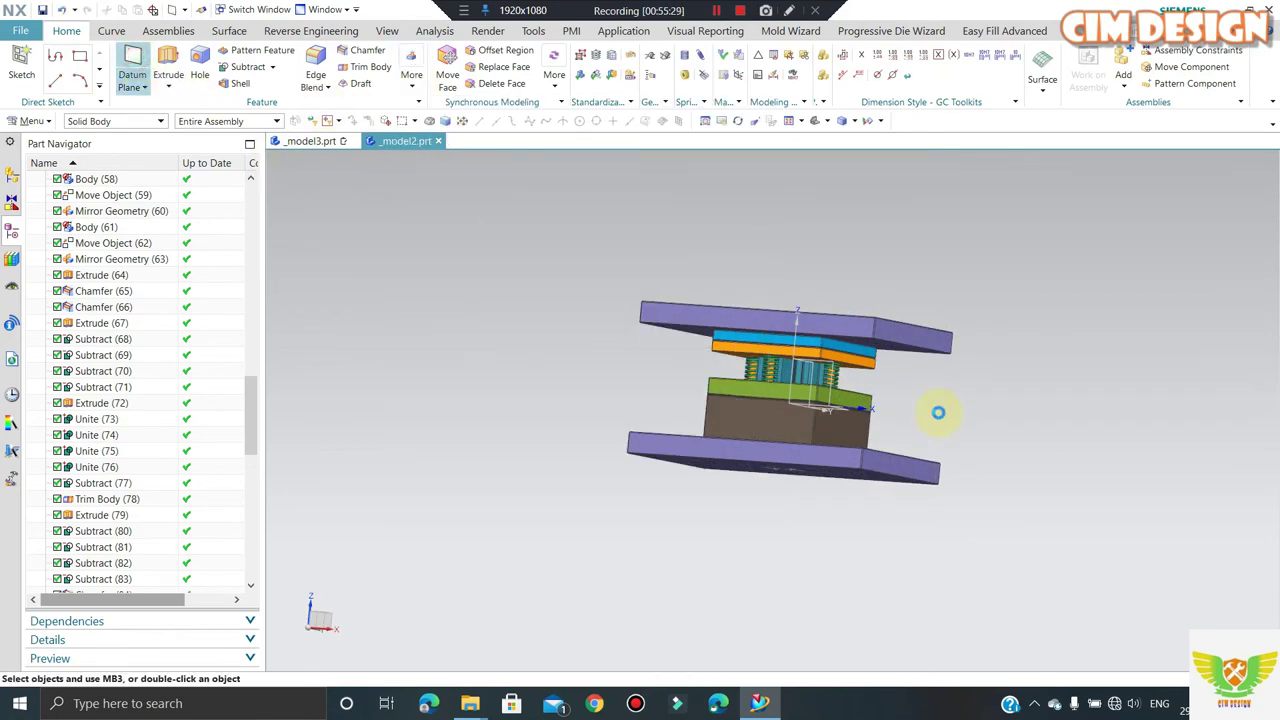
scroll(900, 370, up, 2)
scroll(885, 322, up, 3)
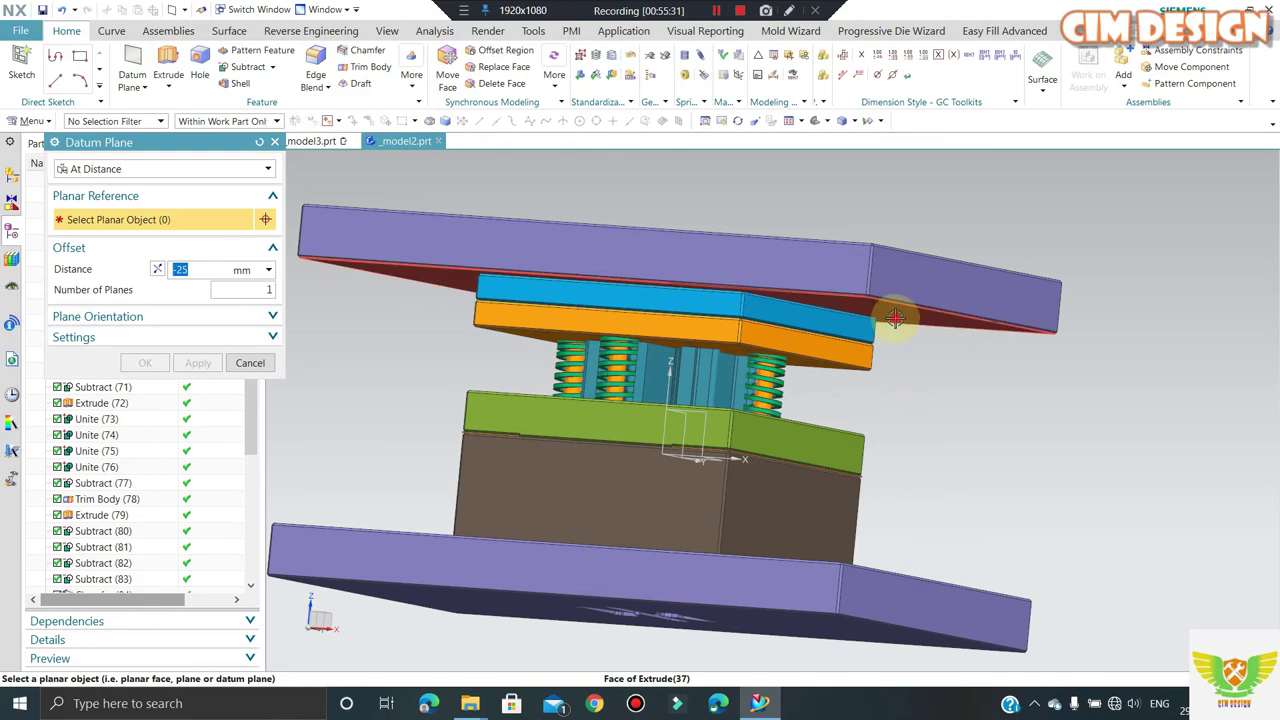
click(895, 318)
mouse_move(909, 554)
middle_down()
mouse_move(923, 586)
mouse_move(894, 609)
middle_up()
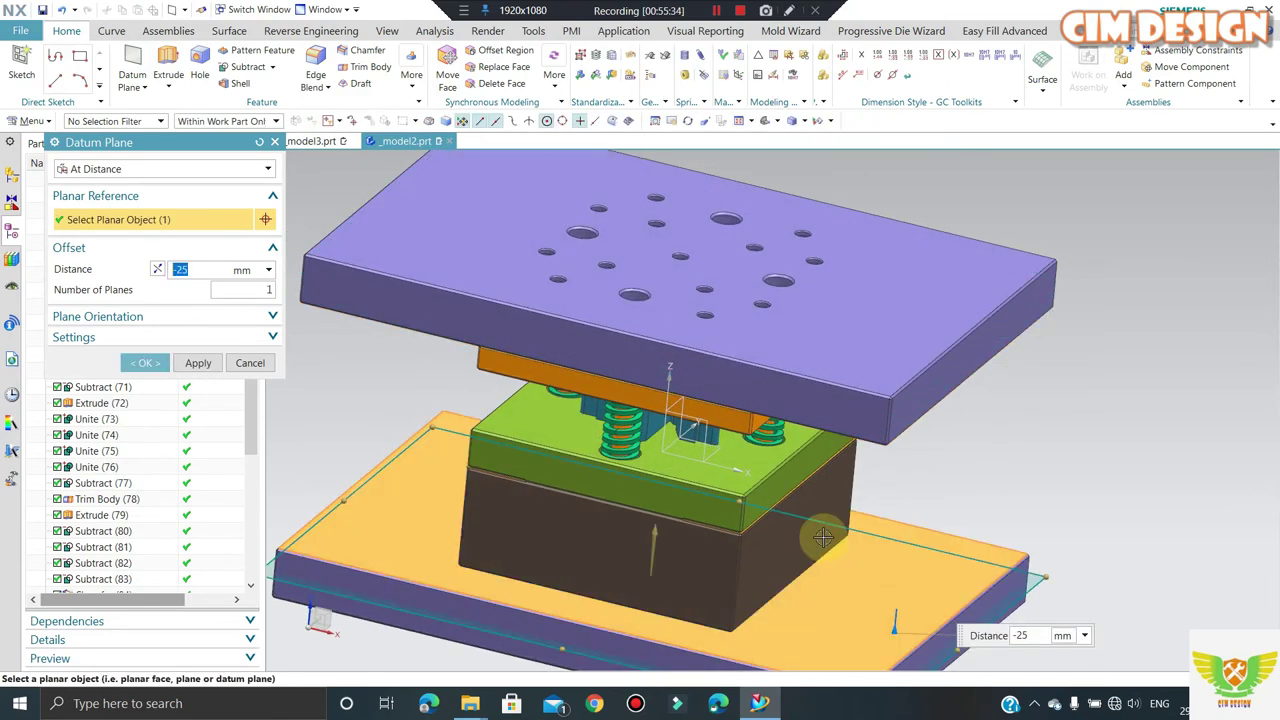
key(Escape)
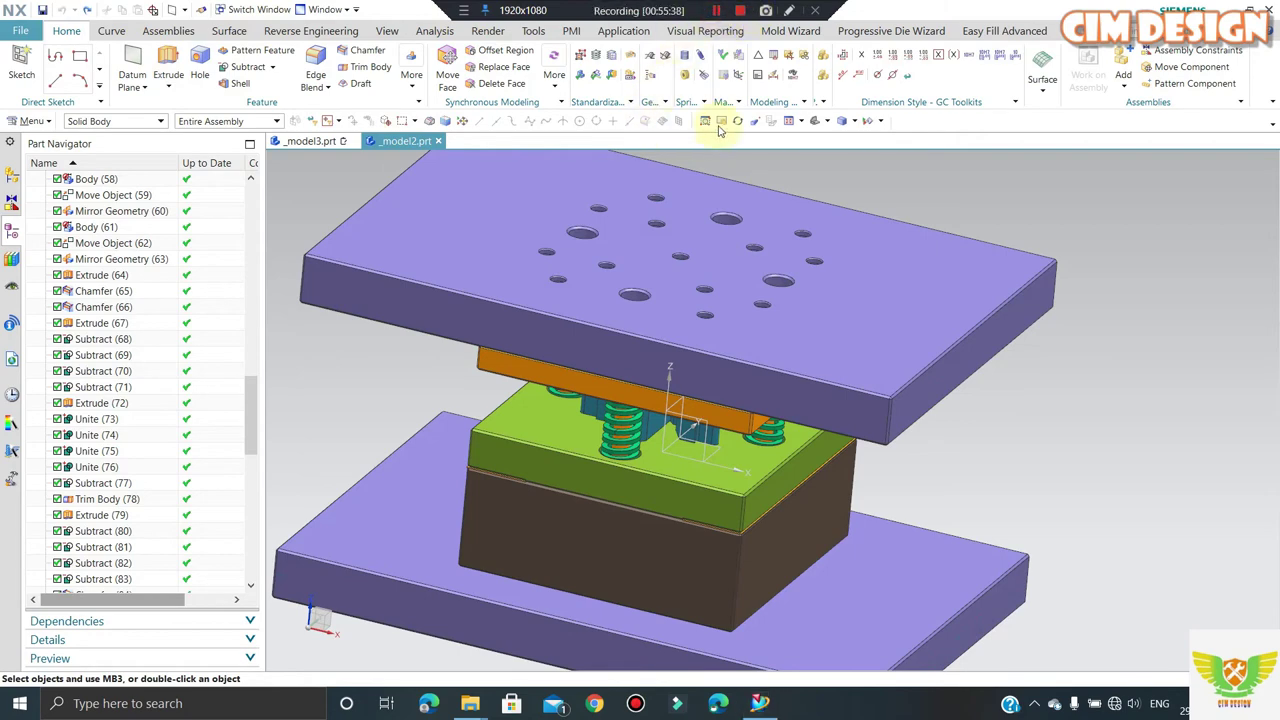
- Create a Bisector datum plane between the top plate's lower face and the bottom plate face
middle_drag(718, 202, 709, 183)
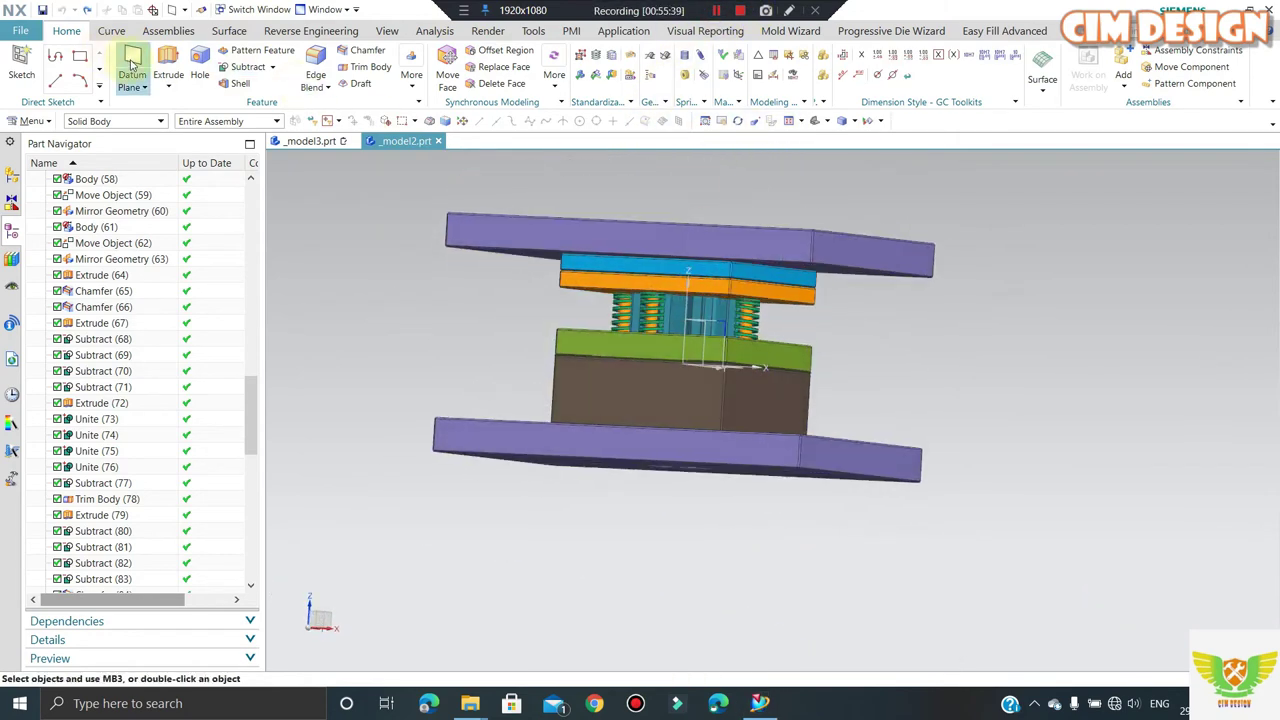
scroll(545, 295, down, 2)
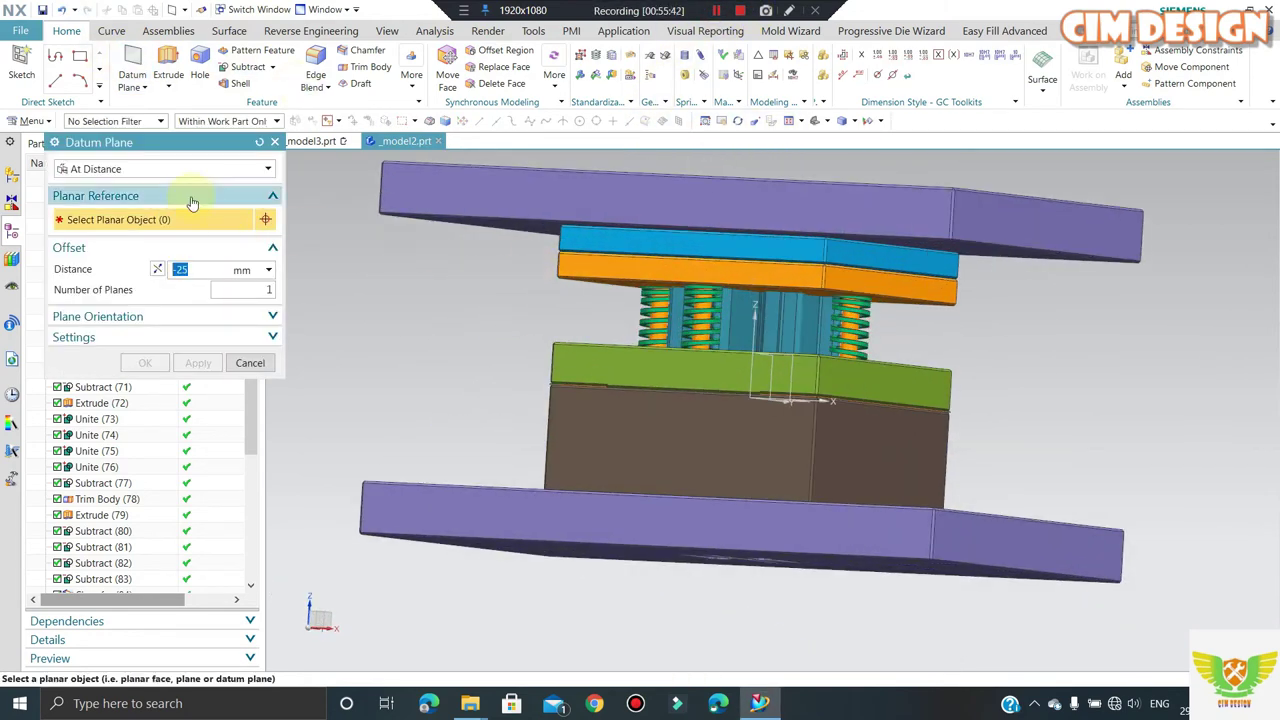
click(150, 169)
click(88, 230)
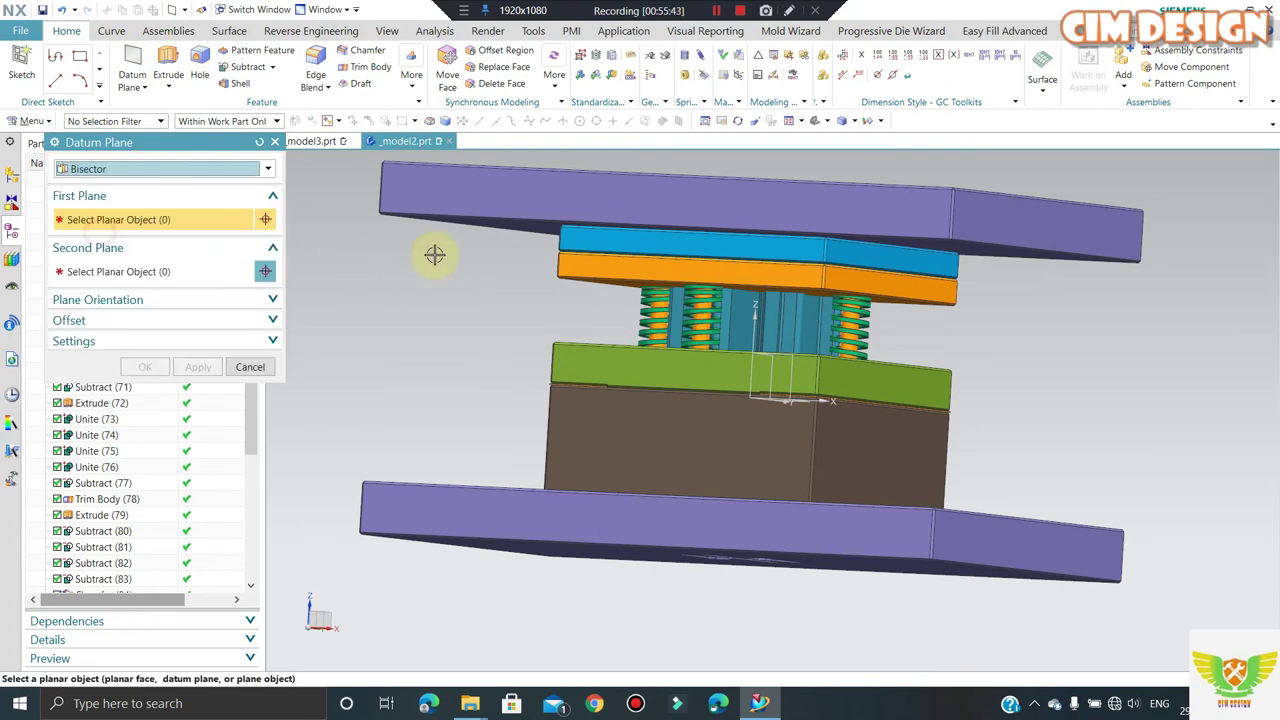
click(532, 228)
middle_drag(500, 383, 517, 497)
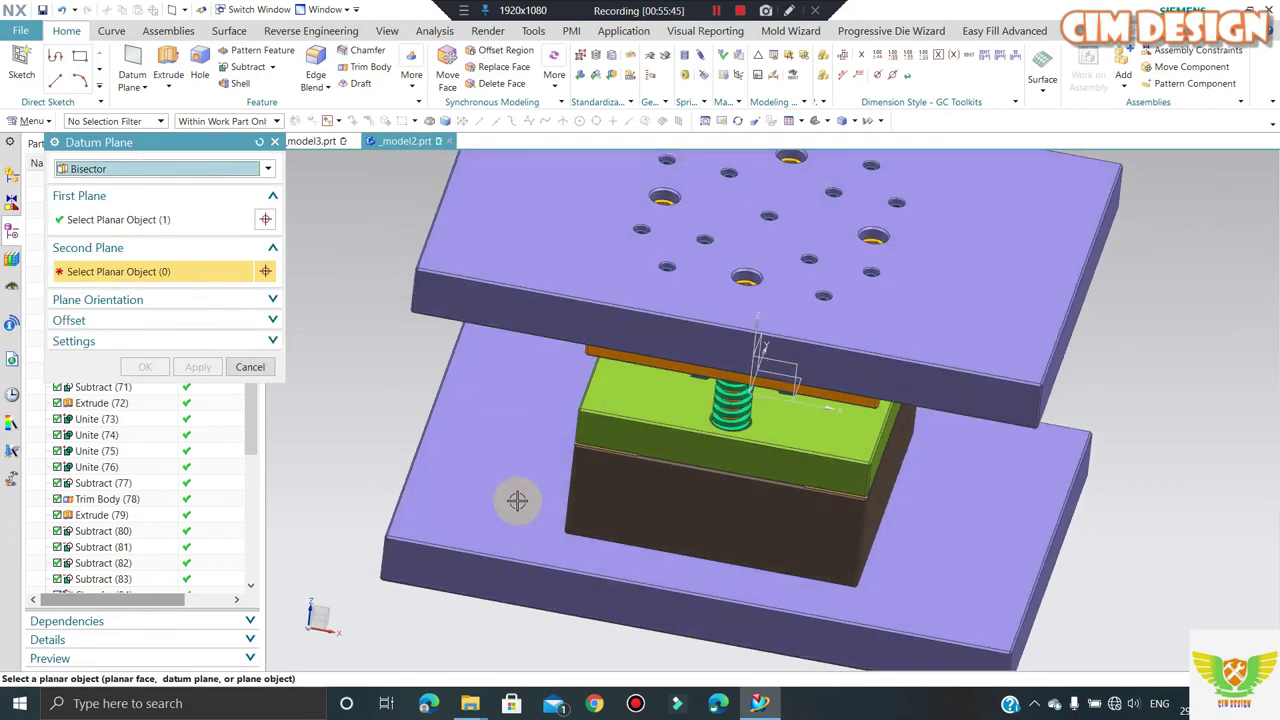
click(513, 518)
middle_click(337, 320)
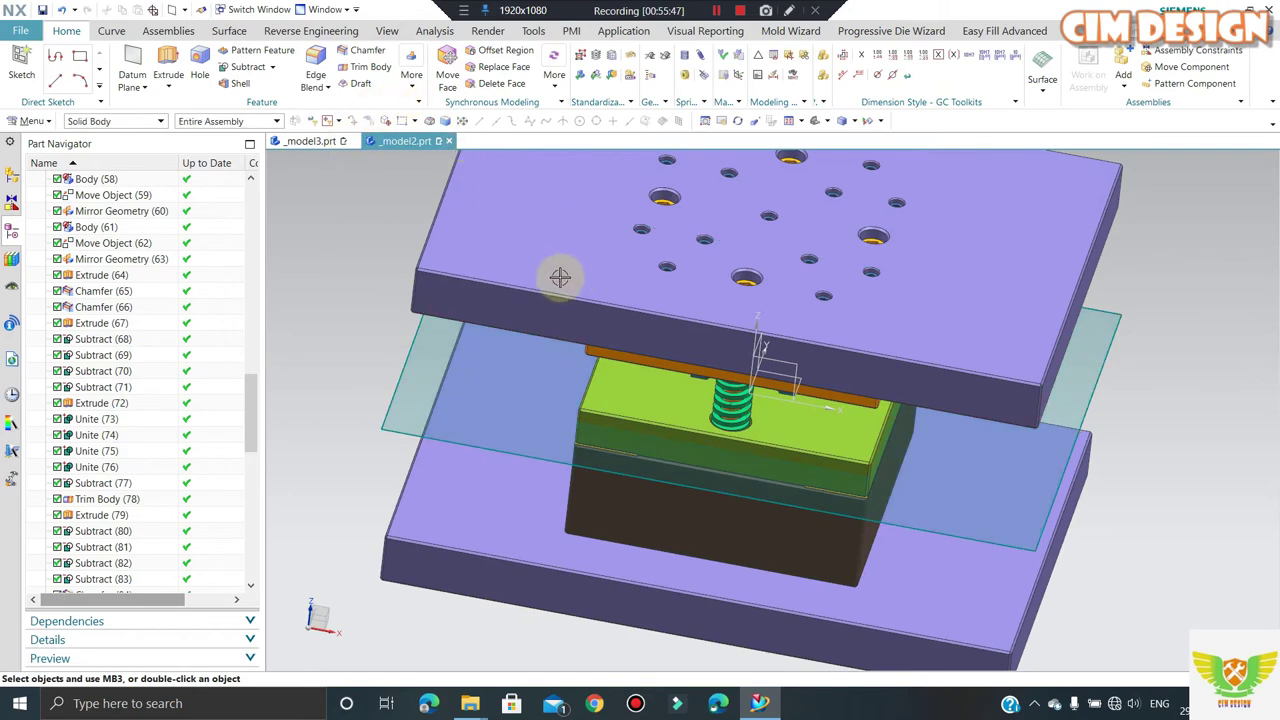
- Hide the top purple plate, the two upper plates and the teal centre block
click(540, 263)
key(ctrl+b)
middle_drag(515, 386, 666, 276)
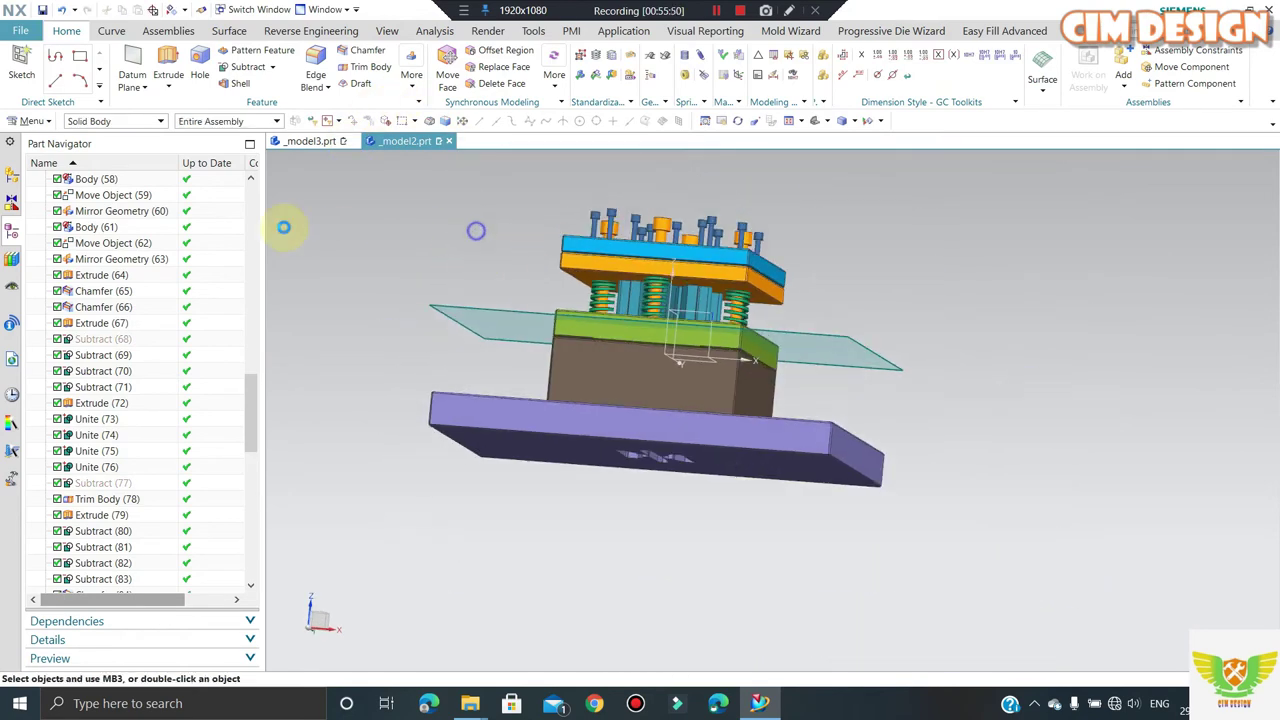
click(666, 276)
key(ctrl+b)
click(666, 262)
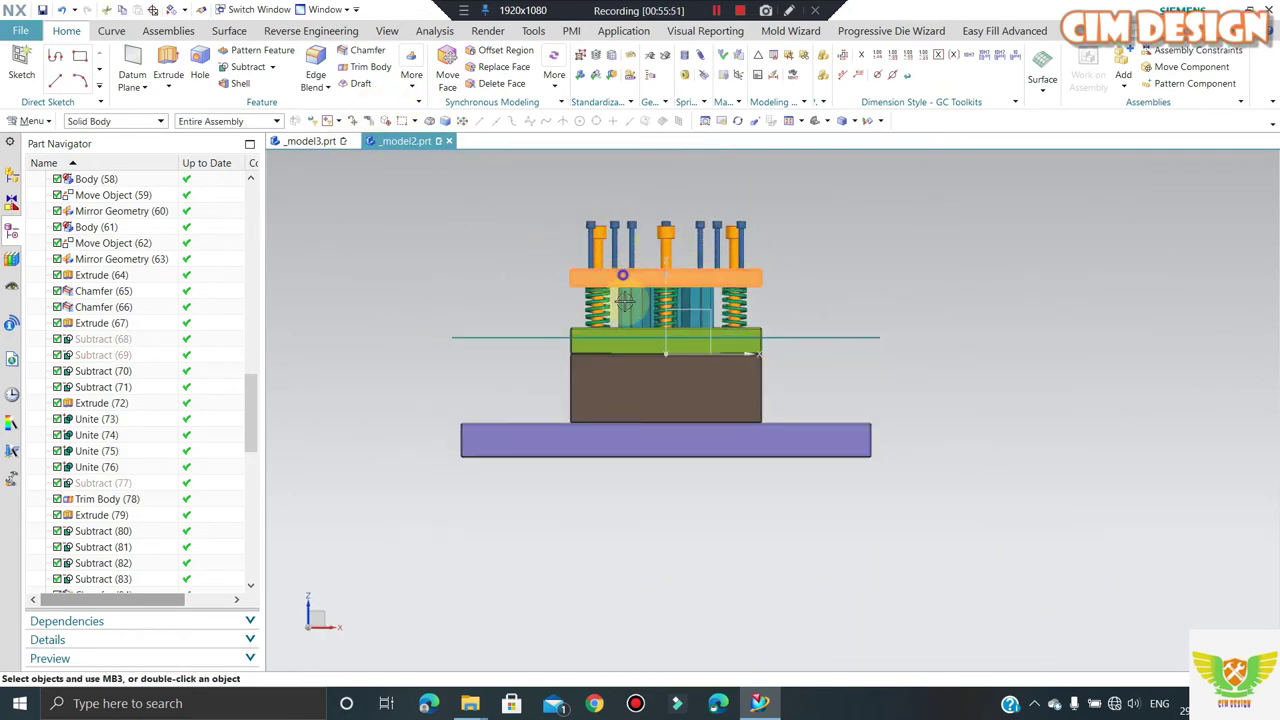
key(ctrl+b)
scroll(740, 241, up, 2)
click(623, 318)
key(ctrl+b)
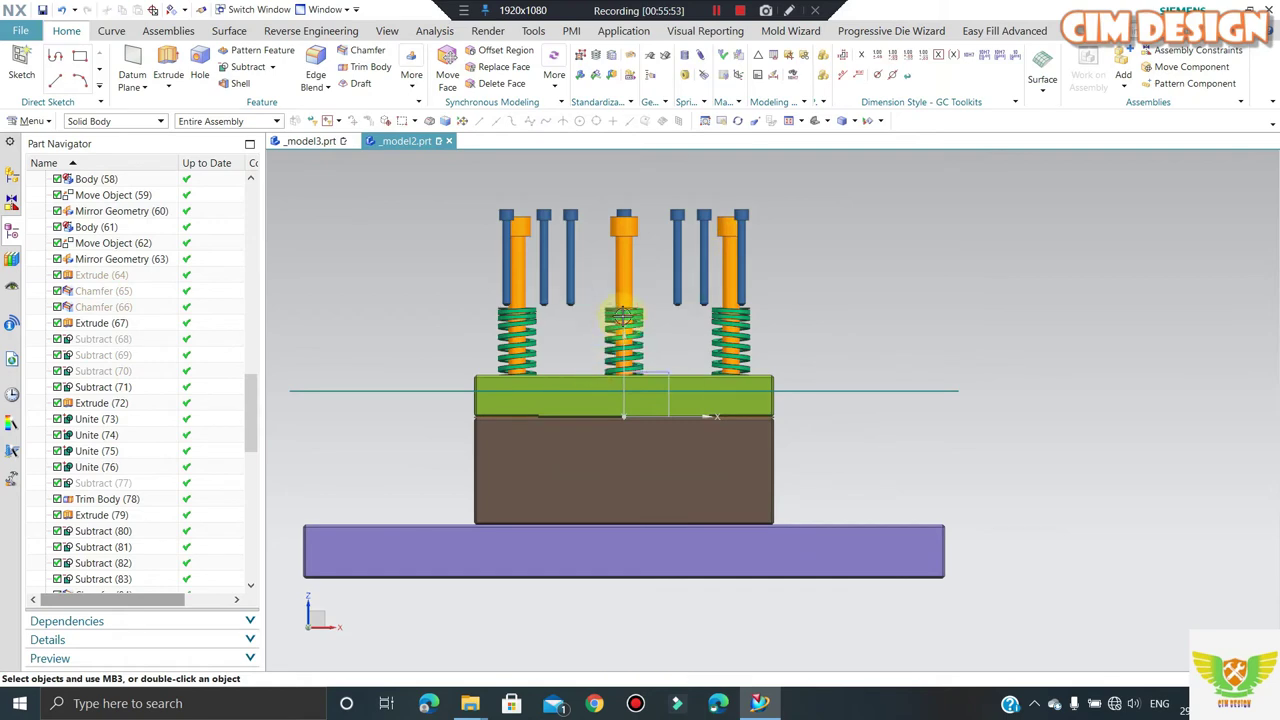
- Mirror the 13 bolts across the bisector datum plane with Mirror Geometry
click(415, 92)
click(680, 321)
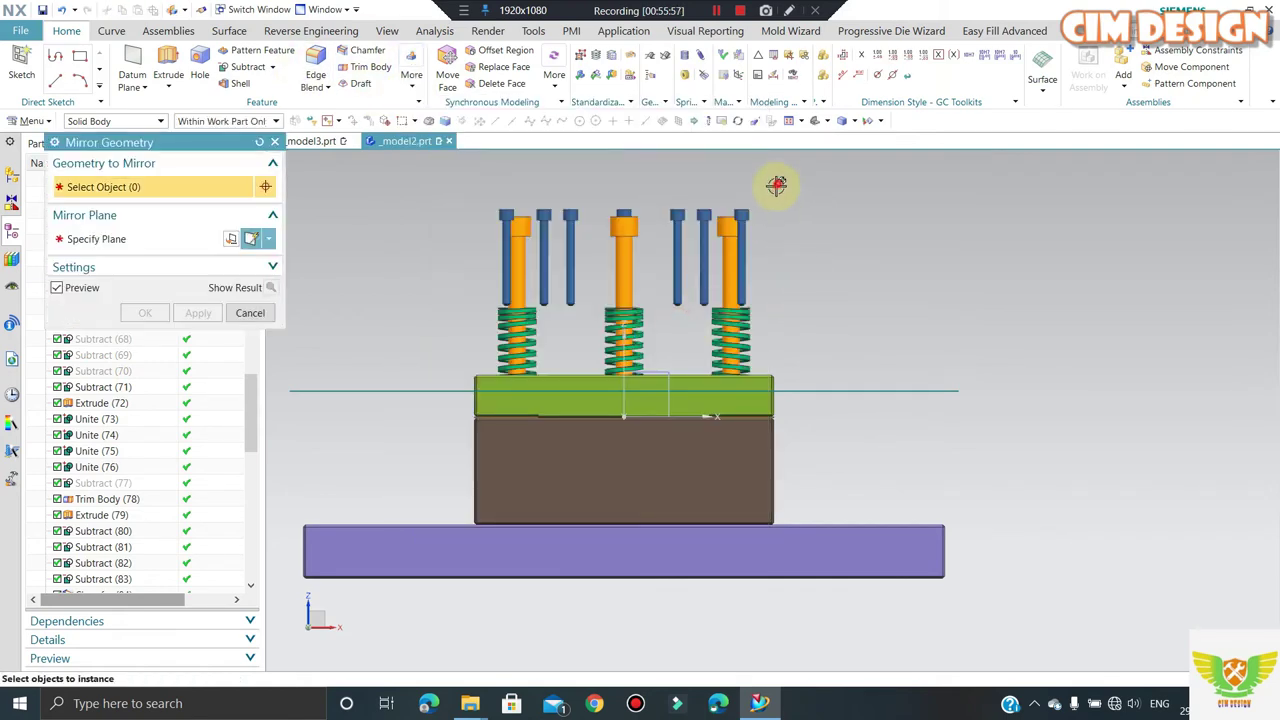
drag(493, 318, 457, 320)
click(96, 239)
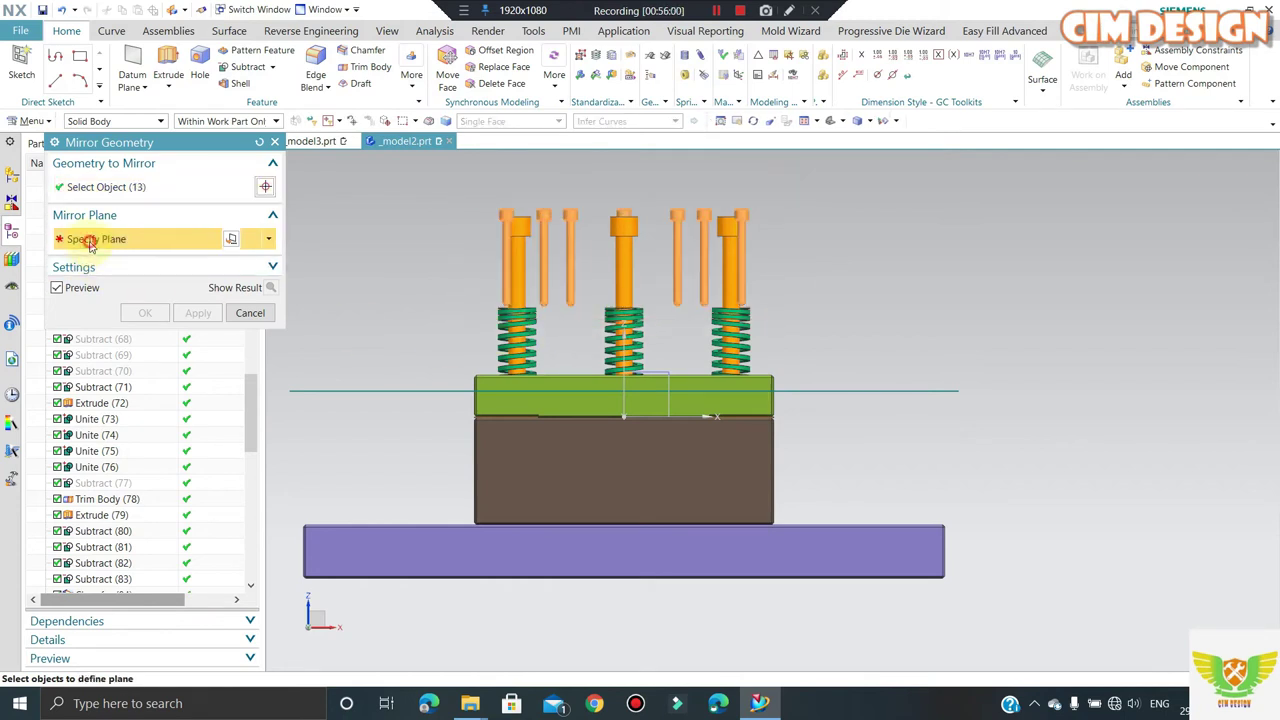
click(320, 391)
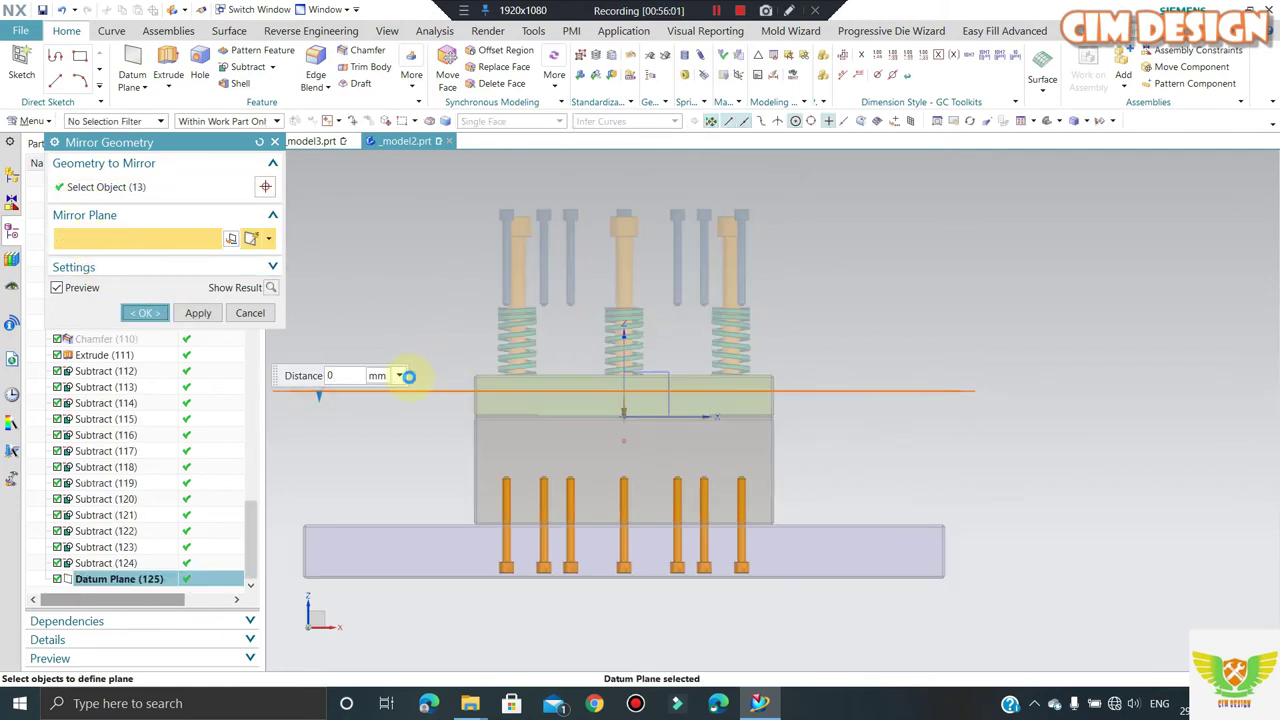
middle_click(450, 341)
mouse_move(351, 320)
middle_down()
mouse_move(411, 306)
mouse_move(391, 217)
mouse_move(443, 400)
mouse_move(494, 449)
mouse_move(523, 514)
mouse_move(517, 485)
middle_up()
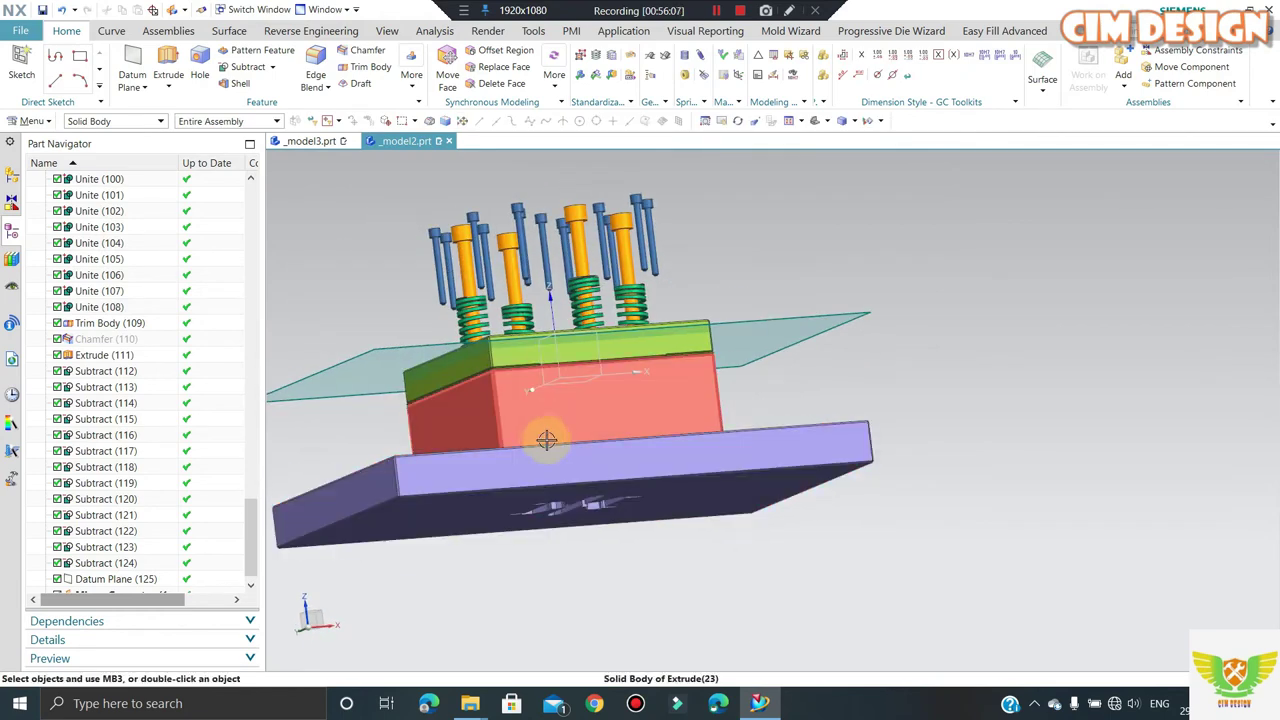
- Move the stray cylinder among the inserts to layer 100 with Ctrl+J
mouse_move(558, 447)
middle_down()
mouse_move(514, 371)
mouse_move(543, 400)
mouse_move(591, 403)
middle_up()
key(ctrl+j)
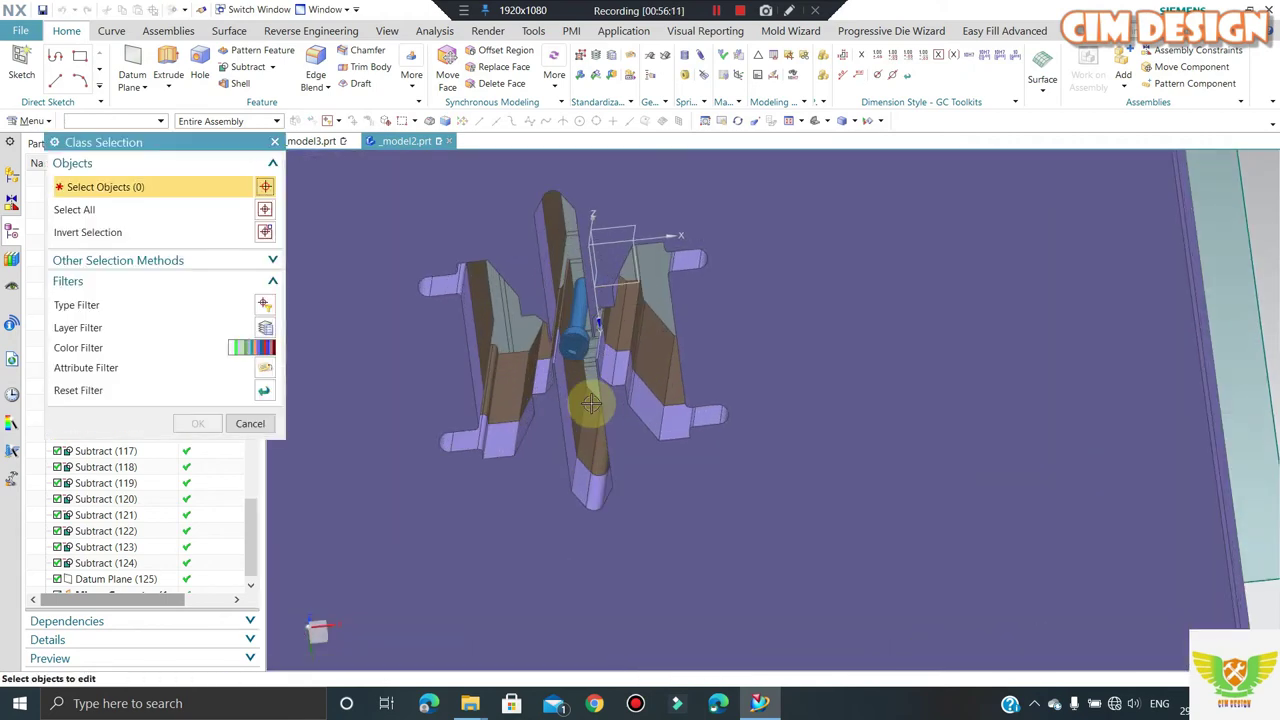
click(575, 340)
middle_click(128, 246)
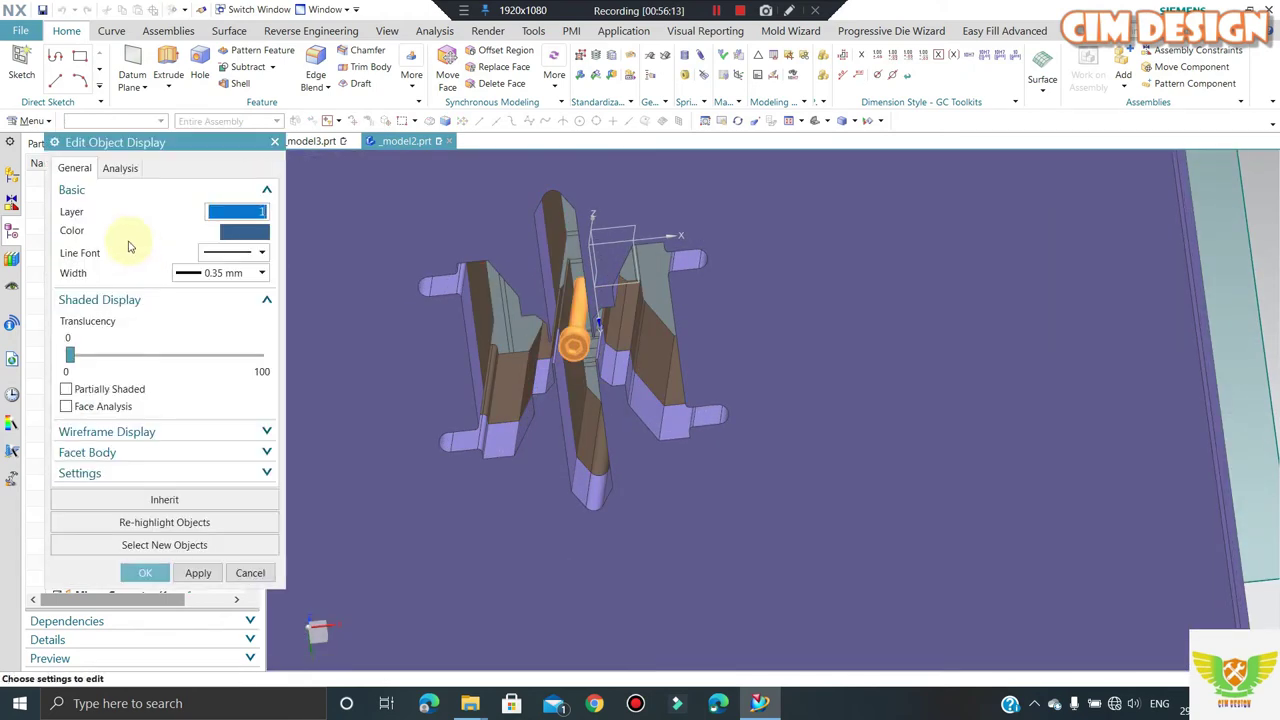
middle_click(199, 200)
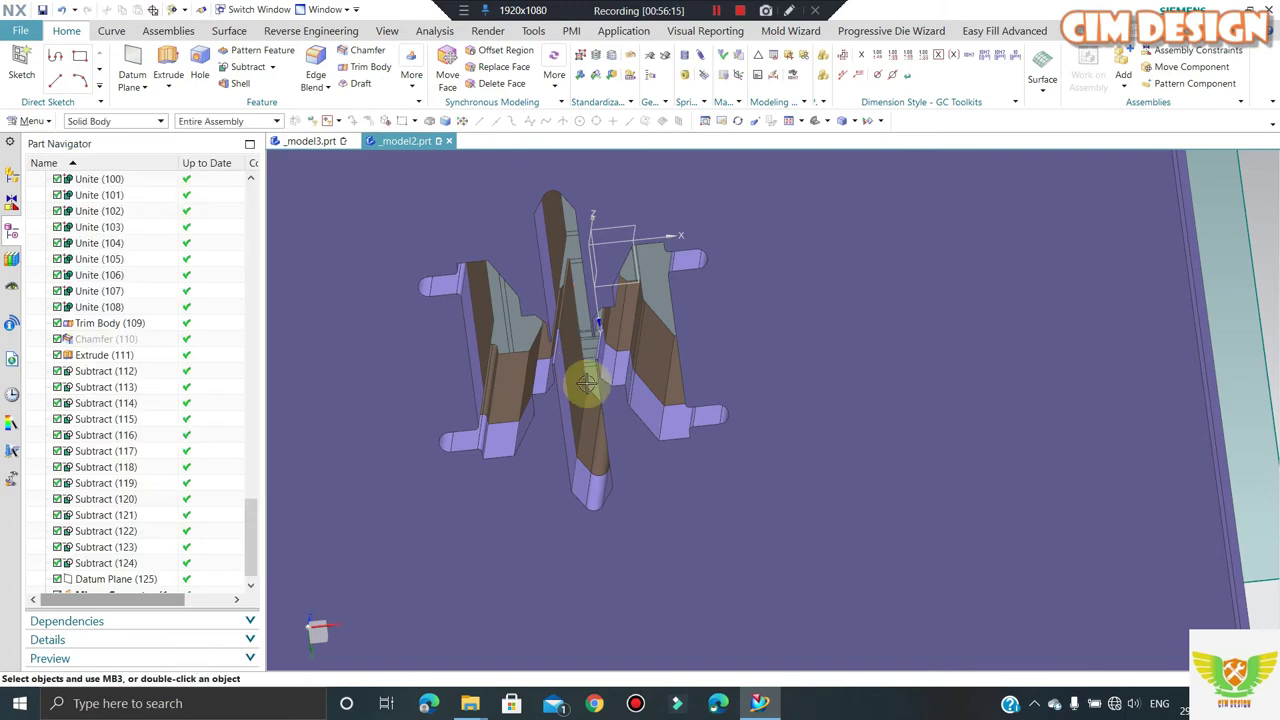
- Switch the model display to Static Wireframe
middle_drag(580, 374, 543, 371)
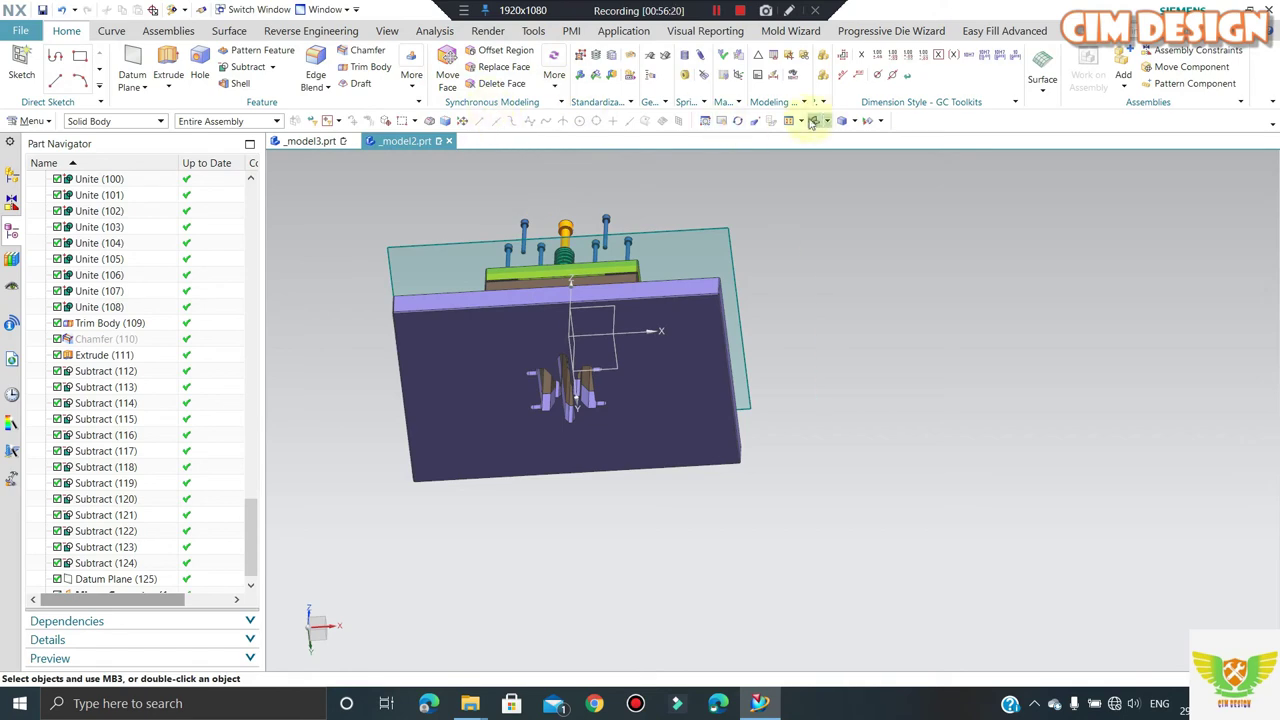
click(850, 120)
click(860, 198)
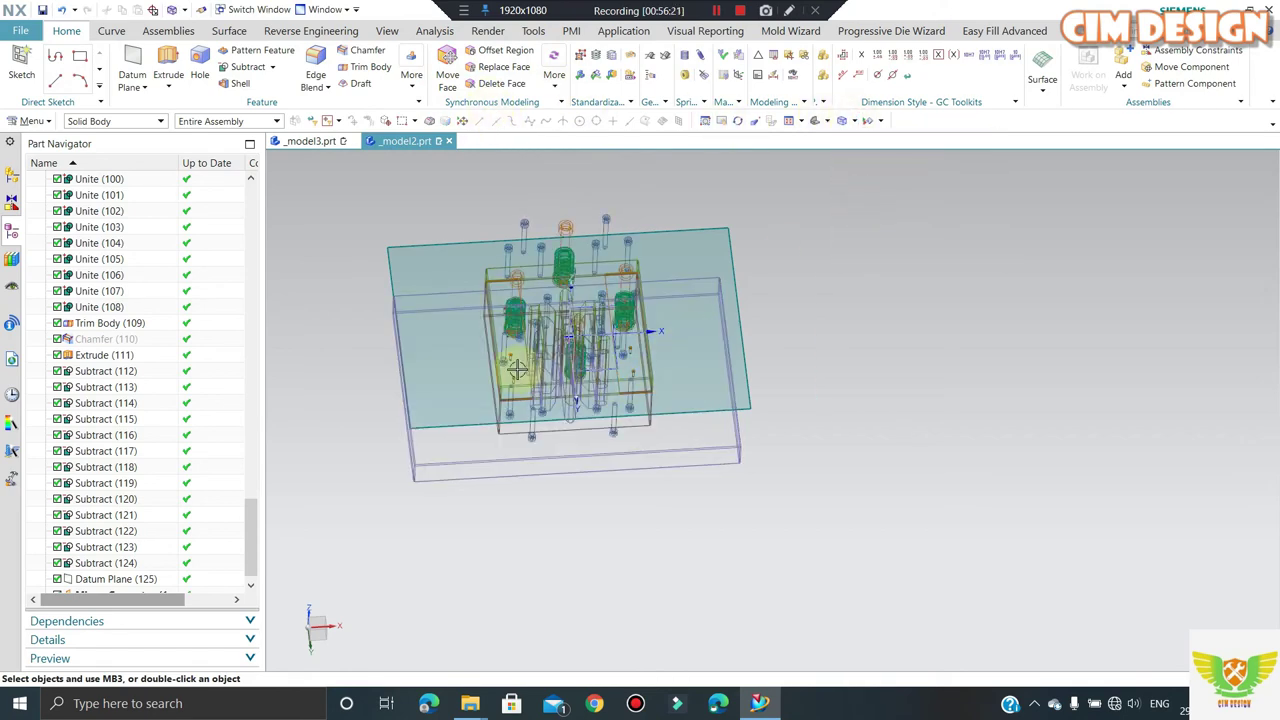
middle_drag(540, 380, 491, 403)
scroll(471, 386, up, 3)
scroll(476, 290, up, 2)
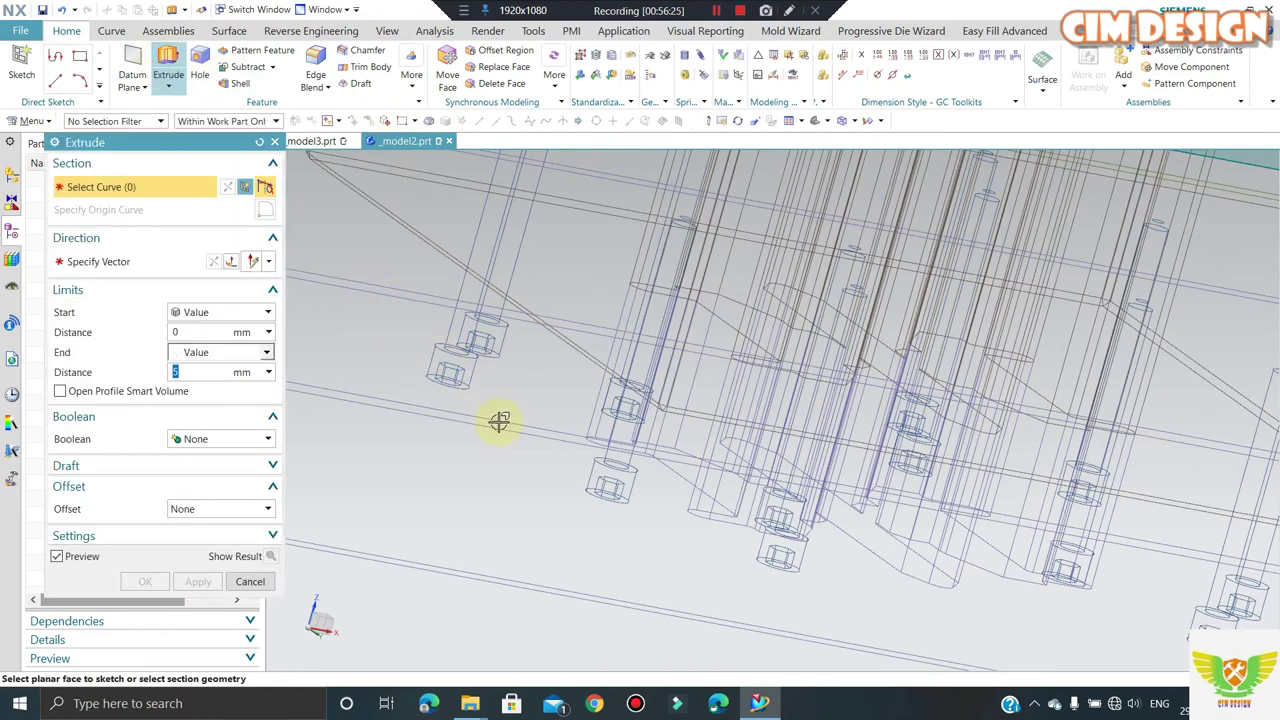
- Pick the first six bolt-hole circles as the section and set the end depth to 44 mm
click(468, 383)
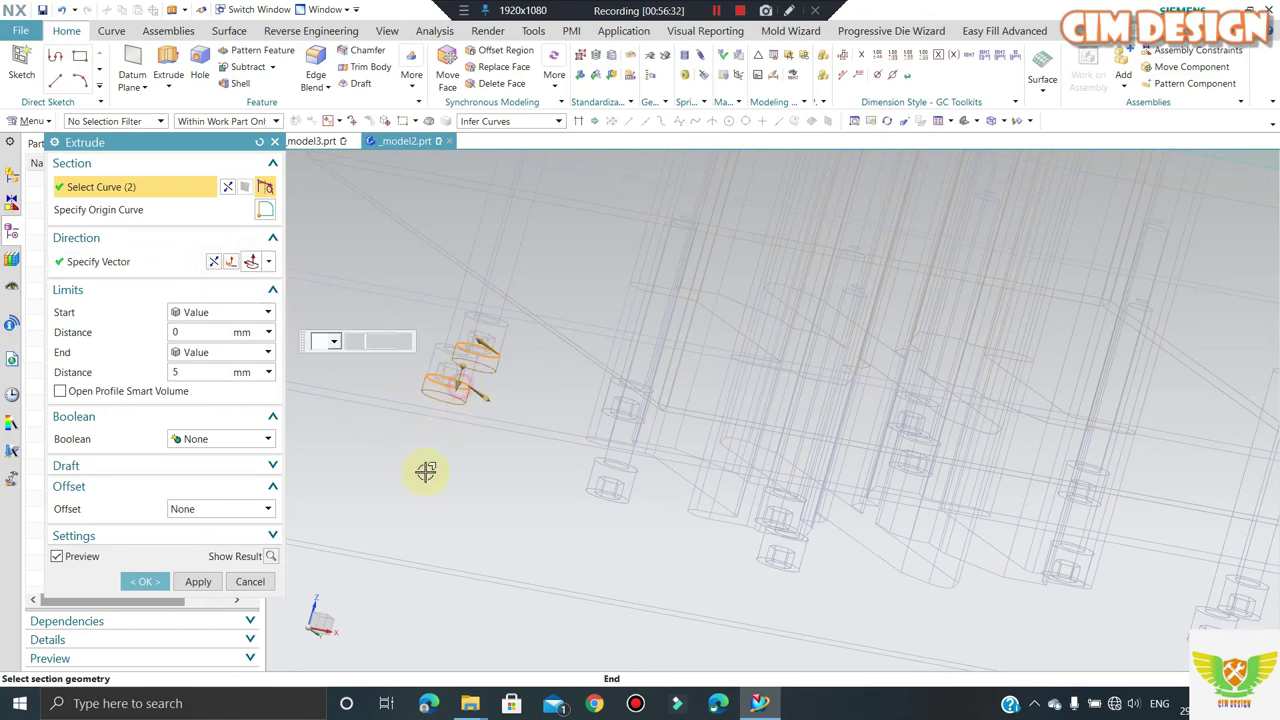
drag(426, 471, 634, 521)
click(628, 501)
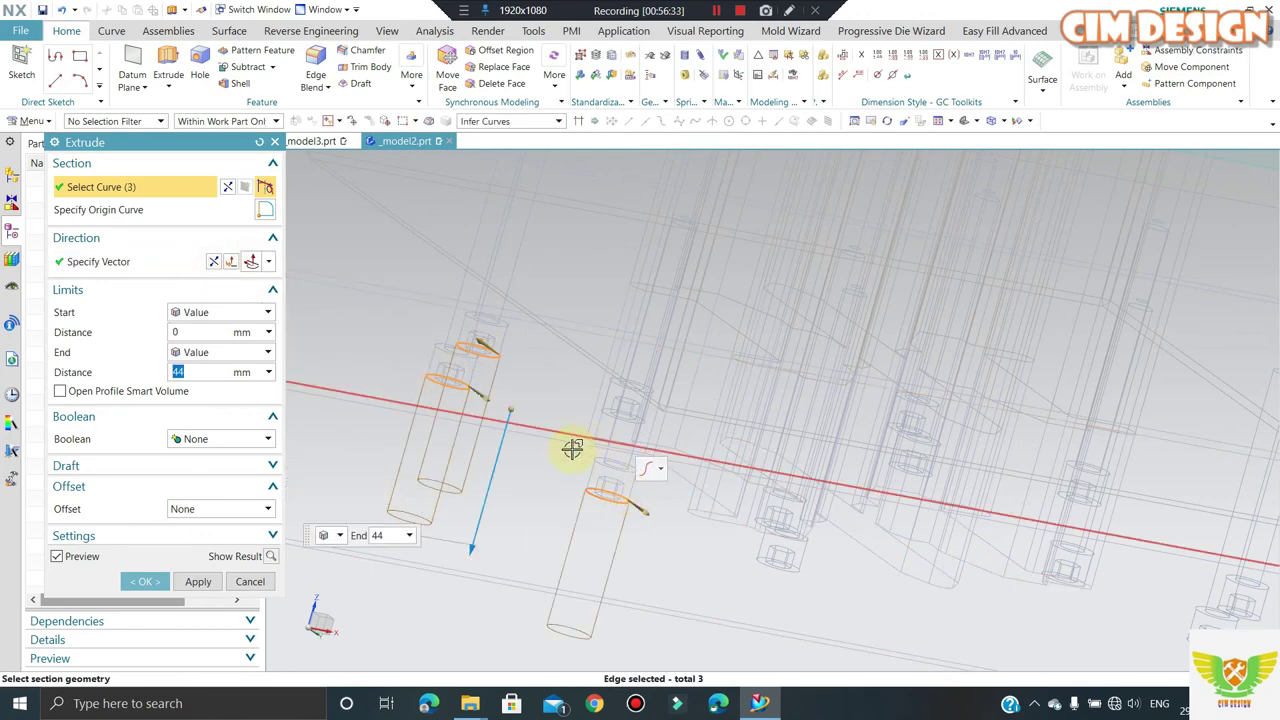
mouse_move(571, 449)
middle_down()
mouse_move(531, 464)
mouse_move(537, 451)
middle_up()
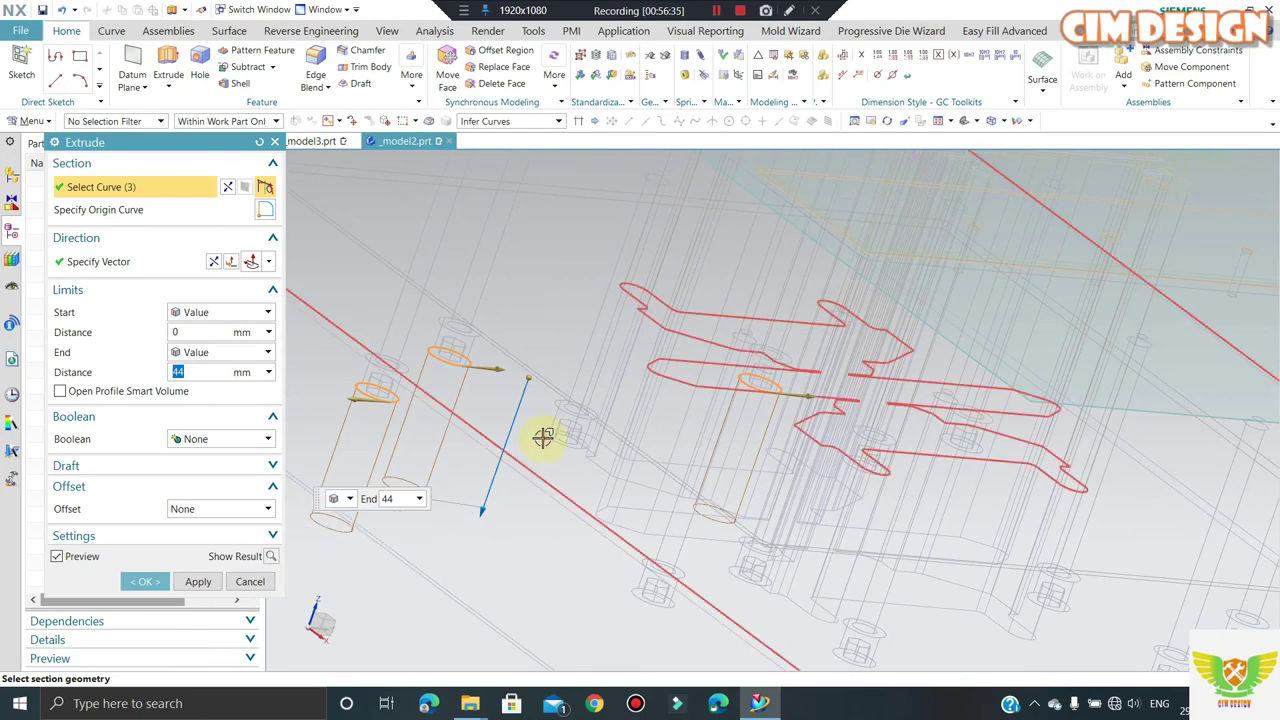
shift+click(549, 449)
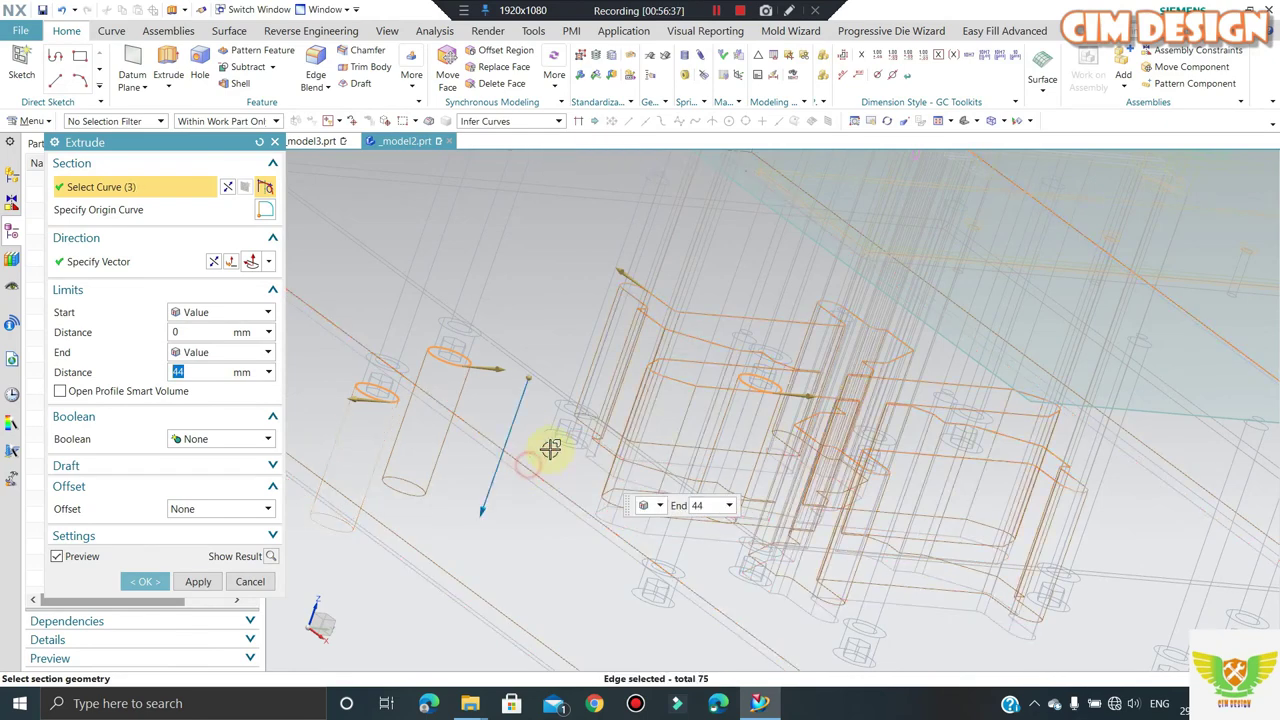
click(557, 440)
shift+click(554, 442)
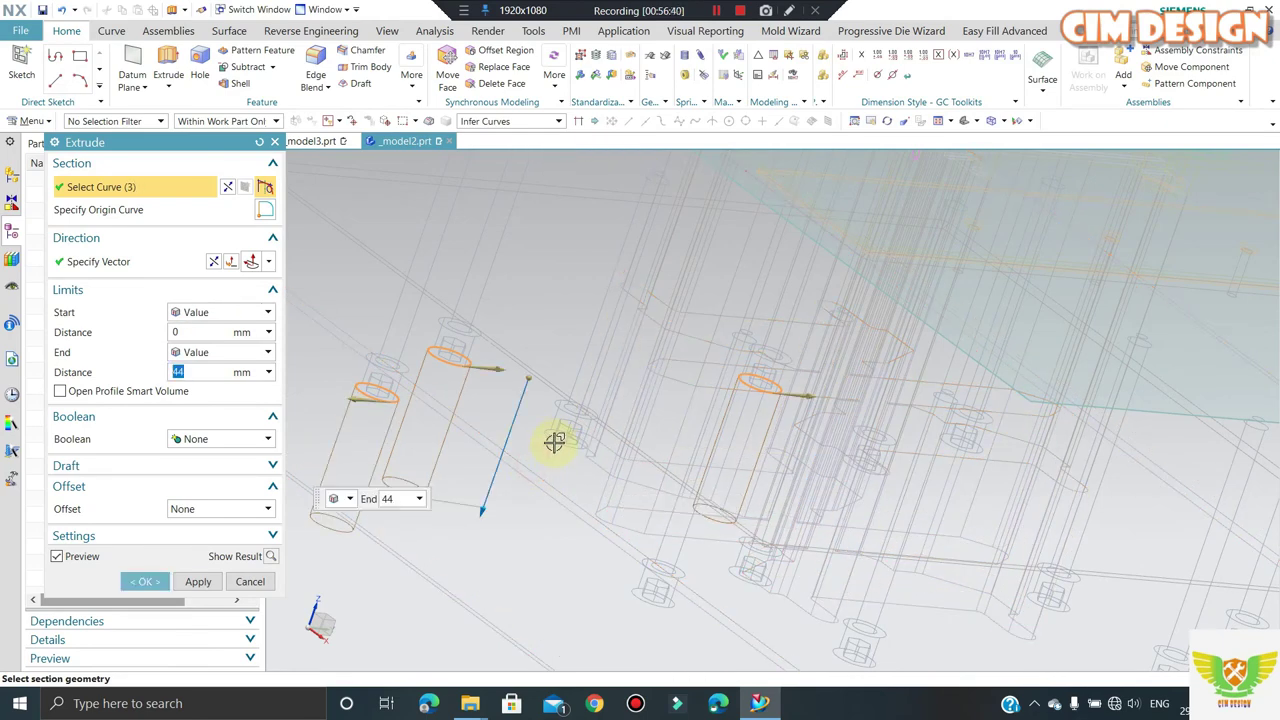
click(554, 440)
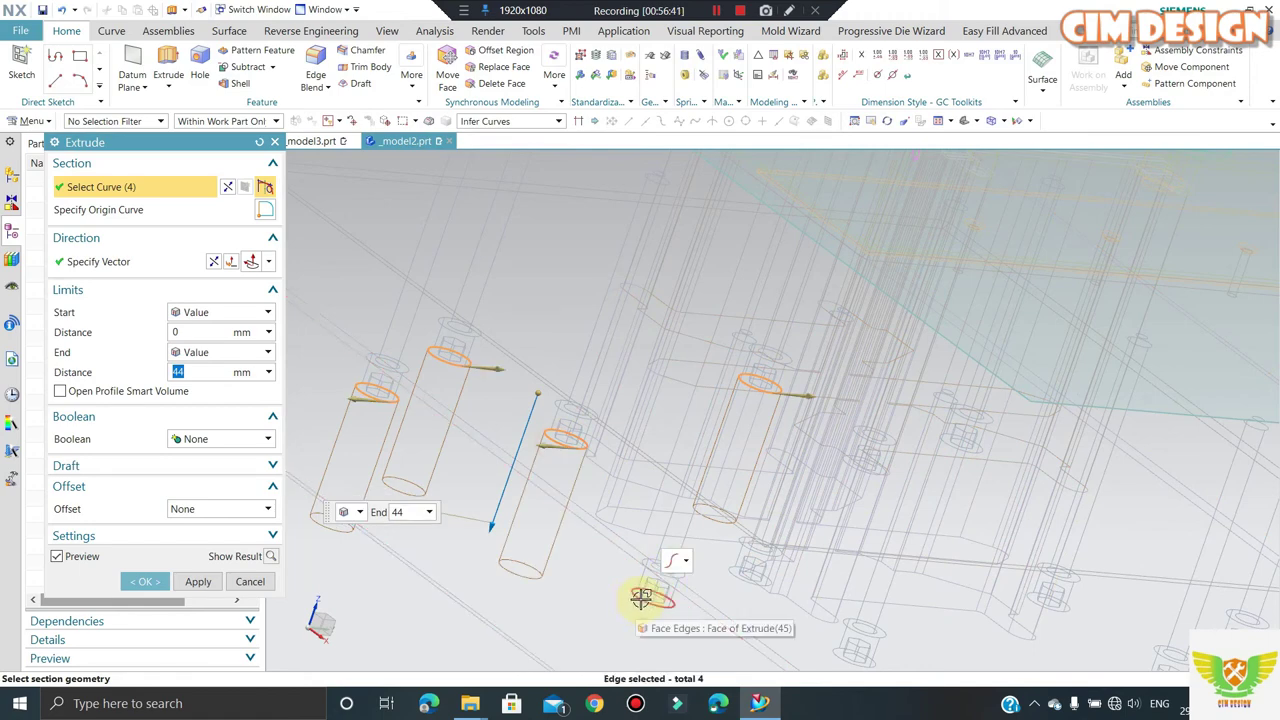
click(641, 597)
click(737, 577)
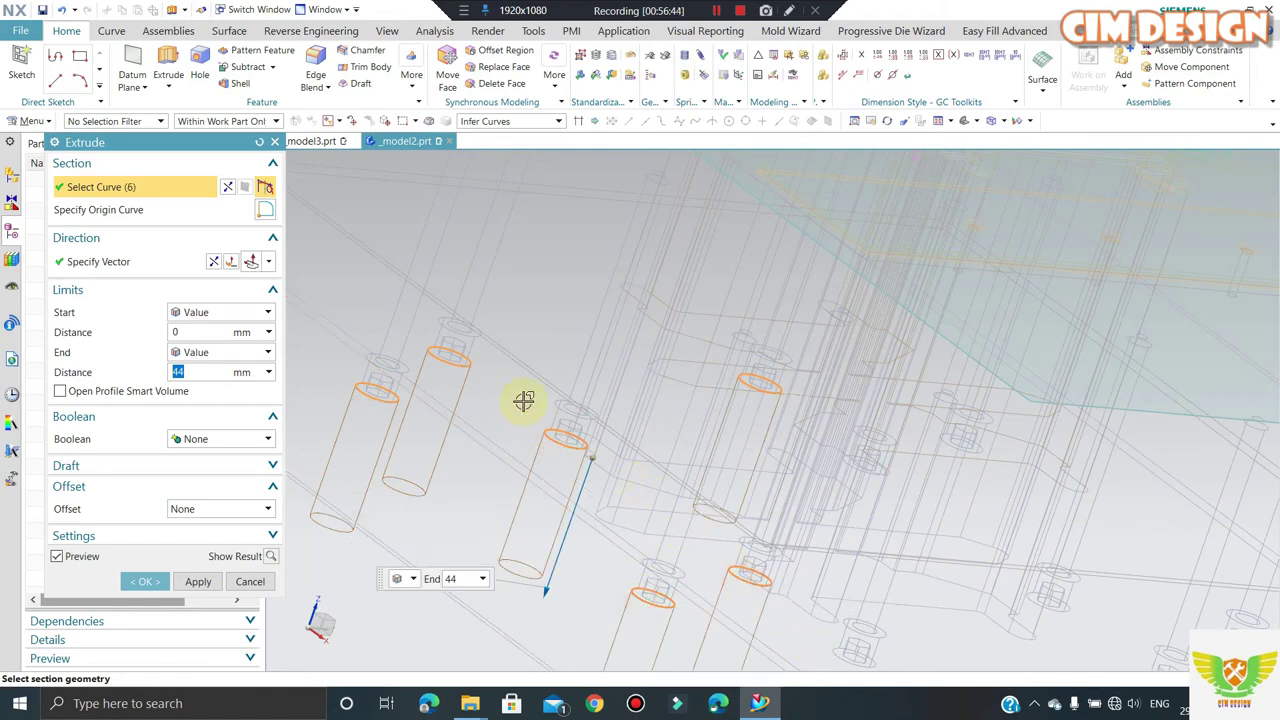
- Add the remaining bolt-hole circles until all twelve are in the section
mouse_move(523, 400)
middle_down()
mouse_move(729, 557)
mouse_move(657, 514)
middle_up()
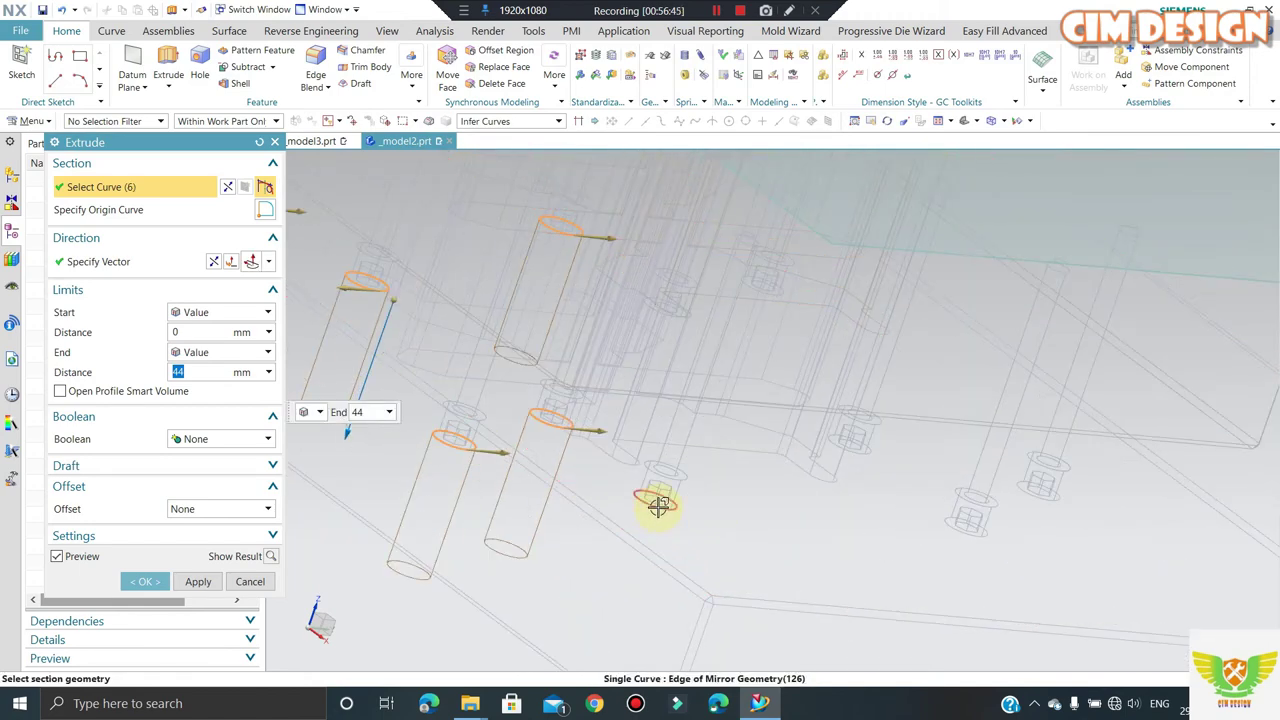
click(858, 450)
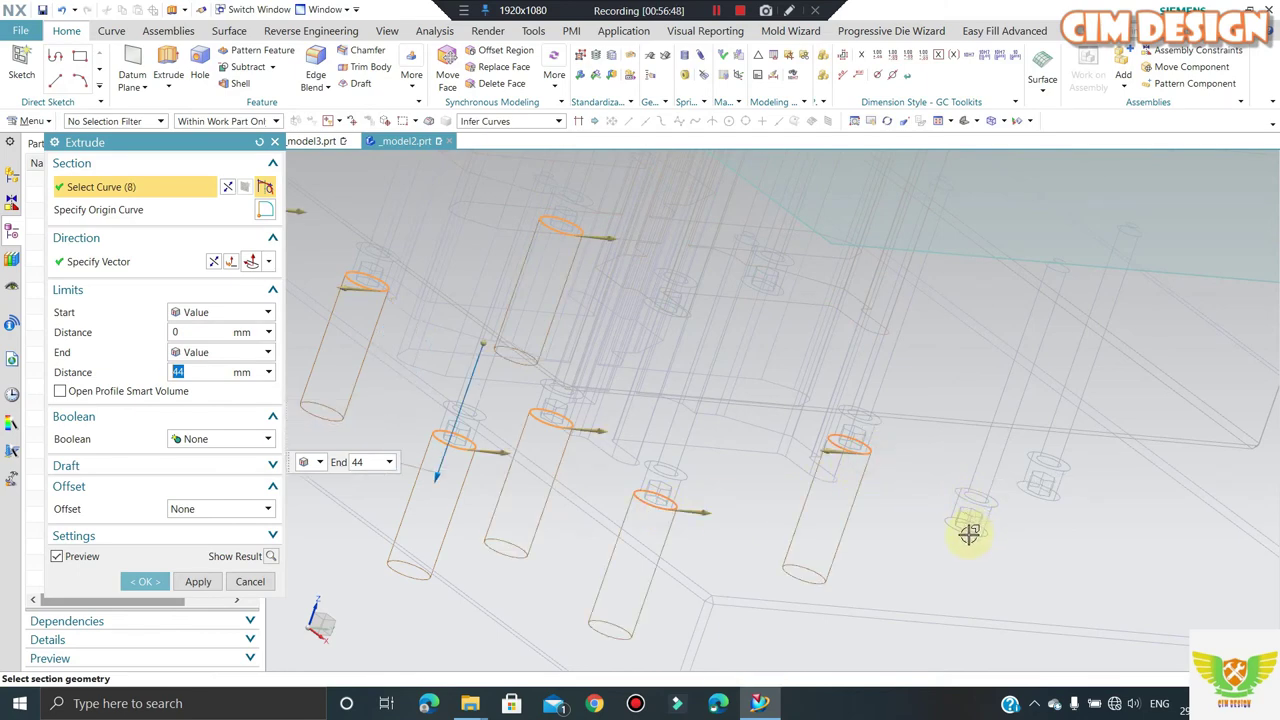
click(993, 530)
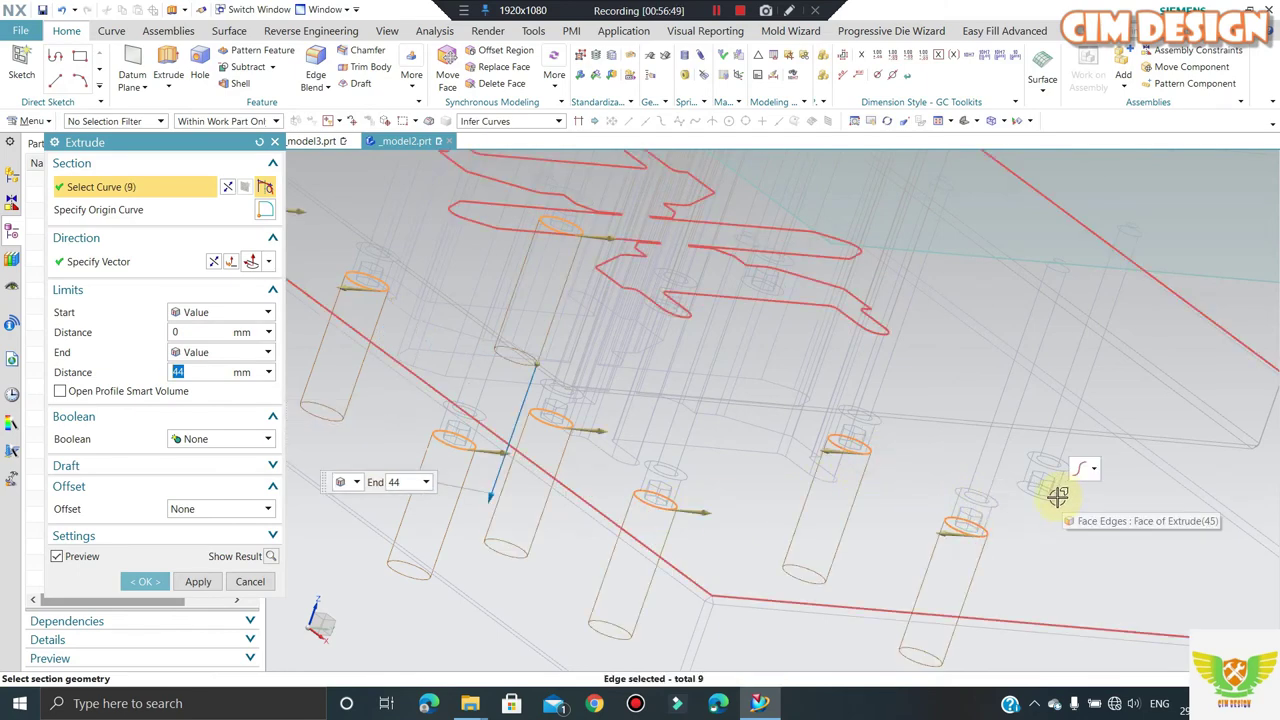
click(1050, 492)
mouse_move(737, 451)
middle_down()
mouse_move(645, 456)
mouse_move(657, 471)
middle_up()
scroll(951, 400, up, 2)
scroll(994, 434, up, 2)
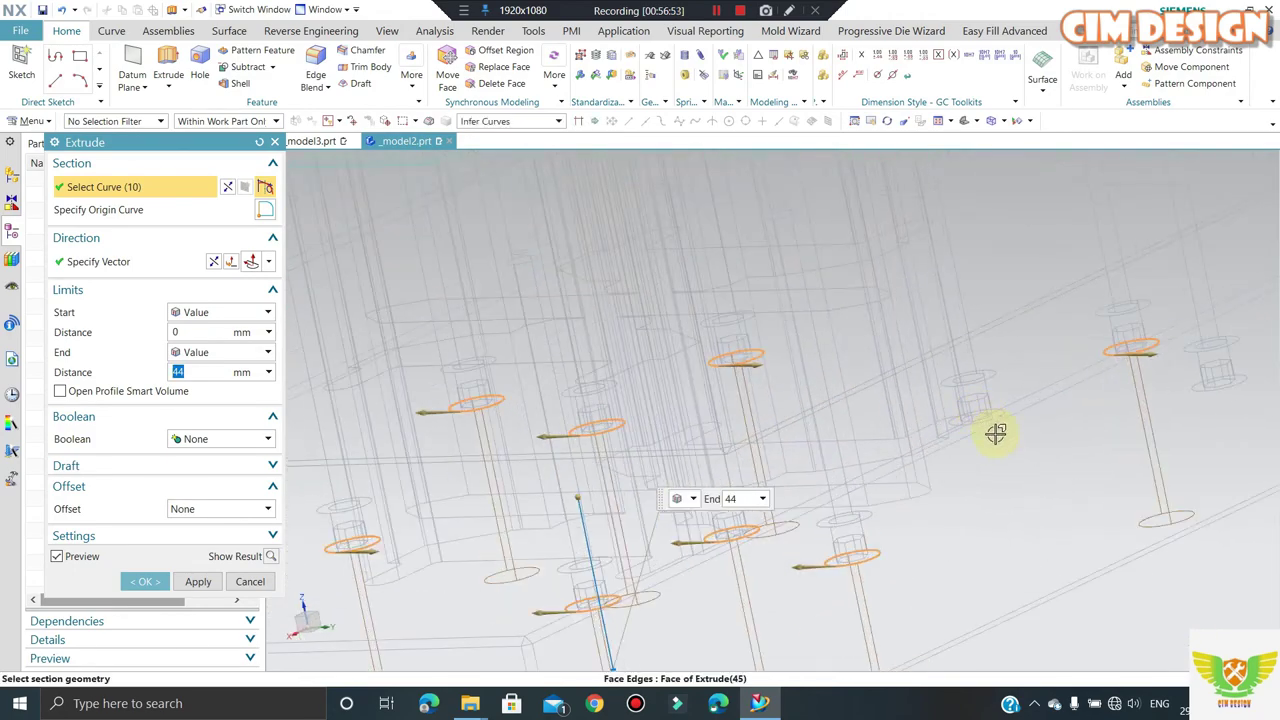
scroll(1005, 402, up, 2)
click(1005, 400)
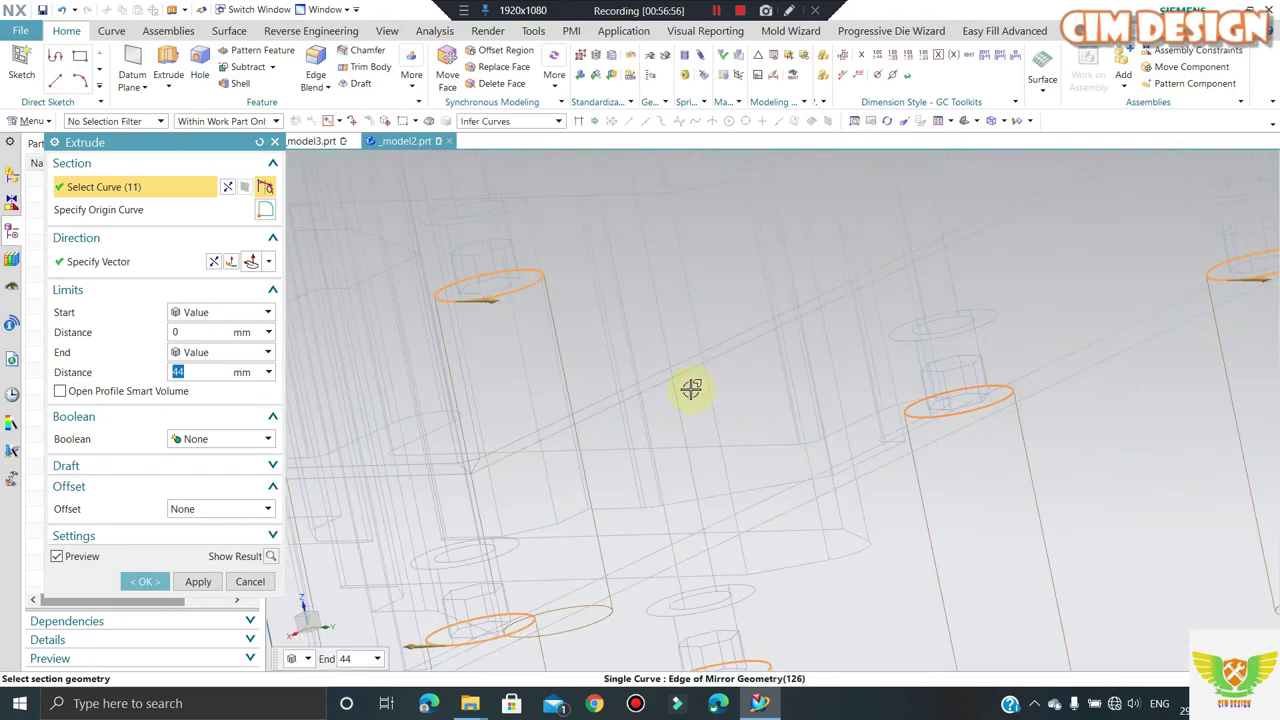
scroll(856, 343, down, 3)
scroll(856, 343, down, 2)
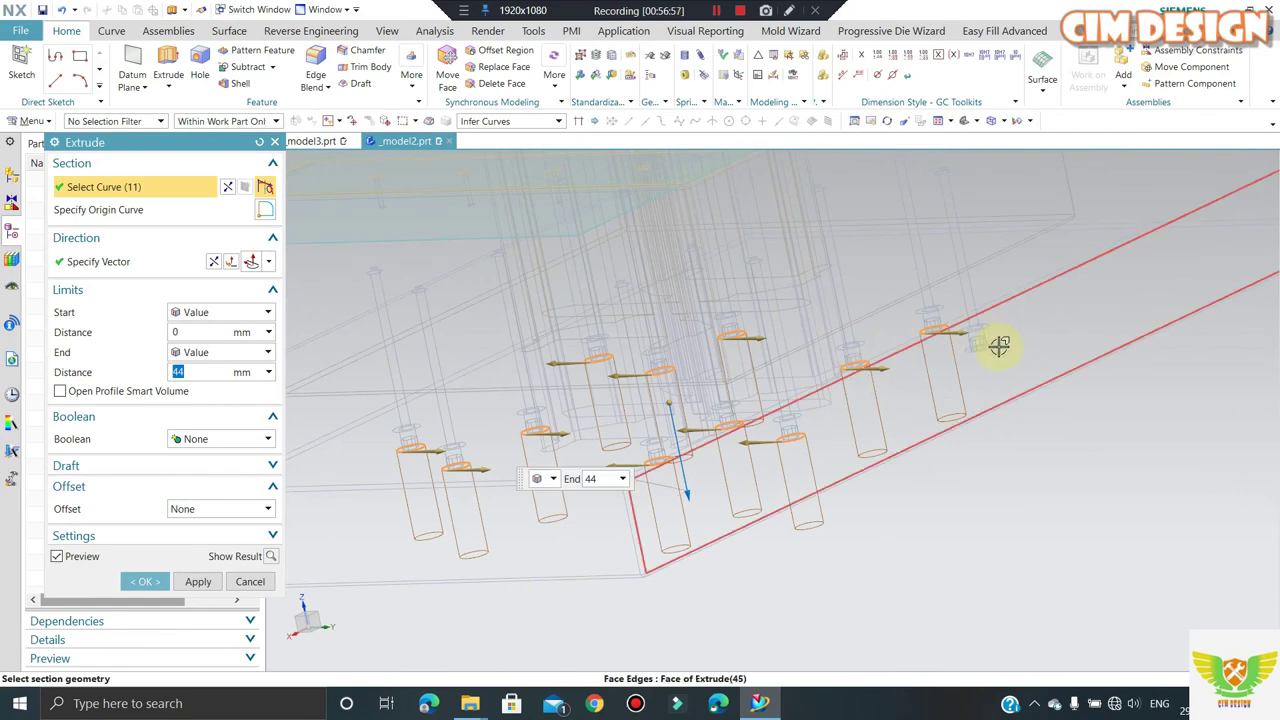
click(990, 346)
mouse_move(900, 480)
middle_down()
mouse_move(943, 569)
mouse_move(948, 517)
mouse_move(943, 548)
middle_up()
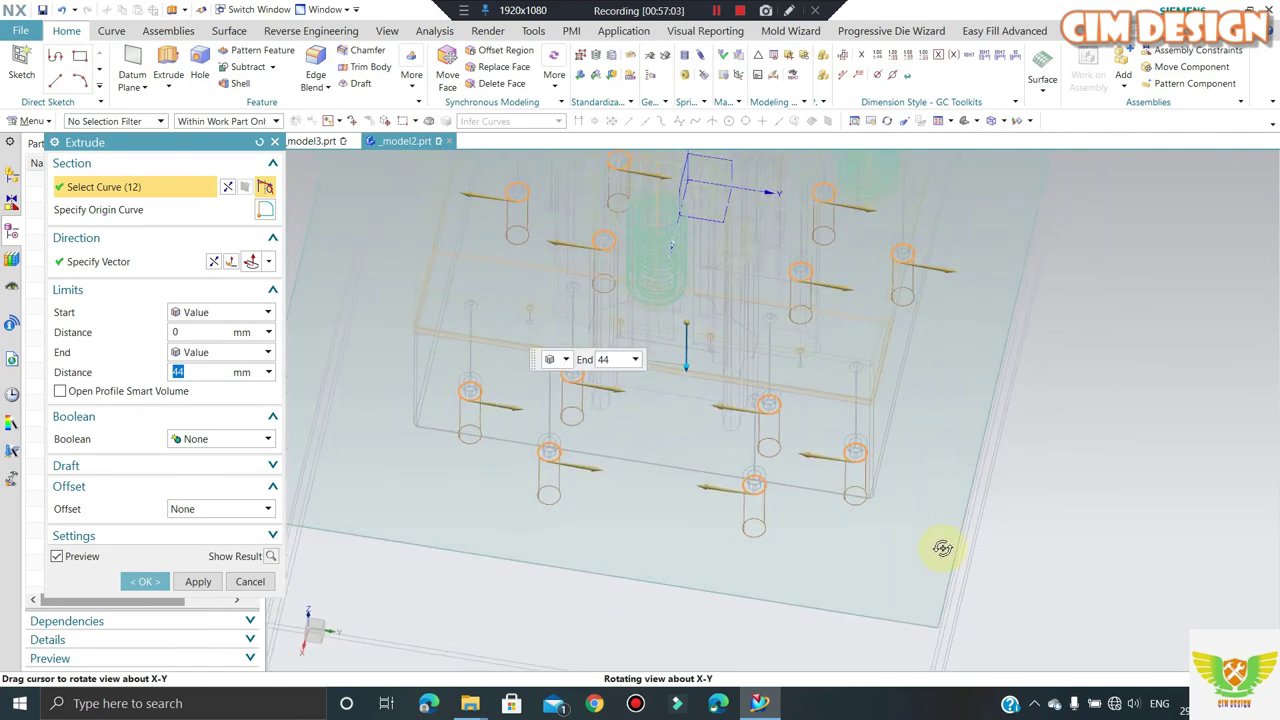
middle_drag(535, 527, 591, 391)
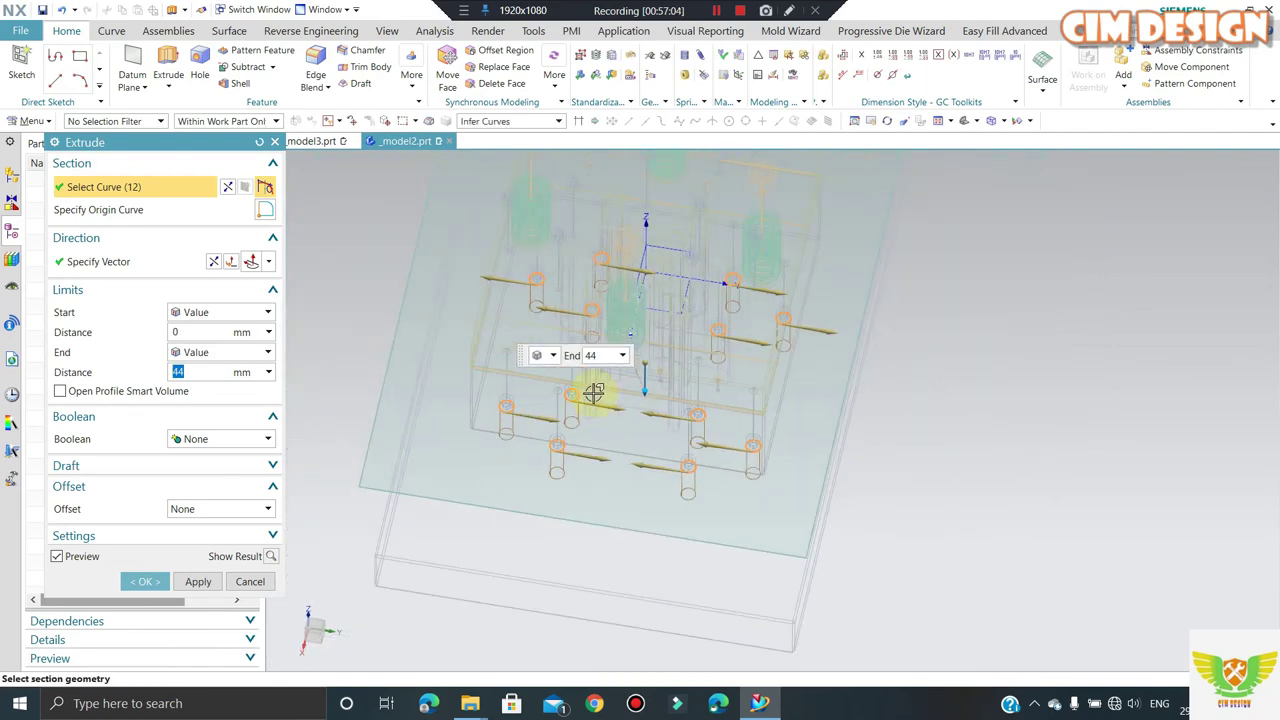
- Set the Boolean to Subtract and finish the 44 mm extrusion
click(200, 439)
click(201, 486)
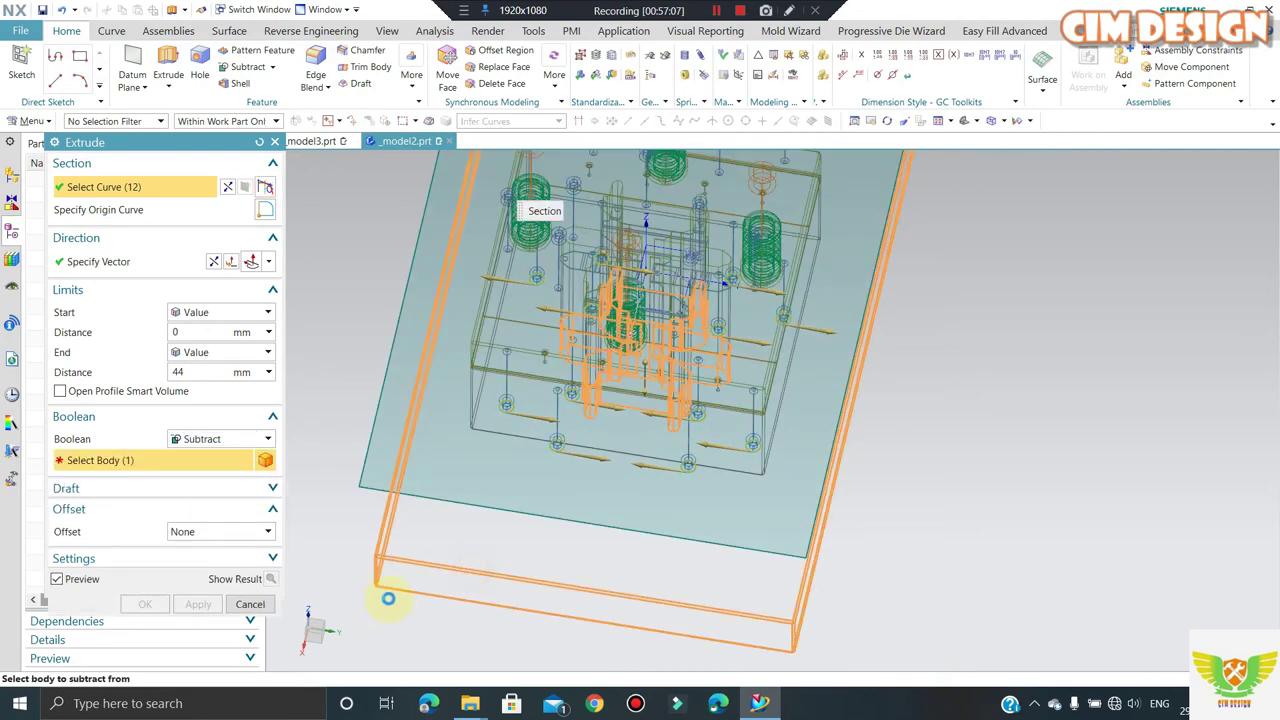
middle_click(487, 496)
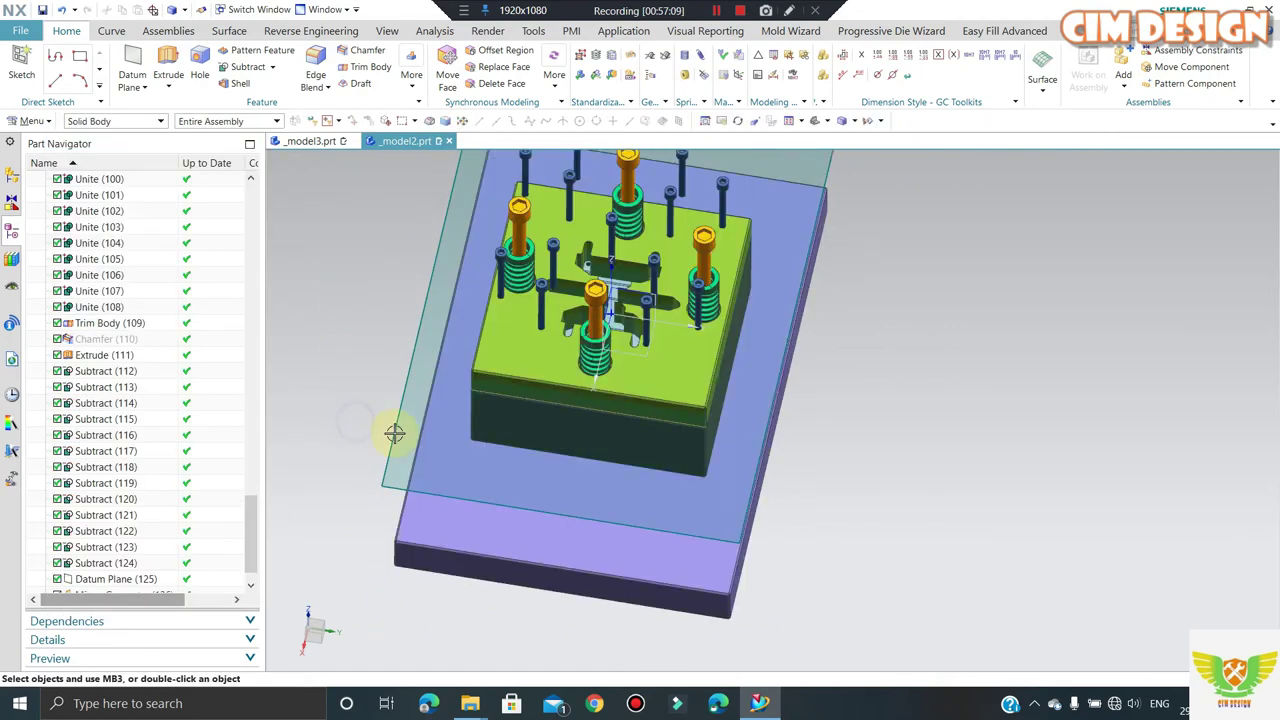
- Unhide the purple top plate by picking it from the hidden objects with Ctrl+Shift+K
mouse_move(394, 431)
middle_down()
mouse_move(411, 255)
mouse_move(543, 321)
middle_up()
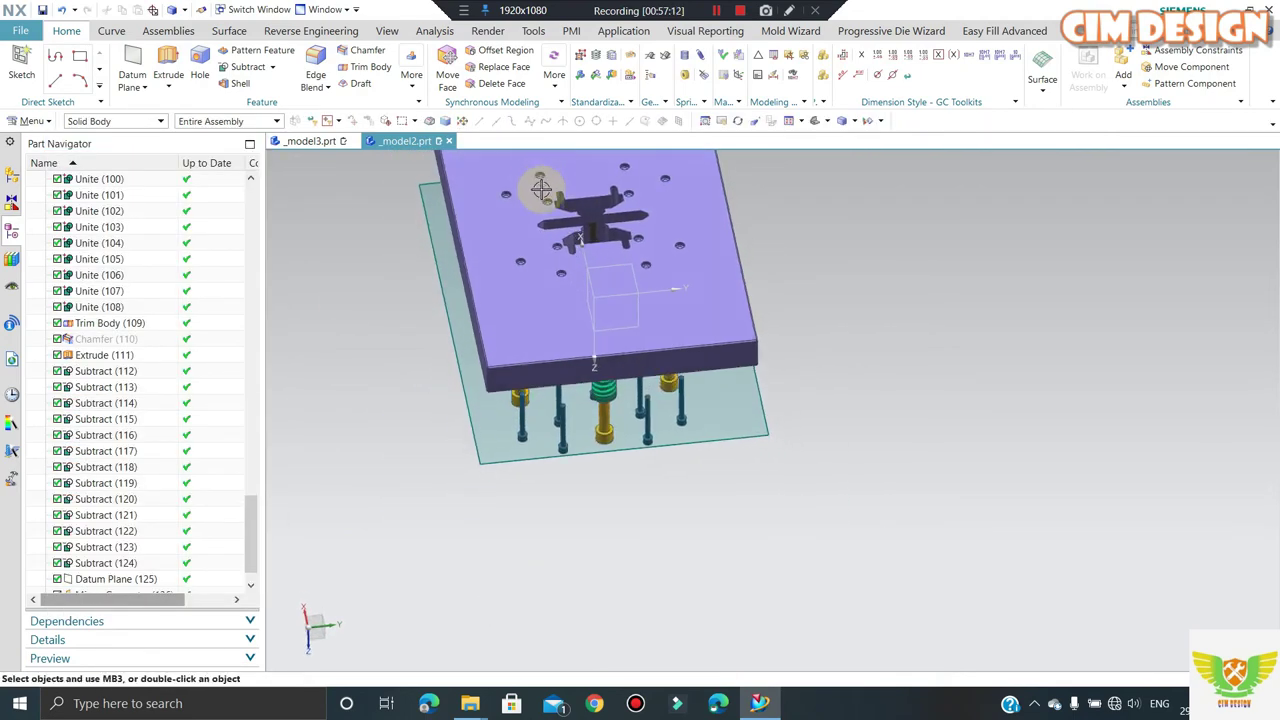
scroll(514, 223, up, 2)
scroll(523, 251, up, 2)
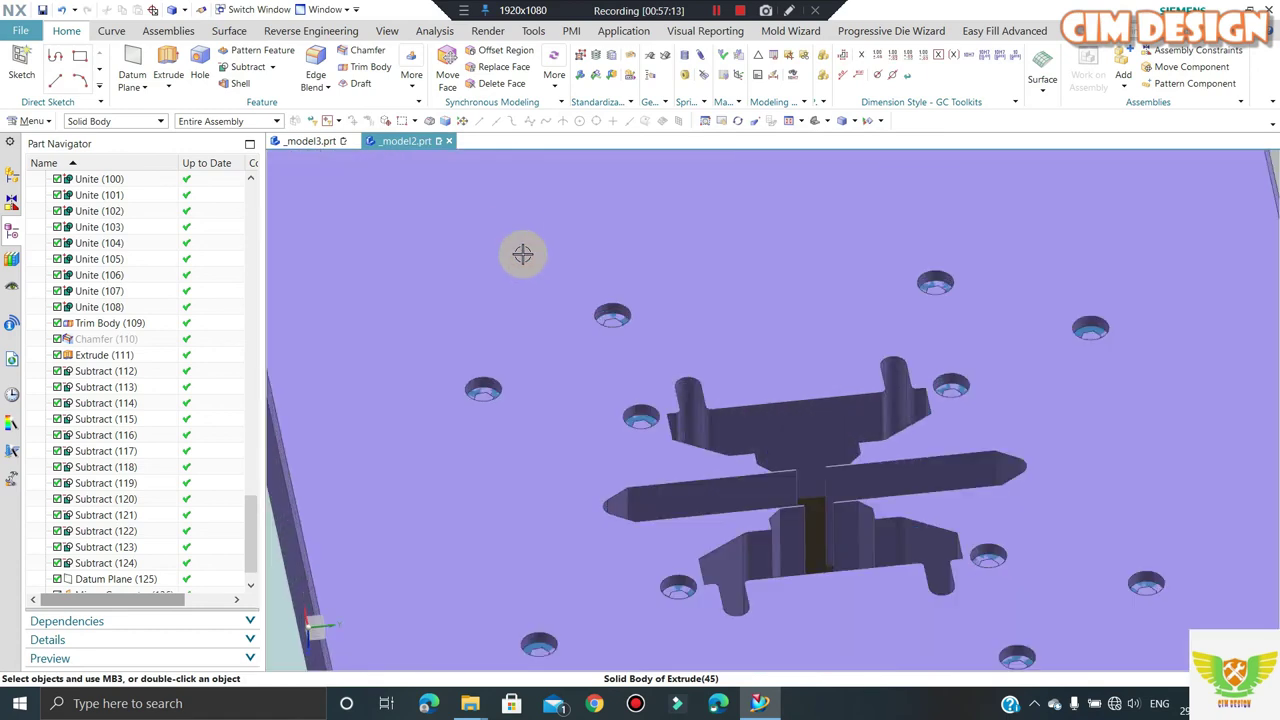
scroll(514, 260, down, 3)
scroll(514, 262, down, 1)
middle_drag(514, 261, 524, 418)
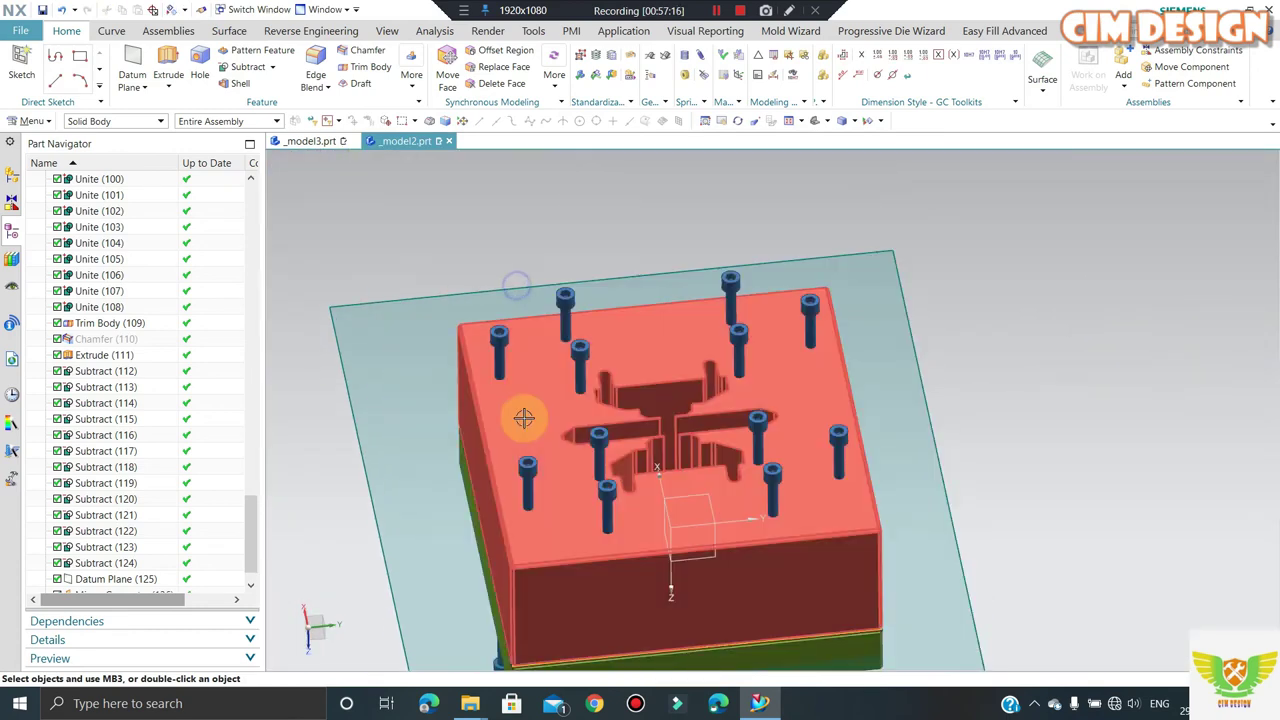
key(ctrl+shift+k)
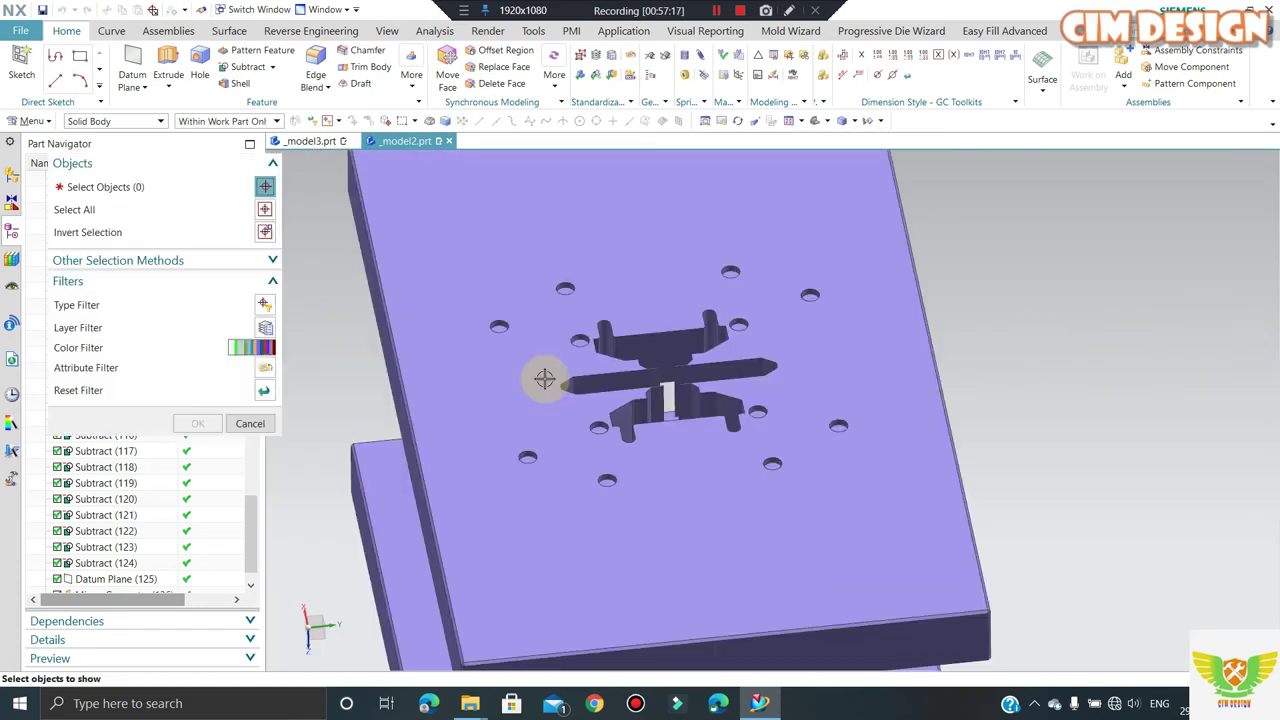
mouse_move(544, 378)
middle_down()
mouse_move(571, 443)
mouse_move(580, 375)
middle_up()
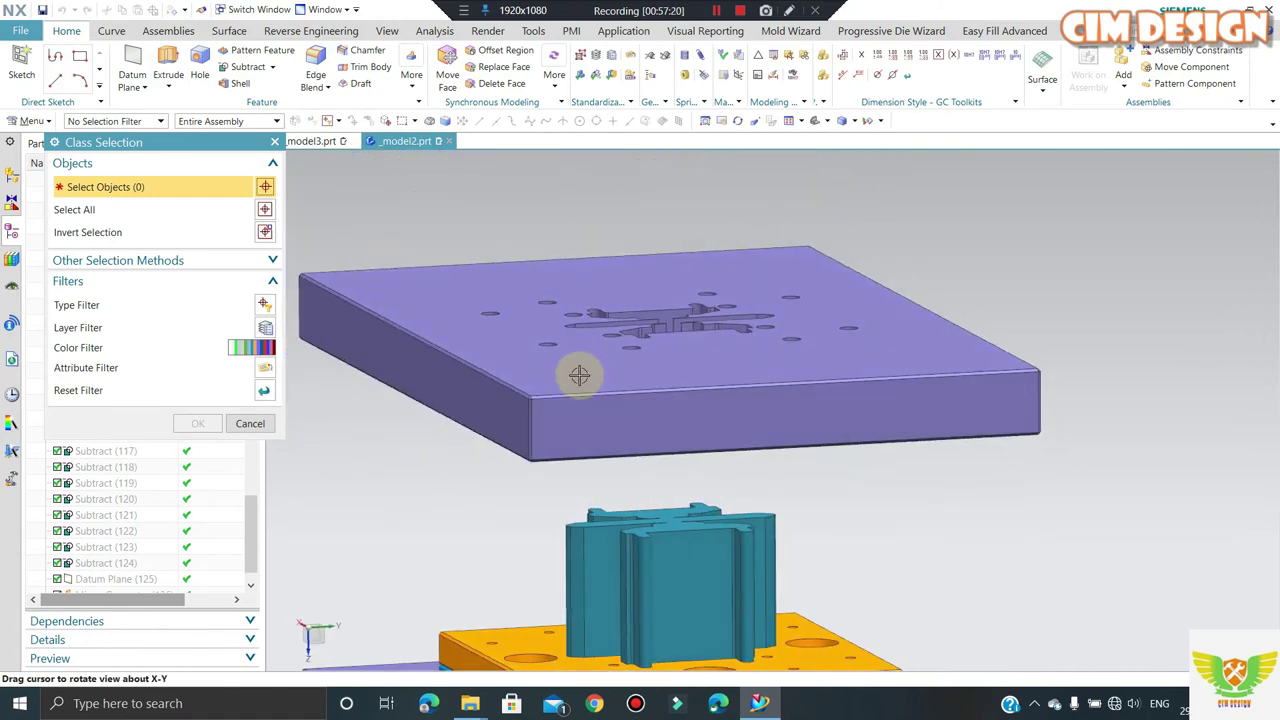
click(250, 424)
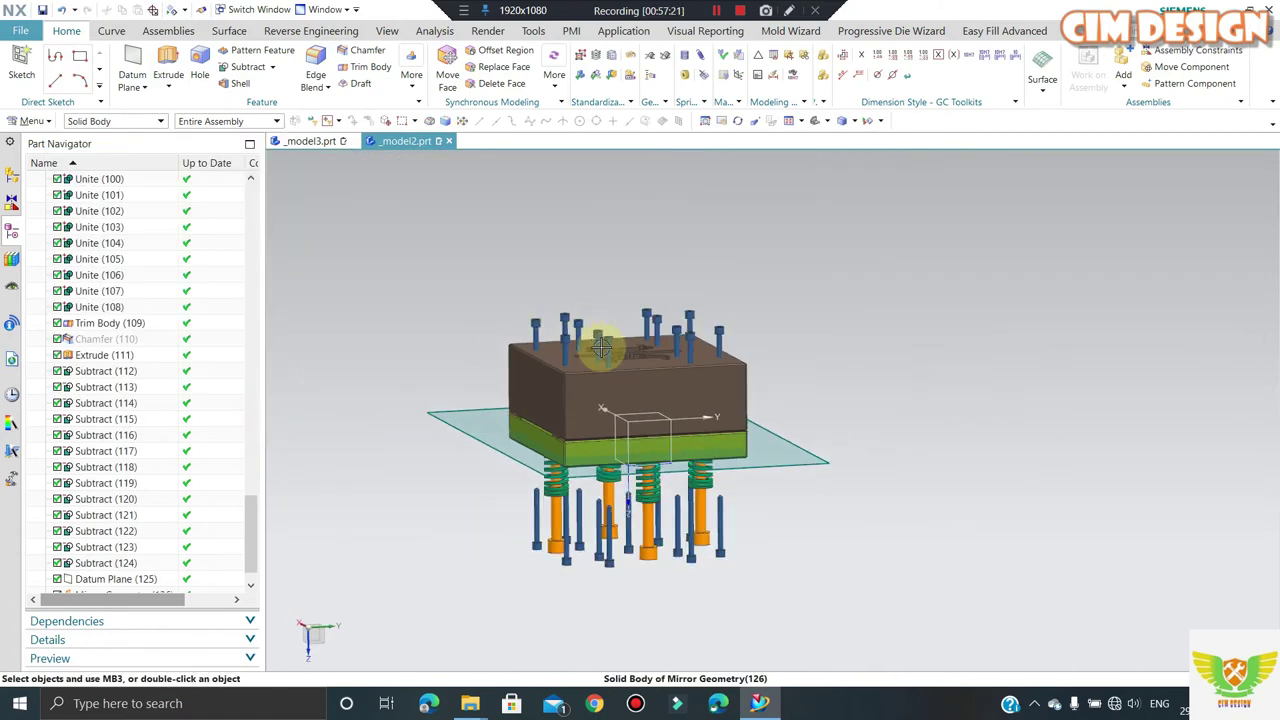
key(ctrl+shift+k)
click(601, 346)
middle_click(574, 360)
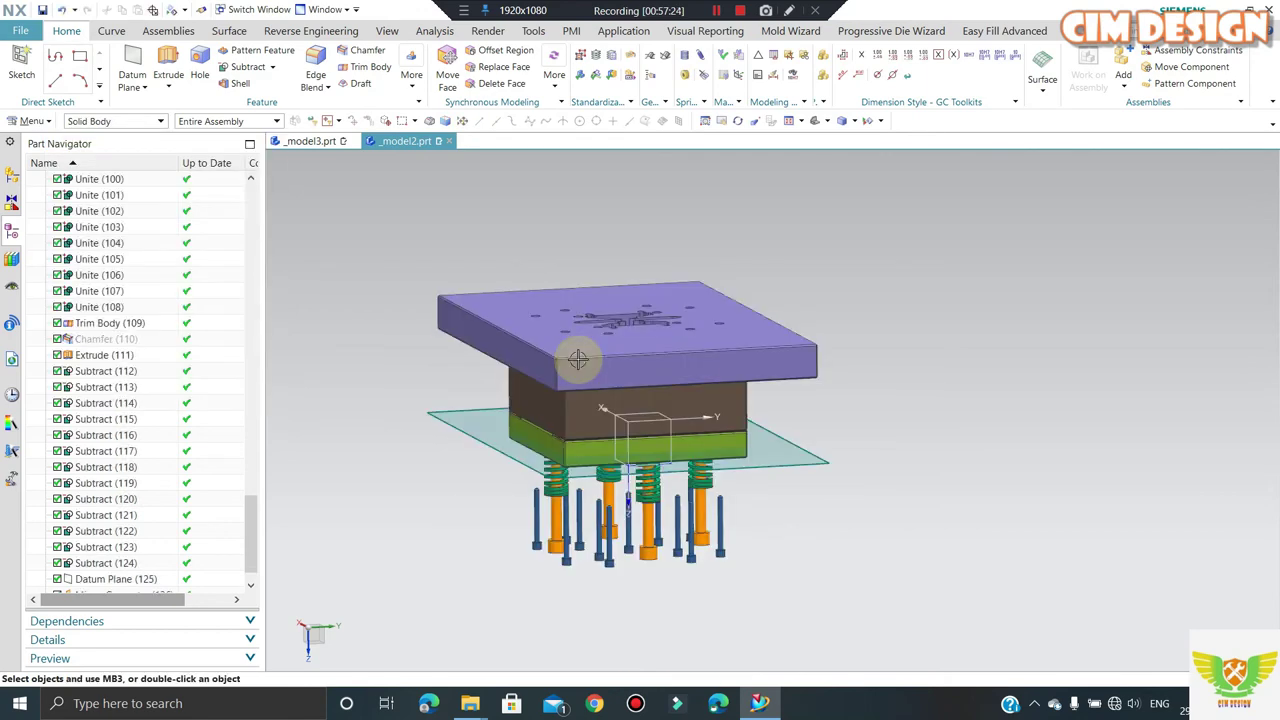
scroll(423, 162, down, 2)
- Start a Subtract on the top plate with Keep Tool ticked and pick the first hole bodies
click(245, 68)
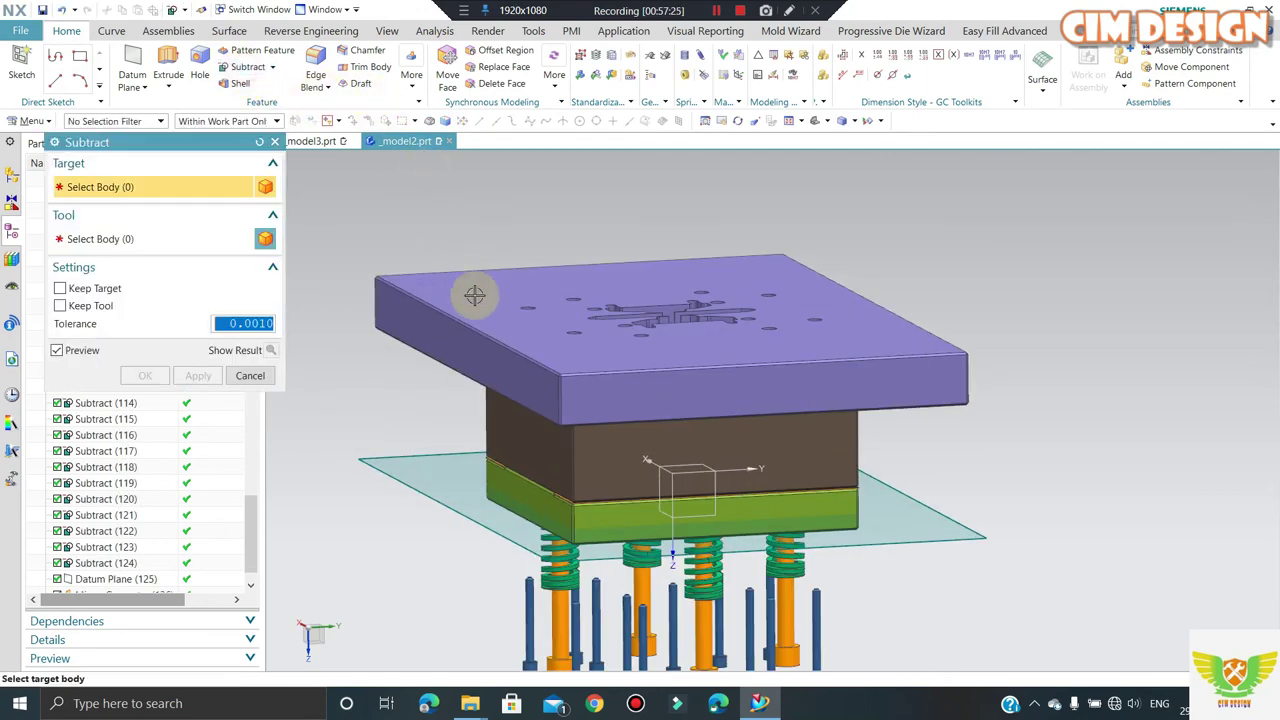
click(474, 291)
middle_drag(514, 354, 527, 358)
scroll(527, 358, down, 3)
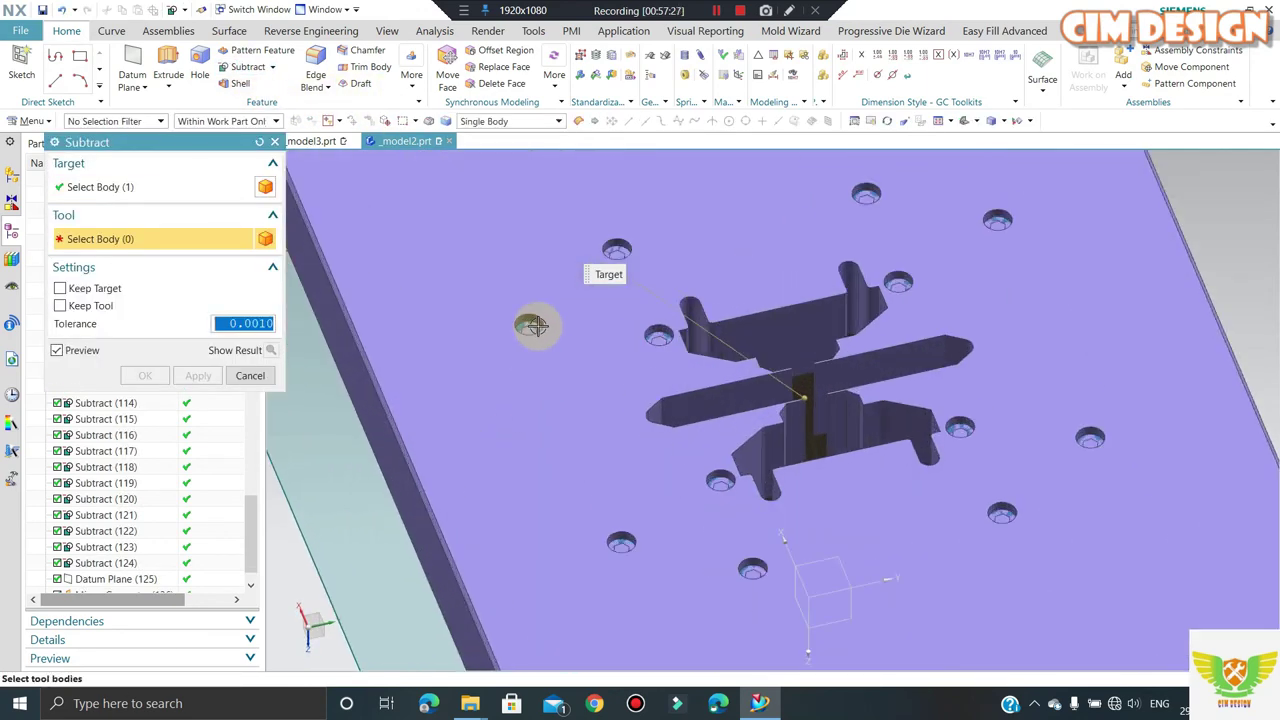
scroll(528, 323, down, 2)
click(658, 198)
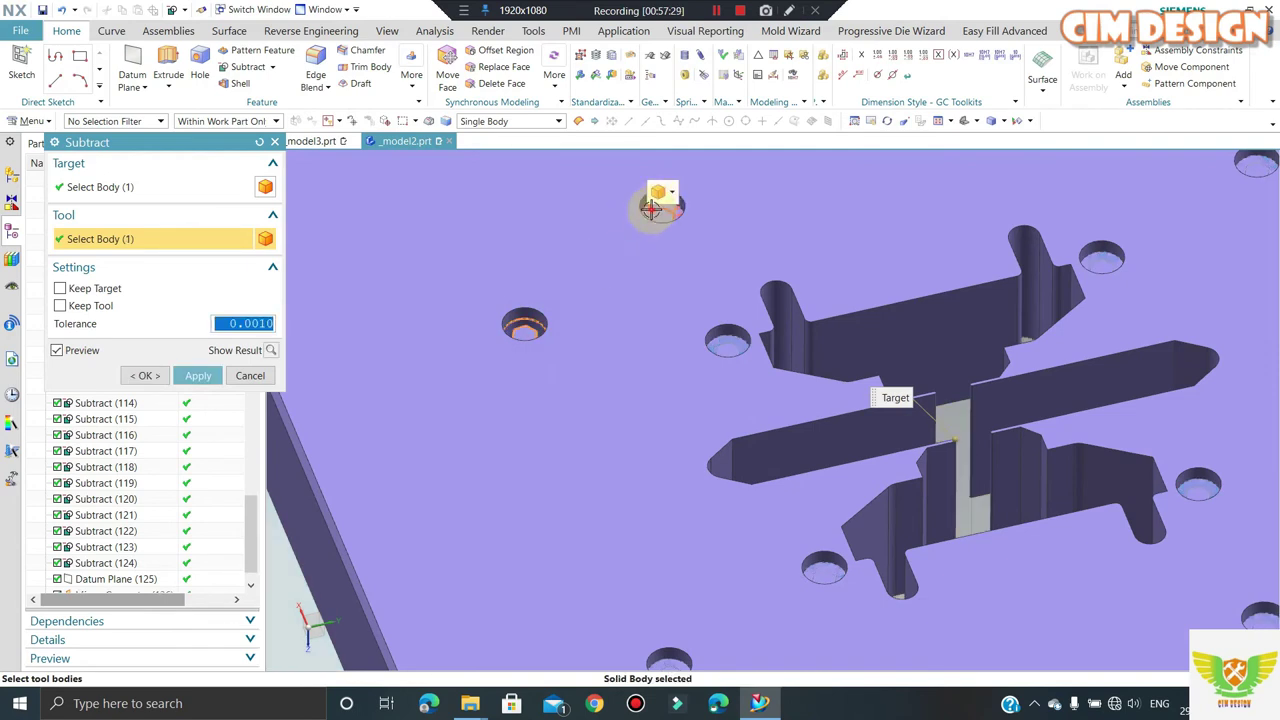
click(651, 208)
click(92, 308)
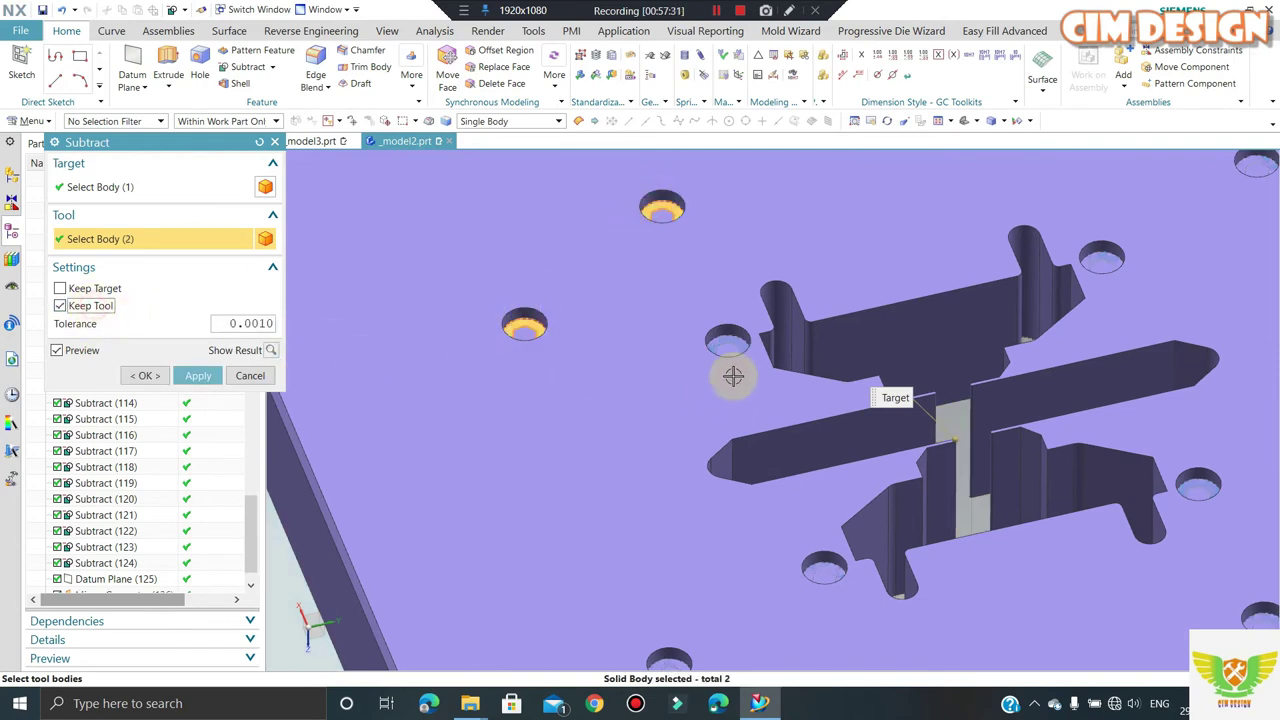
click(730, 342)
click(1101, 257)
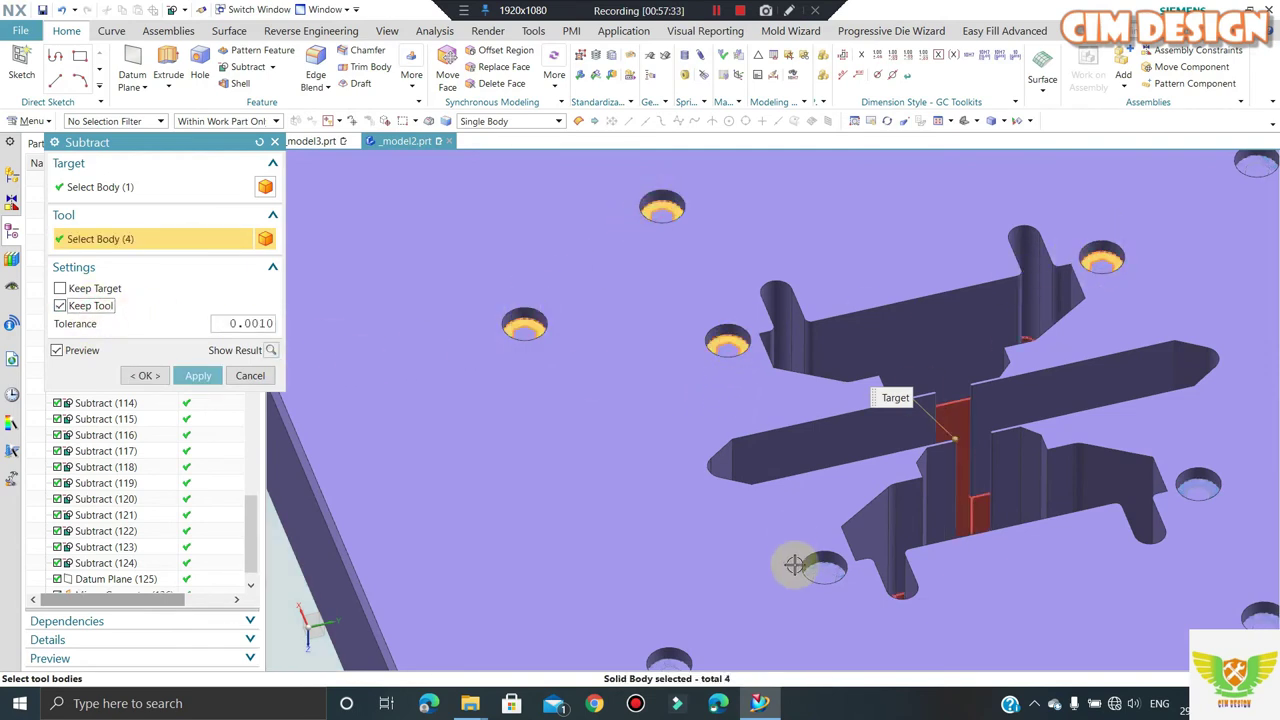
click(824, 576)
click(1200, 488)
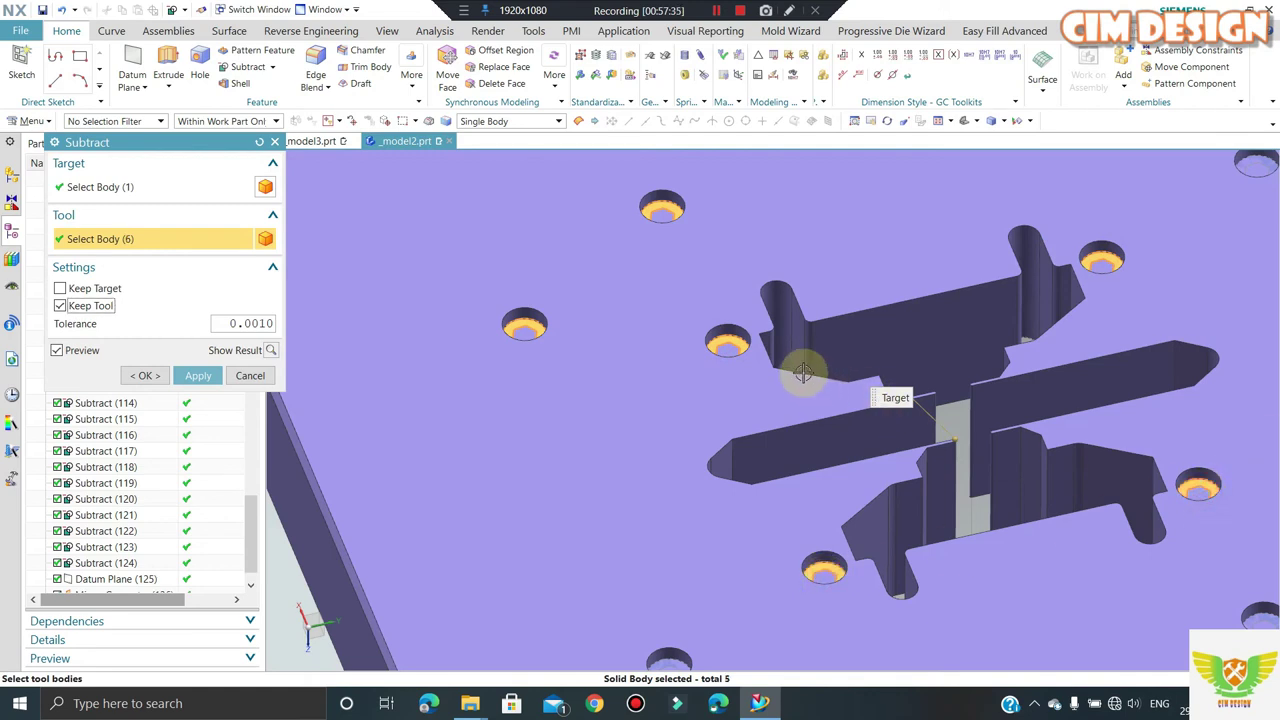
- Add the remaining hole bodies as tools and apply the cut to the purple top plate
scroll(803, 372, down, 1)
click(1166, 206)
click(1003, 174)
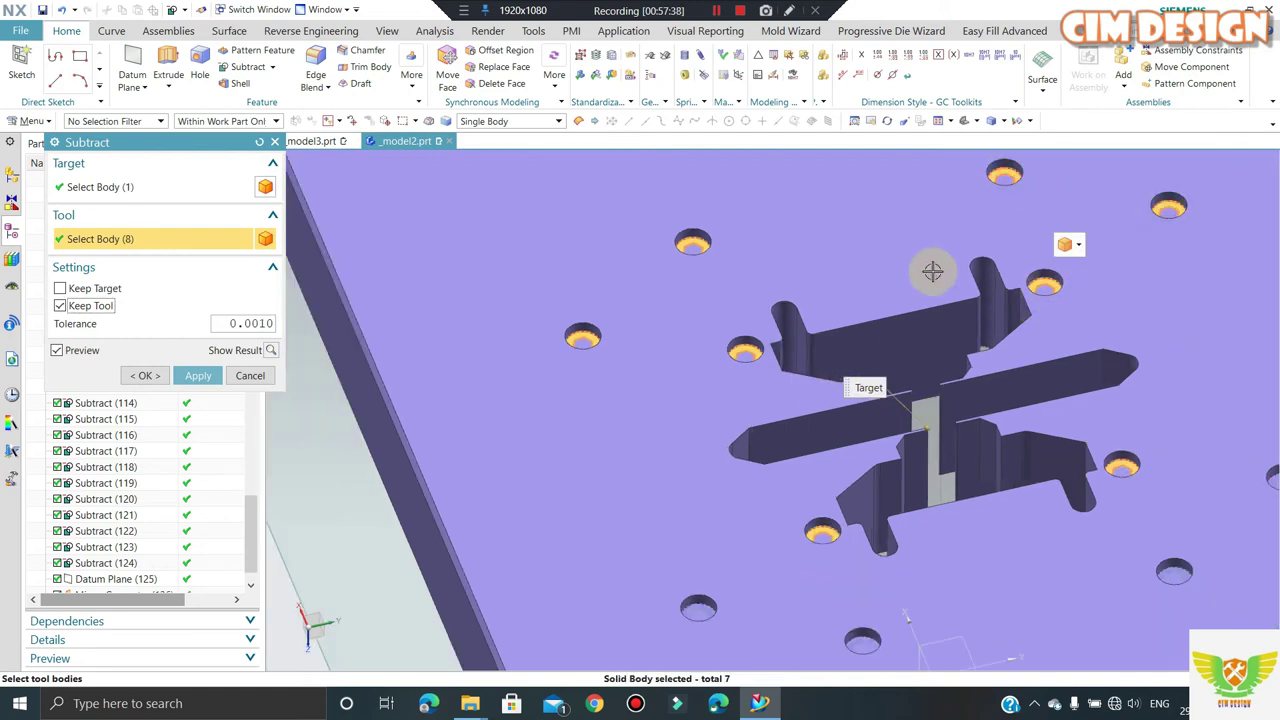
scroll(928, 265, down, 1)
scroll(1192, 453, up, 2)
click(1227, 424)
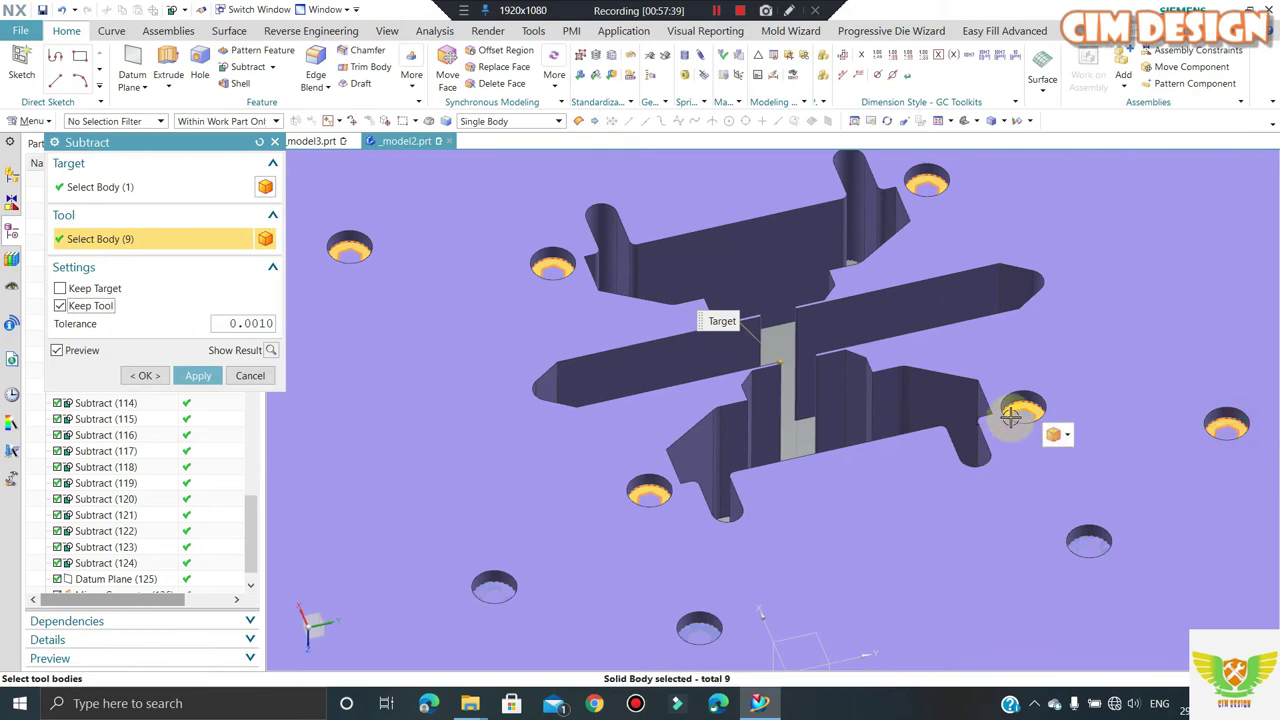
click(1085, 542)
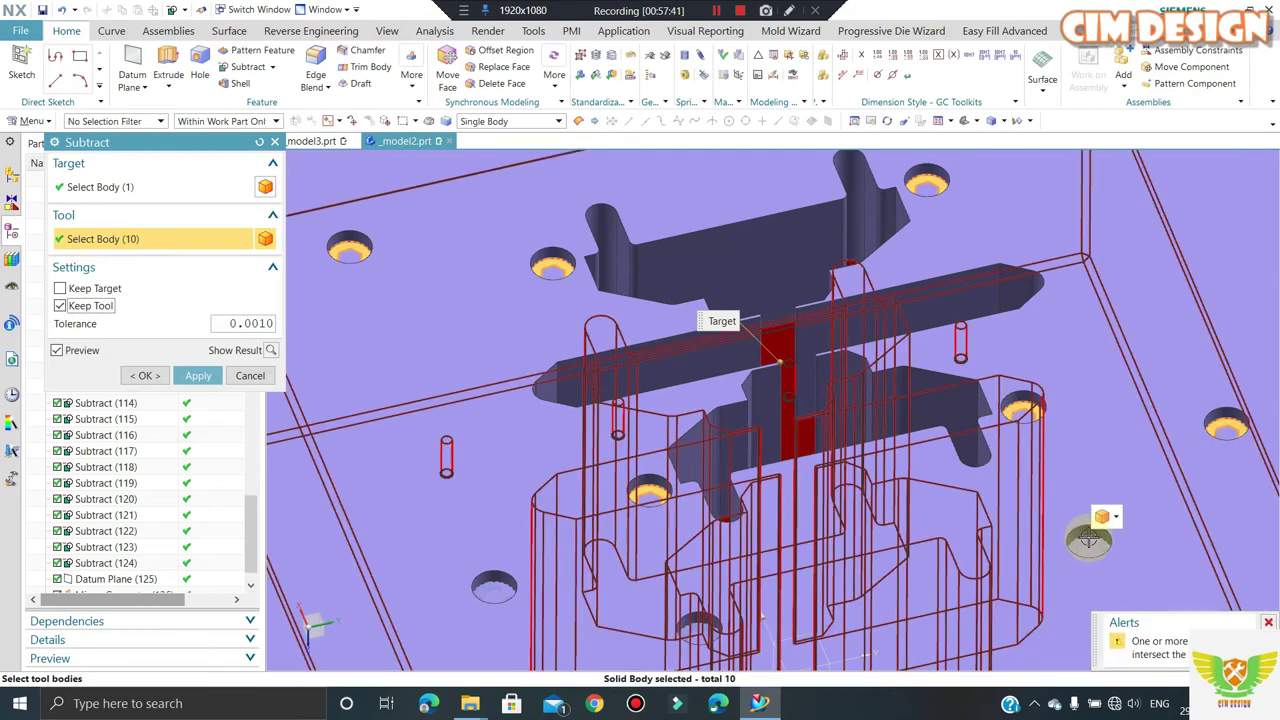
shift+click(1088, 528)
click(1084, 546)
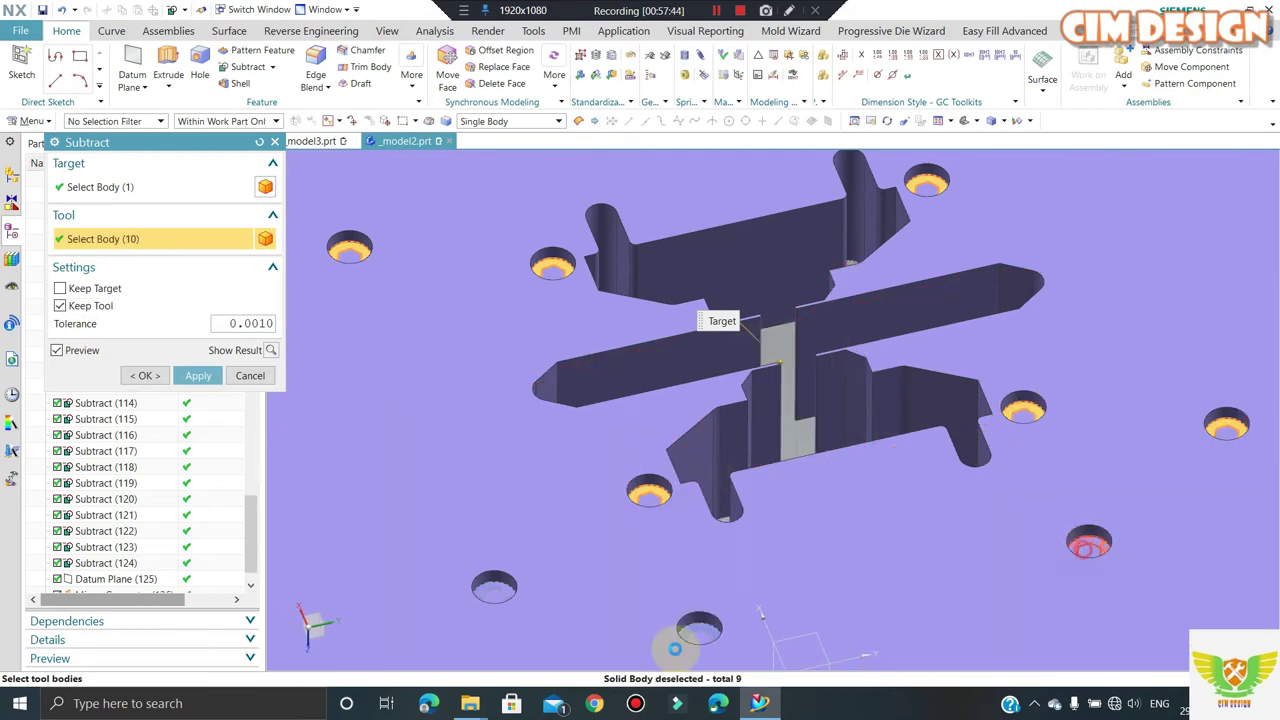
click(512, 596)
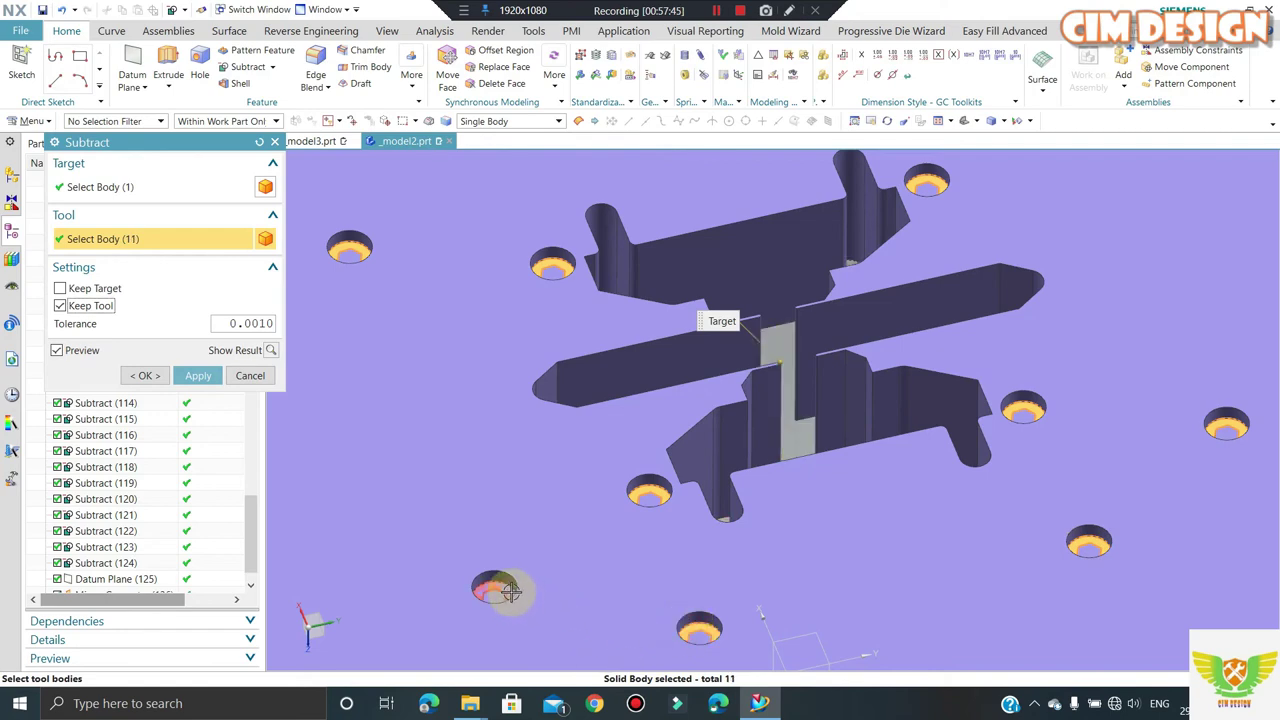
click(155, 380)
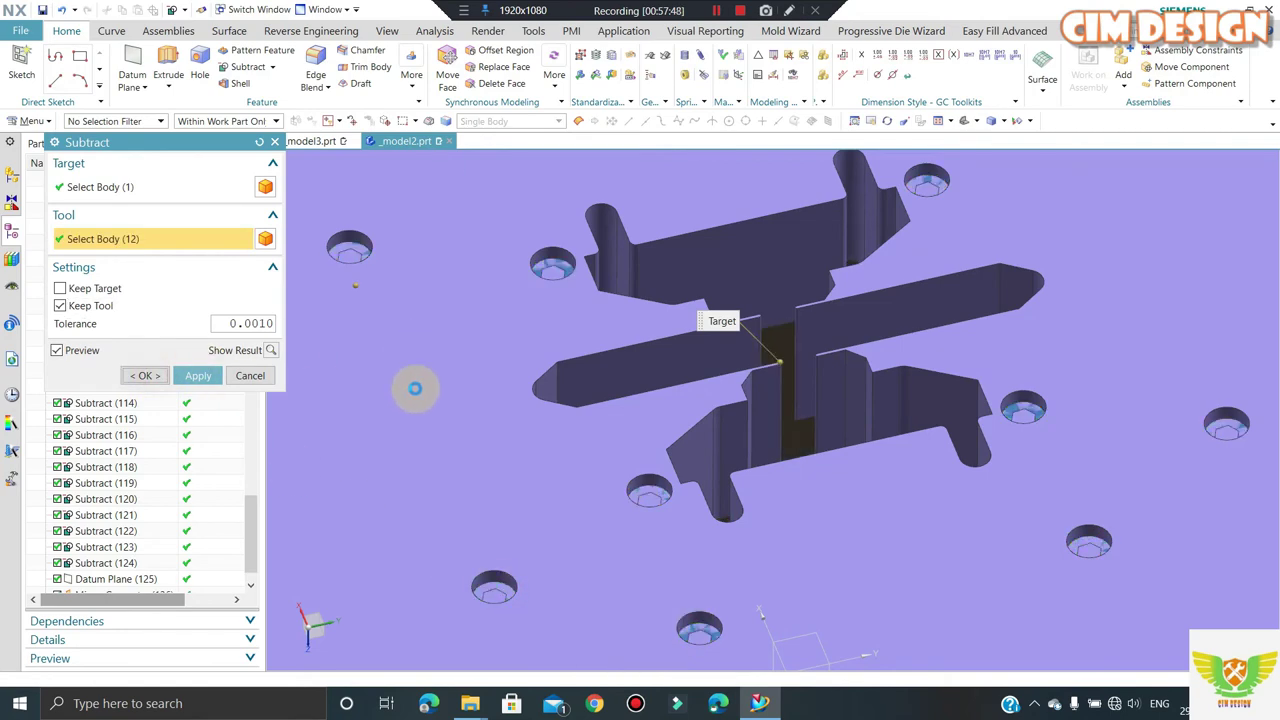
middle_drag(694, 371, 561, 387)
middle_drag(555, 479, 580, 391)
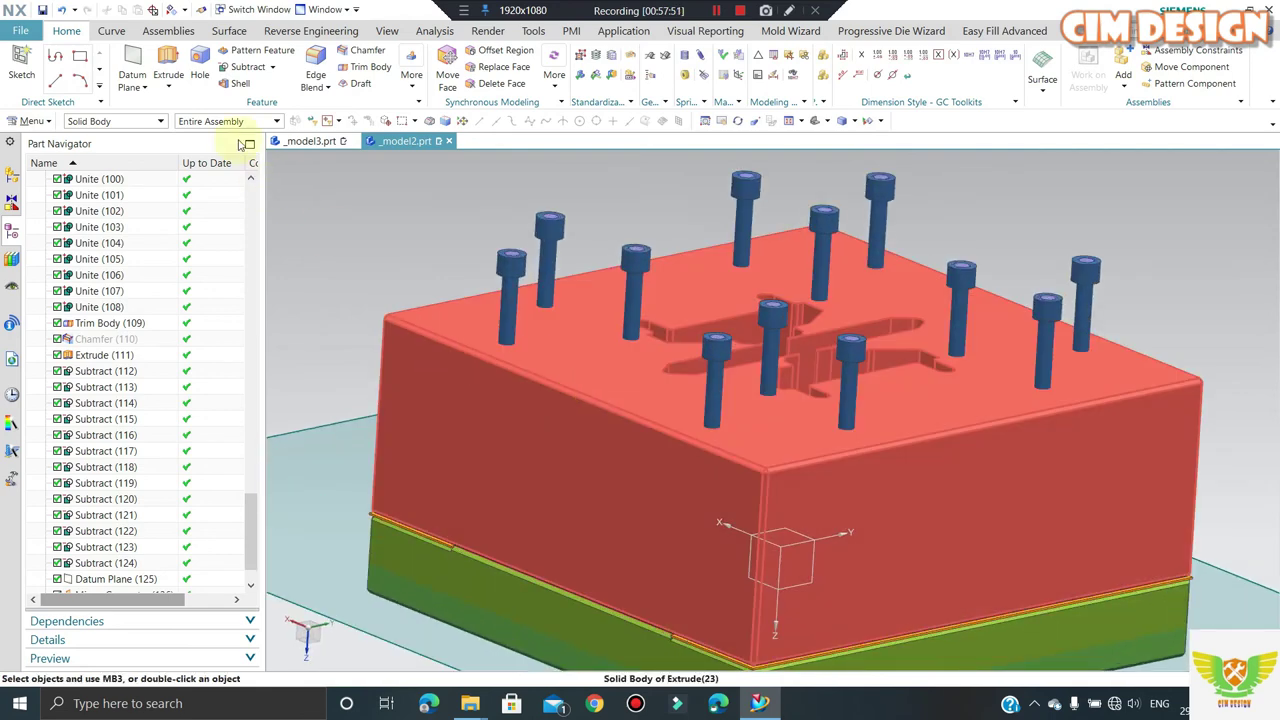
- Subtract the 12 bolts, including the centre pocket bolts, from the brown plate
click(248, 66)
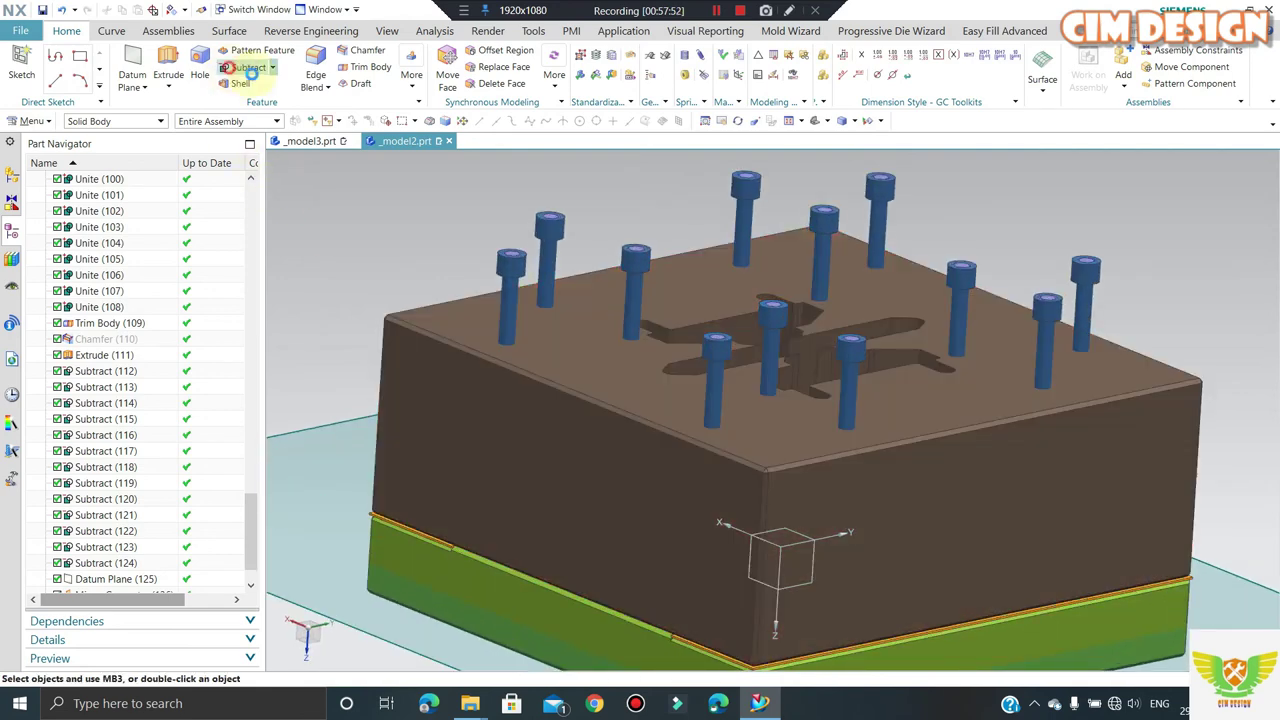
click(525, 353)
click(505, 273)
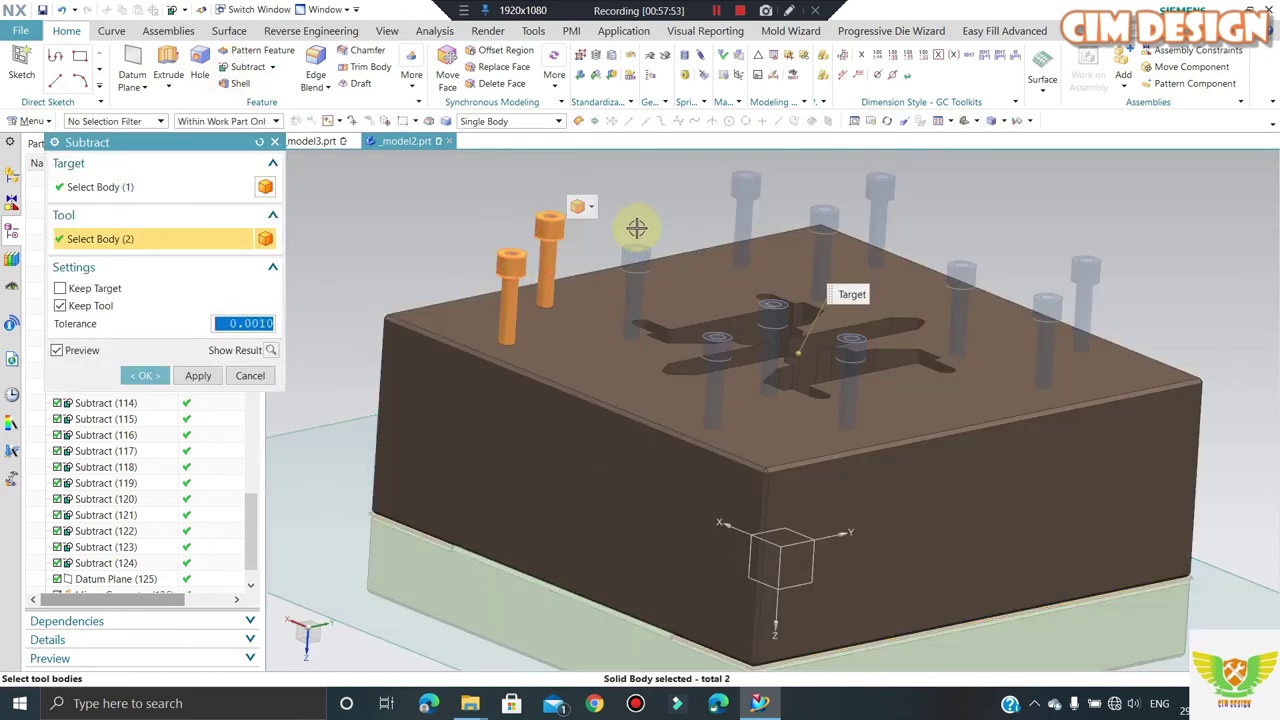
click(741, 205)
click(827, 198)
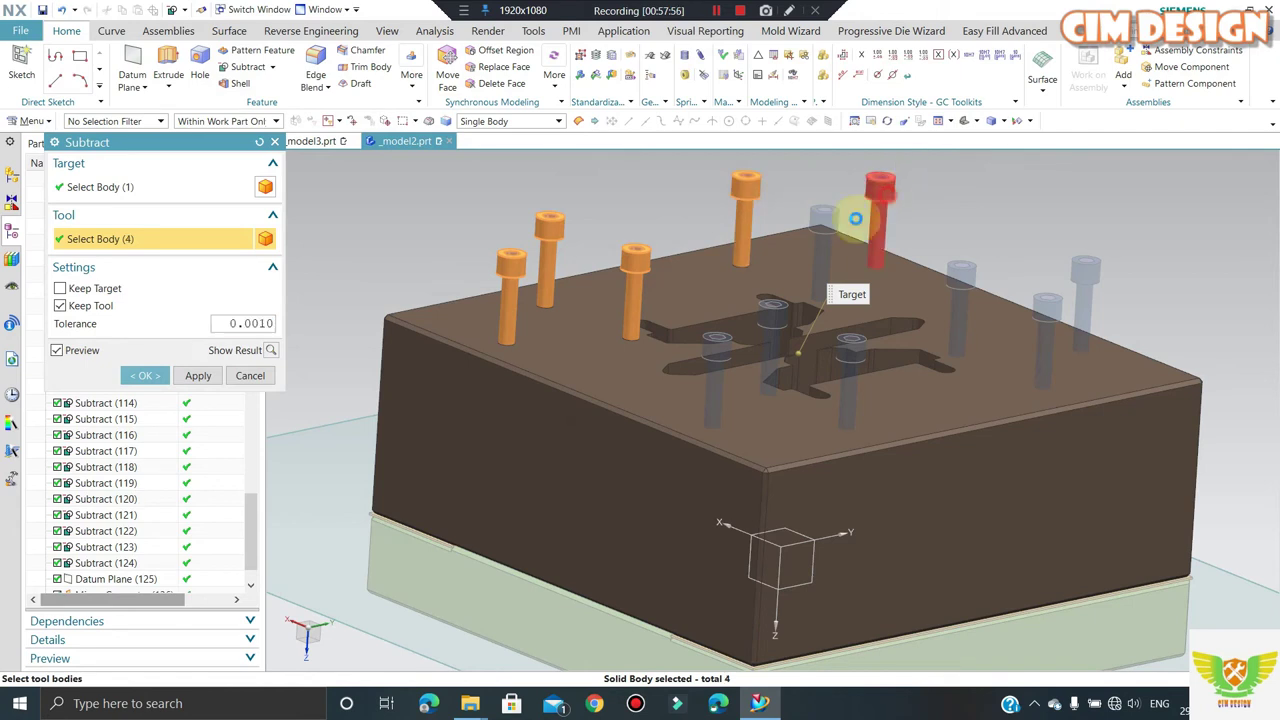
click(877, 190)
click(953, 299)
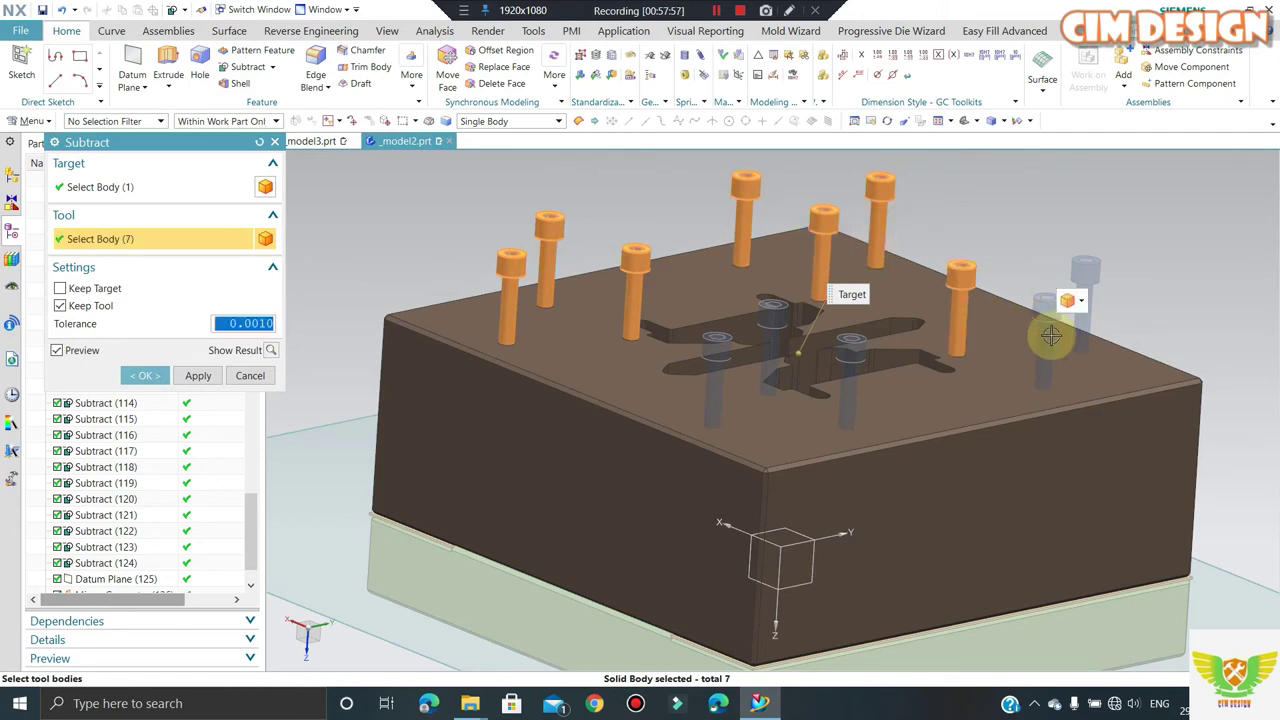
click(1091, 291)
click(851, 350)
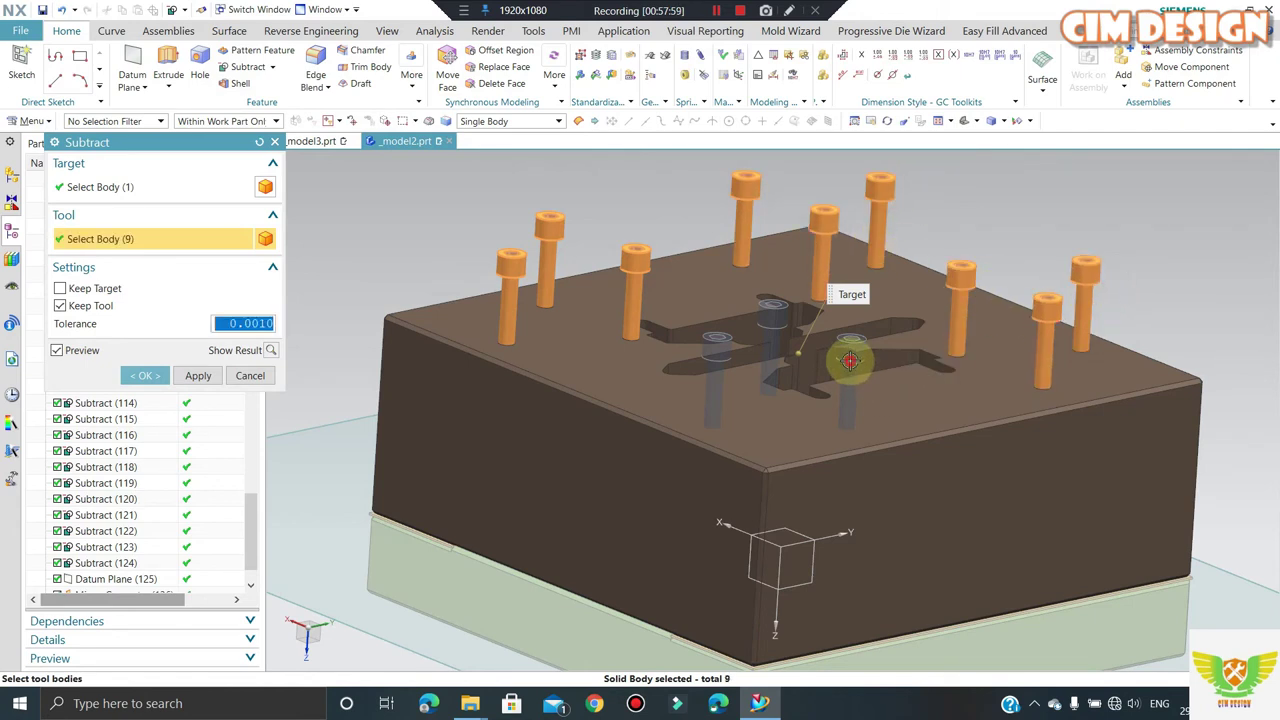
click(770, 318)
click(731, 368)
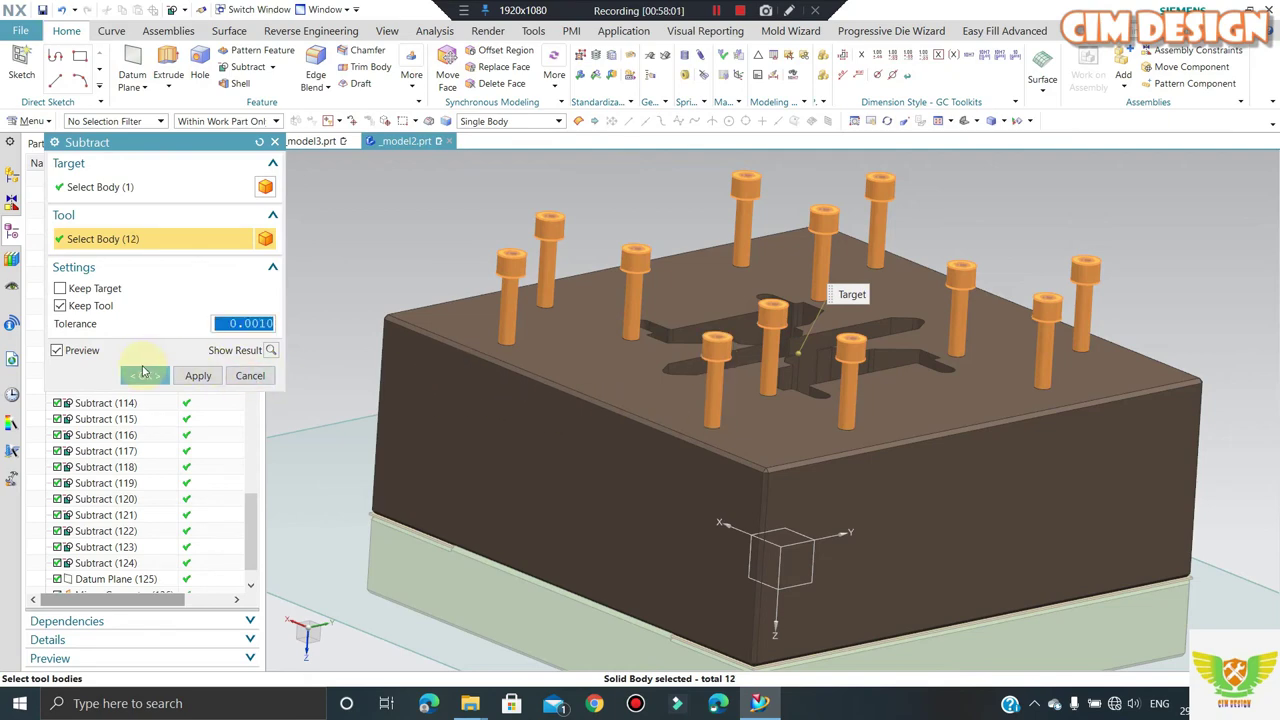
click(143, 372)
mouse_move(508, 257)
middle_down()
mouse_move(1051, 186)
mouse_move(683, 250)
middle_up()
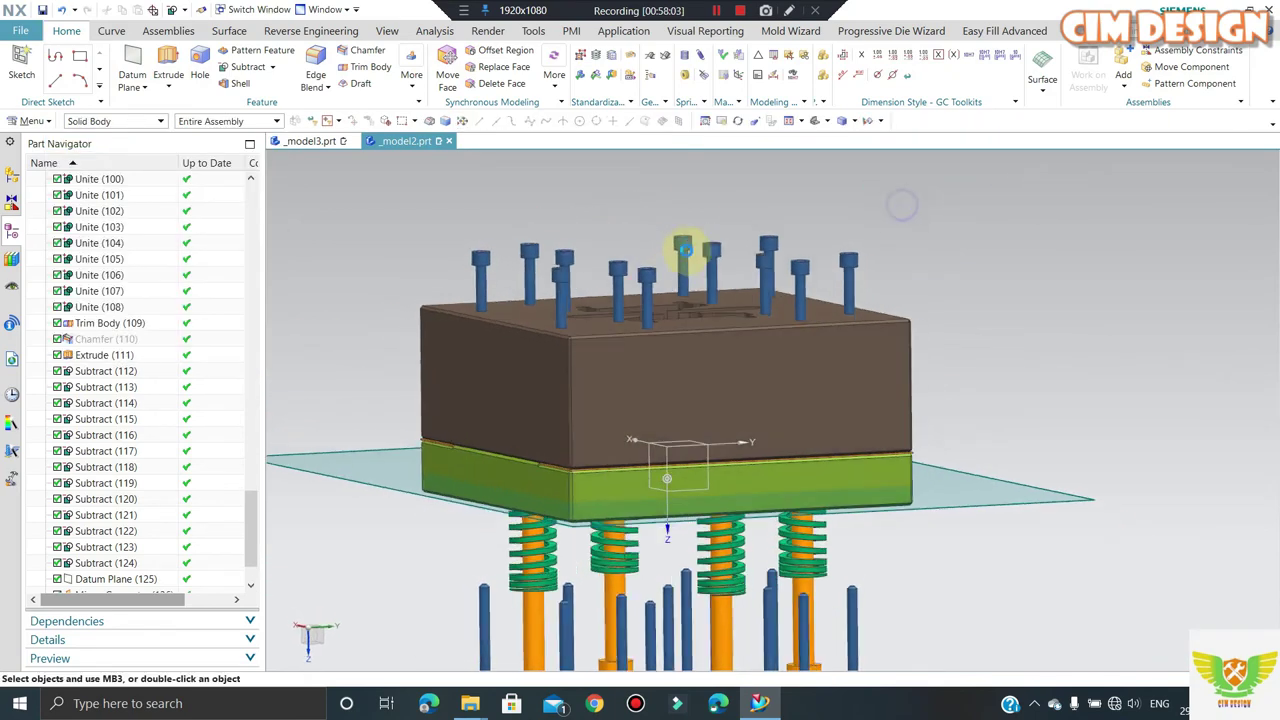
- Hide a bolt, then move the selected small leftover bodies to layer 100
key(ctrl+alt+f)
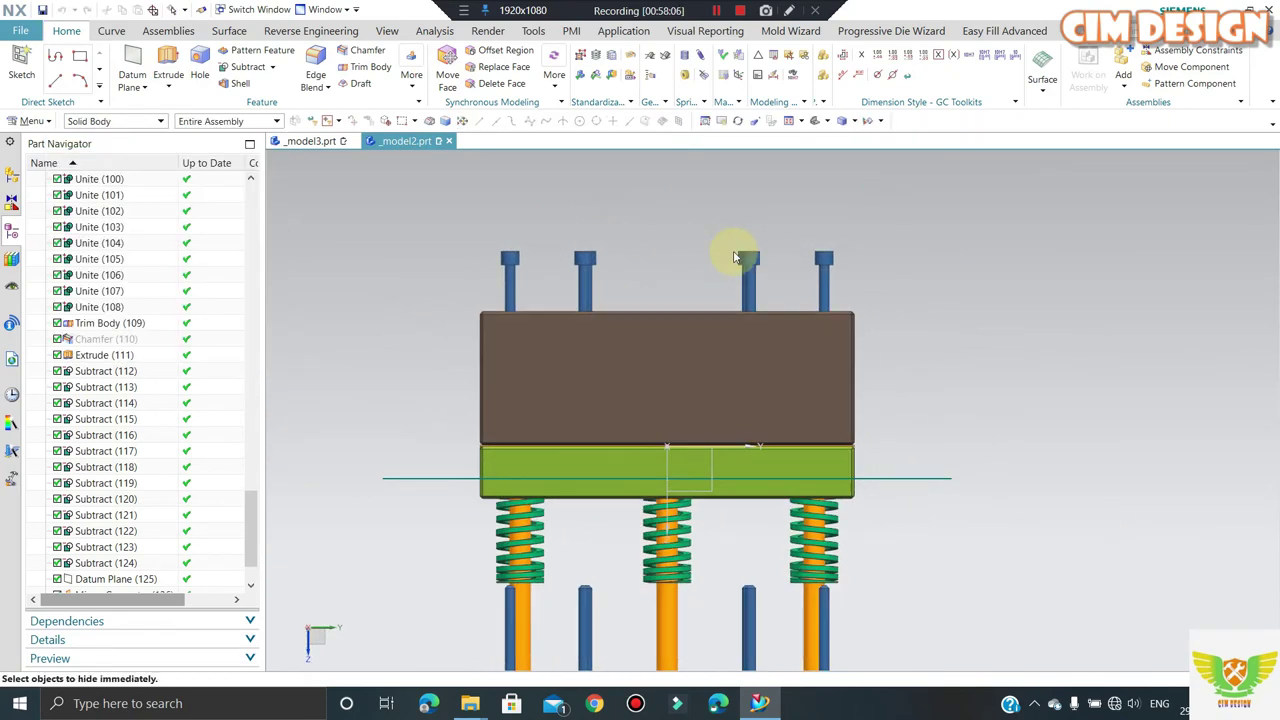
key(ctrl+shift+i)
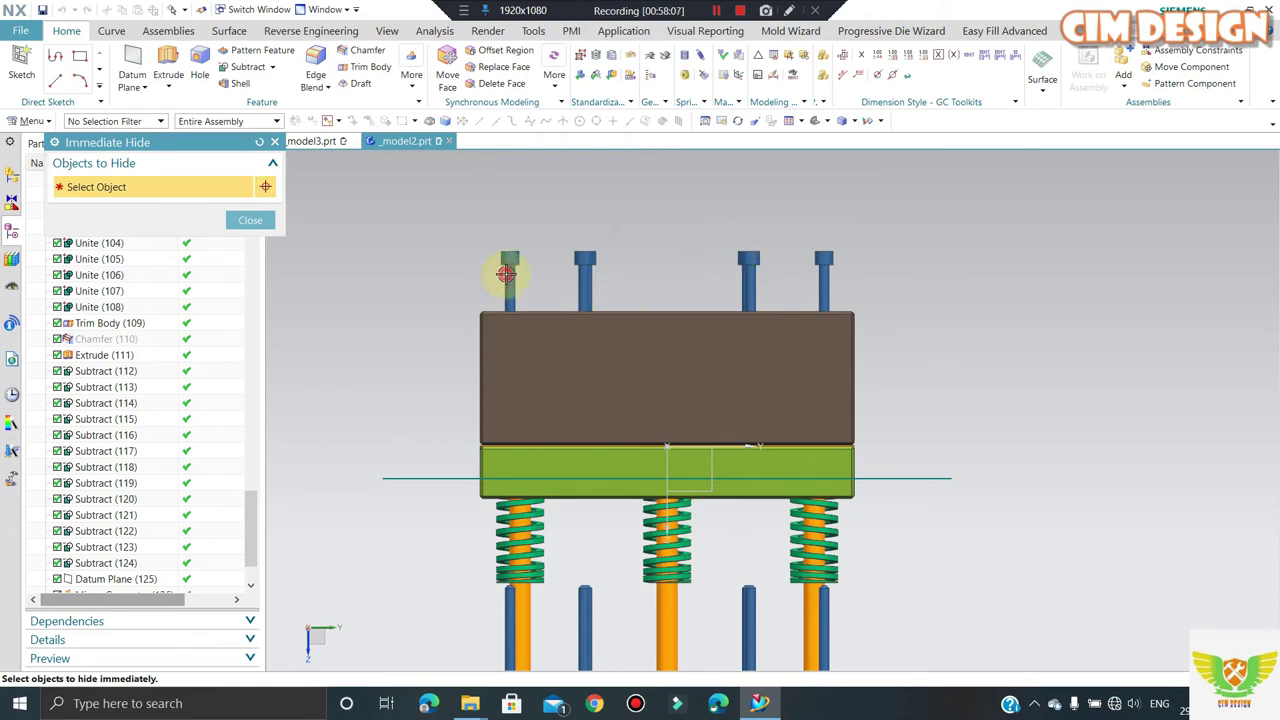
click(582, 280)
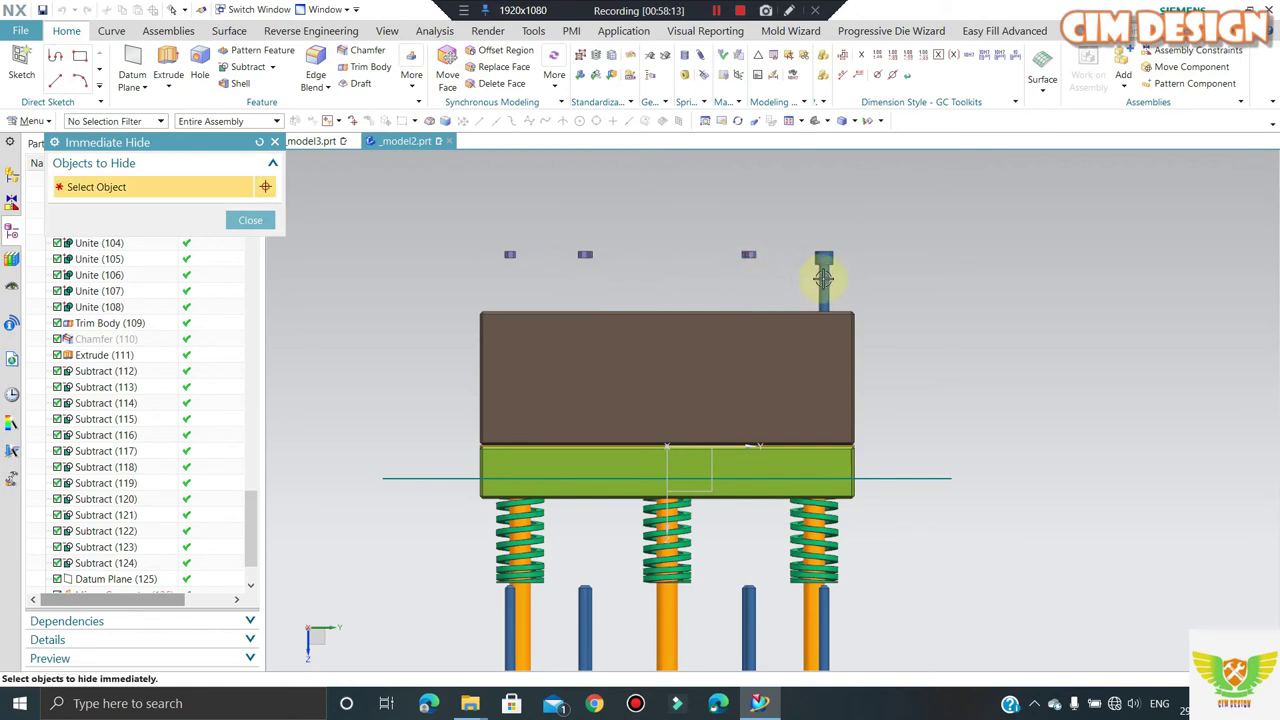
click(264, 222)
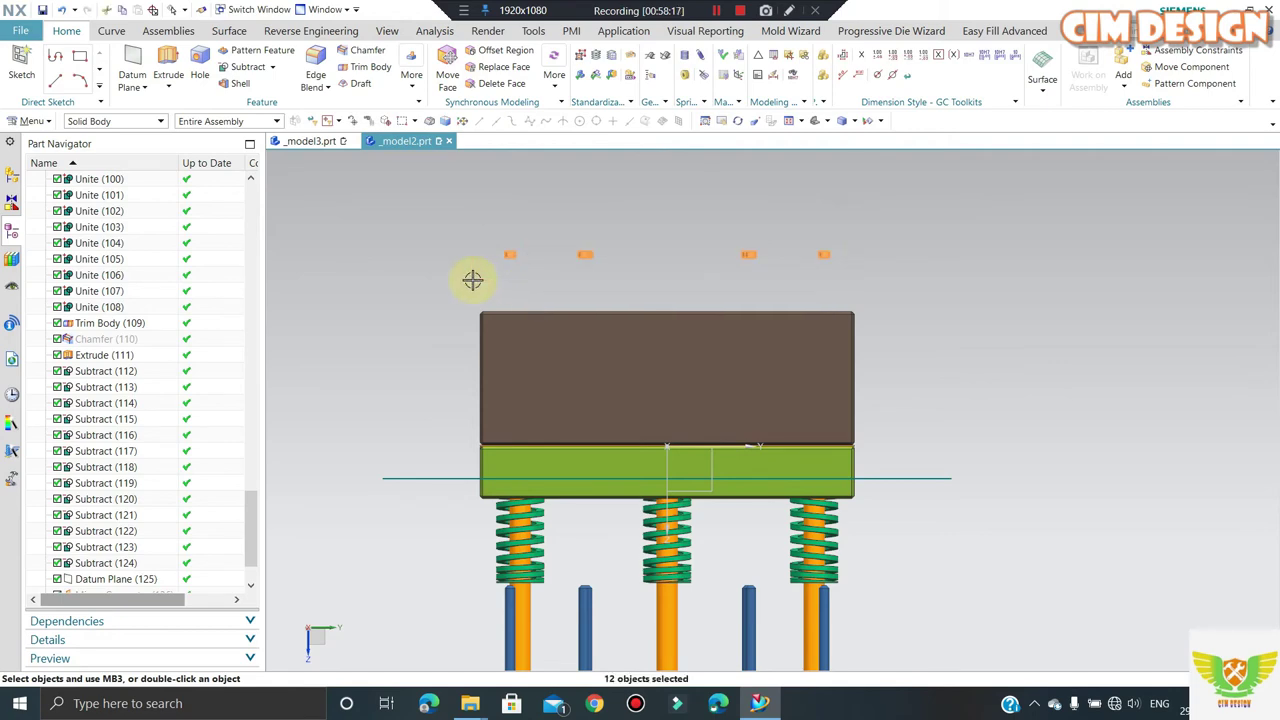
key(ctrl+j)
text(100)
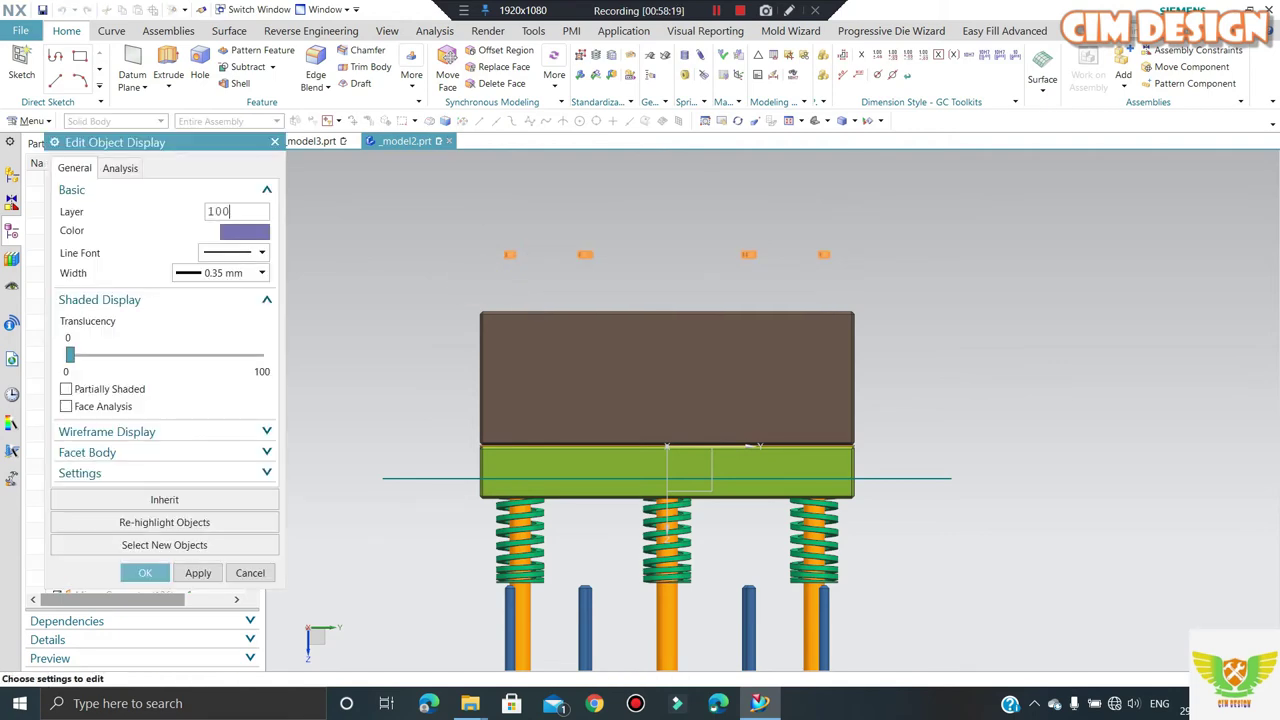
key(Return)
- Show all the hidden die plates again with a box selection
key(ctrl+shift+k)
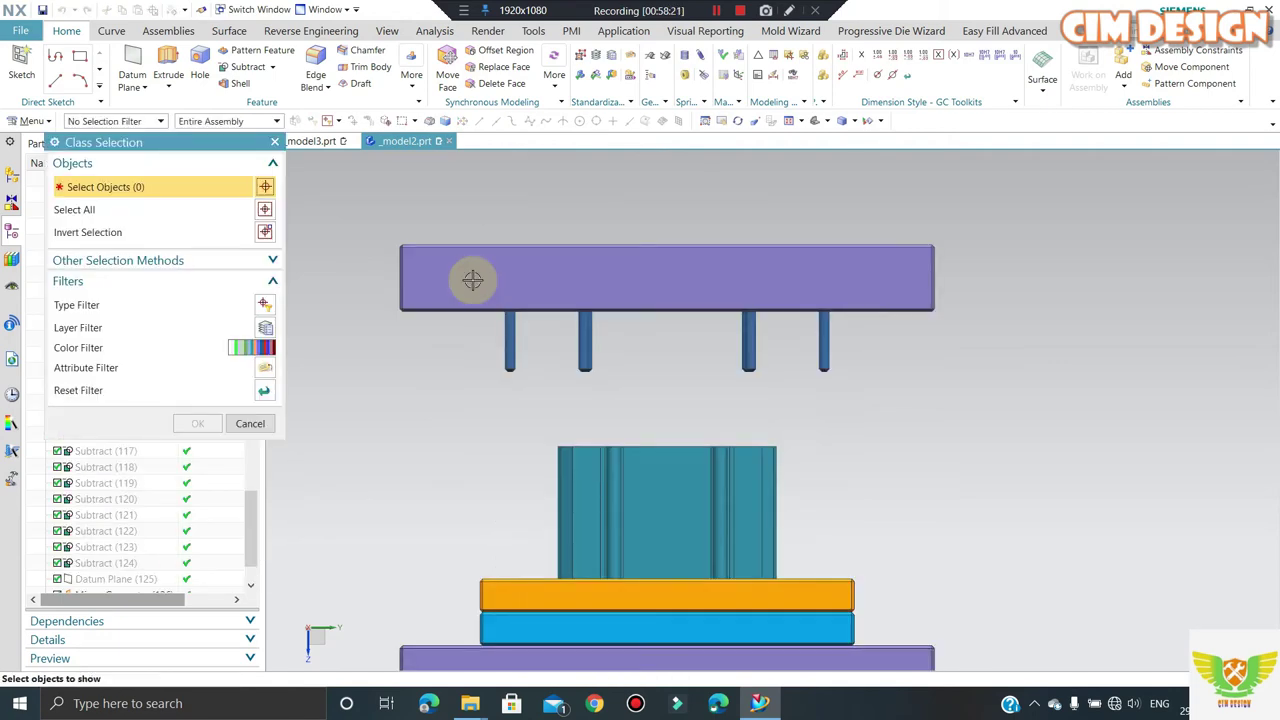
scroll(857, 323, down, 2)
scroll(977, 237, down, 2)
drag(976, 239, 633, 493)
middle_click(633, 493)
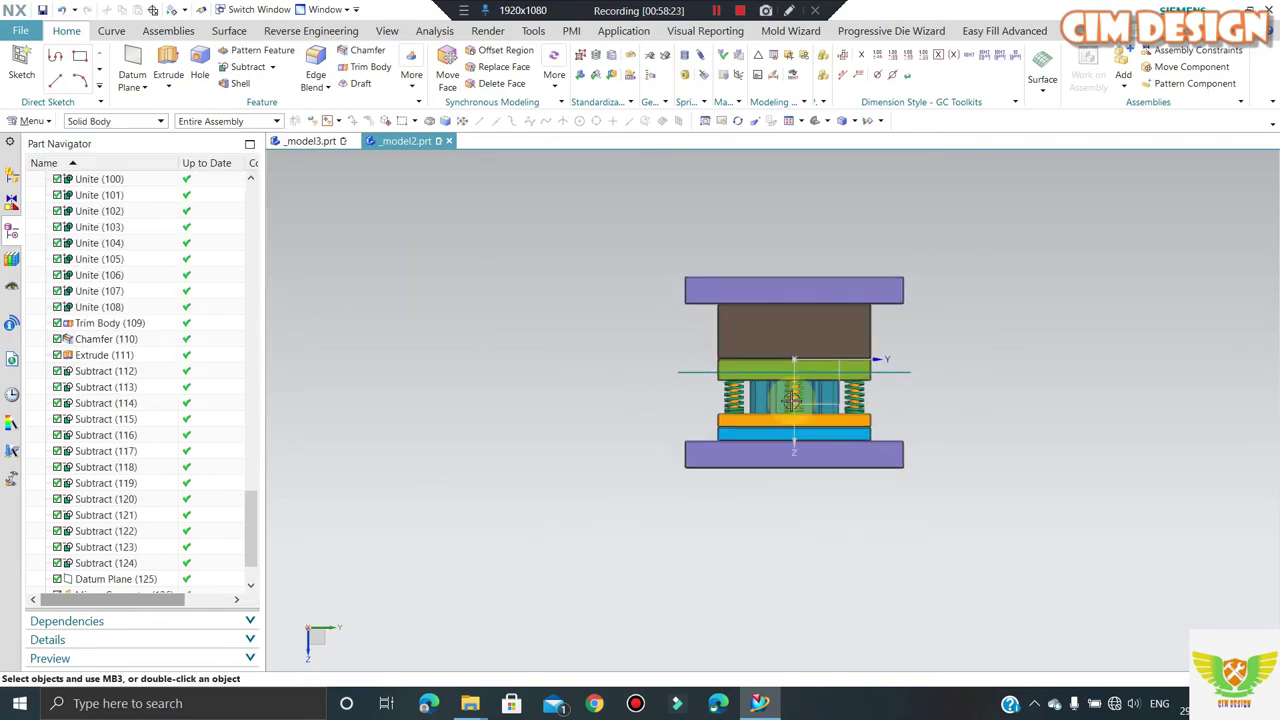
scroll(650, 400, up, 3)
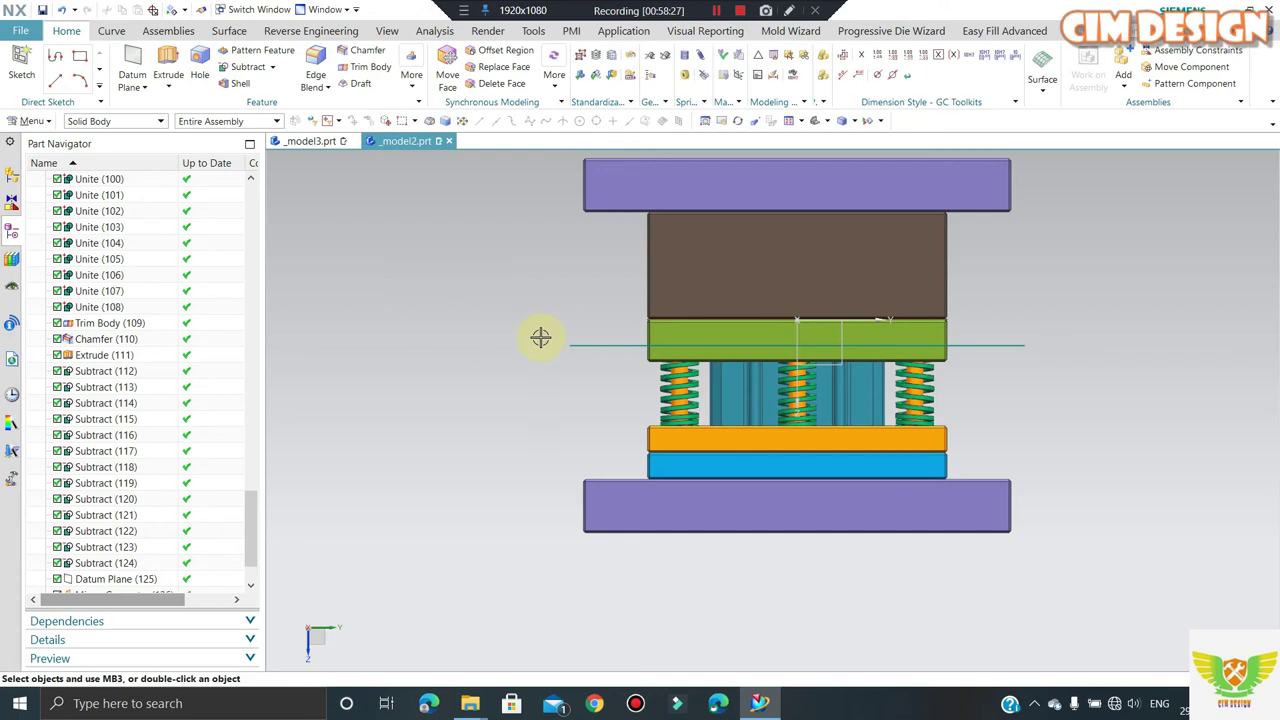
- Move the horizontal datum line to layer 1 and return to the trimetric view
key(ctrl+j)
click(585, 345)
middle_click(366, 289)
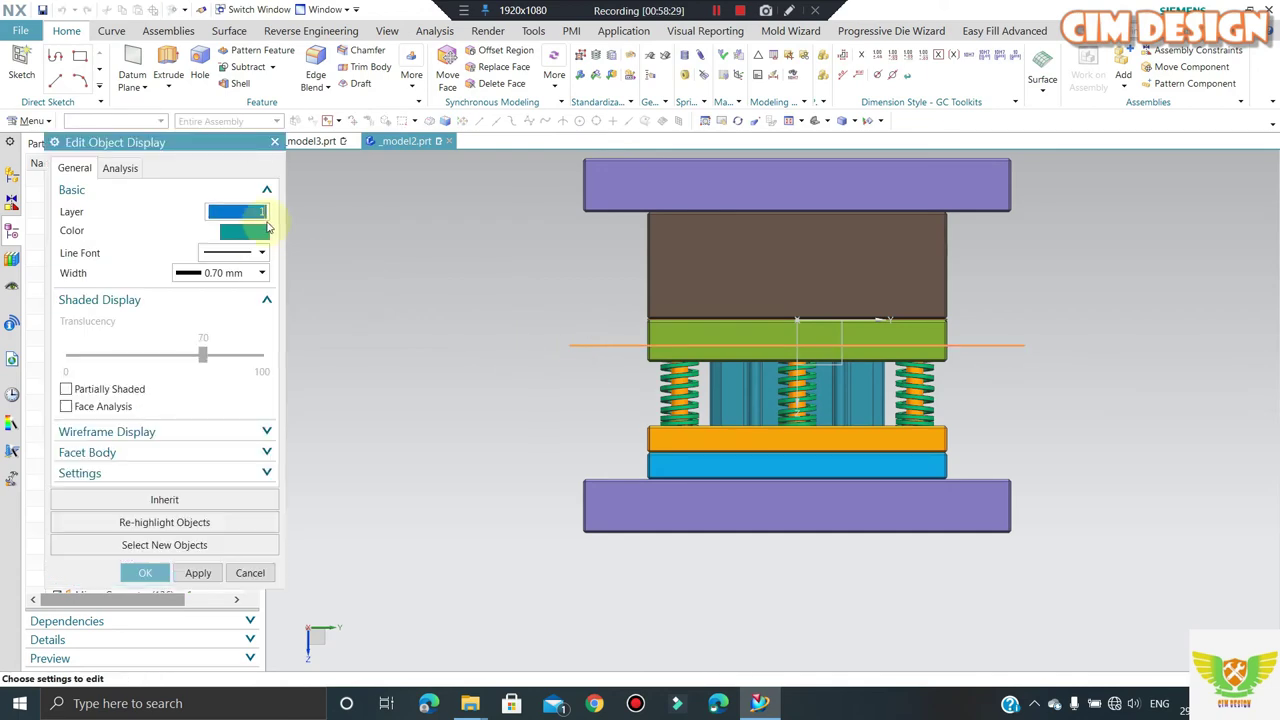
key(Return)
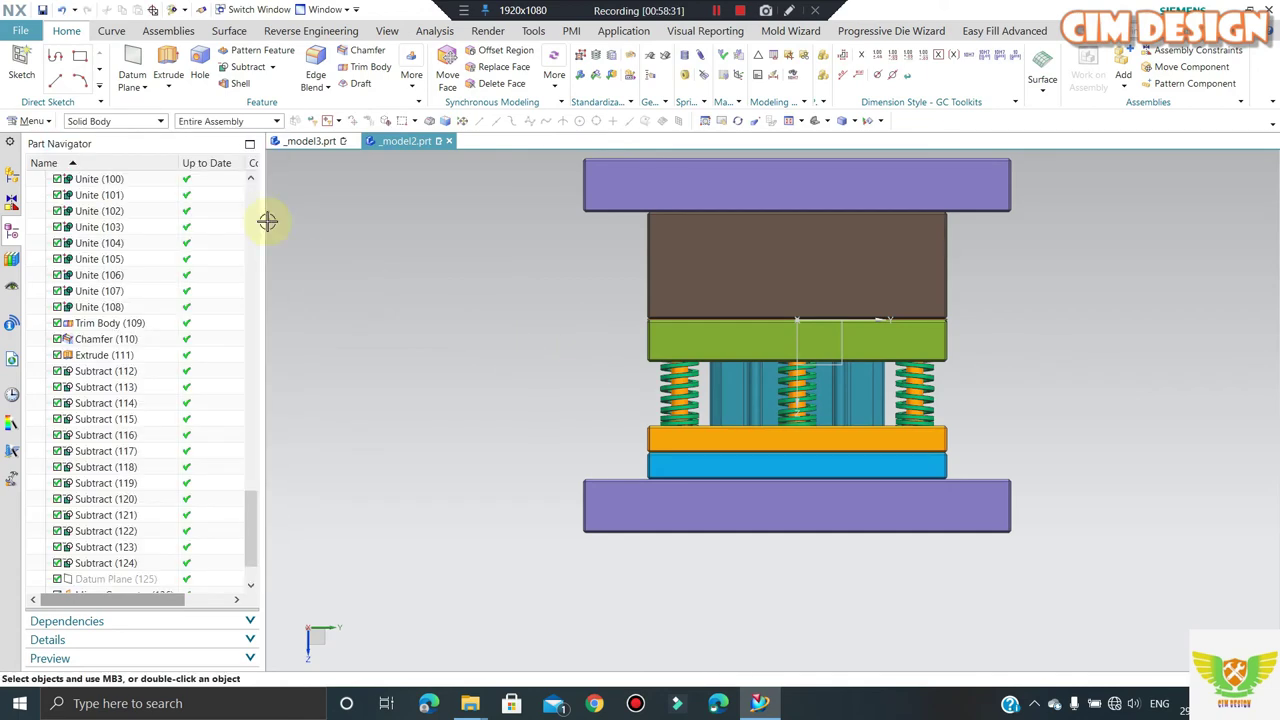
key(Home)
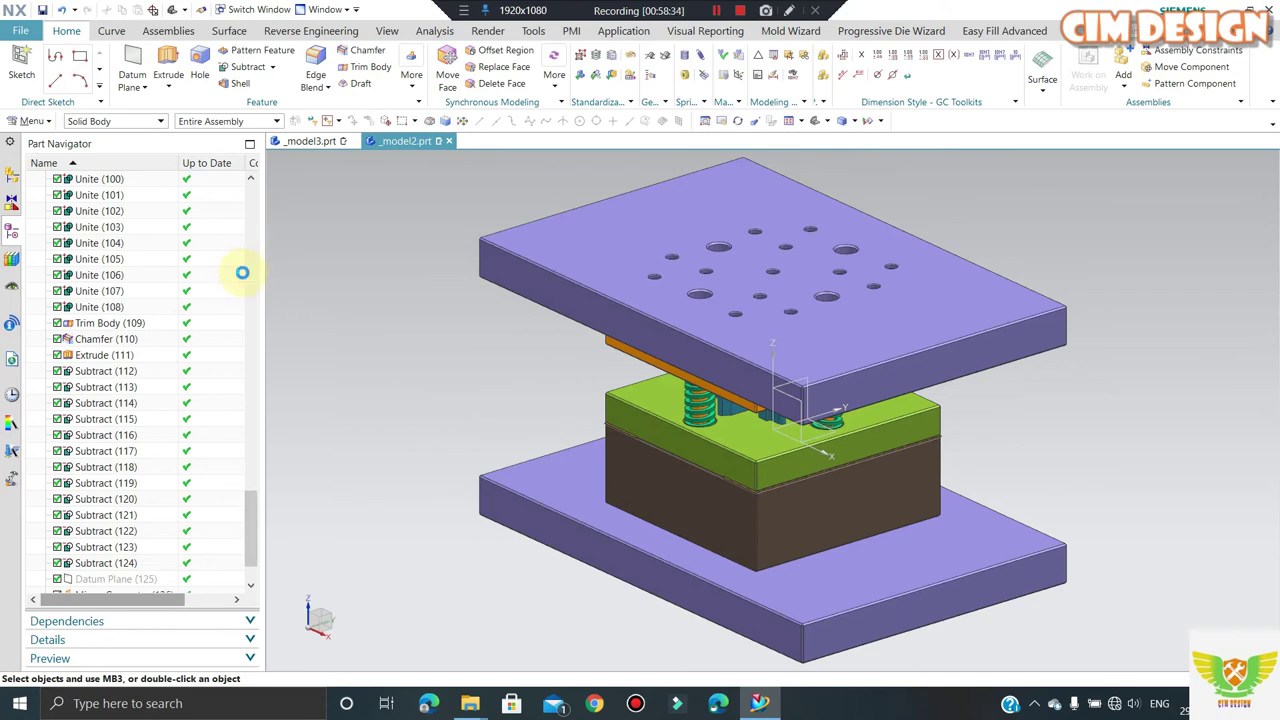
- Save the die assembly part with Ctrl+S
key(ctrl+s)
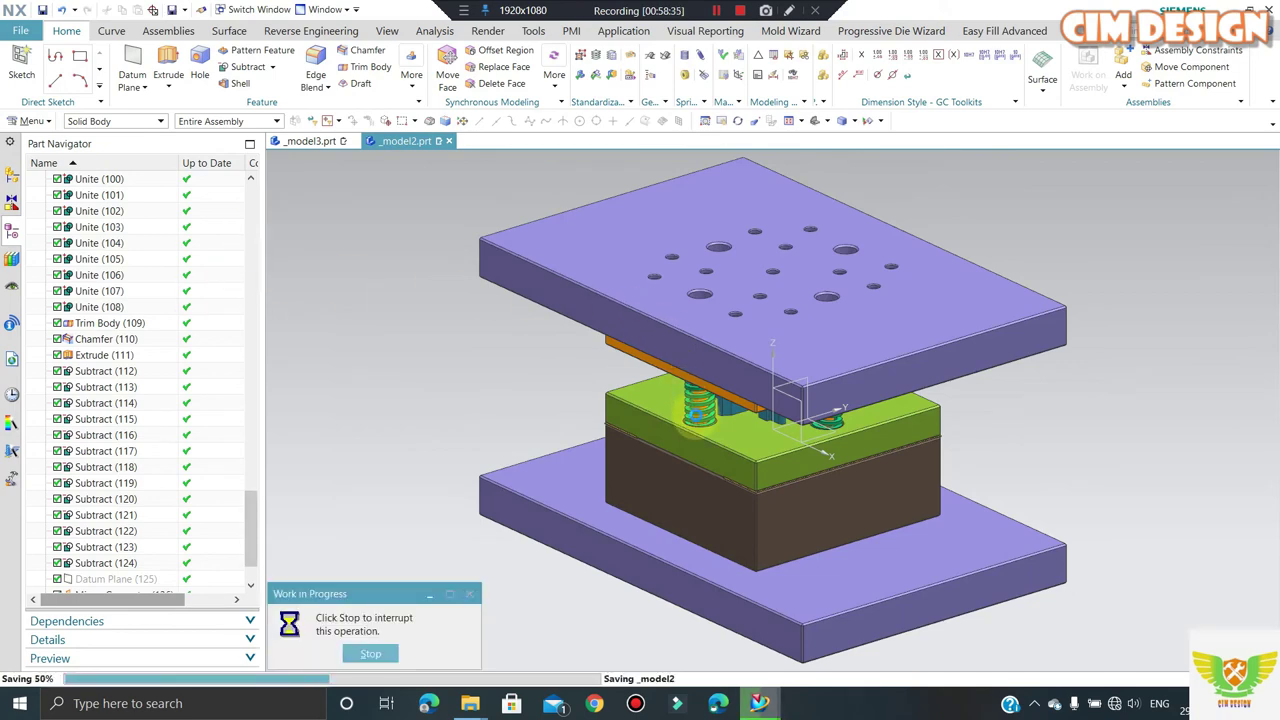
mouse_move(829, 371)
middle_down()
mouse_move(970, 384)
mouse_move(1008, 317)
mouse_move(1006, 337)
mouse_move(828, 414)
middle_up()
scroll(700, 366, down, 3)
scroll(694, 323, down, 2)
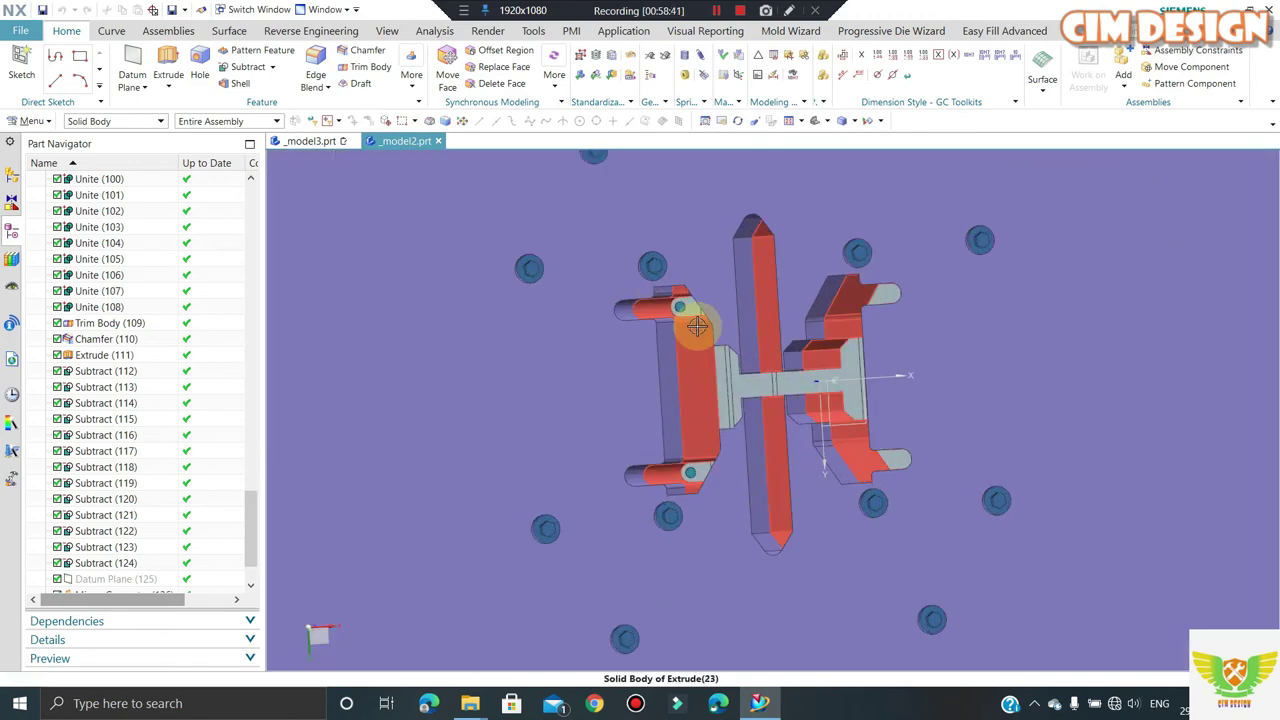
- Tilt the view to check the holes cut through the plates from the side
mouse_move(694, 323)
middle_down()
mouse_move(702, 444)
mouse_move(651, 406)
mouse_move(715, 372)
mouse_move(703, 443)
mouse_move(780, 400)
mouse_move(708, 389)
mouse_move(689, 417)
middle_up()
scroll(702, 444, up, 3)
scroll(651, 406, up, 2)
scroll(651, 406, down, 2)
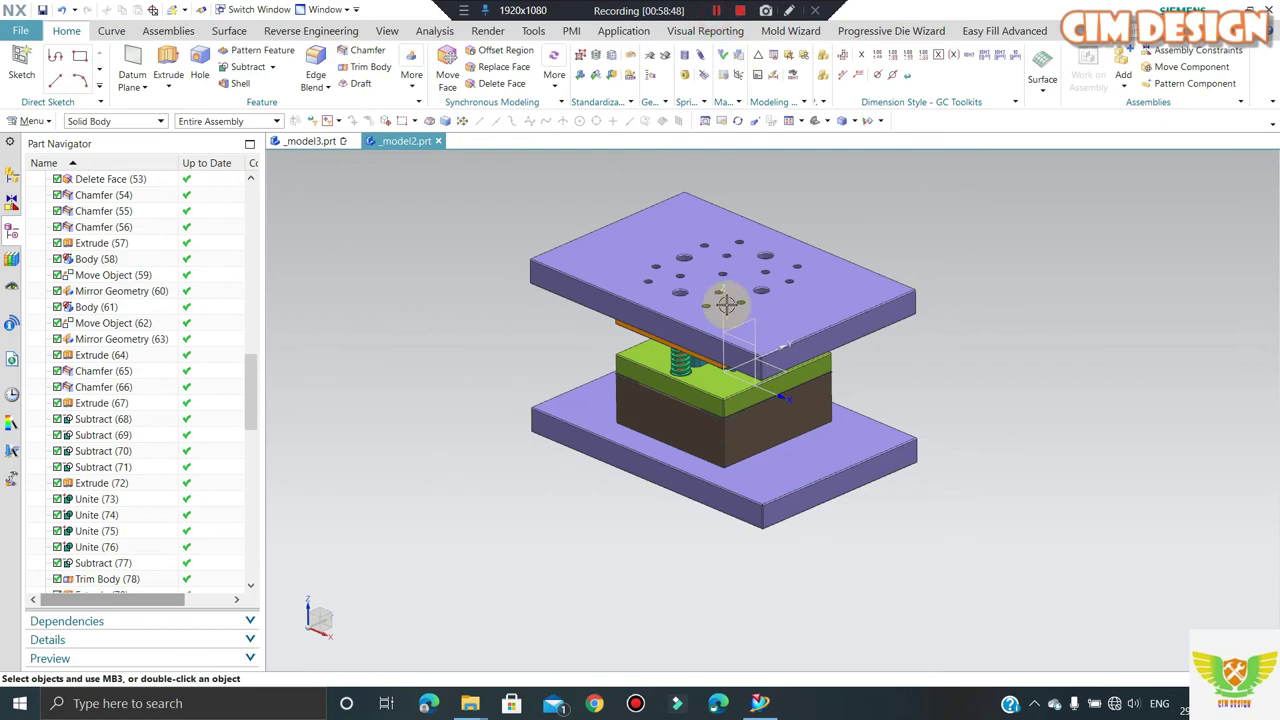
scroll(757, 286, down, 1)
scroll(757, 286, down, 2)
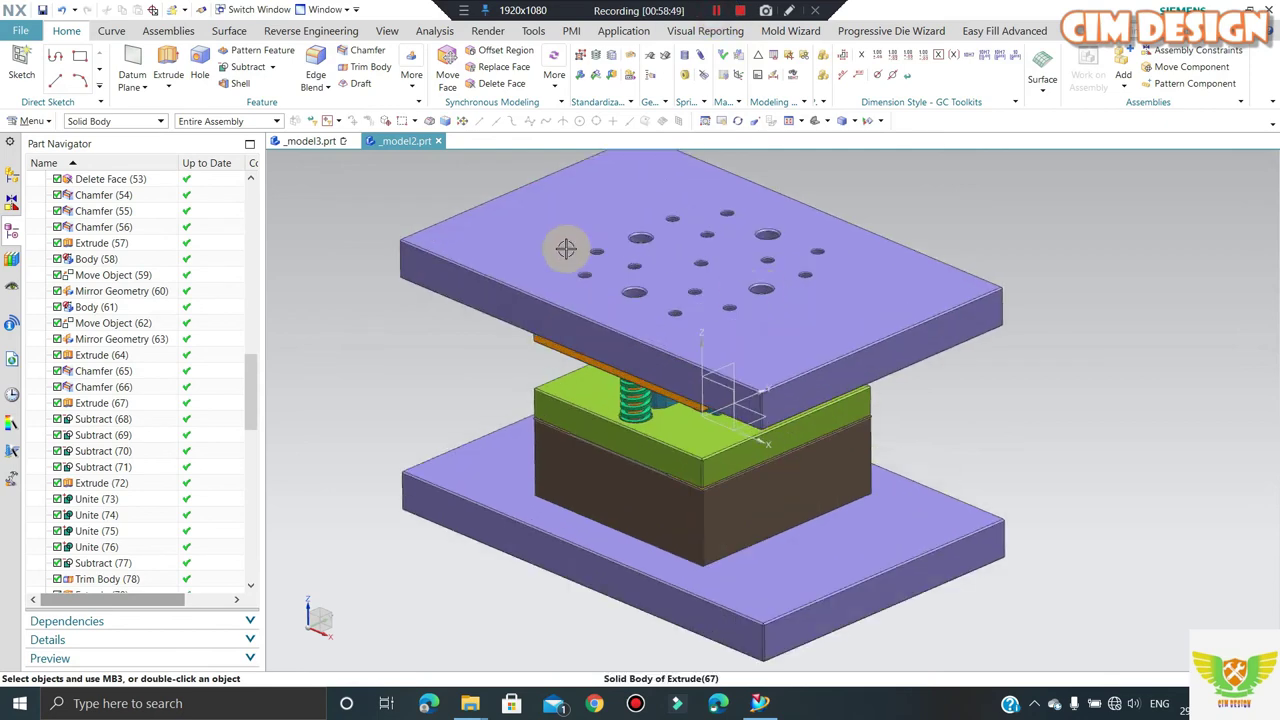
click(22, 31)
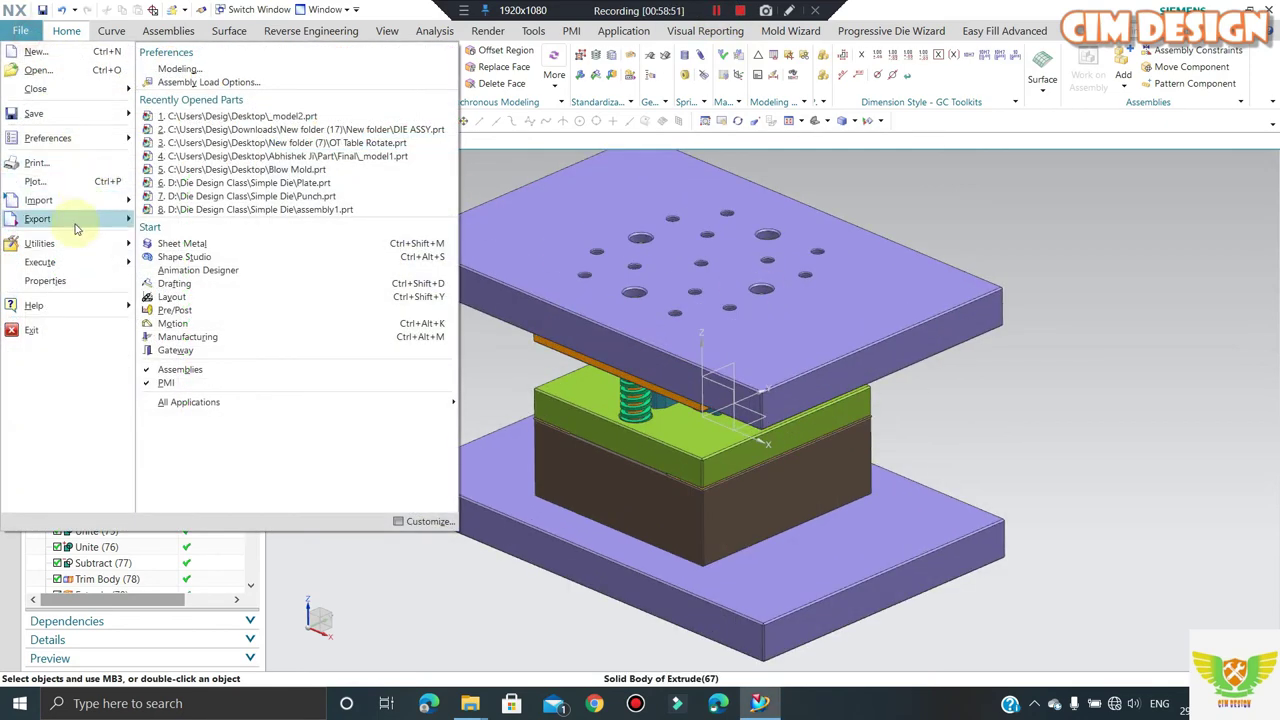
- Import the Parasolid file piller set.x_t into the die assembly
click(78, 200)
click(200, 105)
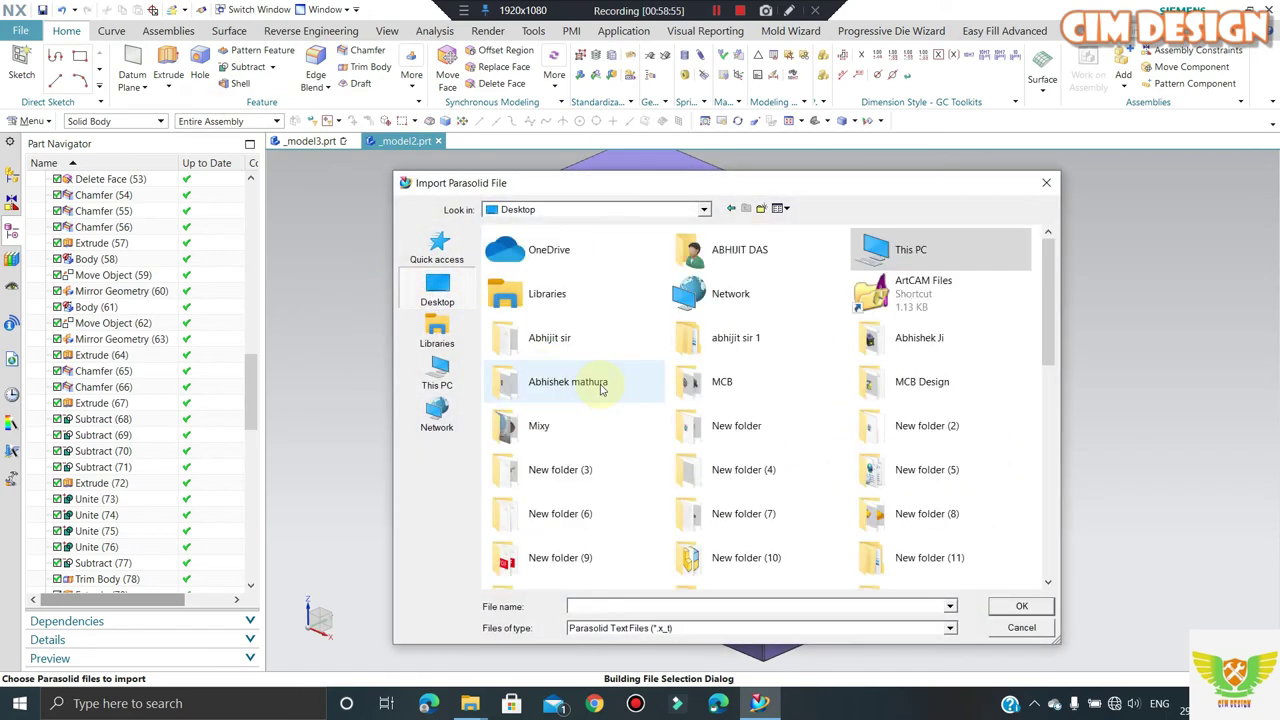
text(pil)
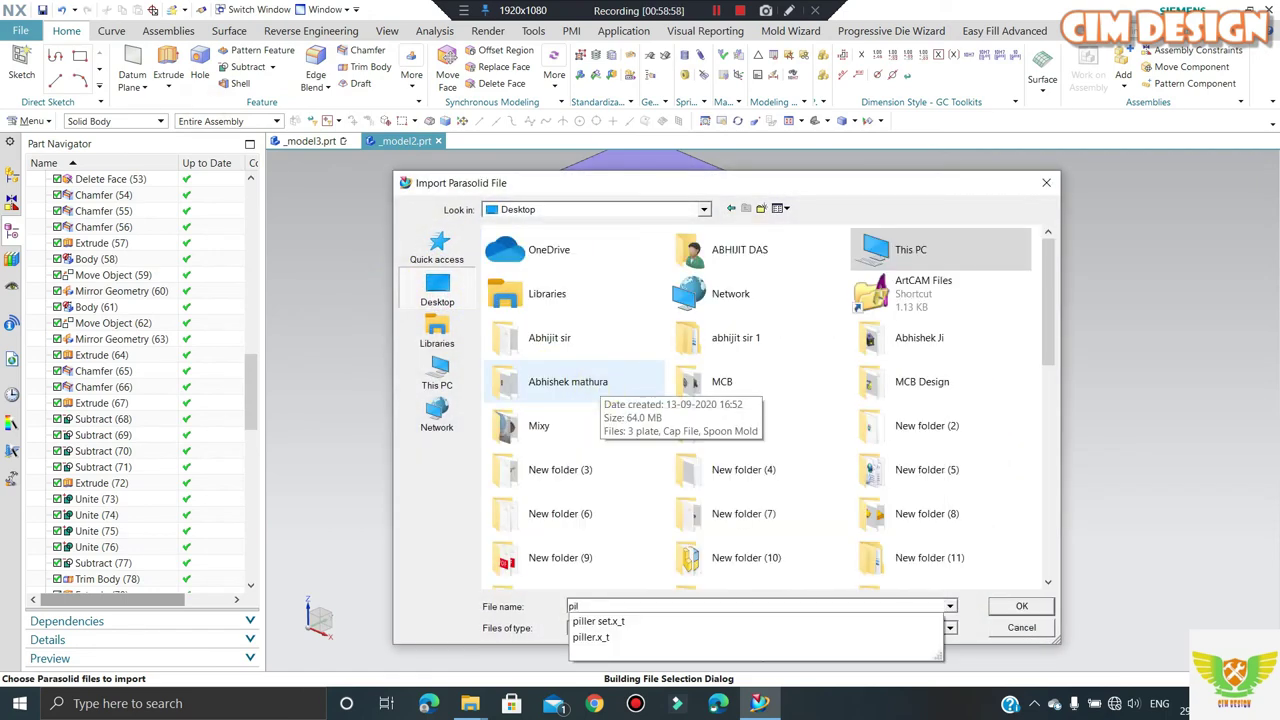
click(655, 621)
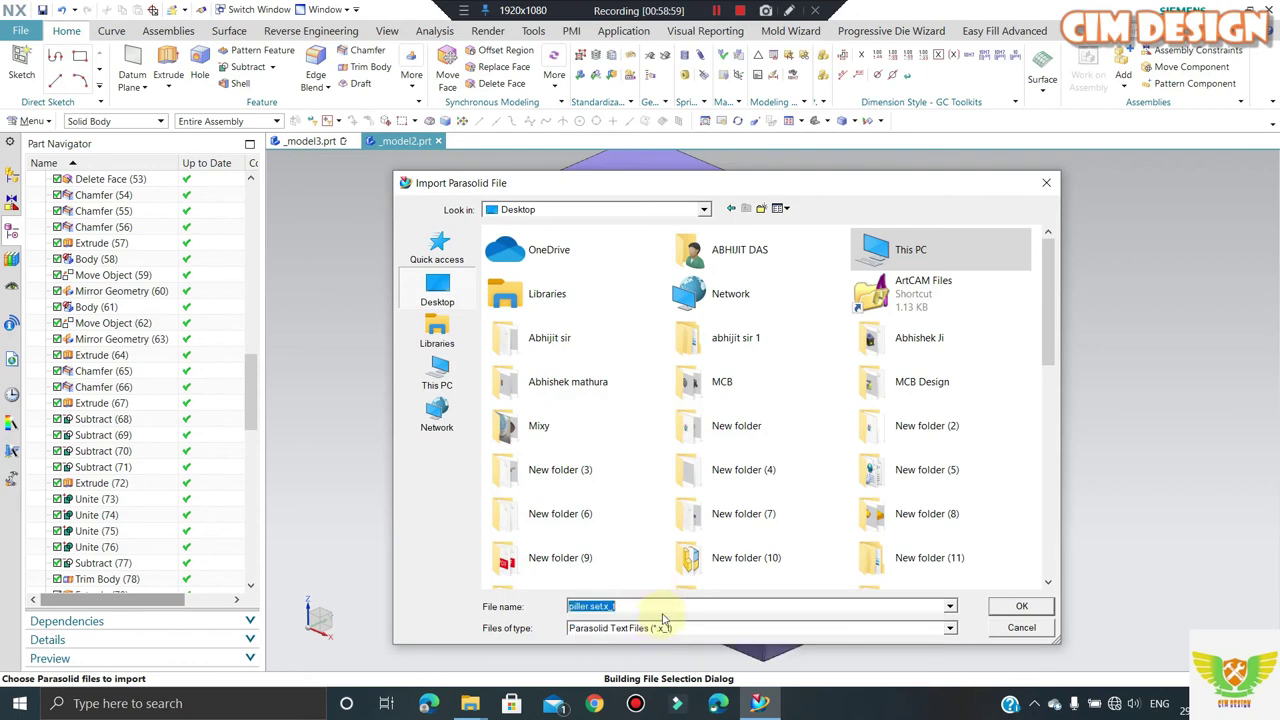
scroll(814, 471, down, 10)
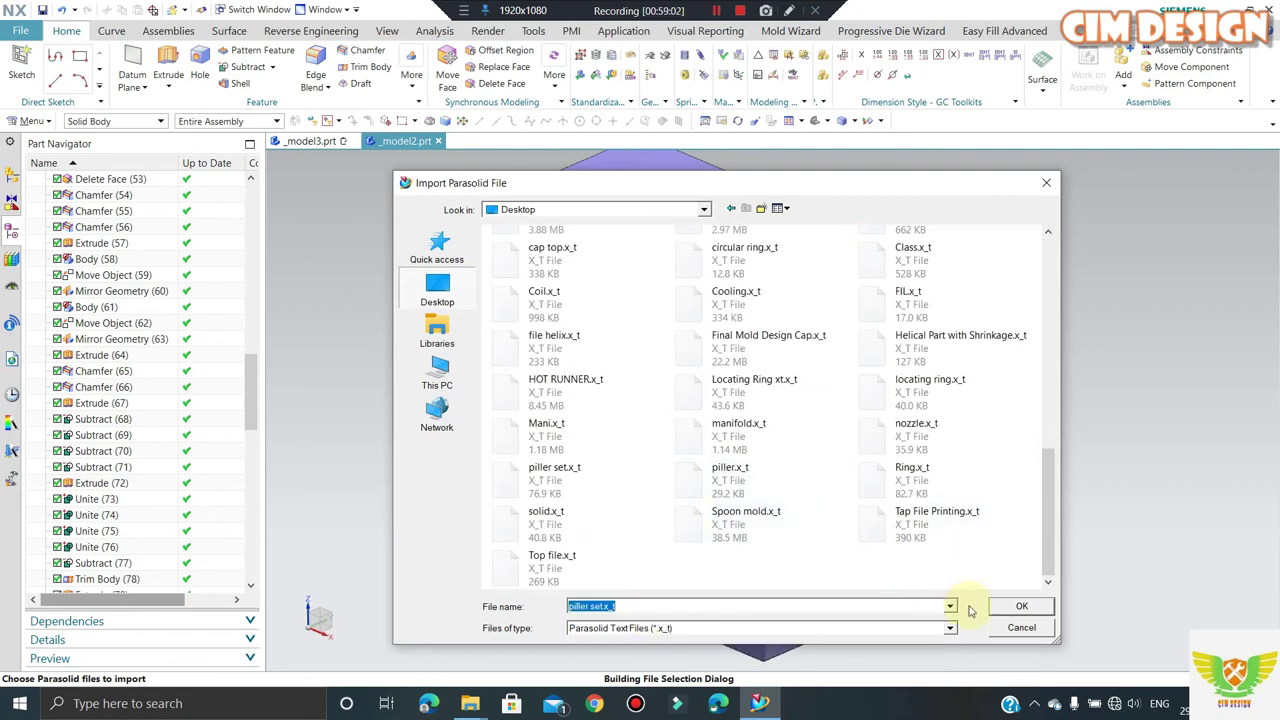
click(1005, 612)
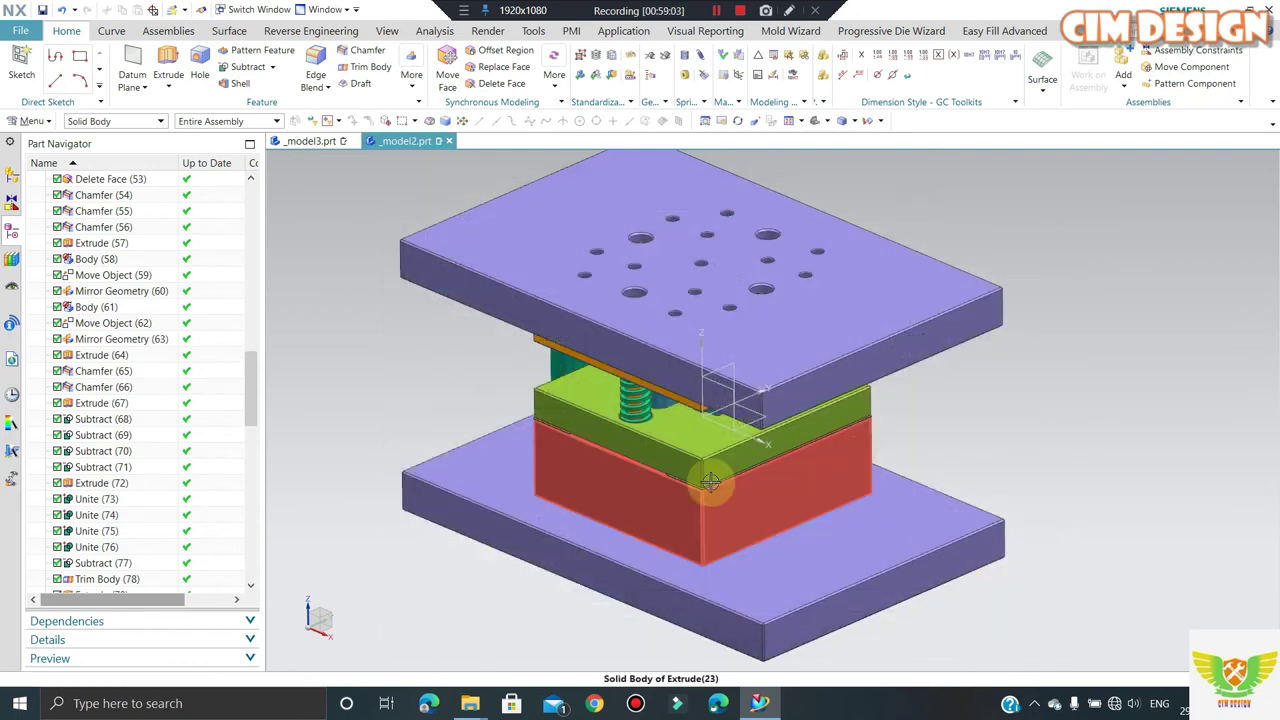
- Inspect the imported guide pillar between the plates from front and tilted views
mouse_move(794, 486)
middle_down()
mouse_move(793, 452)
mouse_move(722, 395)
middle_up()
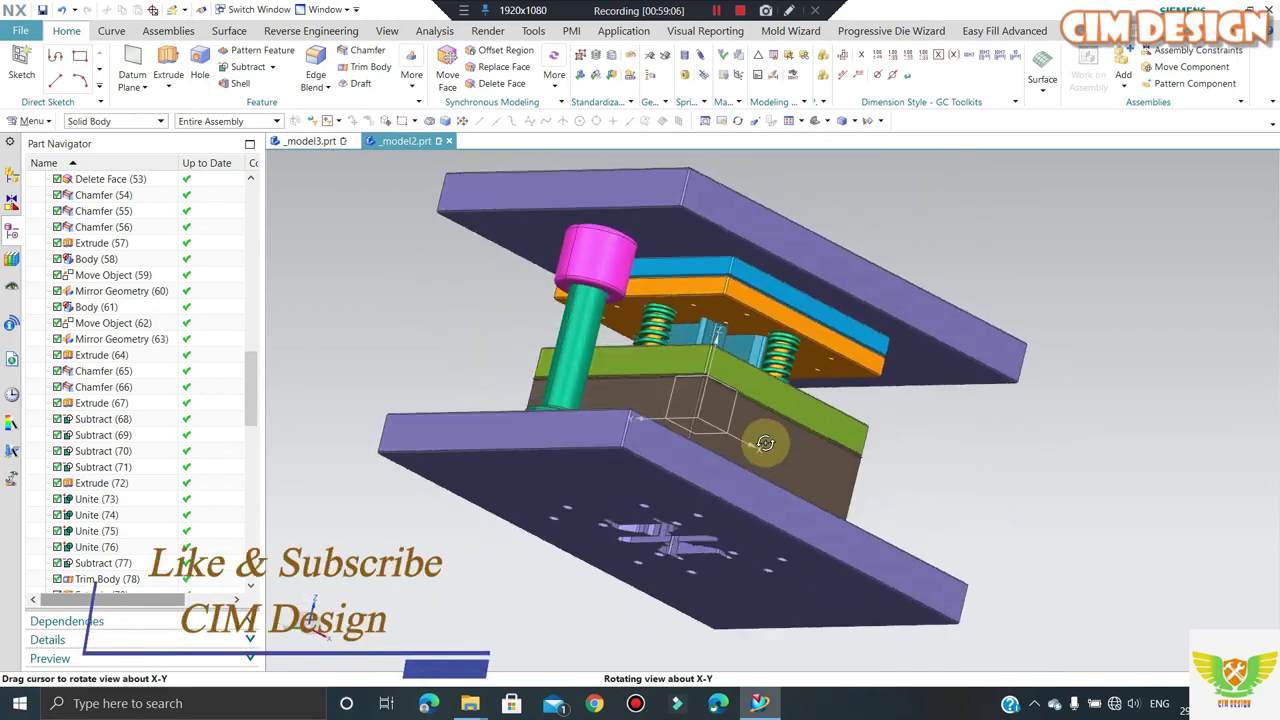
scroll(527, 316, up, 3)
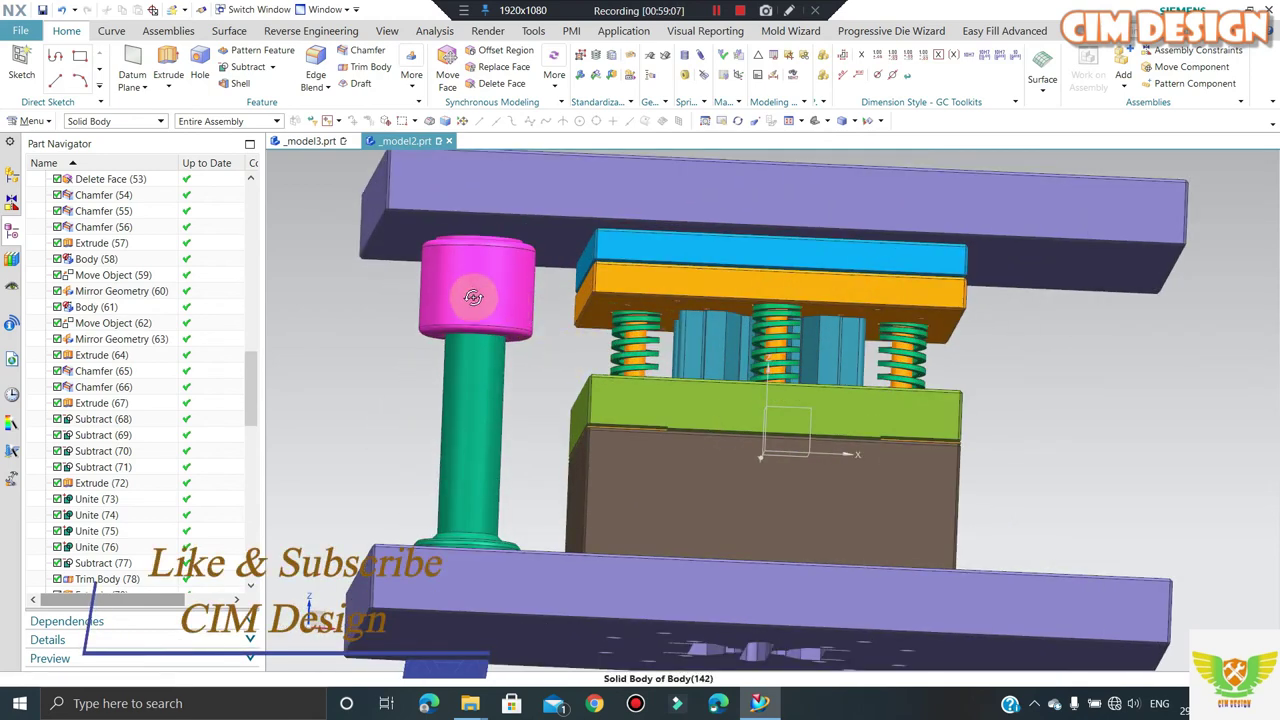
scroll(473, 297, down, 2)
key(F8)
scroll(389, 277, up, 2)
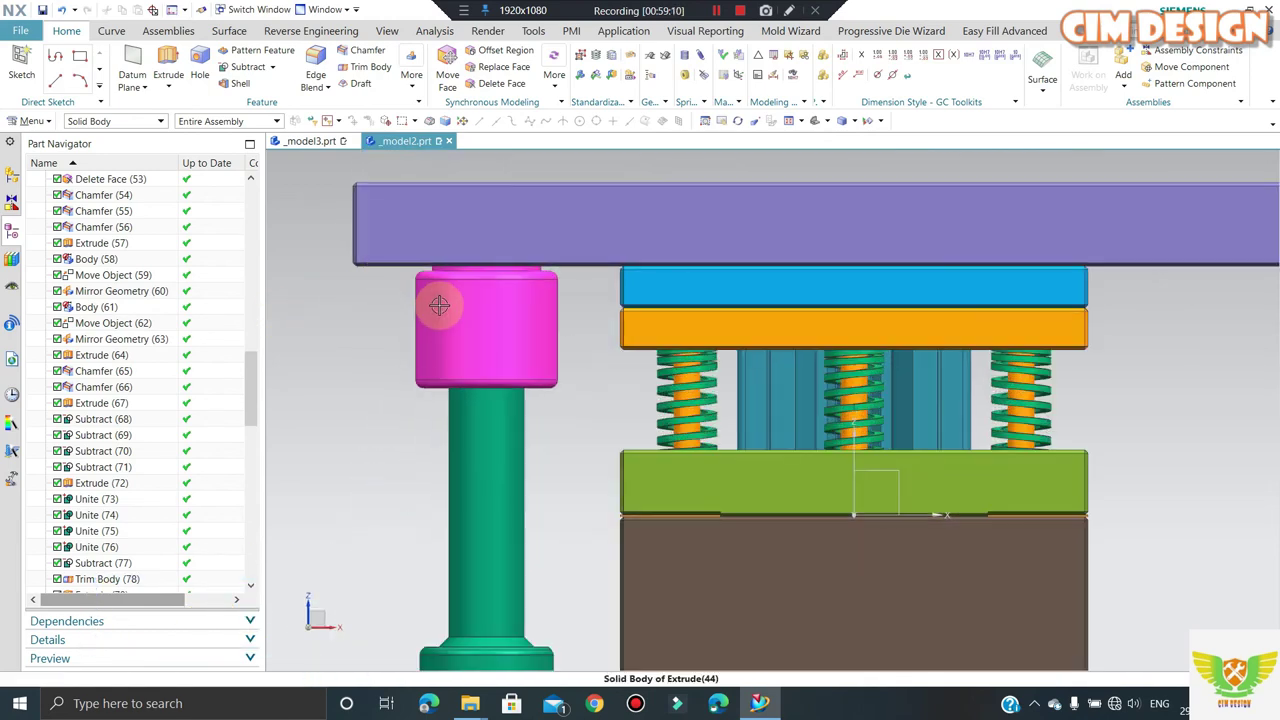
scroll(439, 305, down, 3)
middle_drag(439, 305, 418, 318)
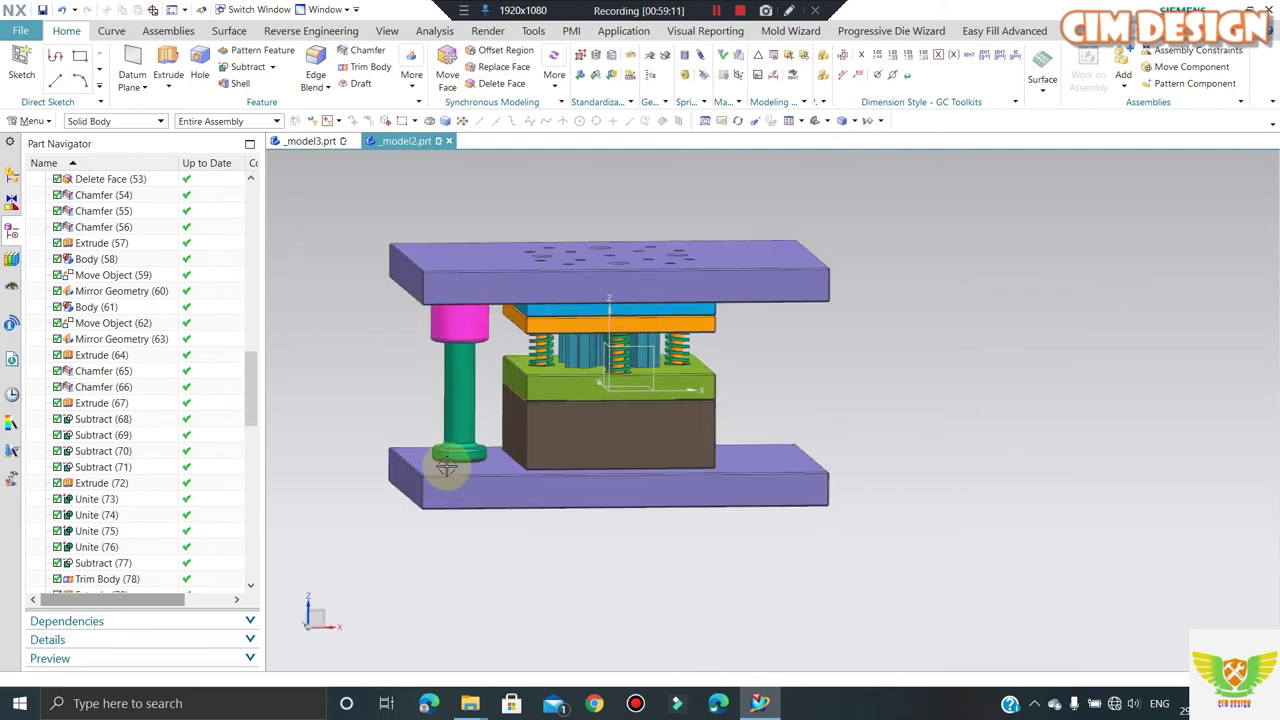
mouse_move(446, 466)
middle_down()
mouse_move(429, 423)
mouse_move(453, 453)
middle_up()
scroll(453, 453, up, 1)
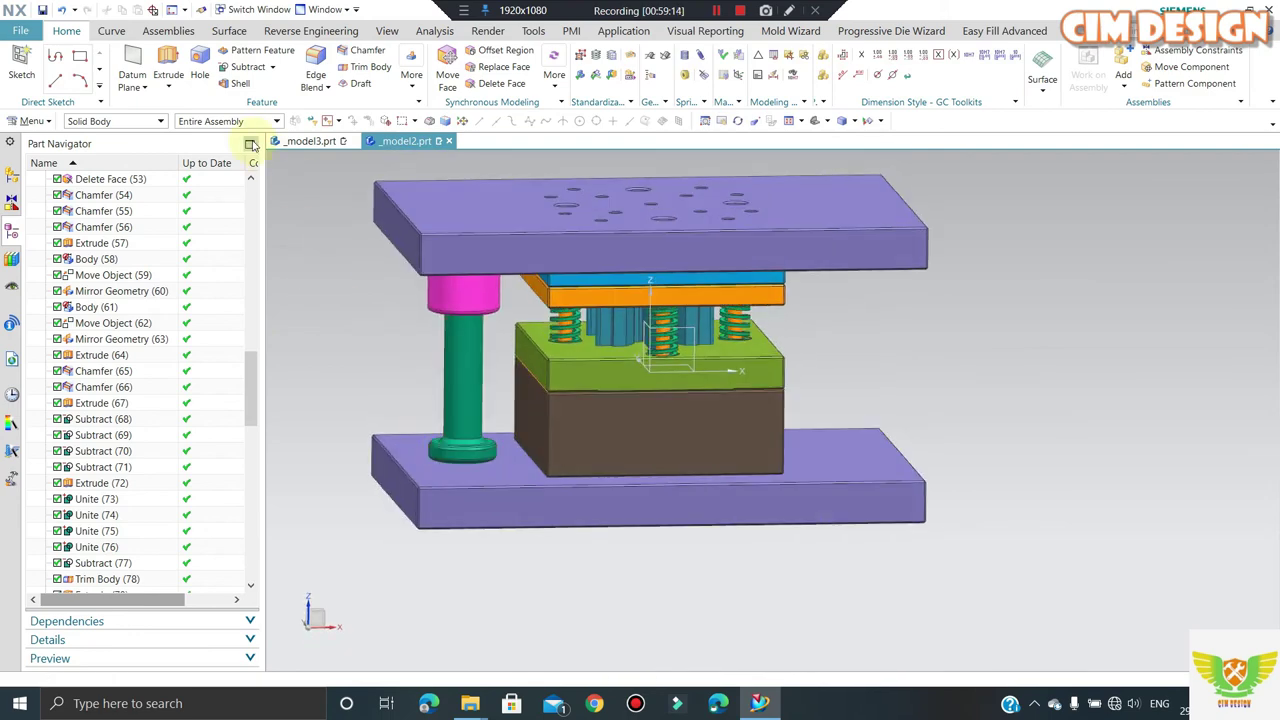
click(242, 68)
- Cancel the Subtract and start Move Object on the guide pillar along the Z axis
middle_drag(400, 372, 294, 403)
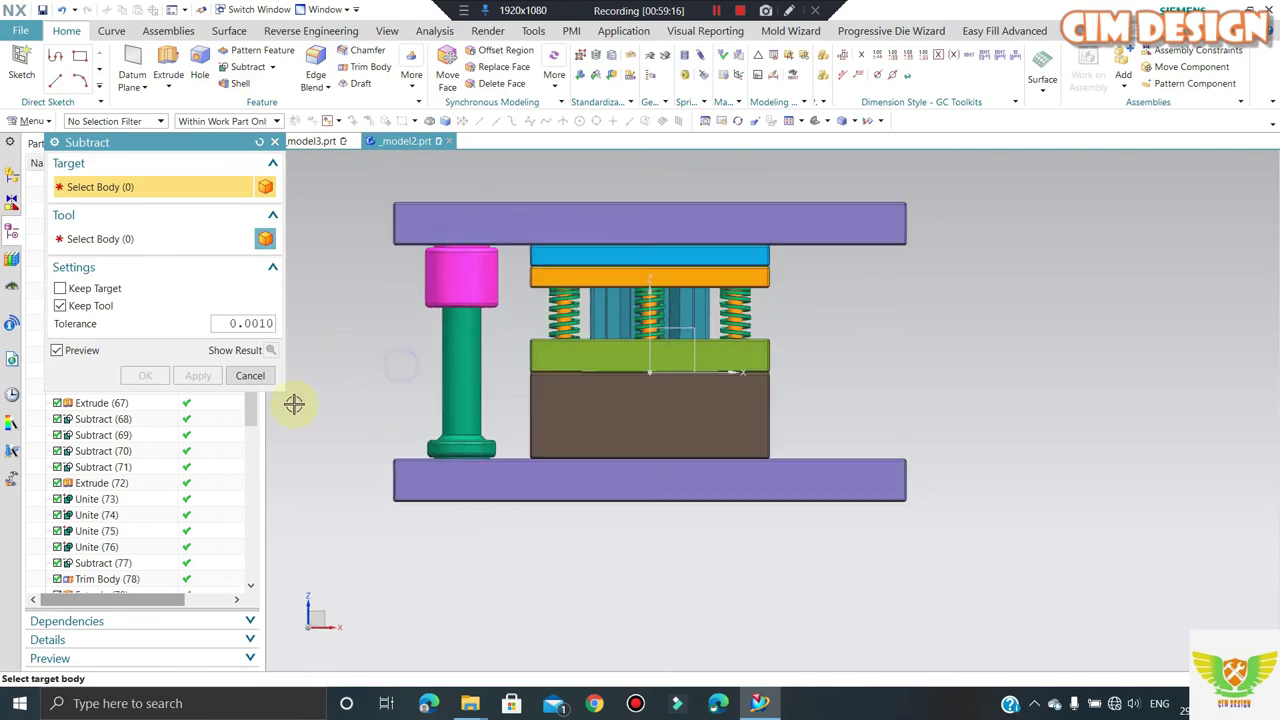
scroll(380, 441, up, 3)
click(255, 380)
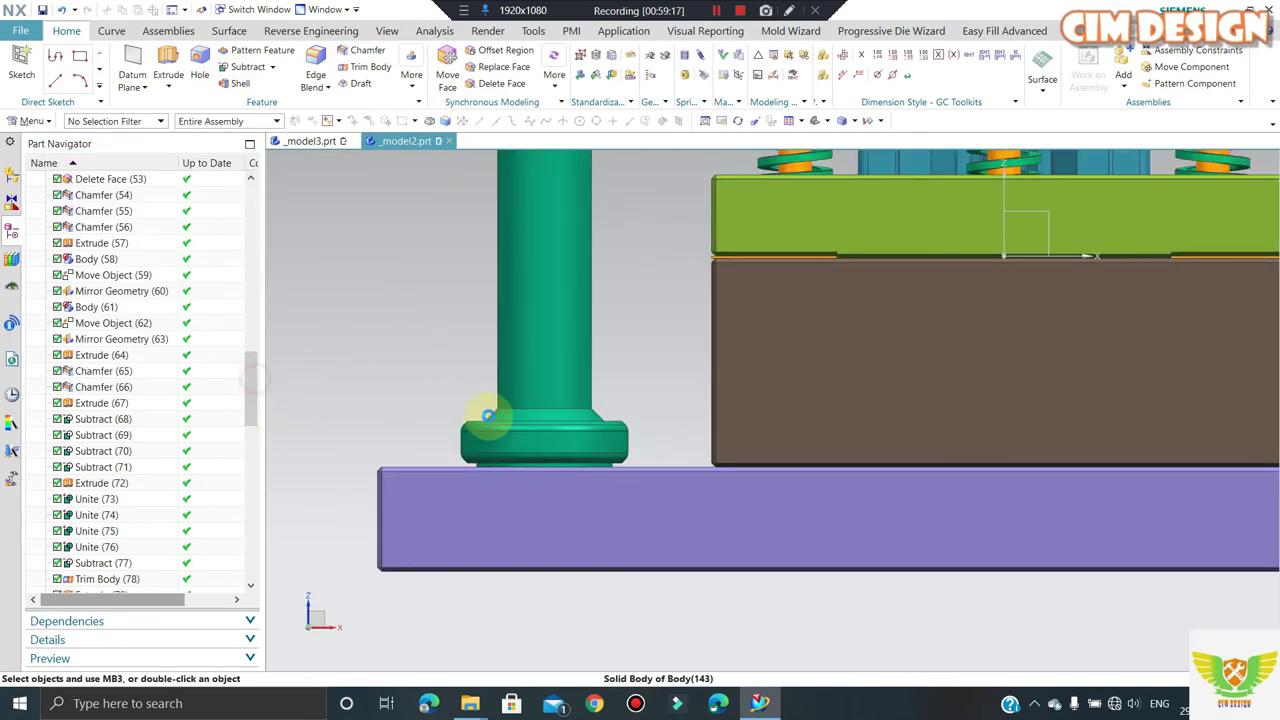
click(487, 415)
key(ctrl+t)
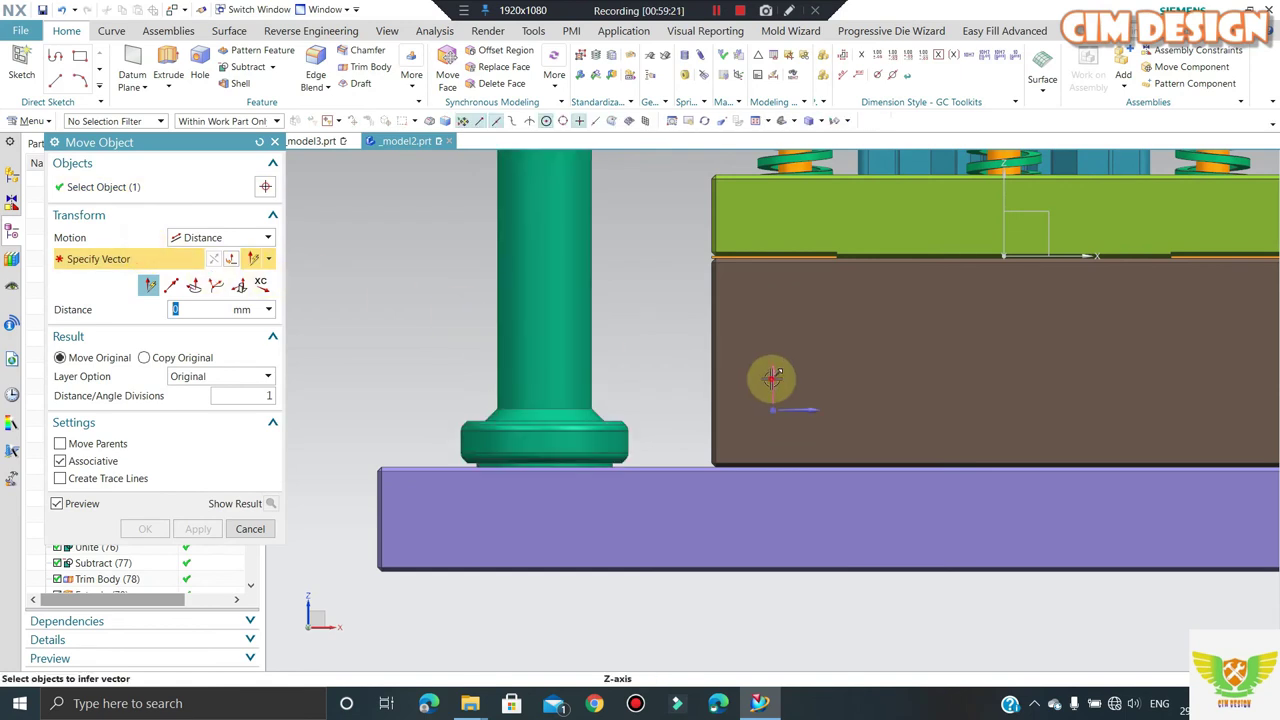
click(766, 376)
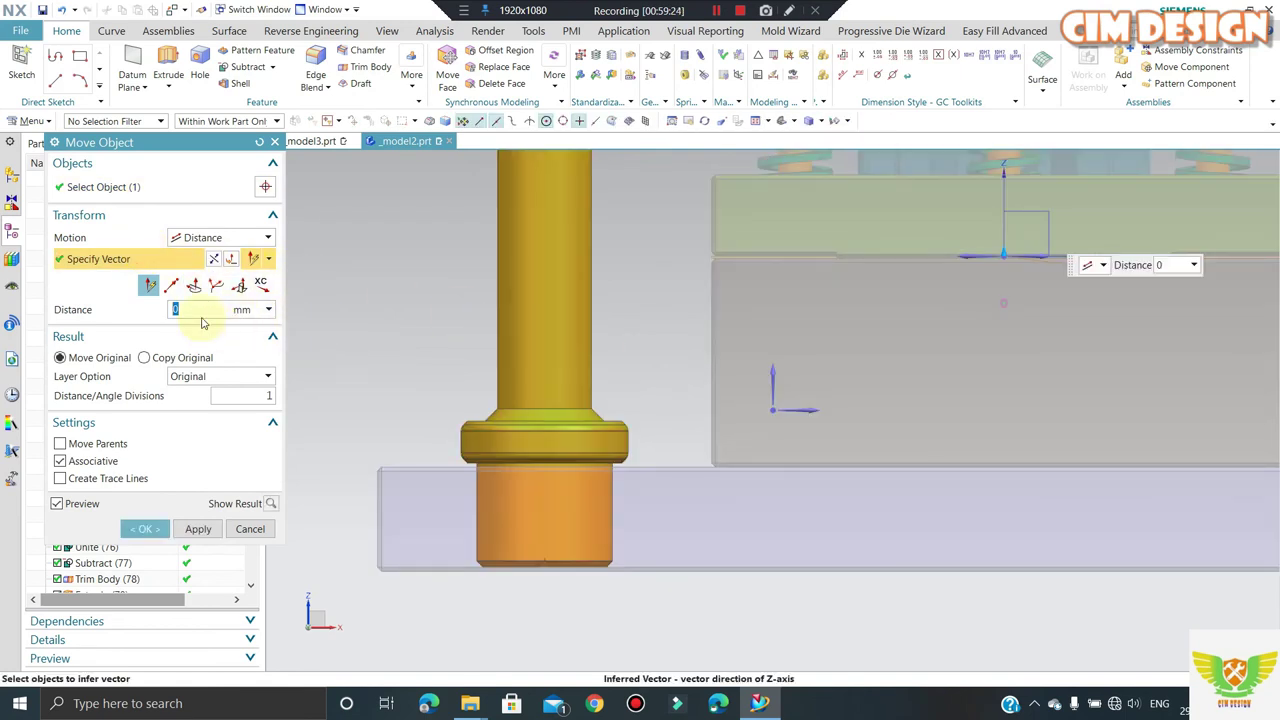
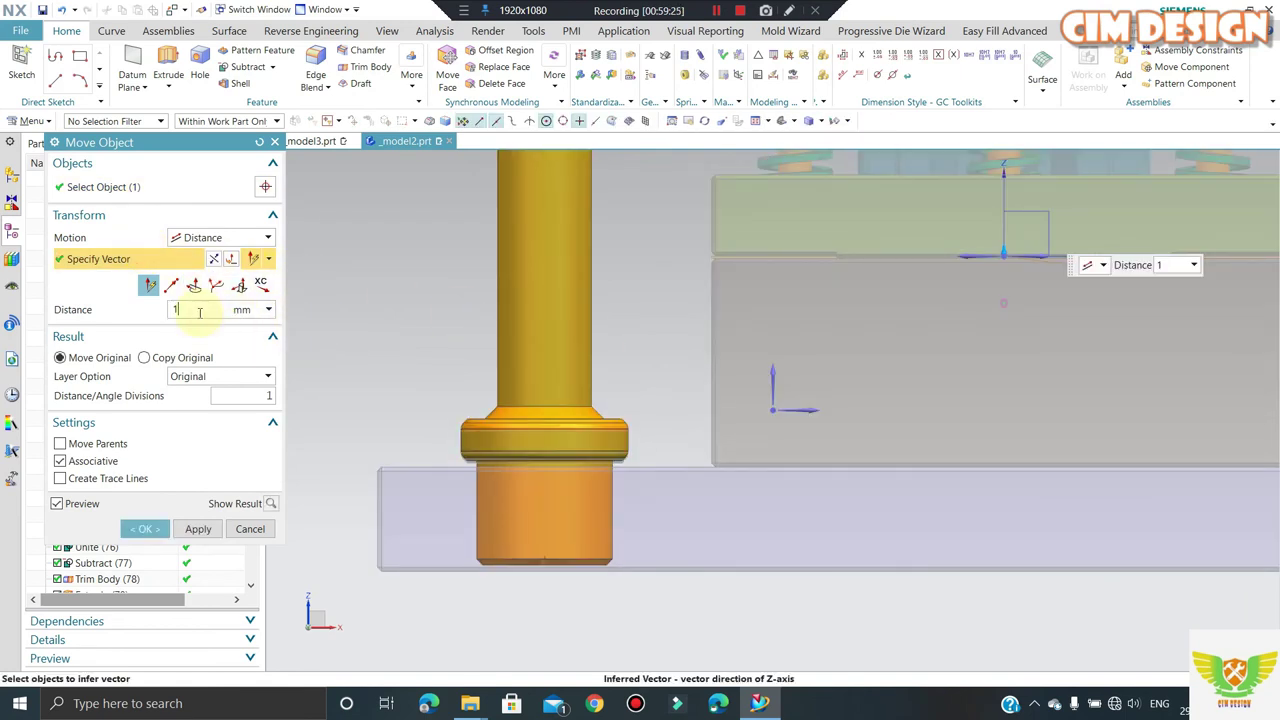
- Move the guide pillar 2 mm down along the reversed vector
click(212, 260)
text(2)
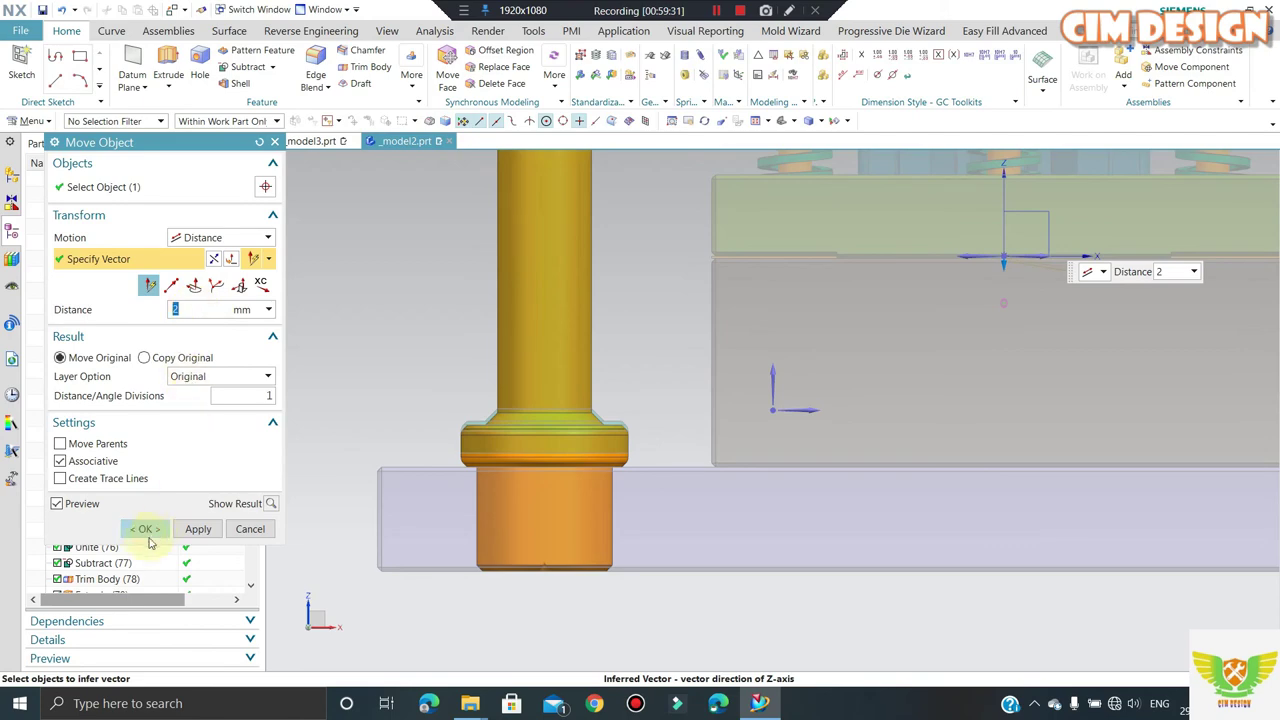
click(145, 528)
middle_drag(529, 400, 380, 378)
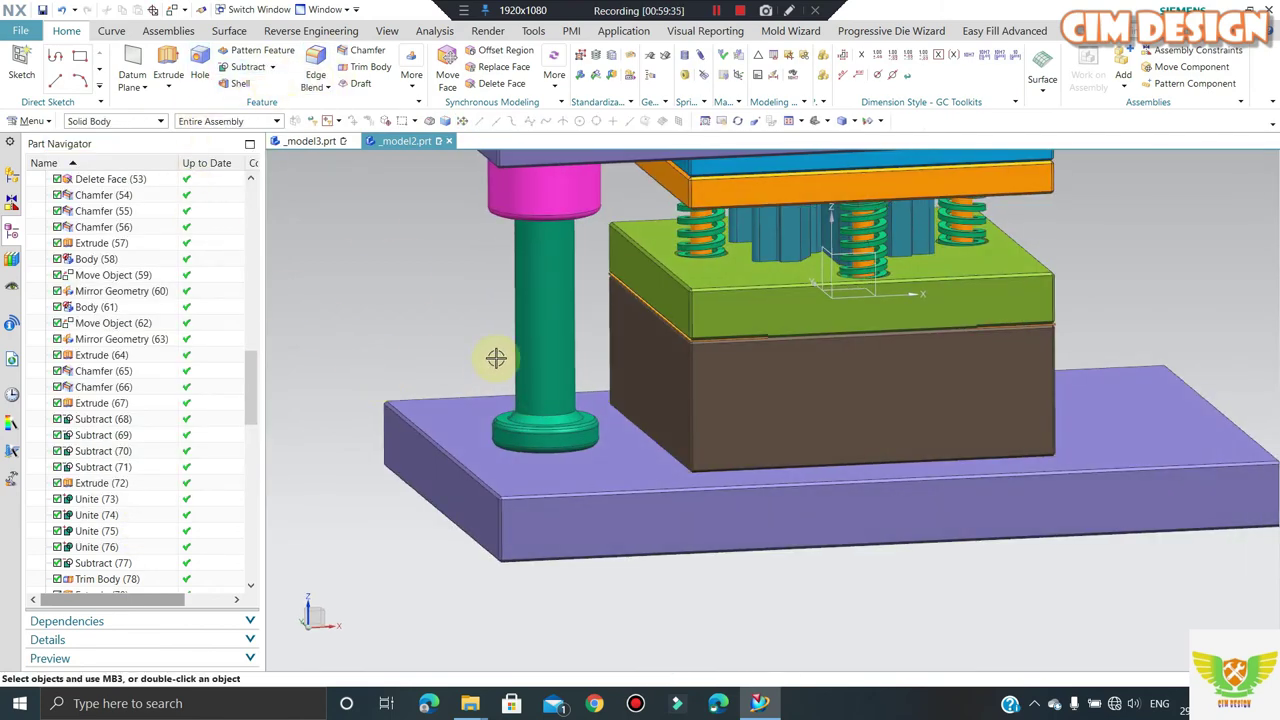
key(F8)
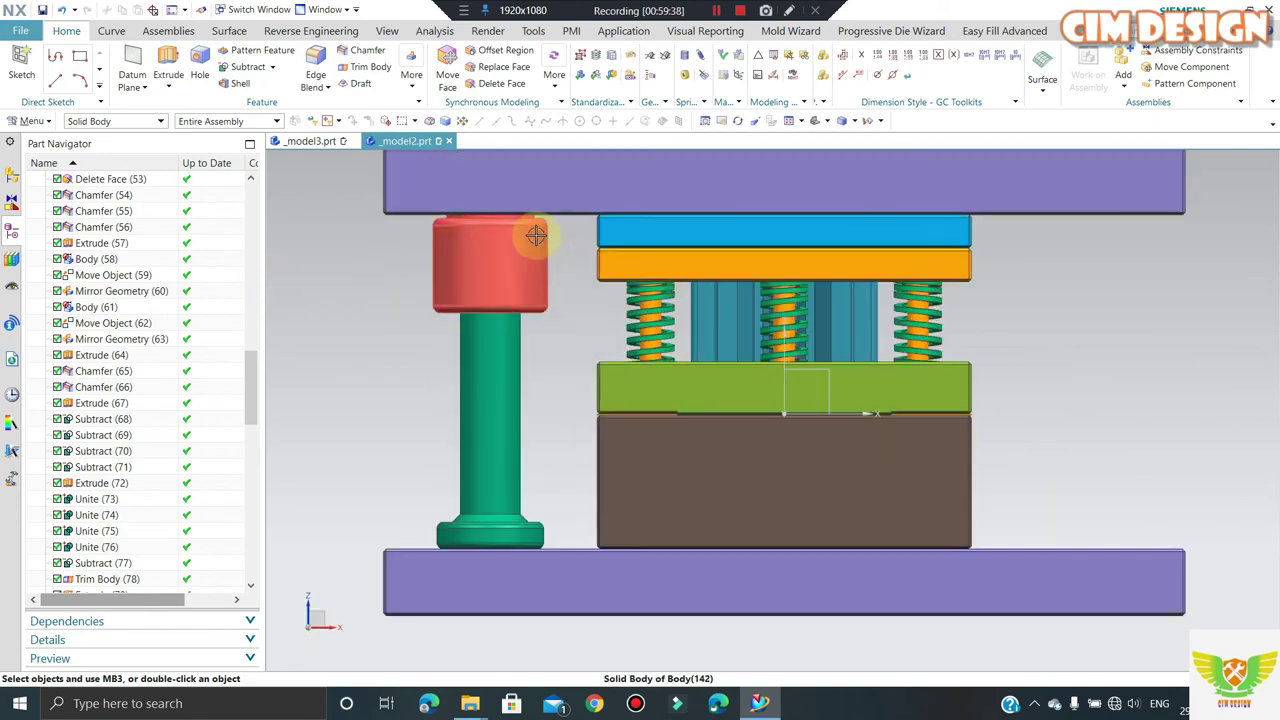
scroll(536, 234, up, 1)
- Raise the guide bushing 3 mm along the Z axis
click(508, 245)
key(ctrl+t)
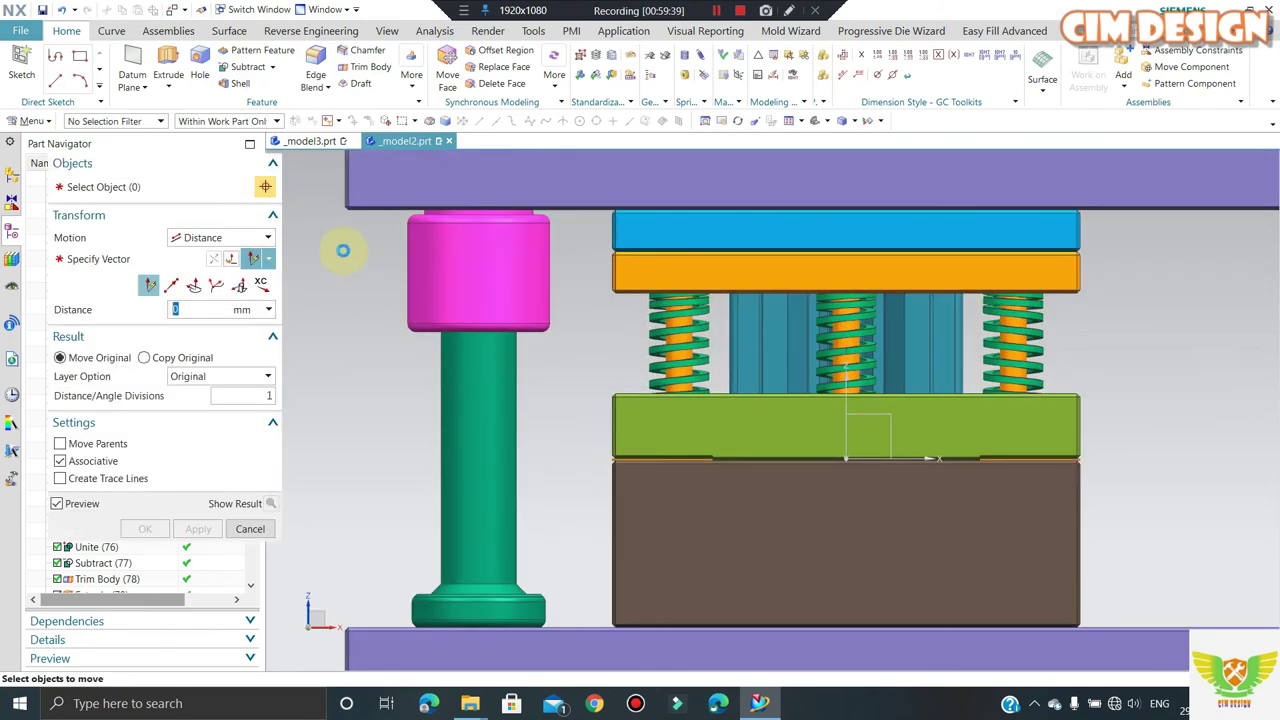
click(778, 378)
text(3)
key(Return)
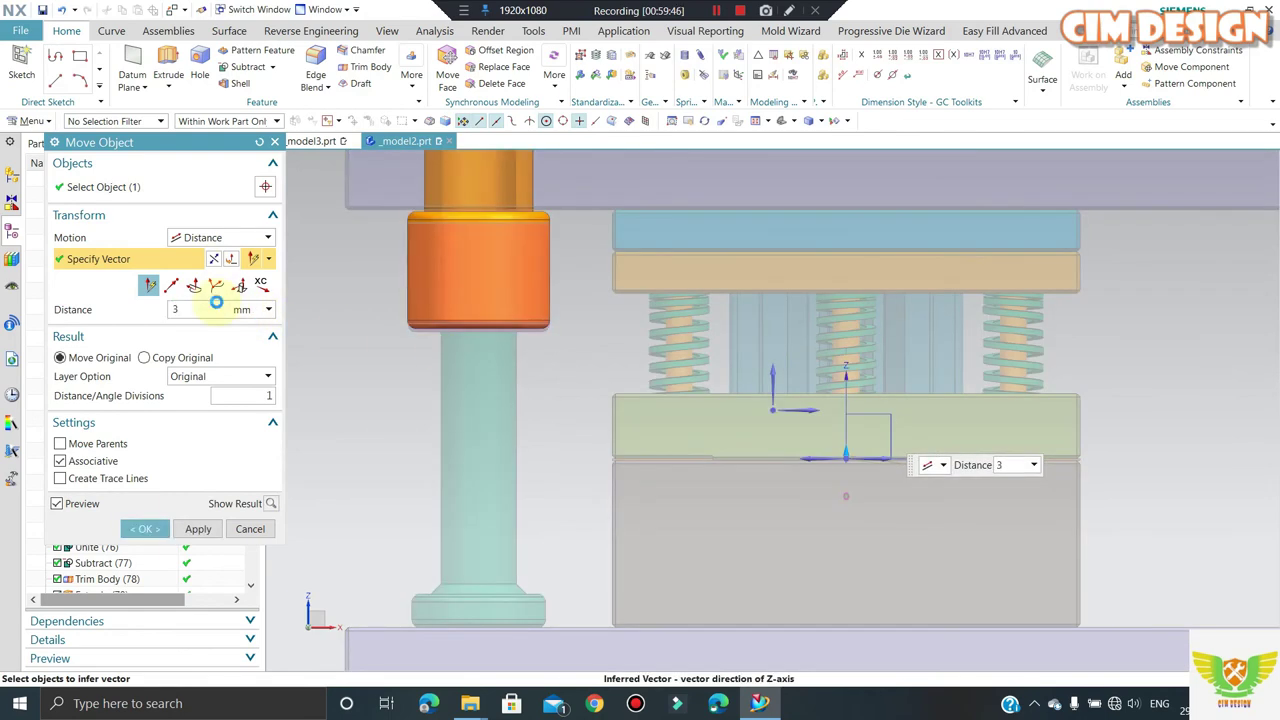
click(143, 527)
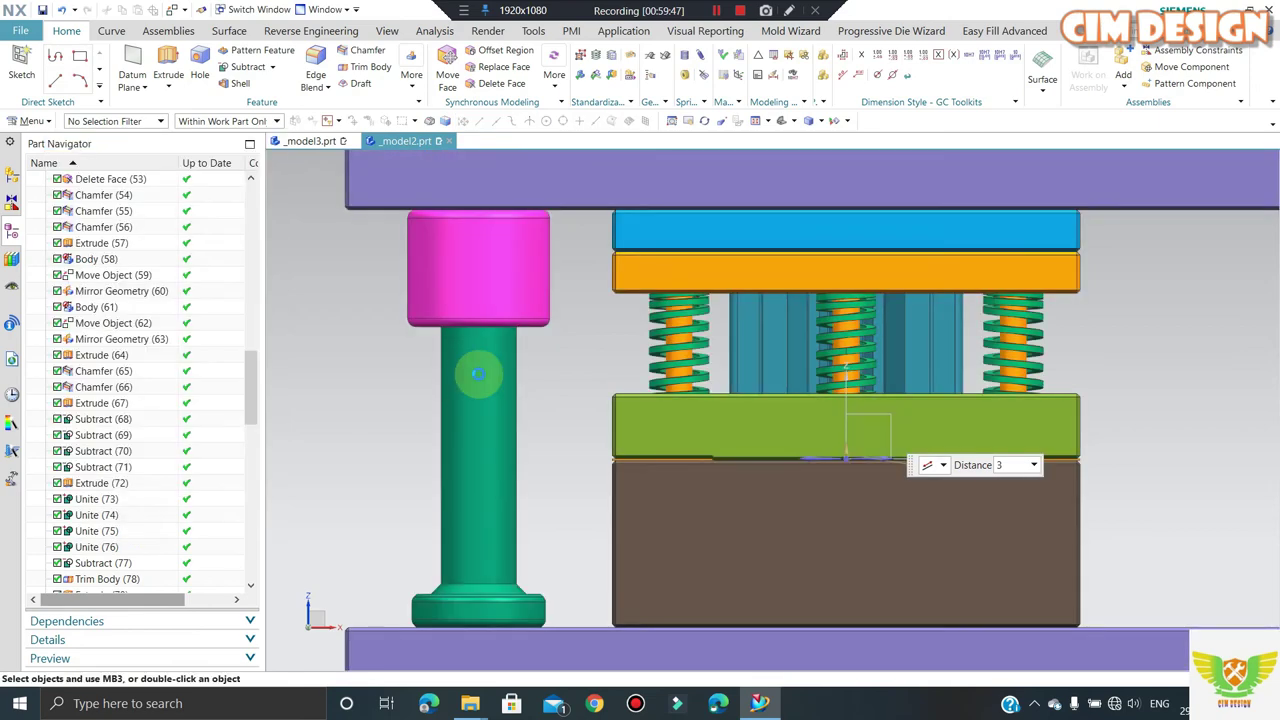
key(ctrl+f)
- Subtract the guide bushing from the top plate, keeping the bushing body
middle_drag(353, 170, 374, 201)
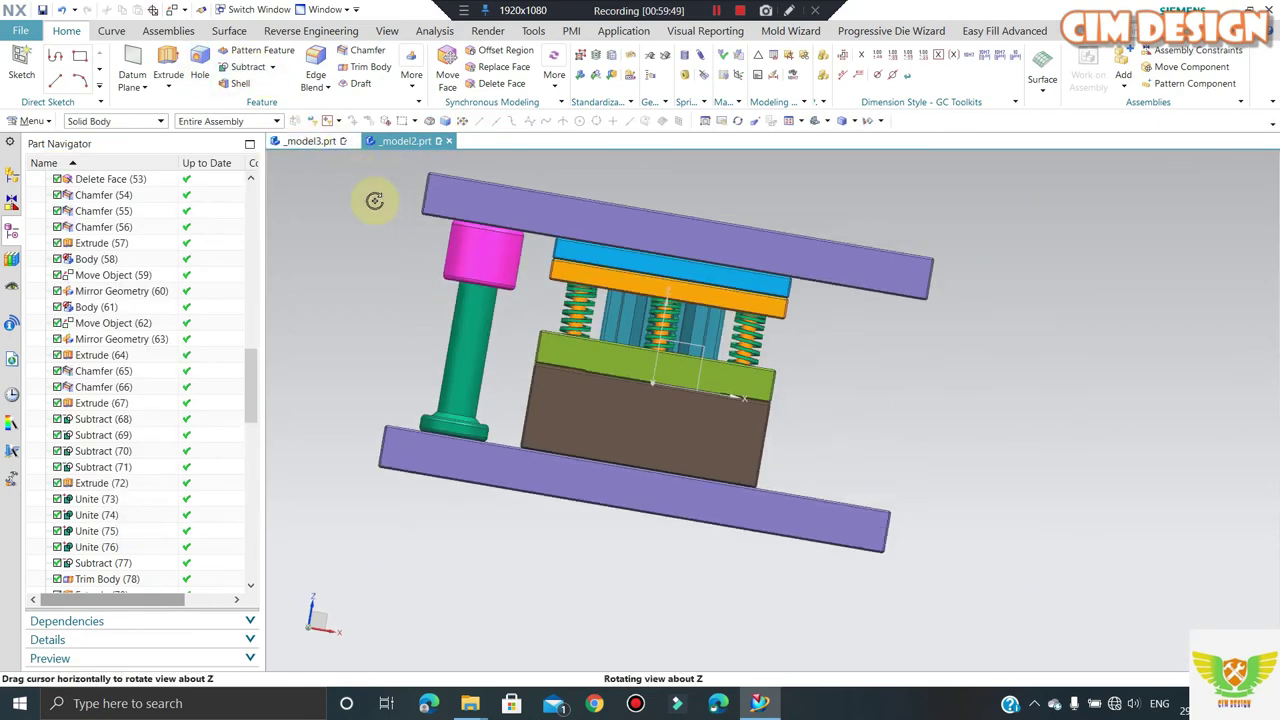
middle_drag(568, 357, 686, 371)
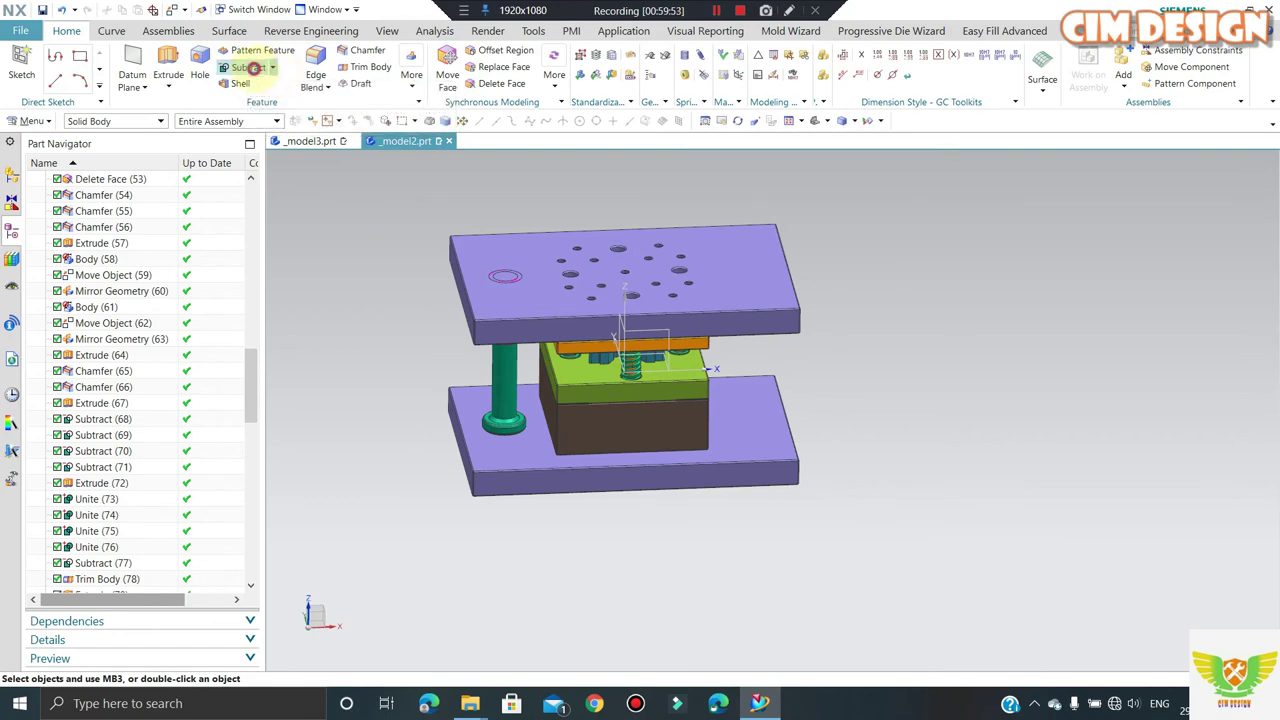
click(253, 68)
scroll(500, 290, up, 2)
click(494, 271)
click(501, 268)
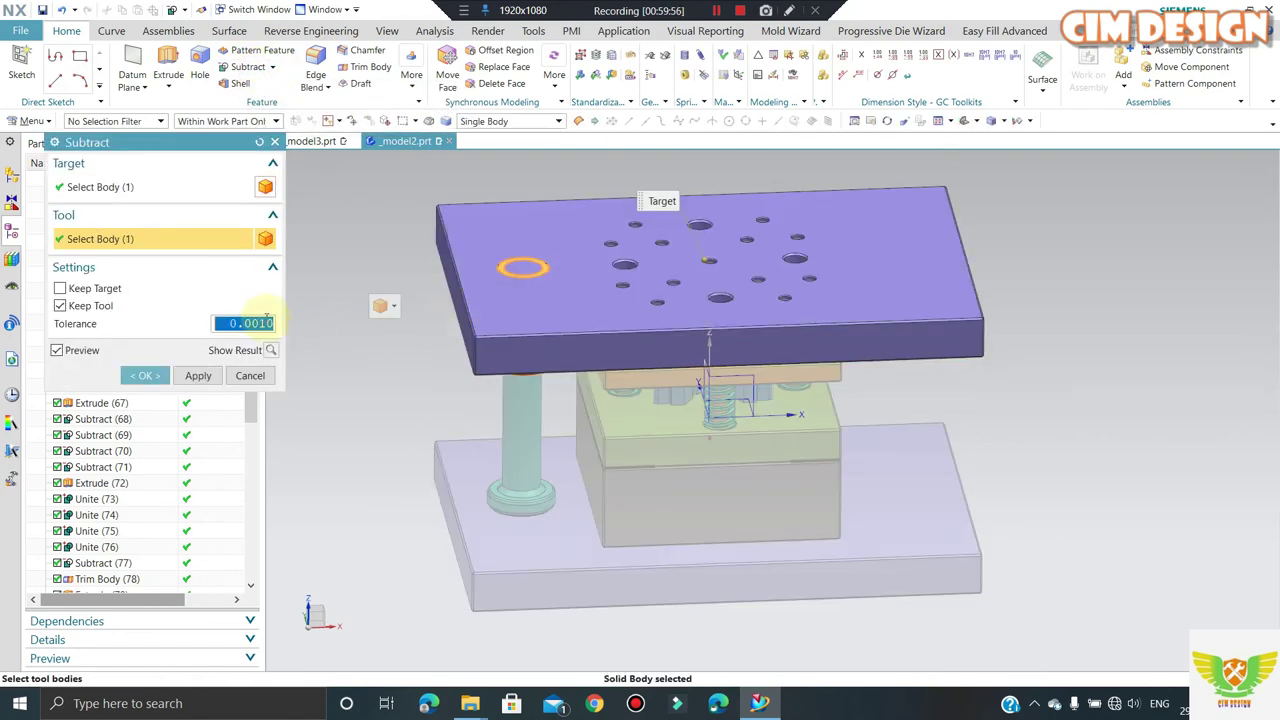
click(199, 375)
- Subtract the guide pillar from the bottom plate, keeping the pillar
click(500, 557)
click(515, 500)
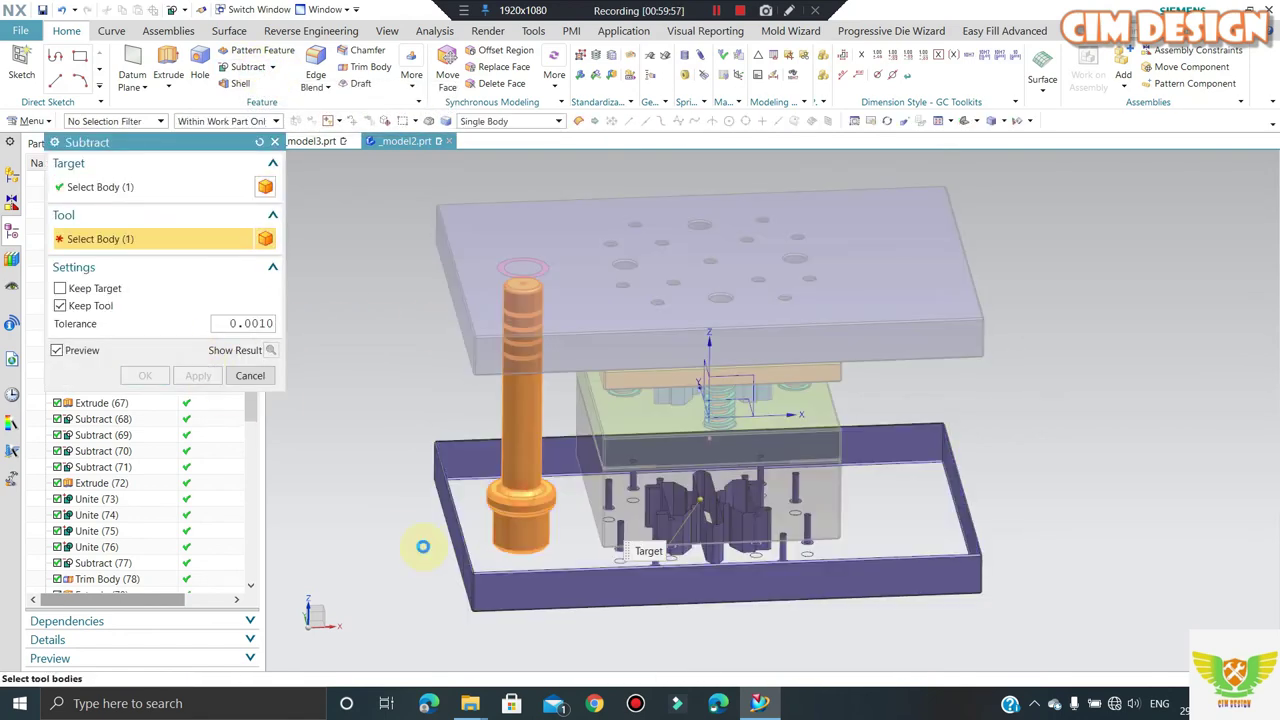
middle_click(340, 462)
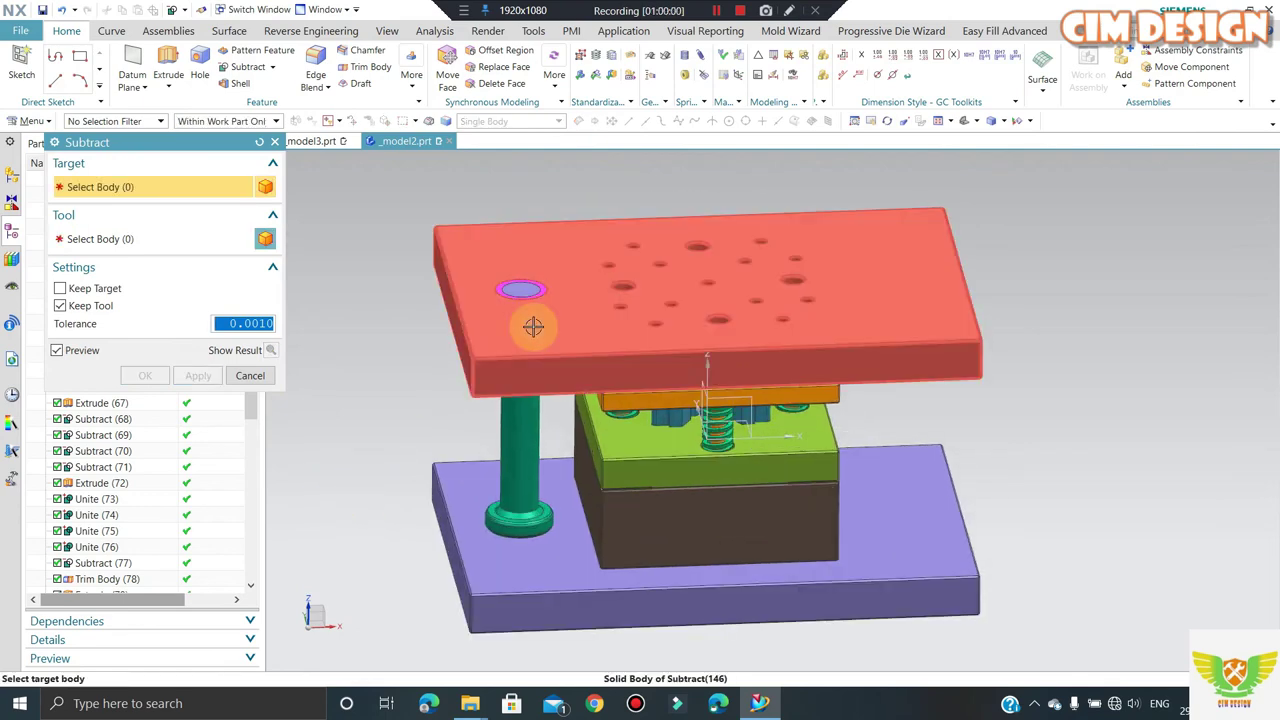
scroll(521, 343, up, 2)
scroll(521, 343, down, 2)
click(250, 375)
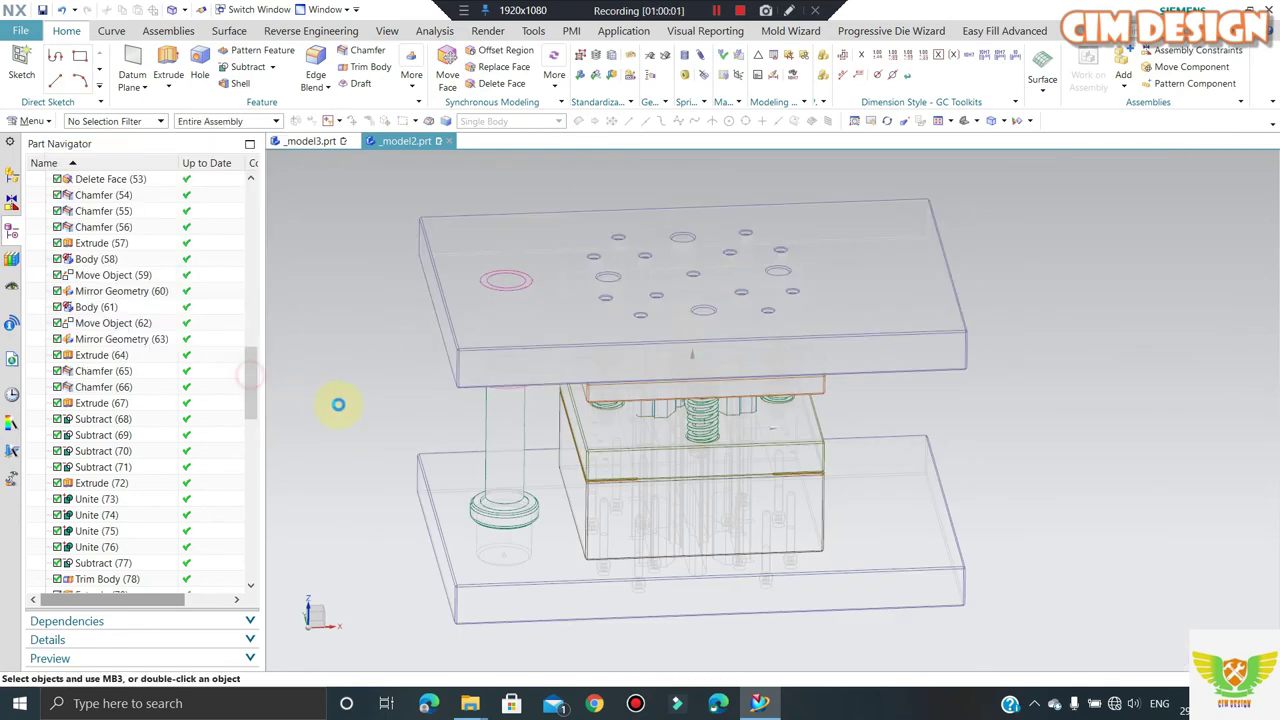
scroll(518, 314, up, 2)
- Put the leftover green disc body on layer 100 with Ctrl+J
key(ctrl+j)
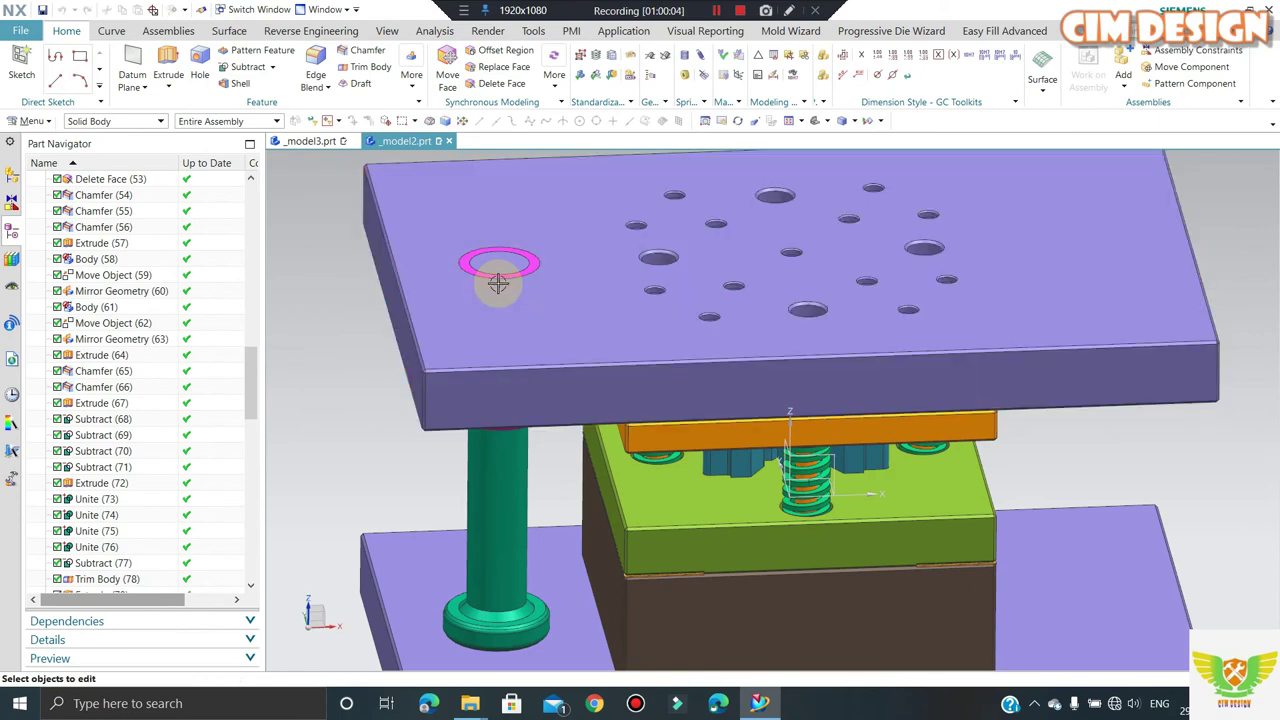
click(498, 266)
scroll(498, 266, down, 2)
mouse_move(498, 266)
middle_down()
mouse_move(499, 376)
mouse_move(371, 371)
mouse_move(443, 363)
middle_up()
scroll(499, 376, up, 2)
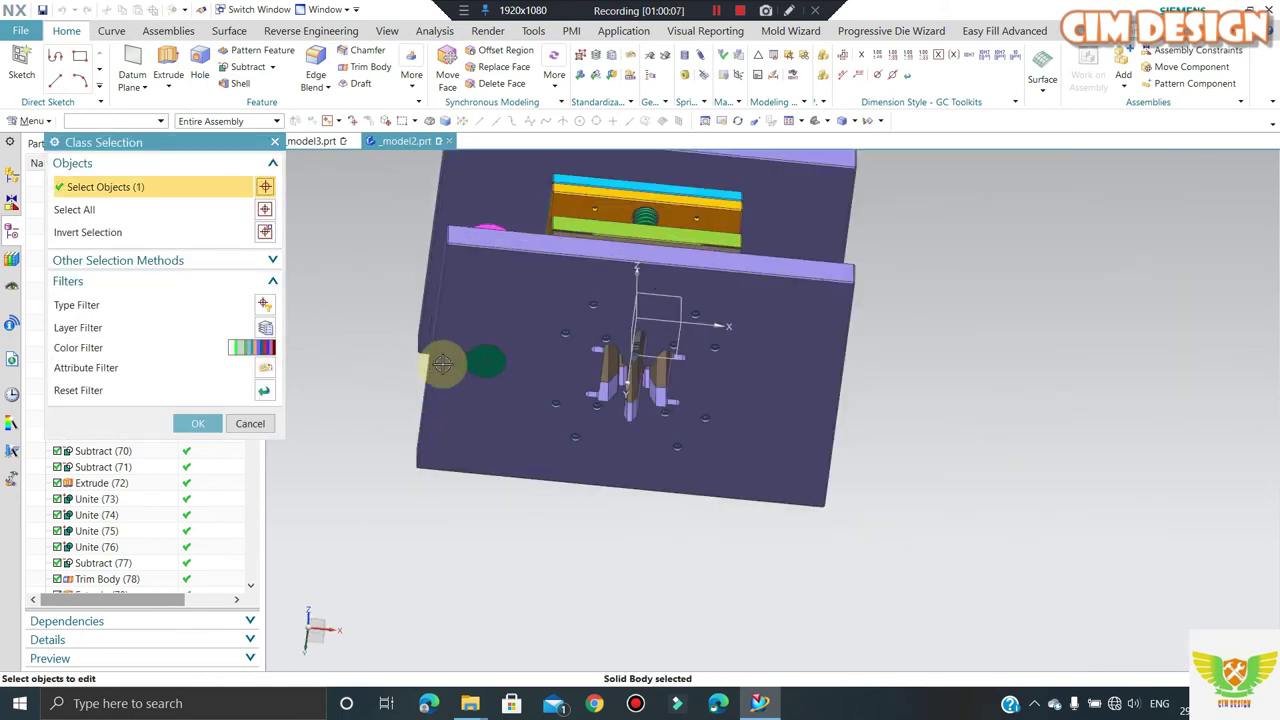
scroll(514, 357, up, 3)
scroll(554, 350, up, 3)
middle_click(563, 350)
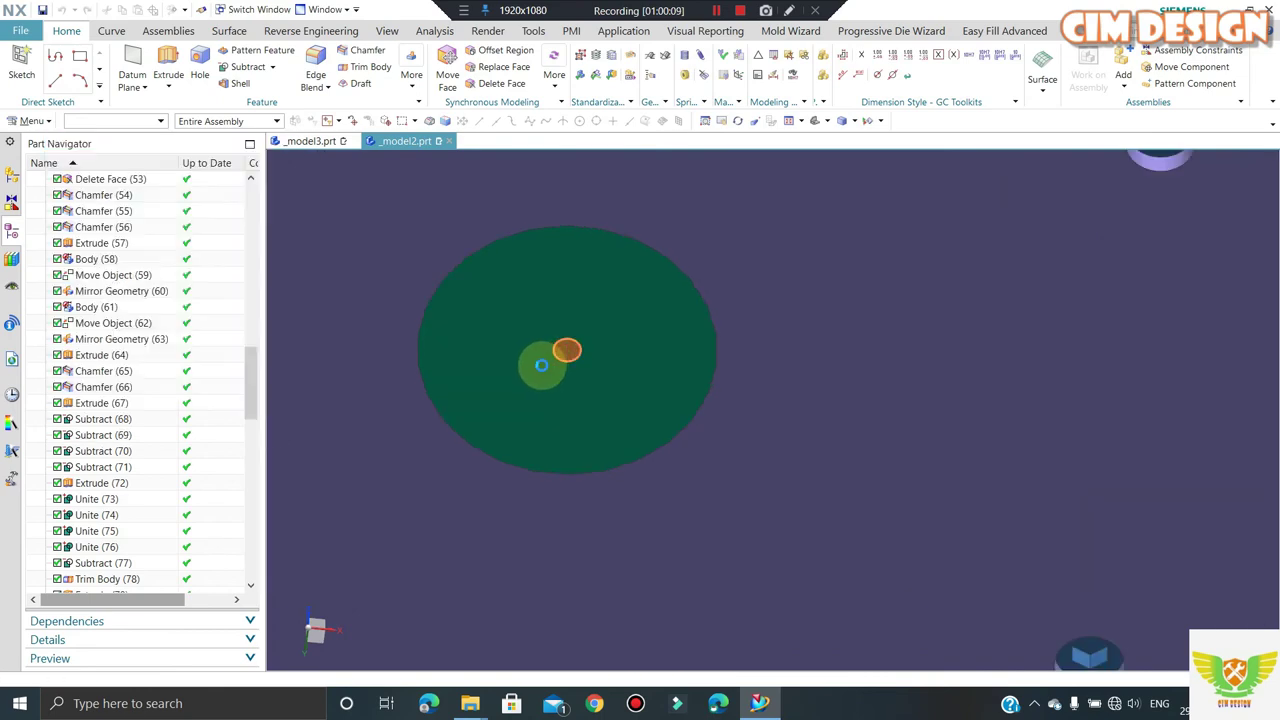
scroll(543, 371, down, 1)
middle_click(562, 352)
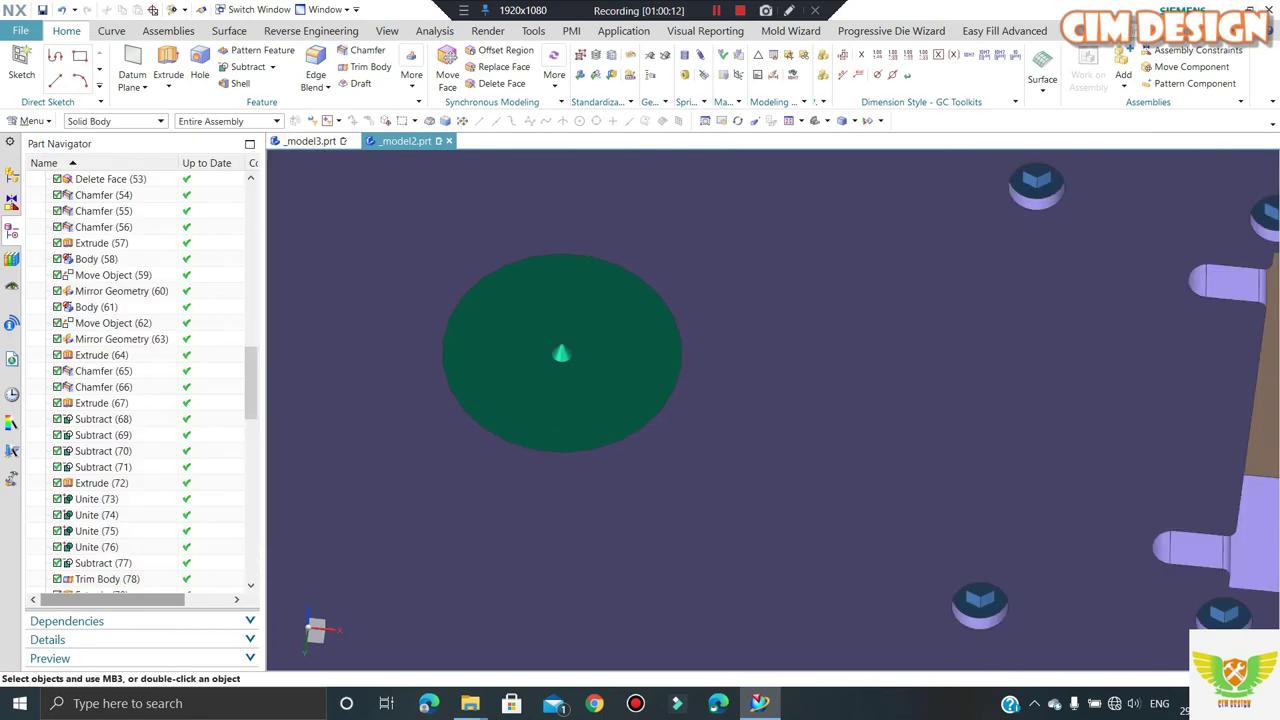
- Hide the purple top plate
scroll(705, 441, down, 5)
middle_drag(594, 337, 623, 449)
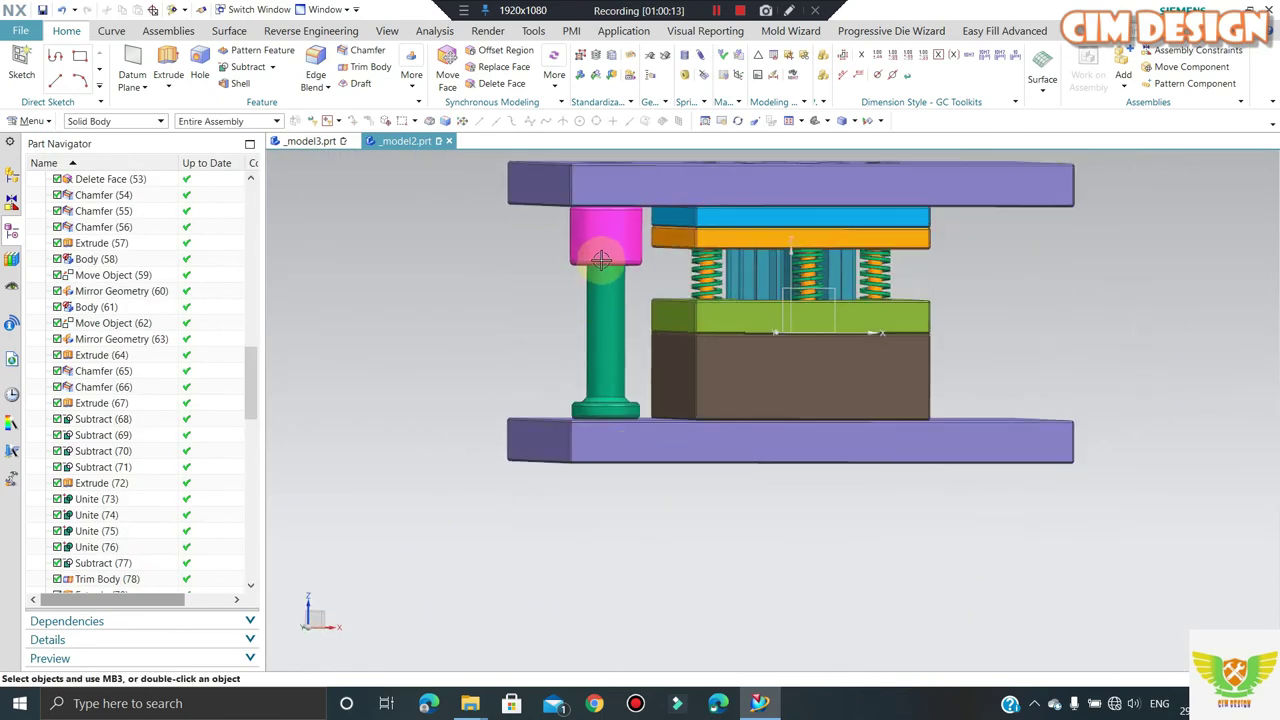
scroll(610, 330, up, 3)
middle_drag(610, 330, 597, 203)
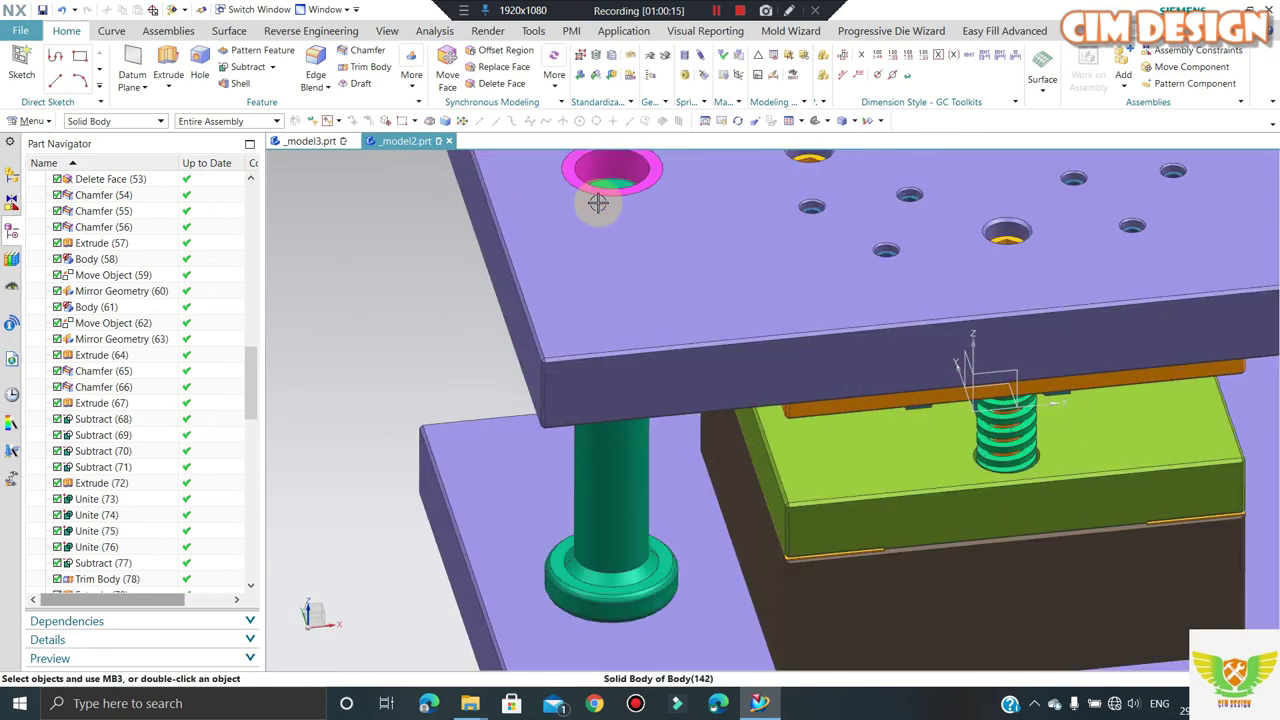
click(604, 343)
key(ctrl+b)
scroll(594, 275, down, 1)
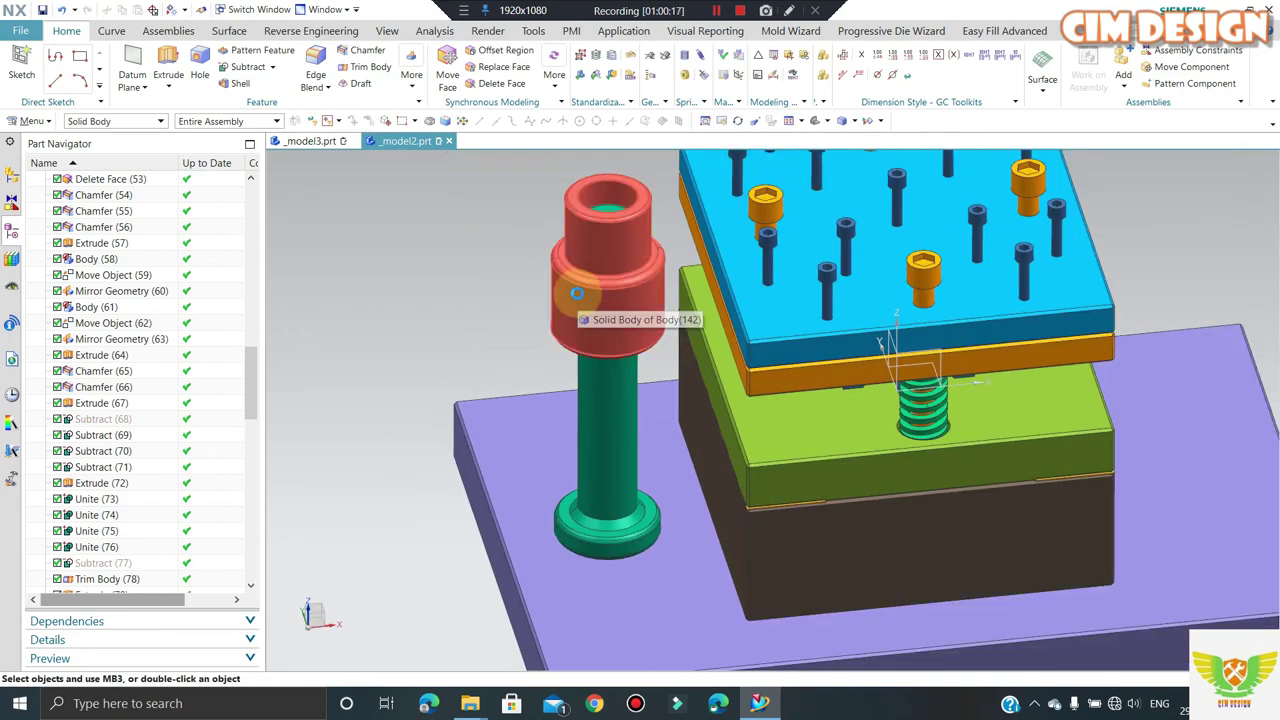
- Show the hidden top plate again
key(ctrl+shift+k)
mouse_move(574, 291)
middle_down()
mouse_move(609, 323)
mouse_move(574, 240)
mouse_move(606, 306)
mouse_move(583, 274)
middle_up()
scroll(610, 220, up, 3)
scroll(604, 207, up, 2)
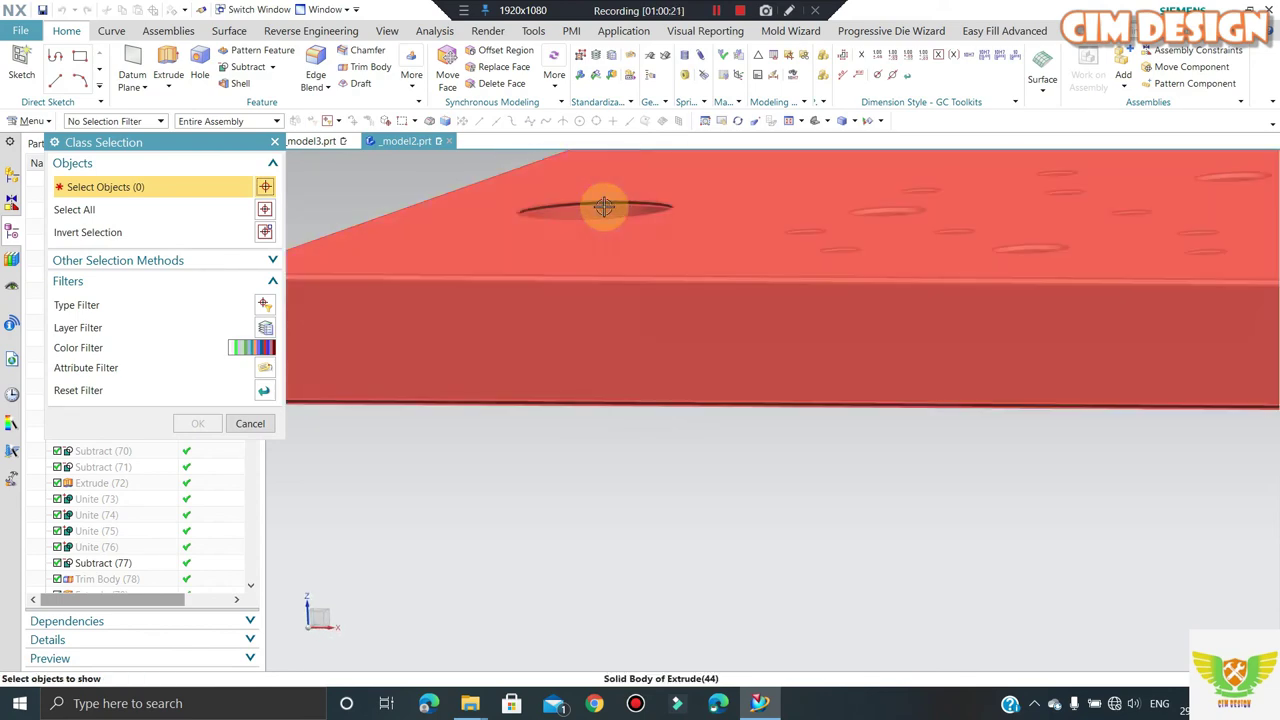
click(604, 207)
middle_click(600, 263)
scroll(566, 303, down, 3)
scroll(566, 295, down, 1)
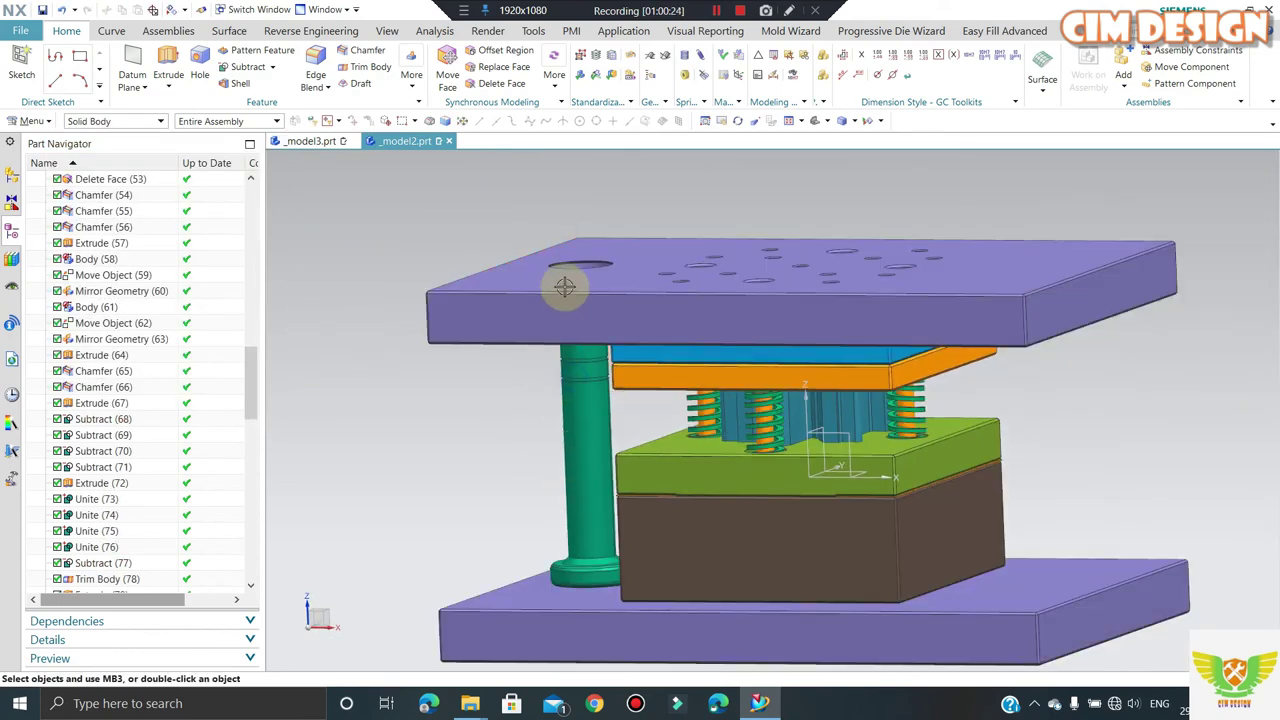
scroll(564, 287, up, 5)
- Offset the guide hole's inner and adjacent band faces by 4.7 mm
click(500, 51)
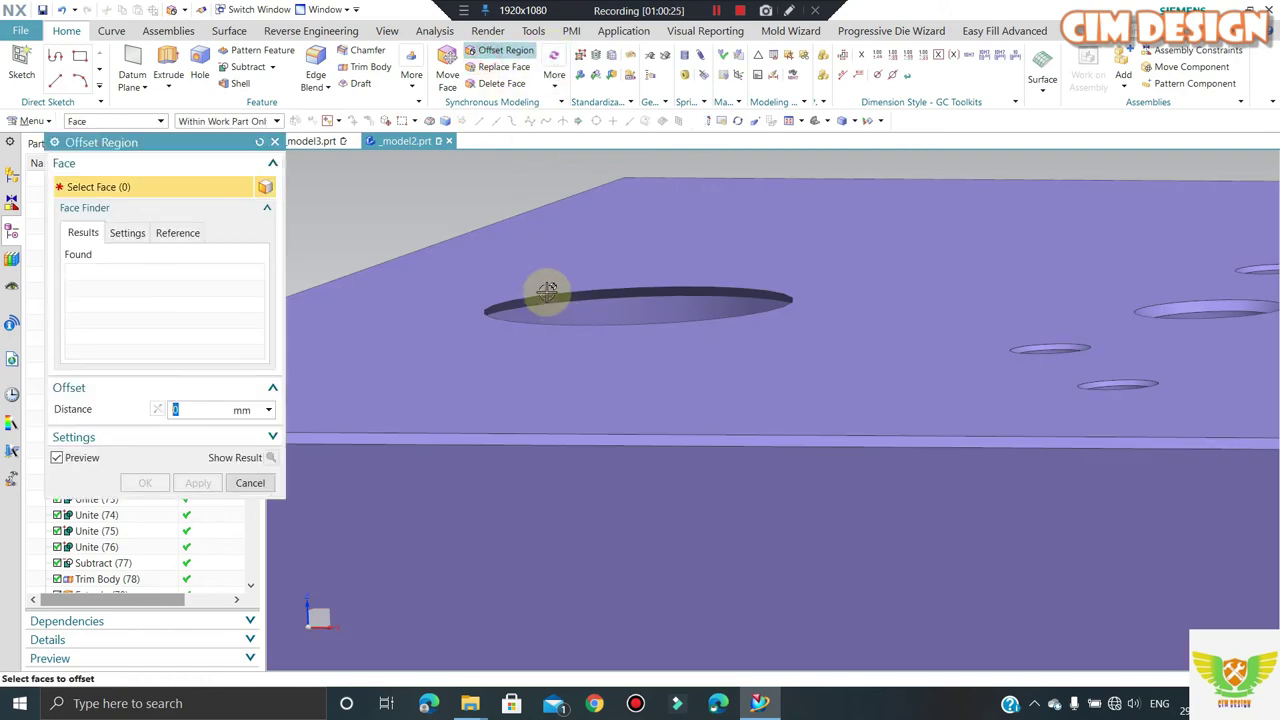
scroll(543, 289, up, 2)
click(538, 295)
scroll(473, 323, up, 3)
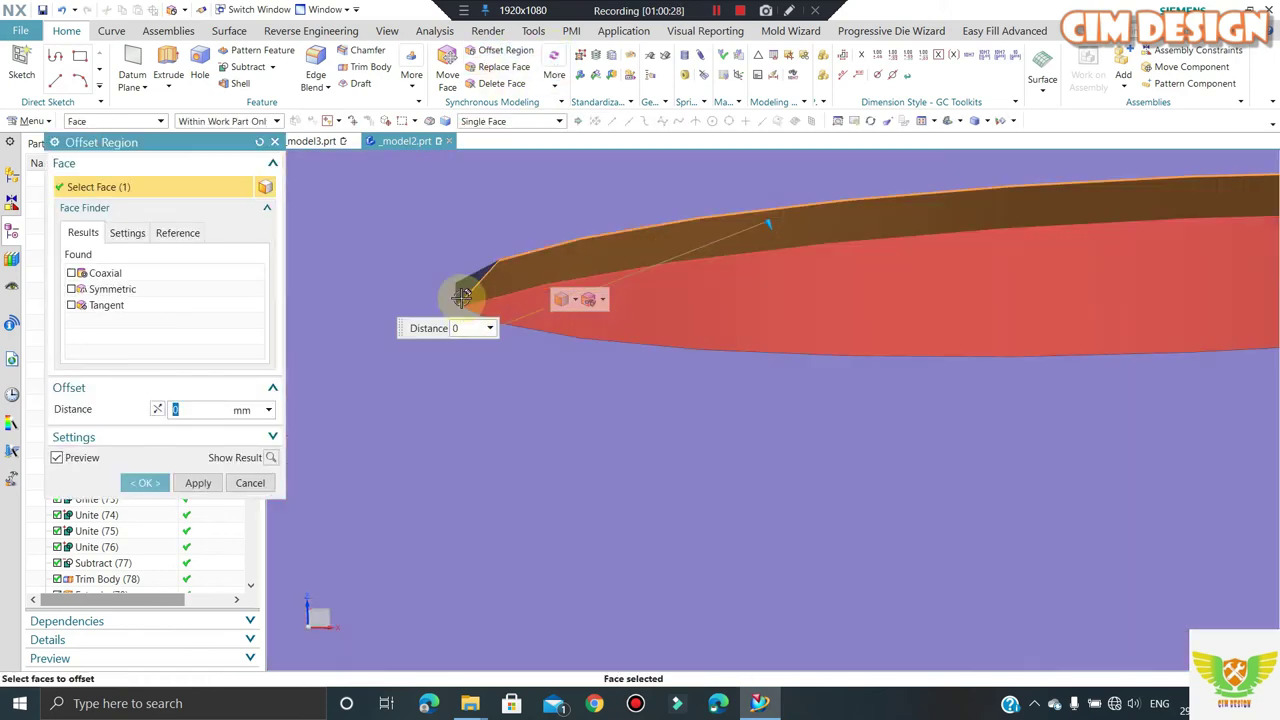
click(476, 293)
text(4.7)
key(Return)
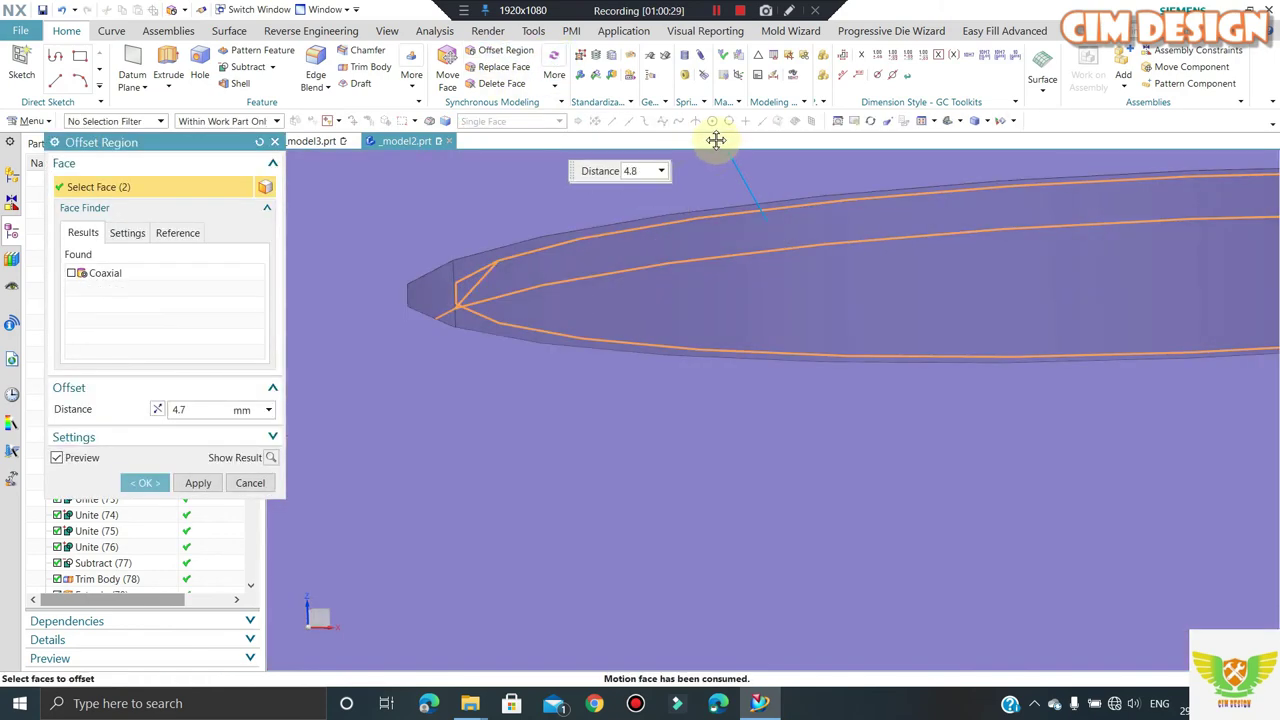
middle_click(595, 296)
- Begin a second Offset Region on the large hole's lower face in the bottom plate
scroll(512, 258, down, 3)
scroll(512, 258, down, 4)
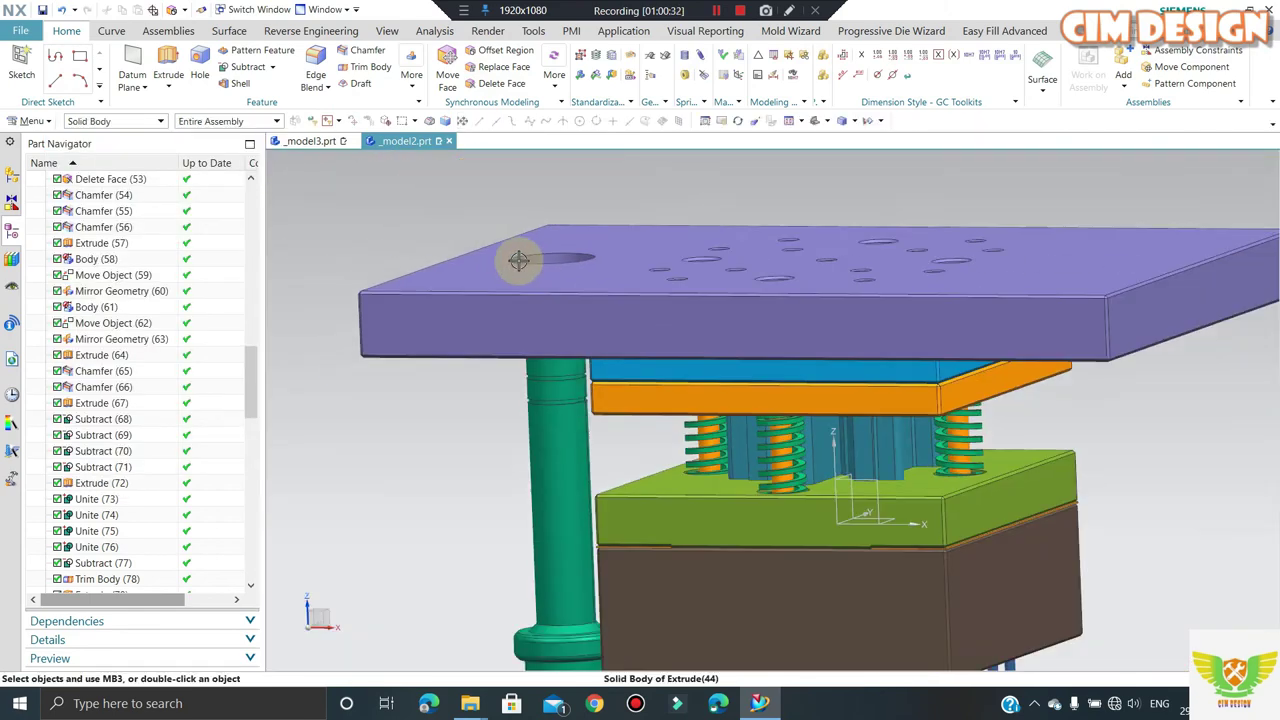
scroll(517, 260, down, 3)
scroll(542, 494, up, 2)
middle_drag(542, 494, 566, 537)
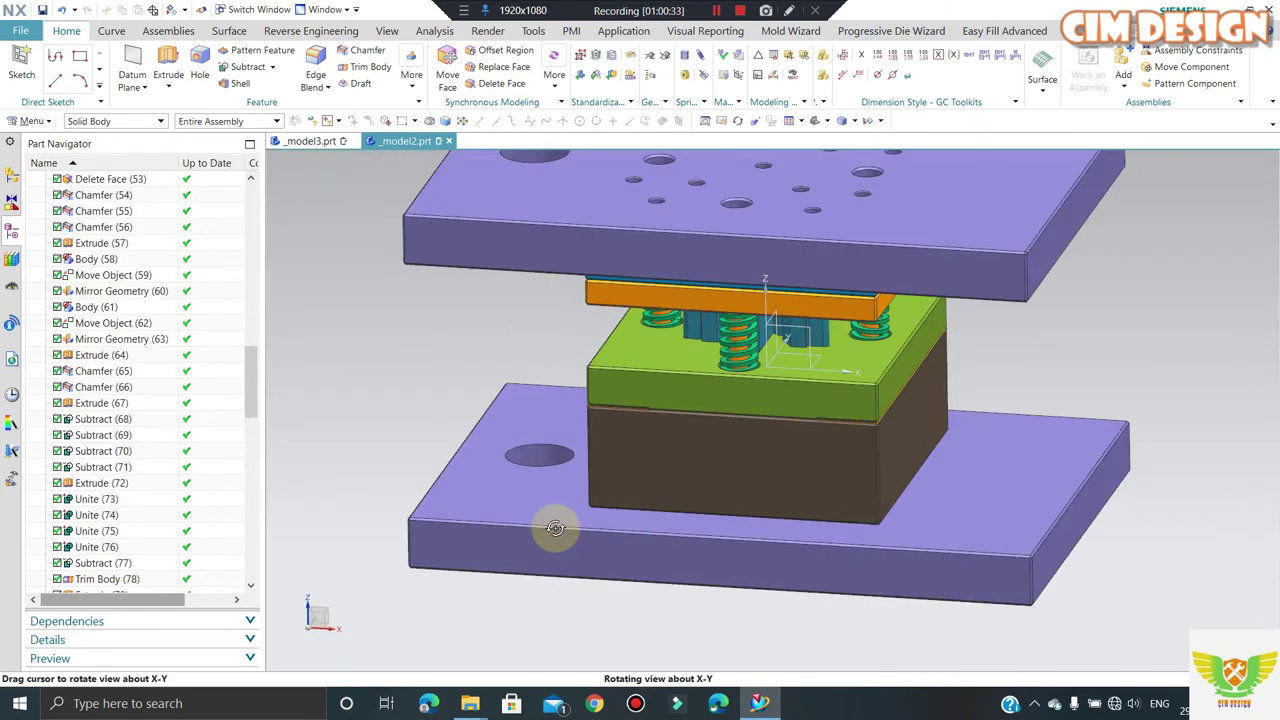
scroll(508, 416, up, 3)
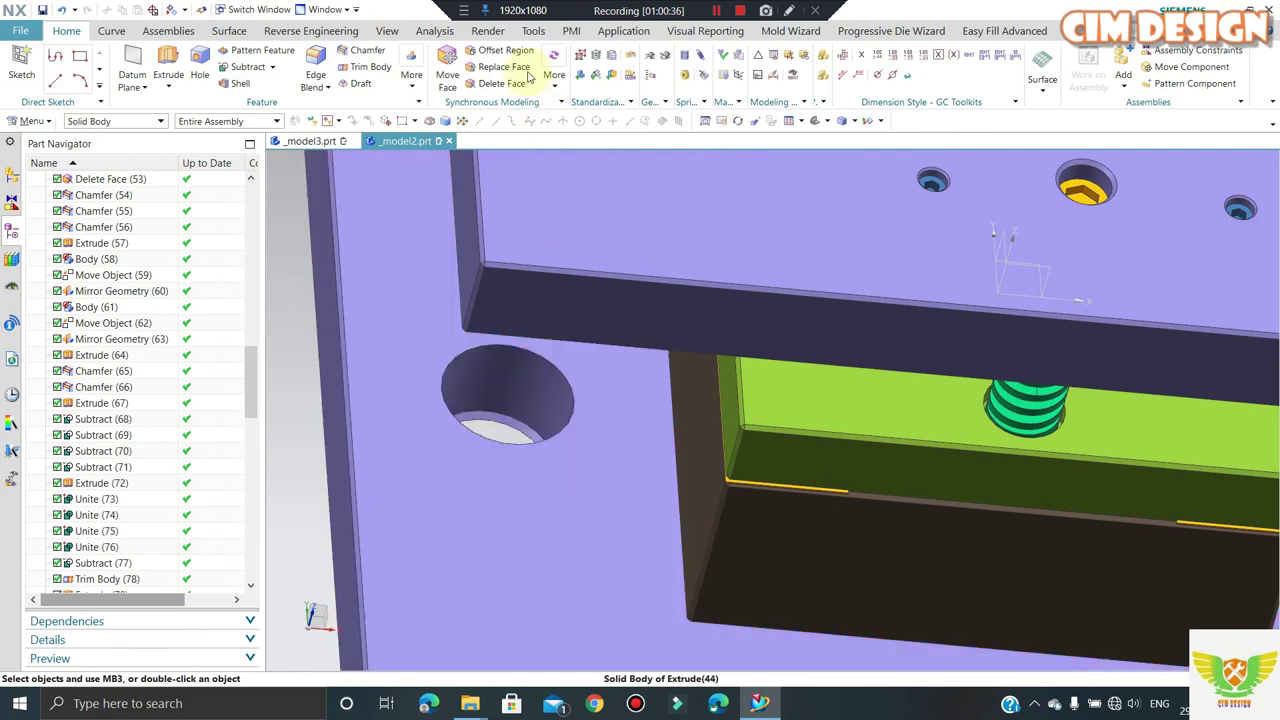
click(507, 50)
scroll(460, 405, up, 2)
scroll(466, 417, up, 2)
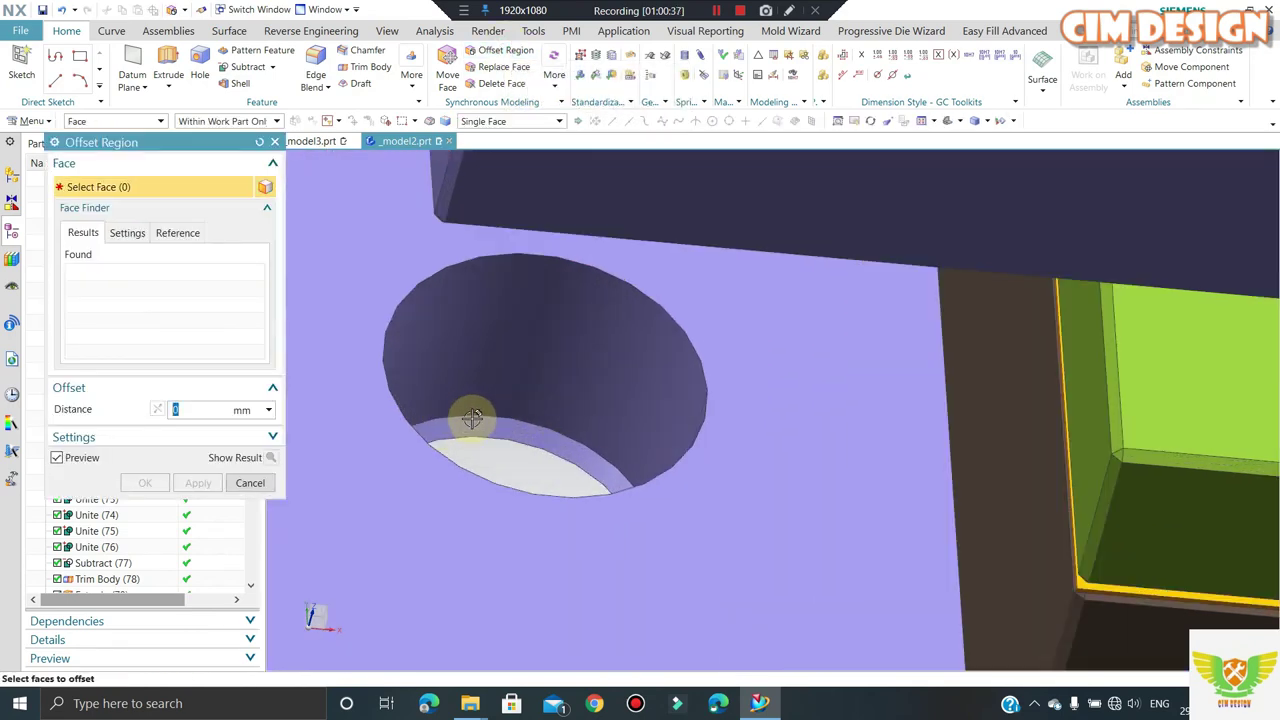
click(501, 424)
- Add the hole's second face and drag the offset outward to enlarge the clearance hole
scroll(501, 424, down, 3)
middle_drag(486, 434, 479, 459)
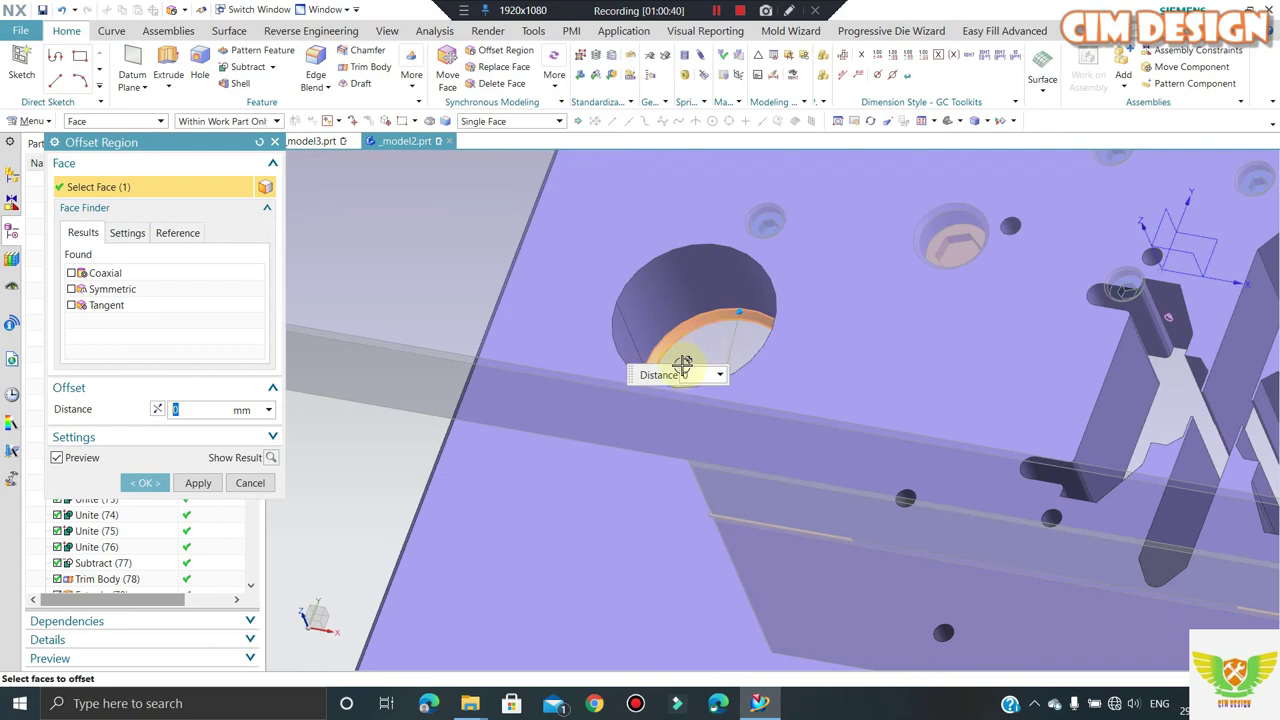
scroll(663, 366, up, 3)
middle_drag(563, 394, 557, 294)
scroll(514, 294, down, 2)
scroll(509, 400, down, 1)
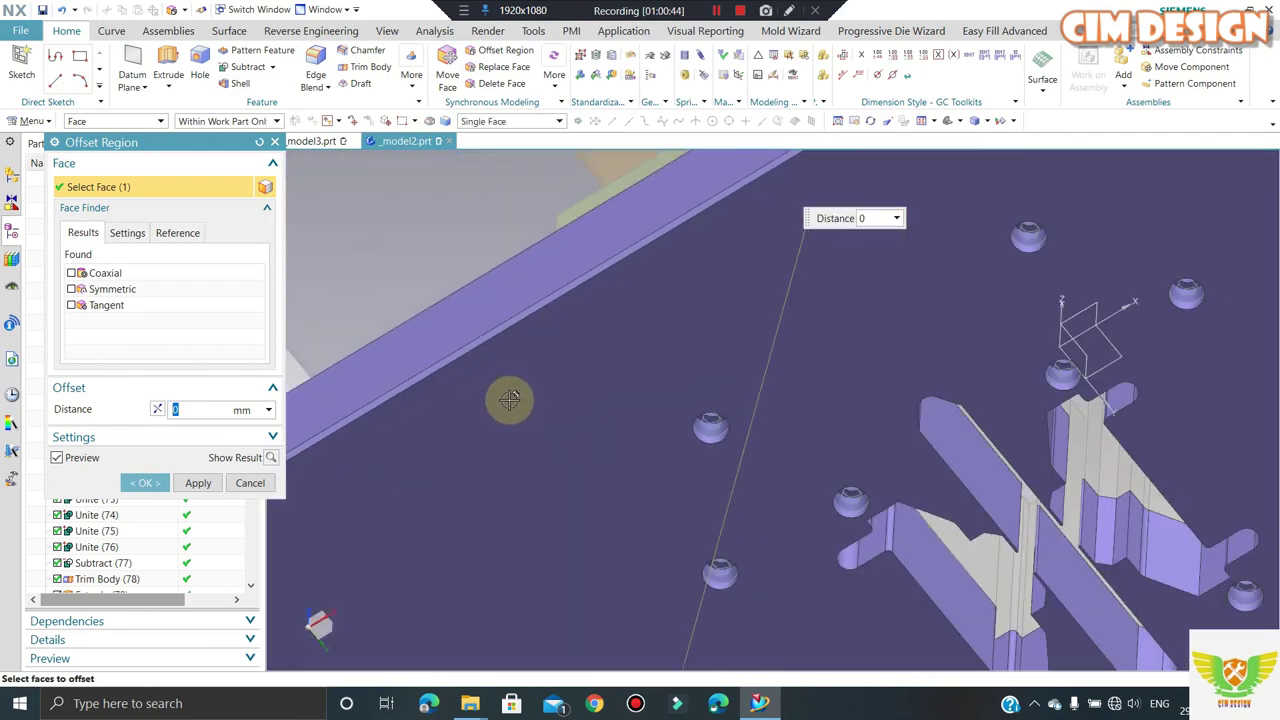
scroll(498, 462, down, 1)
mouse_move(498, 462)
middle_down()
mouse_move(486, 491)
mouse_move(443, 480)
middle_up()
scroll(543, 591, up, 3)
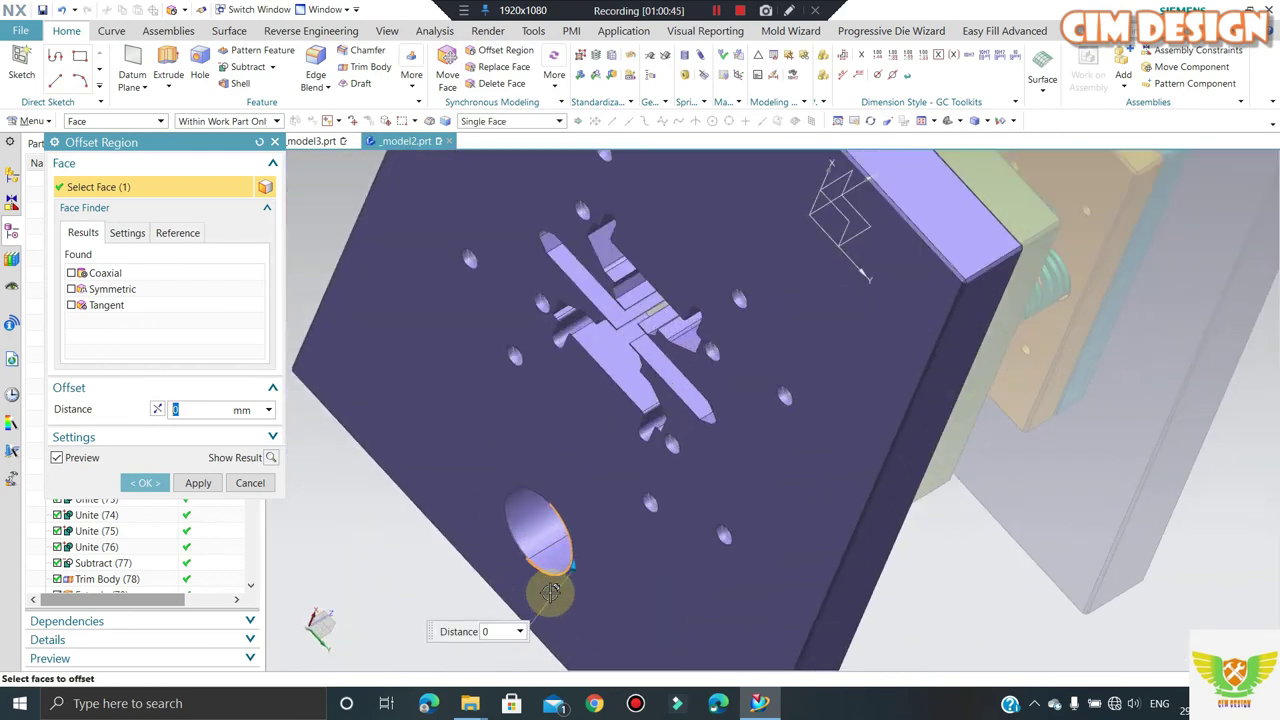
scroll(501, 532, up, 2)
scroll(501, 532, up, 3)
click(491, 491)
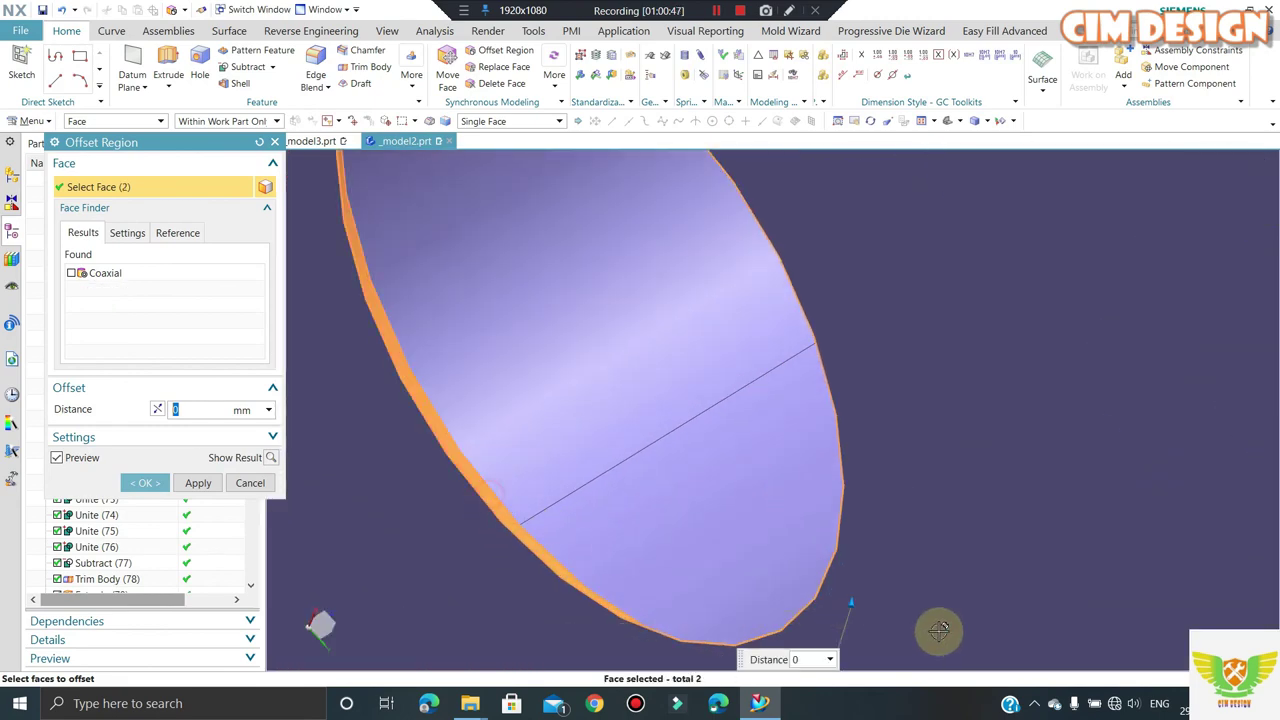
scroll(731, 519, down, 2)
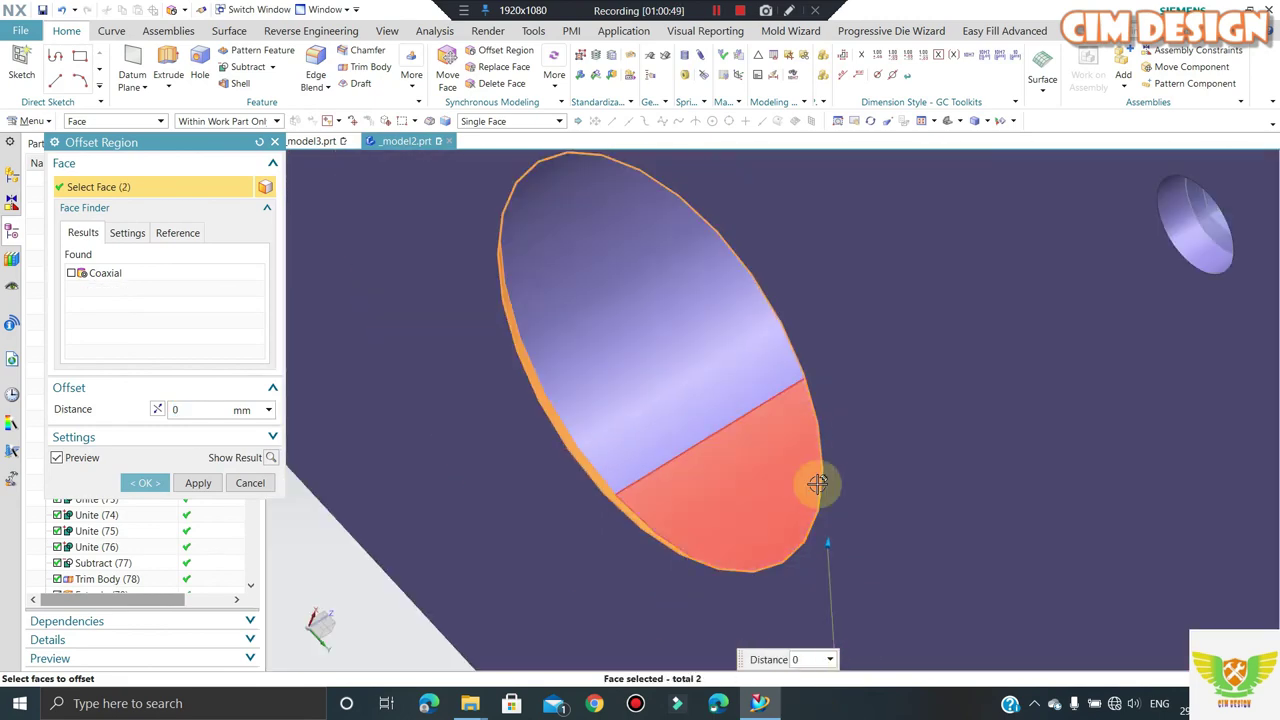
drag(814, 573, 780, 603)
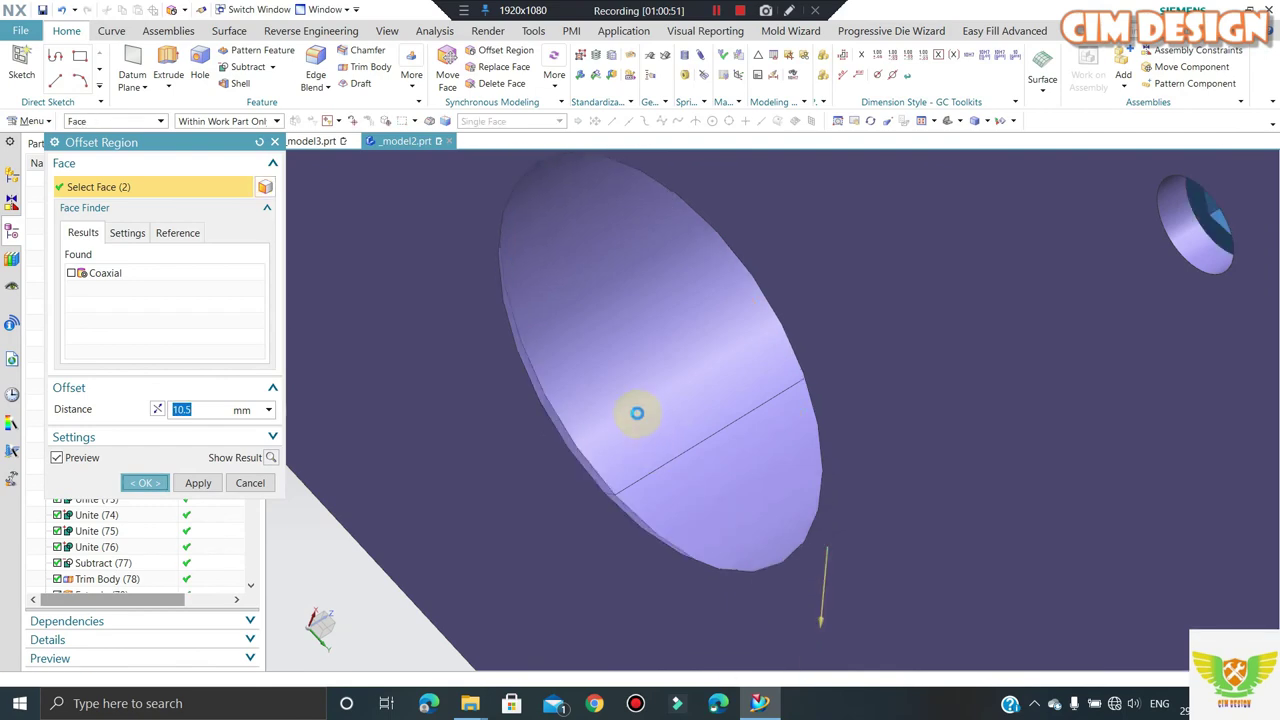
middle_click(630, 410)
- Show the hidden guide pillar and bushing again
scroll(659, 378, down, 3)
scroll(659, 378, down, 3)
middle_drag(655, 375, 543, 372)
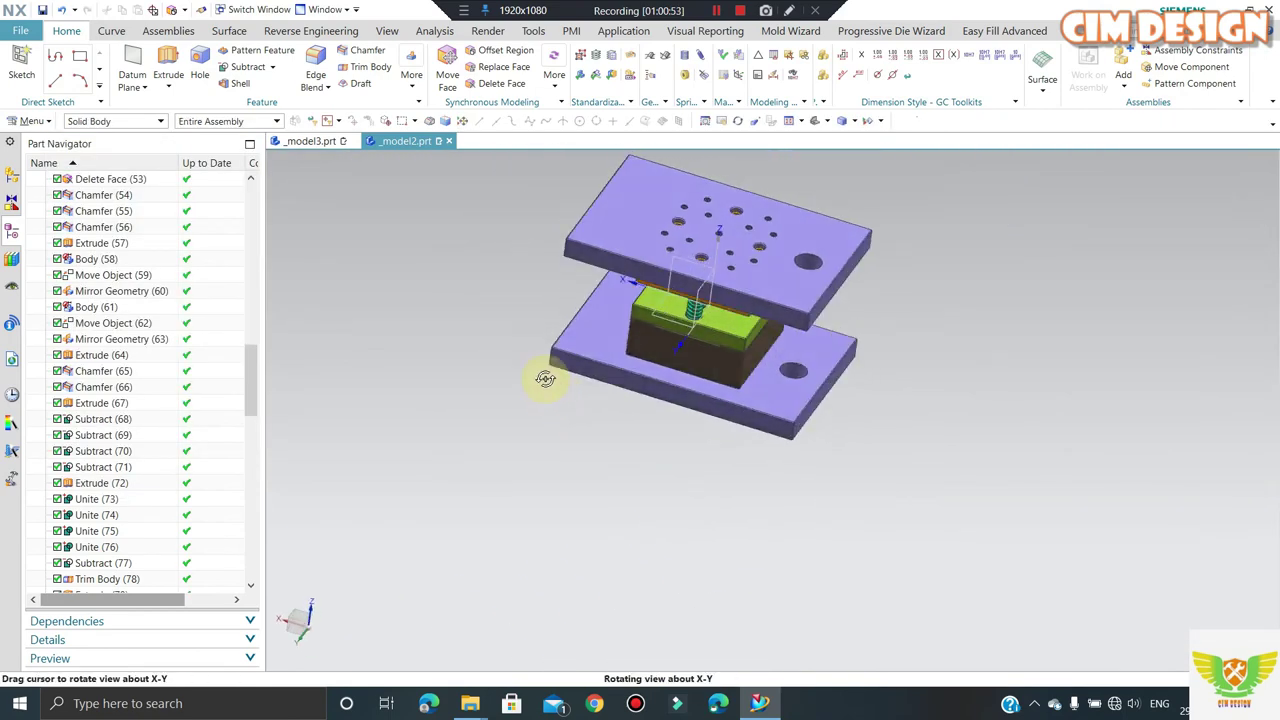
key(ctrl+shift+k)
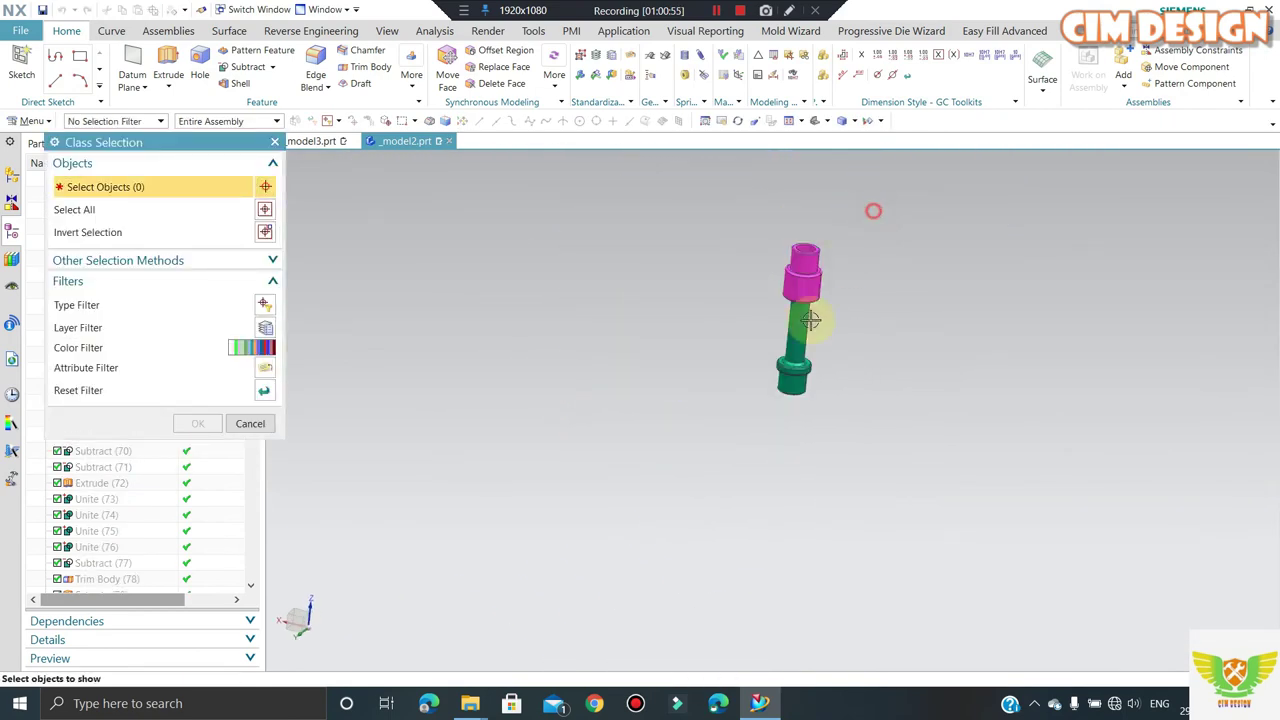
drag(871, 223, 689, 477)
middle_click(863, 286)
mouse_move(863, 286)
middle_down()
mouse_move(843, 363)
mouse_move(851, 330)
middle_up()
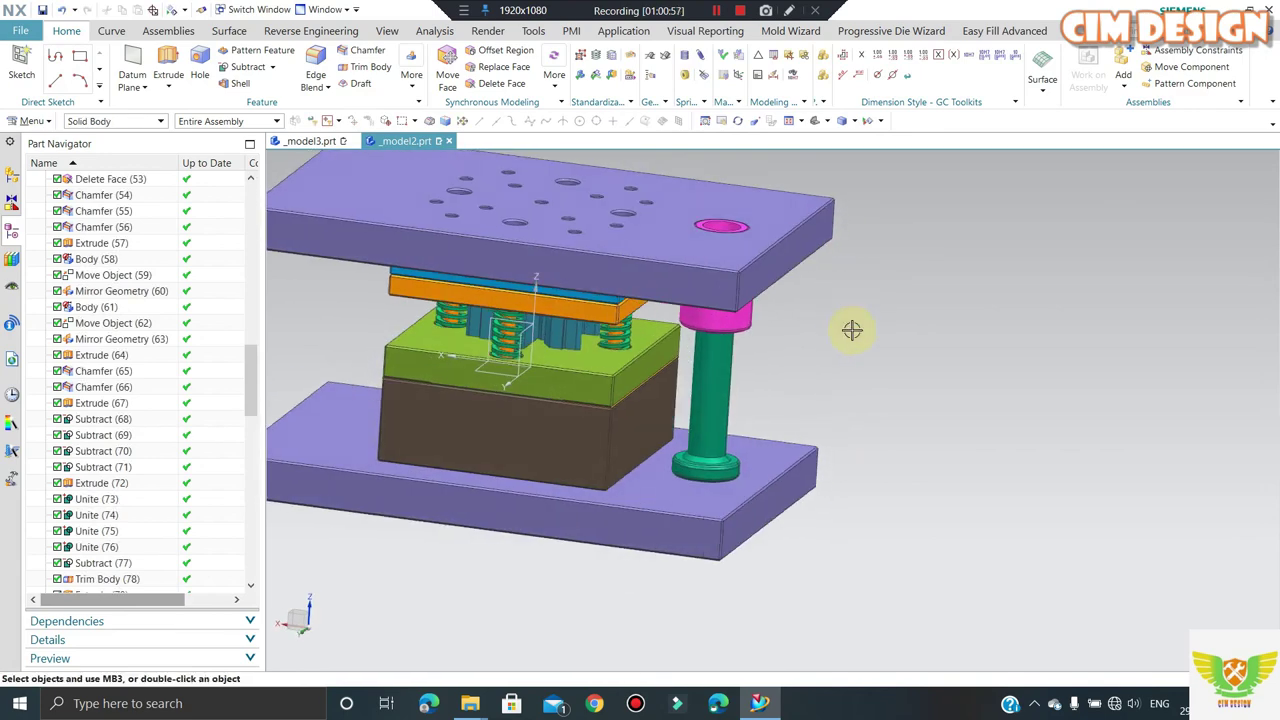
scroll(851, 330, down, 3)
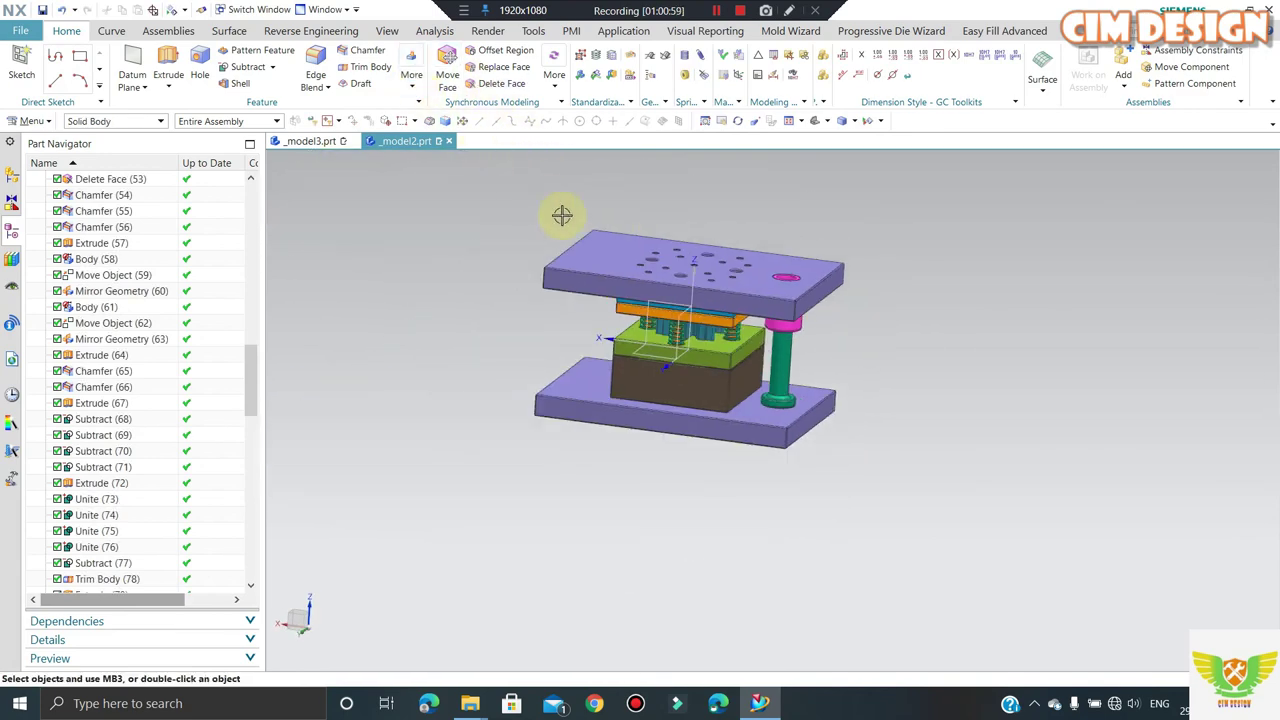
click(411, 75)
- Mirror the guide pillar and bushing across the die set's centre datum plane
click(715, 311)
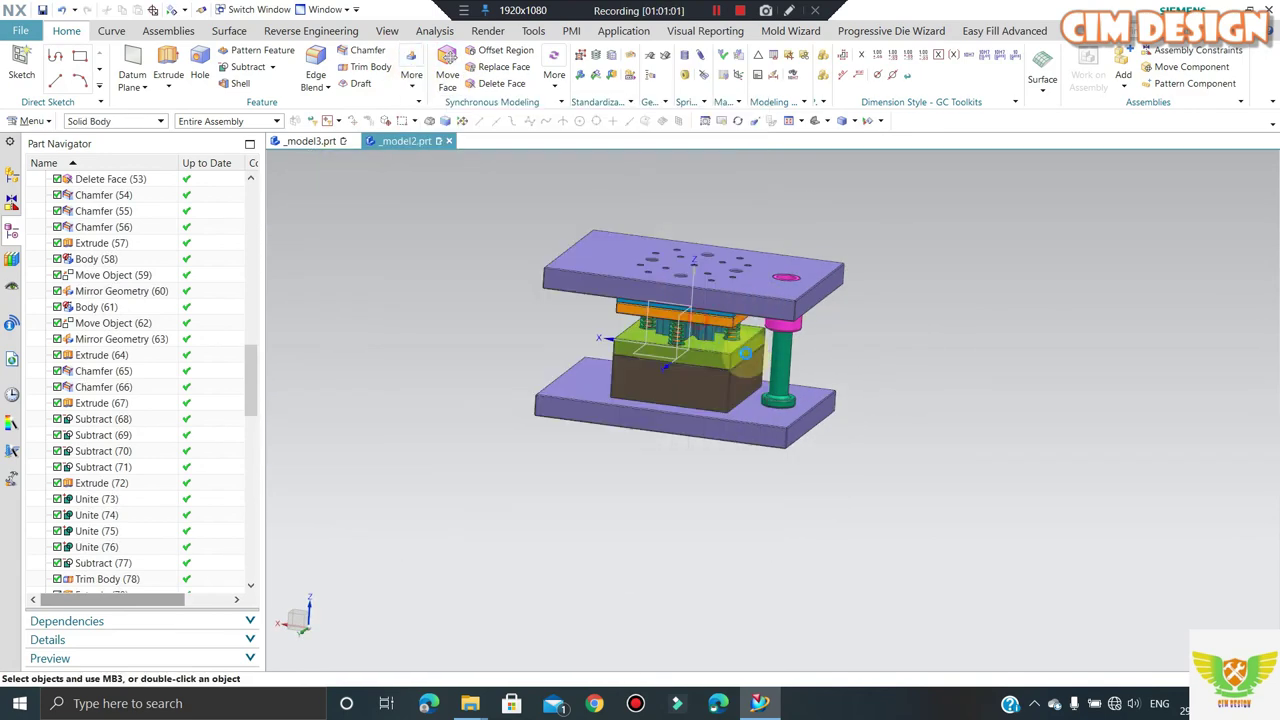
scroll(791, 332, up, 2)
click(777, 374)
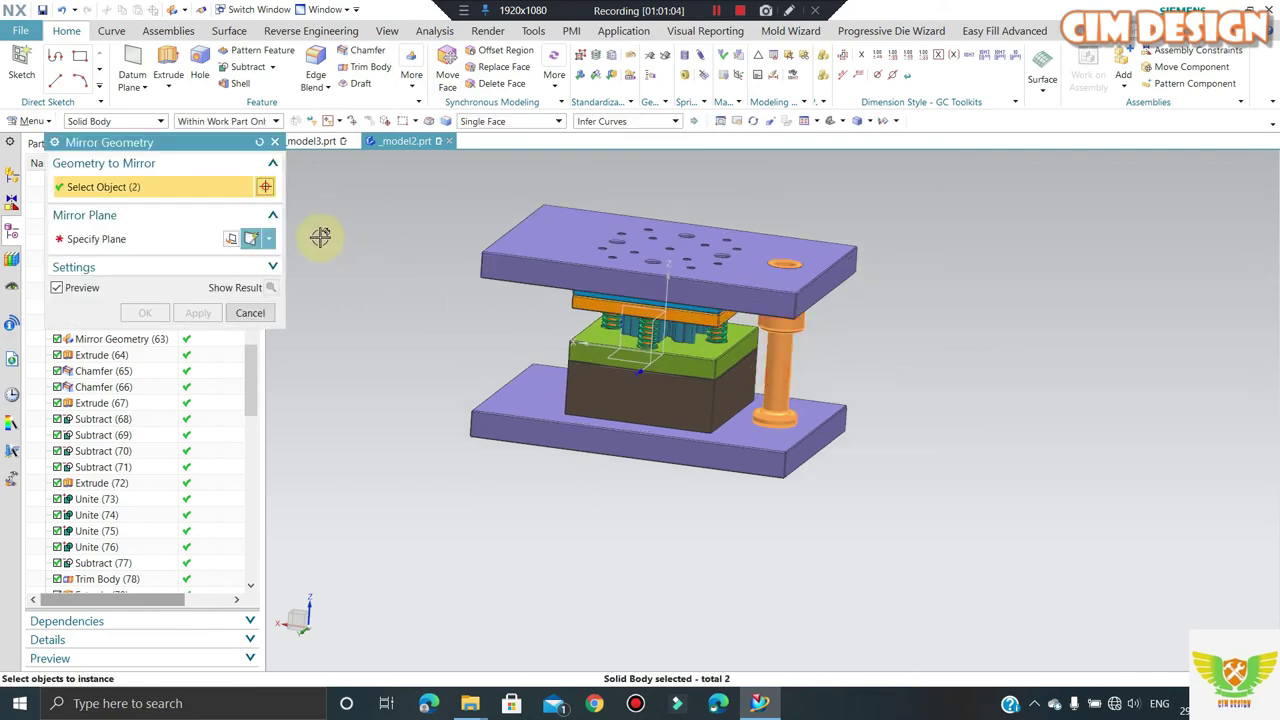
click(186, 238)
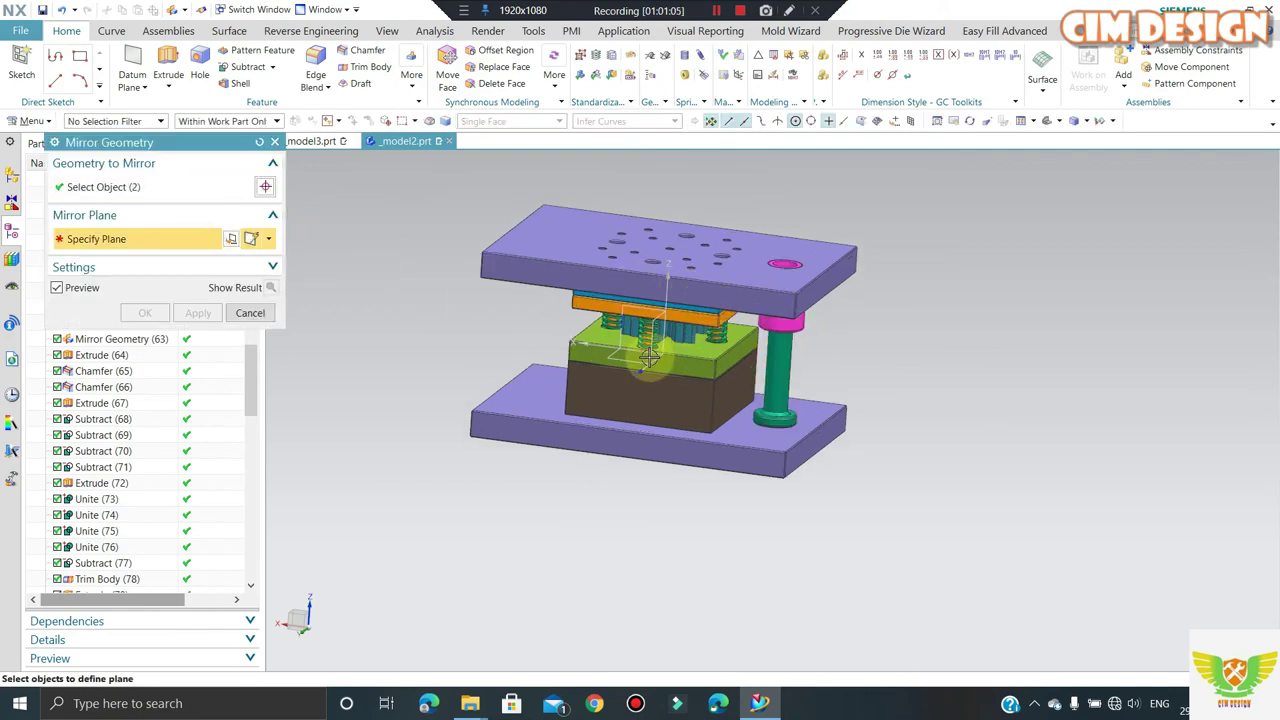
scroll(652, 355, up, 3)
scroll(669, 350, up, 2)
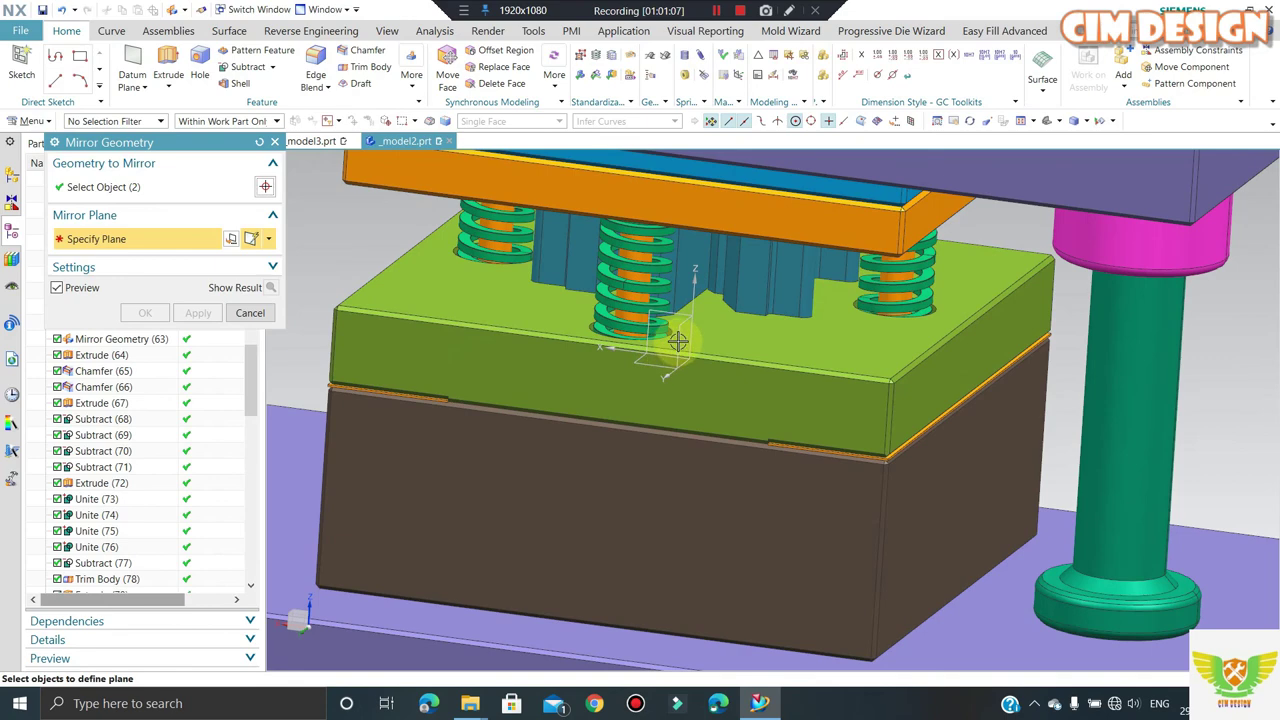
click(686, 343)
middle_click(686, 349)
scroll(815, 283, down, 1)
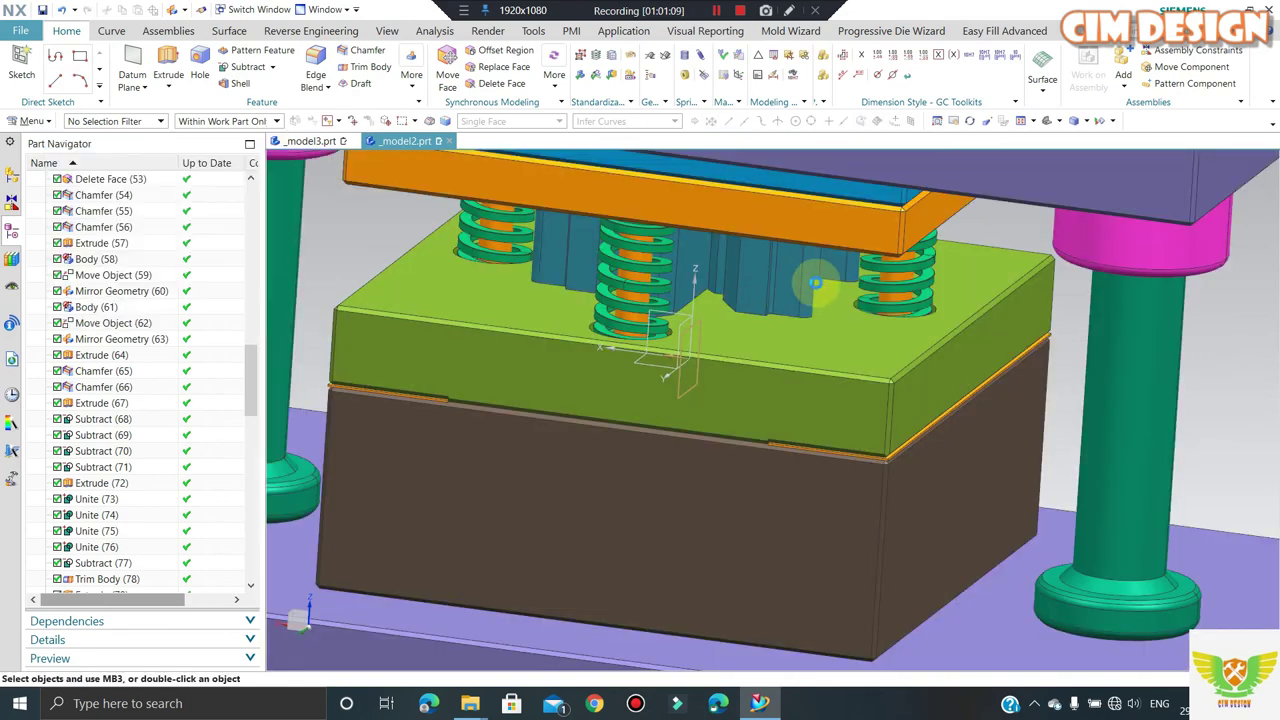
scroll(815, 283, down, 4)
middle_drag(815, 283, 563, 194)
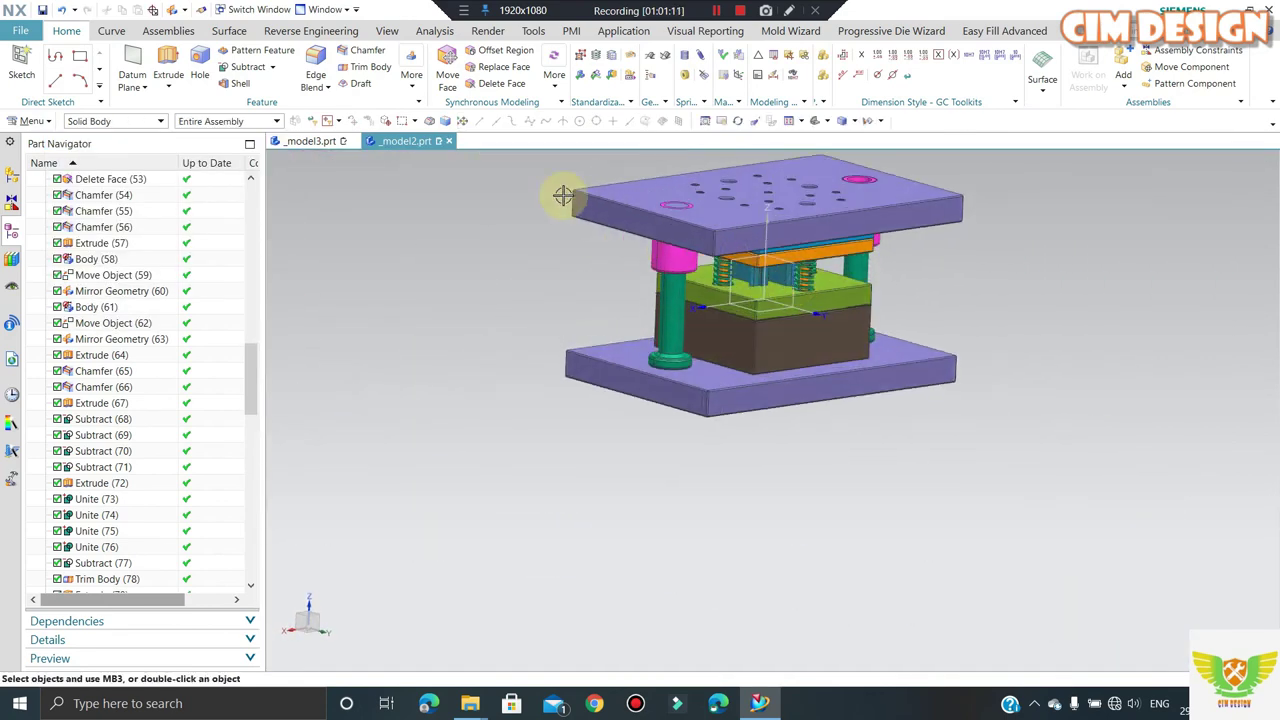
- Subtract the mirrored bushing from the top plate, keeping the bushing
scroll(640, 215, up, 2)
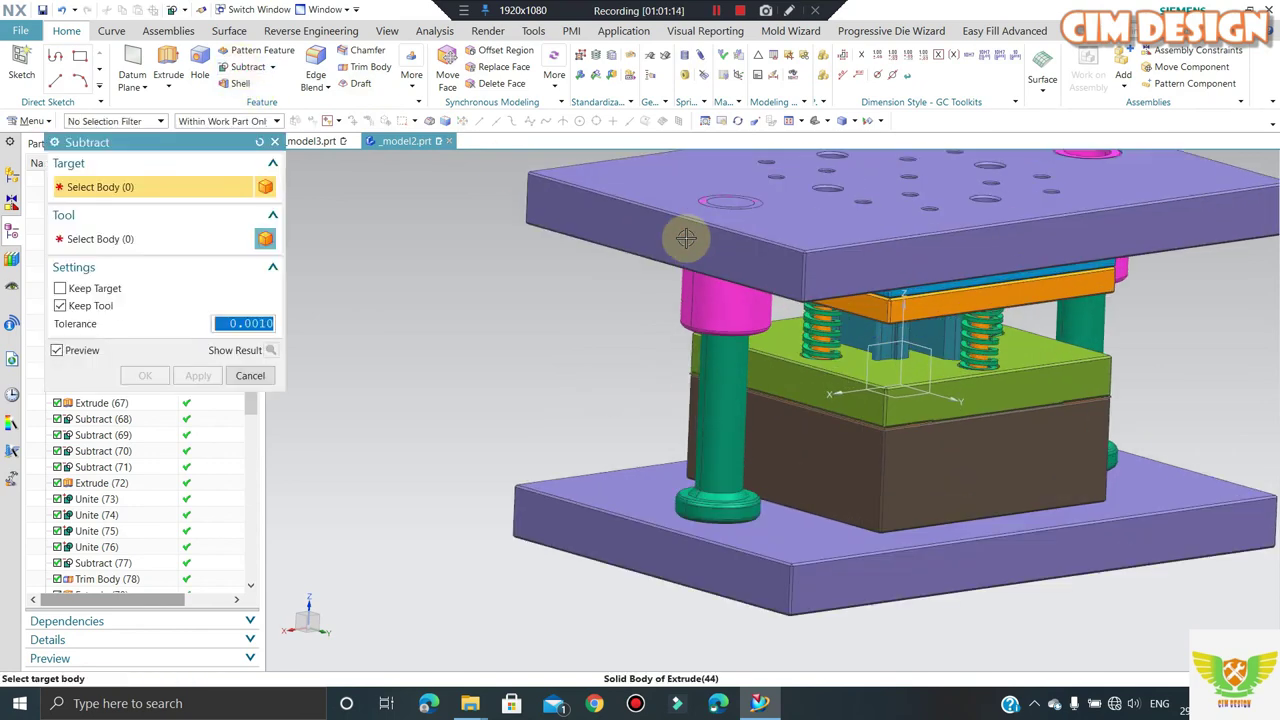
scroll(650, 220, up, 2)
click(650, 225)
click(723, 323)
click(198, 375)
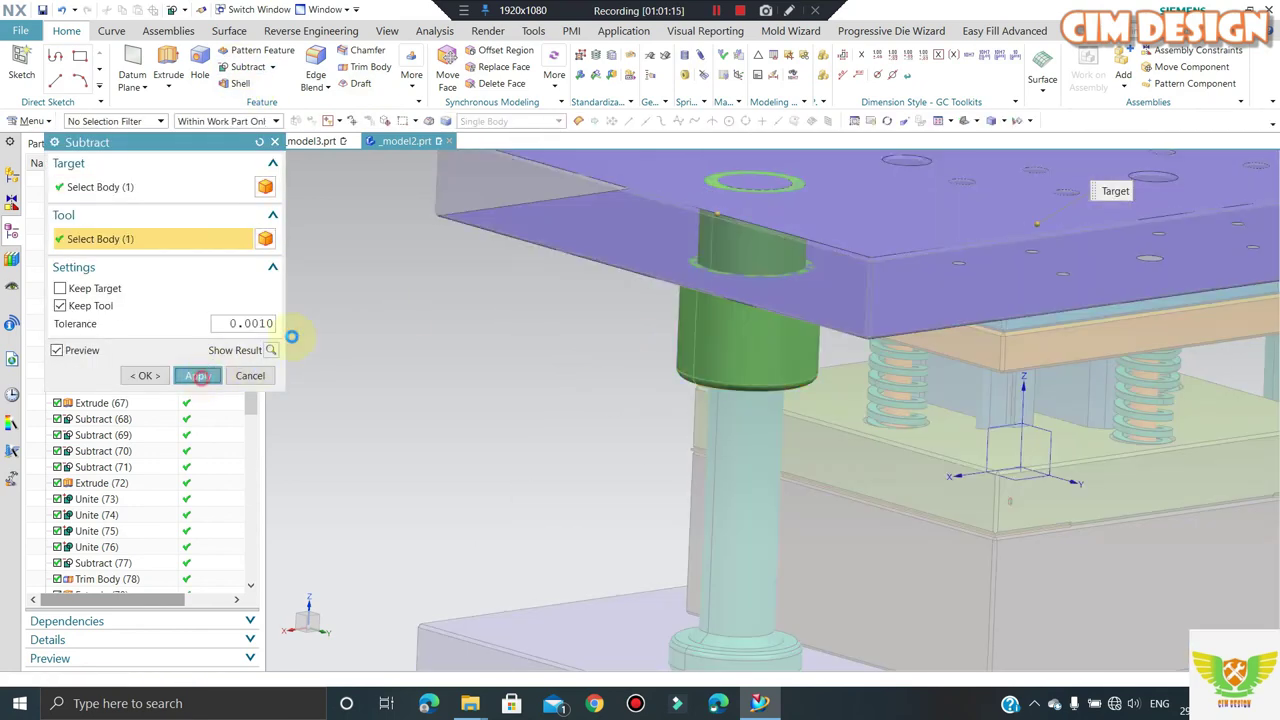
- Subtract the mirrored guide pillar from the bottom plate, keeping the pillar
scroll(557, 171, down, 2)
scroll(560, 250, down, 2)
click(575, 510)
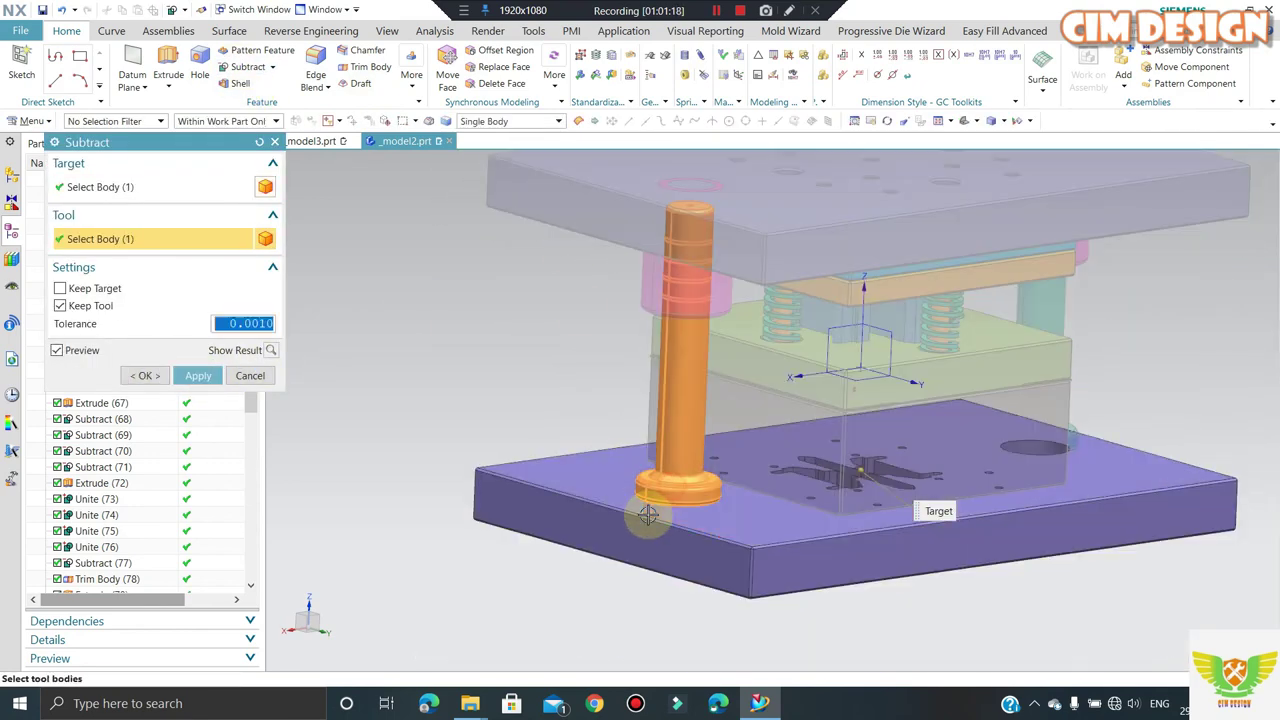
click(250, 375)
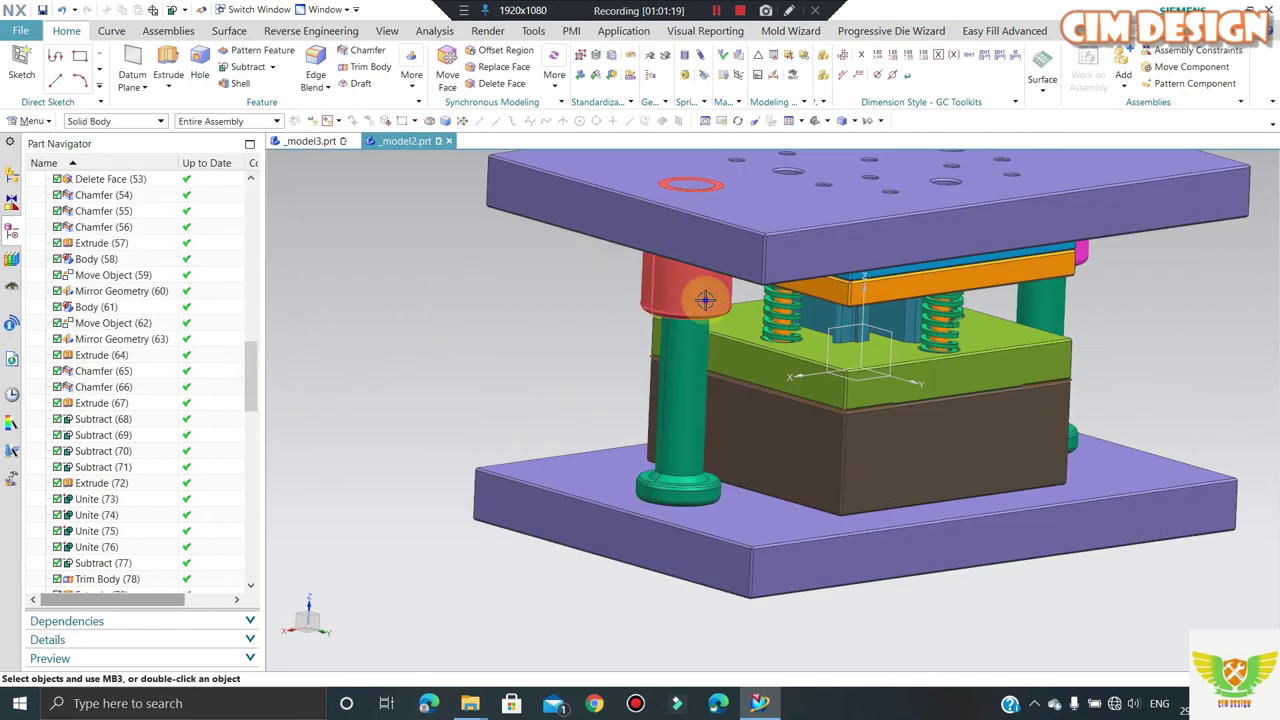
scroll(682, 380, up, 2)
scroll(675, 494, down, 3)
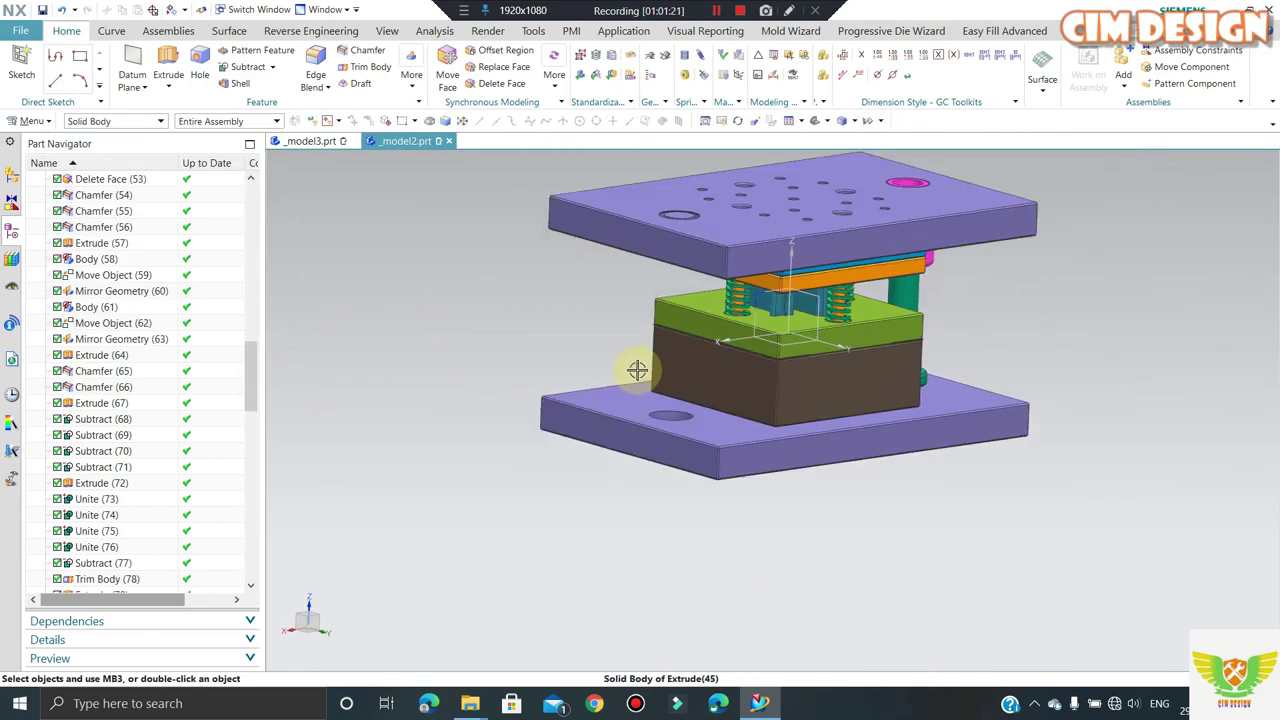
scroll(637, 366, down, 2)
- Change the display settings of the solid body in the top plate hole with Ctrl+J
key(ctrl+j)
scroll(650, 280, up, 1)
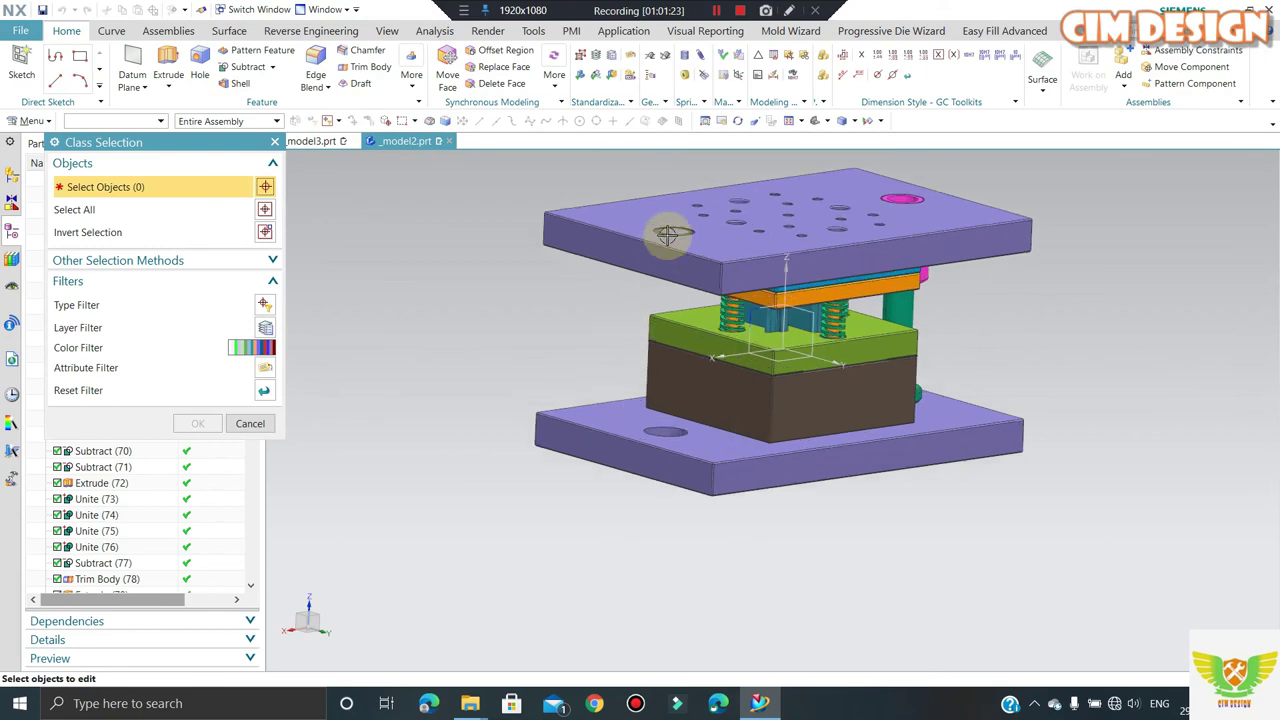
scroll(685, 220, up, 3)
scroll(705, 225, up, 1)
scroll(722, 220, down, 1)
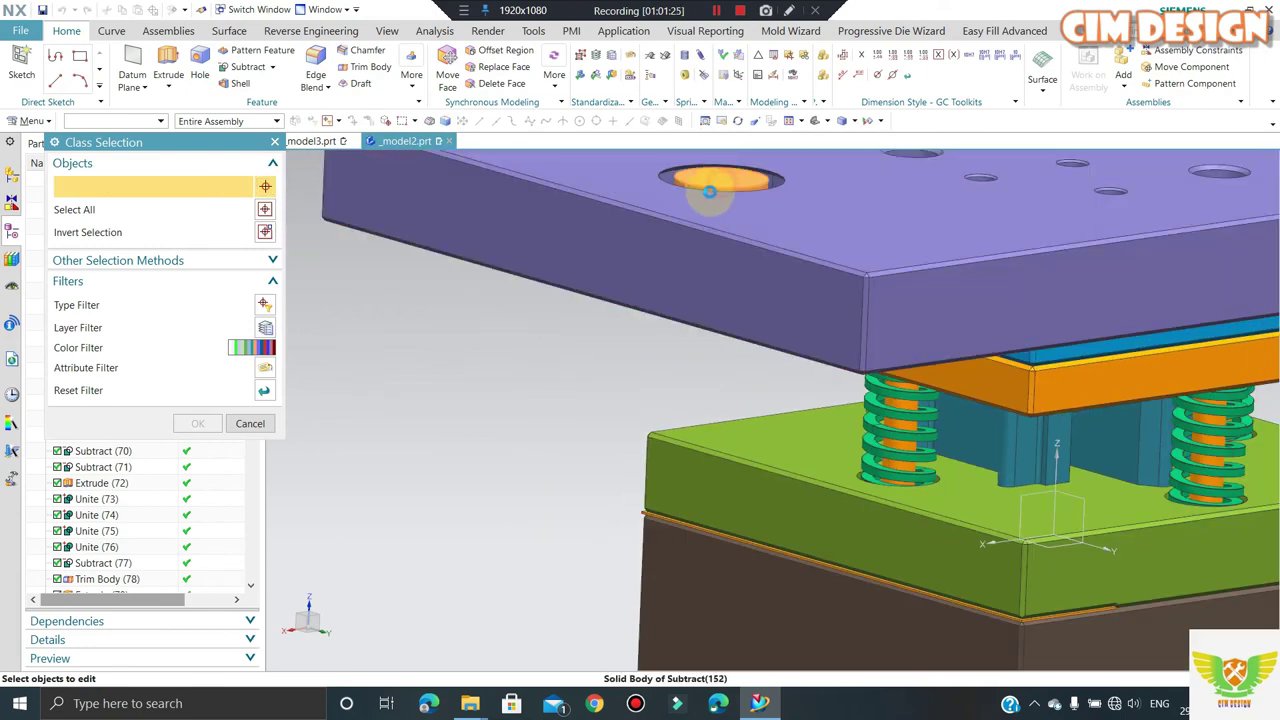
click(709, 190)
scroll(690, 240, down, 3)
middle_drag(674, 274, 674, 348)
scroll(674, 360, up, 3)
scroll(670, 378, up, 3)
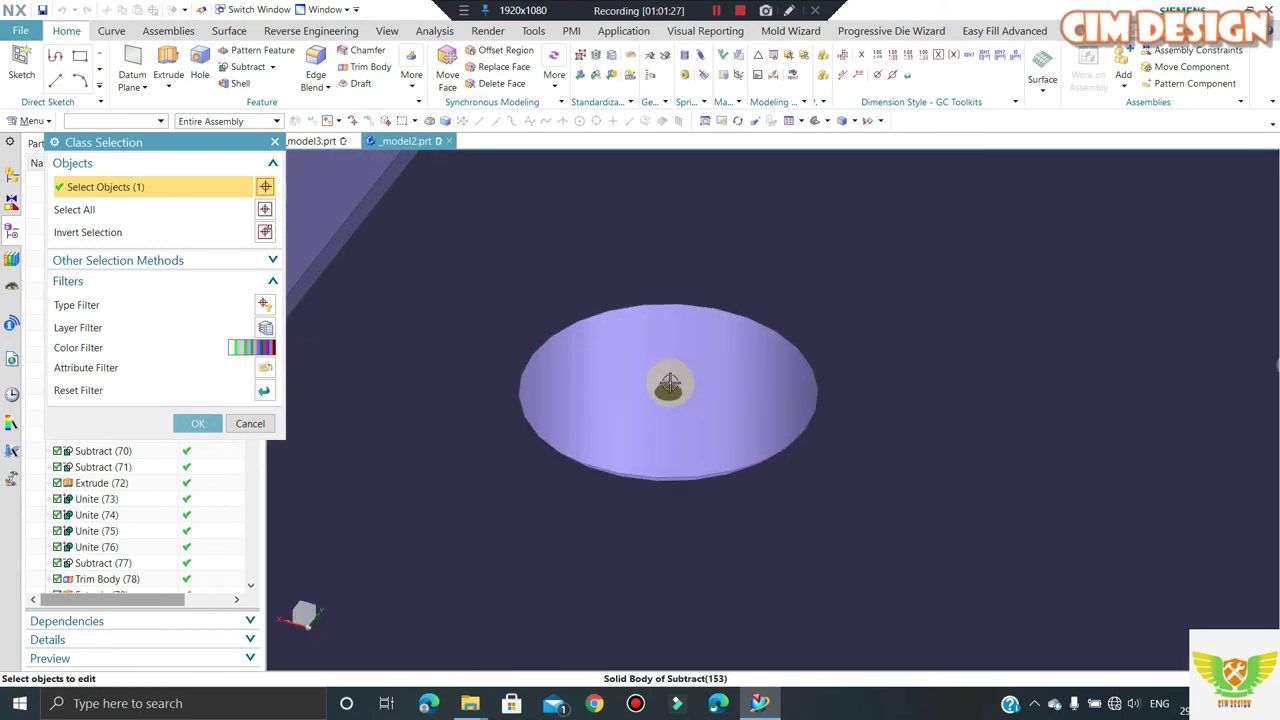
middle_click(320, 242)
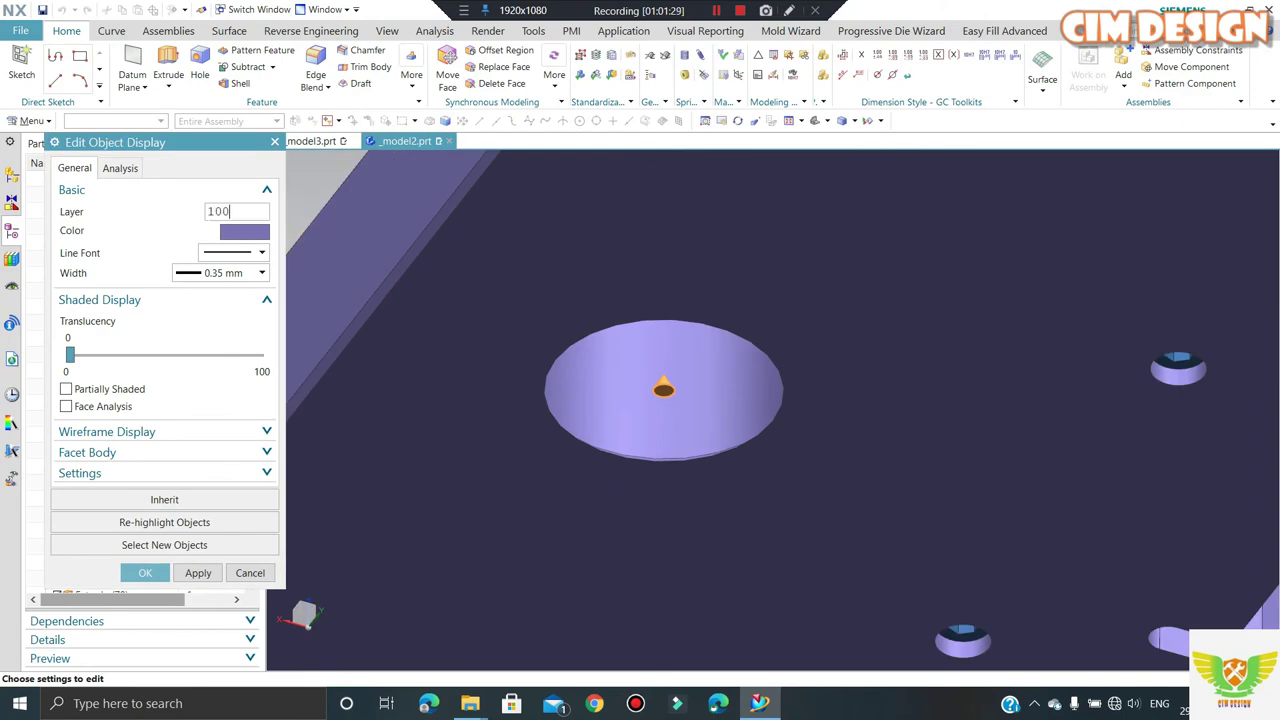
middle_click(320, 242)
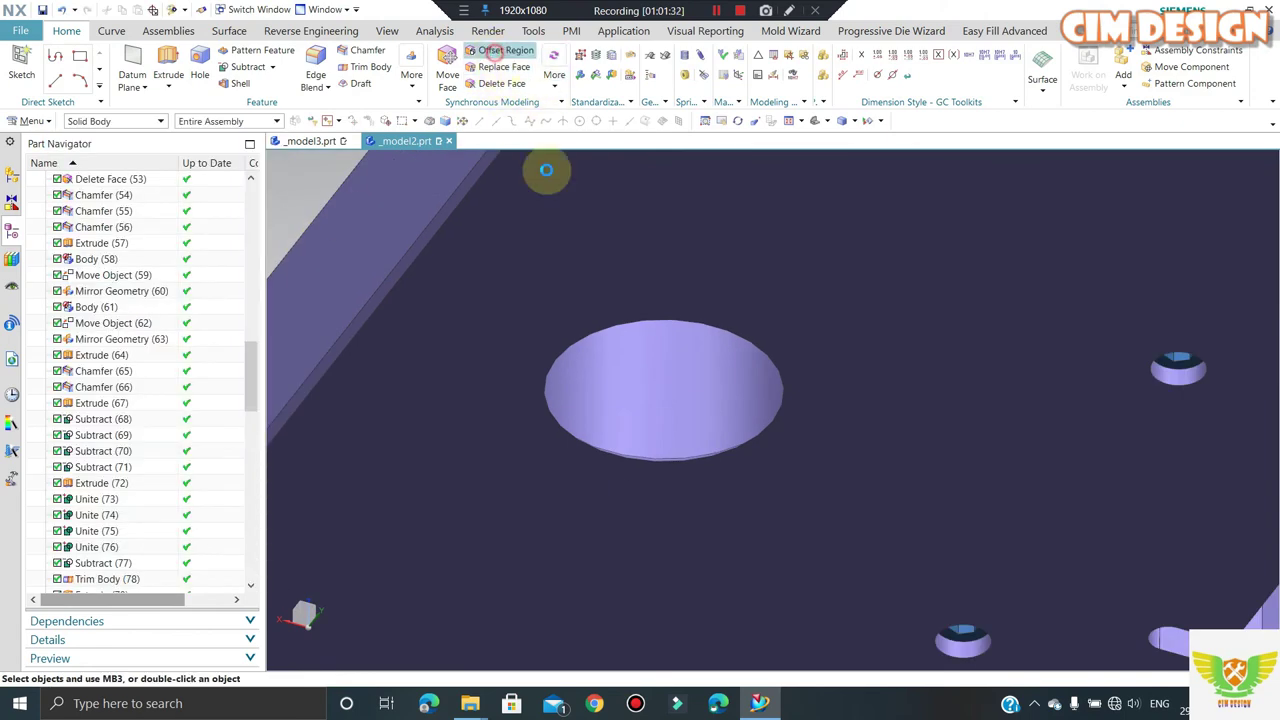
- Offset both faces of the plate's guide hole outward to enlarge the clearance hole
scroll(651, 392, down, 3)
middle_drag(600, 414, 571, 423)
scroll(392, 388, up, 3)
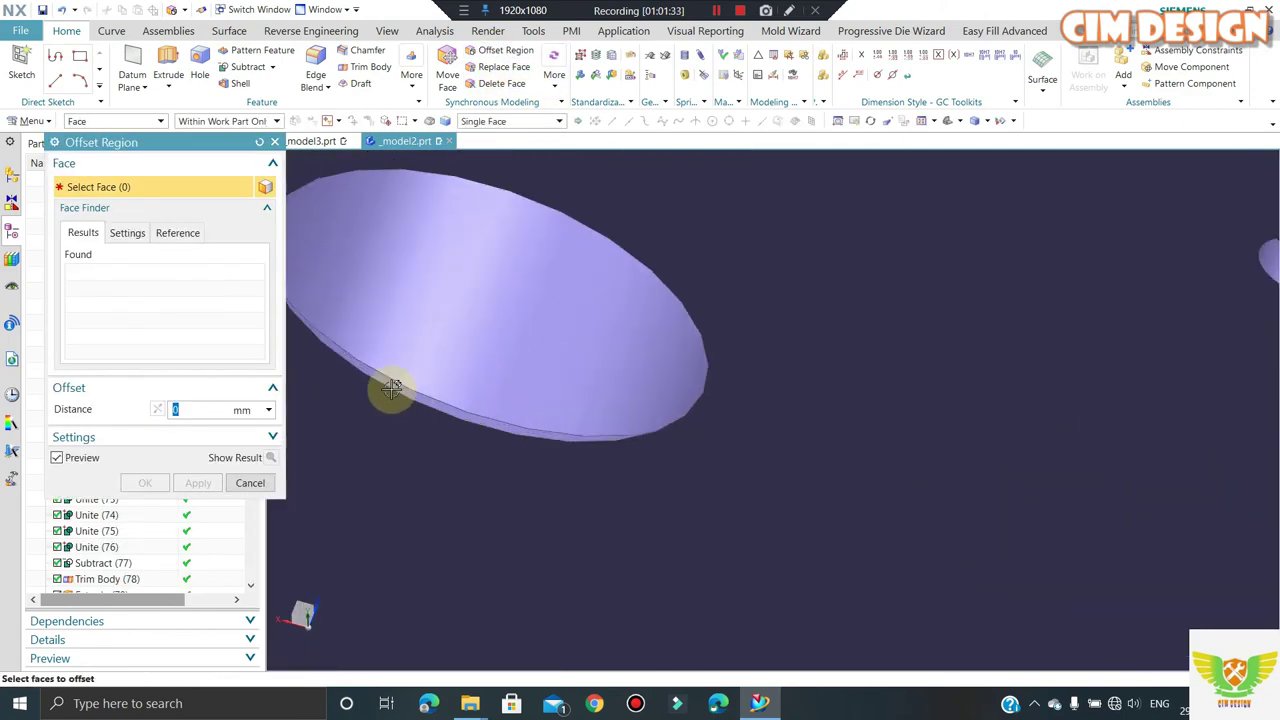
scroll(359, 351, up, 2)
click(359, 351)
scroll(829, 500, down, 3)
scroll(634, 423, down, 2)
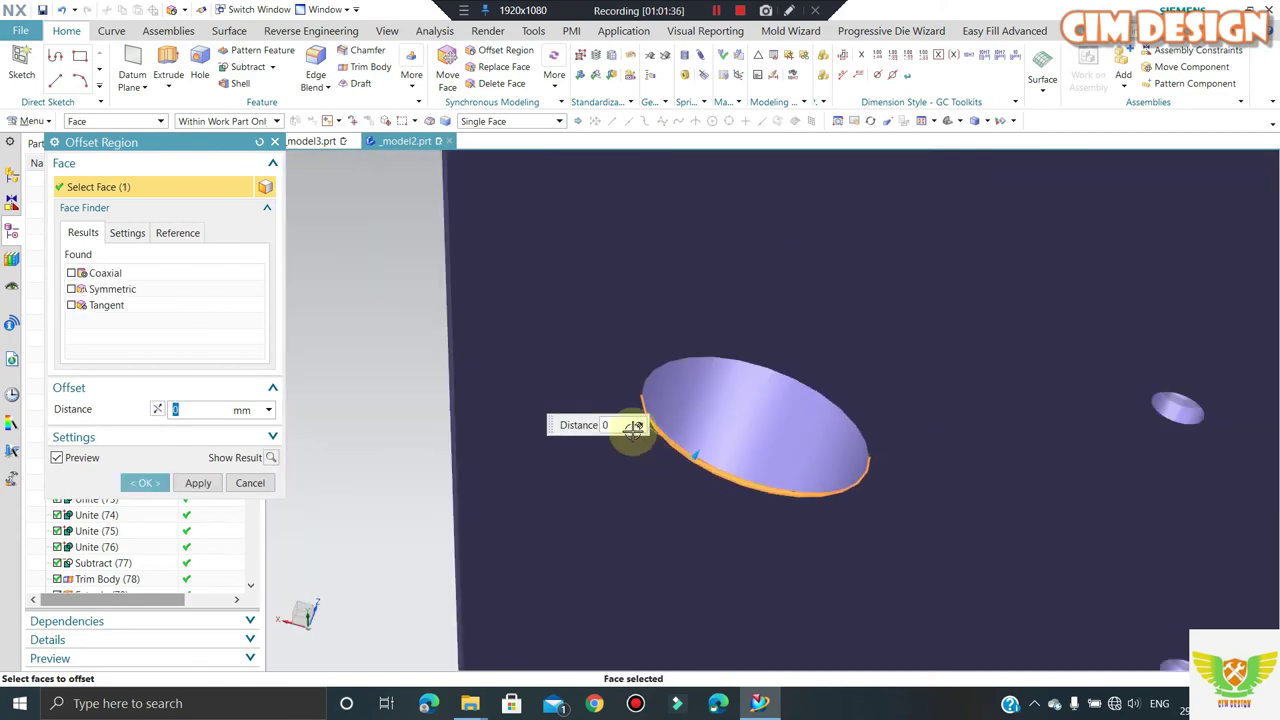
middle_drag(634, 423, 574, 386)
scroll(789, 537, up, 2)
scroll(789, 537, up, 2)
click(820, 557)
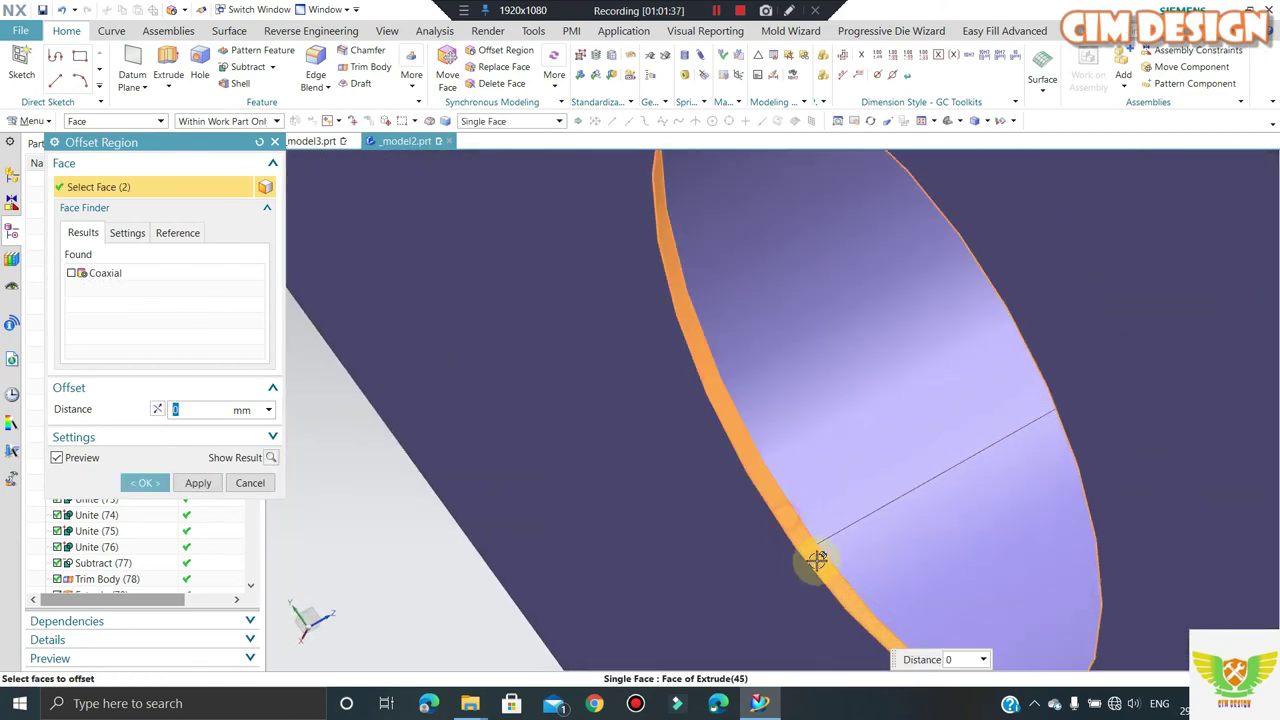
middle_drag(820, 557, 700, 394)
scroll(904, 558, down, 2)
drag(904, 558, 820, 598)
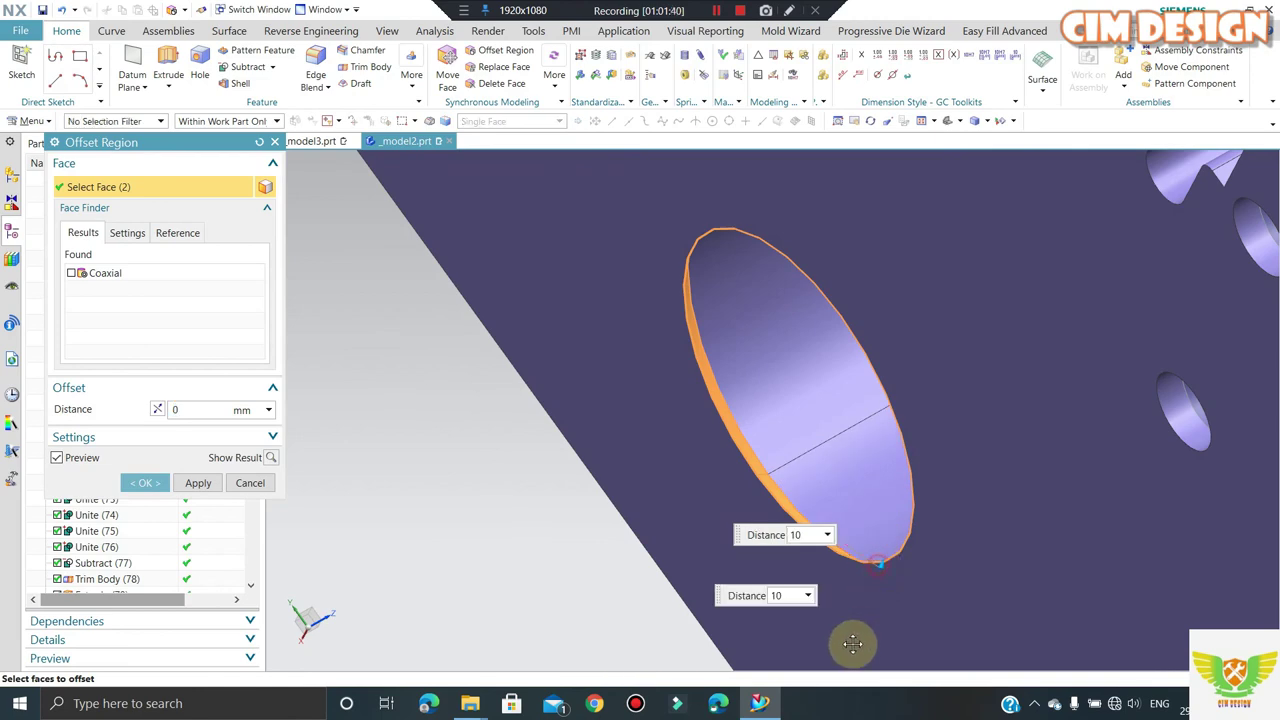
middle_click(642, 411)
- Offset the other hole's two faces outward by 2.3 mm, then call up Show (Ctrl+Shift+K)
scroll(620, 410, down, 3)
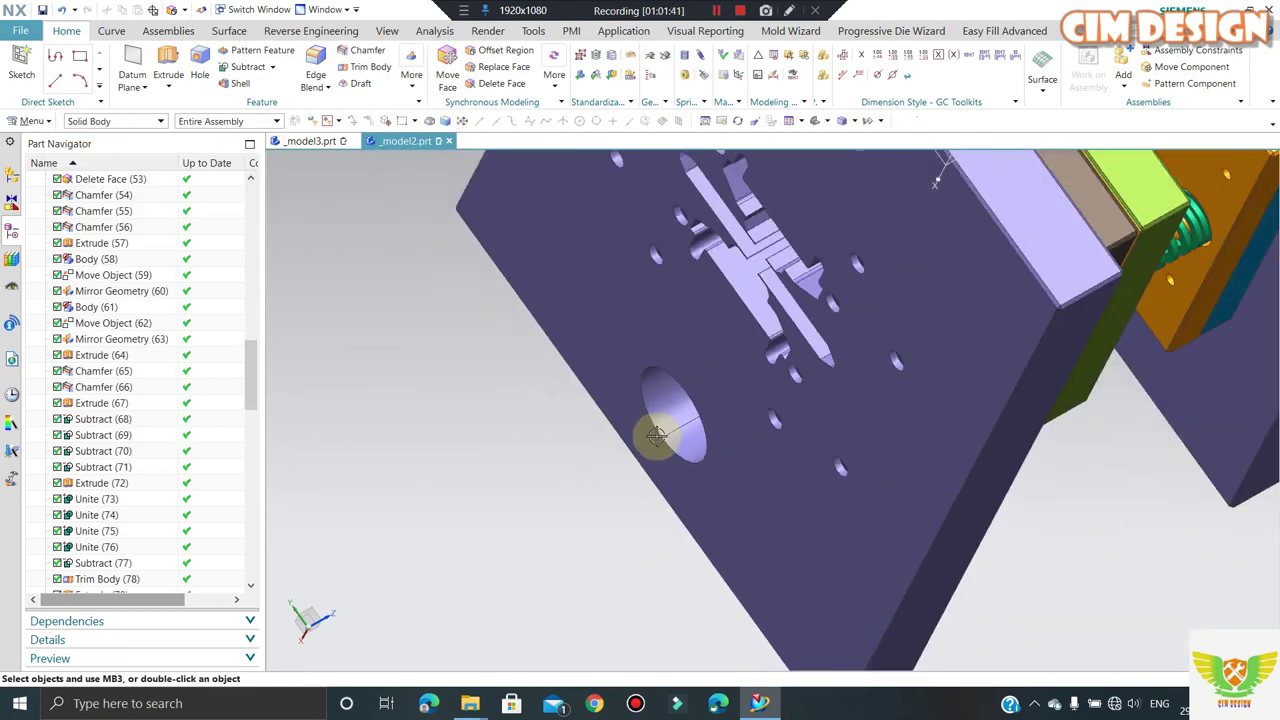
mouse_move(657, 428)
middle_down()
mouse_move(829, 408)
mouse_move(742, 341)
mouse_move(1014, 329)
middle_up()
scroll(934, 349, up, 3)
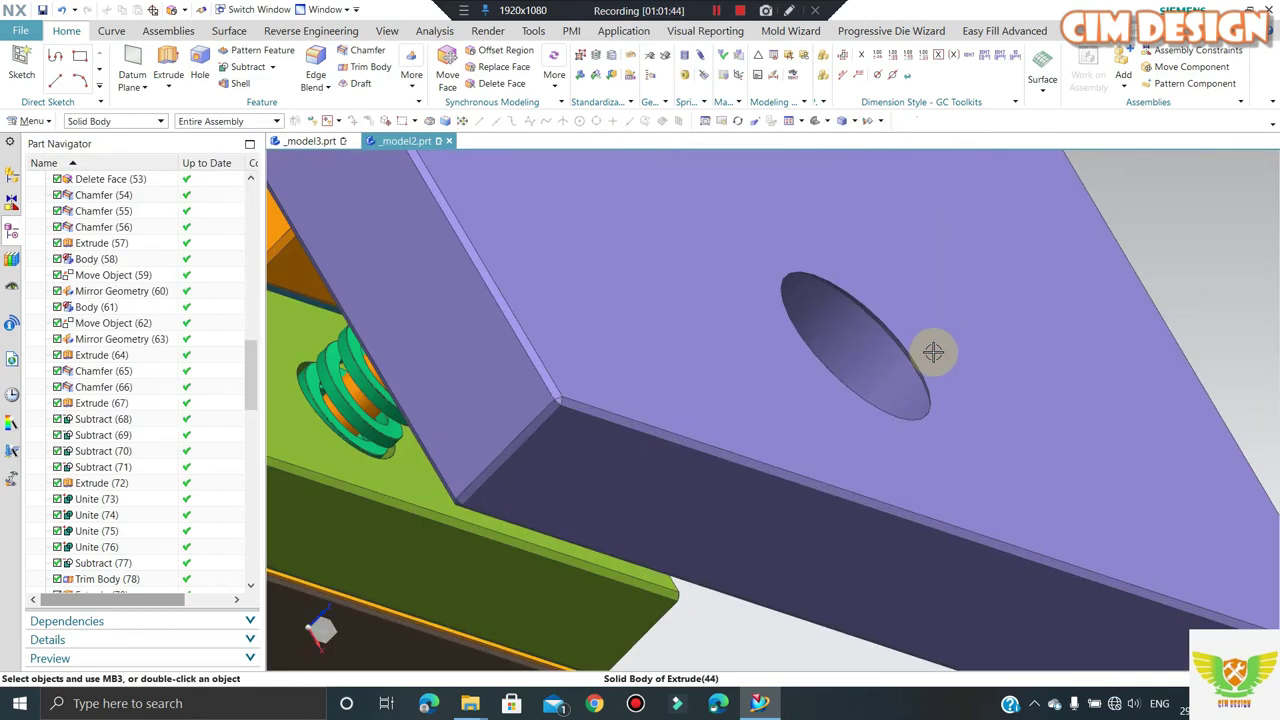
scroll(751, 243, up, 3)
scroll(748, 226, up, 3)
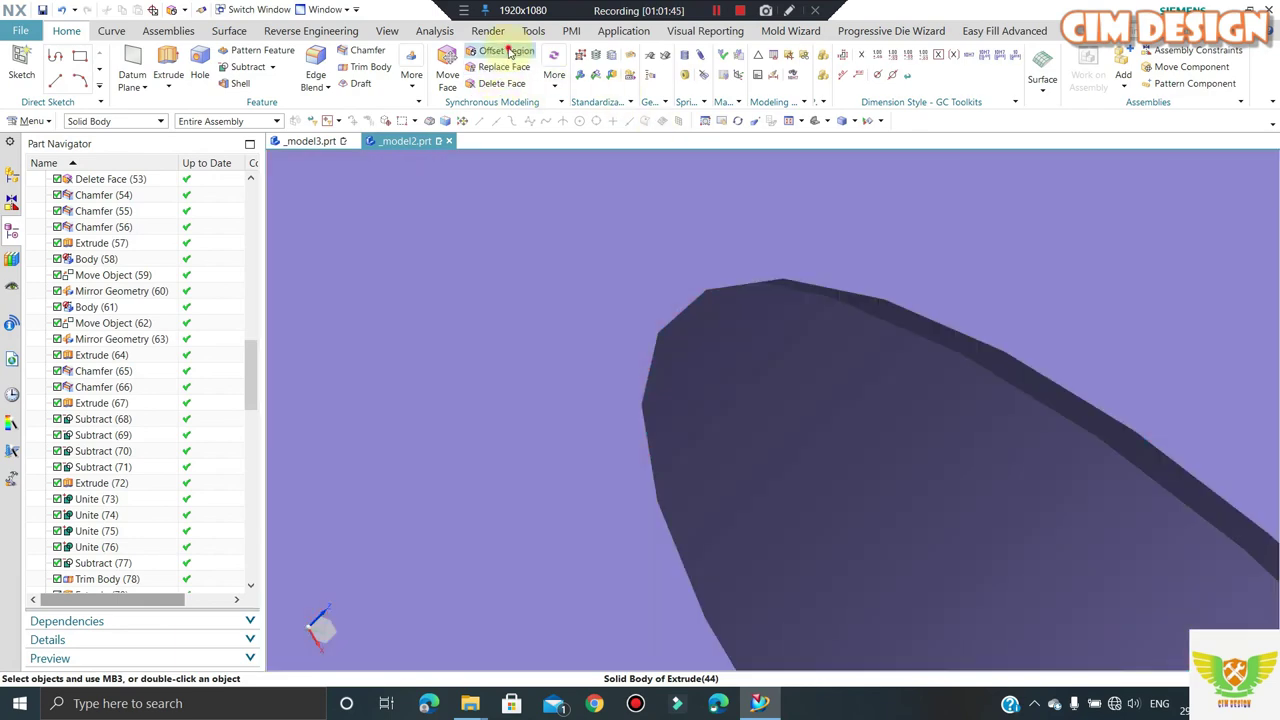
click(509, 52)
click(843, 312)
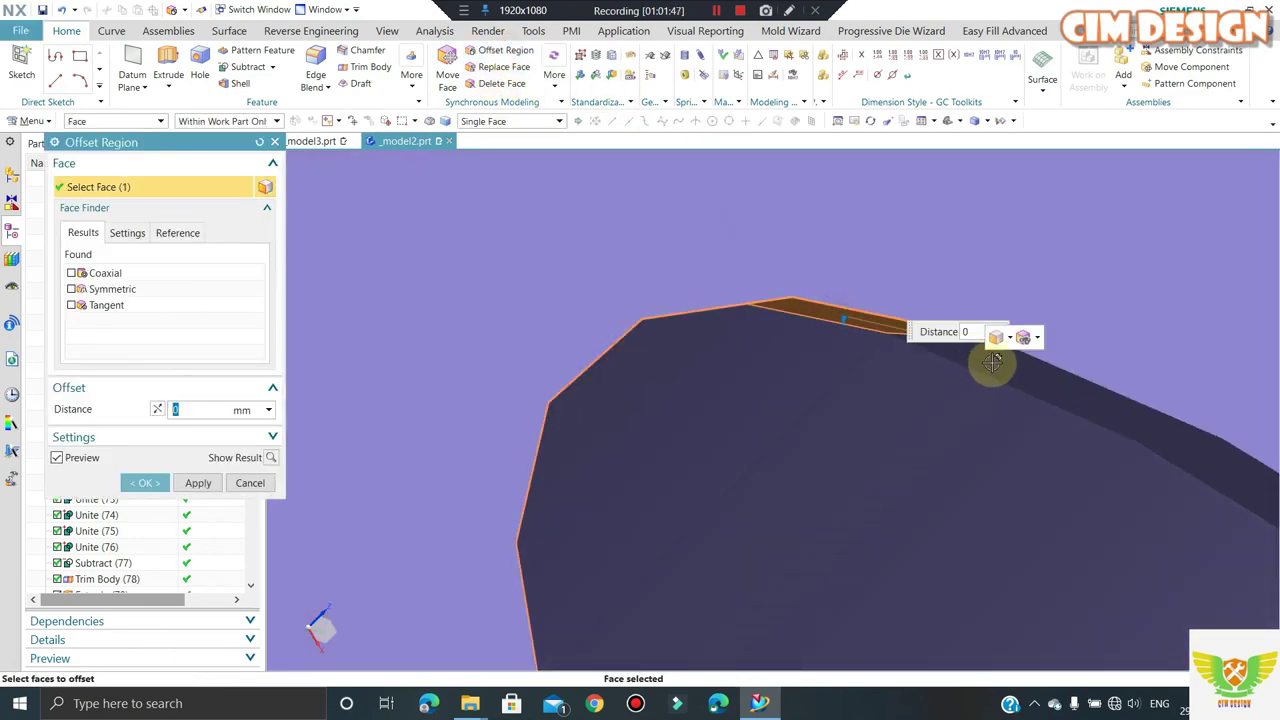
click(846, 322)
drag(840, 330, 857, 209)
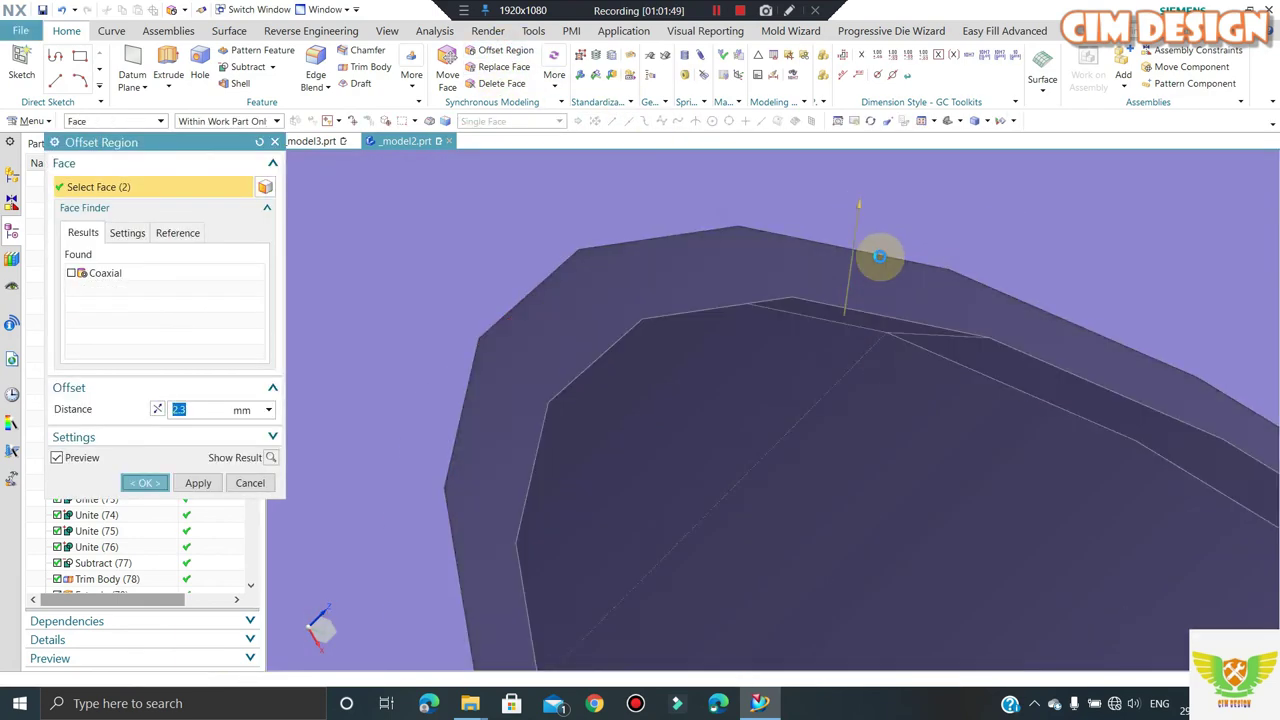
middle_click(879, 257)
scroll(600, 292, up, 3)
scroll(620, 288, up, 3)
scroll(733, 310, up, 2)
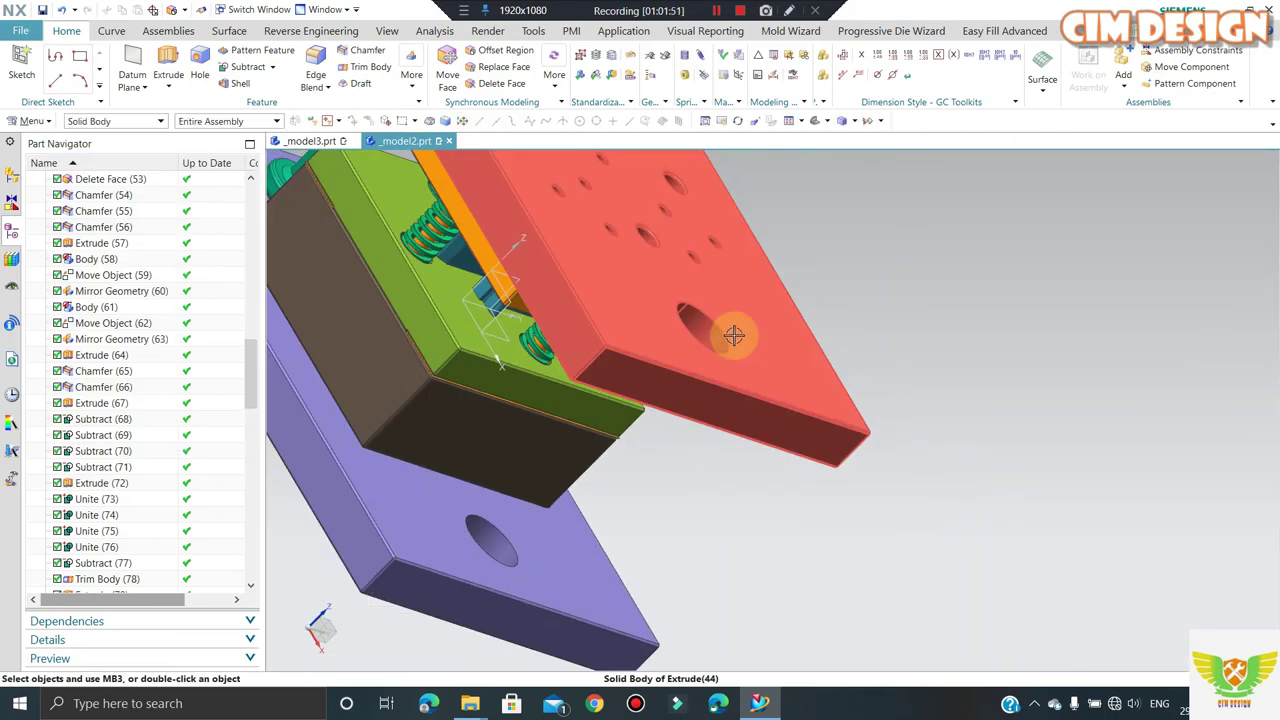
key(ctrl+shift+k)
scroll(780, 300, up, 2)
- Show the hidden guide pins again, return to trimetric view, and save the _model2 part
drag(820, 275, 529, 531)
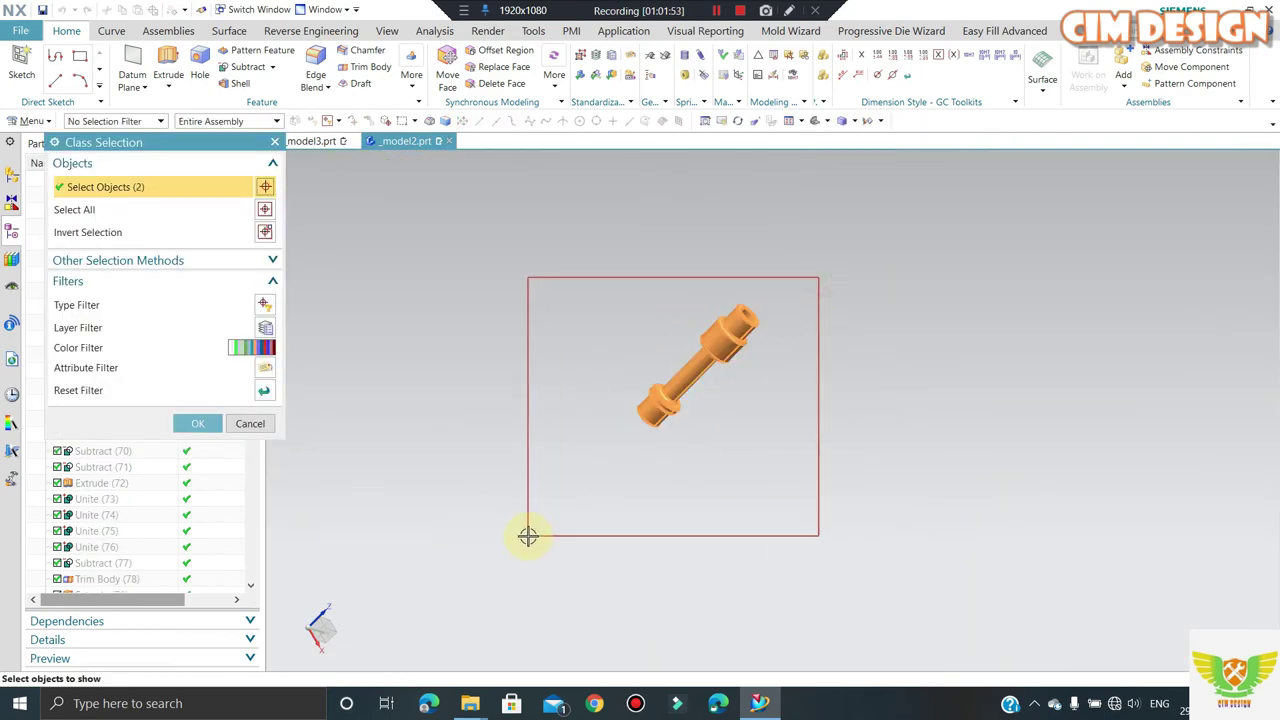
middle_click(528, 536)
key(Home)
scroll(441, 439, up, 2)
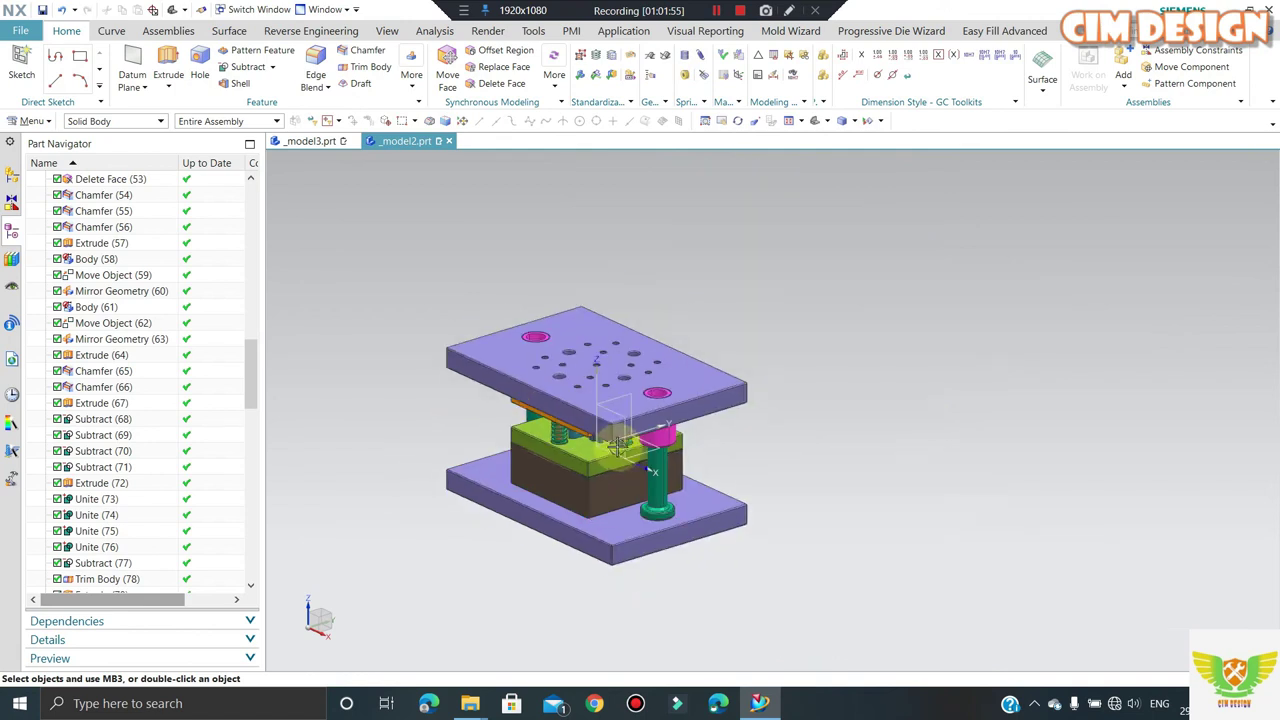
key(ctrl+s)
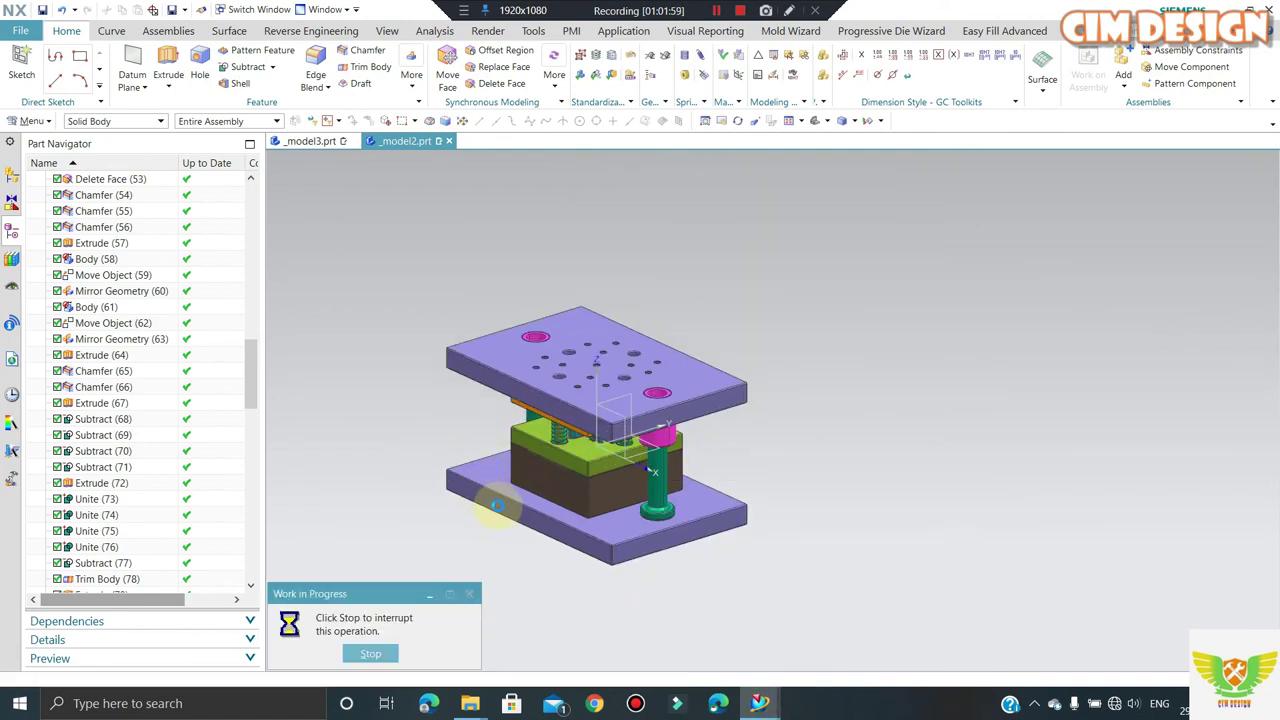
middle_drag(505, 522, 548, 383)
scroll(548, 383, up, 5)
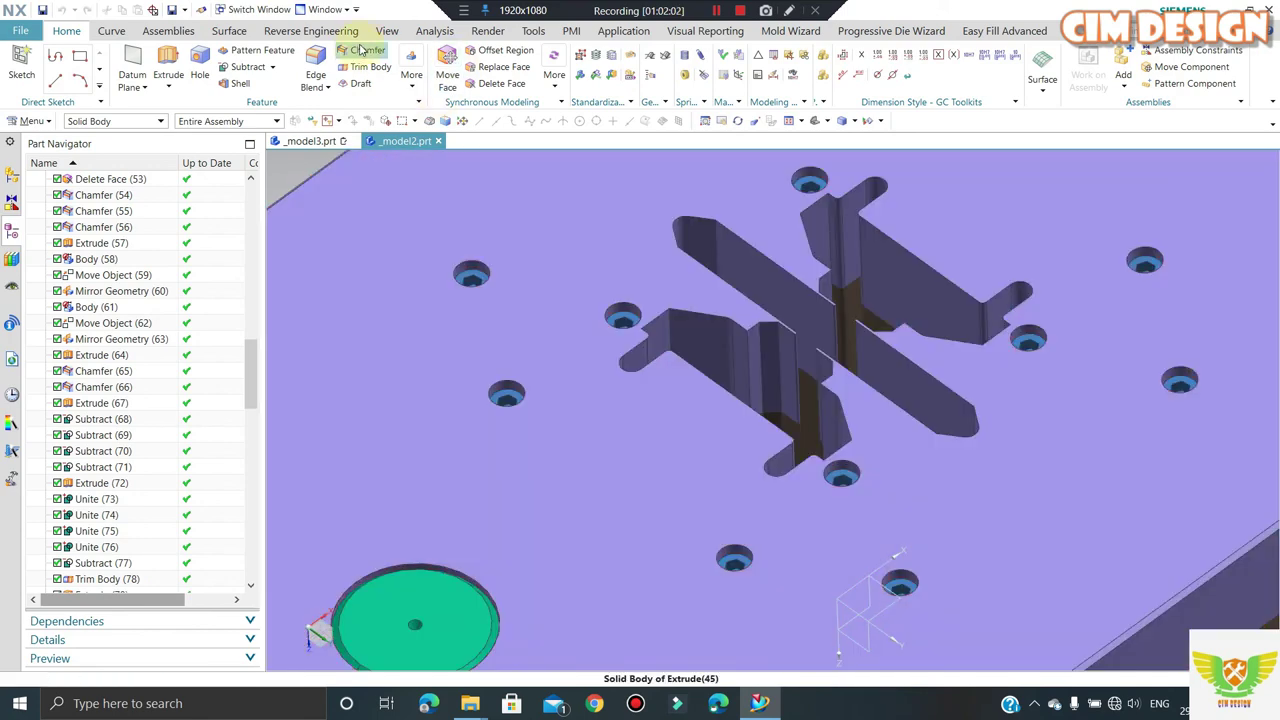
- Chamfer the twelve top-plate screw hole edges with a 1 mm symmetric distance
click(366, 52)
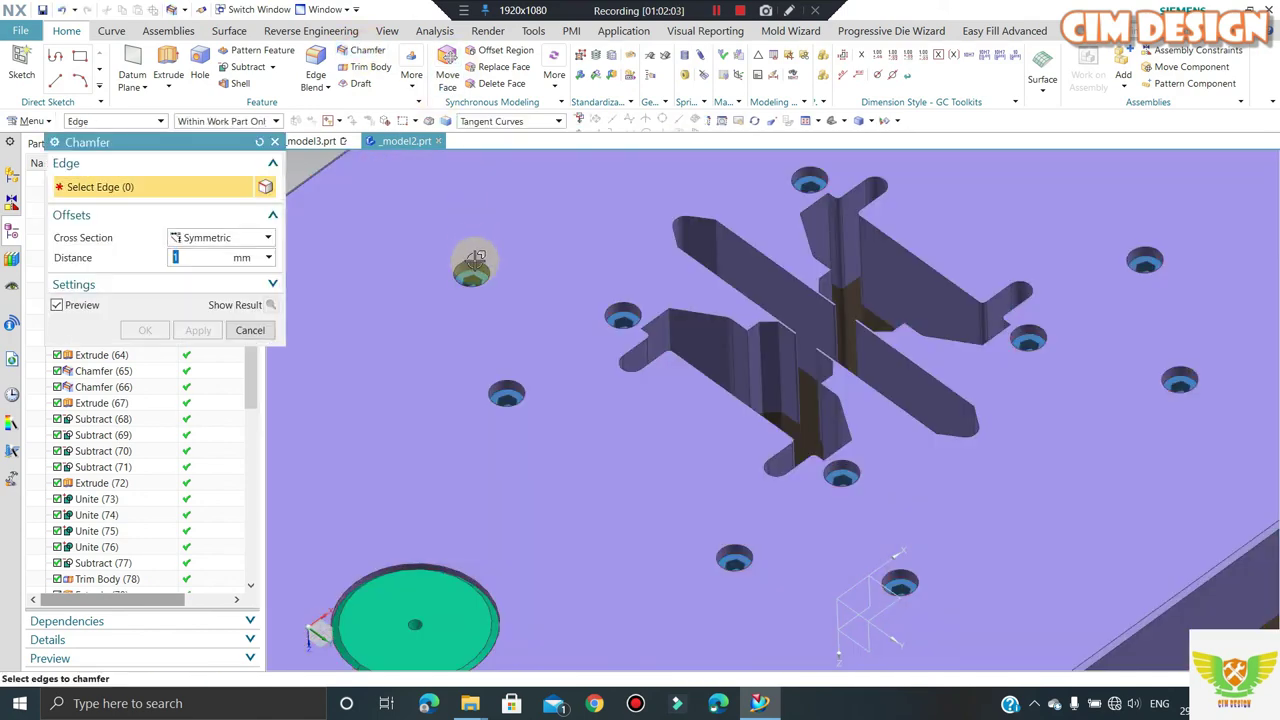
click(468, 266)
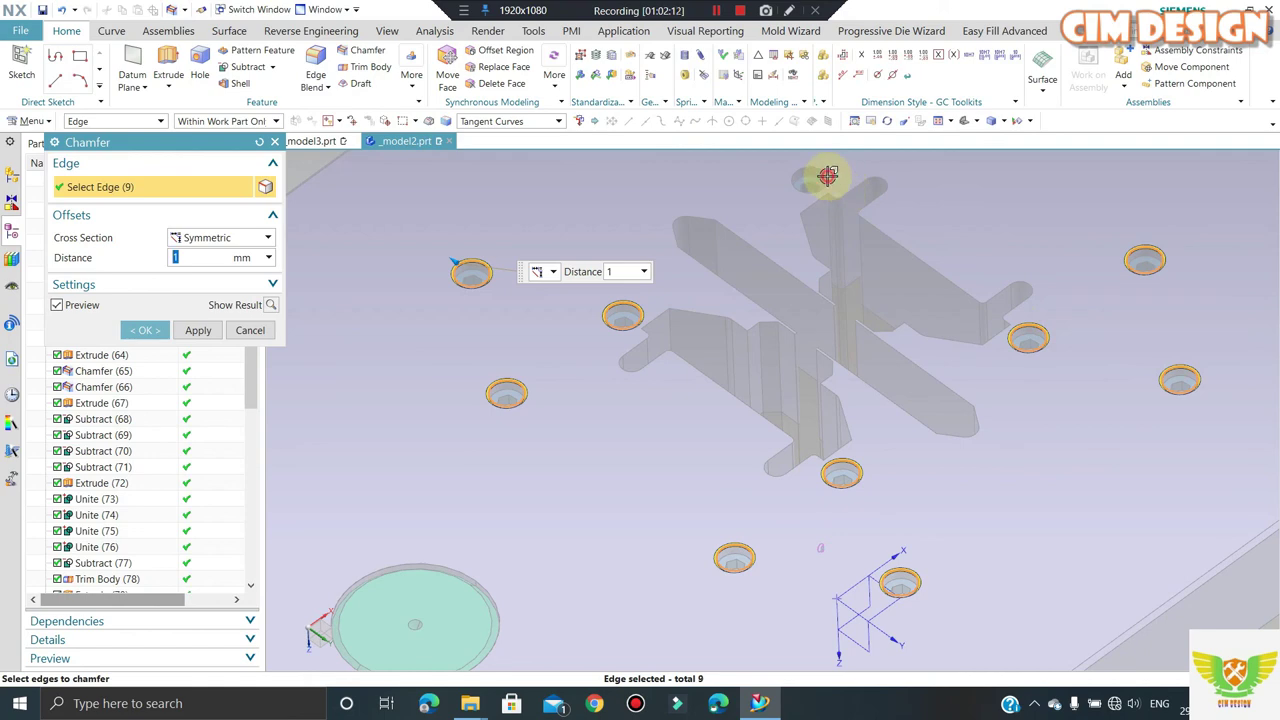
scroll(809, 293, down, 1)
click(876, 170)
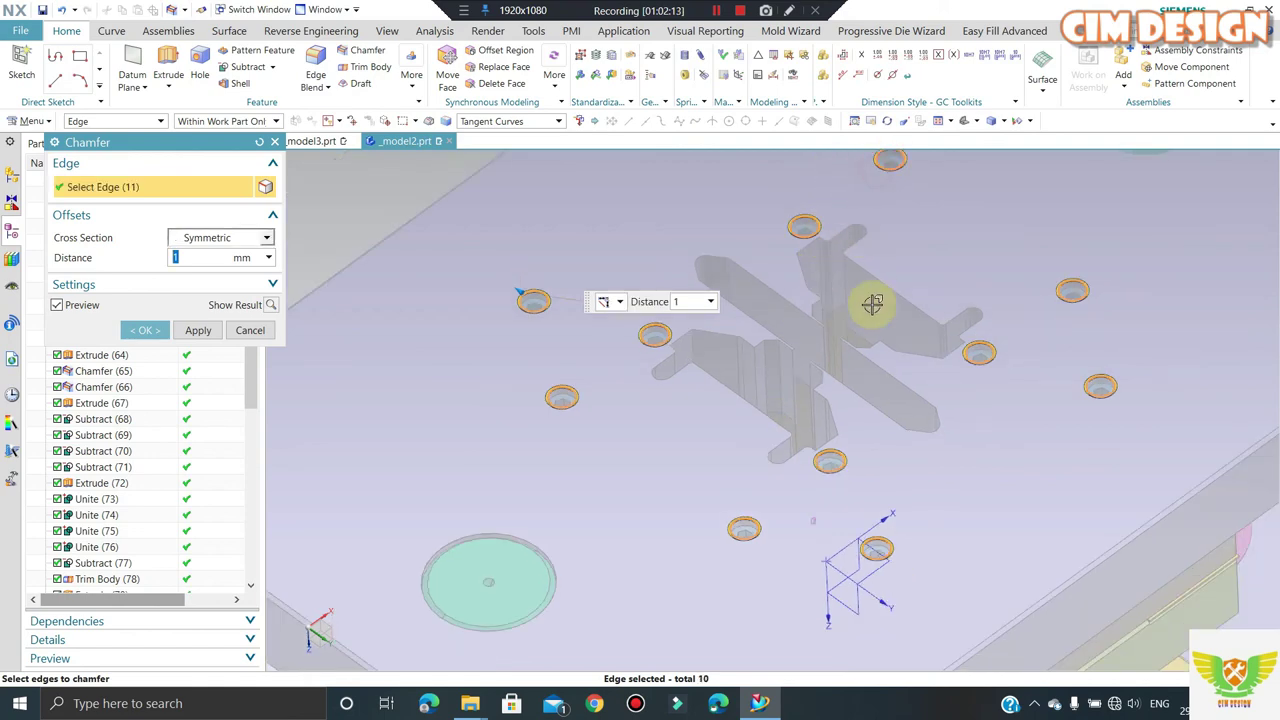
scroll(829, 223, down, 2)
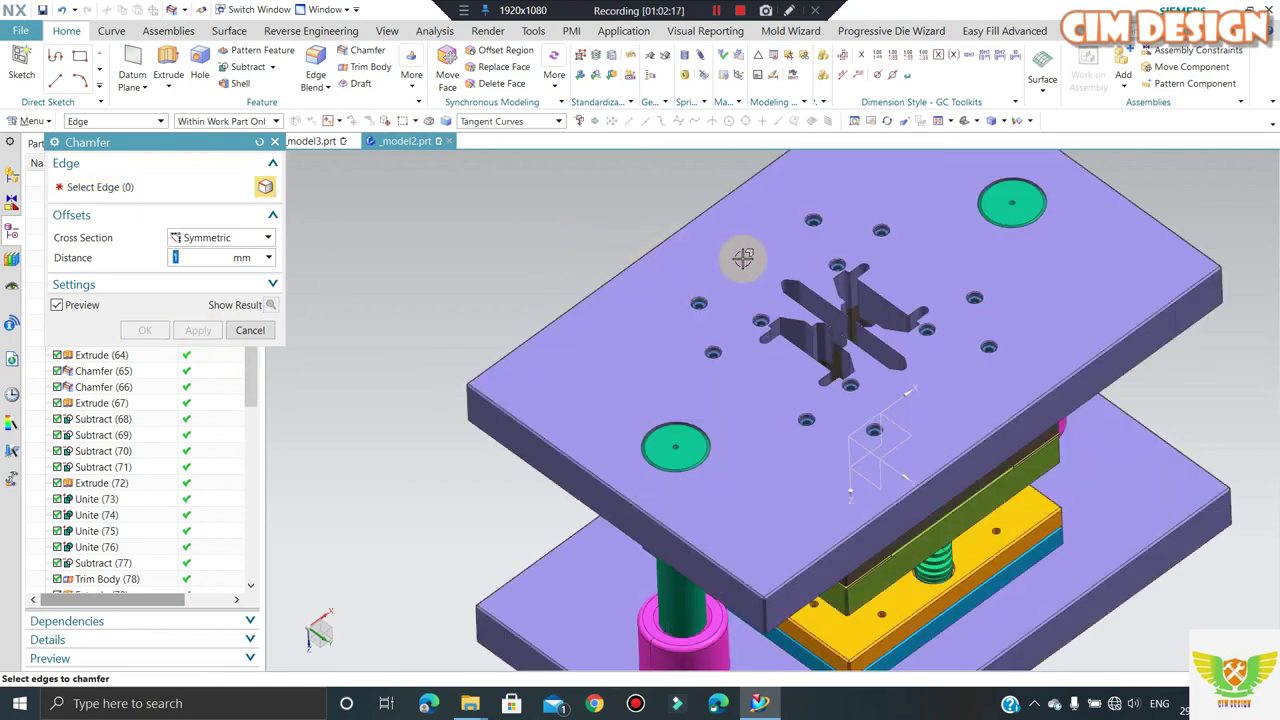
middle_drag(740, 257, 705, 256)
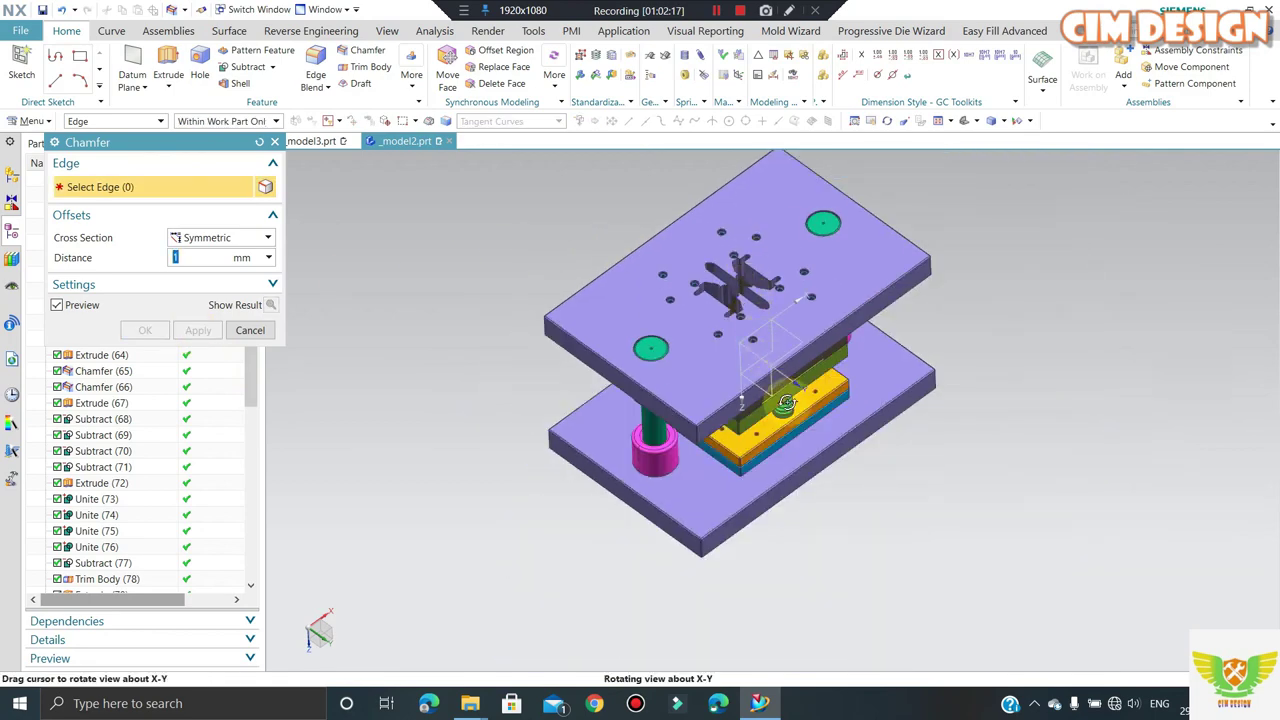
scroll(705, 256, up, 2)
scroll(705, 256, up, 1)
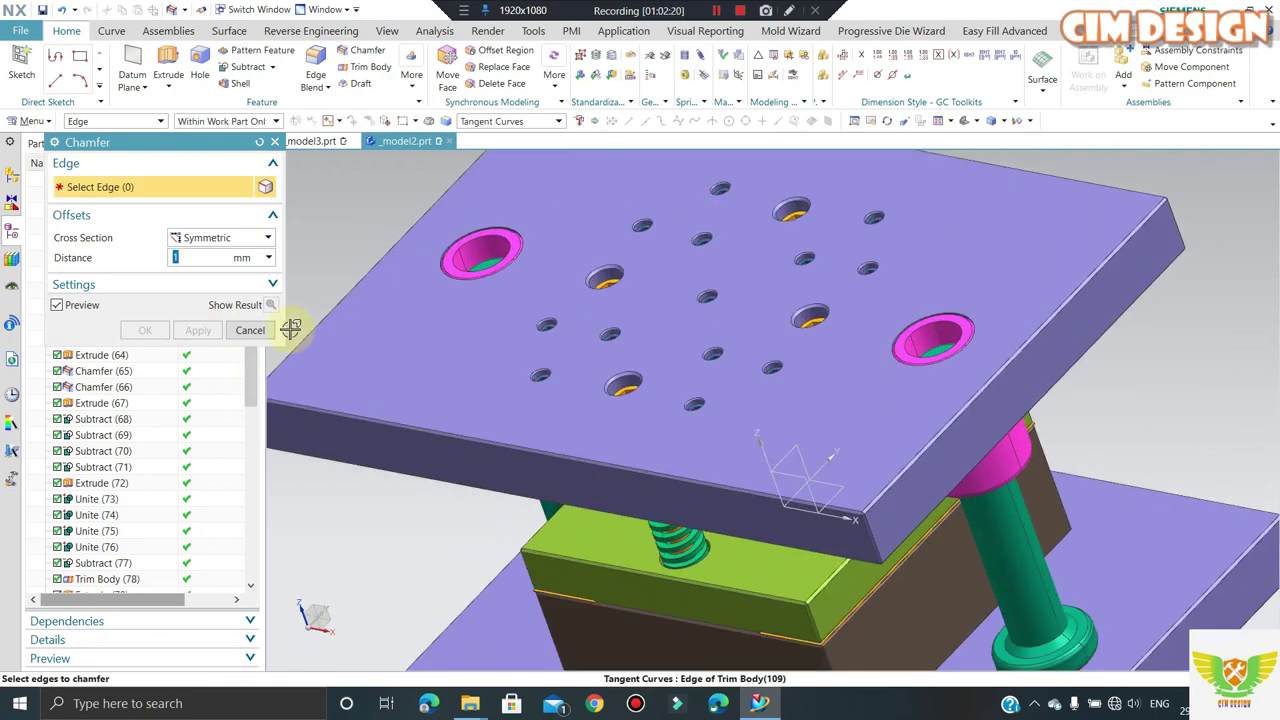
click(250, 330)
key(Home)
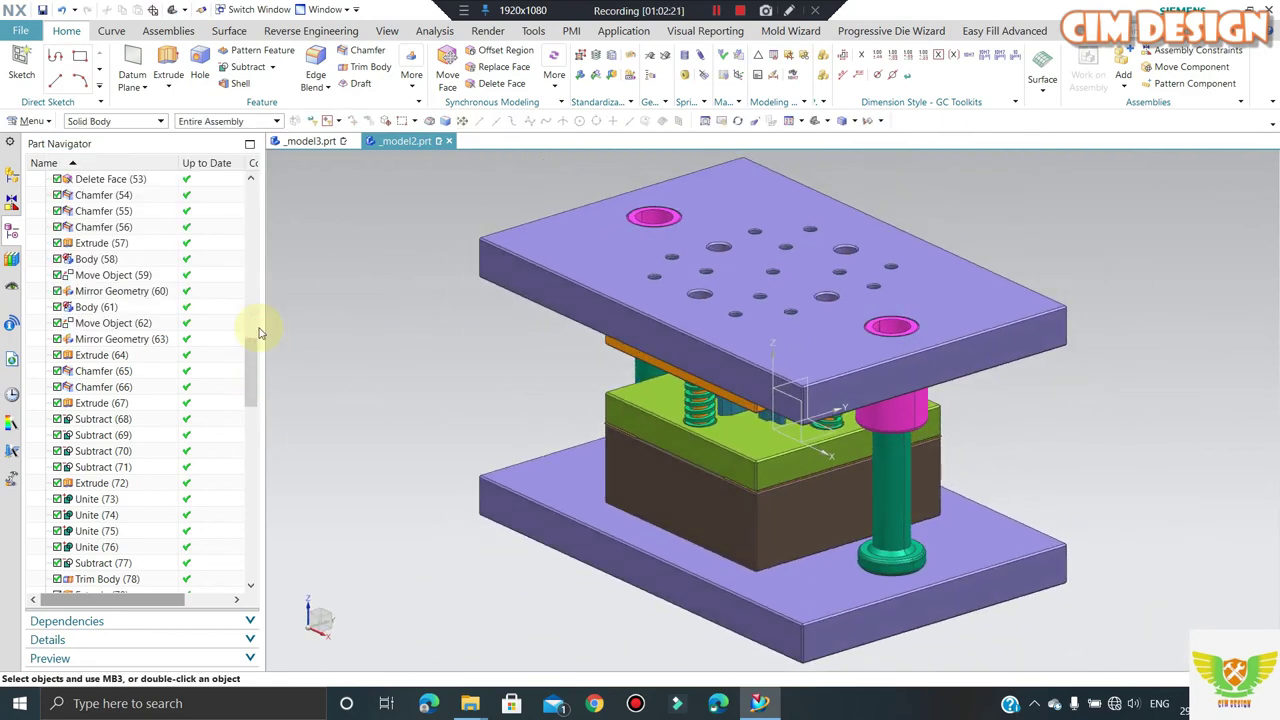
- Save the _model2 part file with the chamfered top-plate screw holes
key(ctrl+s)
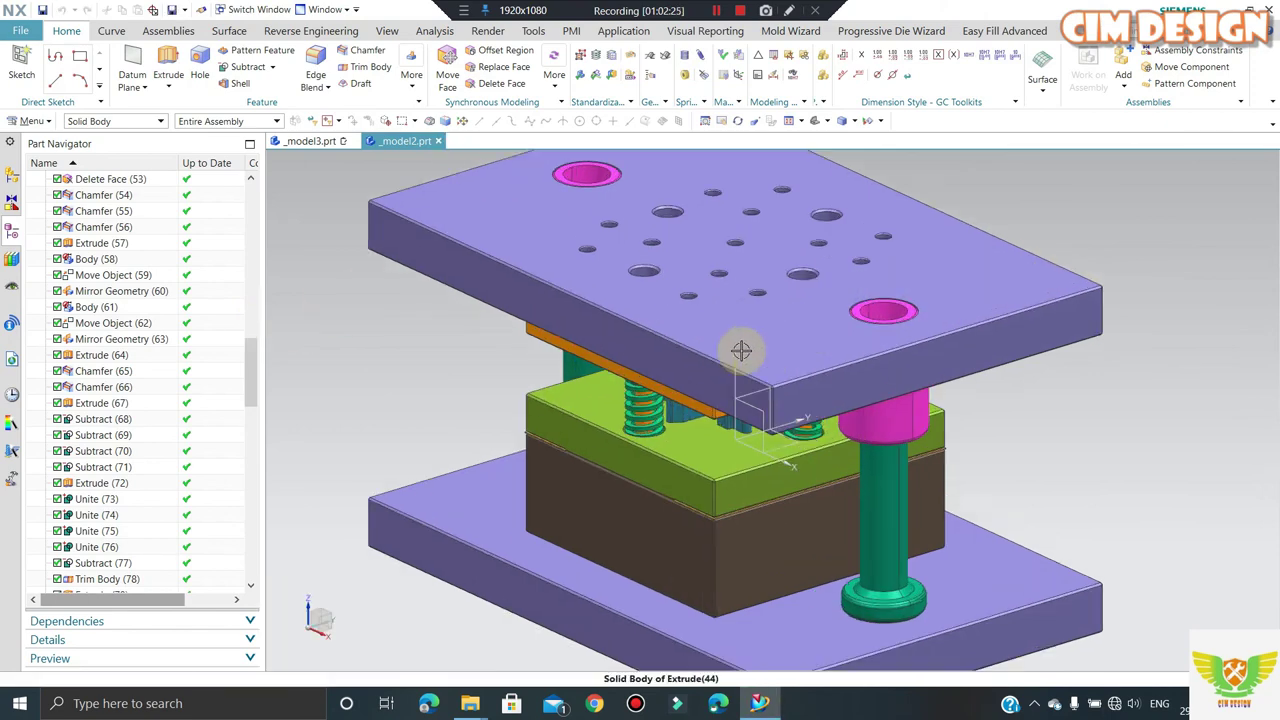
scroll(851, 286, down, 2)
scroll(655, 316, down, 2)
scroll(603, 344, up, 1)
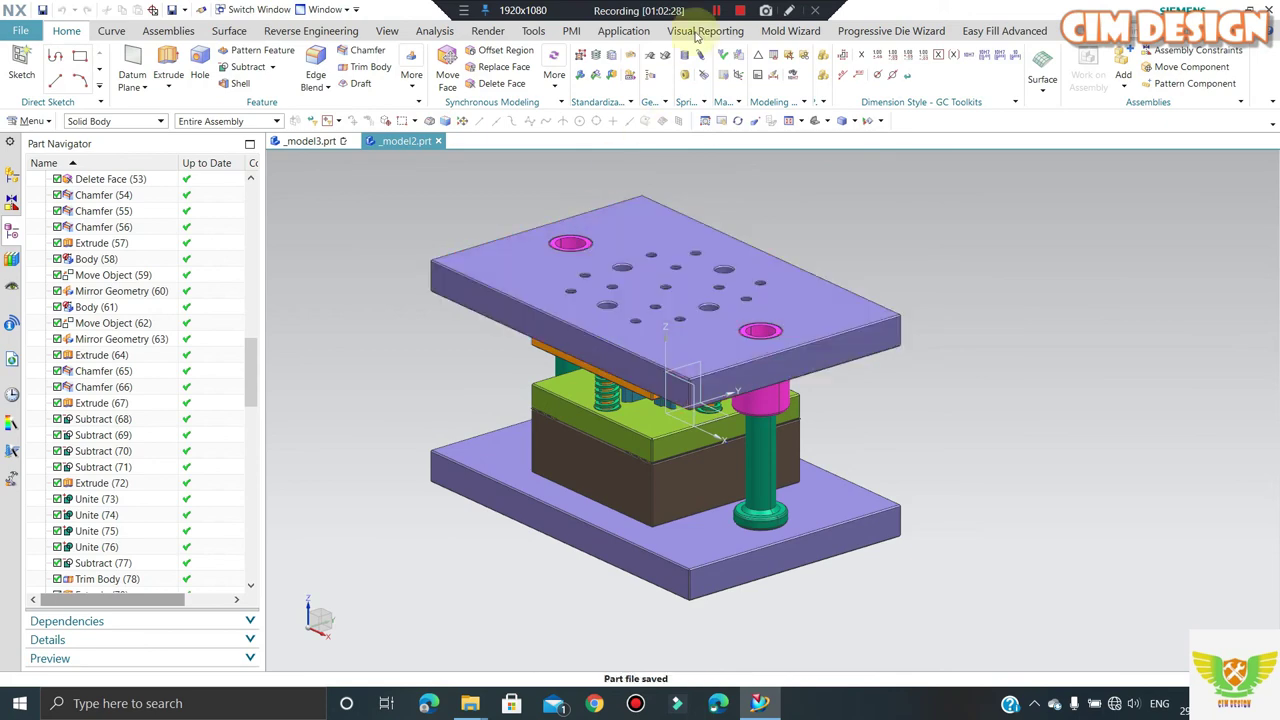